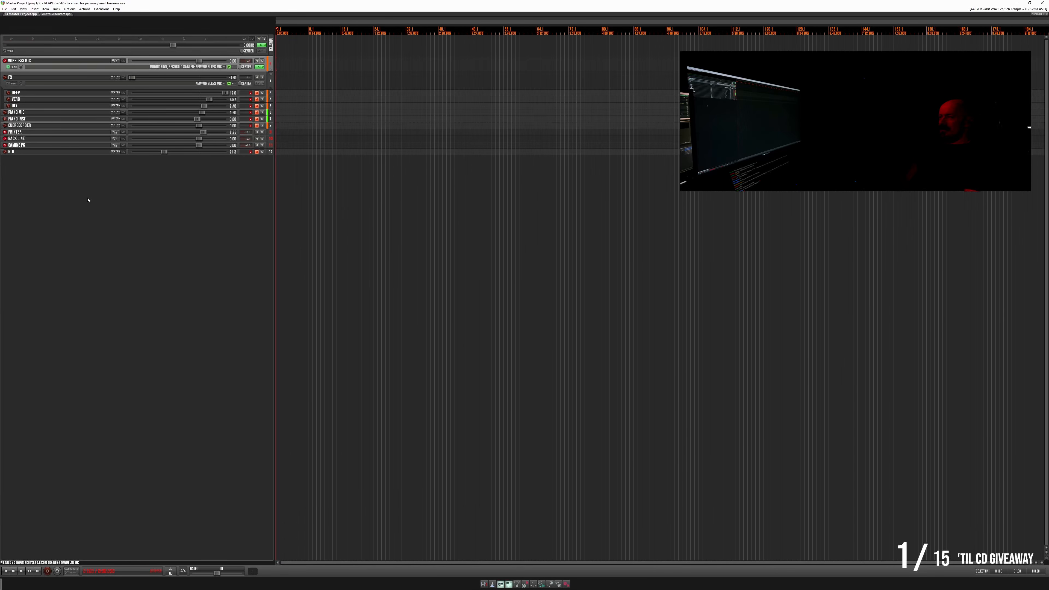
- With the master project playing, switch to the song project and inspect the Pro-Q curve on its master track
key("space")
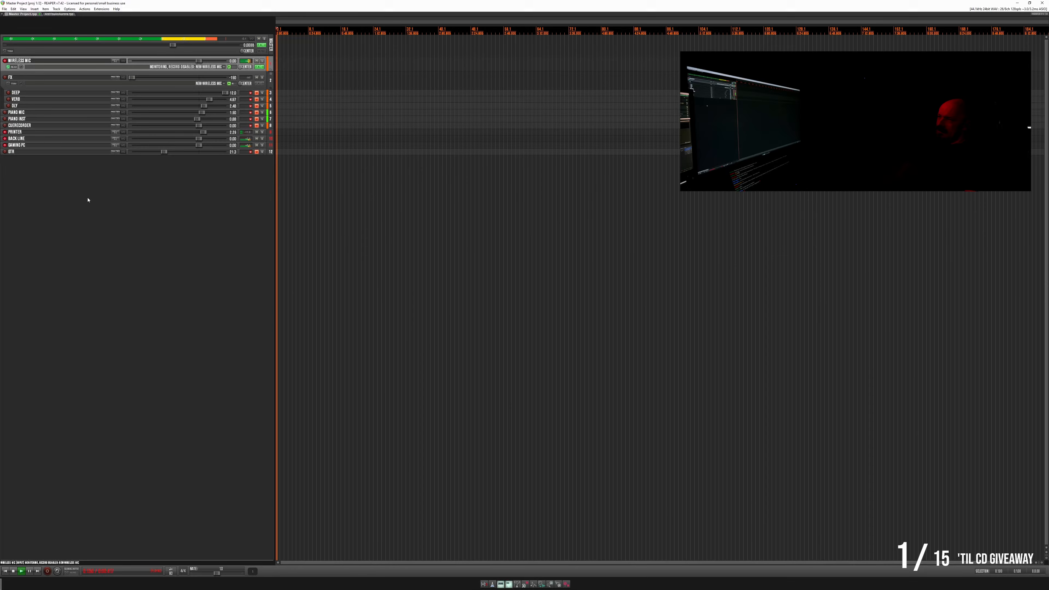
left_click(59, 14)
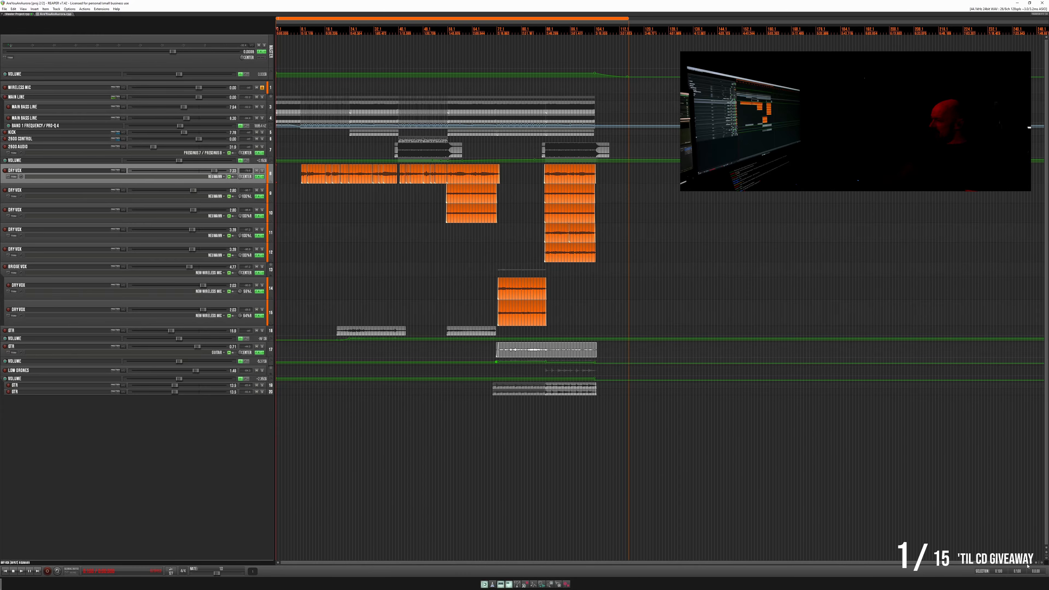
left_click_drag(1037, 562, 839, 563)
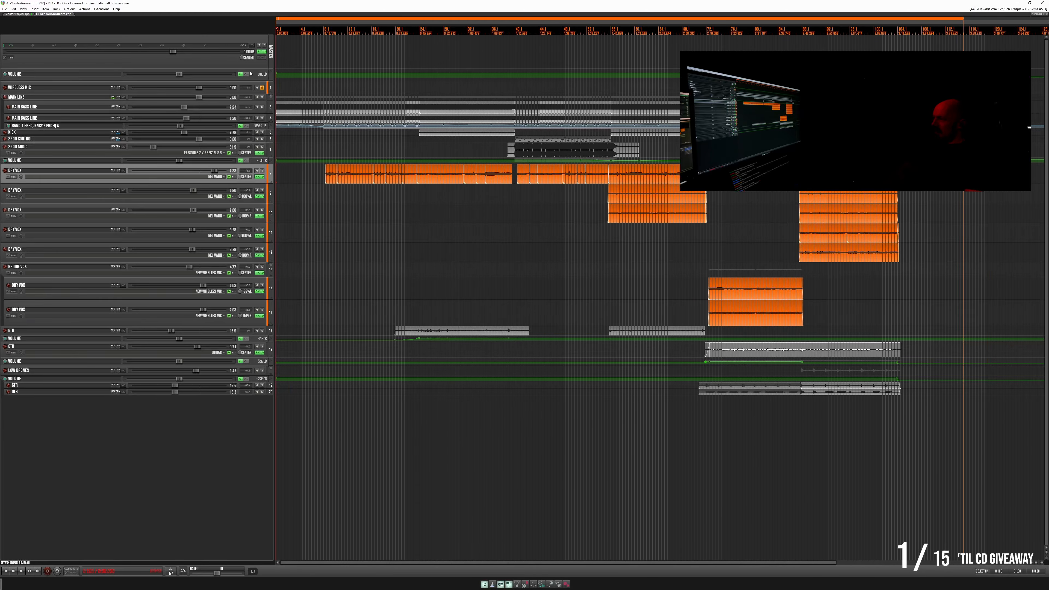
left_click(260, 52)
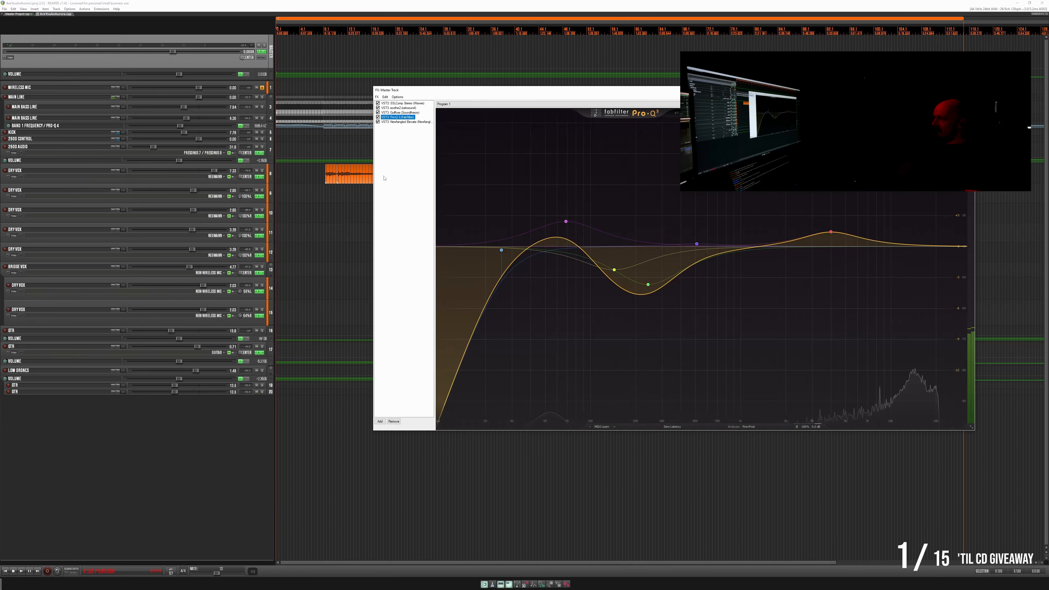
left_click(968, 90)
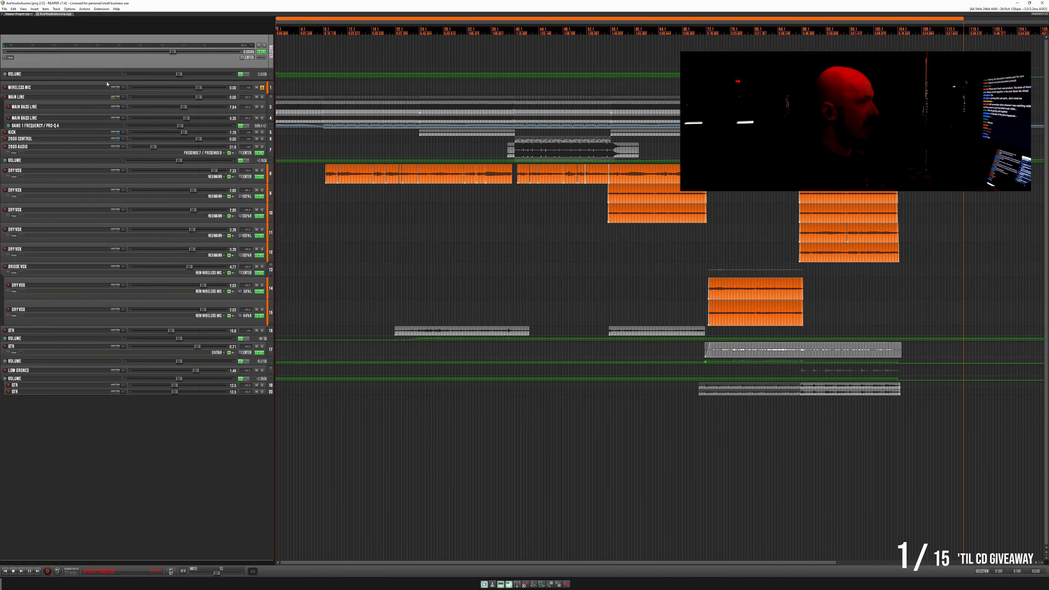
- Check the Pro-G gate on the Wireless Mic track in the master project and return to the song project
left_click(26, 15)
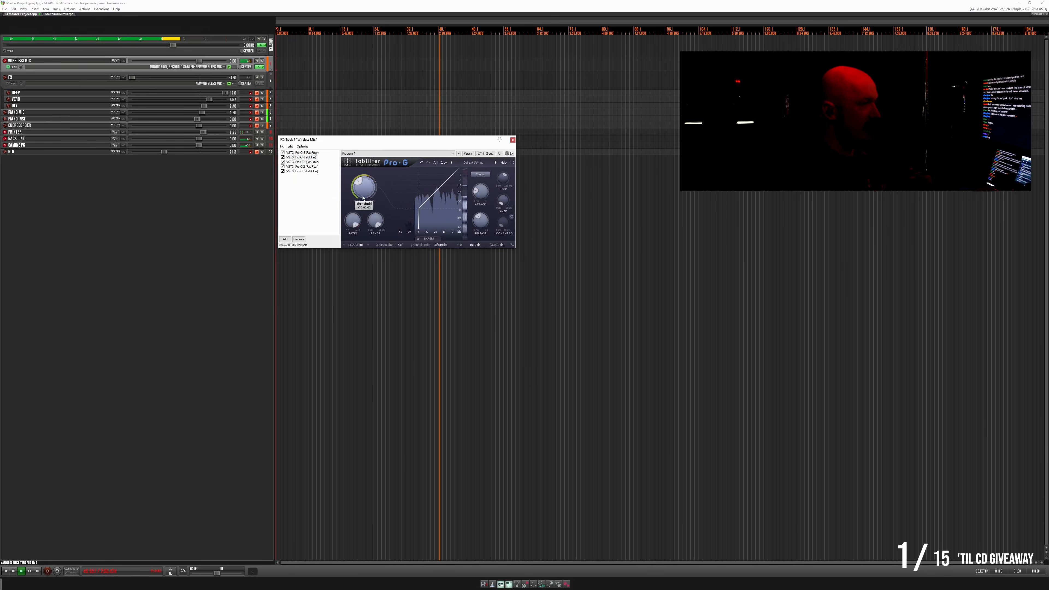
left_click(512, 140)
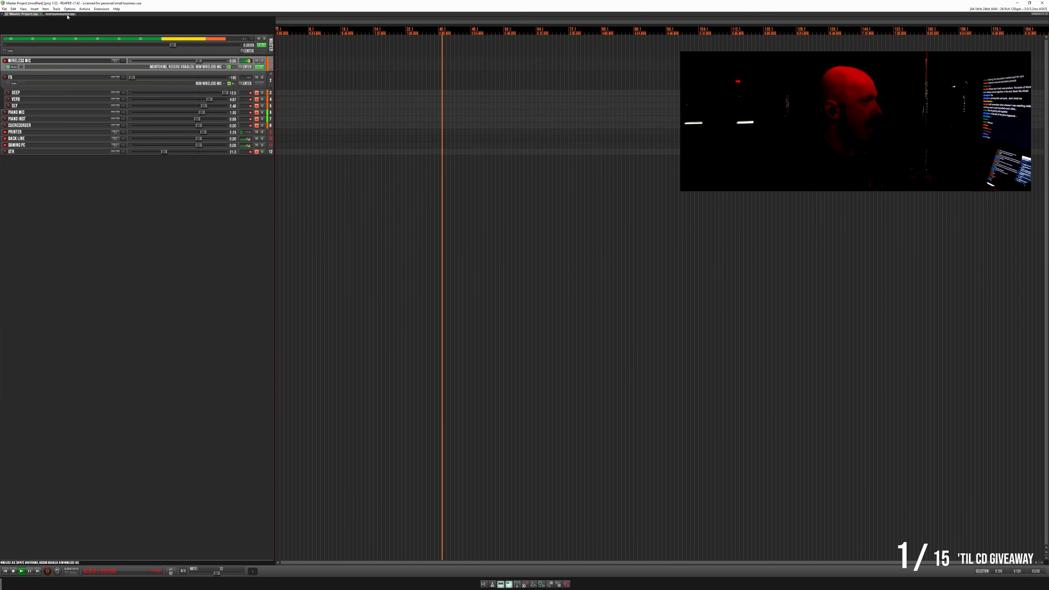
left_click(60, 13)
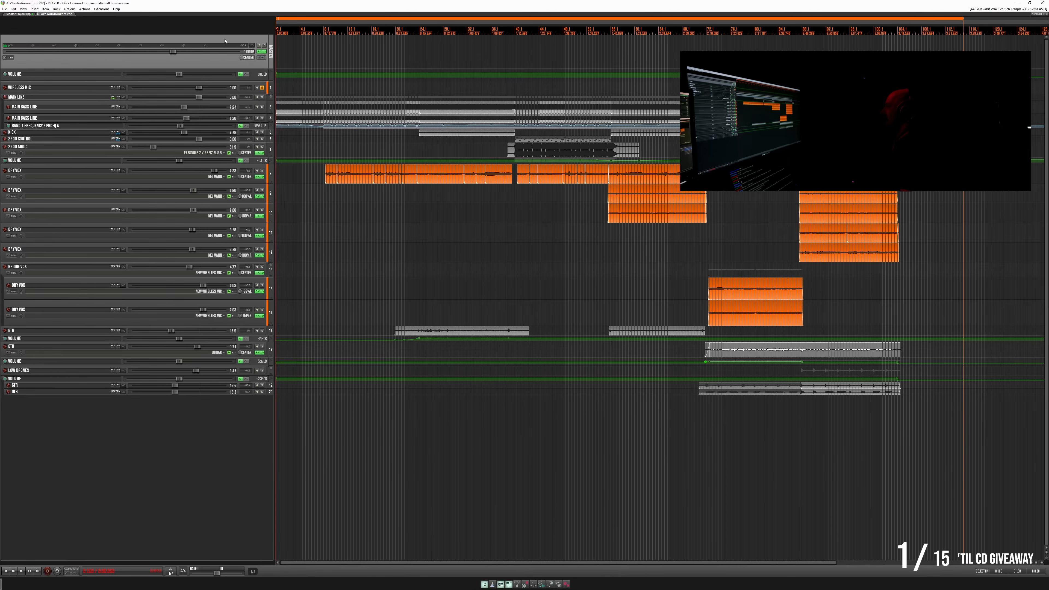
- Lower the volume of the first Dry Vox track slightly
scroll(226, 42, "up", 1)
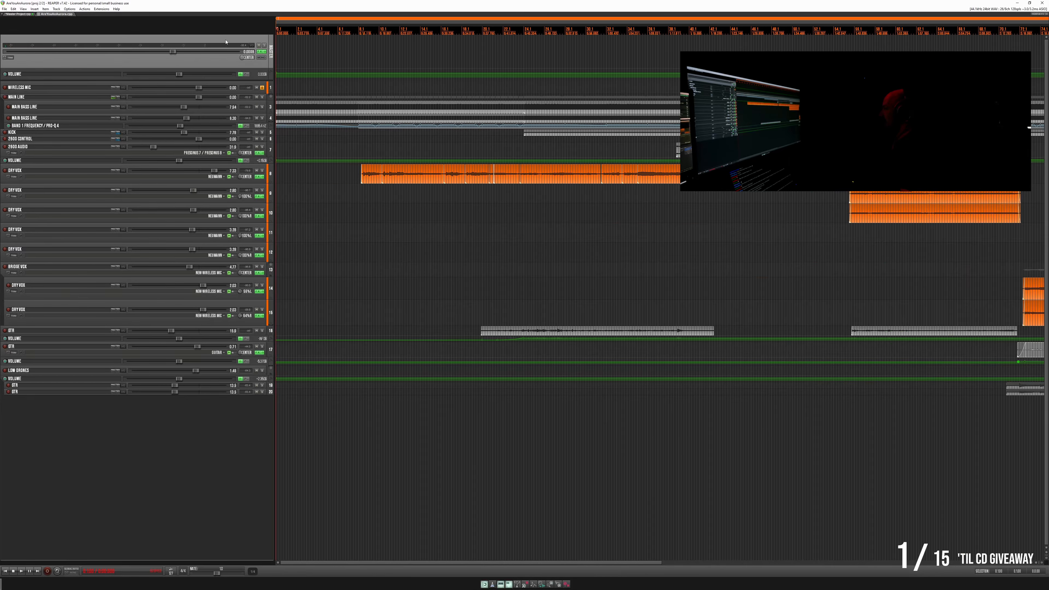
scroll(226, 43, "down", 1)
scroll(226, 42, "up", 1)
left_click_drag(661, 566, 788, 568)
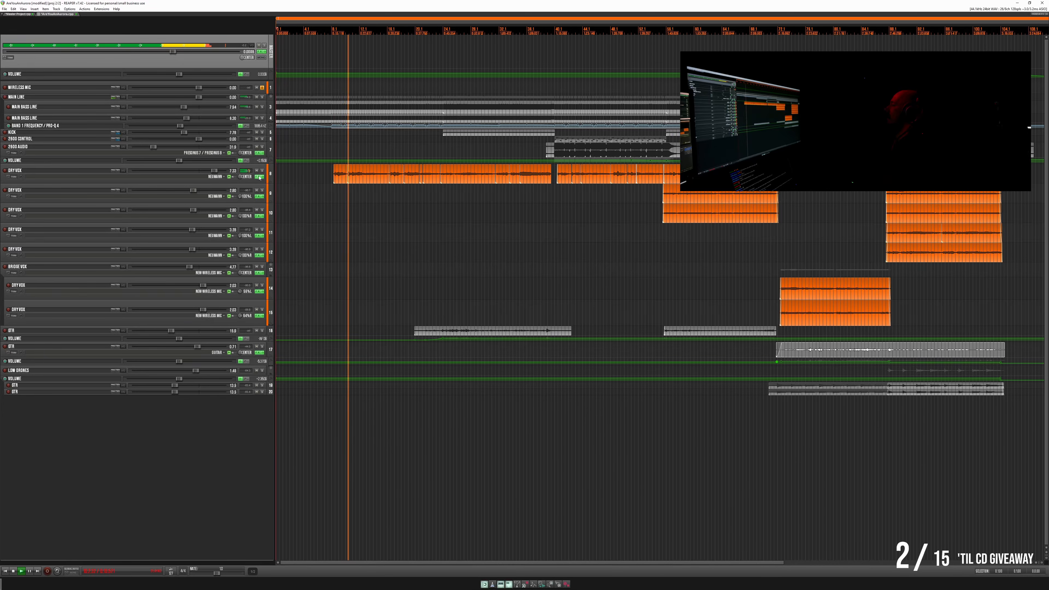
left_click(214, 175)
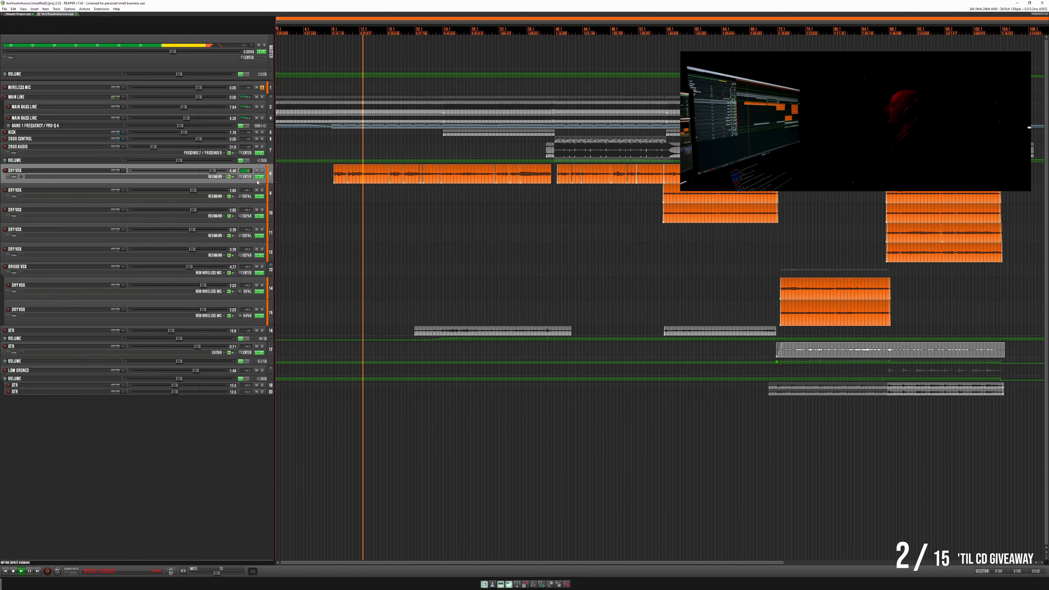
- Add a broad low-end bell boost and a small midrange cut to the first Dry Vox track's Pro-Q EQ
left_click(258, 177)
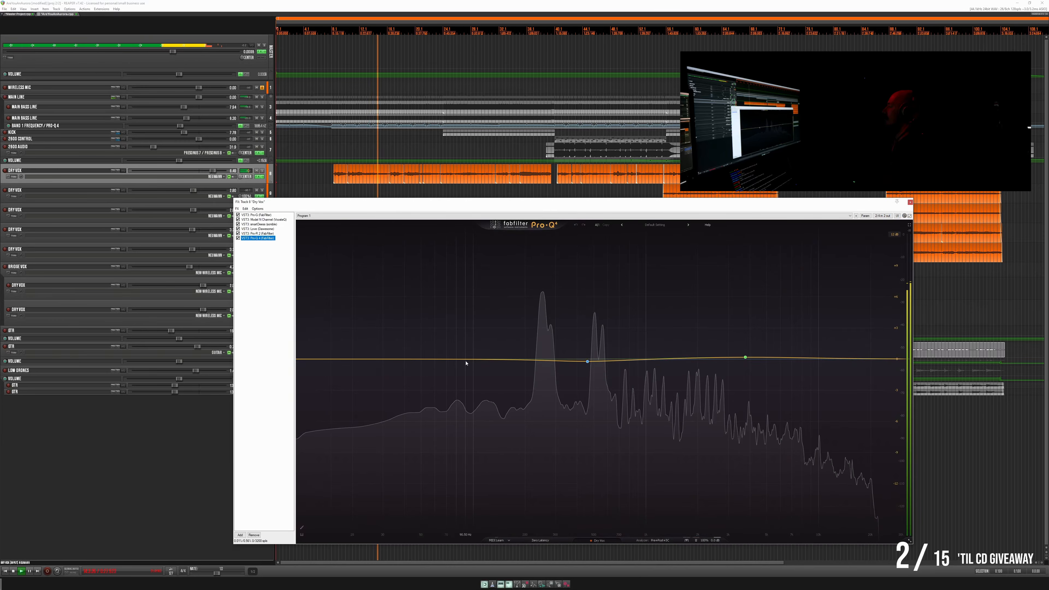
left_click_drag(468, 358, 488, 303)
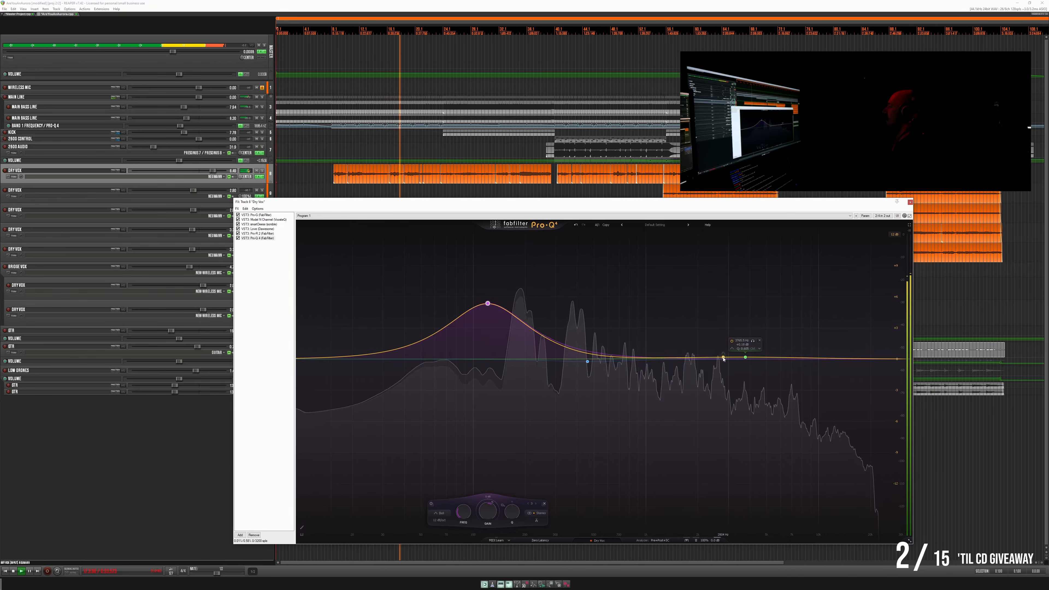
left_click_drag(723, 359, 650, 371)
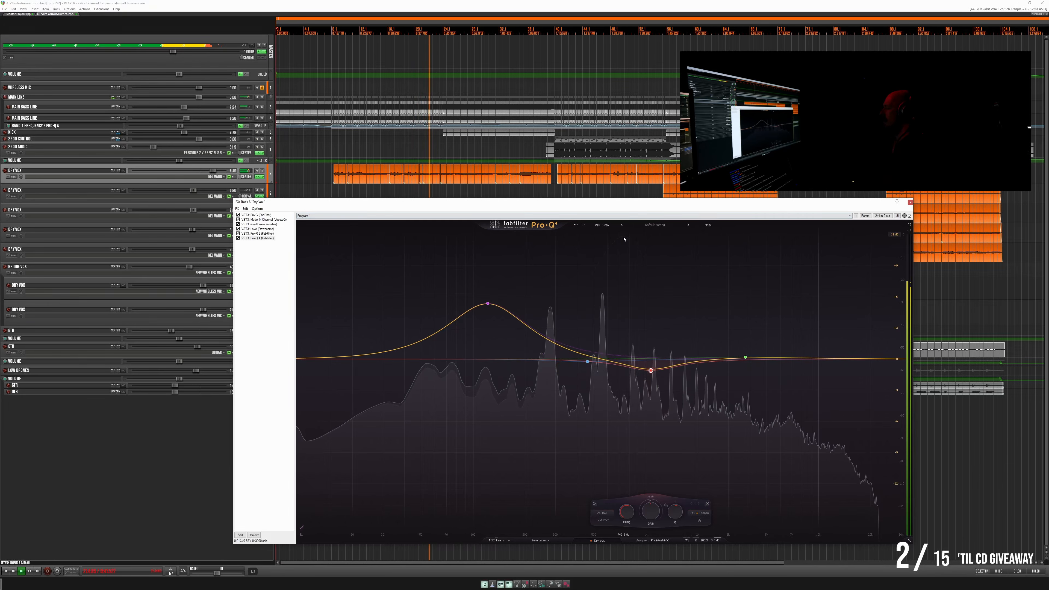
left_click(910, 202)
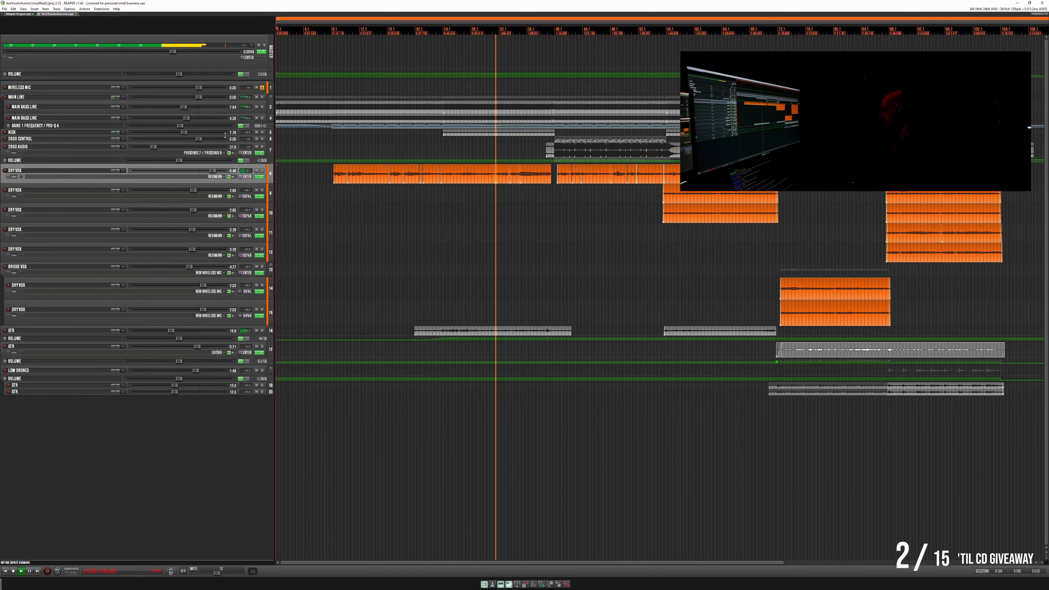
- Review the master track's EQ, and adjust the preamp gain in the first Dry Vox track's Model N Channel plug-in
left_click(260, 51)
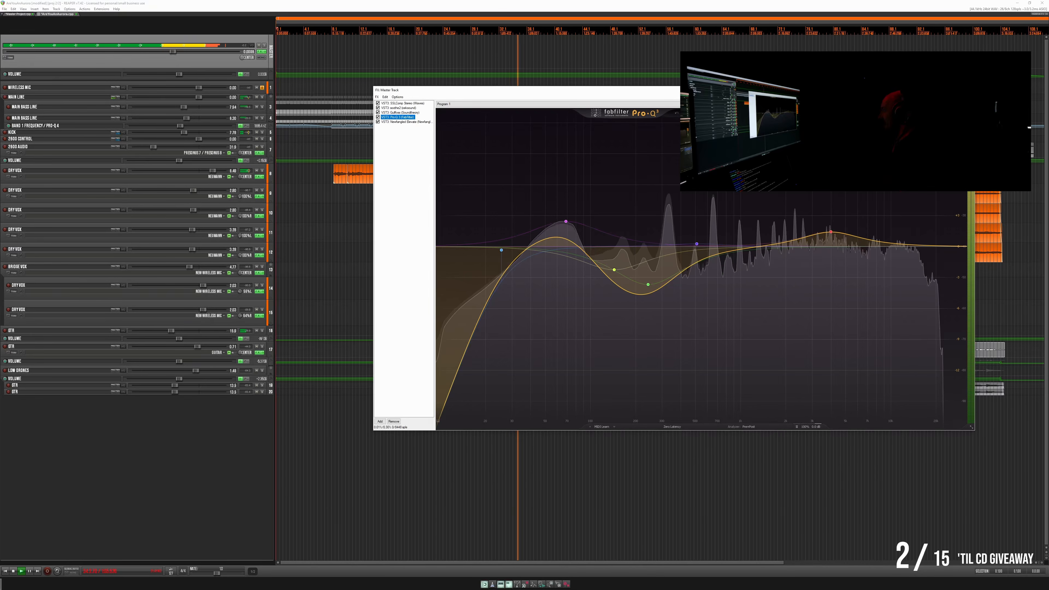
left_click(968, 90)
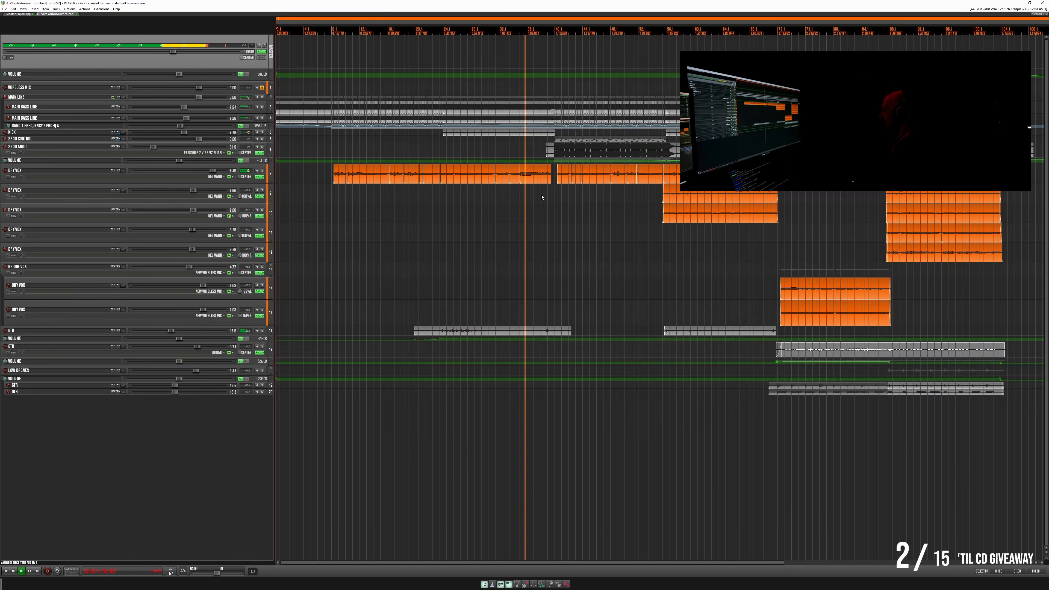
left_click(256, 177)
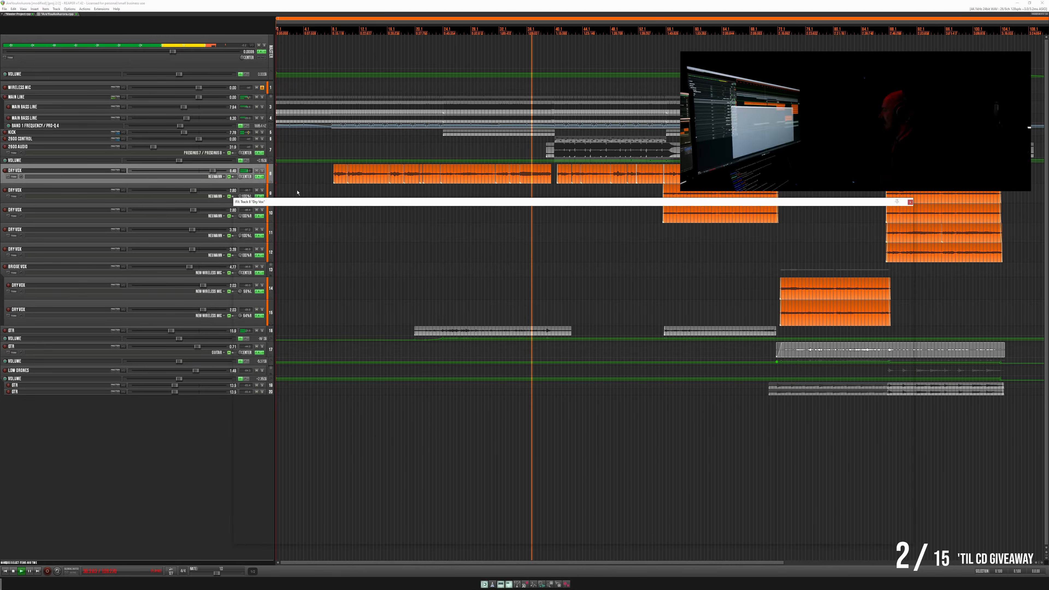
left_click(264, 220)
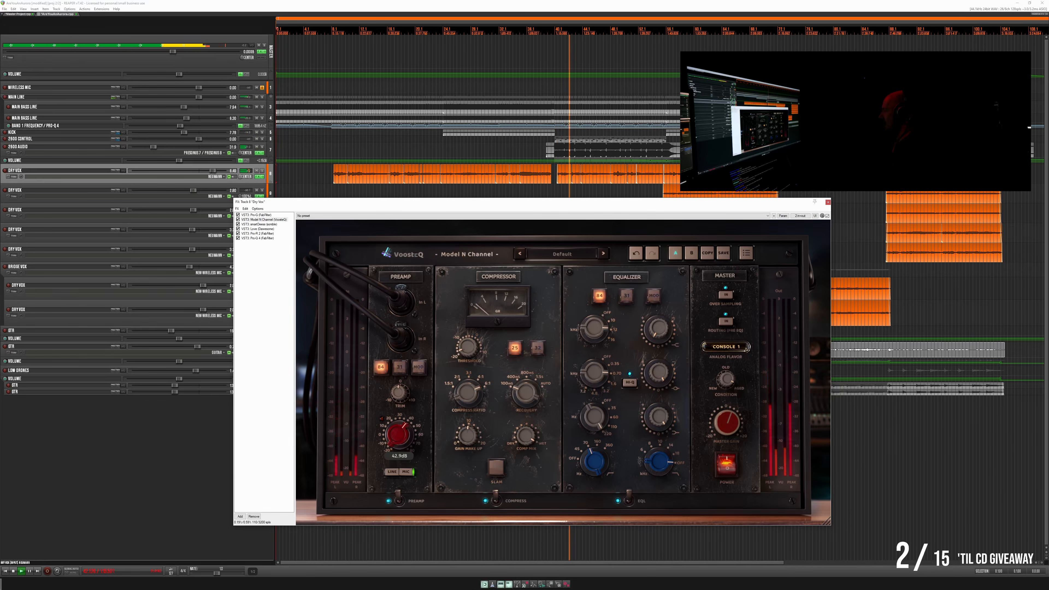
left_click_drag(399, 434, 399, 428)
left_click(827, 202)
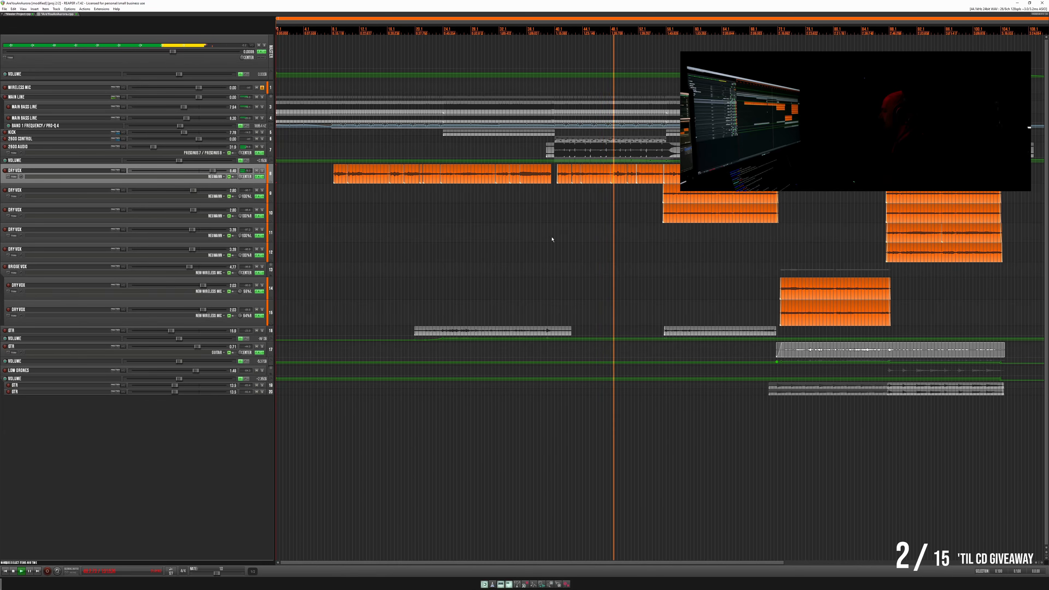
- Place the edit cursor just ahead of the first stacked Dry Vox items while the song plays
left_click(642, 195)
scroll(642, 194, "up", 5)
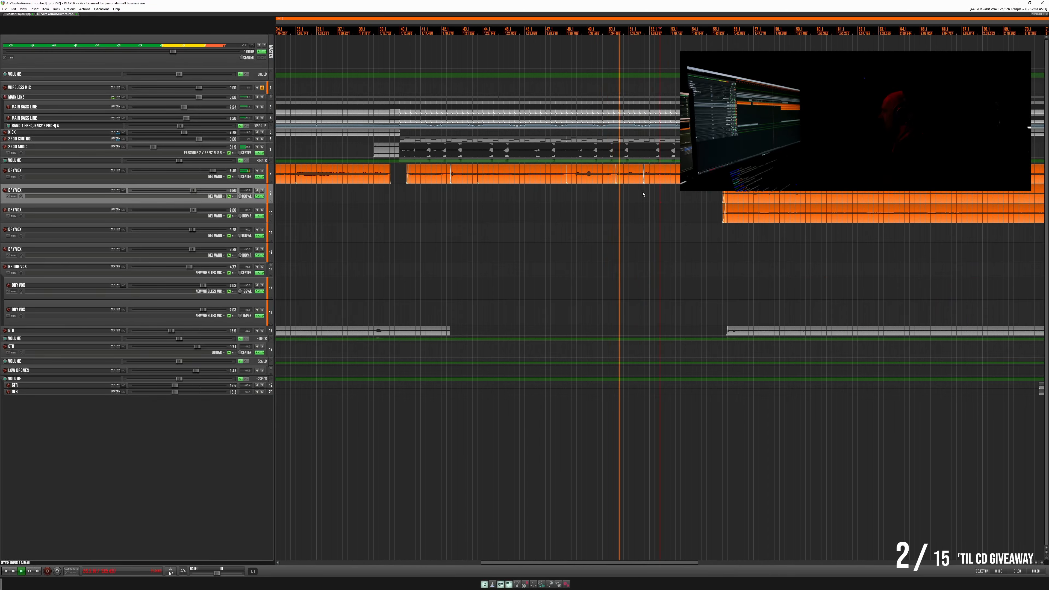
left_click(692, 194)
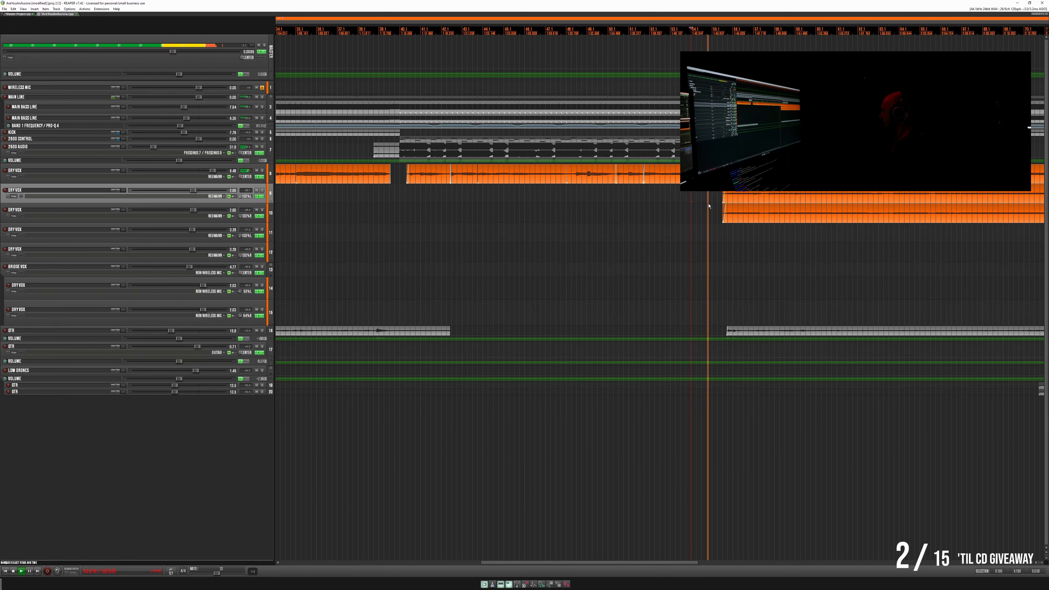
scroll(708, 206, "down", 2)
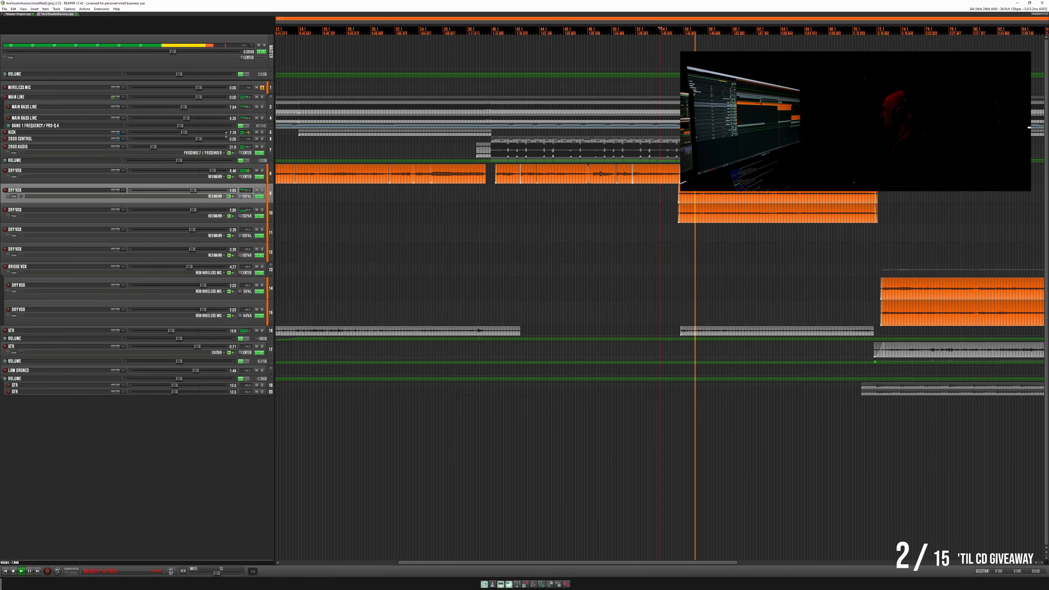
- Open the first Kick item in the MIDI editor and delete every second note across its whole length
left_click_drag(224, 136, 309, 215)
double_click(410, 212)
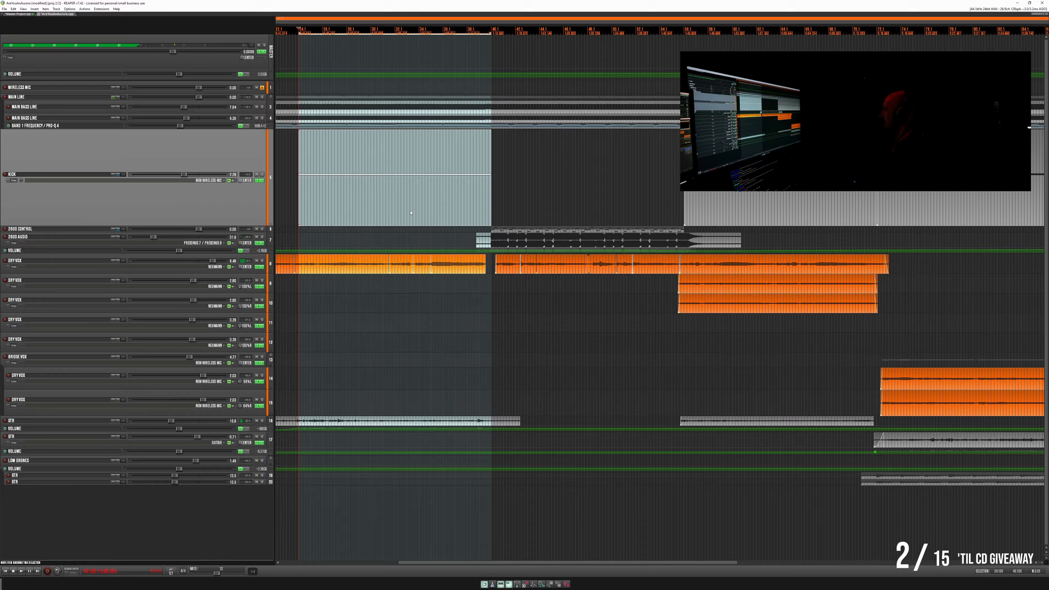
left_click(265, 212)
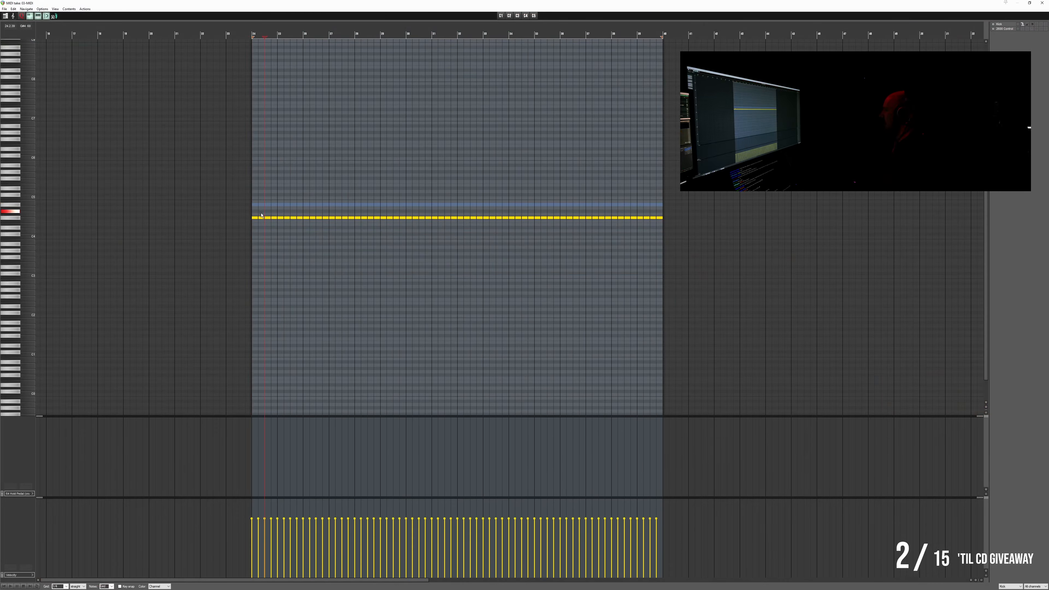
left_click_drag(261, 215, 571, 224)
key("Delete")
key("Delete")
key("Delete")
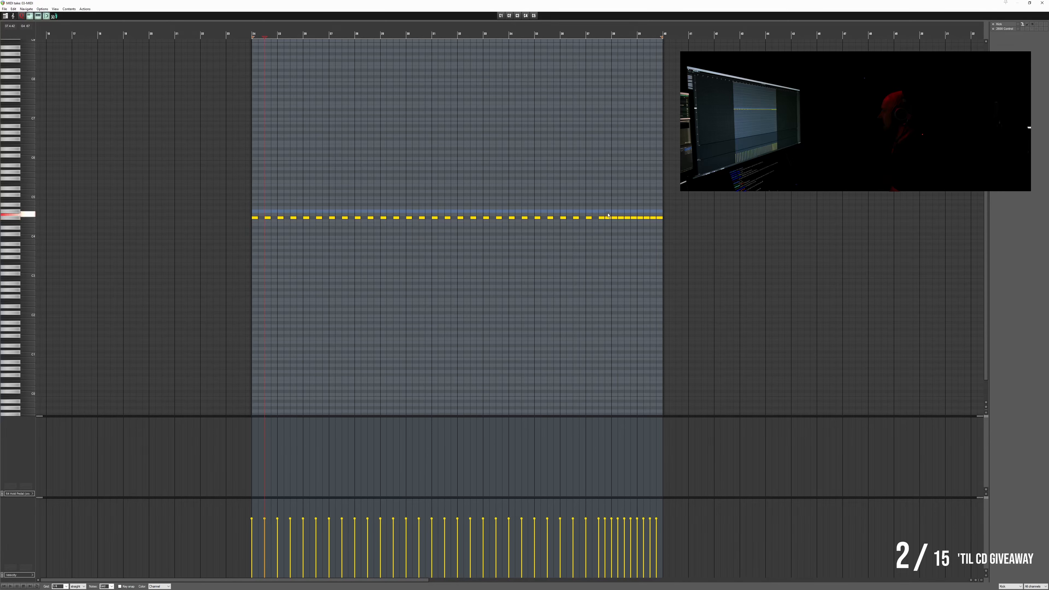
left_click_drag(607, 215, 646, 219)
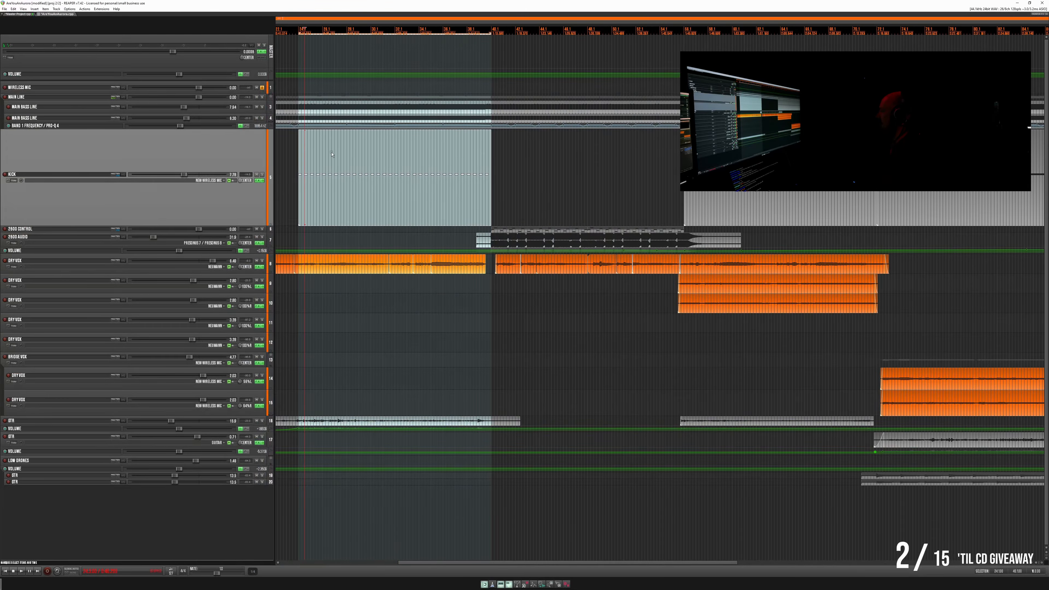
- Play the song from shortly before the first Kick item to hear the thinned pattern
scroll(330, 165, "left", 3)
left_click(358, 167)
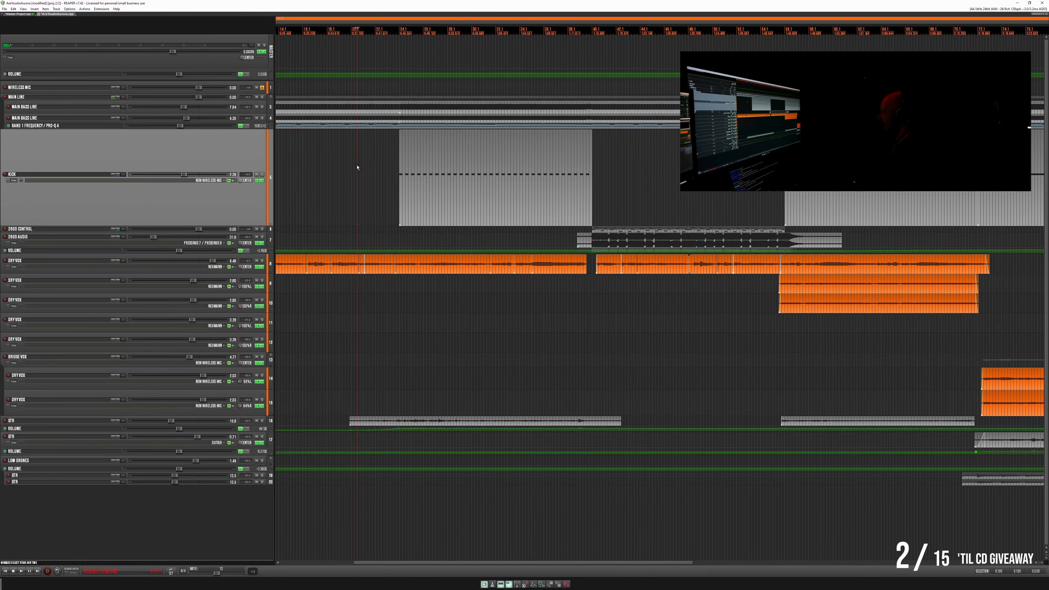
key("space")
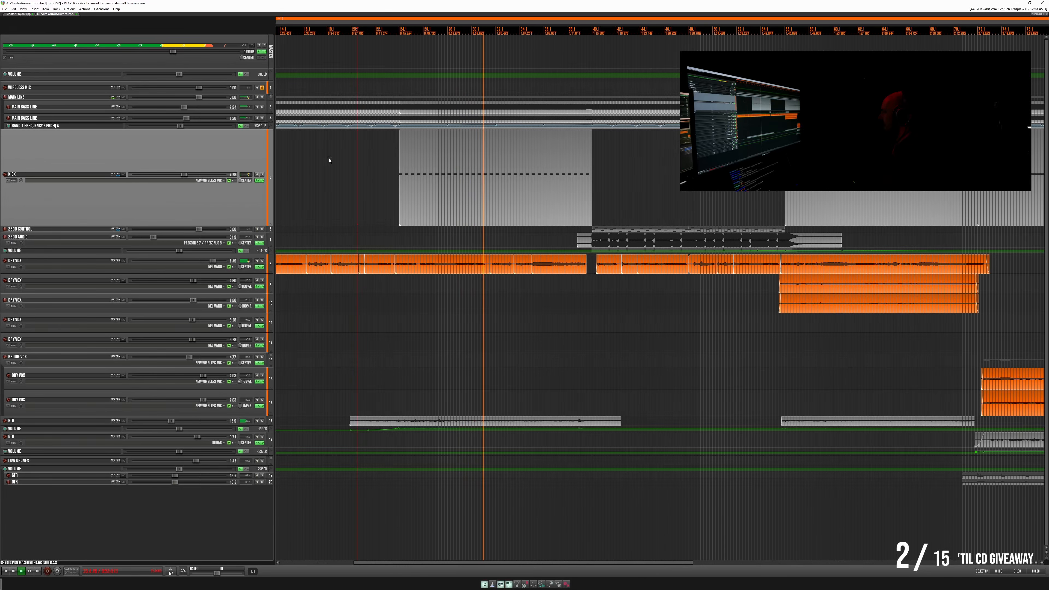
- Add a low-shelf boost to the Kick track's Pro-Q EQ
left_click(258, 180)
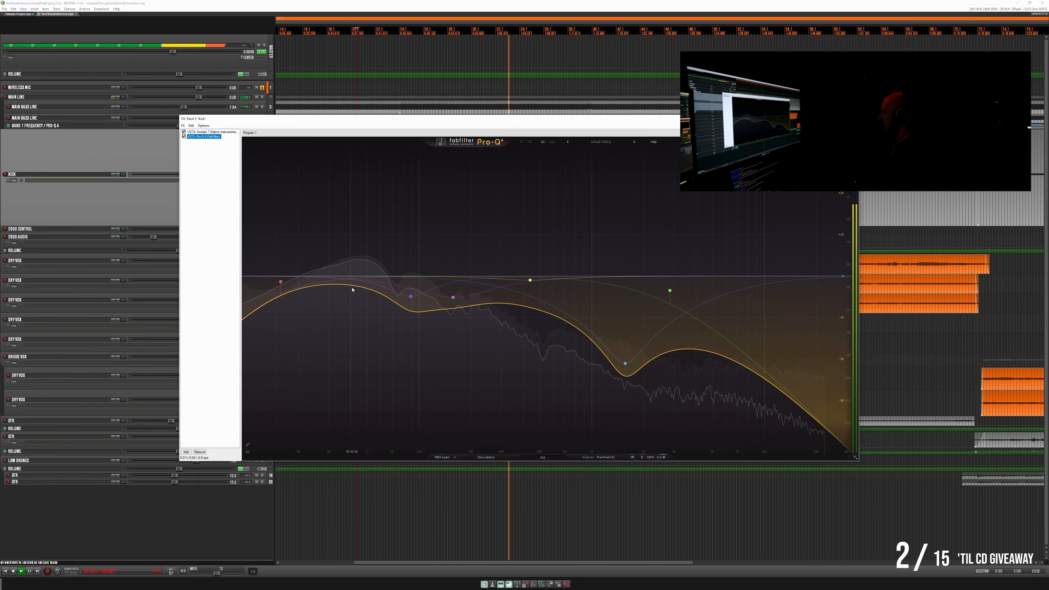
left_click_drag(347, 285, 413, 212)
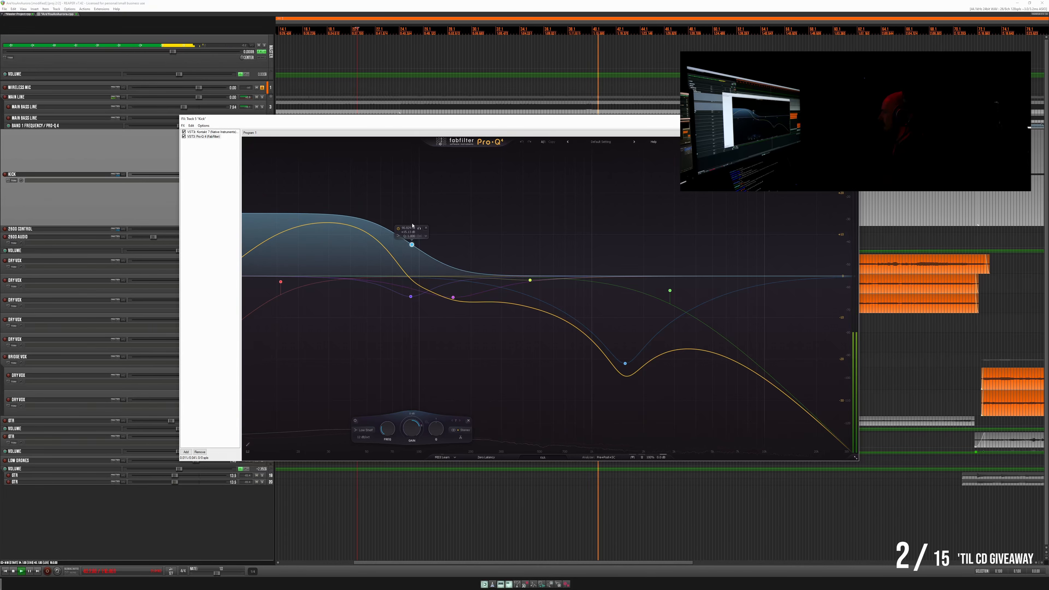
left_click(852, 119)
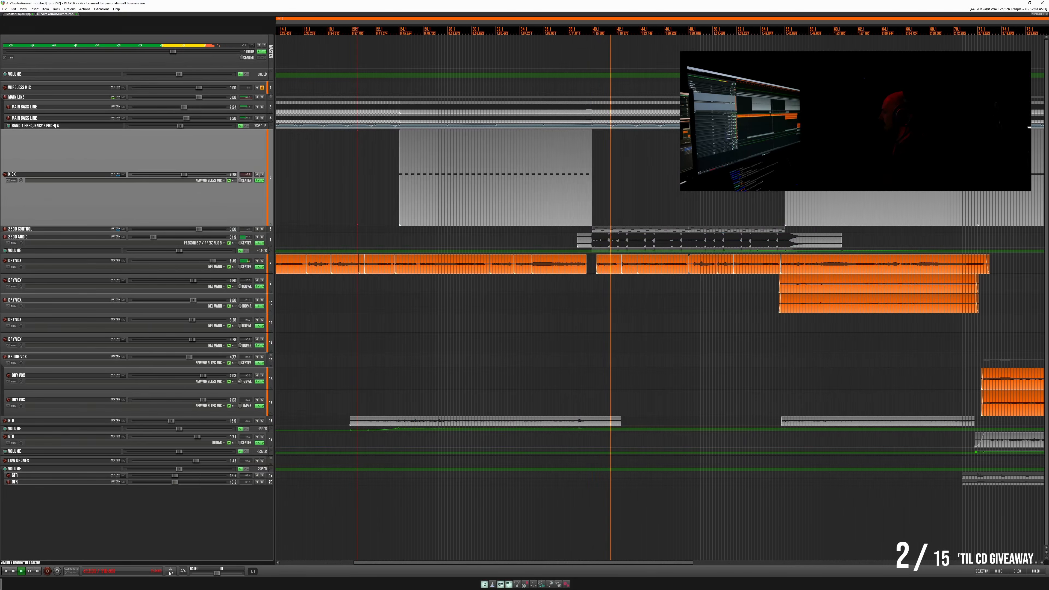
- Place the edit cursor just before the second Kick item and examine the arrangement around it
left_click(660, 170)
scroll(662, 170, "down", 3)
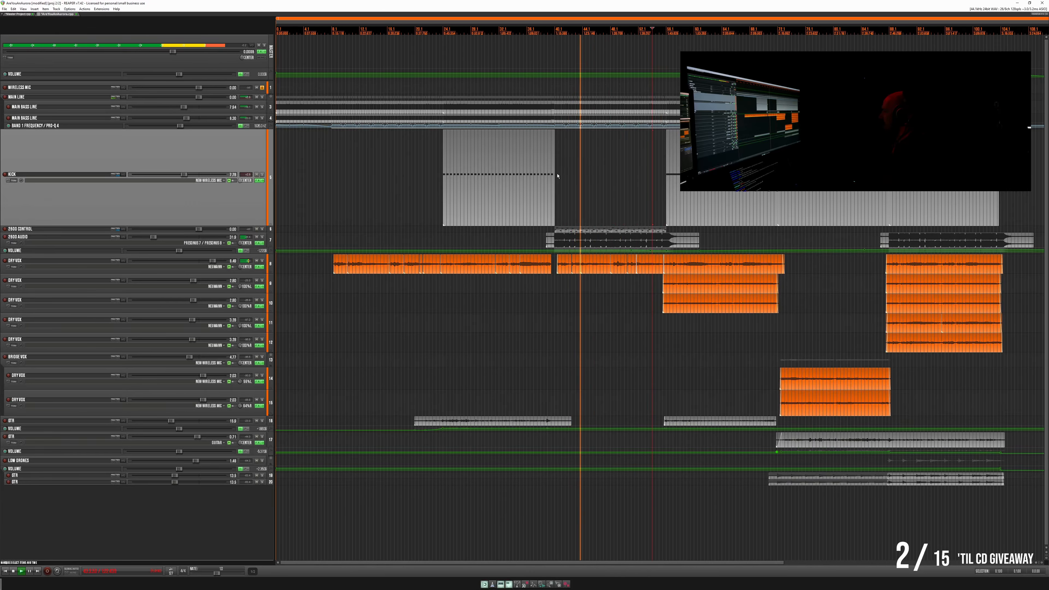
scroll(658, 157, "up", 2)
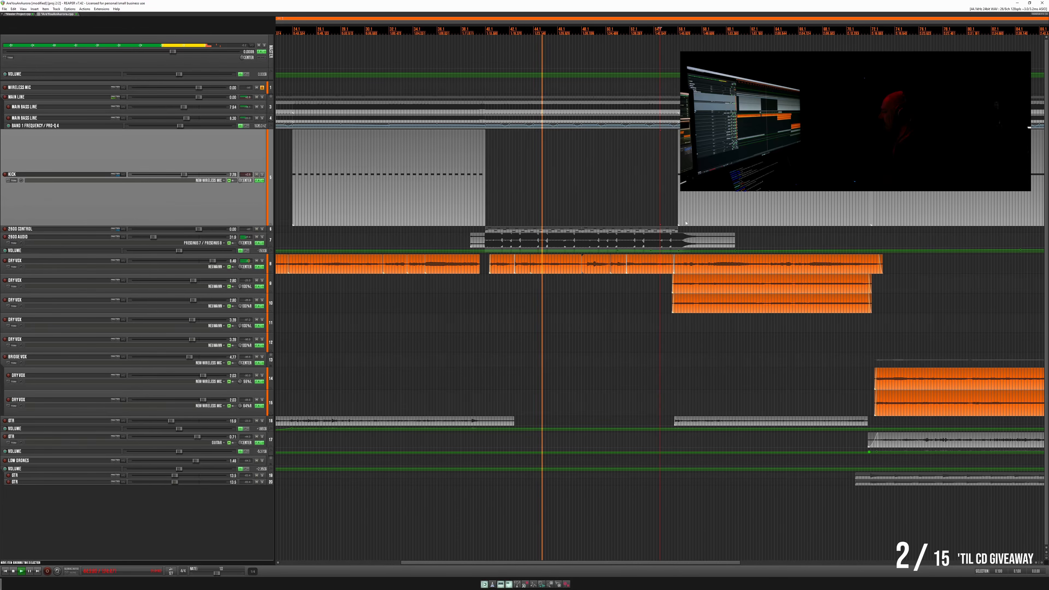
scroll(707, 220, "down", 3)
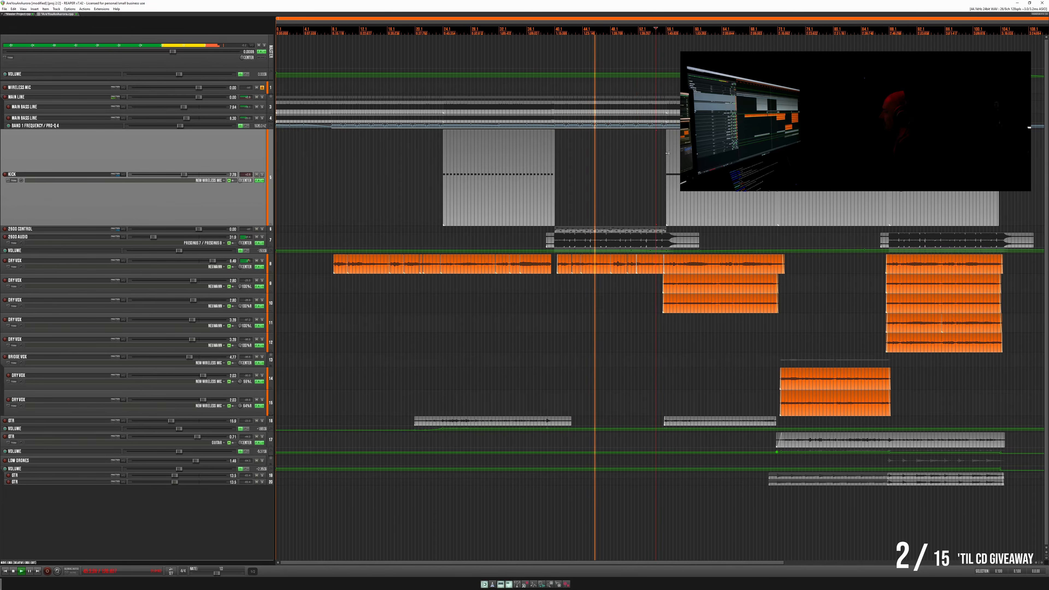
- Play the second Kick item and the thinned first one to compare their patterns
double_click(690, 213)
key("space")
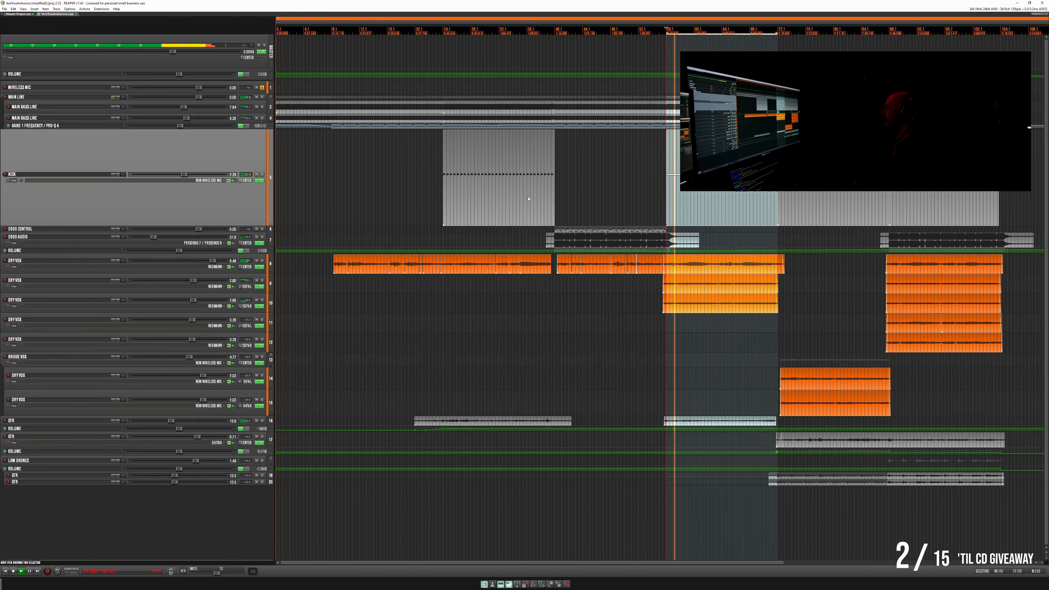
double_click(497, 205)
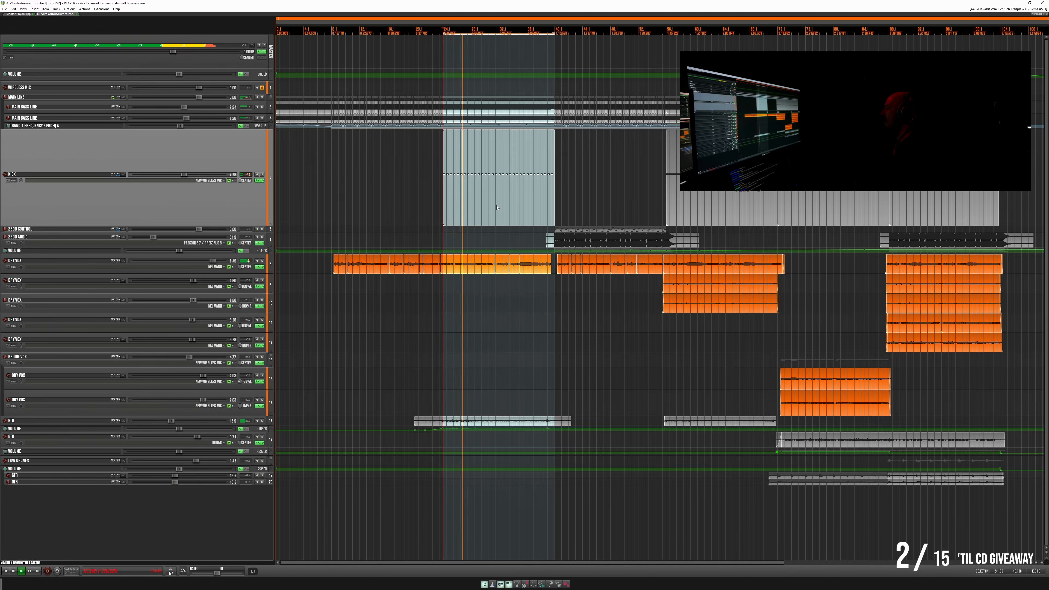
left_click(419, 168)
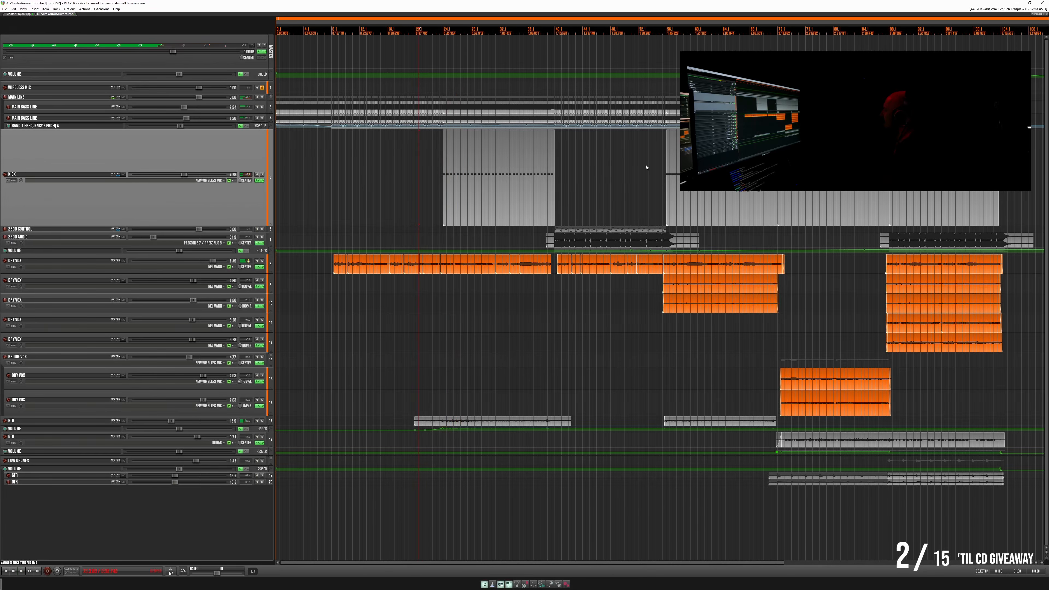
- Check the second Kick item's notes in the MIDI editor and look over the remaining Kick items in the arrangement
double_click(673, 206)
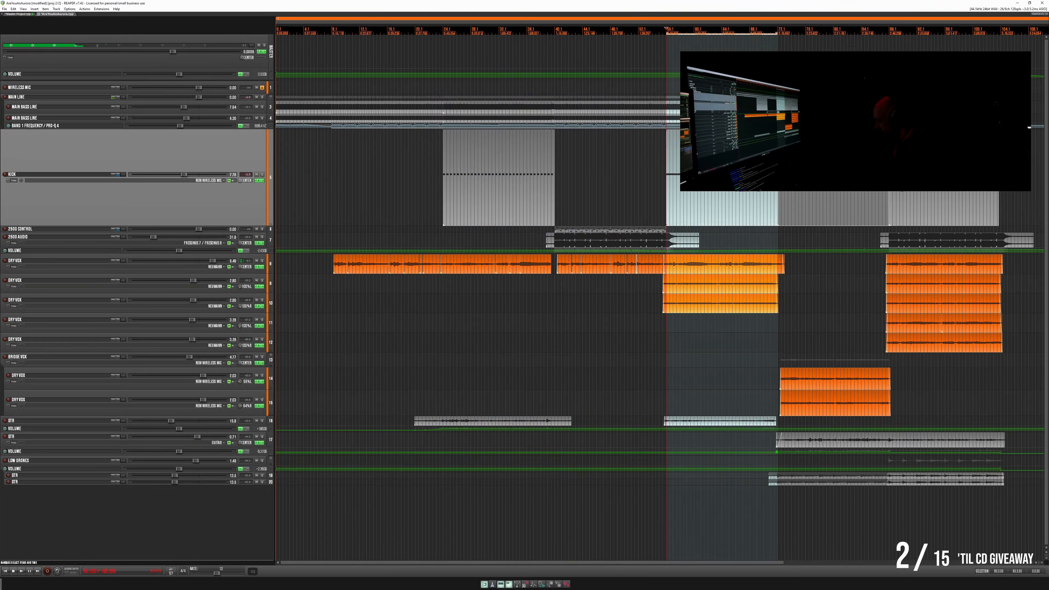
scroll(660, 290, "up", 3)
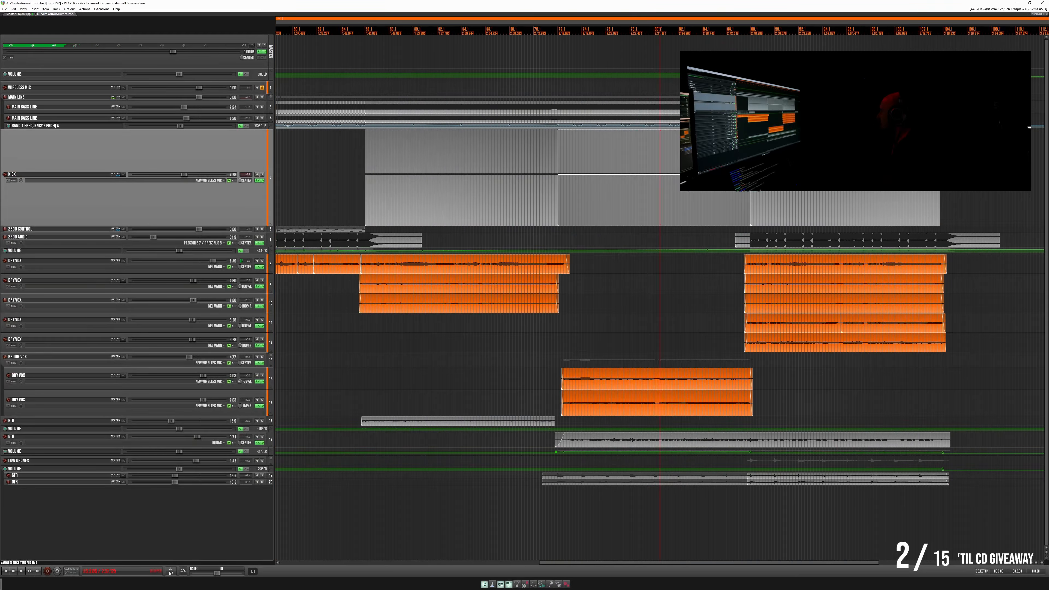
scroll(620, 175, "down", 2)
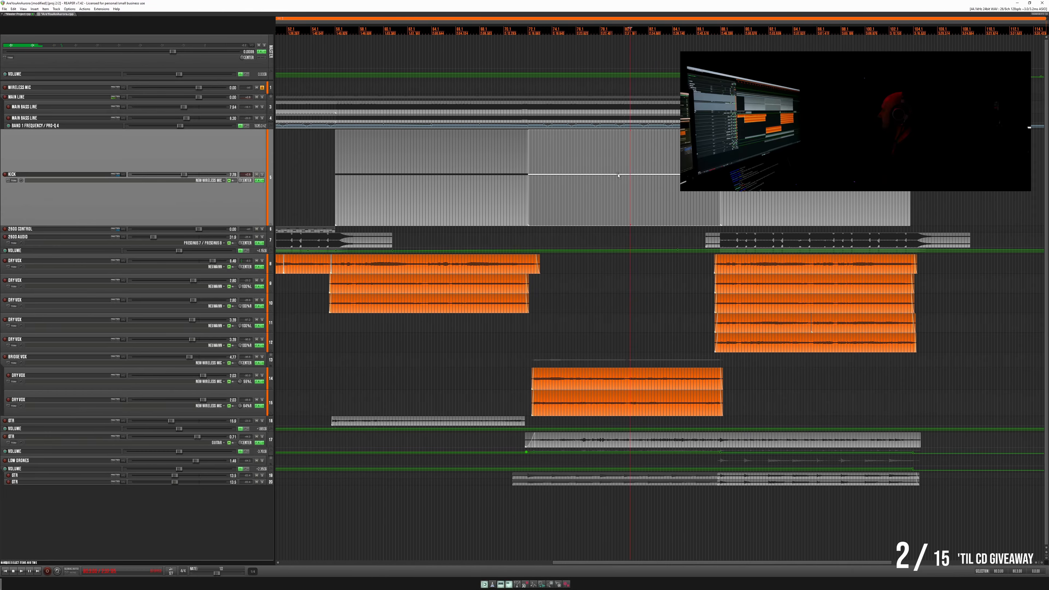
double_click(791, 198)
scroll(576, 202, "down", 3)
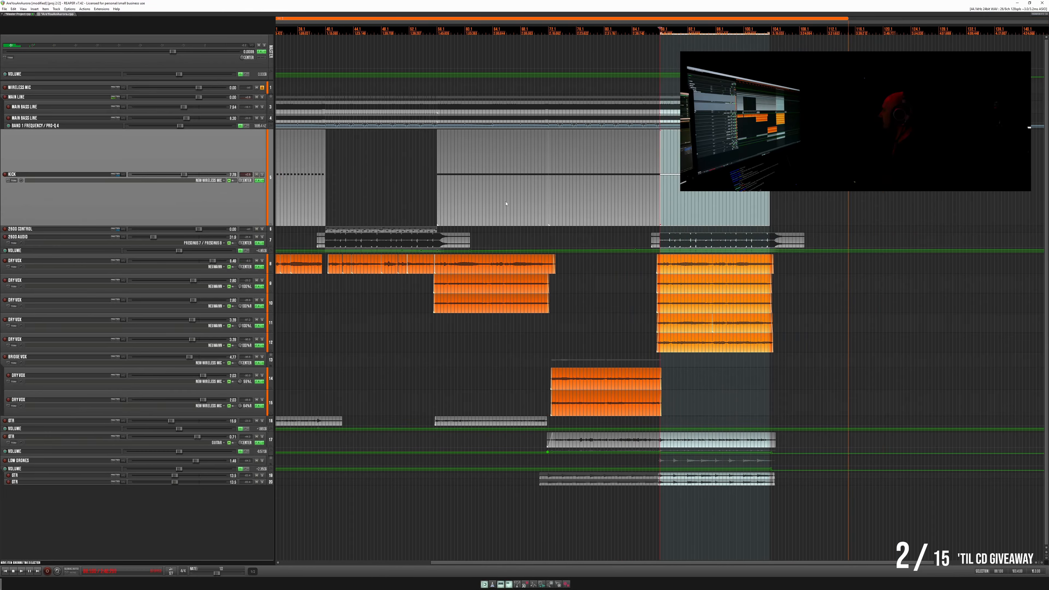
- Replace the second Kick item with a copy of the thinned first one, starting where the 2SDG Control item ends, and play it
double_click(485, 198)
key("Delete")
double_click(300, 199)
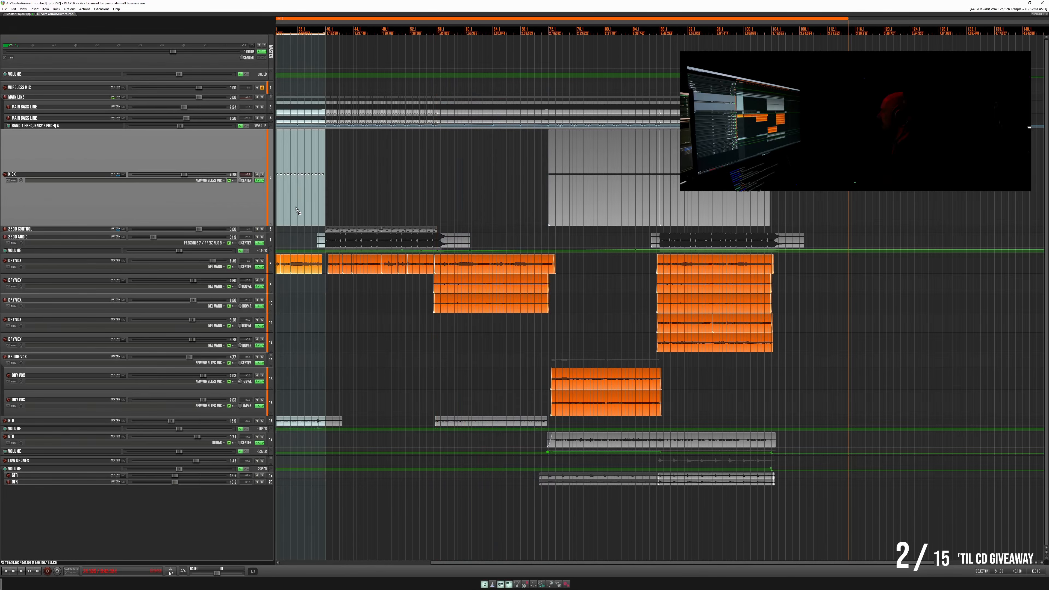
left_click_drag(296, 209, 512, 211)
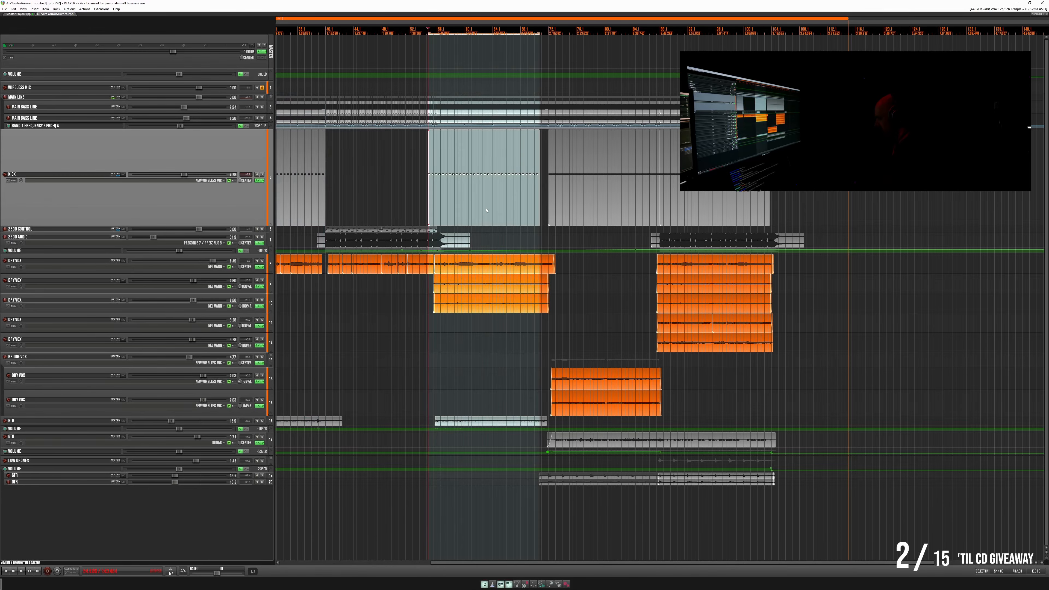
scroll(542, 219, "up", 4)
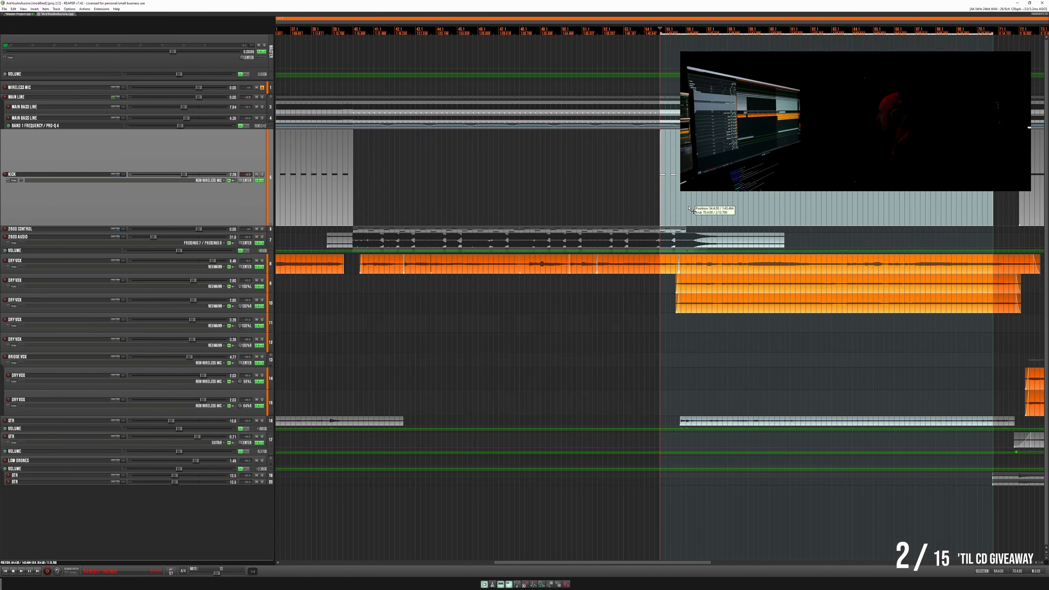
left_click_drag(689, 208, 718, 203)
key("space")
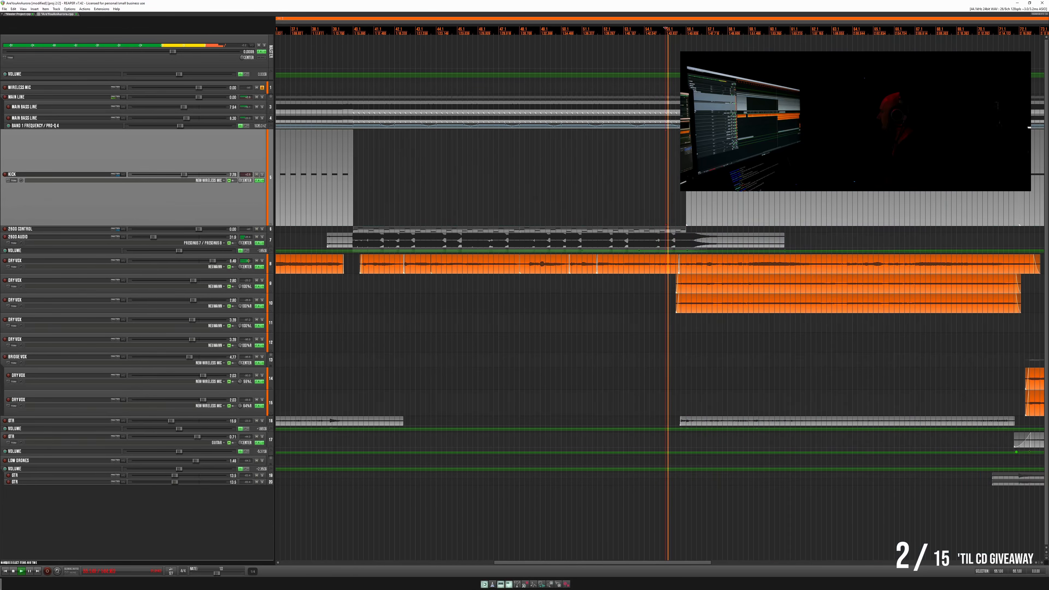
- Play the transition from the replaced Kick item into the bridge's Kick item
scroll(665, 167, "down", 3)
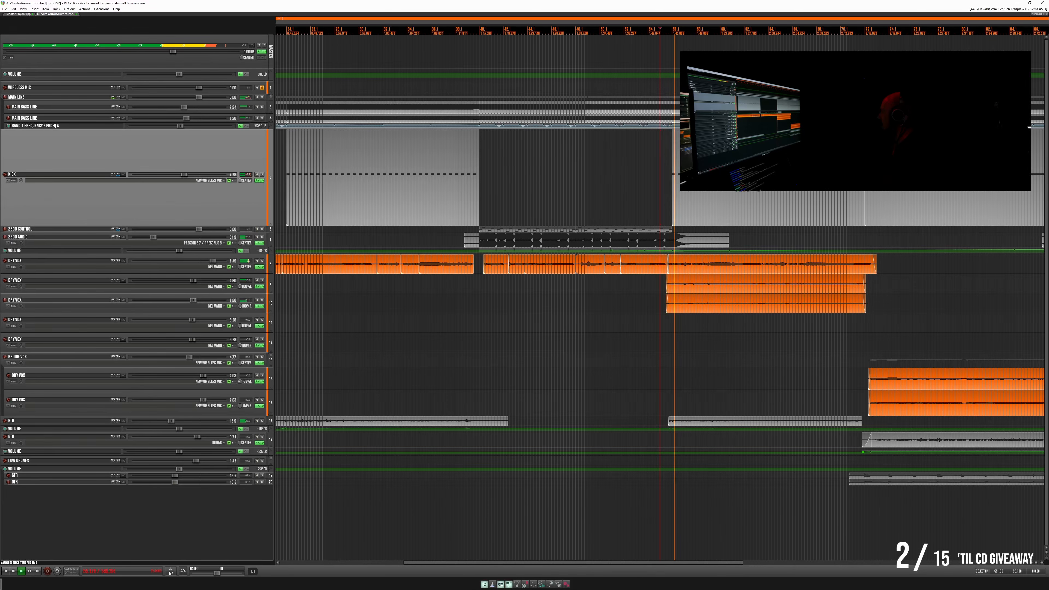
left_click(853, 178)
scroll(853, 177, "up", 4)
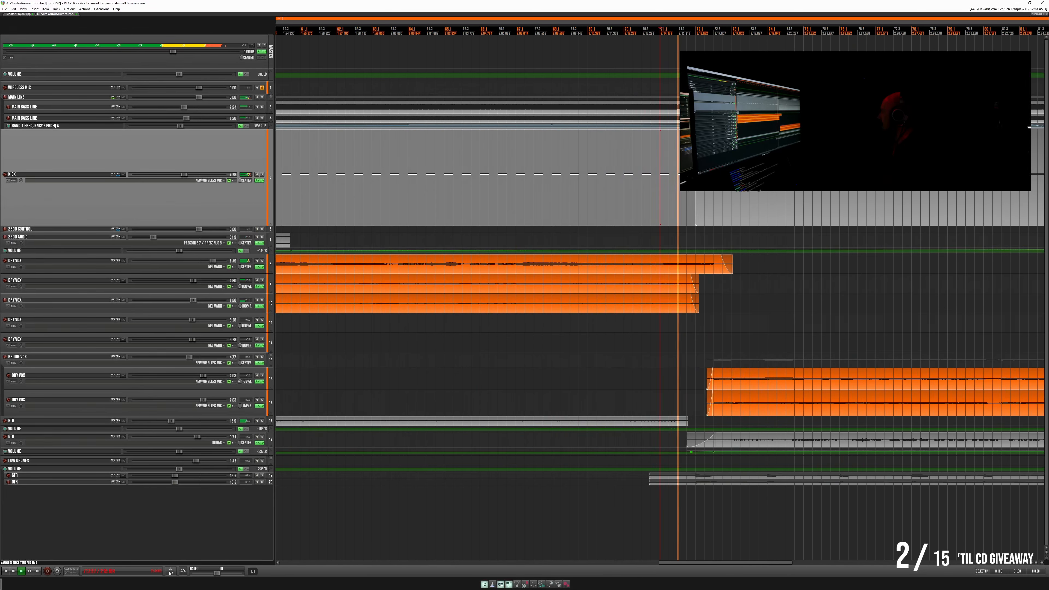
scroll(660, 289, "down", 3)
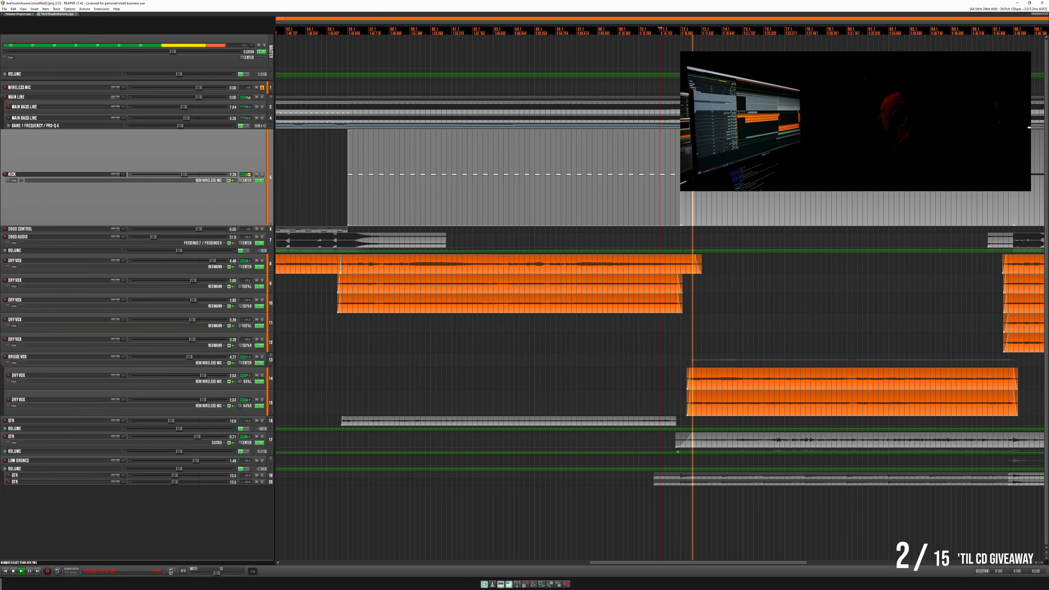
left_click(809, 177)
scroll(809, 177, "down", 2)
- Replace the last Kick item with a copy of the thinned pattern, starting directly at the end of the bridge's Kick item
double_click(739, 198)
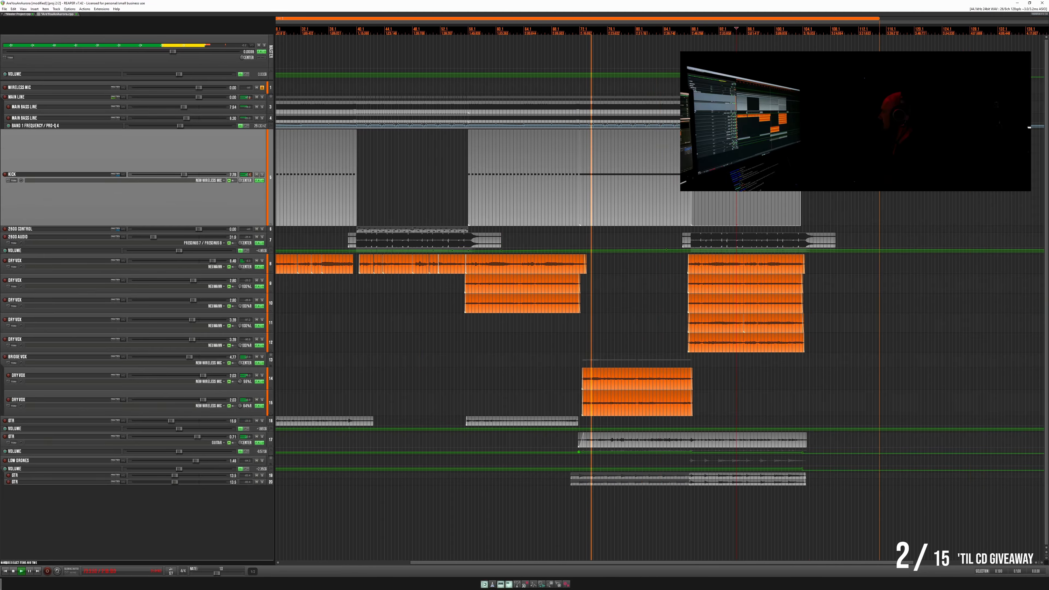
key("Delete")
double_click(519, 197)
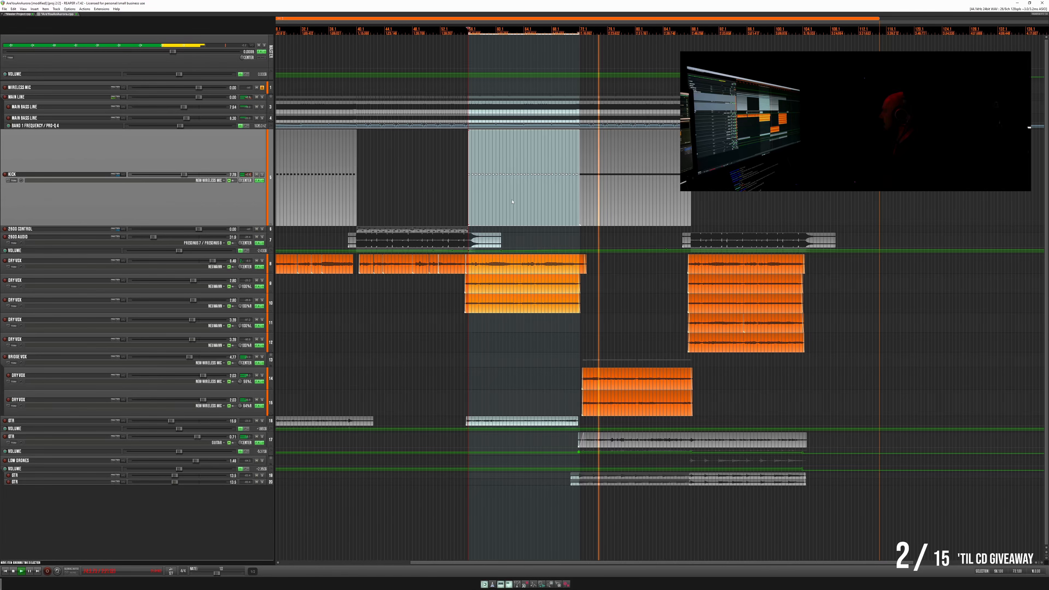
left_click_drag(516, 197, 736, 200)
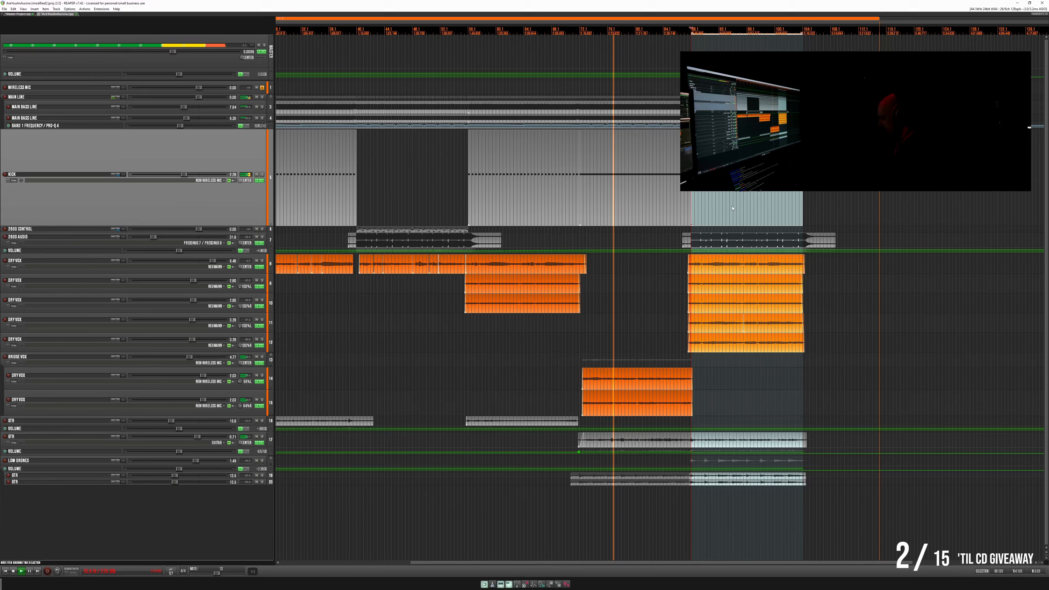
scroll(726, 202, "up", 6)
scroll(723, 202, "up", 3)
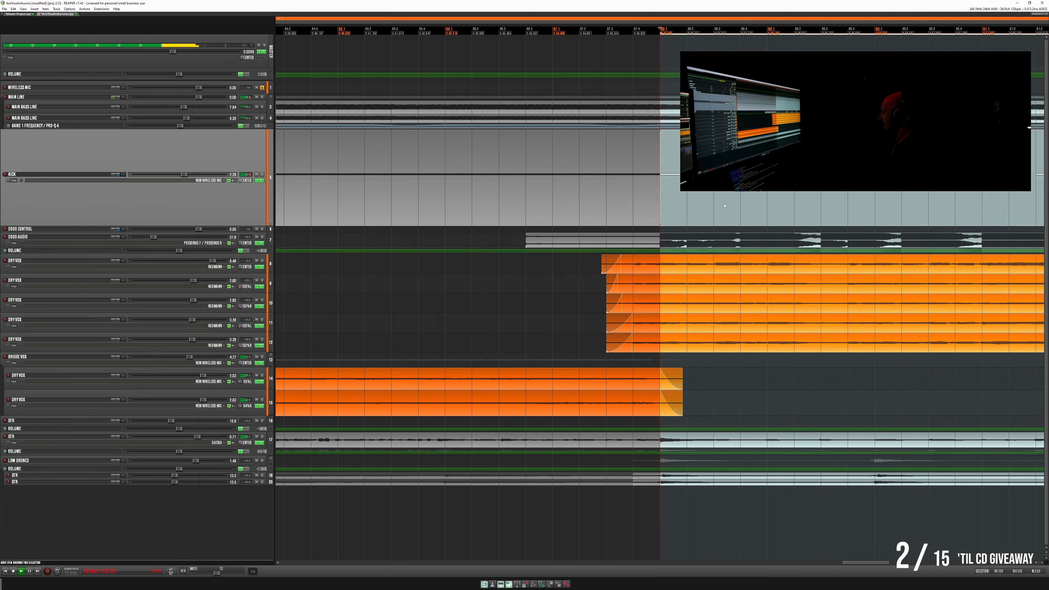
scroll(724, 207, "down", 9)
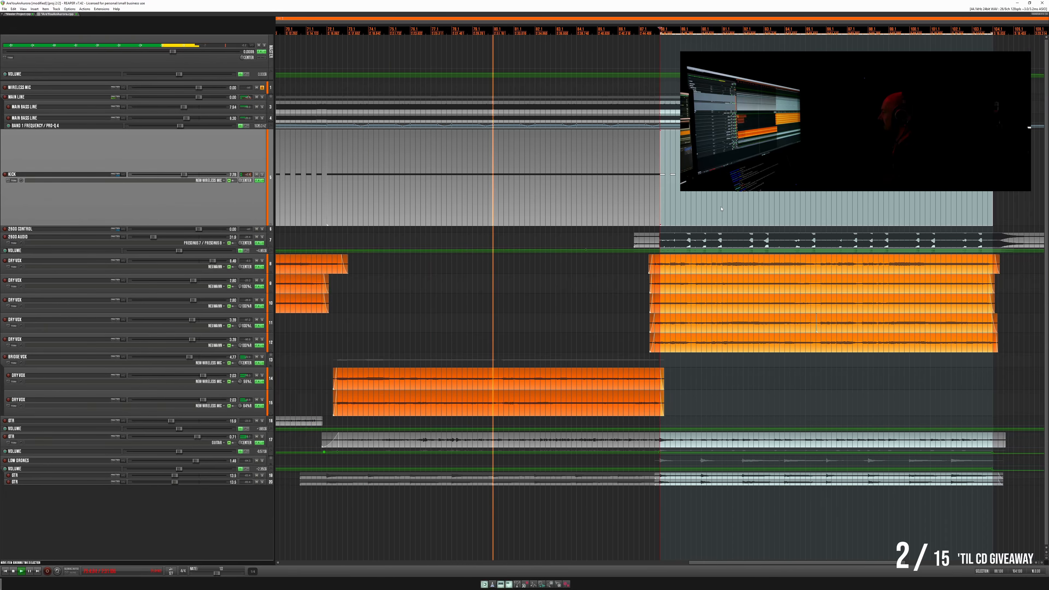
- Reduce the low-shelf boost to a slight lift in the Kick track's Pro-Q EQ and close the effects window
left_click(257, 181)
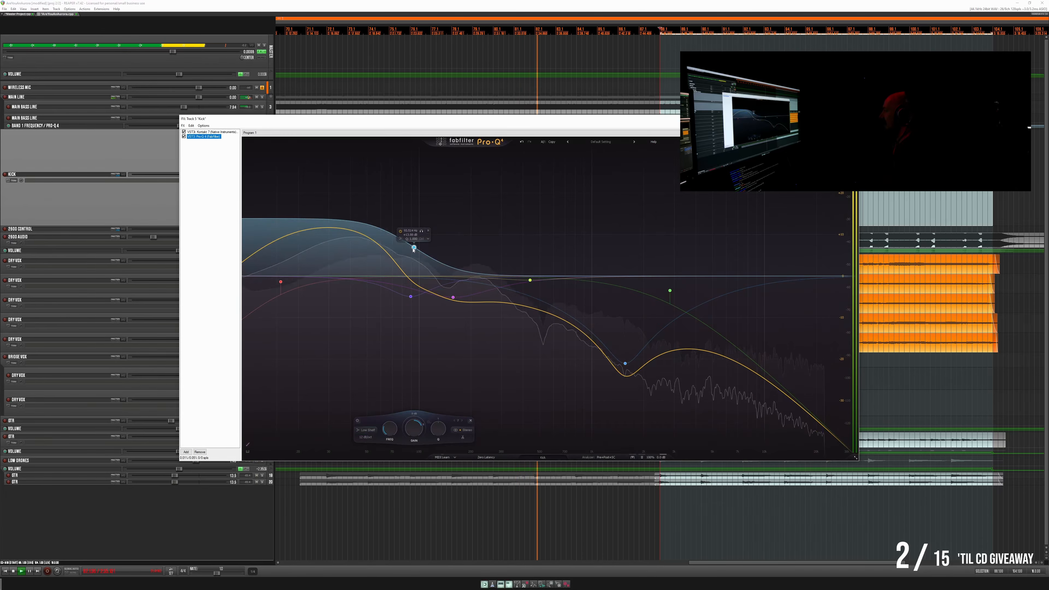
left_click_drag(414, 248, 414, 294)
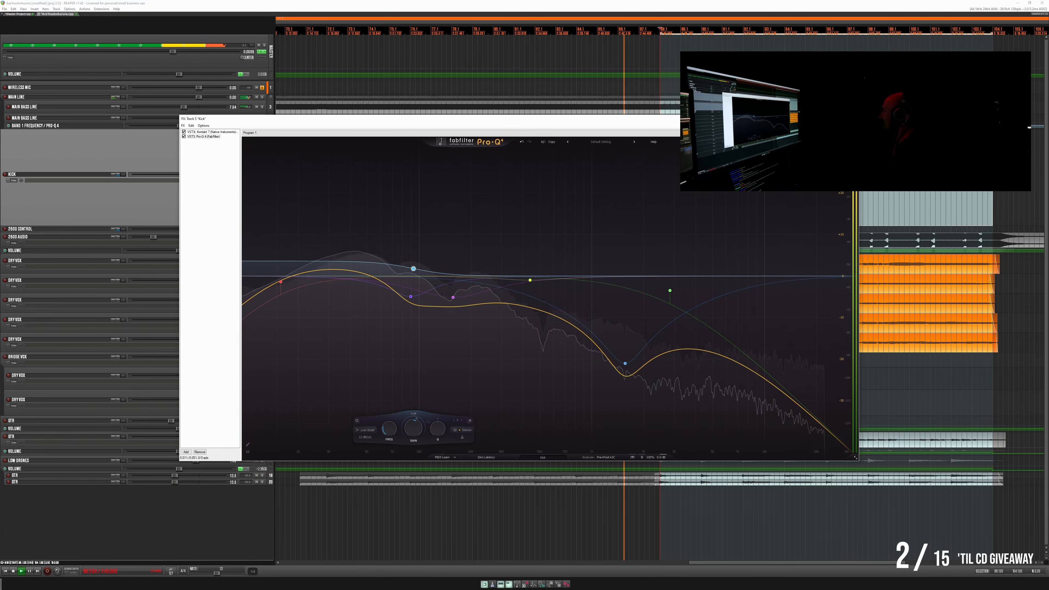
left_click(853, 119)
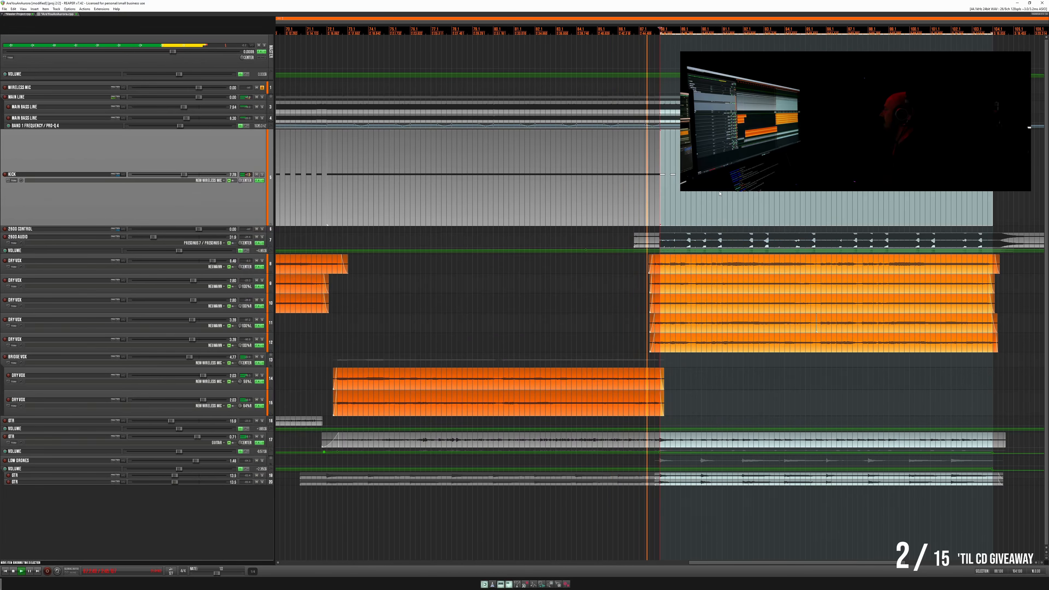
- Play the final section to hear the thinned Kick with the full vocal stack
scroll(605, 269, "down", 5)
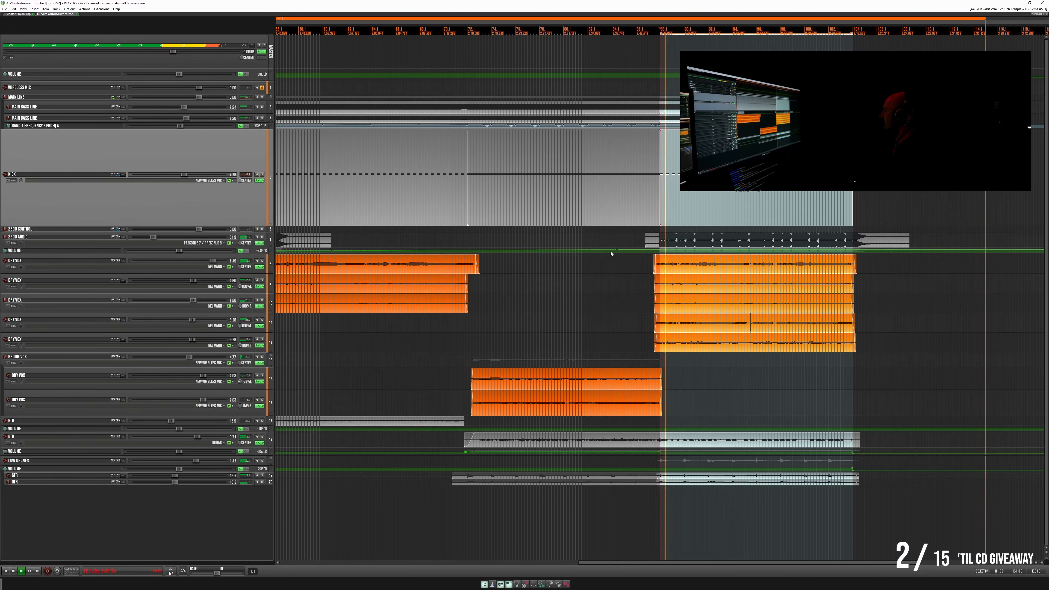
scroll(579, 220, "up", 3)
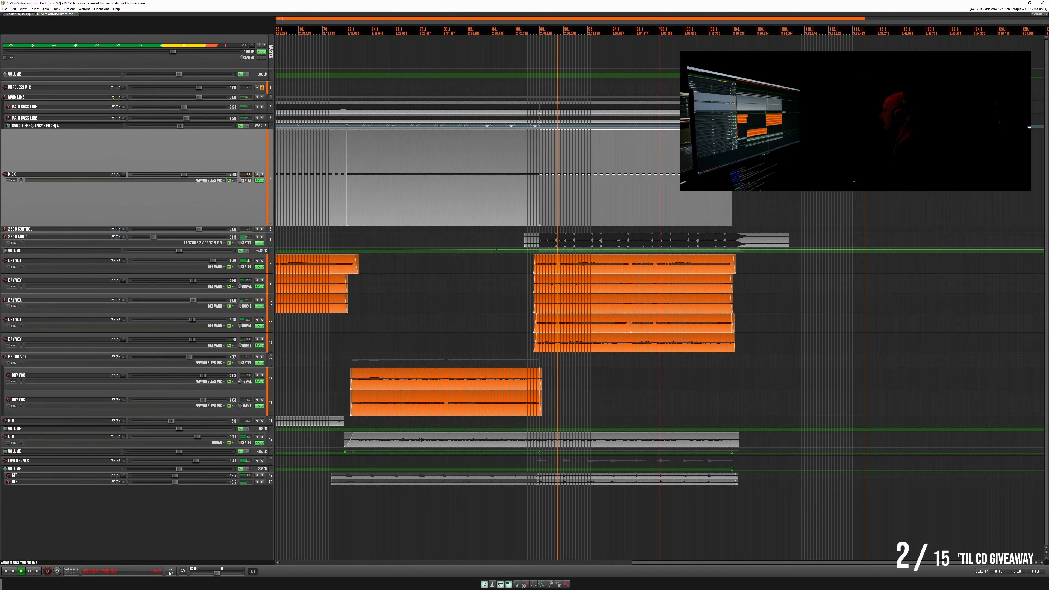
scroll(579, 220, "down", 3)
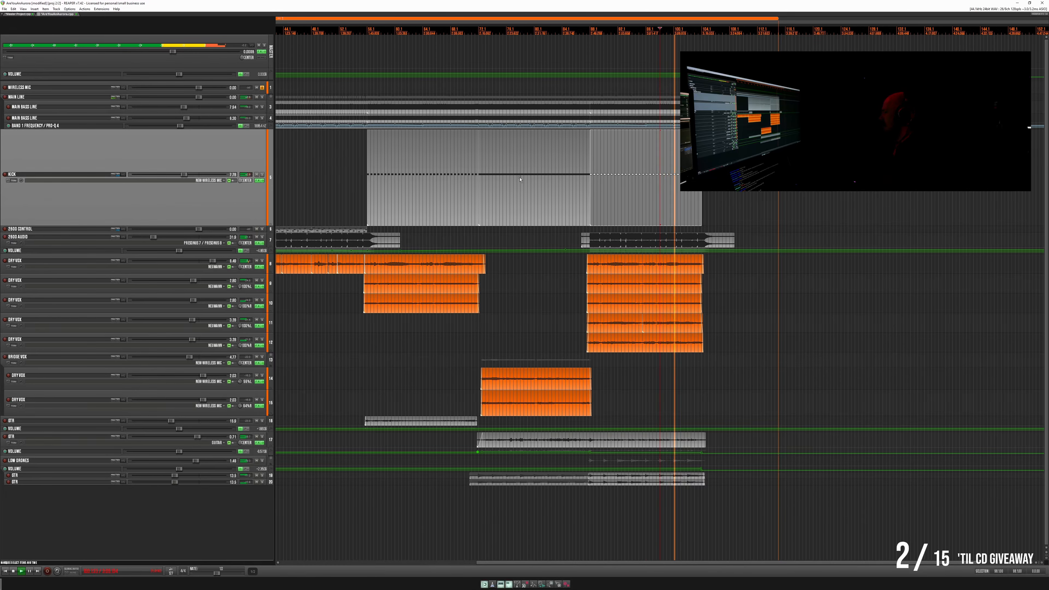
scroll(520, 180, "down", 4)
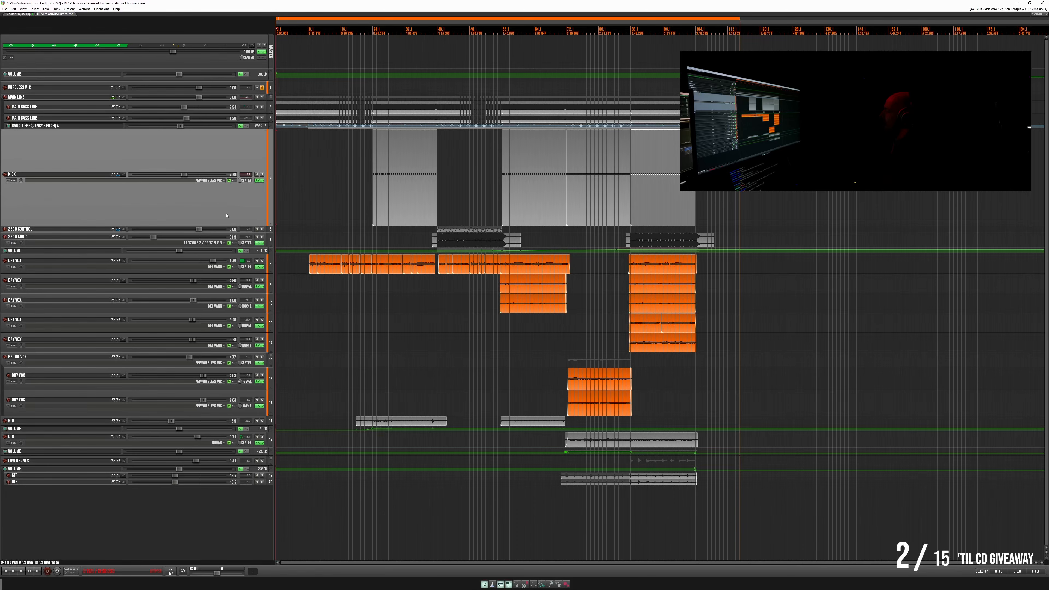
- Shrink the Kick track to minimum height and enlarge the first Dry Vox track
left_click_drag(231, 224, 261, 118)
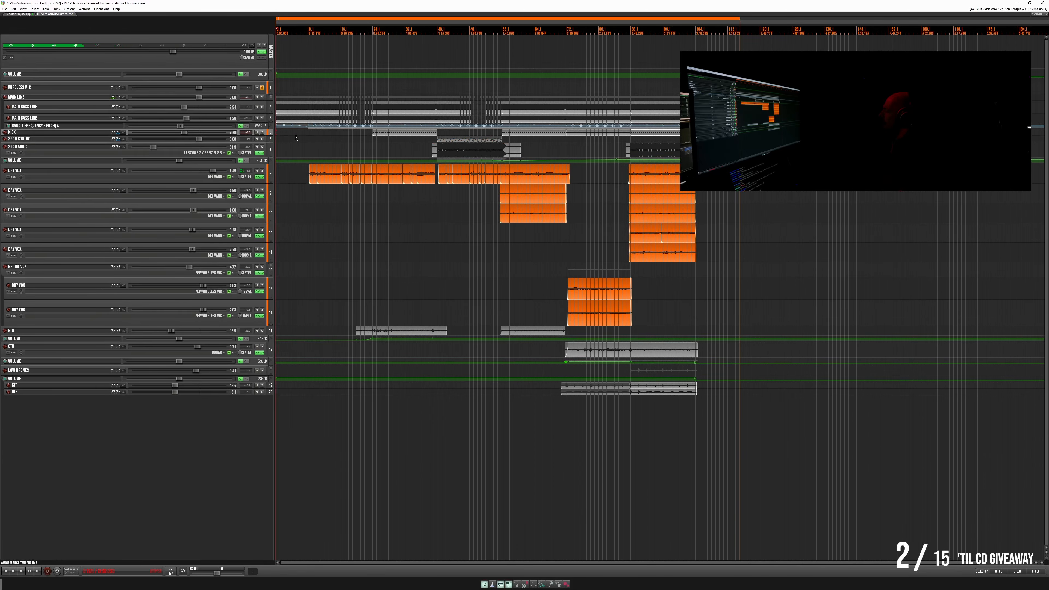
left_click(305, 141)
scroll(307, 144, "up", 4)
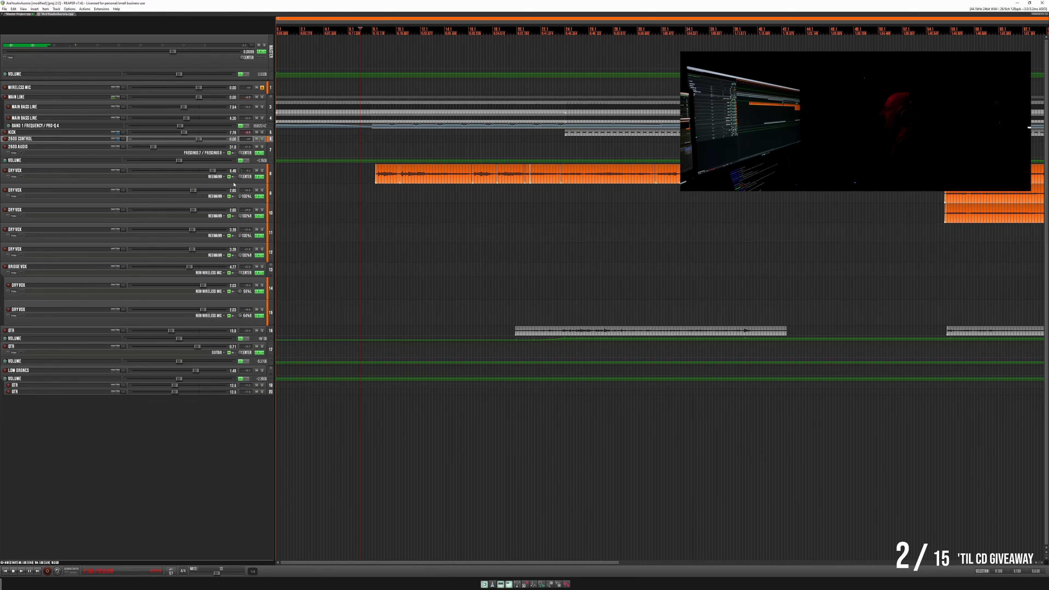
left_click_drag(238, 183, 238, 236)
- Play the song from the start of the lead vocal item
left_click(390, 155)
scroll(408, 159, "up", 5)
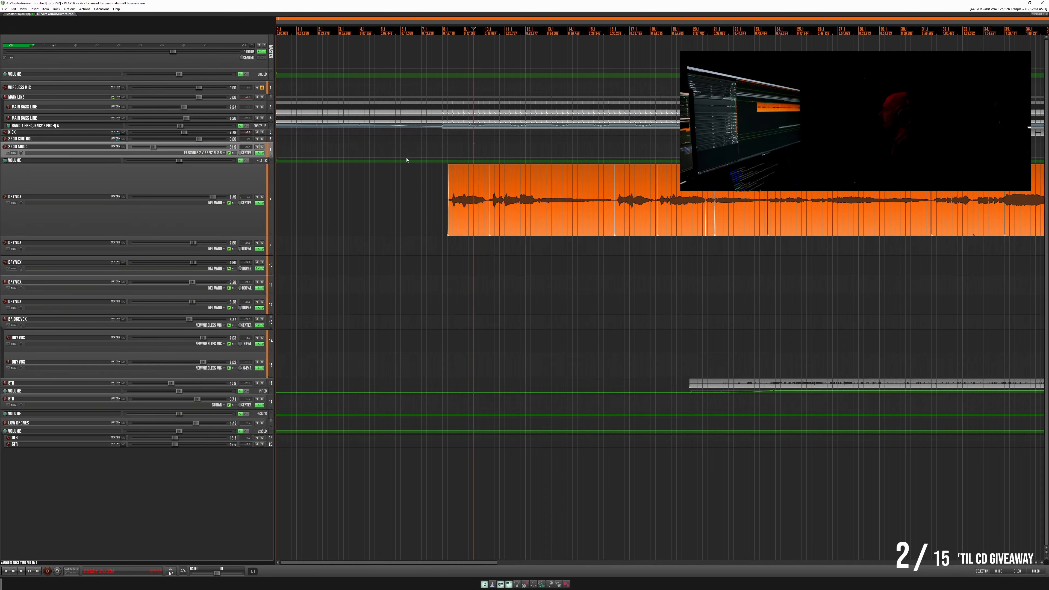
key("space")
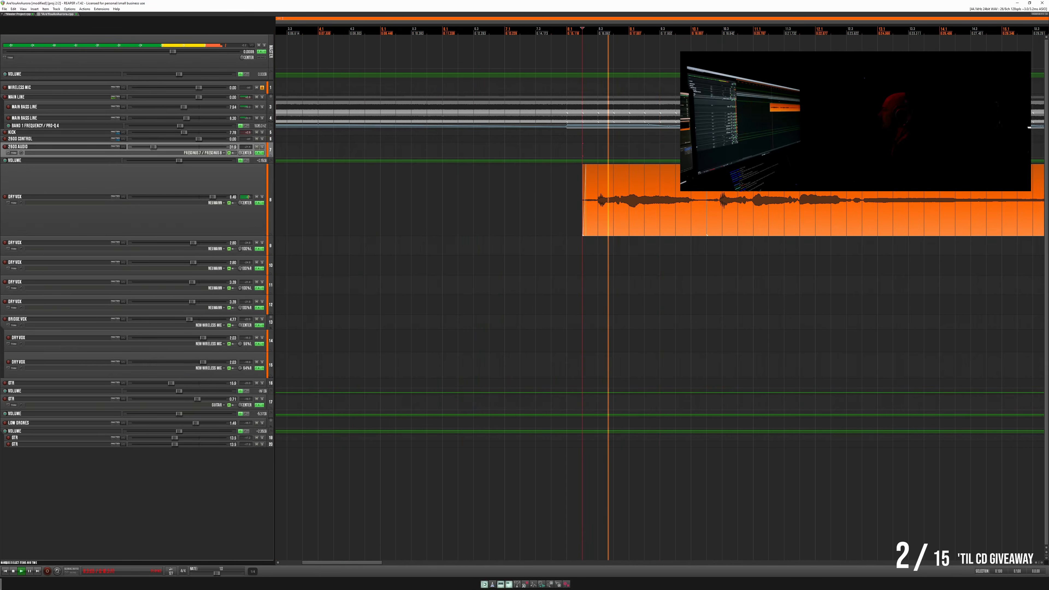
- Split the lead vocal item in the gap after its first phrase and move the split edge slightly earlier
scroll(735, 165, "up", 5)
scroll(694, 150, "up", 3)
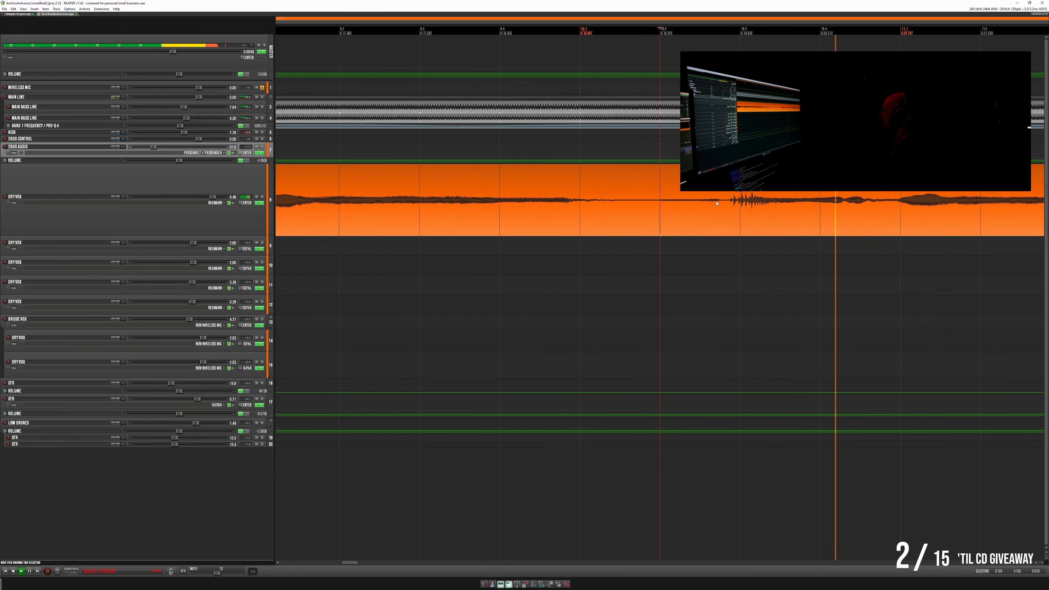
left_click_drag(660, 220, 637, 220)
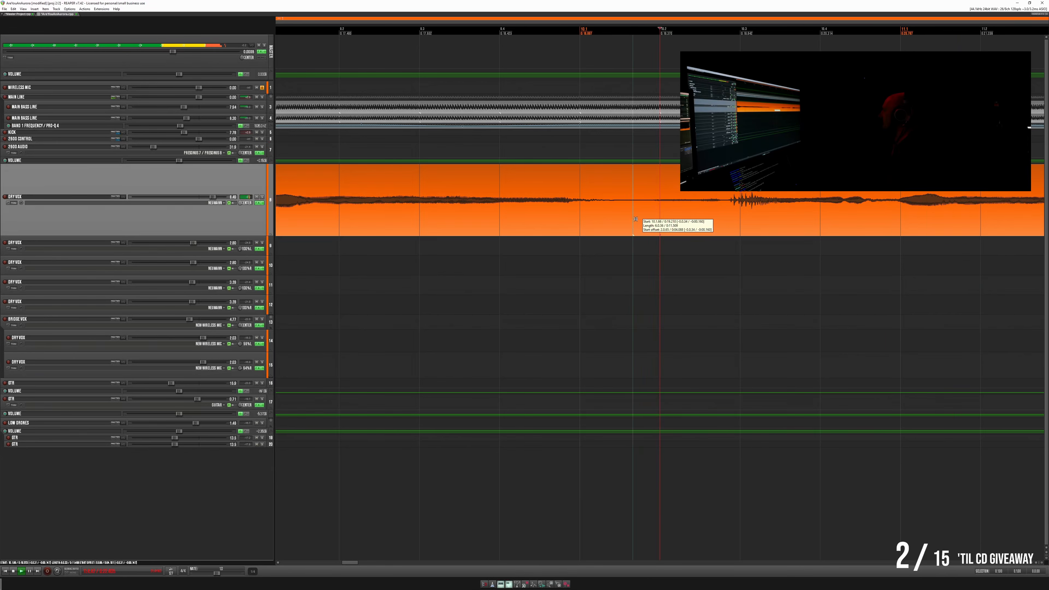
left_click(485, 178)
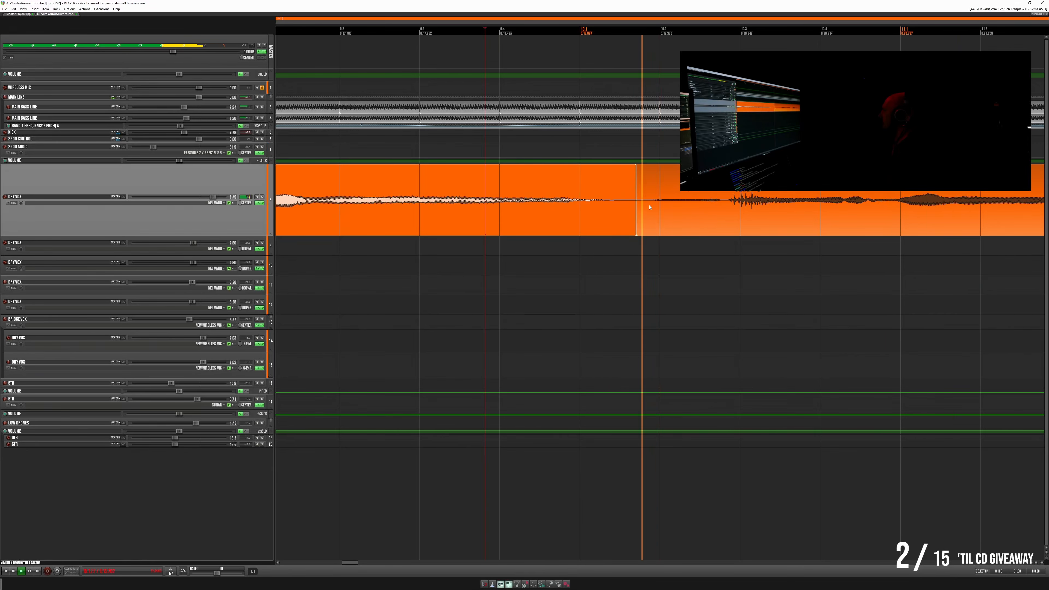
left_click_drag(635, 206, 642, 206)
- Split the lead vocal item again in the gap before its third phrase
scroll(636, 210, "down", 2)
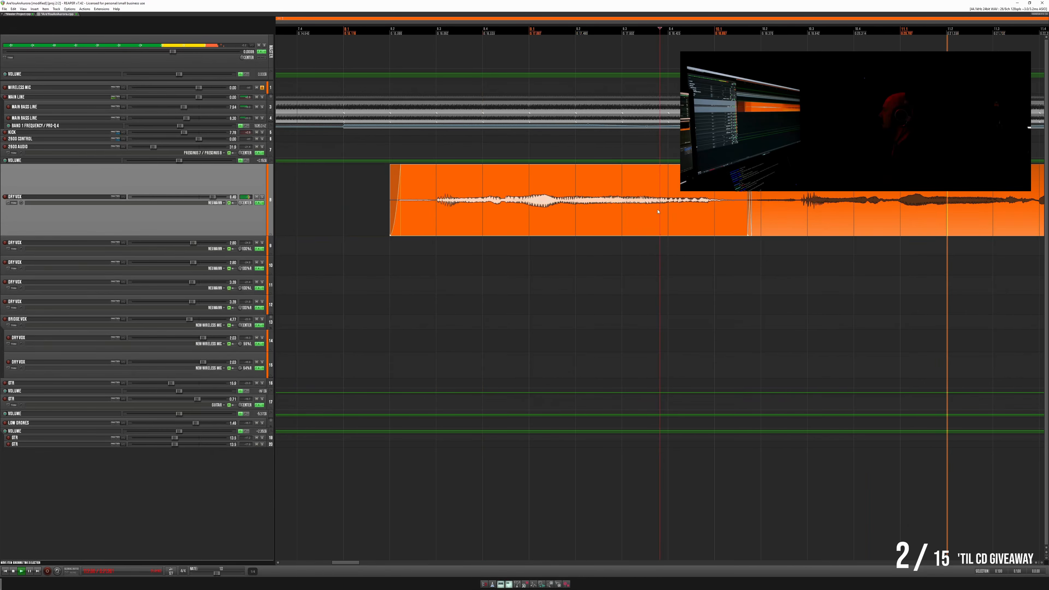
scroll(545, 220, "right", 5)
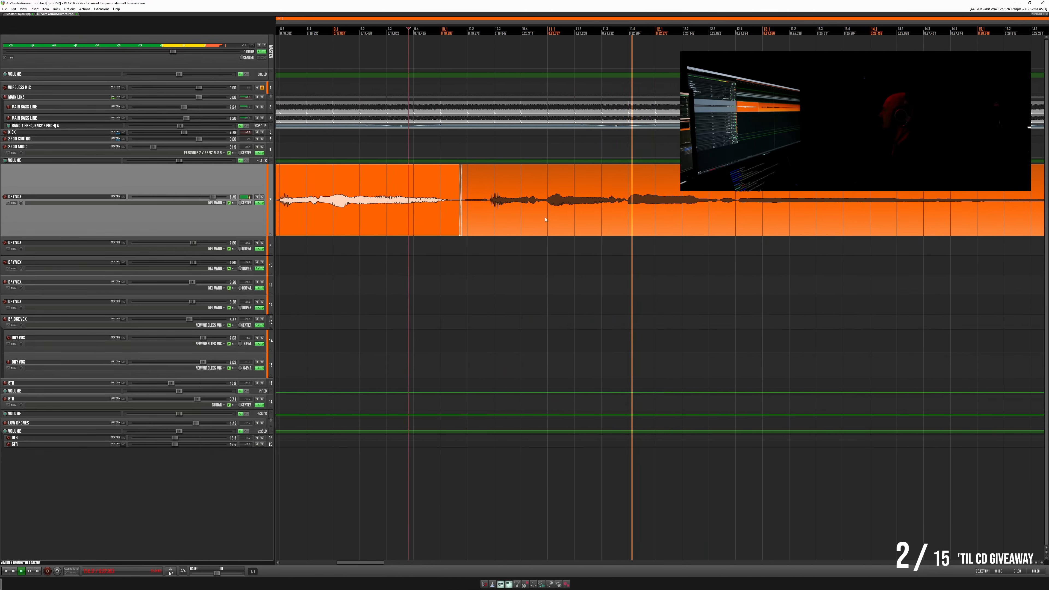
left_click(765, 209)
scroll(751, 209, "up", 3)
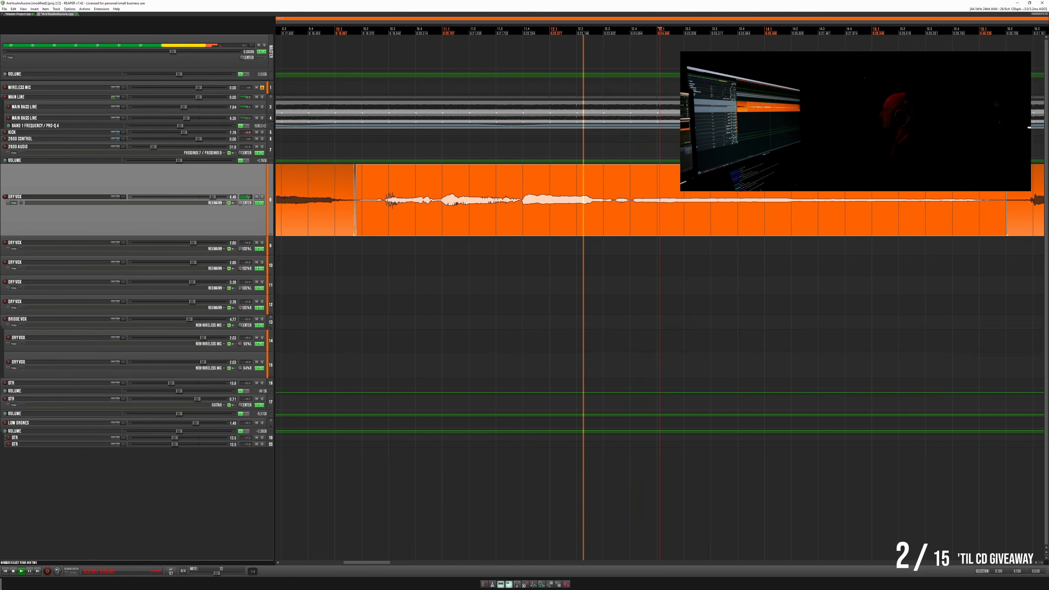
- Play the selected lead vocal phrase and move the split edge at its end slightly earlier
left_click(358, 189)
key("space")
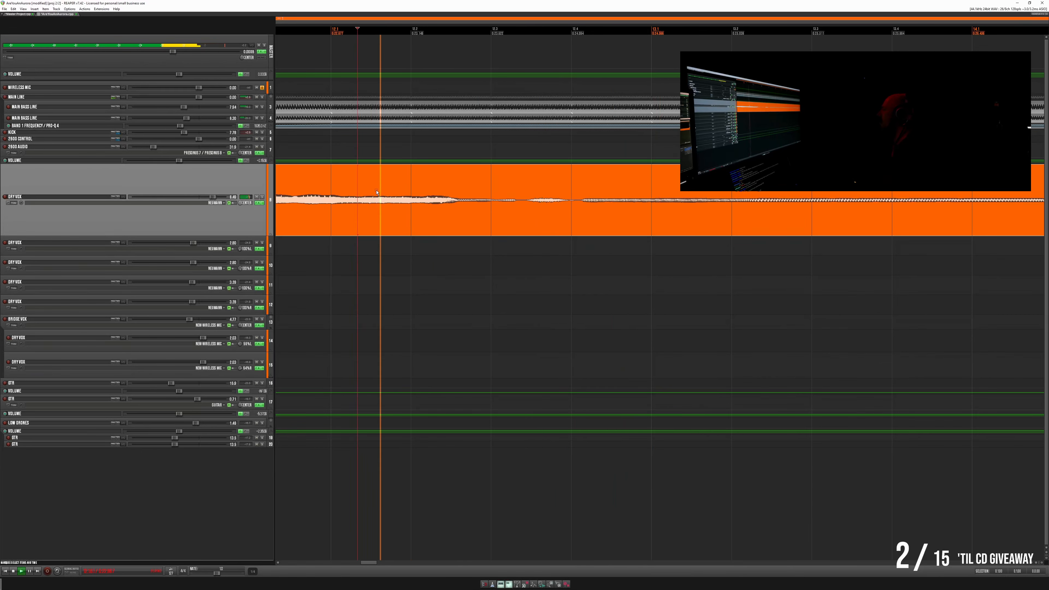
scroll(551, 226, "down", 2)
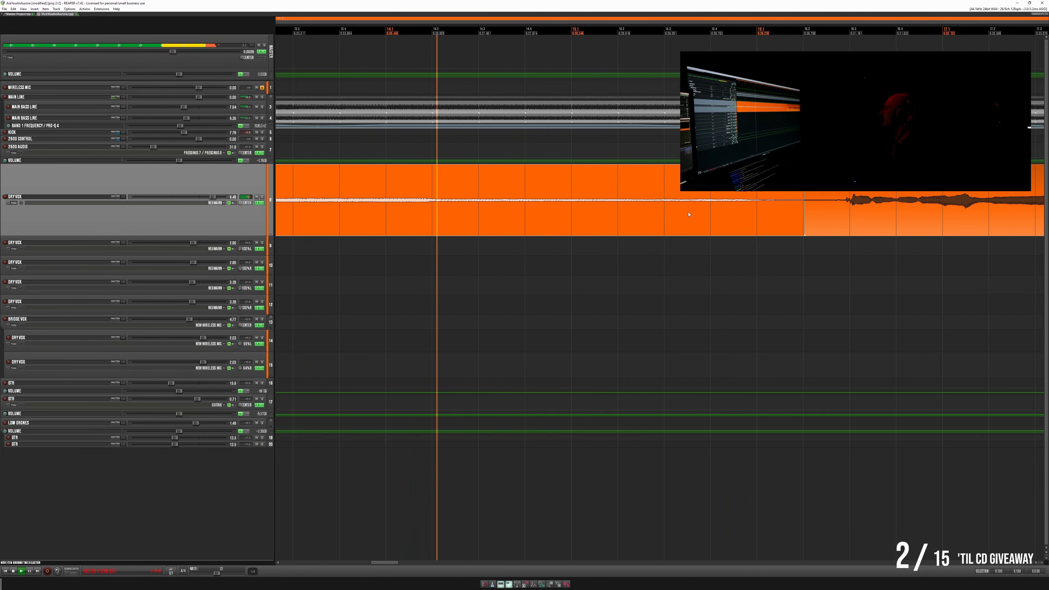
scroll(693, 211, "up", 2)
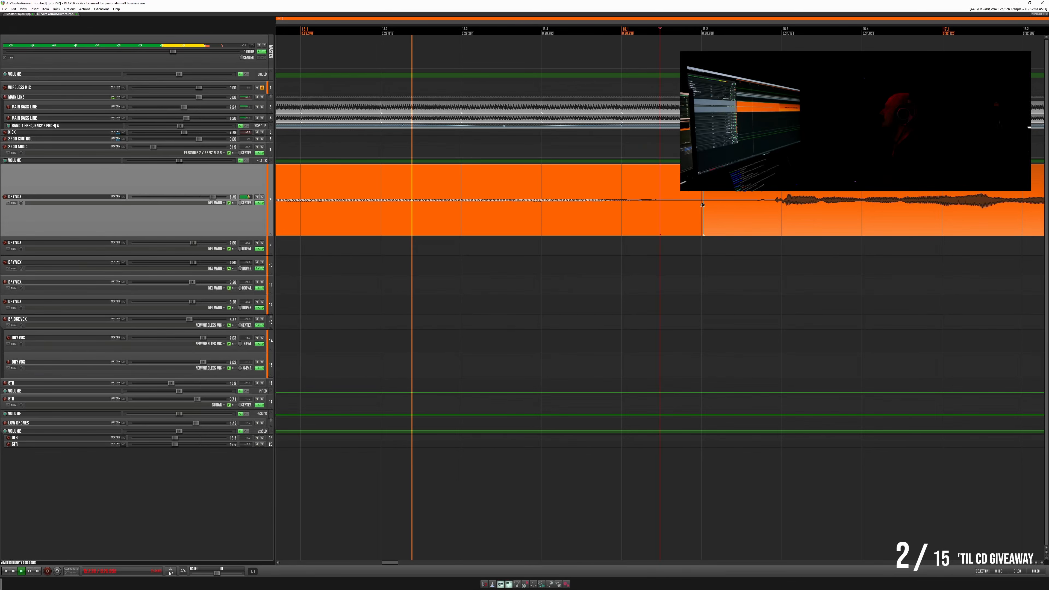
left_click_drag(703, 205, 689, 205)
- Move the next lead vocal split edge earlier within the quiet gap between the two phrases
scroll(535, 211, "down", 3)
scroll(521, 214, "right", 3)
scroll(516, 214, "right", 3)
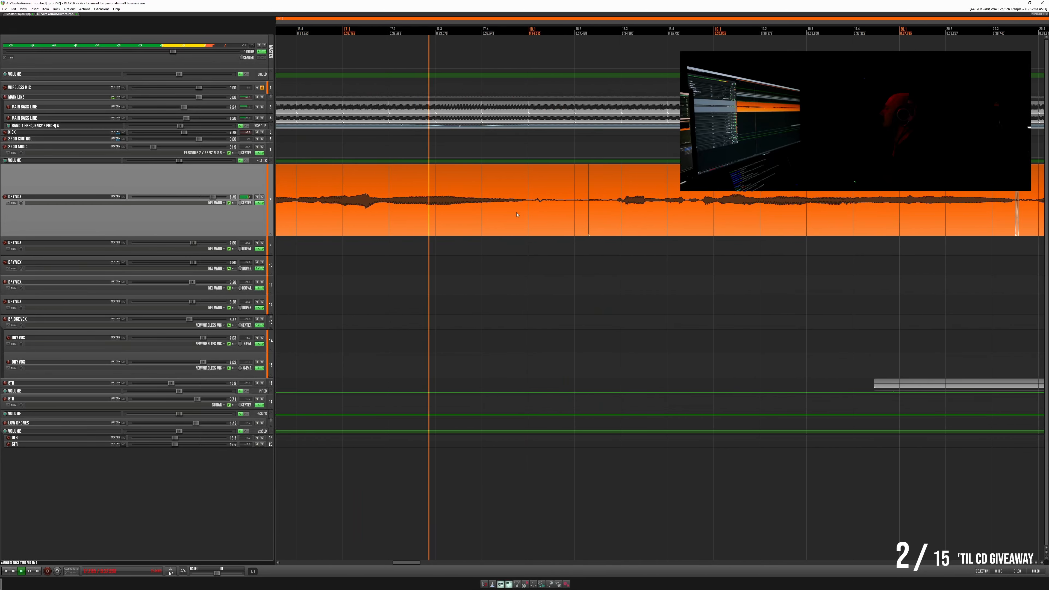
left_click(601, 187)
scroll(576, 194, "up", 3)
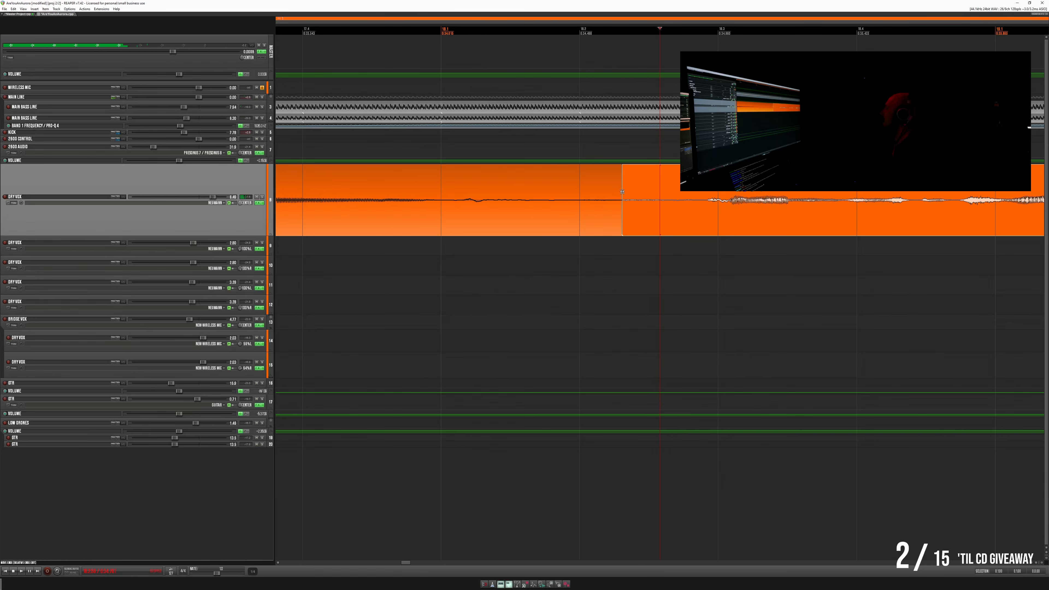
left_click_drag(604, 192, 572, 193)
- Overlap the two lead vocal items at the moved split with a short crossfade and play across it
left_click(395, 186)
key("space")
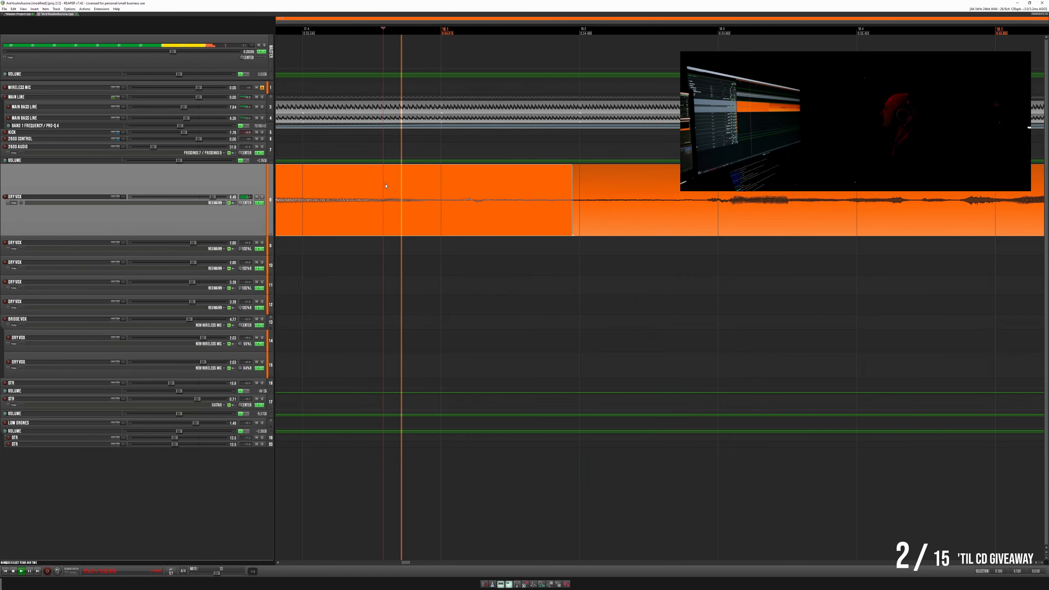
left_click_drag(574, 198, 552, 199)
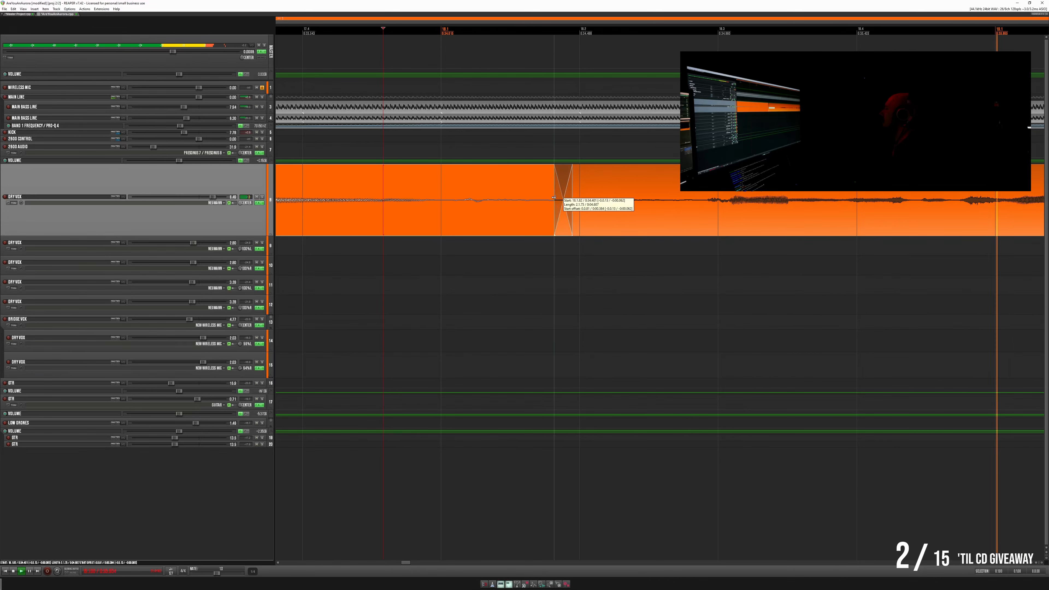
key("space")
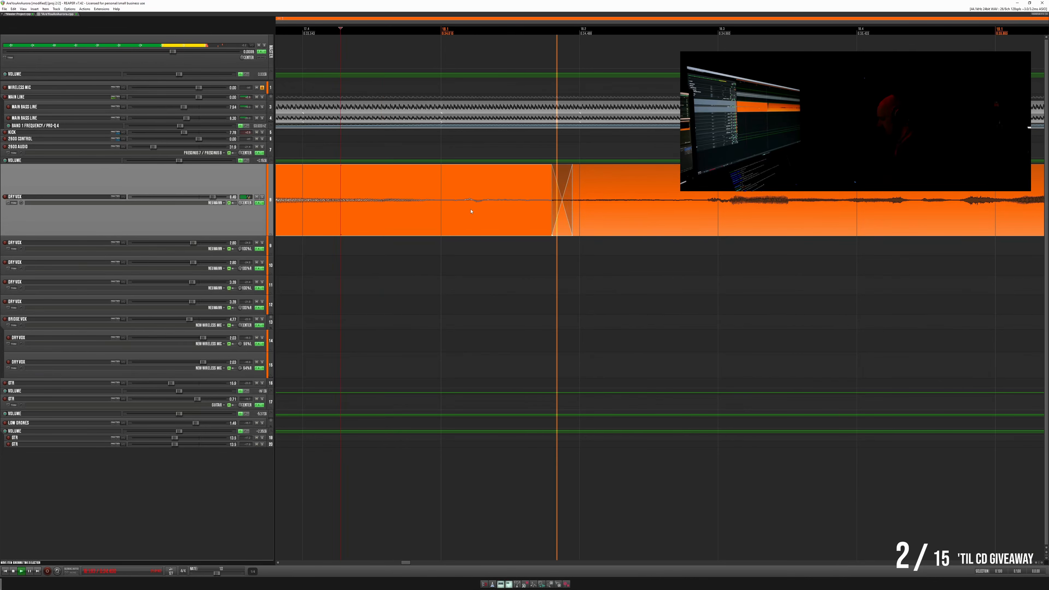
scroll(458, 208, "down", 3)
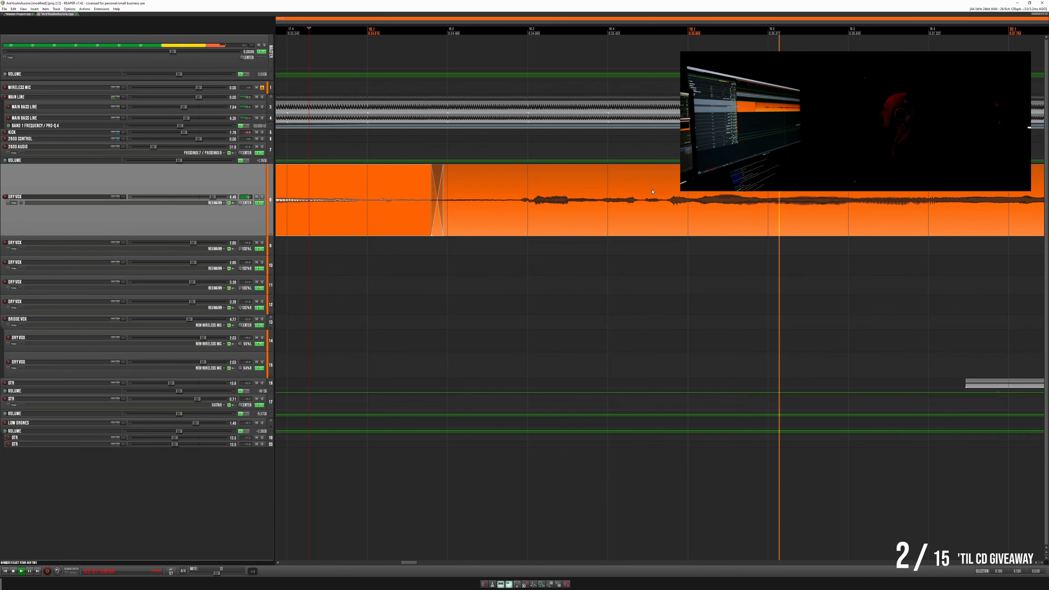
- Play the vocal phrase after the new crossfade from several points and check the existing crossfades around the short item that follows
left_click(468, 200)
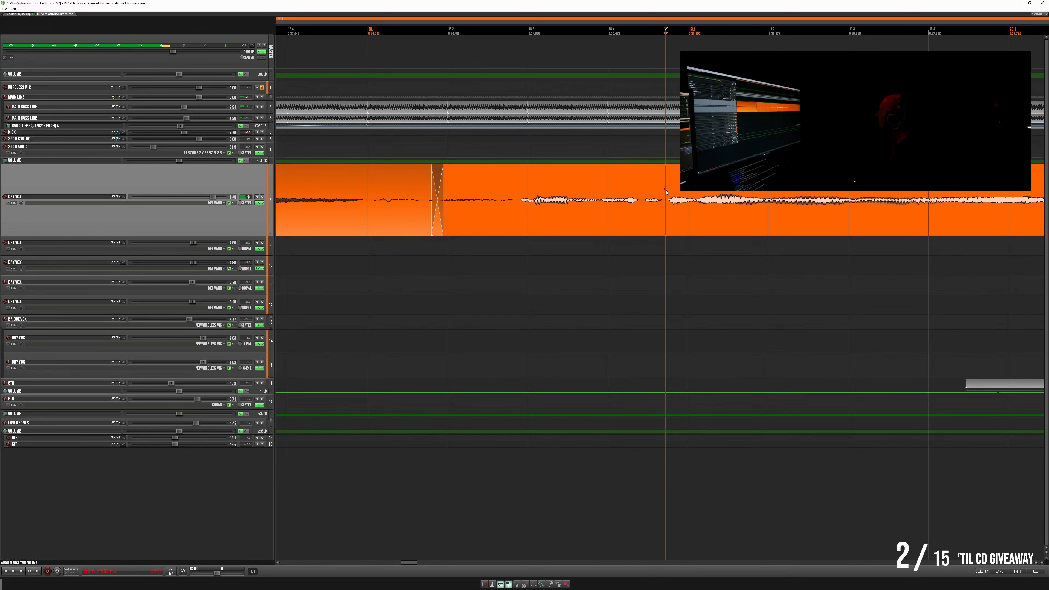
key("space")
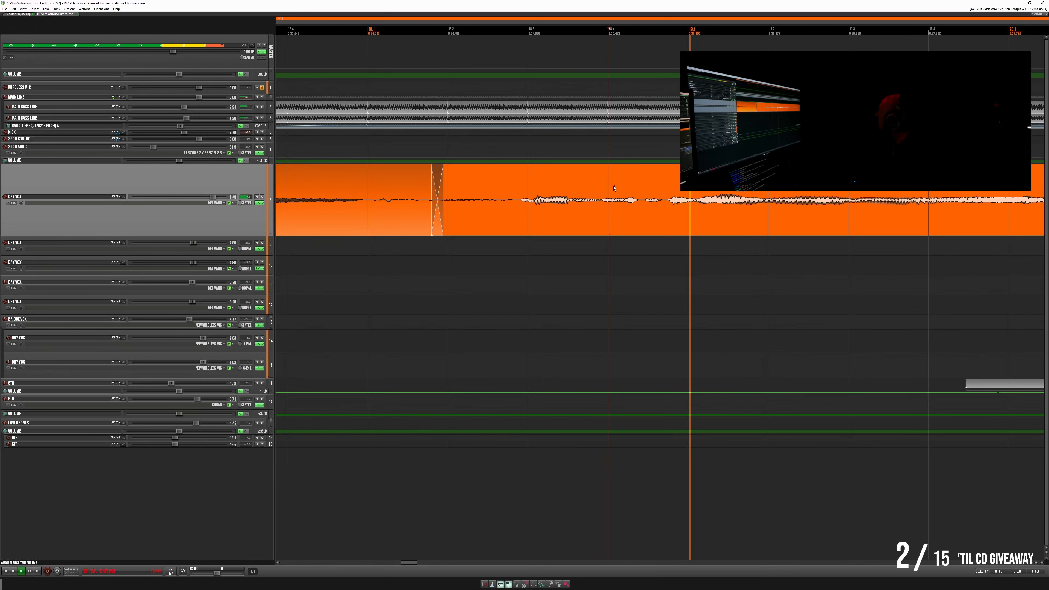
key("space")
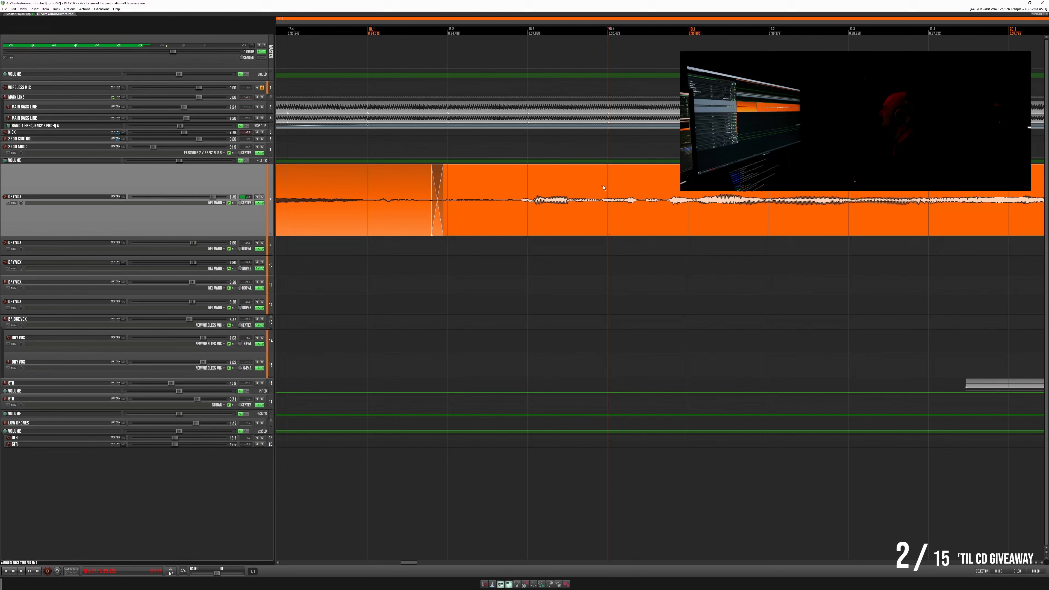
key("space")
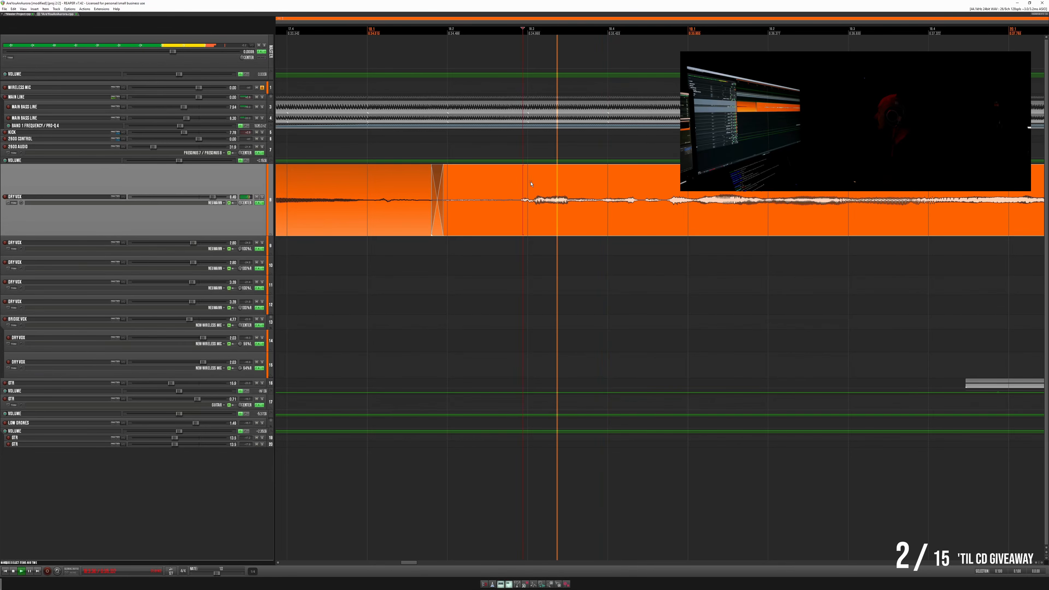
scroll(694, 186, "down", 5)
scroll(694, 186, "down", 1)
scroll(693, 186, "right", 5)
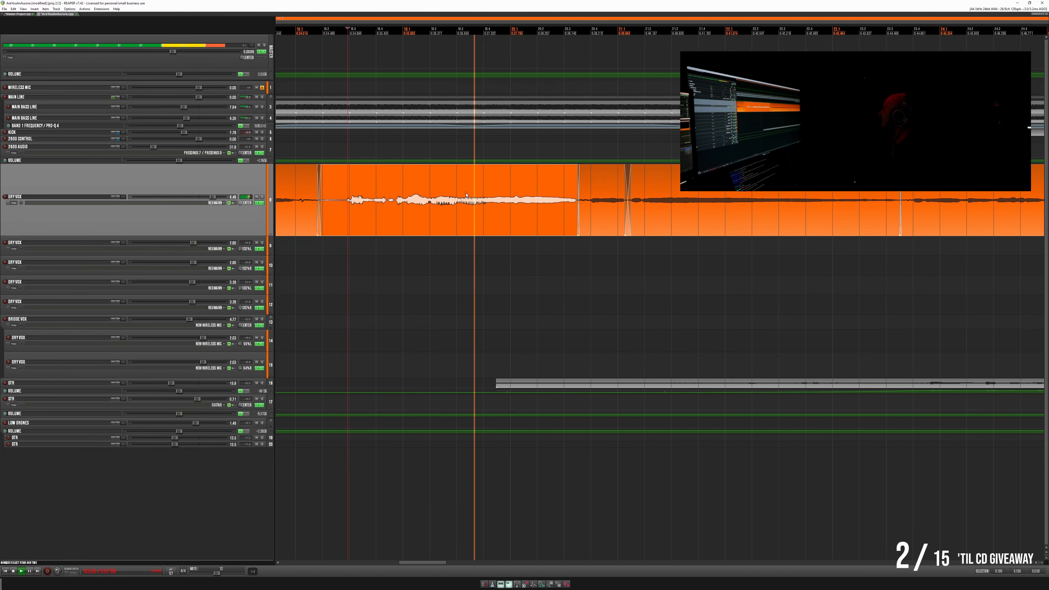
left_click(651, 202)
scroll(608, 201, "up", 8)
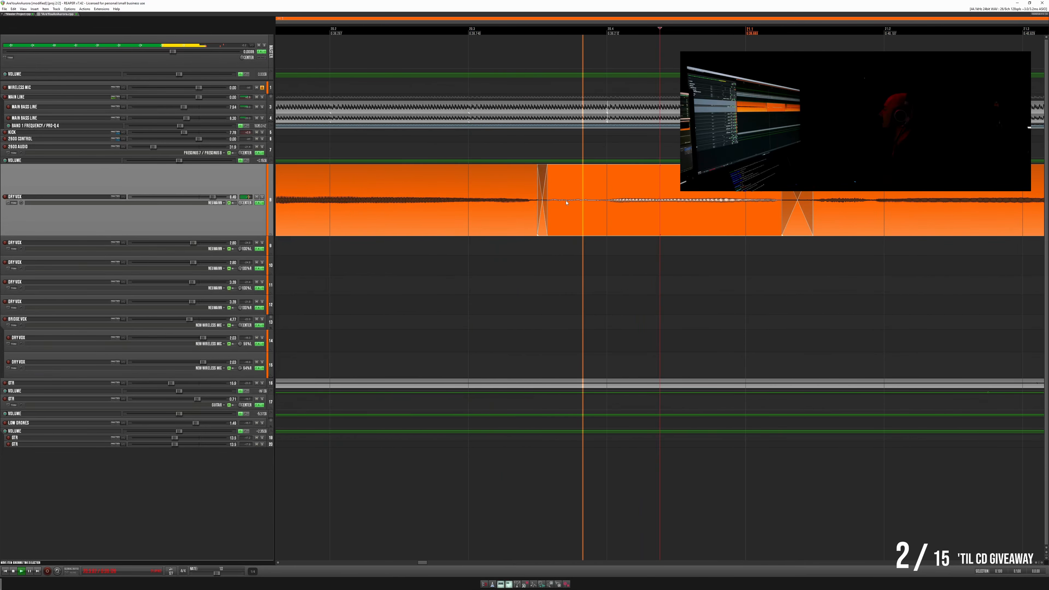
scroll(608, 202, "down", 4)
left_click_drag(843, 191, 501, 195)
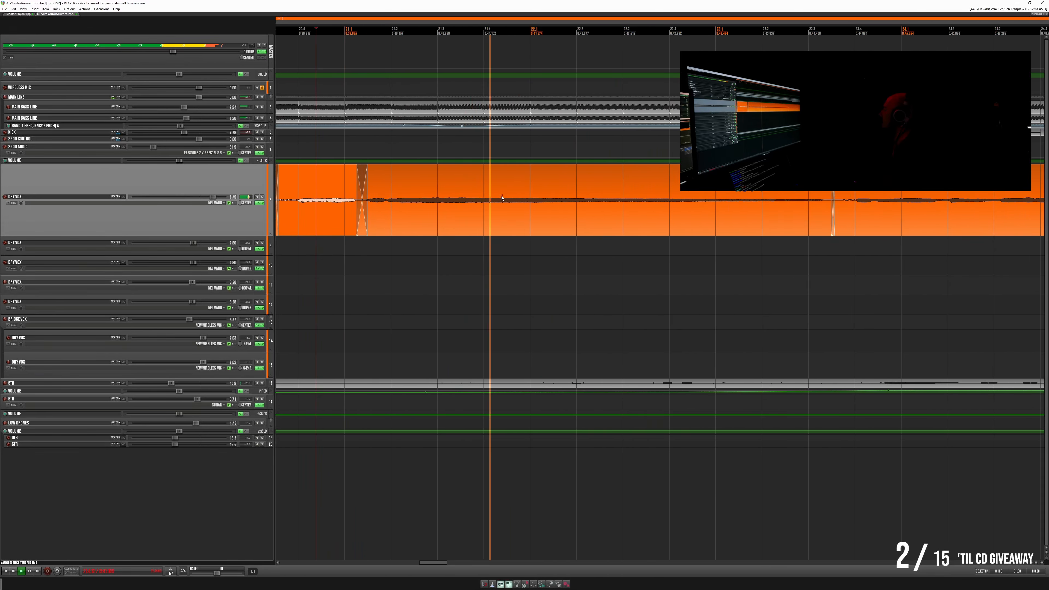
- Shift the crossfade before the next lead vocal phrase slightly later, closer to its onset, and play through it
left_click(805, 193)
scroll(794, 191, "down", 2)
left_click(793, 191)
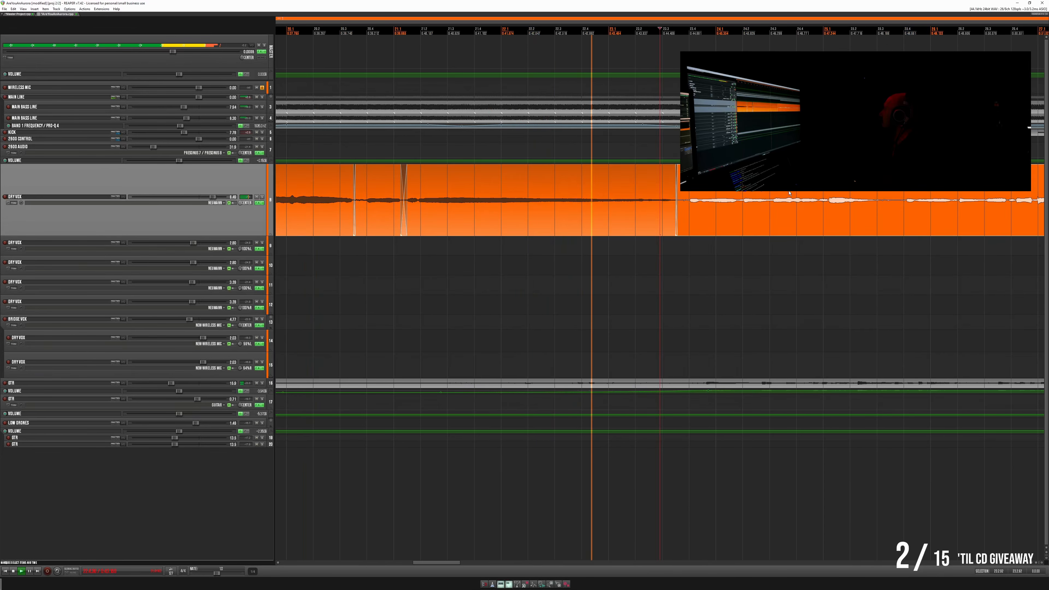
scroll(679, 201, "up", 3)
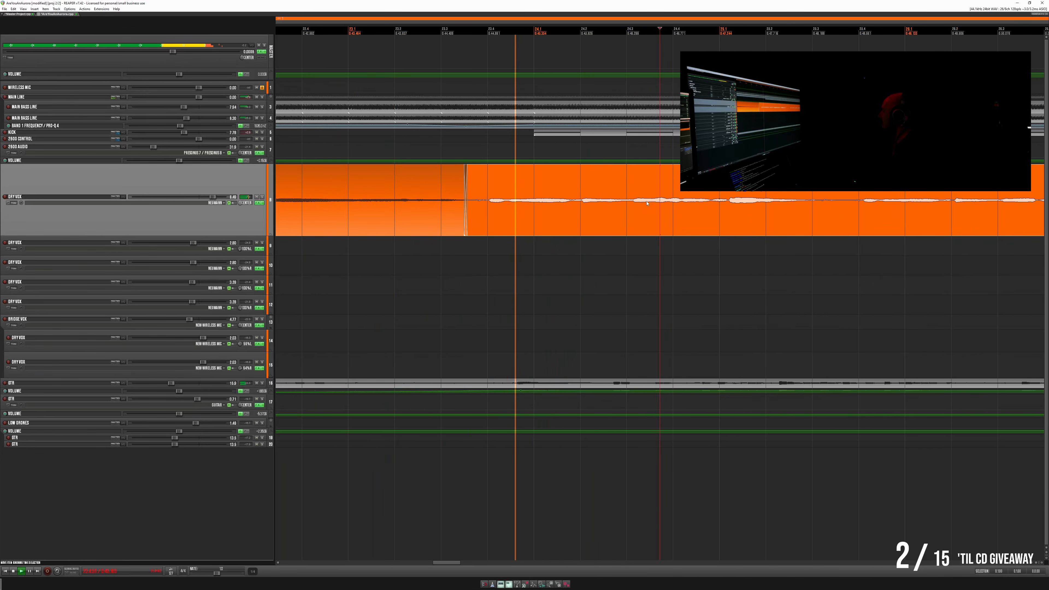
left_click_drag(466, 207, 477, 206)
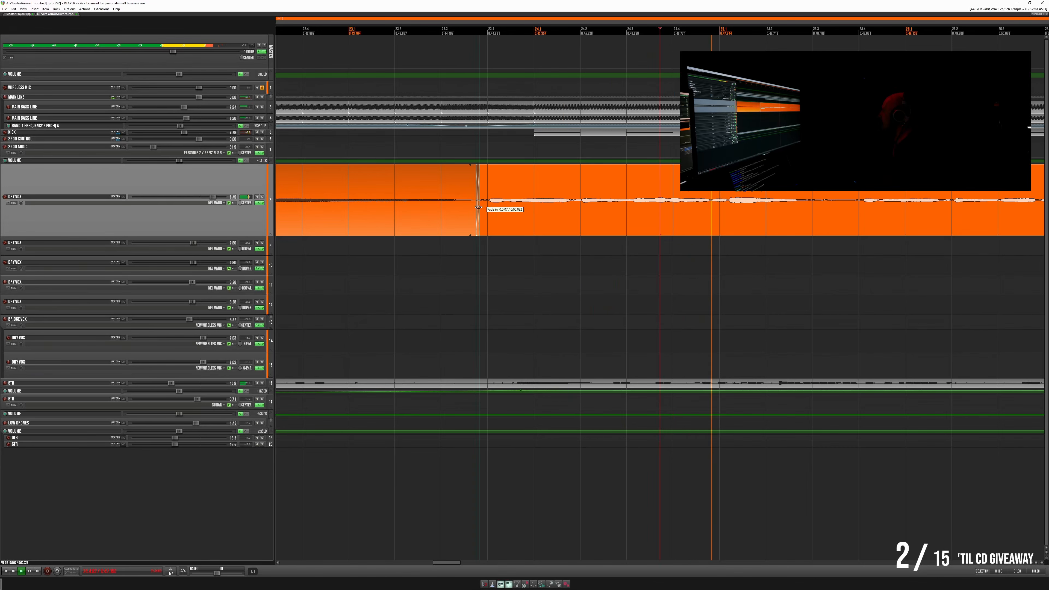
left_click(321, 173)
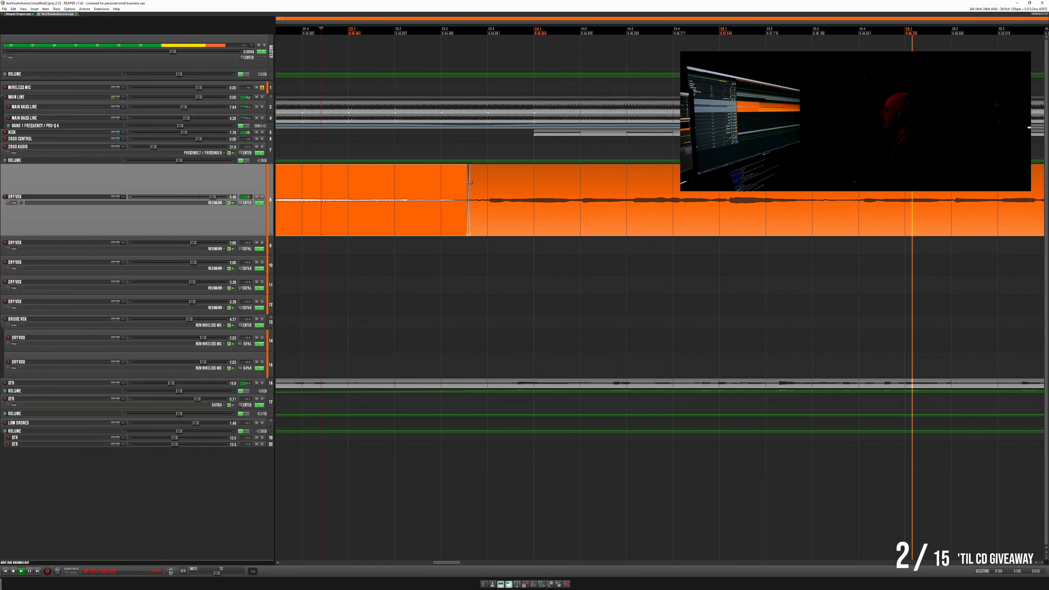
- Play up to the next pair of close splits and delete the quiet lead vocal section around them
scroll(470, 180, "down", 3)
left_click_drag(752, 198, 430, 199)
left_click_drag(676, 204, 493, 208)
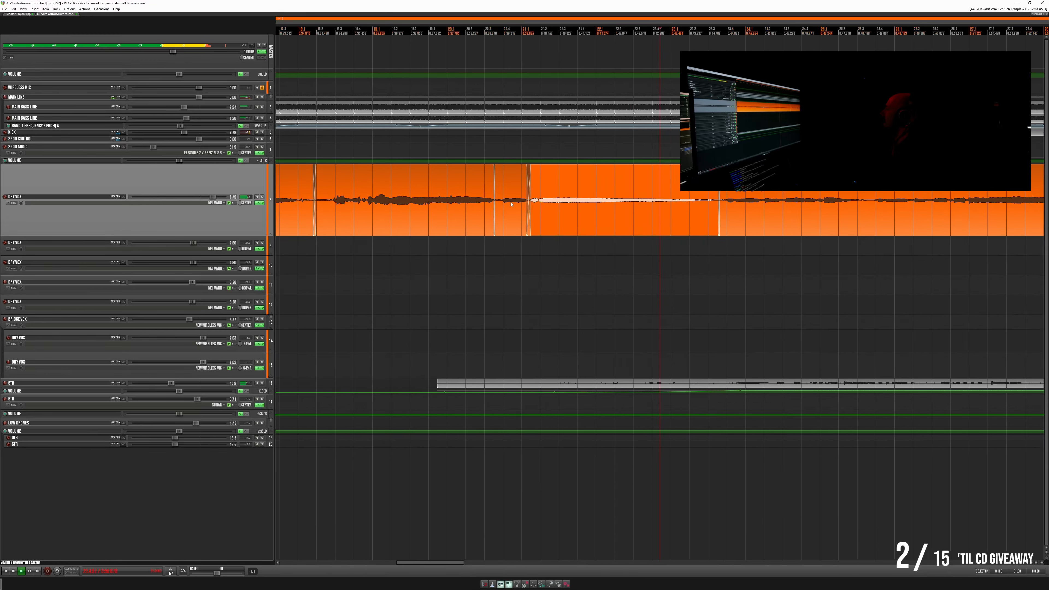
scroll(510, 204, "down", 5)
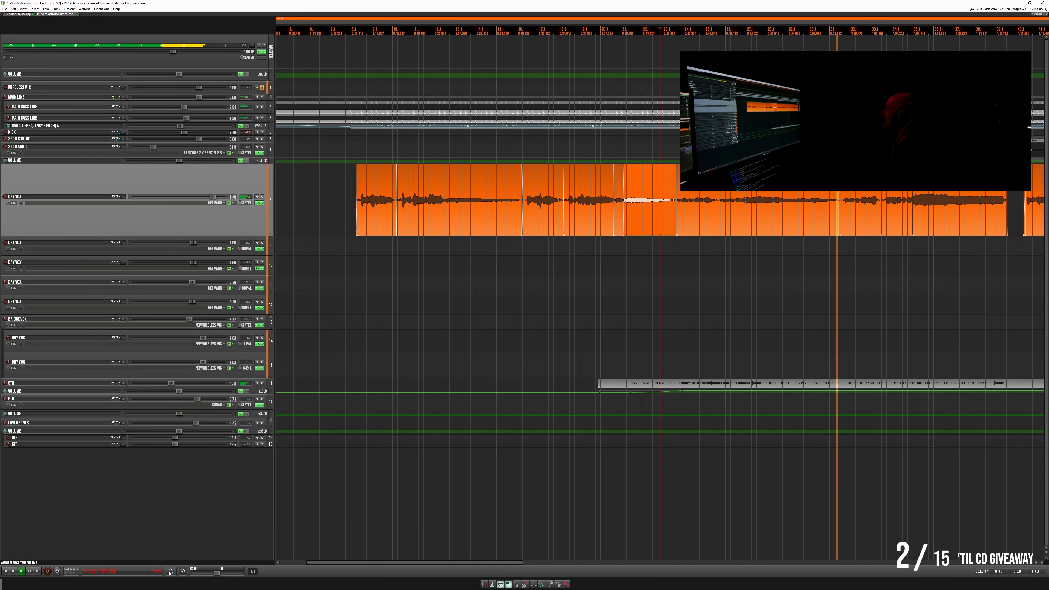
scroll(504, 199, "up", 8)
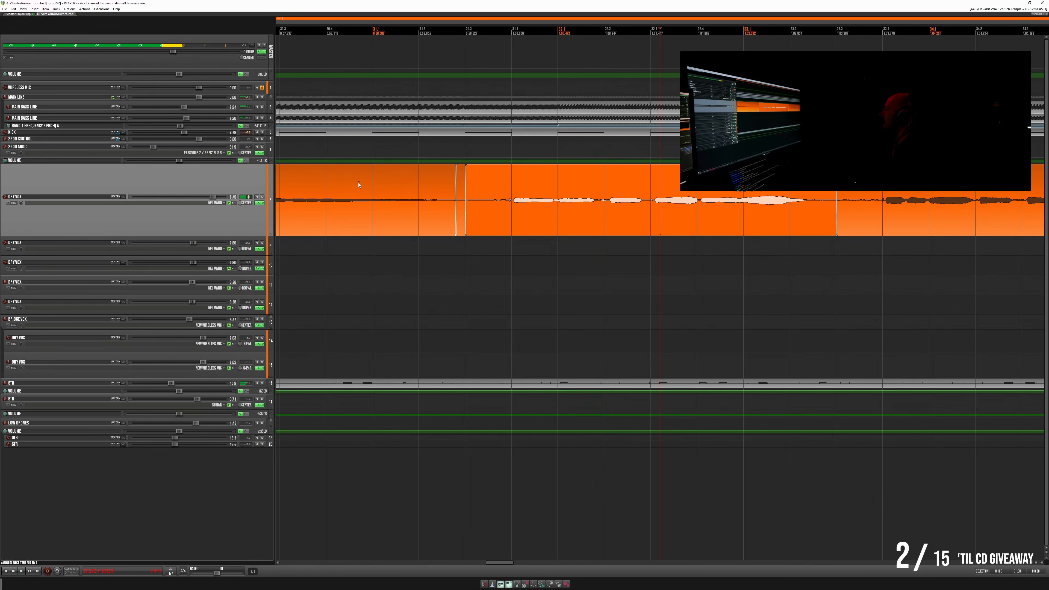
left_click(394, 187)
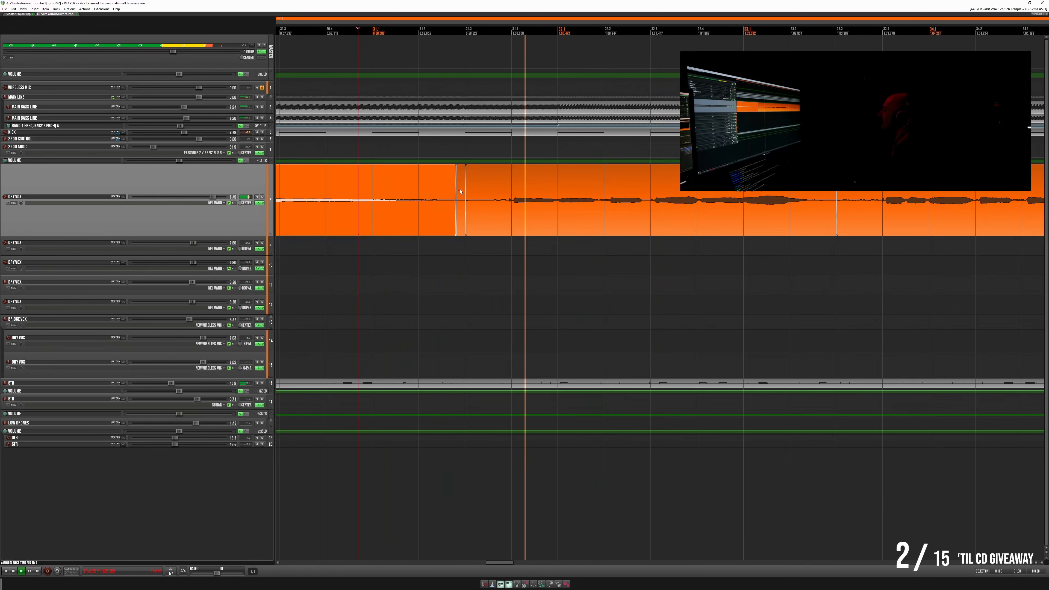
left_click_drag(493, 188, 446, 186)
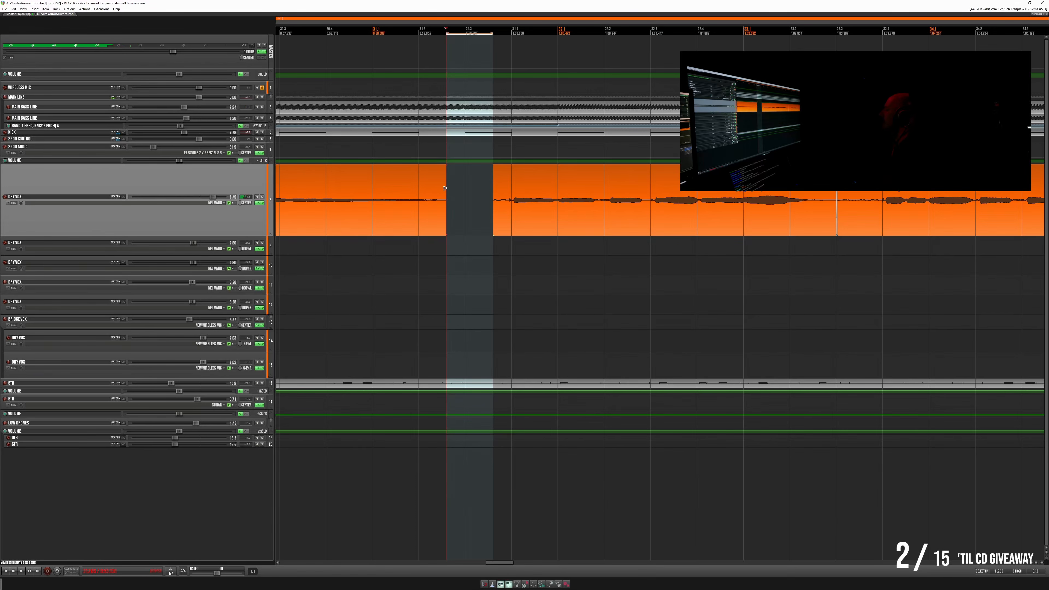
- Extend the vocal items on both sides slightly into the gap, fade their edges and play across it
left_click_drag(445, 188, 470, 187)
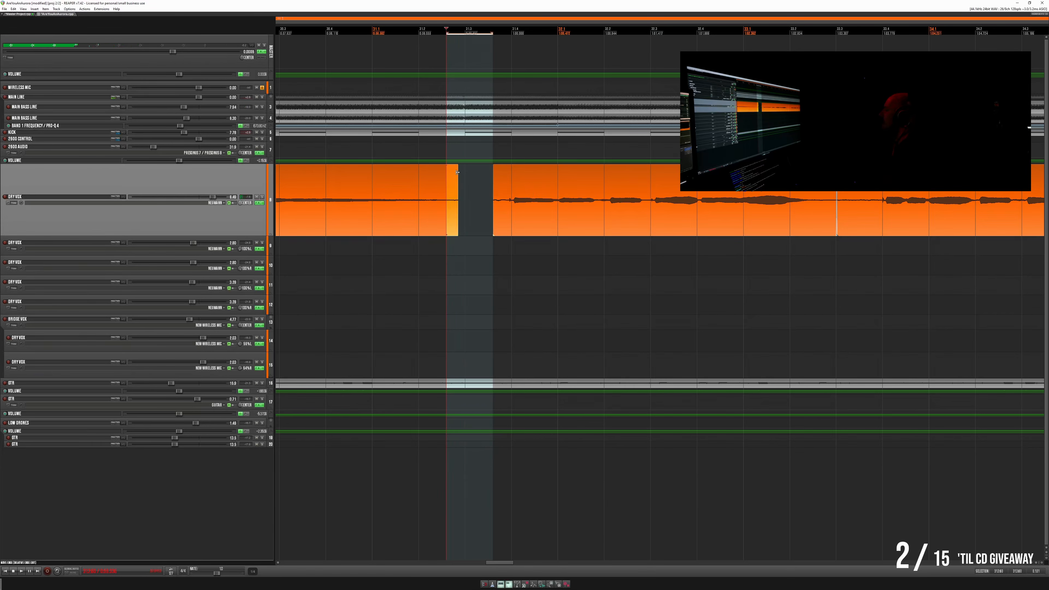
mouse_move(493, 179)
left_mouse_down()
mouse_move(475, 178)
mouse_move(495, 178)
mouse_move(484, 178)
left_mouse_up()
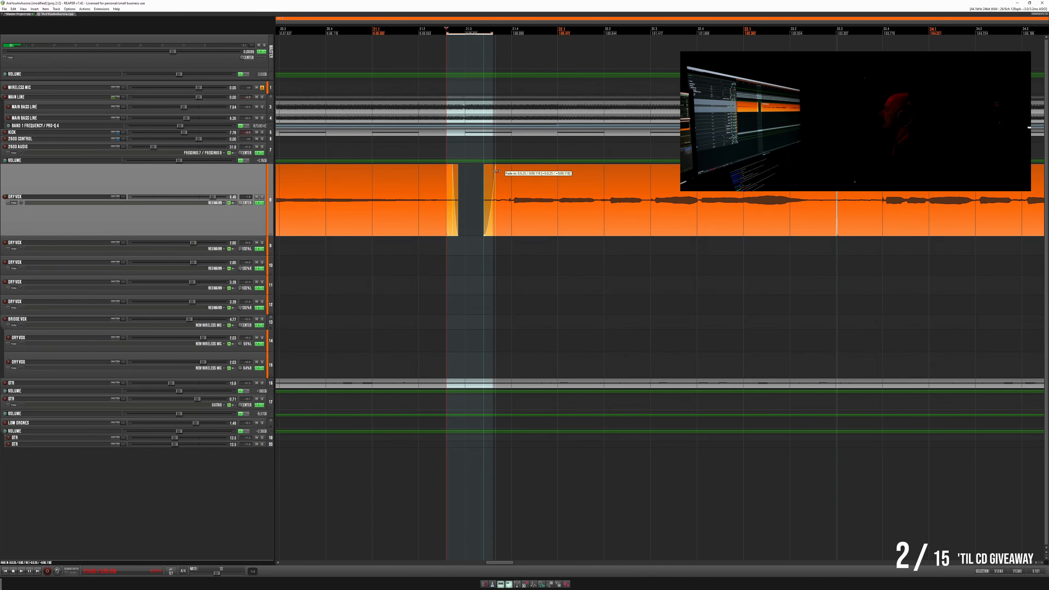
left_click(361, 177)
key("space")
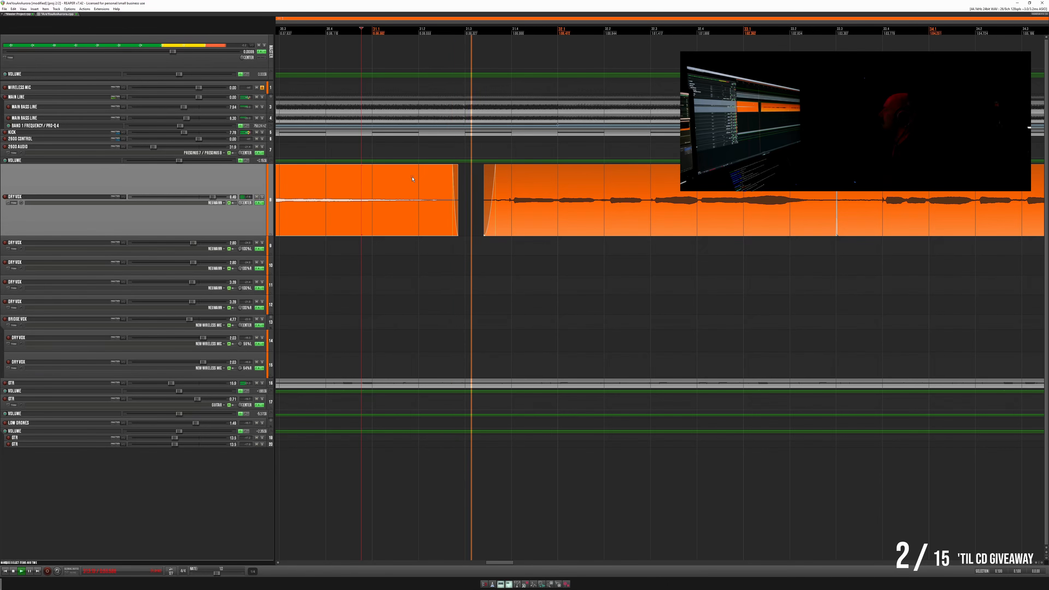
- Delete the quiet section between the next two lead vocal phrases, fade out the earlier item and play across the gap
scroll(599, 196, "right", 8)
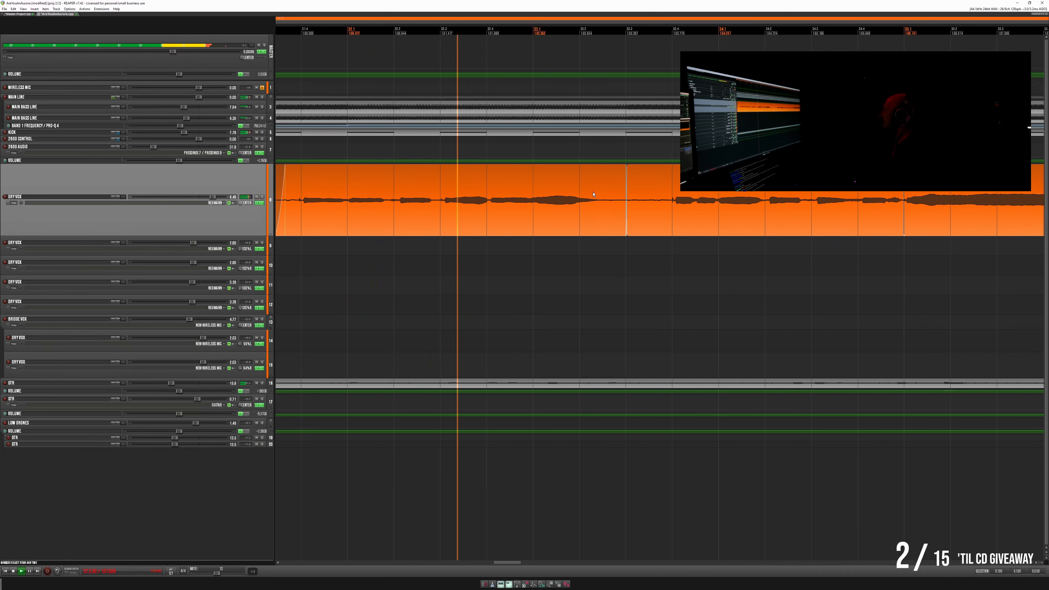
scroll(531, 195, "right", 7)
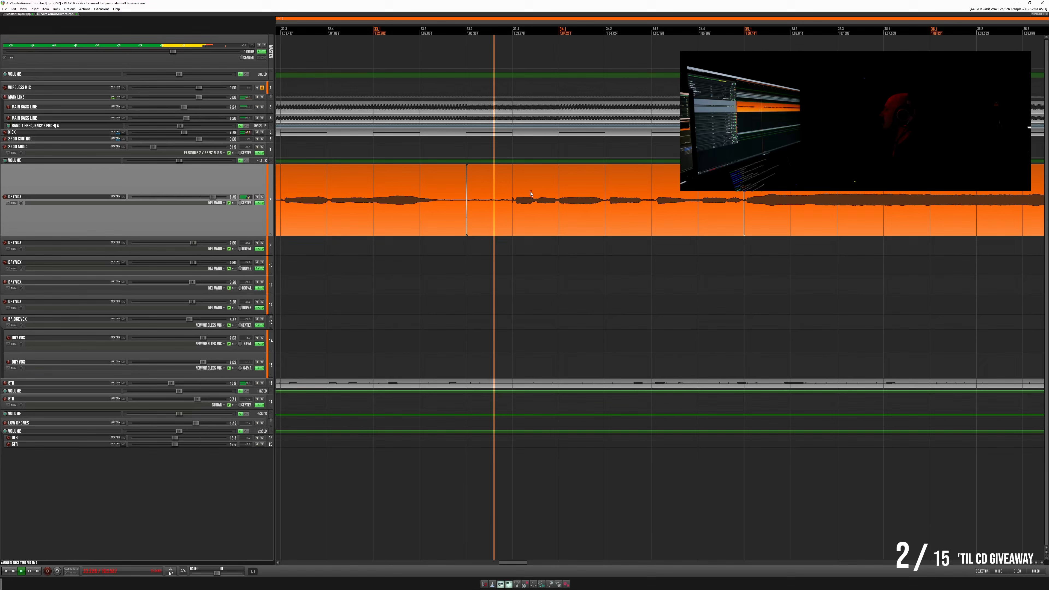
left_click_drag(455, 186, 508, 182)
key("Delete")
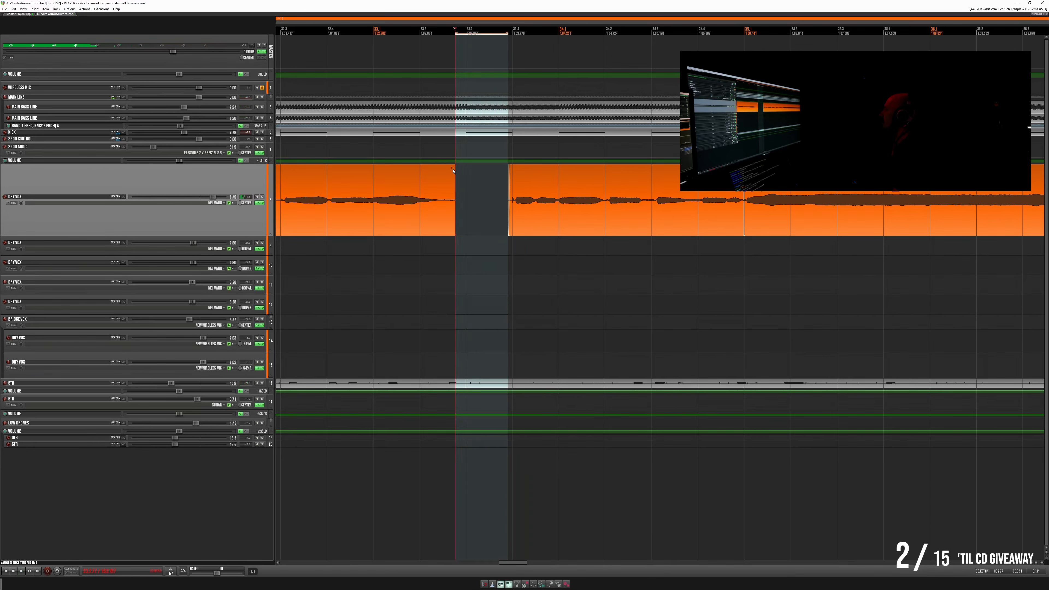
left_click_drag(361, 182, 363, 181)
key("space")
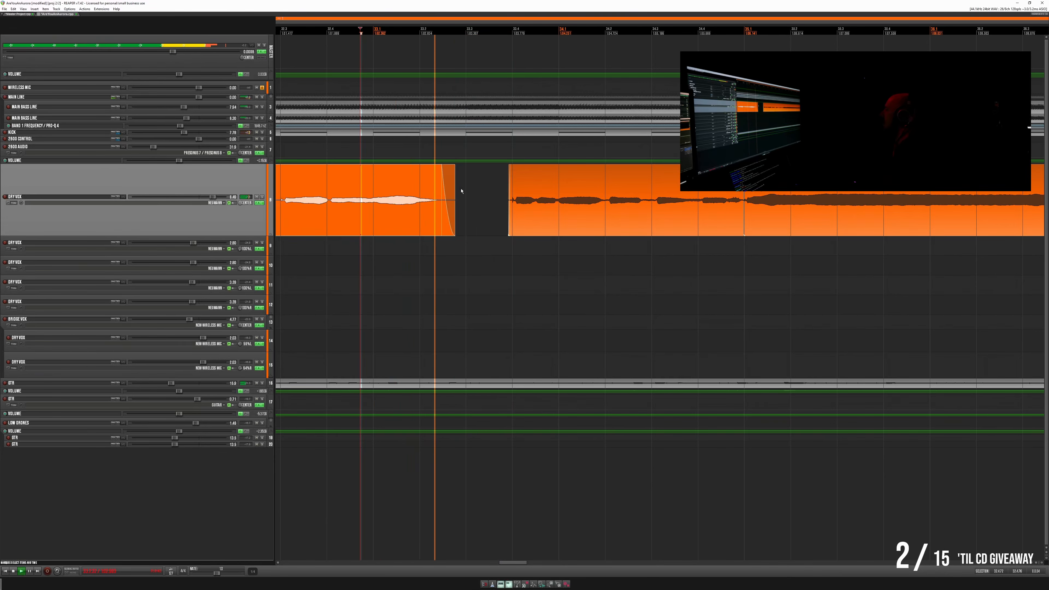
- Rework the short crossfade just before the long held lead vocal note and play across it
scroll(479, 206, "right", 12)
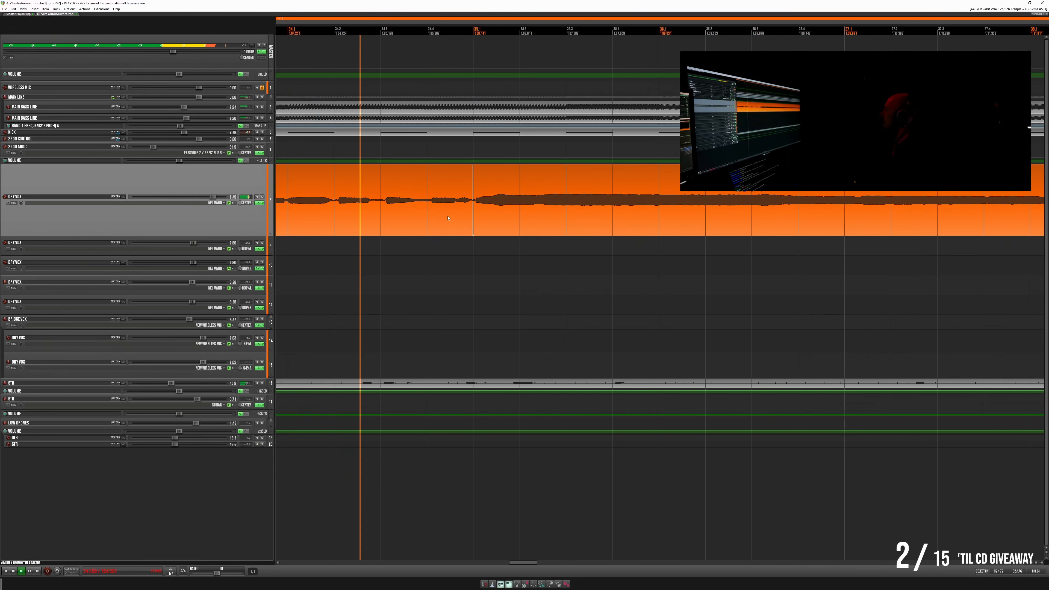
left_click(487, 189)
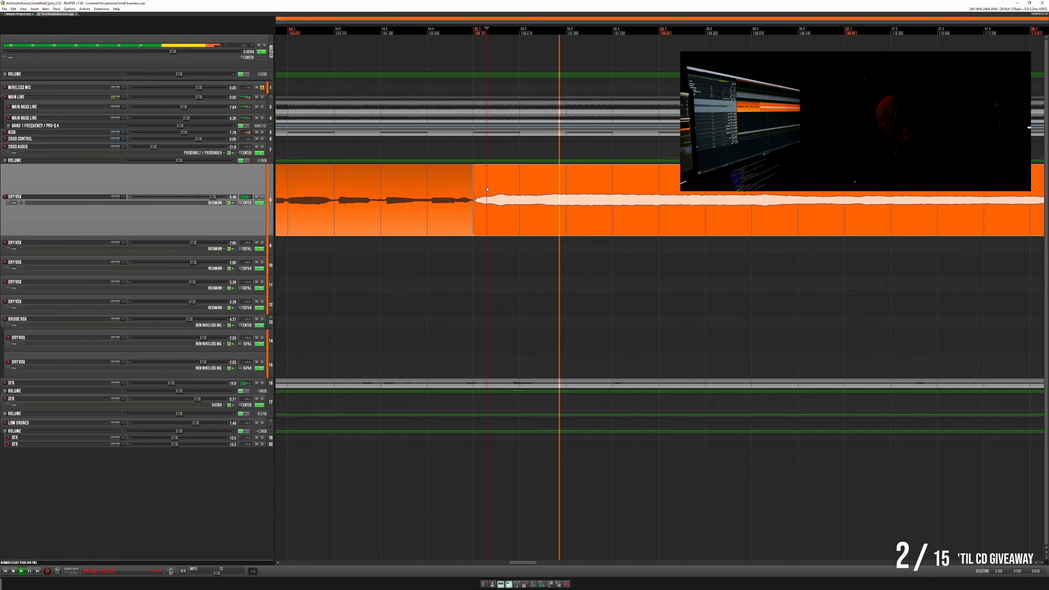
scroll(495, 191, "up", 5)
key("space")
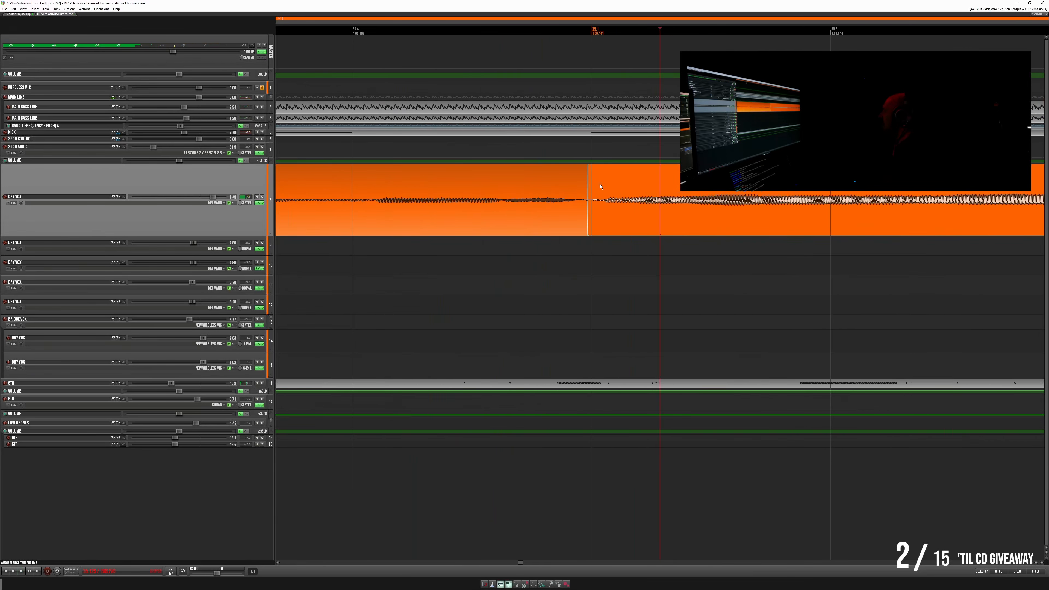
mouse_move(601, 187)
left_mouse_down()
mouse_move(584, 184)
mouse_move(598, 187)
left_mouse_up()
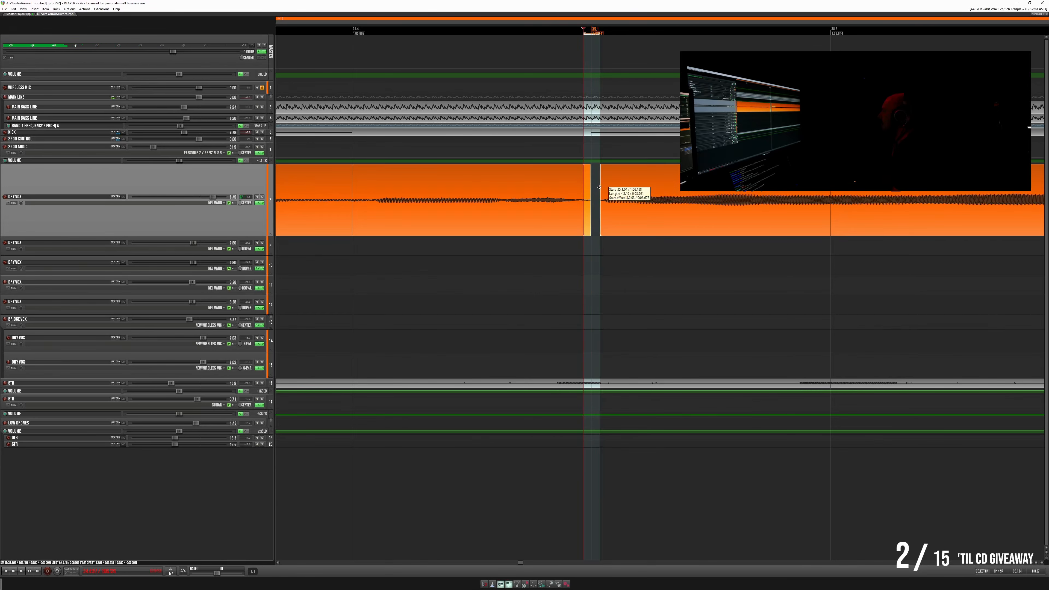
left_click(341, 180)
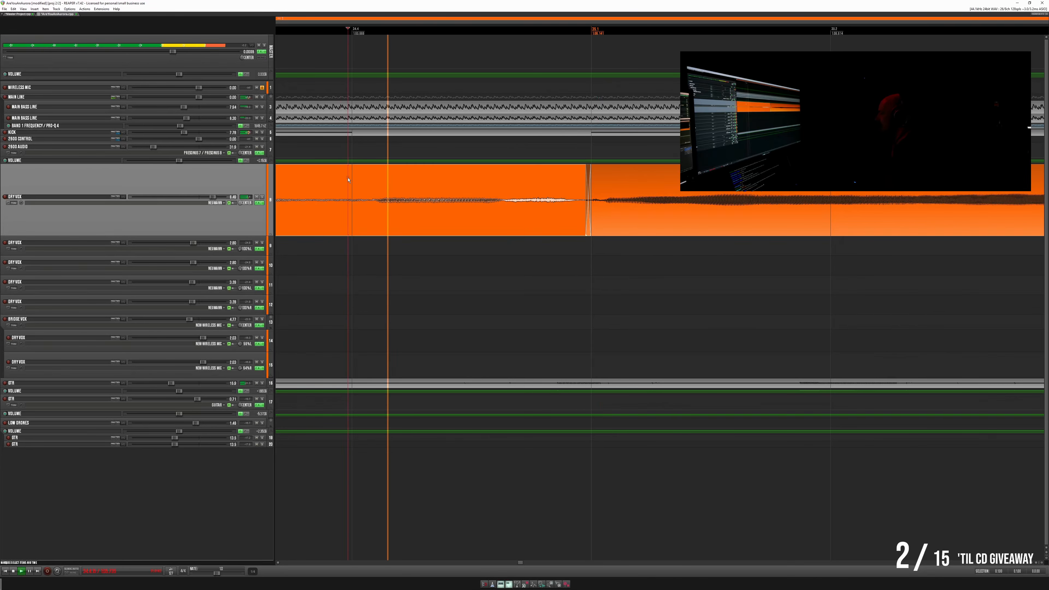
scroll(475, 199, "down", 6)
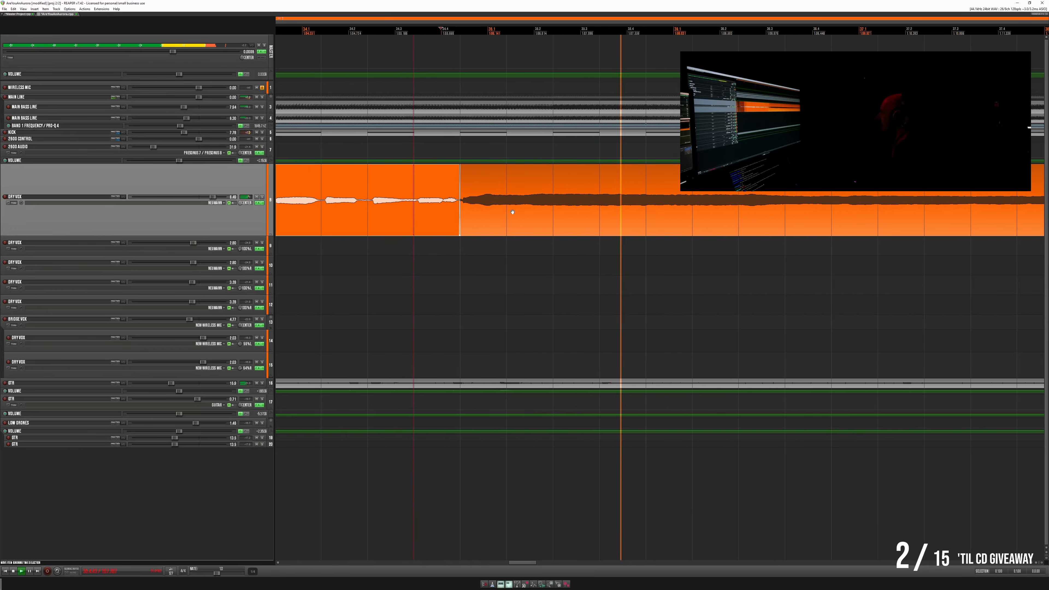
- Play on through the held note and the following phrase, and delete the quiet lead vocal section around the next crossfade
scroll(512, 212, "right", 2)
scroll(625, 192, "down", 2)
scroll(625, 192, "right", 8)
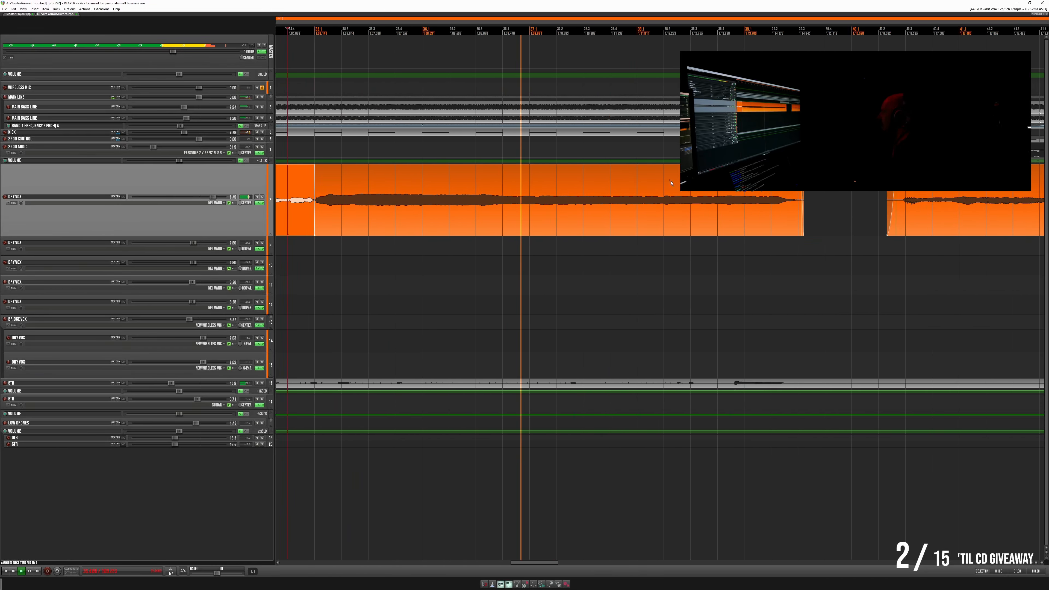
scroll(671, 183, "up", 3)
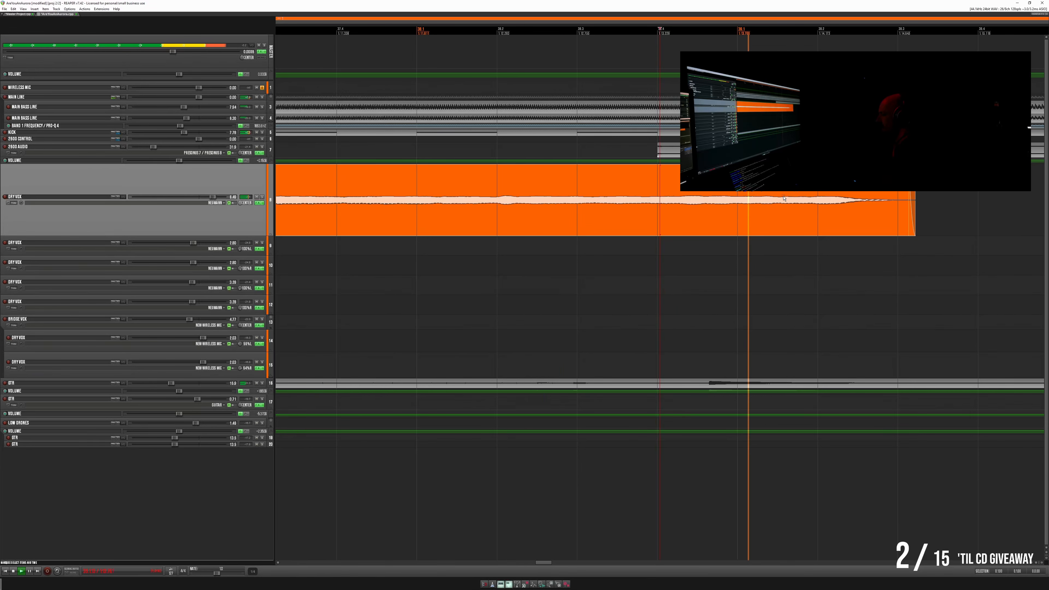
scroll(783, 199, "down", 3)
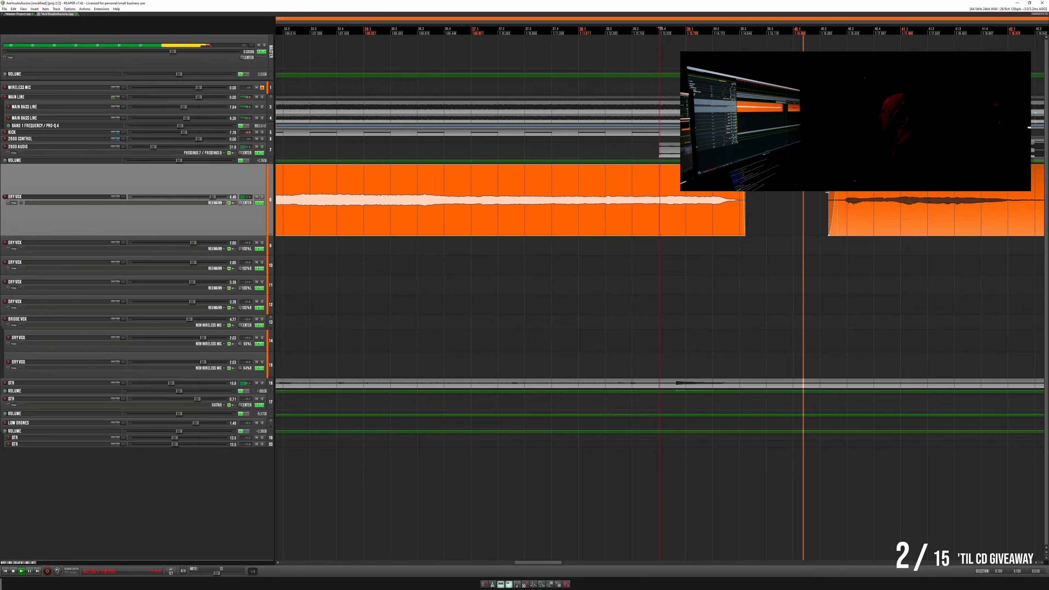
scroll(827, 192, "down", 2)
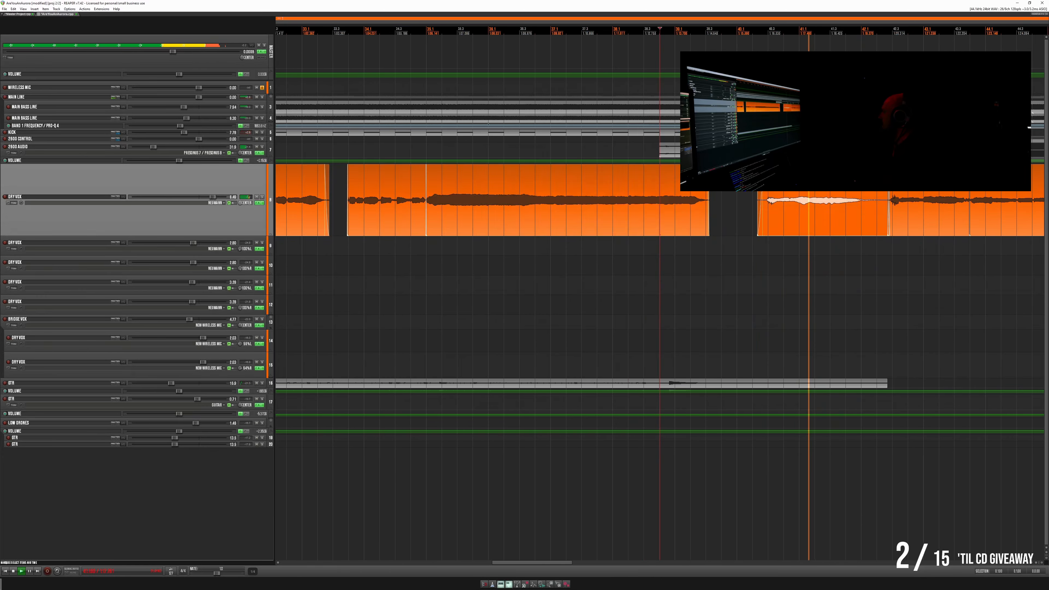
scroll(908, 201, "up", 5)
left_click(818, 200)
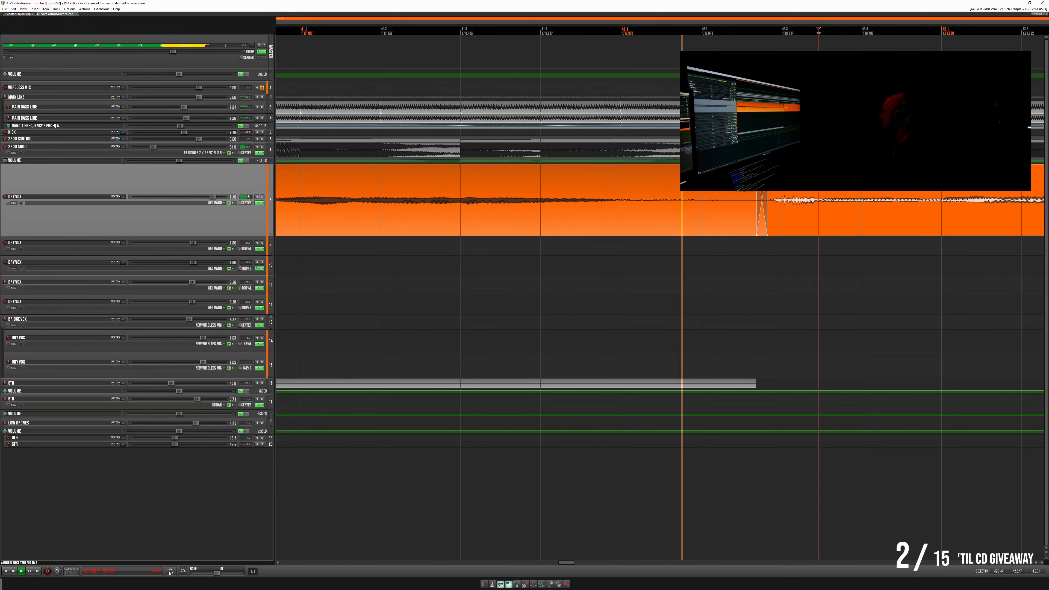
left_click_drag(642, 185, 769, 192)
key("Delete")
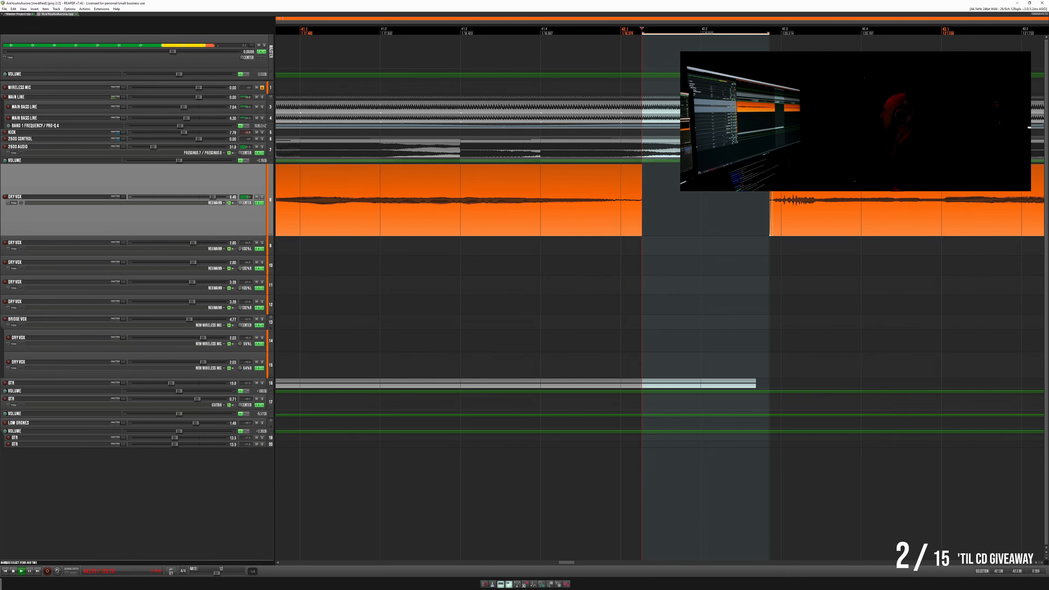
- Fade out the vocal item before the new gap, extend its end slightly into the gap and play across it
left_click(451, 176)
key("space")
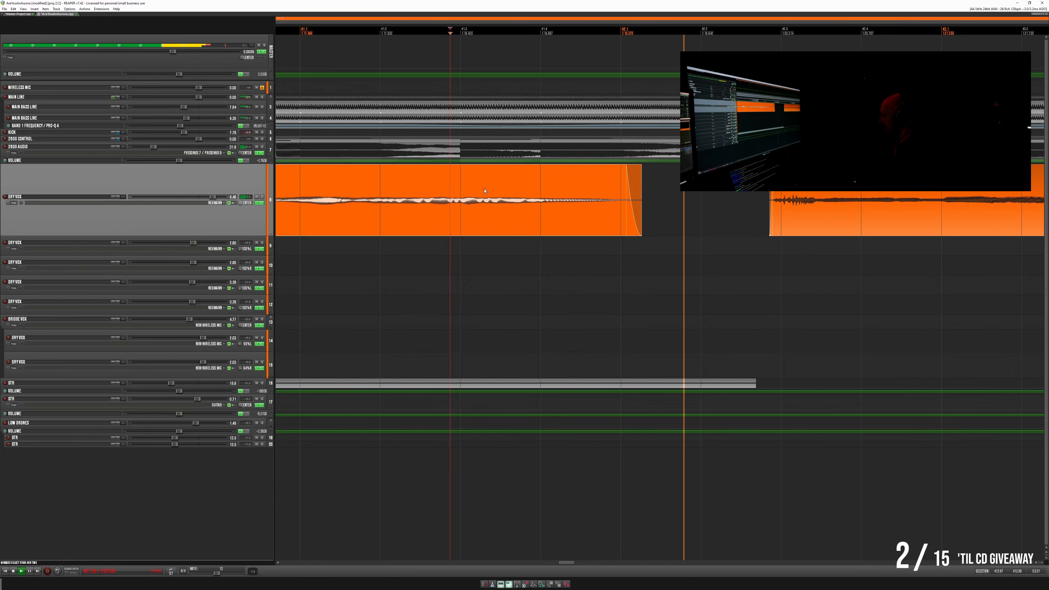
key("space")
key("space")
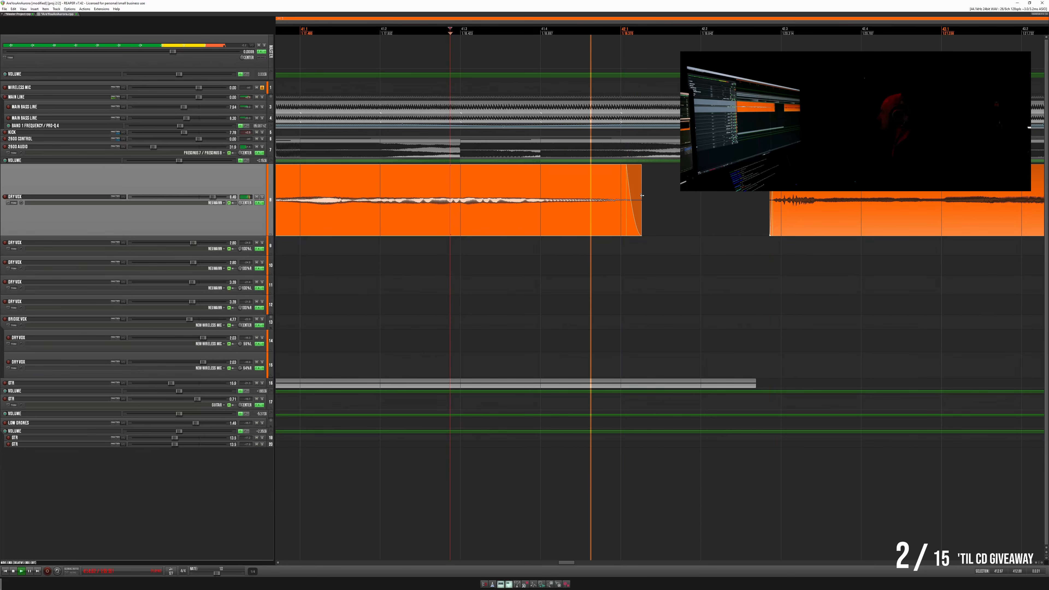
mouse_move(641, 195)
left_mouse_down()
mouse_move(664, 194)
mouse_move(644, 188)
left_mouse_up()
key("space")
key("space")
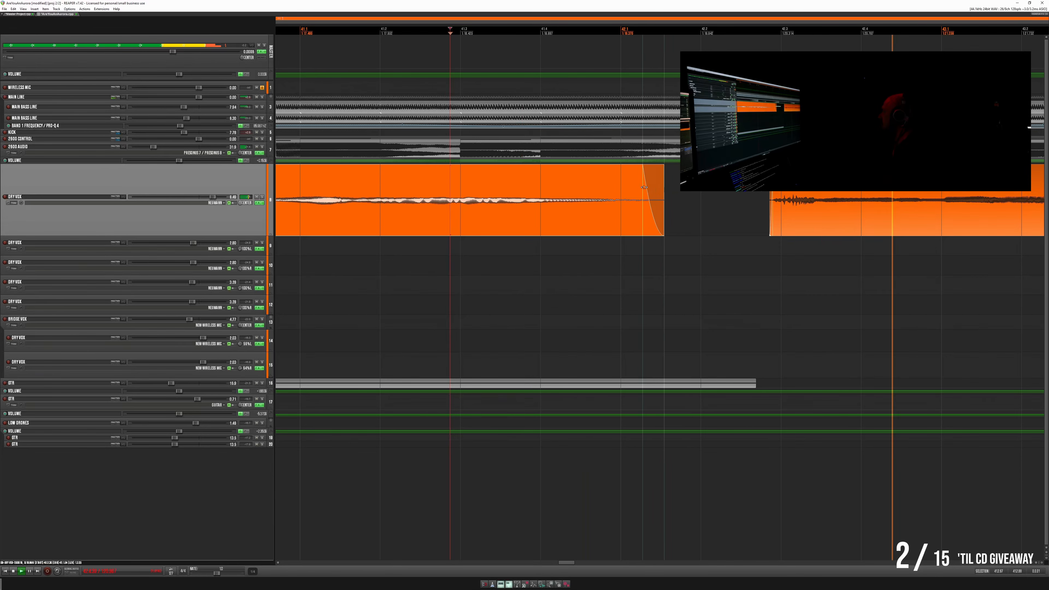
- Play up to the end of the next sustained phrase, delete the quiet section after it, fade the item edge and check the gap
scroll(644, 187, "down", 3)
scroll(661, 190, "right", 9)
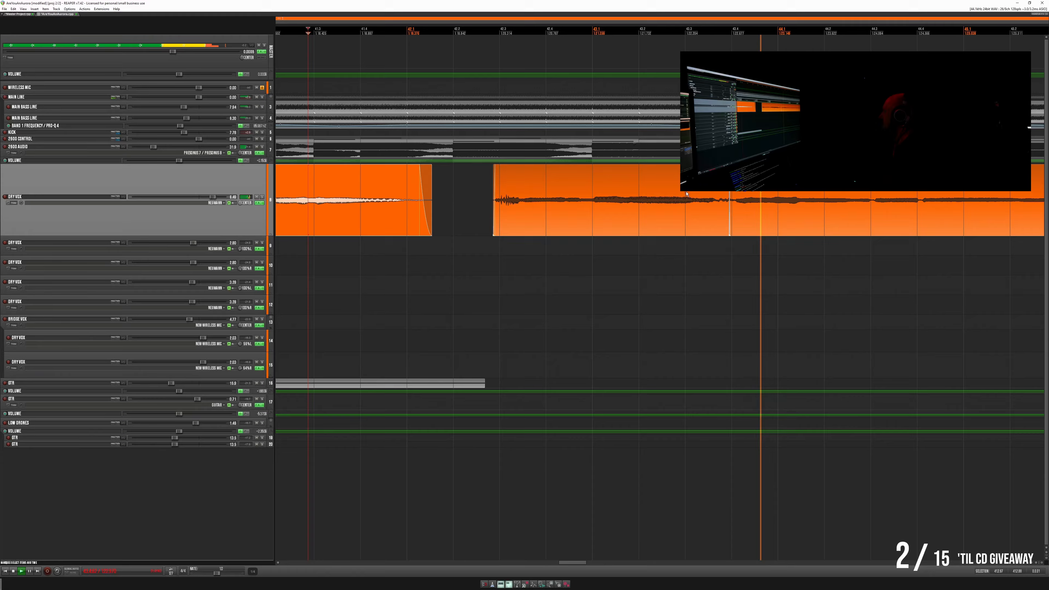
scroll(687, 193, "right", 5)
left_click(765, 186)
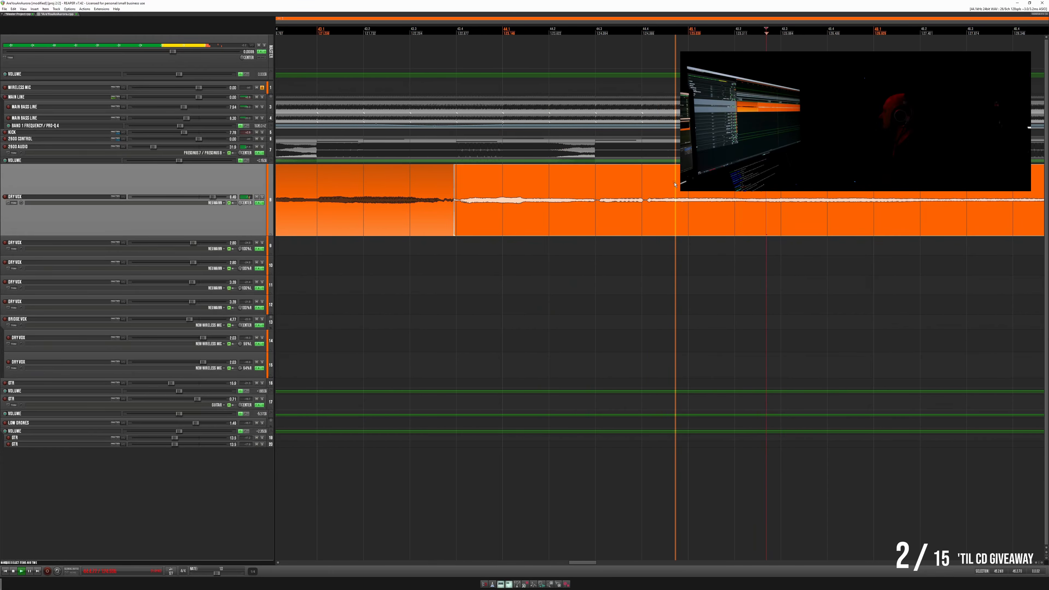
scroll(754, 213, "down", 3)
scroll(754, 213, "right", 6)
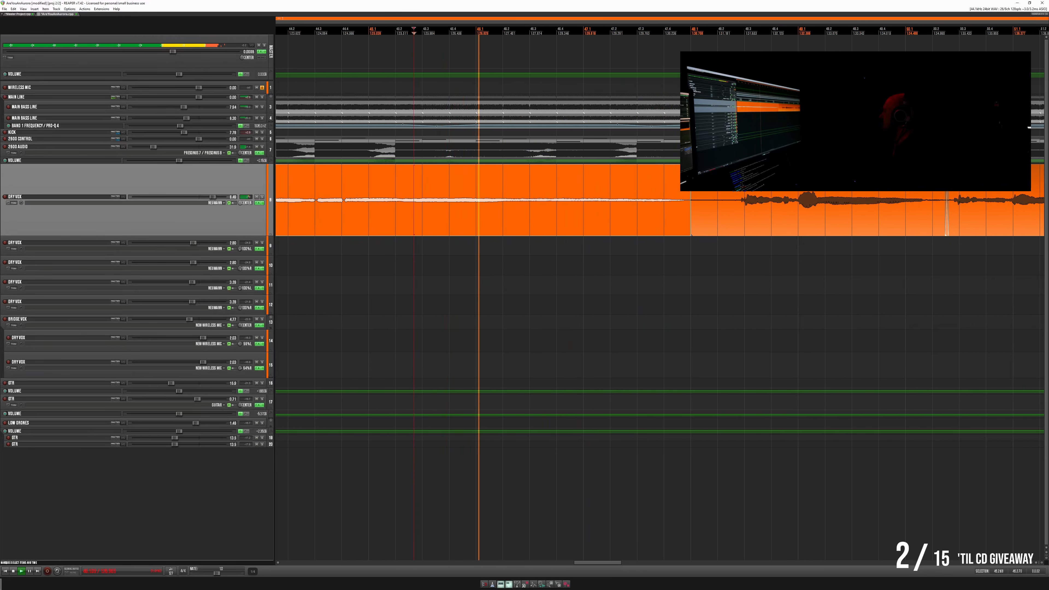
left_click(716, 198)
scroll(710, 193, "up", 4)
left_click_drag(725, 182, 595, 179)
key("Delete")
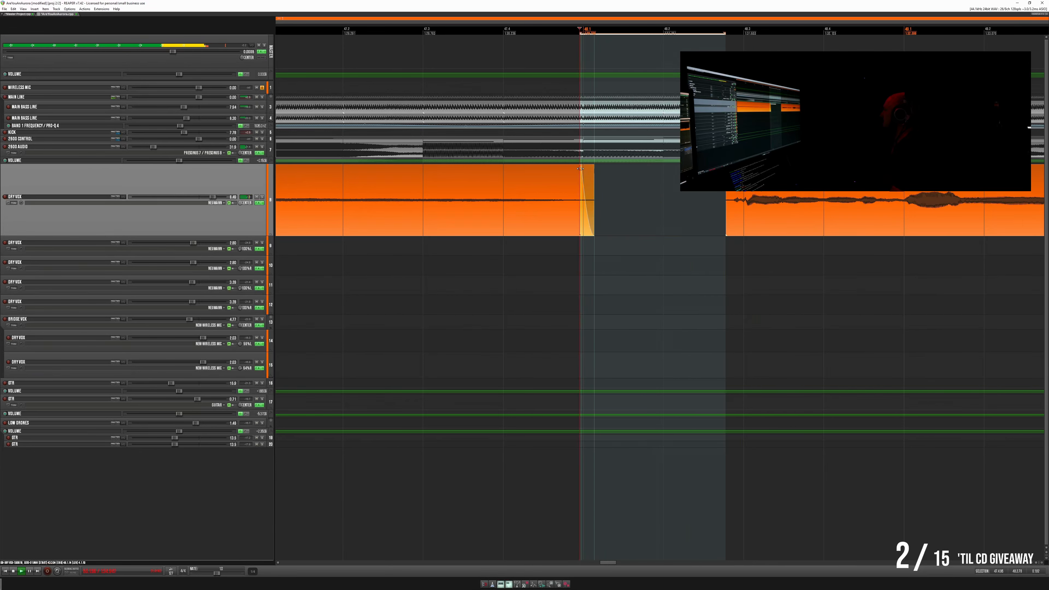
left_click(489, 179)
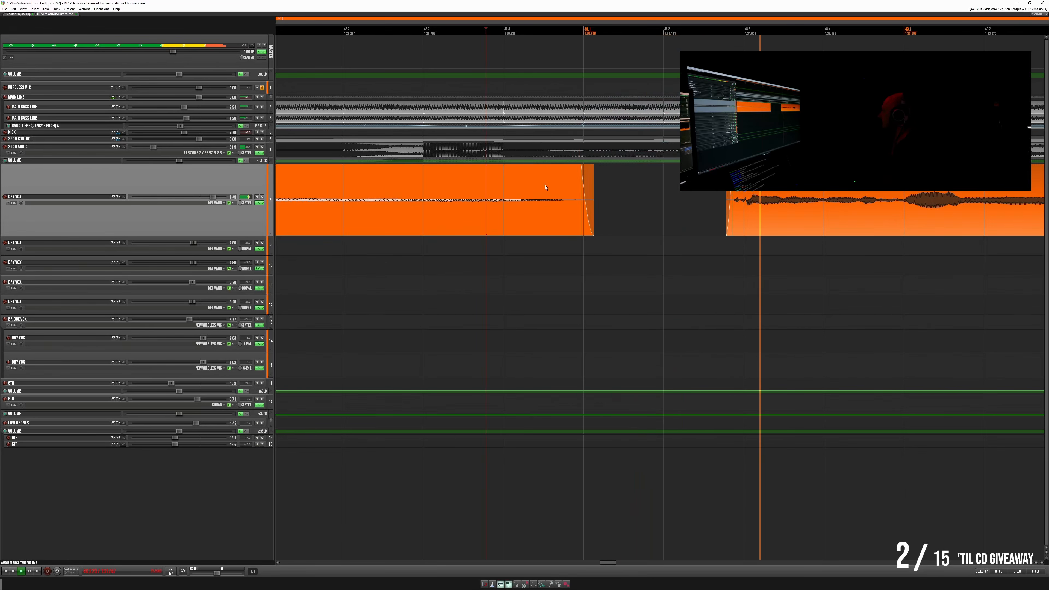
- Play up to the second crossfade after the gap, widen it by starting the later item earlier, and listen to the transition
scroll(681, 187, "down", 3)
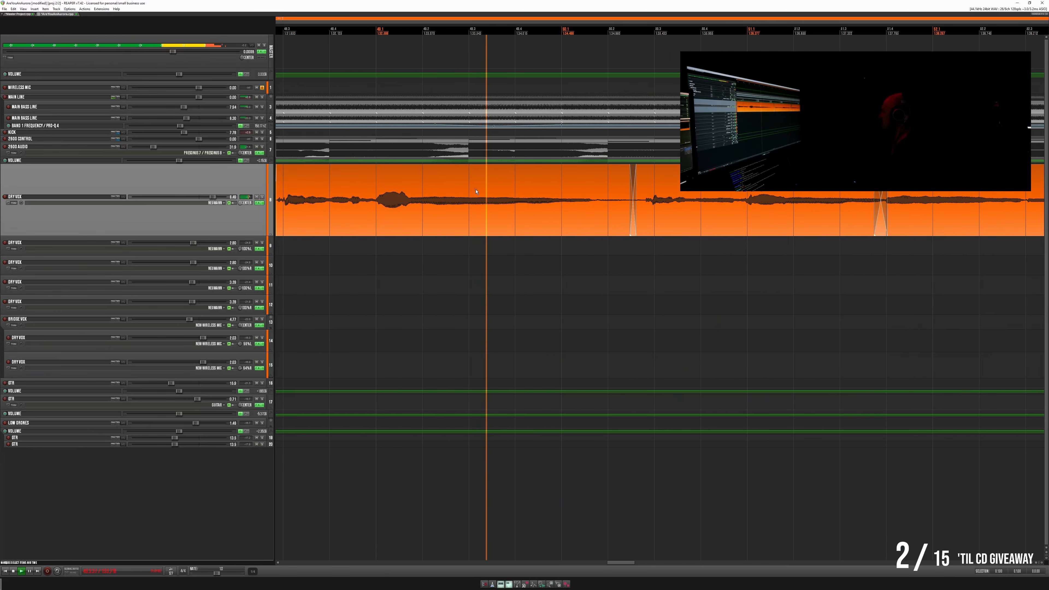
scroll(677, 190, "up", 3)
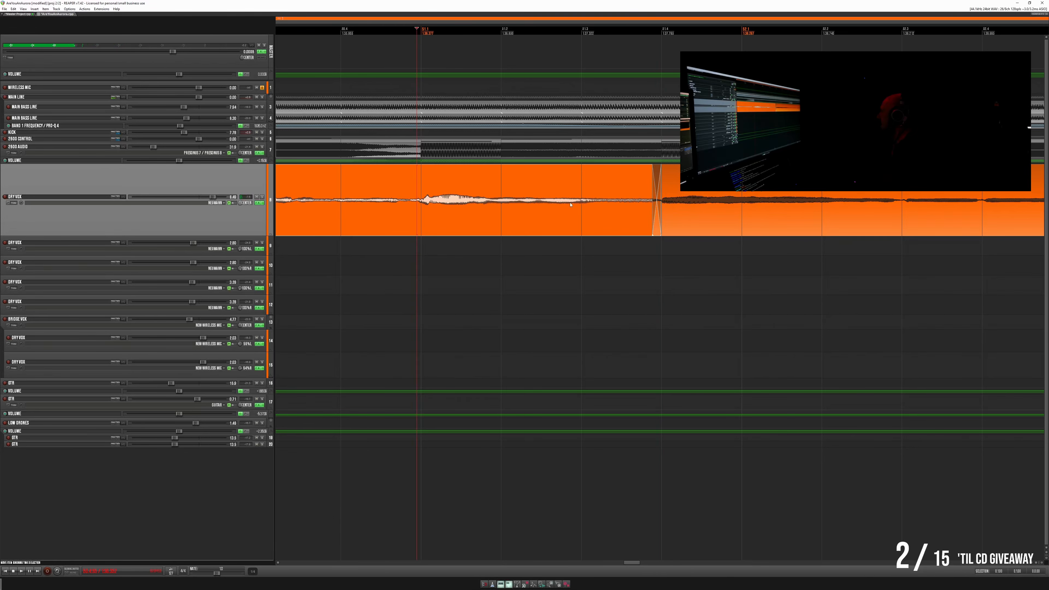
key("space")
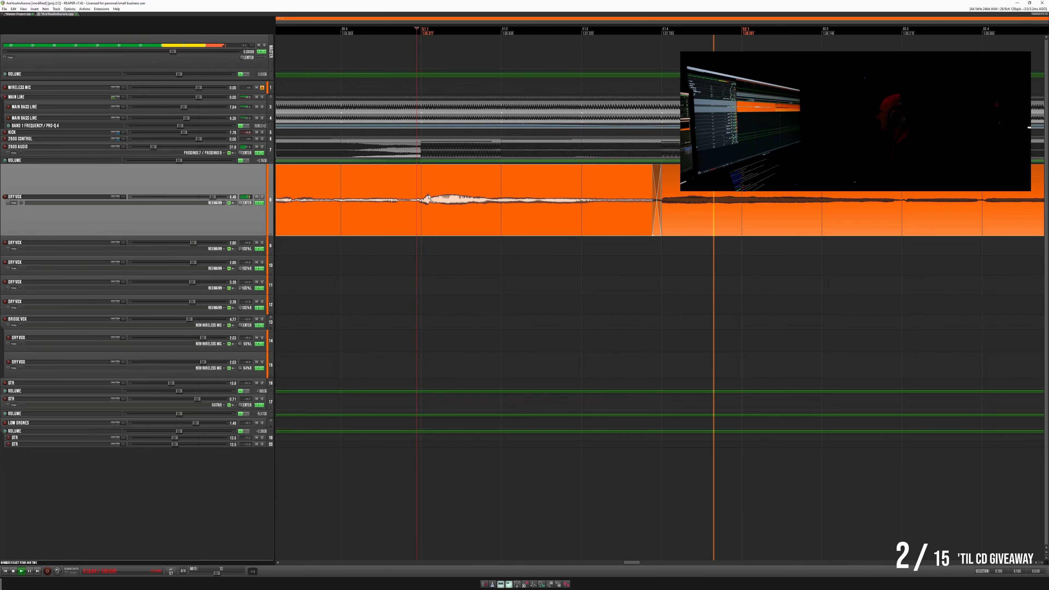
left_click_drag(654, 200, 638, 202)
key("space")
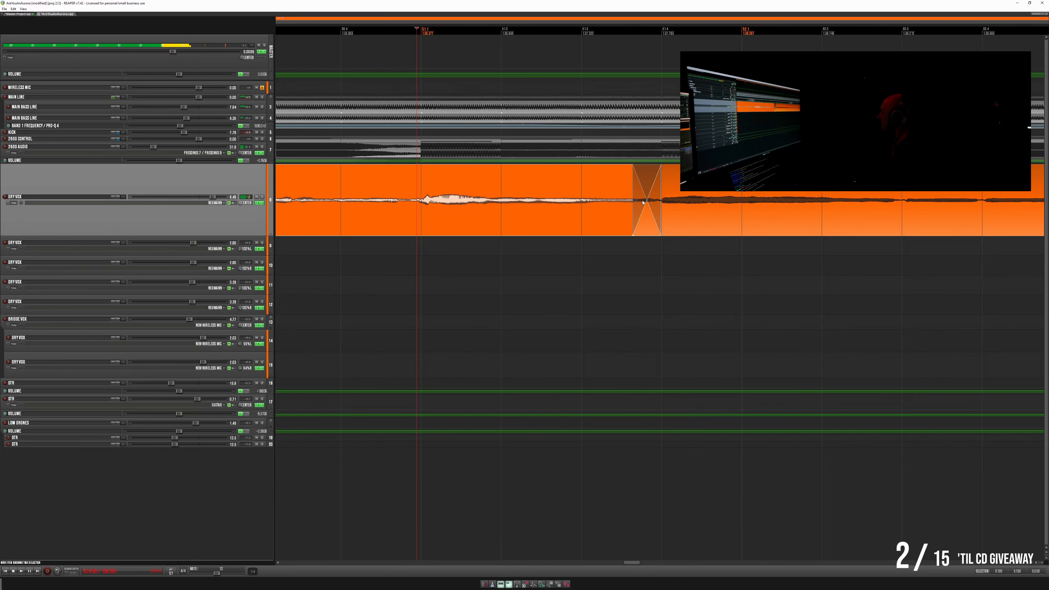
key("space")
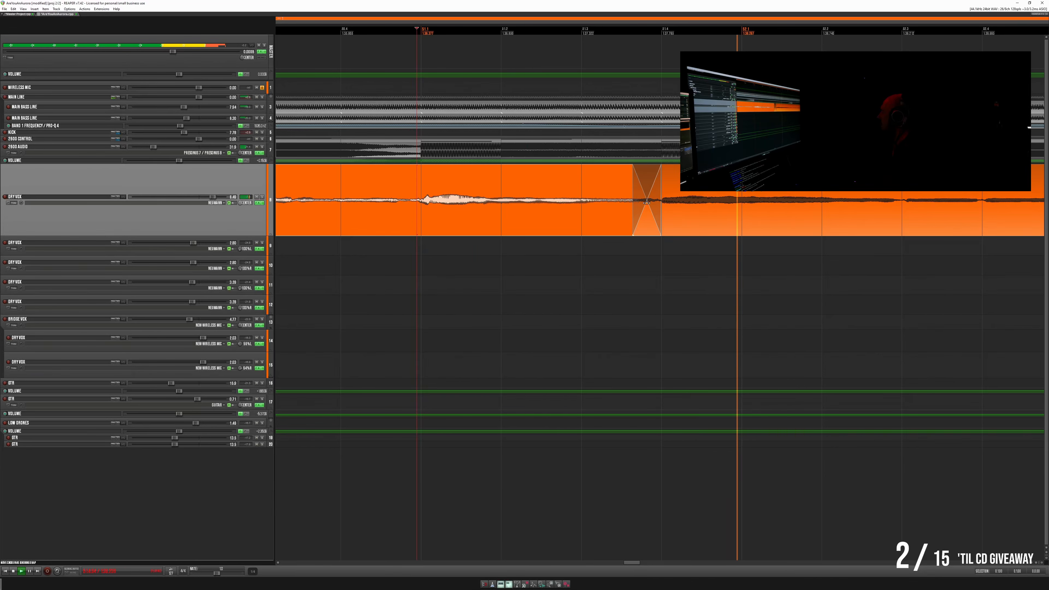
- Fine-tune the widened crossfade's position to sit slightly later, closer to the next phrase's onset, and replay the transition
left_click_drag(647, 203, 659, 202)
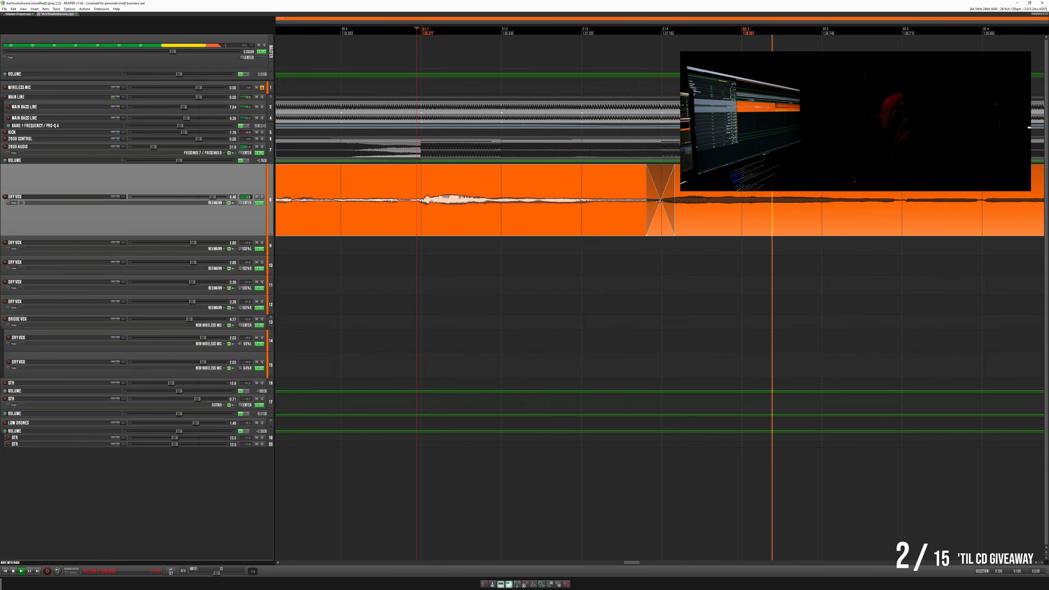
left_click_drag(659, 201, 652, 202)
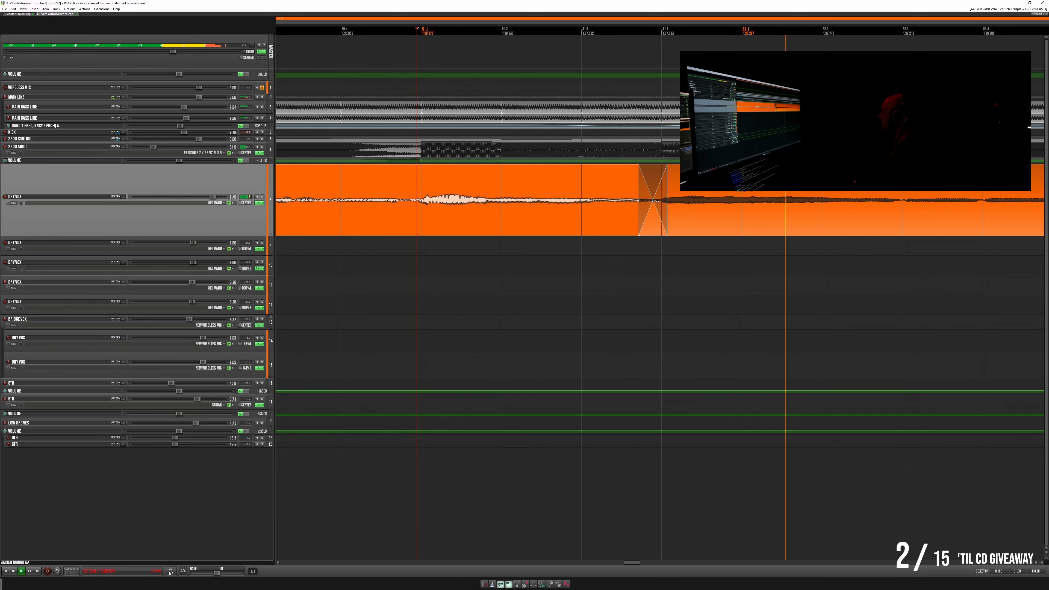
left_click_drag(640, 202, 643, 202)
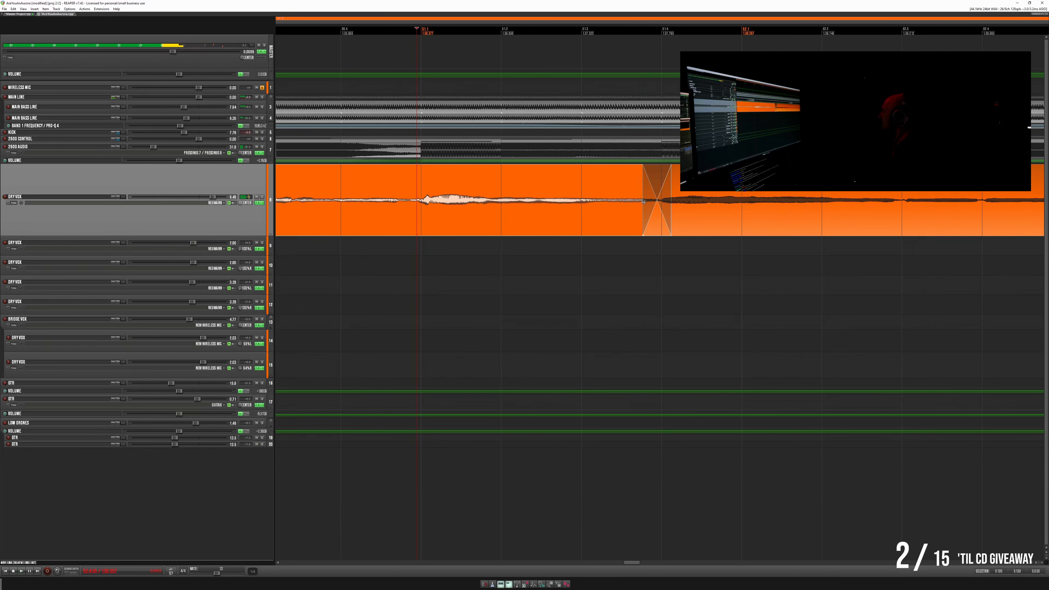
key("space")
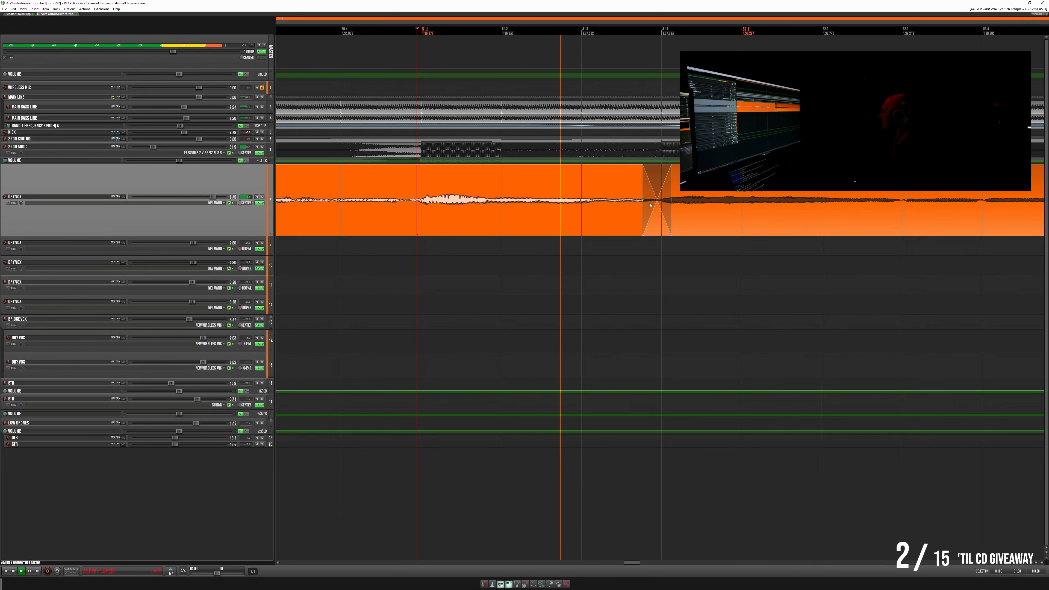
key("space")
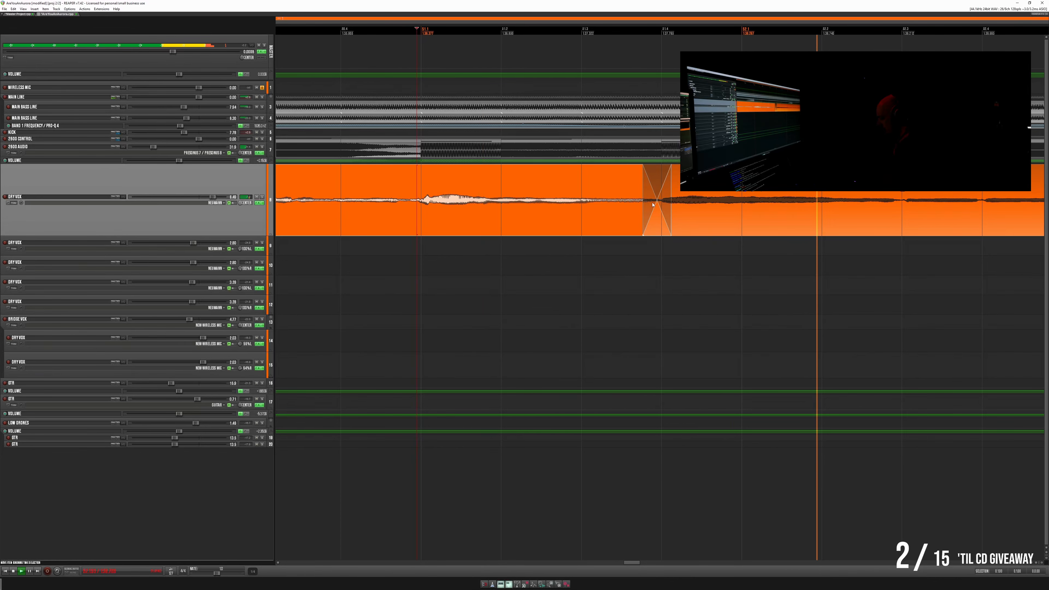
scroll(653, 204, "down", 3)
left_click(559, 187)
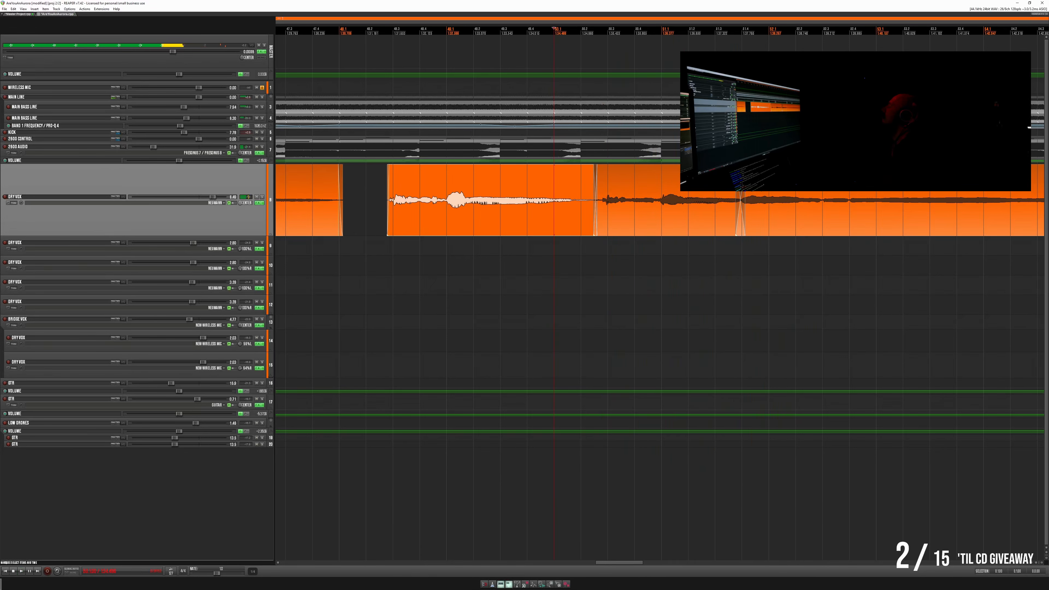
scroll(627, 182, "up", 5)
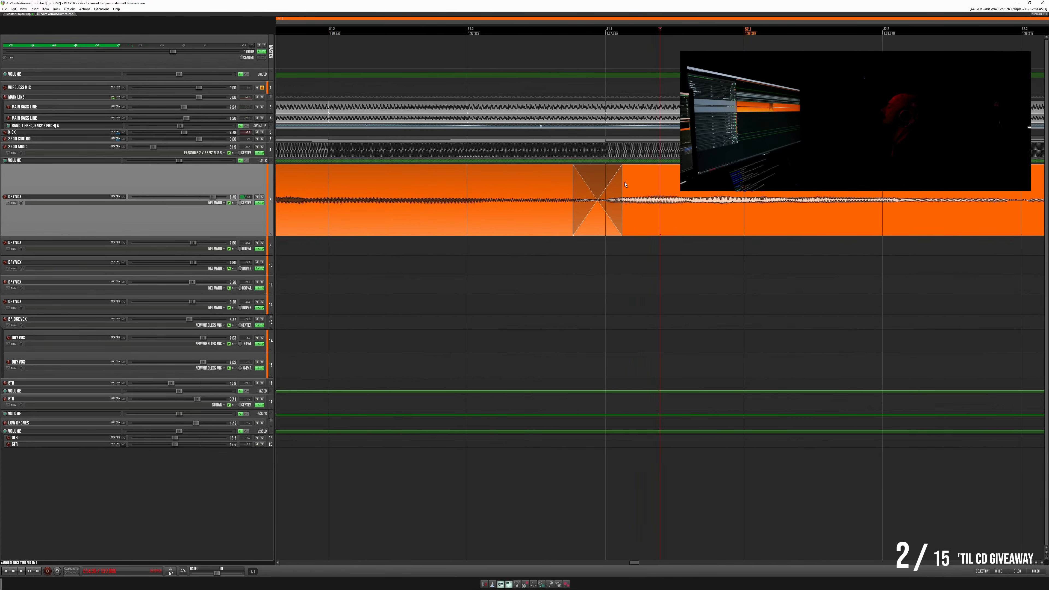
scroll(615, 191, "down", 3)
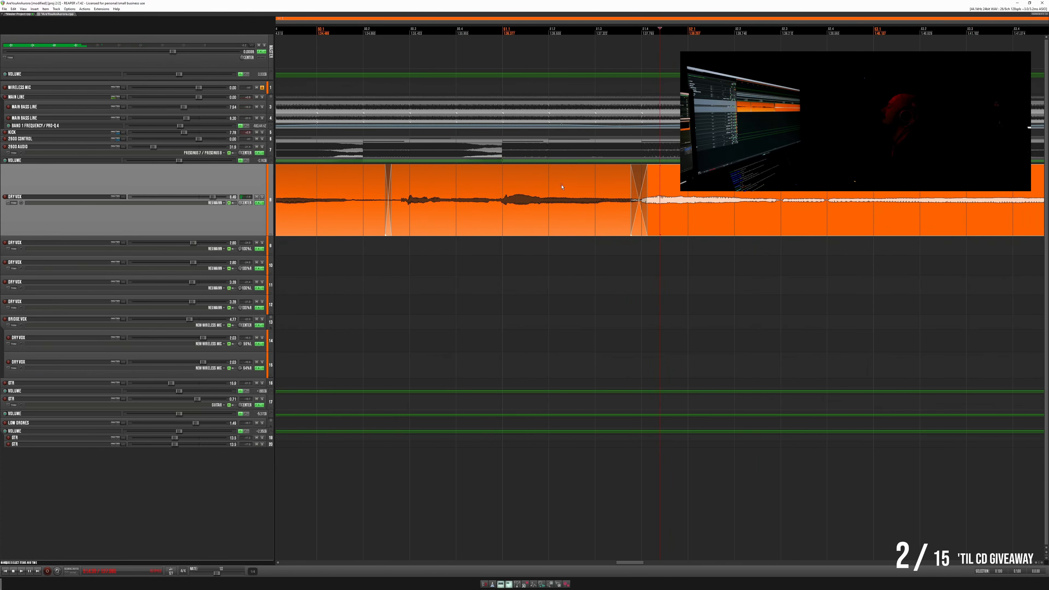
- Duplicate the edited lead DRY VOX track and show the whole song arrangement
right_click(207, 180)
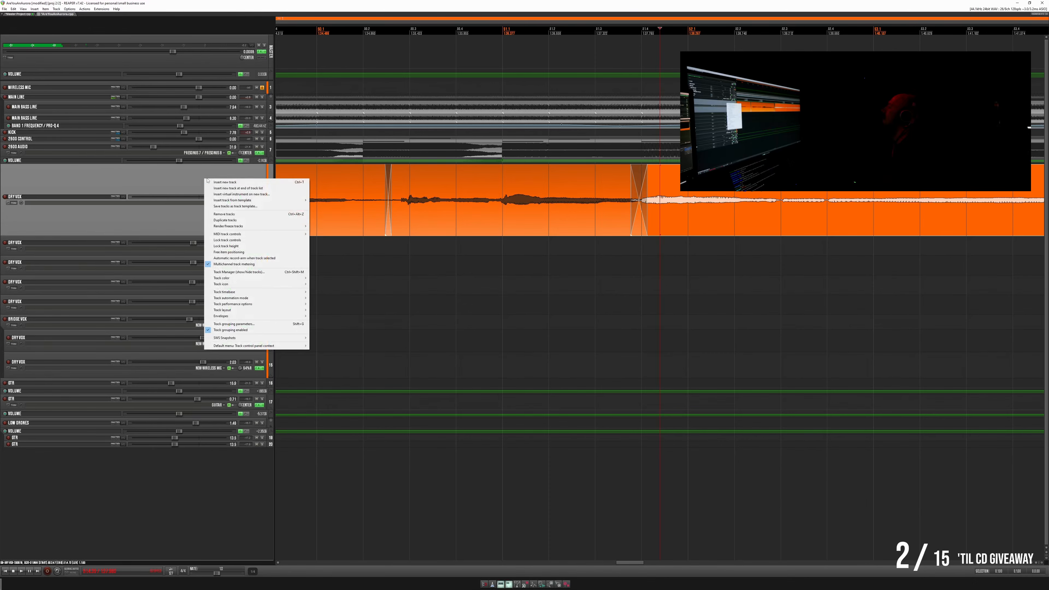
left_click(262, 222)
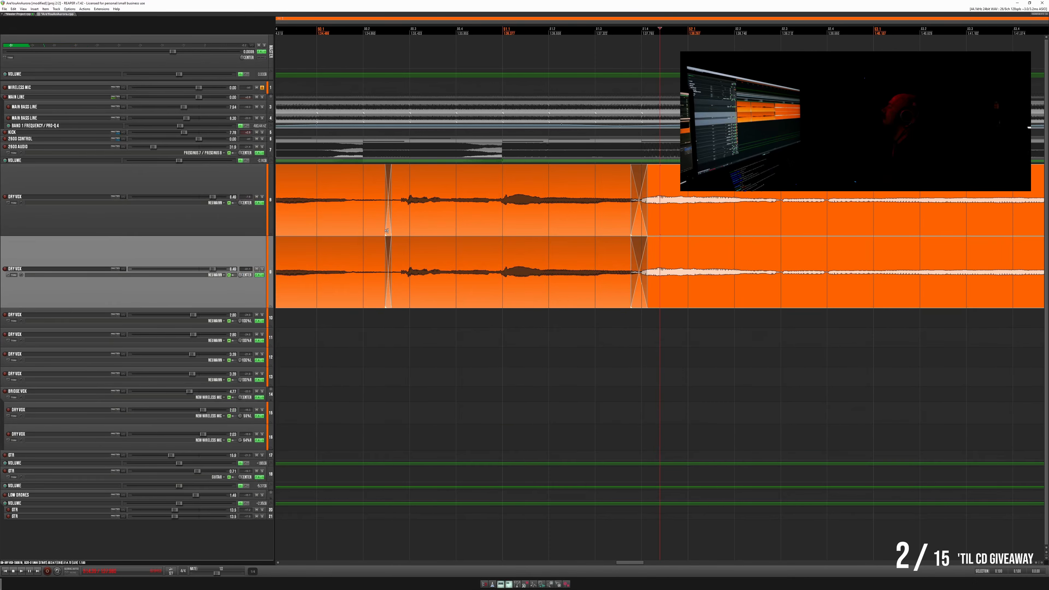
scroll(769, 256, "down", 10)
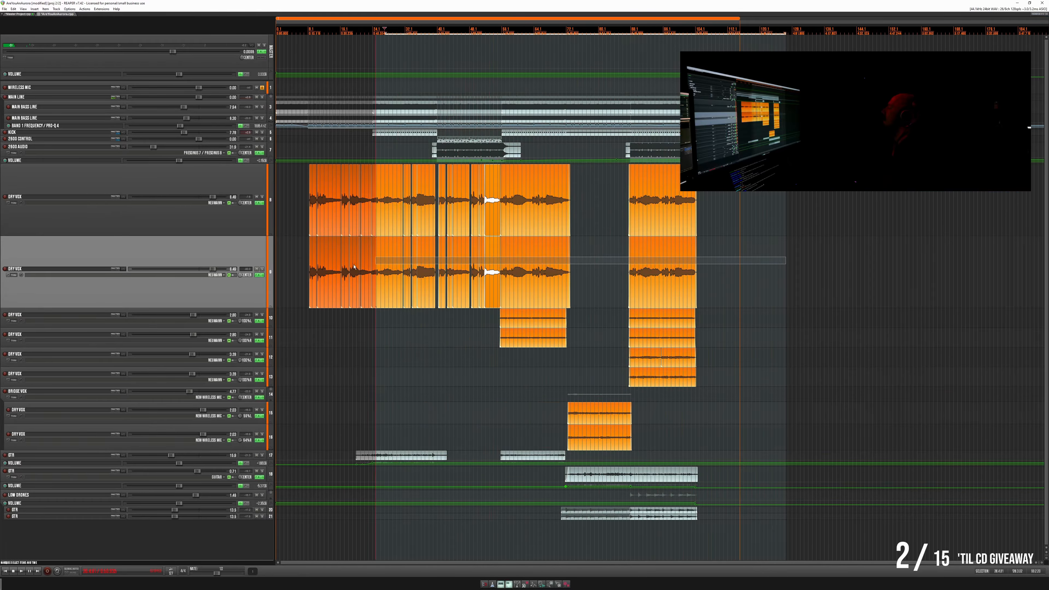
- Clear all items from the duplicate DRY VOX track and move the short lead phrase between the two crossfades onto it
left_click(487, 250)
key("Delete")
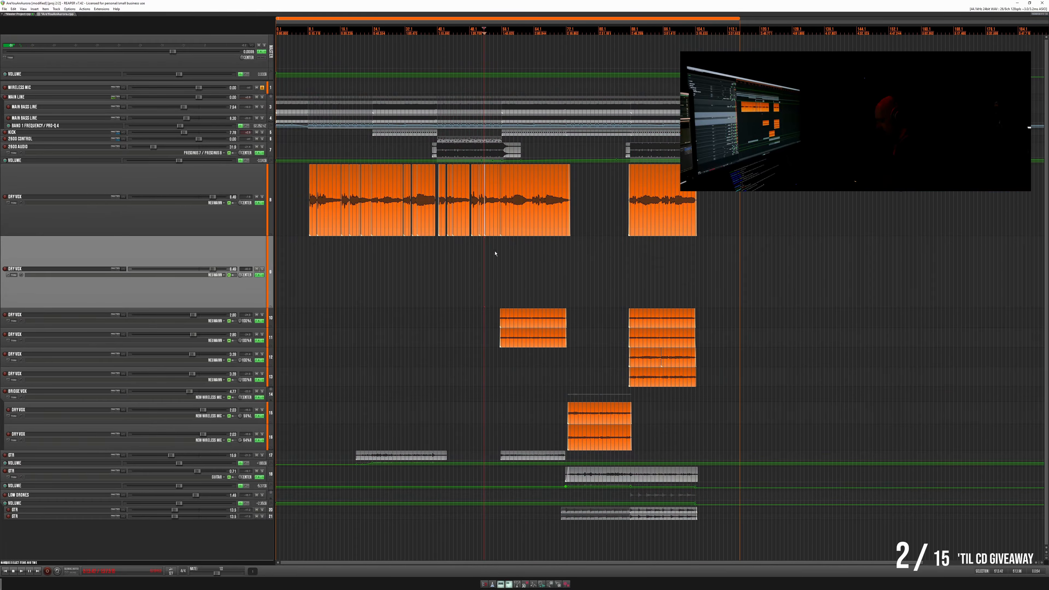
scroll(496, 251, "up", 10)
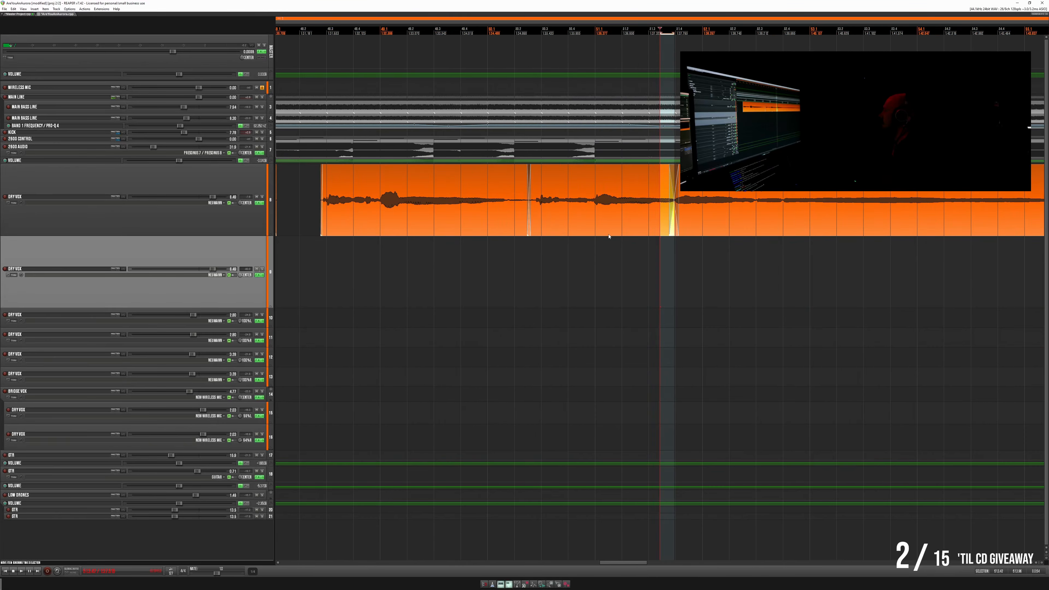
left_click_drag(609, 236, 610, 244)
- Extend the moved phrase's end, start the following lead item earlier so they overlap, fade the phrase's start, and play the transition
mouse_move(677, 253)
left_mouse_down()
mouse_move(717, 253)
mouse_move(698, 253)
left_mouse_up()
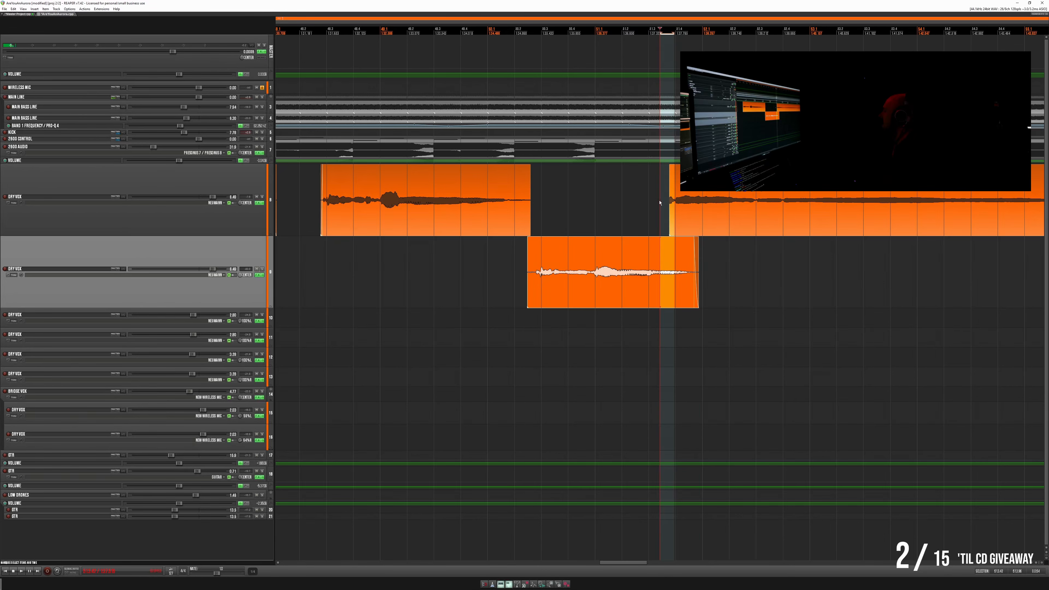
left_click_drag(669, 201, 655, 201)
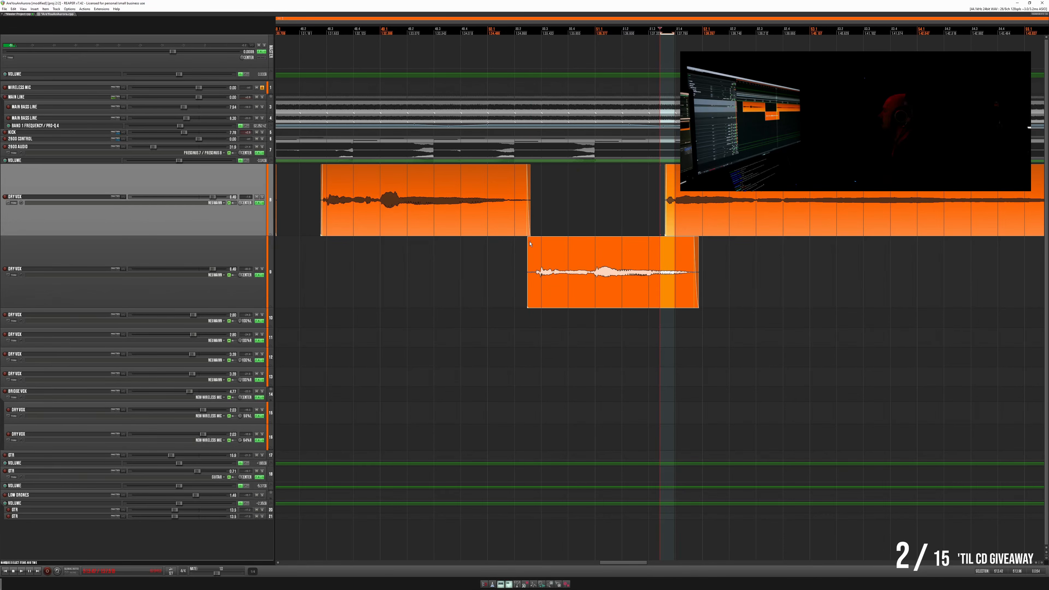
left_click_drag(530, 243, 533, 241)
left_click(307, 251)
key("space")
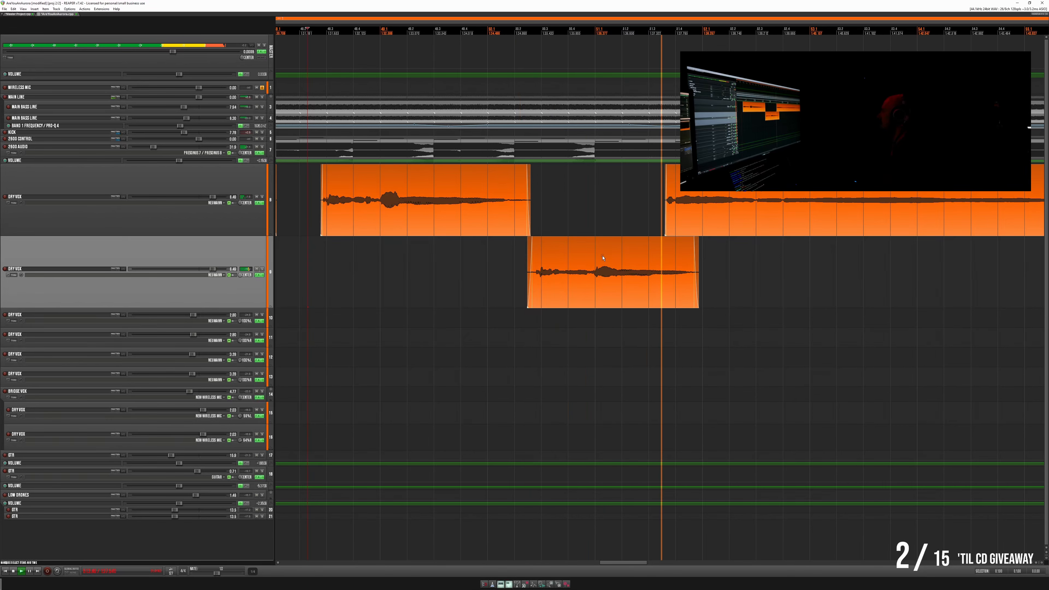
left_click(593, 173)
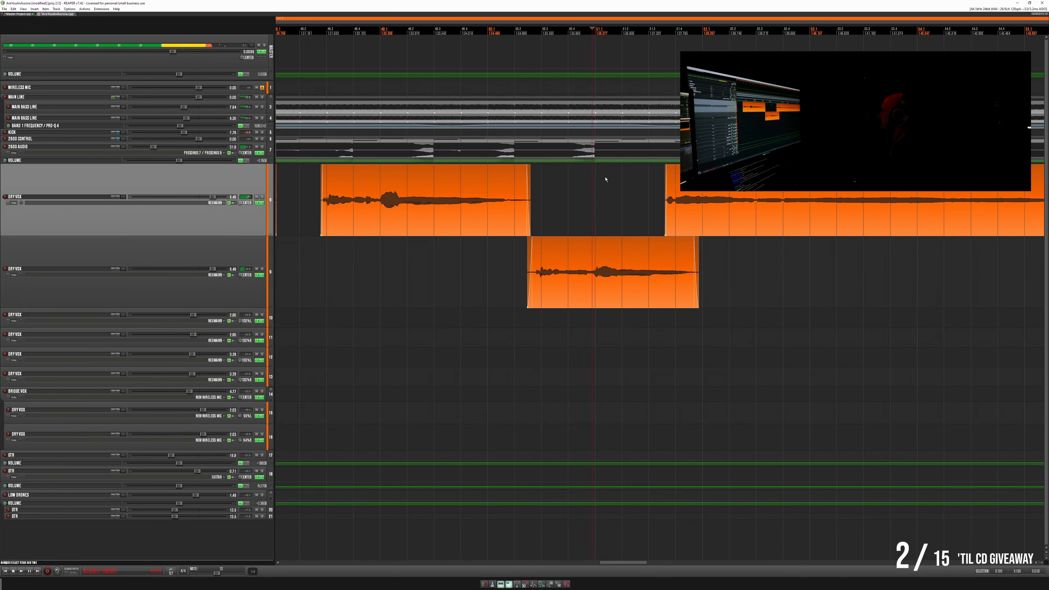
- Show the duplicate DRY VOX track's volume envelope, add a dip at the end of the moved phrase, and listen to it
left_click(13, 275)
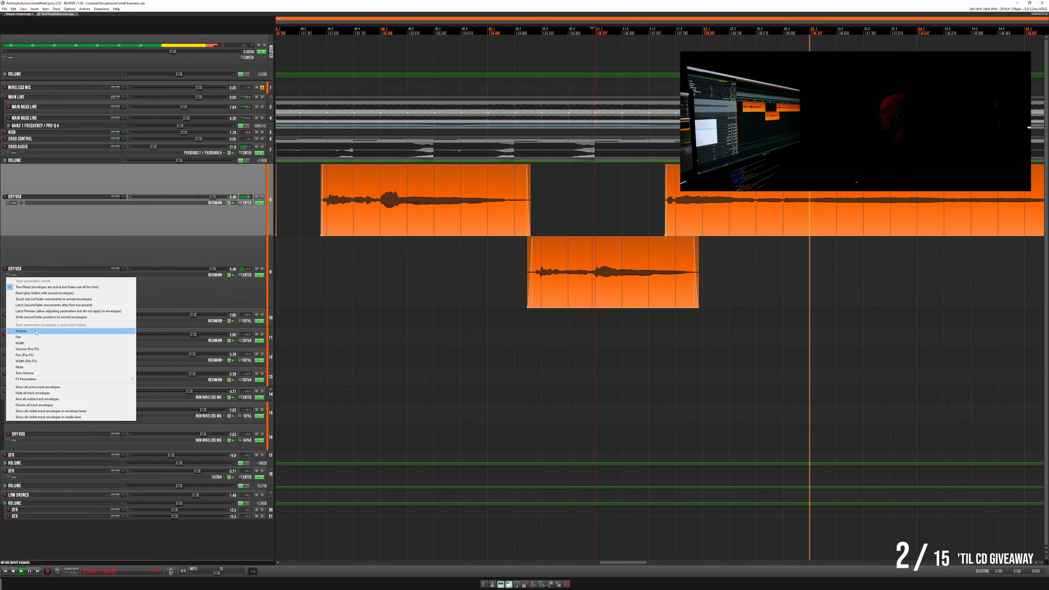
left_click(20, 331)
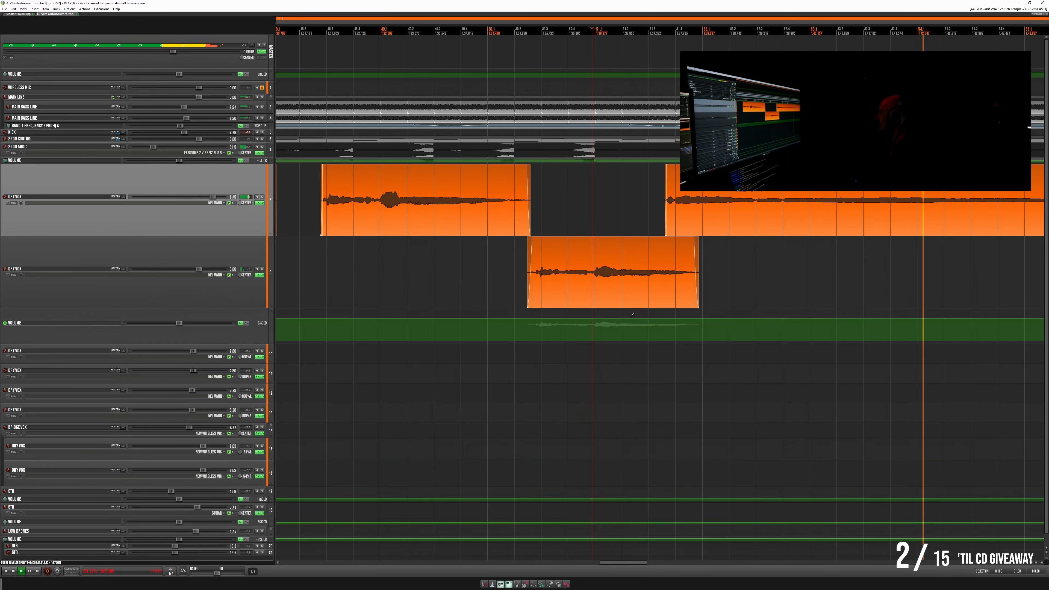
left_click(640, 318)
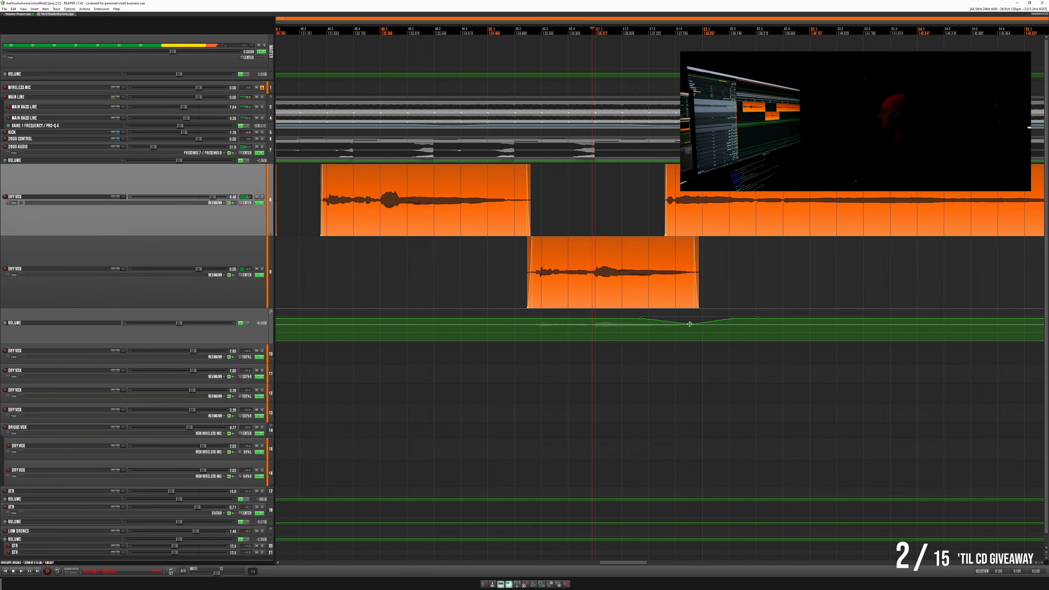
left_click(692, 324)
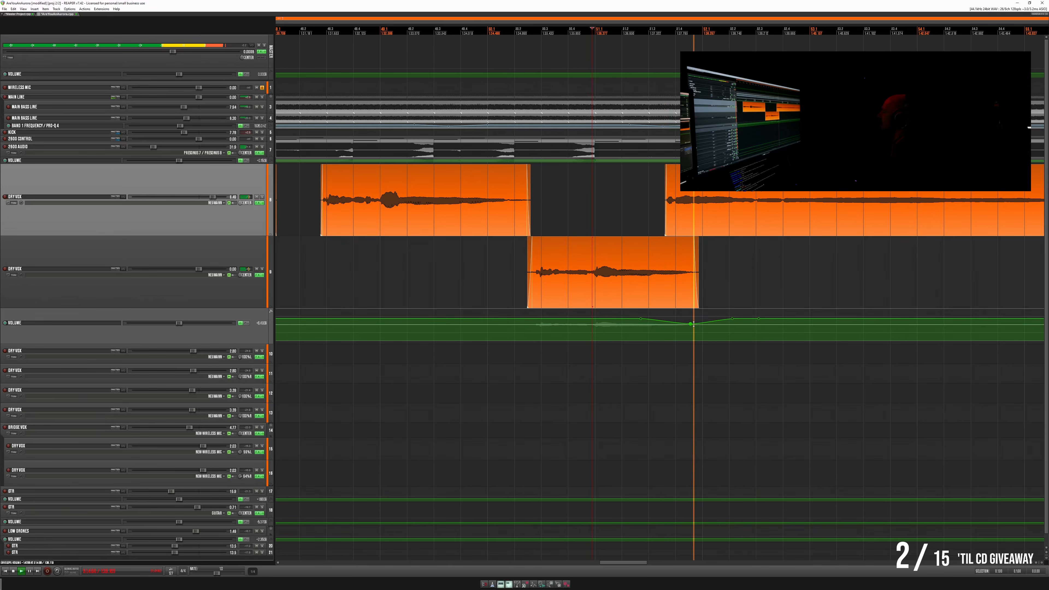
key("space")
scroll(677, 207, "down", 6)
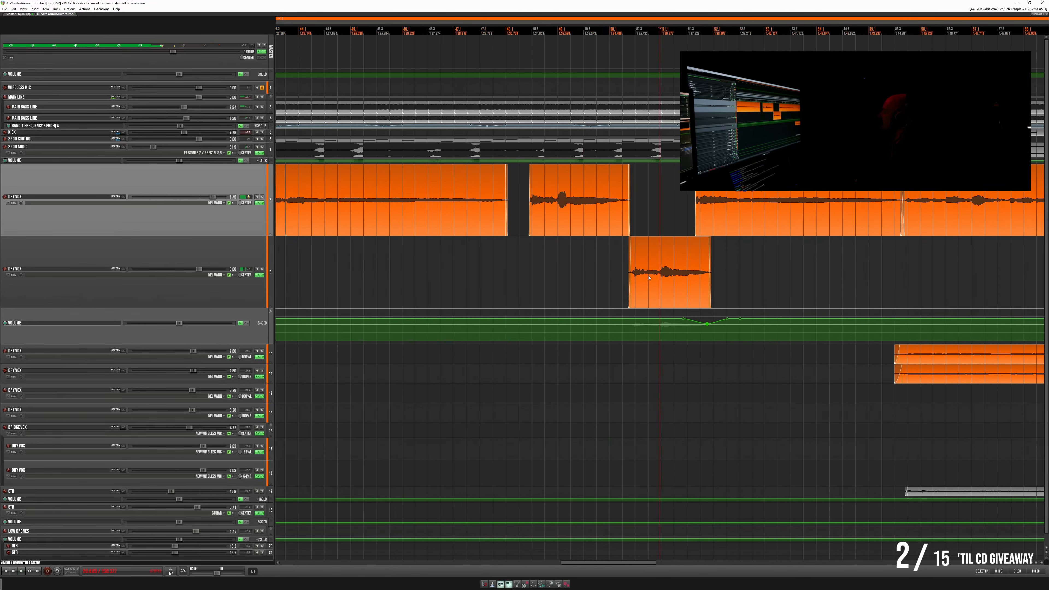
key("space")
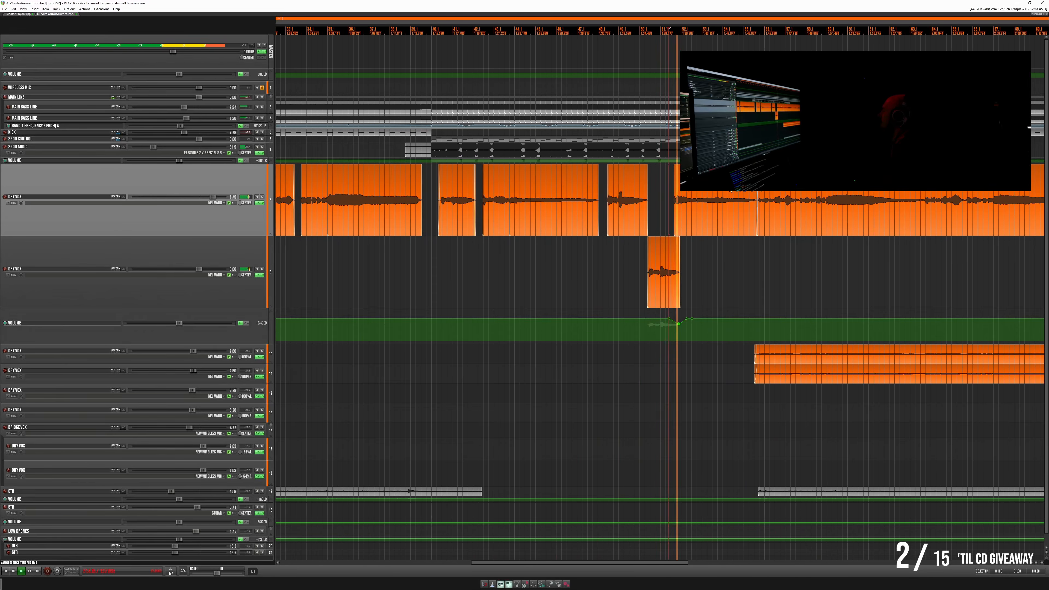
- Listen to the lead vocal around the next crossfade and replay the start of the item that follows it
scroll(722, 219, "up", 4)
left_click(729, 254)
scroll(729, 253, "up", 2)
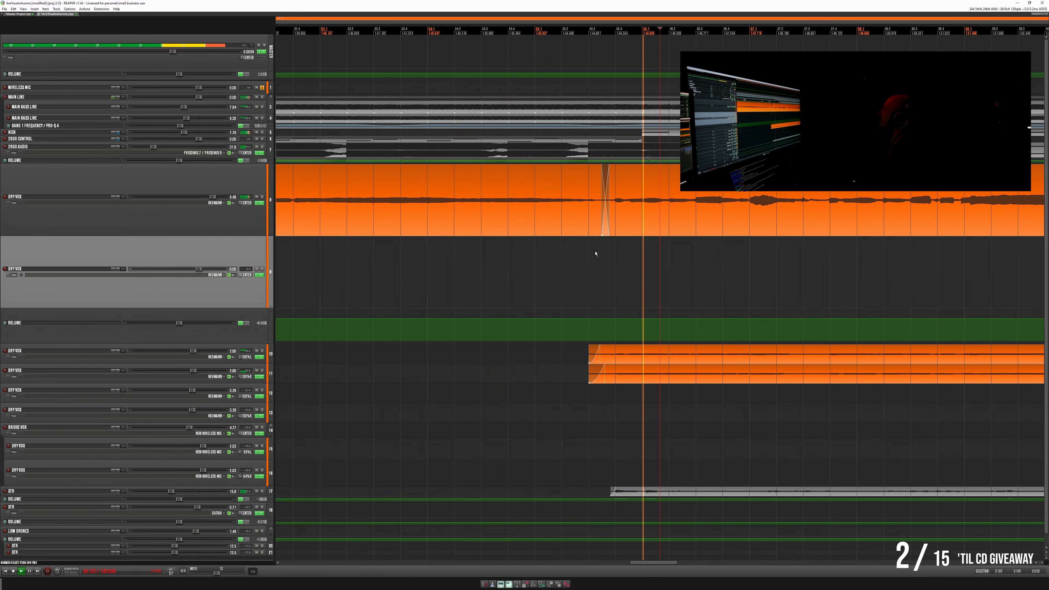
scroll(753, 248, "down", 2)
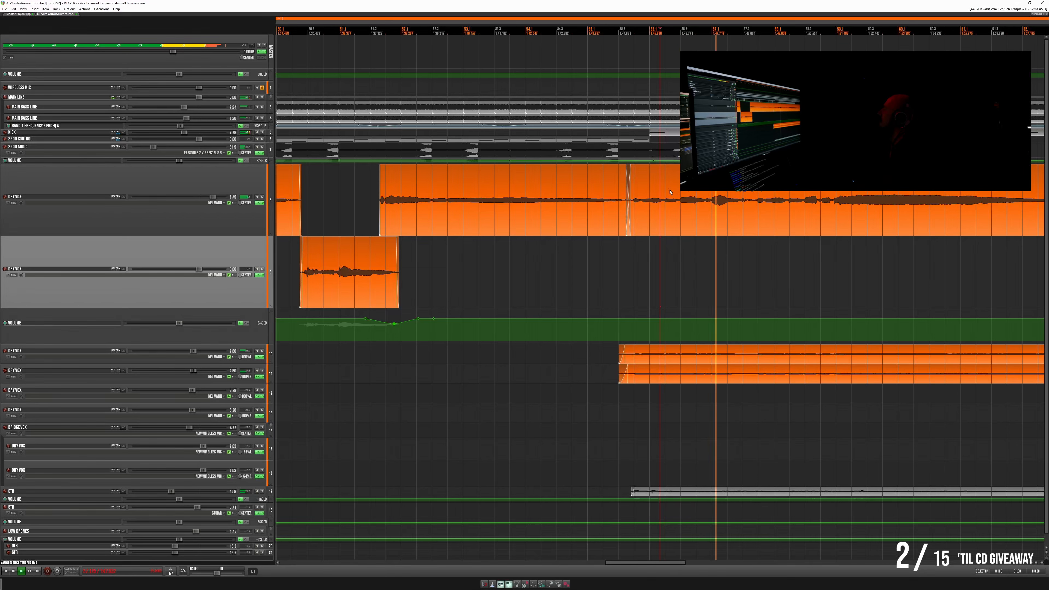
key("space")
left_click(656, 180)
key("space")
key("space")
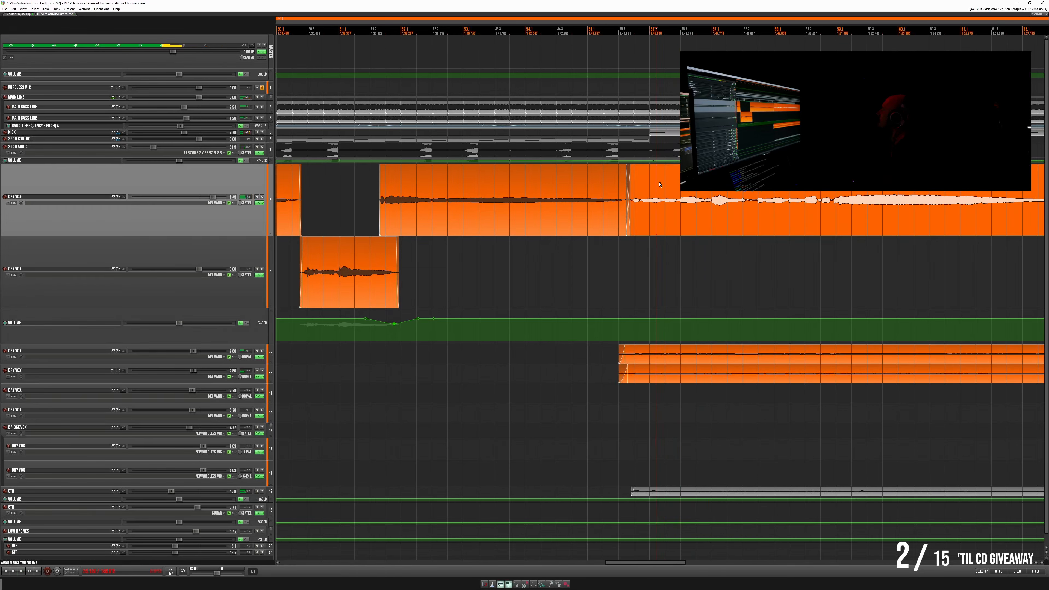
- Enlarge the lead DRY VOX track's height to inspect the waveform at the note onset shortly after the crossfade
scroll(669, 183, "up", 5)
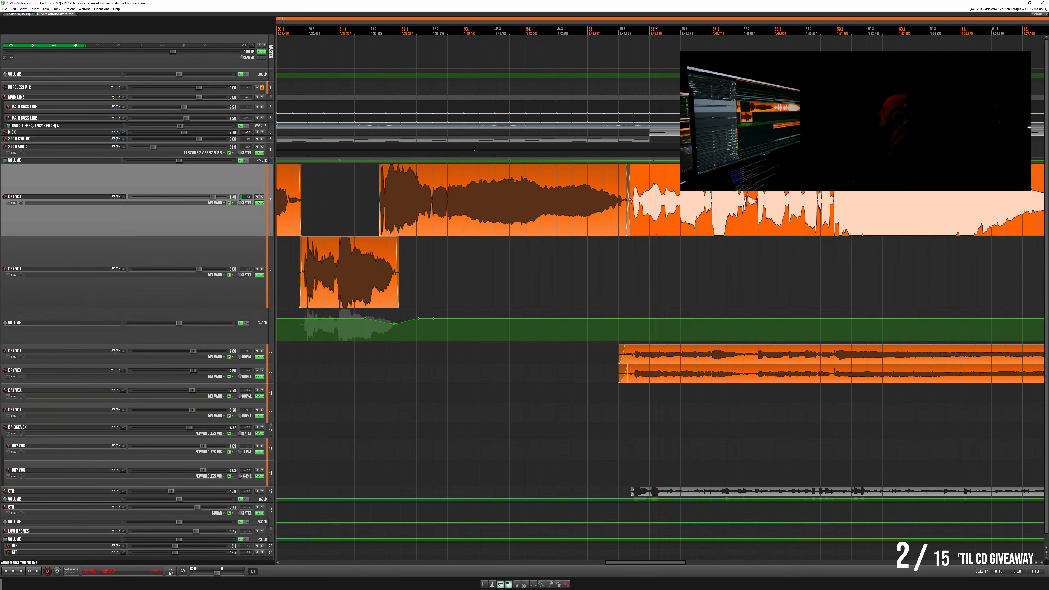
scroll(745, 201, "up", 10)
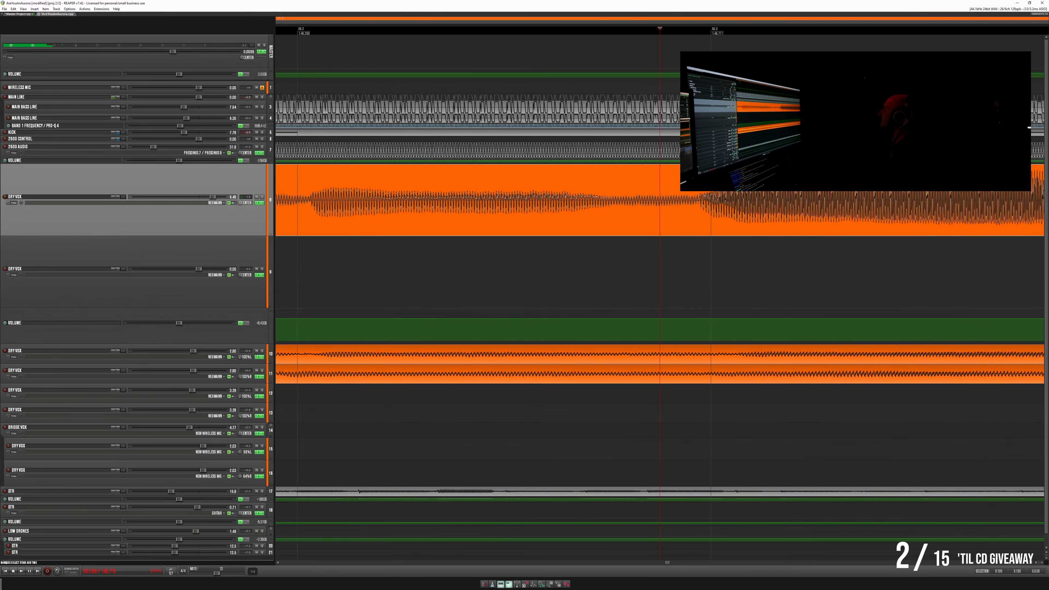
scroll(660, 202, "up", 3)
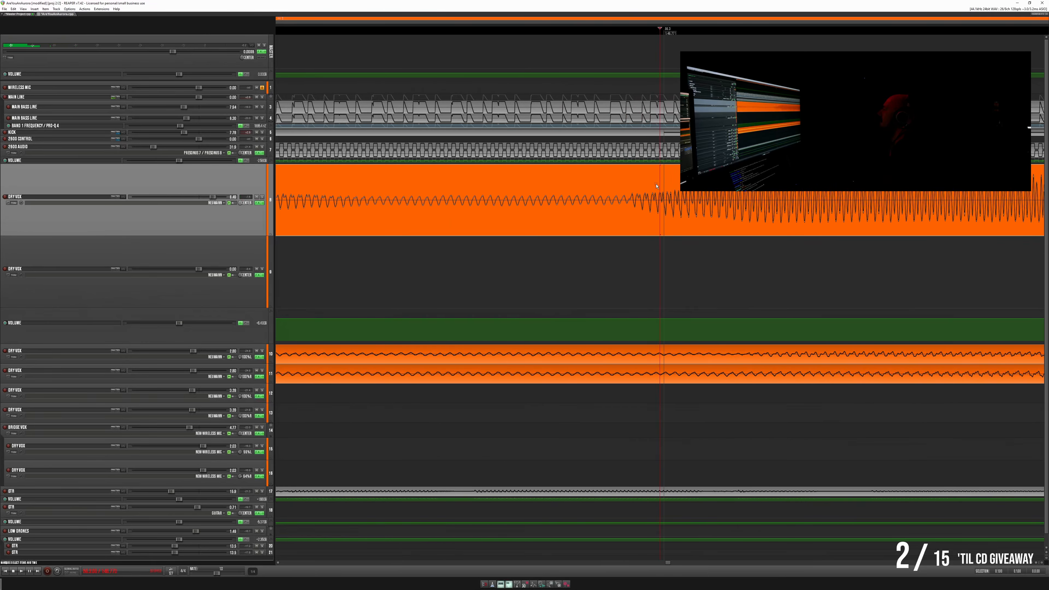
scroll(631, 190, "up", 3)
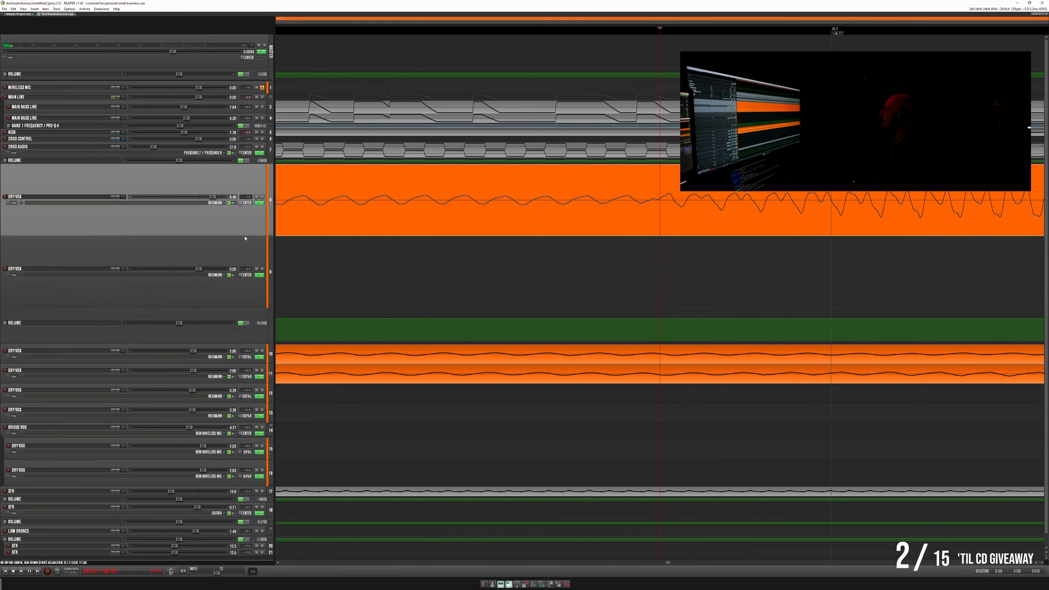
left_click_drag(245, 235, 238, 327)
left_click_drag(254, 396, 253, 399)
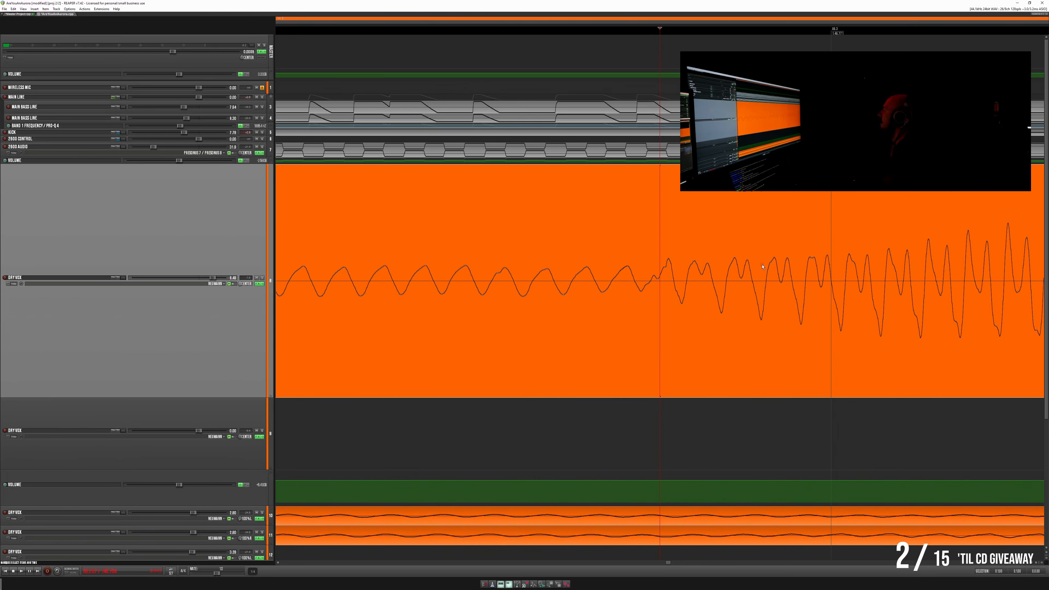
- Inspect the waveform around the note onset, solo the lead DRY VOX track, and repeatedly play the passage into the louder note
scroll(673, 275, "down", 2)
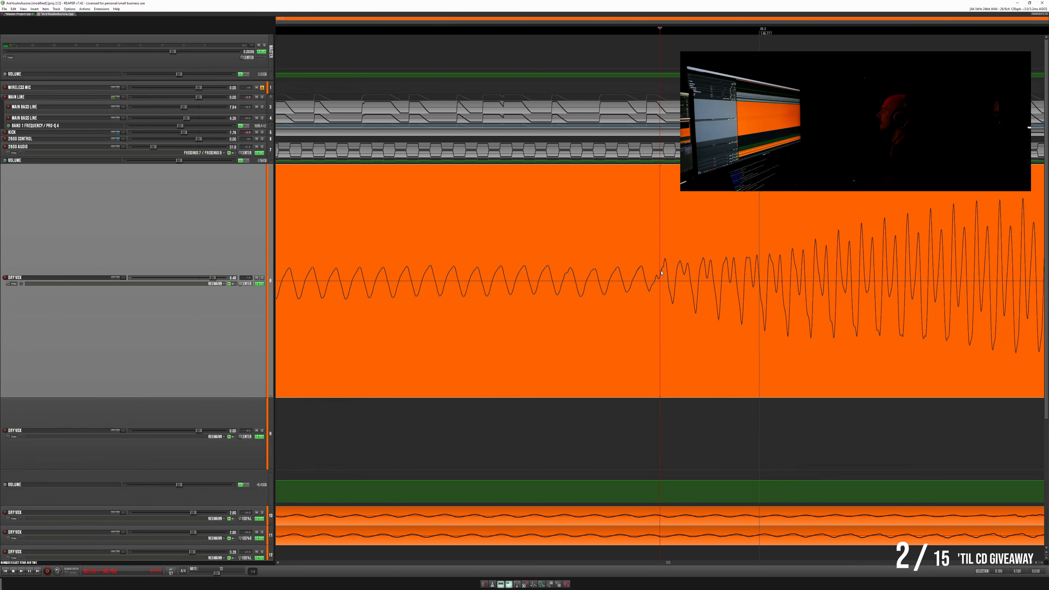
scroll(639, 269, "up", 3)
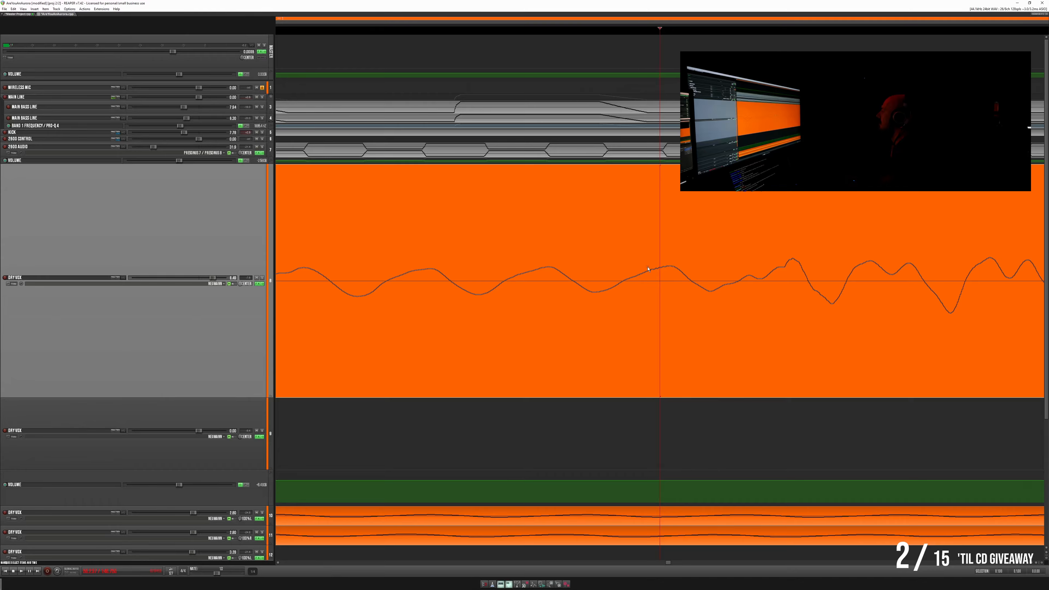
scroll(651, 271, "down", 5)
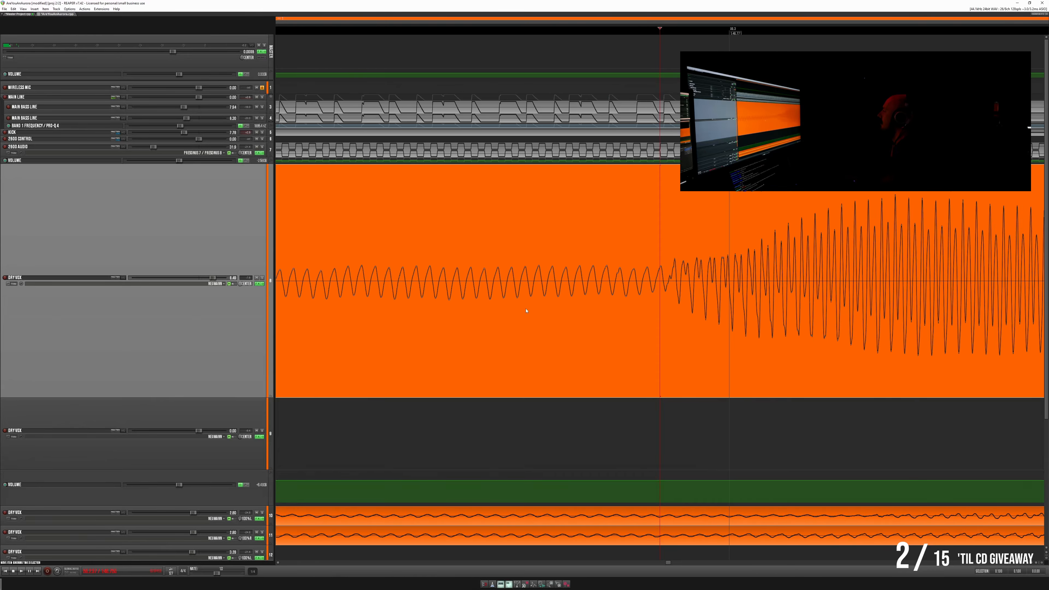
scroll(526, 310, "down", 4)
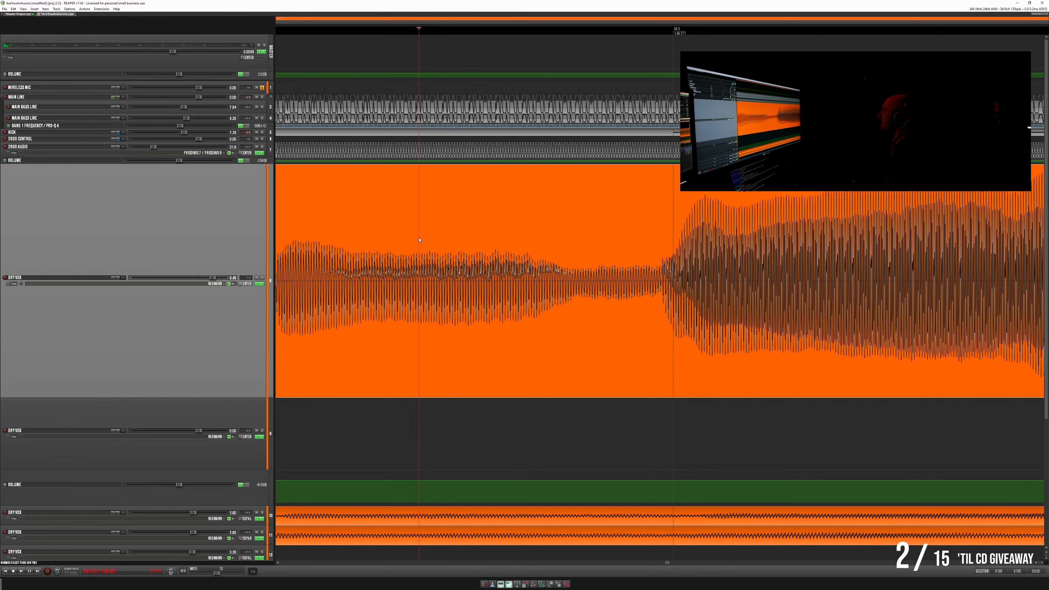
key("space")
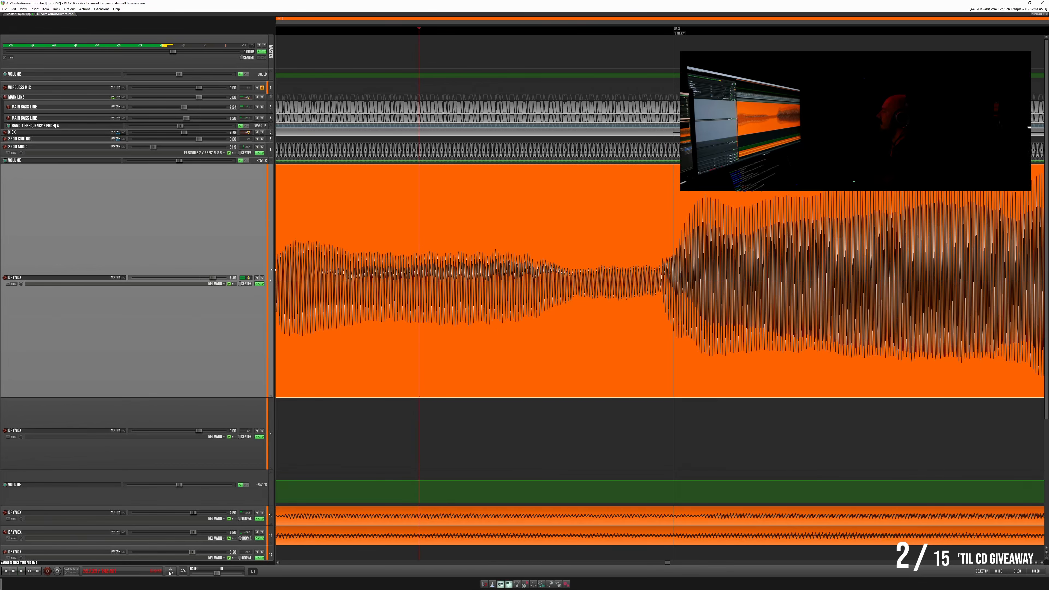
left_click(262, 278)
key("space")
key("space")
key("space")
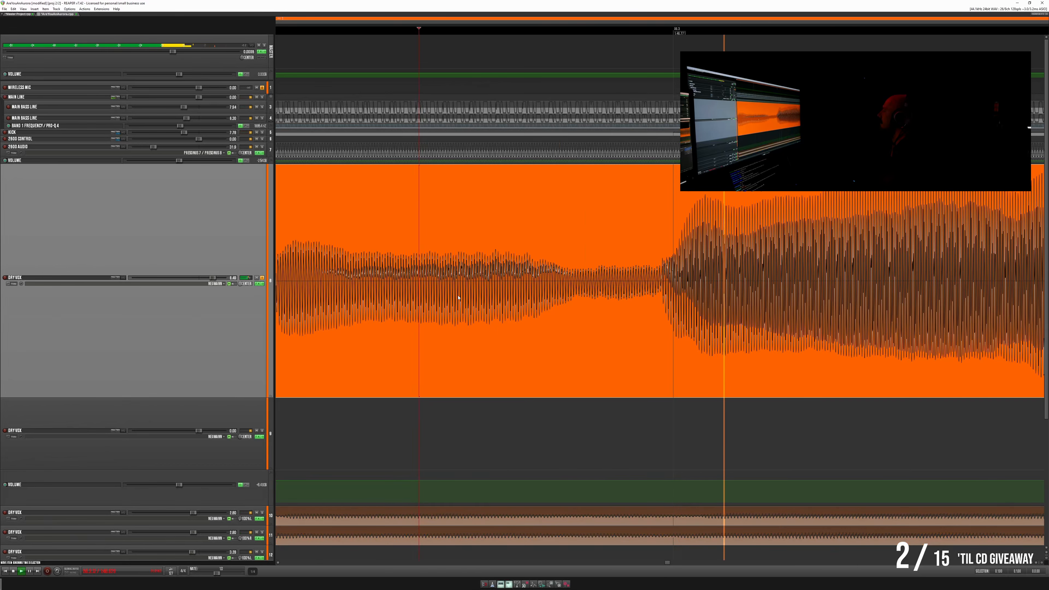
key("space")
key("space")
key("space")
key("space")
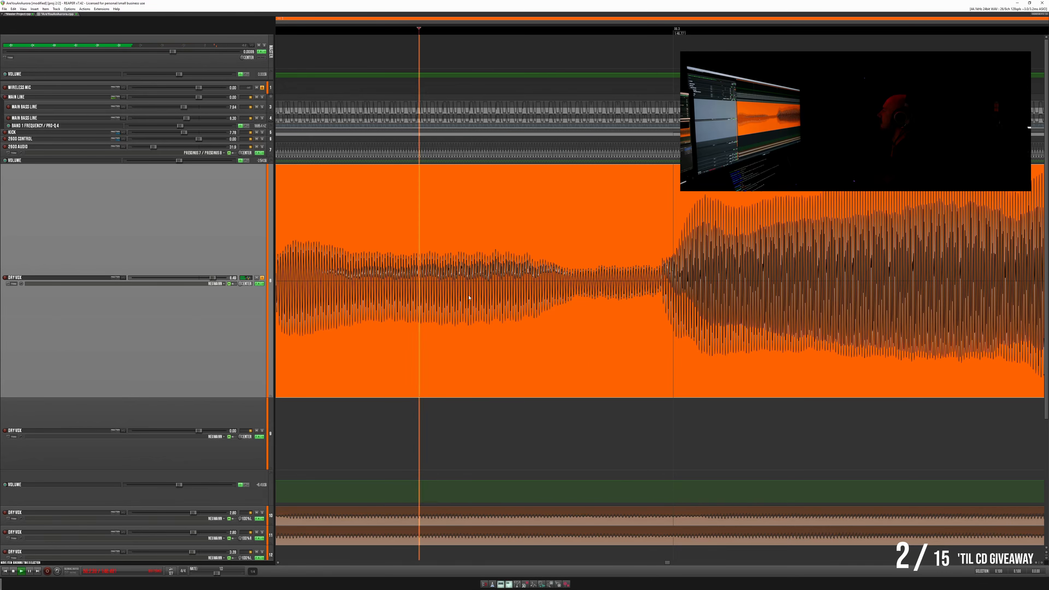
- Delete the short irregular section of the lead vocal waveform just before the louder note builds up
left_click(658, 254)
scroll(657, 254, "up", 5)
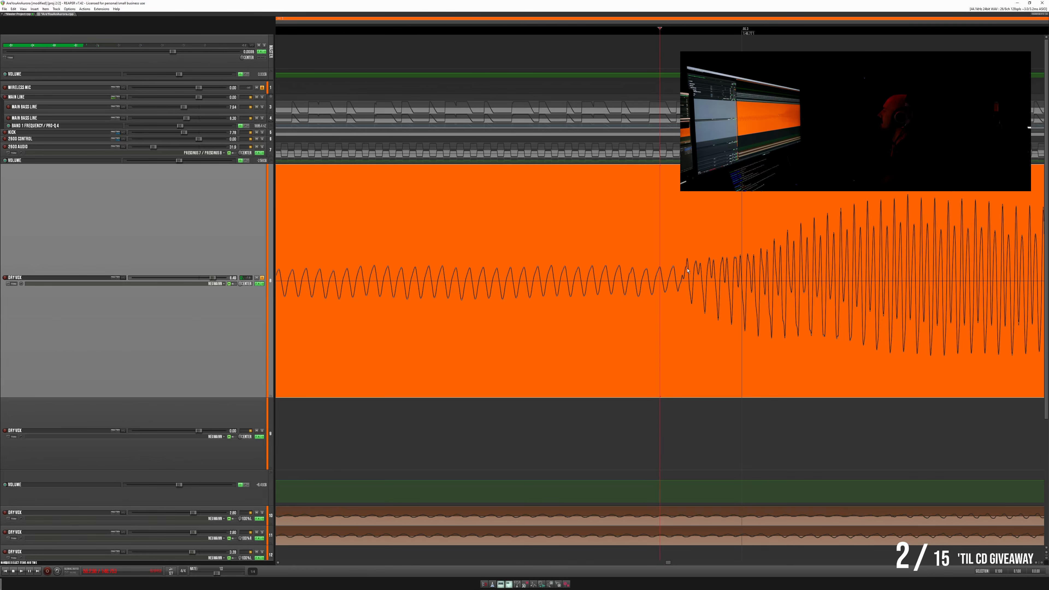
left_click_drag(675, 260, 743, 261)
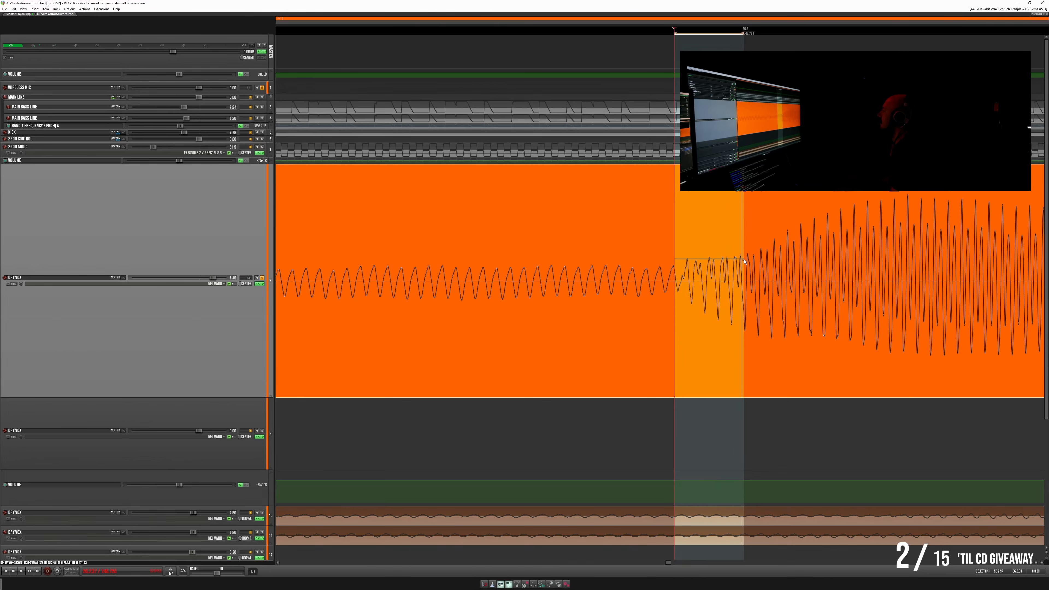
key("Delete")
- Copy a short stretch of the steady waveform before the gap and paste it into the gap
left_click(566, 251)
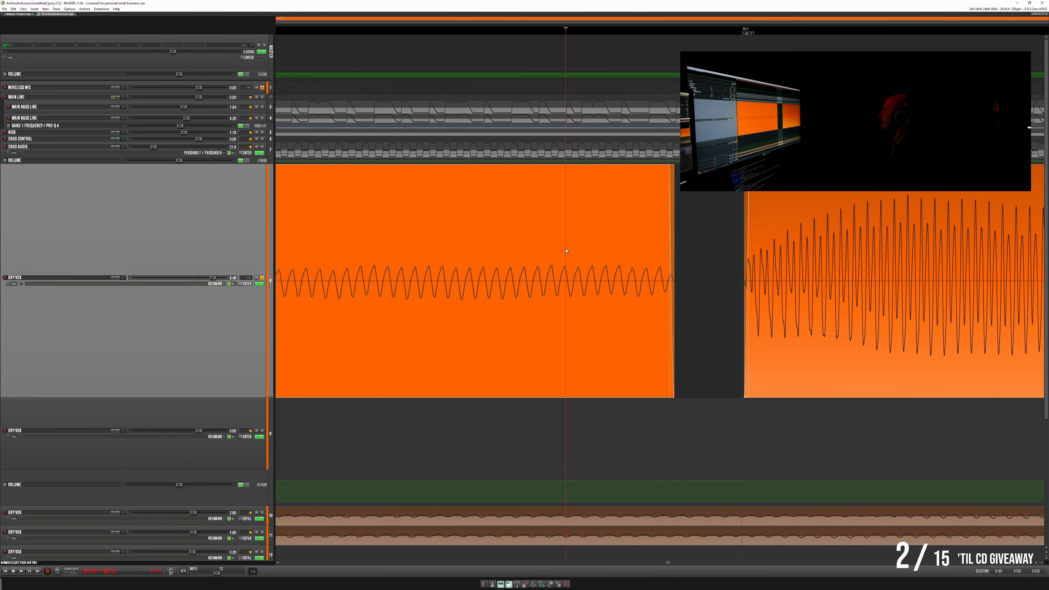
left_click_drag(572, 253, 660, 254)
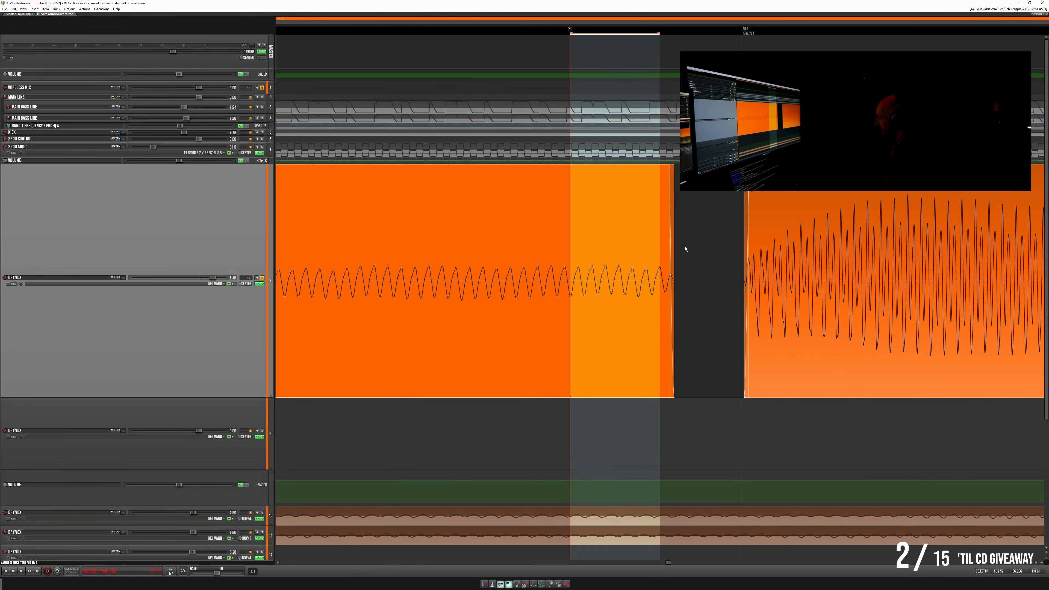
left_click(652, 248)
key("ctrl+v")
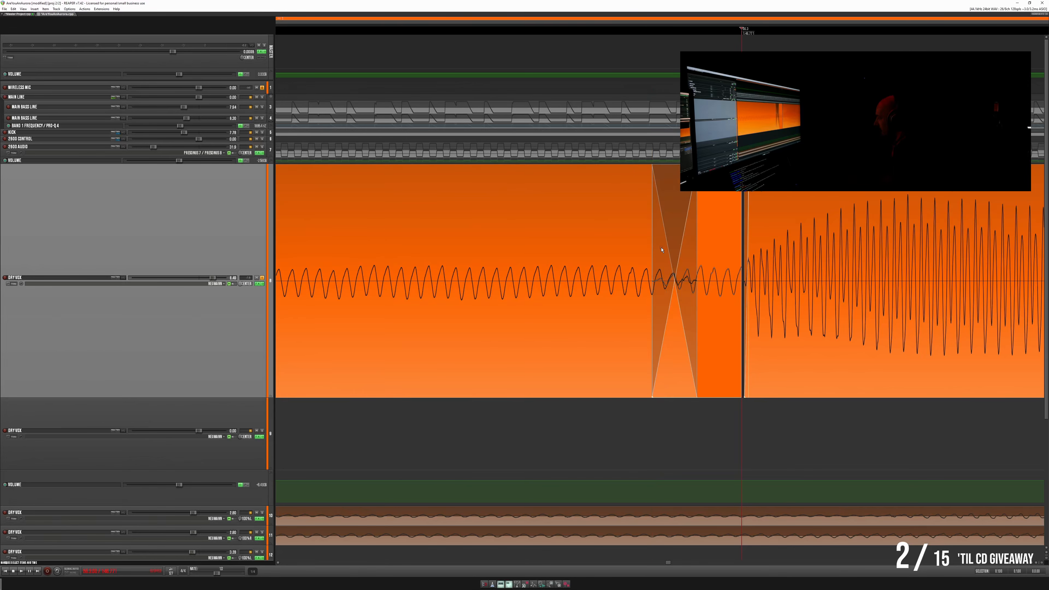
- Shorten the crossfade into the pasted piece, overlap the following item's start with its end, and replay the repaired onset
left_click_drag(696, 255, 652, 254)
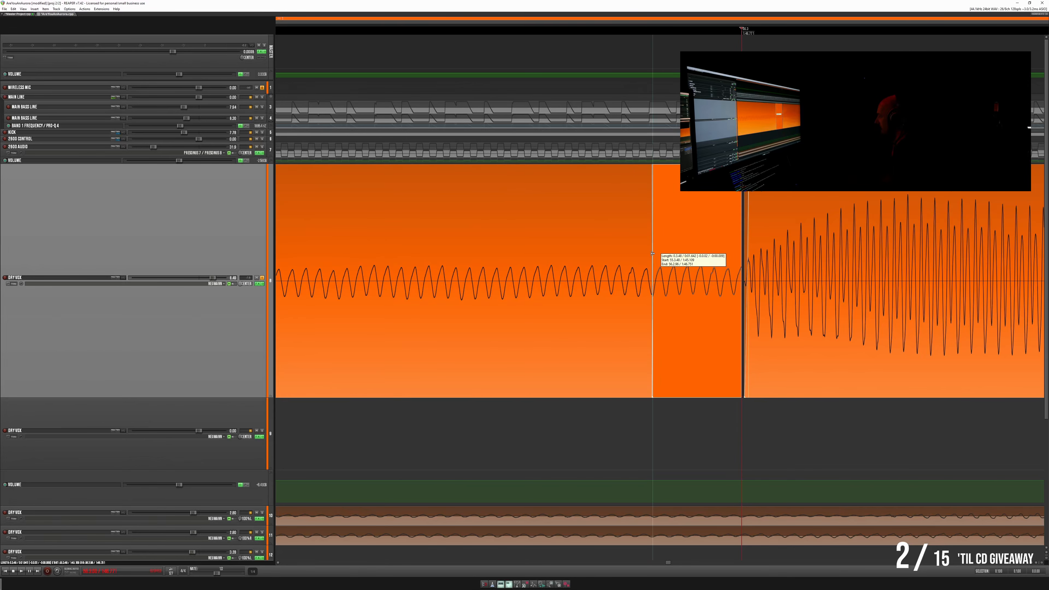
left_click_drag(744, 266, 728, 267)
left_click_drag(651, 265, 667, 265)
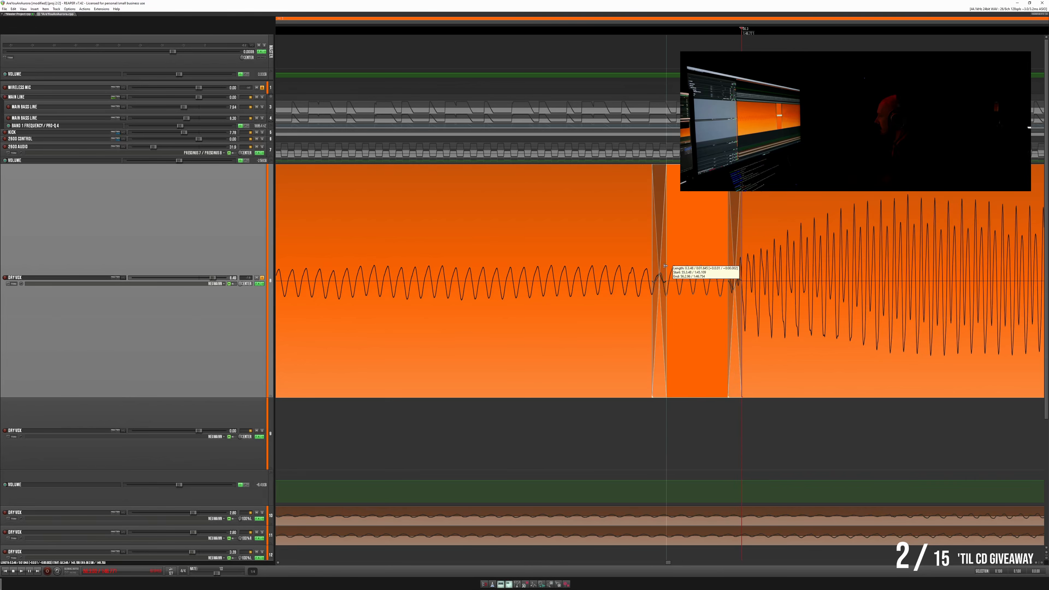
scroll(633, 265, "down", 5)
left_click(416, 240)
key("space")
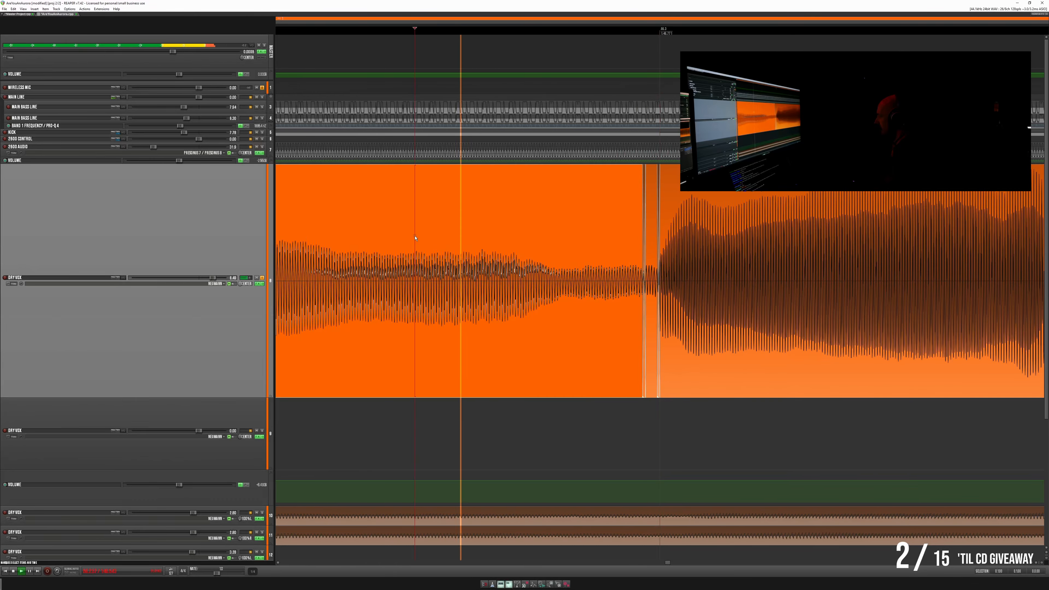
key("space")
key("space")
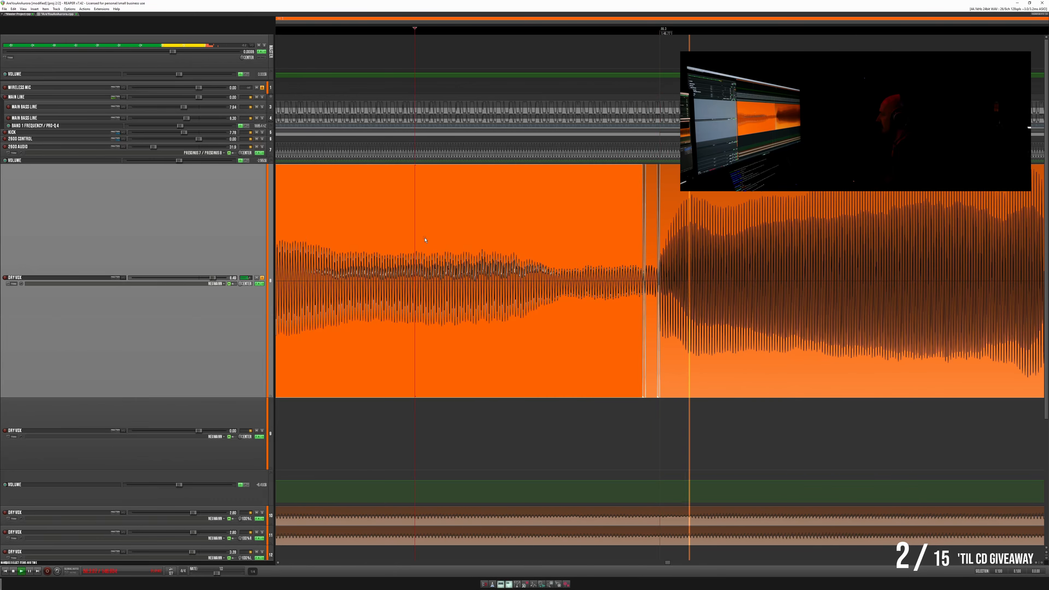
scroll(607, 243, "up", 4)
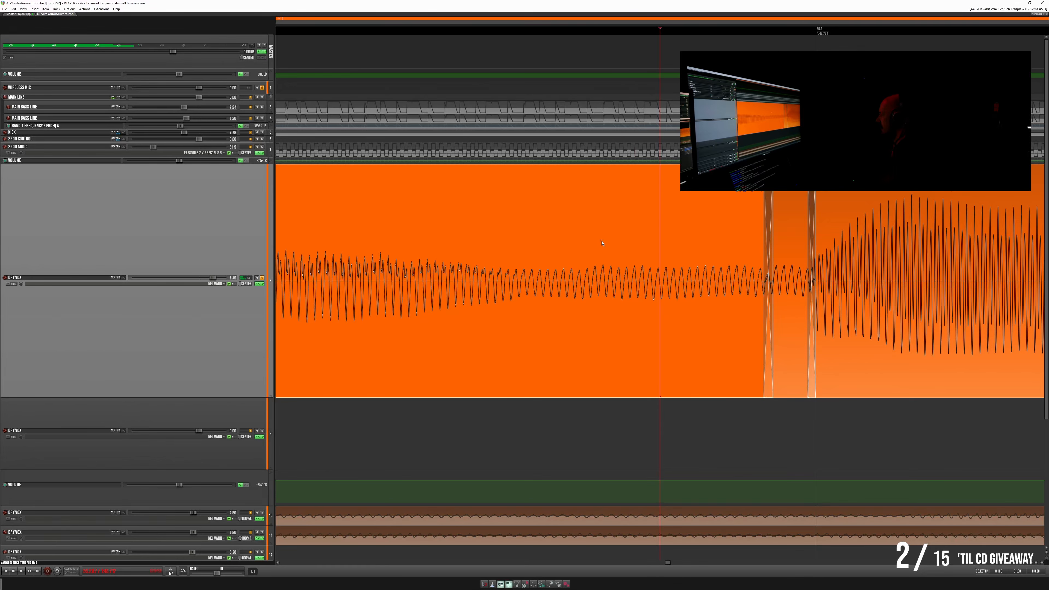
- Play the lead vocal from well before the patched piece into the louder note to check the repaired onset
scroll(597, 243, "down", 2)
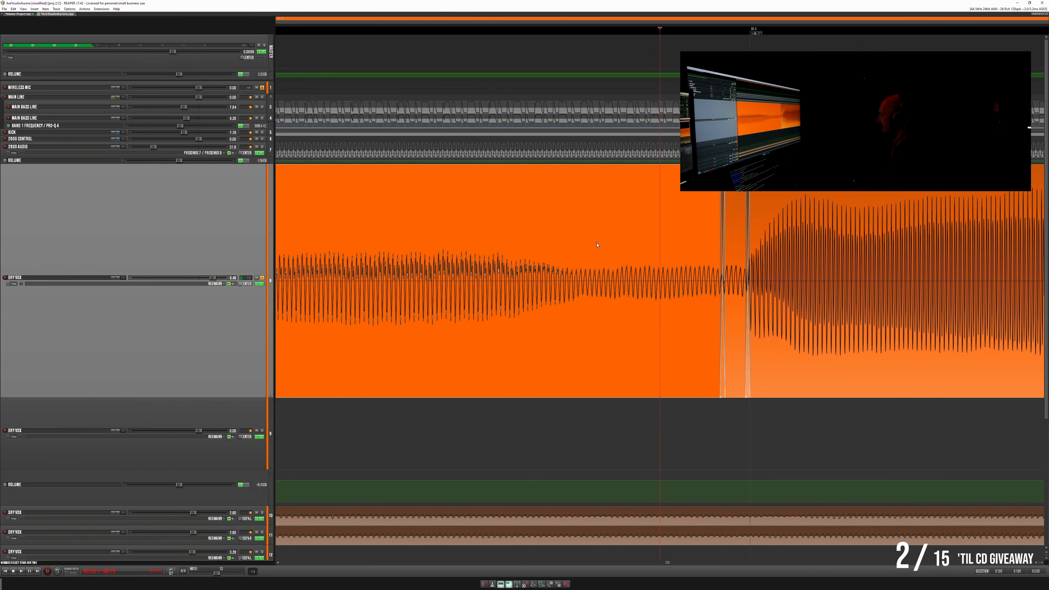
left_click(336, 238)
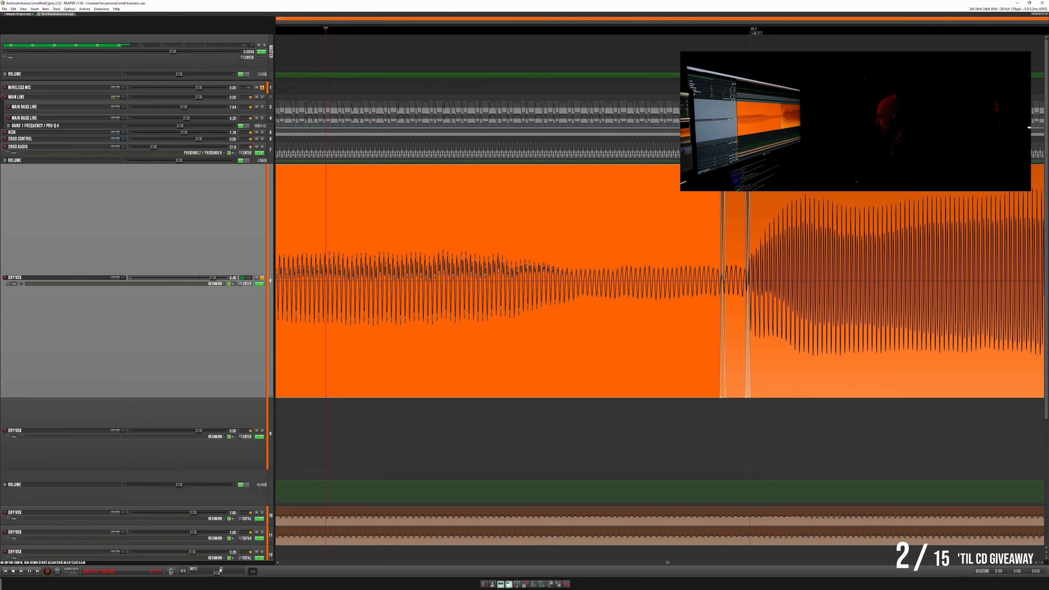
key("space")
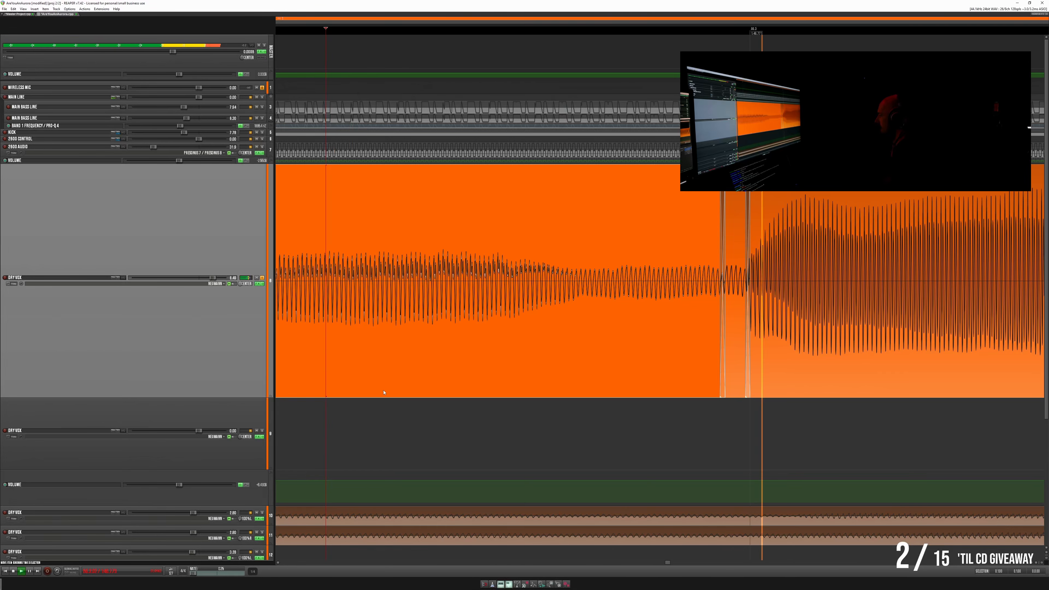
key("space")
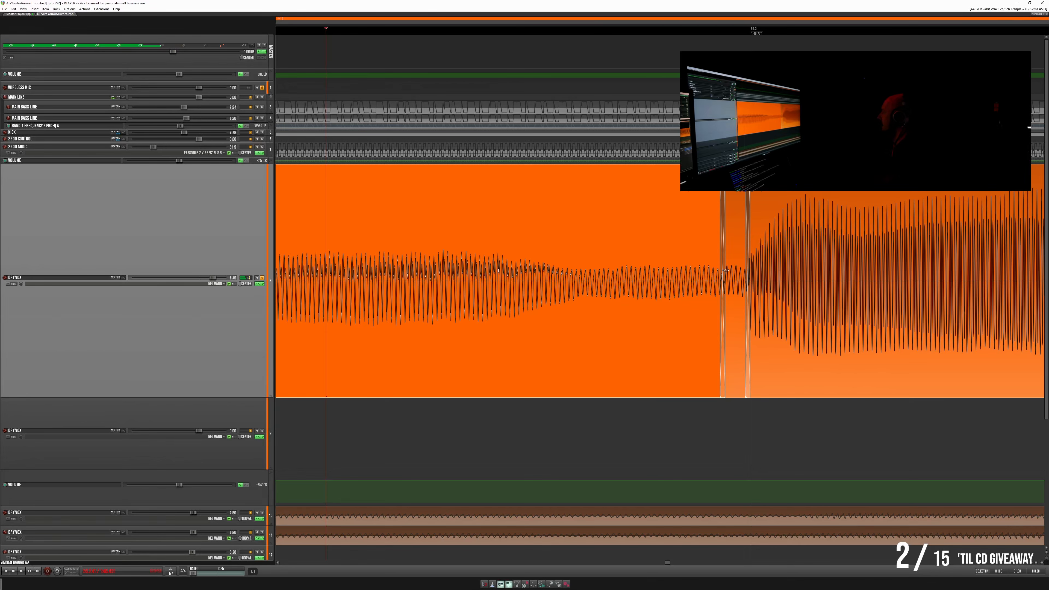
- Undo the overlap, crossfade, pasted piece and deletion just before the louder note on the lead vocal
key("ctrl+z")
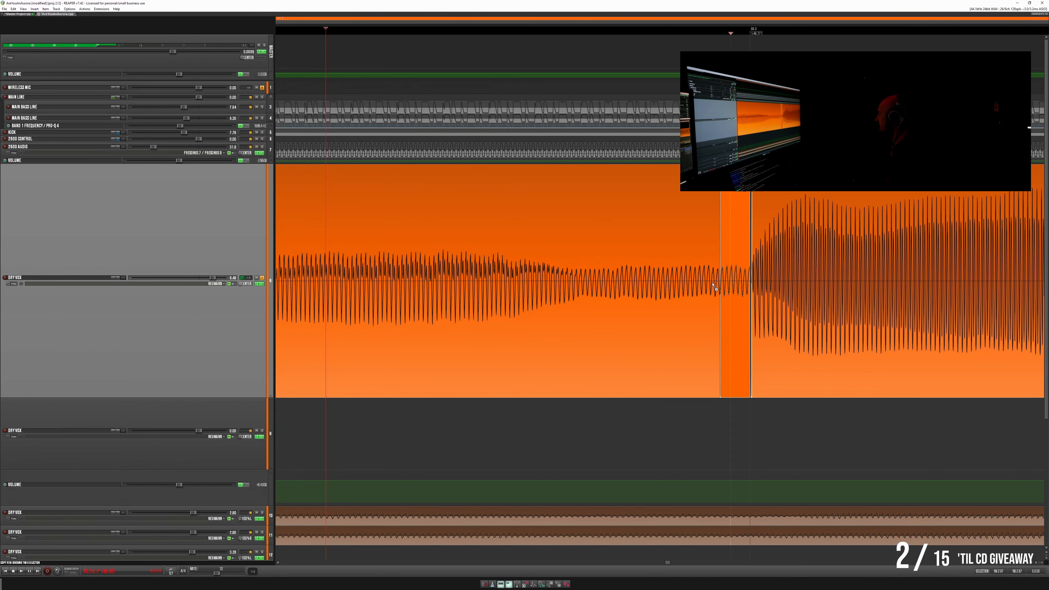
key("ctrl+z")
key("ctrl+z")
key("ctrl+z")
key("ctrl+z")
key("ctrl+z")
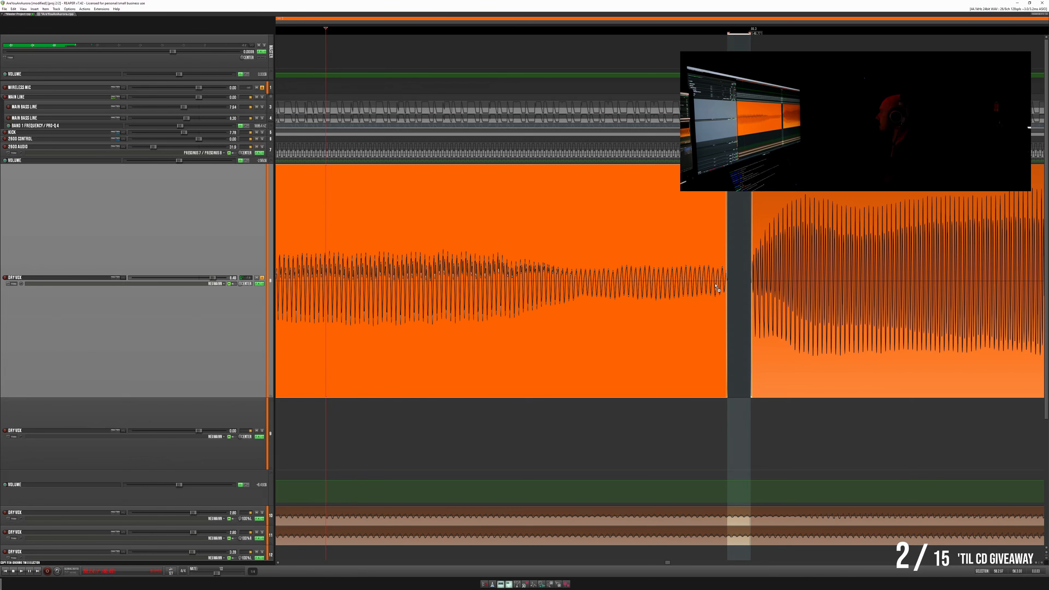
key("ctrl+z")
key("ctrl+z")
key("ctrl+z")
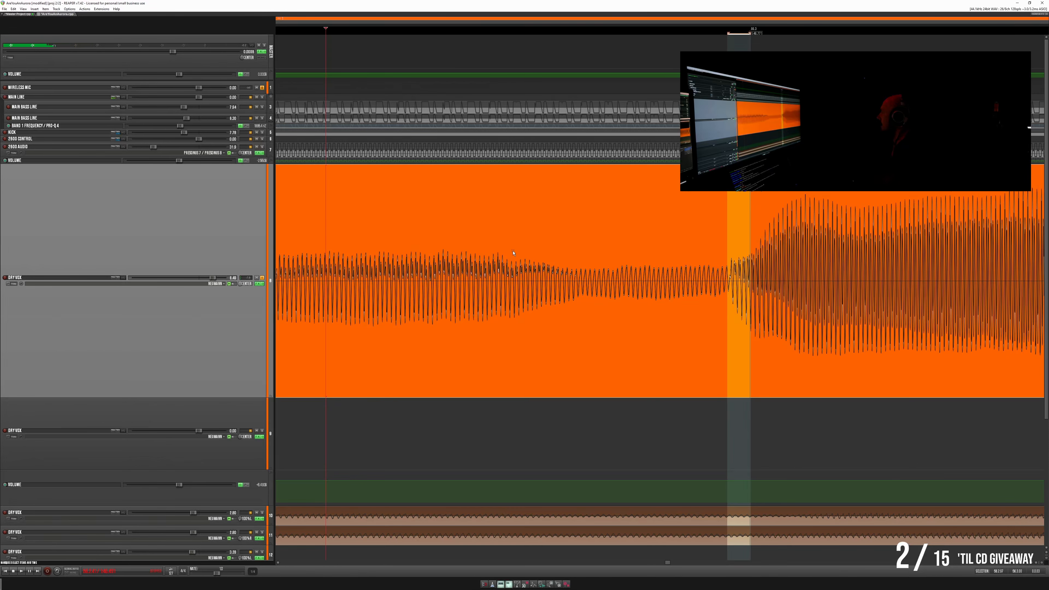
- Play the original vocal from the fading part into the louder note and examine the quiet stretch's wave cycles up close
left_click(529, 250)
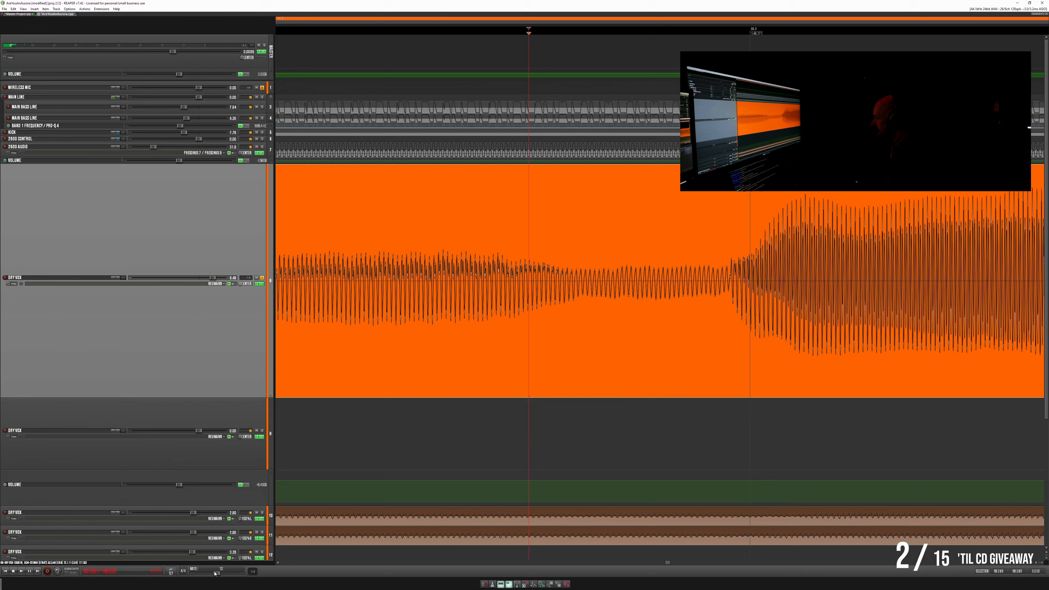
key("space")
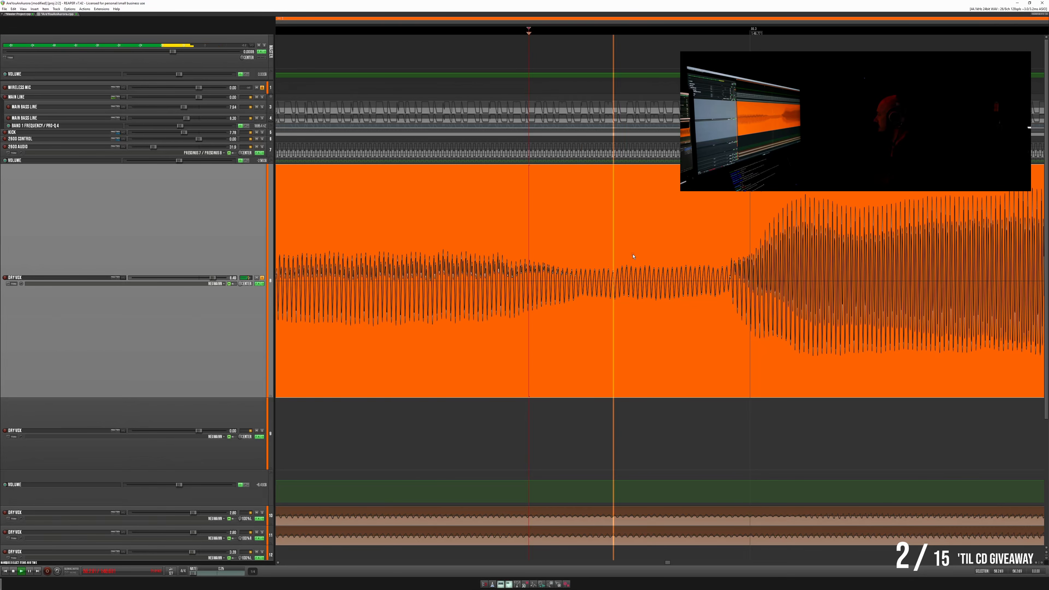
scroll(642, 252, "up", 5)
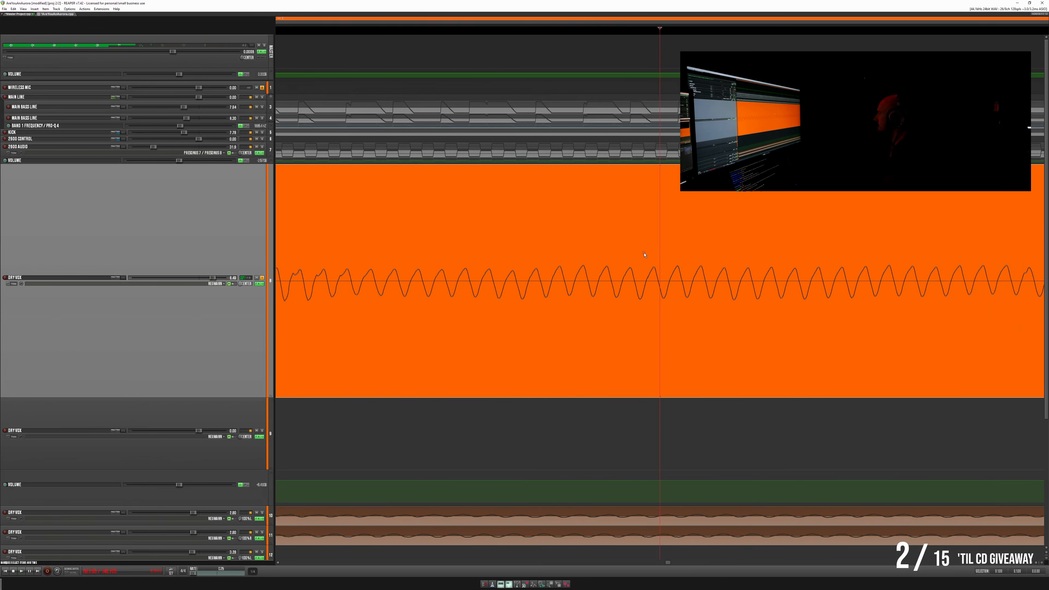
scroll(644, 255, "up", 2)
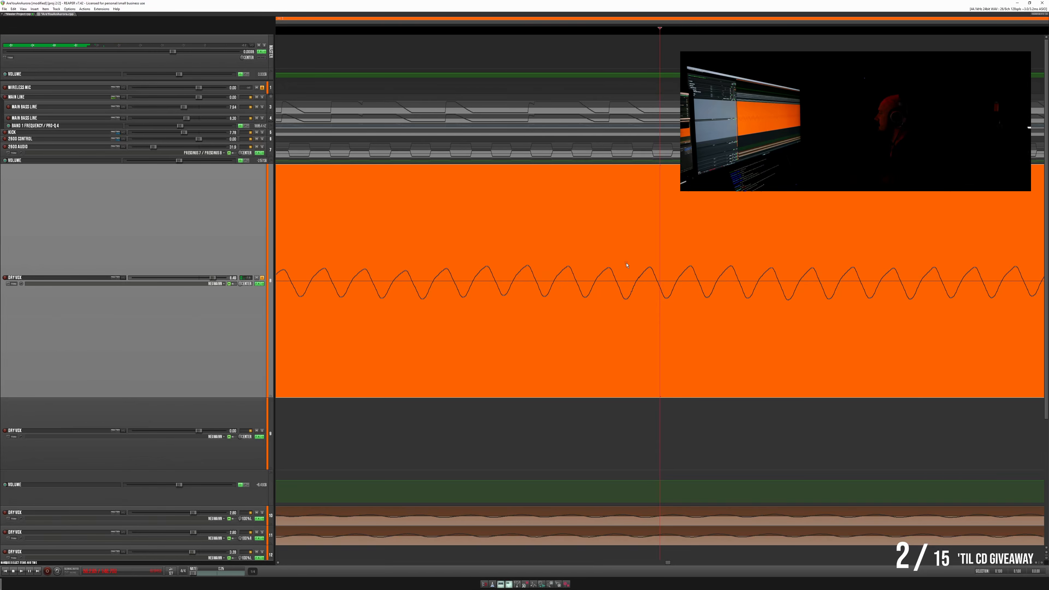
scroll(330, 247, "down", 2)
left_click(330, 247)
key("space")
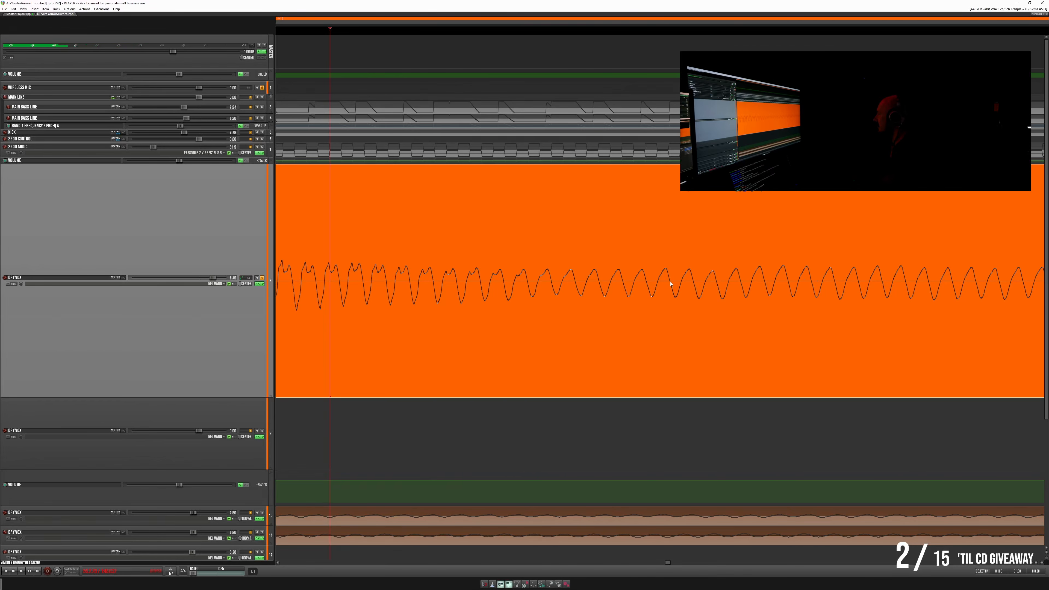
scroll(435, 297, "down", 2)
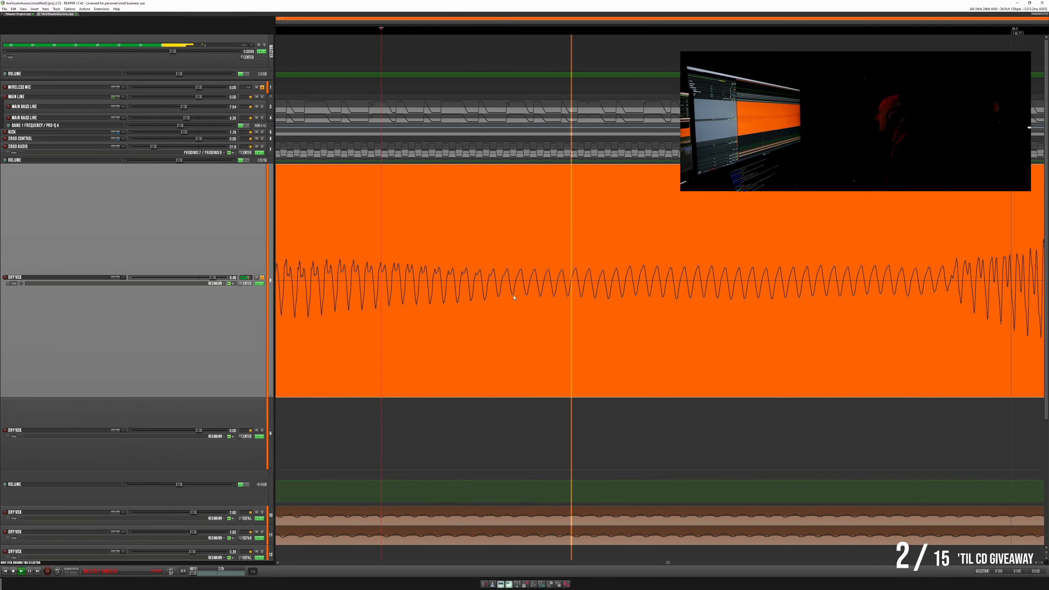
scroll(515, 297, "down", 3)
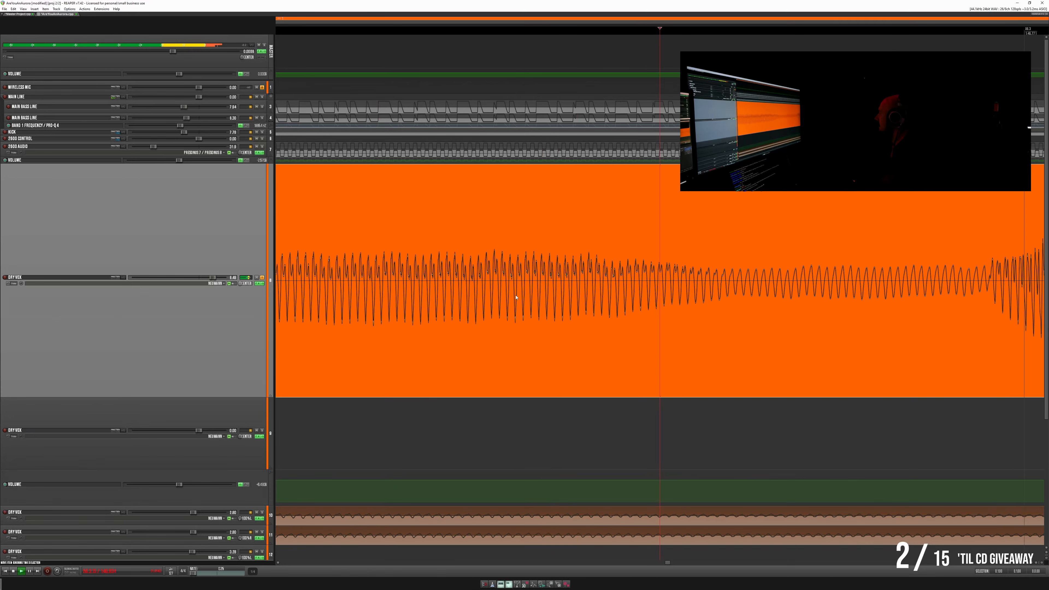
left_click(421, 249)
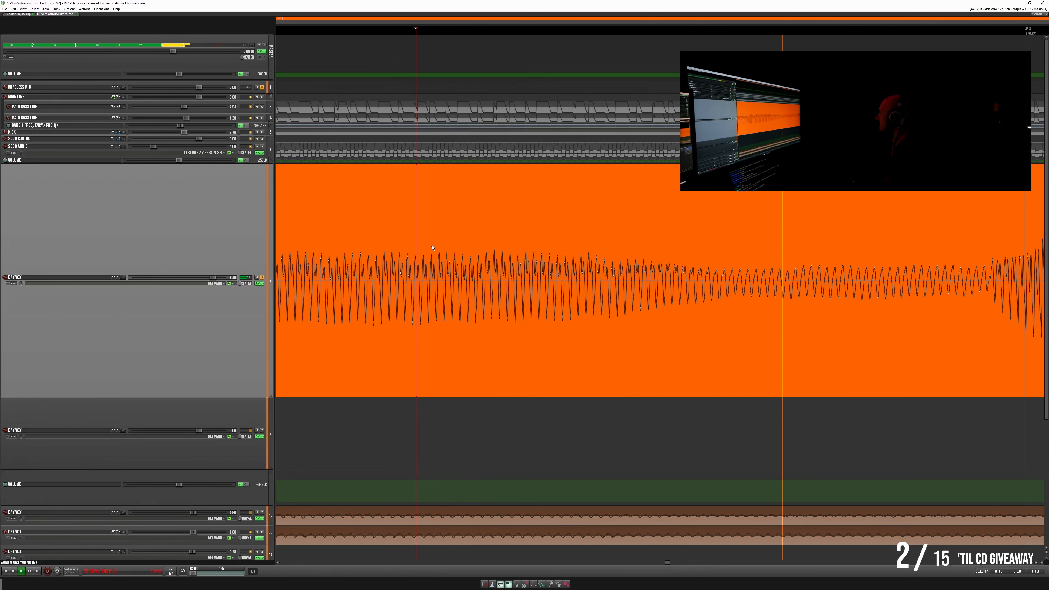
key("space")
scroll(811, 239, "up", 4)
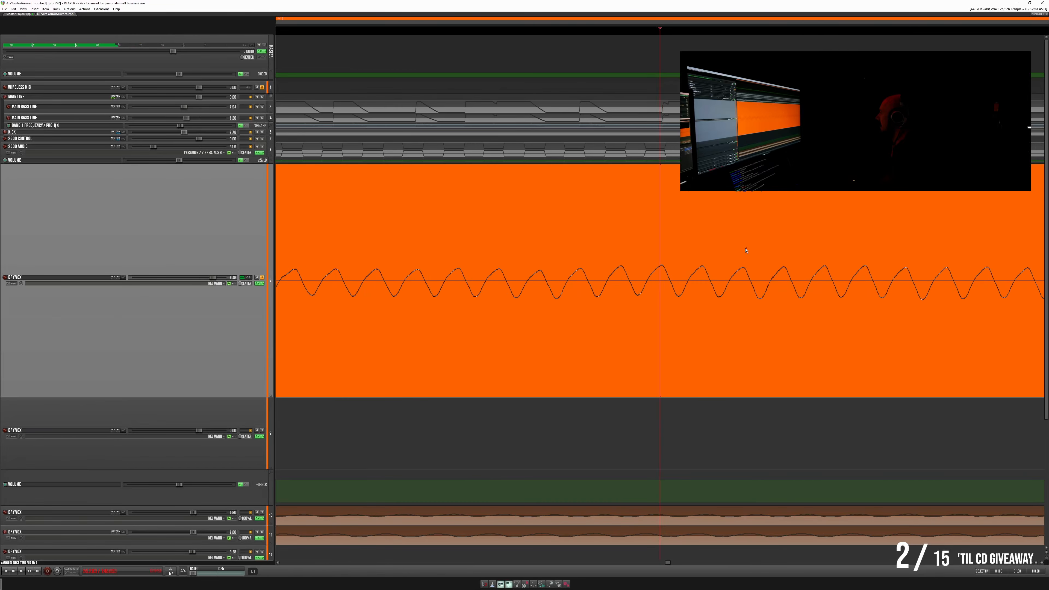
- Replay the quiet vocal stretch in short bursts and examine where its waveform changes shape
scroll(664, 260, "down", 2)
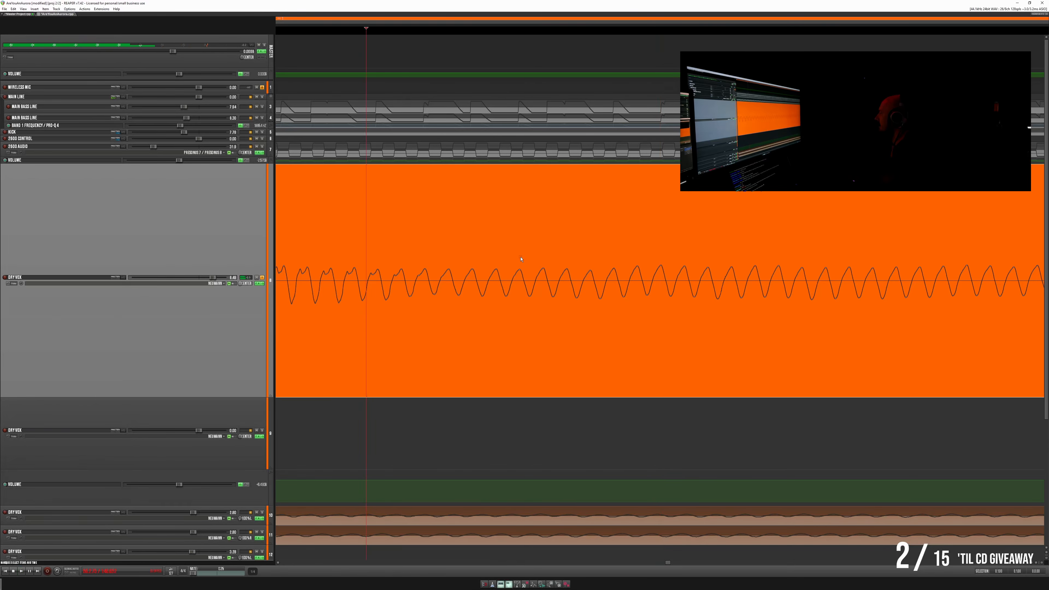
key("space")
key("space")
key("space")
key("space")
scroll(638, 261, "down", 2)
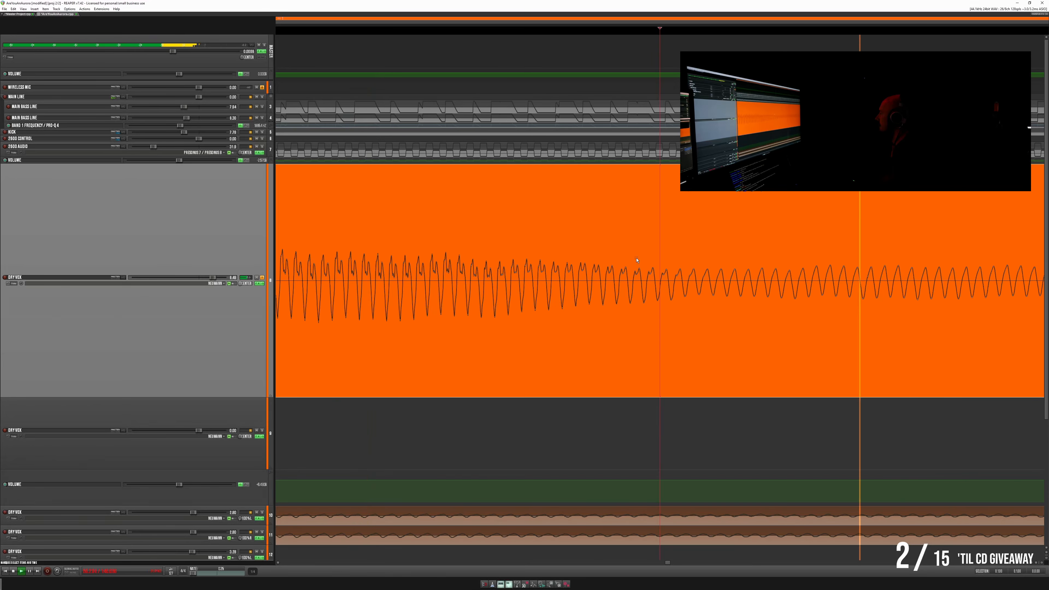
scroll(637, 260, "down", 2)
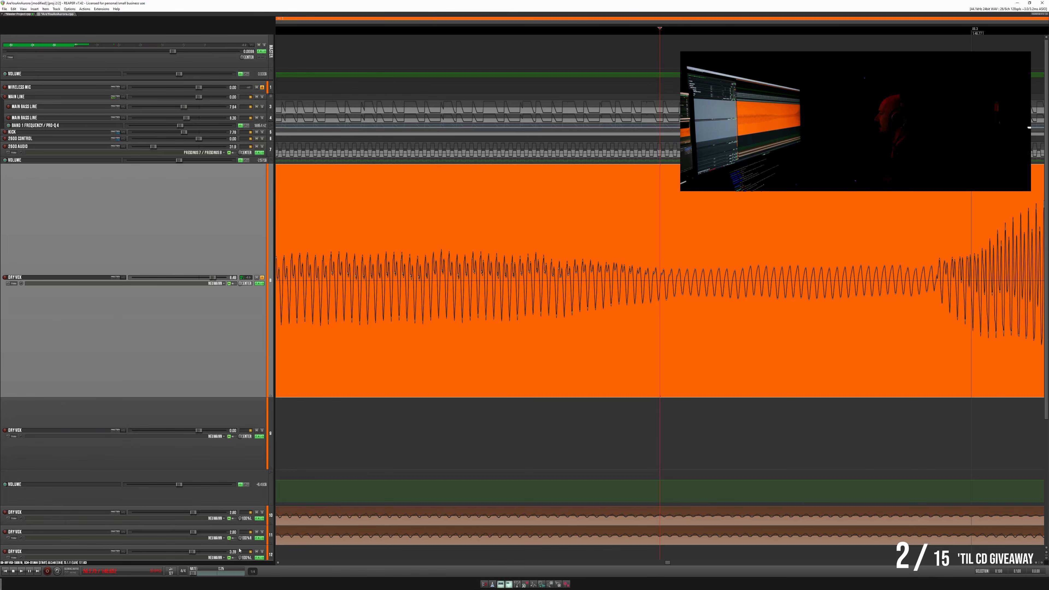
scroll(755, 257, "up", 1)
scroll(714, 299, "up", 2)
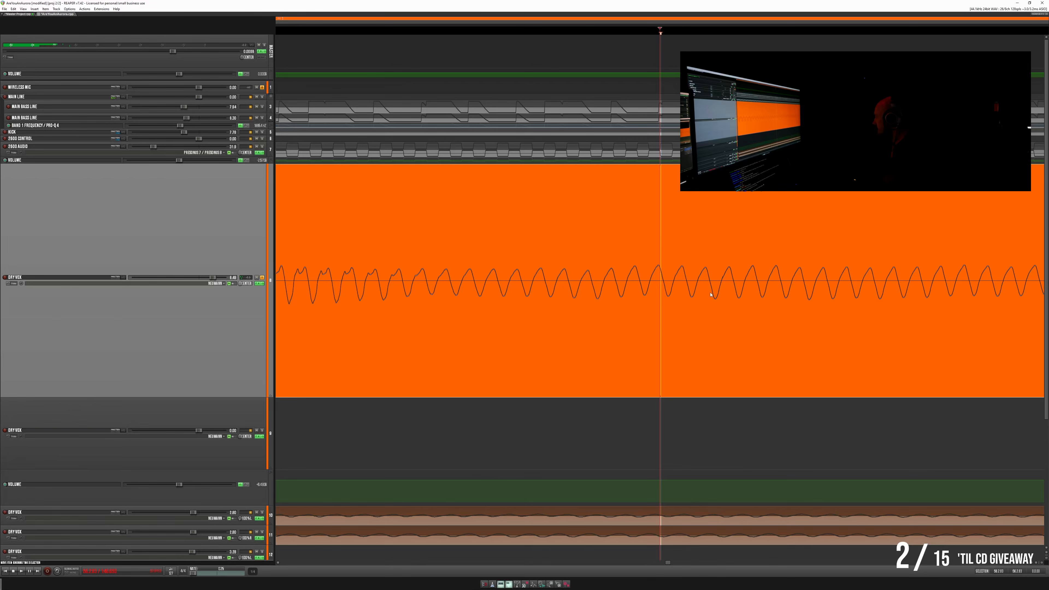
key("space")
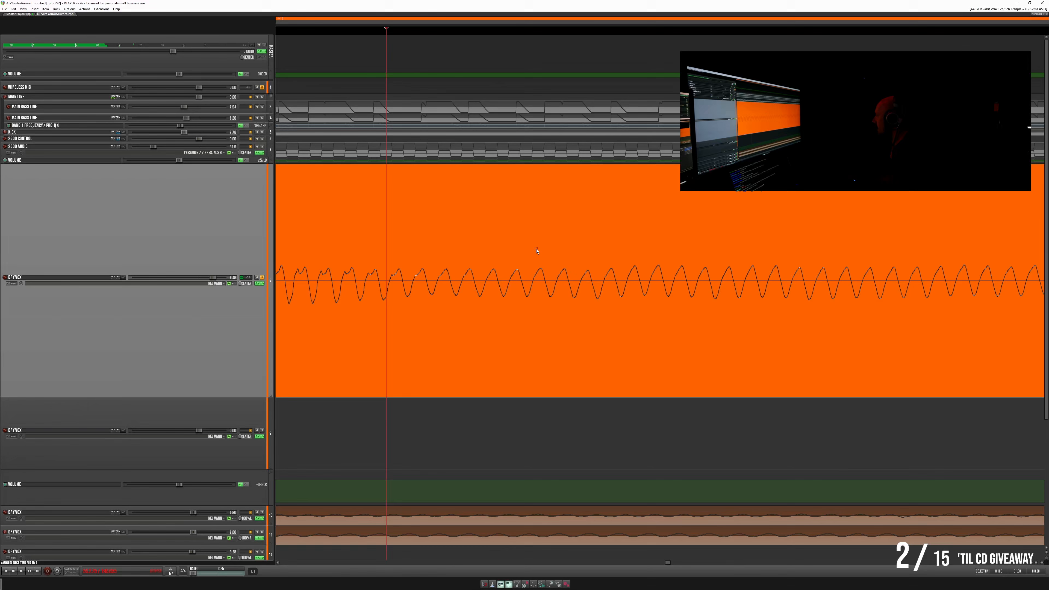
scroll(613, 254, "up", 2)
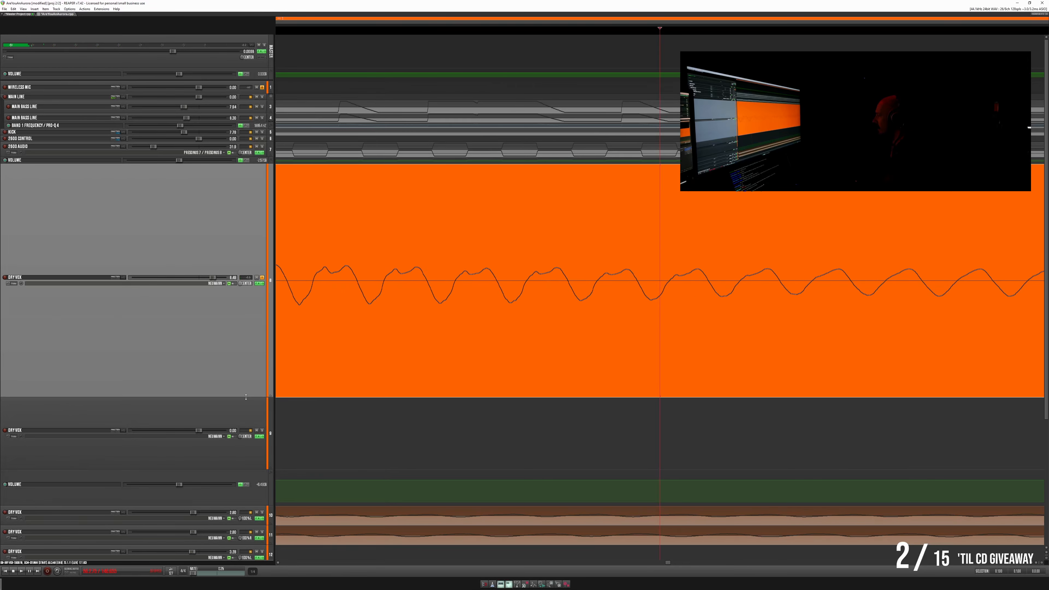
- Increase the lead vocal track's height and move the edit cursor back to the crossfade at the vocal item's start
left_click_drag(246, 396, 248, 482)
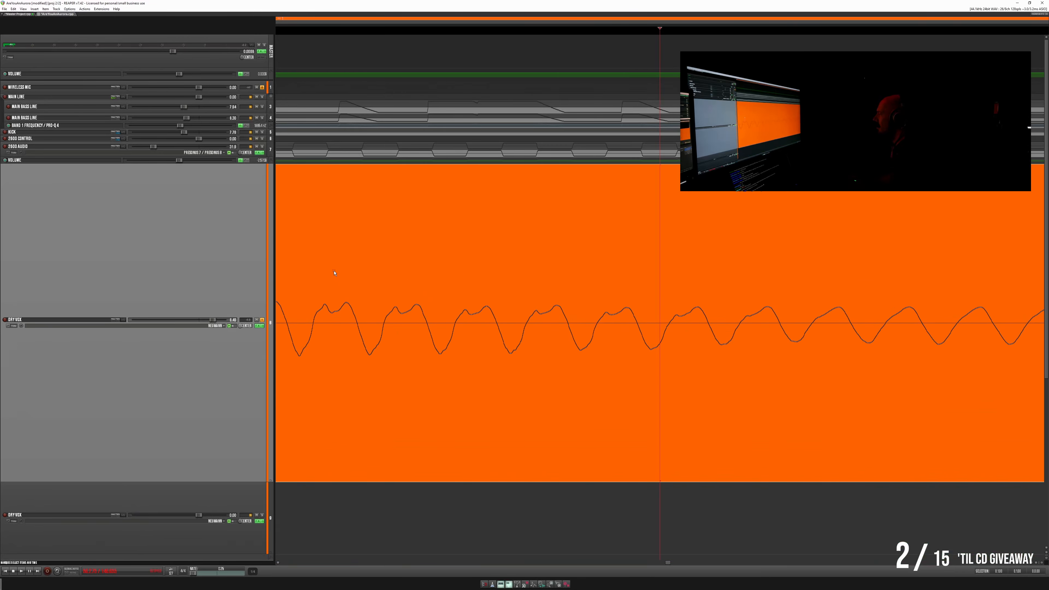
left_click_drag(335, 272, 369, 266)
left_click(404, 280)
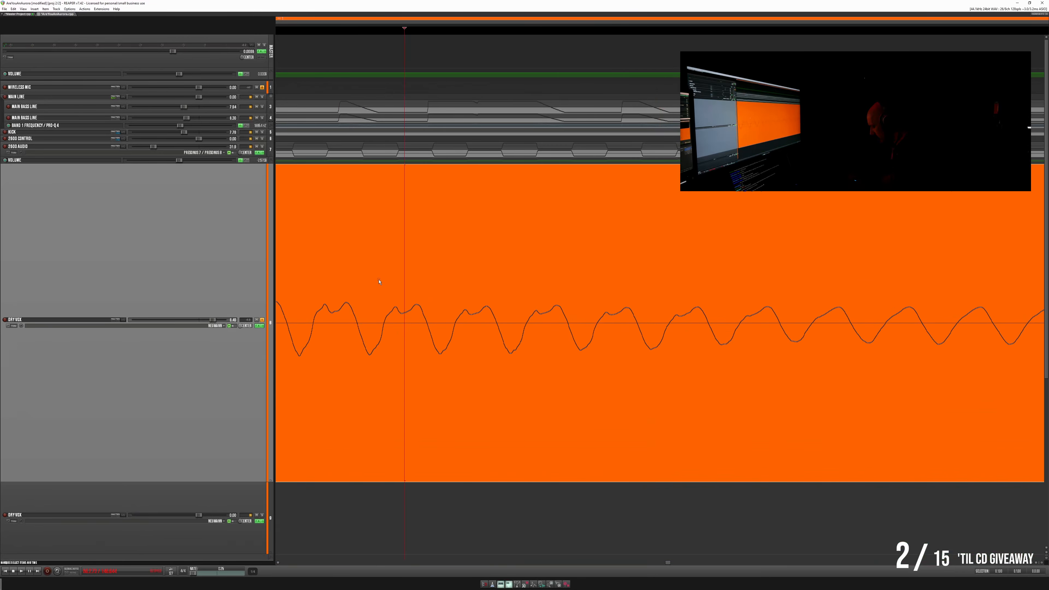
key("ctrl+Left")
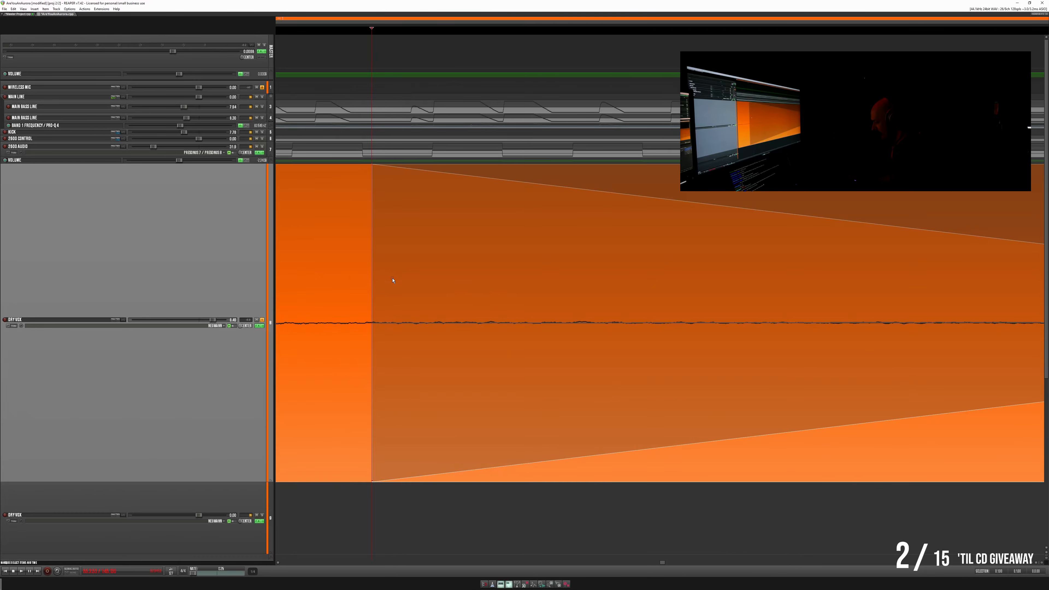
scroll(393, 280, "down", 5)
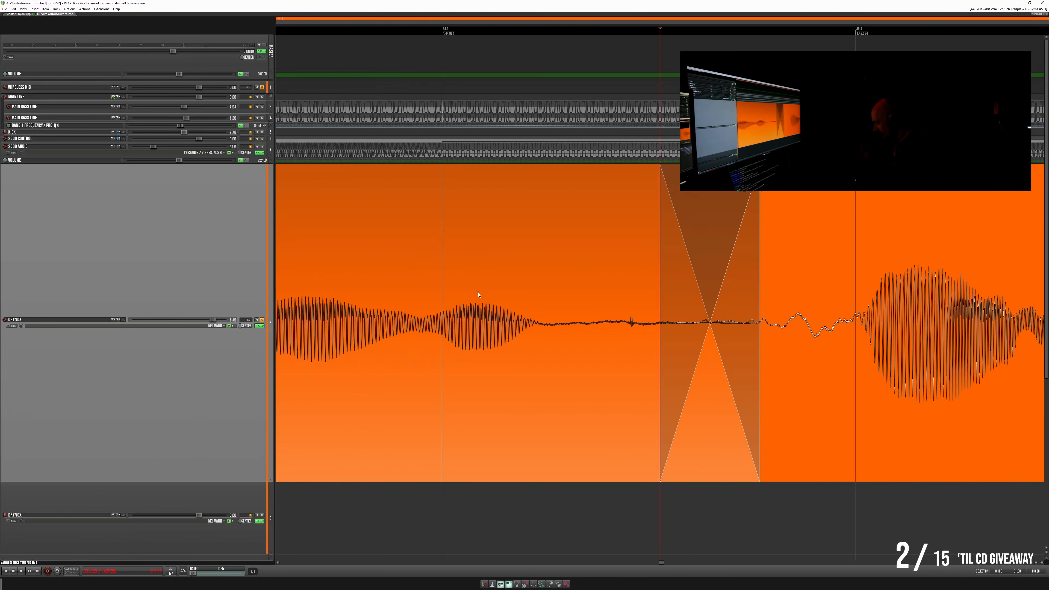
- Compare the vocal item after the crossfade with and without its nudge through undo and redo, leaving the nudge undone
key("ctrl+Left")
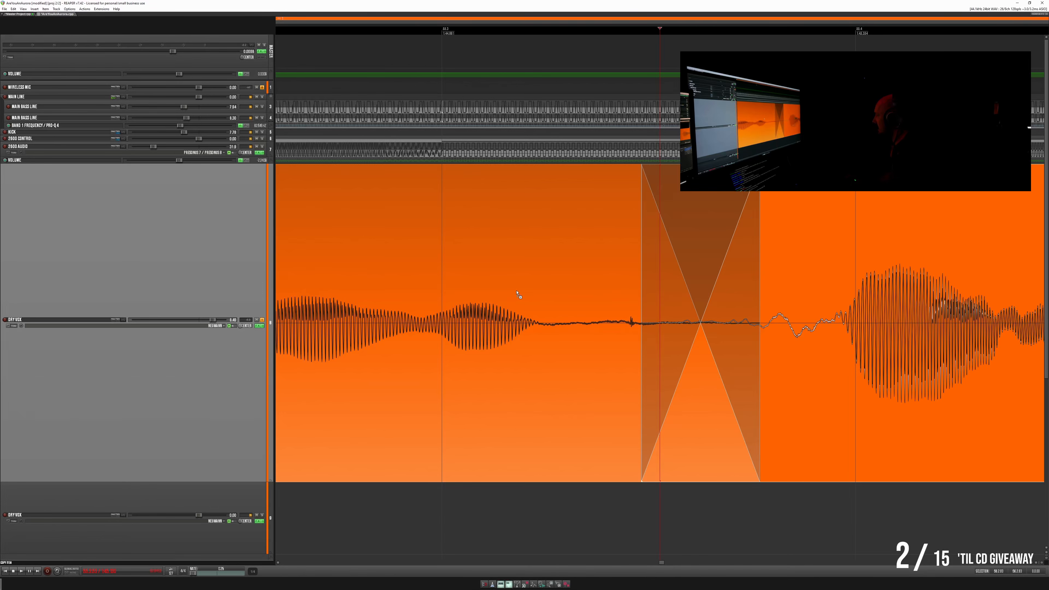
left_click(14, 9)
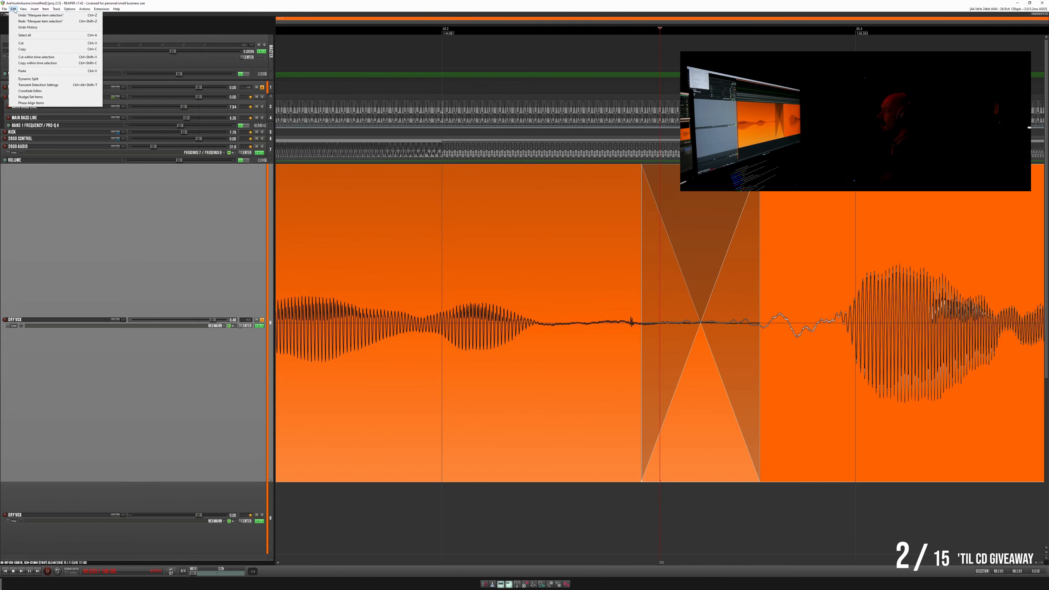
left_click(19, 21)
left_click(13, 9)
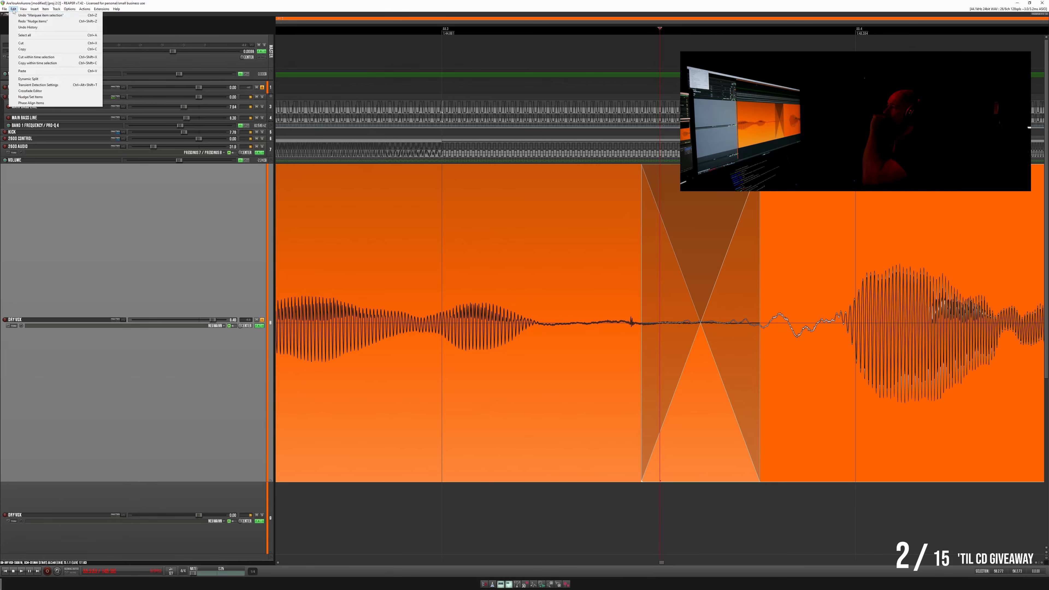
left_click(22, 21)
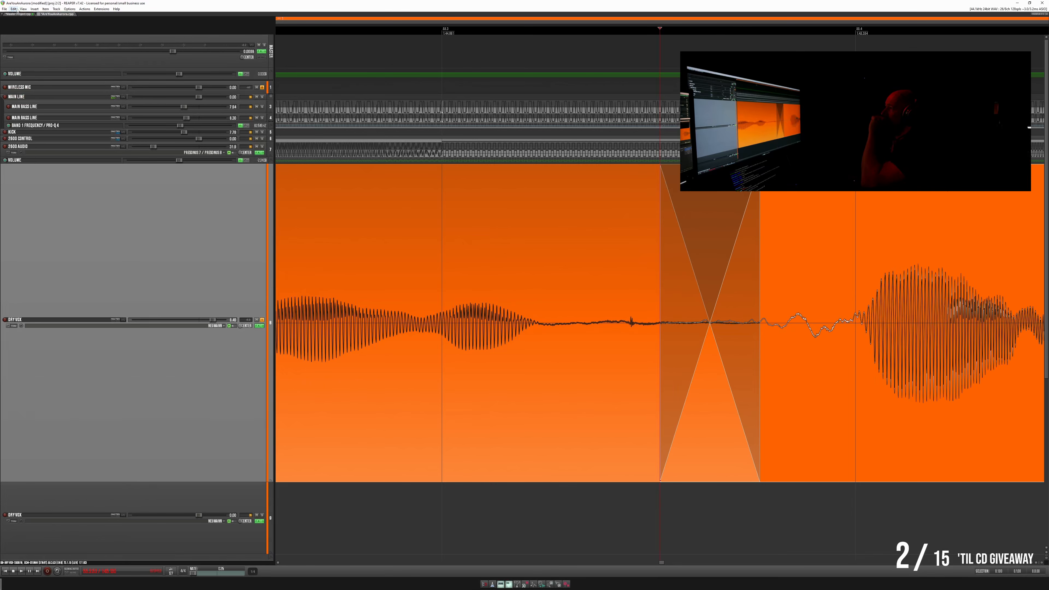
left_click(14, 9)
left_click(18, 15)
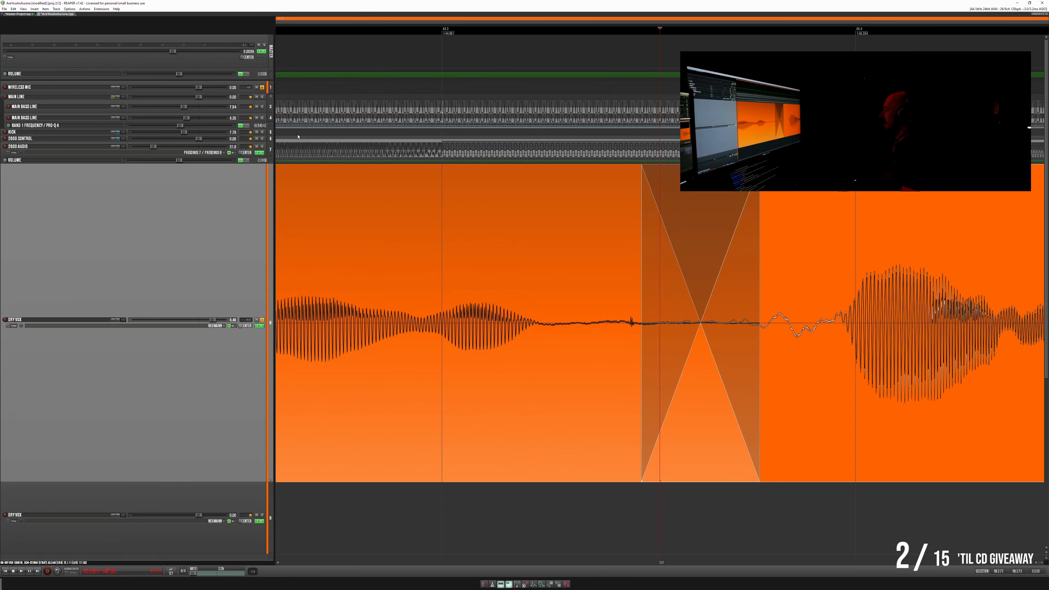
- Play the lead vocal across the crossfade and through the following phrases to check the item's timing
left_click(360, 202)
key("space")
scroll(384, 190, "down", 4)
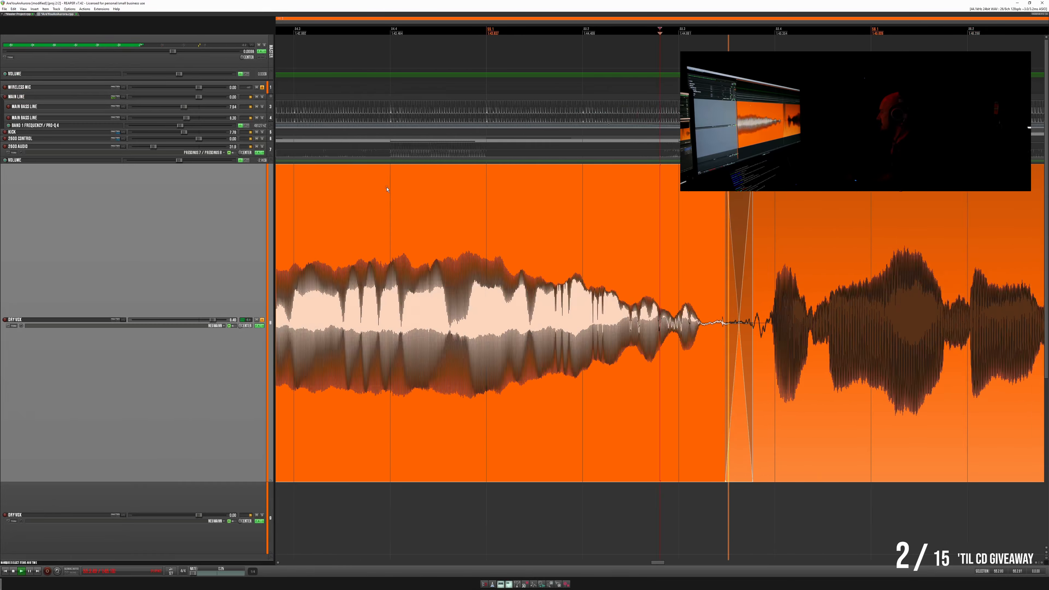
scroll(387, 189, "down", 6)
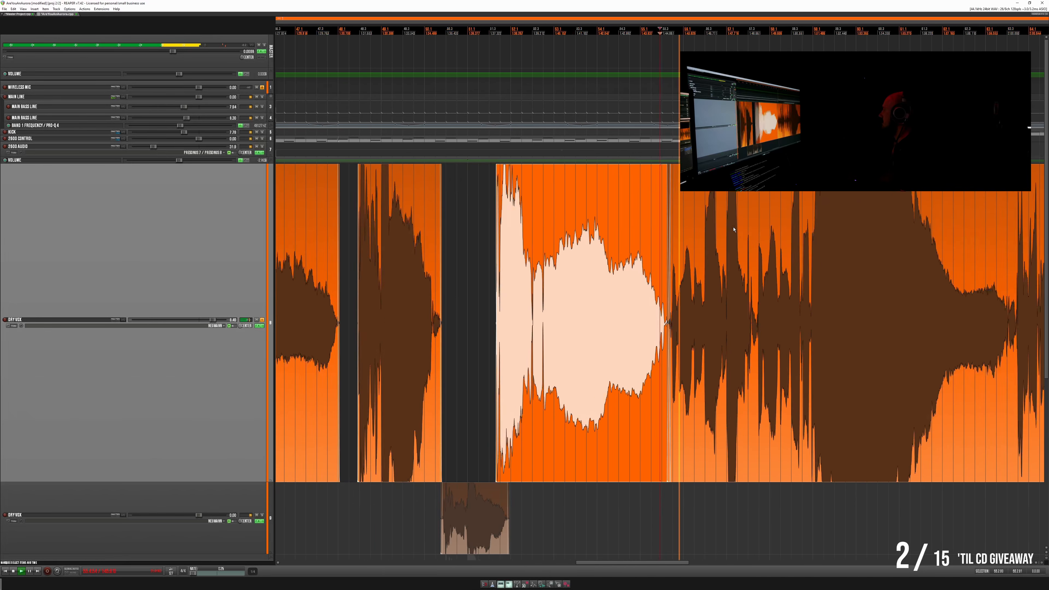
scroll(733, 230, "down", 1)
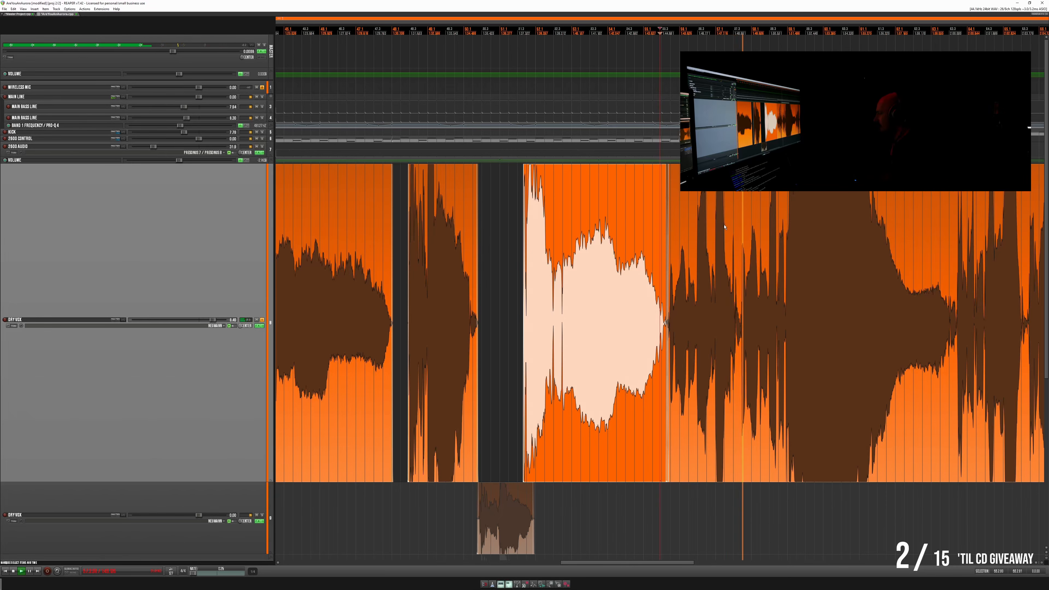
left_click(725, 227)
scroll(743, 234, "up", 5)
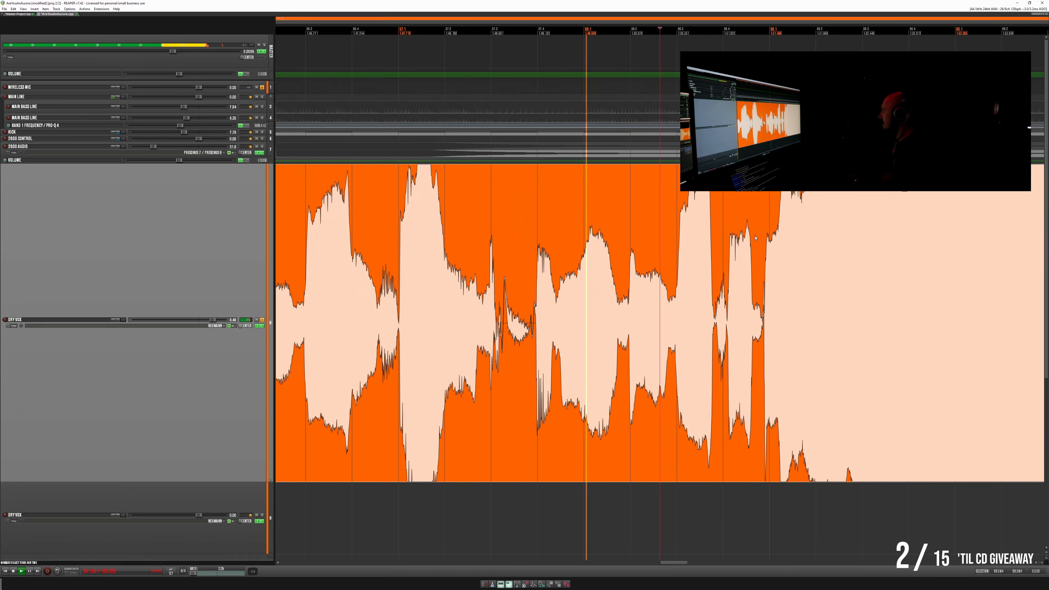
- Examine the lead vocal waveform after the crossfade at wide and close range while the song plays
scroll(755, 238, "down", 5)
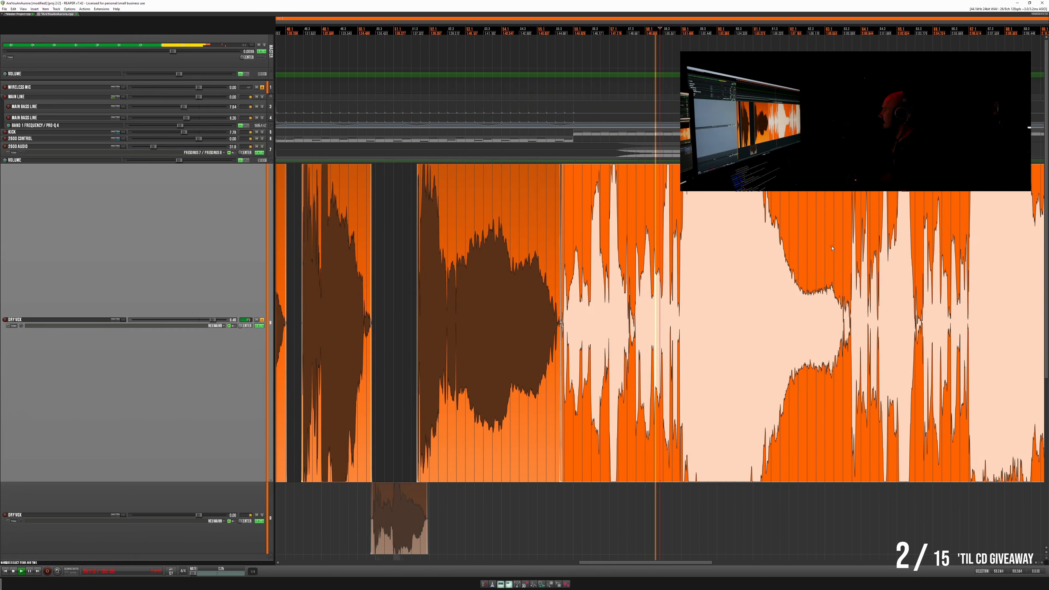
scroll(809, 252, "up", 10)
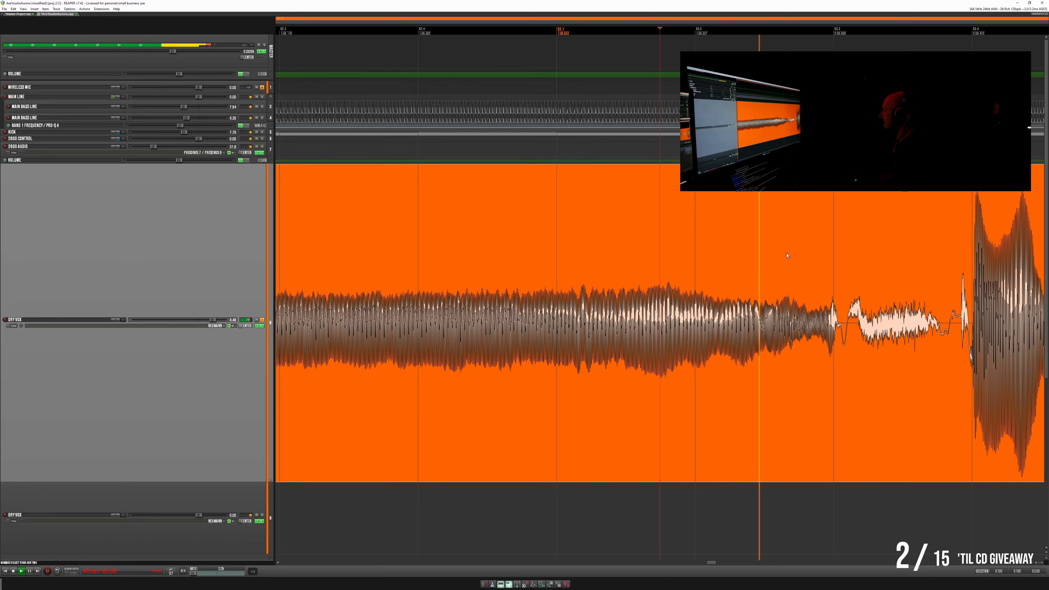
scroll(787, 255, "down", 12)
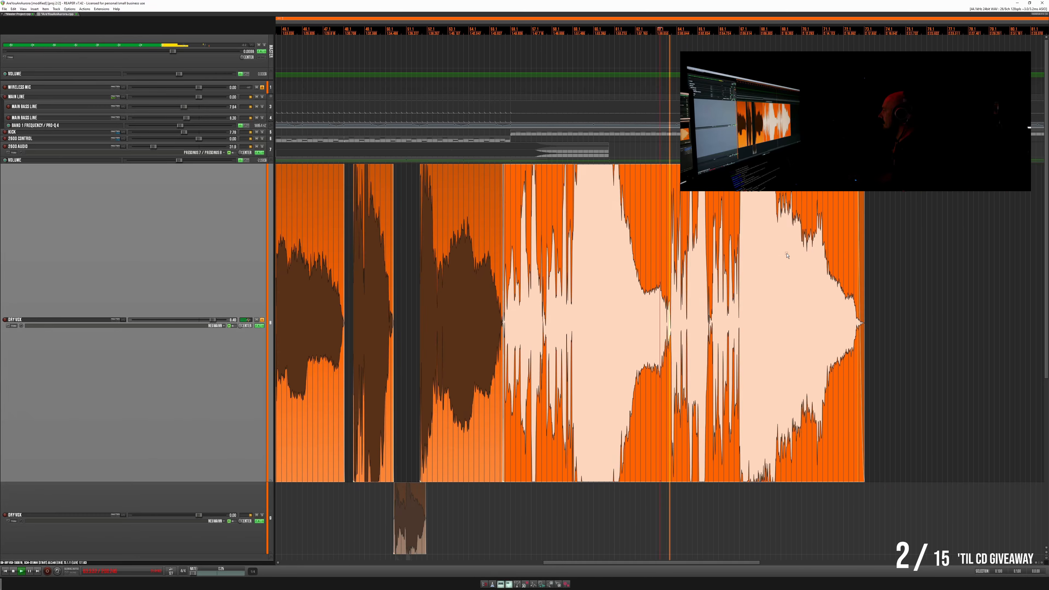
scroll(579, 249, "up", 4)
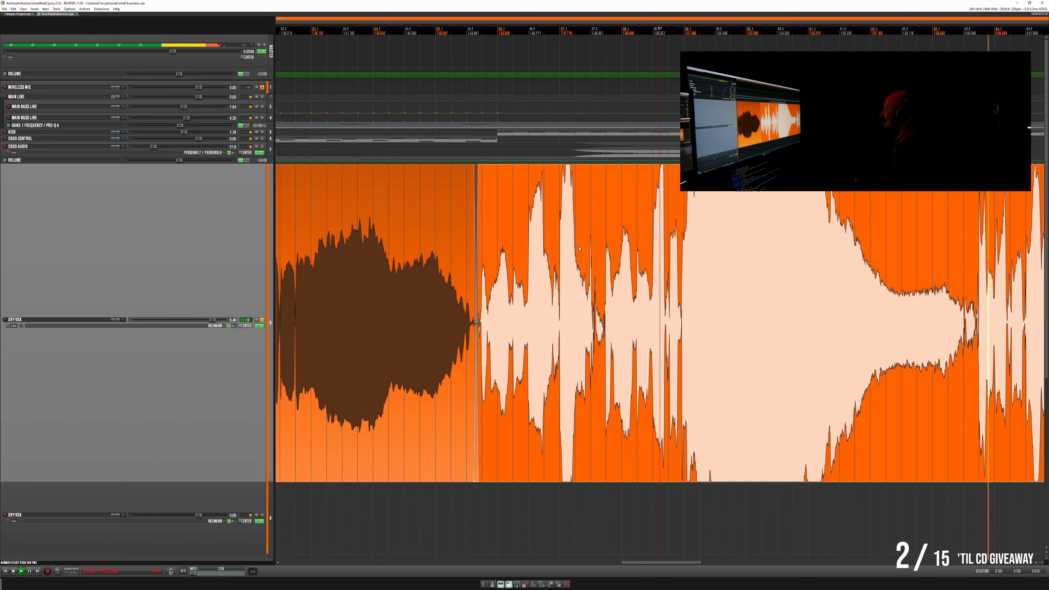
scroll(605, 257, "up", 4)
scroll(500, 277, "down", 4)
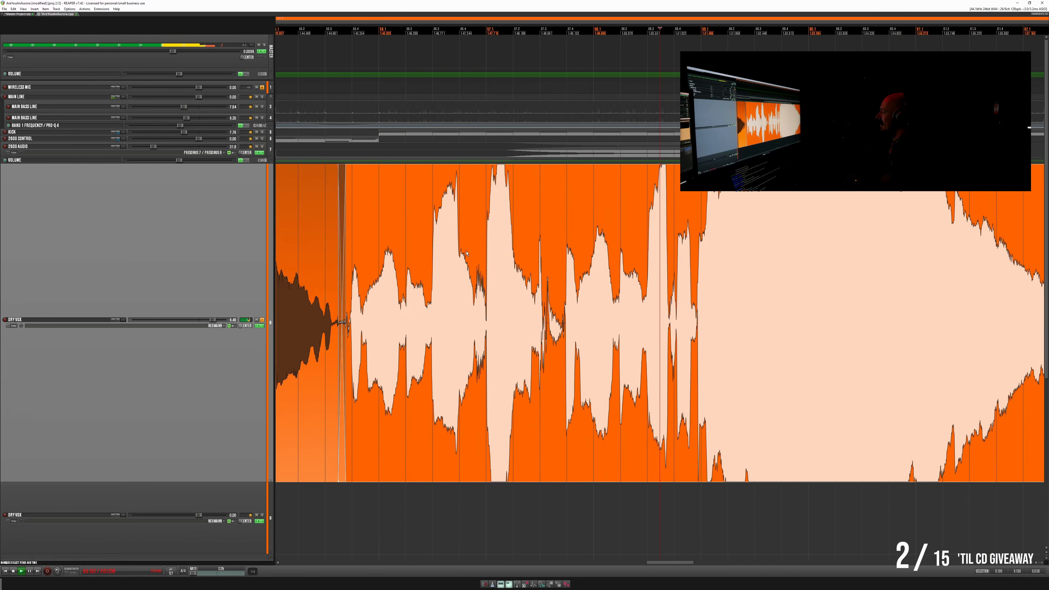
- Reset the playback rate and replay the lead vocal from just before the crossfade into the following phrase
left_click(455, 343)
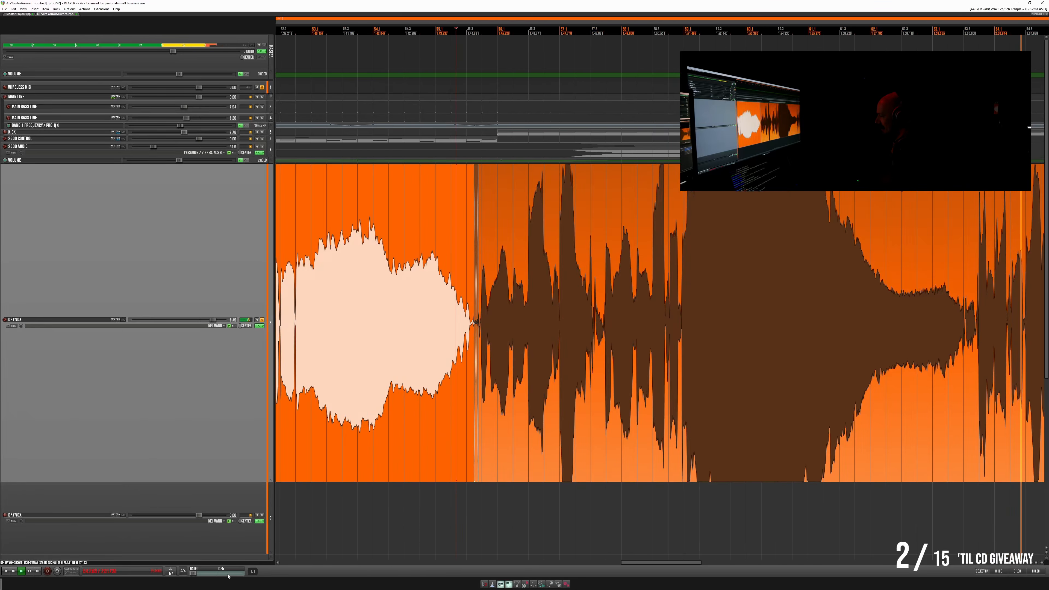
double_click(197, 573)
key("space")
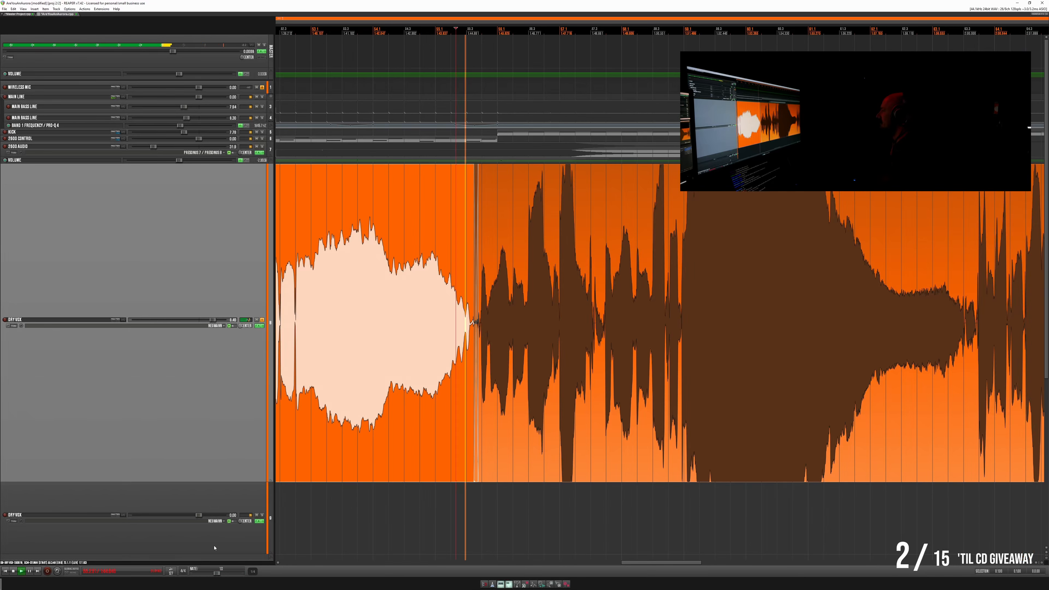
left_click(561, 350)
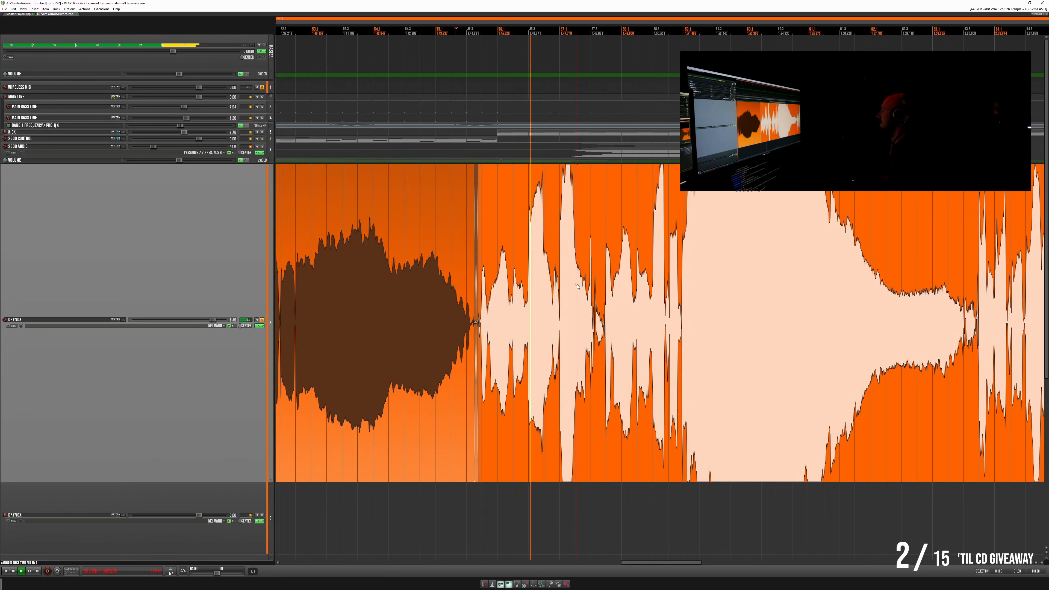
key("space")
- Replay the first phrase after the crossfade in short bursts to check the onset before its louder note
left_click(511, 295)
scroll(691, 294, "up", 5)
scroll(691, 294, "up", 2)
key("space")
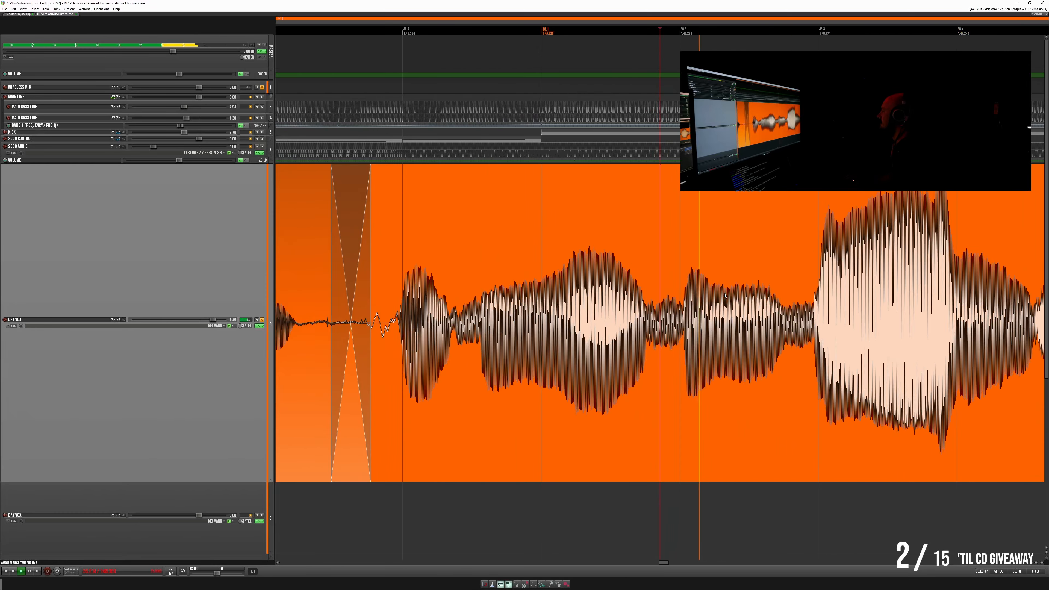
key("space")
key("space")
key("space")
key("space")
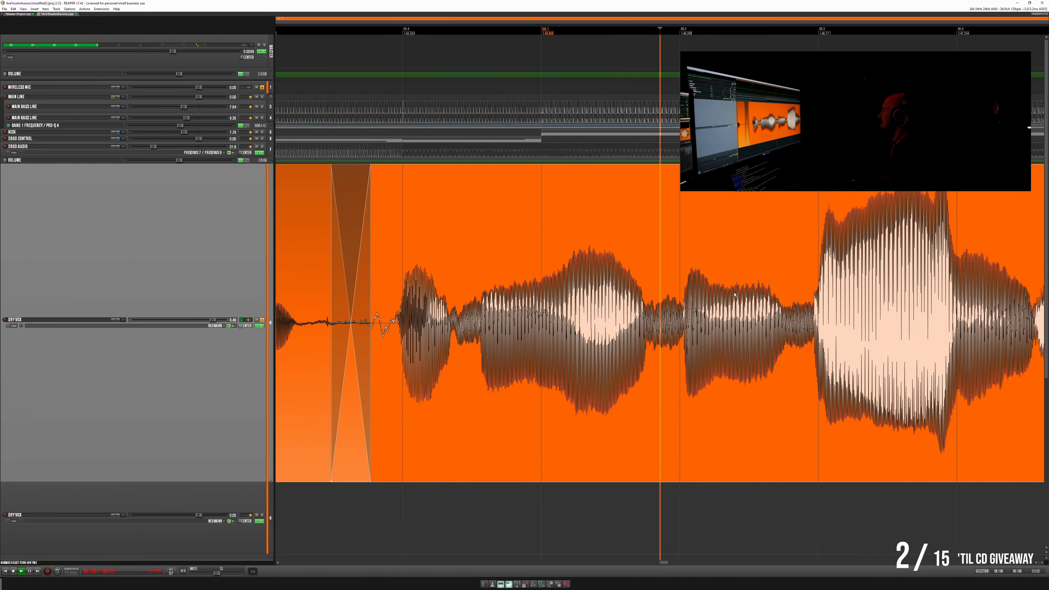
key("space")
- Cut out the quiet stretch just before the louder vocal note and fade the item edges on both sides of the gap
left_click(798, 300)
scroll(723, 306, "up", 6)
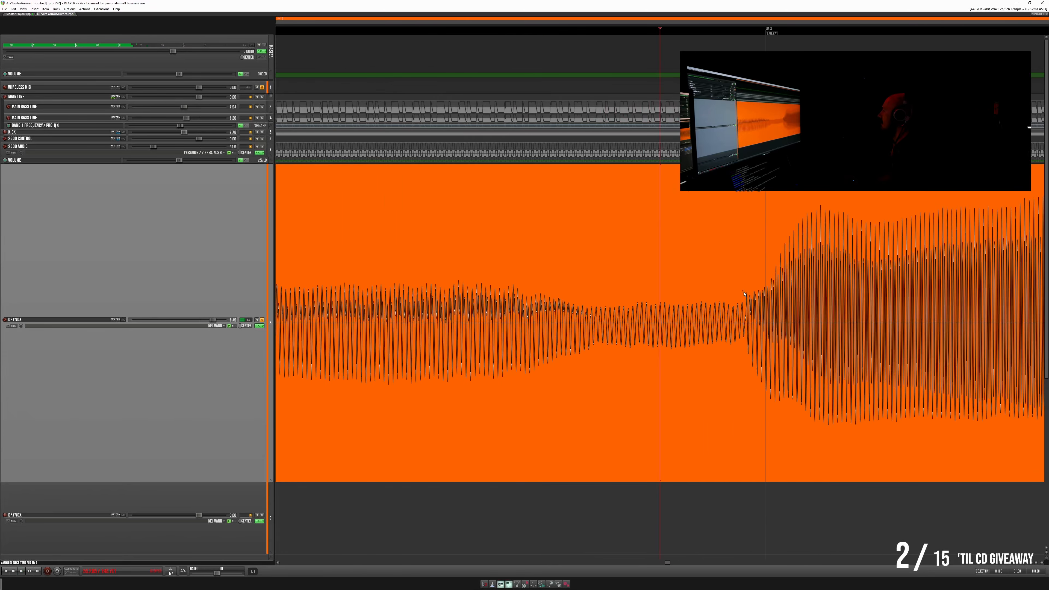
left_click_drag(744, 293, 599, 295)
key("Delete")
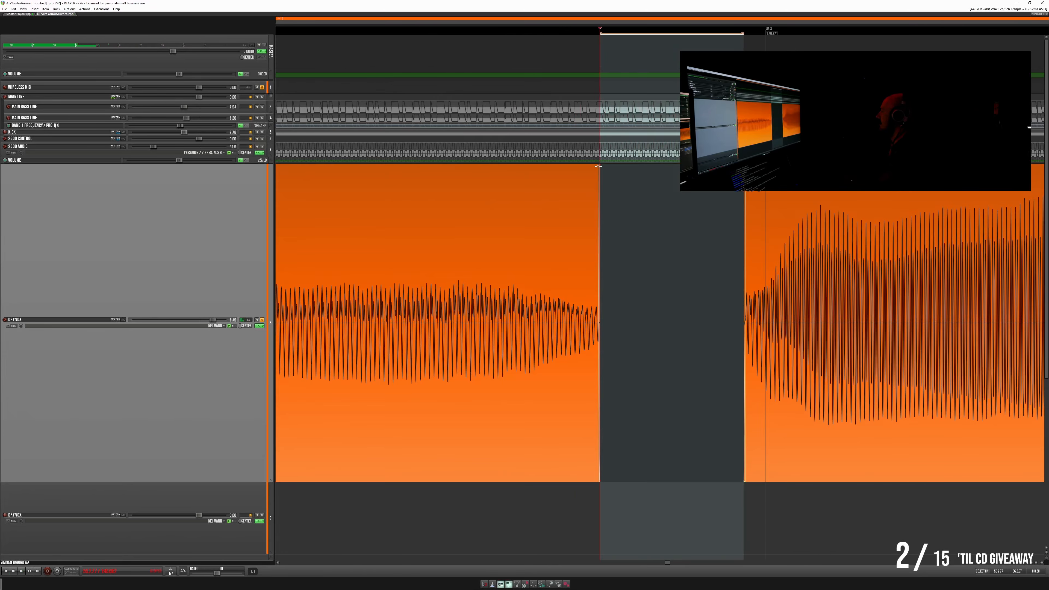
left_click_drag(598, 166, 573, 166)
left_click_drag(745, 166, 757, 166)
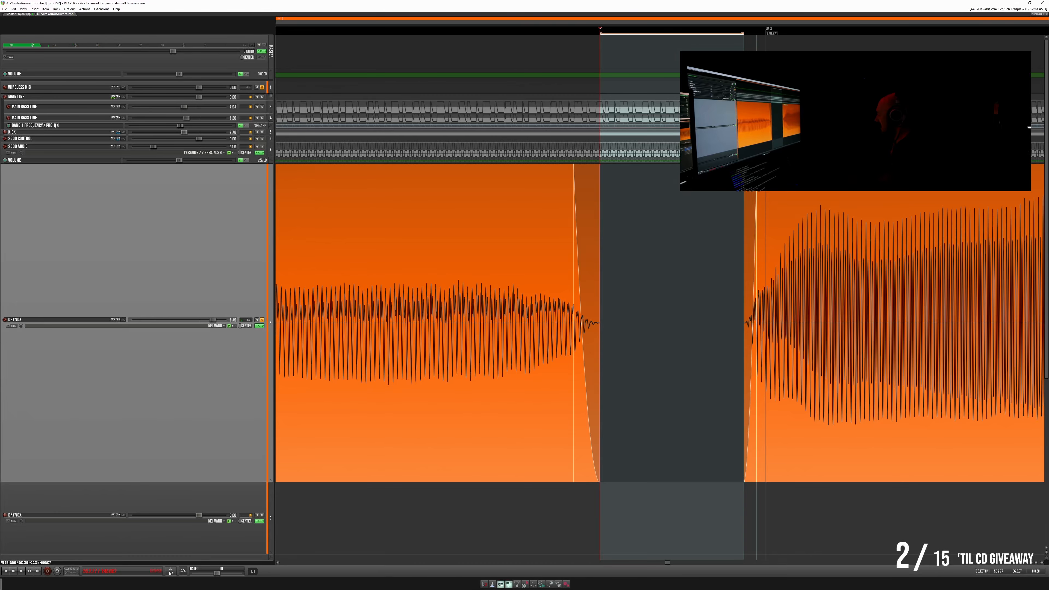
scroll(747, 198, "down", 5)
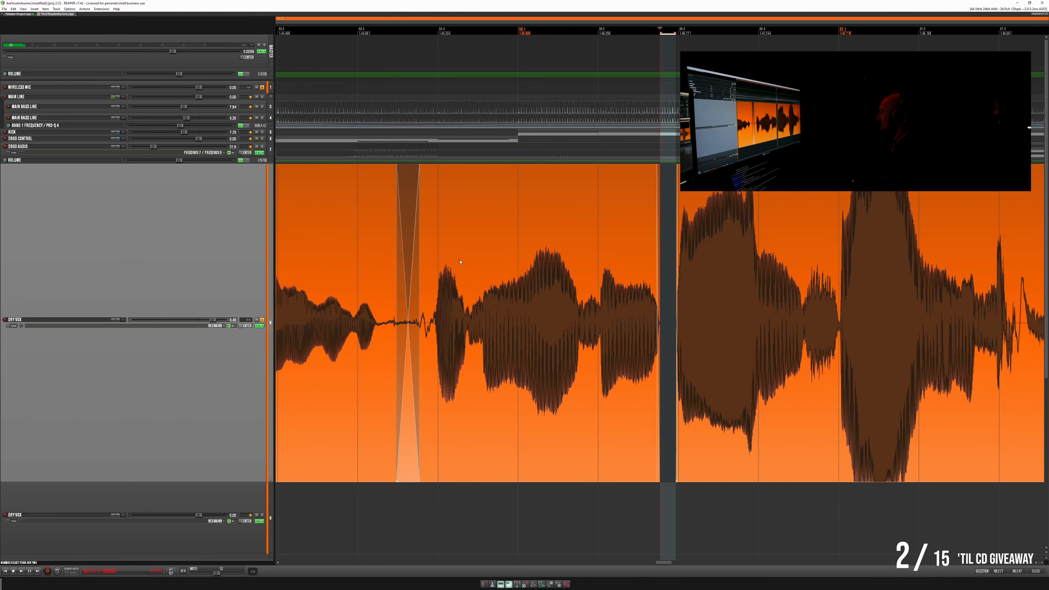
- Play the lead vocal repeatedly from the start of the phrase across the new gap
left_click(460, 262)
key("space")
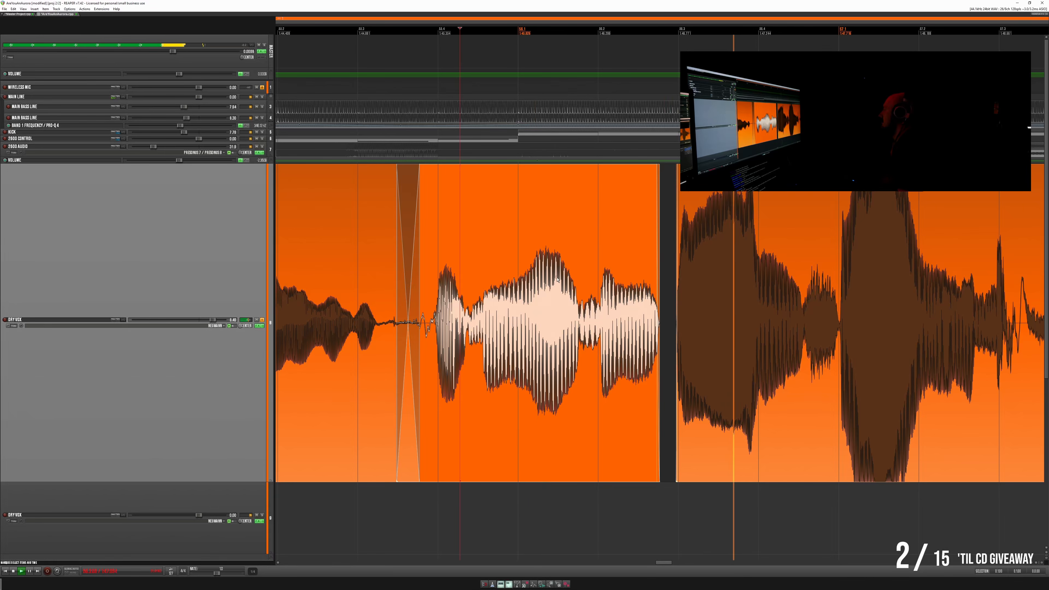
key("space")
key("space")
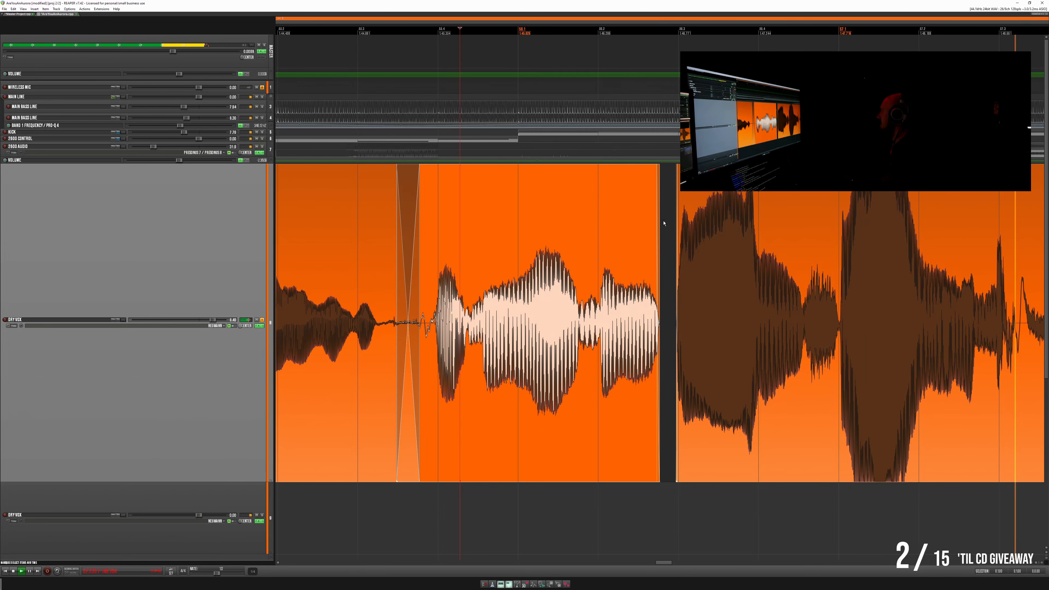
left_click(447, 228)
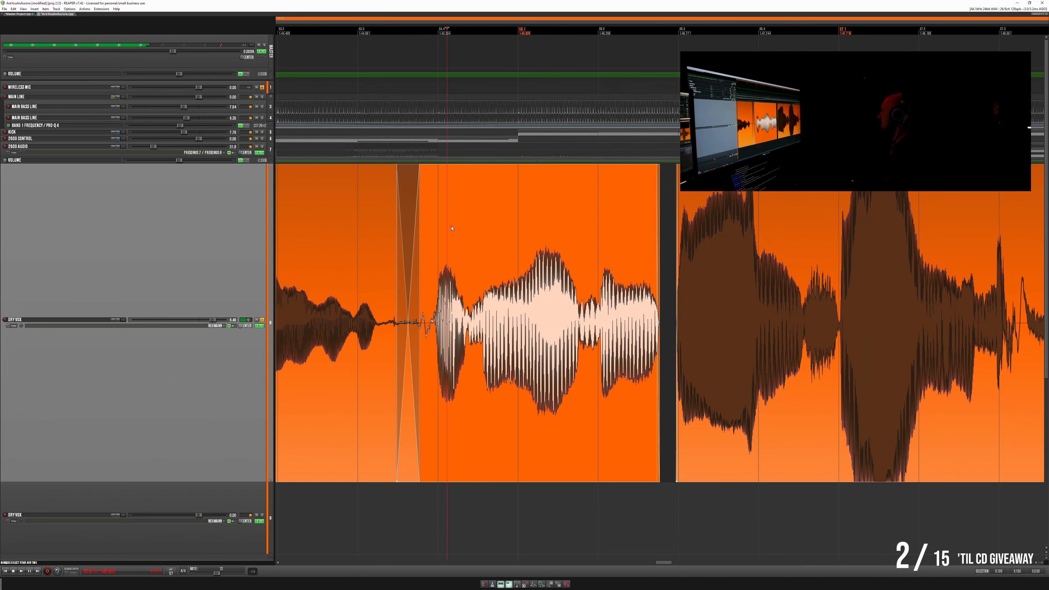
key("space")
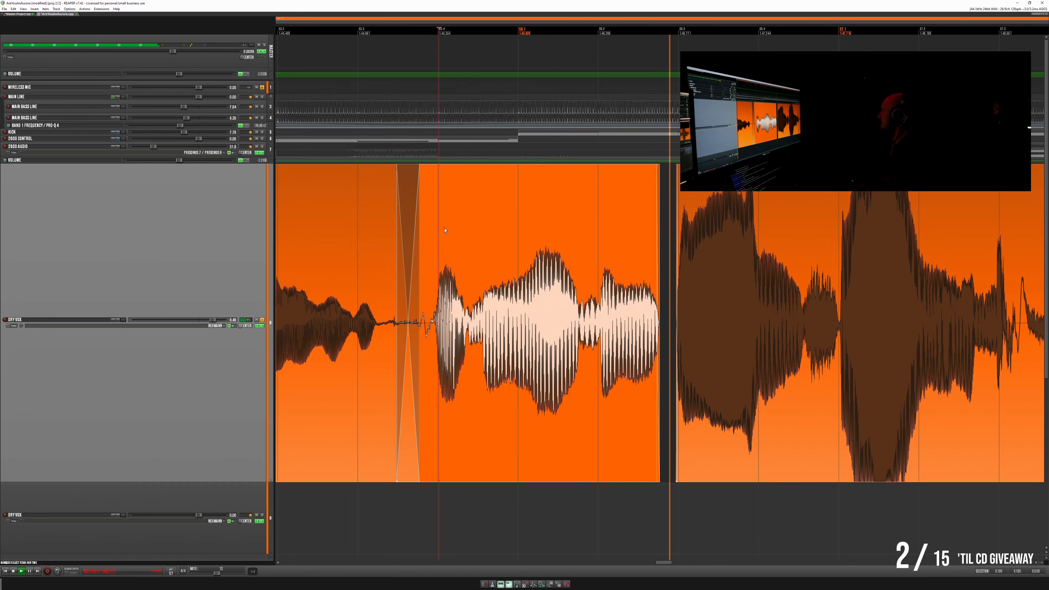
- Narrow the new gap by extending the vocal items on both sides, and lengthen the fade-in of the item after it
left_click(664, 224)
scroll(664, 223, "up", 4)
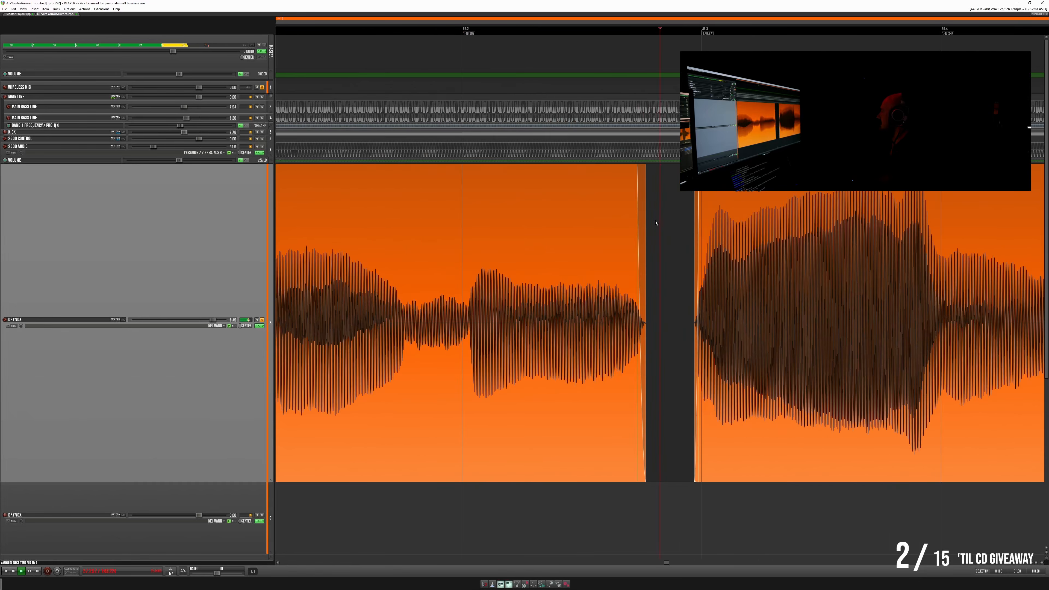
left_click(433, 239)
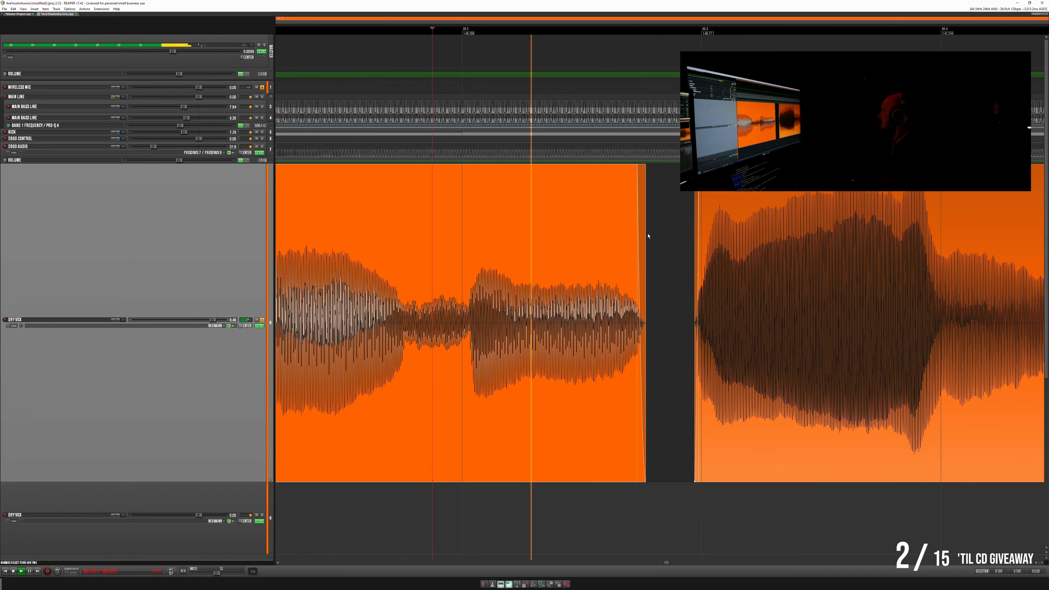
left_click_drag(648, 236, 659, 232)
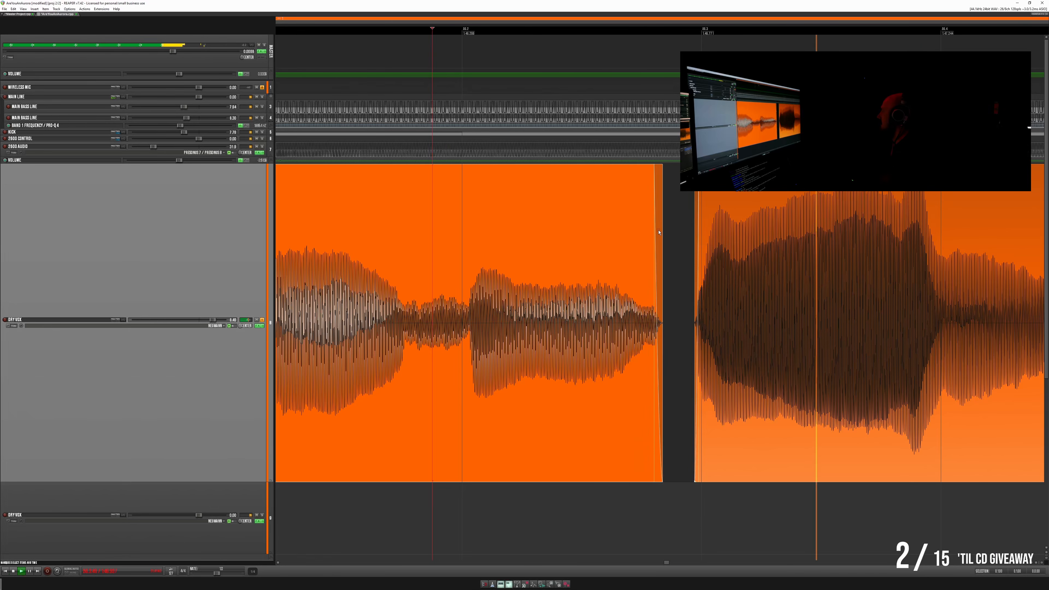
left_click_drag(654, 228, 691, 231)
key("space")
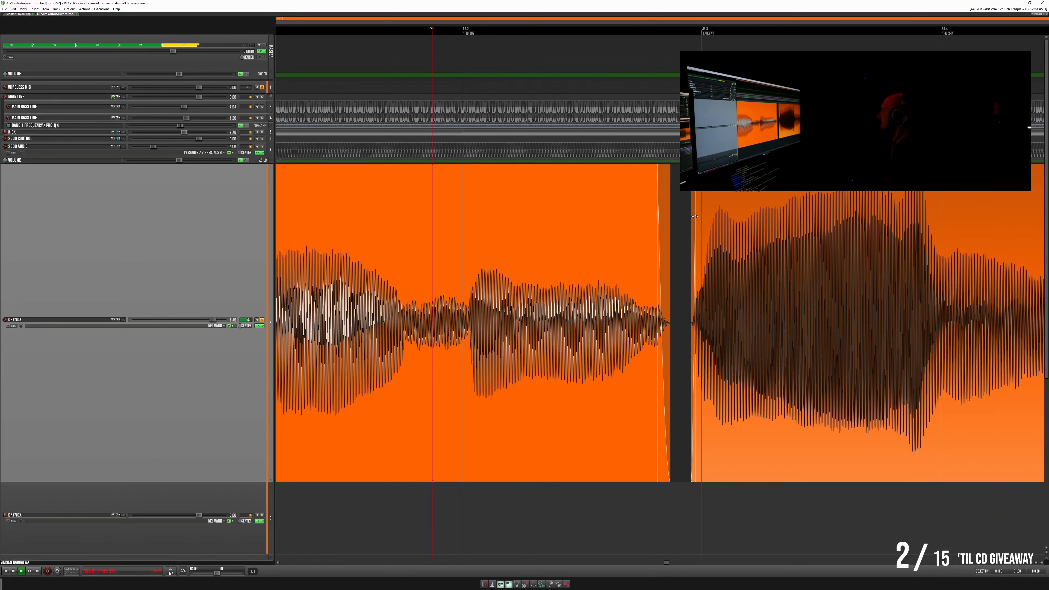
mouse_move(672, 223)
left_mouse_down()
mouse_move(680, 224)
mouse_move(670, 223)
left_mouse_up()
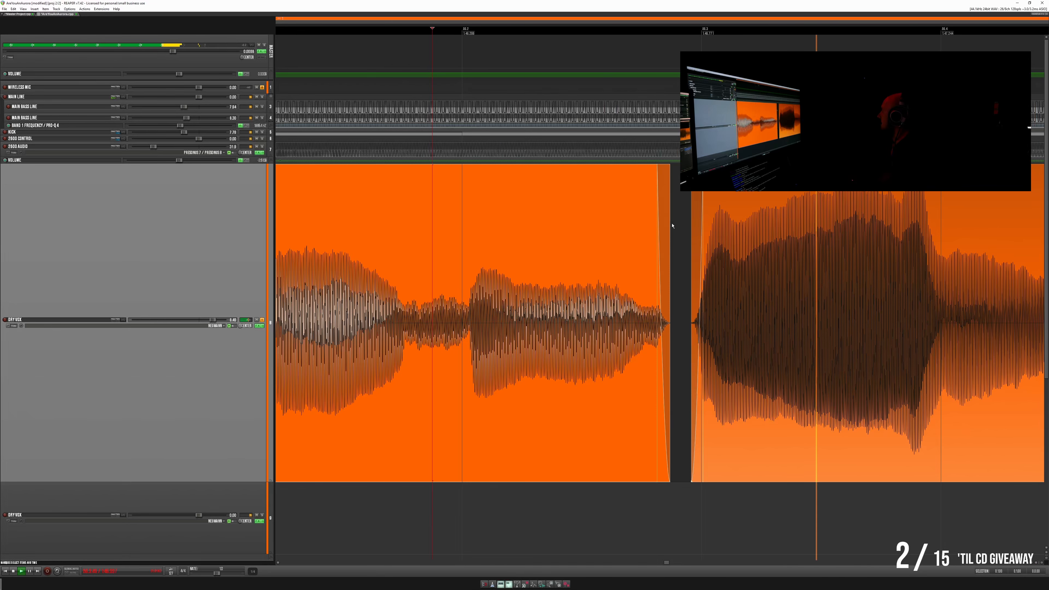
- Unsolo the lead vocal track and play the edited phrase within the full mix from the short item after the crossfade
scroll(672, 226, "down", 10)
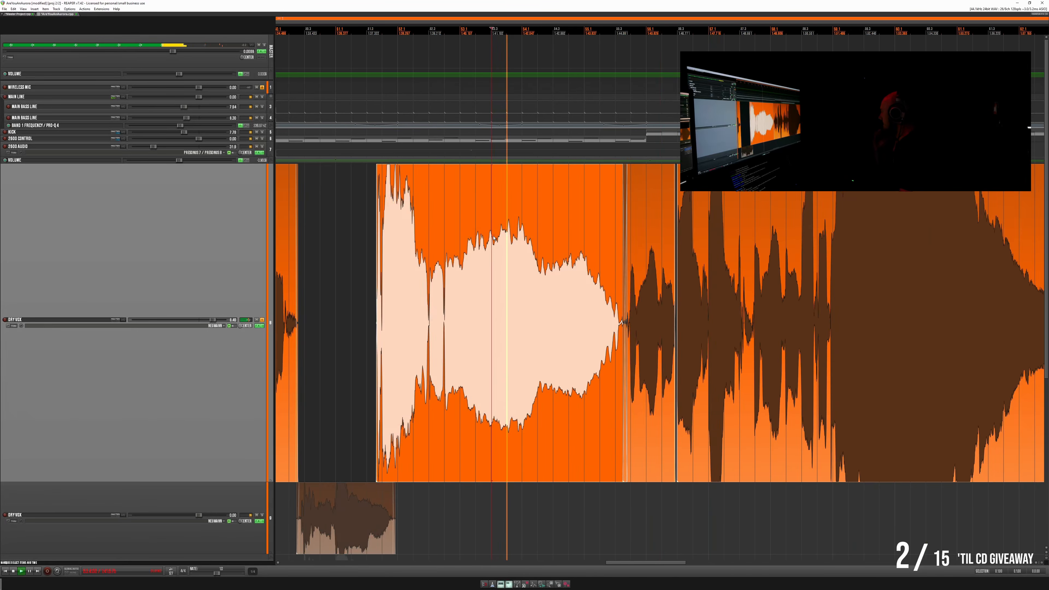
left_click(262, 320)
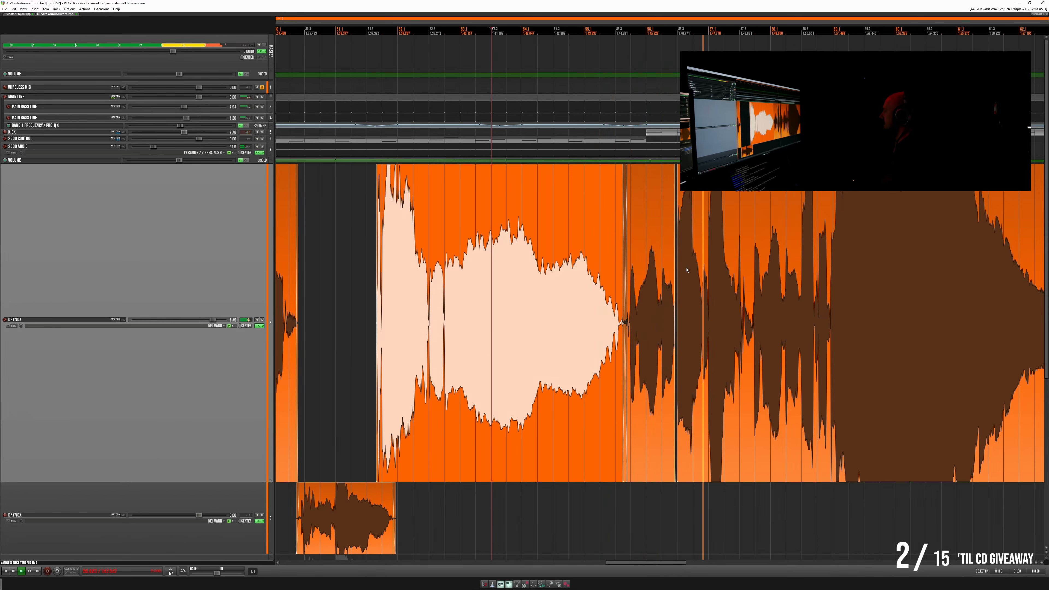
left_click(655, 258)
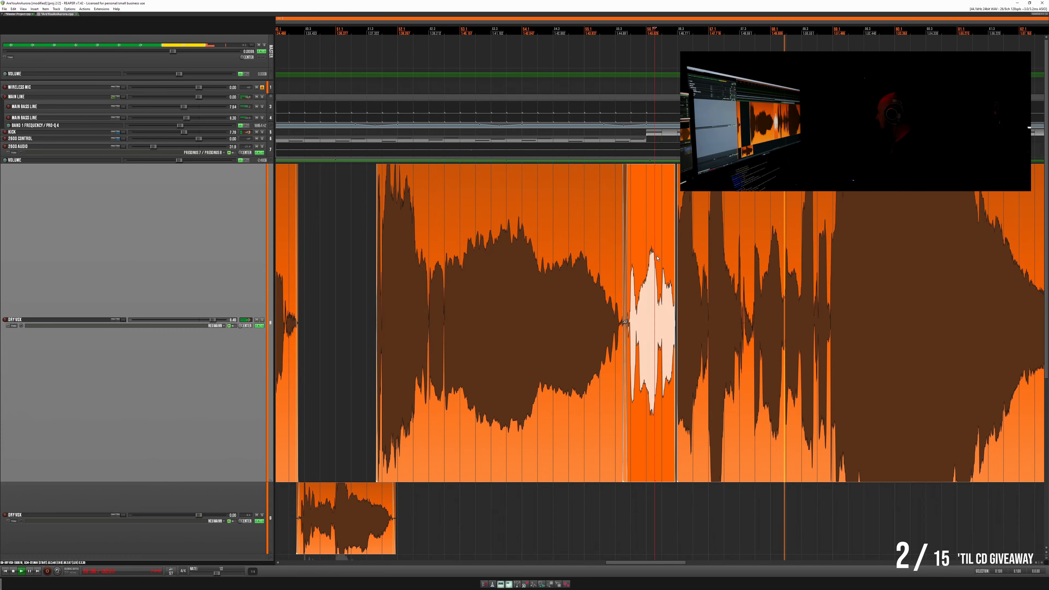
- Bring the later lead vocal phrases into view and reduce the waveform display height by three steps
scroll(656, 258, "down", 3)
scroll(657, 258, "down", 3)
scroll(840, 234, "up", 5)
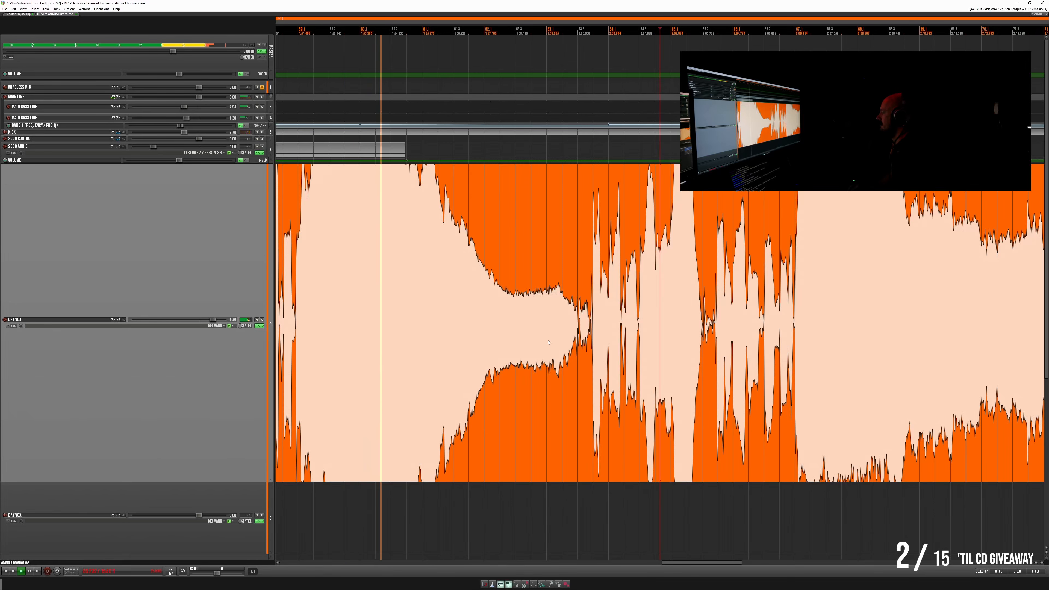
key("shift+Down")
key("shift+Down")
key("shift+Down")
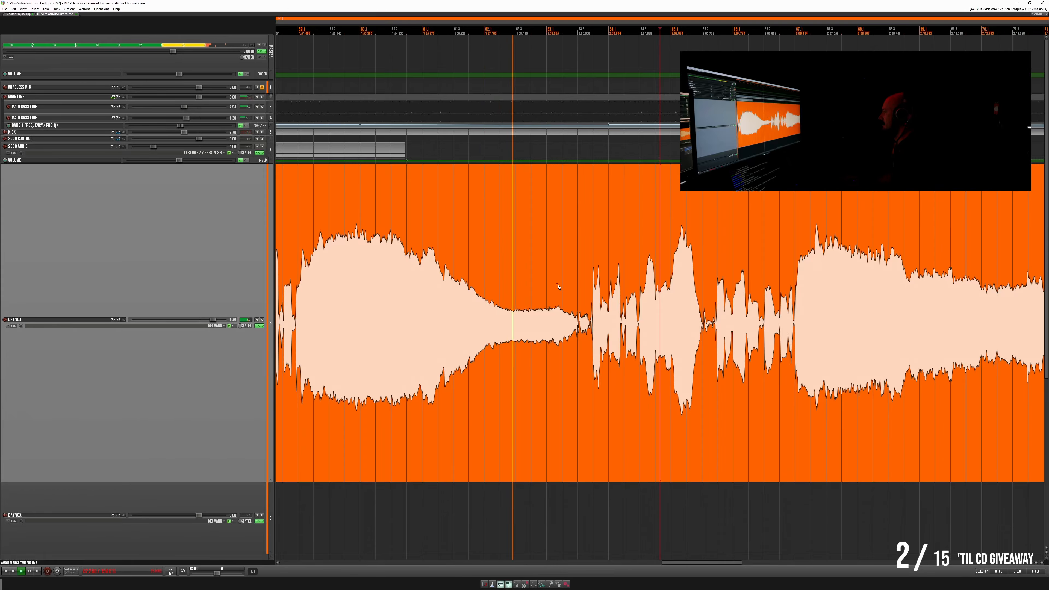
- Cut out the short dip between the held vocal note and the following breath, and fade both edges of the gap
scroll(590, 281, "down", 5)
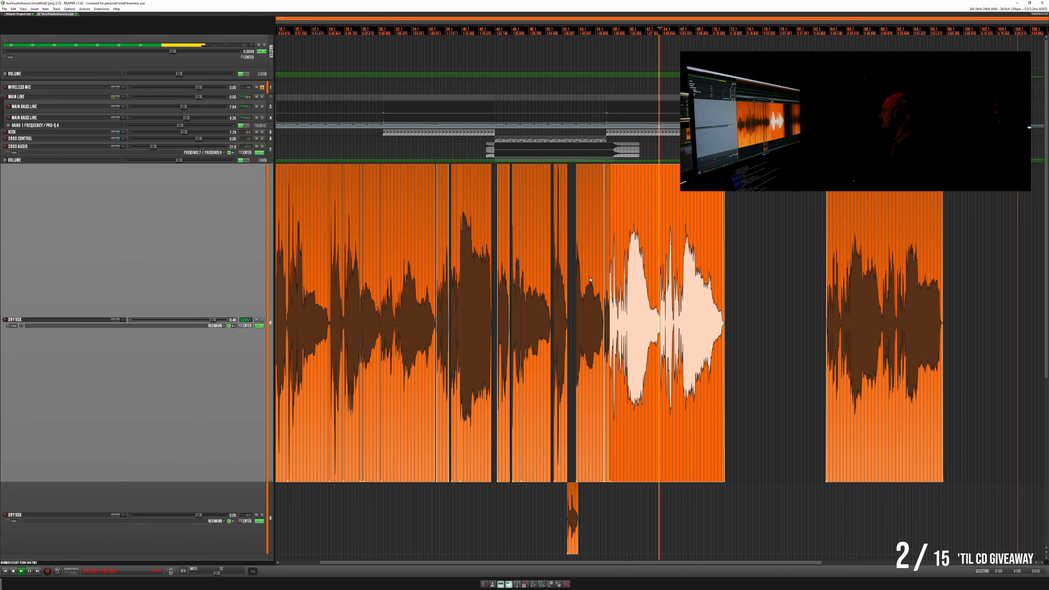
scroll(578, 281, "up", 12)
left_click(502, 283)
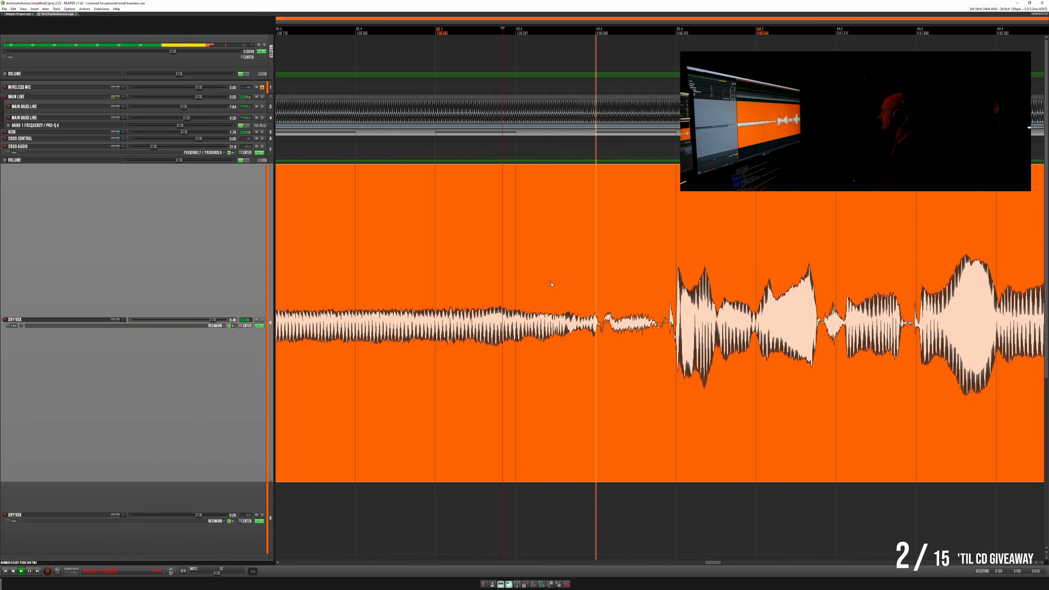
scroll(598, 278, "up", 5)
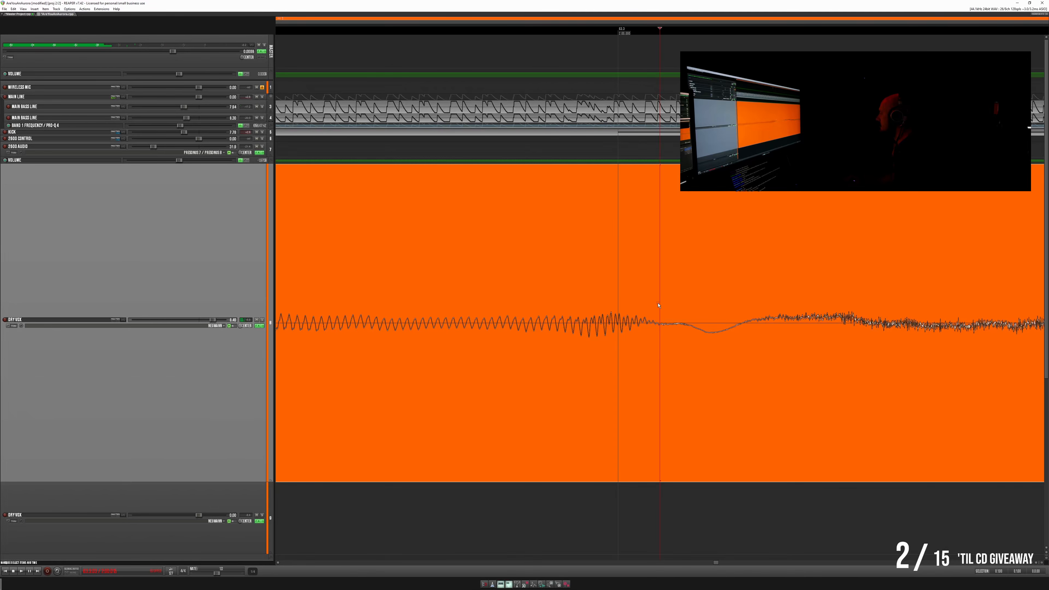
left_click_drag(655, 306, 709, 306)
key("Delete")
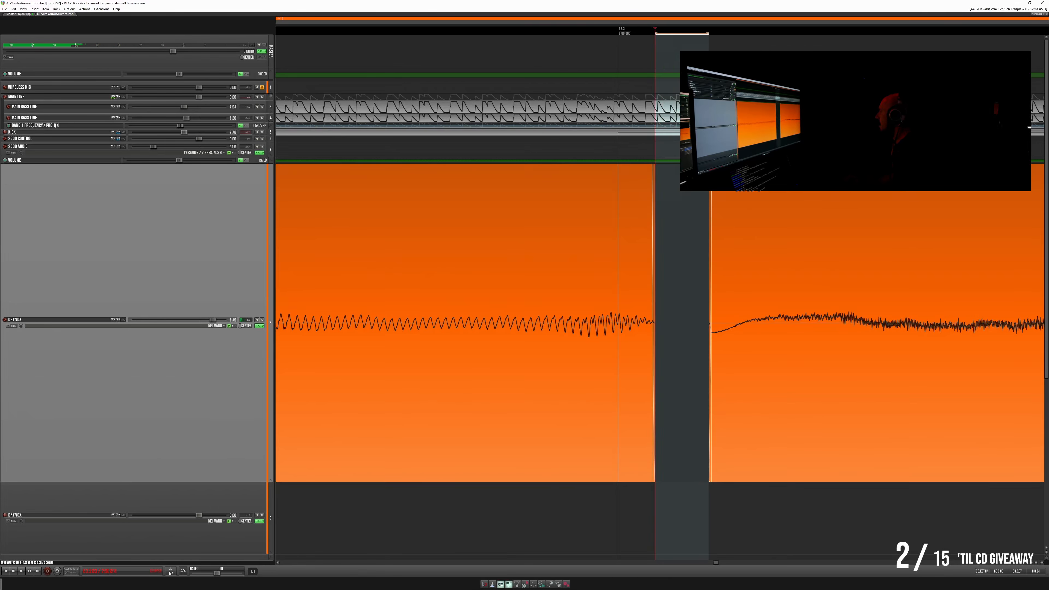
left_click_drag(709, 167, 760, 167)
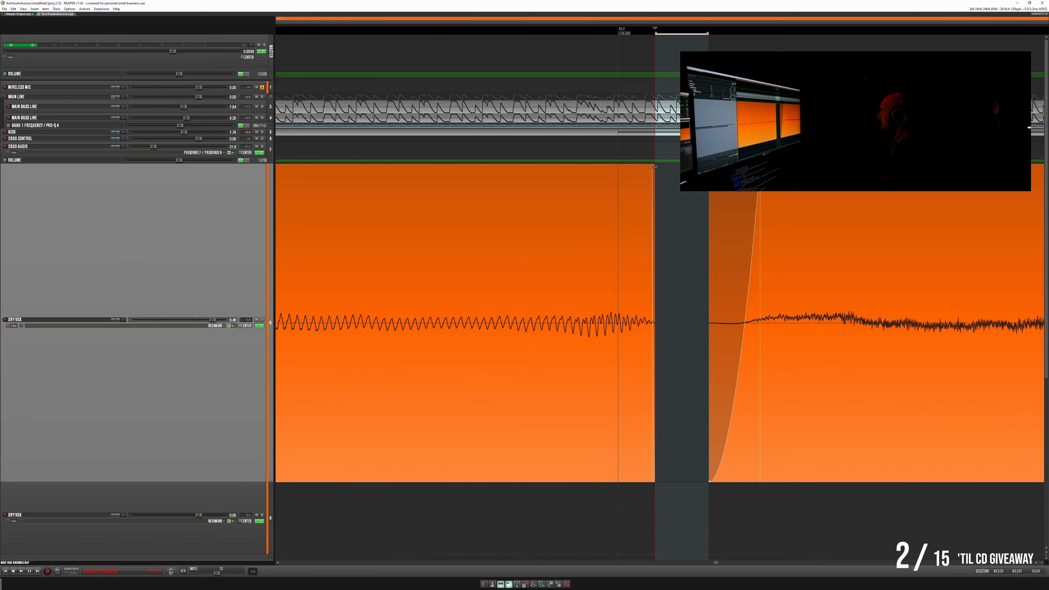
left_click_drag(653, 167, 623, 170)
- Play the held note's tail up to the new gap and lengthen the fade-out before it
scroll(630, 172, "down", 6)
left_click(384, 201)
key("space")
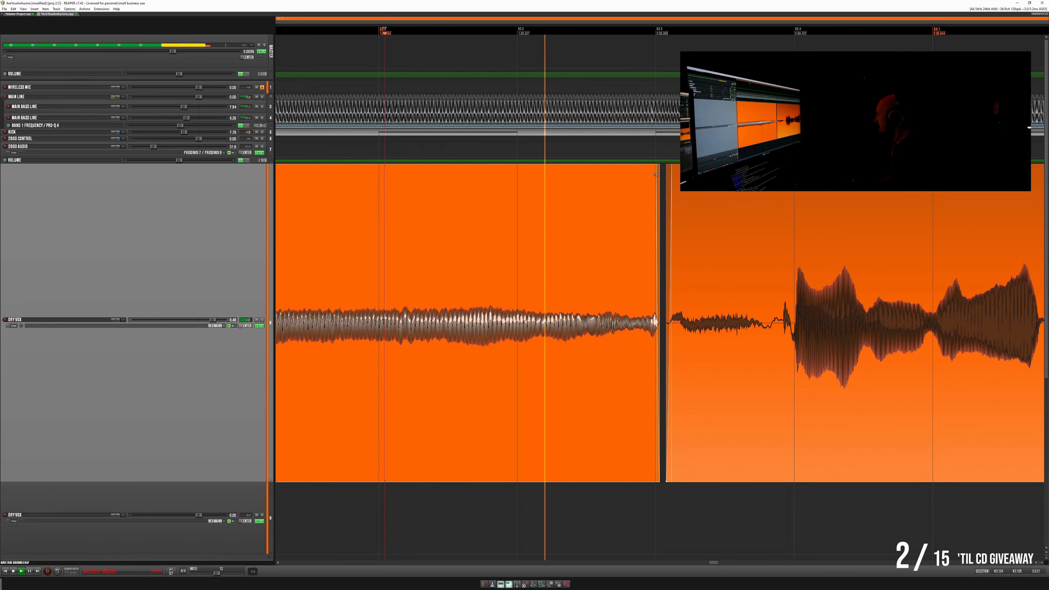
left_click_drag(652, 179, 648, 175)
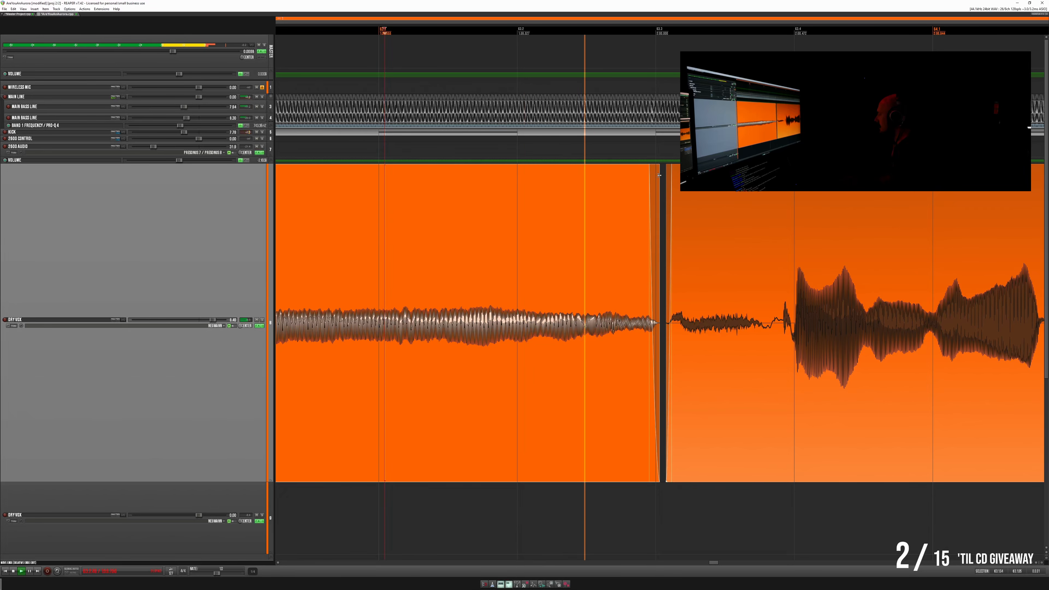
- Solo the lead vocal track and play the held note's tail across the gap into the following breath
scroll(545, 186, "down", 3)
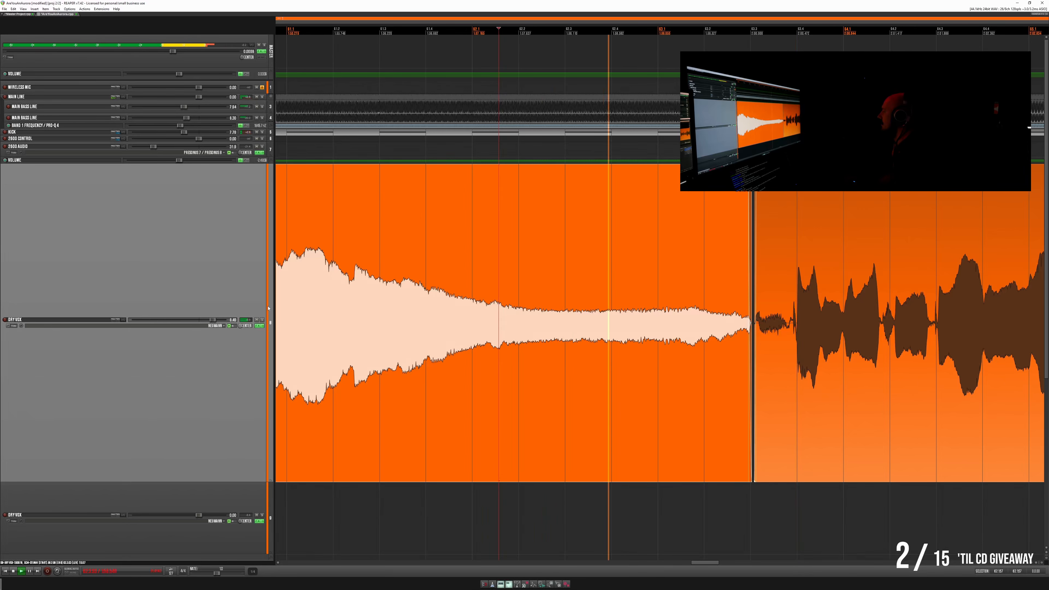
left_click(262, 320)
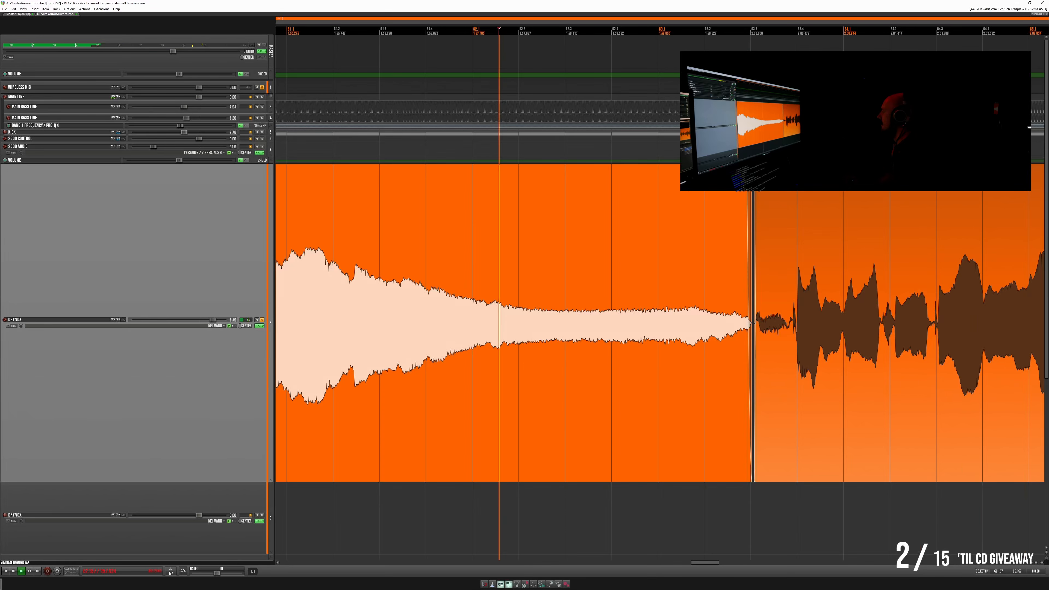
left_click(711, 343)
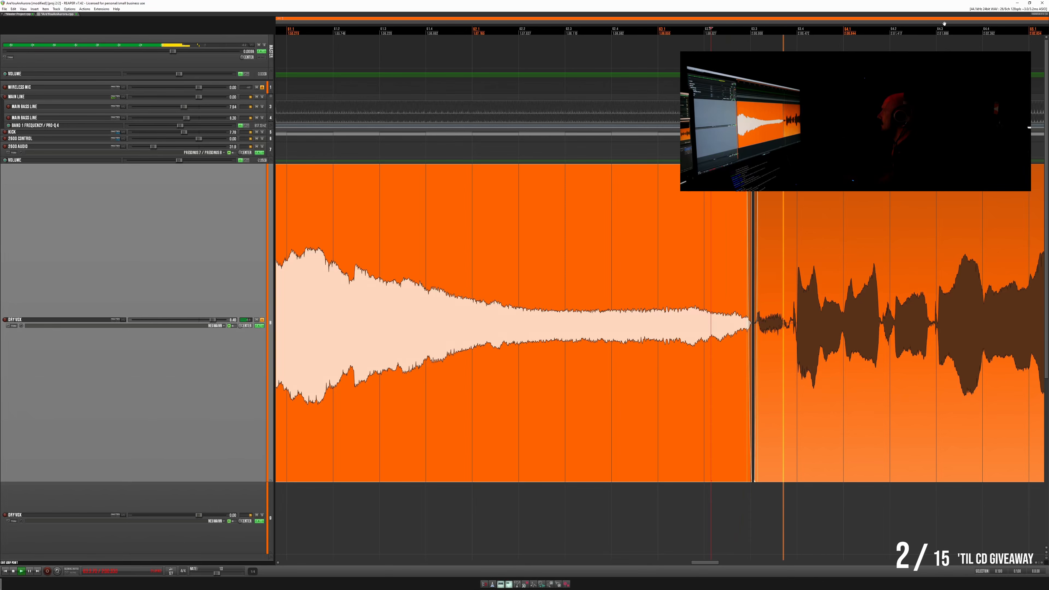
- Adjust the audio device's requested block size in the preferences from the master project, and return to the song project
left_click(990, 9)
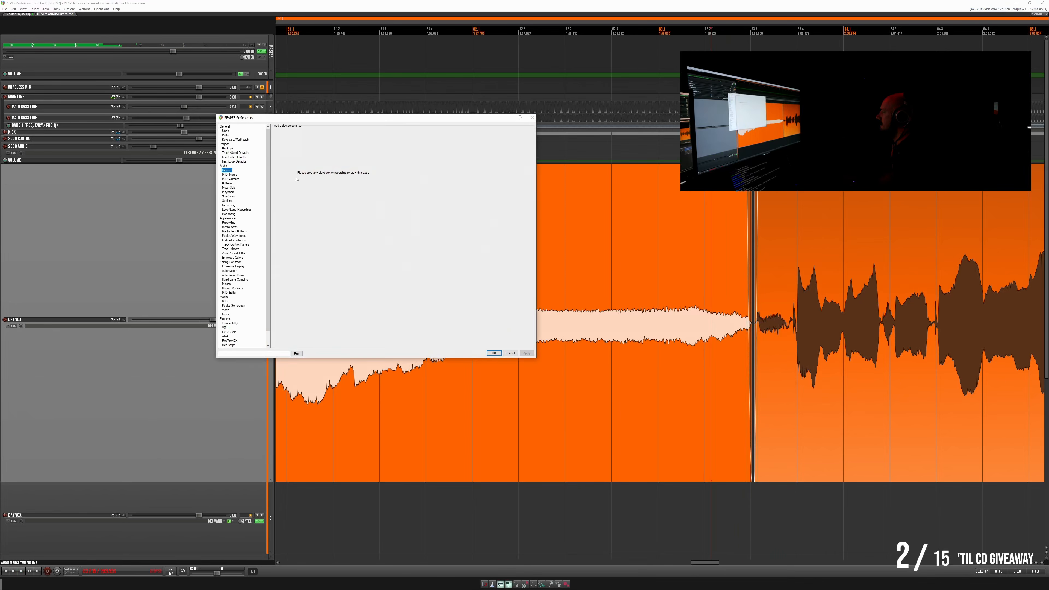
left_click(513, 353)
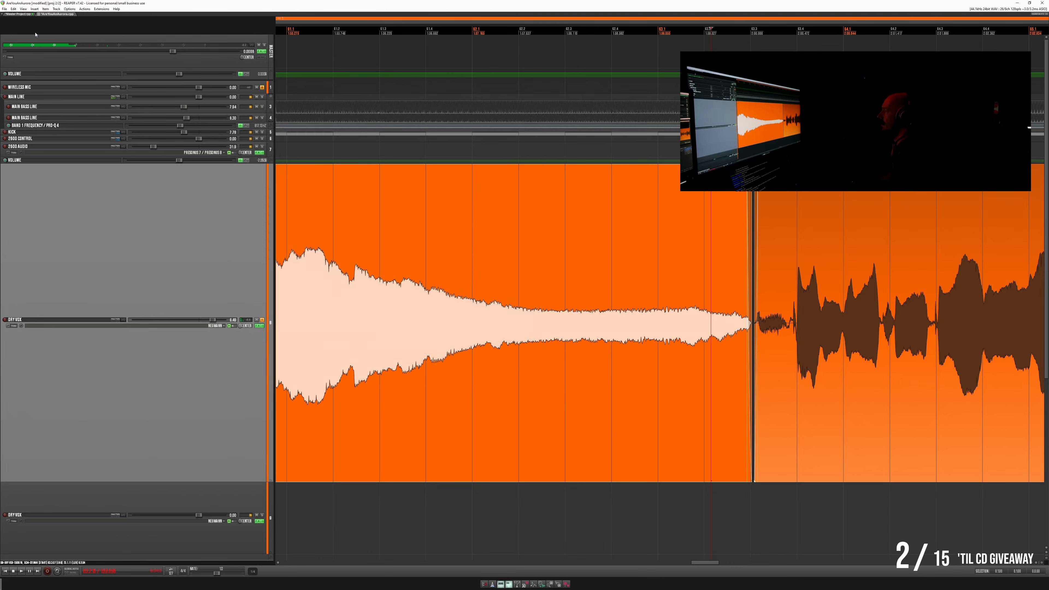
left_click(21, 14)
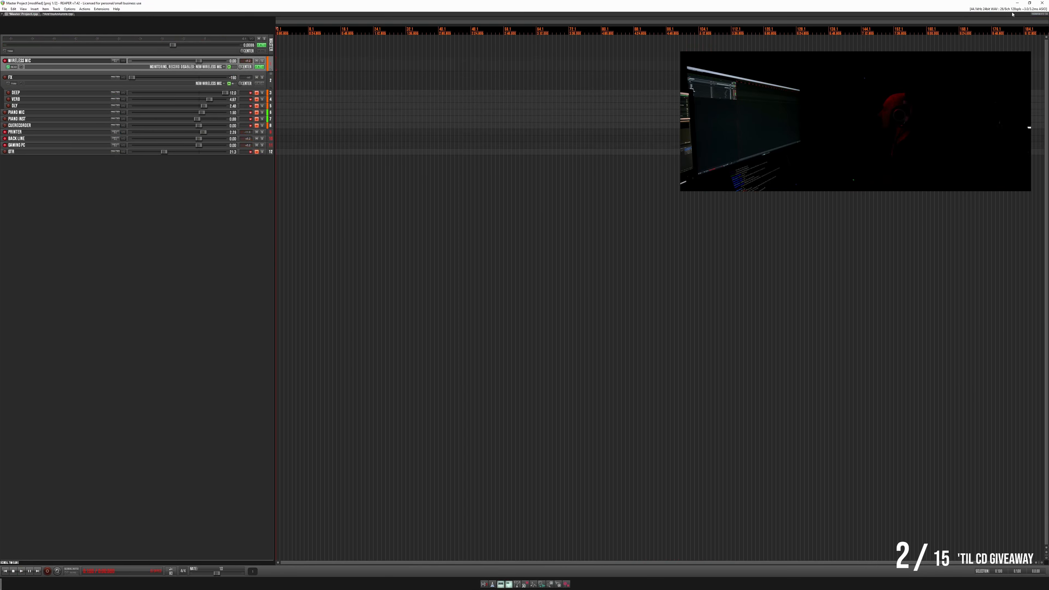
key("ctrl+p")
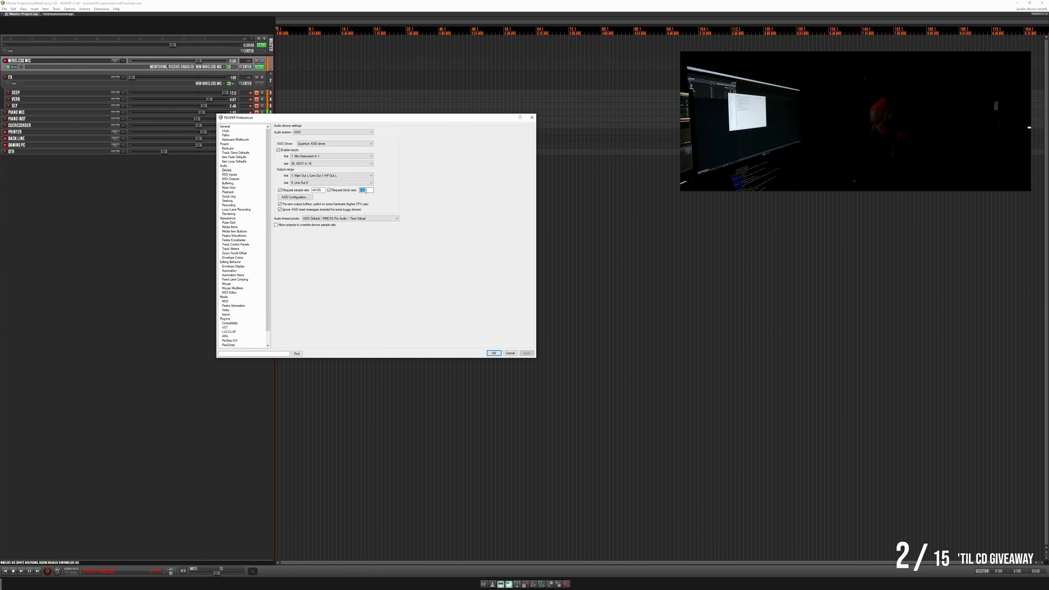
key("Escape")
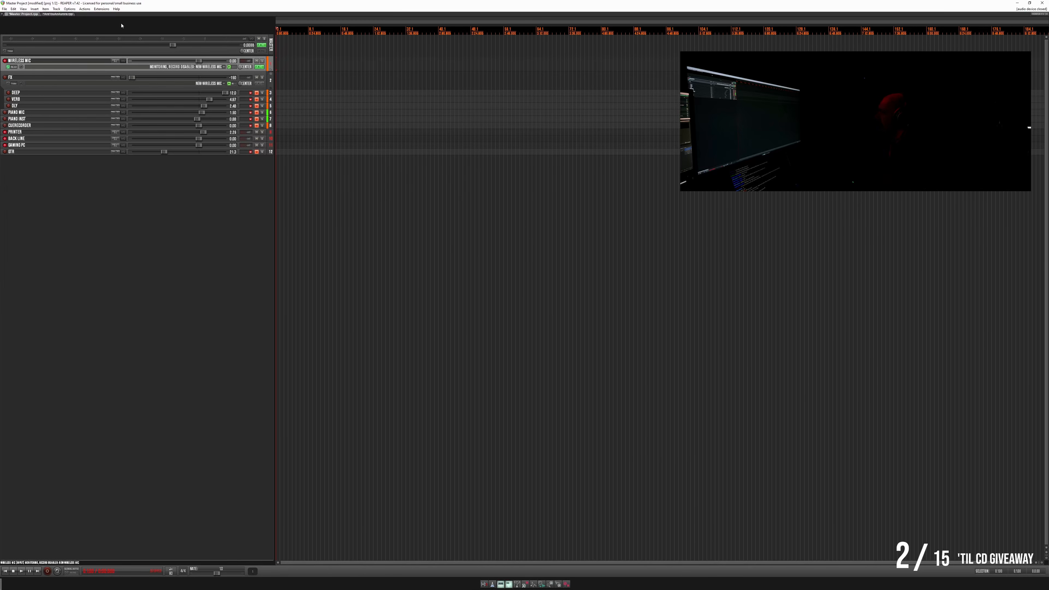
key("space")
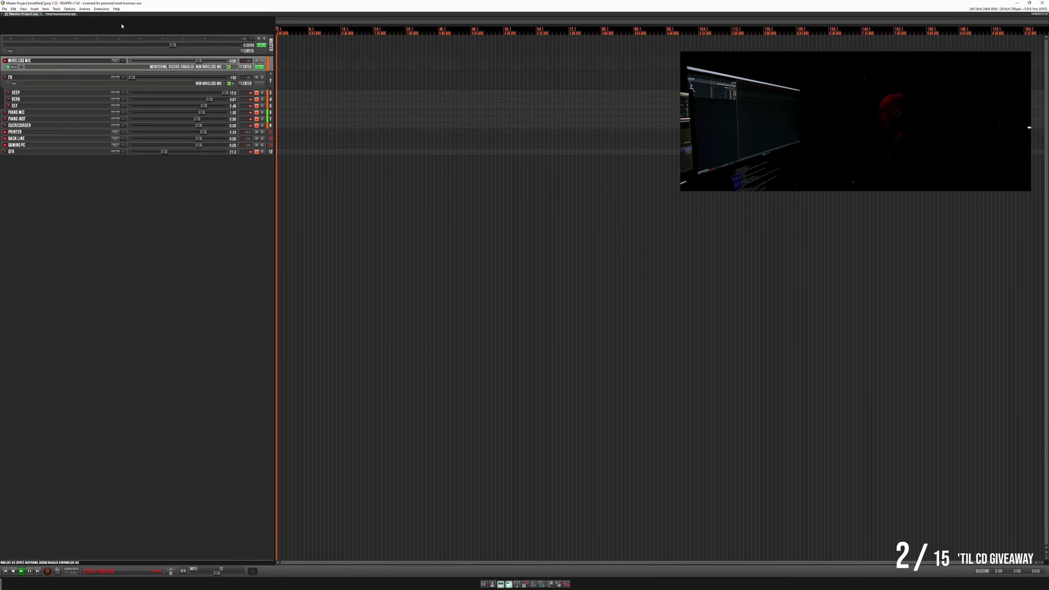
key("ctrl+Tab")
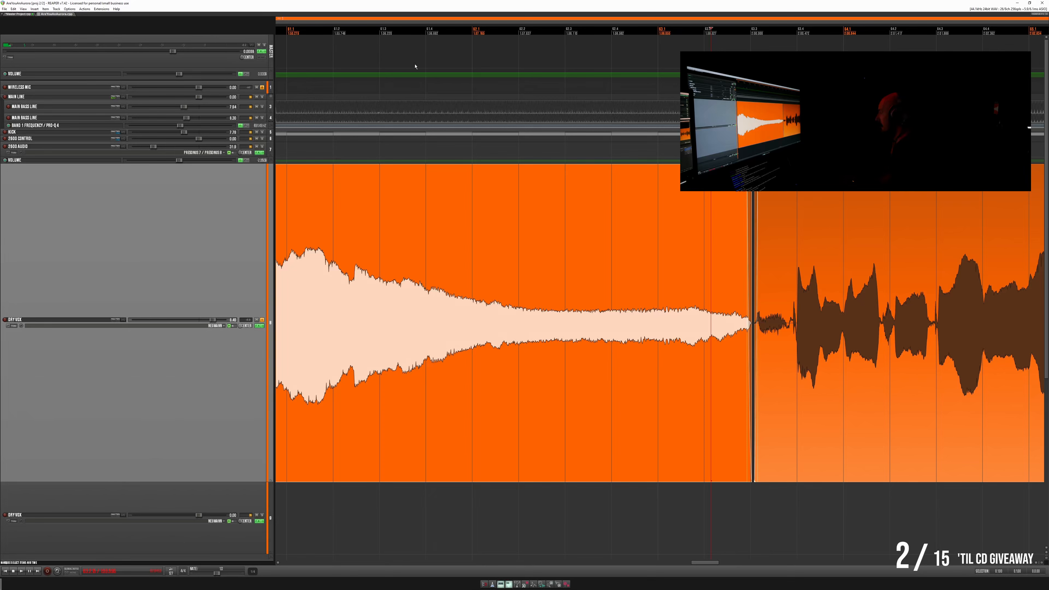
- Replay the gap, unsolo the lead vocal and check the following phrase through its long held note to the item's end
key("space")
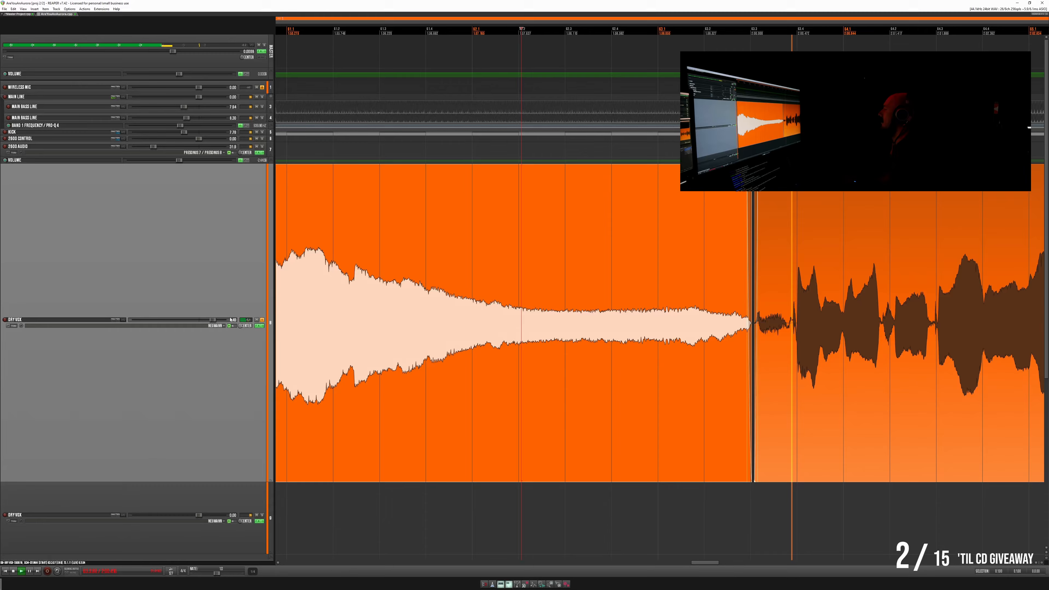
scroll(610, 286, "down", 3)
scroll(610, 286, "down", 4)
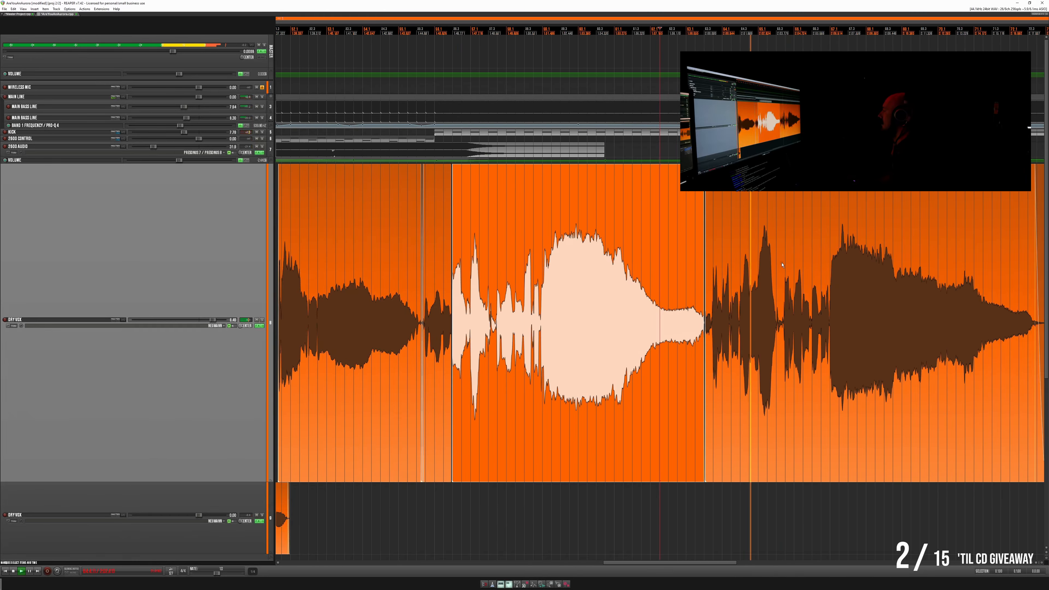
left_click(880, 260)
scroll(872, 259, "up", 6)
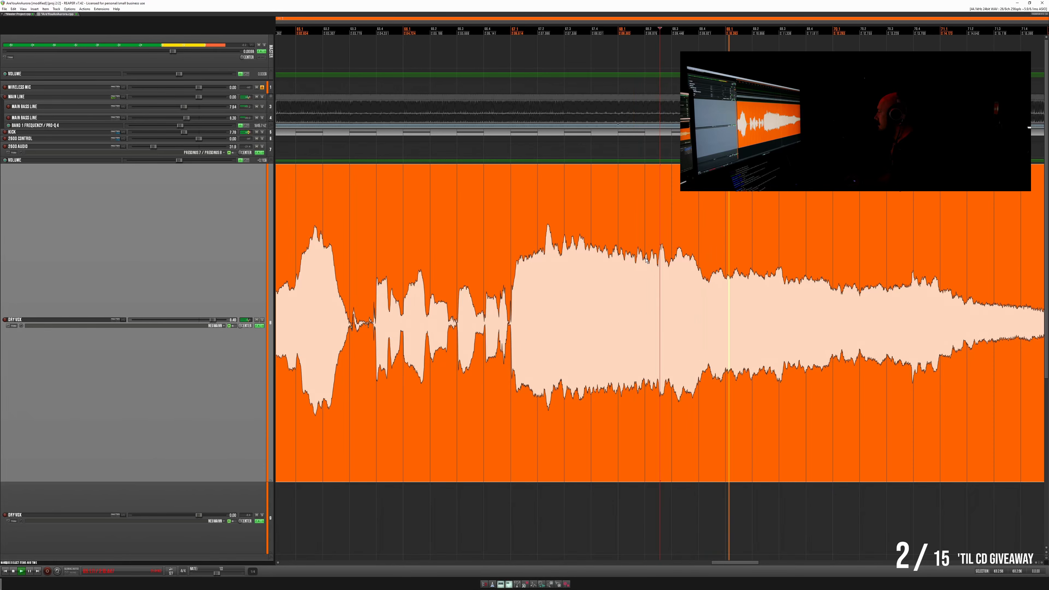
scroll(646, 259, "down", 2)
scroll(651, 260, "down", 2)
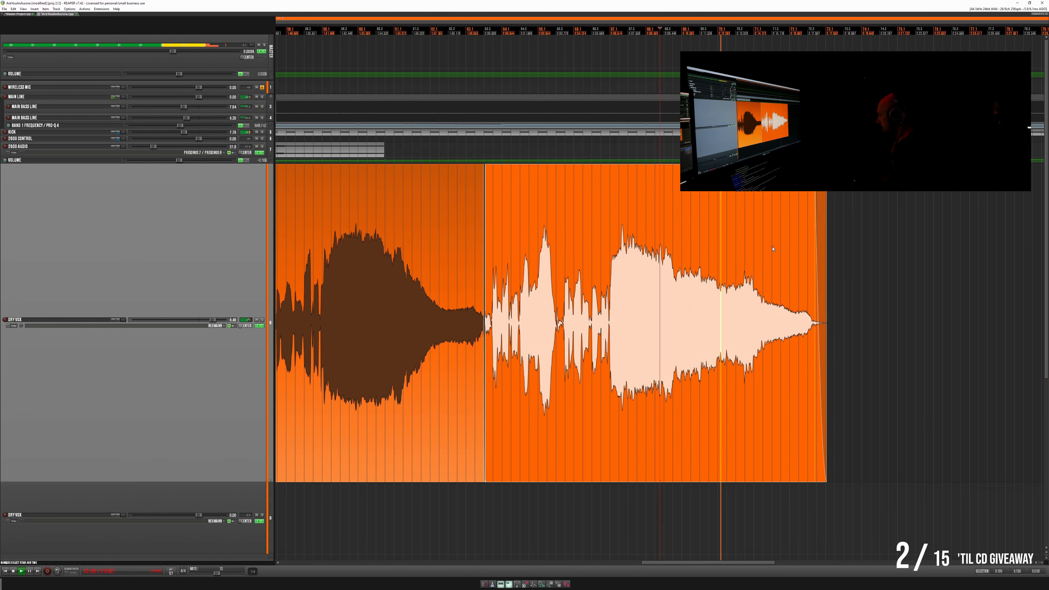
scroll(772, 249, "up", 4)
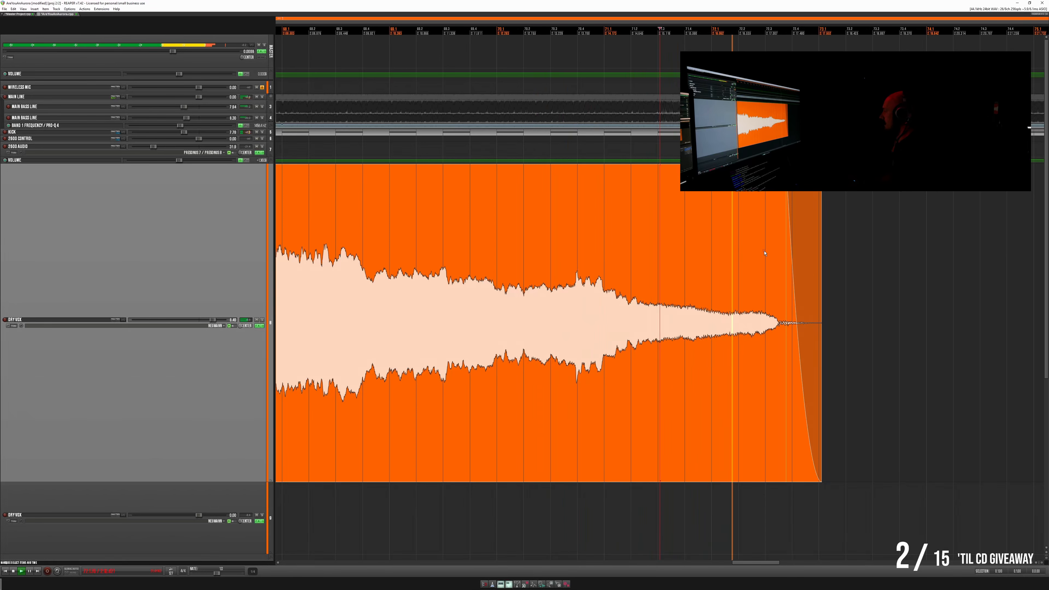
scroll(768, 253, "down", 5)
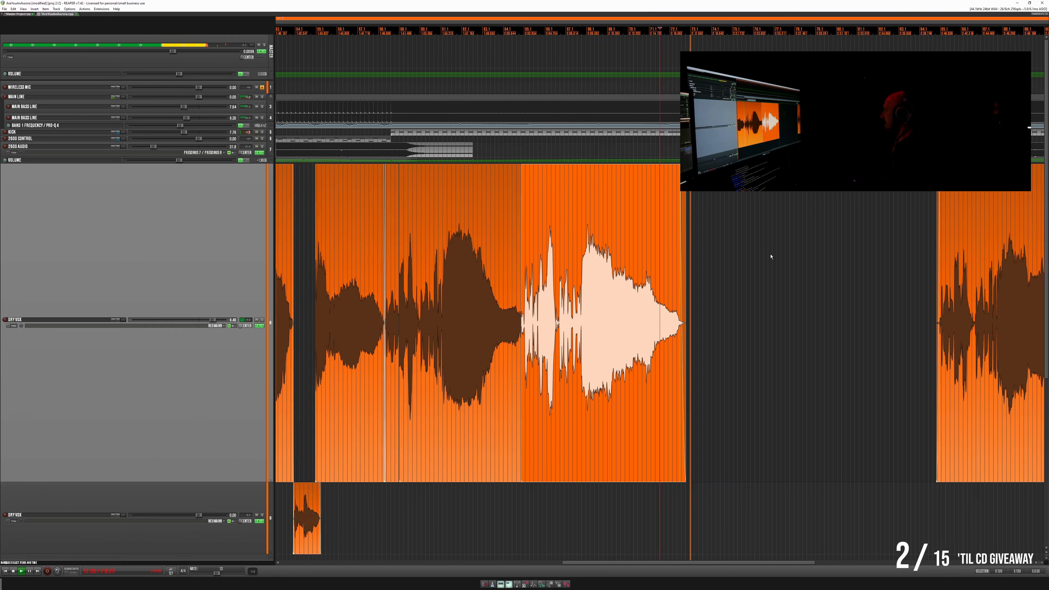
- Solo the lead vocal and play the opening phrase of the item after the long rest
left_click(838, 244)
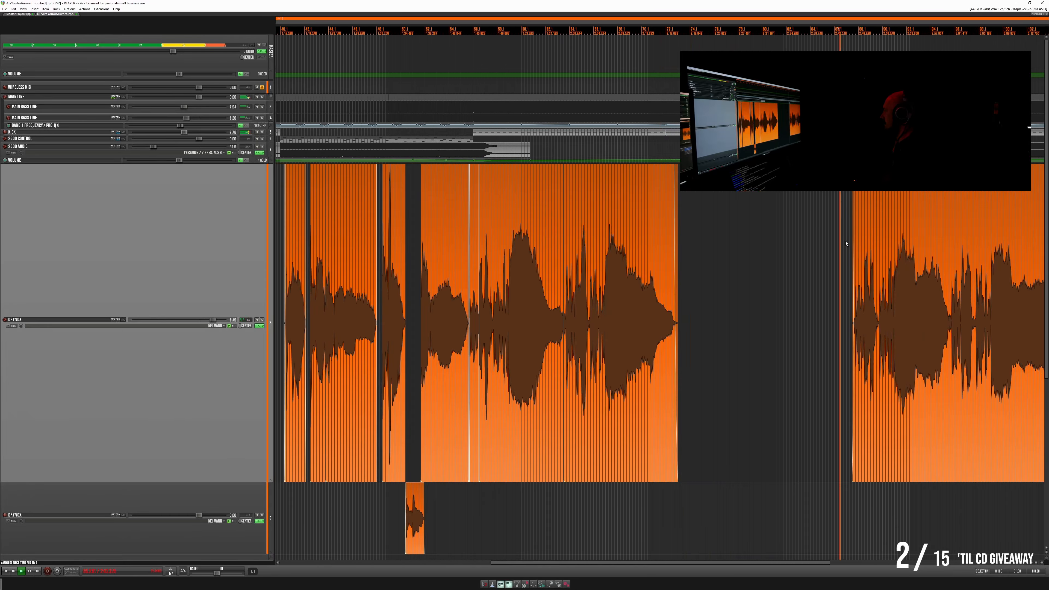
left_click(933, 246)
scroll(931, 246, "up", 4)
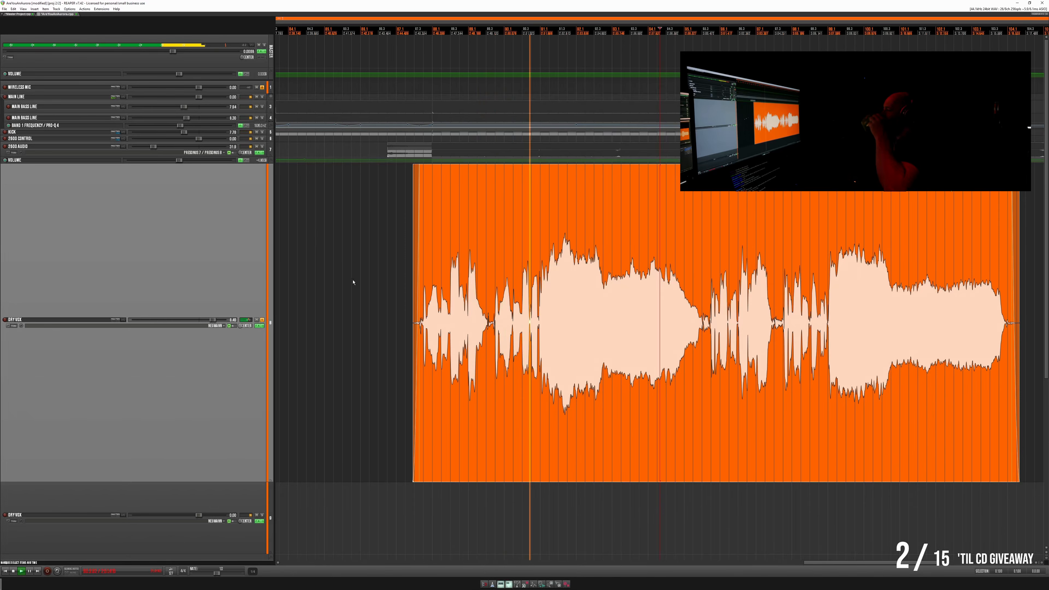
left_click(410, 242)
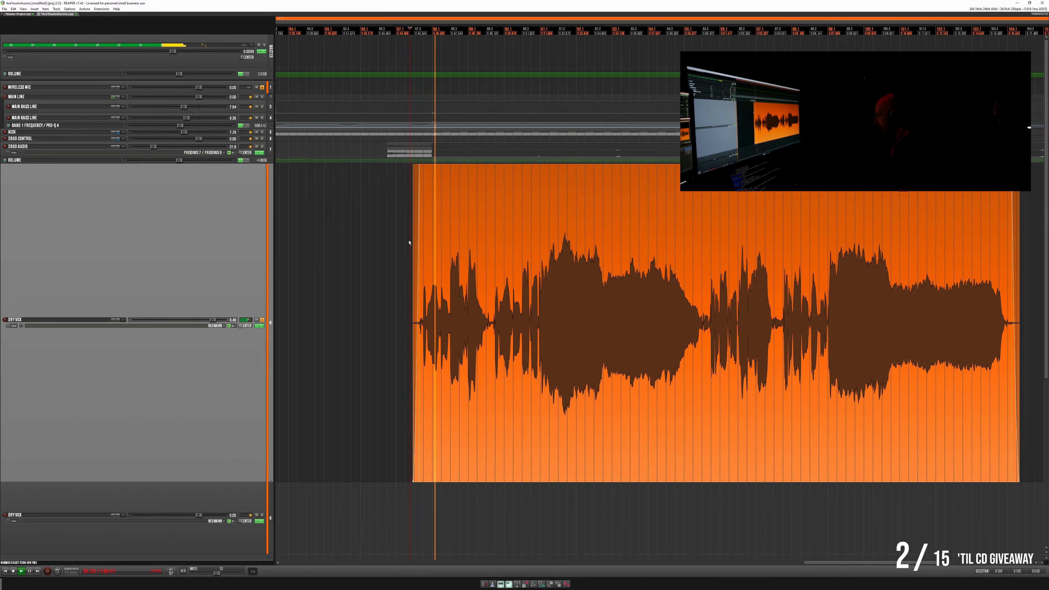
left_click(483, 243)
scroll(484, 242, "up", 5)
left_click(404, 248)
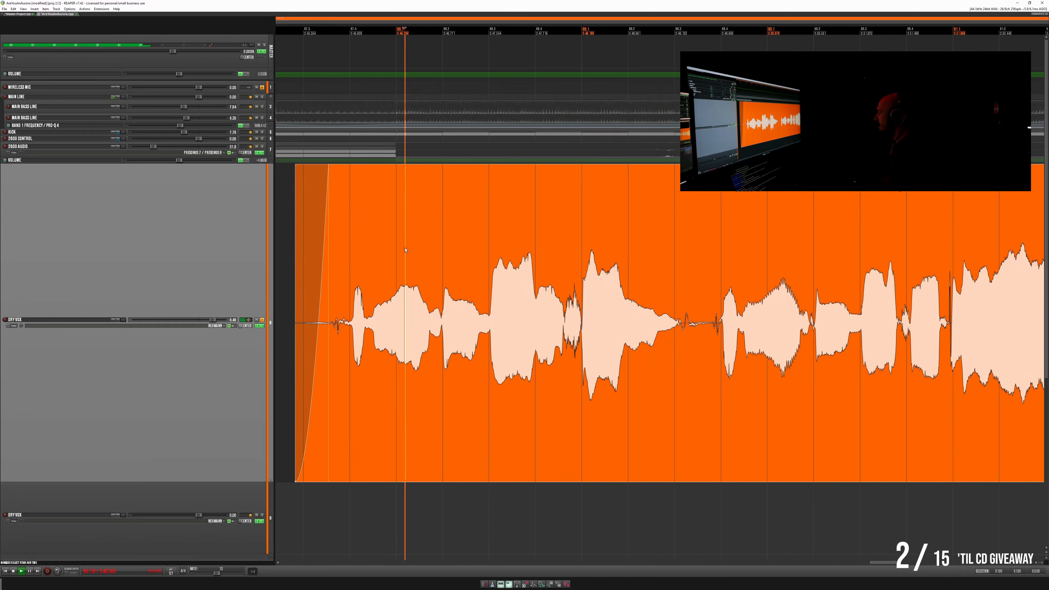
- Cut out the tiny uneven section at the louder note's onset in the opening phrase, and lengthen the fades on both sides
scroll(487, 249, "up", 8)
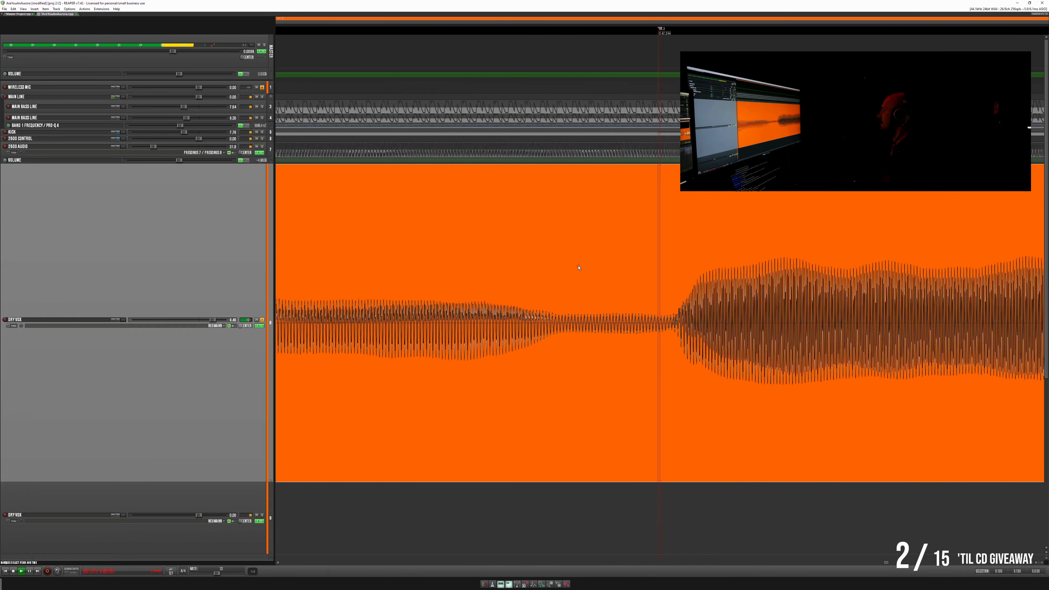
scroll(732, 267, "up", 5)
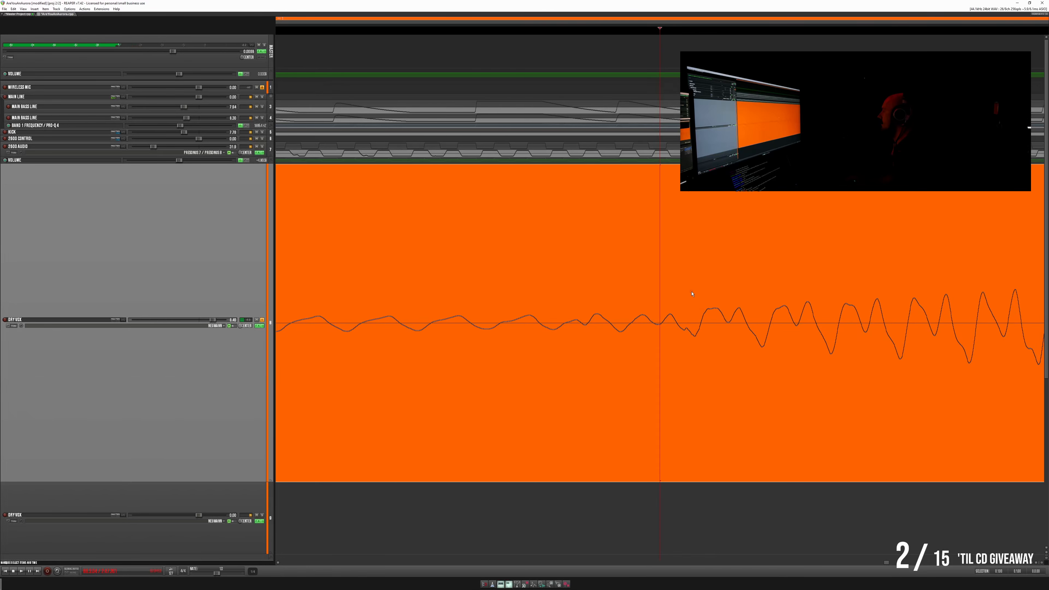
left_click_drag(680, 306, 695, 306)
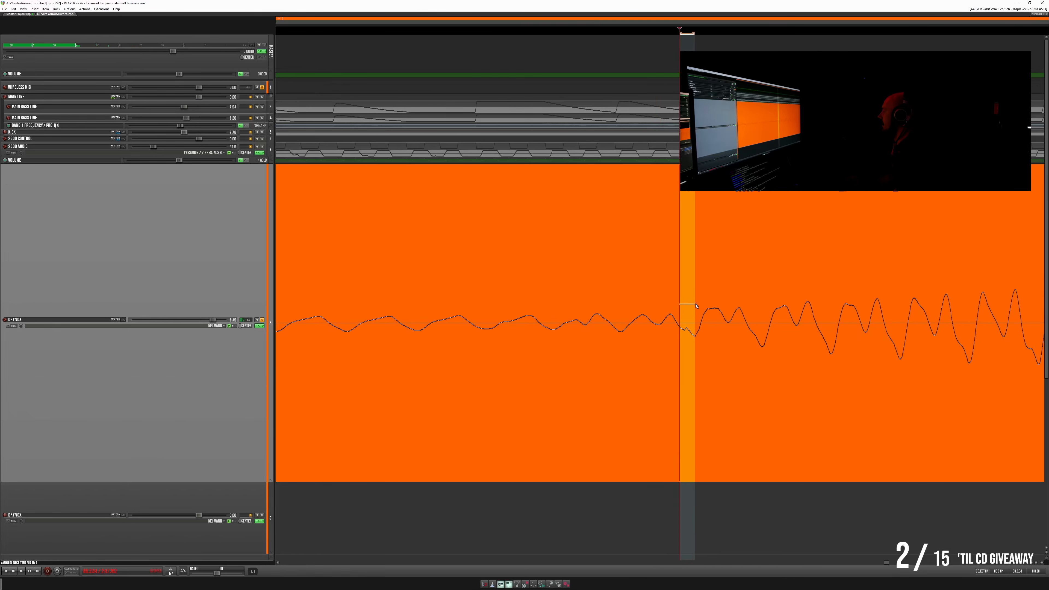
key("Delete")
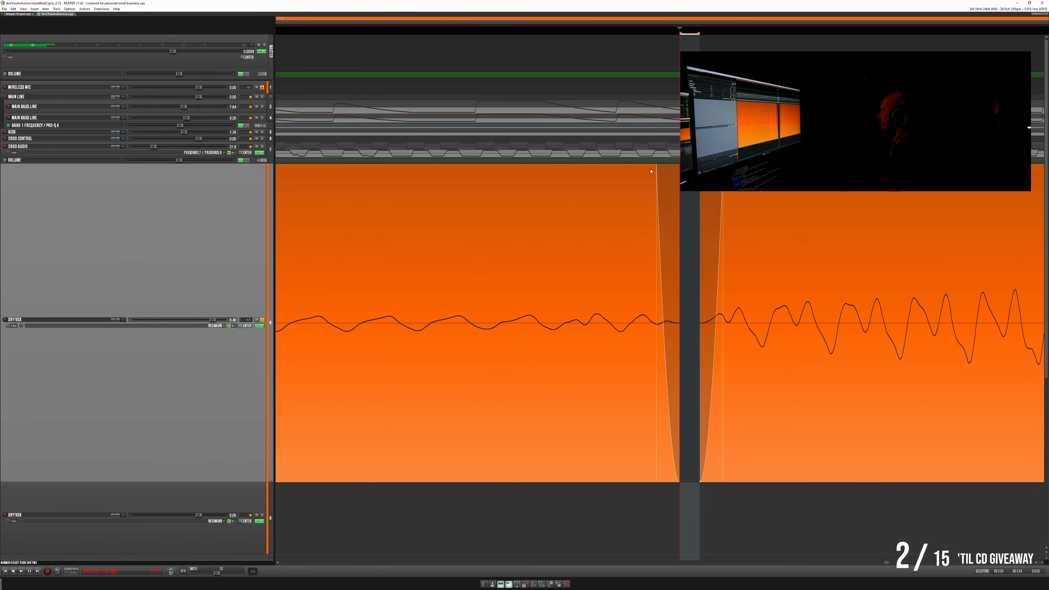
left_click_drag(651, 172, 615, 172)
left_click(725, 177)
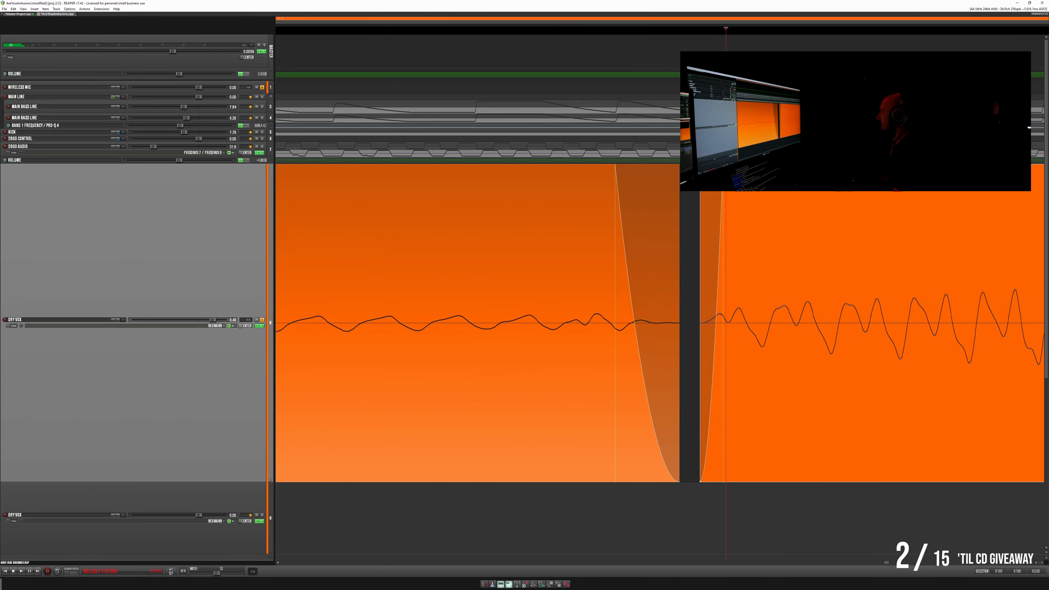
left_click_drag(723, 177, 758, 177)
scroll(615, 224, "down", 10)
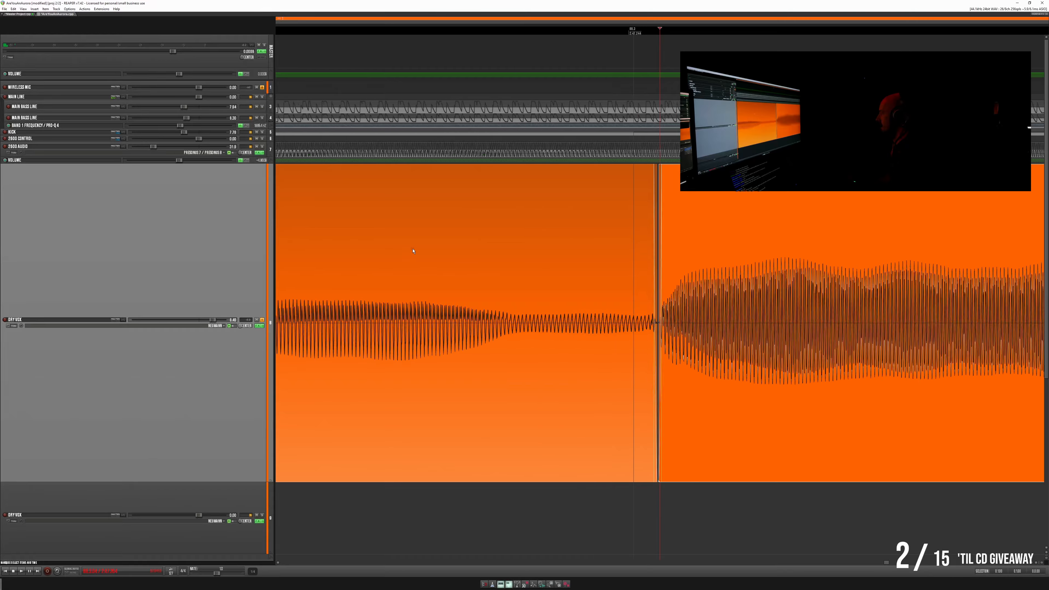
- Play the note before the new gap and lengthen the fade-in on the louder note after it
key("space")
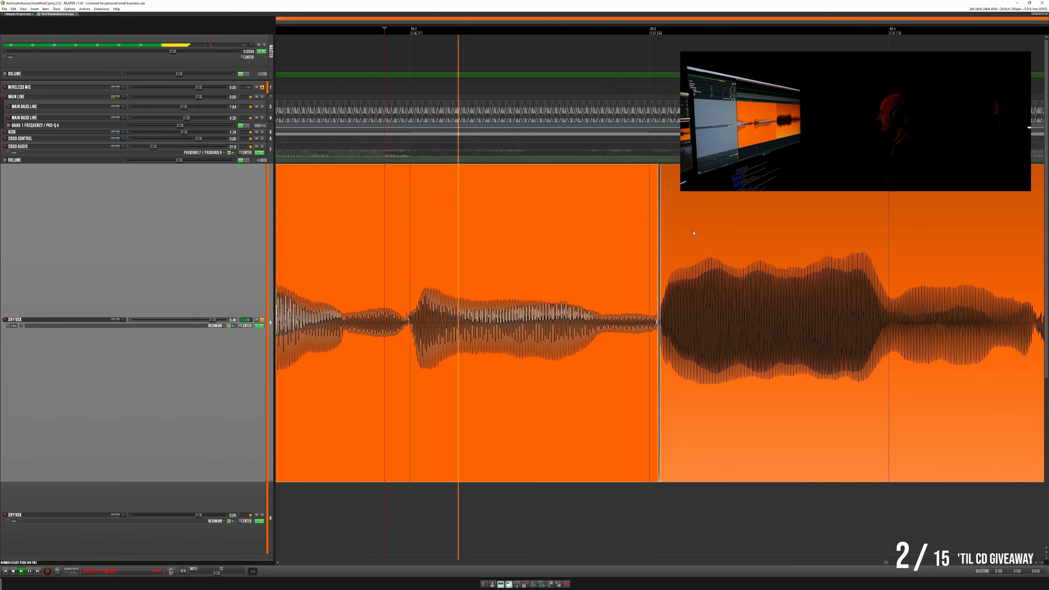
key("space")
left_click(670, 239)
scroll(670, 239, "up", 10)
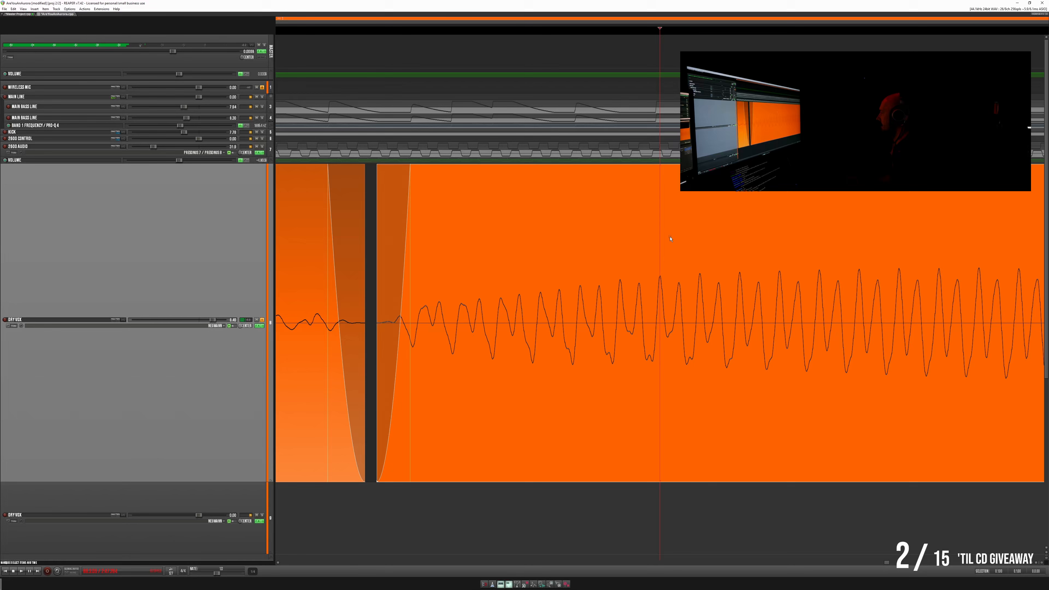
scroll(670, 239, "down", 4)
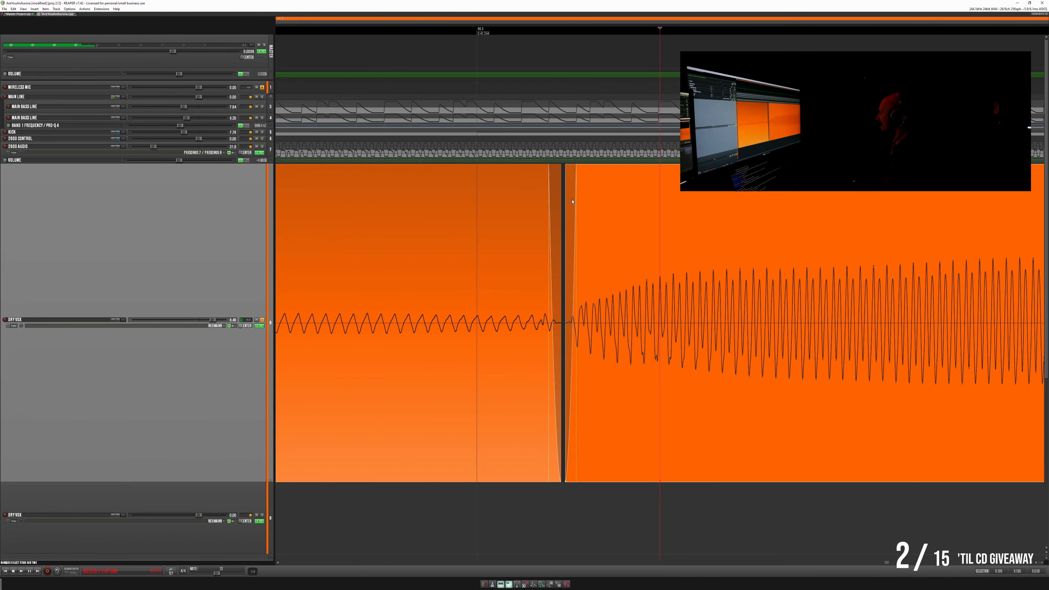
left_click_drag(577, 192, 640, 192)
- Replay the transition across the small gap and lengthen the fade-out on the note before it
left_click(402, 188)
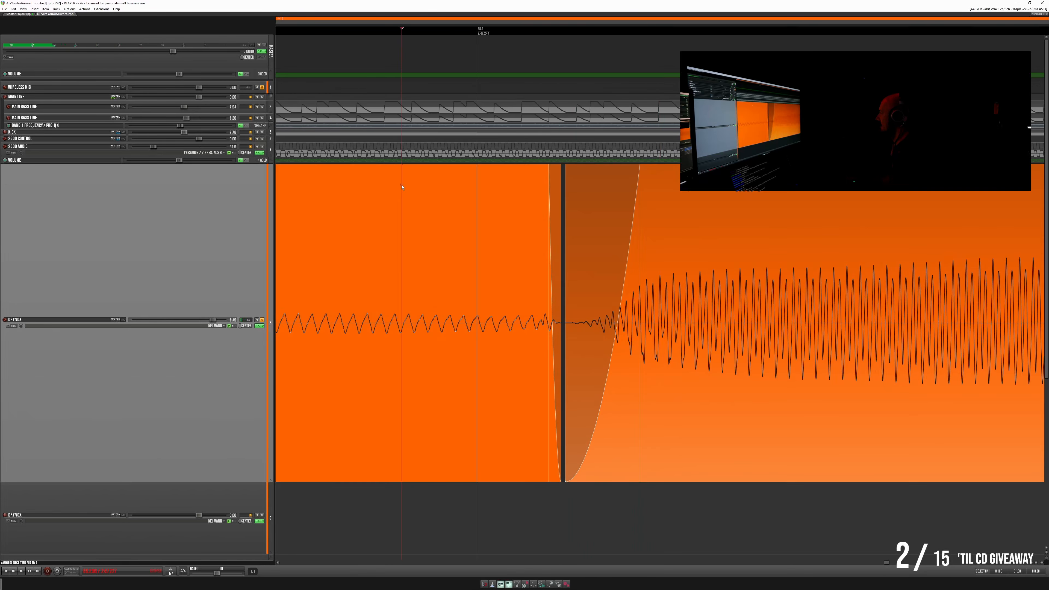
scroll(403, 189, "down", 4)
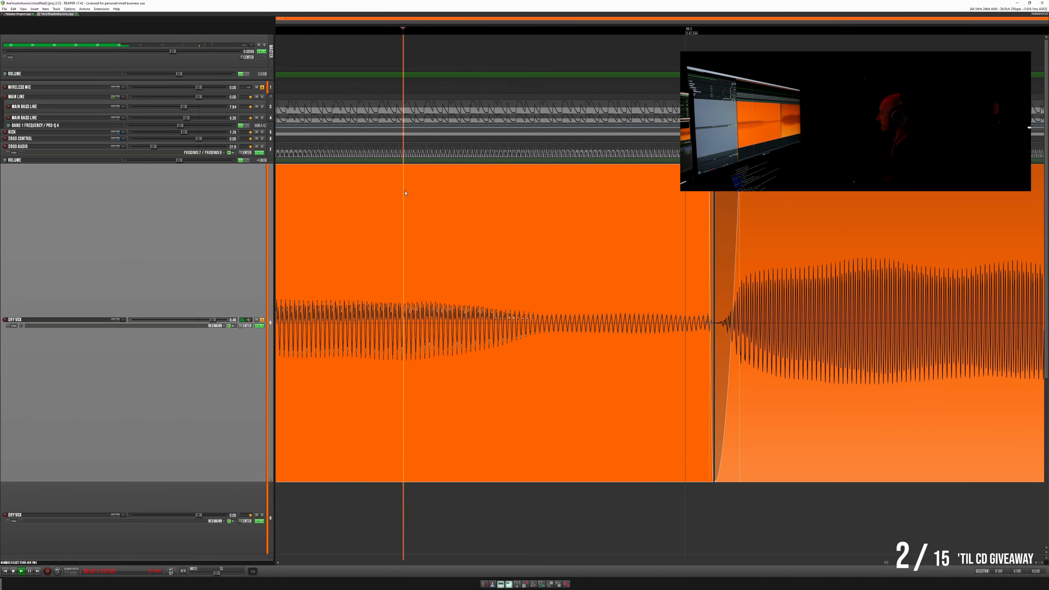
key("space")
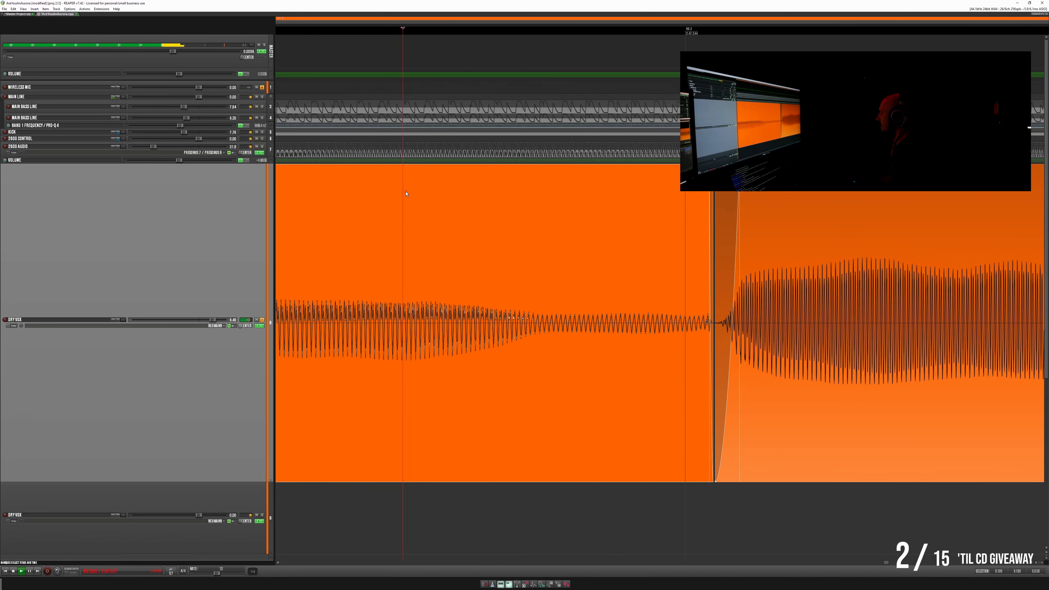
key("space")
left_click_drag(709, 177, 685, 177)
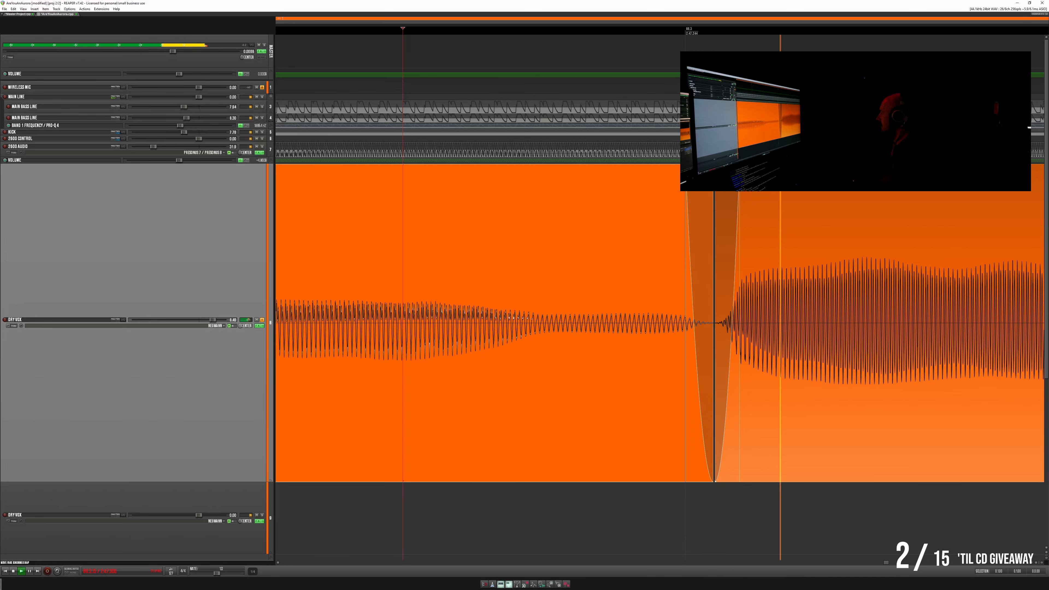
- Widen the gap by trimming the preceding note's end, lengthen its fade-out, and shorten the fade-in on the louder note
left_click_drag(714, 192, 639, 188)
key("space")
key("space")
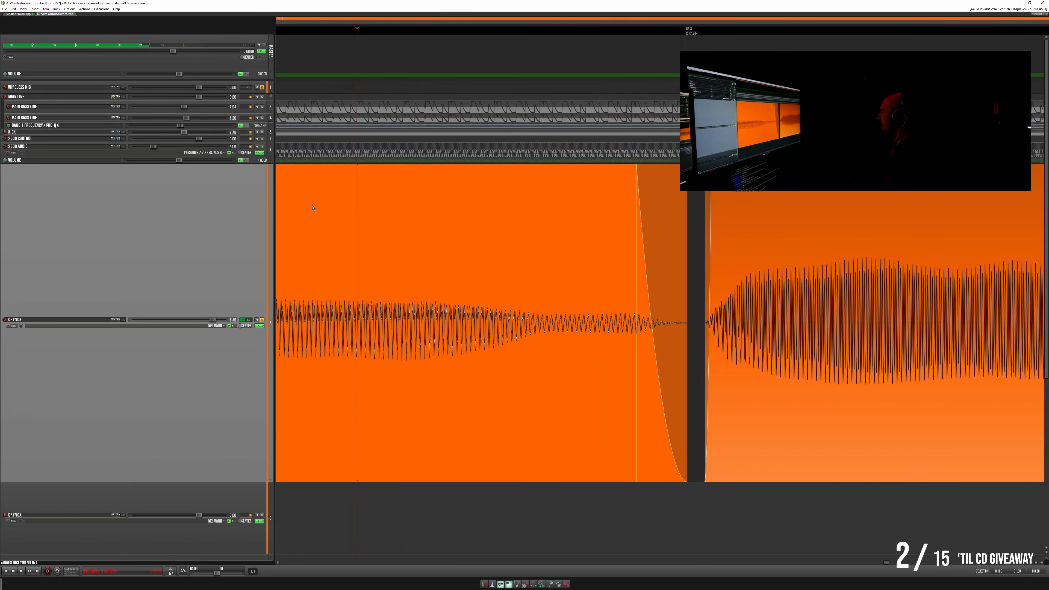
- Select the time range spanning the gap and both neighbouring notes, enable repeat, and play it as a loop
left_click_drag(312, 208, 977, 228)
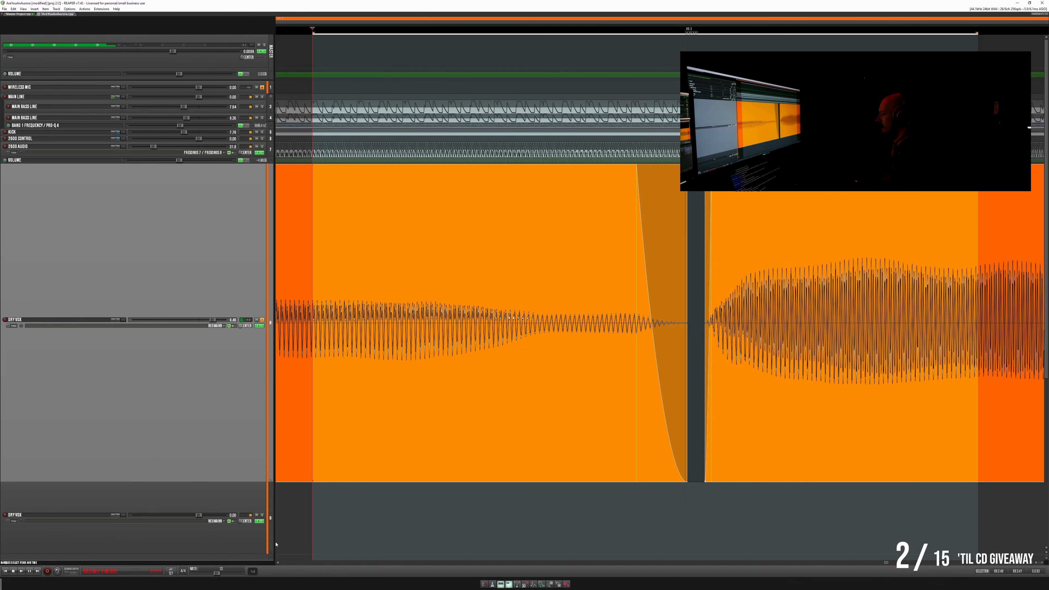
left_click(58, 572)
key("space")
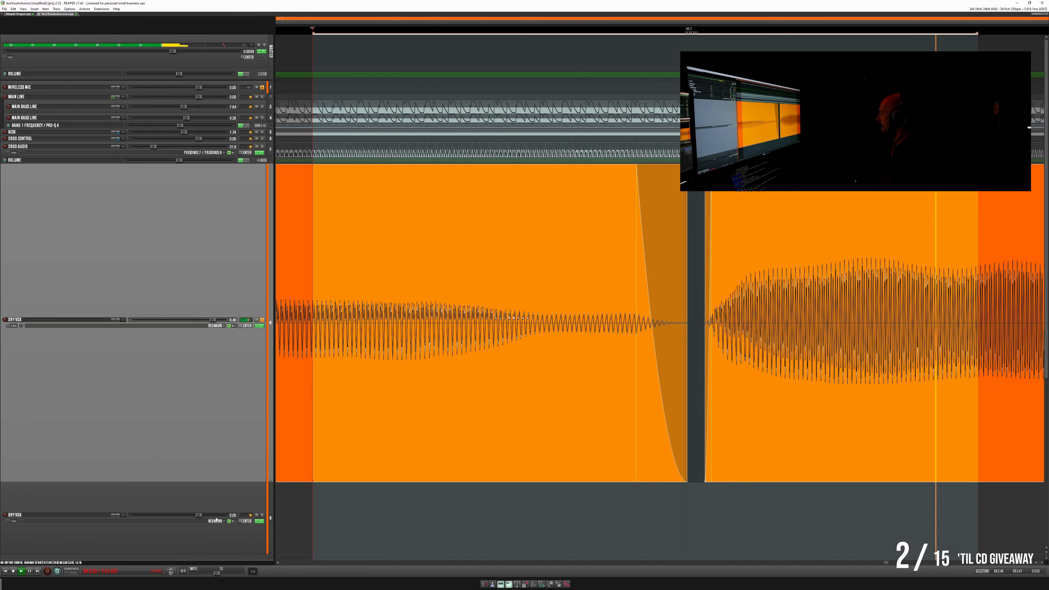
- Extend the end of the note before the small gap to narrow it, and readjust that note's fade-out
left_click_drag(638, 176, 691, 322)
left_click_drag(686, 182, 640, 184)
mouse_move(641, 183)
left_mouse_down()
mouse_move(693, 186)
mouse_move(640, 186)
left_mouse_up()
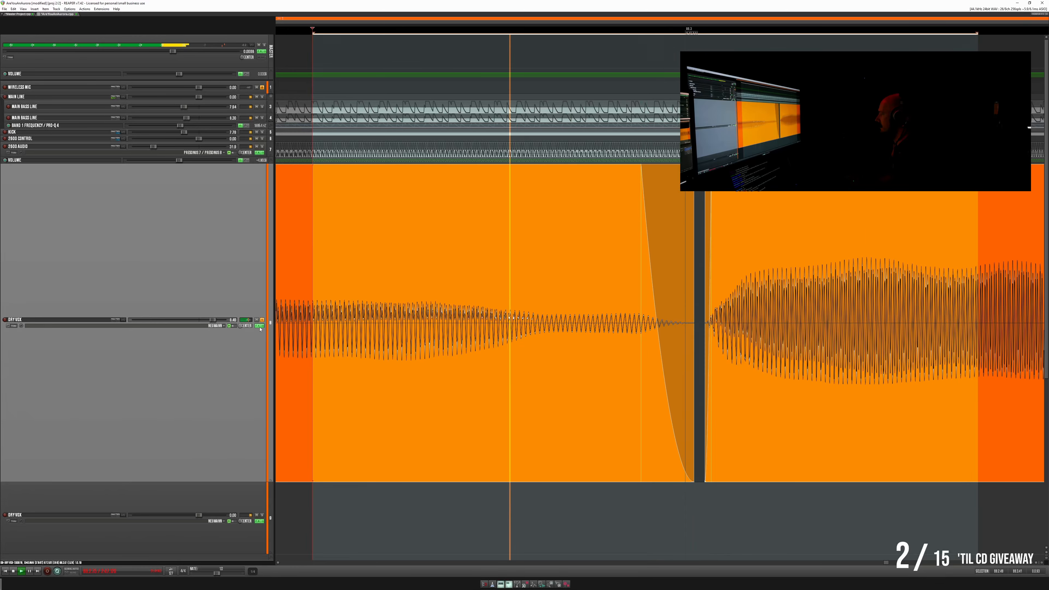
- Play the phrase leading across the small gap in the full mix and solo the lead vocal track again
scroll(470, 270, "down", 5)
left_click(470, 269)
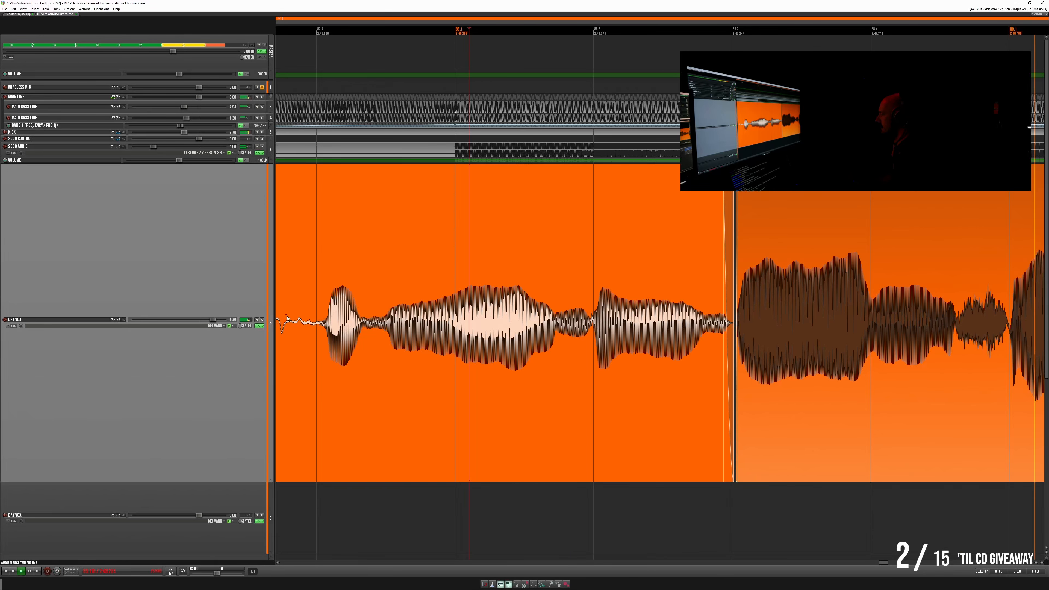
key("space")
key("space")
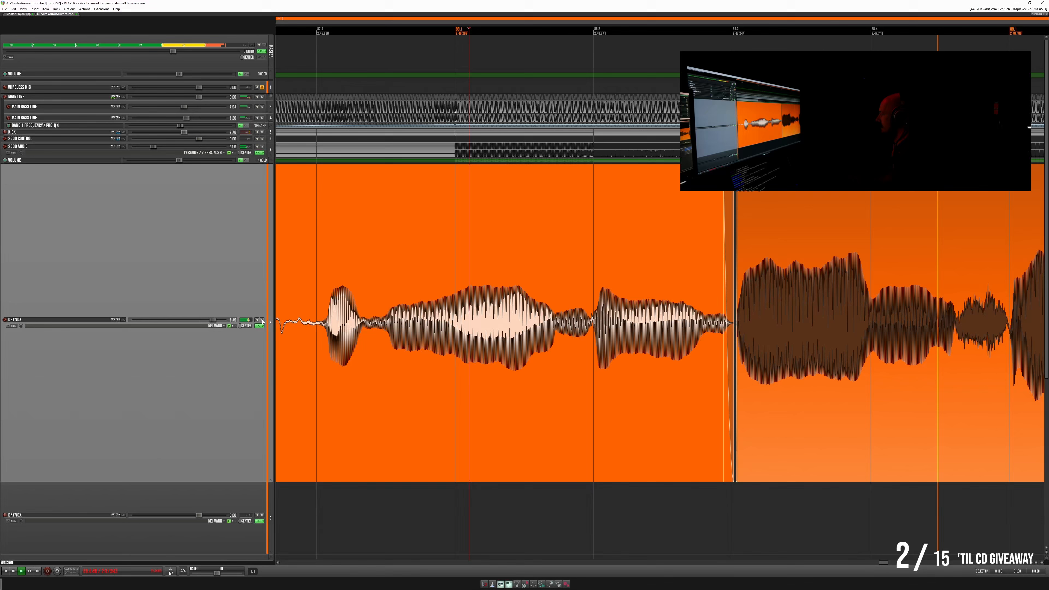
left_click(261, 320)
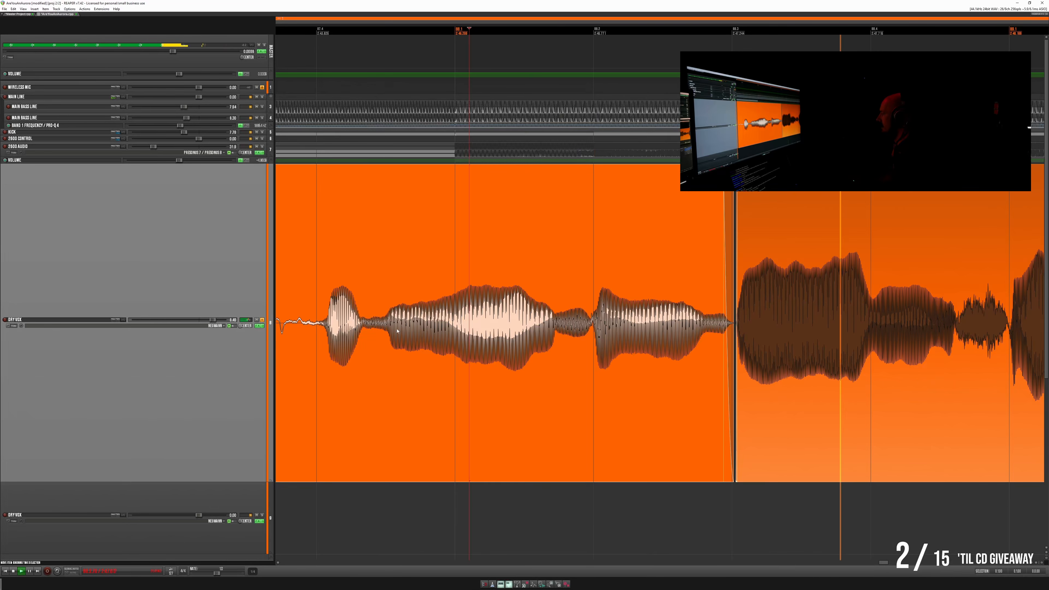
- Cut out the low-level noise between the next two vocal phrases and lengthen the fade-out before the new gap
scroll(892, 293, "down", 4)
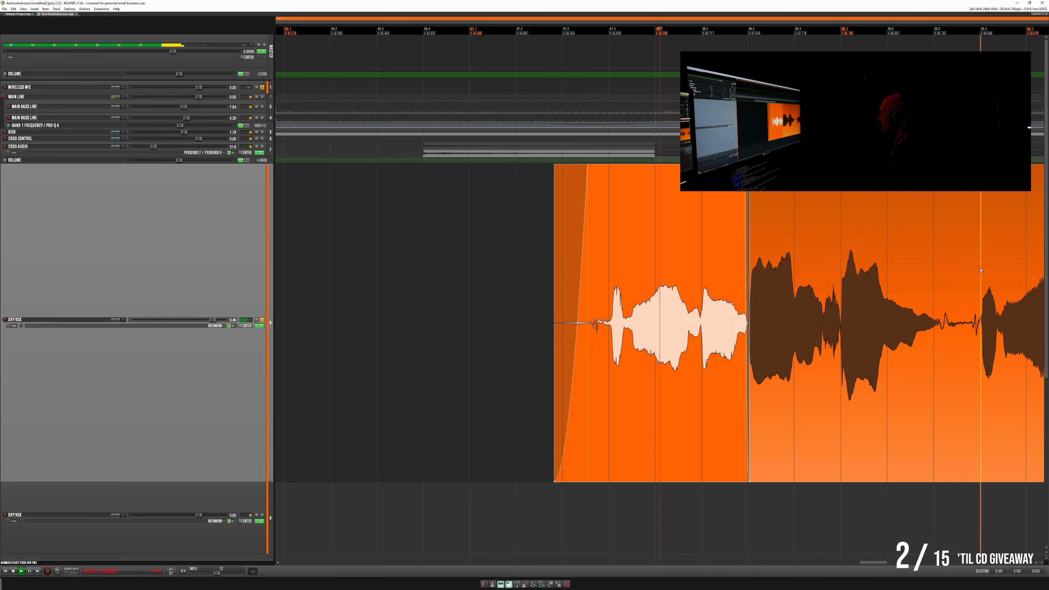
scroll(502, 263, "up", 4)
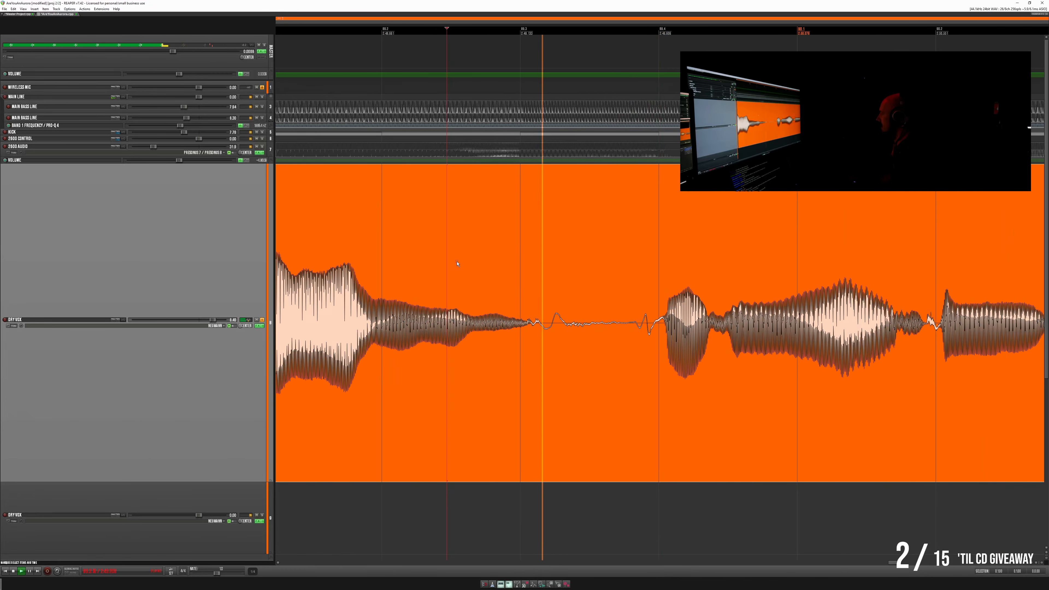
left_click(447, 263)
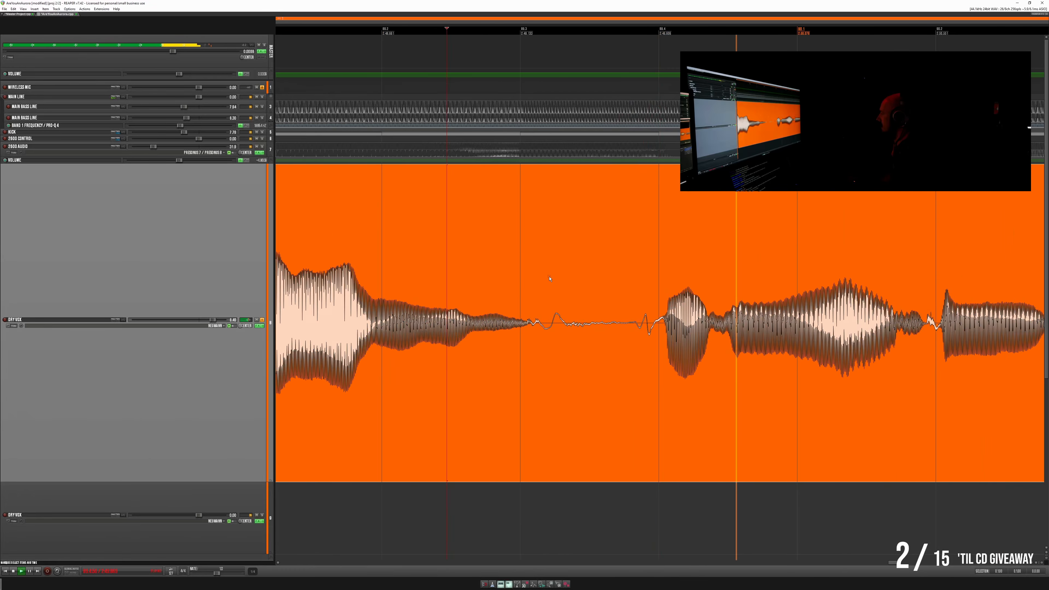
left_click_drag(547, 282, 661, 171)
left_click_drag(546, 169, 534, 169)
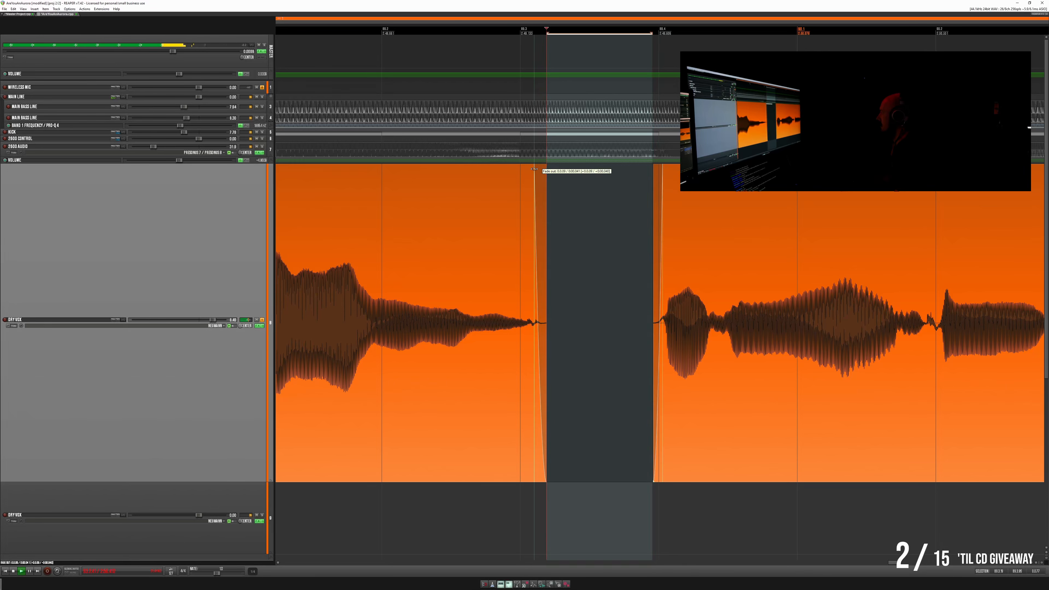
- Play the vocal from inside the new gap to check the entry of the following phrase
scroll(687, 215, "down", 5)
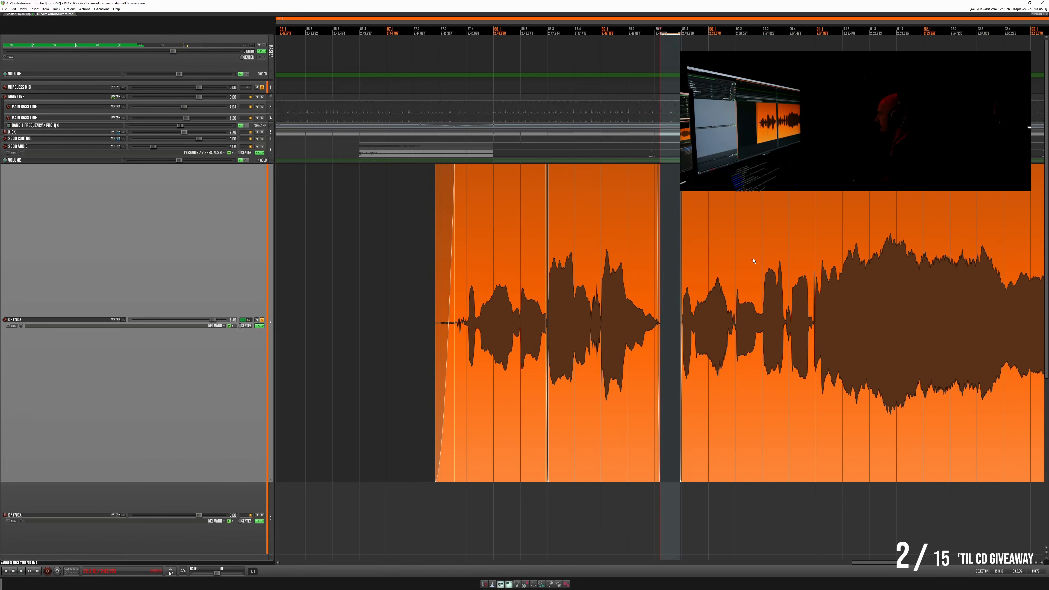
left_click(673, 244)
key("space")
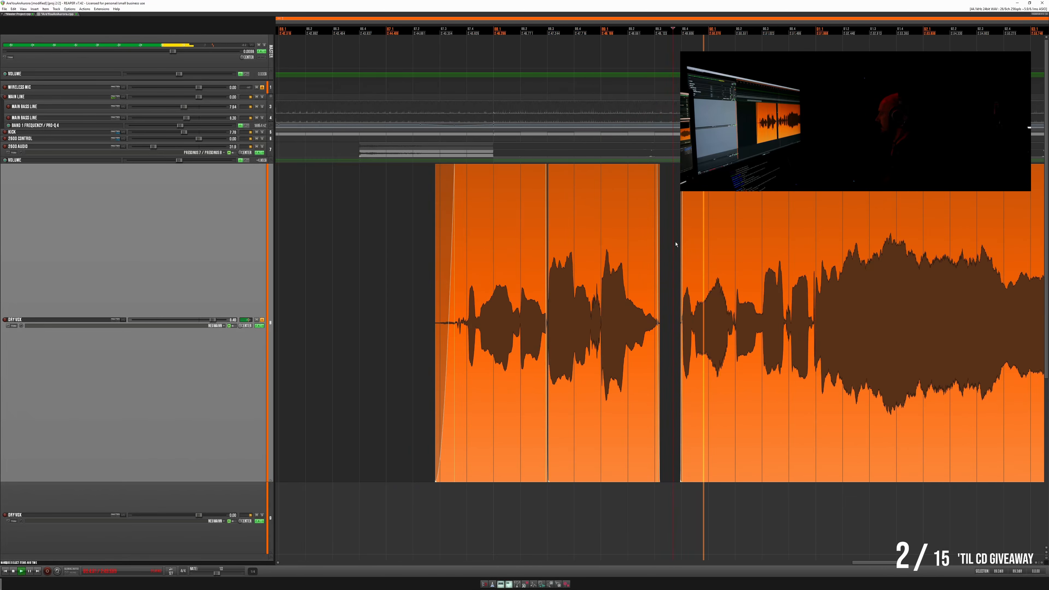
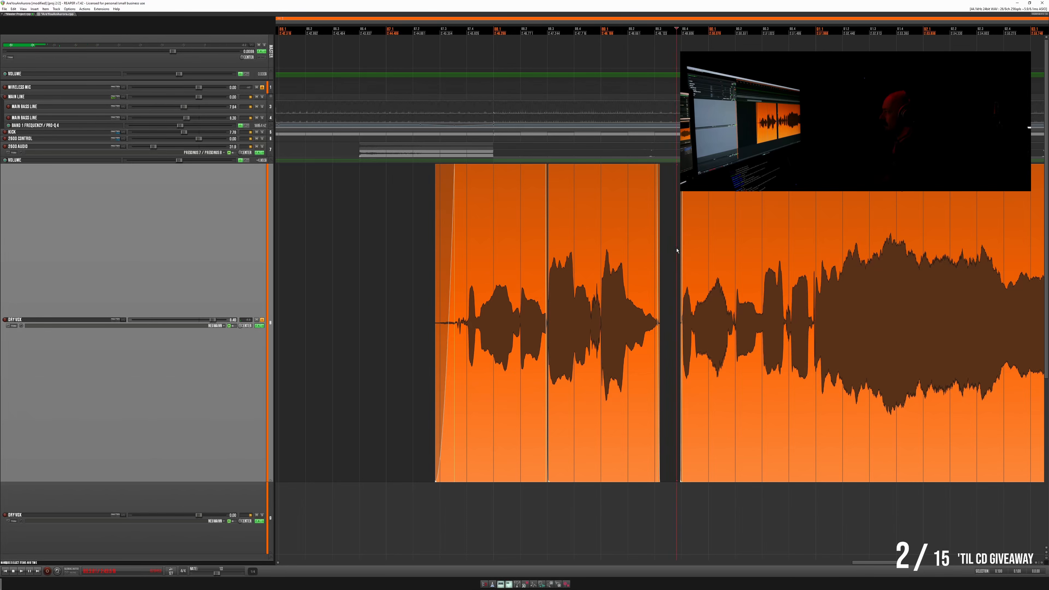
- Play the vocal from the gap through the long held note twice to check the phrase
scroll(729, 289, "right", 6)
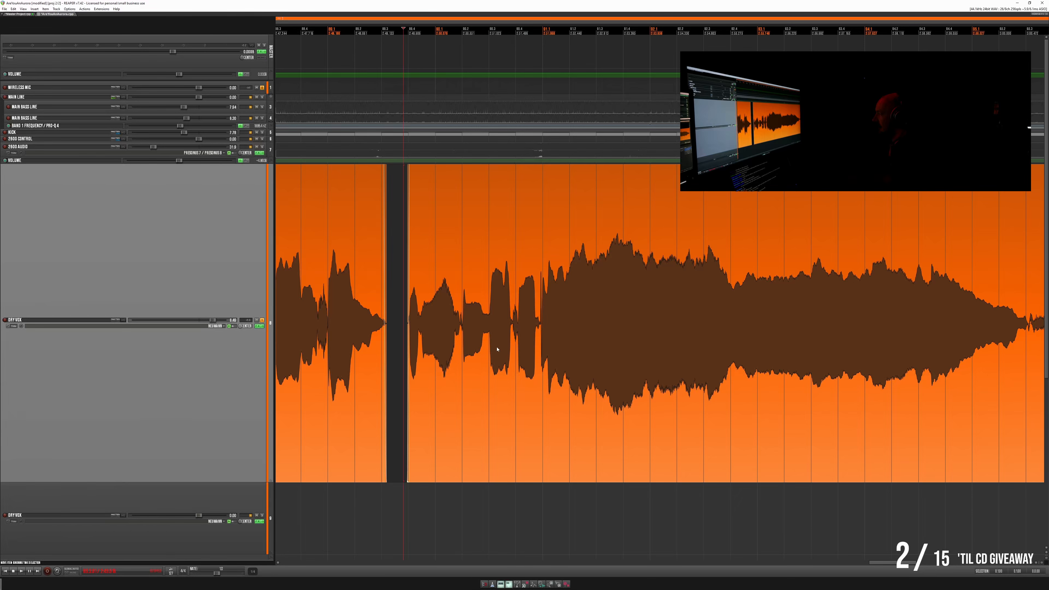
key("space")
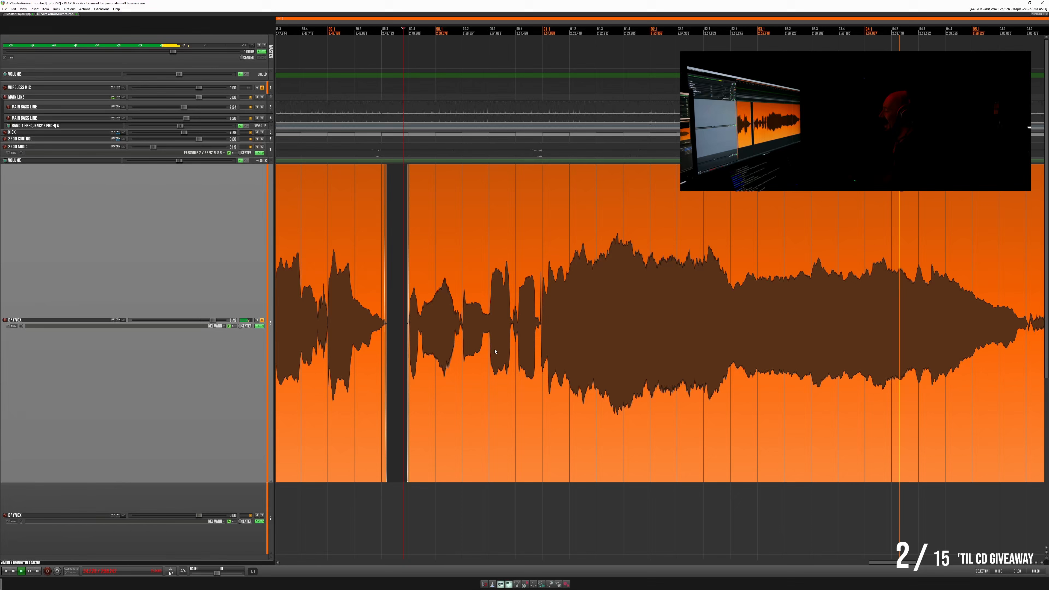
key("space")
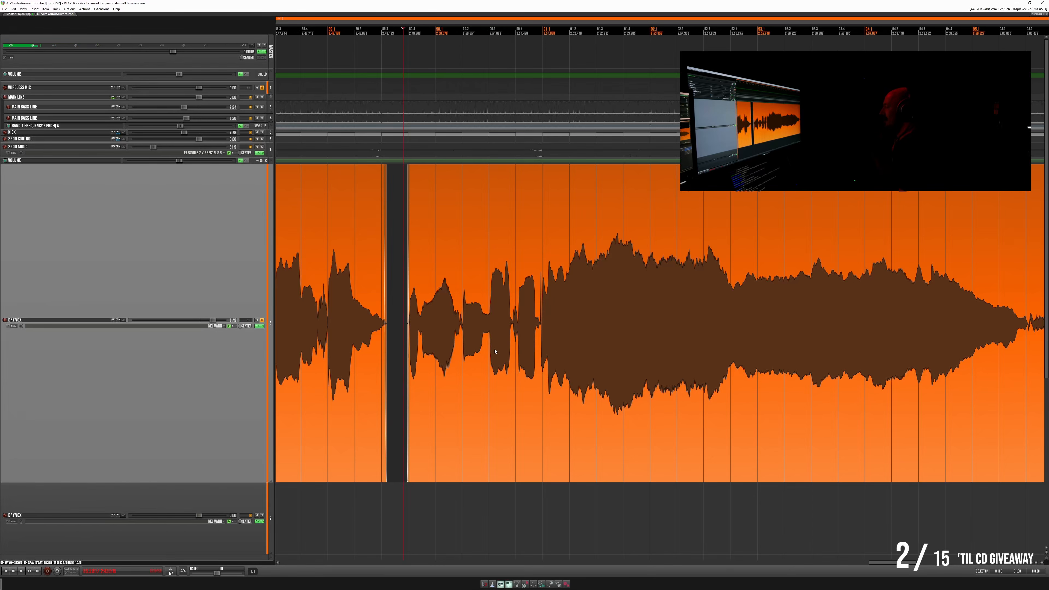
key("space")
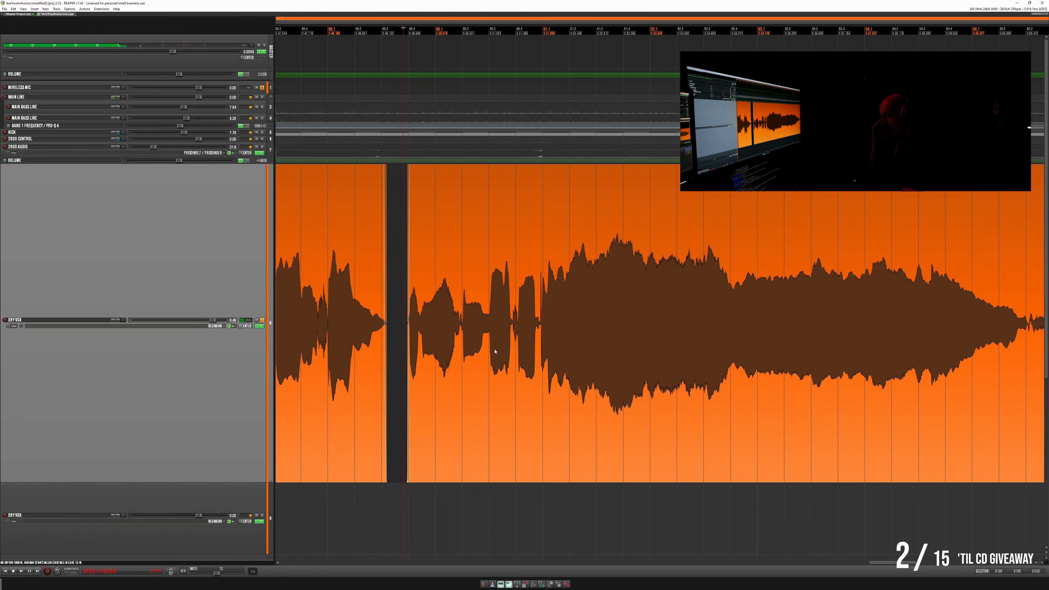
key("space")
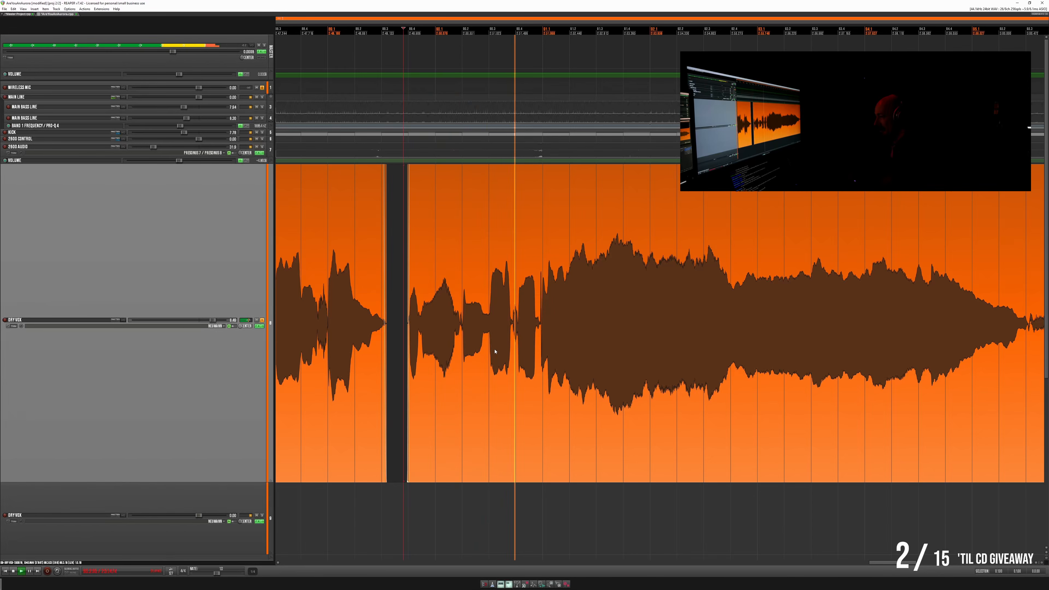
- Play the phrases that follow the long held note and examine the quiet breaks between them
scroll(550, 357, "down", 2)
scroll(550, 357, "down", 2)
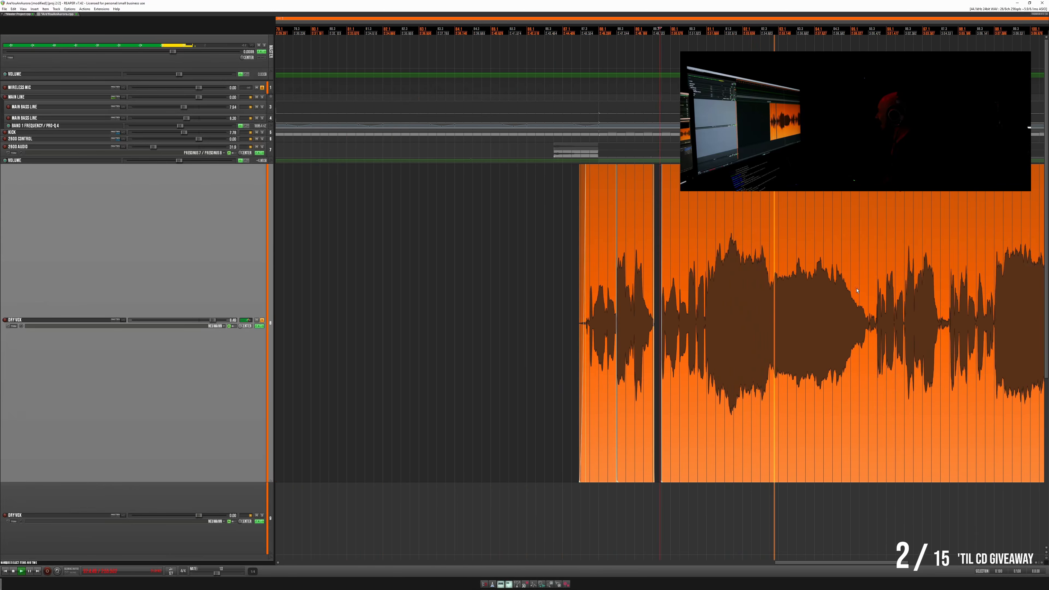
left_click(773, 295)
scroll(772, 296, "up", 2)
scroll(609, 329, "up", 3)
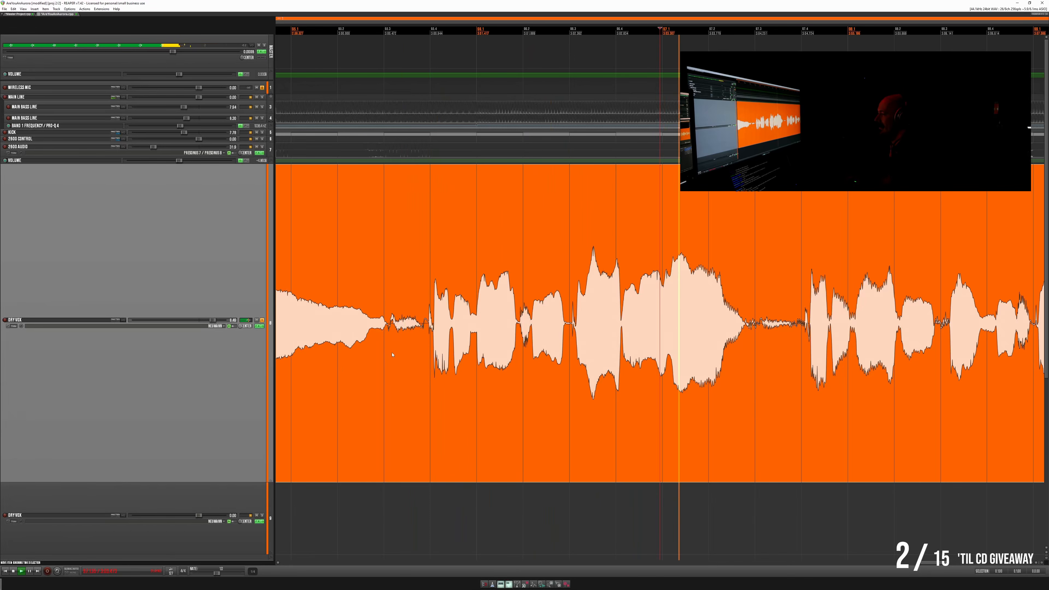
scroll(463, 350, "down", 2)
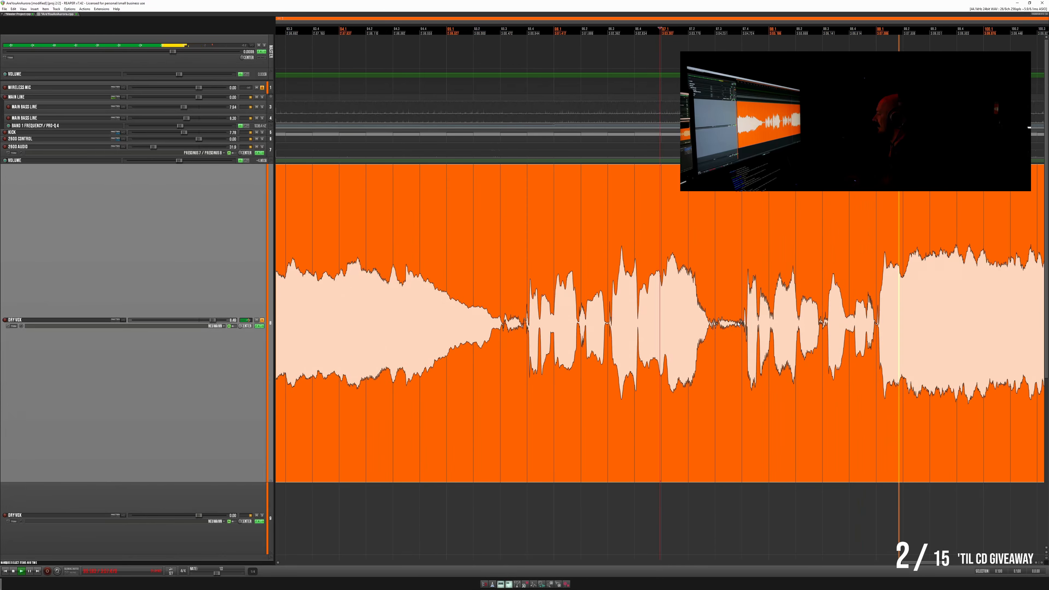
left_click(663, 318)
scroll(440, 272, "right", 5)
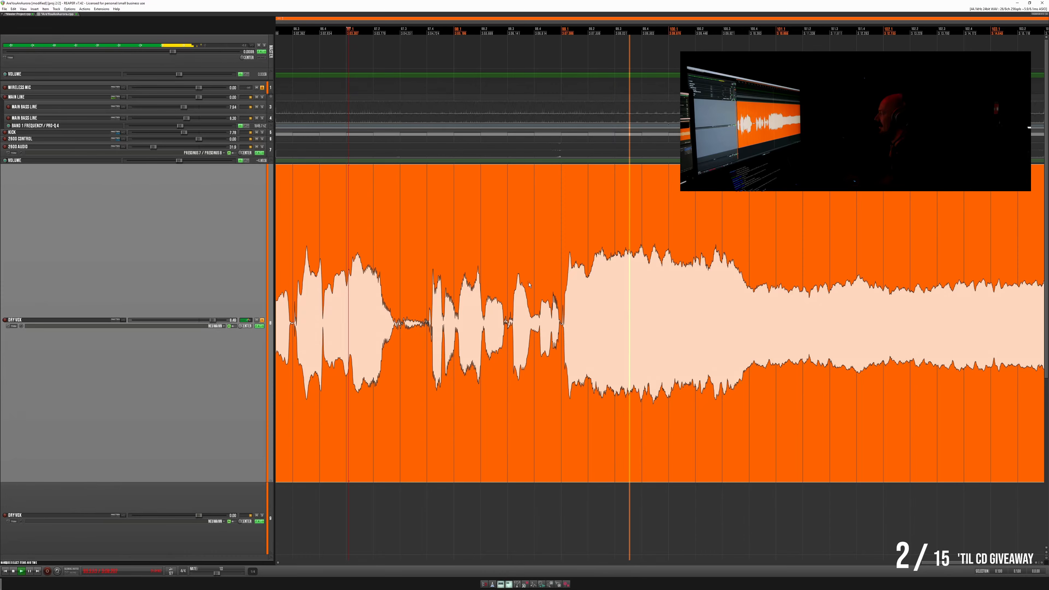
- Play the final held note and review the whole vocal up to its end
scroll(661, 291, "down", 6)
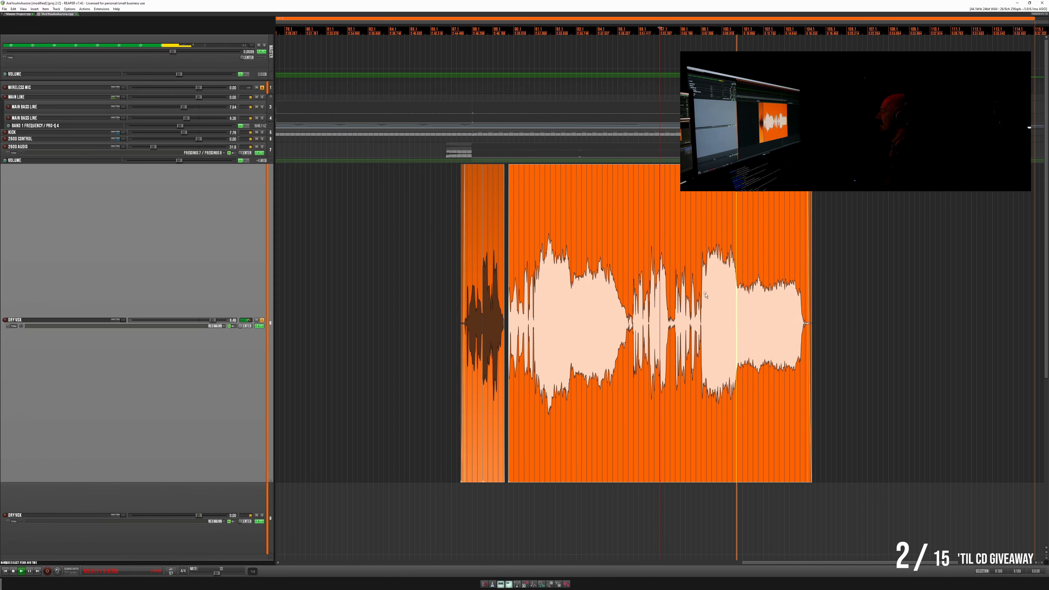
scroll(705, 295, "up", 4)
scroll(761, 265, "down", 6)
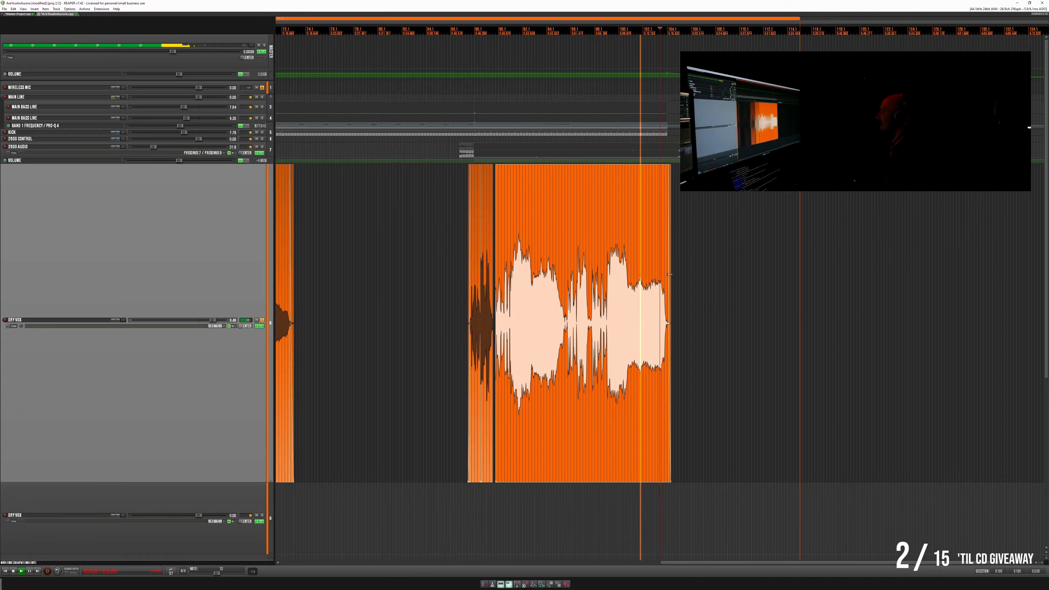
scroll(668, 274, "down", 6)
scroll(427, 285, "up", 3)
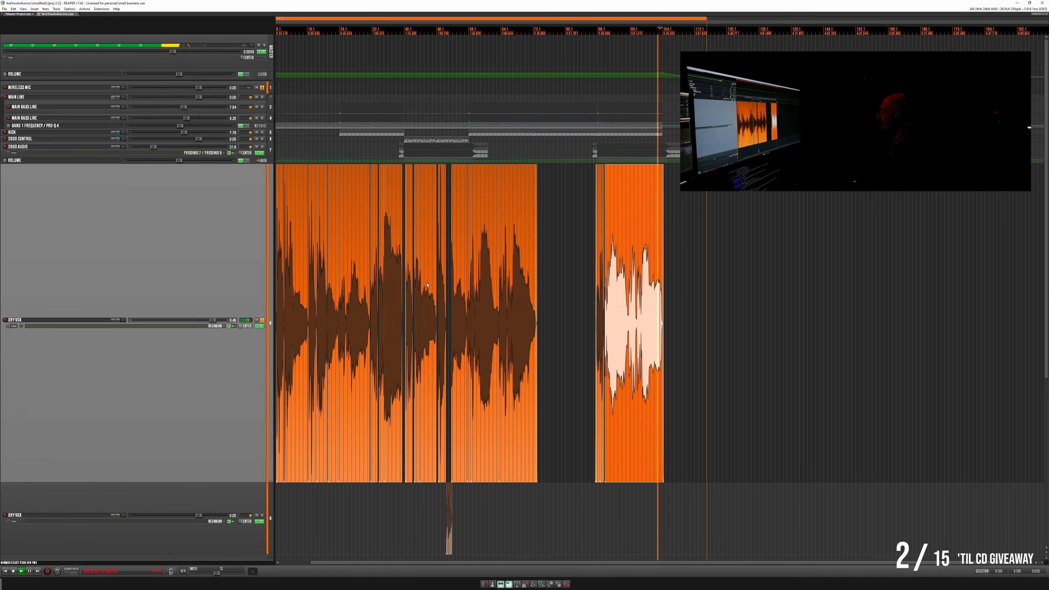
scroll(428, 285, "down", 2)
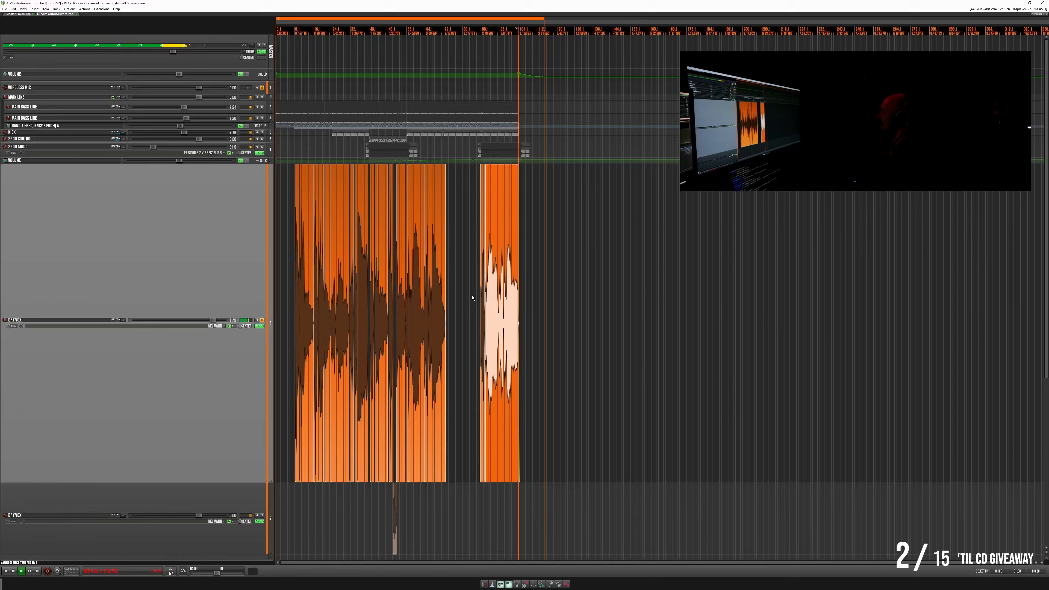
key("space")
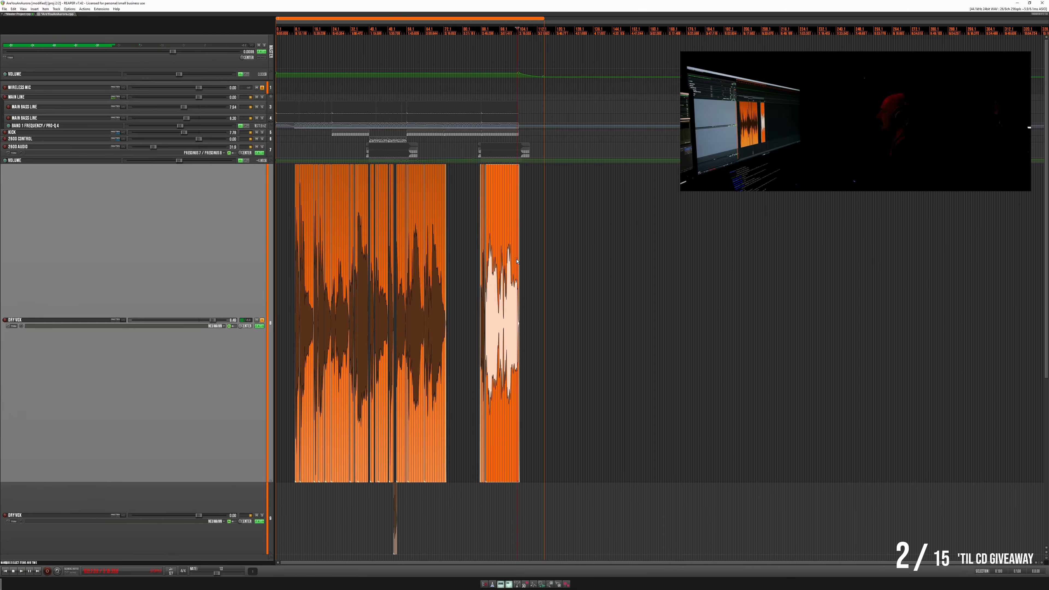
- Cut a narrow slice just after the final note's decay and slide the remaining low-level tail against the cut
scroll(517, 261, "up", 10)
key("space")
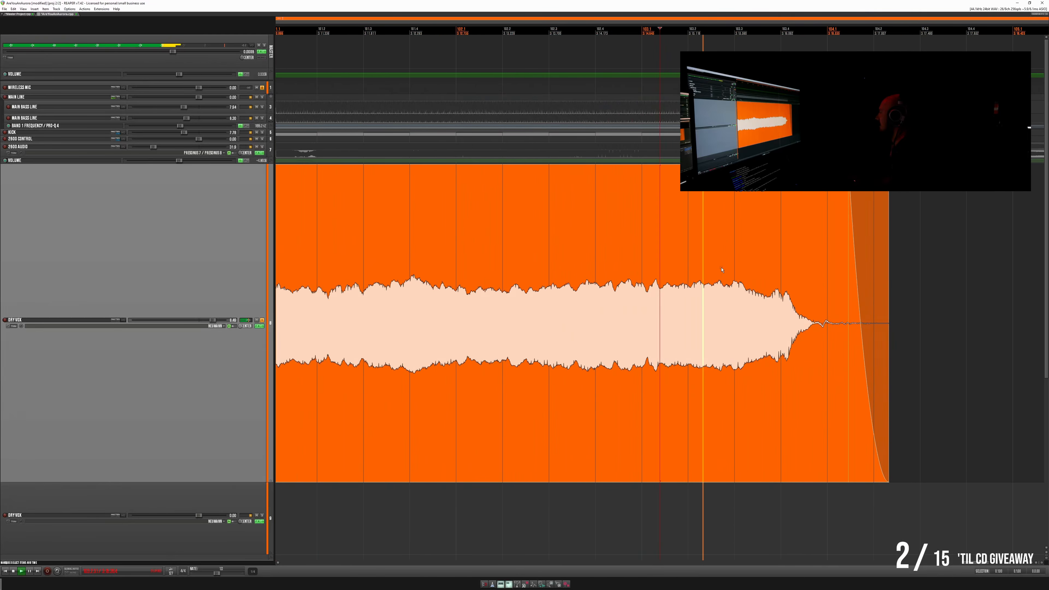
scroll(721, 269, "up", 3)
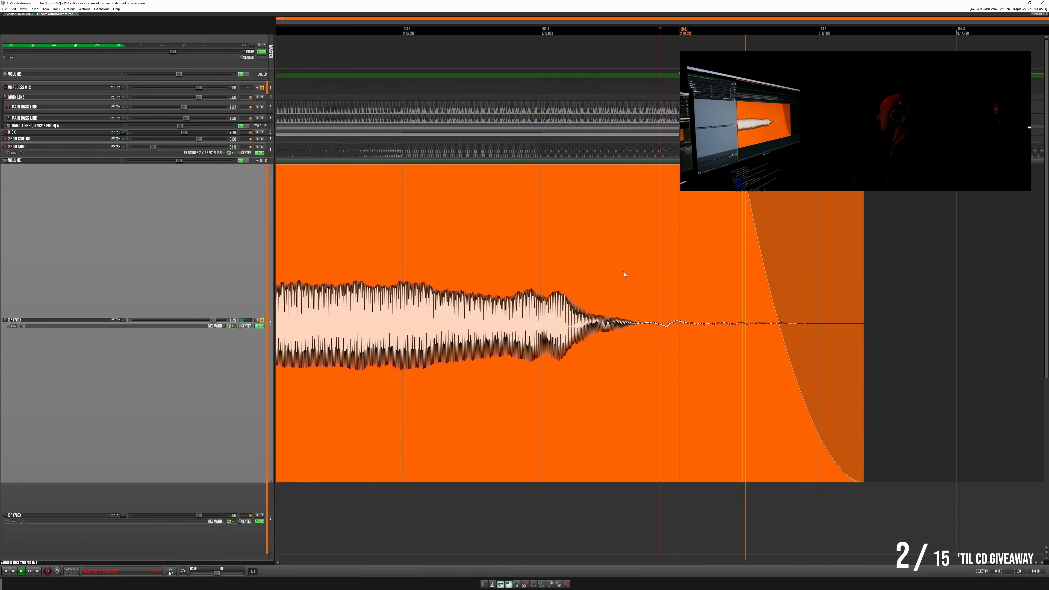
scroll(624, 275, "up", 3)
left_click_drag(698, 285, 707, 286)
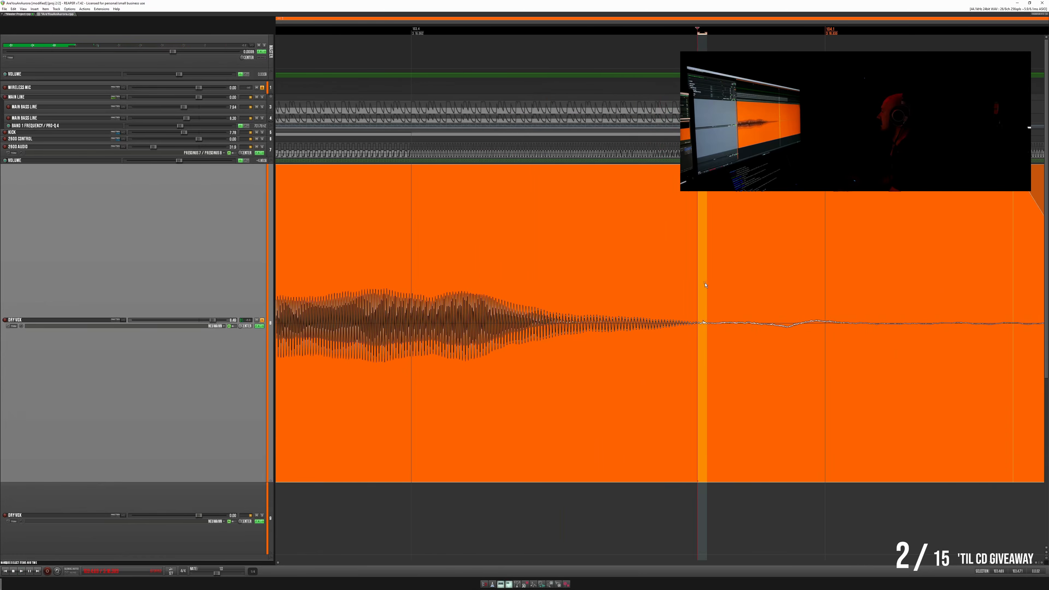
key("Delete")
left_click_drag(754, 385, 739, 385)
- Play across the join at the end of the final note and delete the low-level tail item
left_click(364, 288)
key("space")
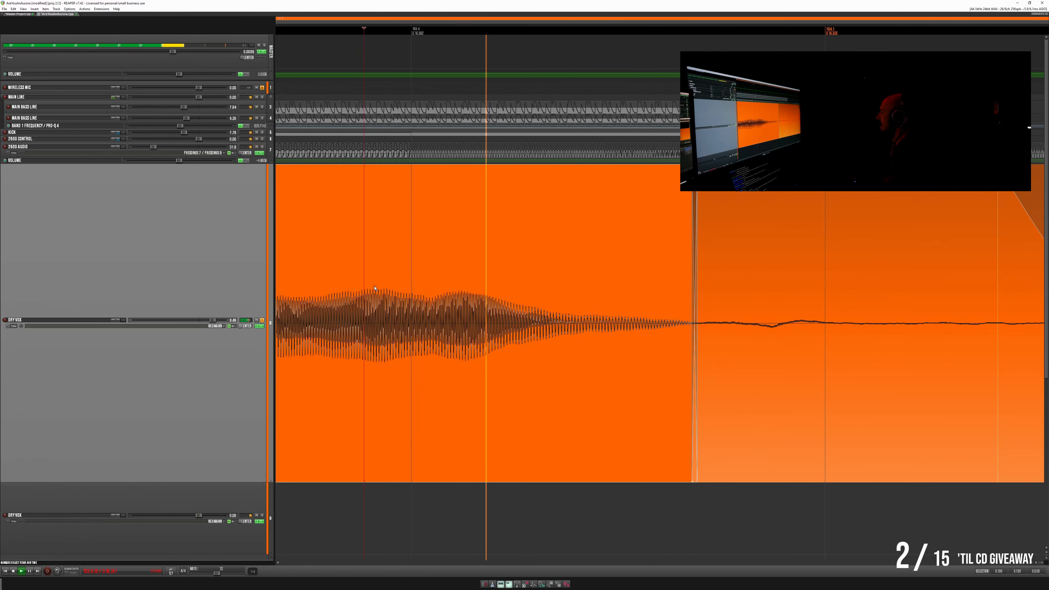
key("space")
key("space")
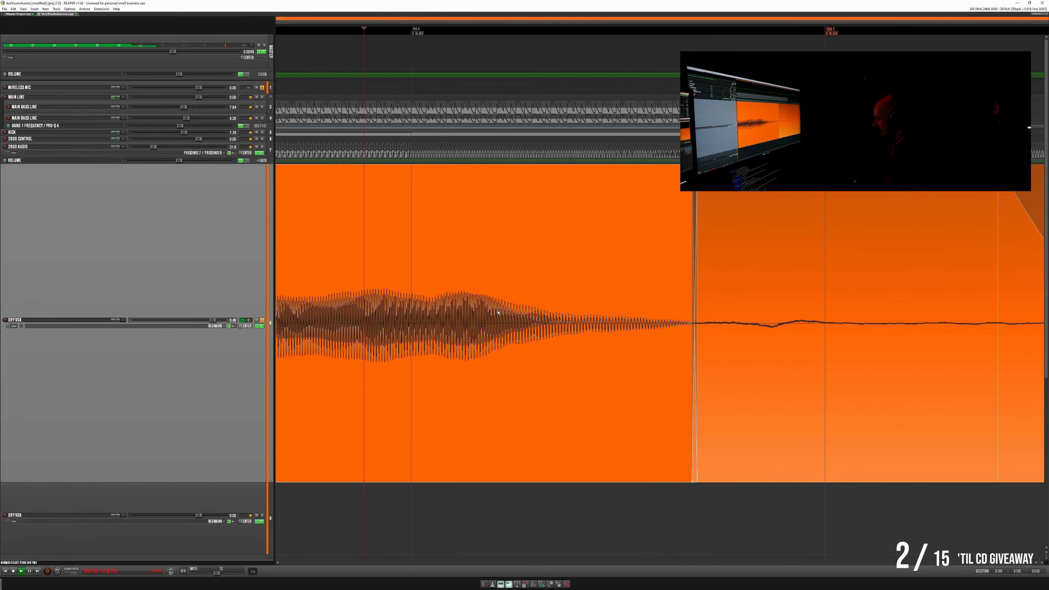
scroll(875, 359, "down", 3)
double_click(926, 396)
key("Delete")
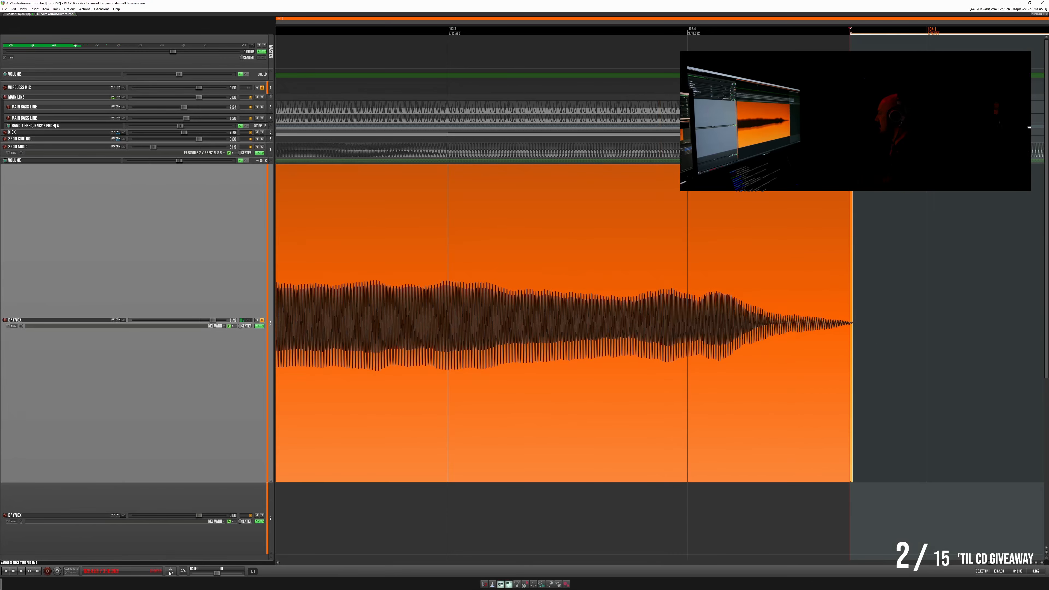
- Add a short fade-out to the final note and extend the note's end slightly
left_click(567, 205)
key("space")
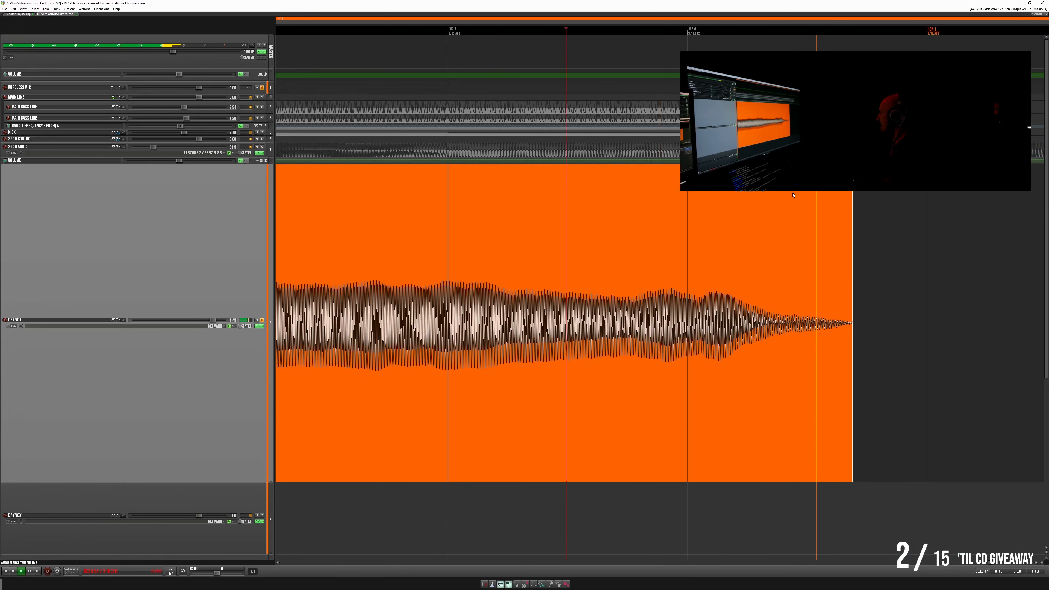
left_click_drag(852, 178, 826, 178)
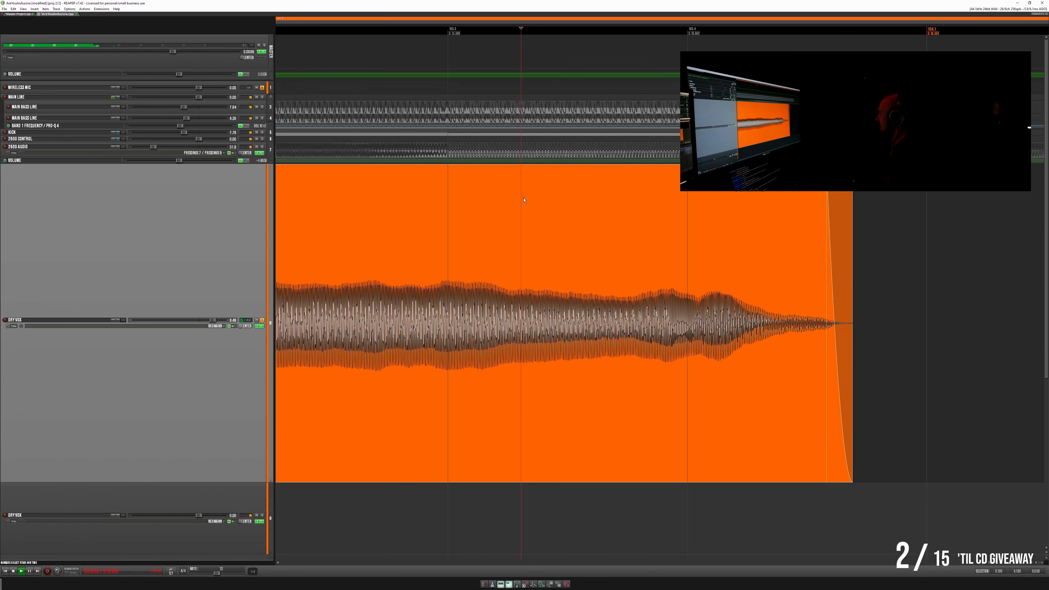
key("space")
mouse_move(853, 268)
left_mouse_down()
mouse_move(889, 268)
mouse_move(888, 257)
mouse_move(831, 257)
mouse_move(882, 260)
mouse_move(872, 261)
left_mouse_up()
- Play the end of the final note repeatedly to check its fade-out
key("space")
key("space")
key("space")
key("space")
key("space")
key("space")
key("space")
key("space")
key("space")
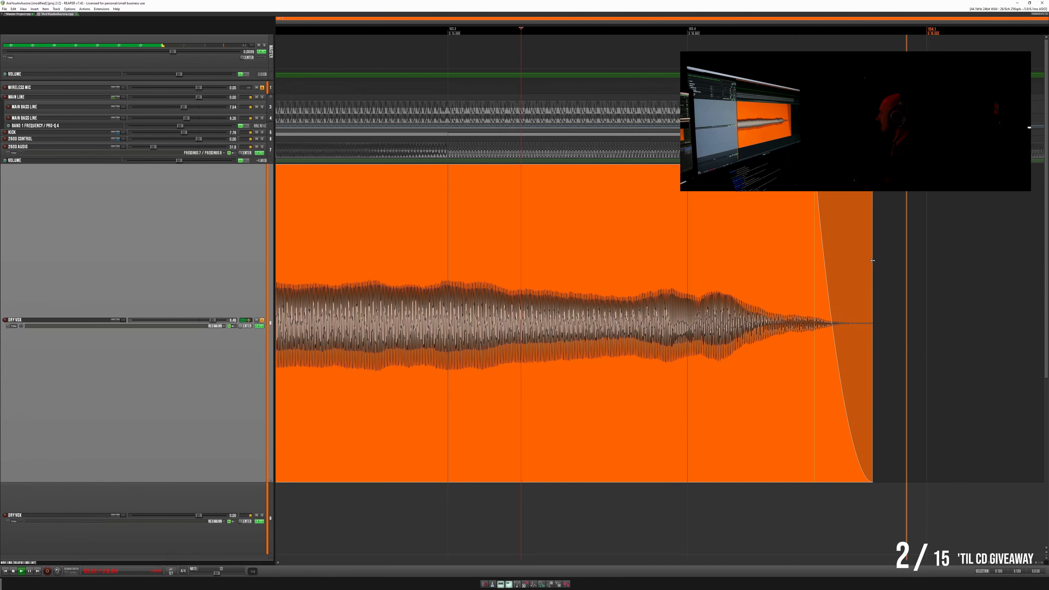
key("space")
key("space")
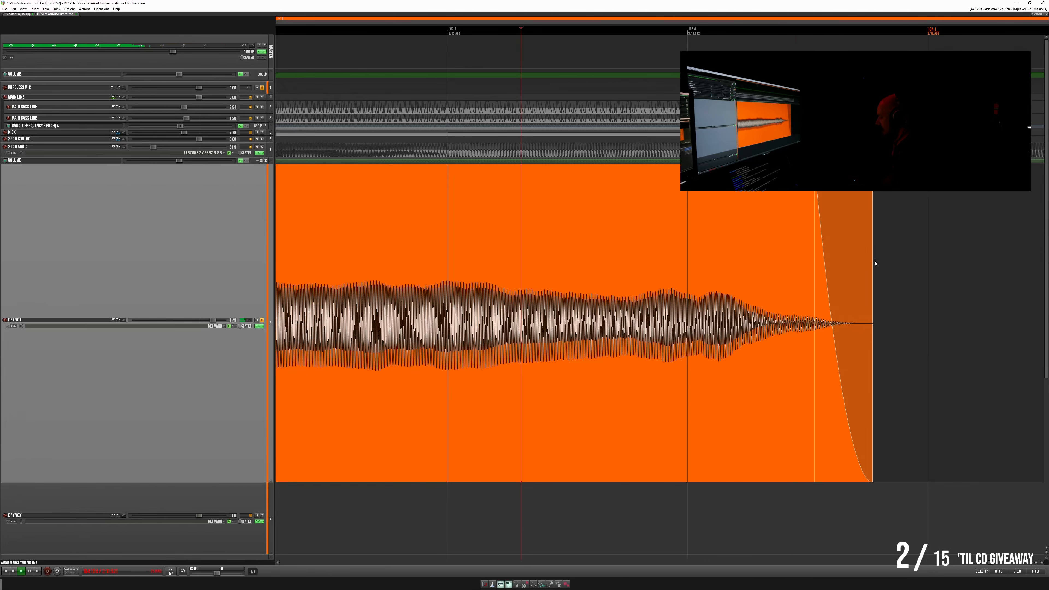
- Select the full time range of the lead vocal and glue all its items into a single item
scroll(873, 263, "down", 10)
scroll(310, 343, "down", 8)
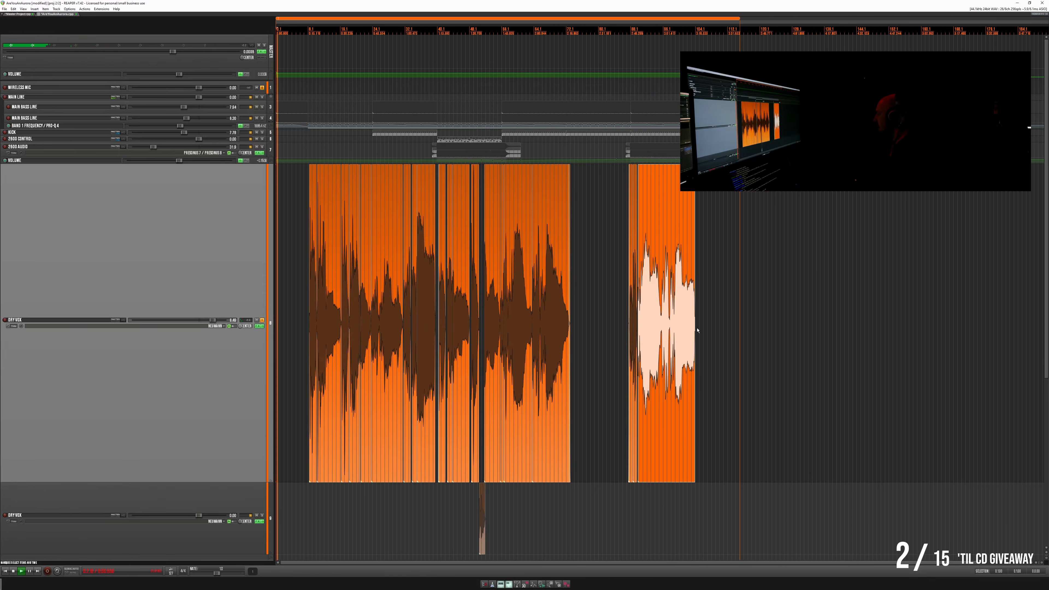
left_click_drag(698, 329, 305, 338)
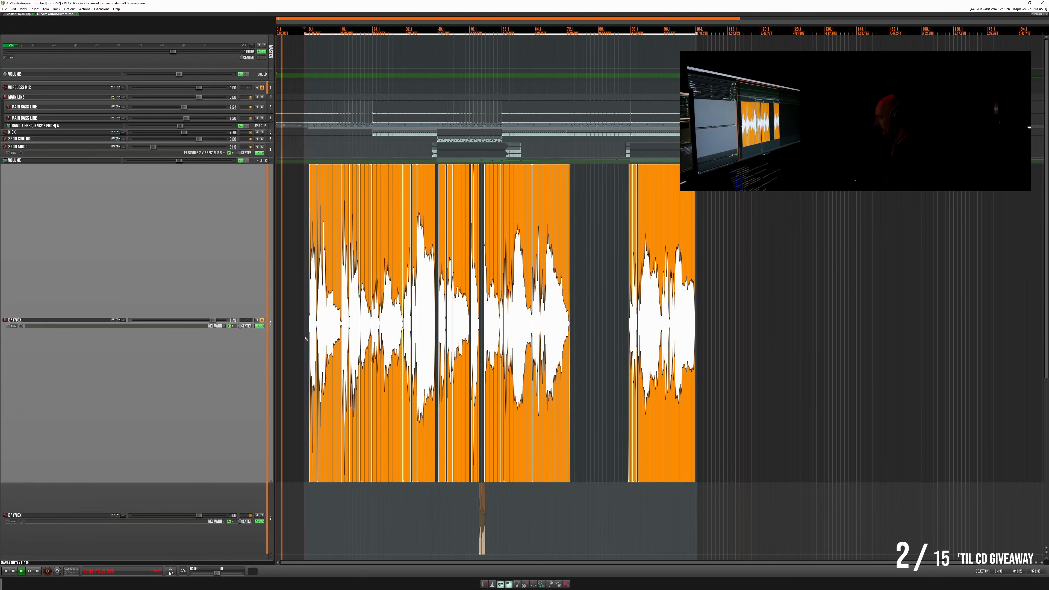
key("ctrl+g")
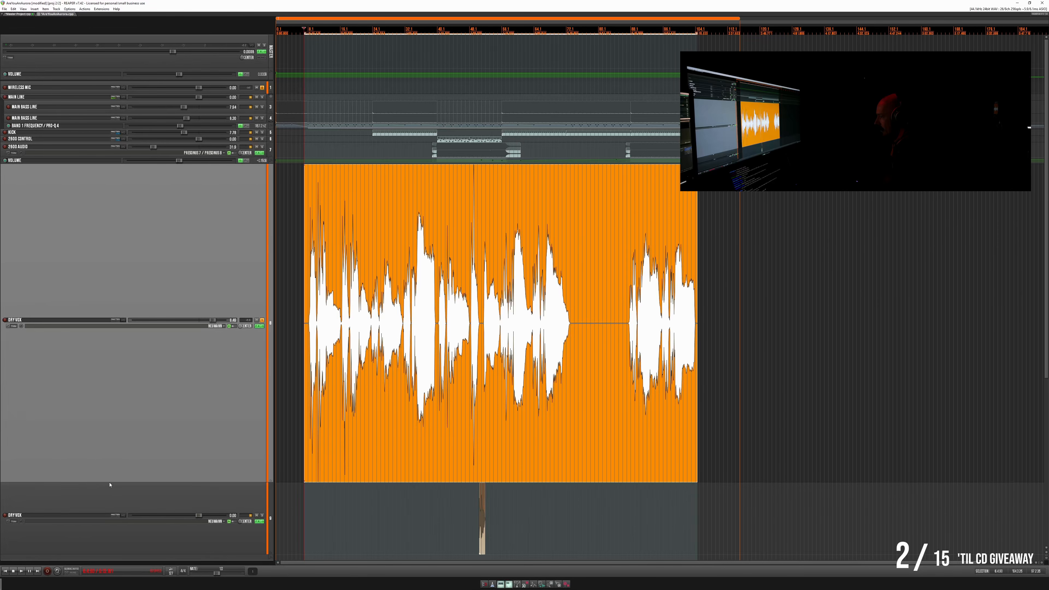
- Shrink the lead vocal track and the one below it, and add a new track named Melodyne above the lead vocal
left_click_drag(110, 481, 135, 198)
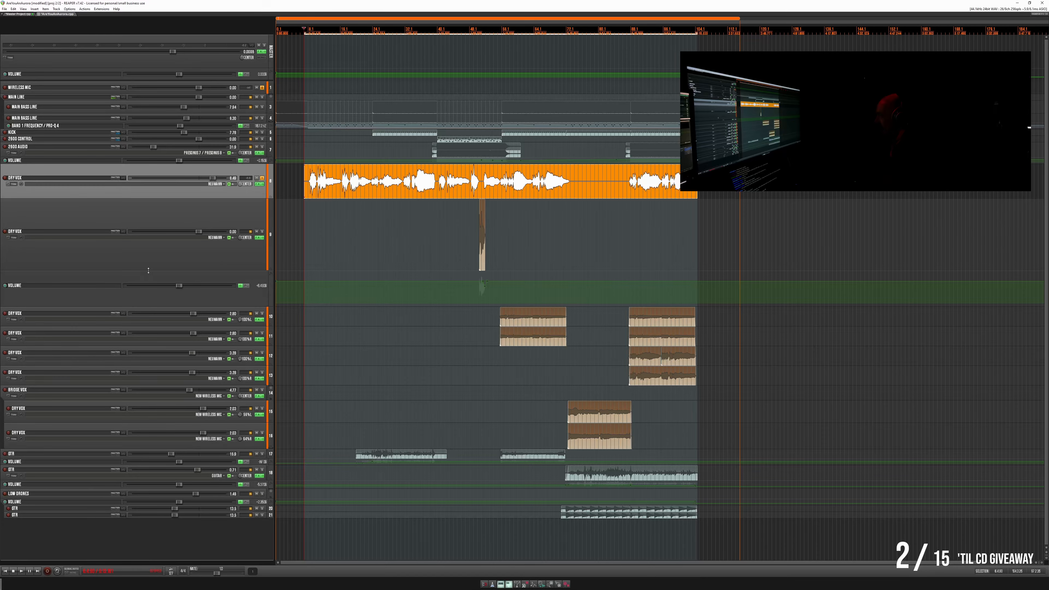
left_click_drag(149, 270, 132, 180)
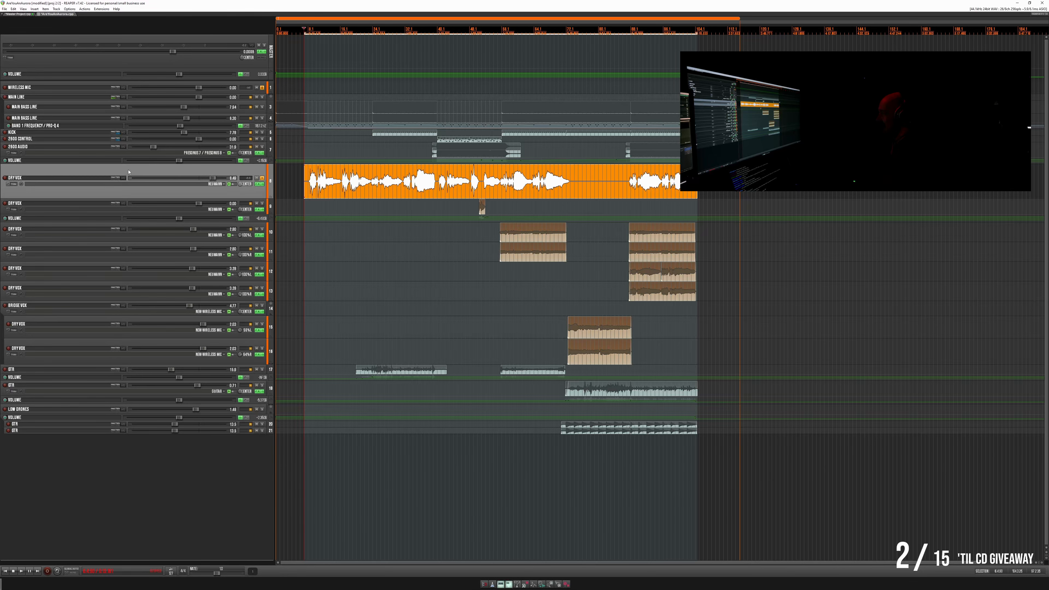
right_click(128, 171)
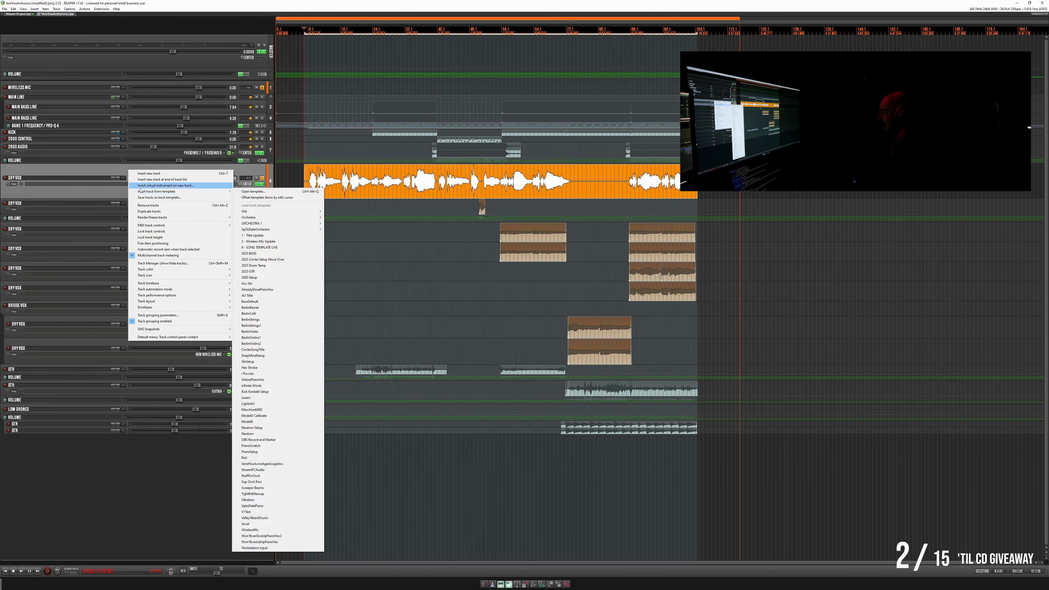
left_click(153, 174)
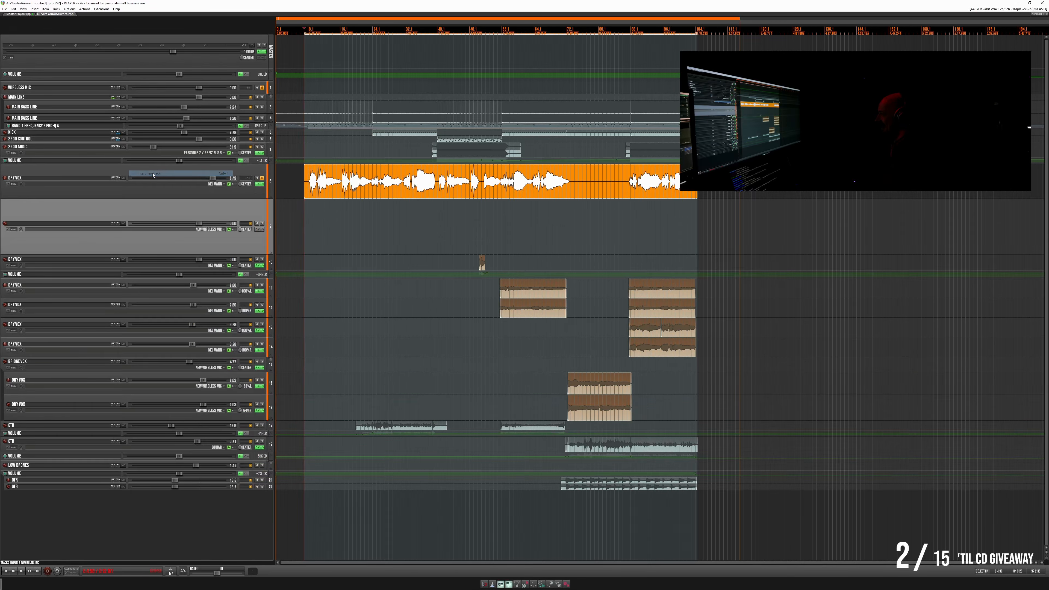
left_click_drag(148, 187, 151, 180)
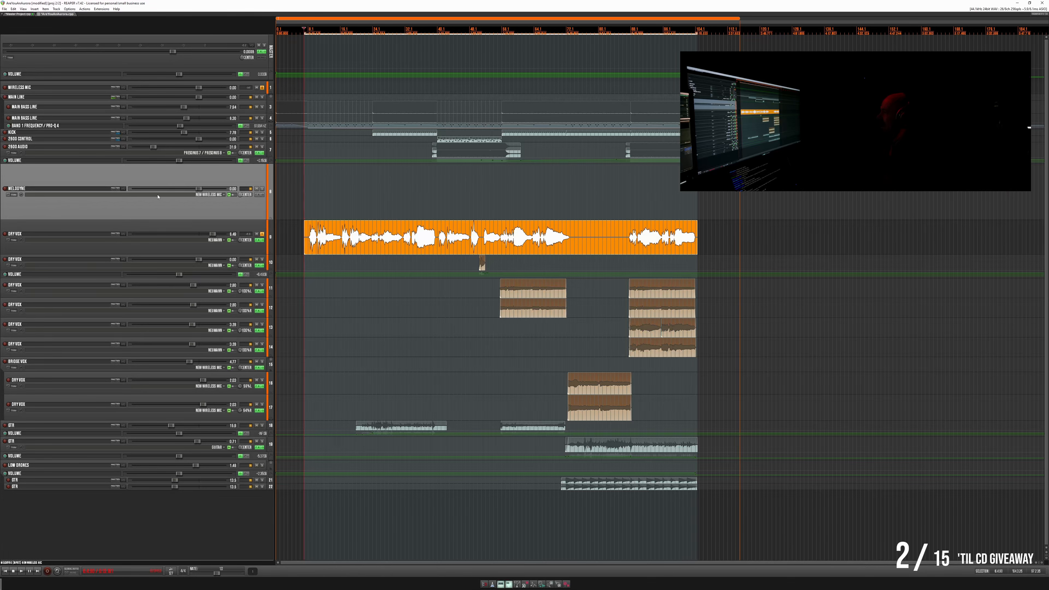
- Route the Melodyne track to the lead vocal track below it and insert the VST3 Melodyne plug-in on it
left_click(124, 234)
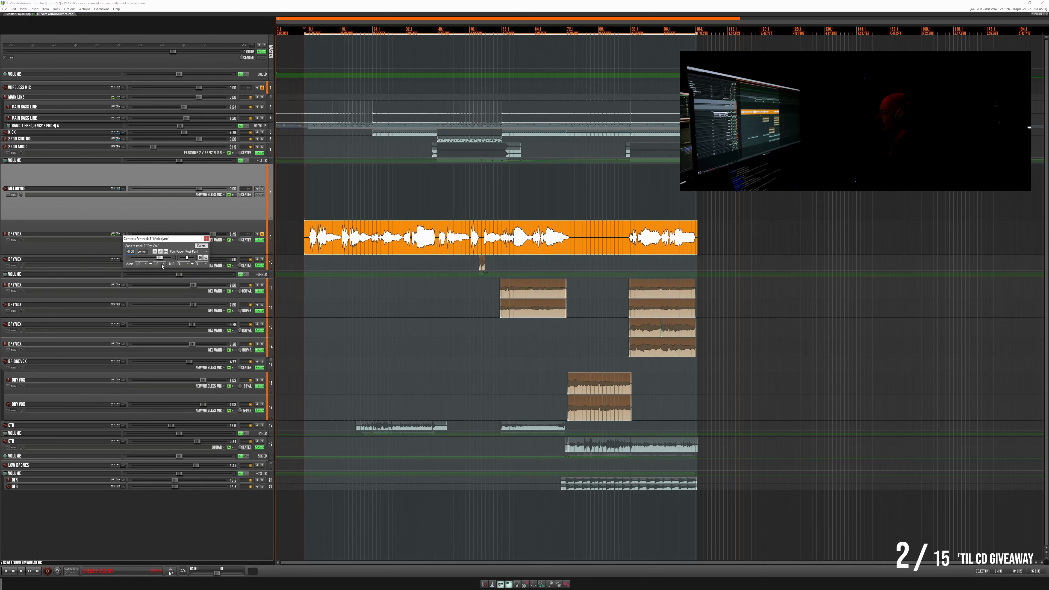
left_click(206, 239)
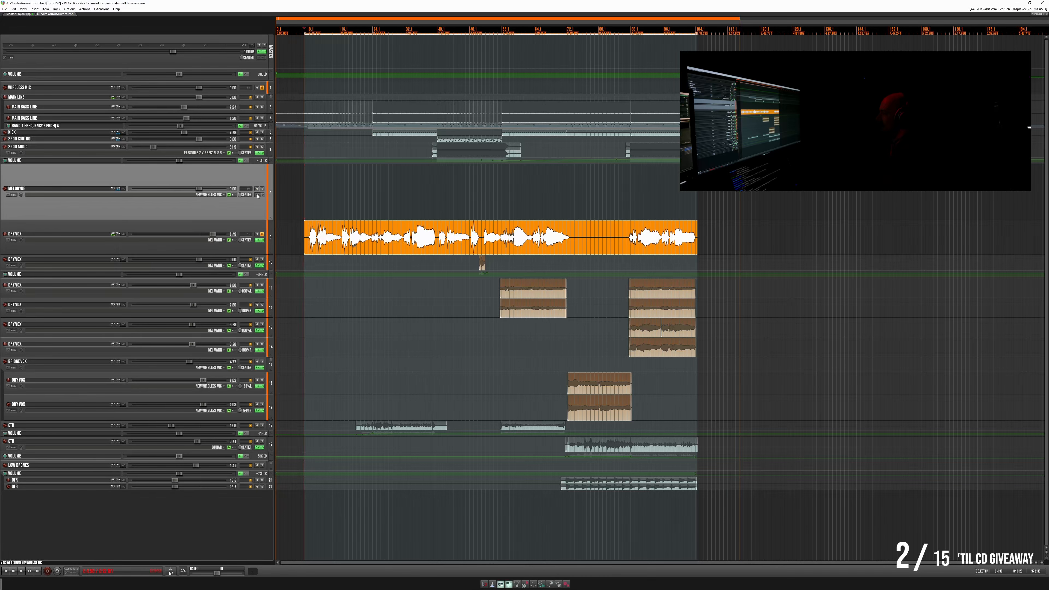
left_click(258, 195)
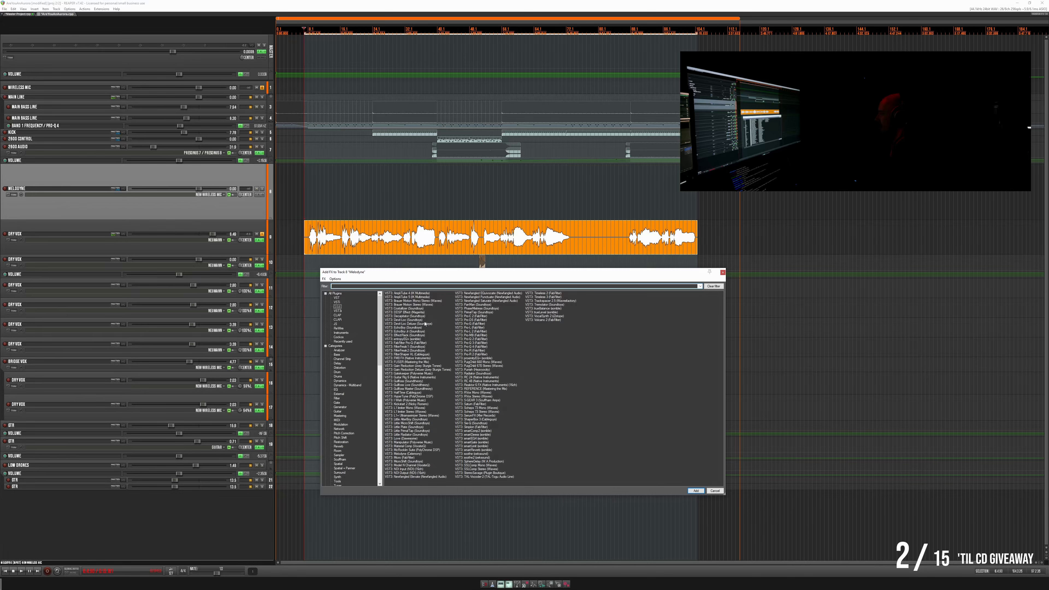
double_click(411, 454)
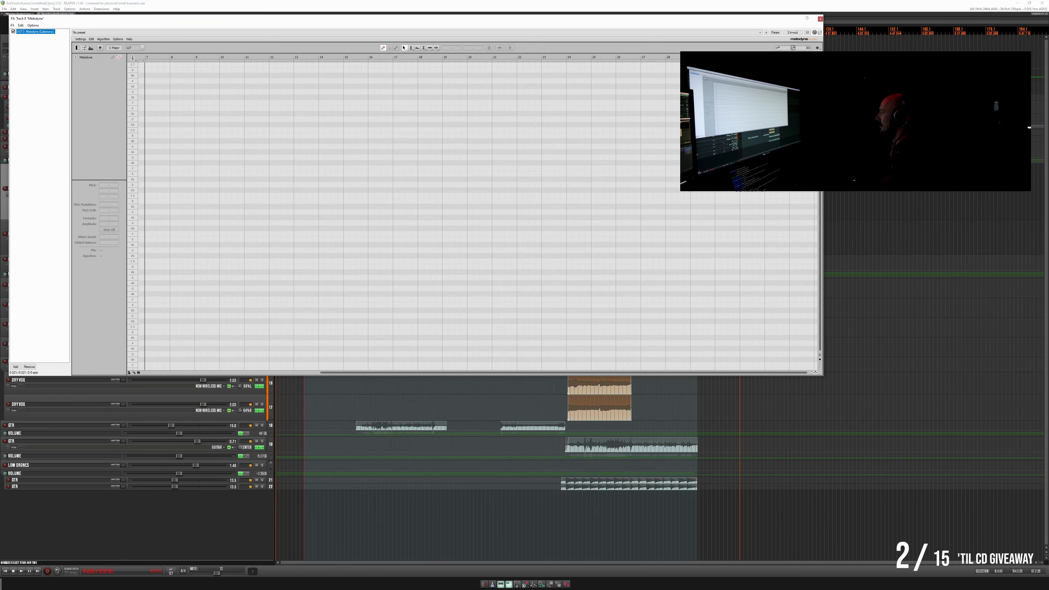
left_click(820, 19)
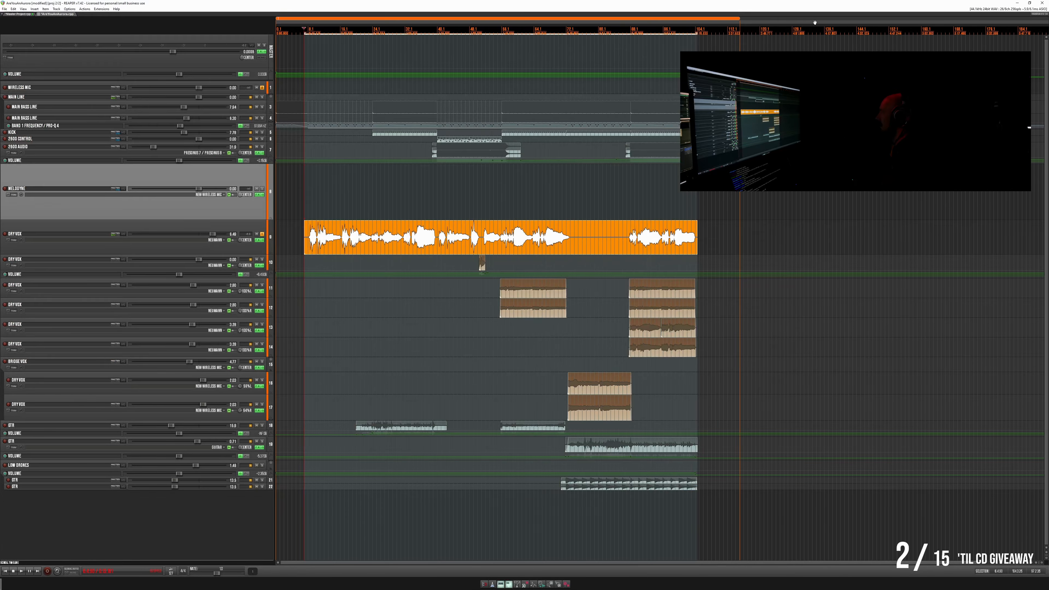
- Move the glued lead vocal item up onto the Melodyne track
left_click(343, 247)
scroll(329, 269, "up", 5)
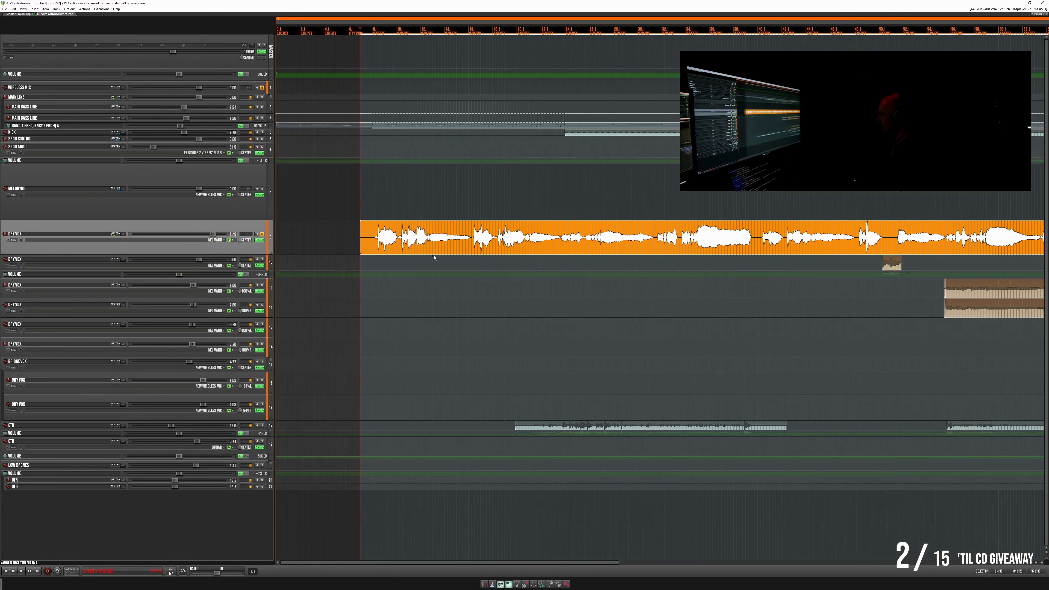
left_click_drag(471, 251, 468, 206)
- Play the vocal on the Melodyne track from near its start to check that it sounds
key("space")
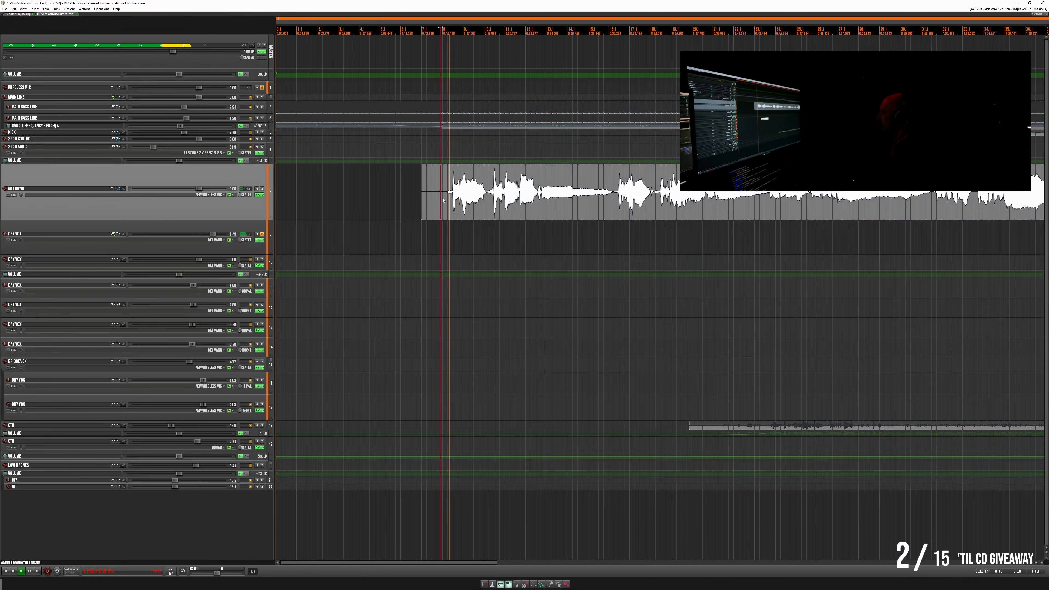
key("space")
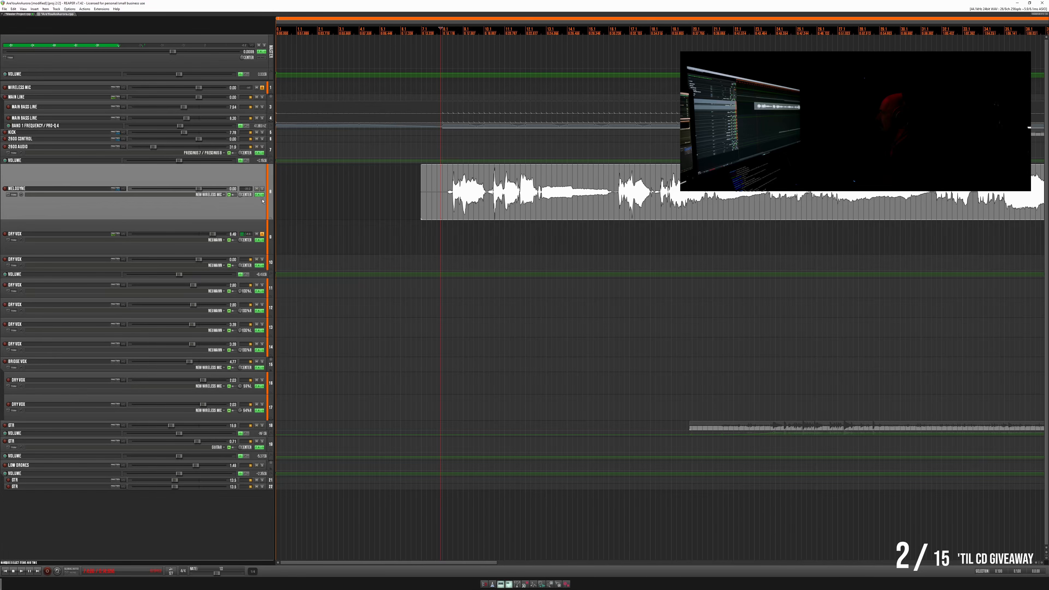
key("space")
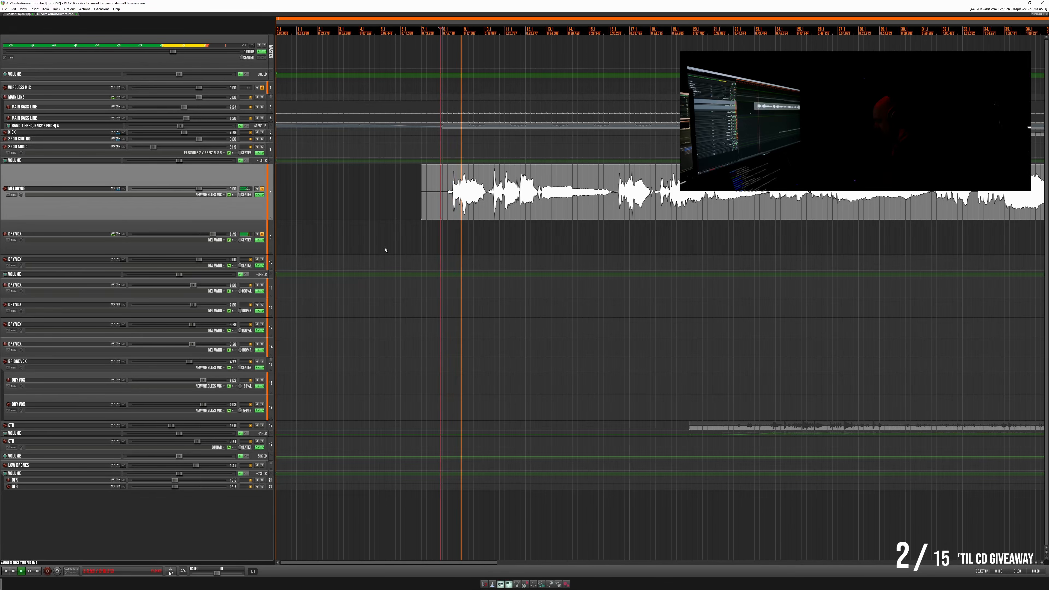
- Open the Melodyne editor for the track and examine the notes of the opening phrases during playback
left_click(257, 195)
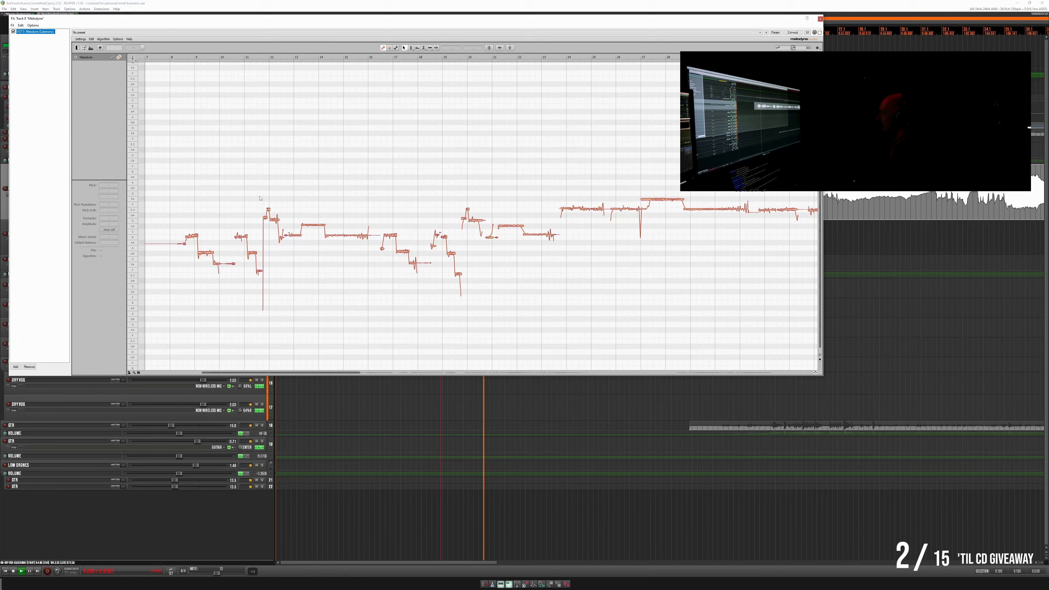
scroll(226, 274, "up", 5)
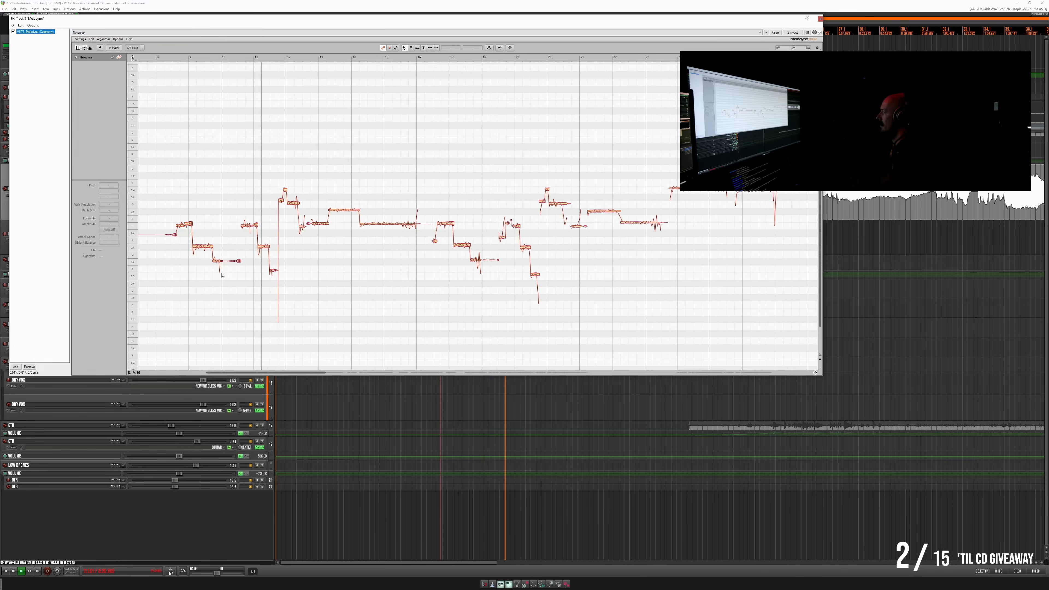
scroll(227, 274, "up", 4)
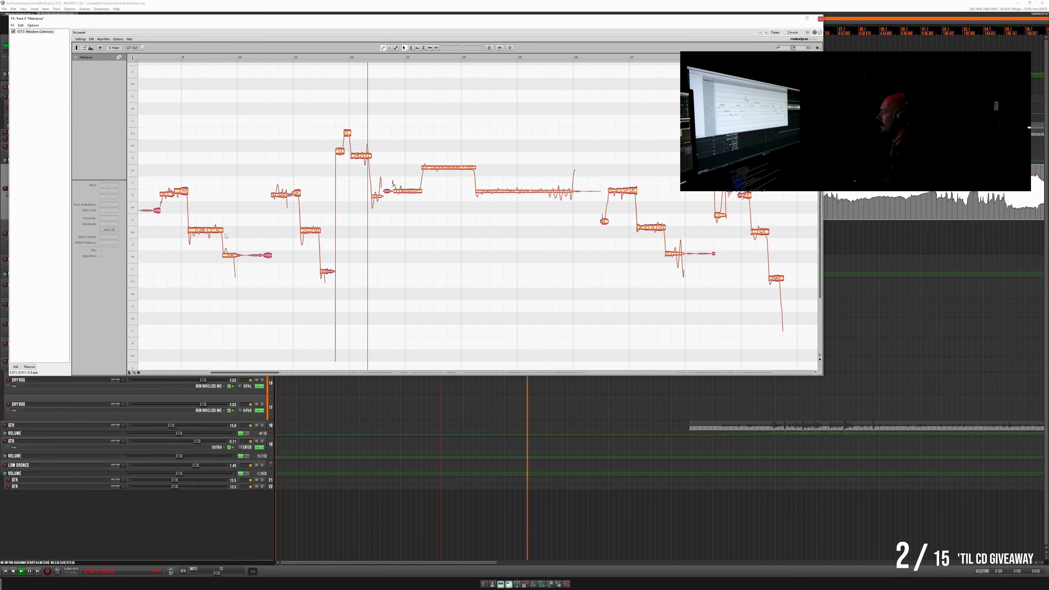
scroll(253, 262, "left", 4)
scroll(292, 270, "left", 1)
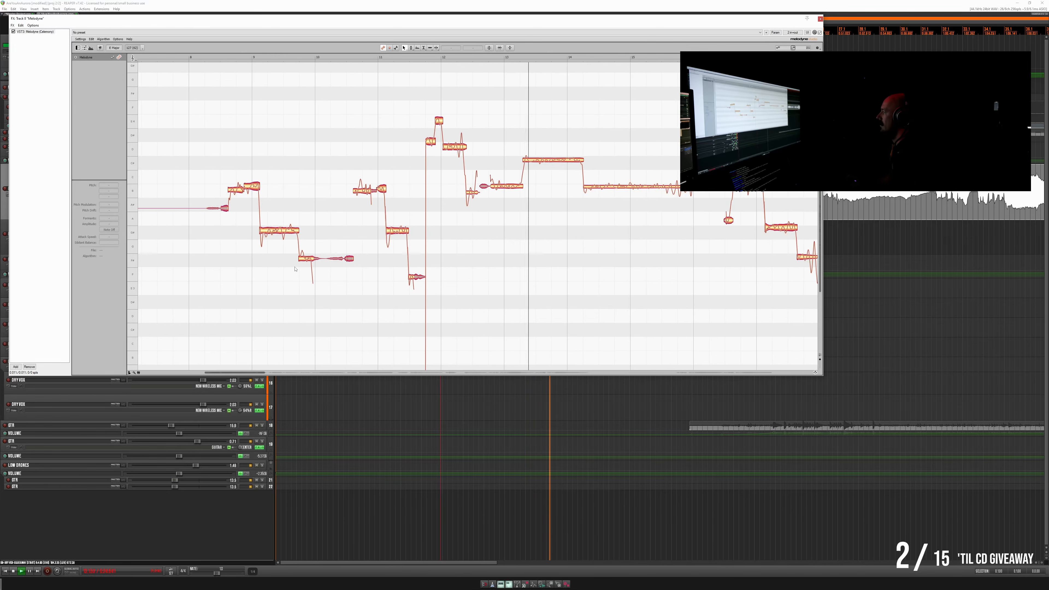
key("space")
key("space")
scroll(289, 268, "up", 3)
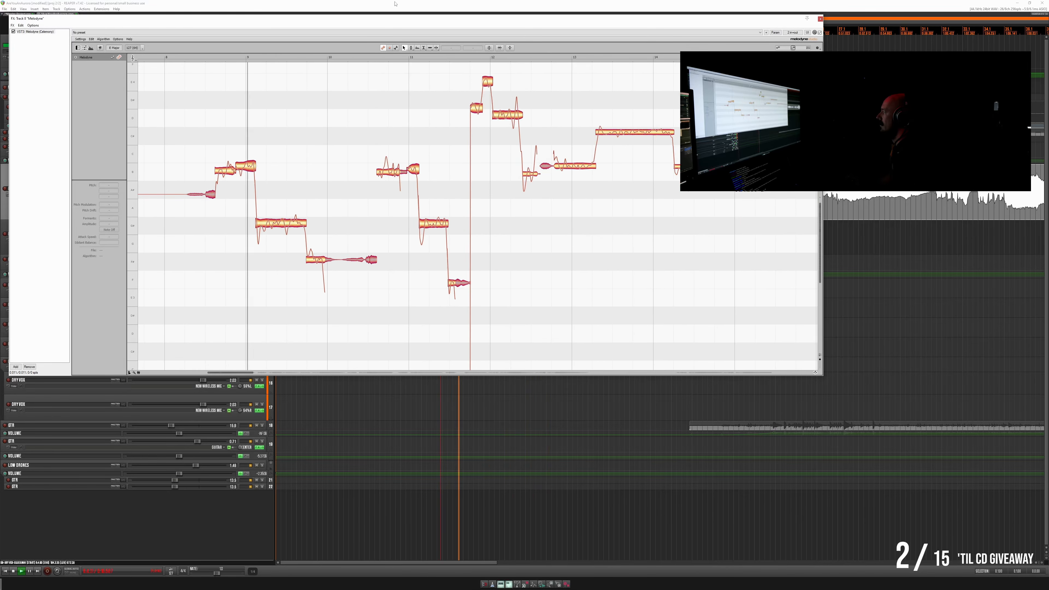
- Unsolo the Melodyne track and reposition the Melodyne window over the arrangement, focused on the opening notes
left_click_drag(390, 20, 549, 82)
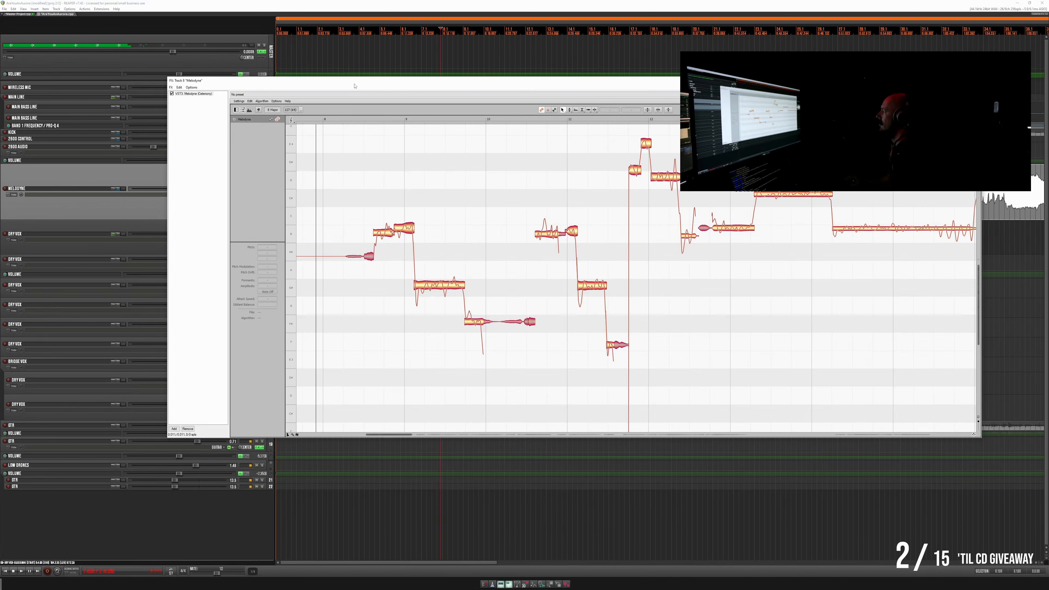
left_click_drag(354, 84, 454, 297)
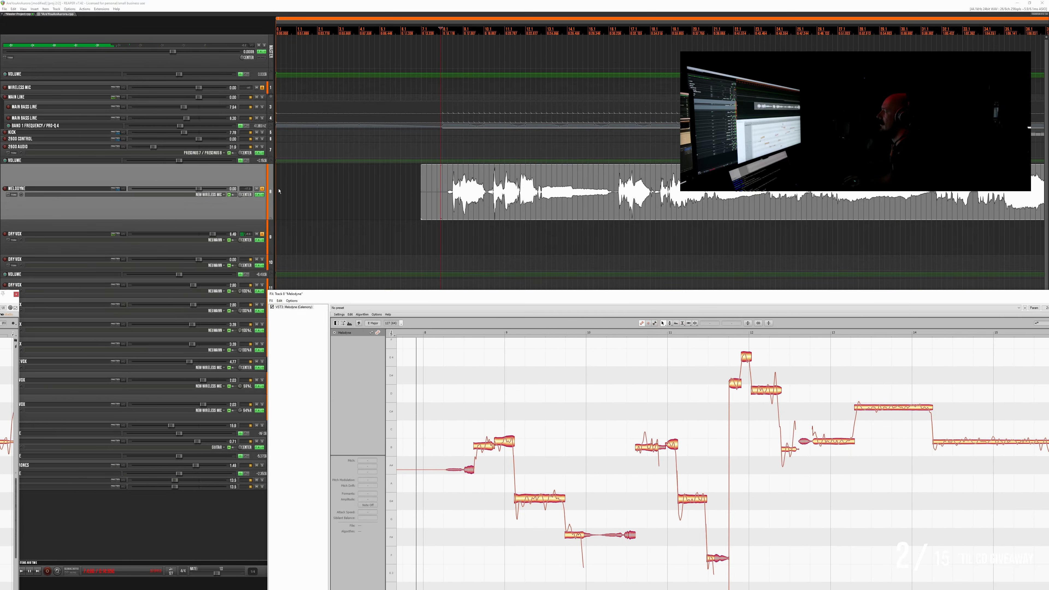
left_click(262, 189)
left_click_drag(502, 296, 343, 96)
scroll(340, 259, "up", 5)
scroll(349, 263, "up", 2)
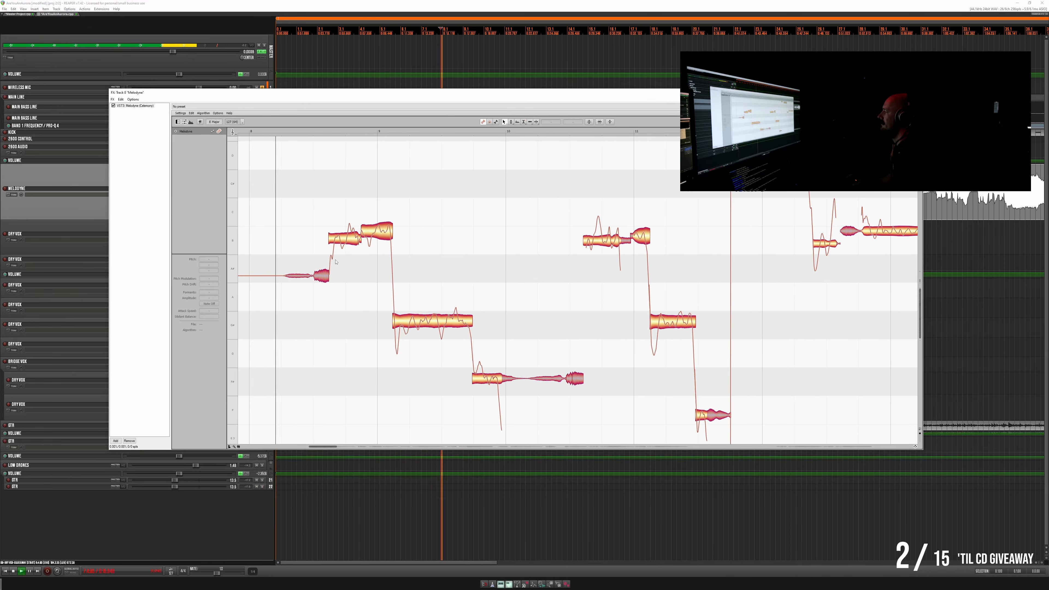
- Play the opening vocal phrase around bars 8 to 10 and examine its note pitches in Melodyne
key("space")
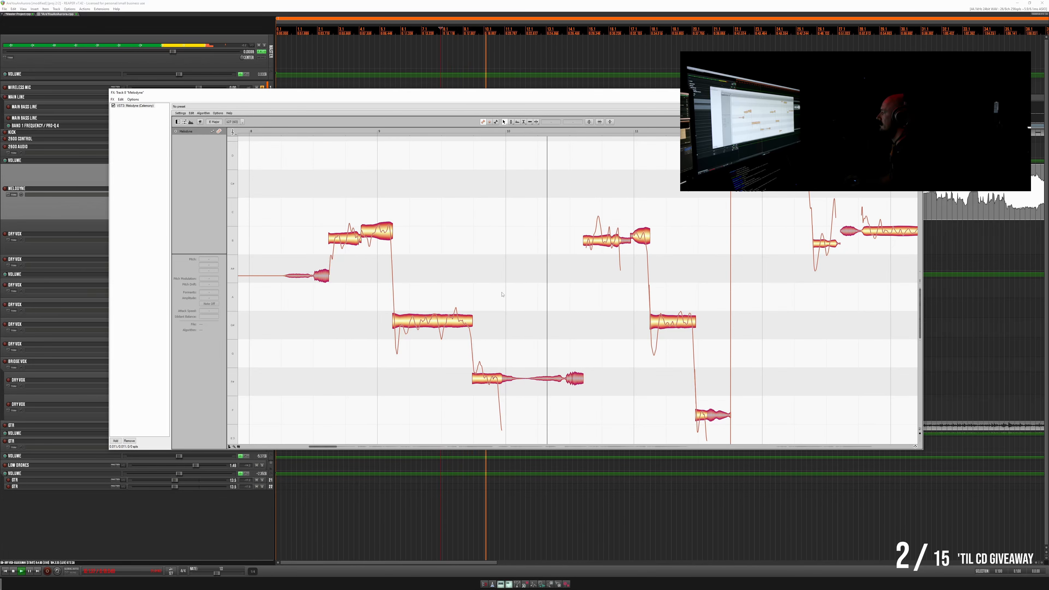
key("space")
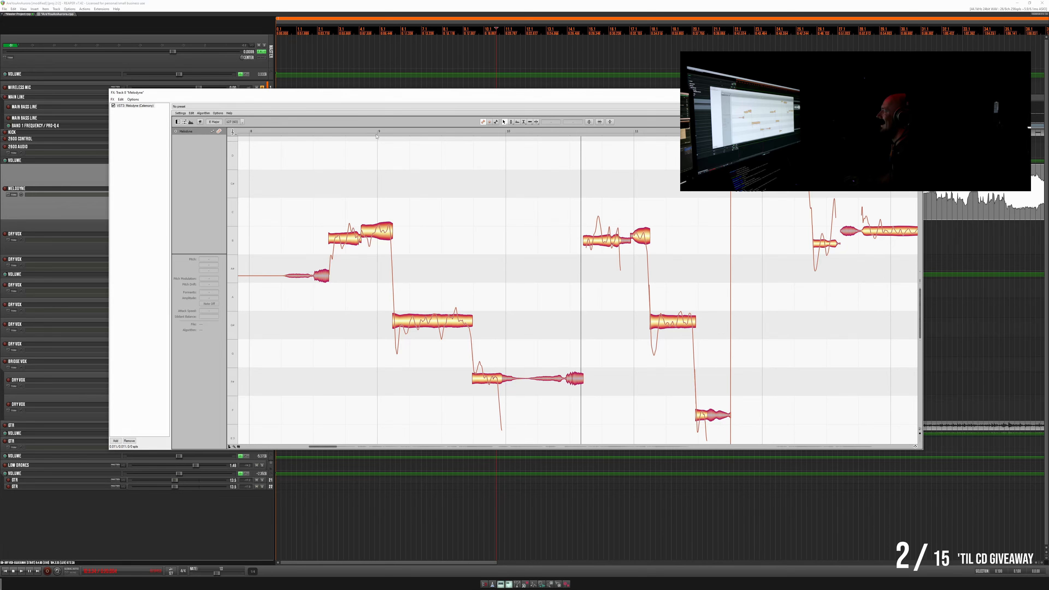
key("space")
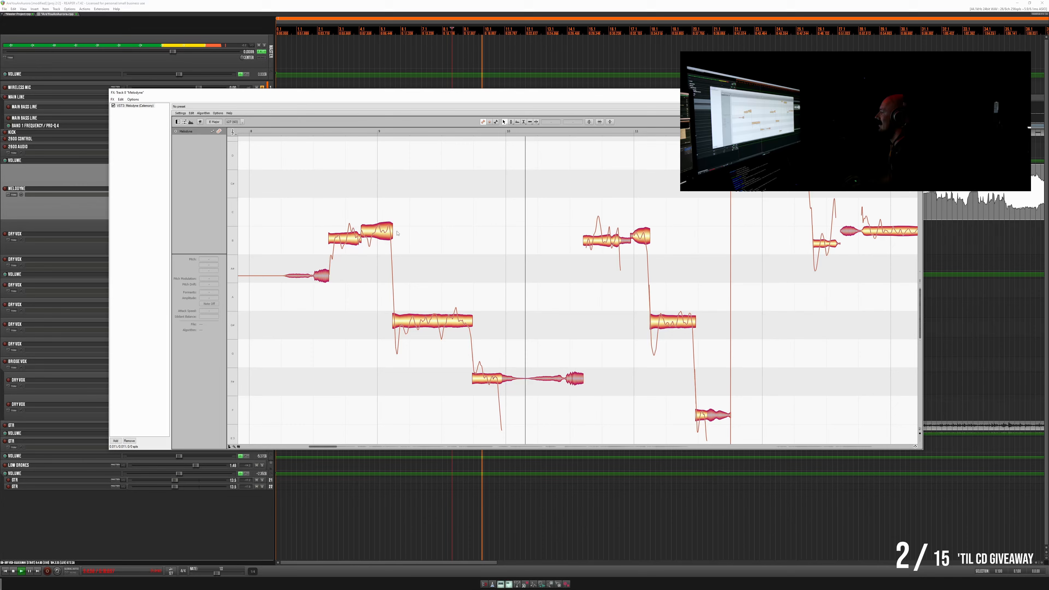
scroll(511, 290, "down", 2)
key("space")
scroll(511, 290, "down", 3)
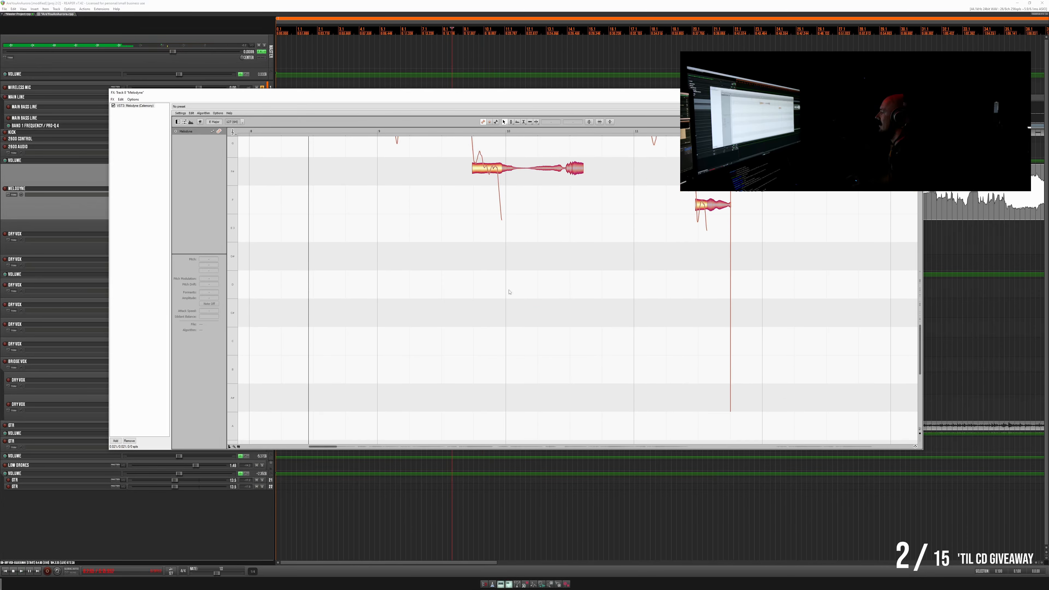
scroll(509, 288, "up", 3)
scroll(508, 288, "up", 2)
key("space")
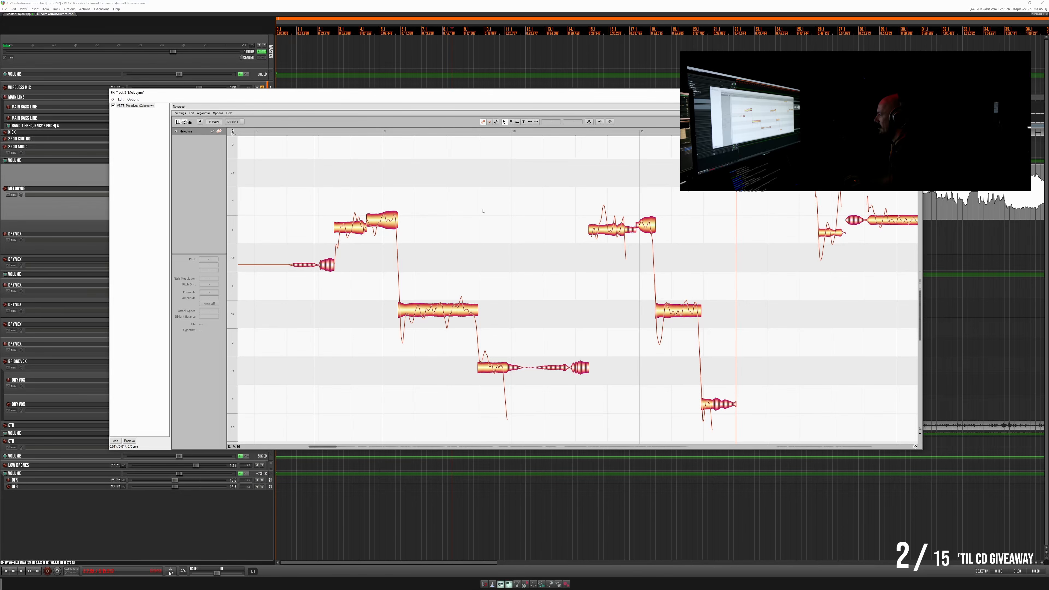
- Play the vocal from bar 8 through bar 12 and check the pitch of the low notes in bar 11
key("space")
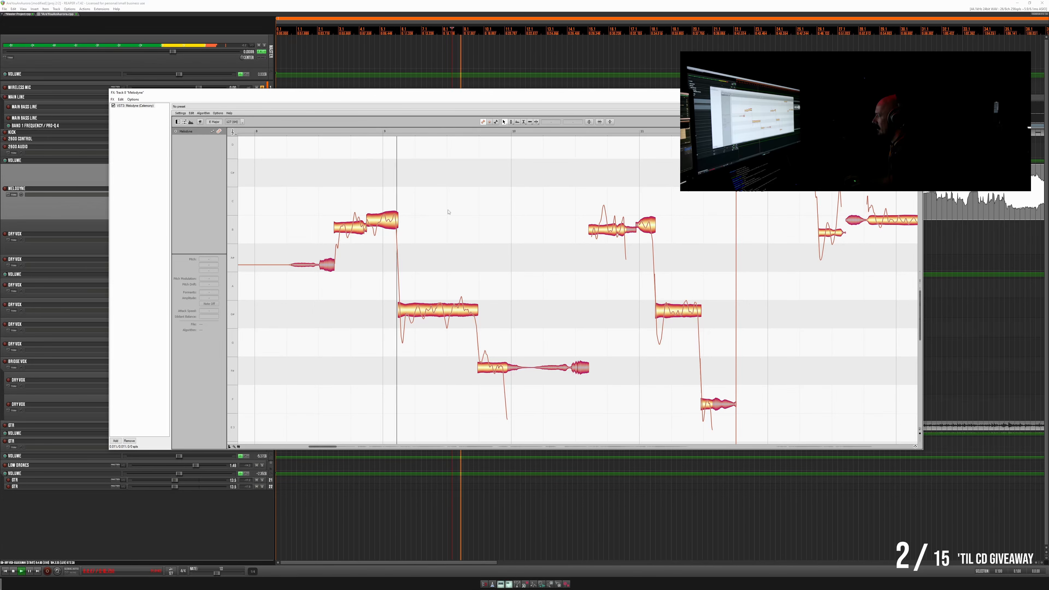
key("space")
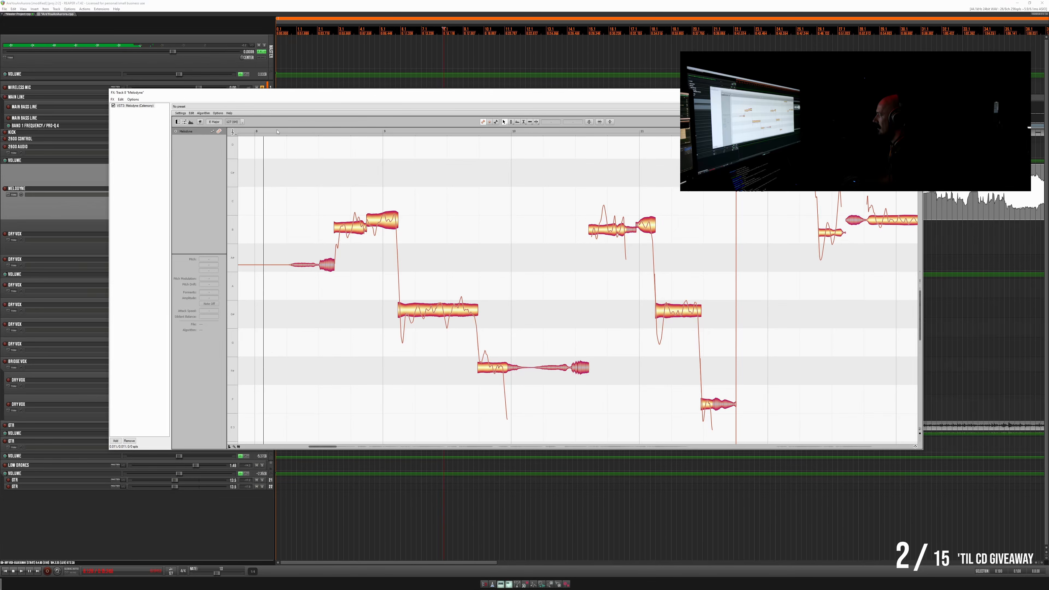
key("space")
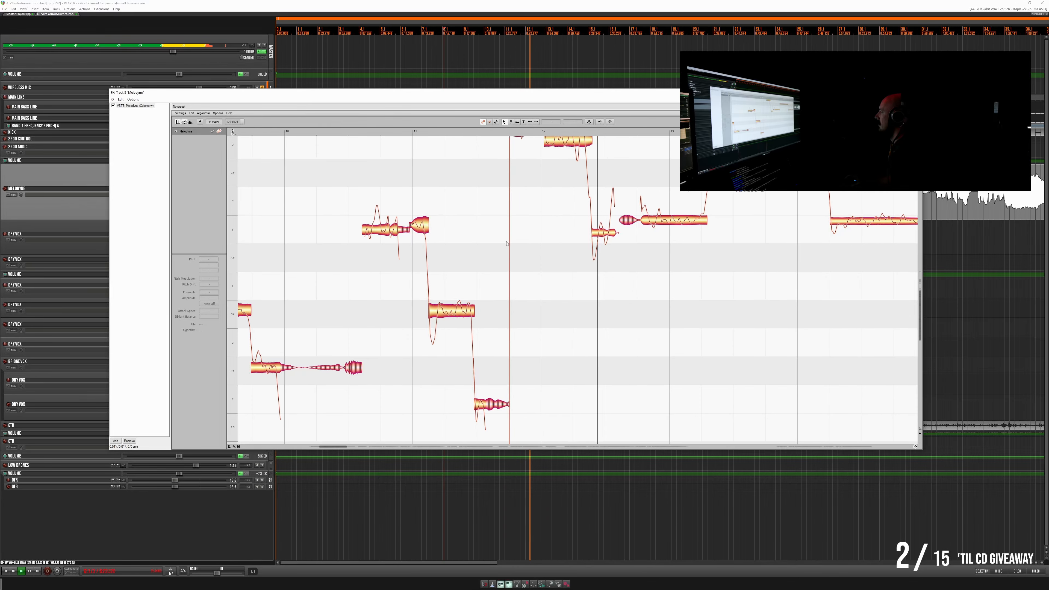
key("space")
scroll(546, 219, "right", 2)
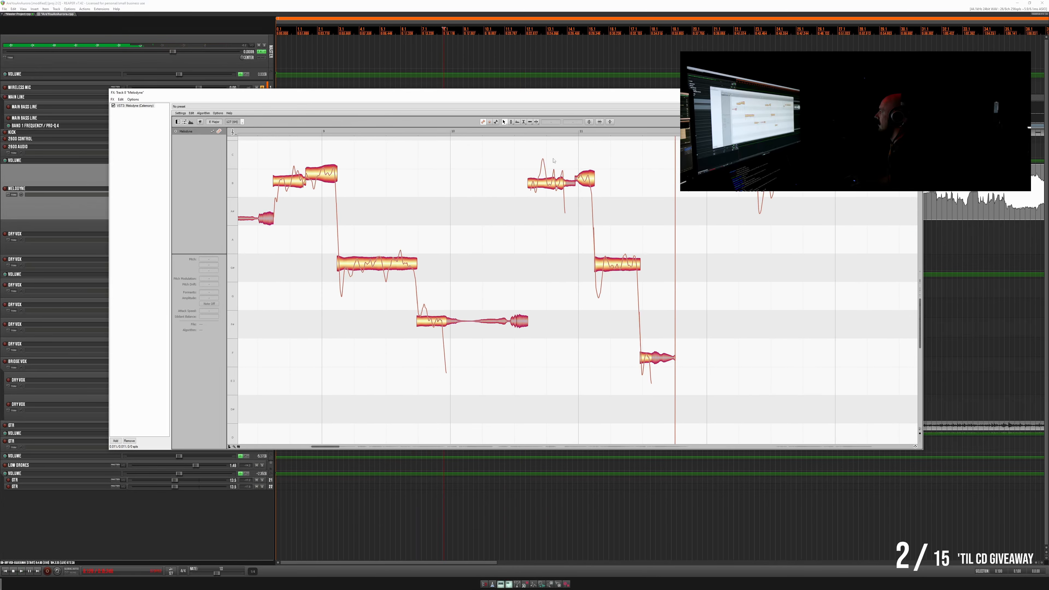
left_click(592, 126)
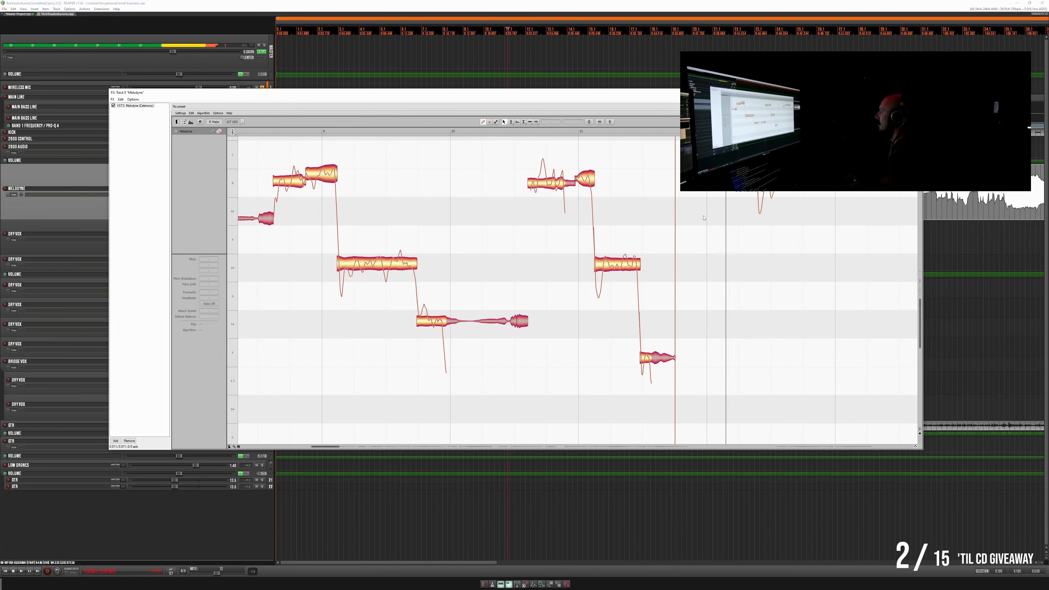
key("space")
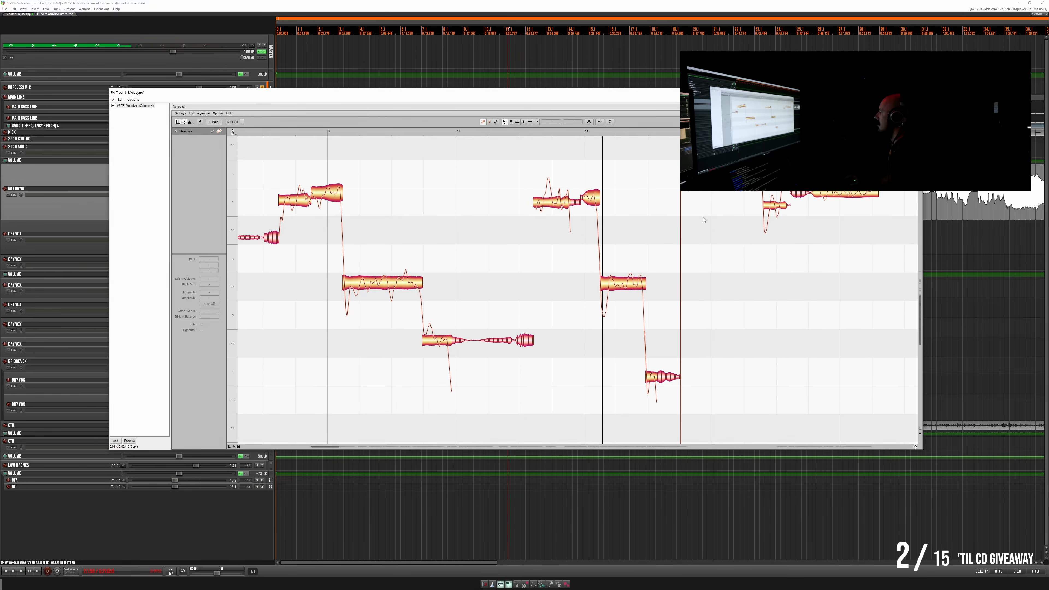
- Lower the lowest vocal note, at the end of the phrase in bar 11, to E3 and play the phrase
scroll(633, 207, "down", 2)
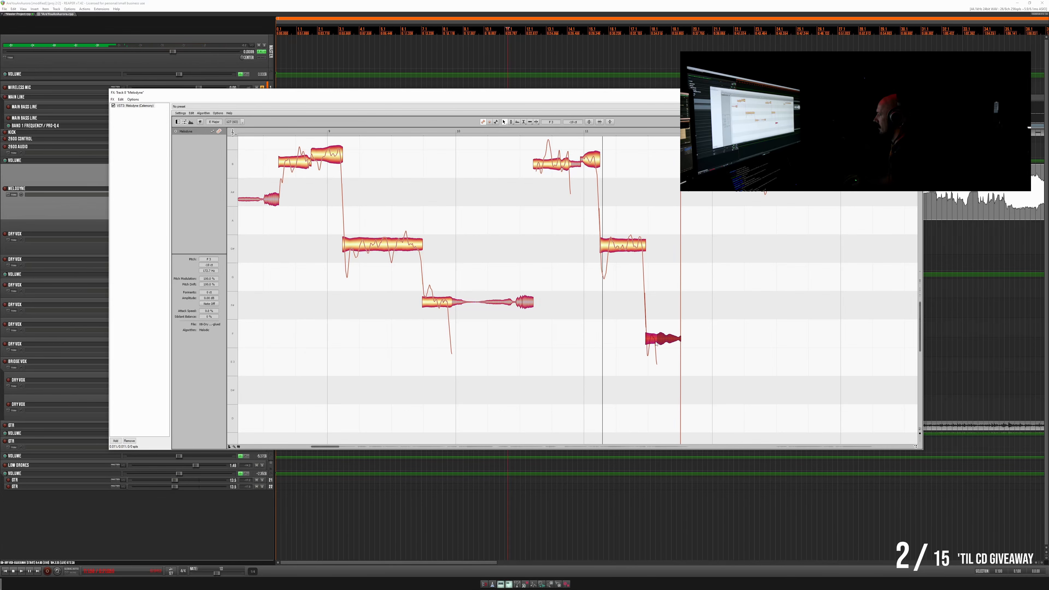
left_click_drag(656, 354, 657, 357)
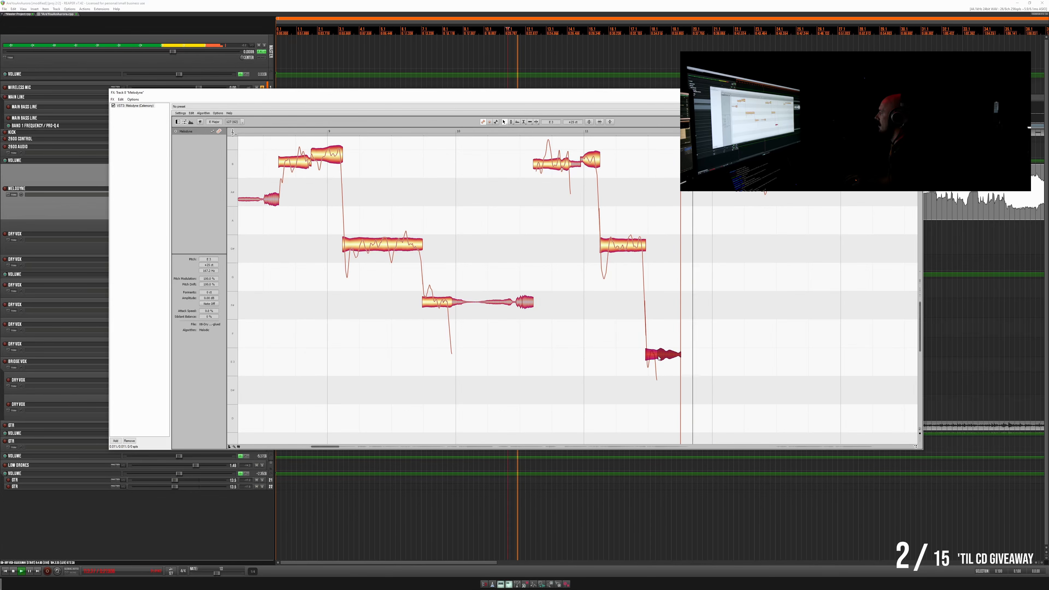
key("space")
key("space")
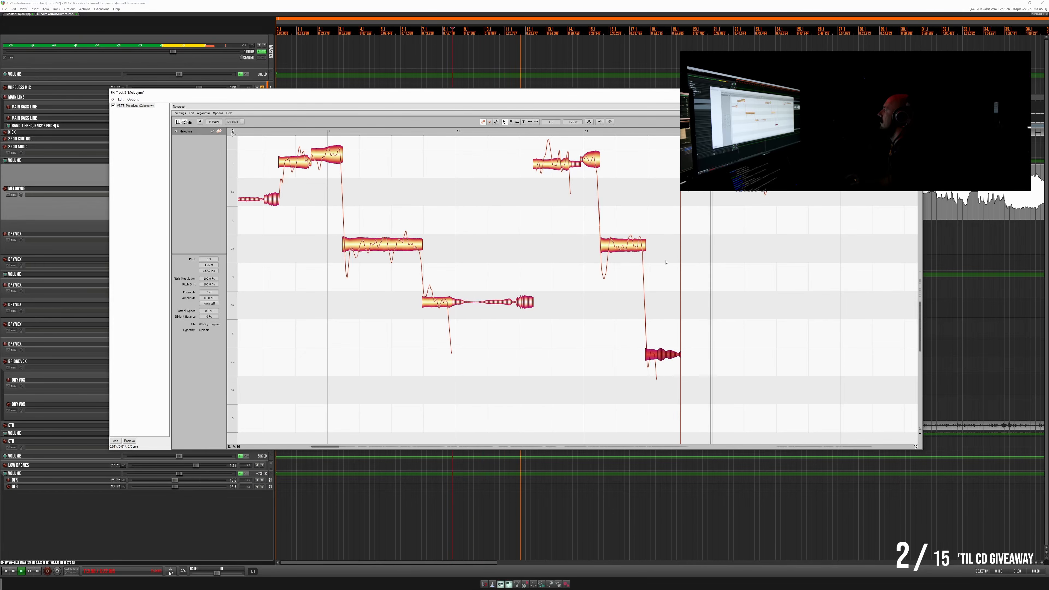
key("space")
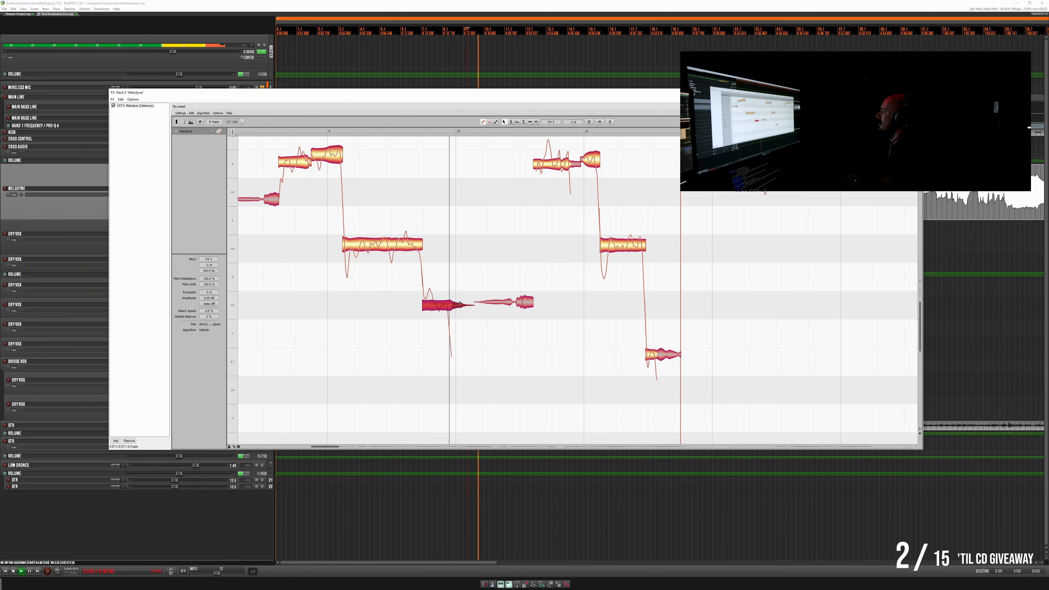
- Try the slightly lowered last note before bar 10 in playback, undo that pitch change, and play the phrase again
key("space")
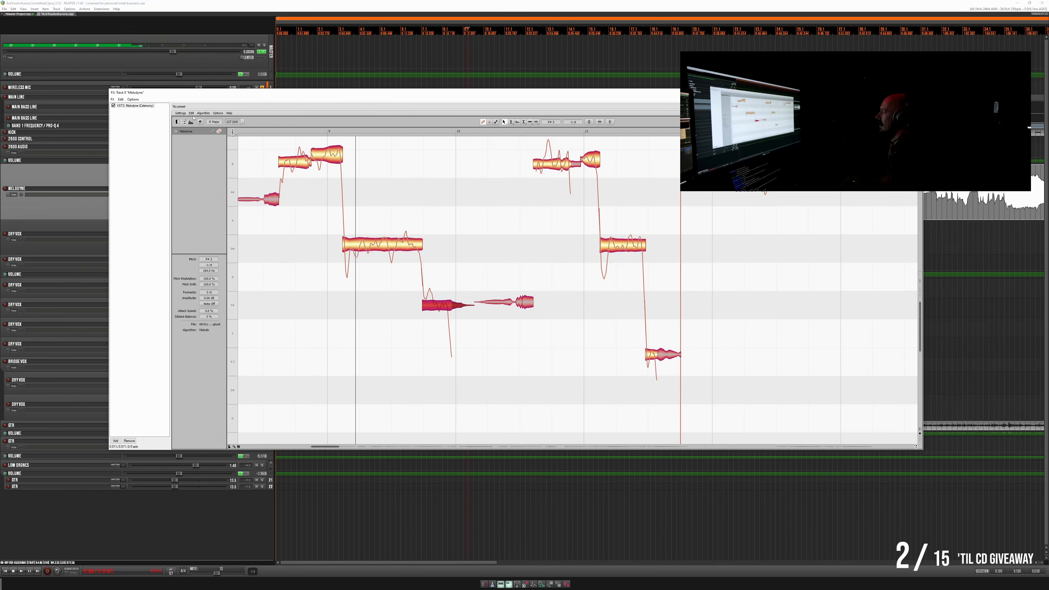
left_click(192, 114)
left_click(195, 121)
key("space")
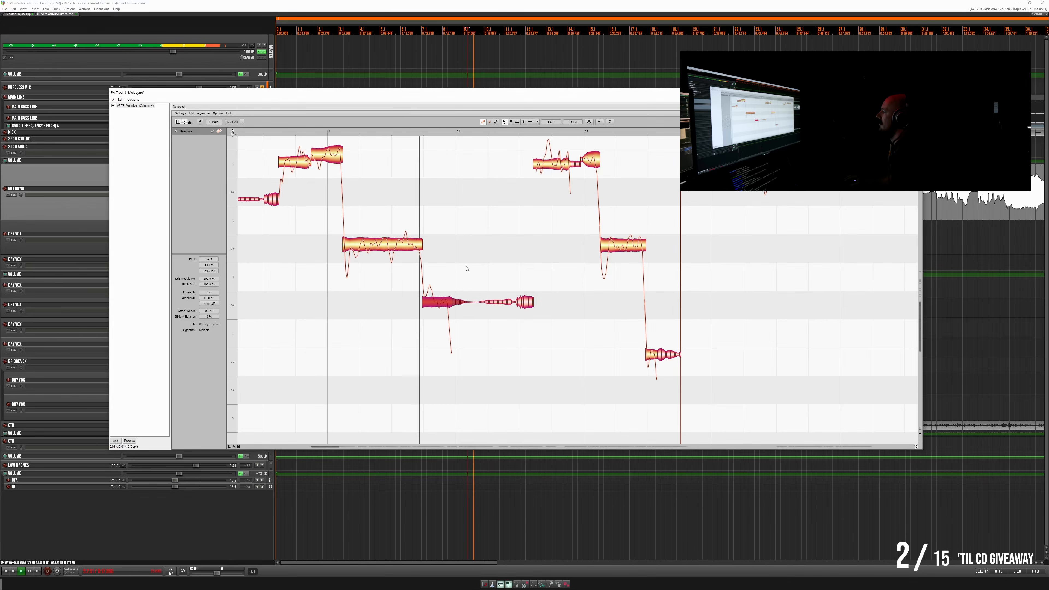
scroll(646, 284, "up", 1)
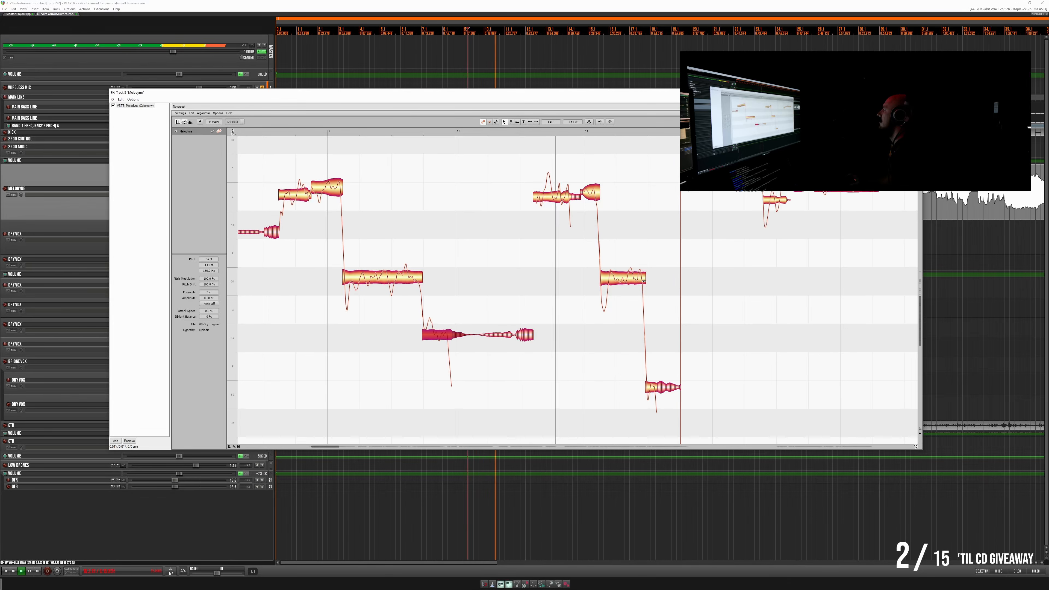
- Play the vocal phrase from between bars 11 and 12 and check its note pitches
scroll(647, 285, "up", 1)
scroll(652, 285, "up", 3)
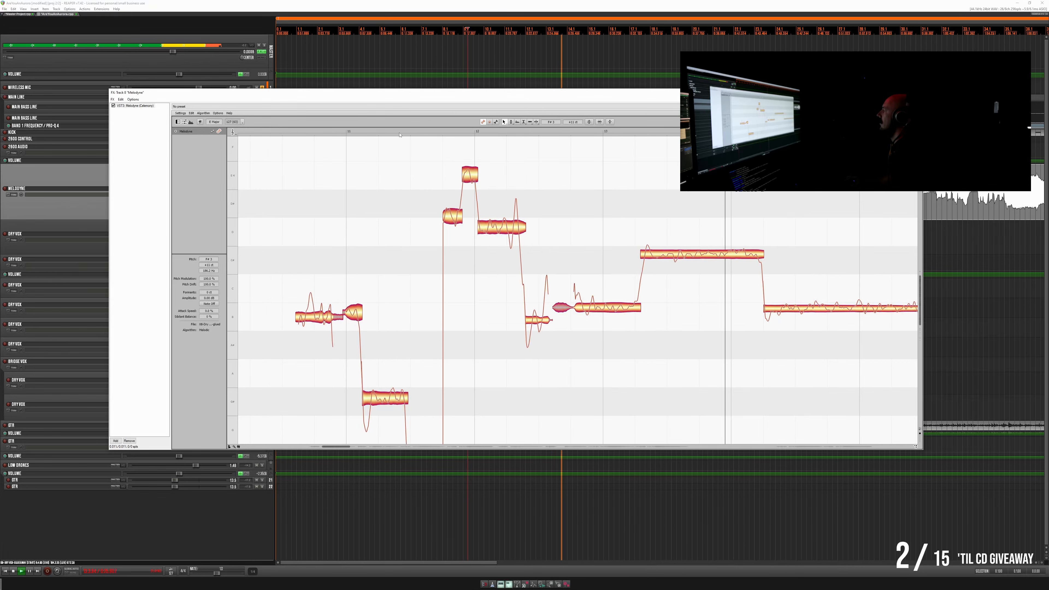
left_click(409, 132)
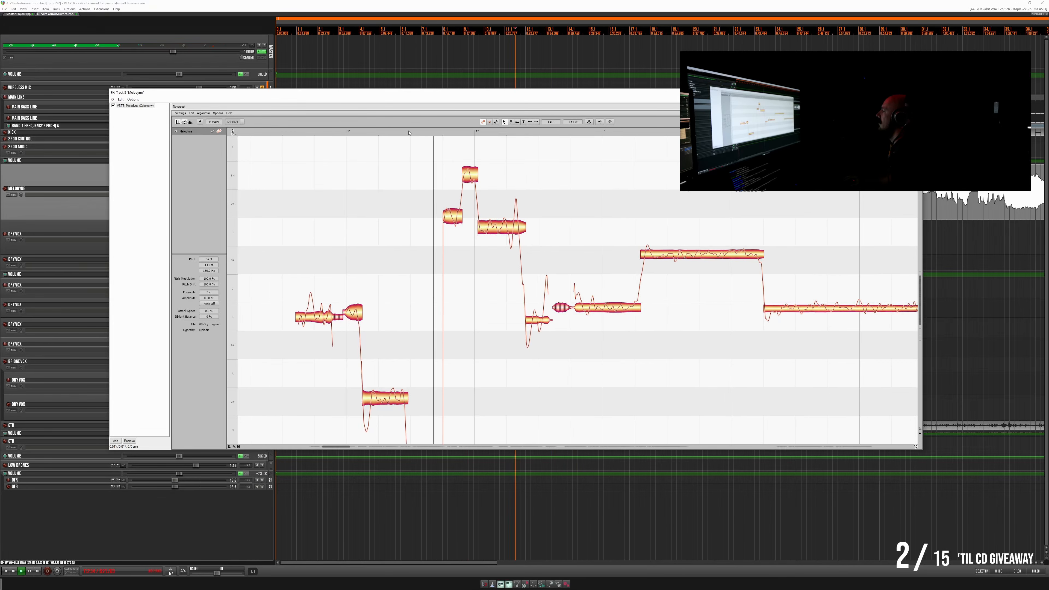
key("space")
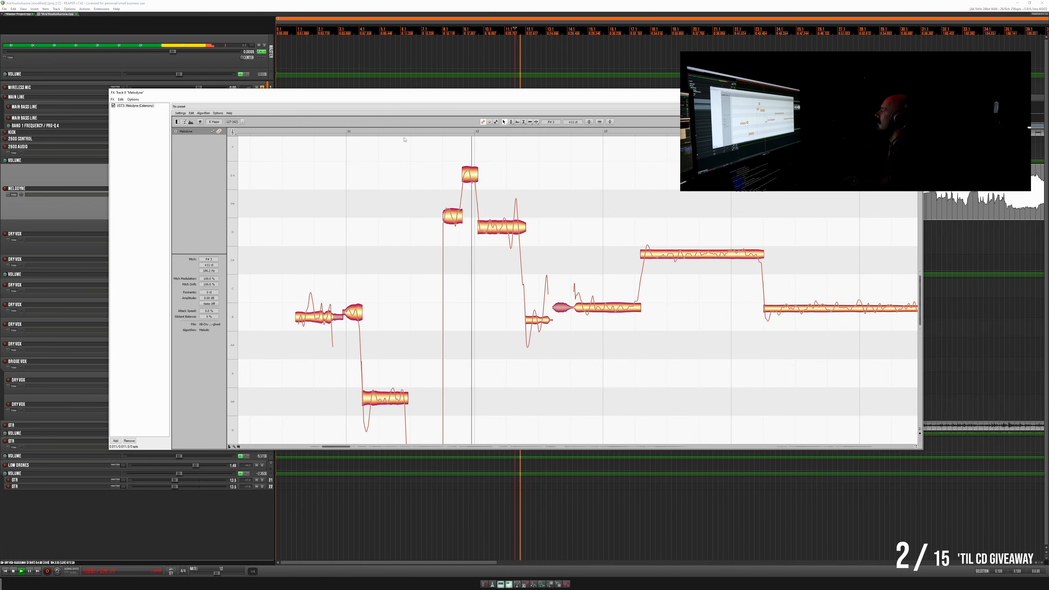
- Lower the first note of the phrase, just before bar 12, closer to D4 and replay the passage
key("space")
key("space")
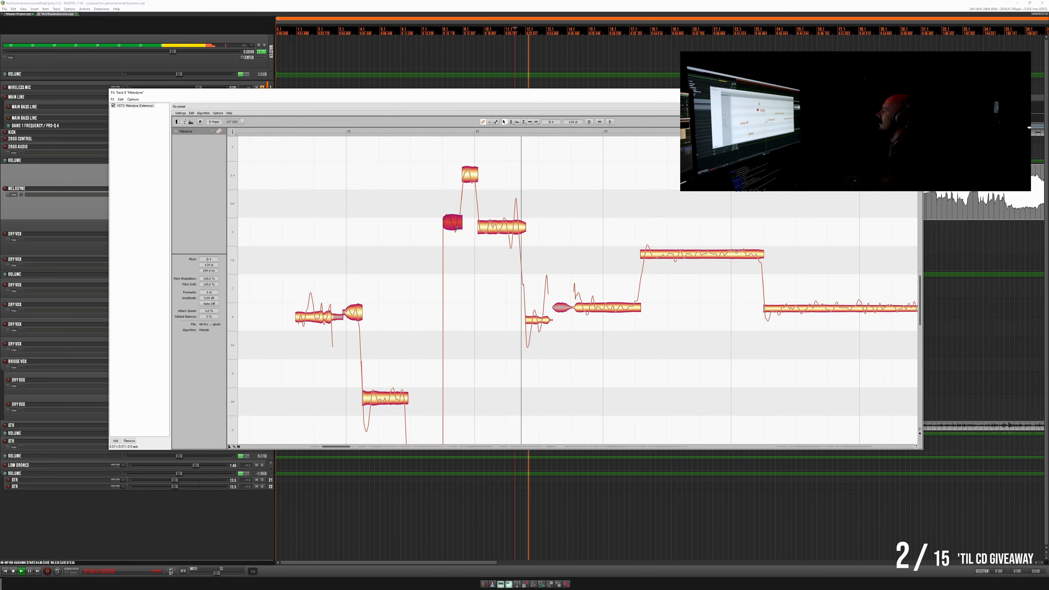
key("space")
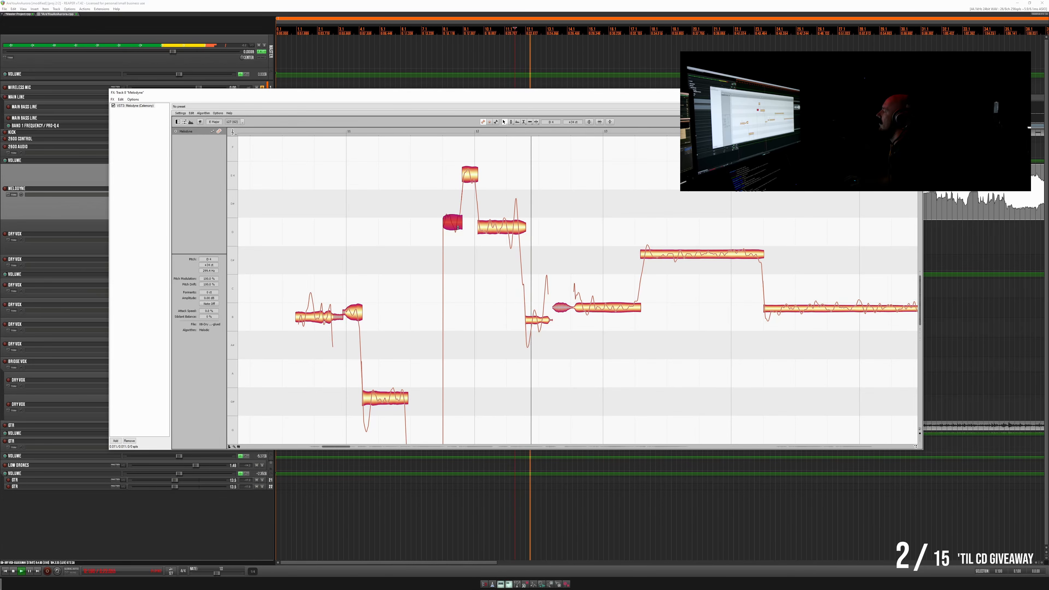
key("space")
key("space")
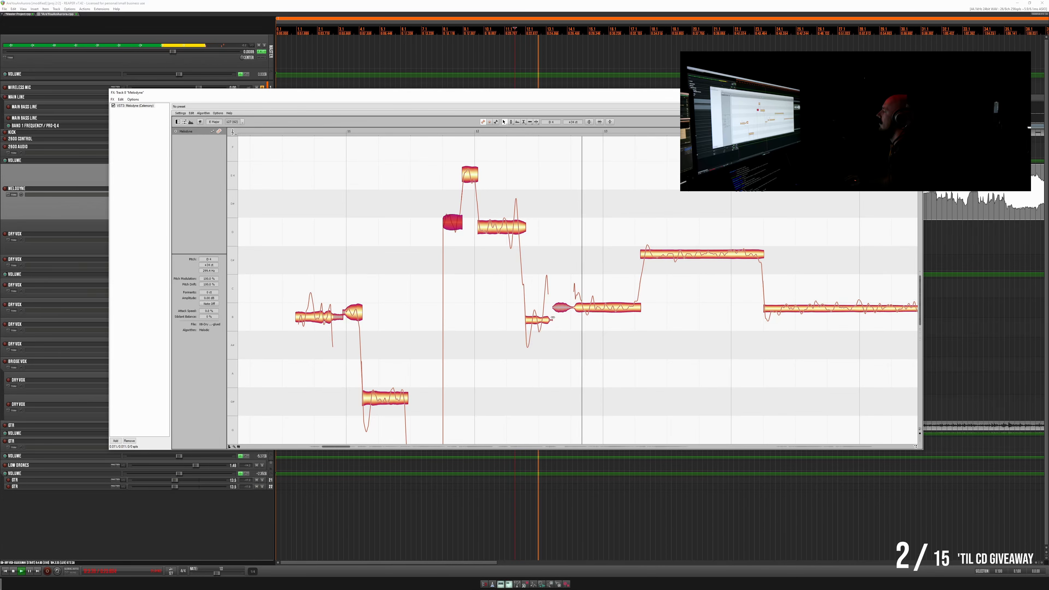
key("space")
key("space")
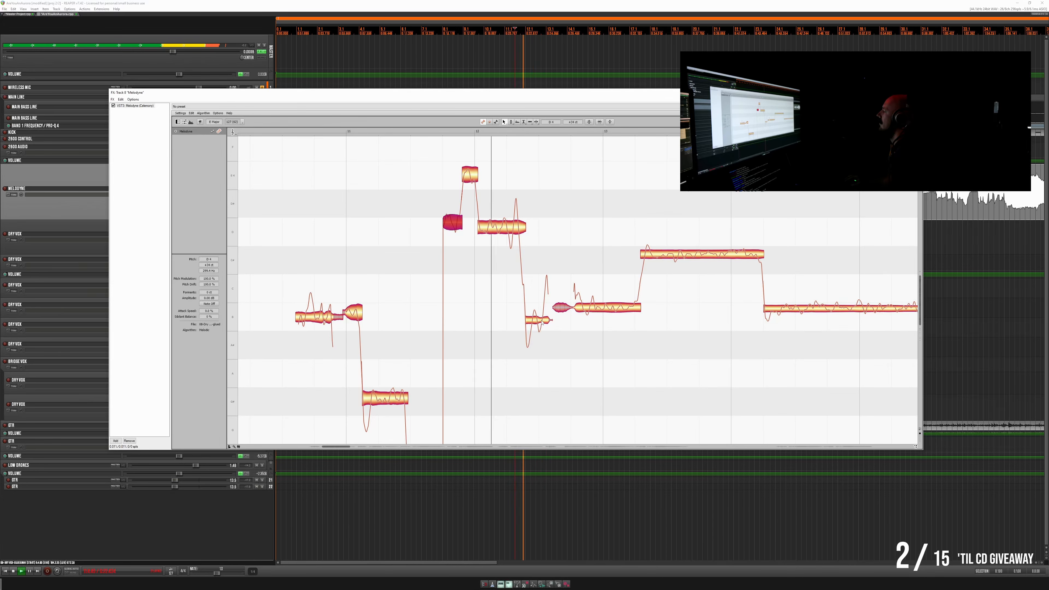
key("space")
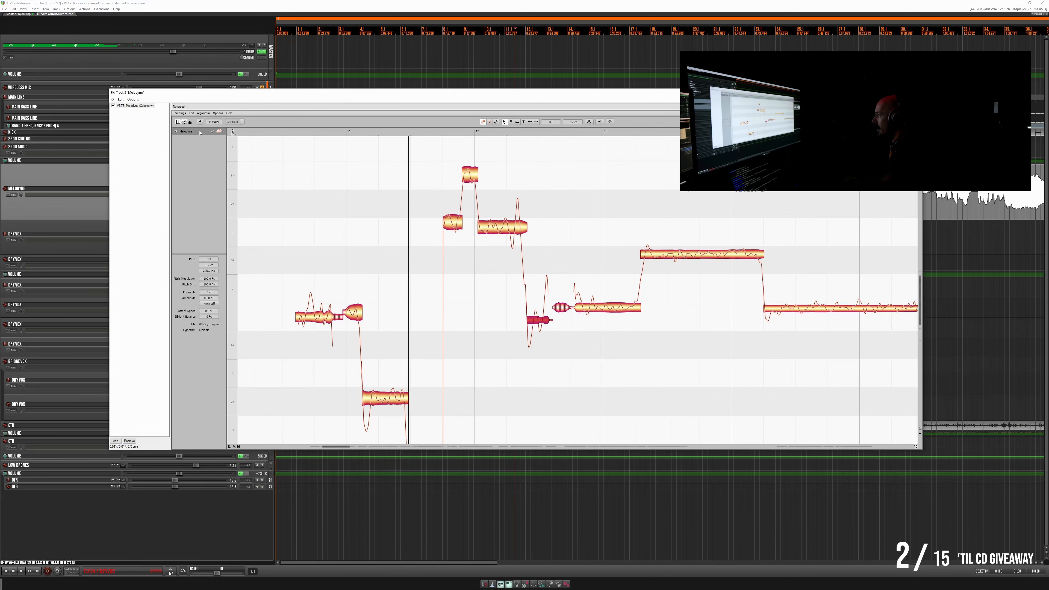
- Undo the last edit to the short low note after bar 12, then fine-tune its pitch to just below B3 while replaying the phrase
left_click(191, 116)
left_click(211, 131)
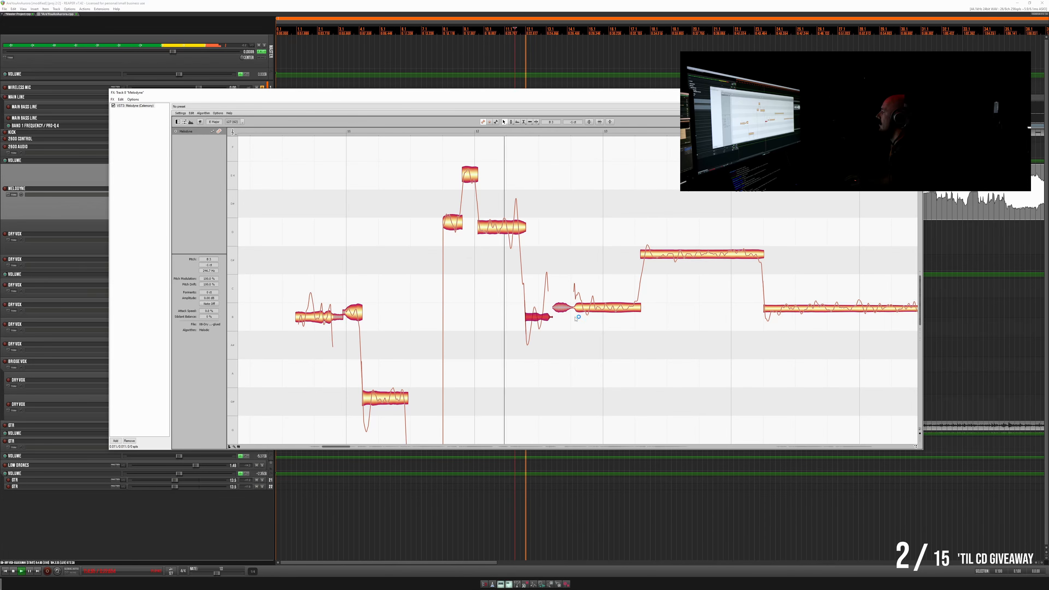
key("space")
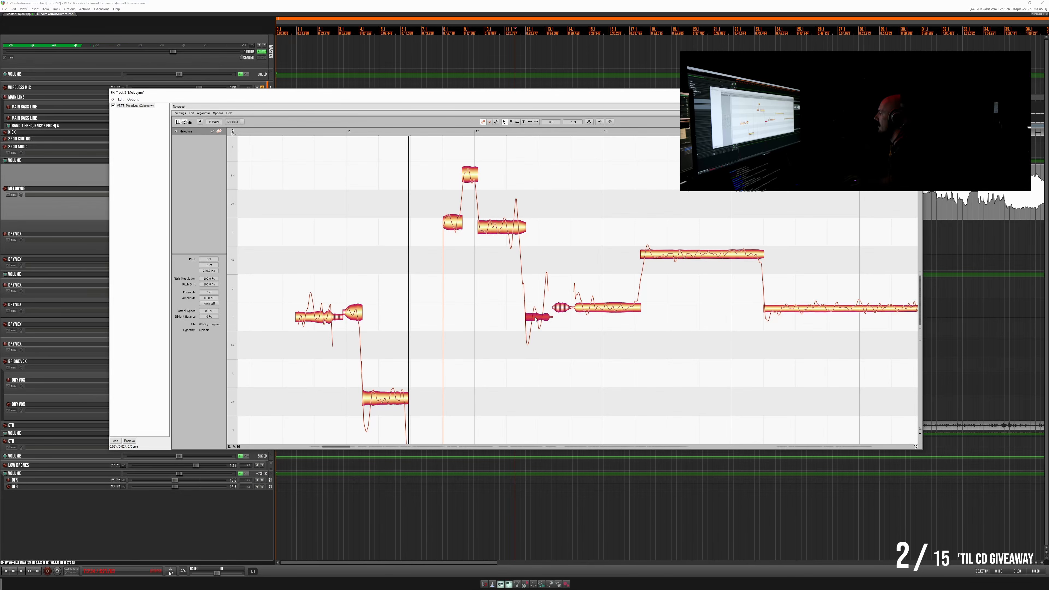
key("space")
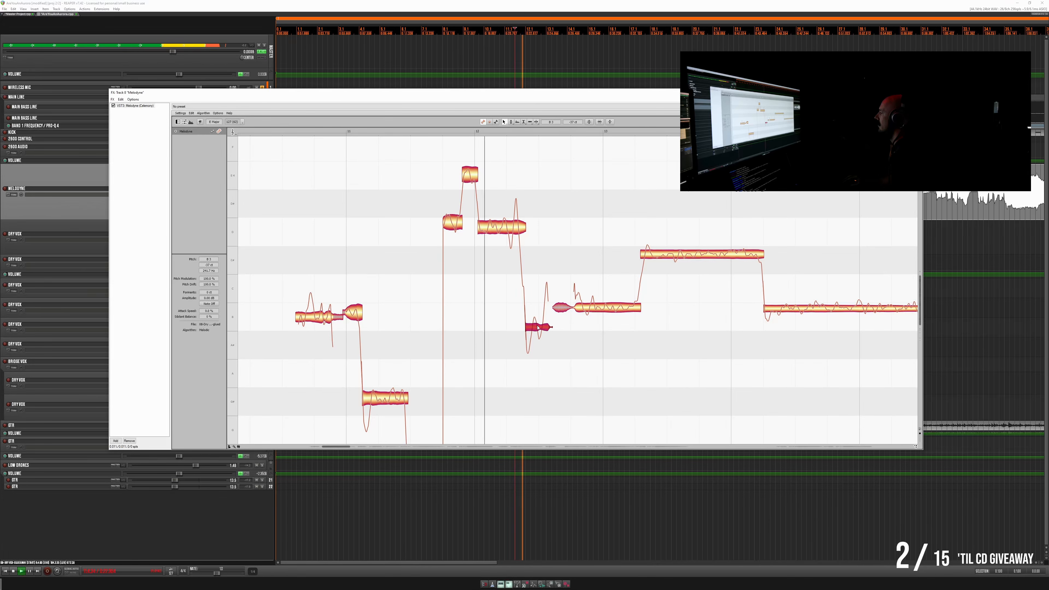
key("space")
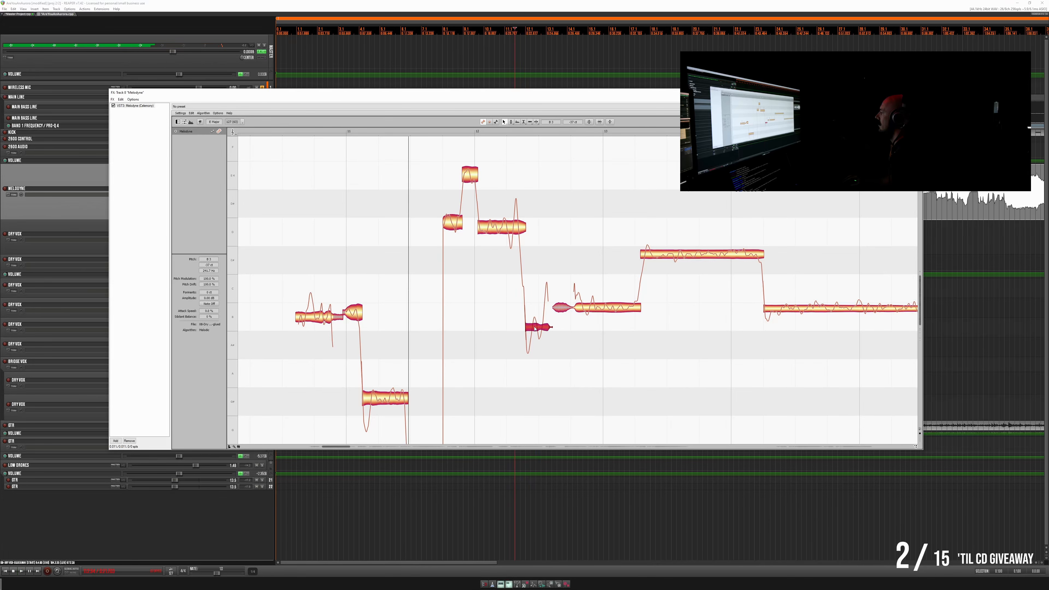
key("space")
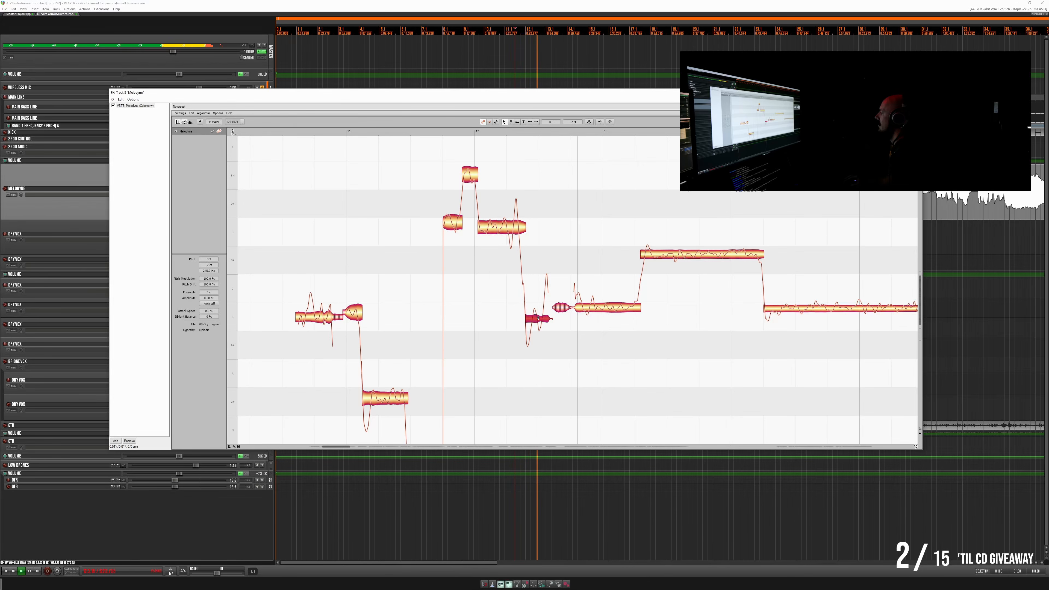
key("space")
key("space")
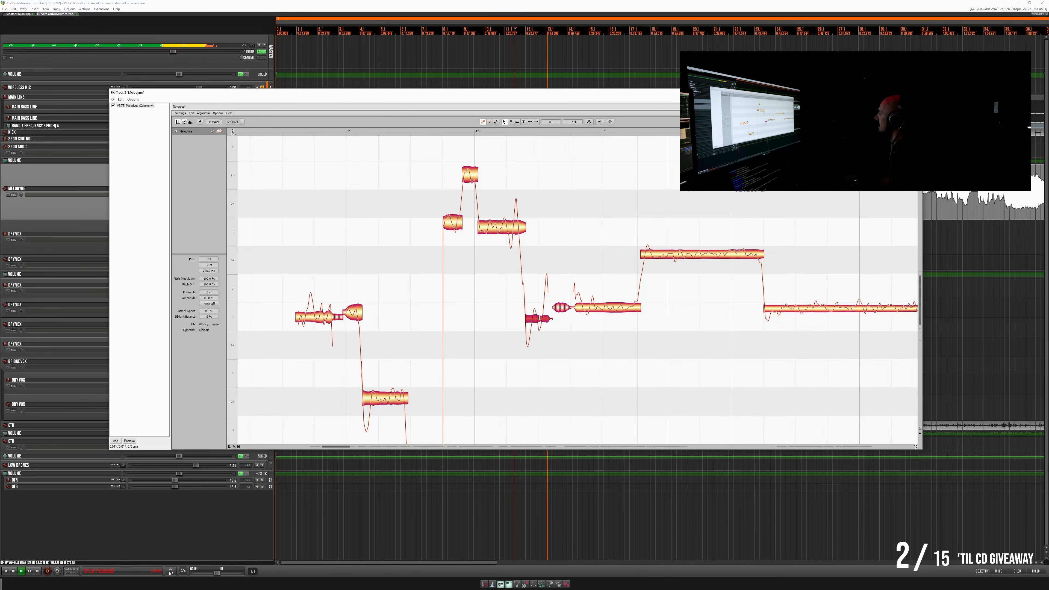
key("space")
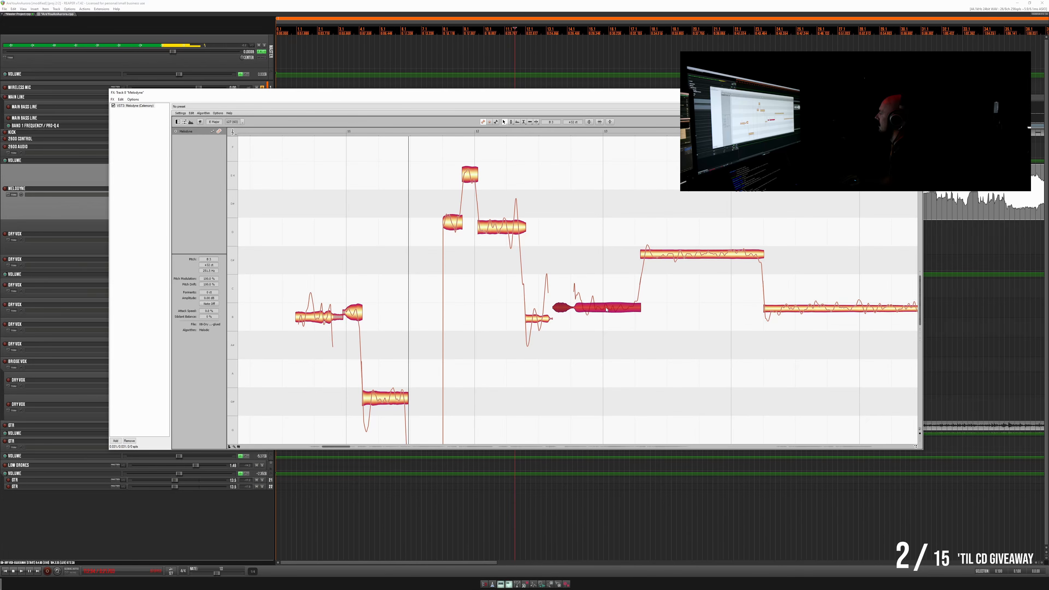
- Nudge the note spanning bar 13 down toward B3 and the long note after it down toward C#4
left_click_drag(606, 308, 607, 309)
key("space")
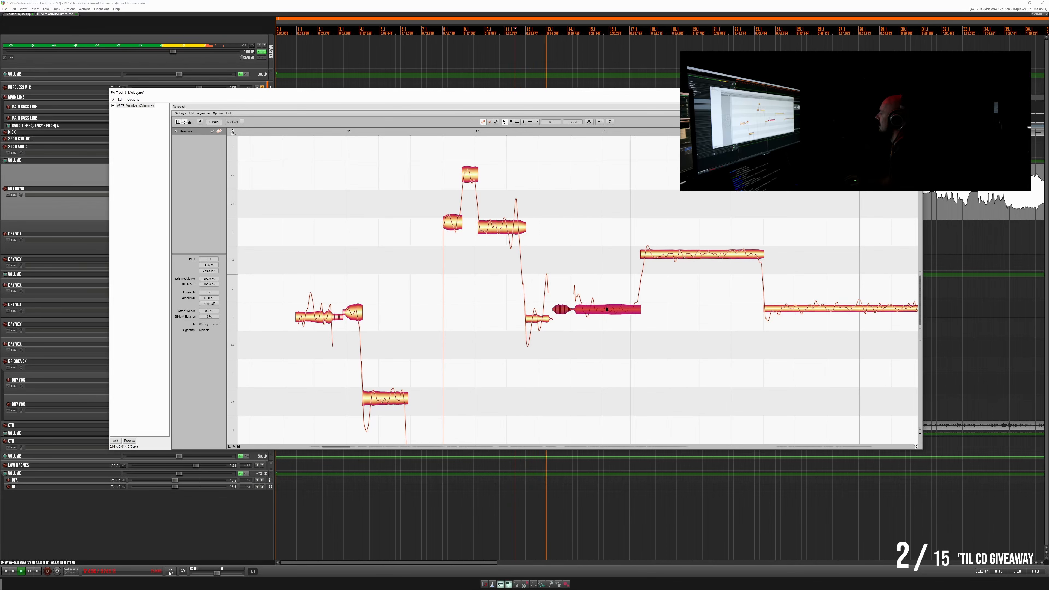
key("space")
left_click(686, 256)
left_click_drag(686, 255, 686, 259)
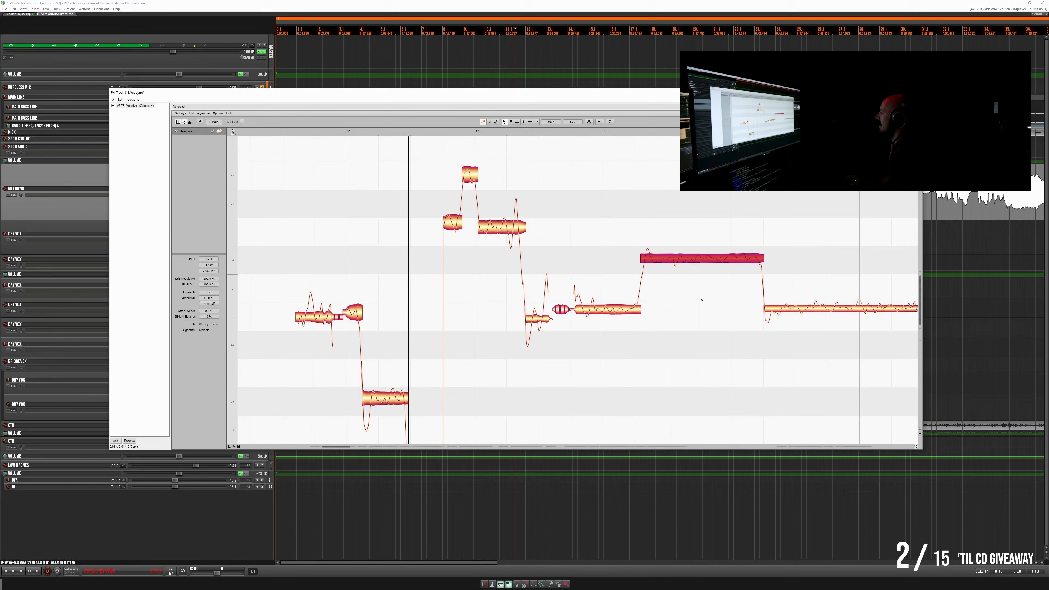
- Lower the long sustained note after bar 14 slightly toward B3 and play the phrase through its end
scroll(689, 297, "right", 3)
scroll(689, 298, "right", 3)
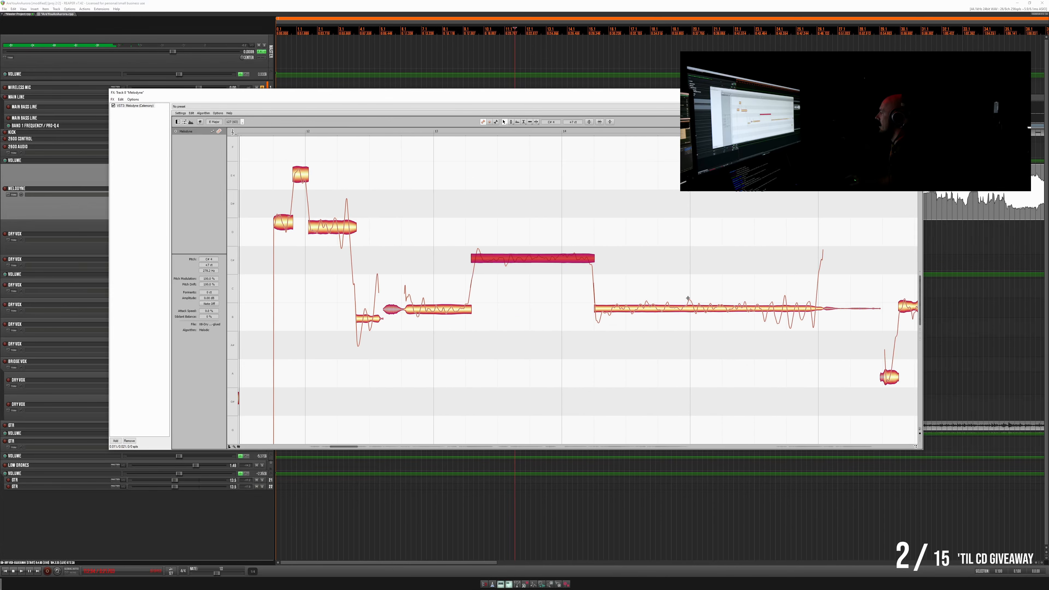
left_click(627, 310)
left_click_drag(627, 311, 607, 306)
key("space")
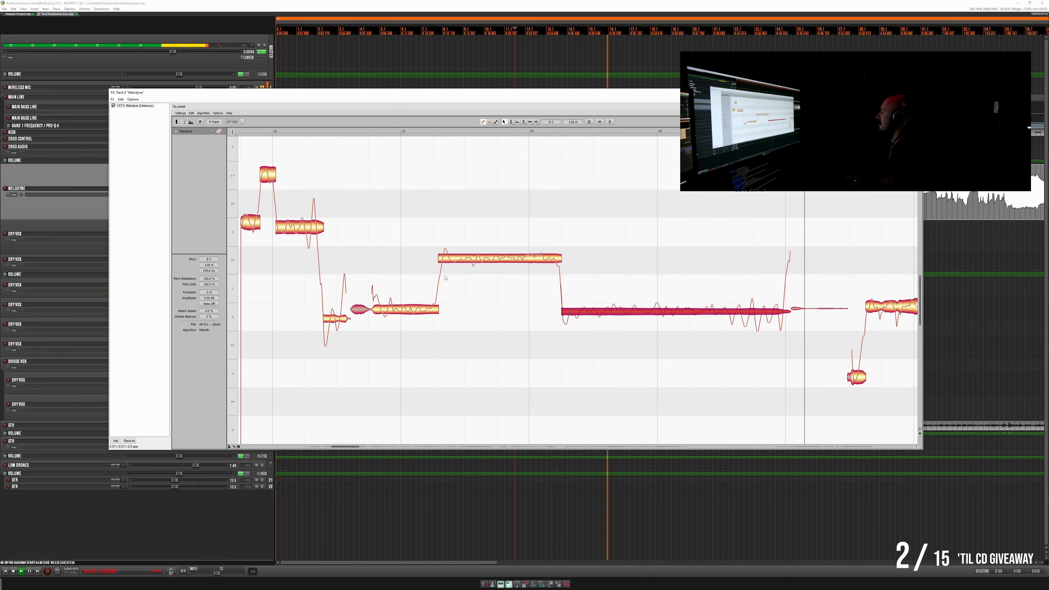
key("space")
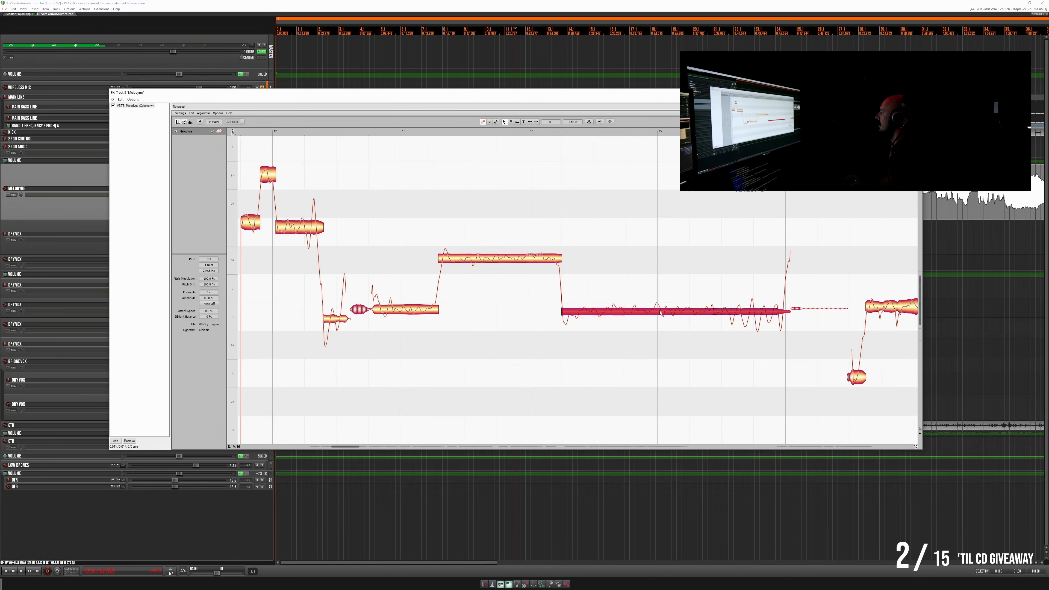
- Split the sustained note after bar 14 into four segments and raise its onset and tail level with the rest of the note
double_click(724, 301)
left_click_drag(745, 319, 747, 311)
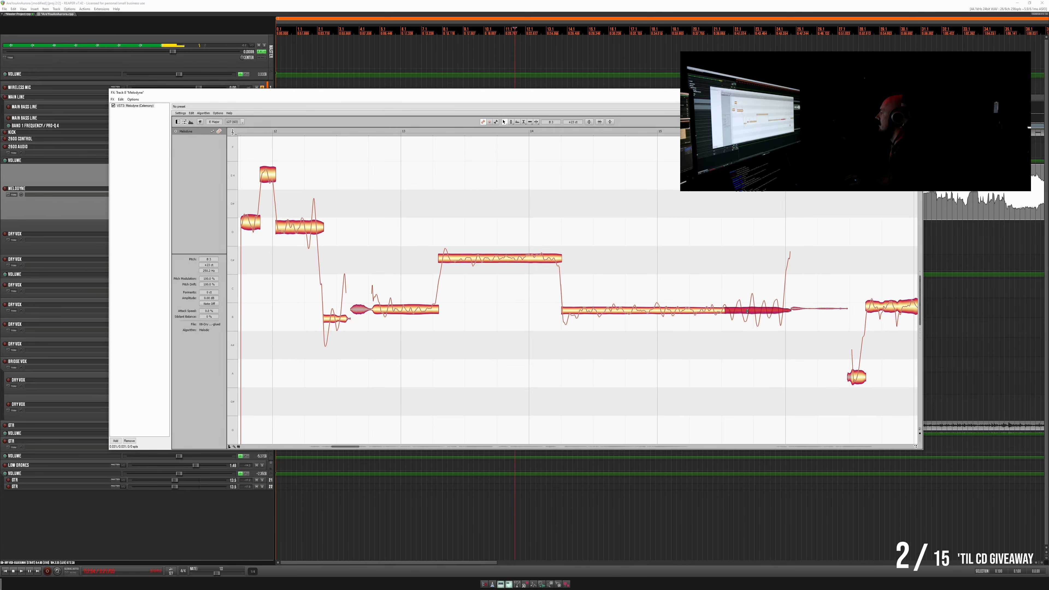
double_click(609, 300)
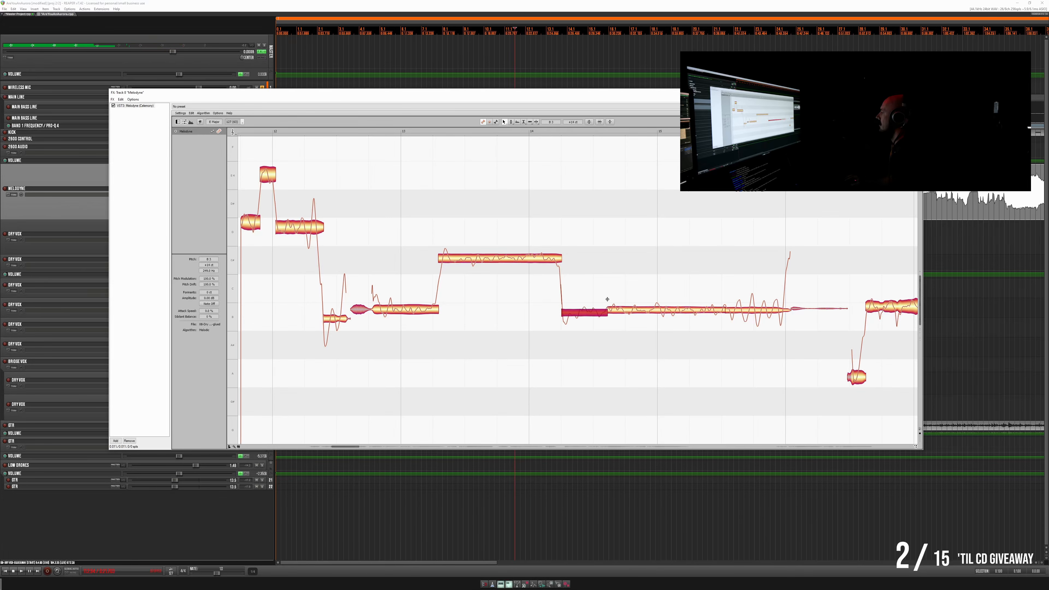
double_click(570, 301)
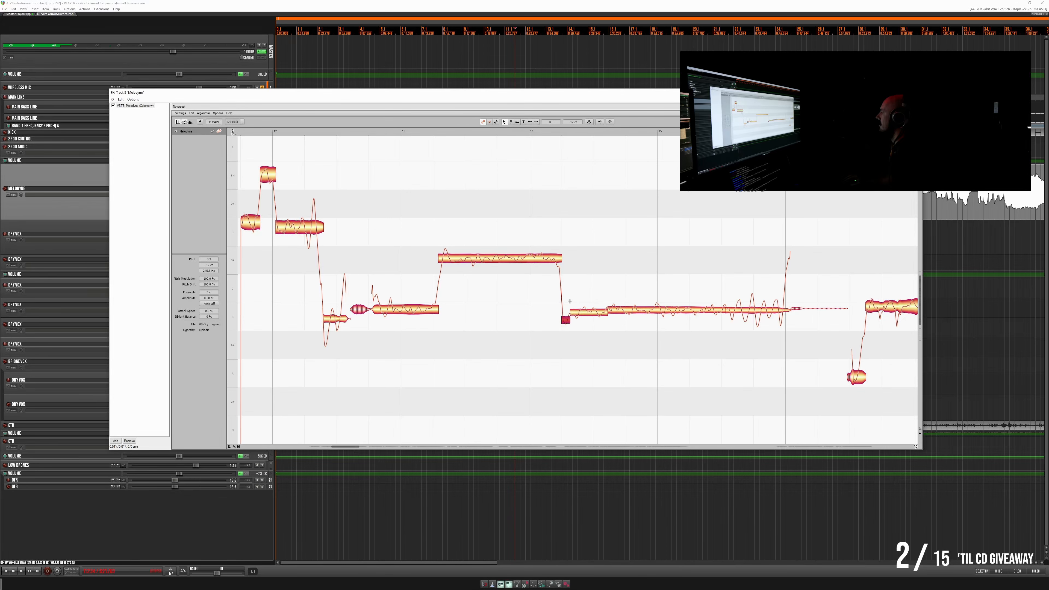
left_click_drag(566, 321, 568, 312)
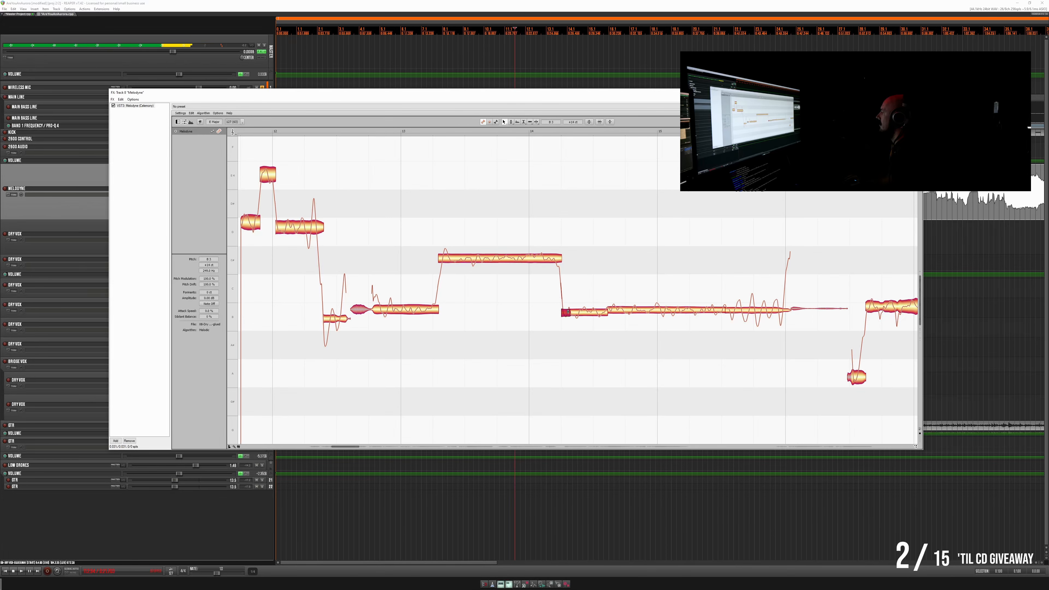
- Raise the second segment of the split sustained note level with its neighbours and play the phrase
left_click(582, 312)
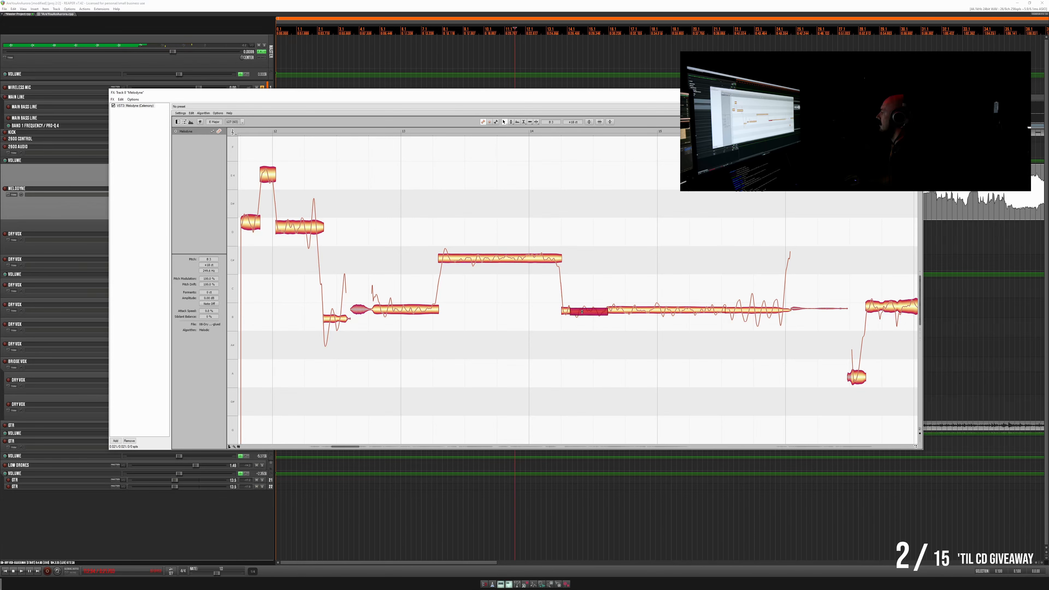
key("space")
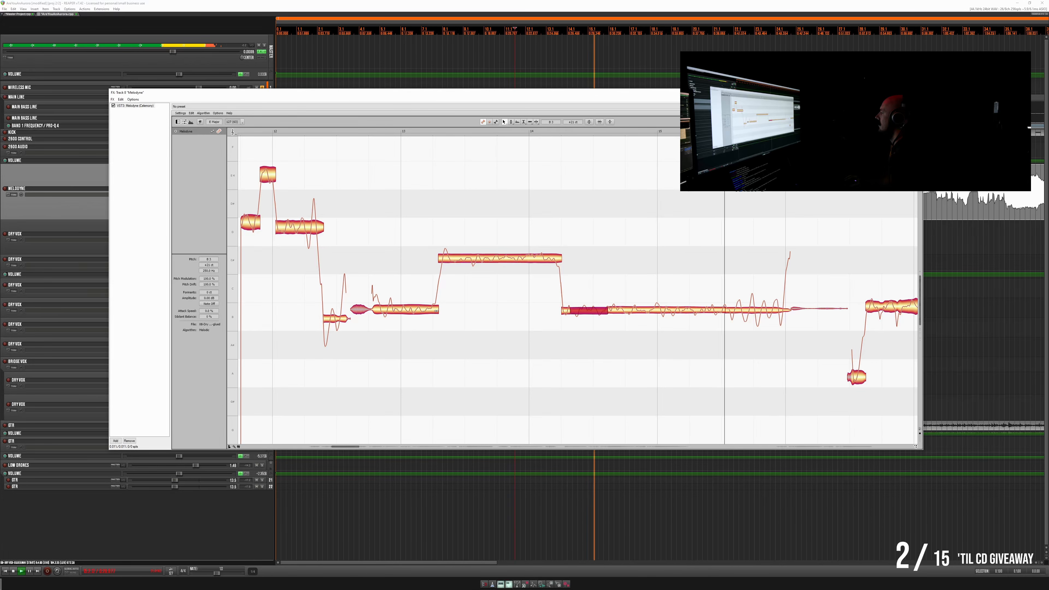
key("space")
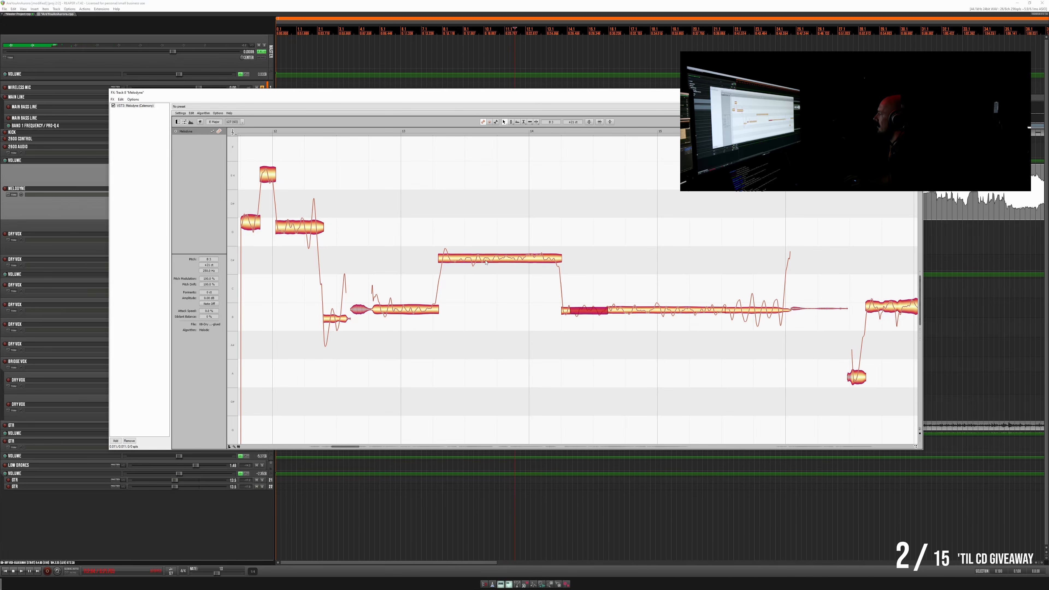
- Reduce the pitch modulation and pitch drift of the long C#4 note between bars 13 and 14
left_click(428, 133)
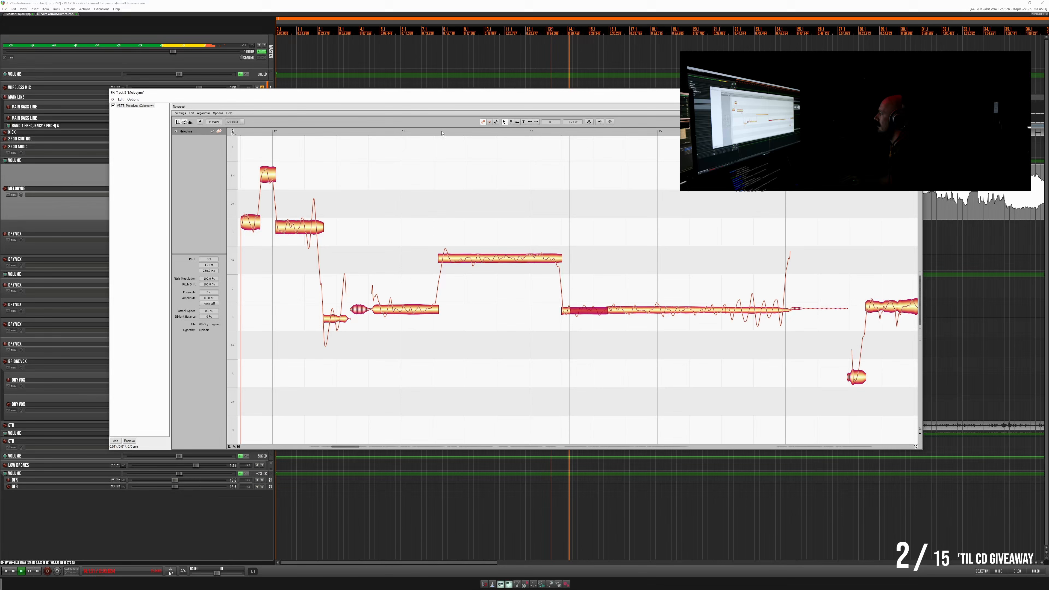
key("space")
left_click(497, 257)
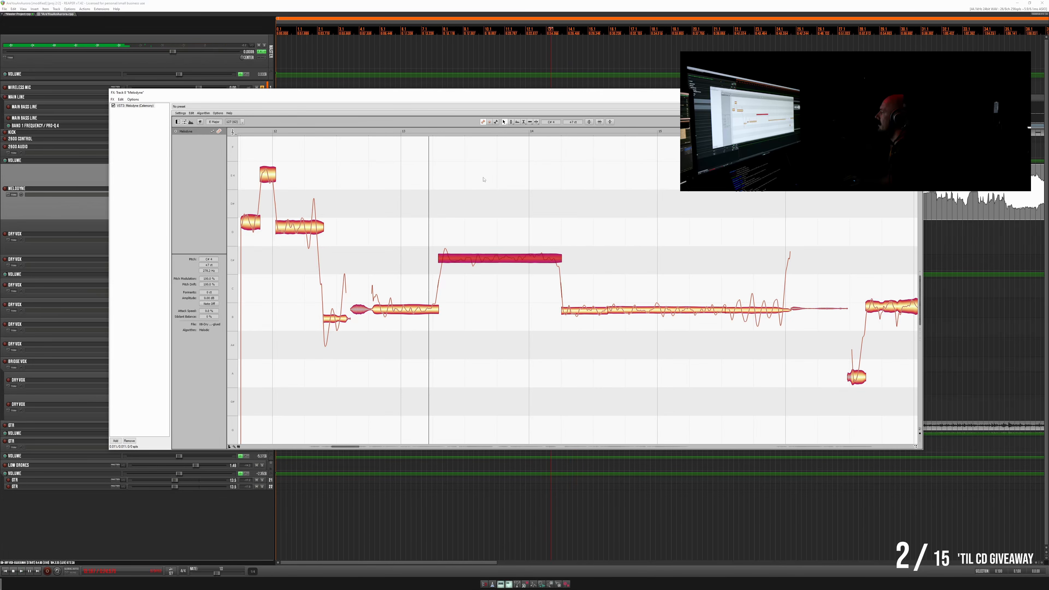
left_click(512, 122)
left_click_drag(510, 256, 512, 259)
left_click(512, 122)
left_click(514, 143)
left_click_drag(515, 258, 517, 268)
left_click_drag(524, 311, 521, 292)
- Replay the passage from around bar 12 to check the corrected notes
left_click(338, 130)
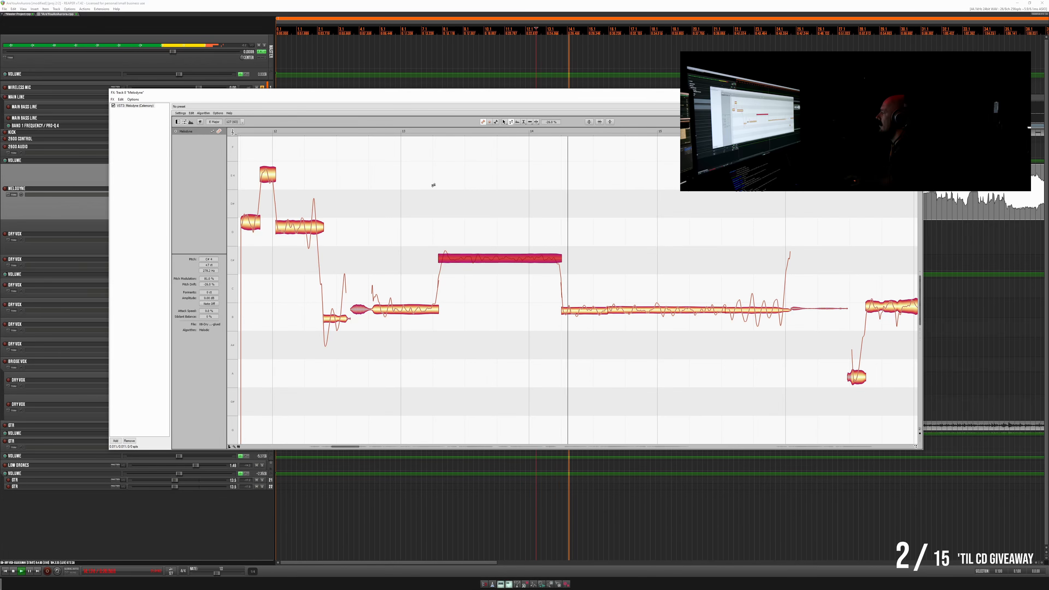
key("space")
left_click(258, 132)
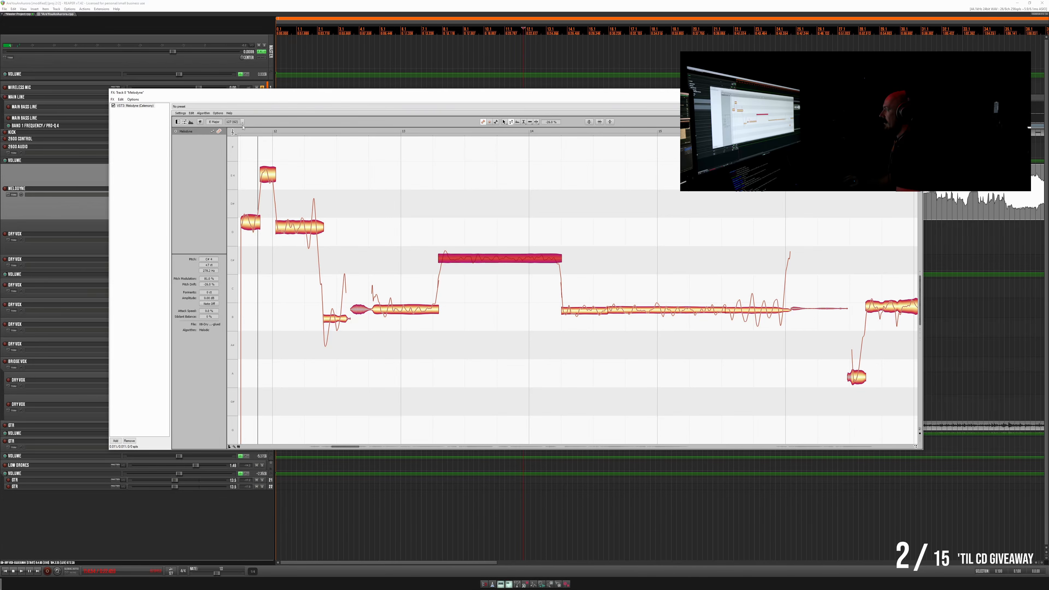
key("space")
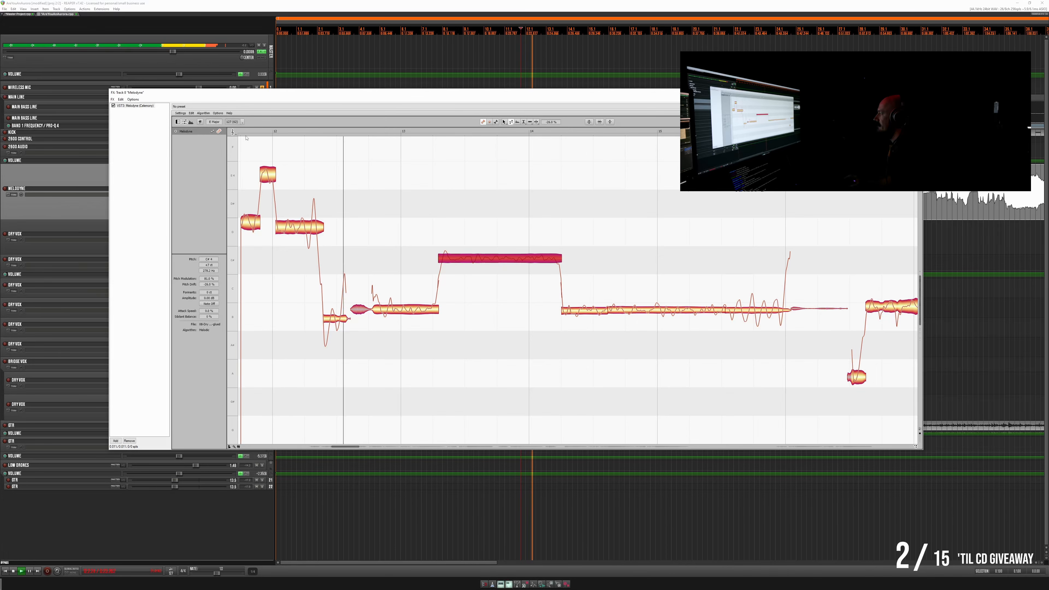
key("space")
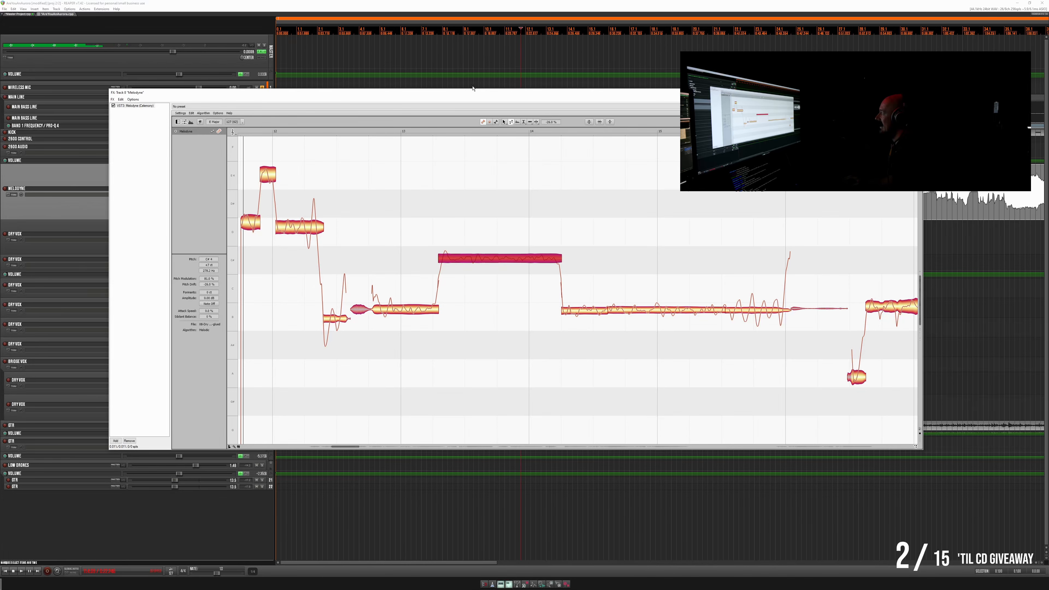
- Split the short note after bar 12 into segments, level the first two, lower the tail segment to C4, and play the result
left_click(504, 122)
double_click(332, 306)
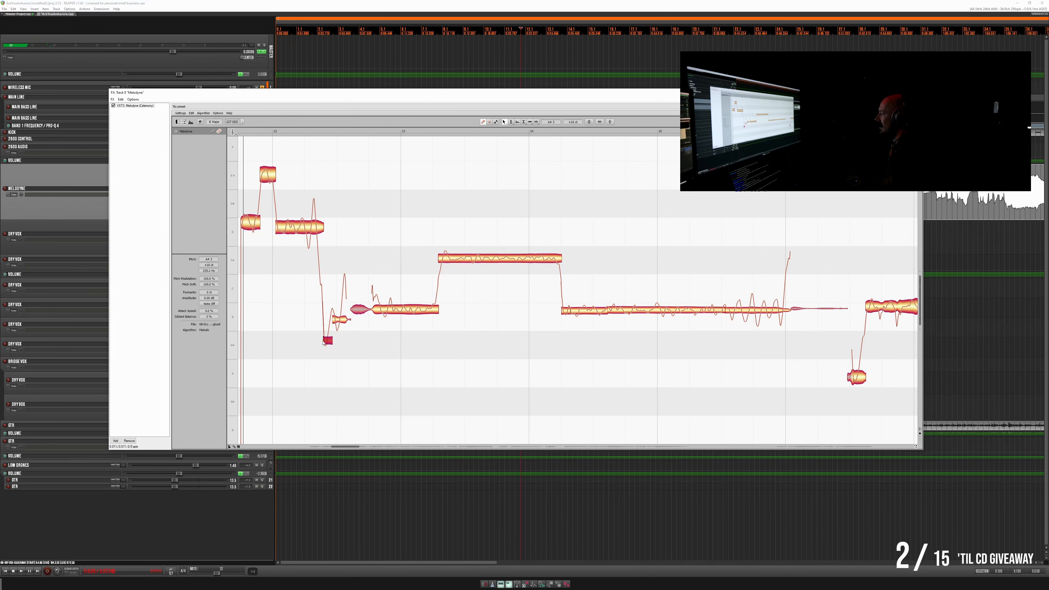
double_click(340, 307)
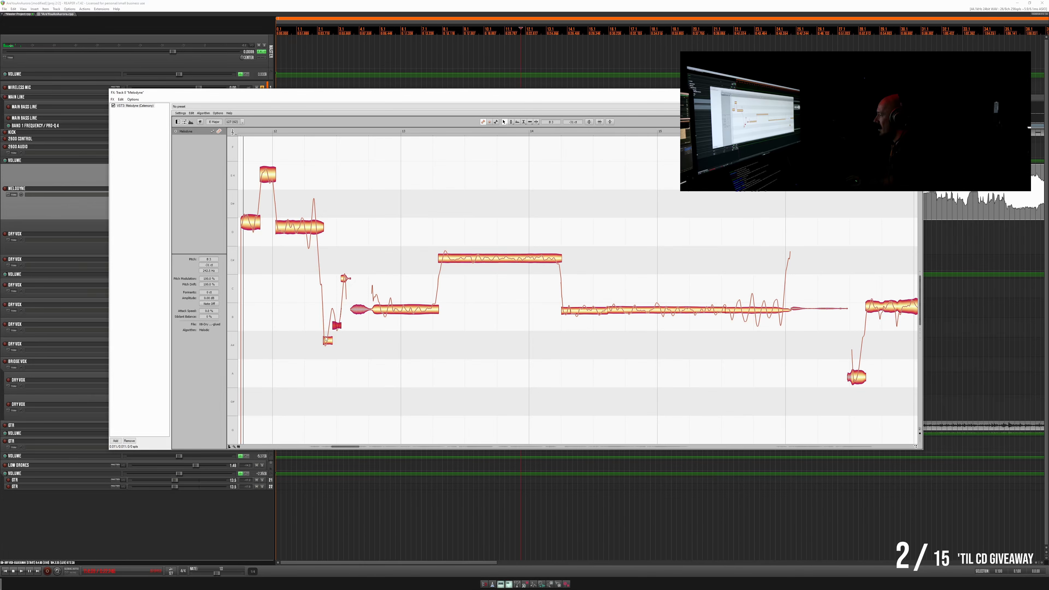
left_click_drag(330, 339, 329, 319)
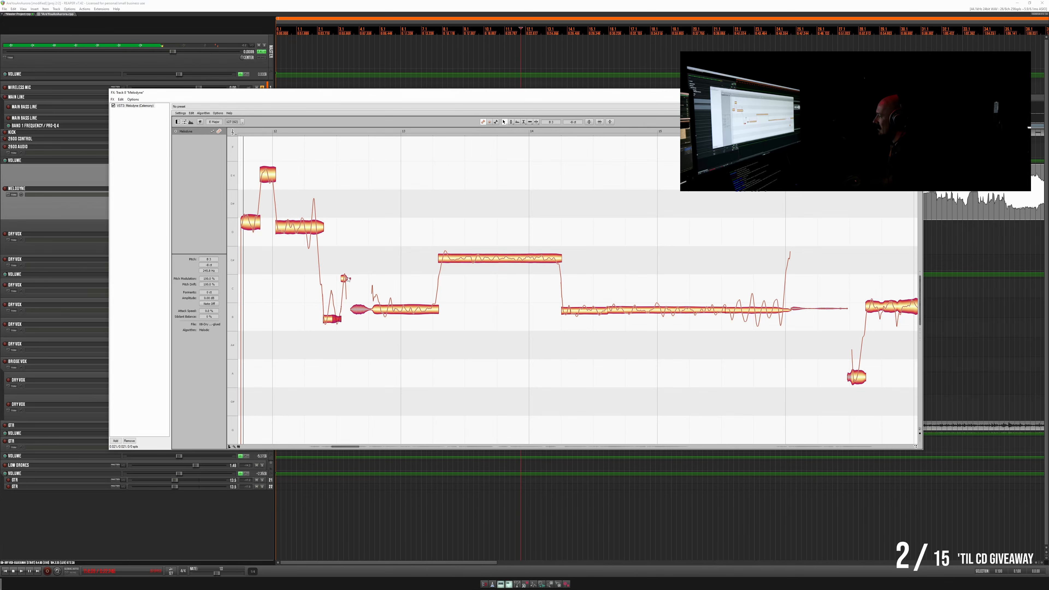
left_click_drag(347, 279, 352, 305)
key("space")
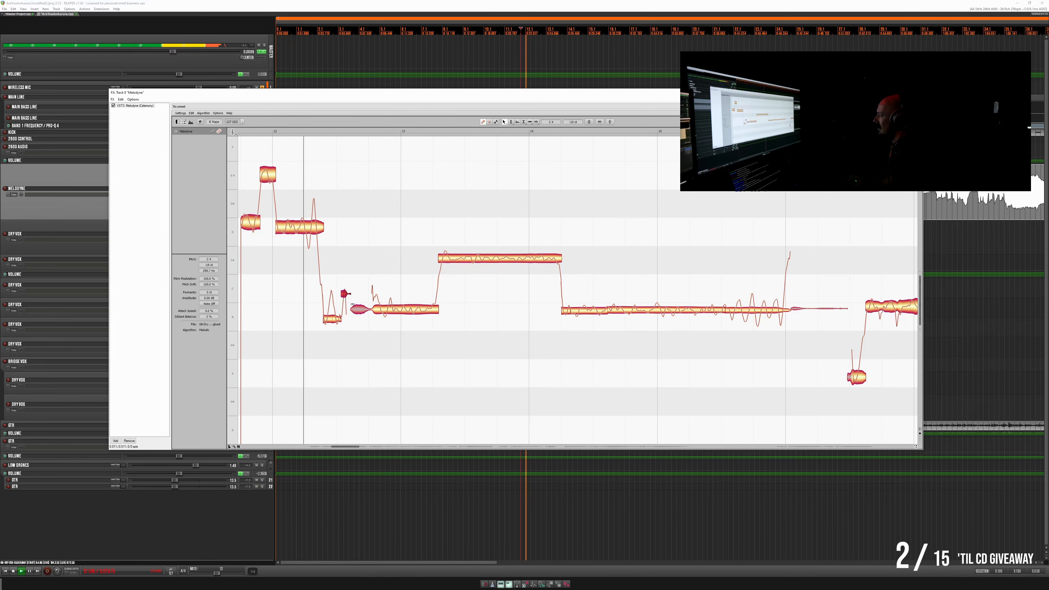
key("space")
key("space")
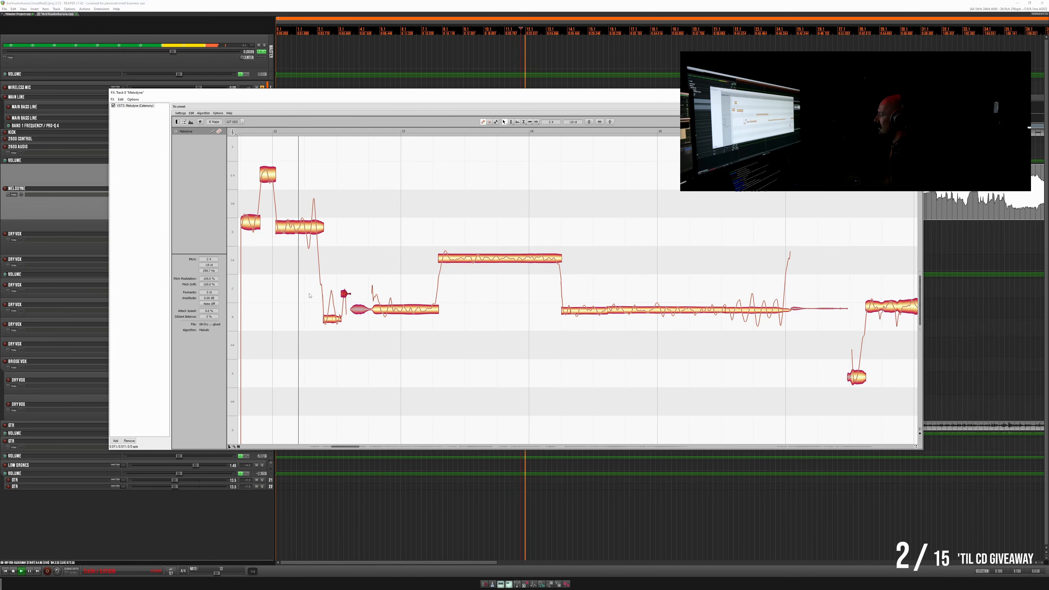
key("space")
- Lower the segments of the split short note after bar 12 together slightly and replay the phrase
left_click_drag(309, 287, 330, 325)
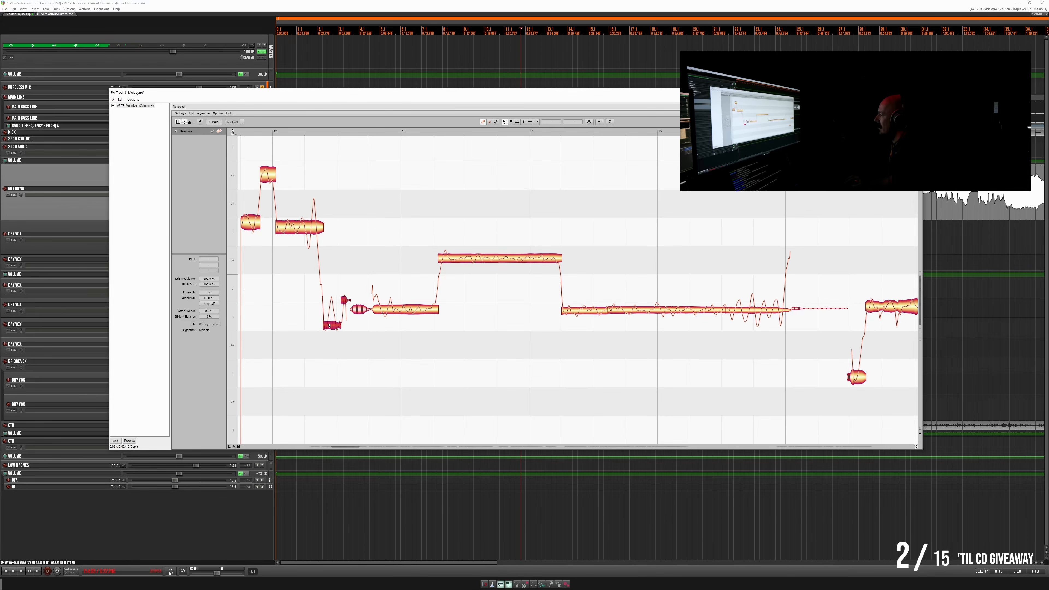
key("space")
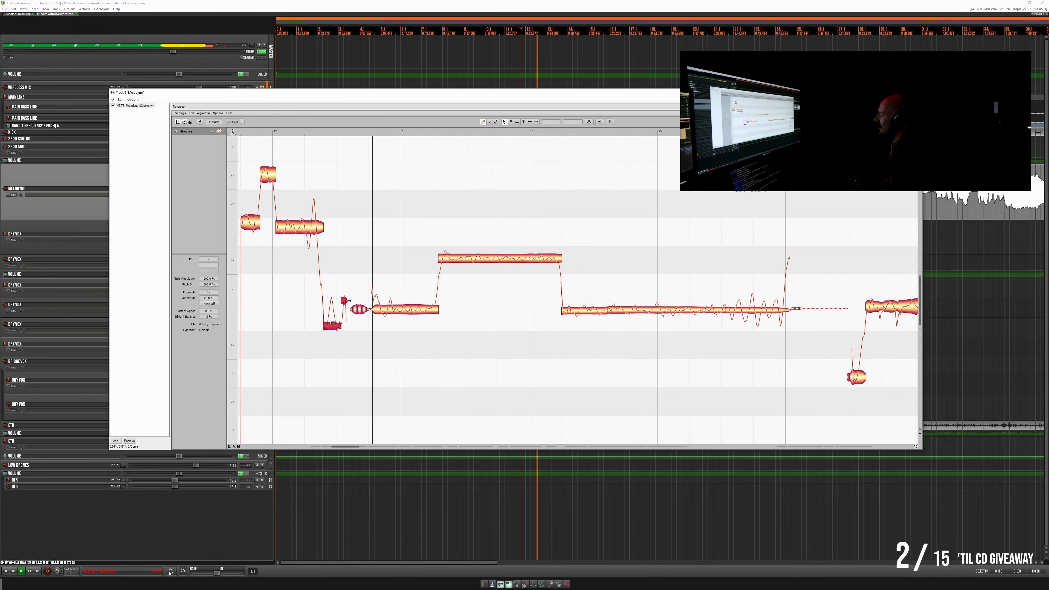
key("space")
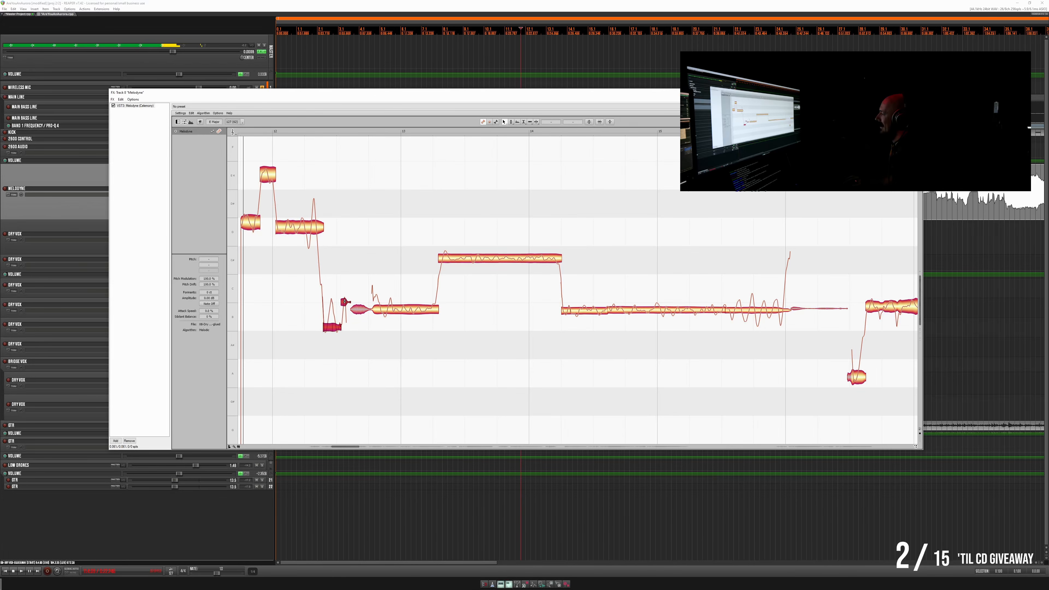
- Split the onset off the B3 note before bar 13 and place it slightly above the rest of the note
left_click(349, 290)
left_click(381, 299)
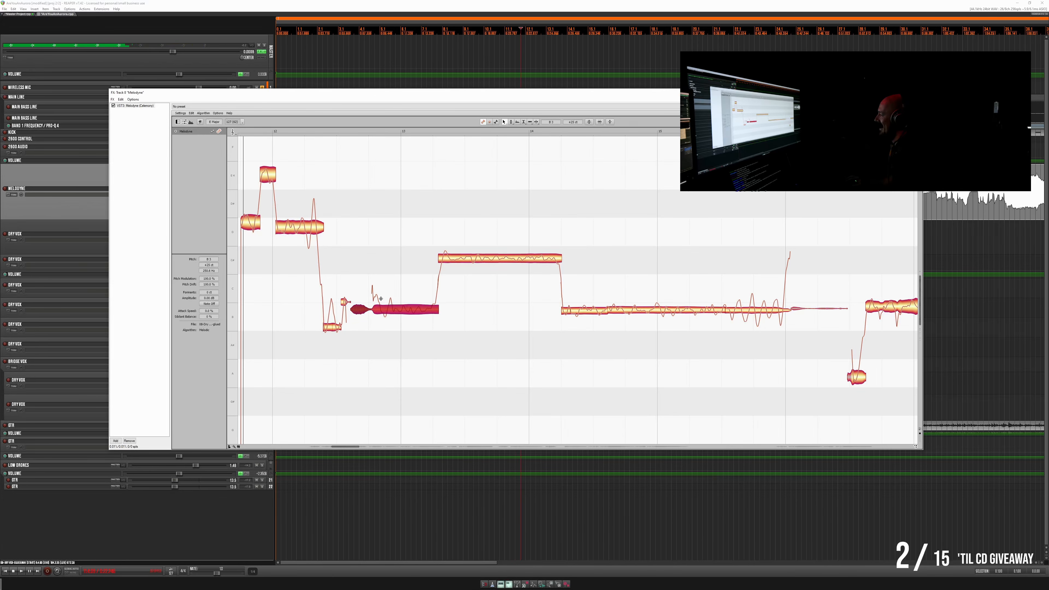
double_click(379, 298)
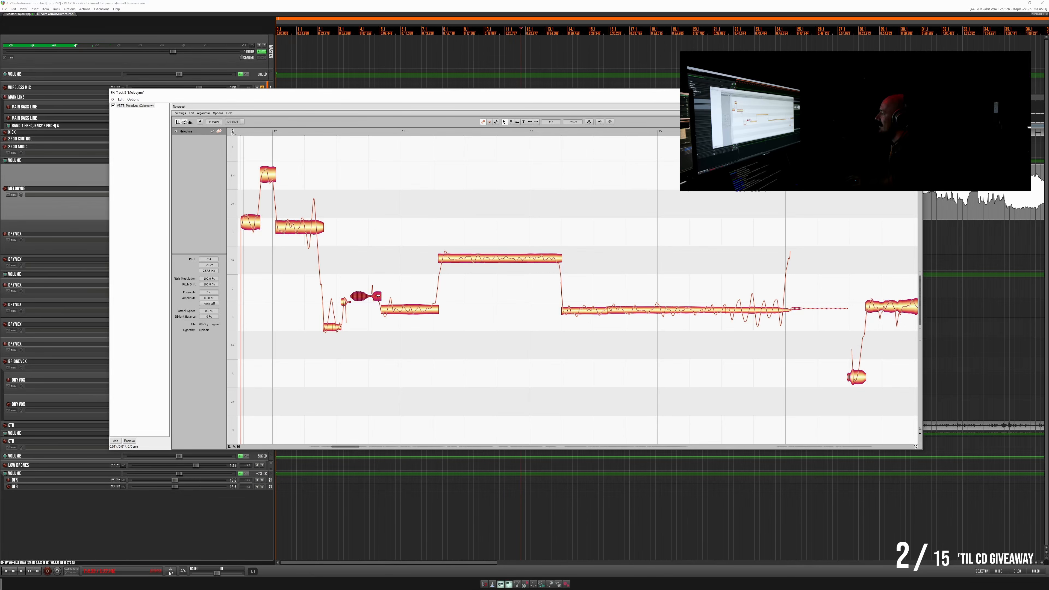
left_click_drag(373, 298, 374, 307)
- Split another short segment after the onset of the note before bar 13, level it with the onset, and replay the phrase
left_click(401, 314)
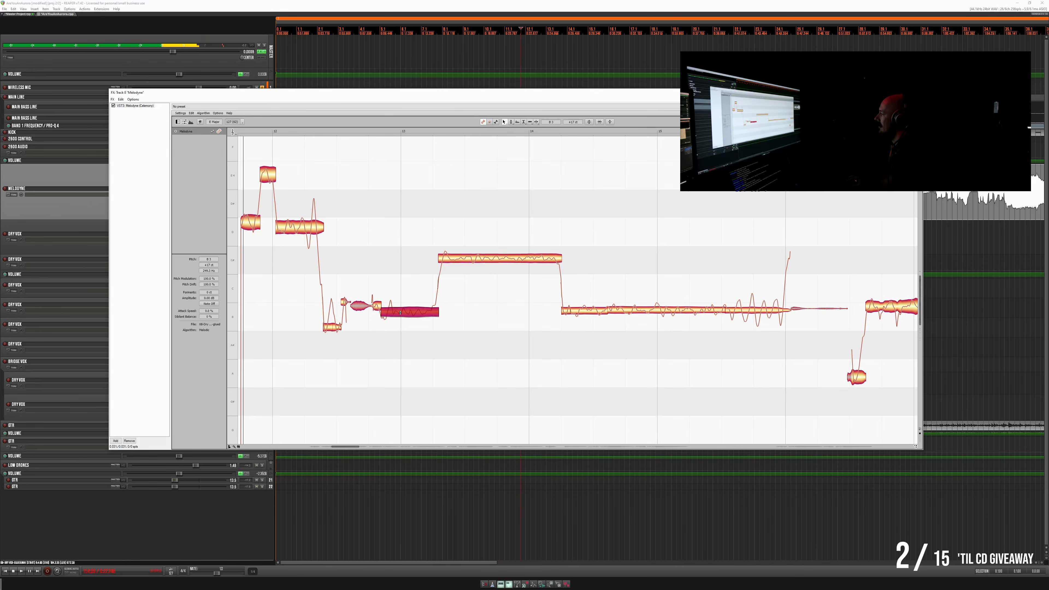
double_click(389, 308)
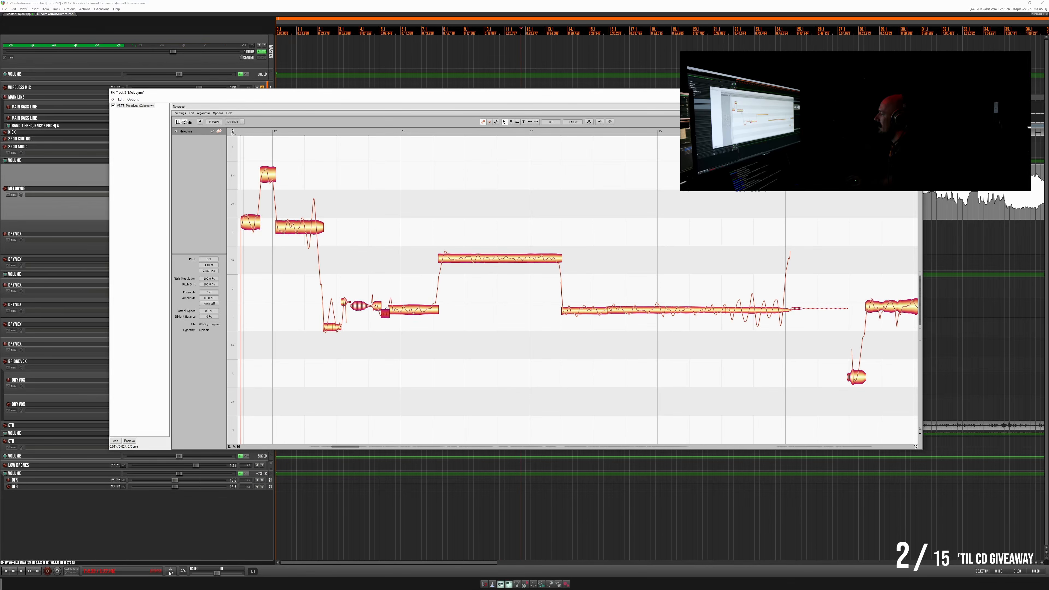
left_click_drag(386, 316, 376, 308)
key("space")
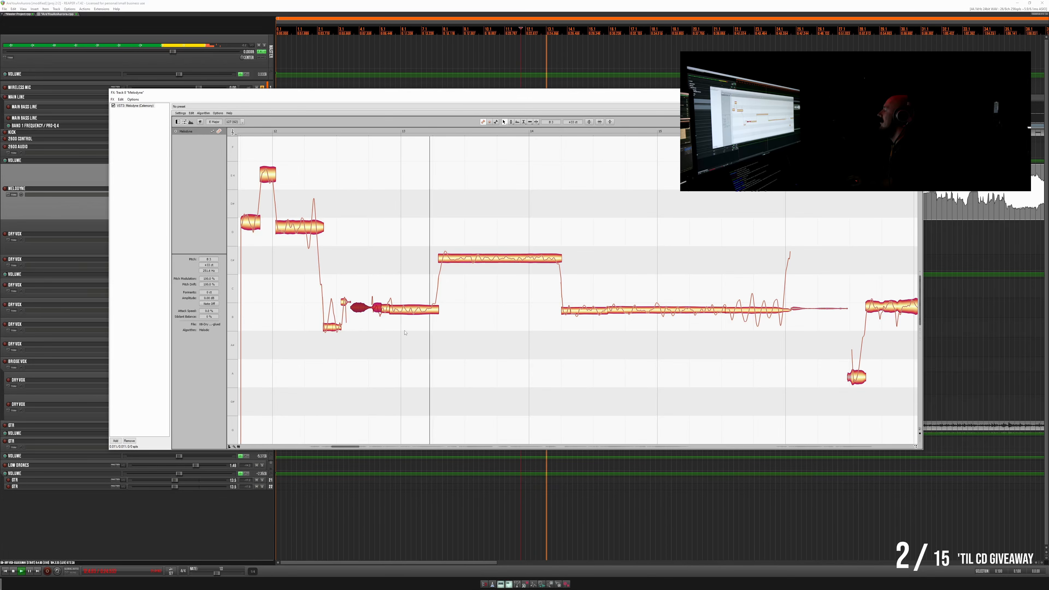
key("space")
key("space")
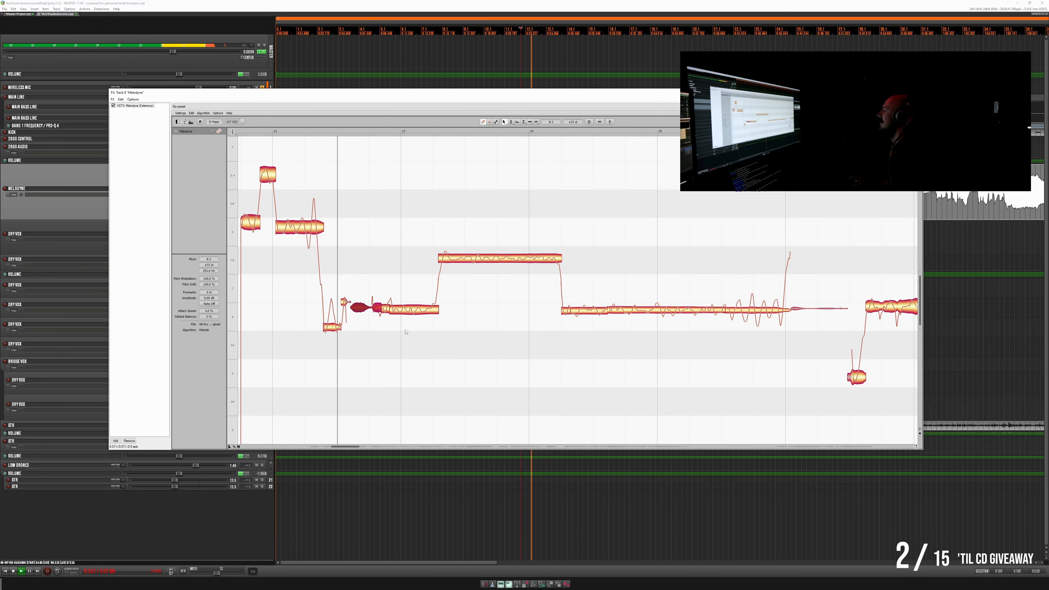
key("space")
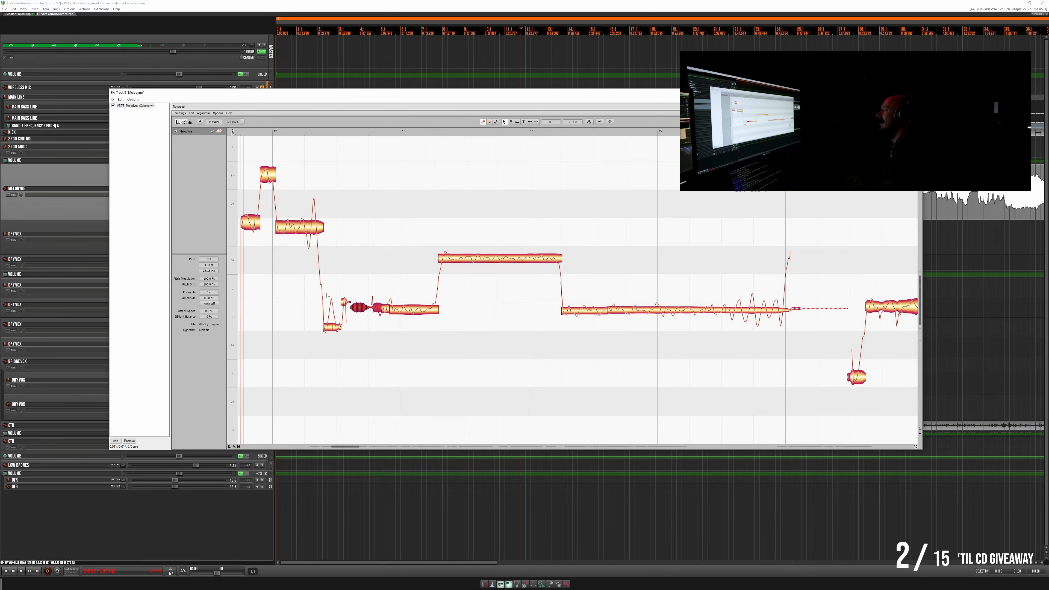
- Lower the tail segment of the short note after bar 12 to B3, level with the following onset, and replay it
left_click(344, 303)
key("space")
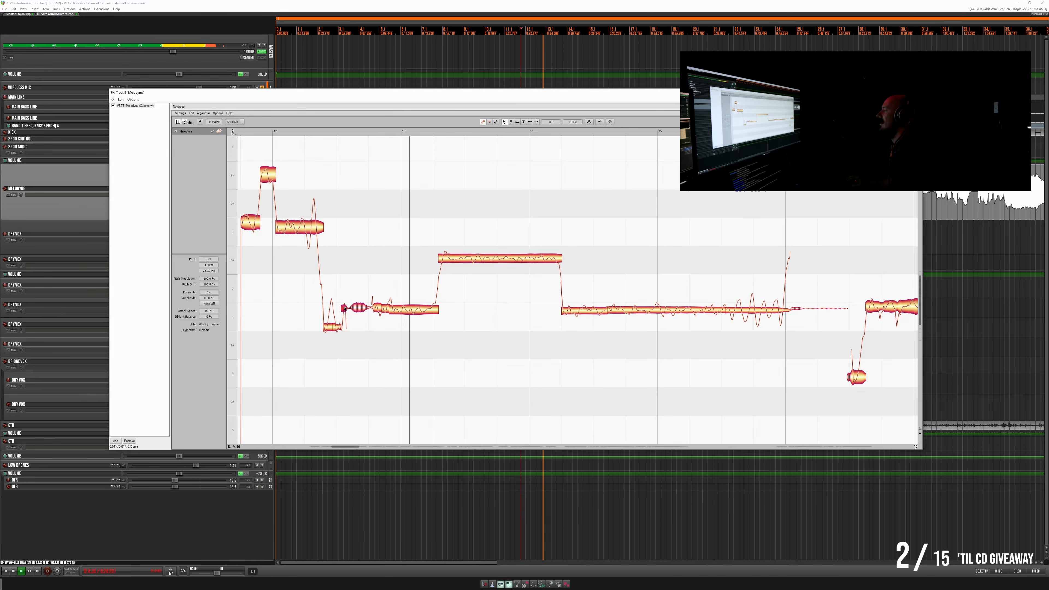
key("space")
key("space")
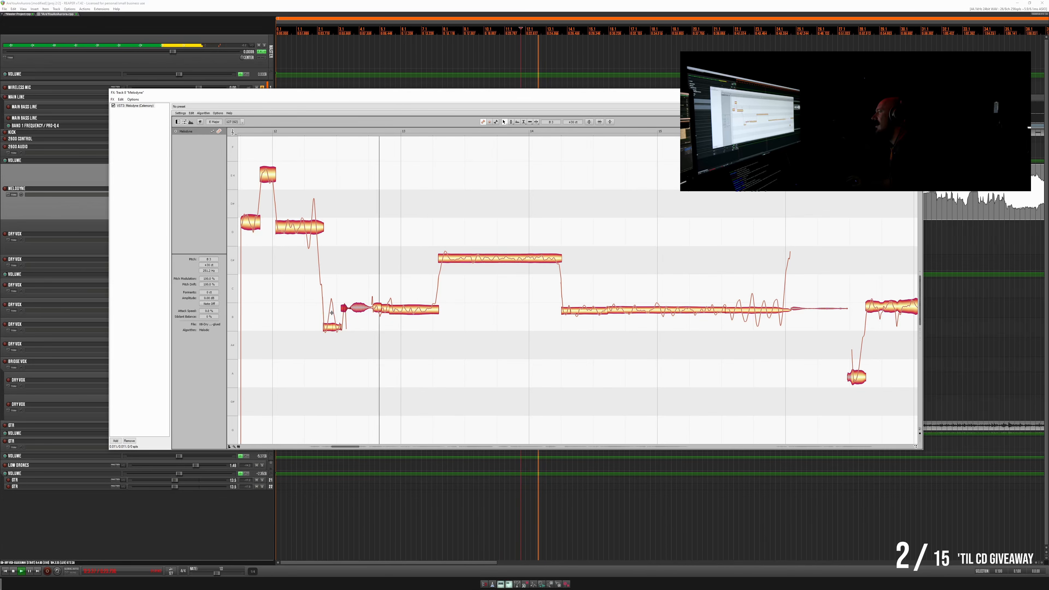
key("space")
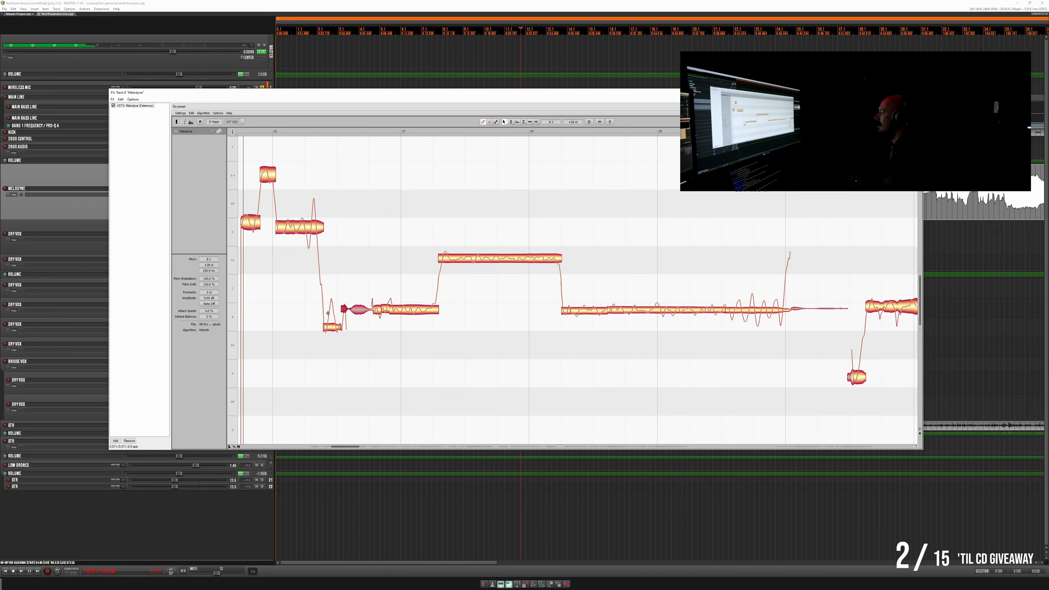
- Split the low part of the short note after bar 12 into smaller segments and start playback
left_click_drag(330, 316, 330, 318)
key("space")
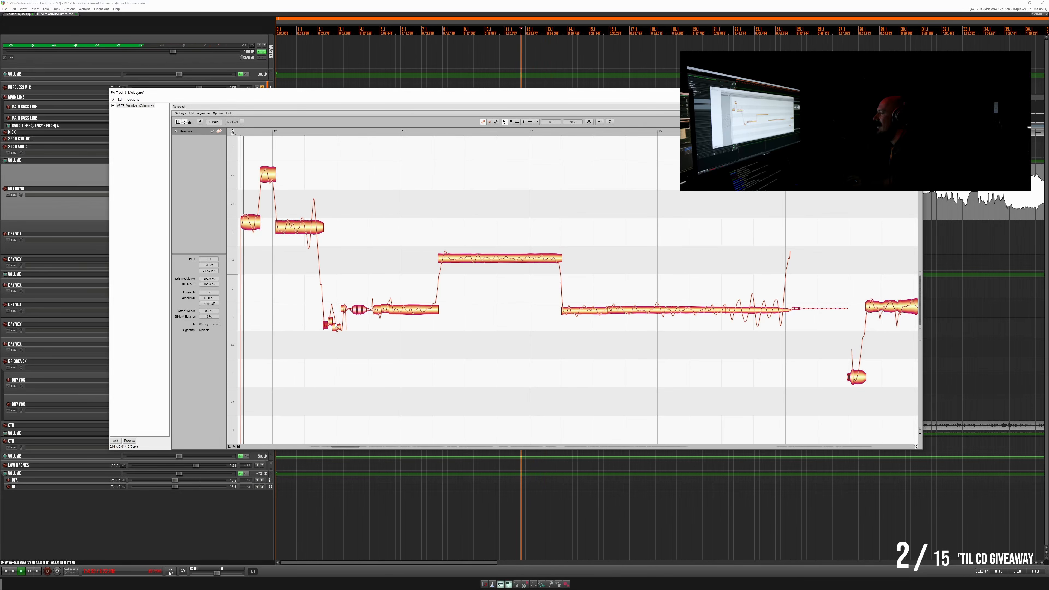
key("space")
- Raise the small segments after bar 12 together to B3, close to the following note, and fine-tune them while replaying the phrase
left_click_drag(316, 335, 332, 328)
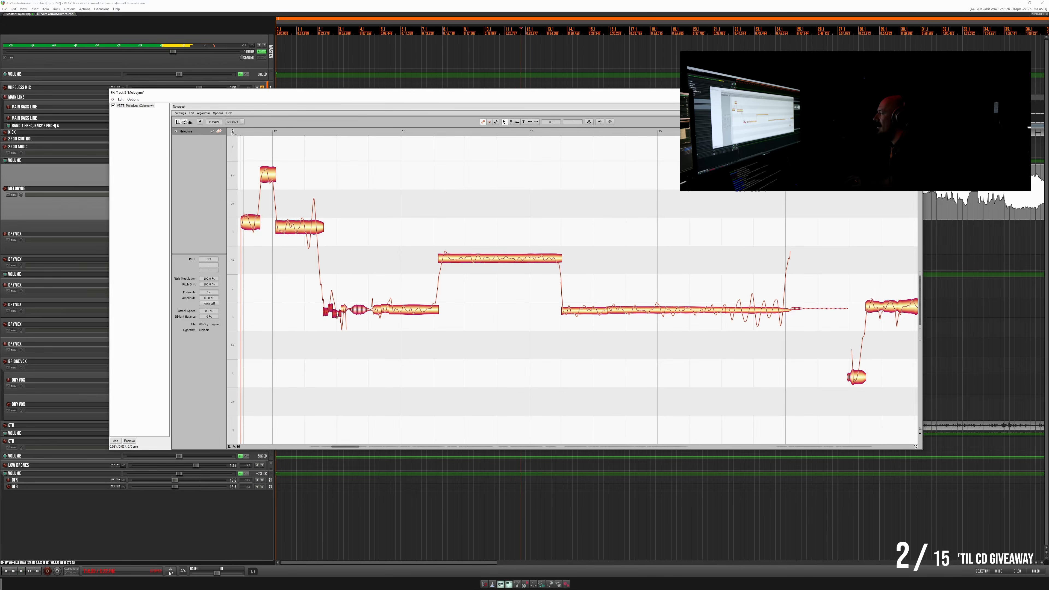
key("space")
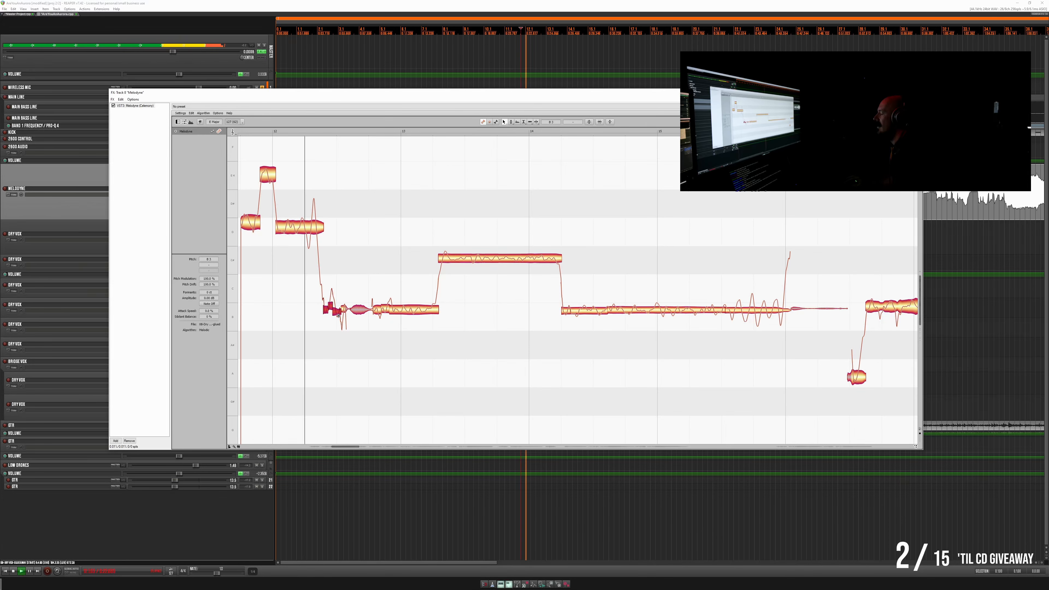
key("space")
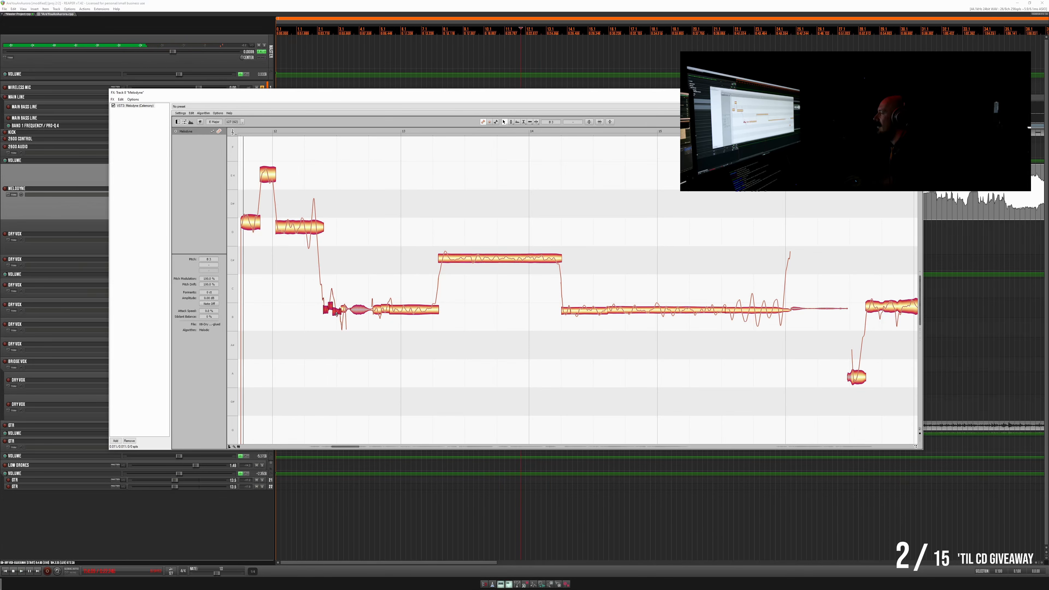
key("space")
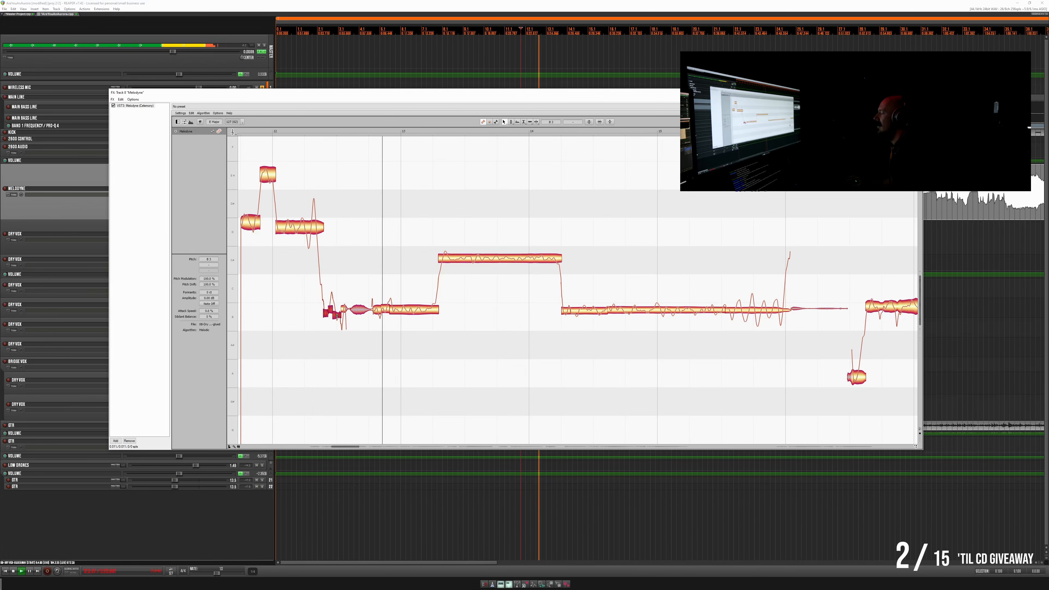
key("space")
key("space")
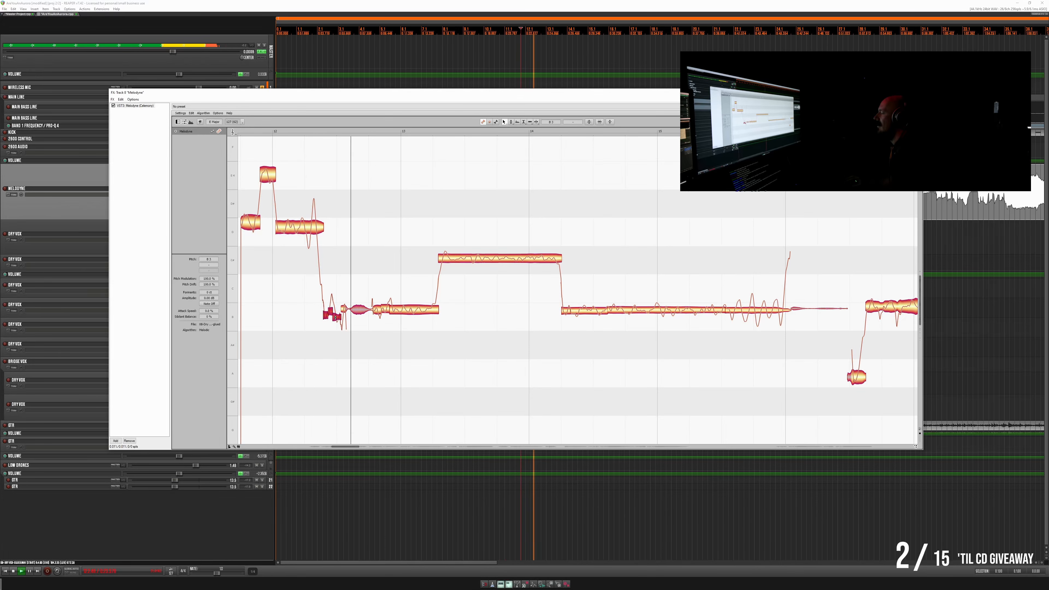
key("space")
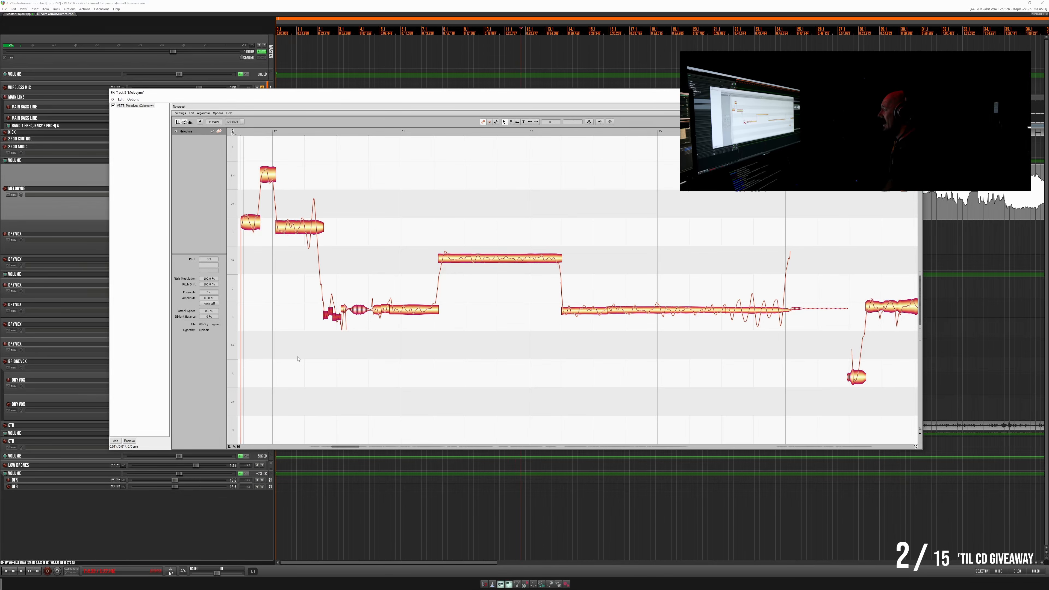
- Replay the corrected phrase around bar 12 and listen on through the notes of bars 16 to 18
key("space")
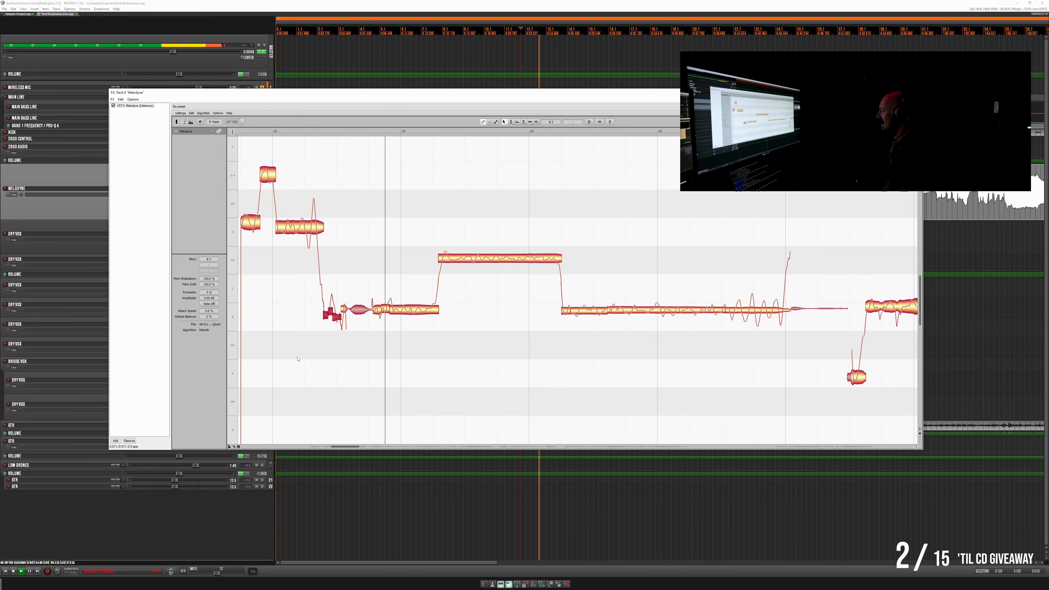
key("space")
key("space")
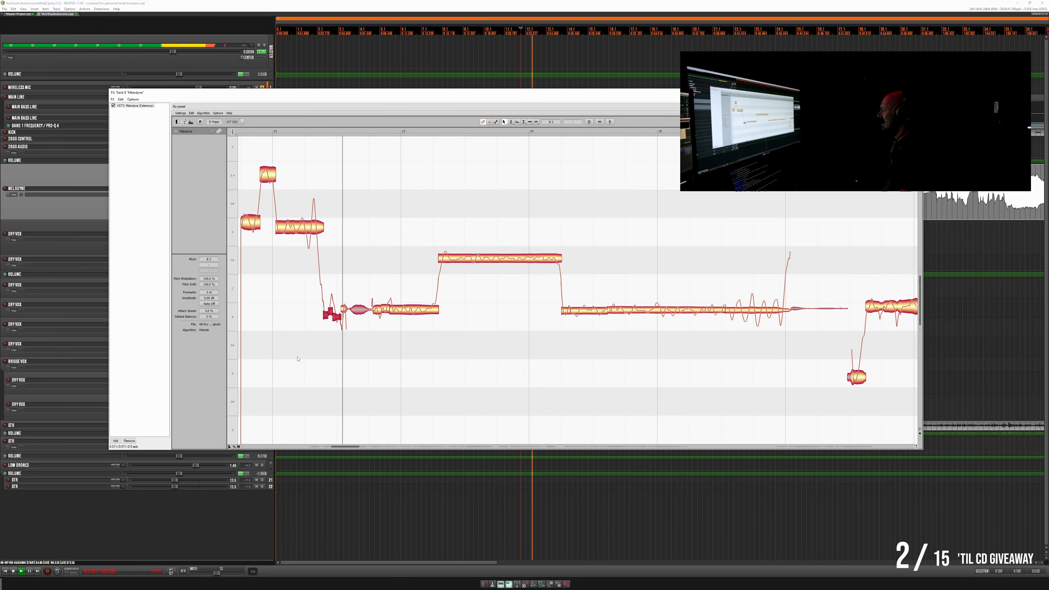
key("space")
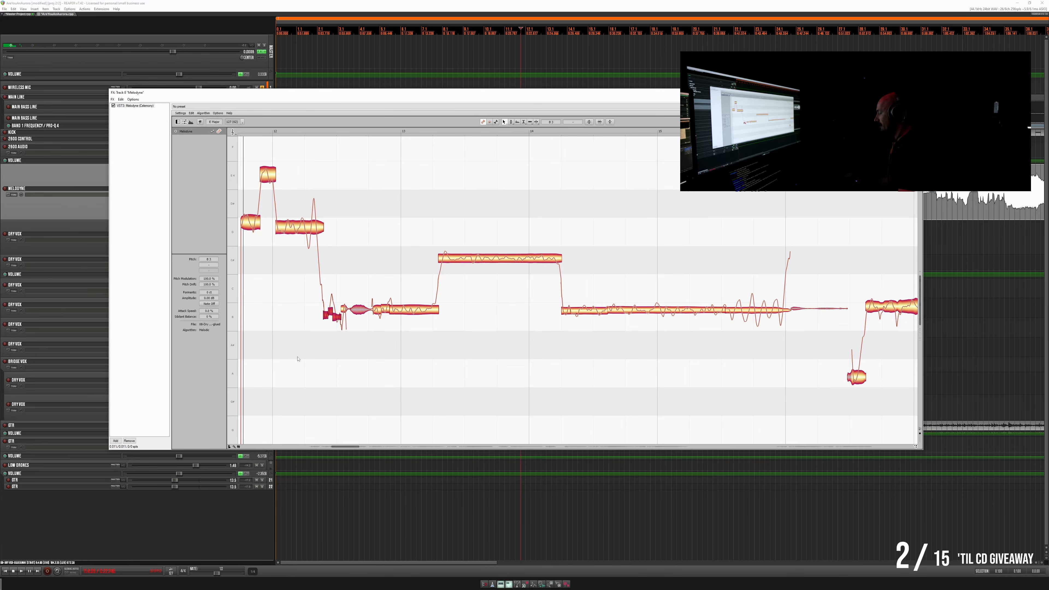
key("space")
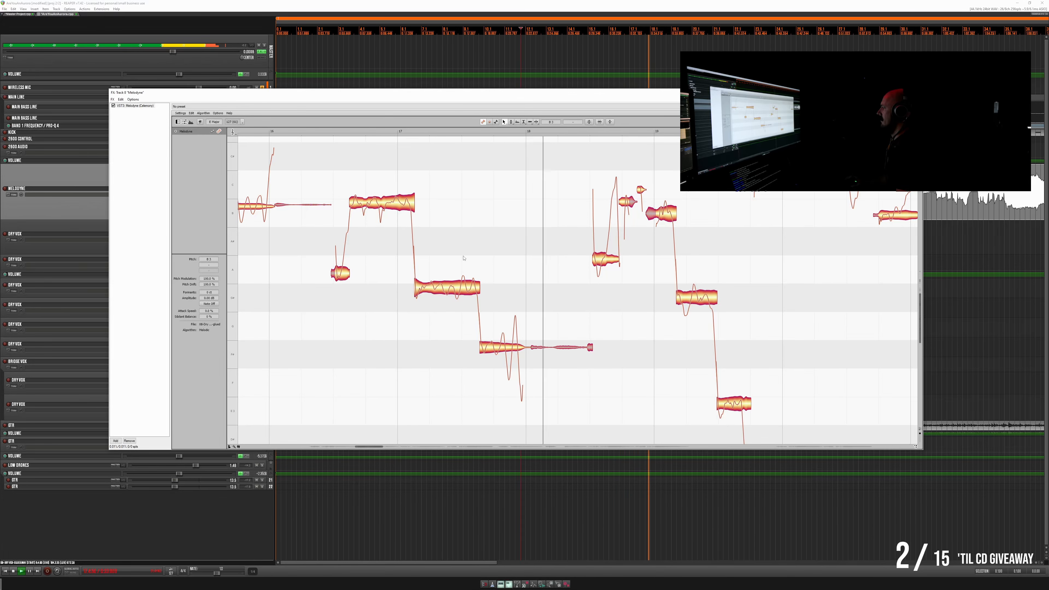
key("space")
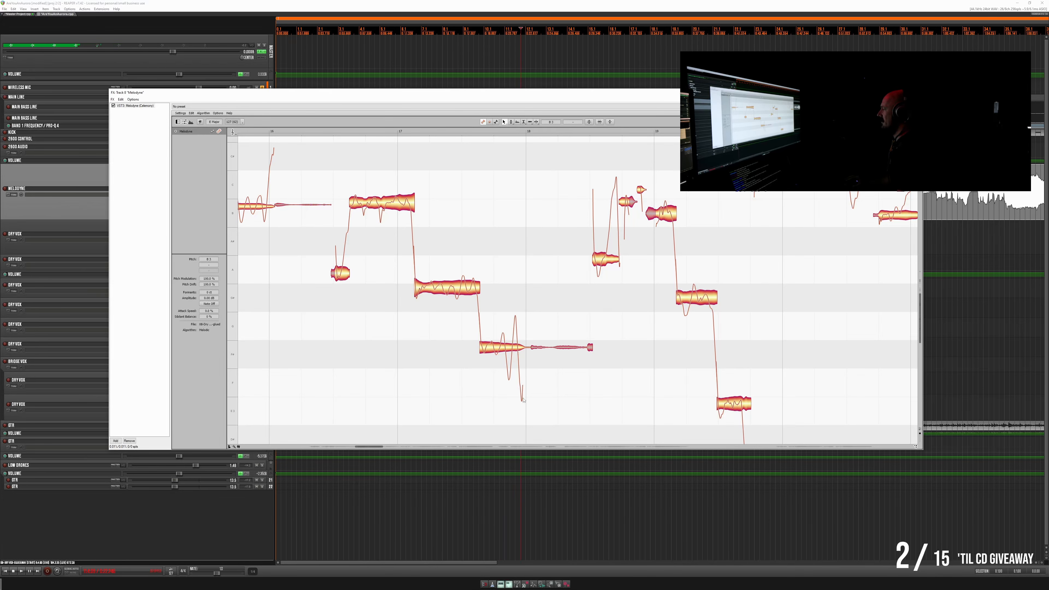
key("space")
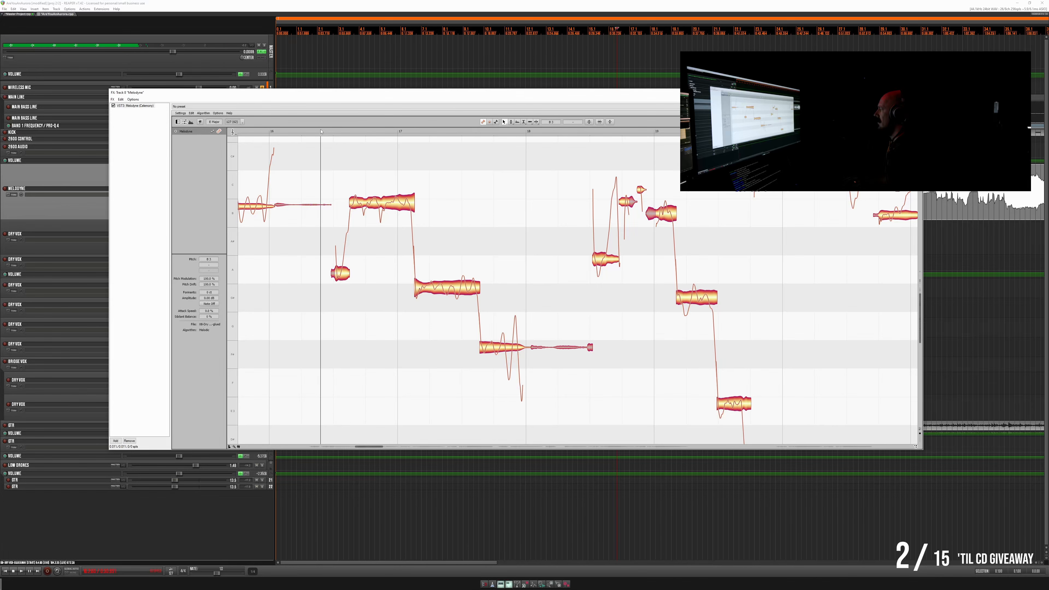
left_click(321, 131)
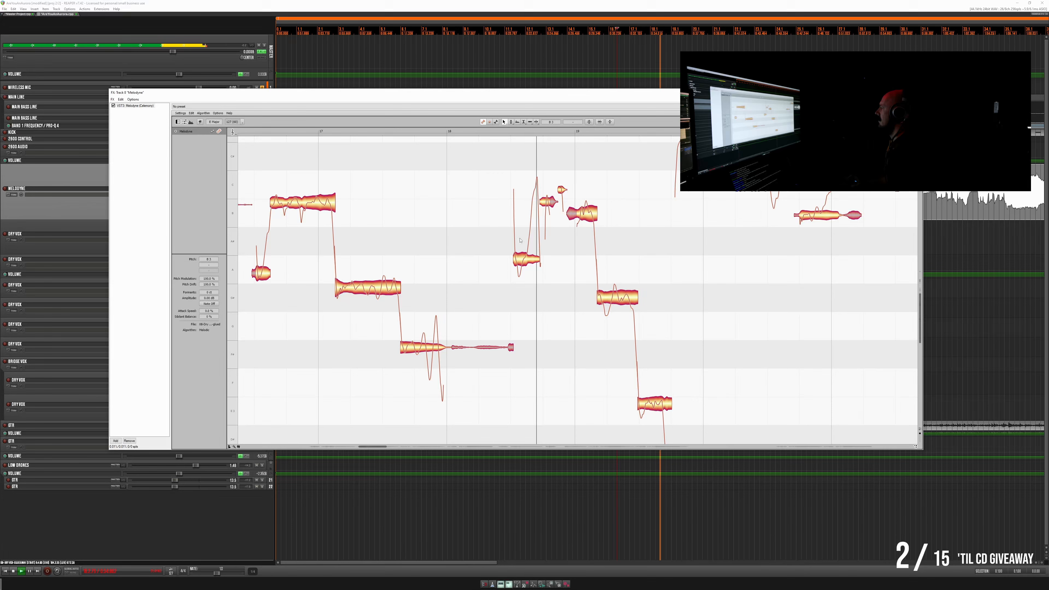
- Lower the short note just before bar 19 level with the note preceding it and replay from after bar 18
left_click(482, 133)
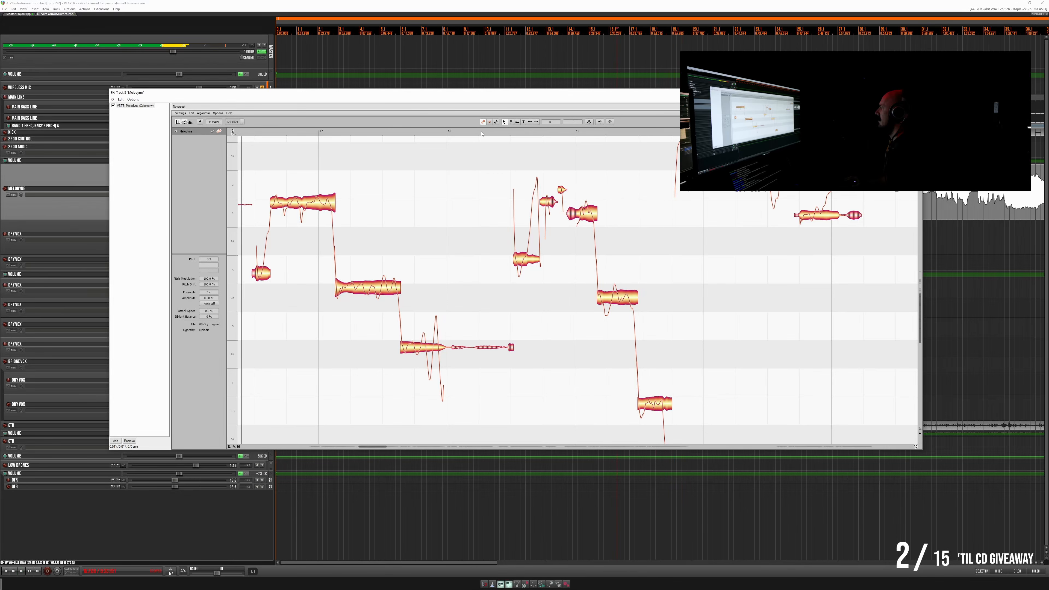
left_click(481, 133)
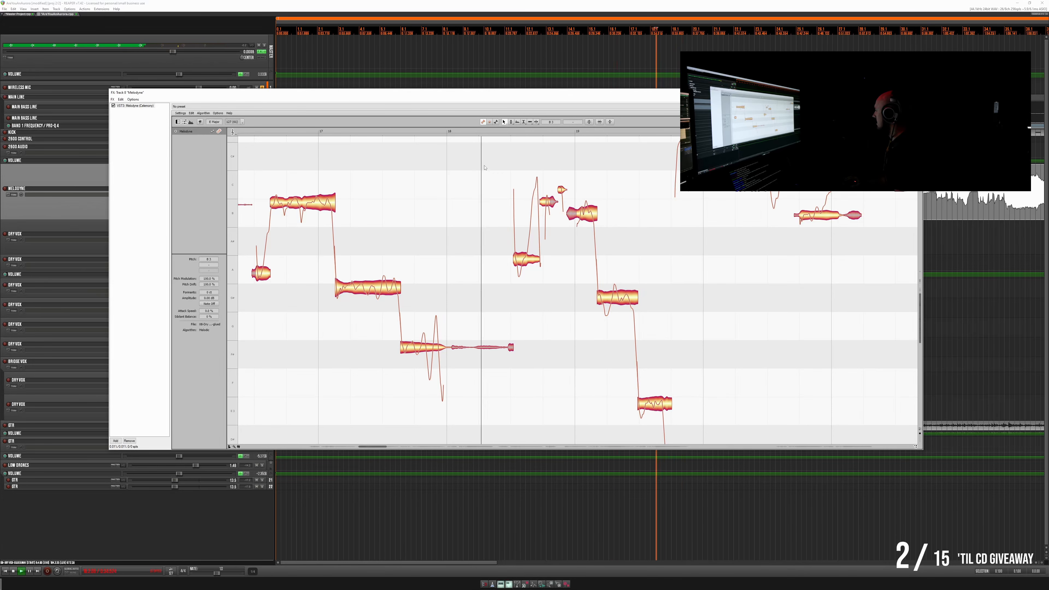
key("space")
key("space")
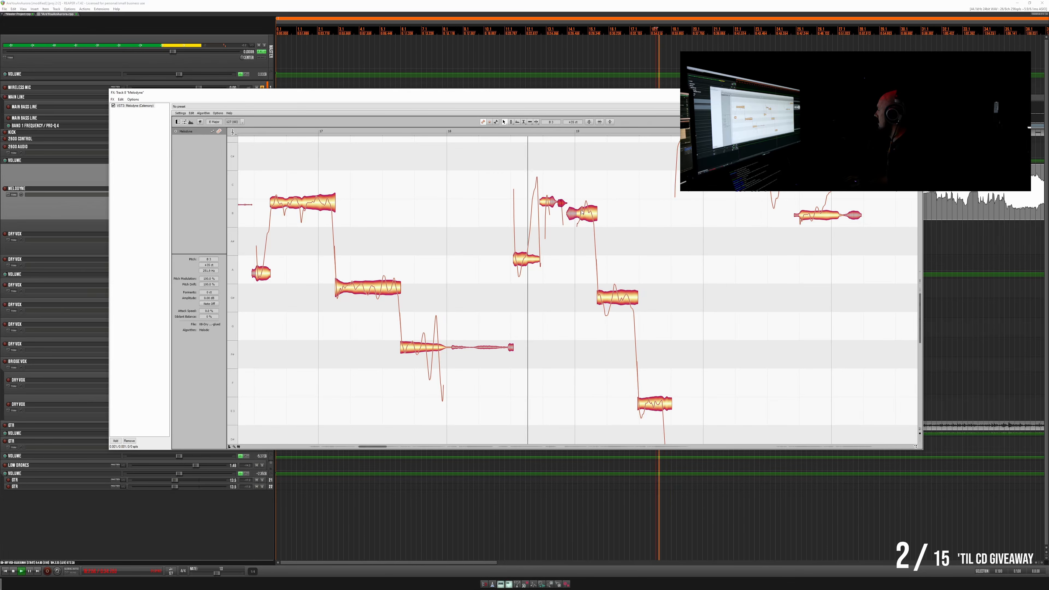
key("space")
- Split the short low note before bar 19, bring its rear part level with the segments following it, and replay the phrase
key("space")
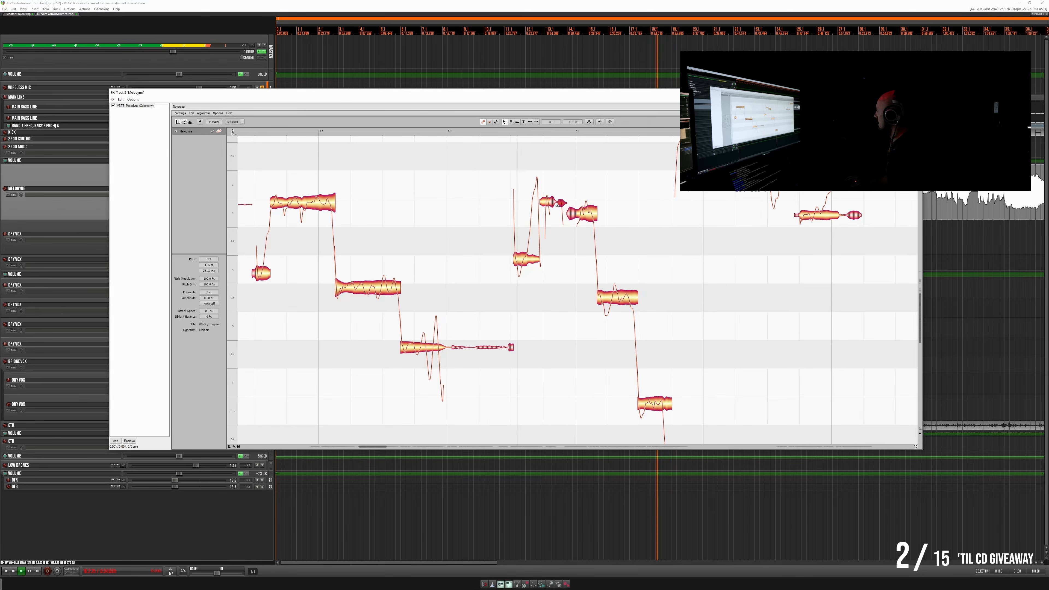
key("space")
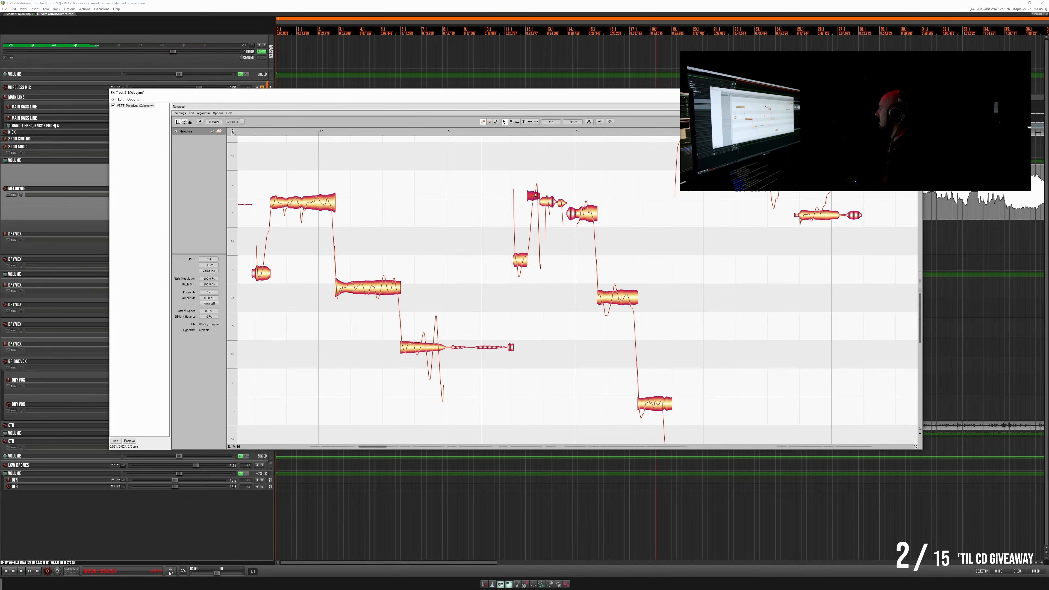
left_click_drag(536, 196, 536, 203)
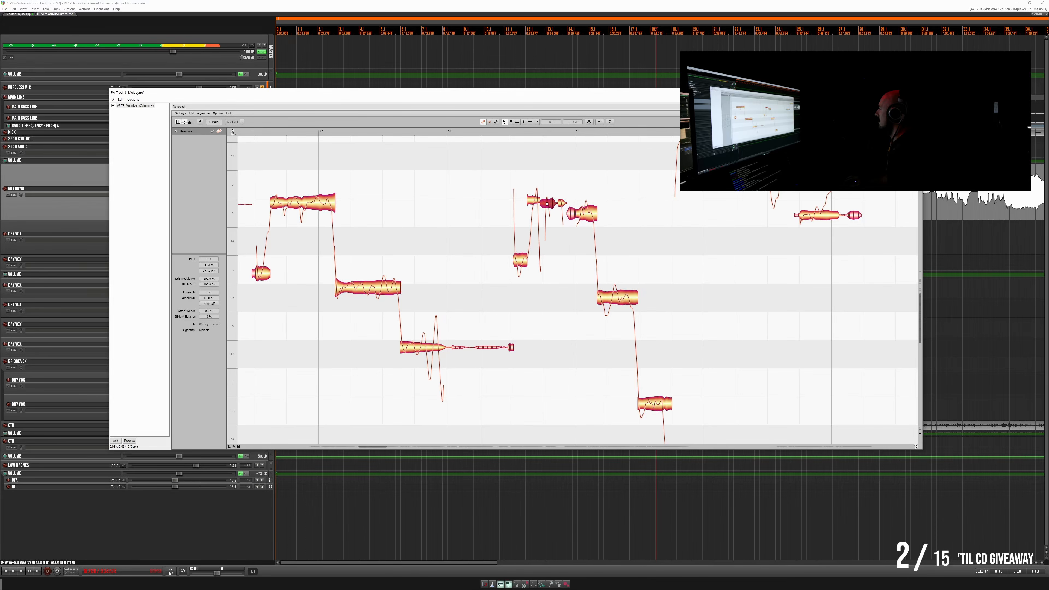
key("space")
key("space")
key("space")
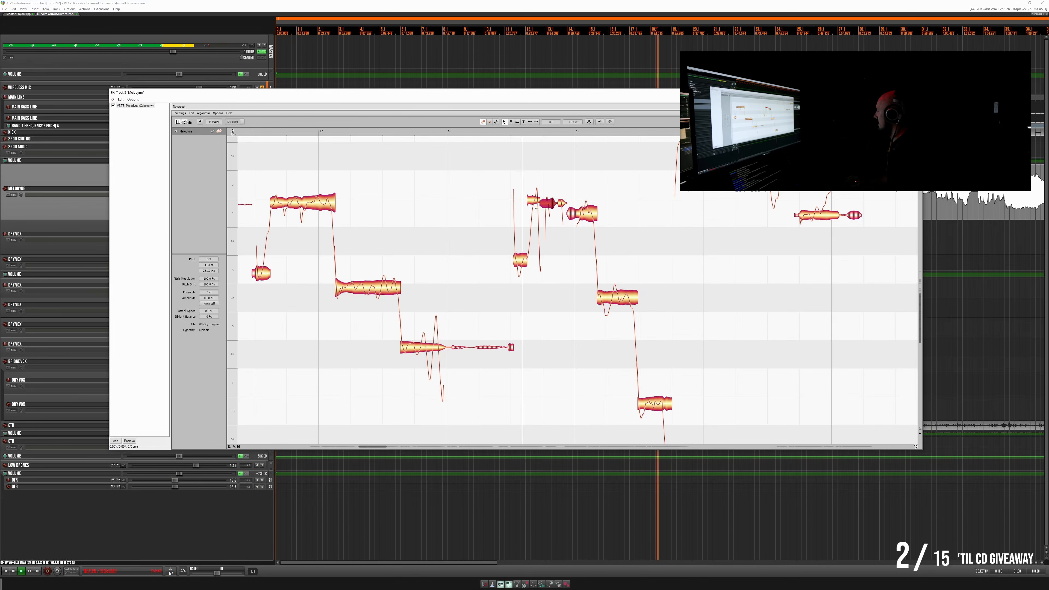
- Raise the note at bar 19 slightly toward the pitch of the small segments before it and replay the phrase
key("space")
key("space")
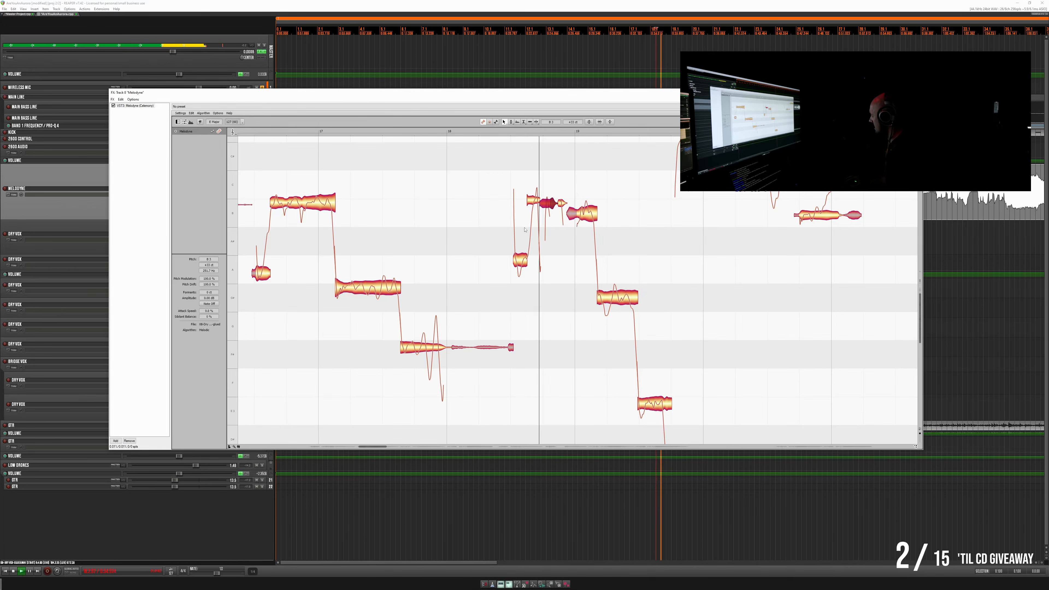
key("space")
left_click(589, 215)
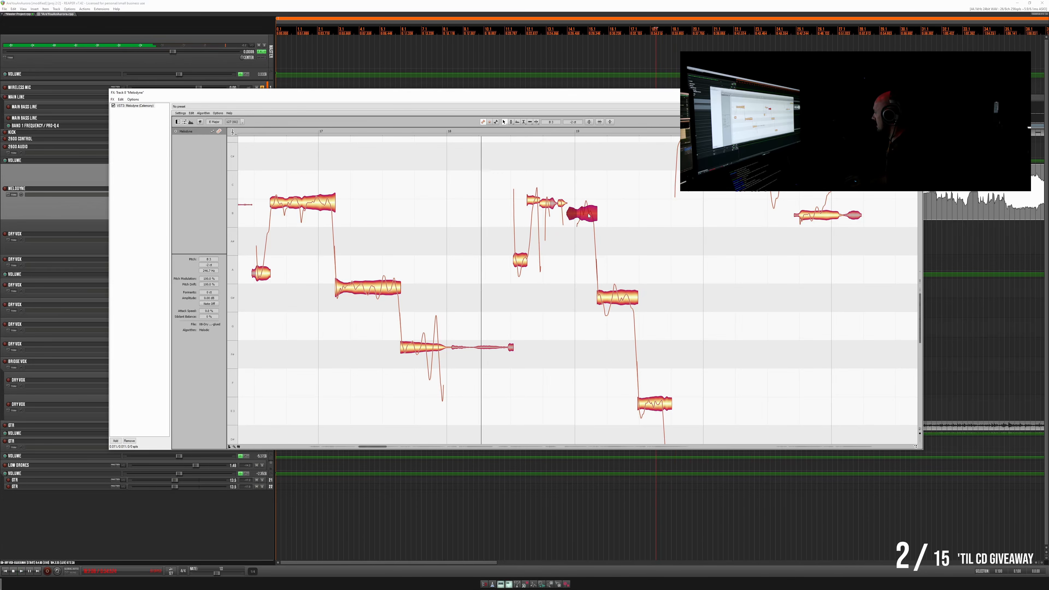
key("space")
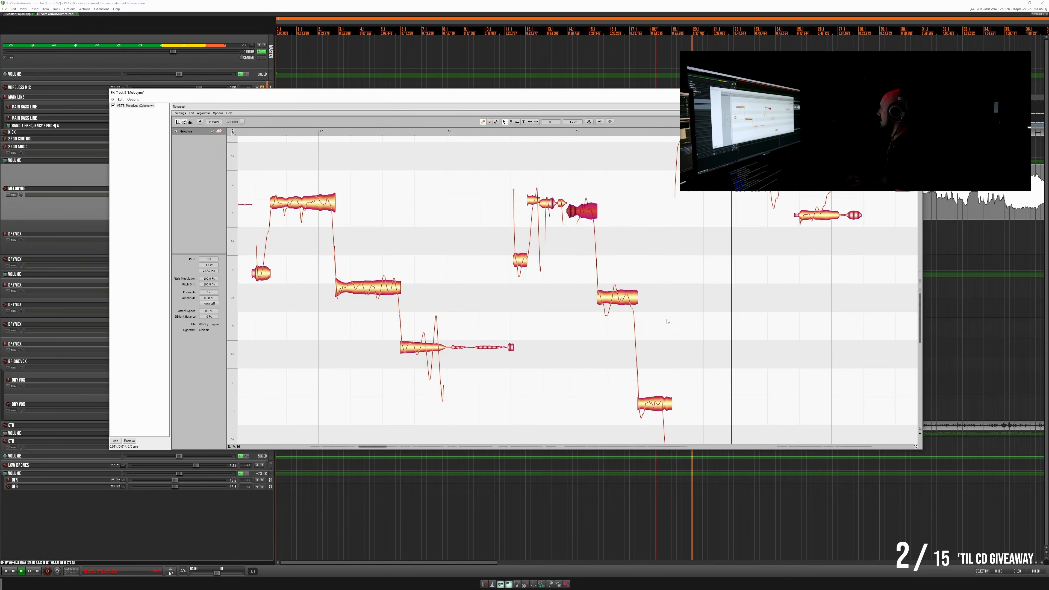
key("space")
key("space")
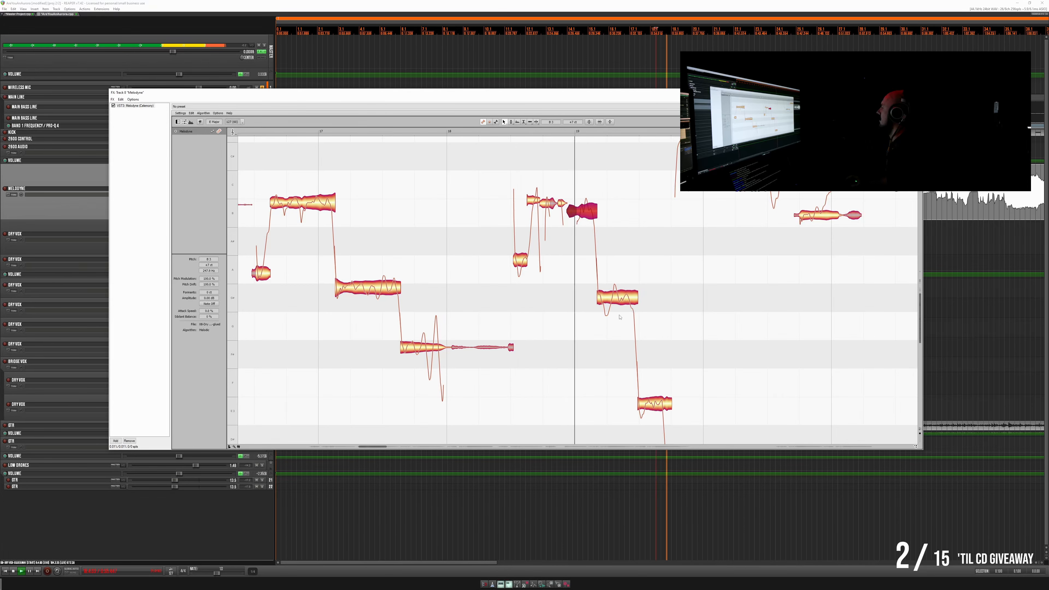
- Listen on through the notes of bars 19 to 21 and replay the part from just before bar 20
scroll(747, 316, "up", 4)
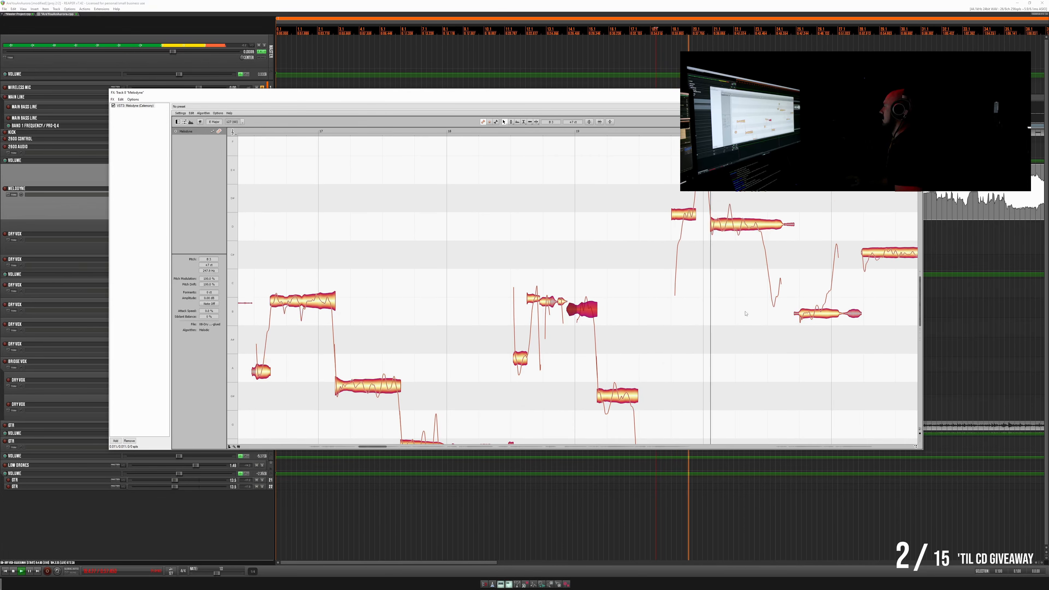
scroll(747, 316, "right", 6)
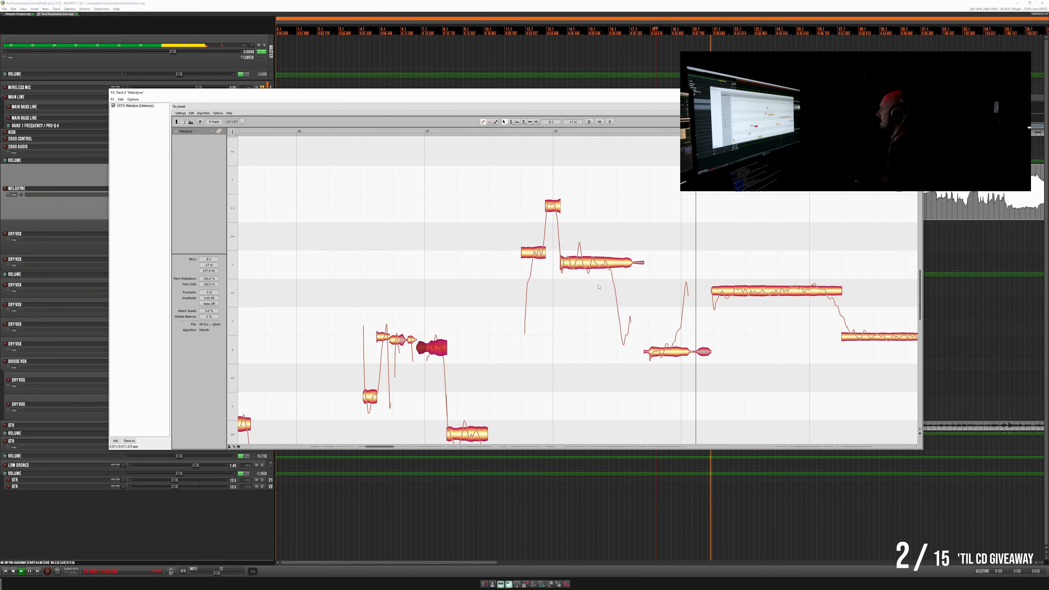
scroll(565, 271, "right", 1)
key("space")
left_click(431, 131)
key("space")
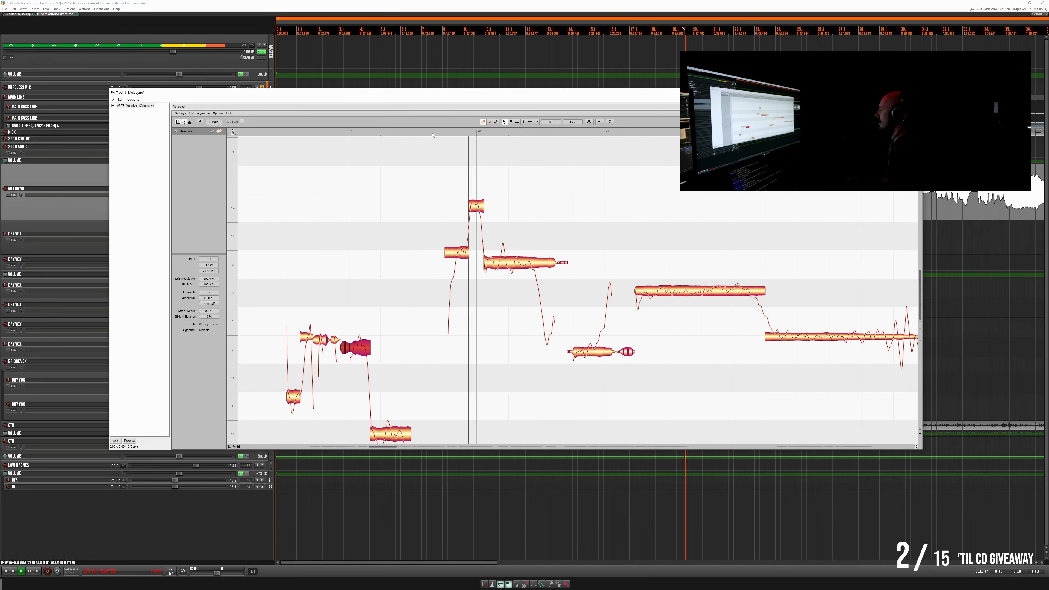
key("space")
key("space")
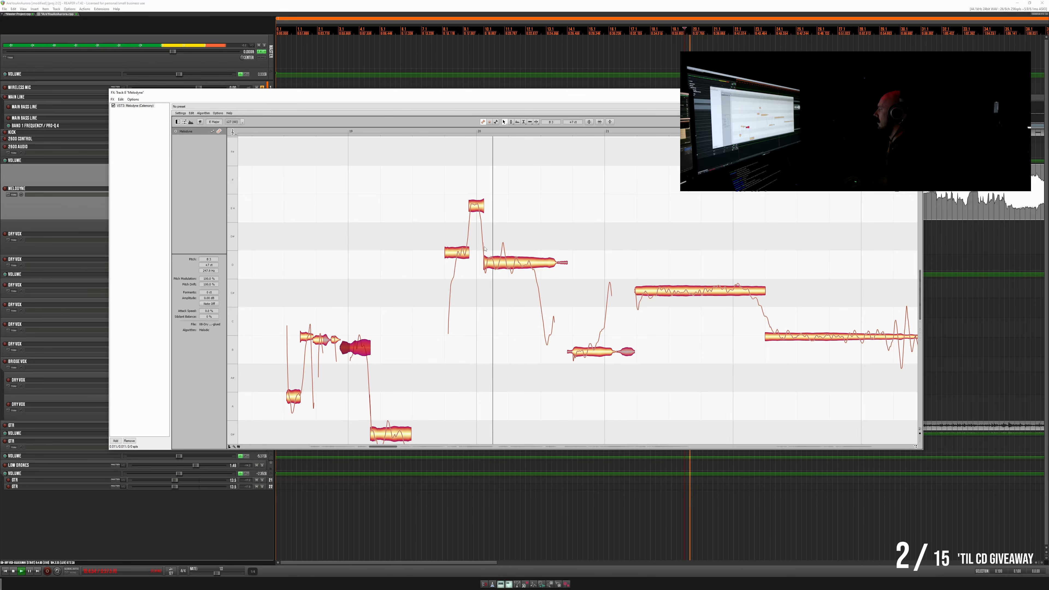
- Raise the sustained D4 note just after bar 20 slightly and replay from before bar 20
key("space")
left_click(503, 260)
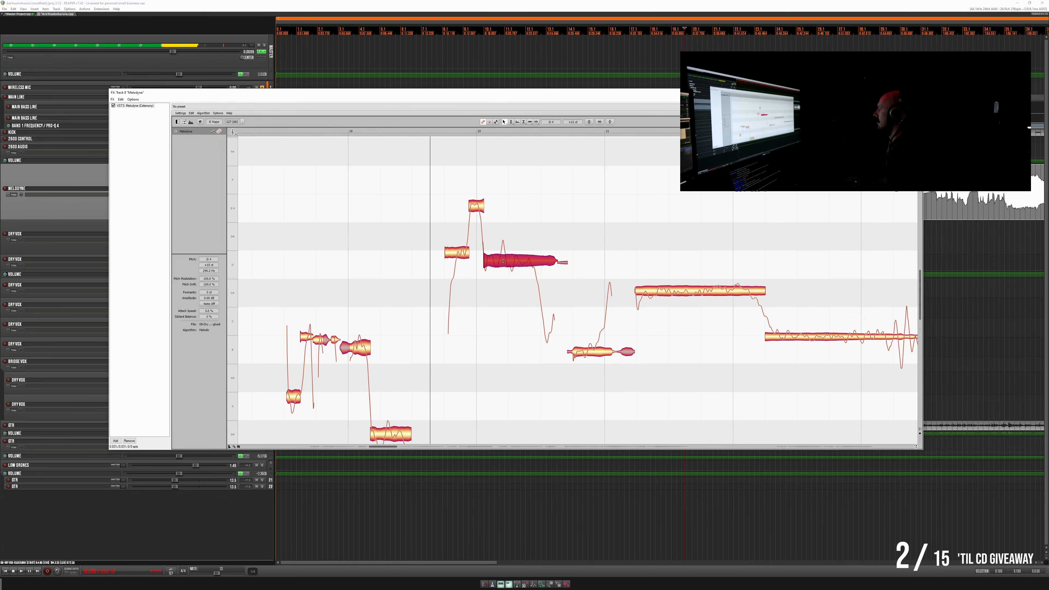
key("space")
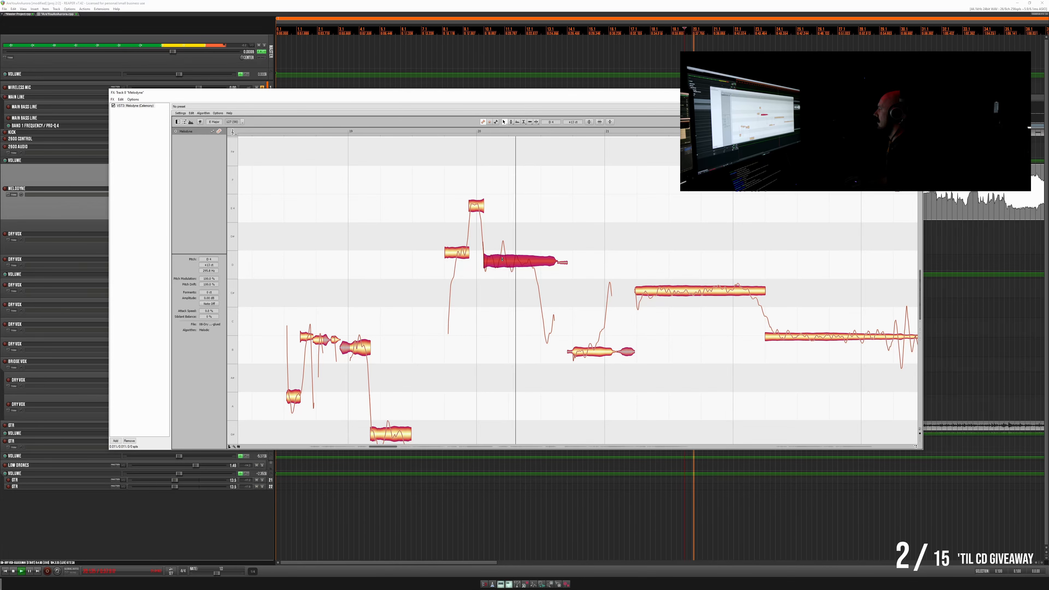
key("space")
key("space")
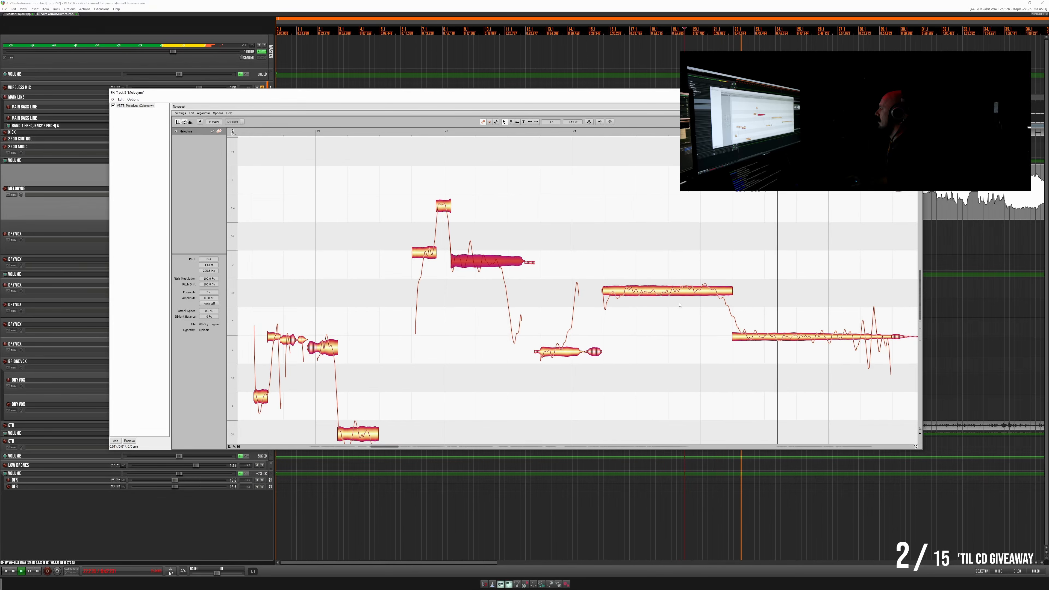
- Stop playback and lower the long note that begins after bar 22 slightly closer to B3
key("space")
left_click(610, 339)
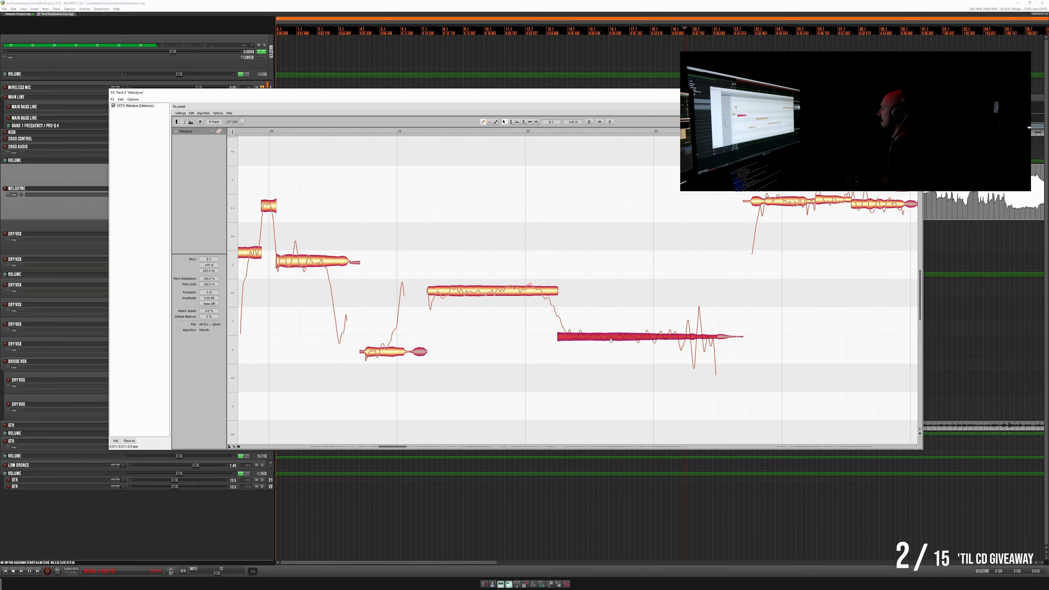
left_click_drag(610, 340, 611, 343)
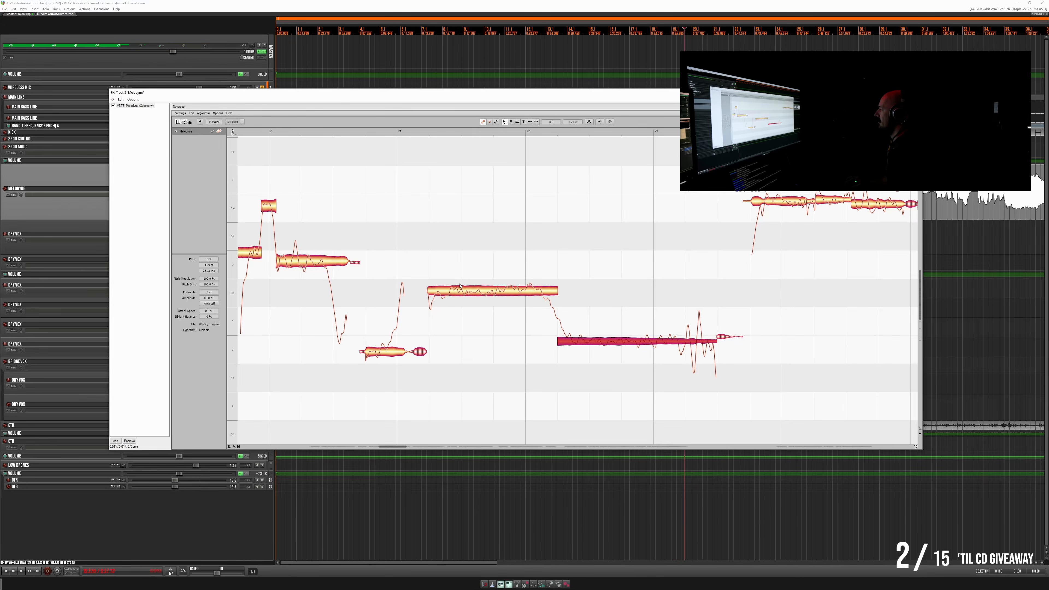
- Split off the start and end of the sustained note spanning bar 22, reduce the middle segment's pitch drift, and play it back
left_click(437, 281)
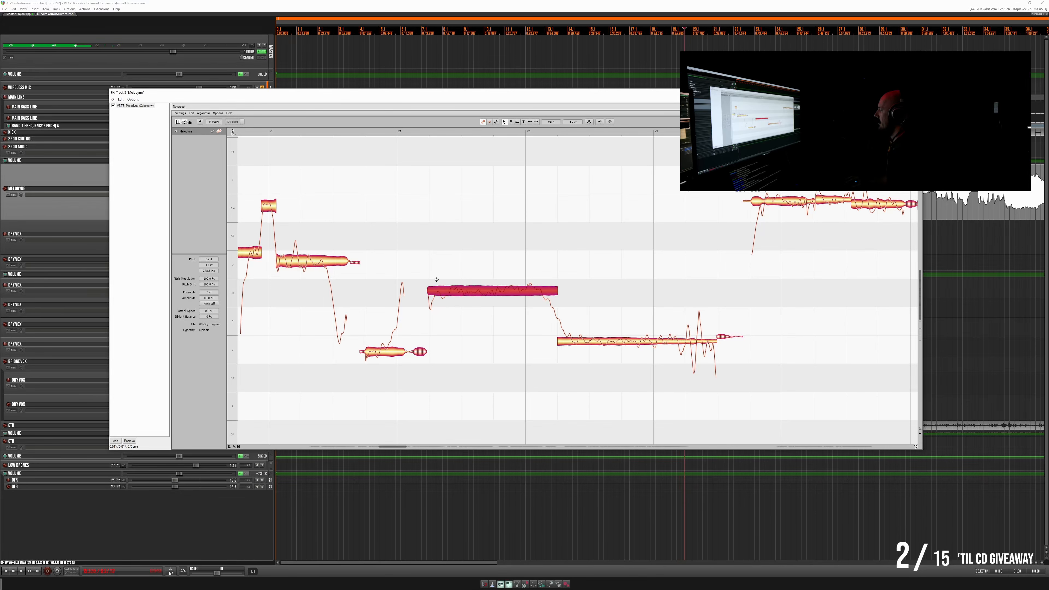
double_click(437, 281)
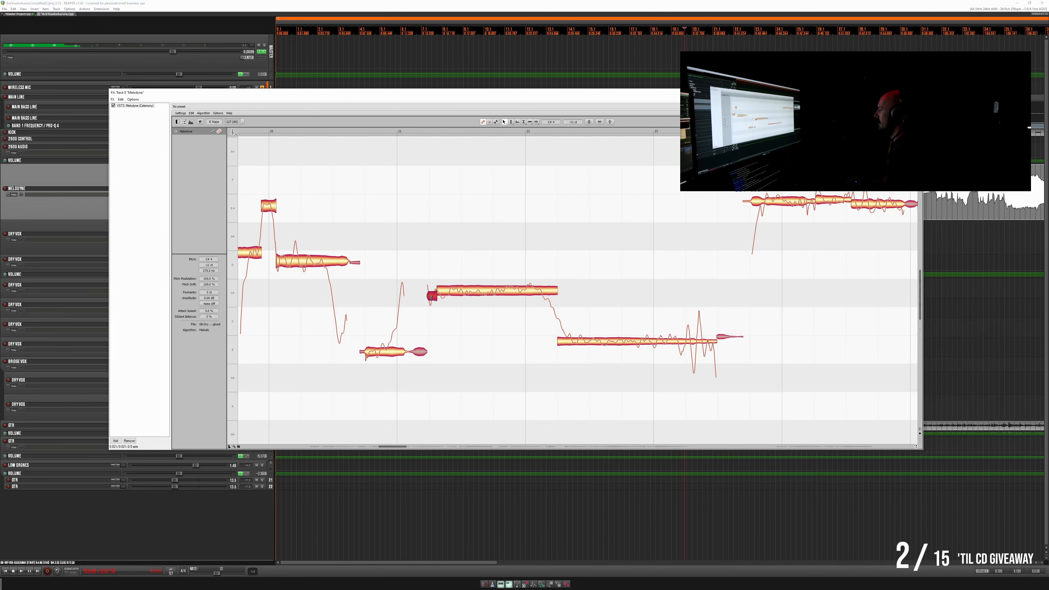
left_click(469, 297)
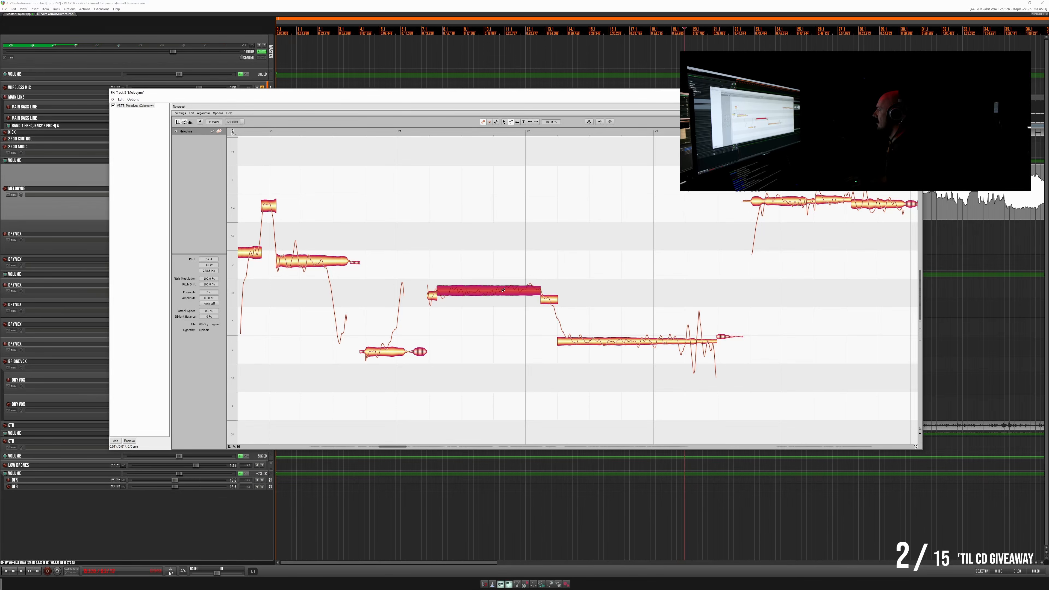
left_click_drag(504, 296, 504, 303)
key("space")
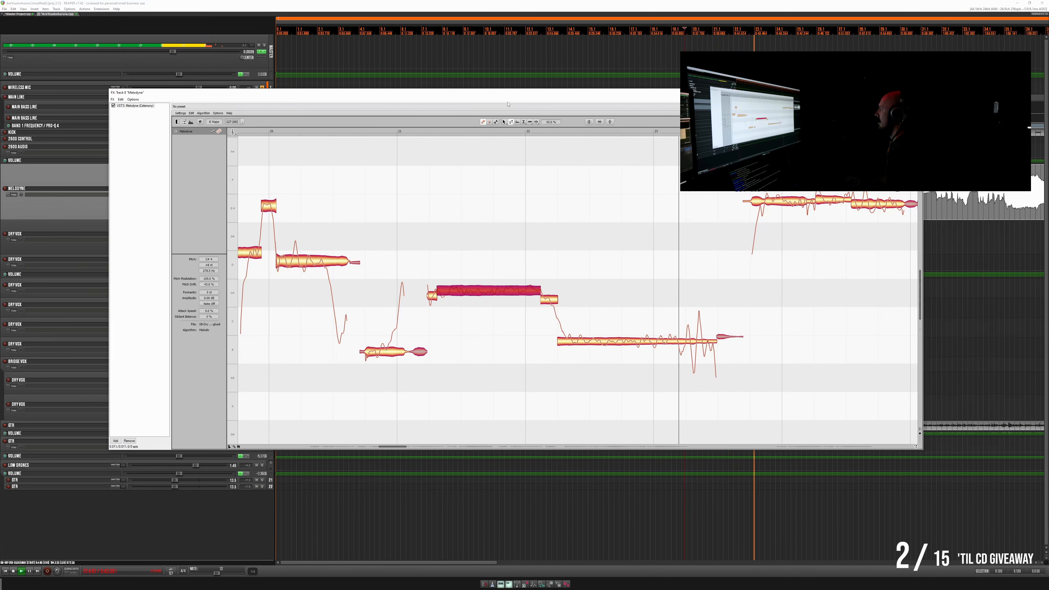
left_click(504, 122)
key("space")
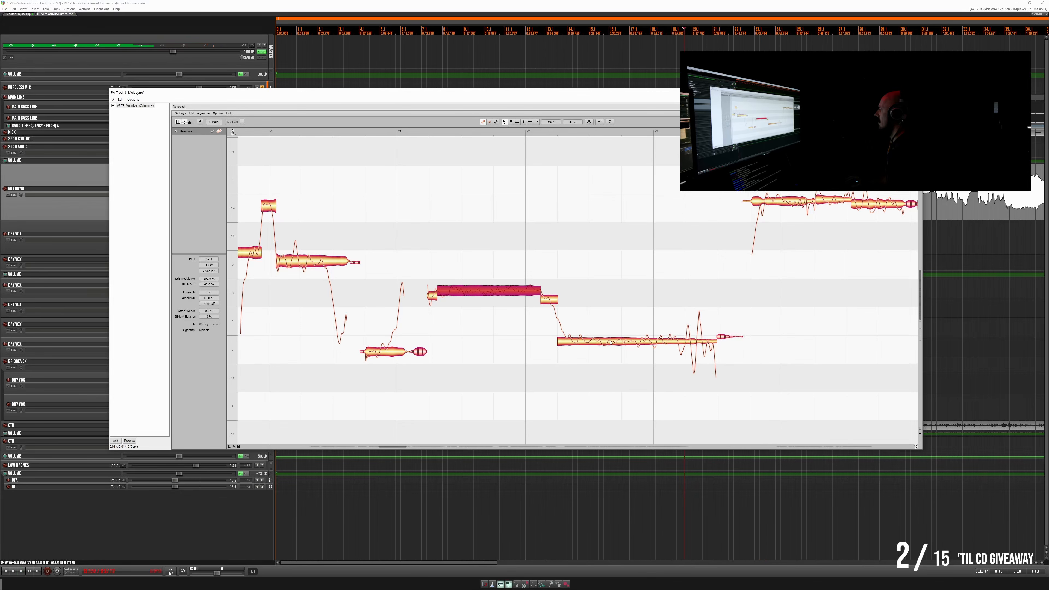
- Lower the long note after bar 22 further toward B3, split it into segments and fine-tune their pitches
left_click(609, 343)
left_click_drag(609, 343, 610, 344)
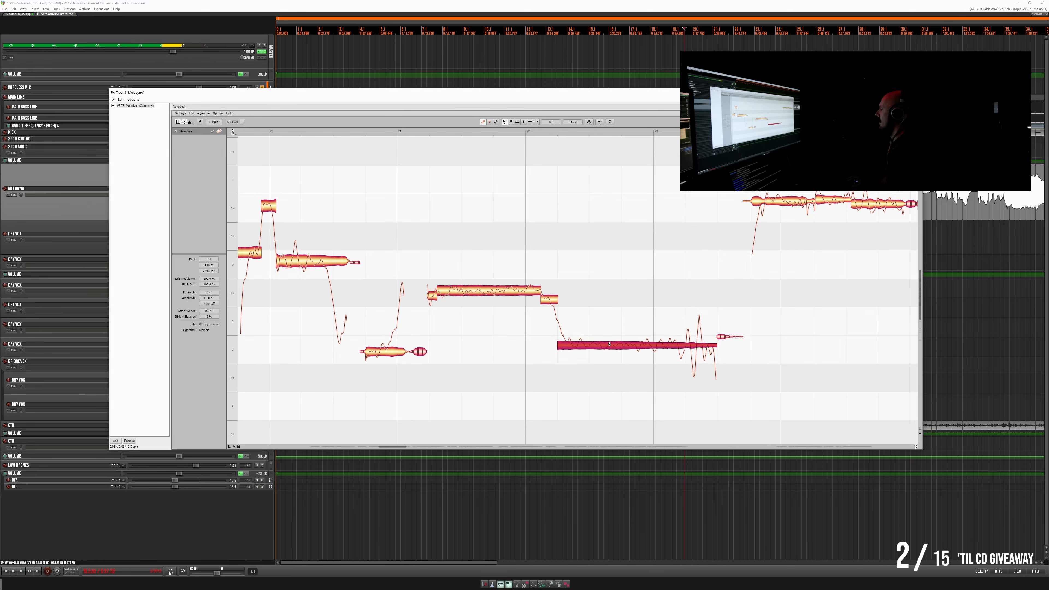
double_click(677, 332)
left_click_drag(695, 348, 695, 344)
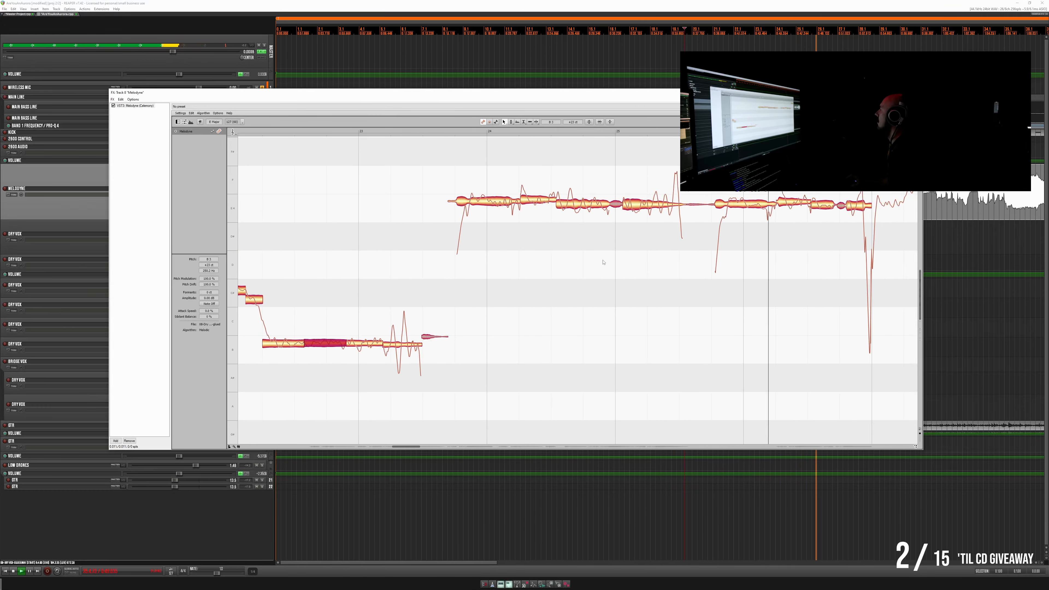
- Level the segments of the phrase between bars 24 and 26 with its opening note while playing from just before bar 24
left_click(392, 131)
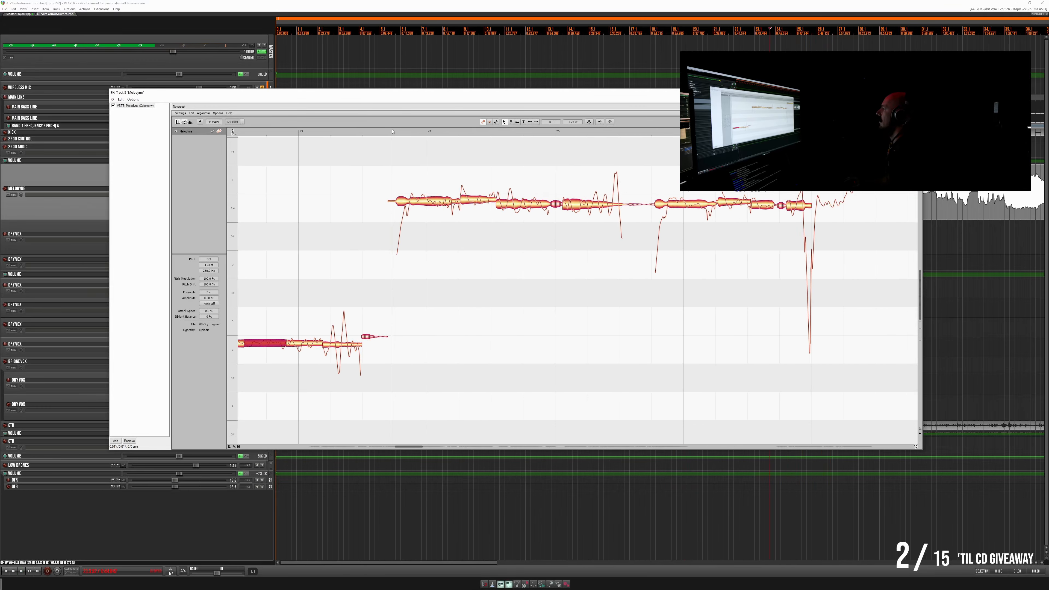
key("space")
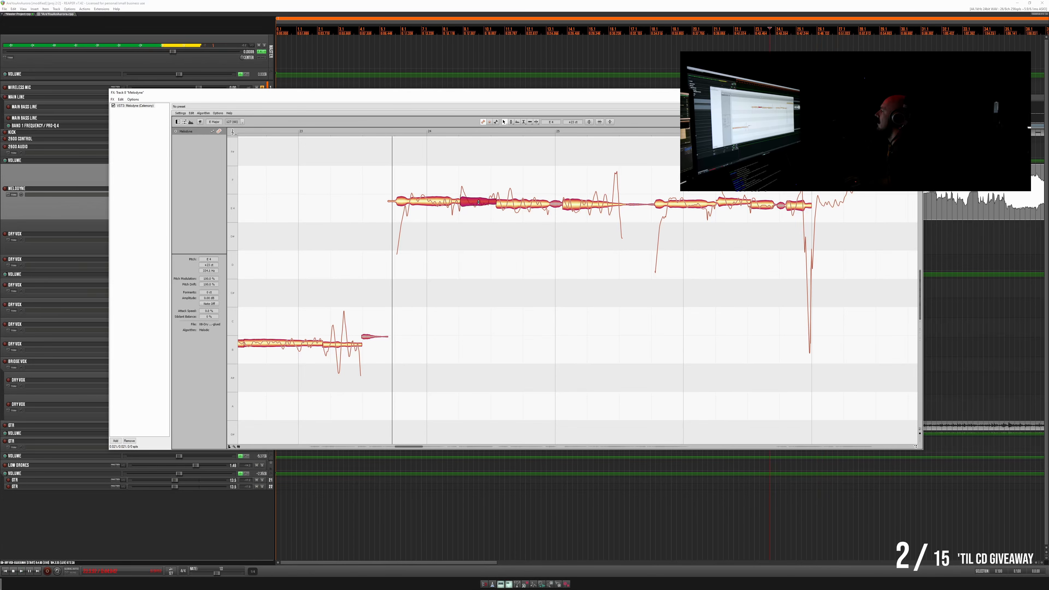
key("space")
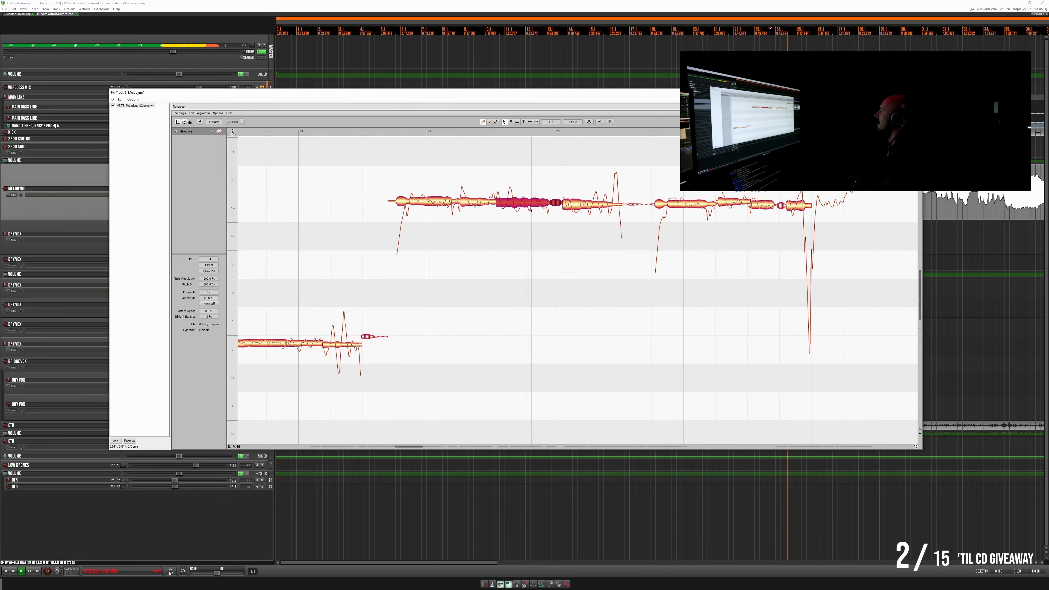
left_click(588, 206)
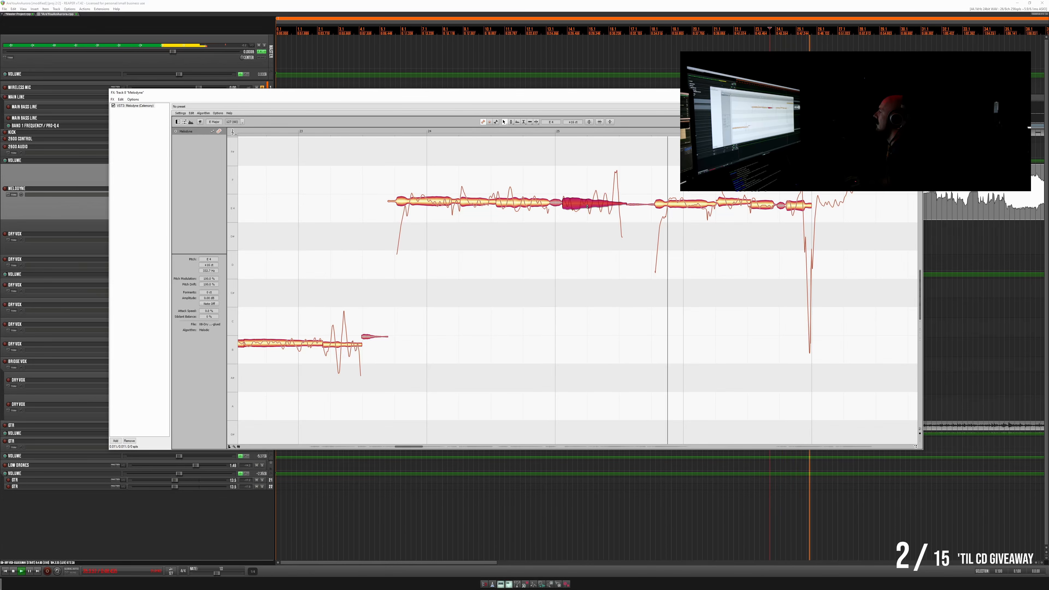
- Replay the leveled phrase from just before bar 24 to check its pitch
left_click(389, 132)
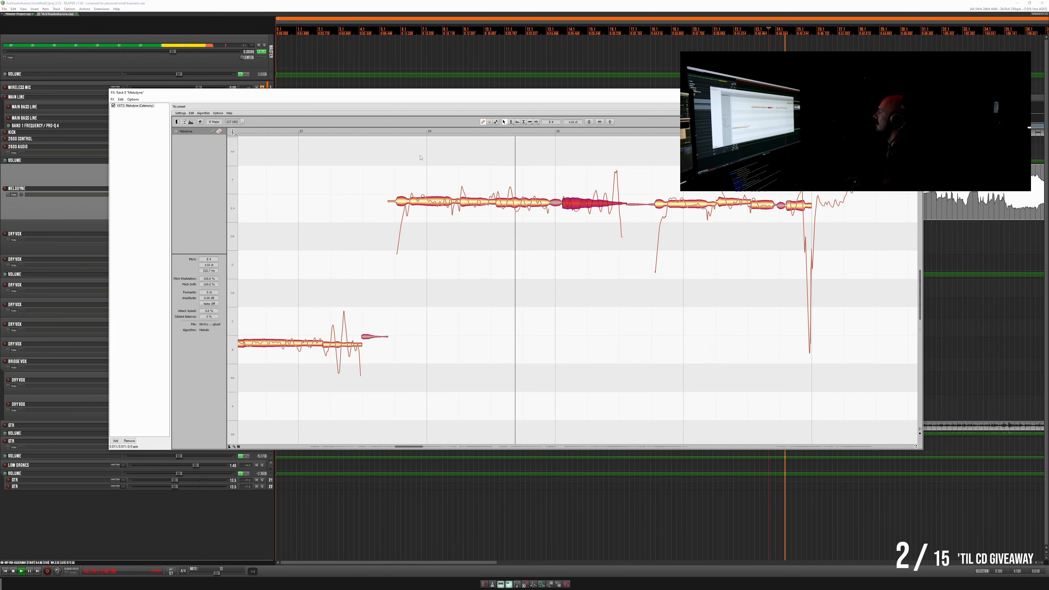
key("space")
key("space")
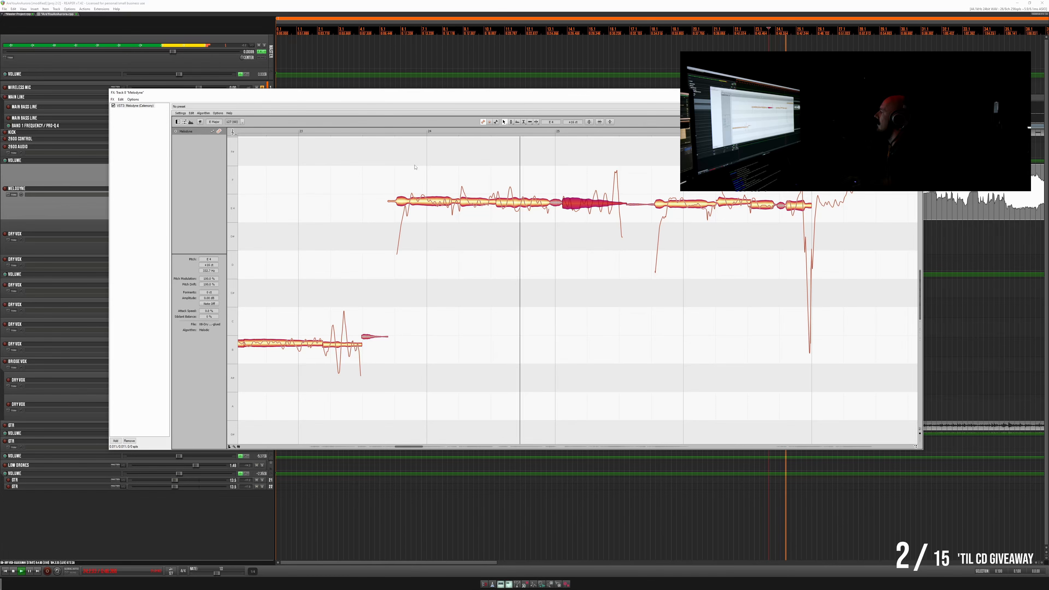
key("space")
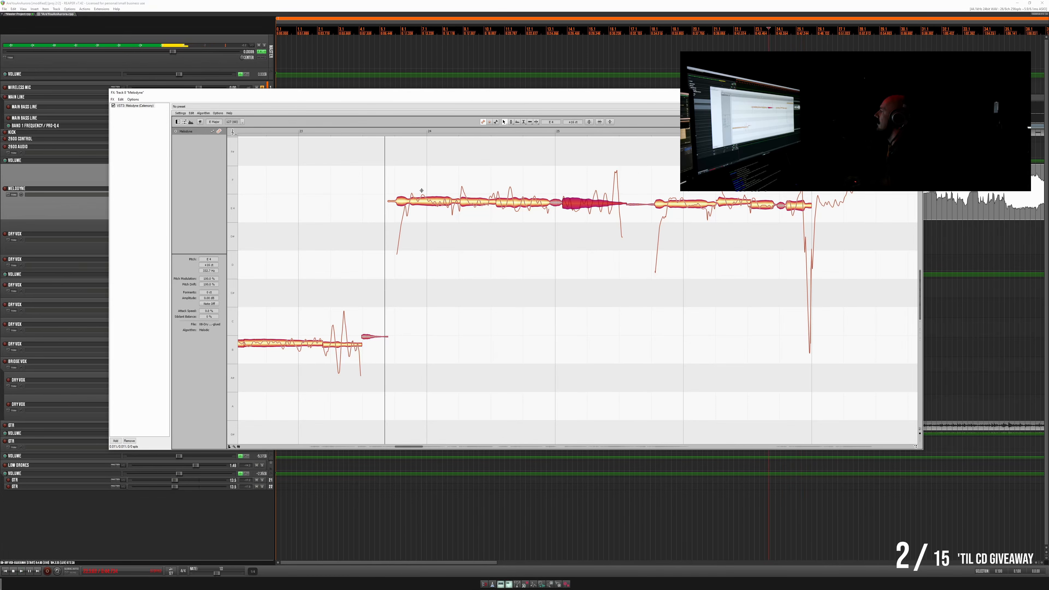
key("space")
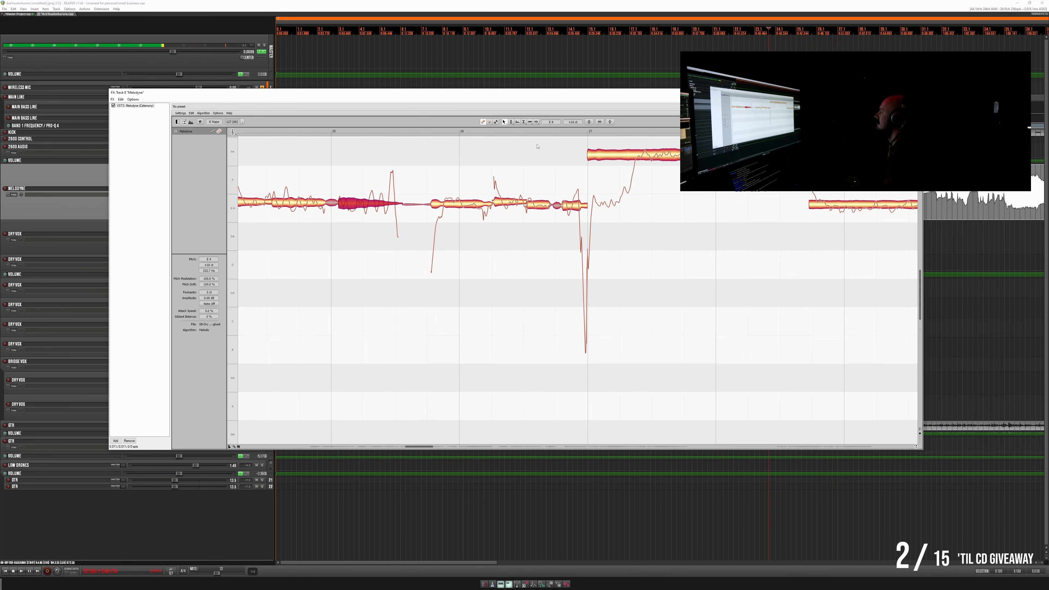
- Play from between bars 26 and 27, split off the start of the long high note at bar 27, and raise its remainder slightly
double_click(550, 132)
double_click(551, 132)
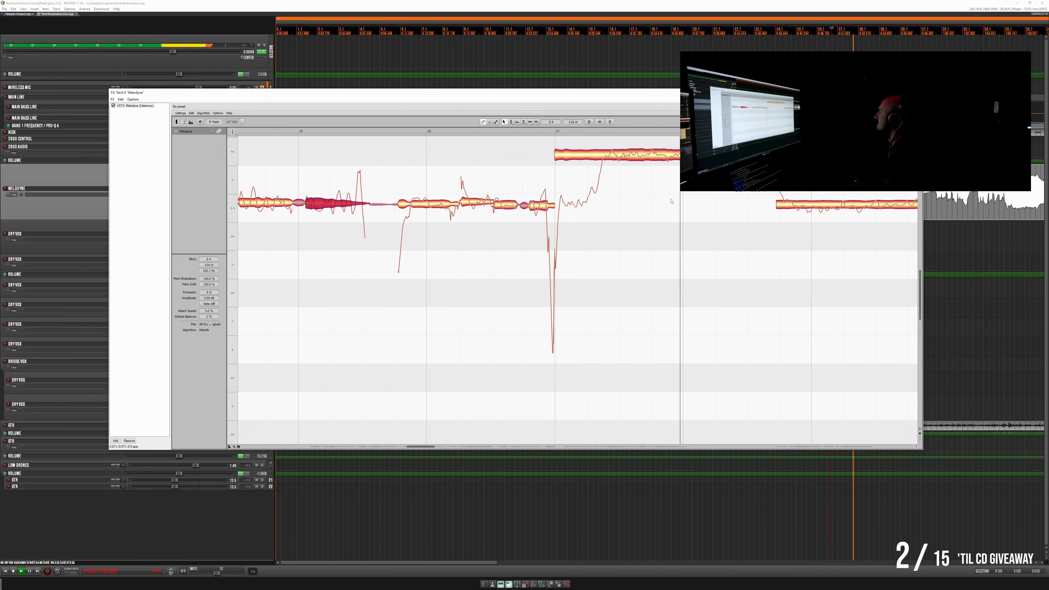
scroll(674, 212, "up", 2)
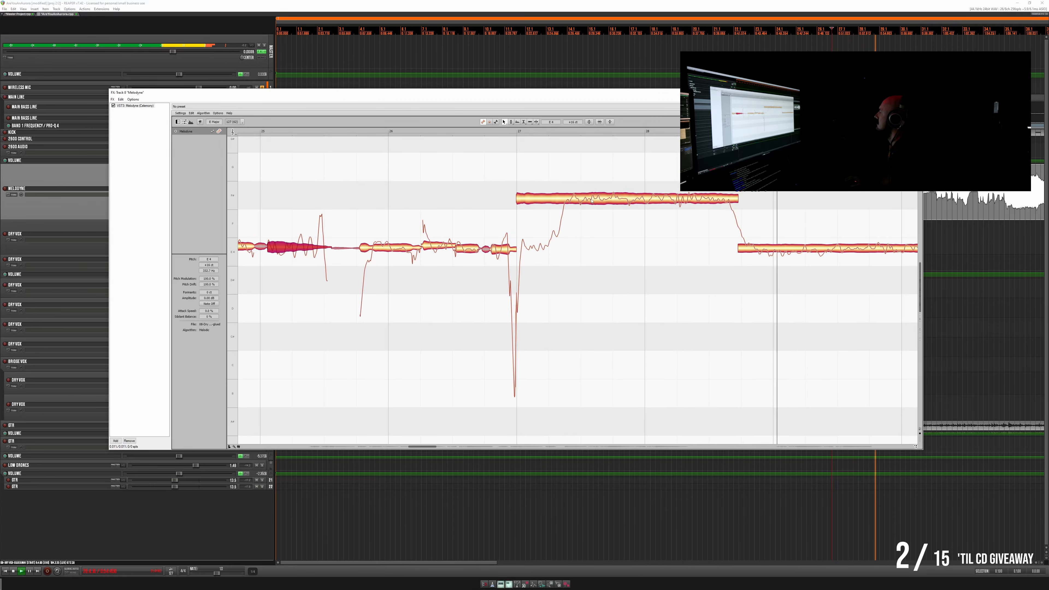
key("space")
double_click(563, 186)
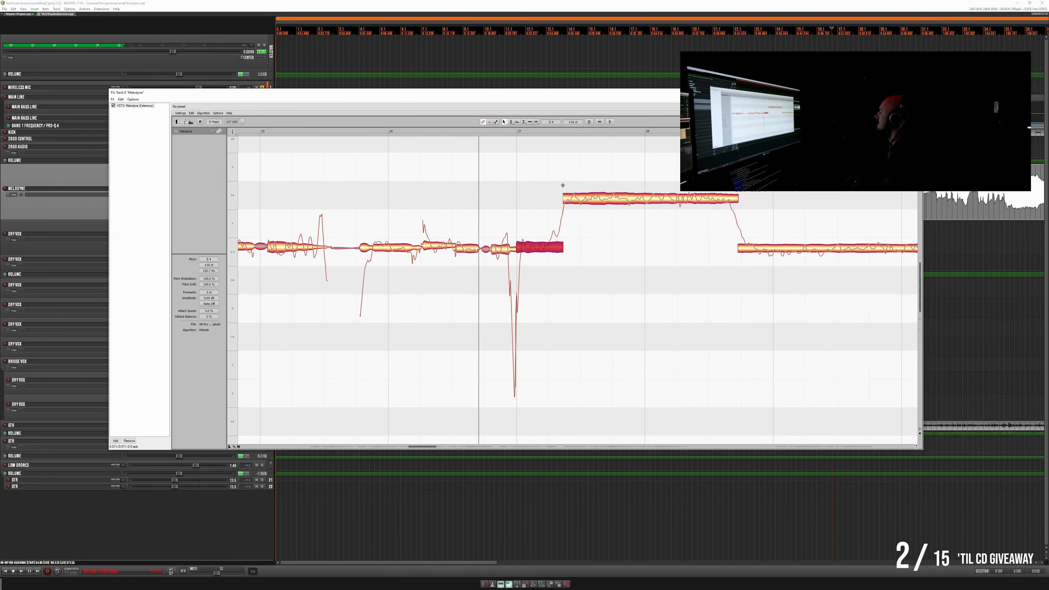
left_click_drag(578, 200, 584, 198)
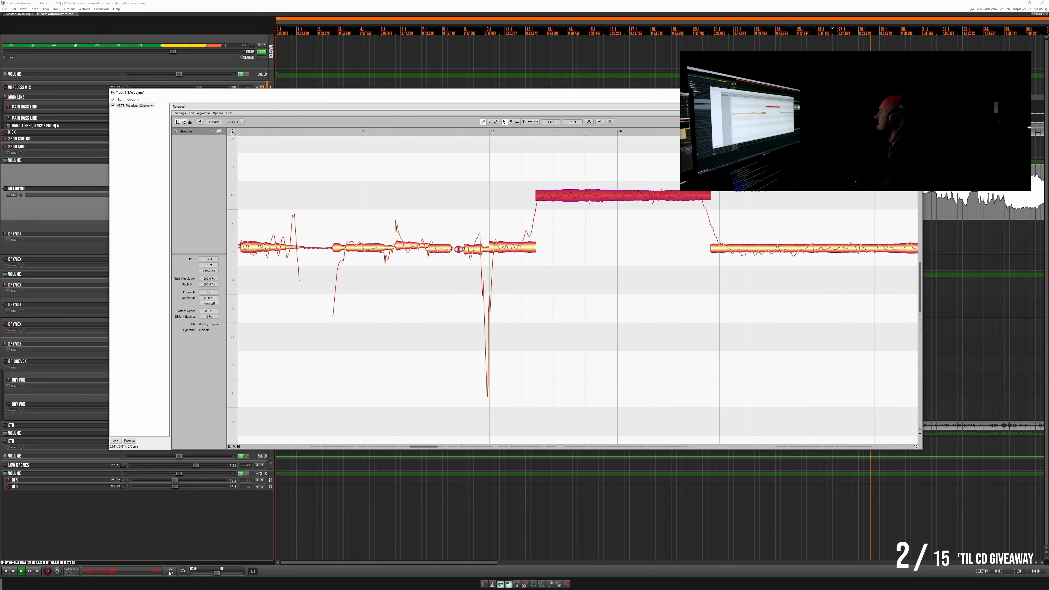
- Fine-tune the pitch of the long high note after bar 27 and replay the passage from just before bar 27
left_click_drag(589, 202, 590, 202)
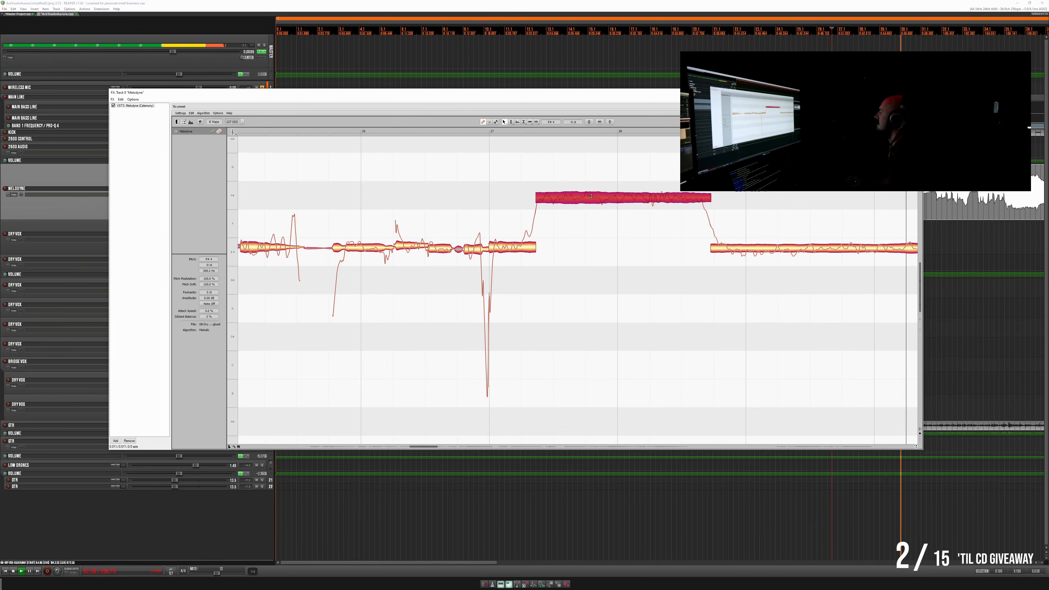
scroll(593, 200, "right", 4)
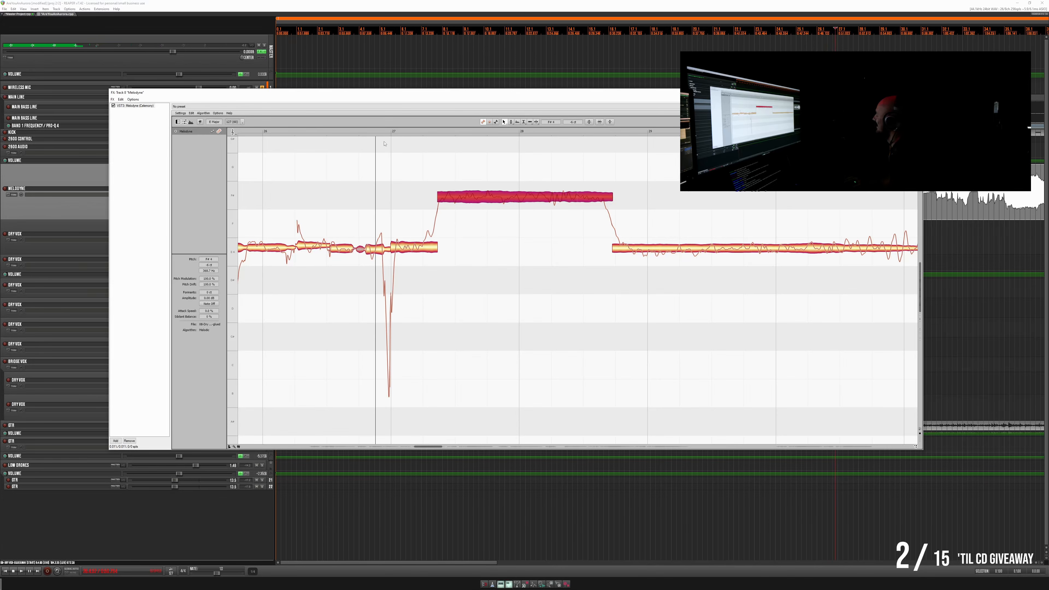
key("space")
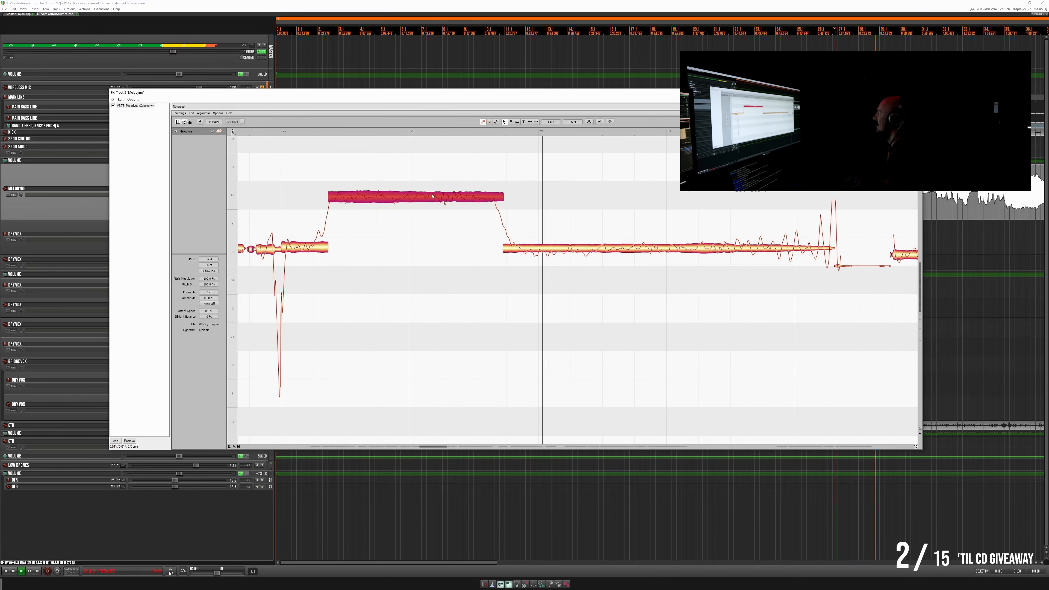
key("space")
key("space")
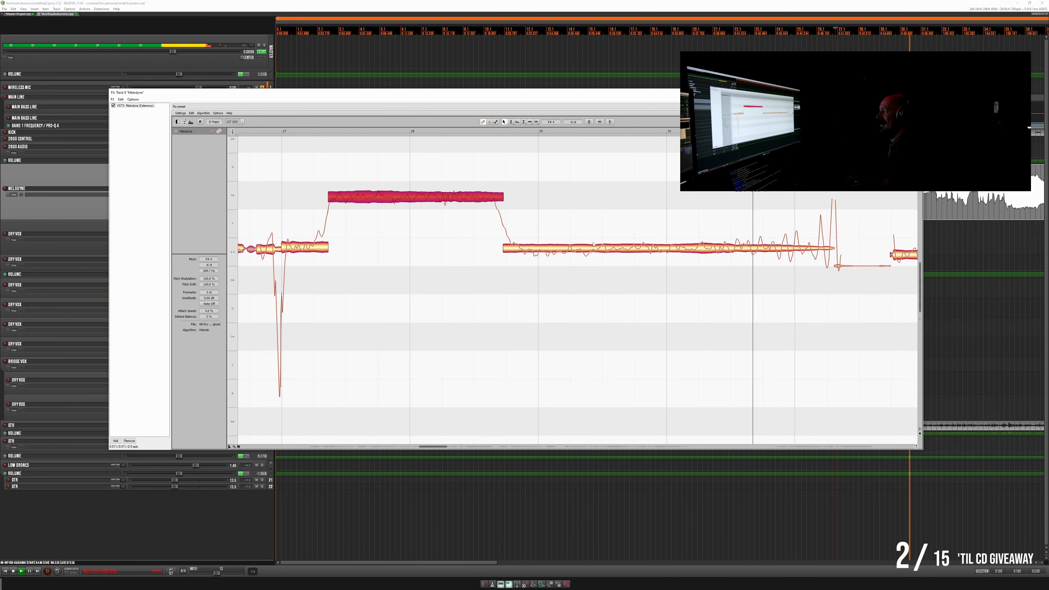
- Split the long note starting before bar 29 into opening, middle and tail segments, and raise the middle and tail slightly
double_click(524, 236)
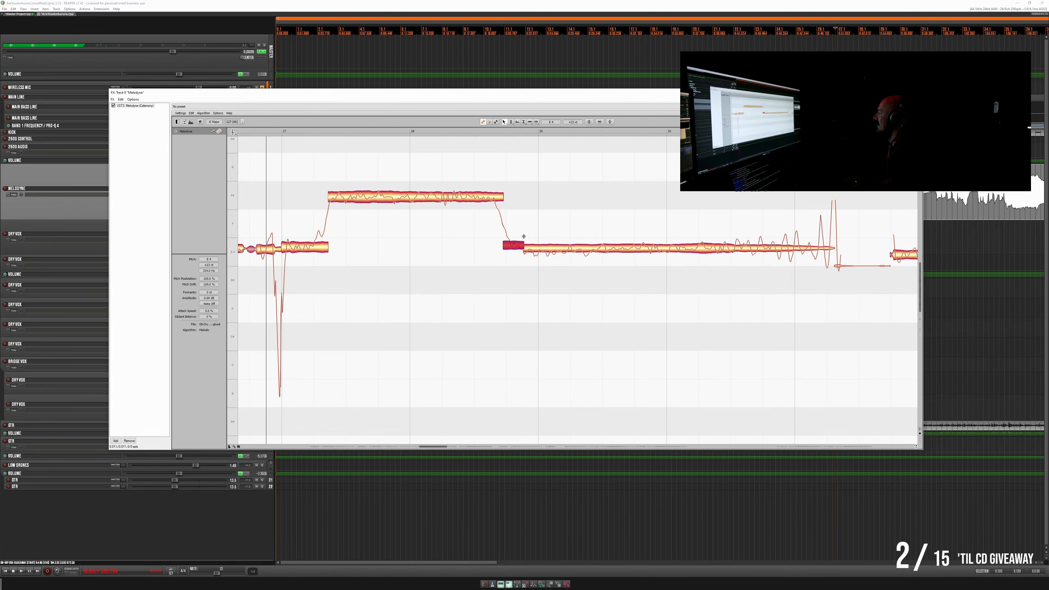
left_click(589, 250)
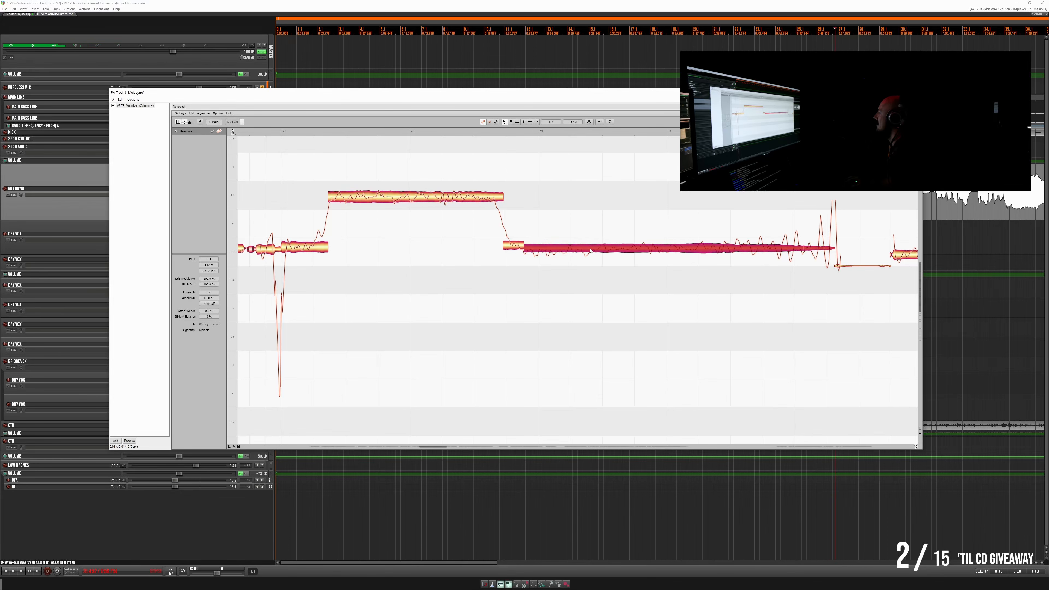
double_click(713, 238)
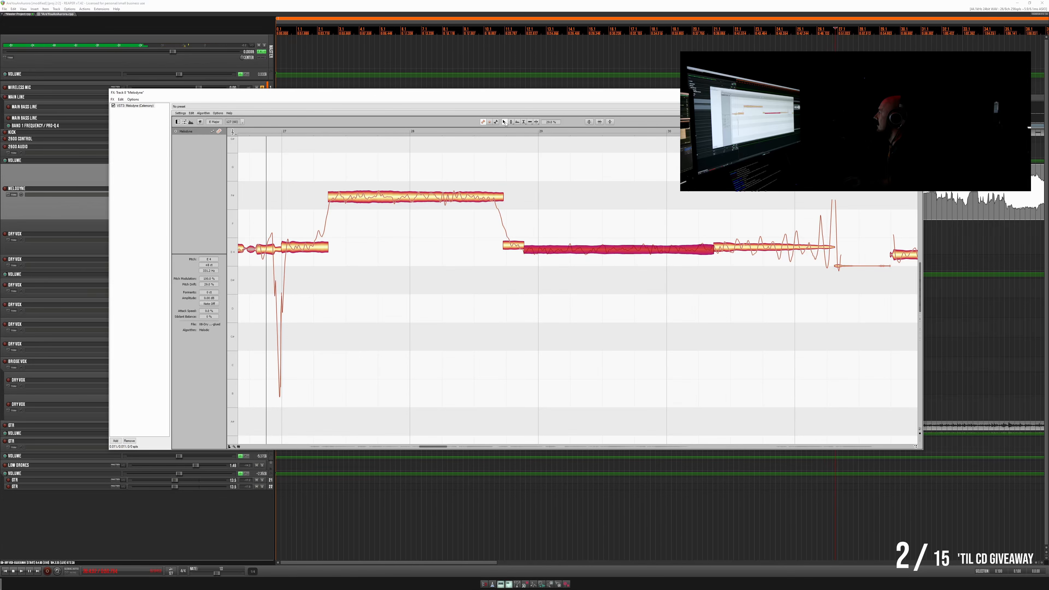
left_click_drag(588, 253, 587, 248)
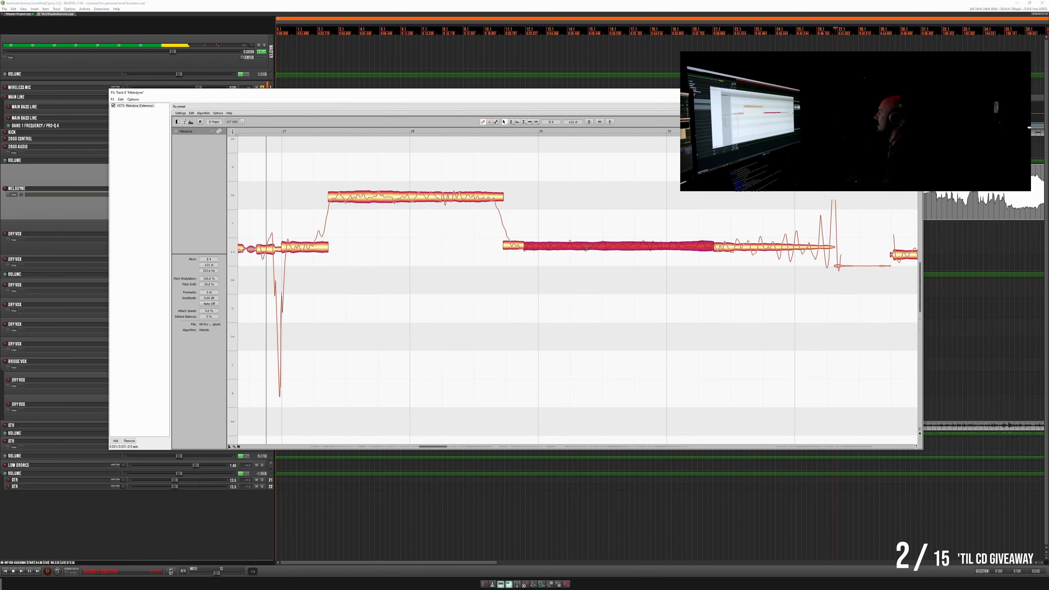
left_click(739, 248)
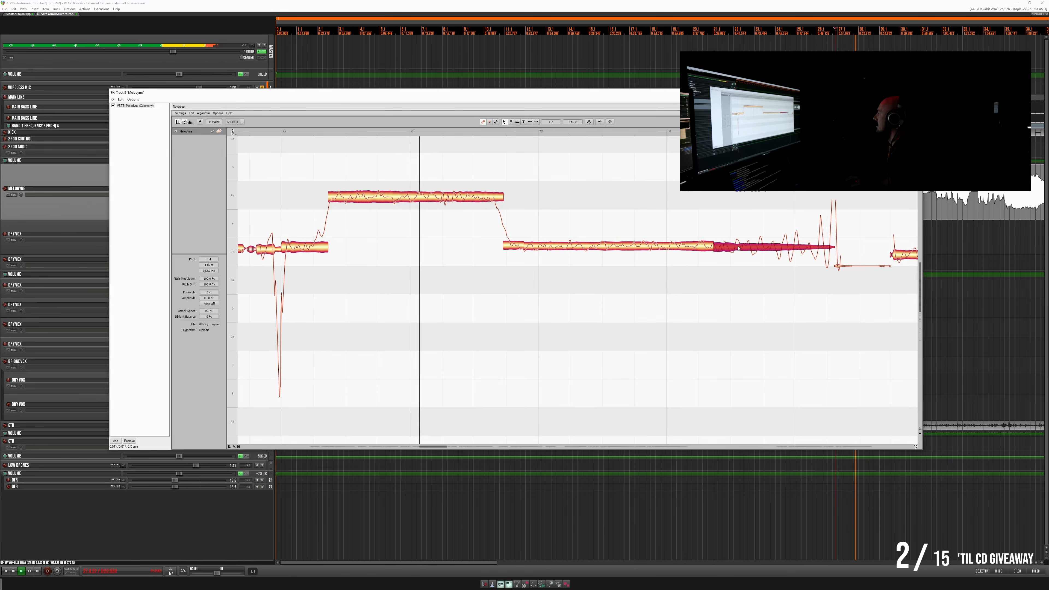
left_click_drag(738, 248, 738, 245)
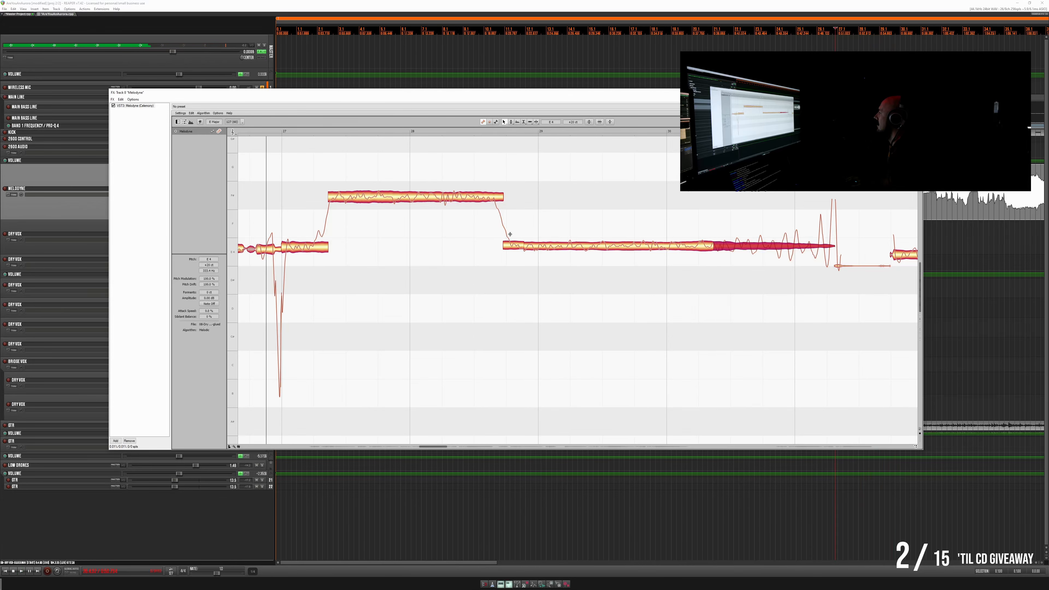
- Split the fall from the high note before bar 29 into short segments and play on past bar 32
key("space")
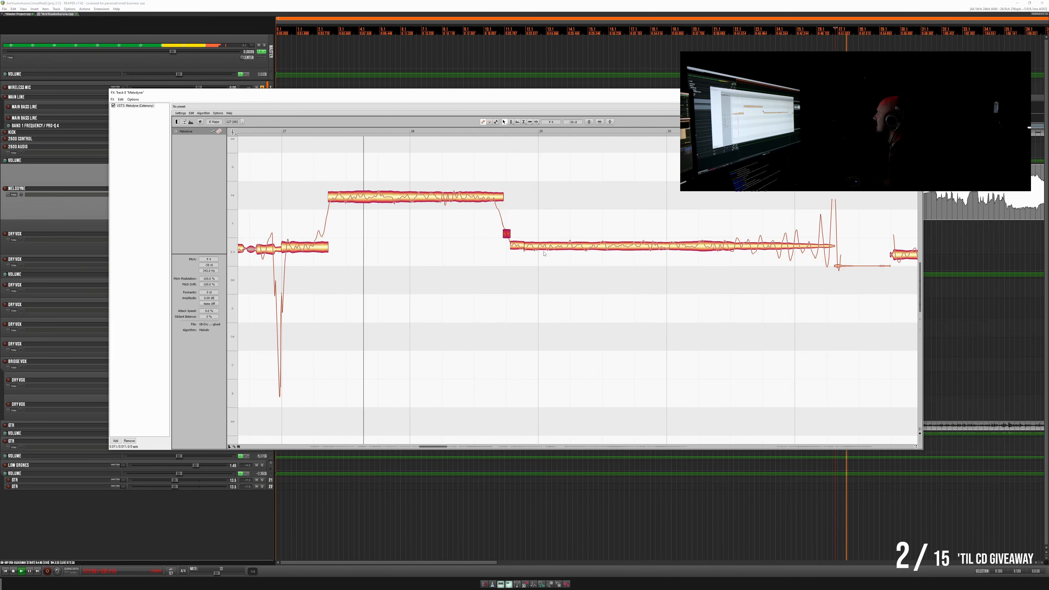
left_click(494, 187)
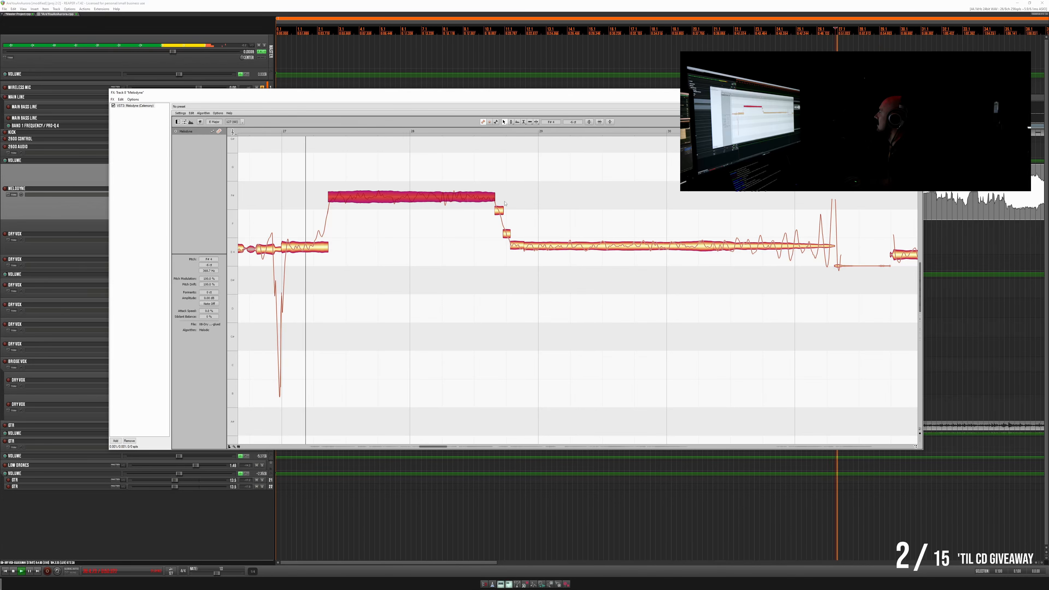
left_click(516, 248)
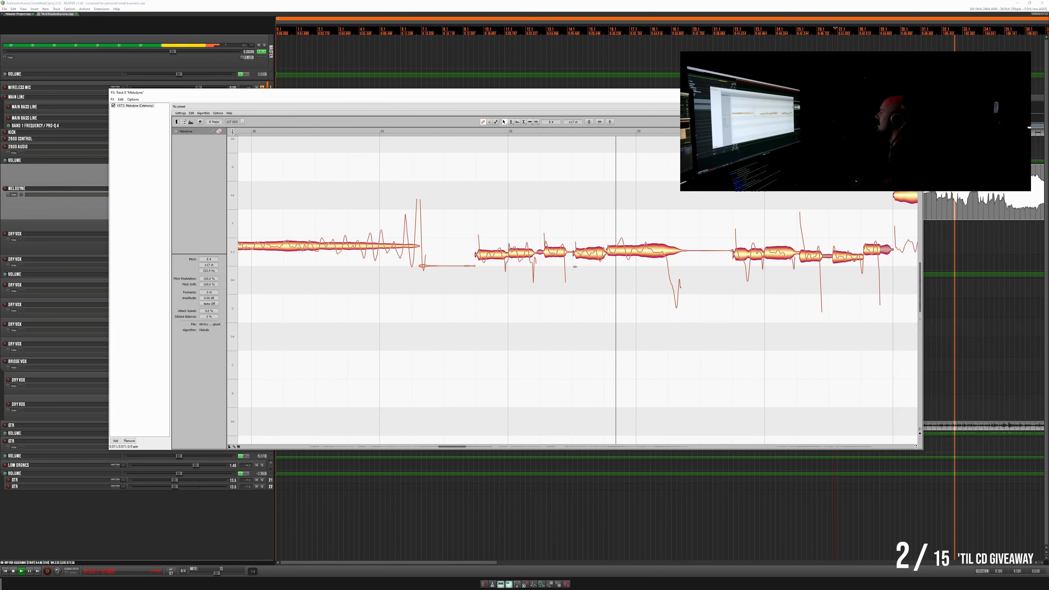
key("space")
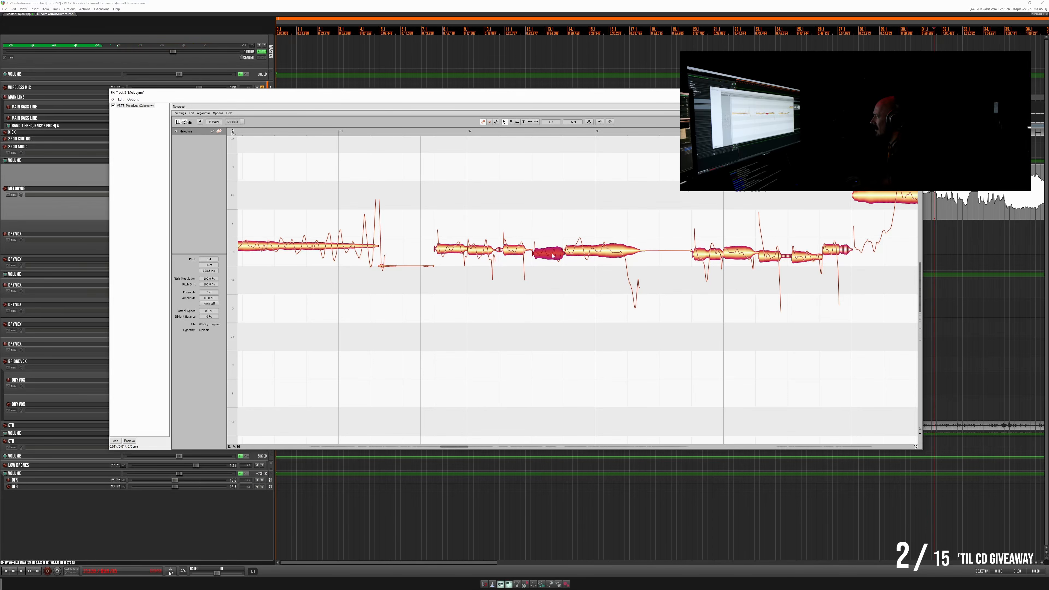
- Undo the last pitch change on the note between bars 32 and 33 and replay its phrase from after bar 31
left_click(192, 114)
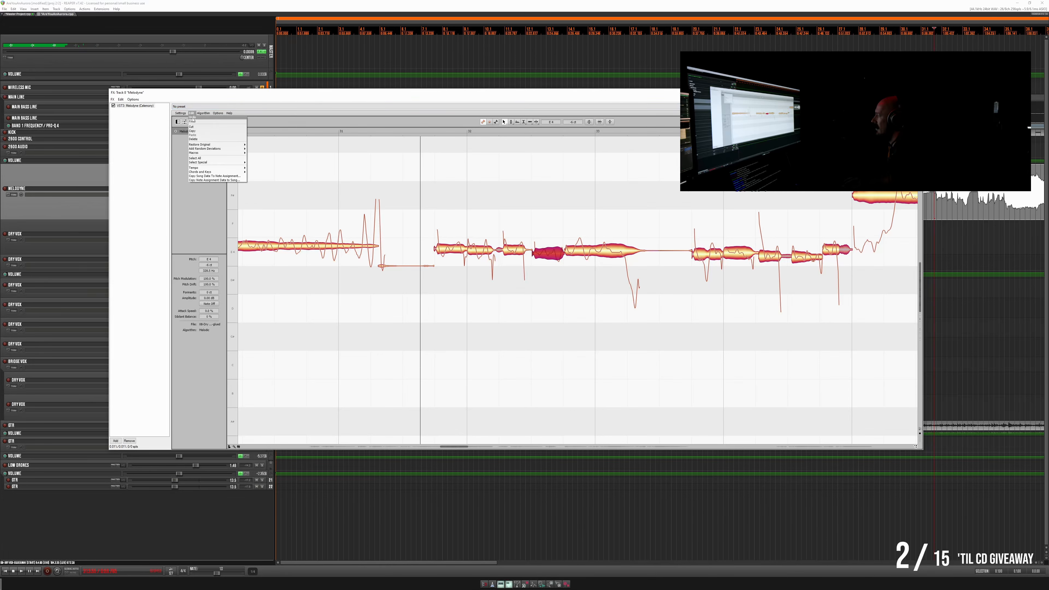
left_click(196, 118)
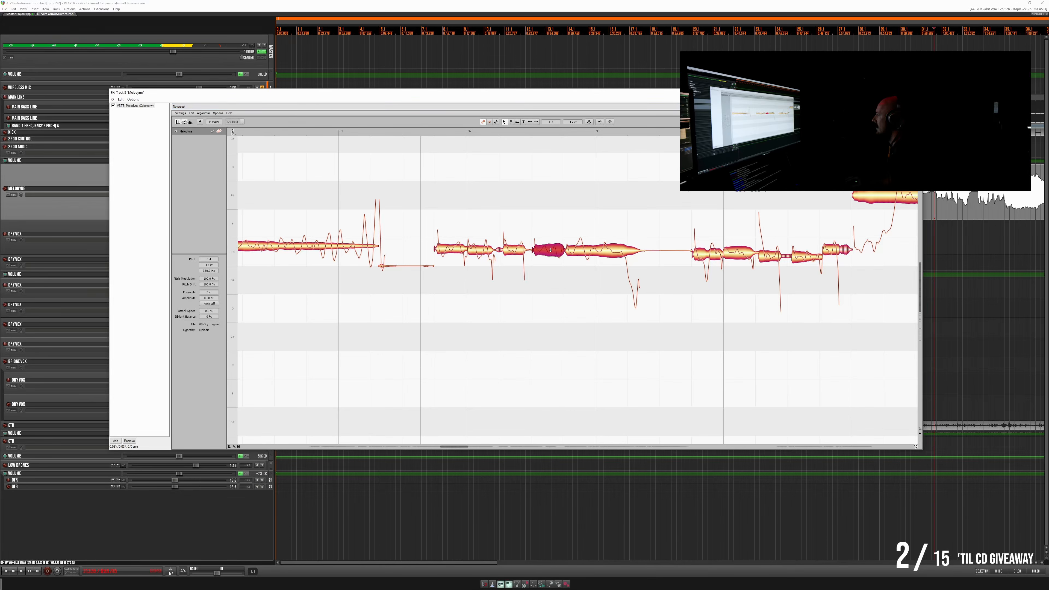
left_click(427, 133)
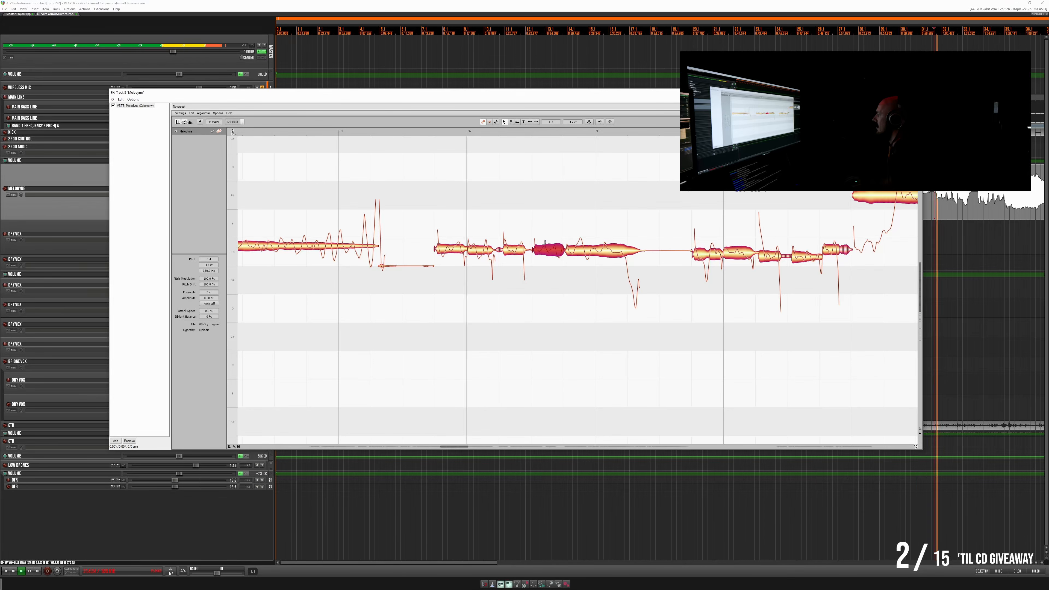
left_click(426, 133)
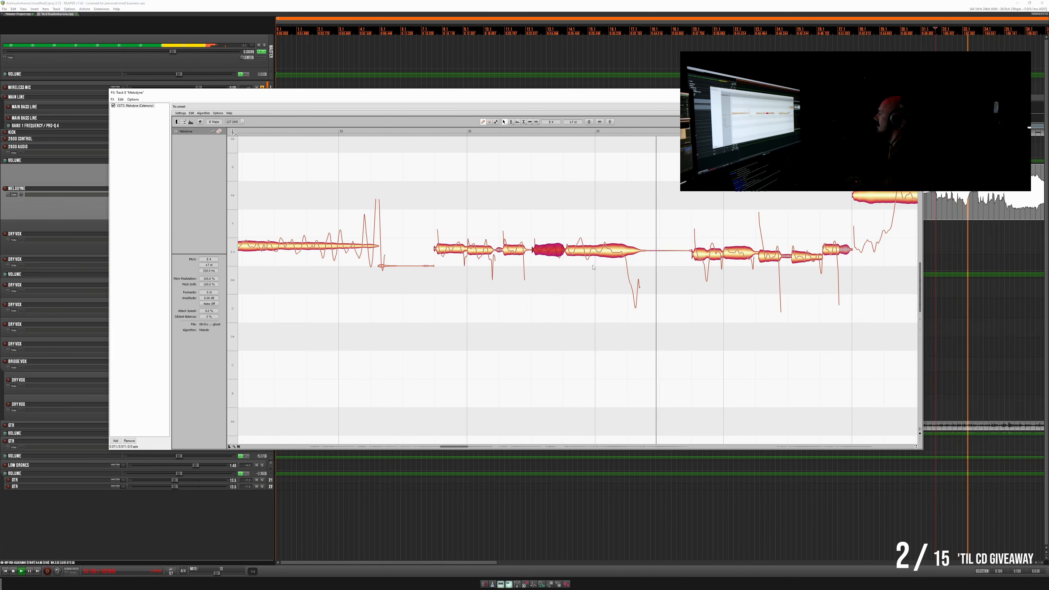
key("space")
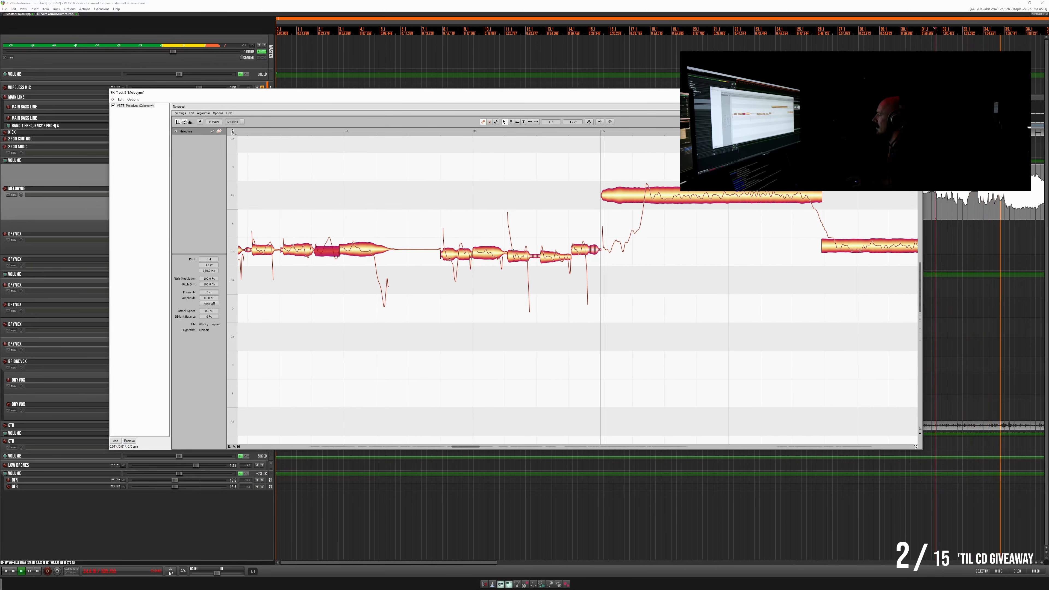
- Raise the flat notes between bars 34 and 35 level with their neighbours and replay the phrase
key("space")
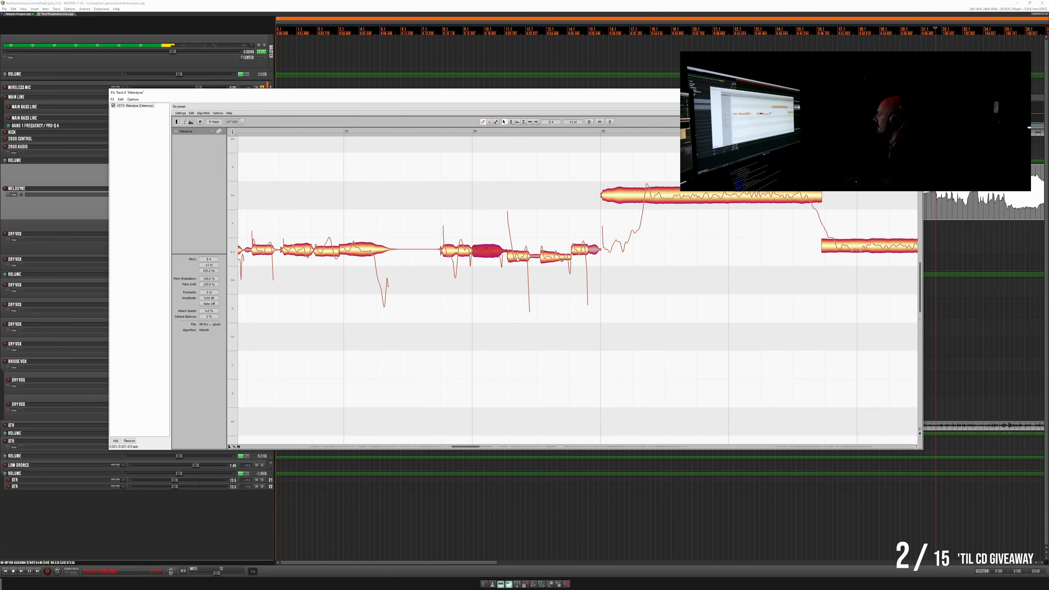
left_click(553, 255)
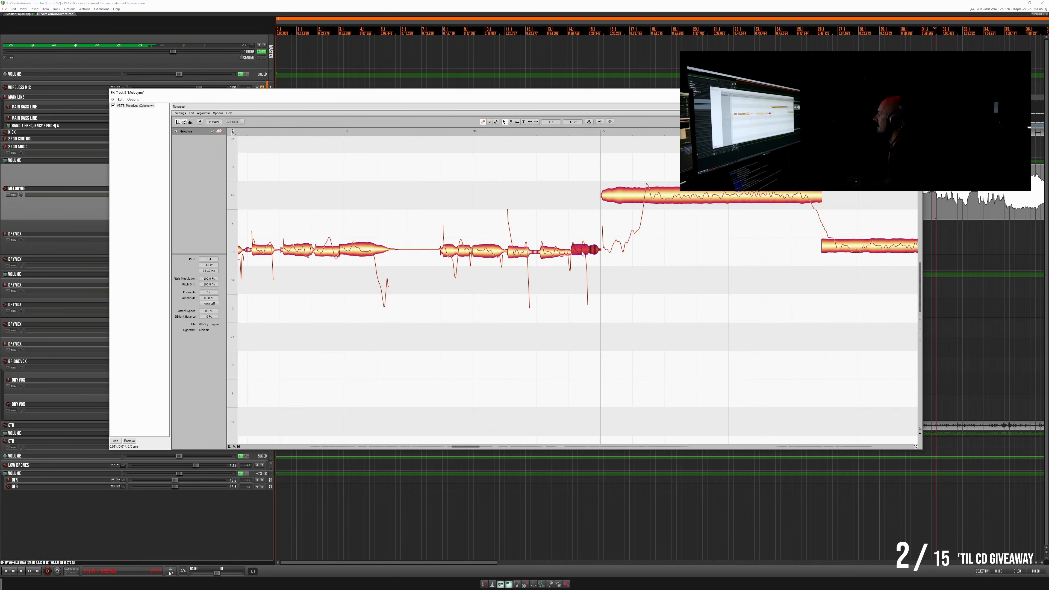
key("space")
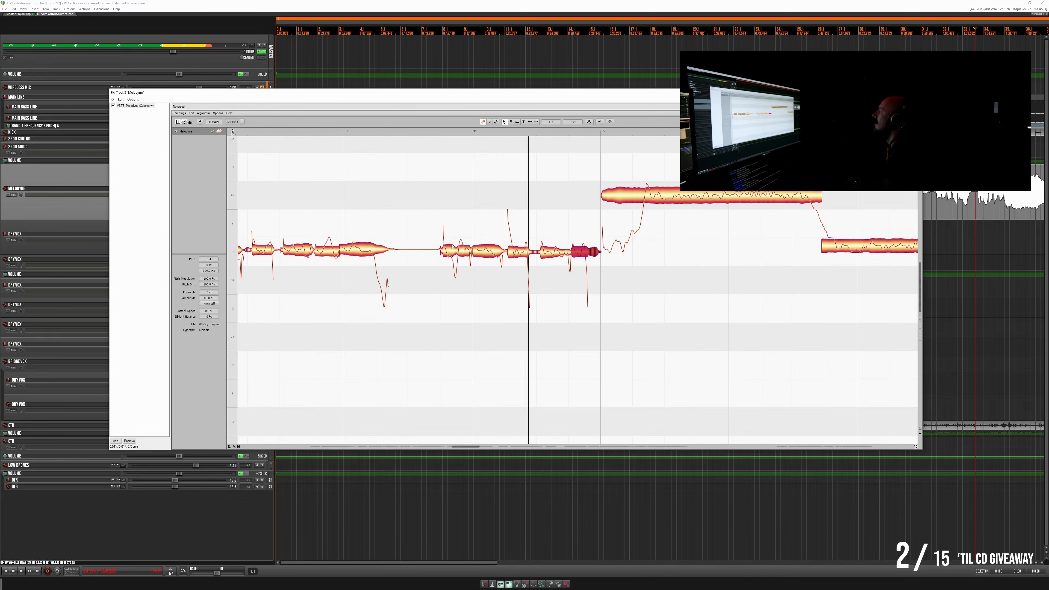
key("space")
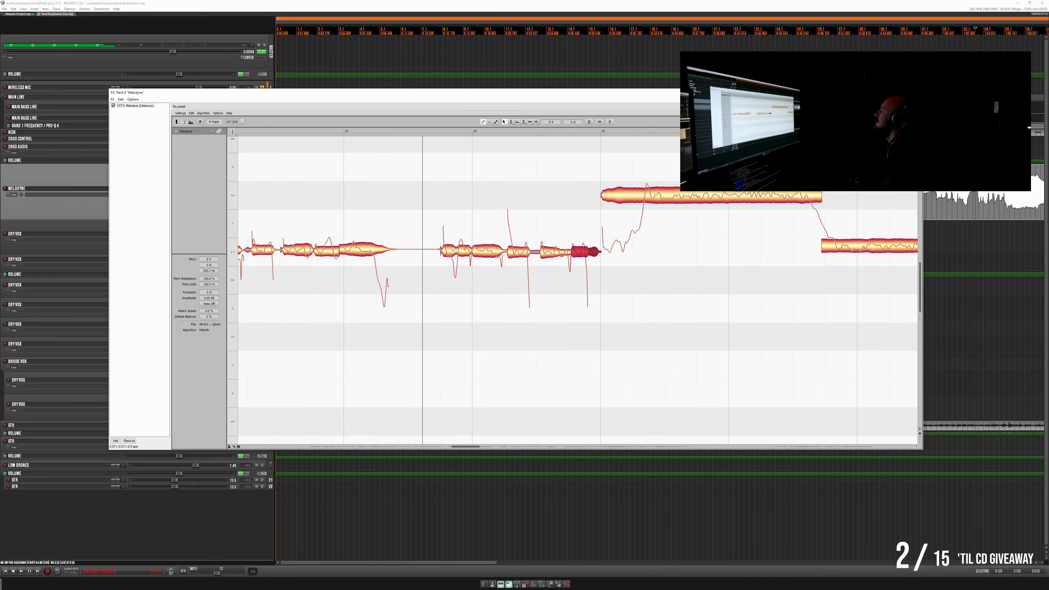
- Split the first two notes of the phrase around bar 34 and fine-tune the segments' pitches while replaying them
left_click(454, 239)
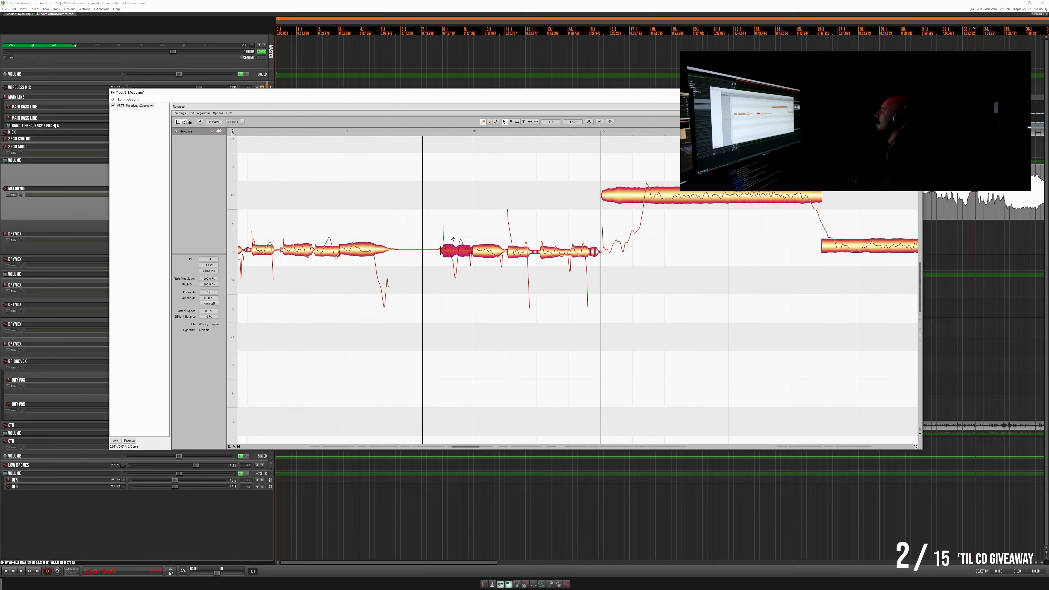
left_click_drag(451, 253, 451, 251)
key("space")
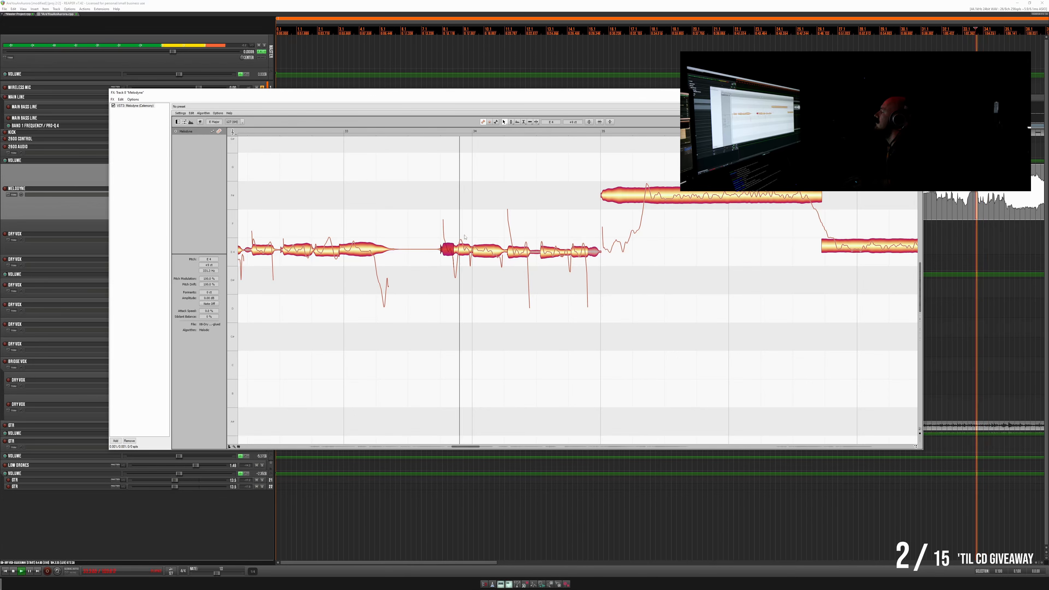
key("space")
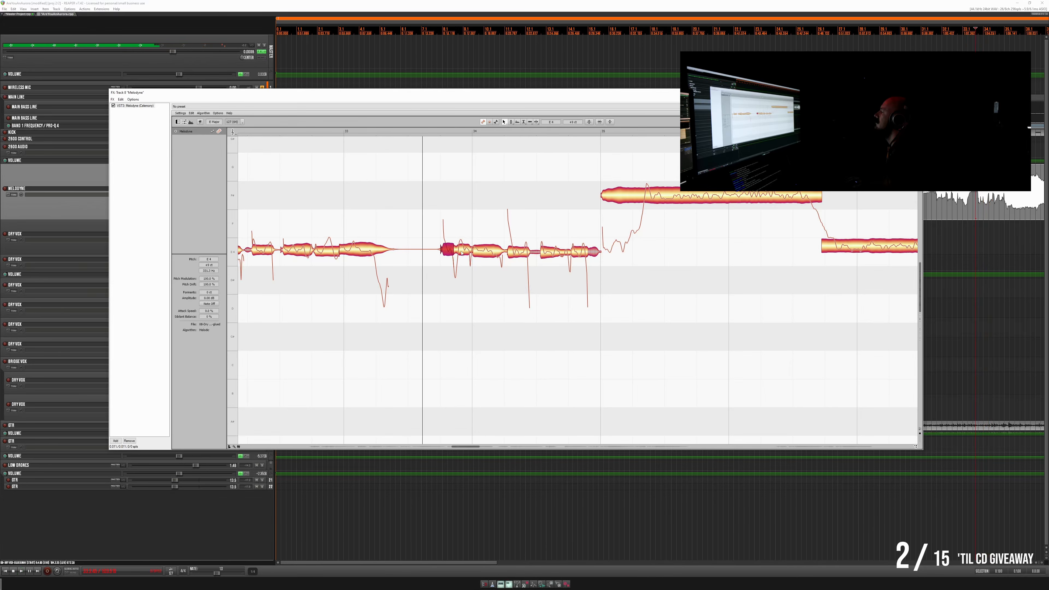
key("space")
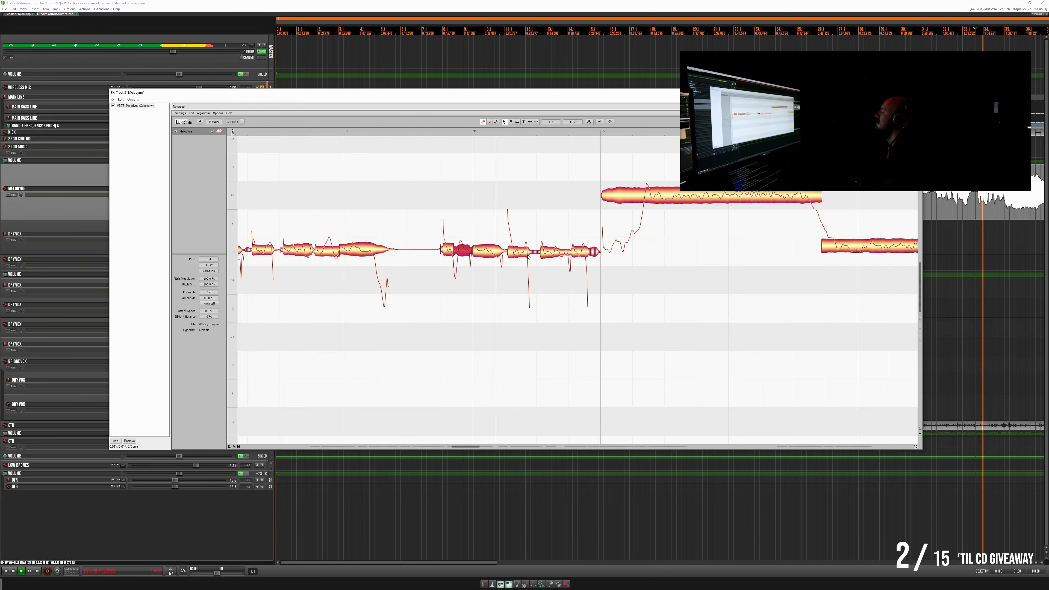
key("space")
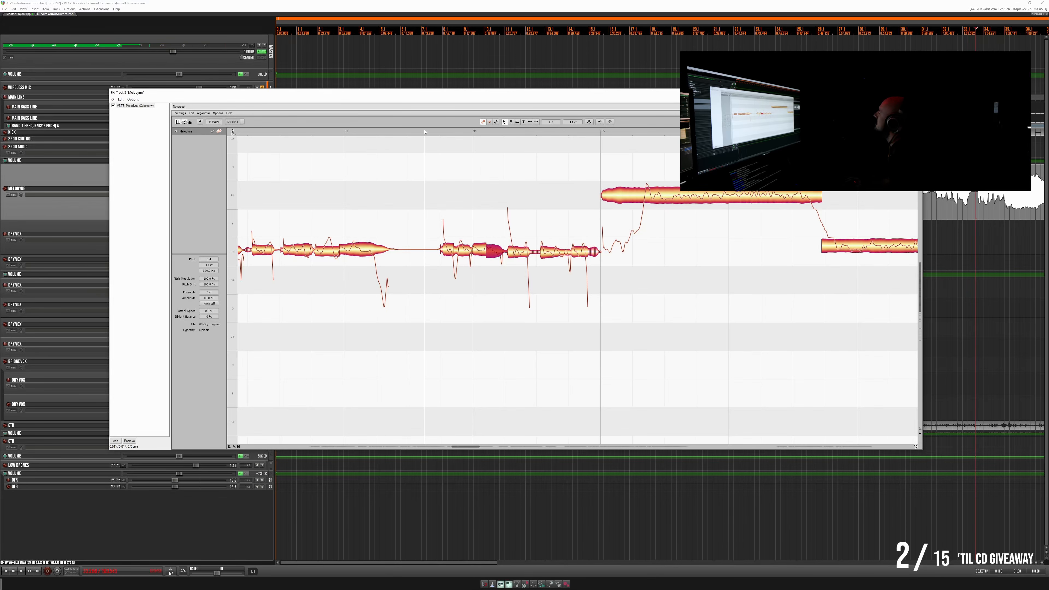
key("space")
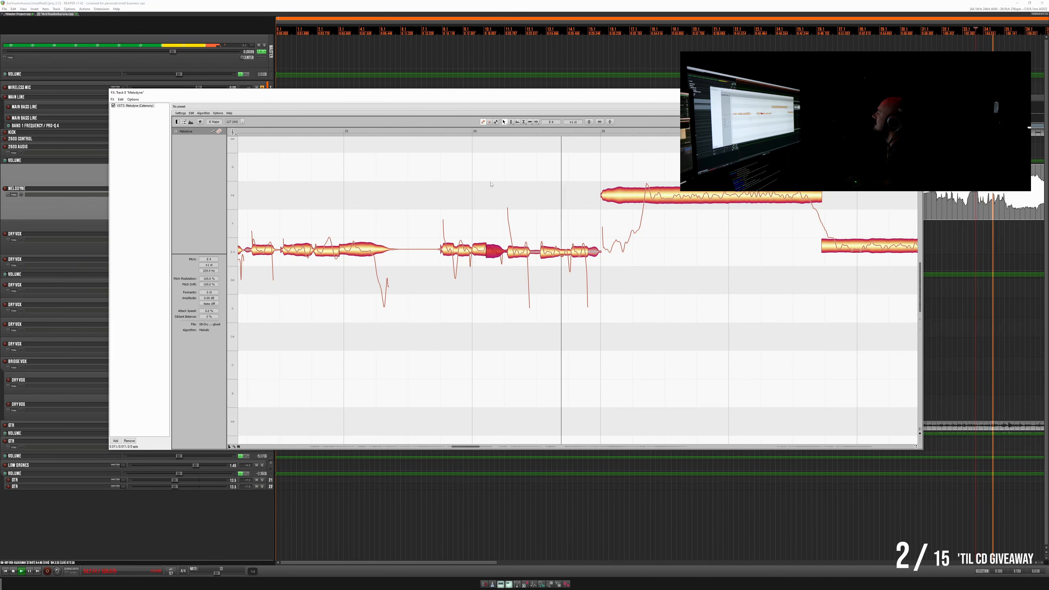
key("space")
- Select the closing notes before bar 35 and fine-tune the pitch of the last one
left_click_drag(515, 229, 588, 263)
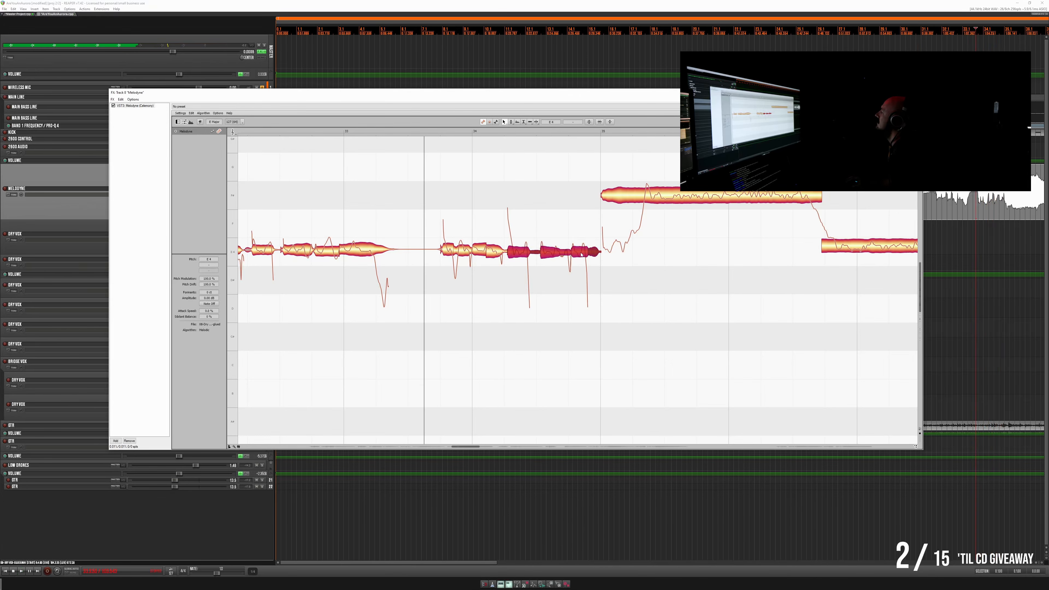
left_click(580, 252)
left_click(576, 238)
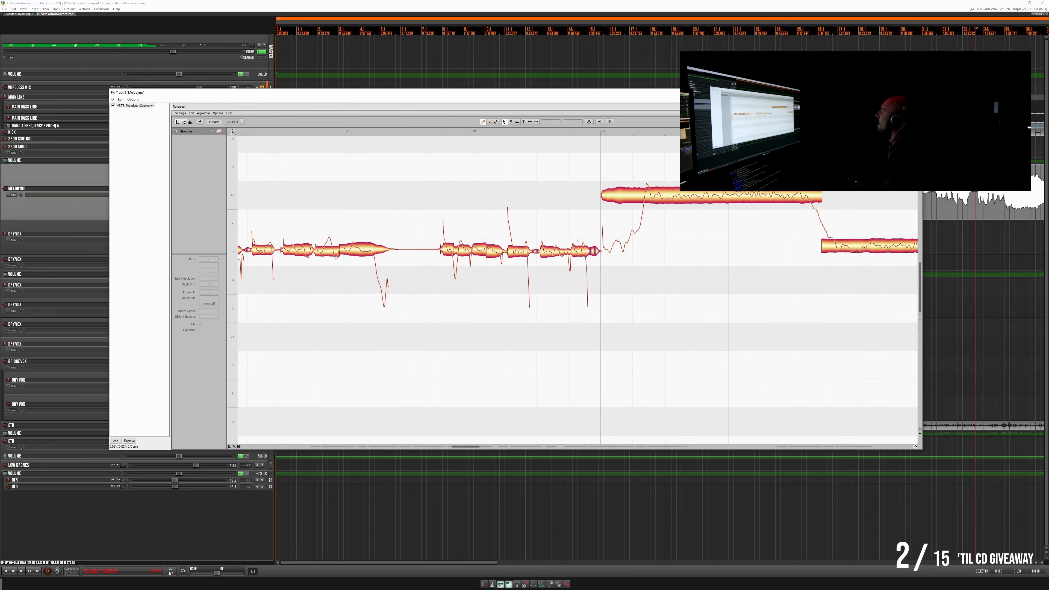
left_click(580, 251)
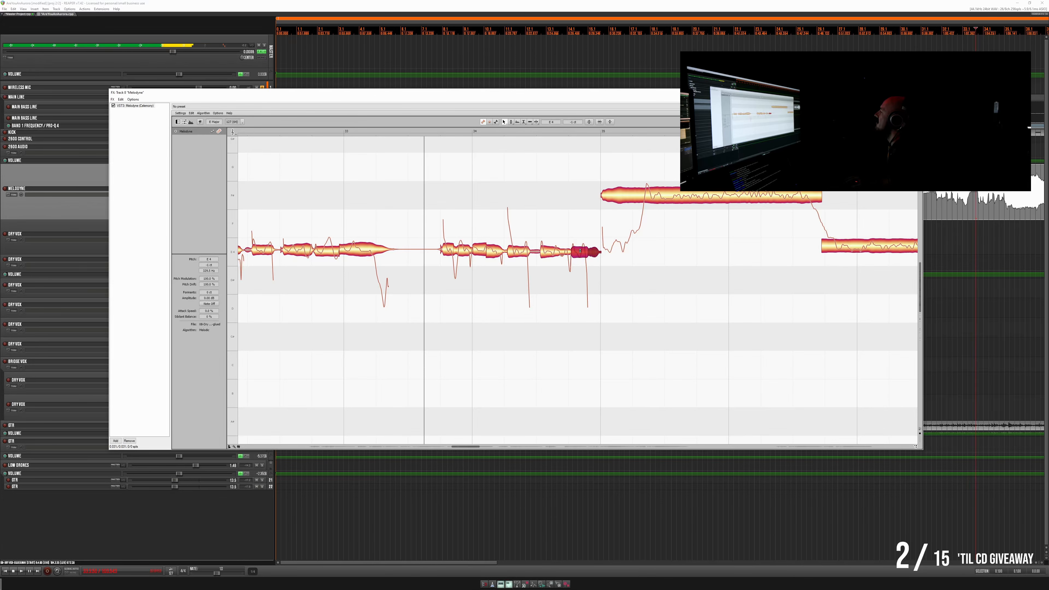
- Replay the phrase into the long high note at bar 35 and split off that note's opening
key("space")
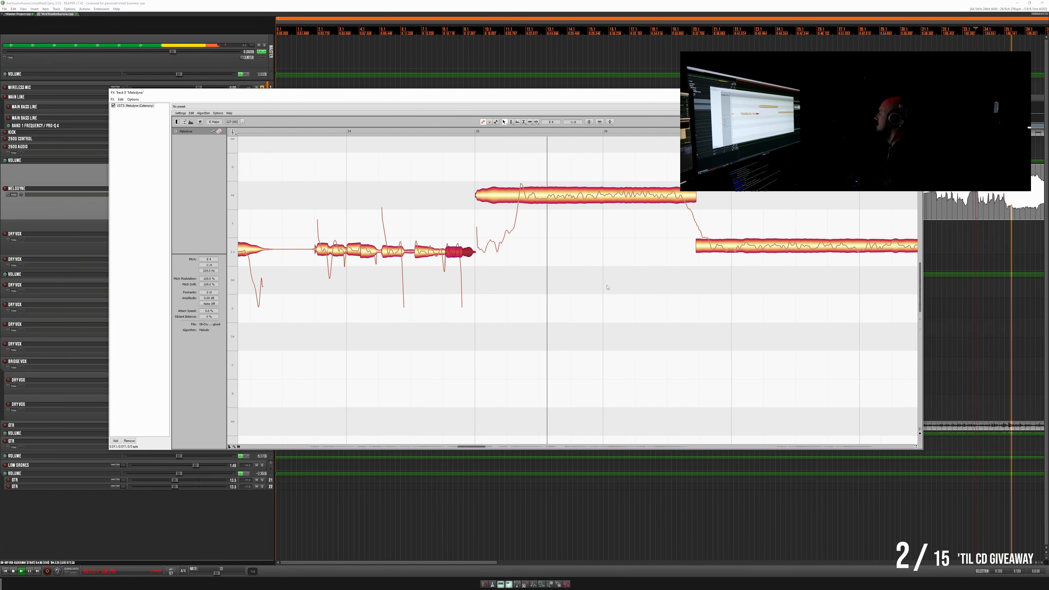
key("space")
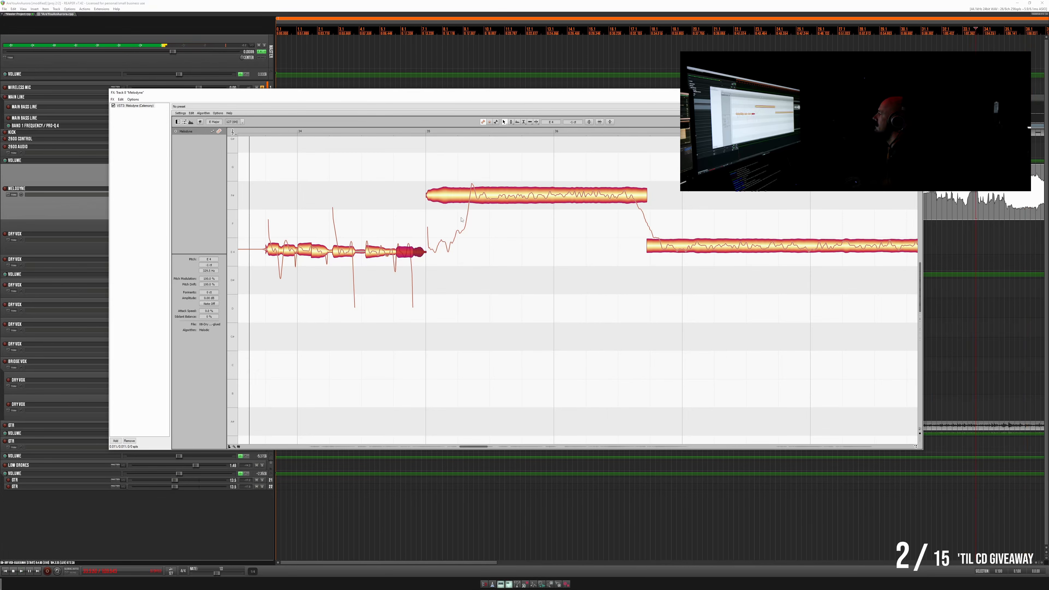
double_click(469, 182)
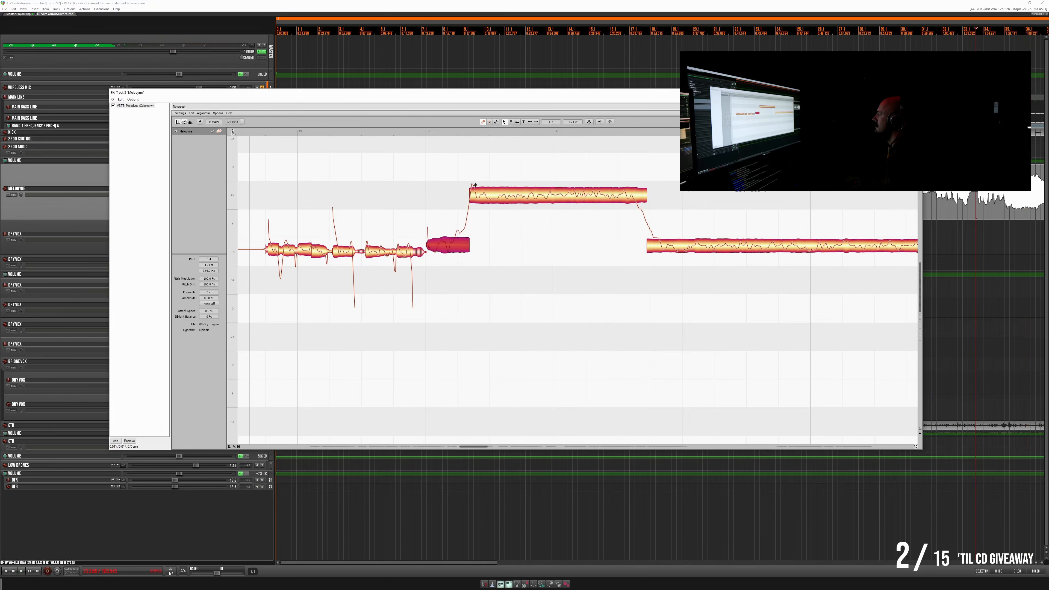
- Split the opening and ending off the long high note after bar 35 and fine-tune the pitch and drift of its middle segment
left_click(475, 185)
double_click(476, 184)
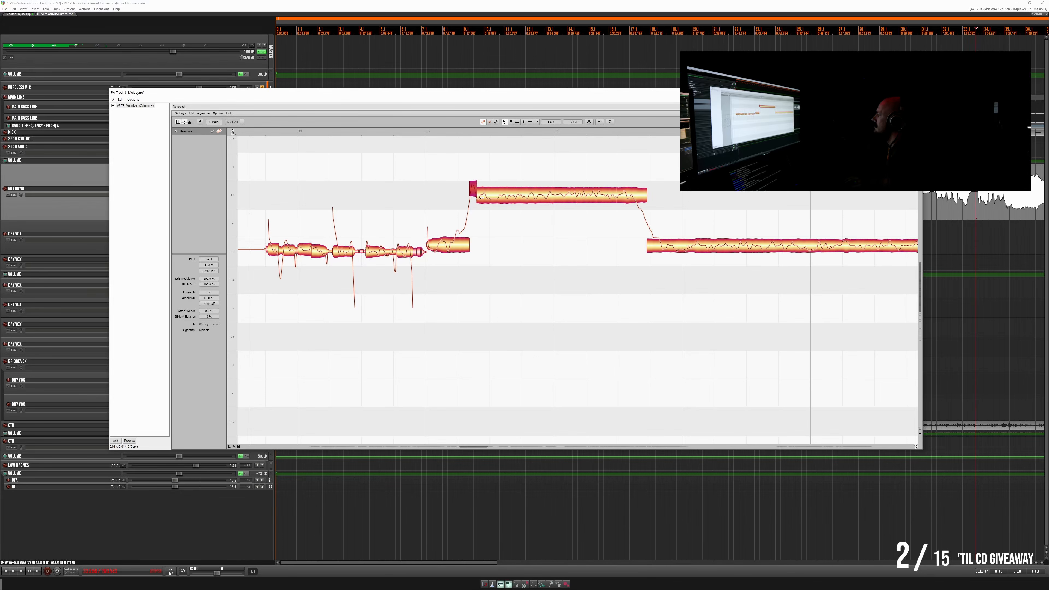
left_click(623, 195)
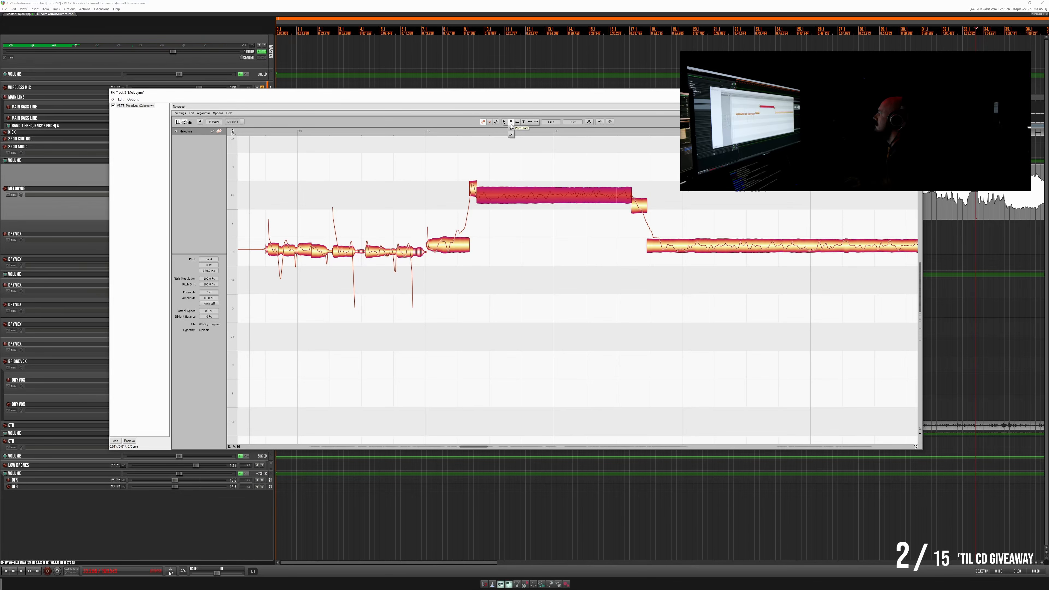
left_click_drag(548, 200, 548, 212)
left_click_drag(532, 202, 534, 196)
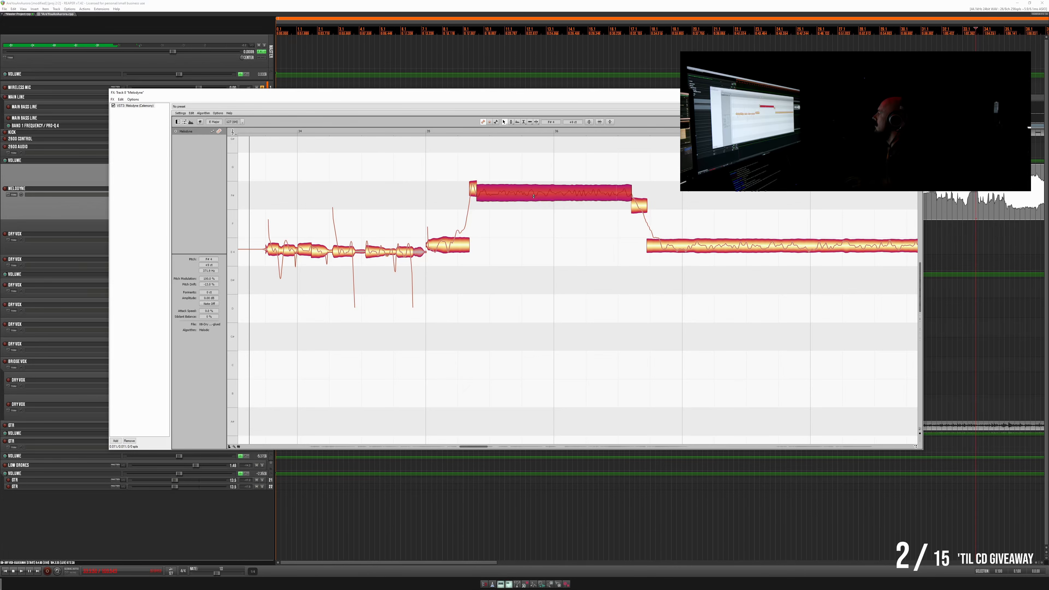
- Lower the high note's short opening segment to match its middle segment and replay the phrase
left_click(474, 197)
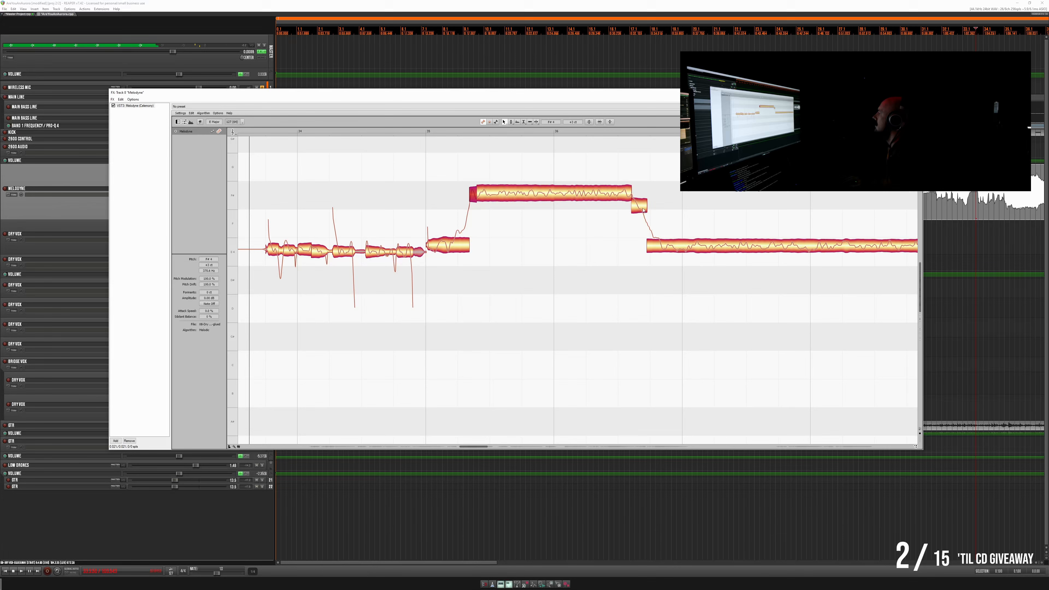
key("space")
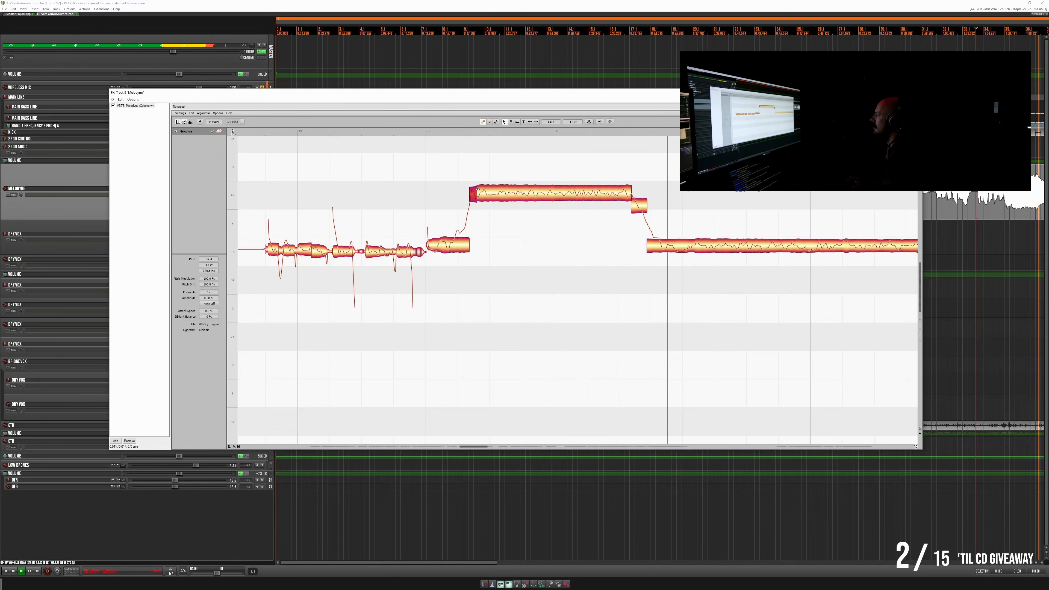
key("space")
- Split the opening and the falling tail off the long held note spanning bars 37 to 39 and replay it
double_click(661, 240)
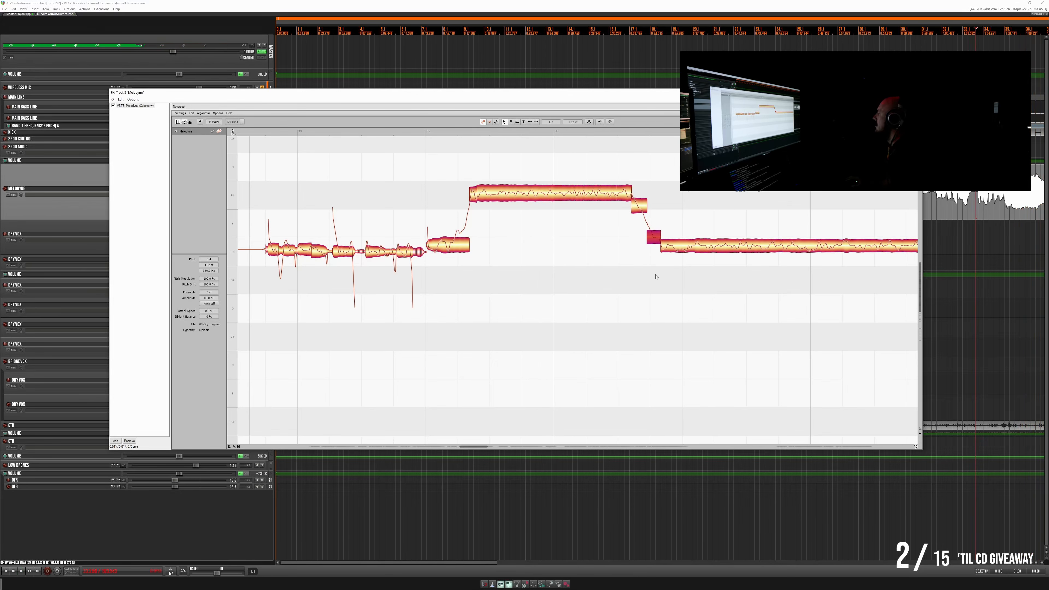
scroll(615, 281, "right", 5)
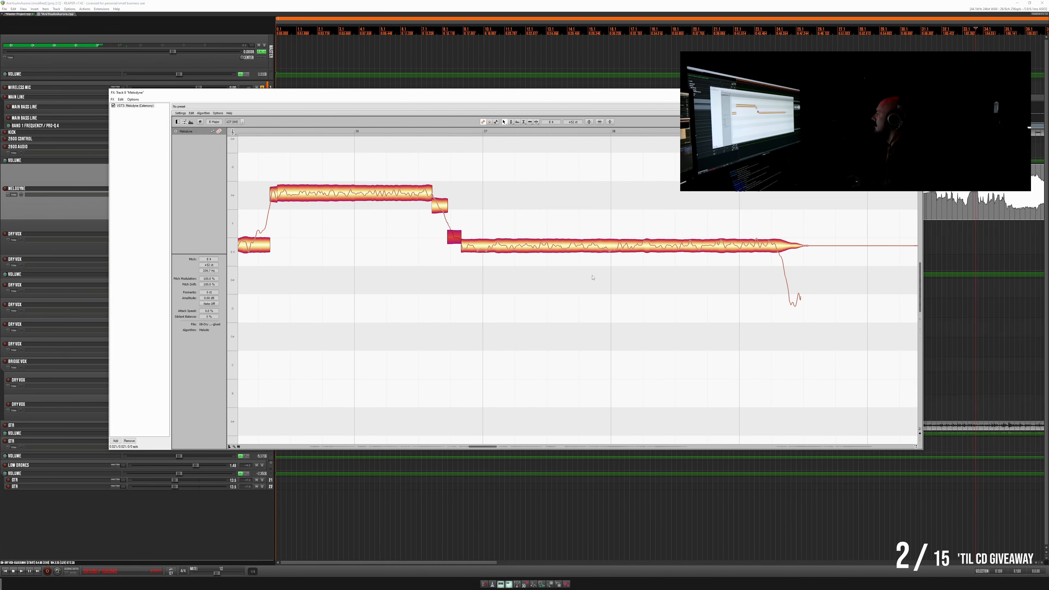
double_click(776, 236)
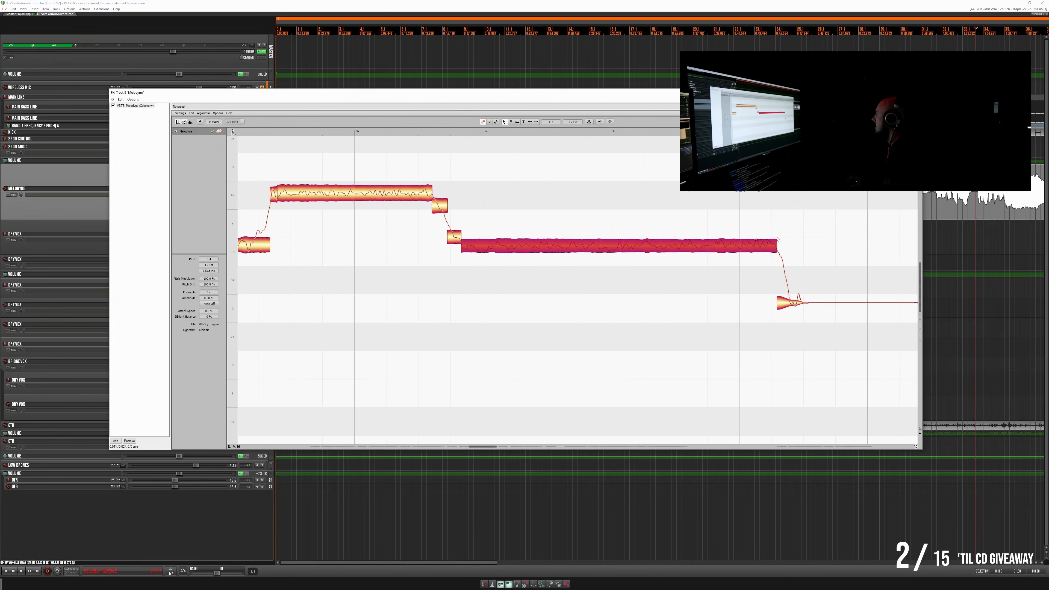
double_click(789, 290)
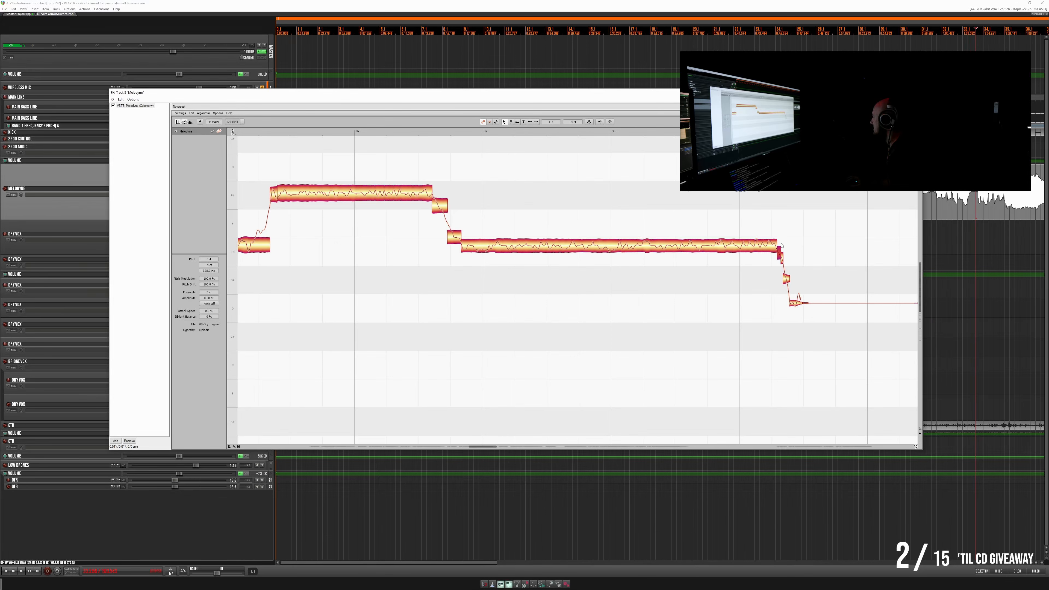
left_click(434, 225)
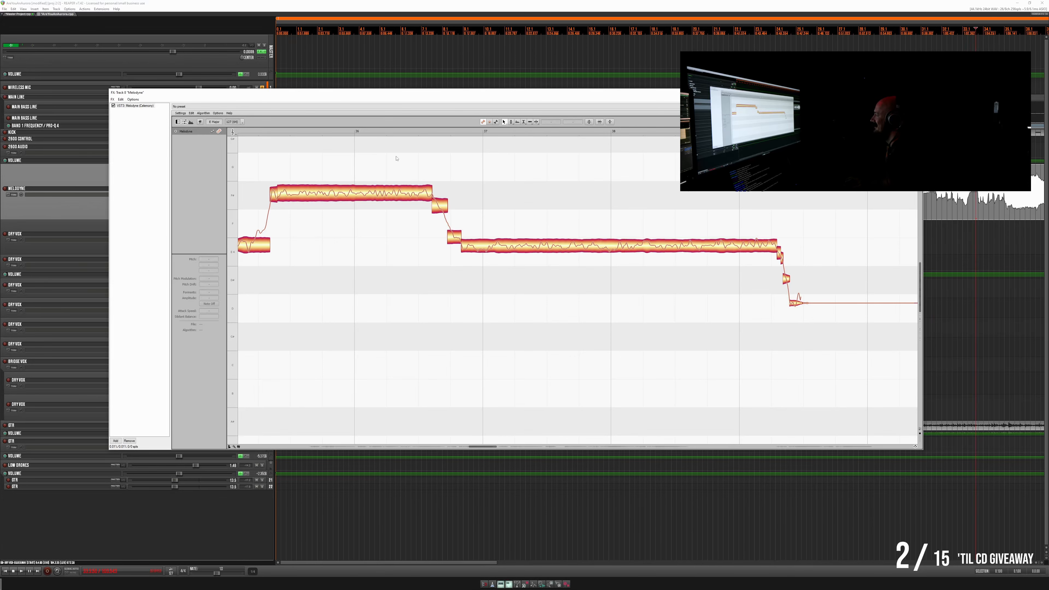
left_click(365, 131)
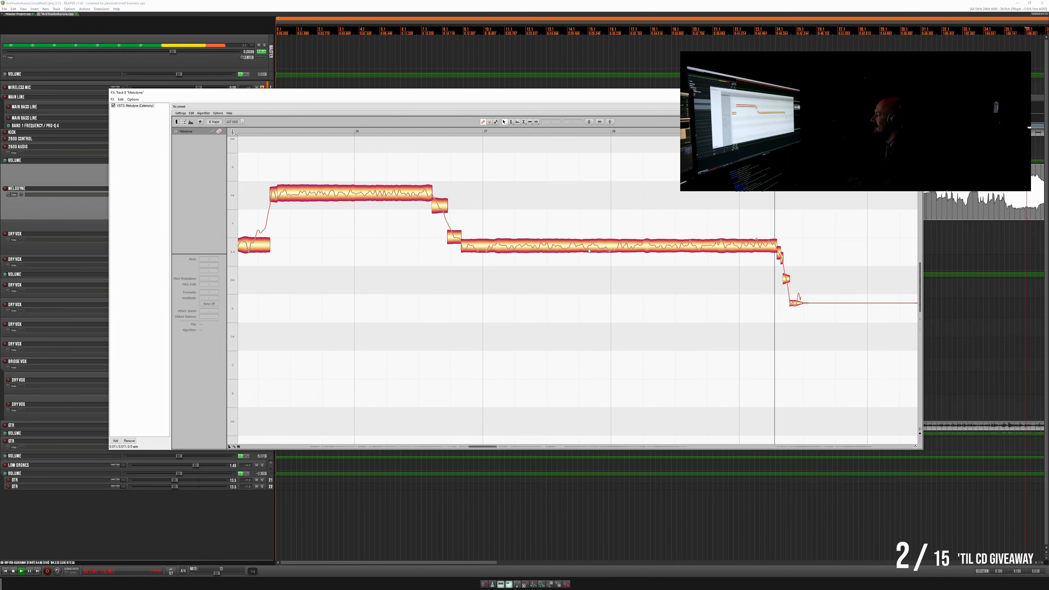
key("space")
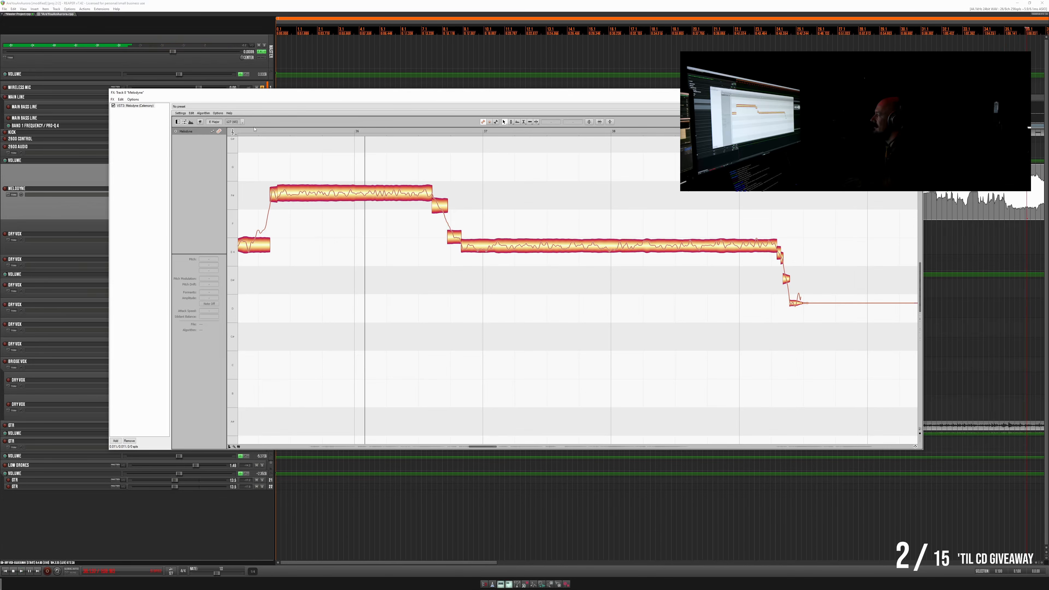
- Replay from the start of the high note and nudge its opening and middle segments up slightly together
left_click(254, 131)
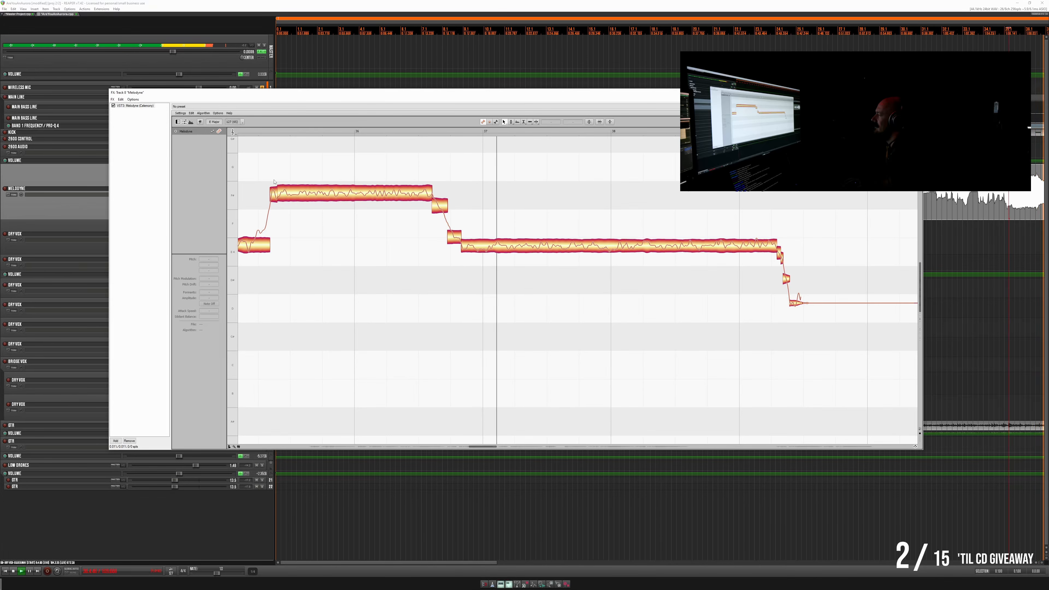
key("space")
left_click(273, 190)
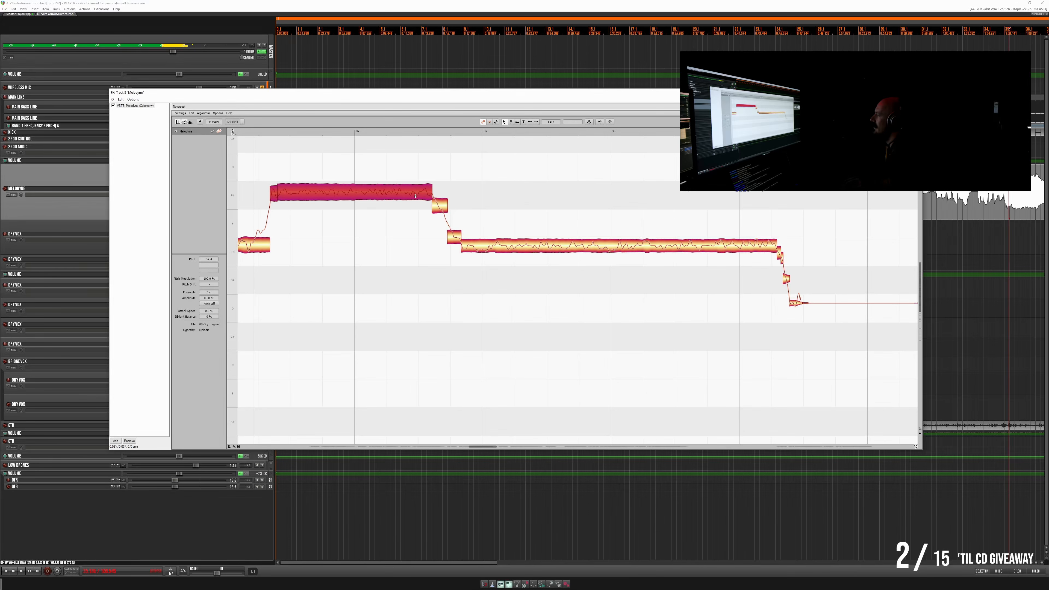
key("space")
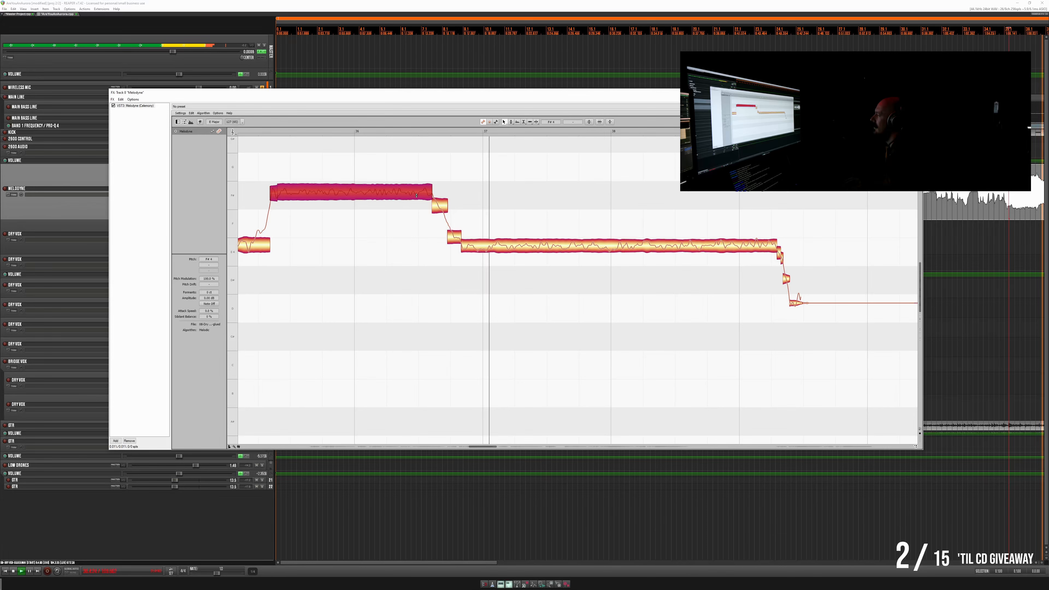
- Adjust the pitch modulation and drift of the long held note across bars 37 to 39 and replay it
left_click(484, 245)
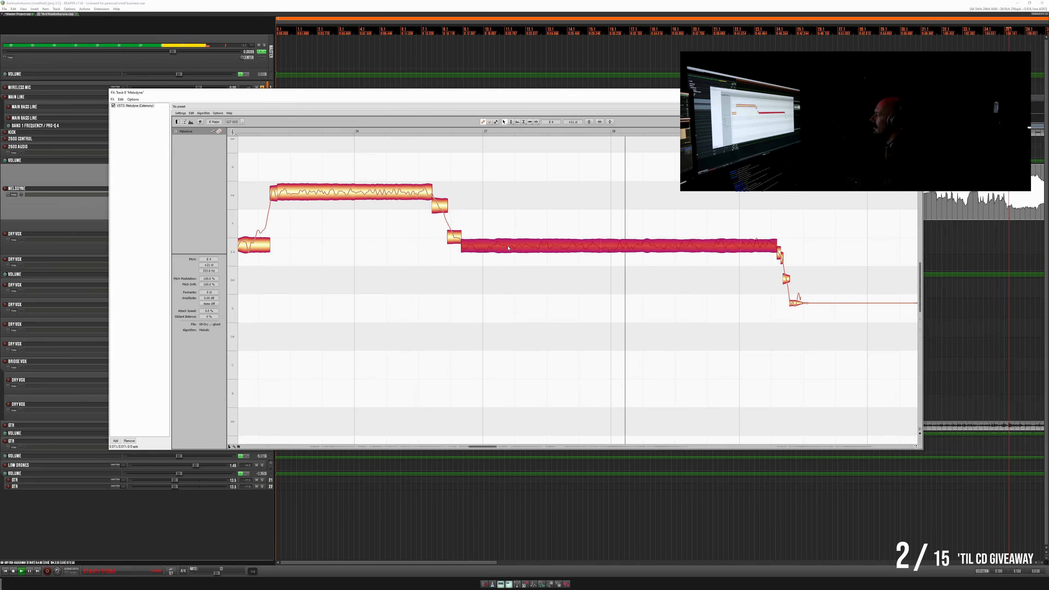
key("space")
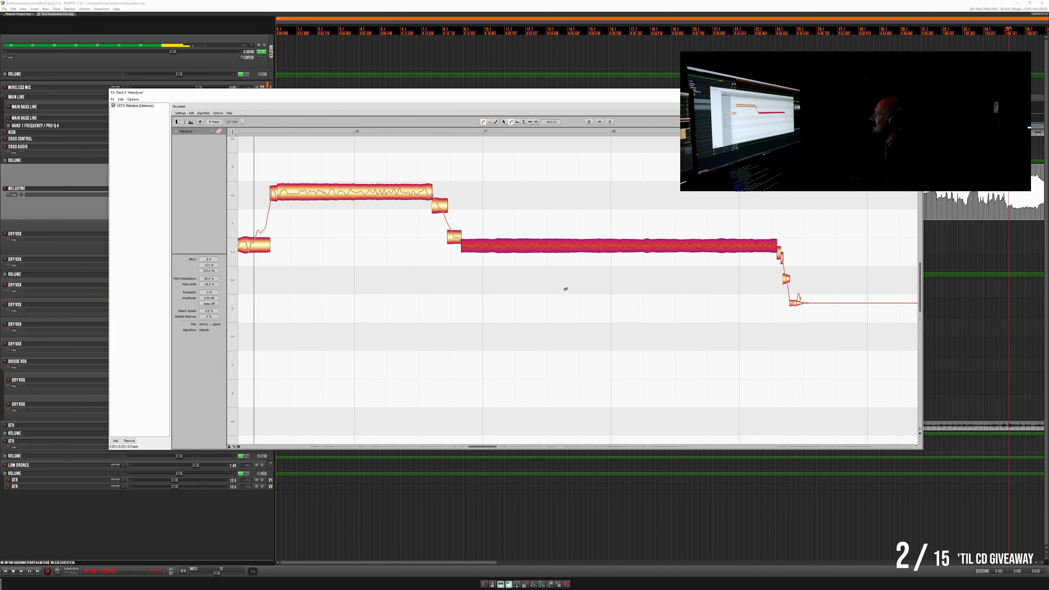
key("space")
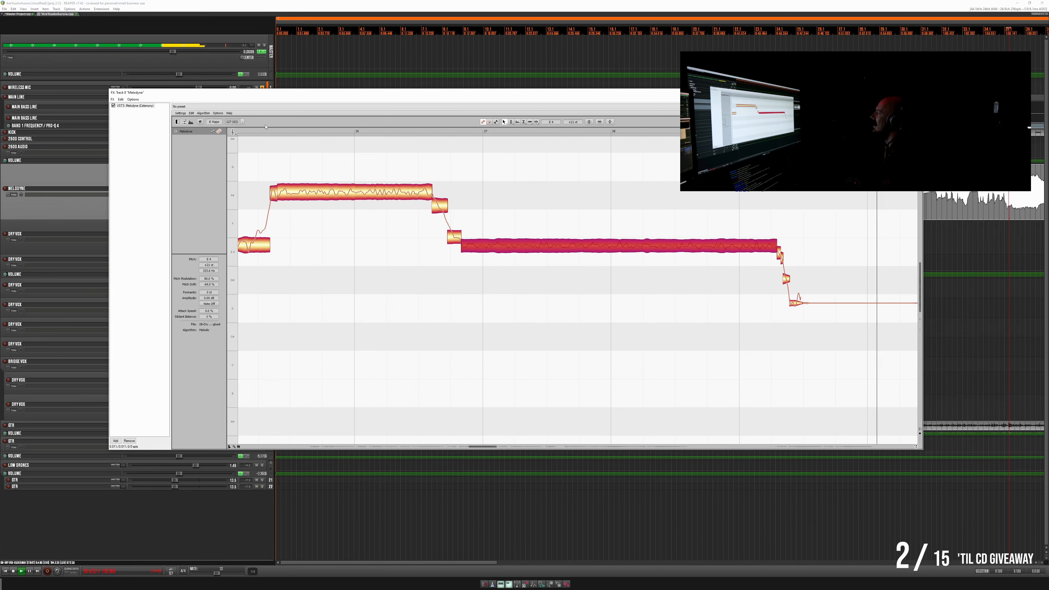
left_click(259, 134)
key("space")
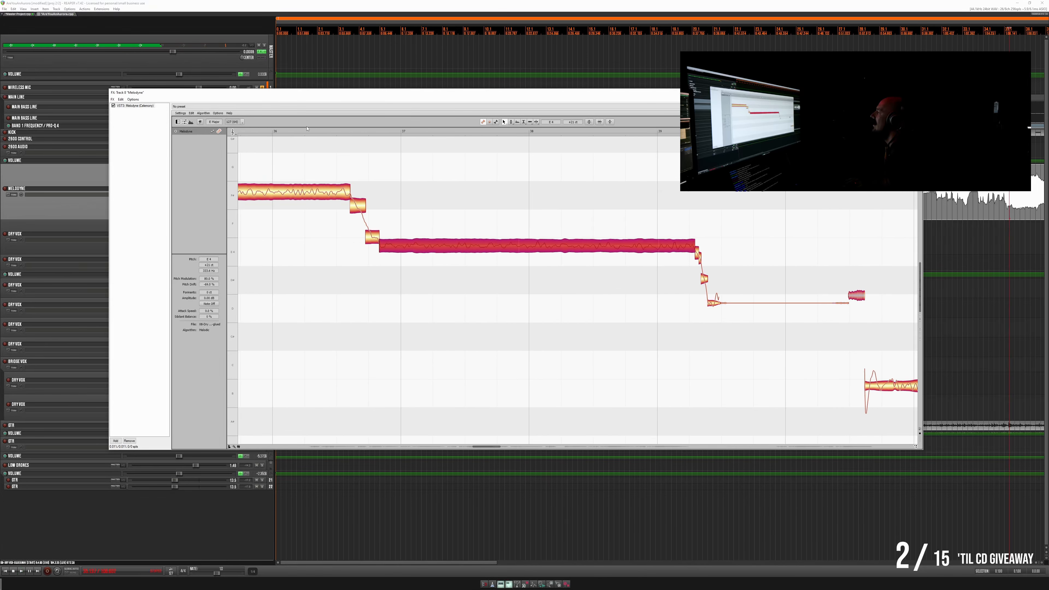
- Split the short transition note before bar 37 in two and adjust the pitch modulation and drift of its second segment
key("space")
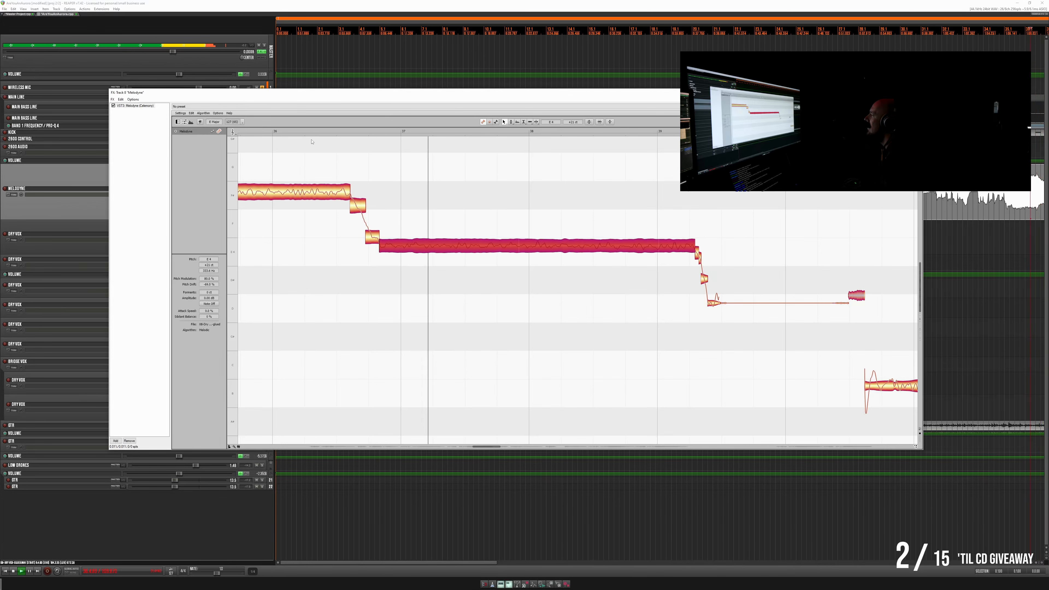
key("space")
key("space")
key("space")
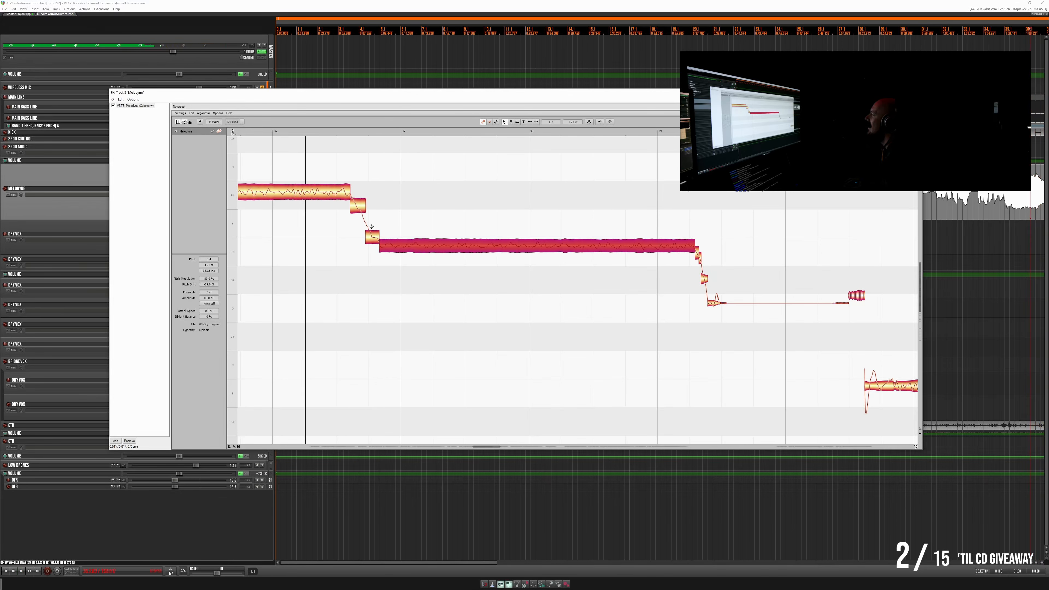
left_click(372, 227)
key("space")
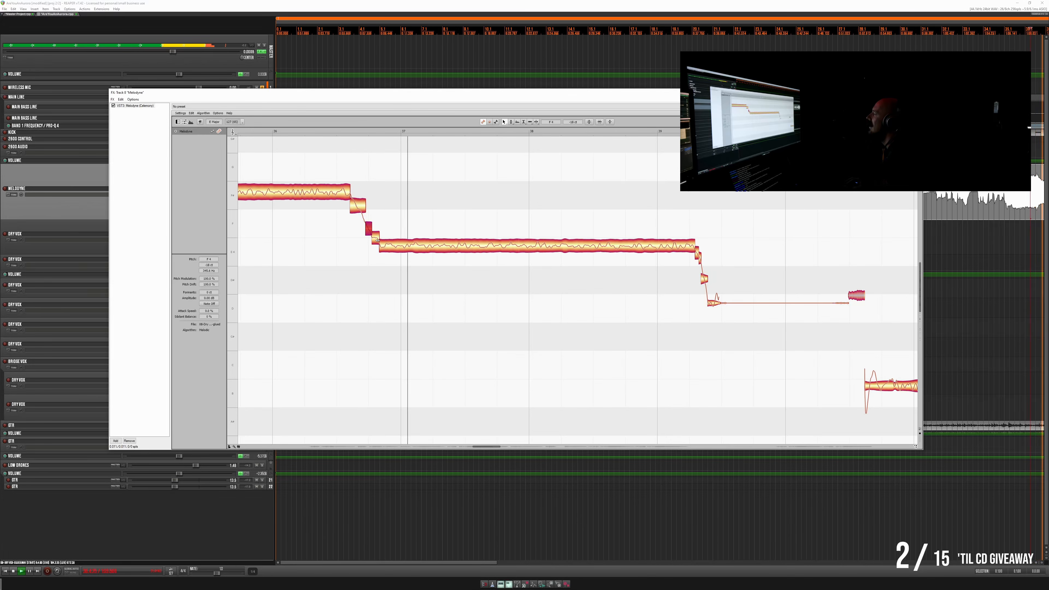
key("space")
left_click(376, 239)
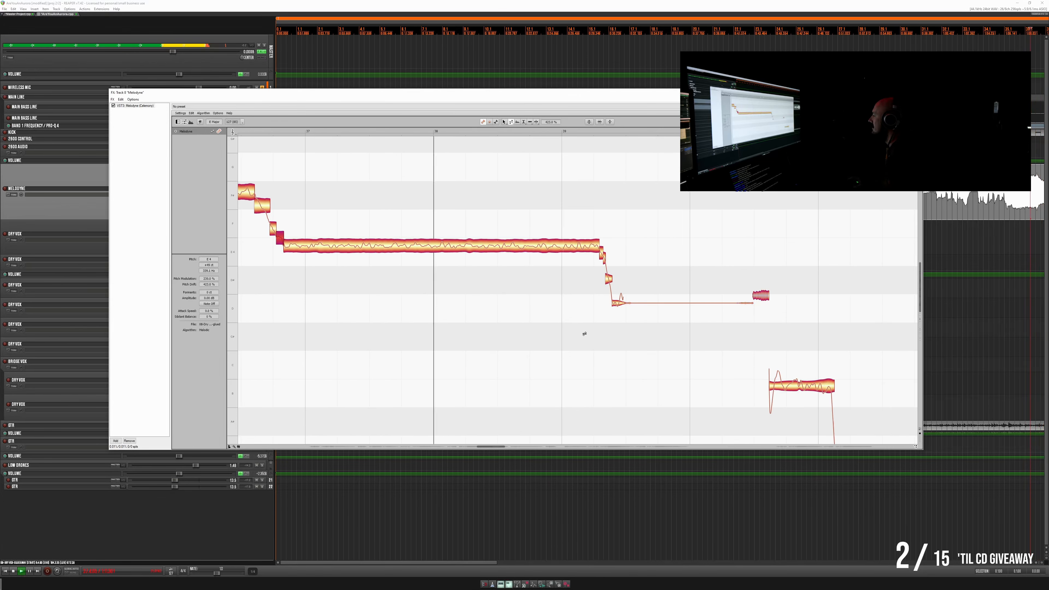
- Listen through the following phrases between bars 40 and 44 to check their tuning
scroll(580, 335, "down", 2)
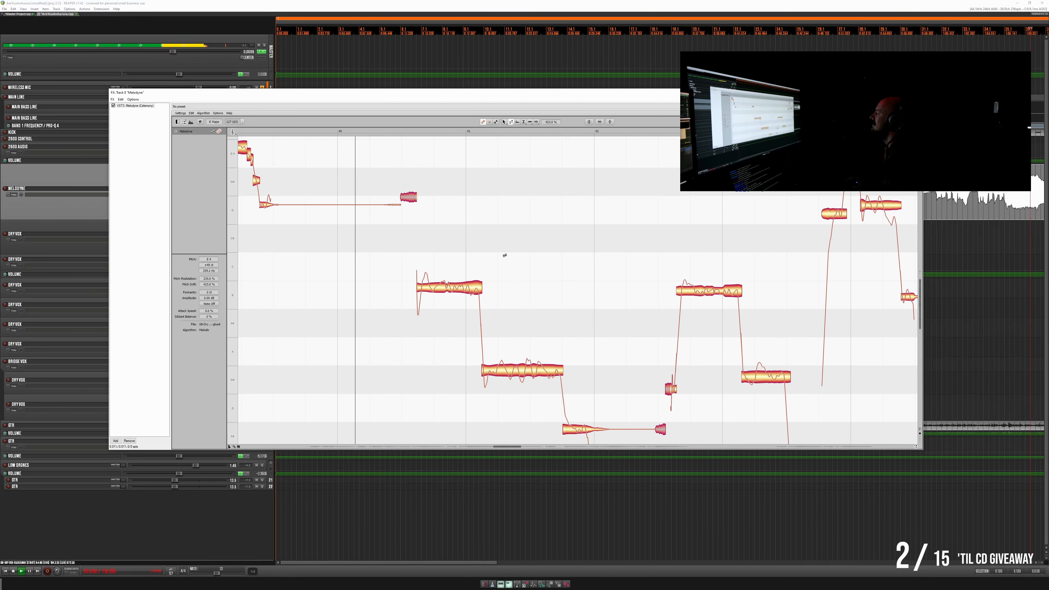
scroll(506, 258, "down", 1)
scroll(506, 258, "down", 2)
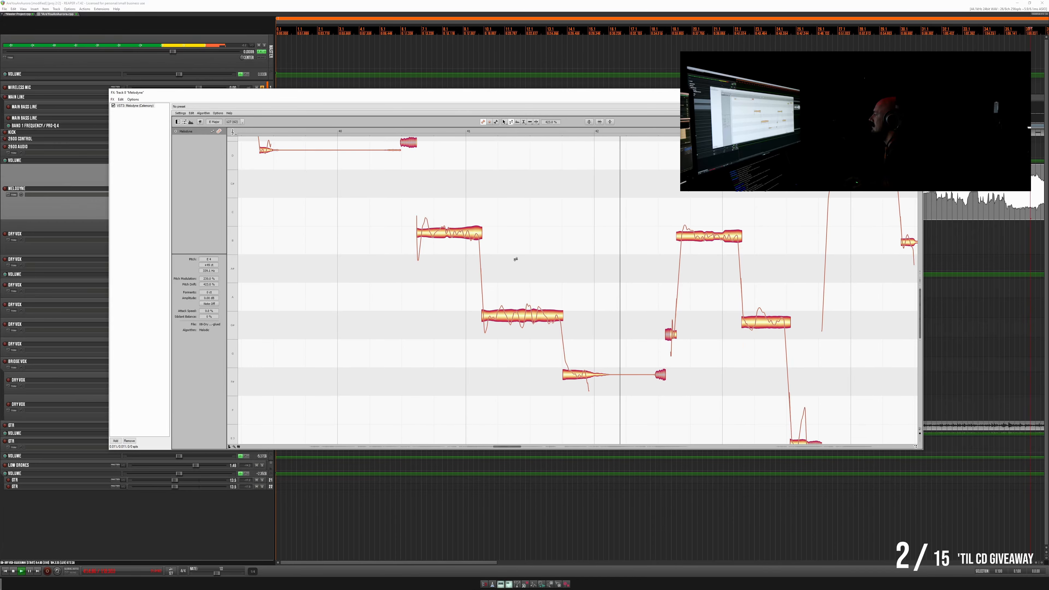
key("space")
left_click(401, 132)
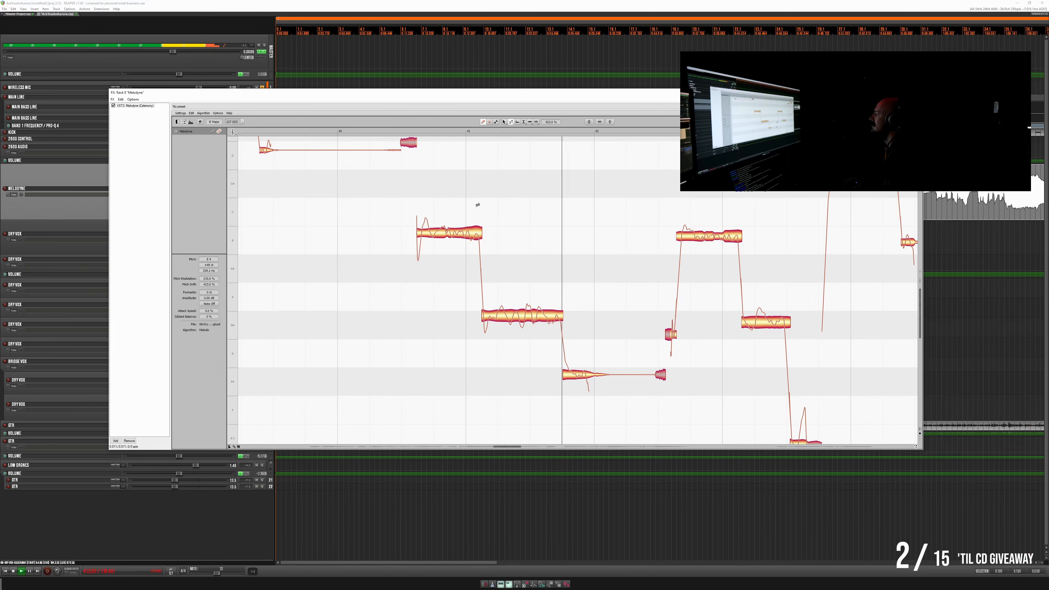
key("space")
key("space")
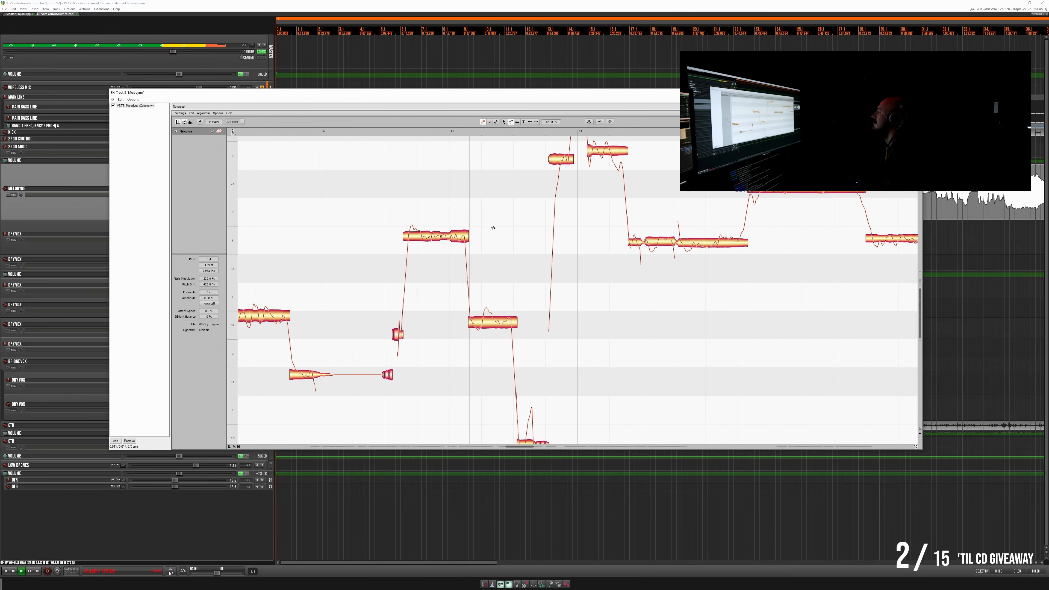
key("space")
scroll(493, 227, "down", 3)
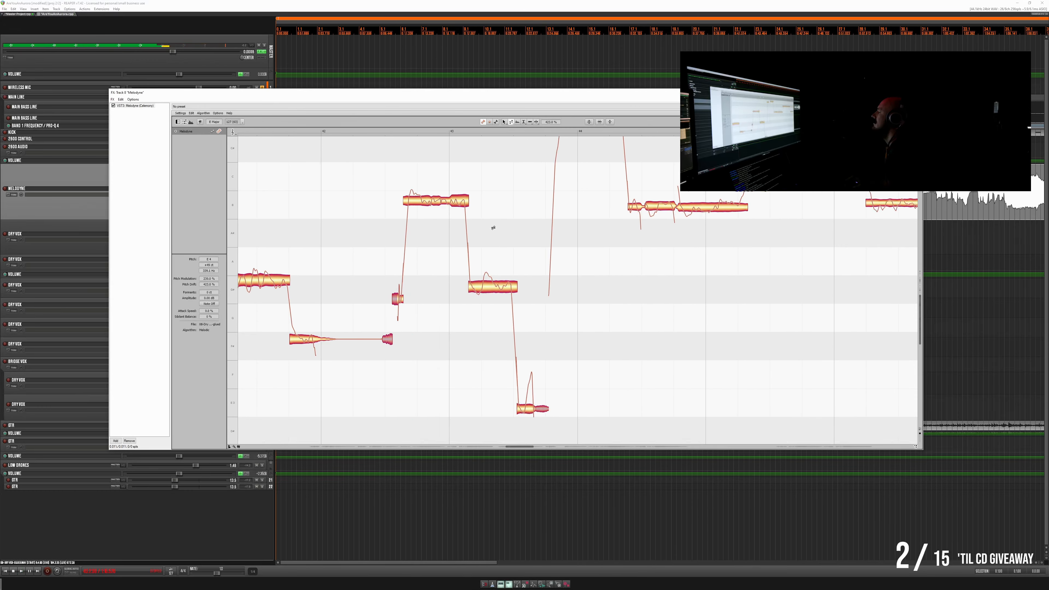
key("space")
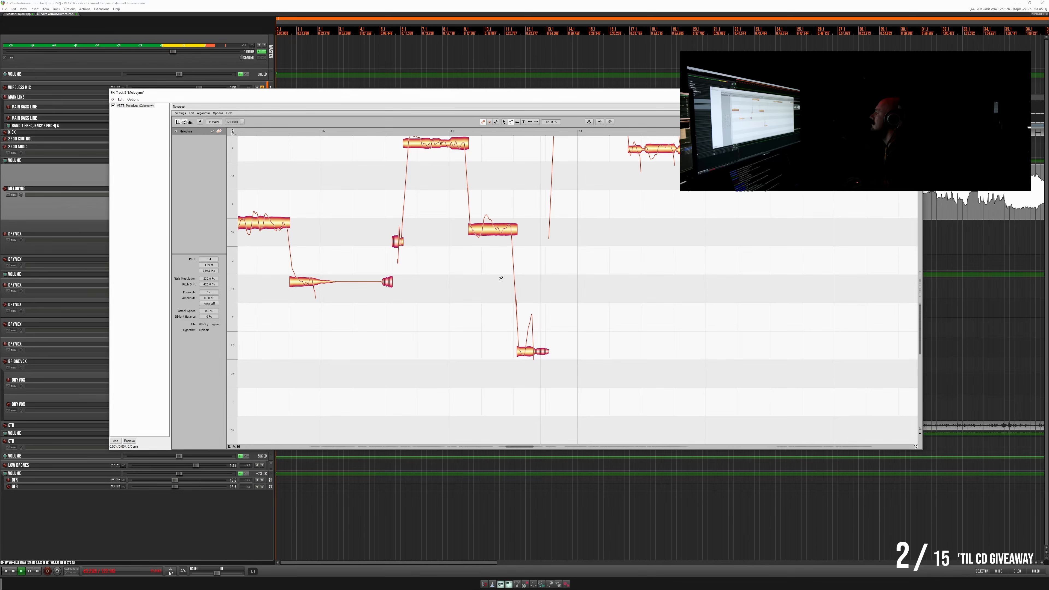
- Split the low closing note between bars 43 and 44 and lower the pitch of its second segment, replaying the result
key("space")
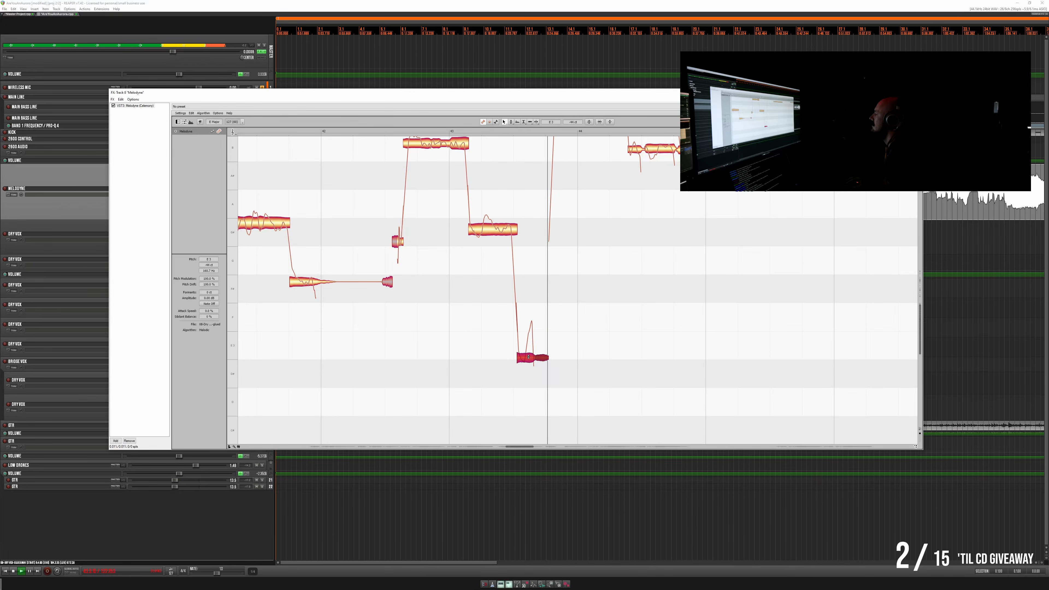
key("space")
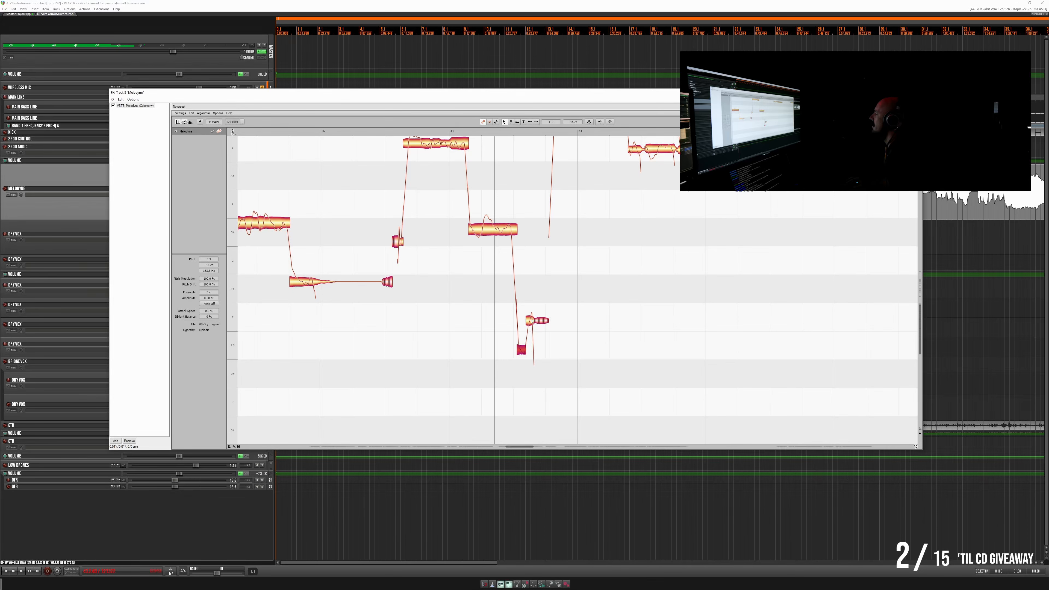
left_click_drag(531, 327, 533, 339)
key("space")
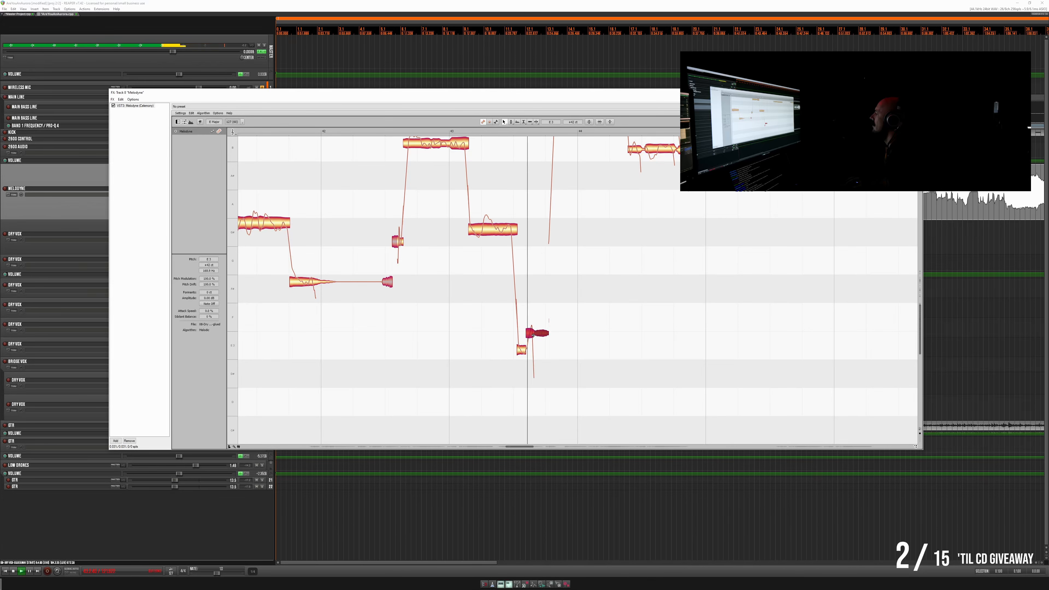
key("space")
- Raise the first segment of the low closing note before bar 44 in small steps and replay the phrase
left_click(521, 346)
key("space")
key("space")
key("space")
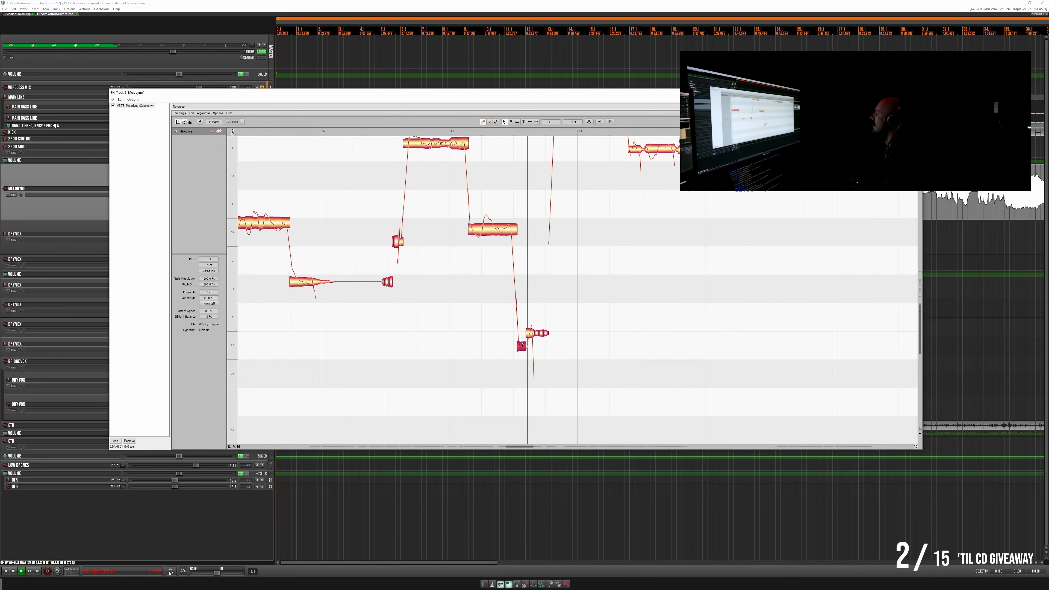
key("space")
left_click_drag(521, 346, 521, 346)
key("space")
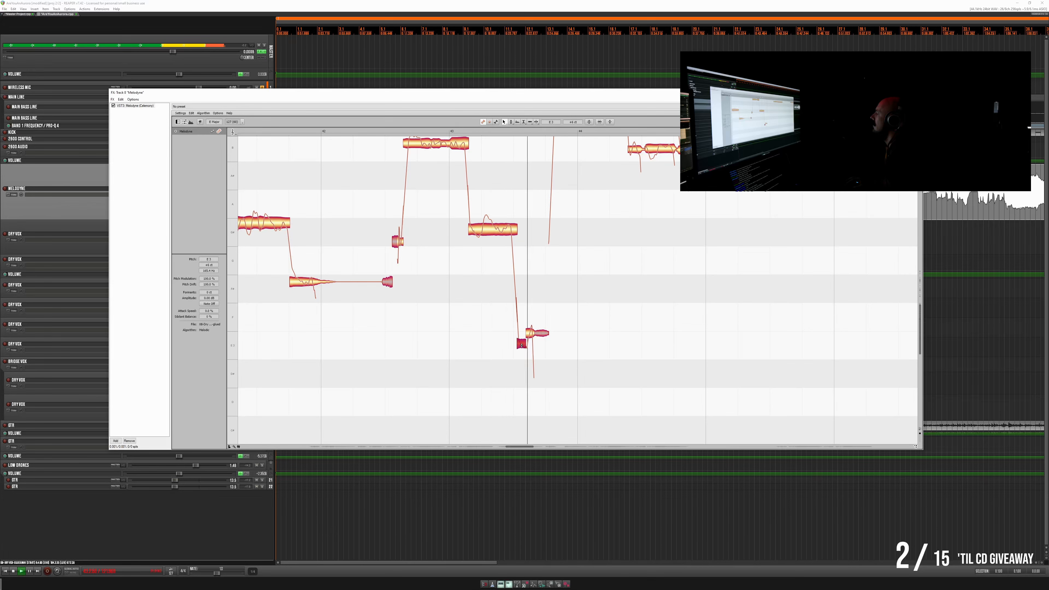
key("space")
key("space")
key("space")
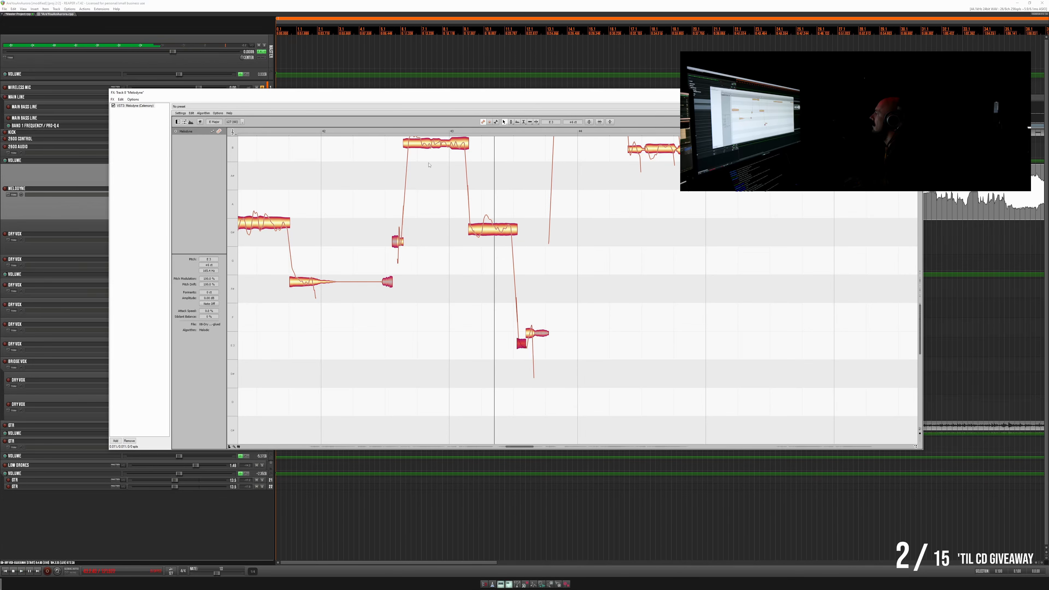
left_click(386, 131)
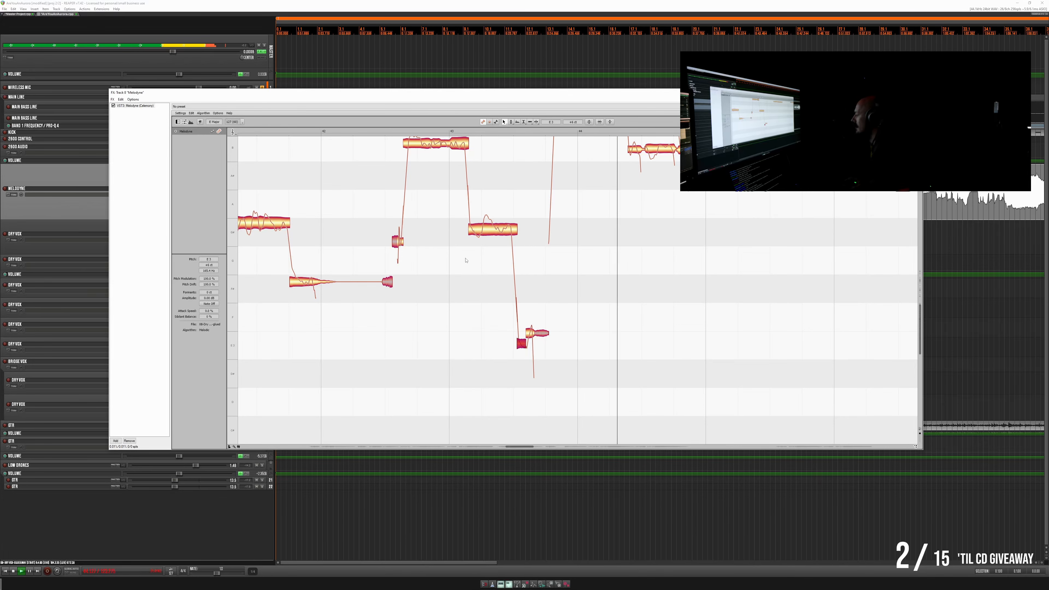
key("space")
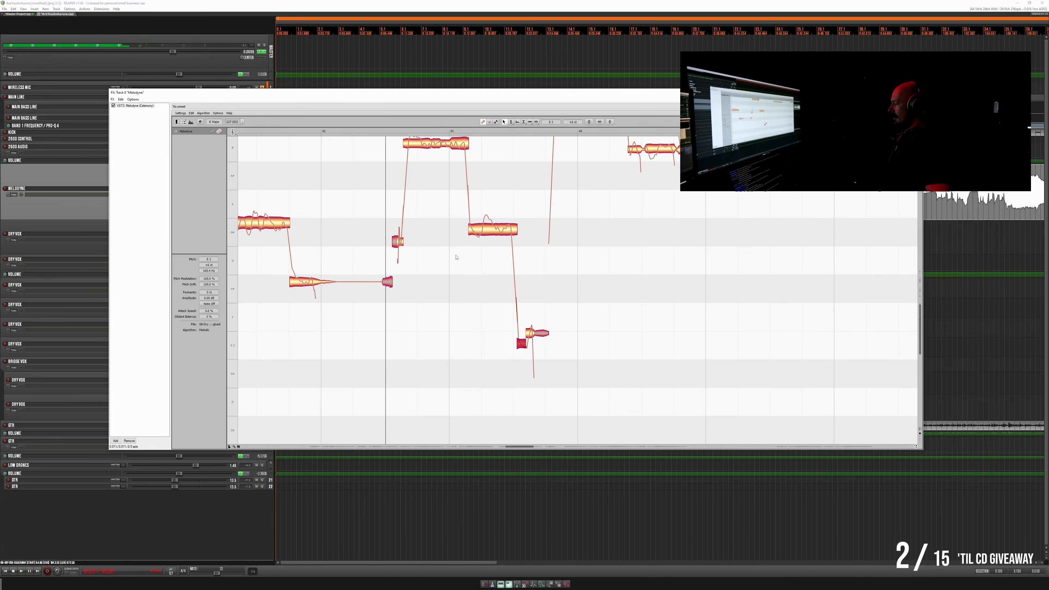
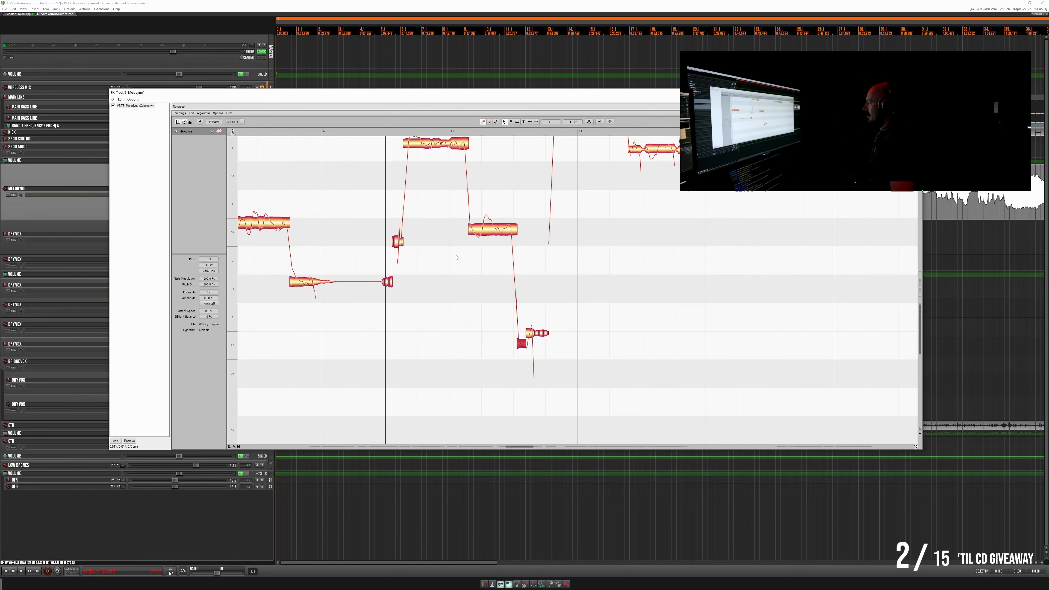
- Replay the phrase from just after bar 42 into bar 44 to check its tuning
scroll(580, 233, "up", 1)
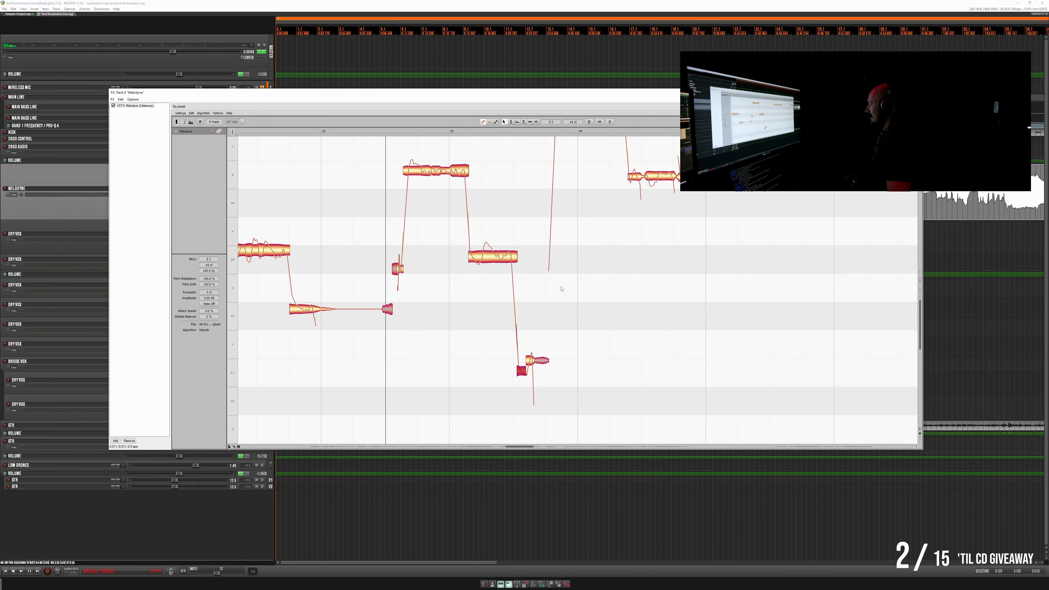
scroll(557, 316, "up", 1)
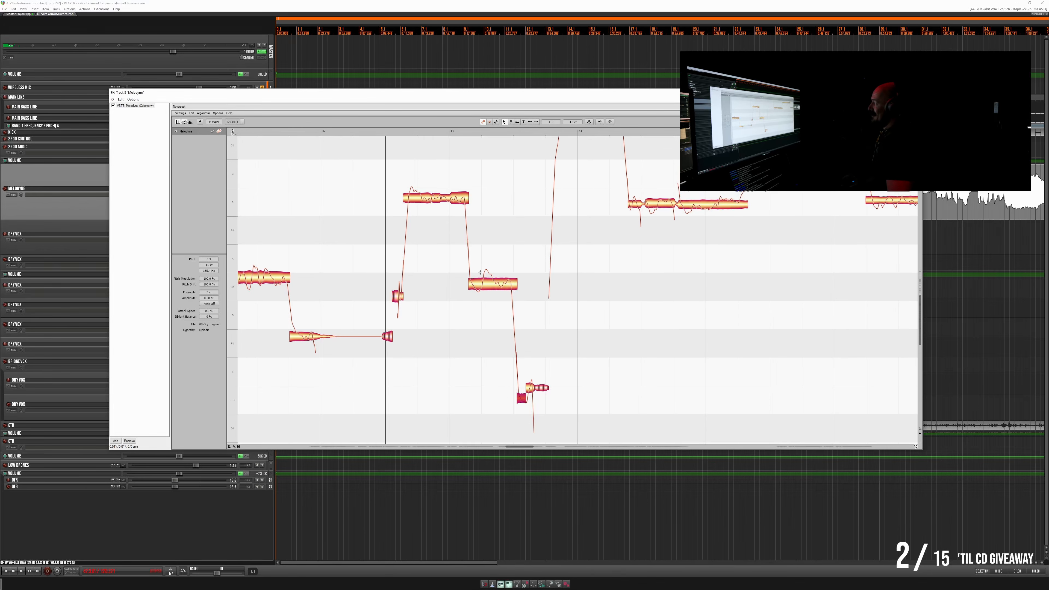
left_click(358, 132)
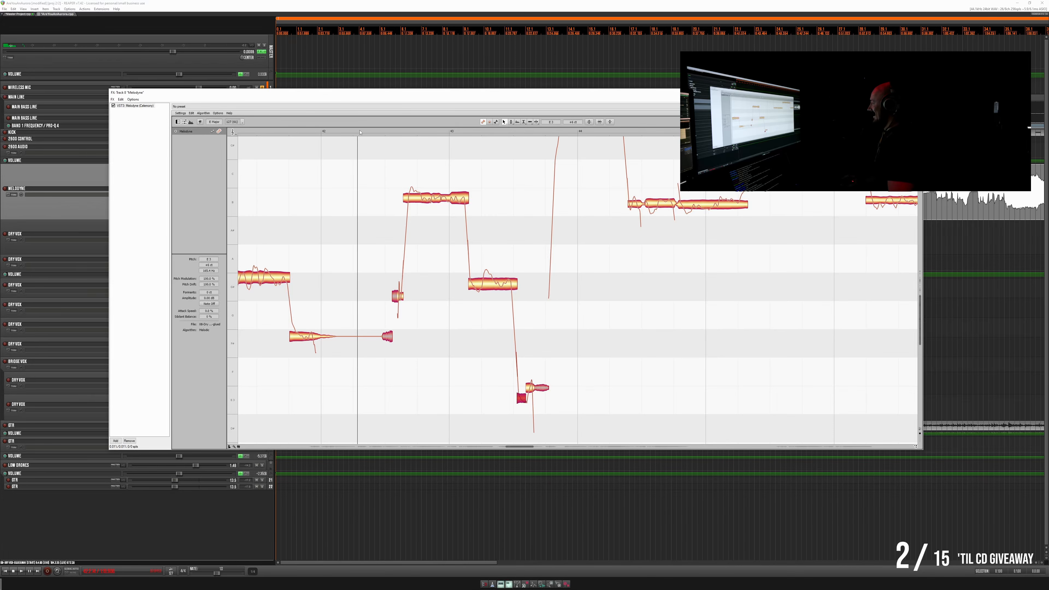
key("space")
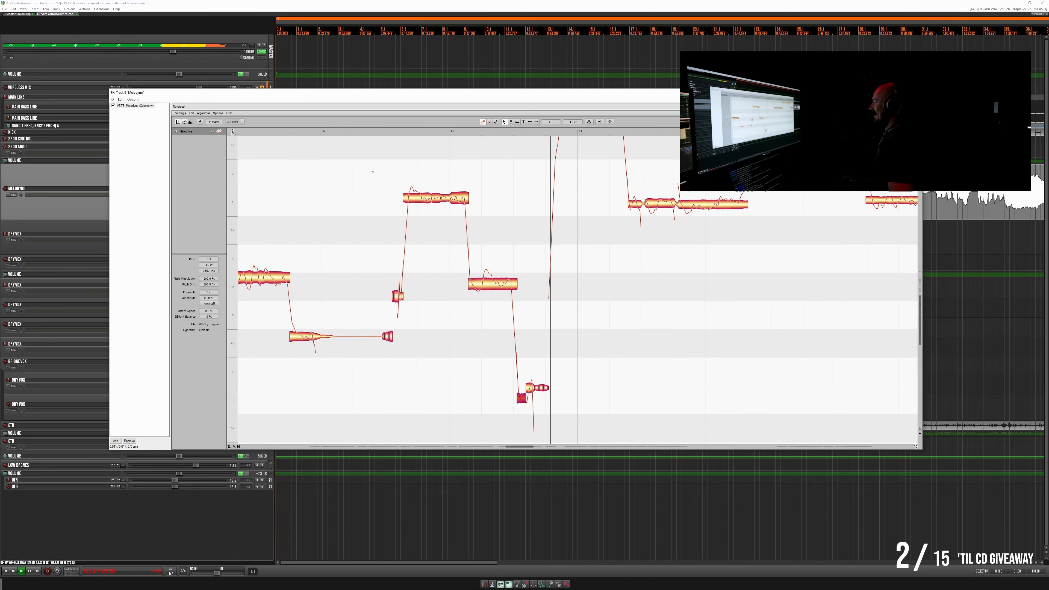
key("space")
key("space")
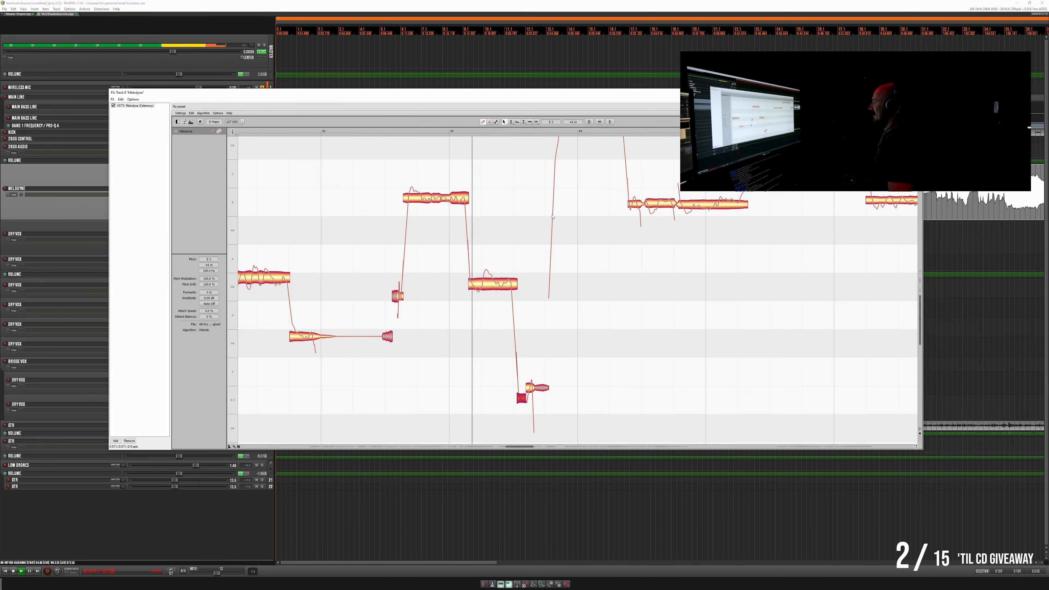
scroll(549, 217, "up", 1)
scroll(548, 217, "up", 4)
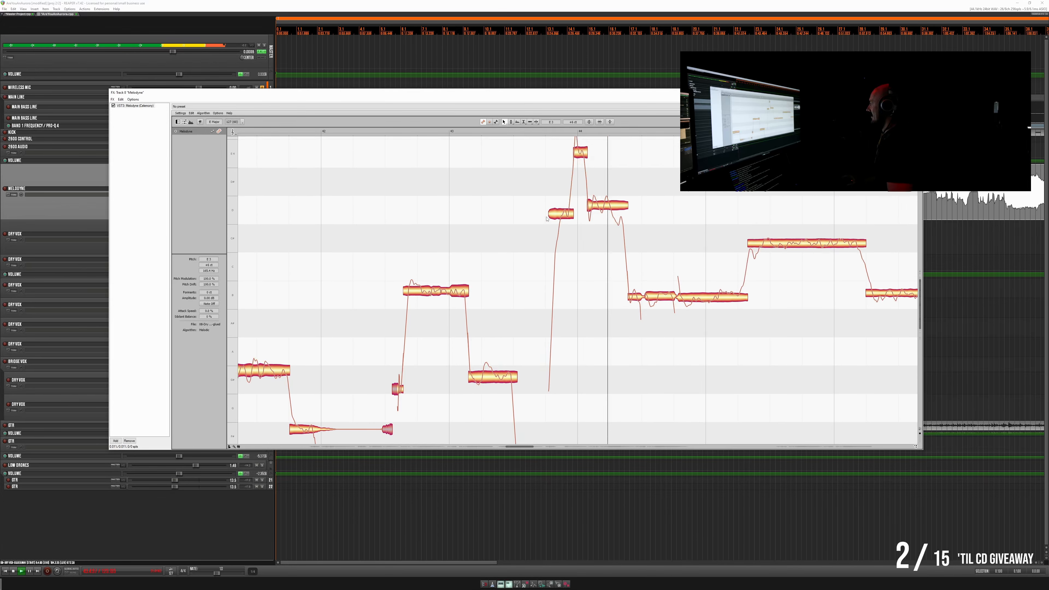
key("space")
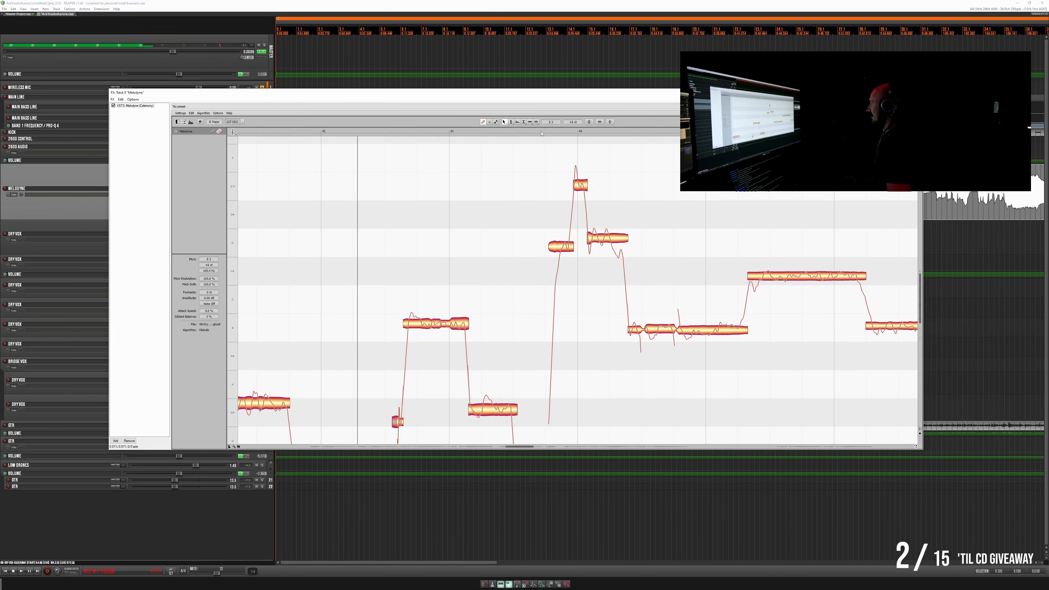
- Raise the pitch of the short high note just before bar 44 slightly, replaying the passage before and after
left_click(542, 133)
left_click(542, 133)
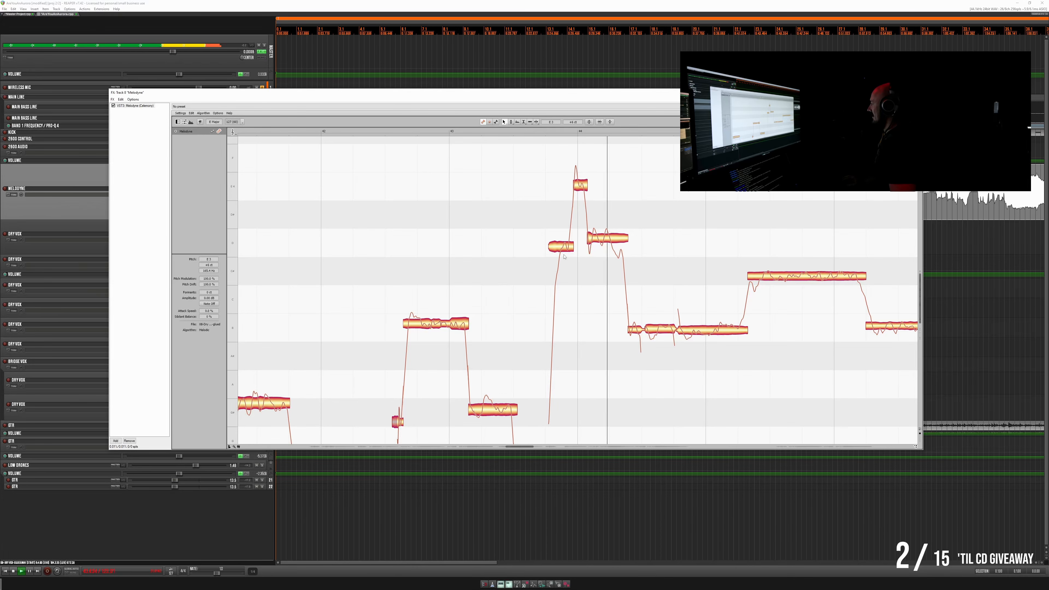
key("space")
left_click_drag(564, 251, 565, 244)
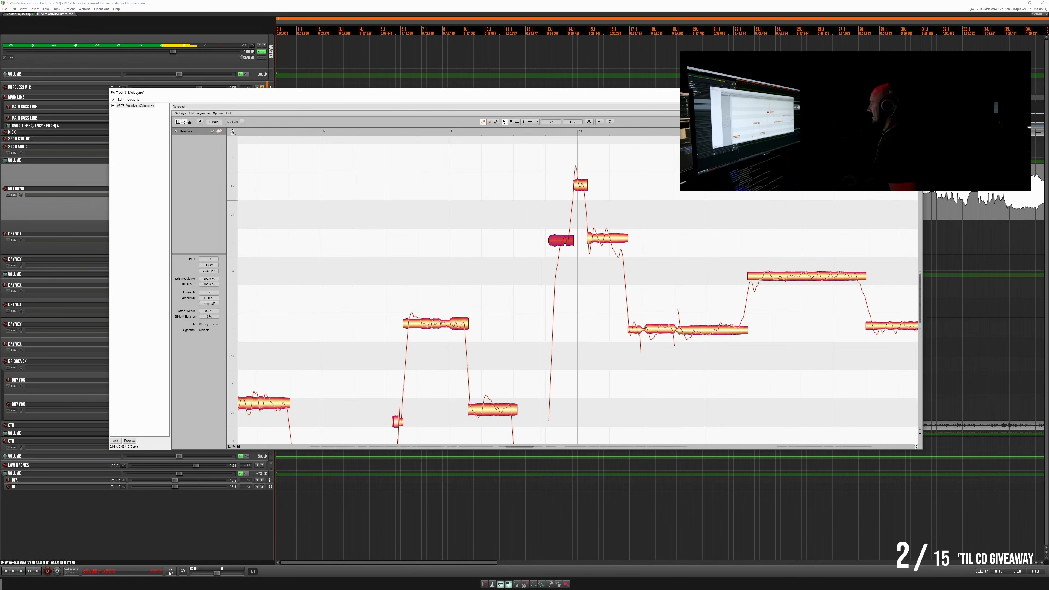
key("space")
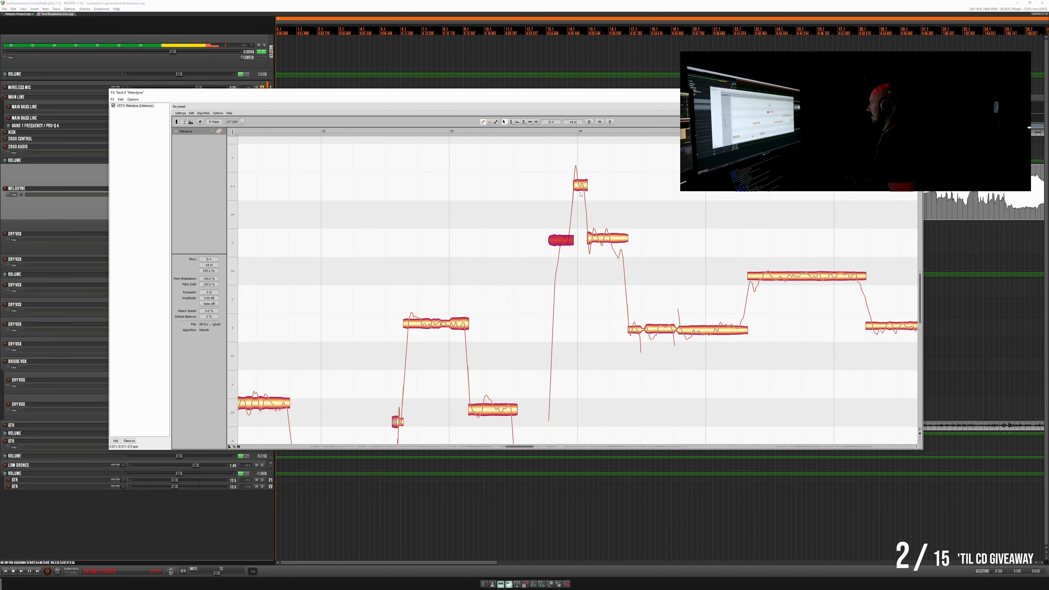
key("space")
- Lower the high note just after bar 44 slightly, split it in two, raise its second segment and replay the phrase
left_click(598, 239)
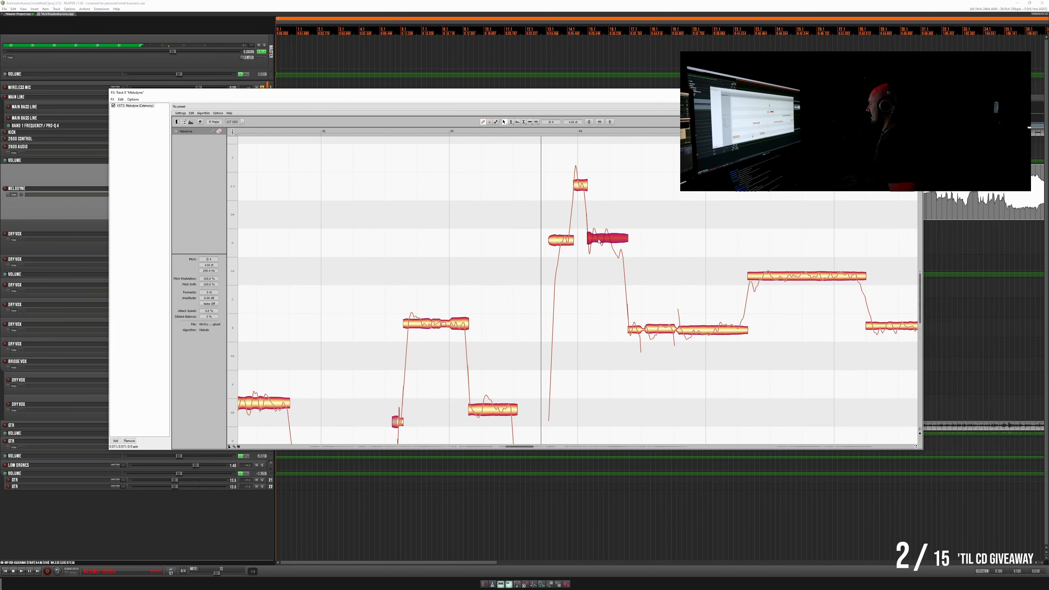
double_click(611, 234)
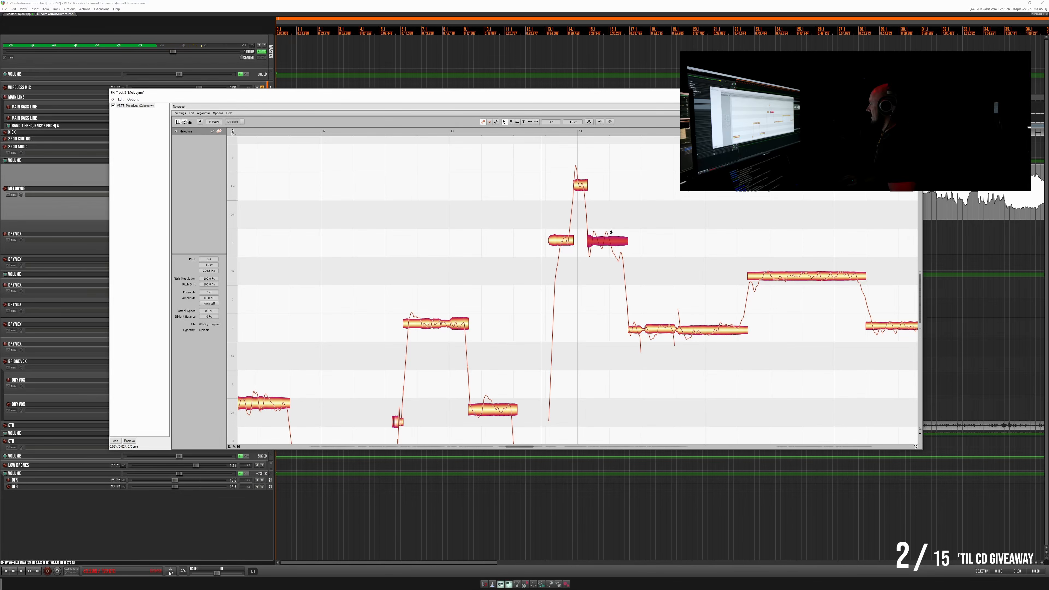
left_click_drag(618, 255, 624, 247)
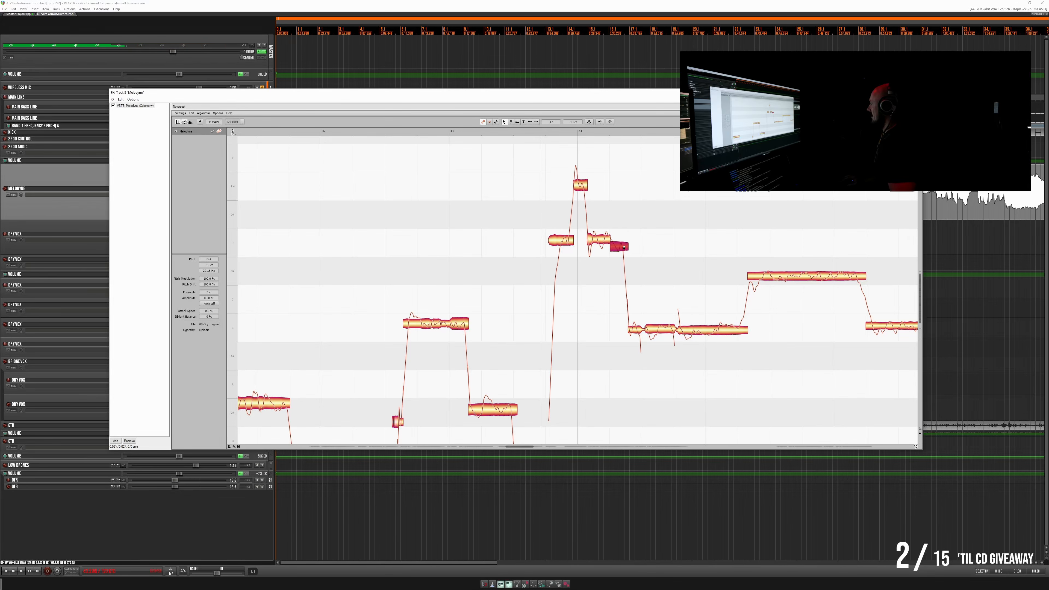
key("space")
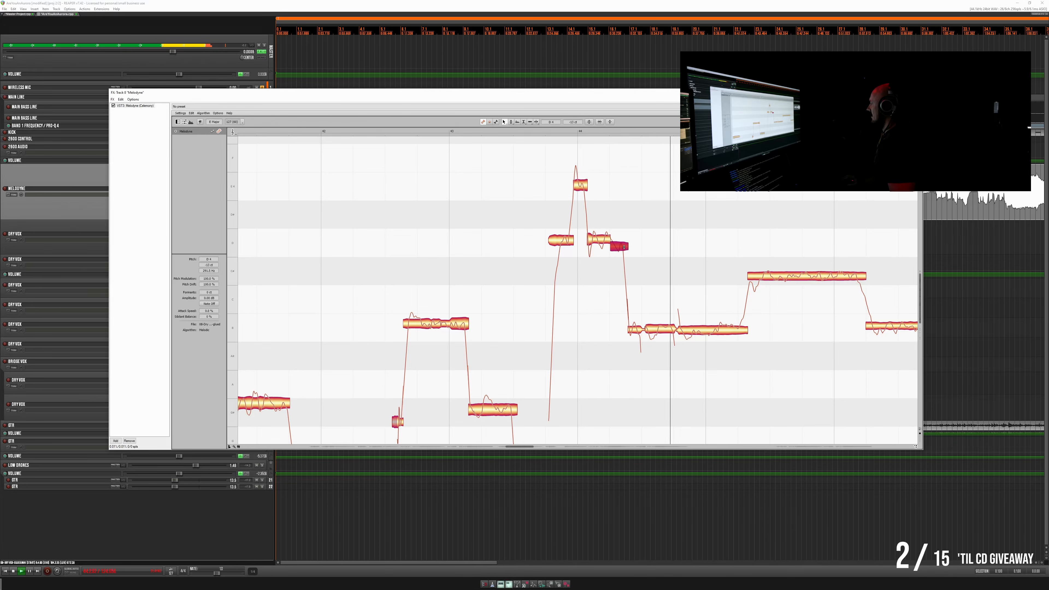
left_click(535, 130)
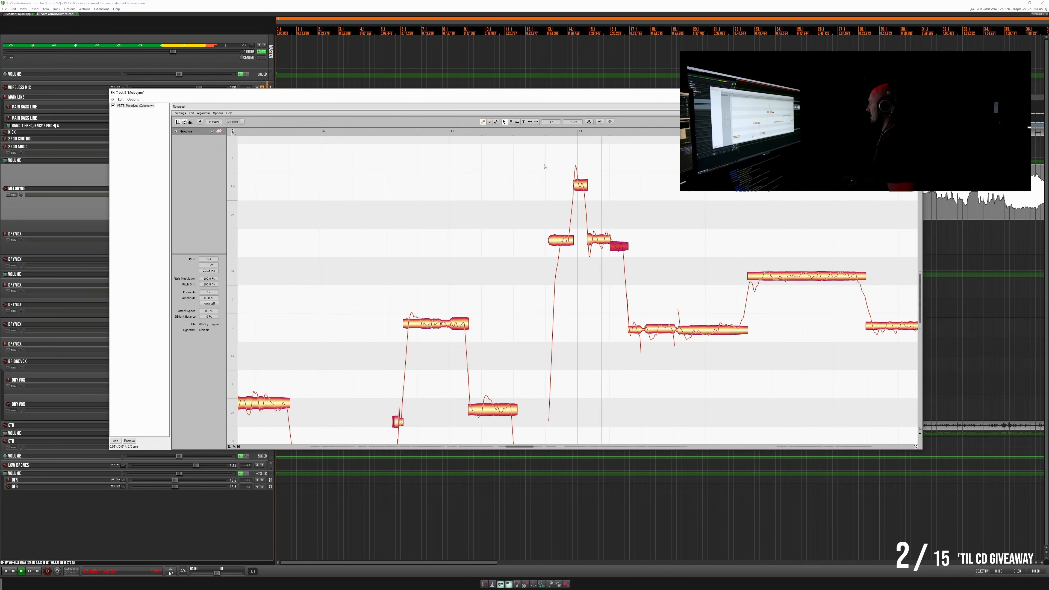
key("space")
key("space")
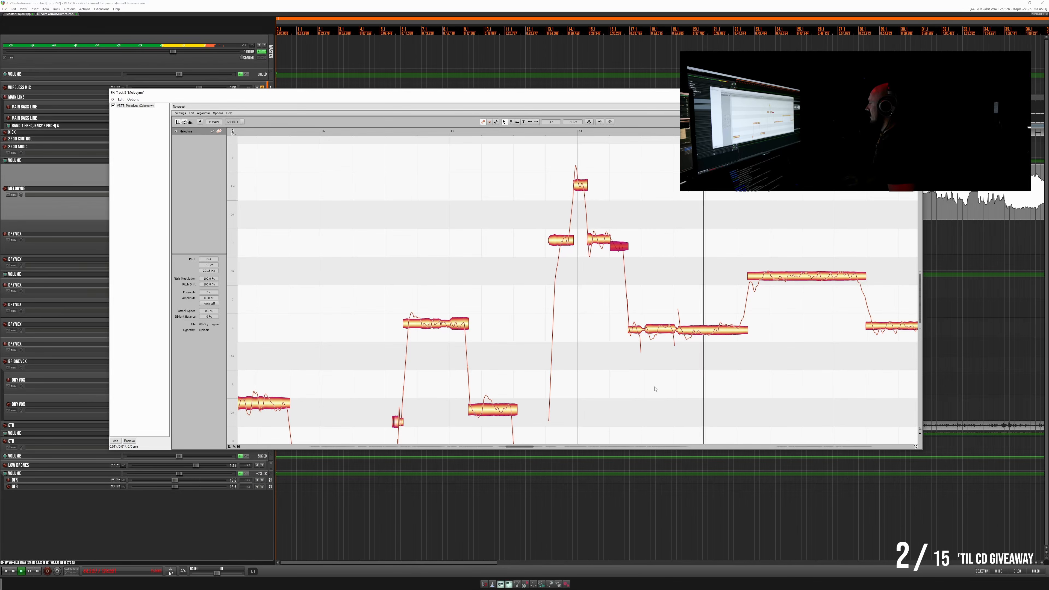
- Raise the three consecutive low notes between bar 44 and just past bar 45 together and replay them
key("space")
left_click_drag(617, 327, 712, 326)
key("space")
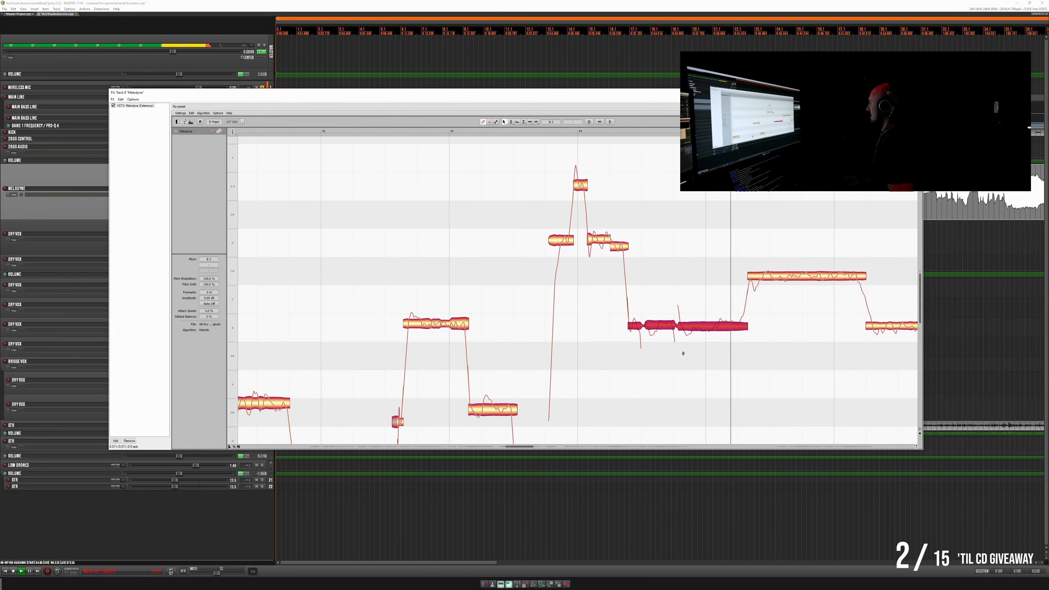
key("space")
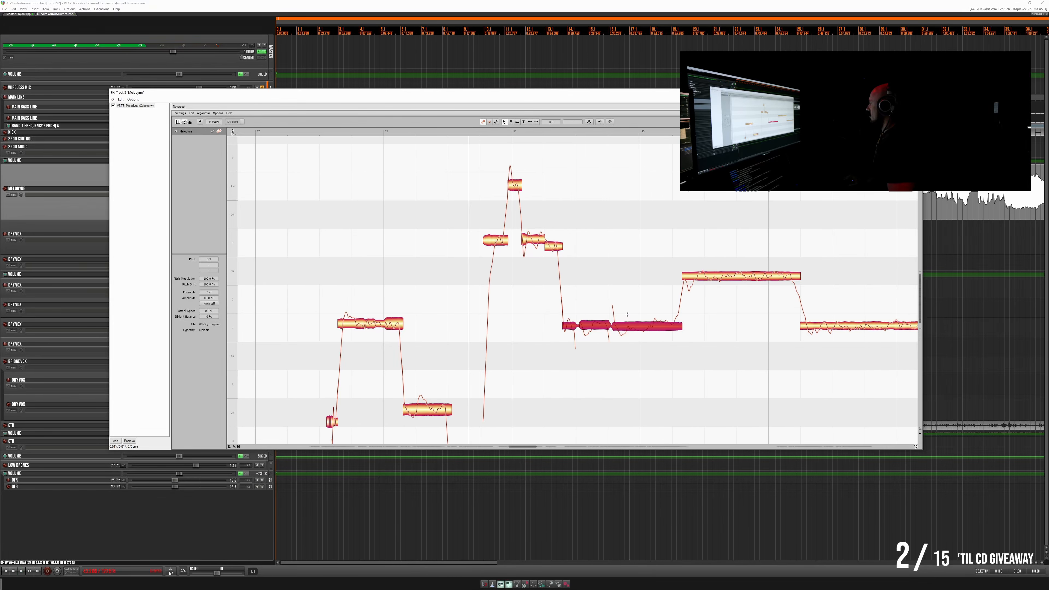
- Split the long low note across bar 45 into three segments and level their pitches, replaying the result
double_click(629, 314)
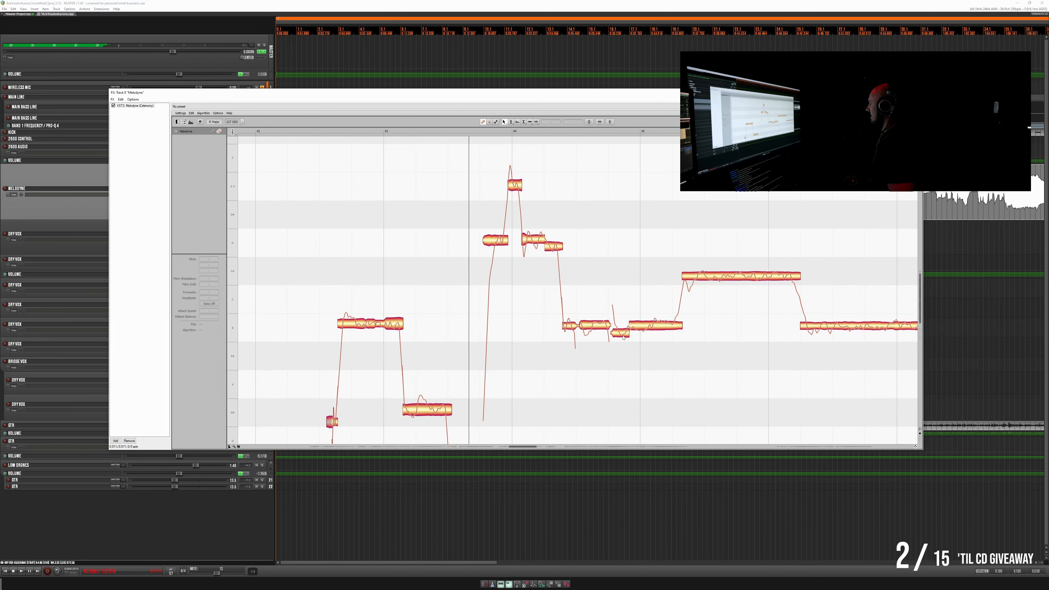
left_click_drag(623, 337, 626, 329)
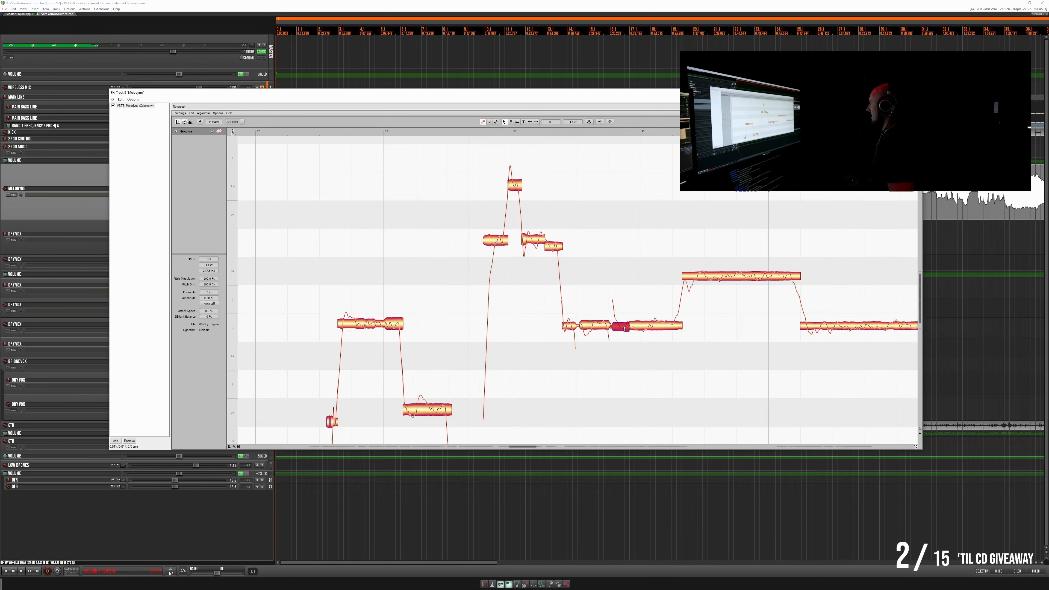
double_click(652, 316)
left_click(644, 326)
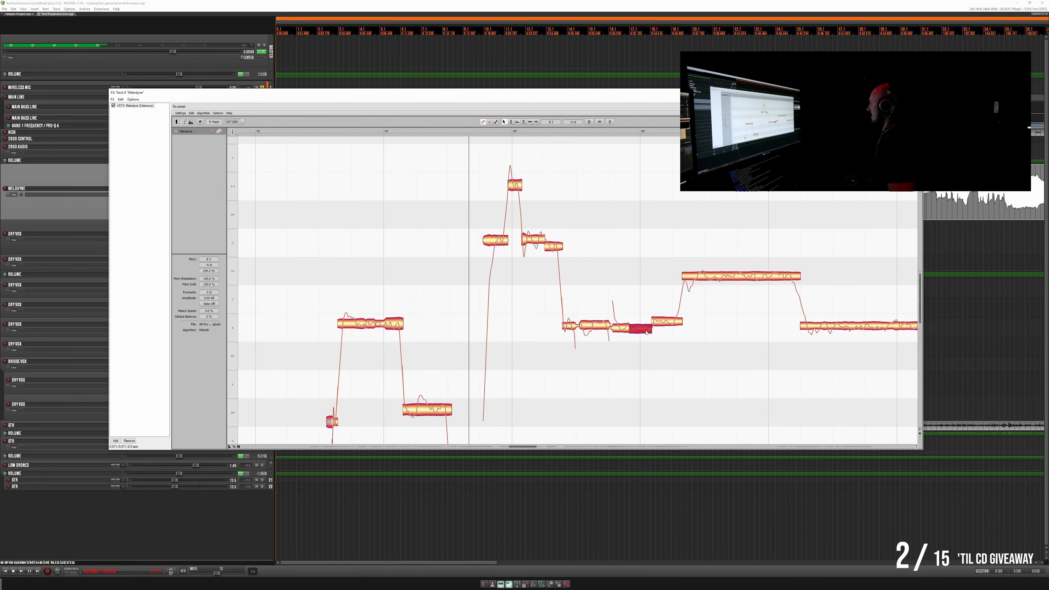
left_click(621, 327)
left_click_drag(624, 327, 660, 324)
left_click(660, 325)
key("space")
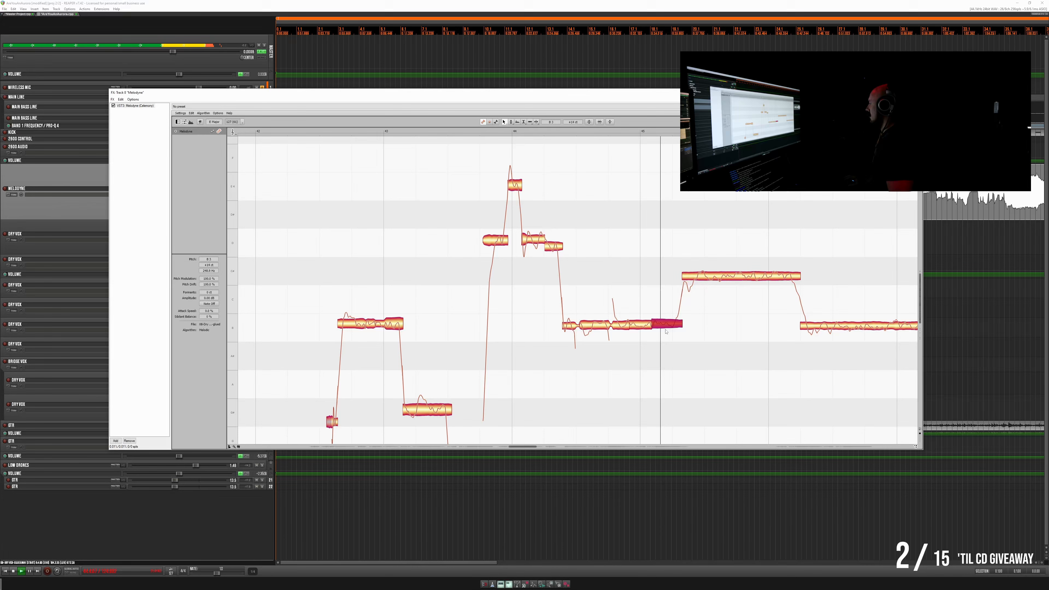
left_click_drag(664, 326, 663, 327)
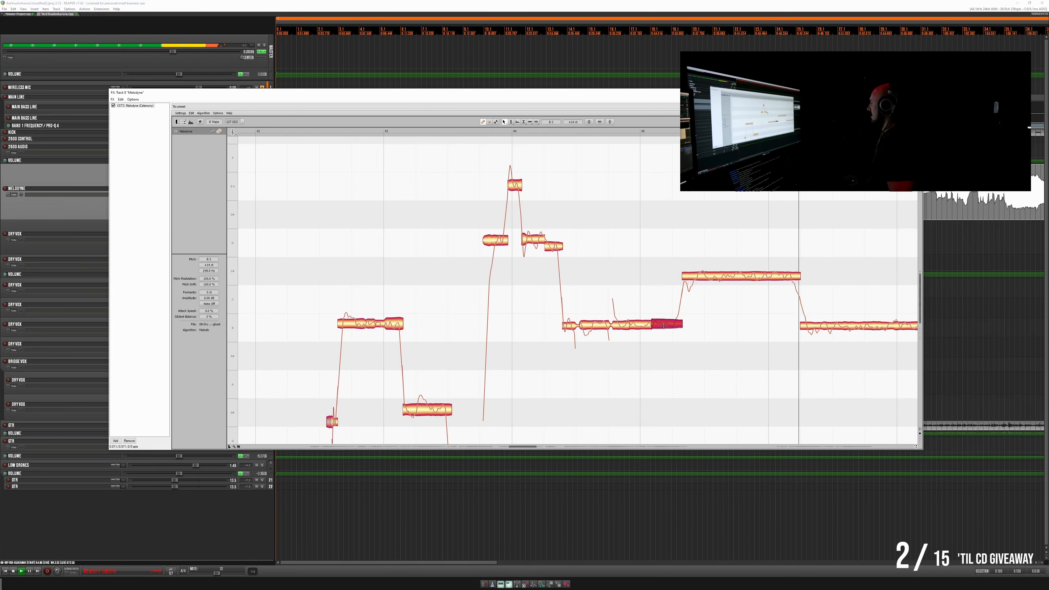
- Raise the held higher note across bar 46 in small steps while replaying the phrase
key("space")
left_click_drag(739, 275, 737, 271)
key("space")
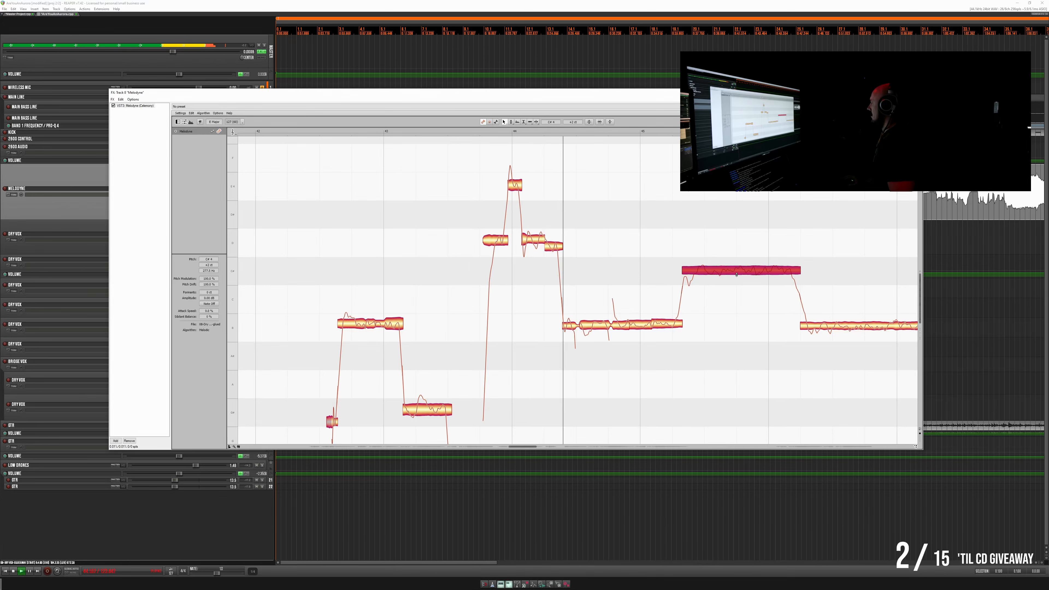
left_click_drag(736, 274, 737, 268)
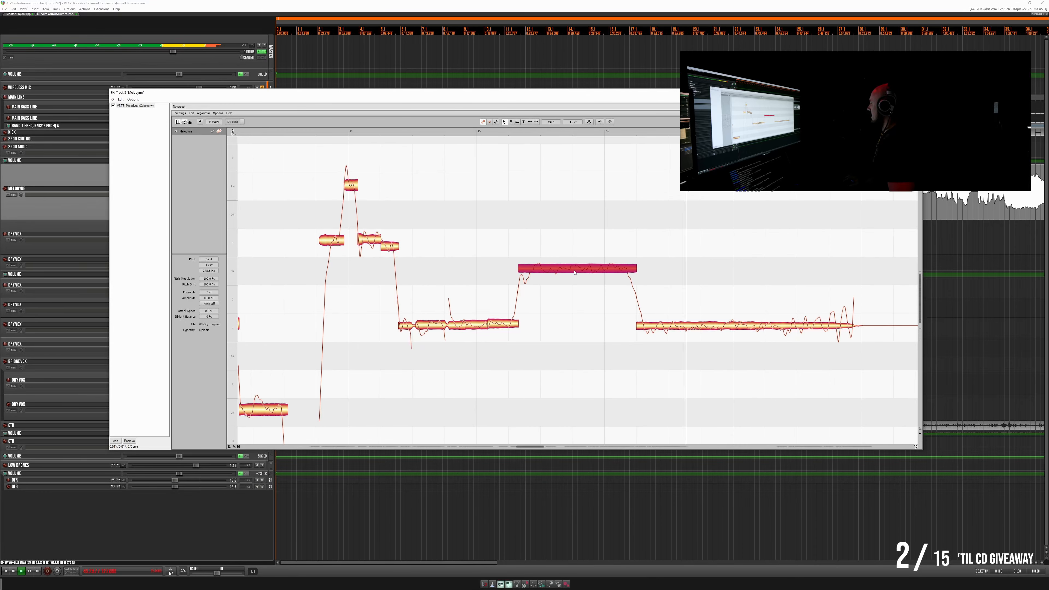
- Split off the opening of the held note across bar 46, raise it, split it again and replay
key("space")
double_click(535, 257)
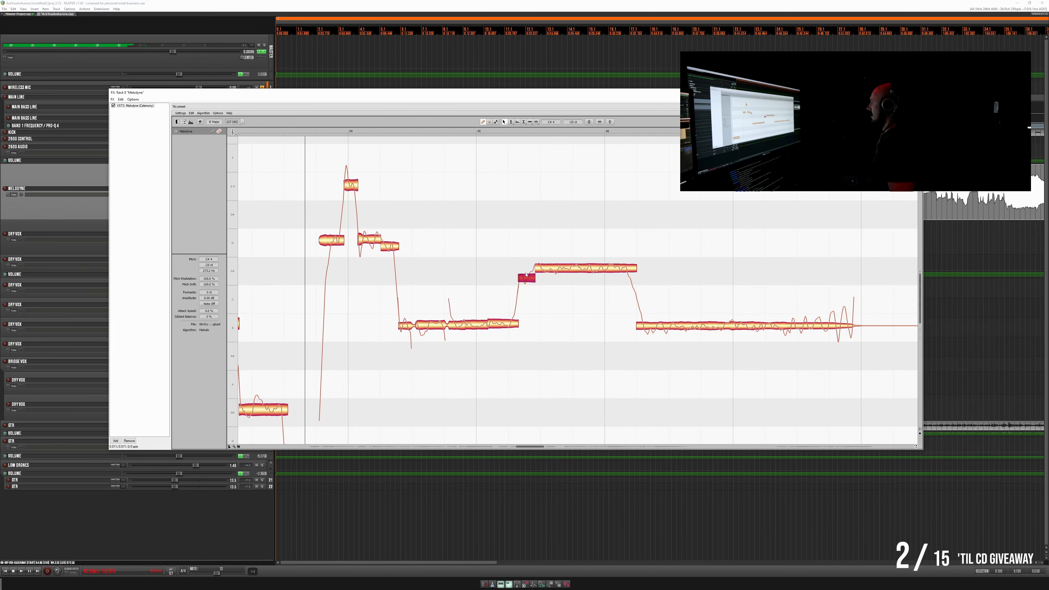
left_click_drag(526, 282, 533, 271)
double_click(529, 256)
key("space")
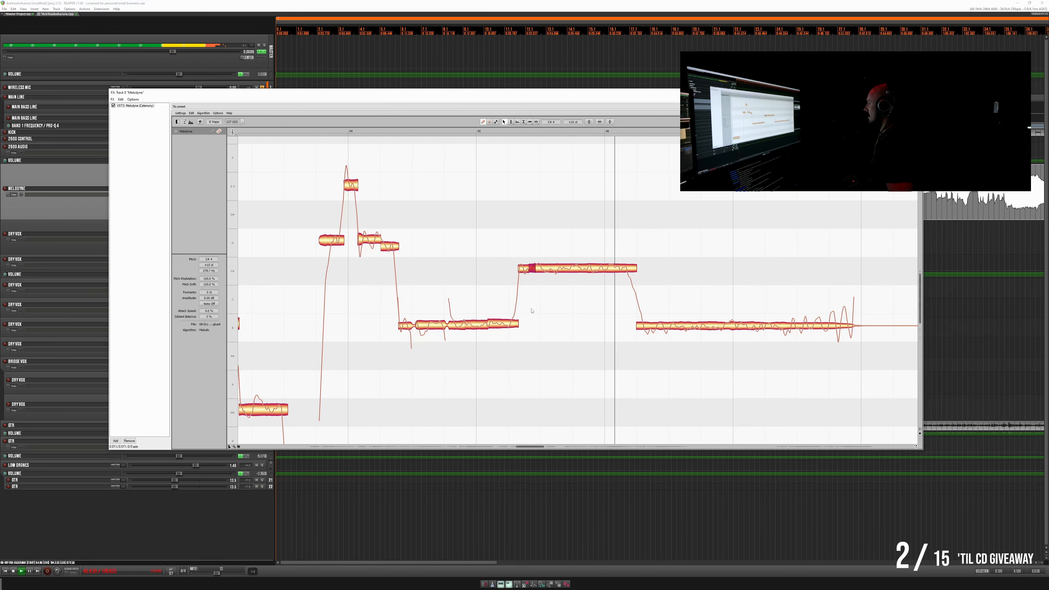
- Split off the short end of the held note just after bar 46
left_click(575, 273)
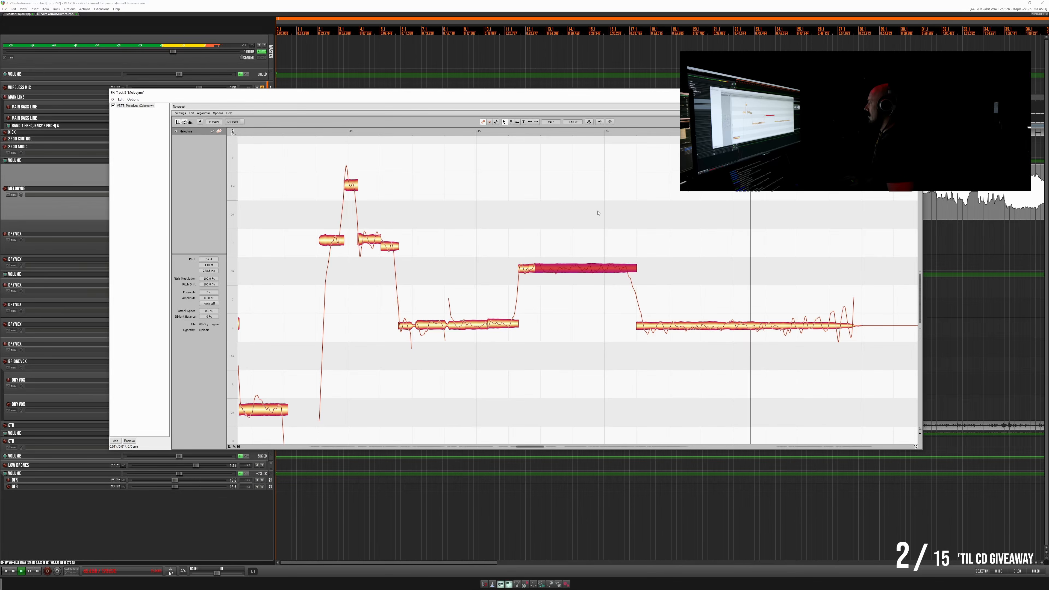
key("space")
double_click(626, 258)
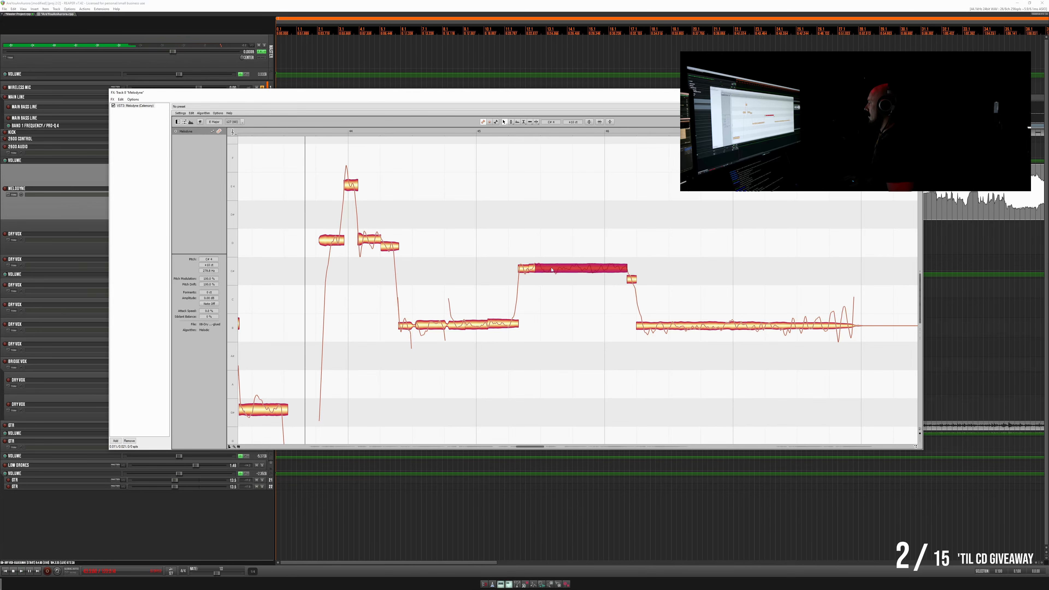
- Reduce the pitch modulation and pitch drift of the long middle segment of the held note across bar 46
left_click(510, 123)
left_click(514, 134)
left_click_drag(568, 278, 544, 212)
left_click(513, 124)
left_click(514, 132)
left_click(513, 124)
left_click(514, 132)
left_click_drag(553, 274, 554, 278)
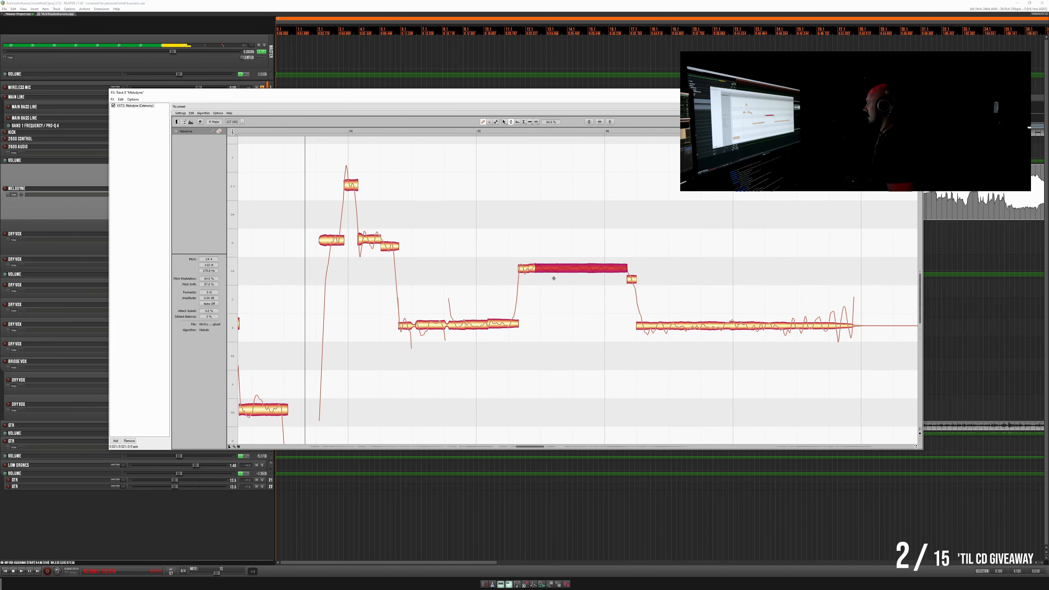
- Reduce the pitch modulation of the held note's two short opening segments and readjust it on the long middle segment
left_click(532, 270)
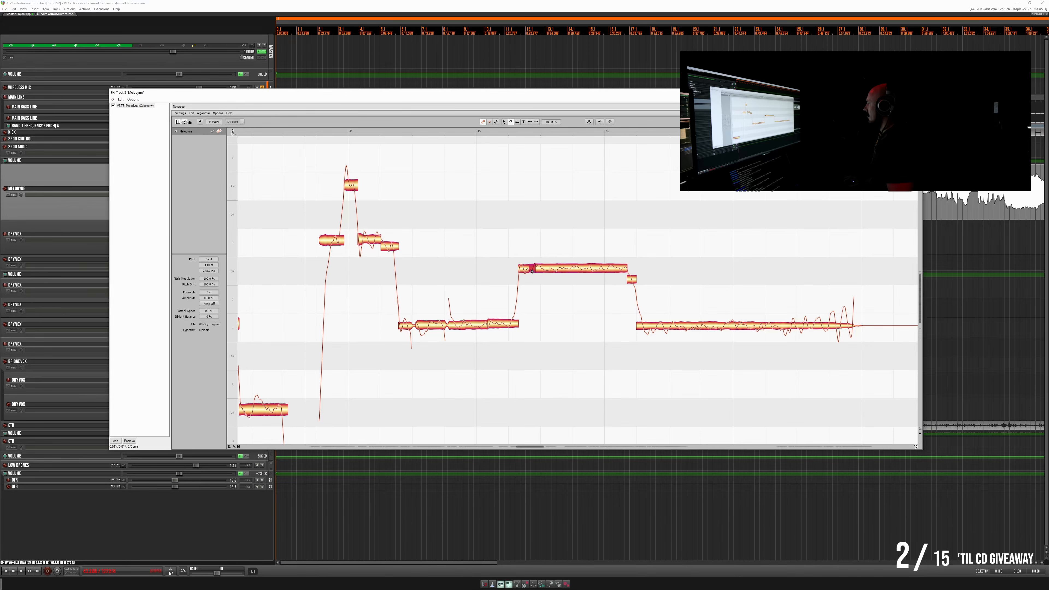
left_click(505, 122)
left_click(512, 123)
left_click(535, 269)
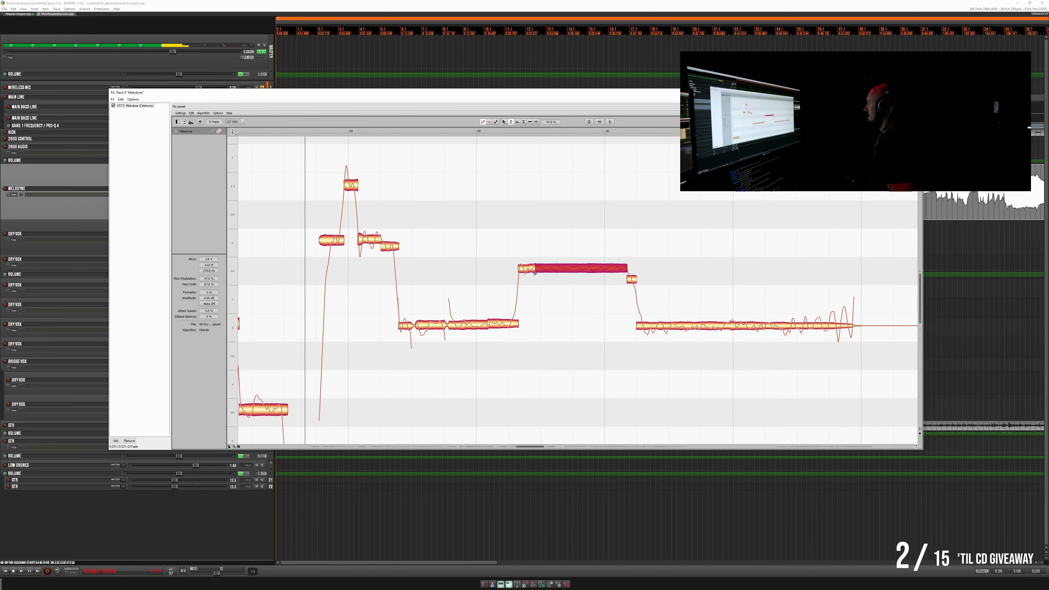
left_click(529, 267)
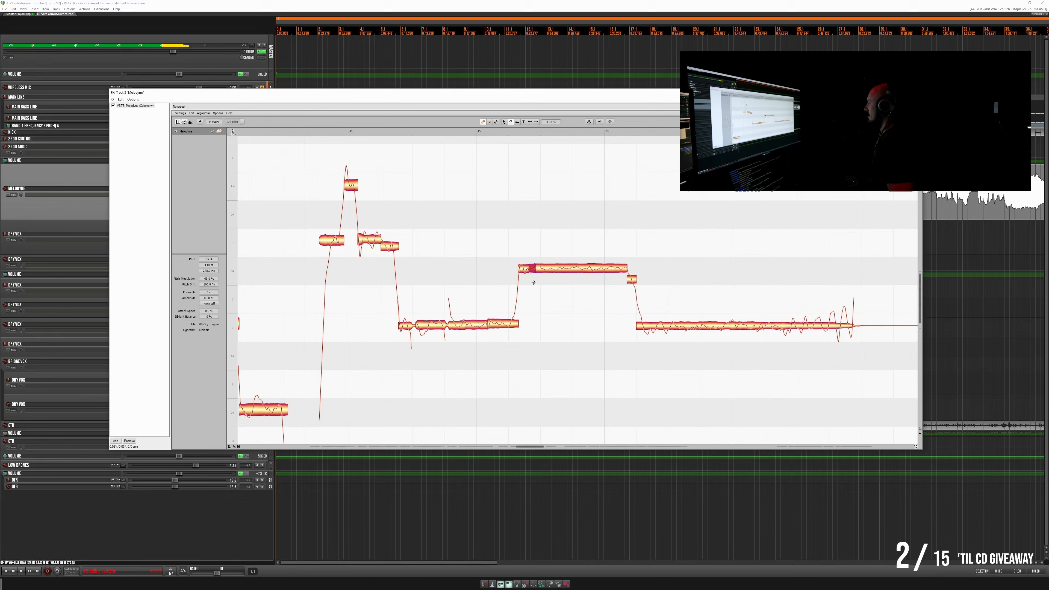
left_click(552, 269)
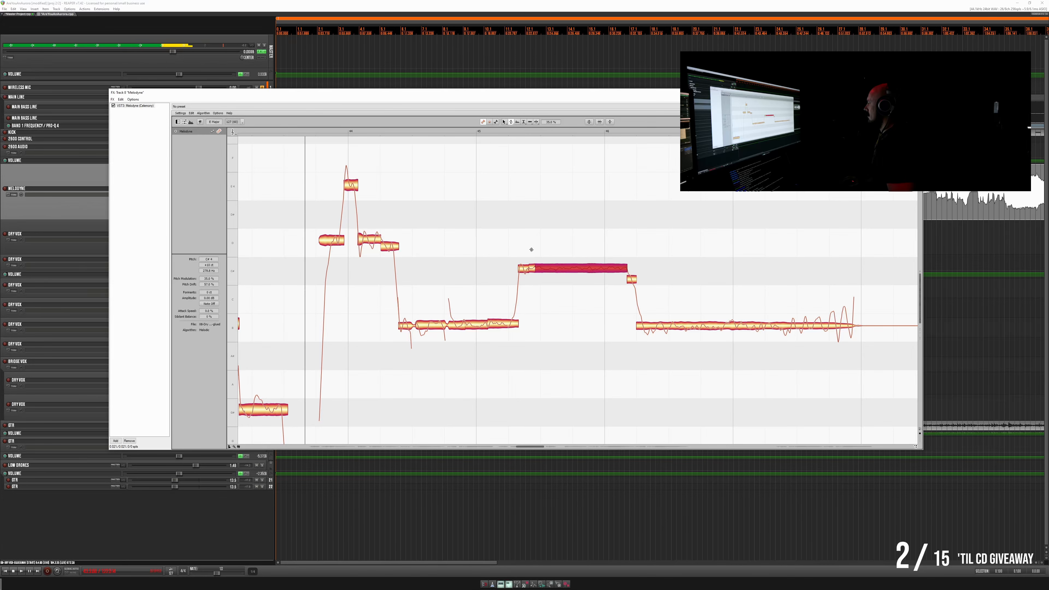
left_click(525, 269)
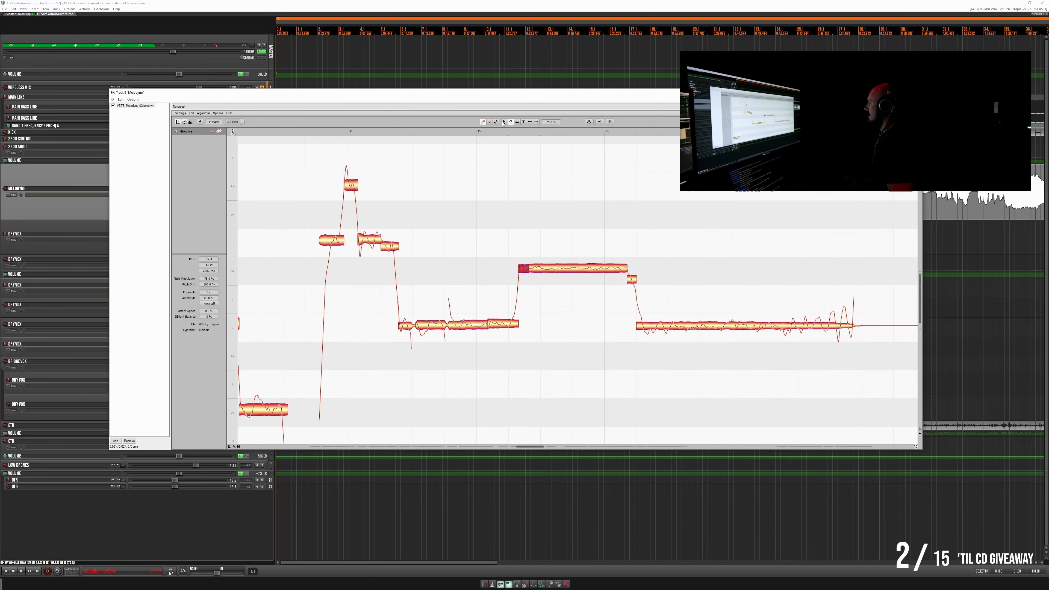
- Play back the phrase and raise the long sustained note after bar 46 slightly
key("space")
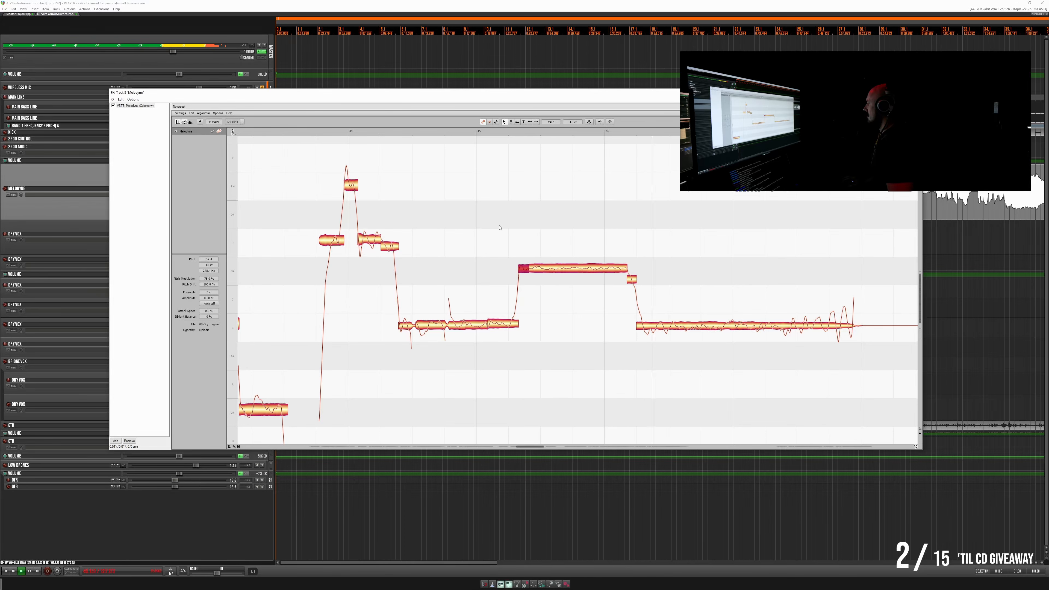
left_click(674, 327)
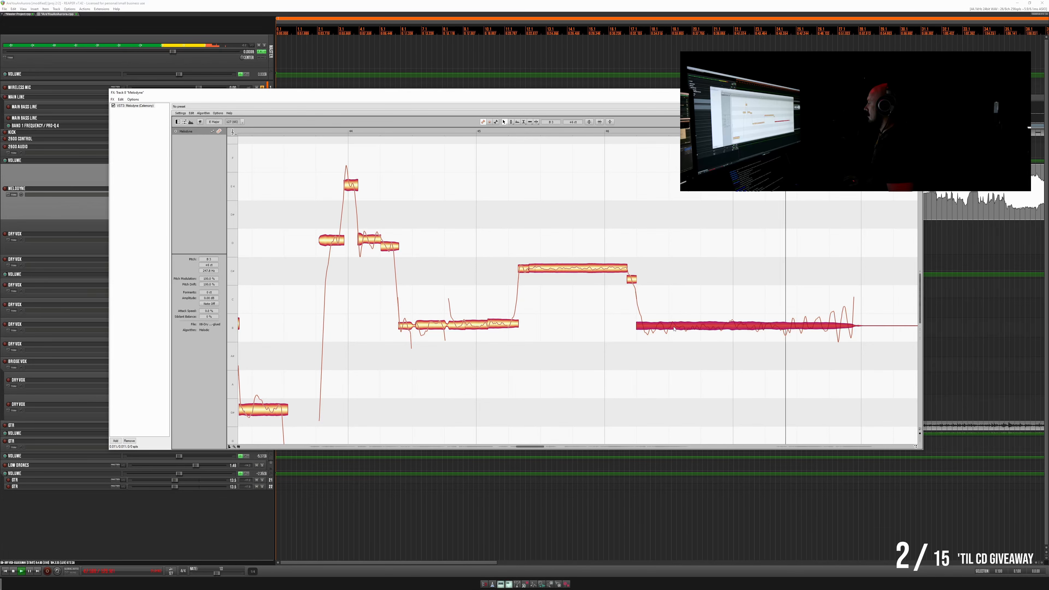
key("space")
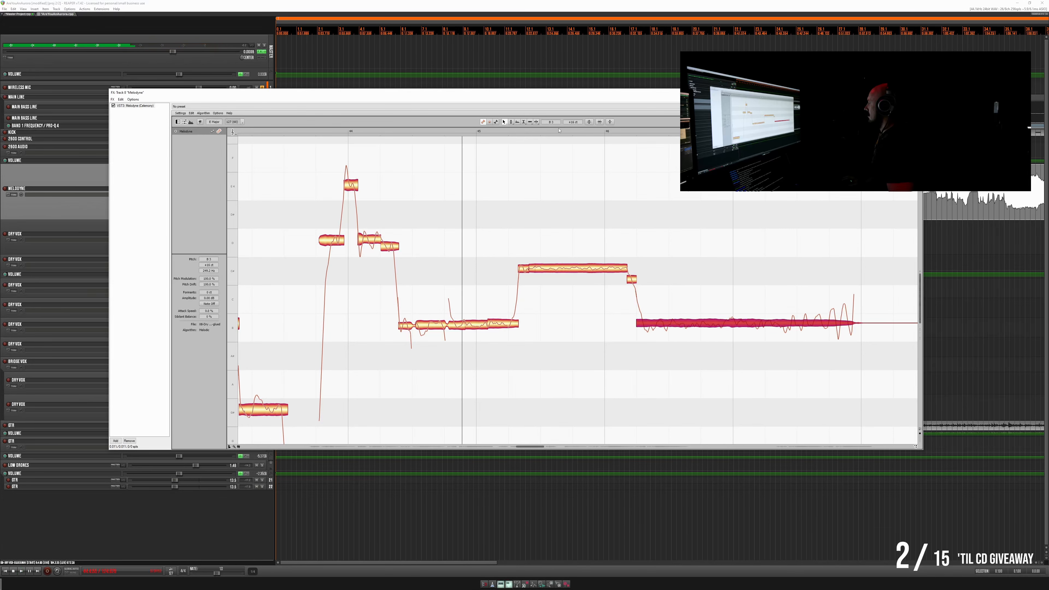
- Slightly reduce the pitch drift and pitch modulation of the long sustained note after bar 46
left_click(511, 122)
left_click(511, 122)
left_click(512, 128)
left_click_drag(710, 344, 708, 353)
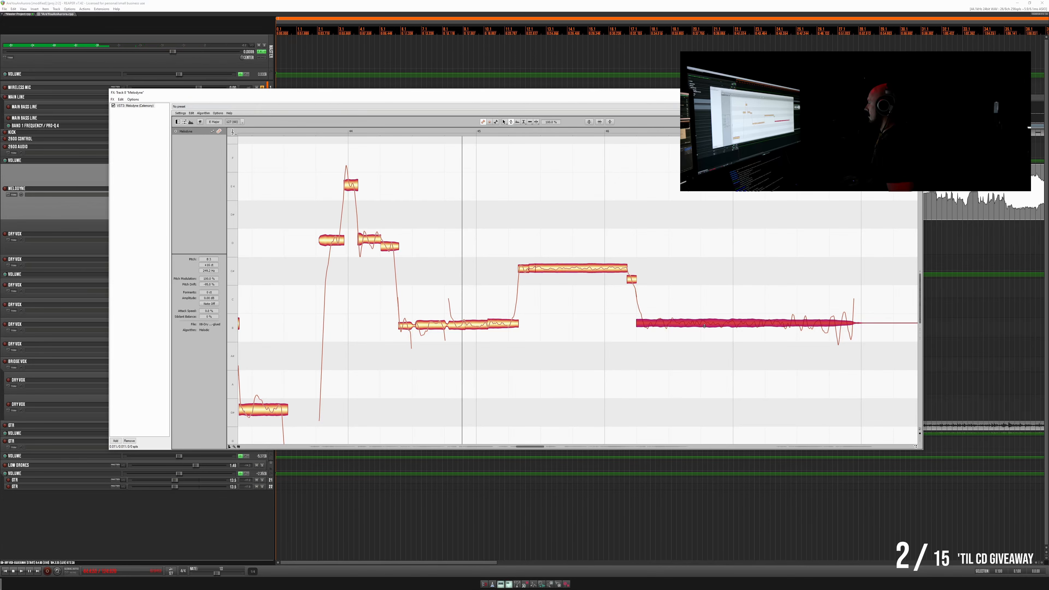
left_click_drag(704, 326, 707, 327)
- Split off the short opening of the long note after bar 46 and play the phrase back
left_click(504, 122)
double_click(644, 311)
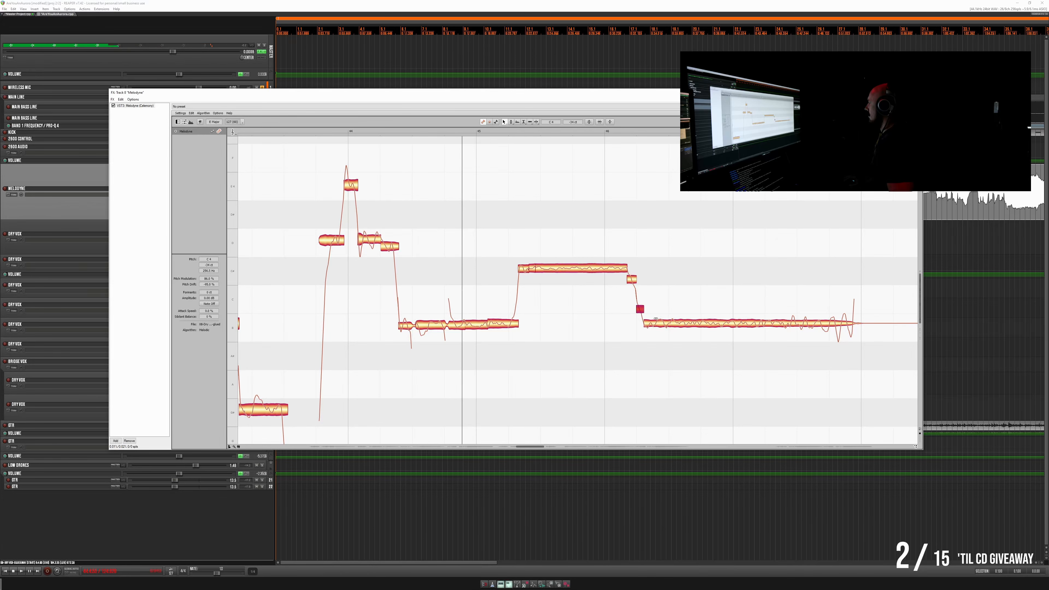
key("space")
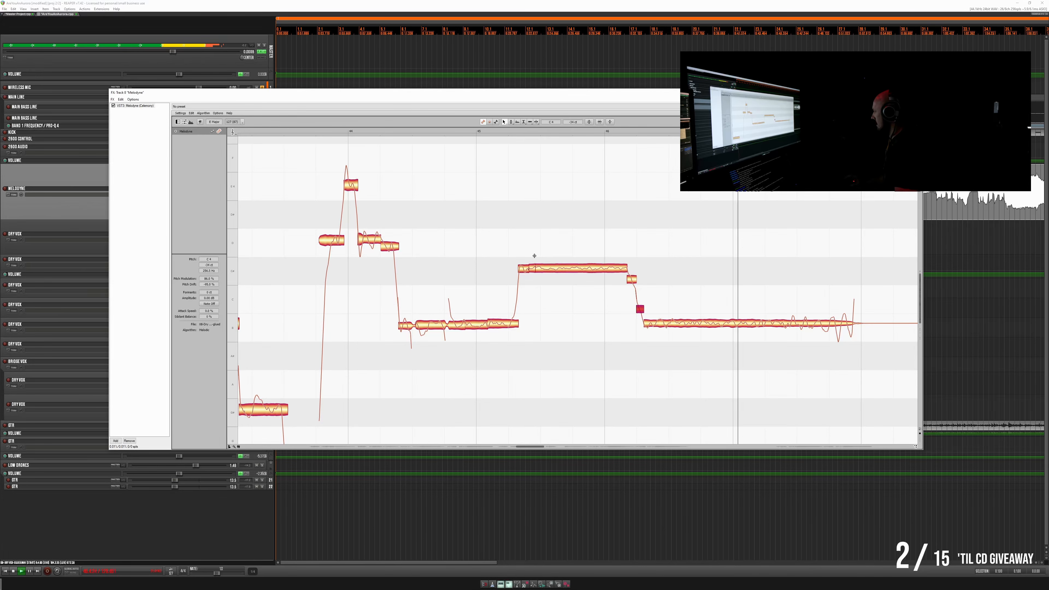
key("space")
- Set the pitch modulation of the long note's main segment after bar 46 to 117% and replay the phrase
left_click(662, 323)
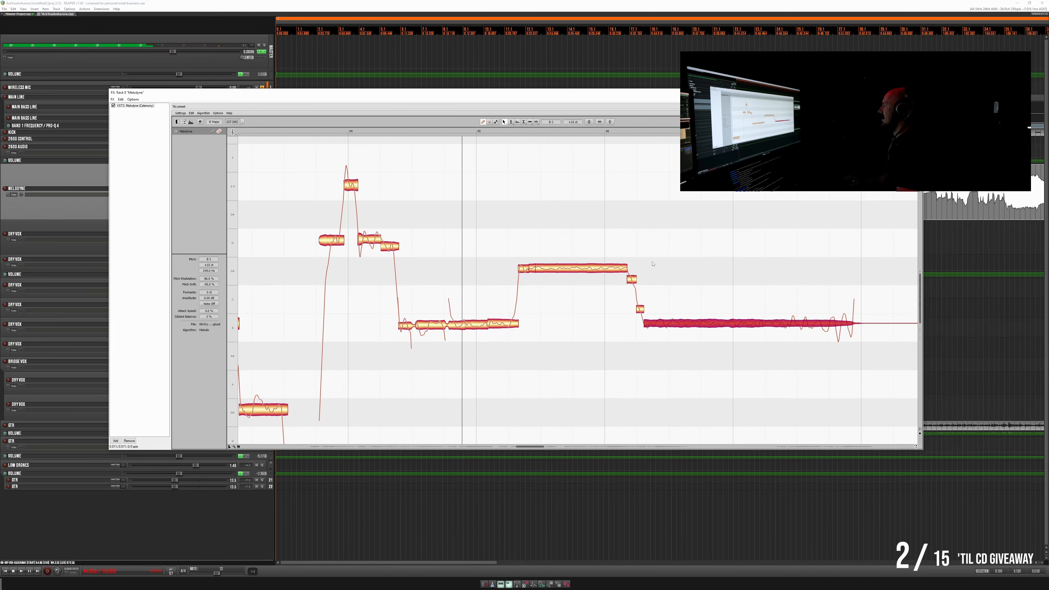
mouse_move(512, 122)
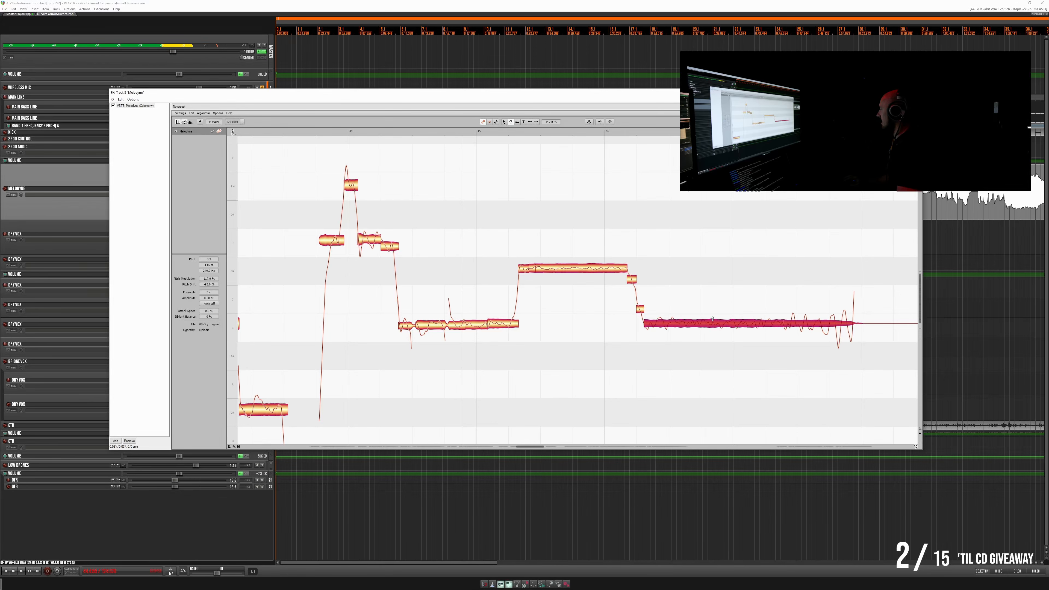
key("space")
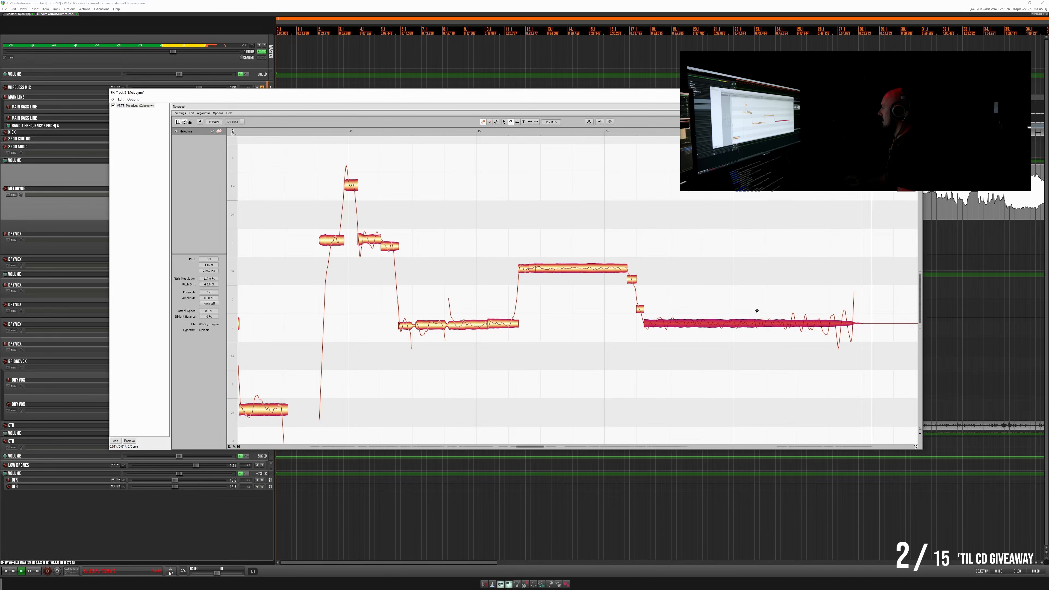
key("space")
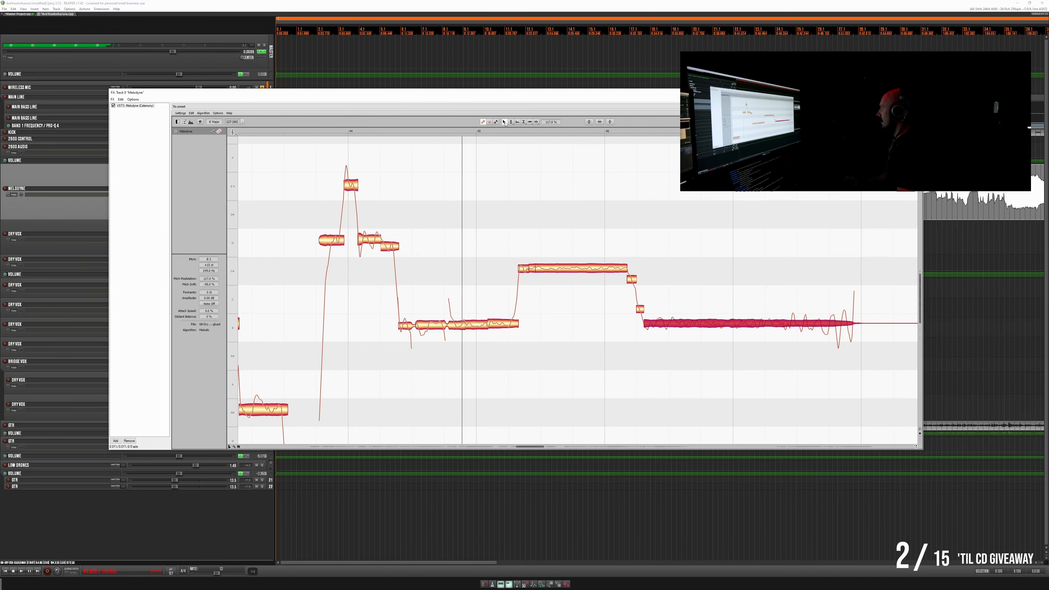
- Split the long note twice between bars 47 and 48, lower its wavering tail slightly and replay it
double_click(784, 313)
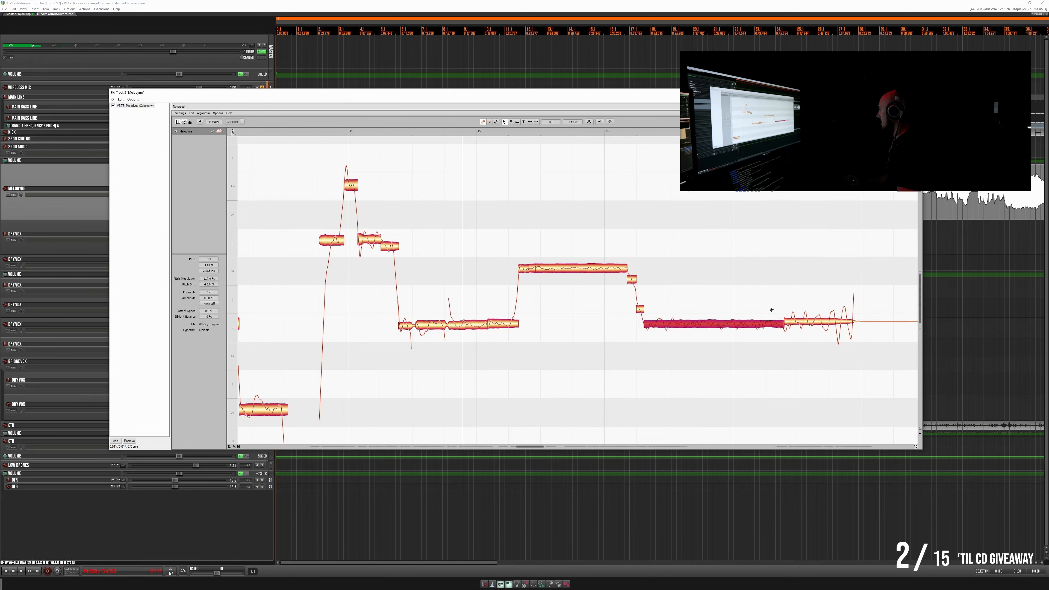
left_click(779, 324)
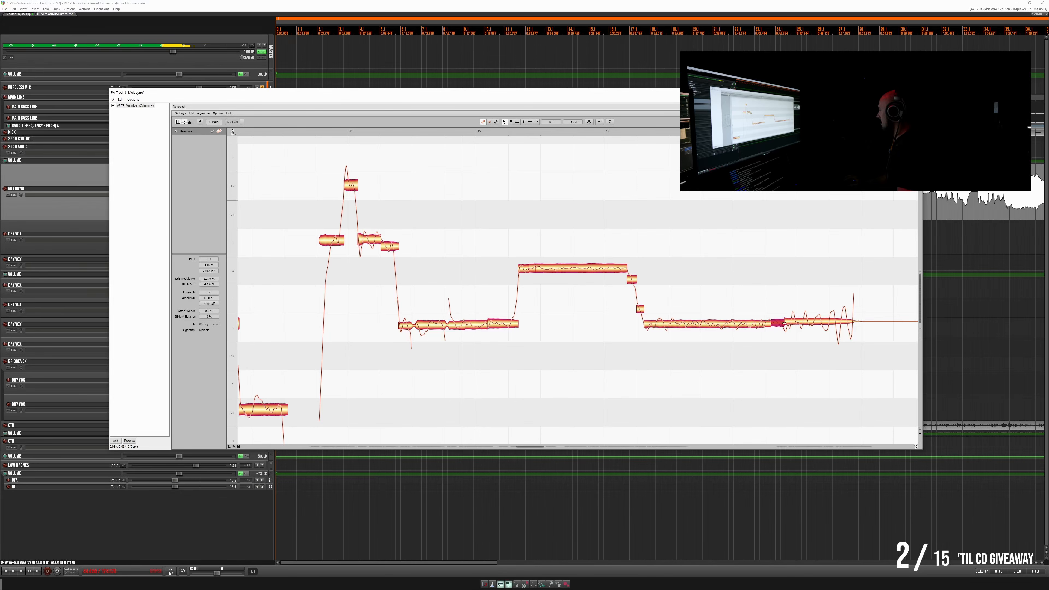
left_click_drag(798, 322, 798, 324)
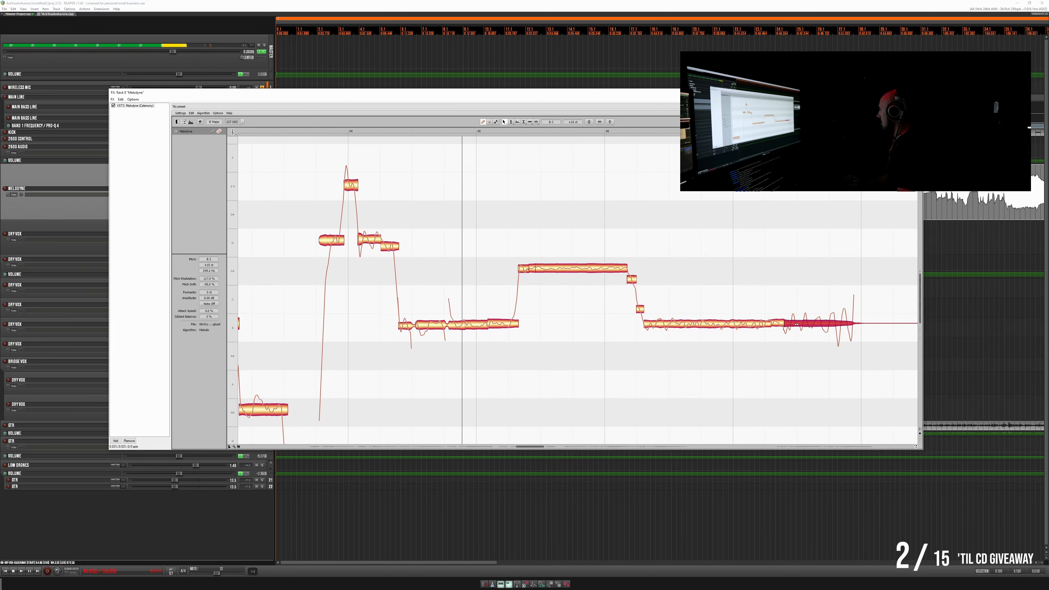
key("space")
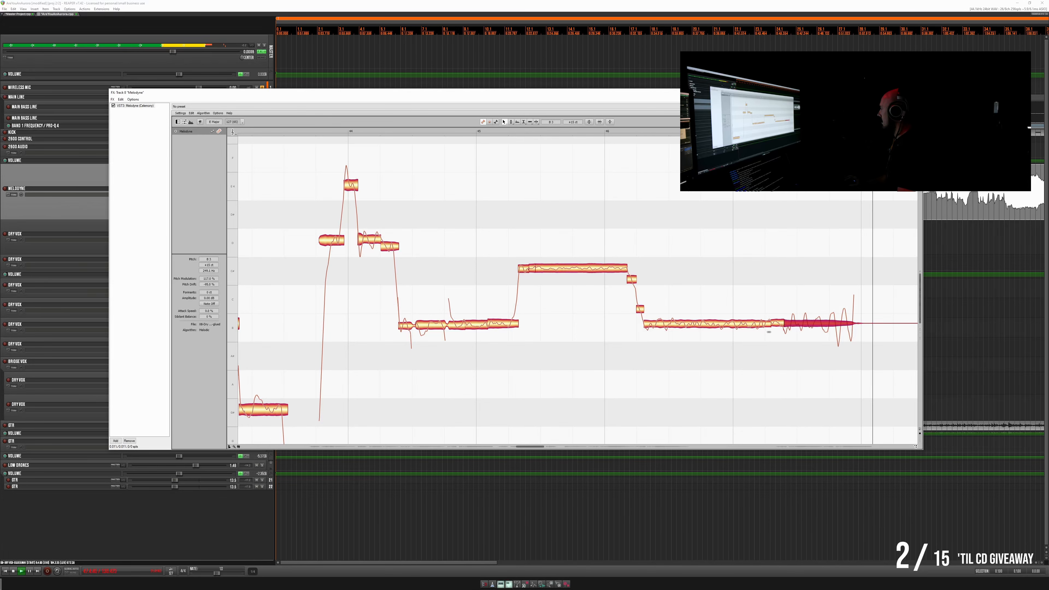
key("space")
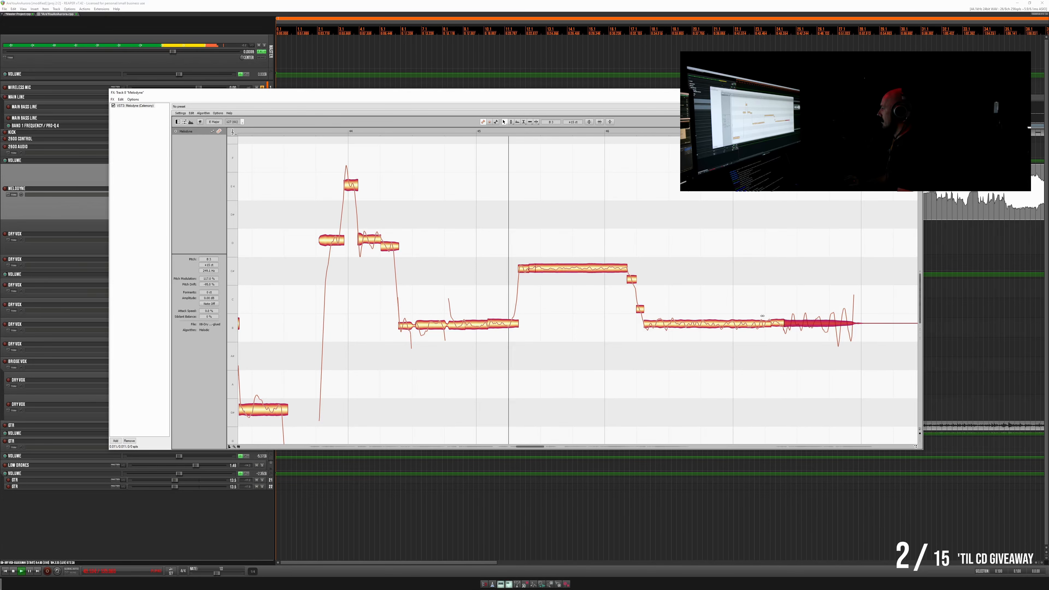
- Divide the tail of the long note before bar 48 into shorter segments and align their pitches with the preceding segment
double_click(815, 310)
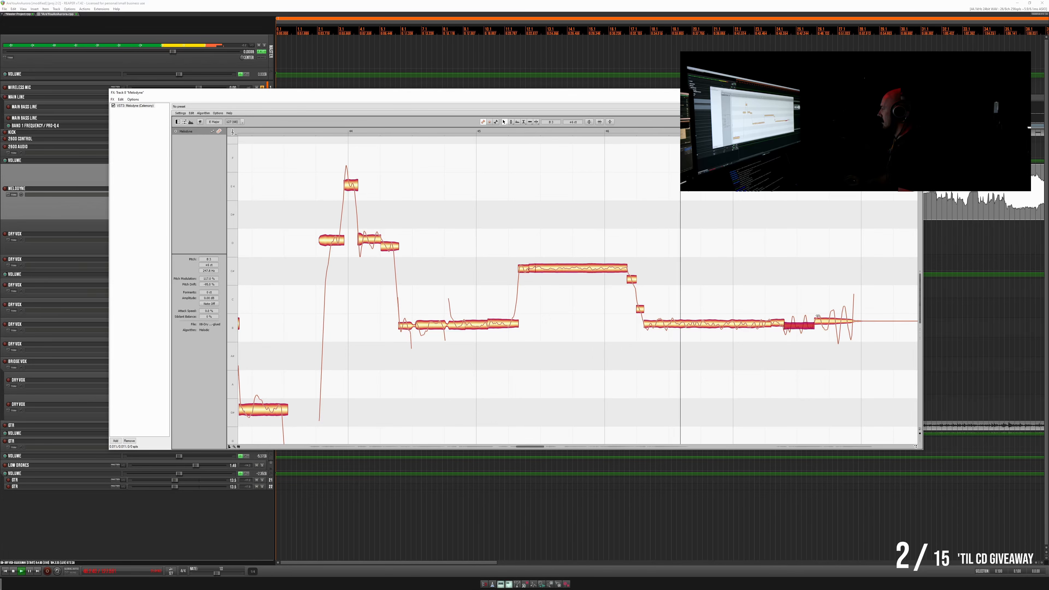
left_click_drag(804, 324, 804, 323)
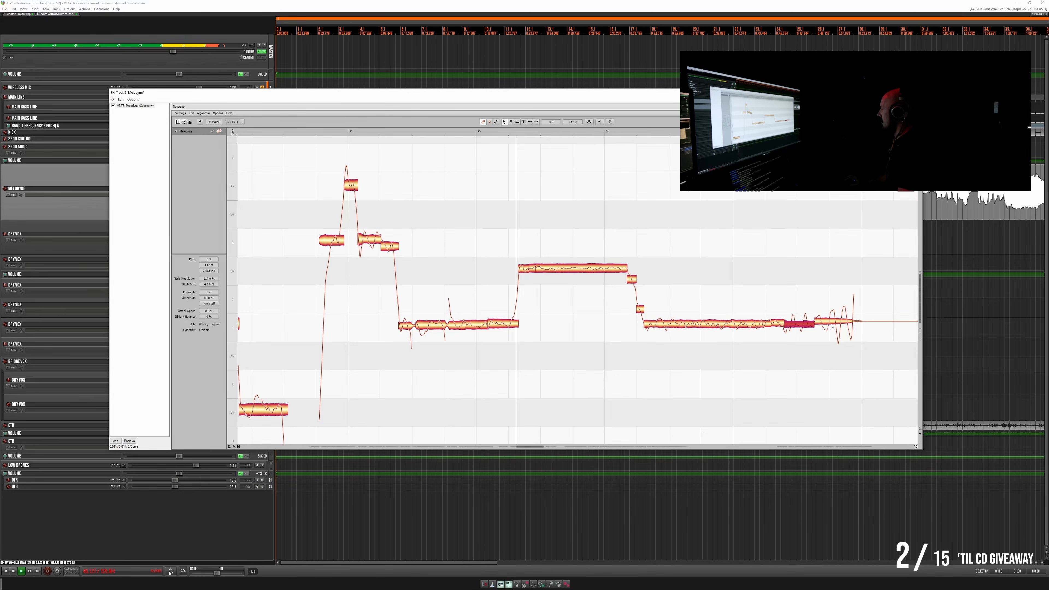
double_click(792, 312)
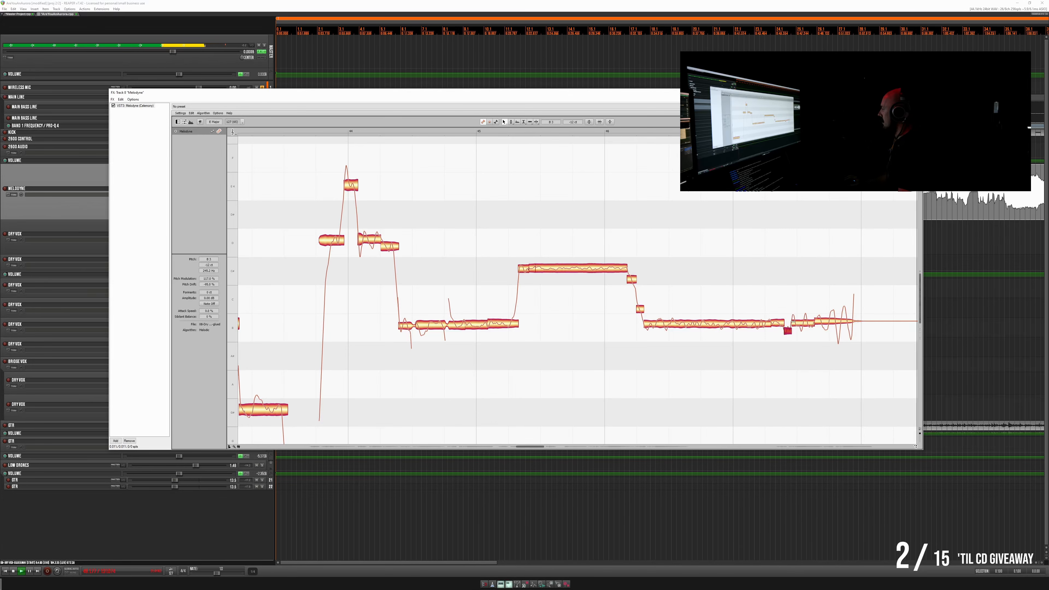
key("space")
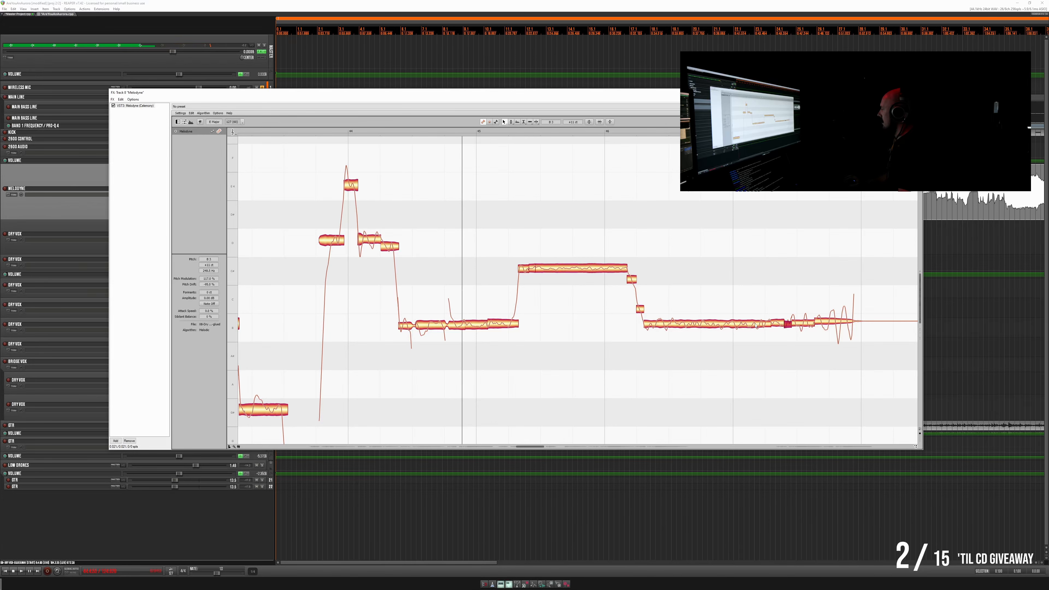
- Raise the long segment across bar 47 and the two short segments after it slightly, fine-tuning the long segment during playback
left_click_drag(755, 325, 756, 322)
key("space")
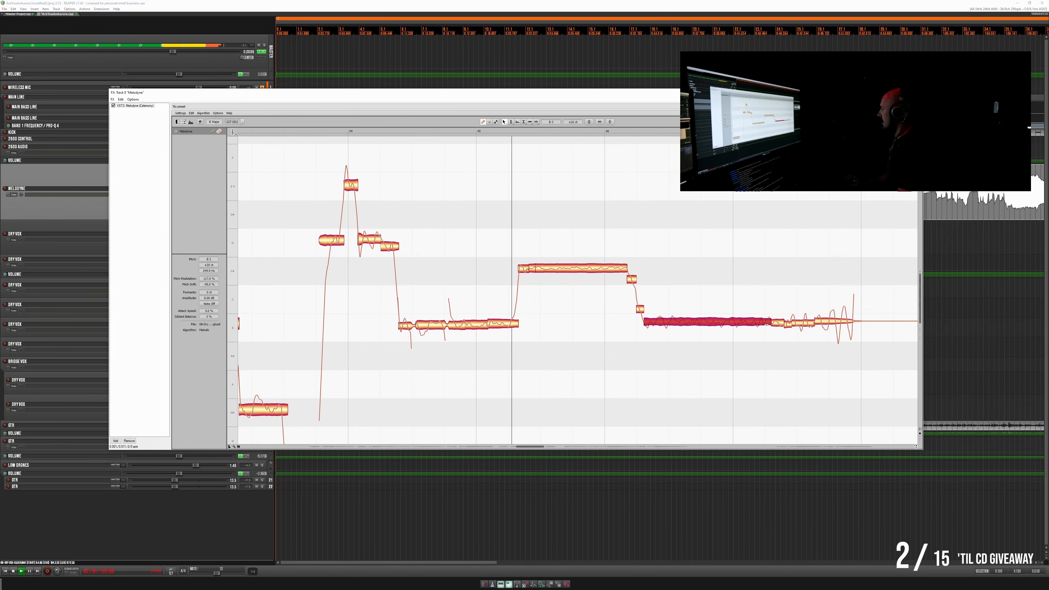
left_click(779, 323)
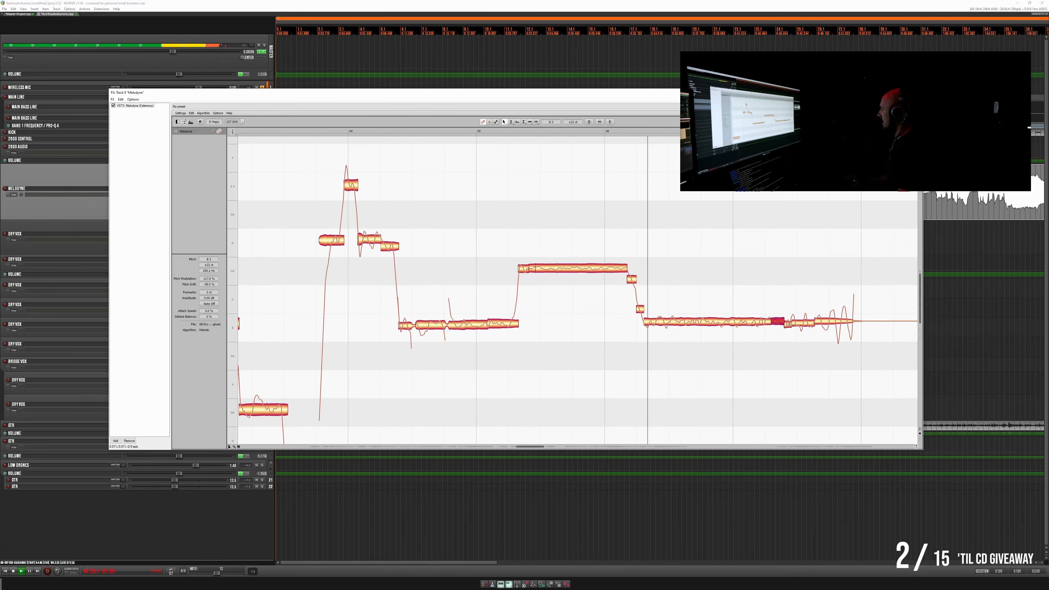
left_click(788, 323)
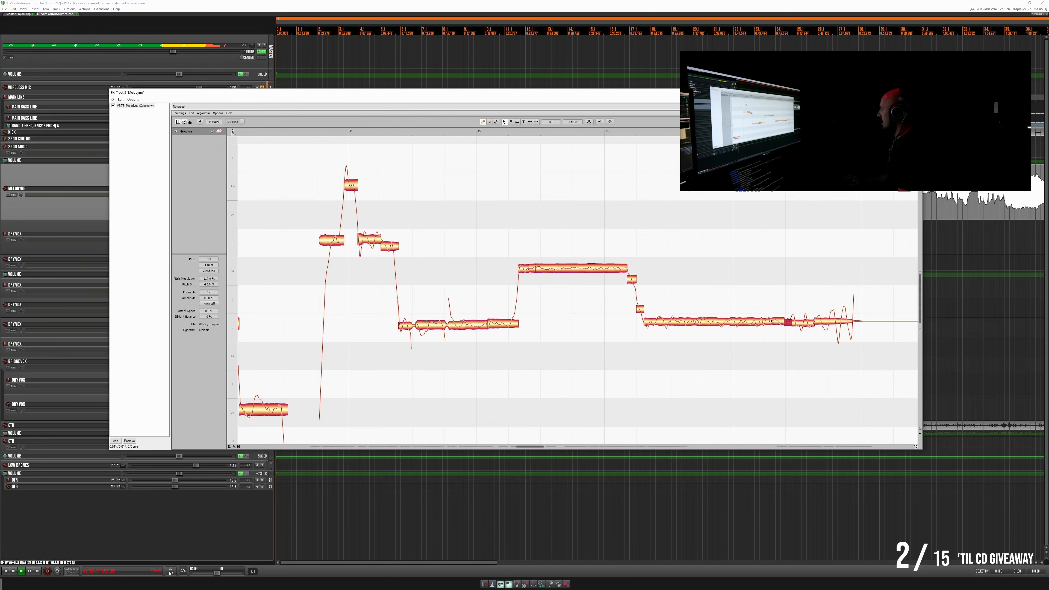
left_click(760, 323)
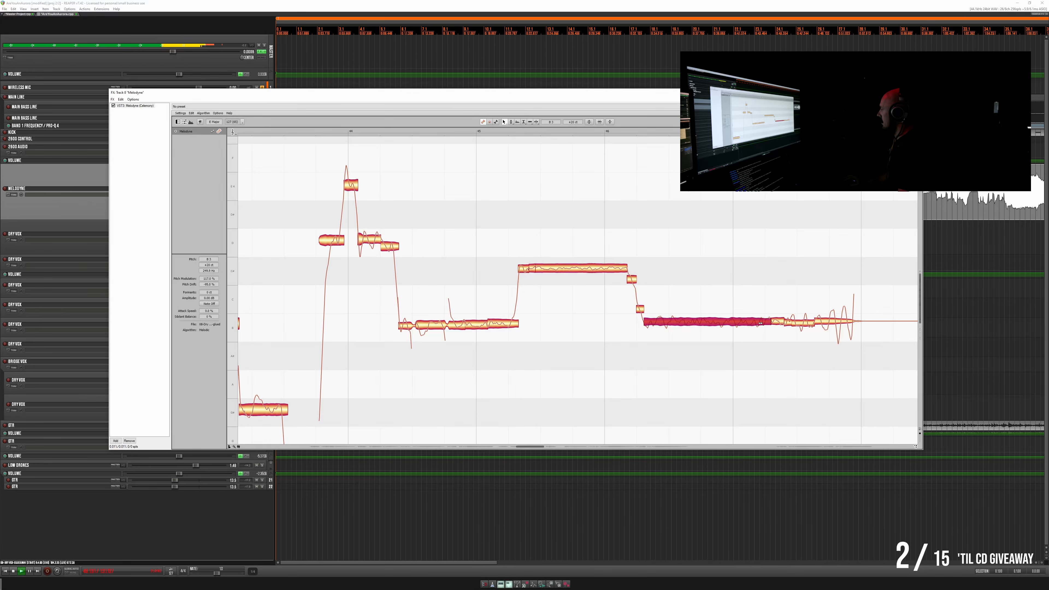
left_click_drag(731, 322, 730, 324)
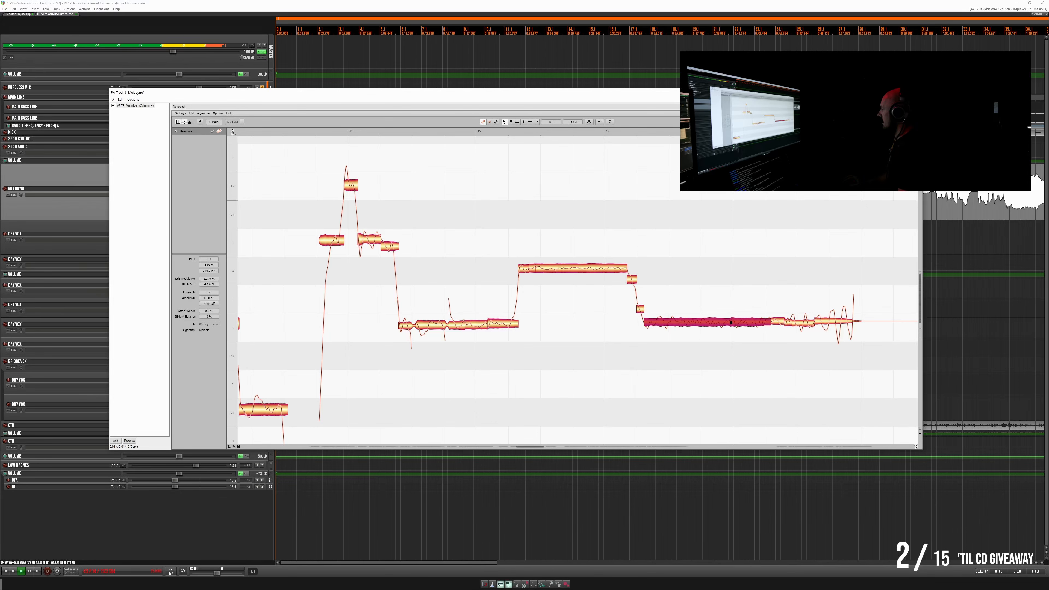
- Raise the low note segments leading up to and across bar 45 slightly and replay them
left_click_drag(386, 328, 457, 331)
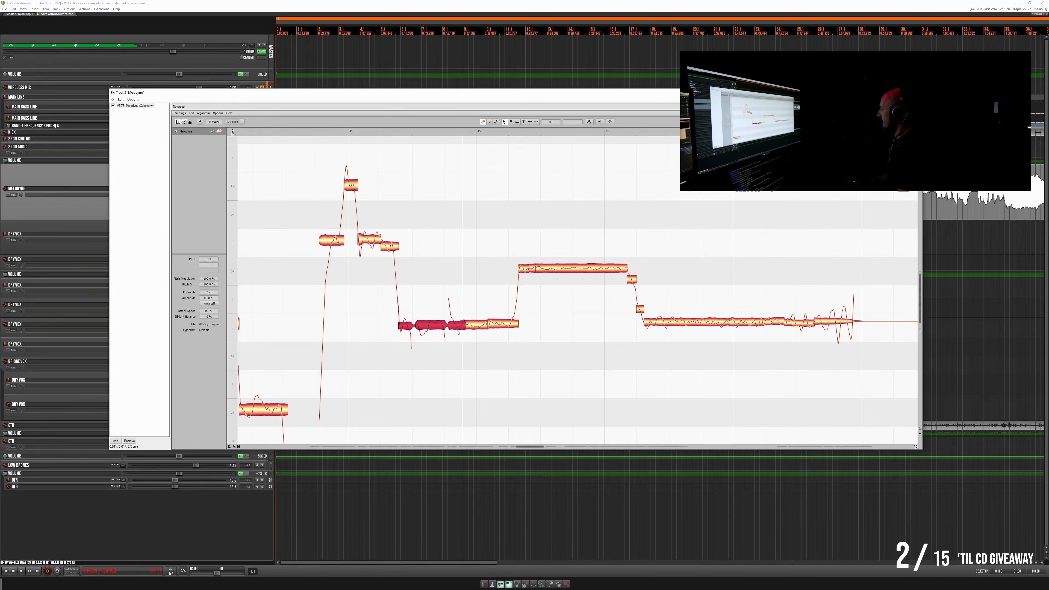
left_click(476, 326)
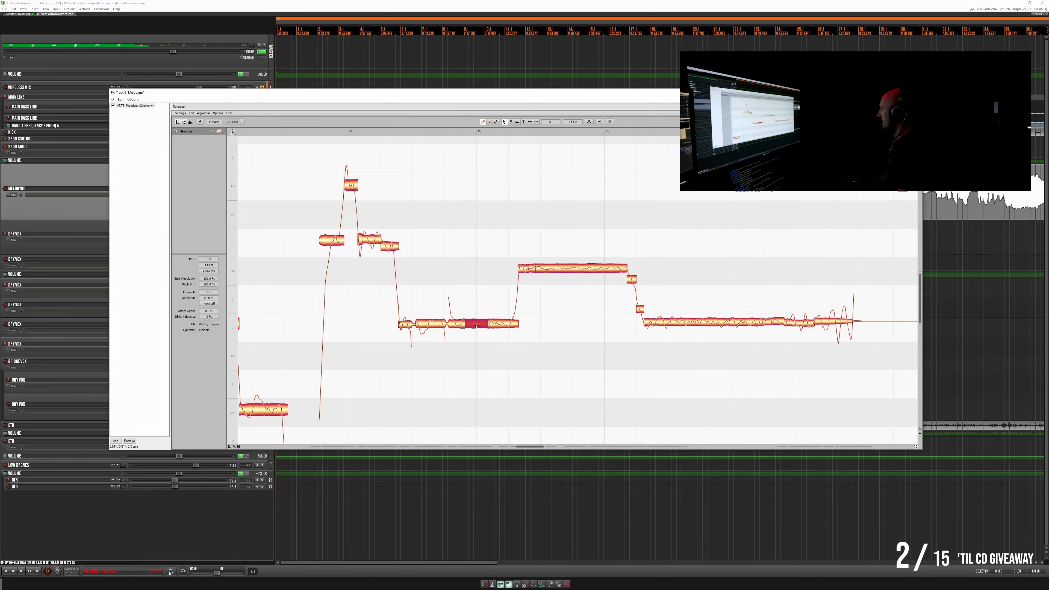
key("space")
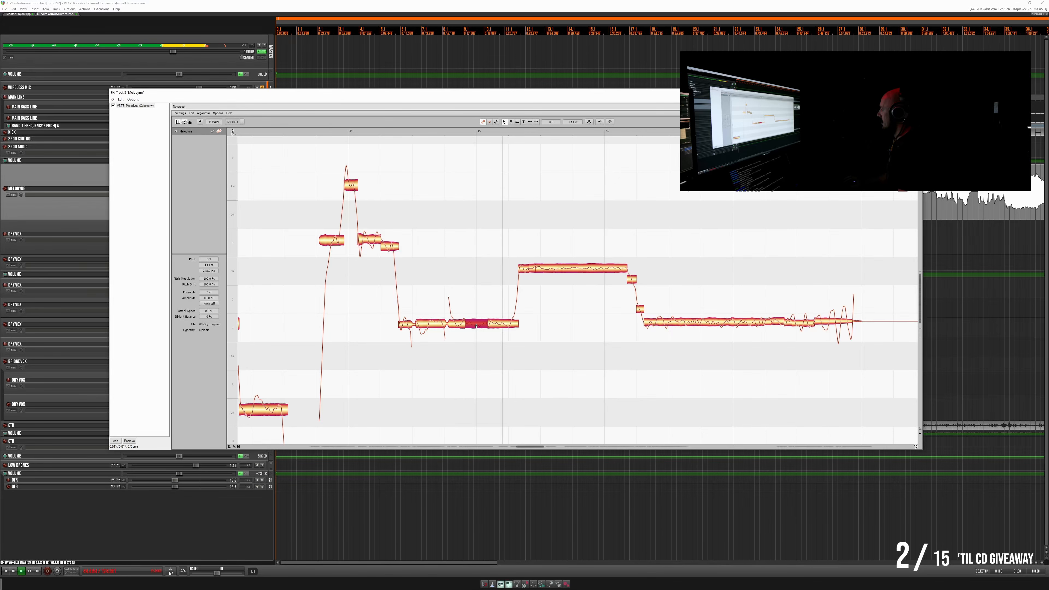
- Play back the corrected vocal from bar 44 onward and listen repeatedly to the descending phrase around bar 49
left_click(382, 130)
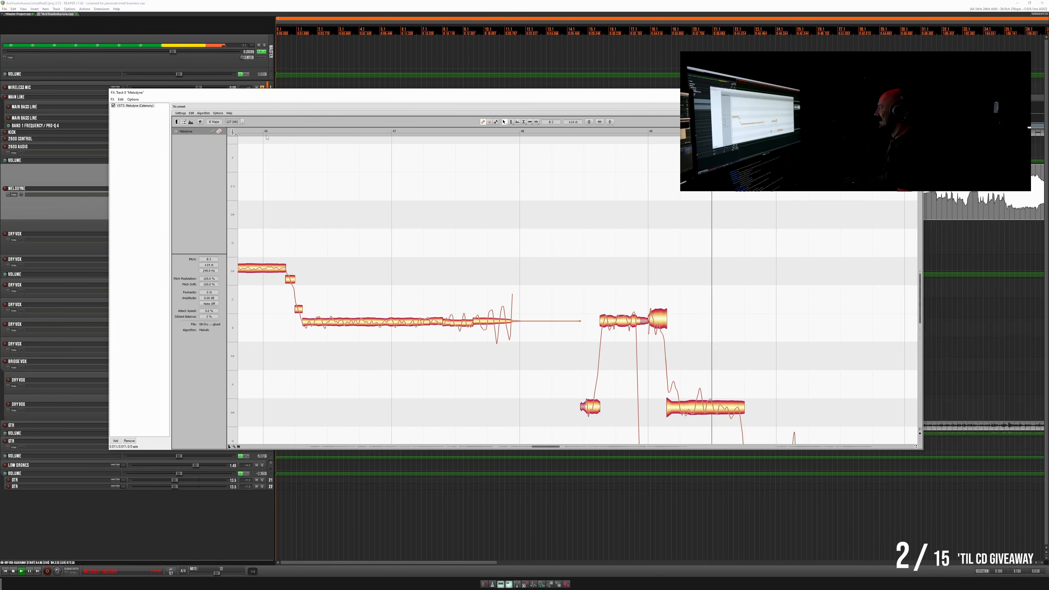
left_click(280, 132)
scroll(660, 280, "down", 4)
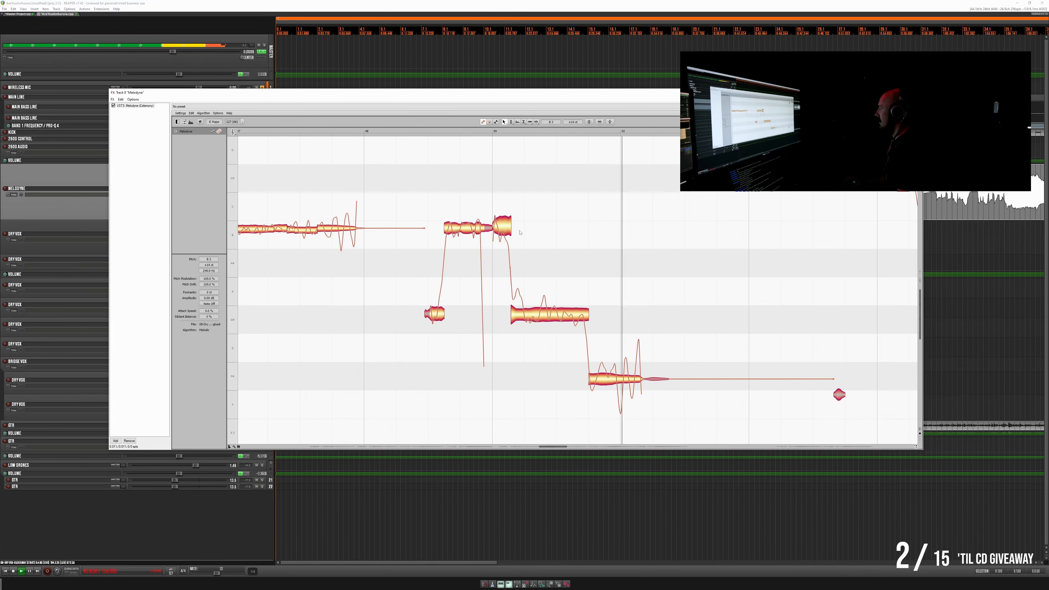
key("space")
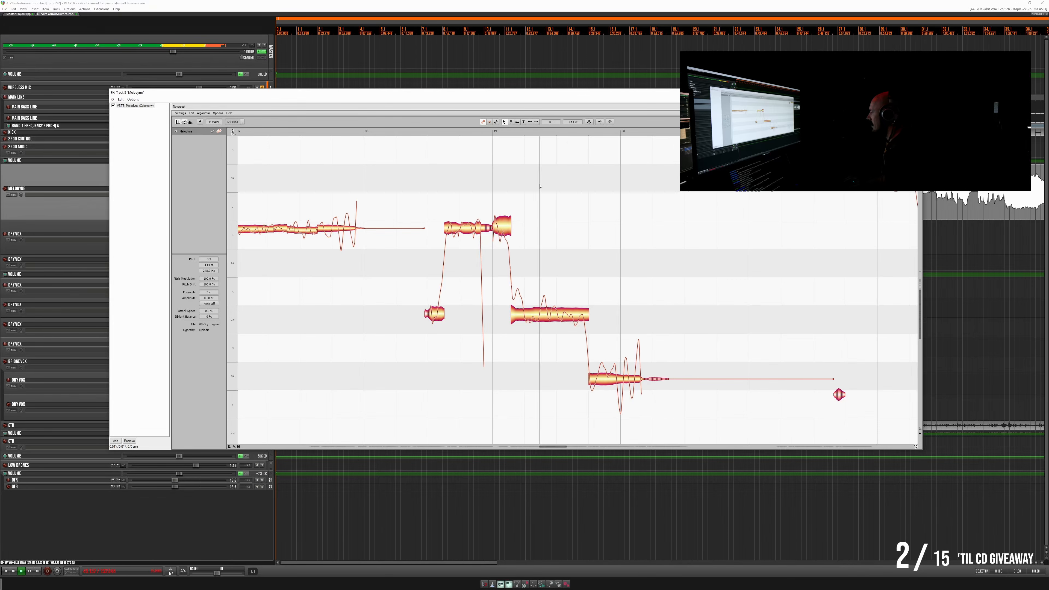
key("space")
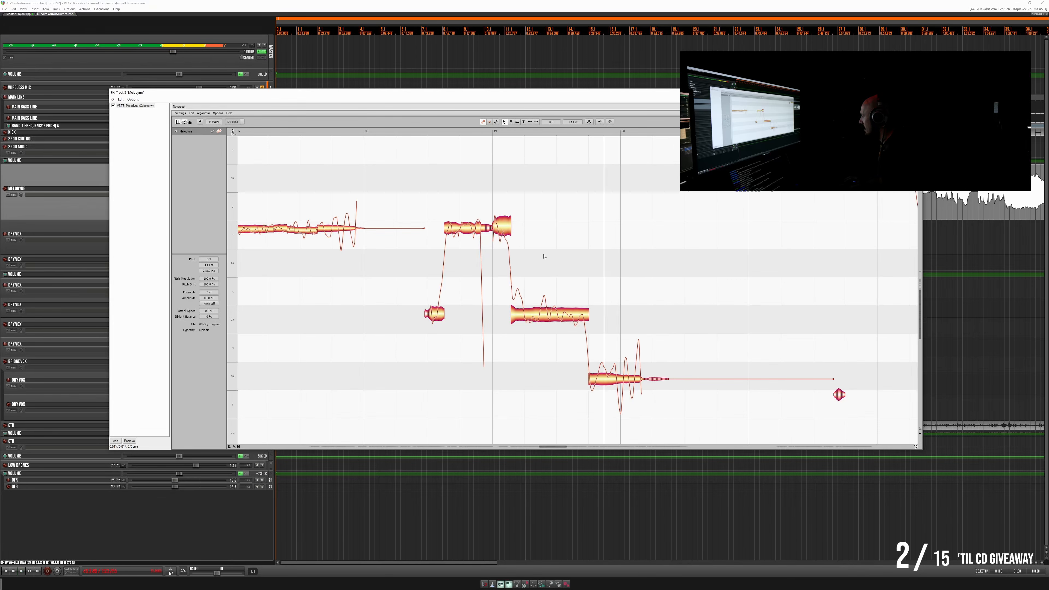
key("space")
key("space")
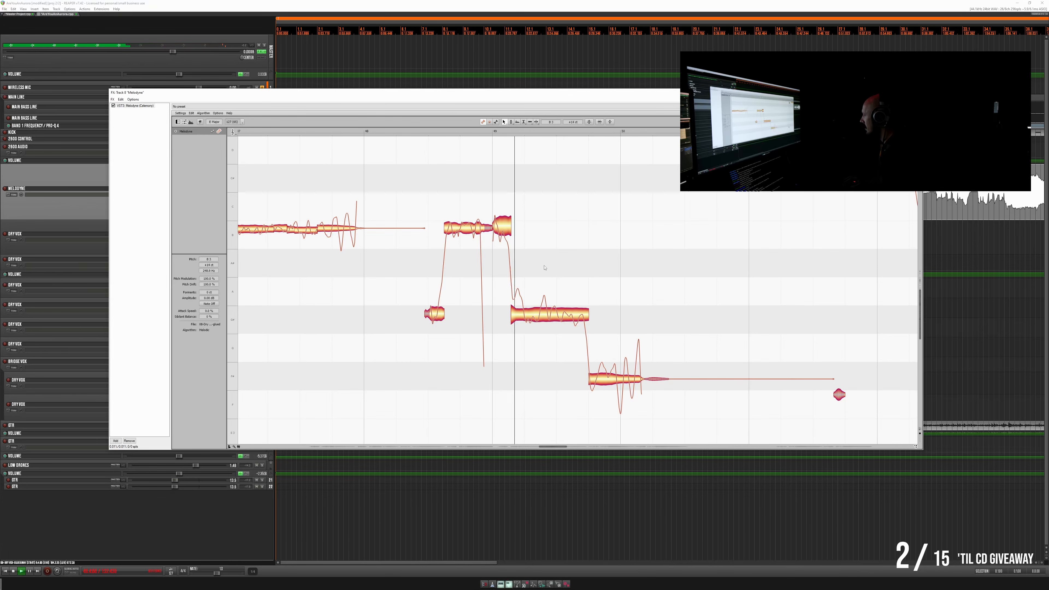
- Split off the opening of the note just after bar 49, lower it to match the rest and replay it
key("space")
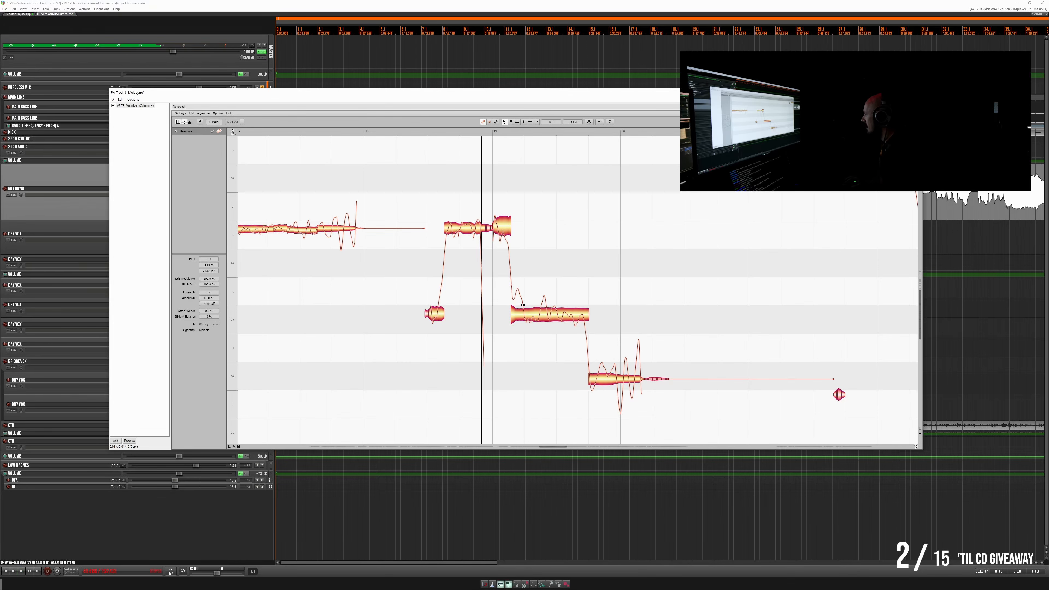
double_click(523, 305)
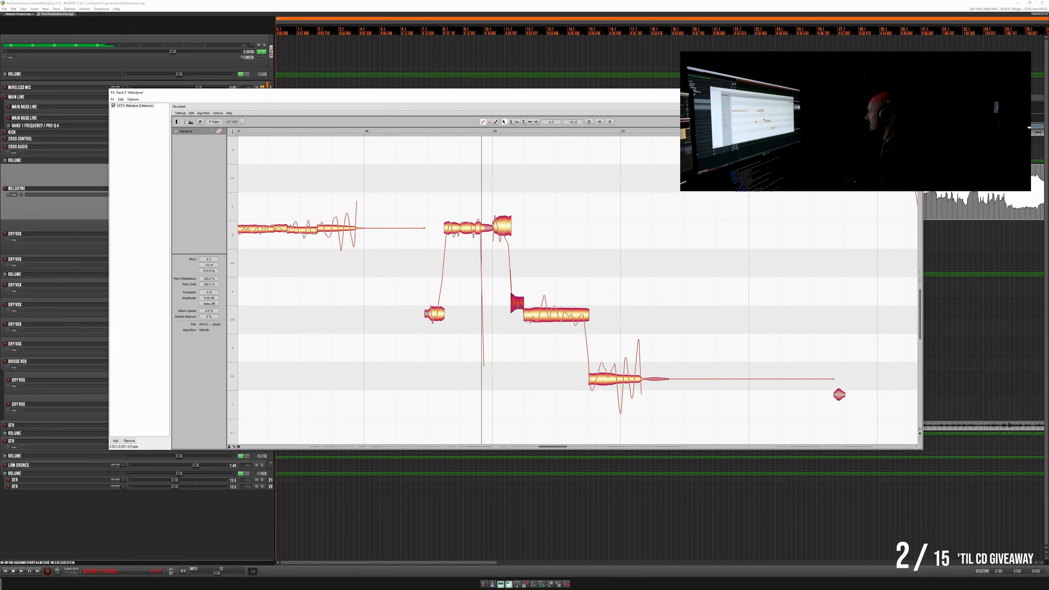
key("space")
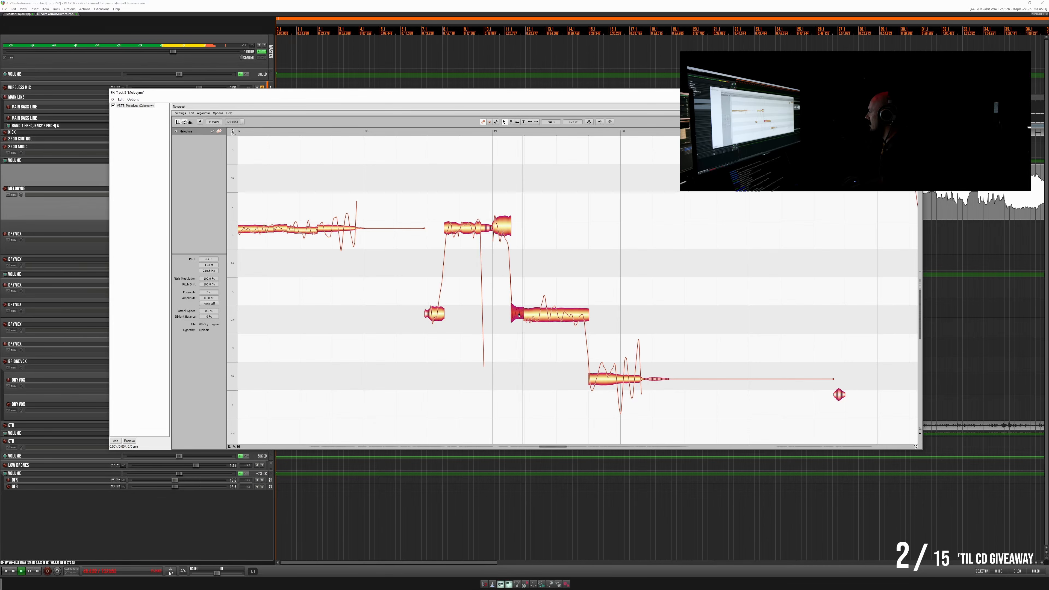
- Raise the last low note of the descending phrase at bar 50 slightly, ease it back a little and replay it
key("space")
double_click(423, 133)
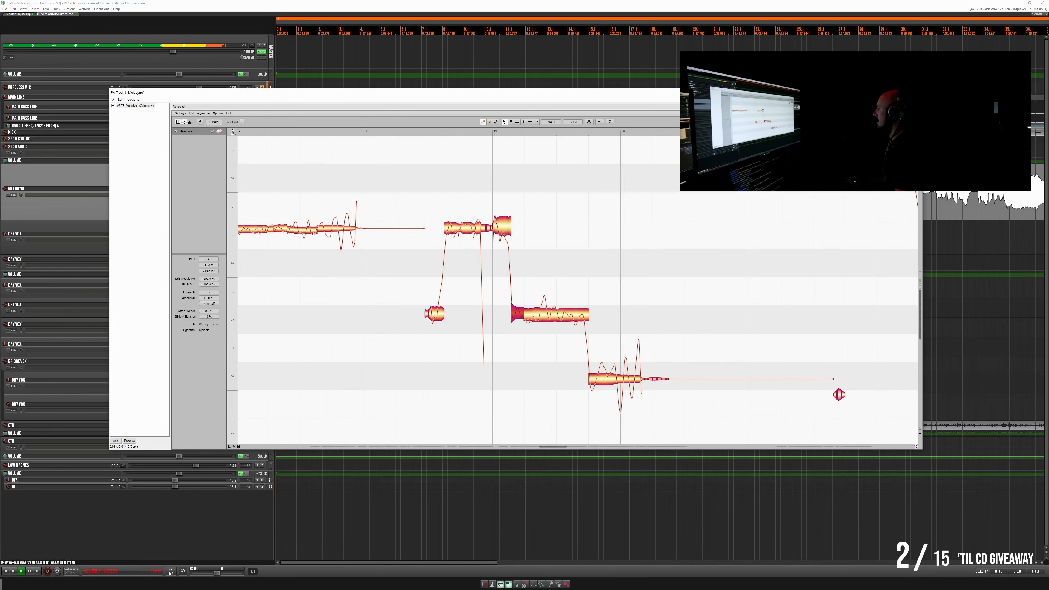
key("space")
left_click_drag(614, 381, 615, 376)
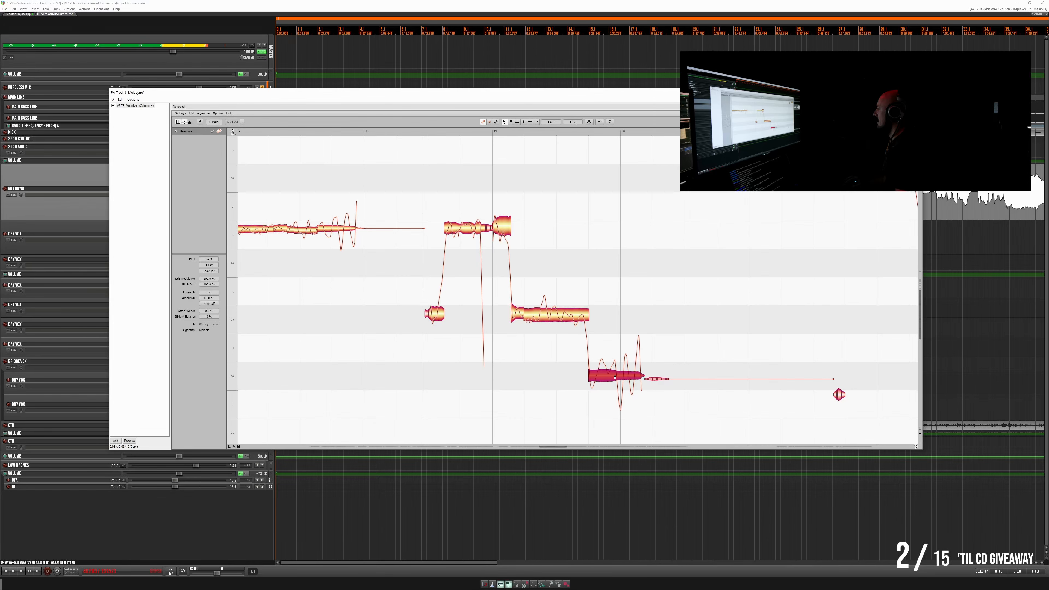
key("space")
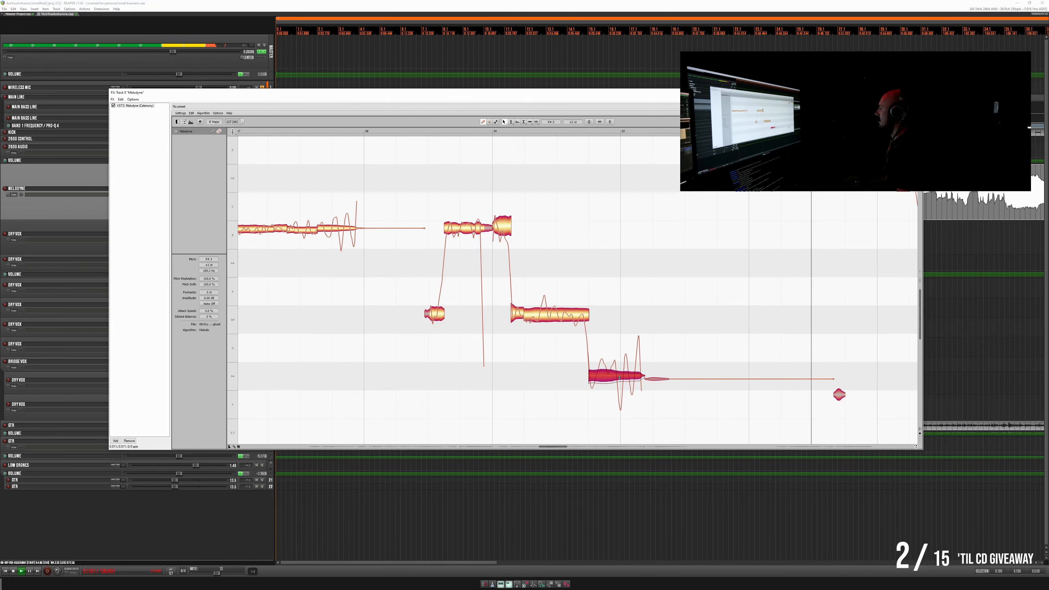
left_click_drag(626, 376, 620, 378)
key("space")
key("space")
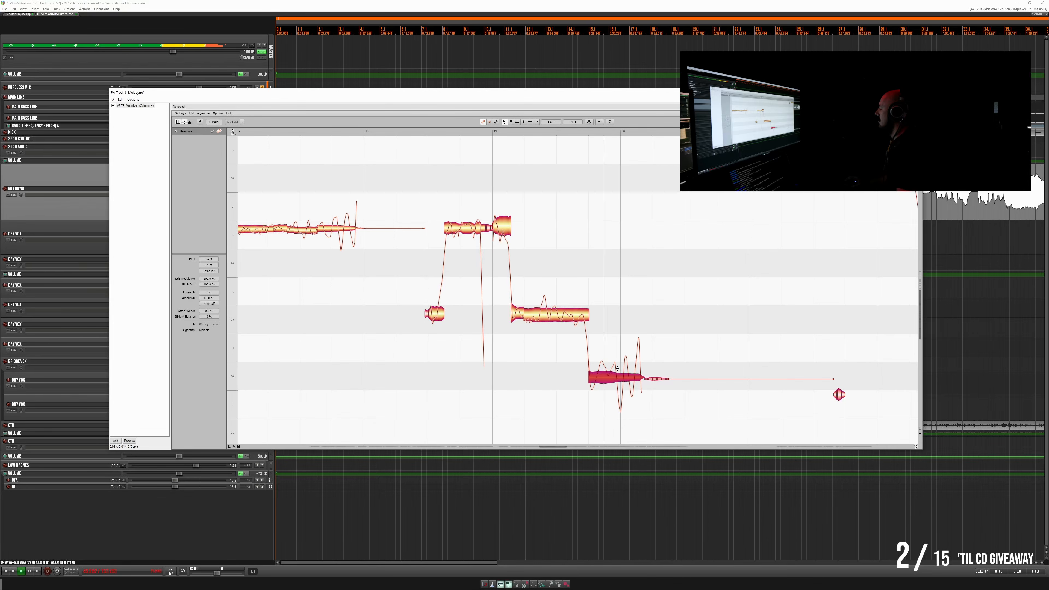
- Split the long note around bar 53 into three segments where its pitch rises
scroll(627, 341, "right", 8)
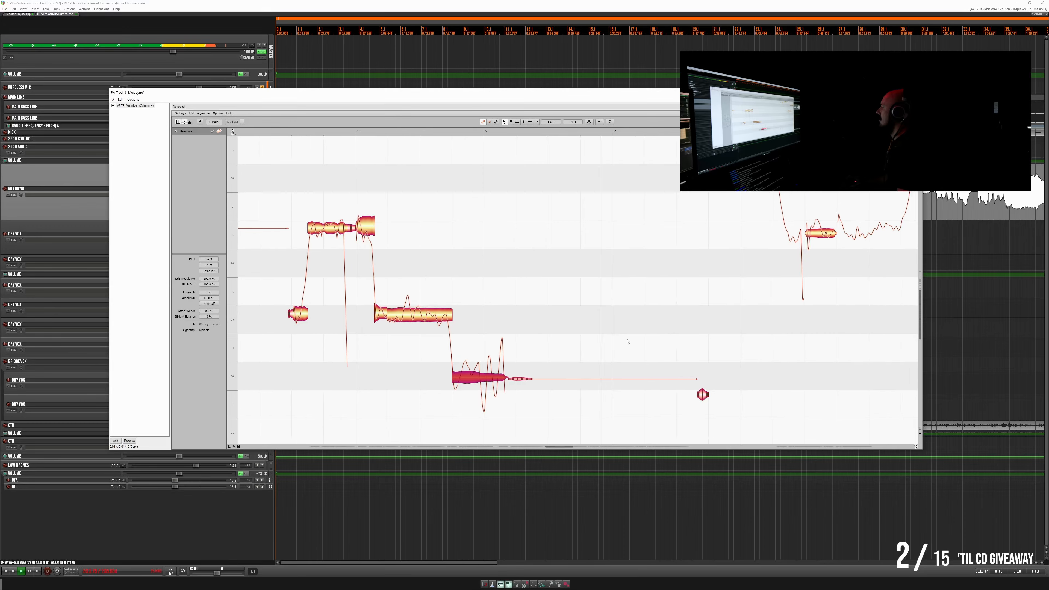
scroll(627, 342, "up", 1)
scroll(626, 343, "up", 10)
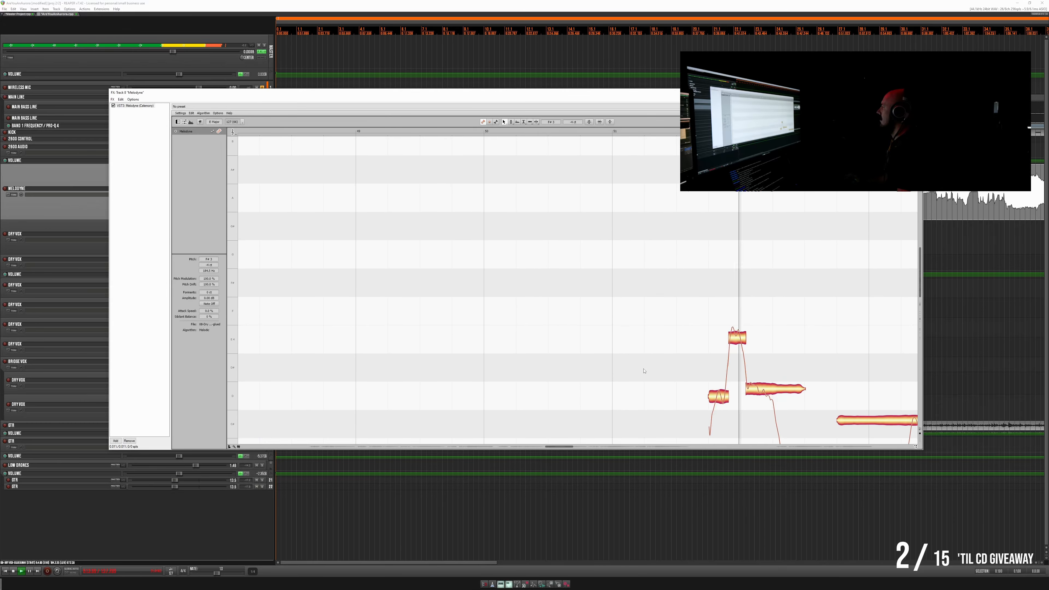
key("space")
scroll(808, 360, "down", 1)
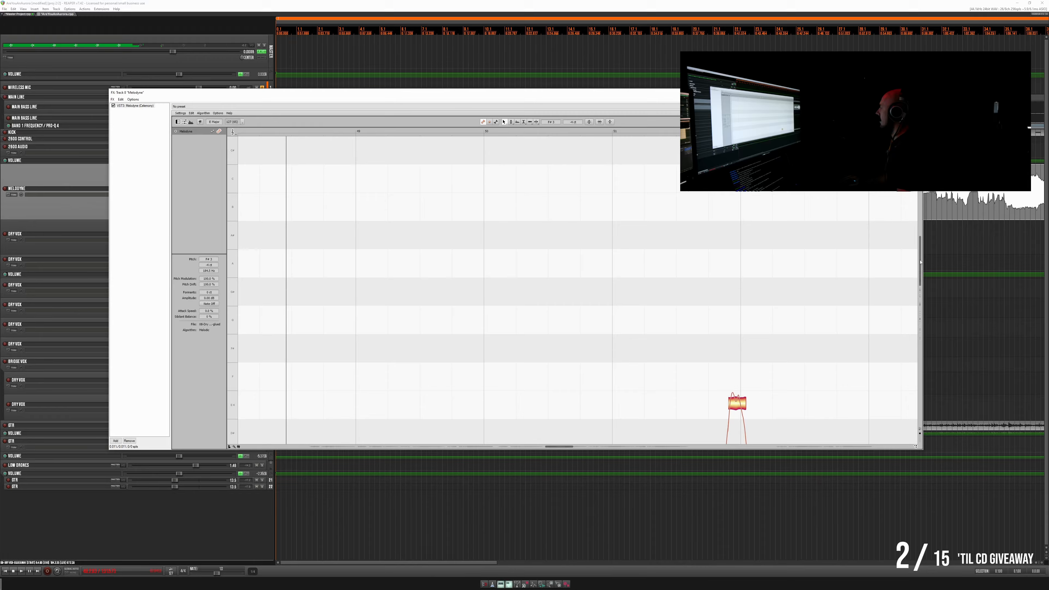
left_click_drag(920, 262, 907, 313)
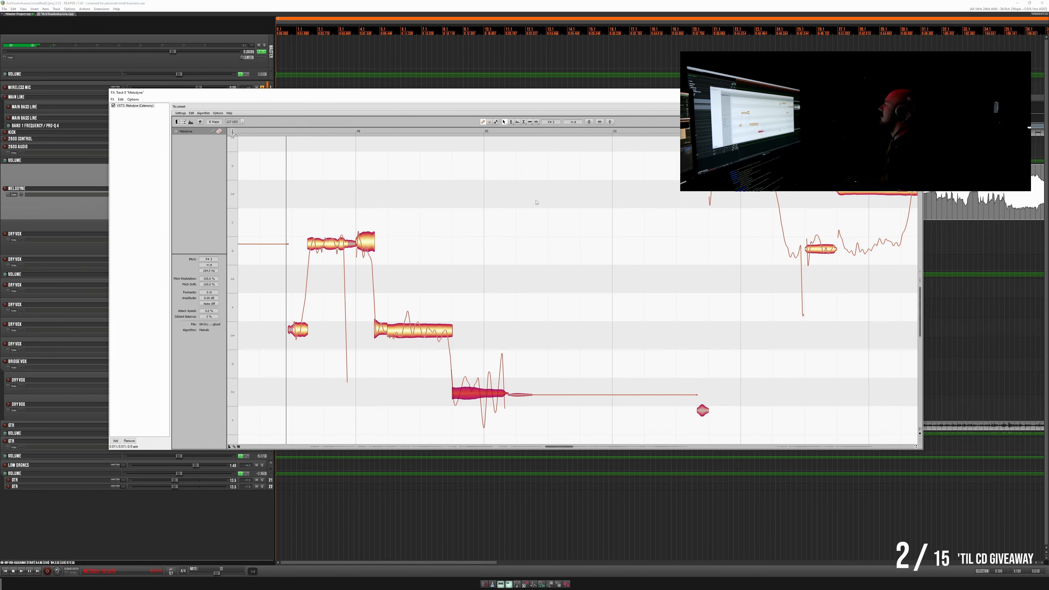
scroll(676, 188, "right", 10)
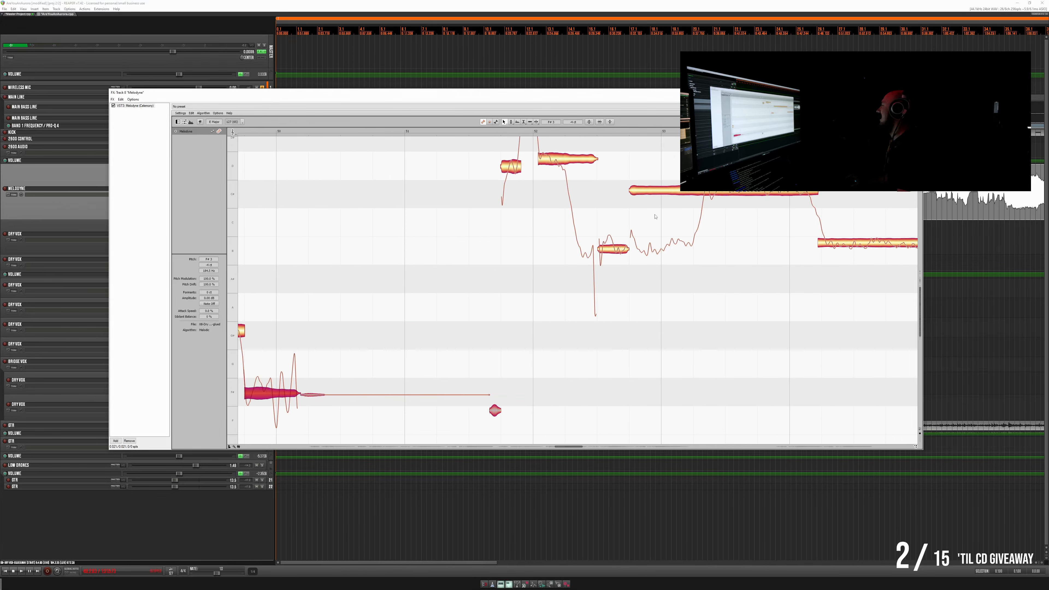
scroll(646, 221, "up", 3)
scroll(647, 221, "up", 5)
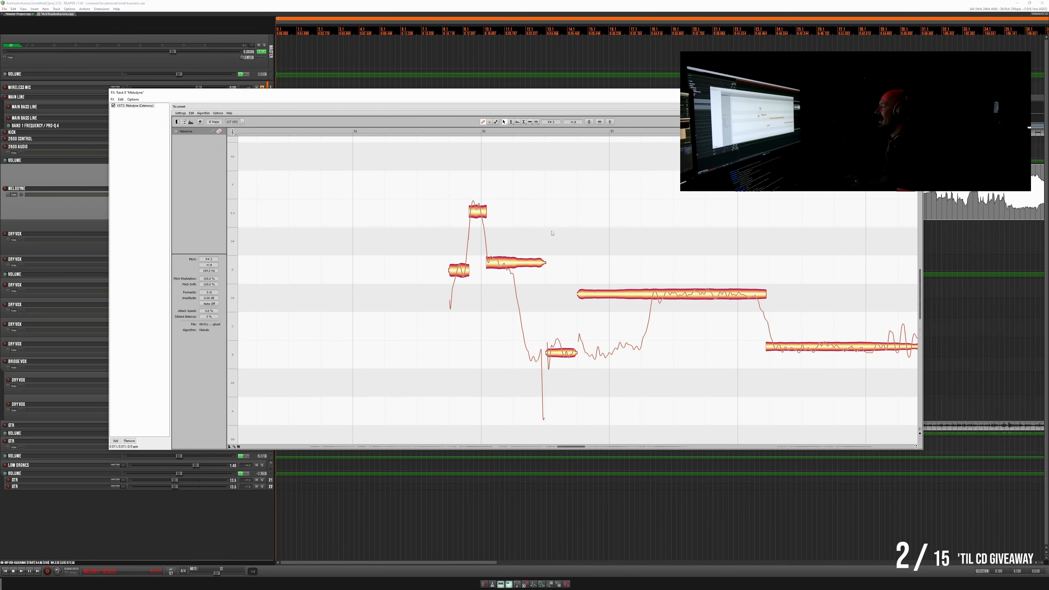
scroll(551, 234, "right", 3)
scroll(531, 240, "down", 1)
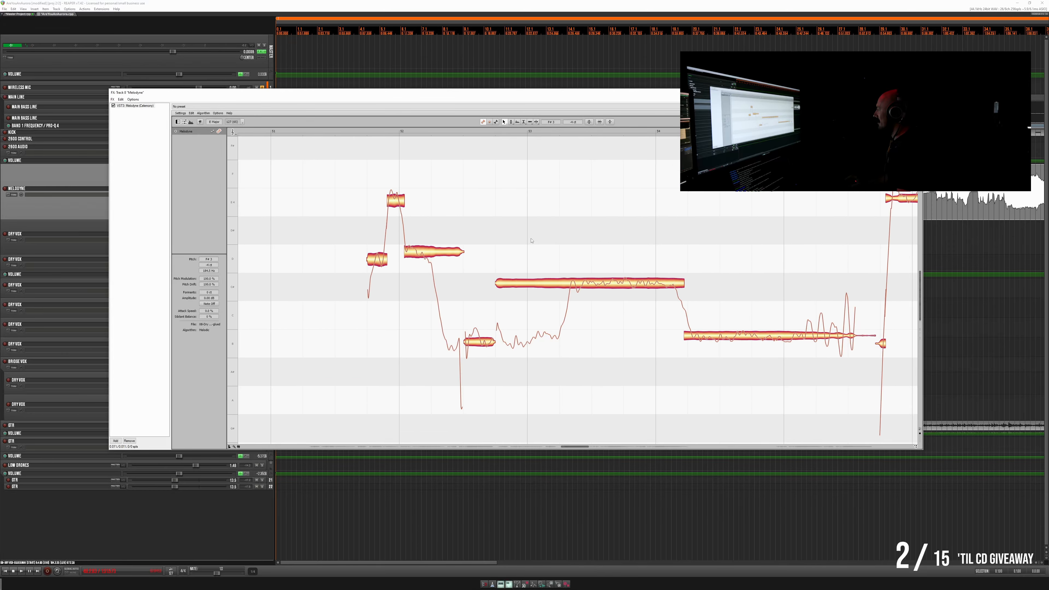
scroll(531, 240, "right", 1)
scroll(520, 246, "down", 1)
scroll(510, 251, "right", 1)
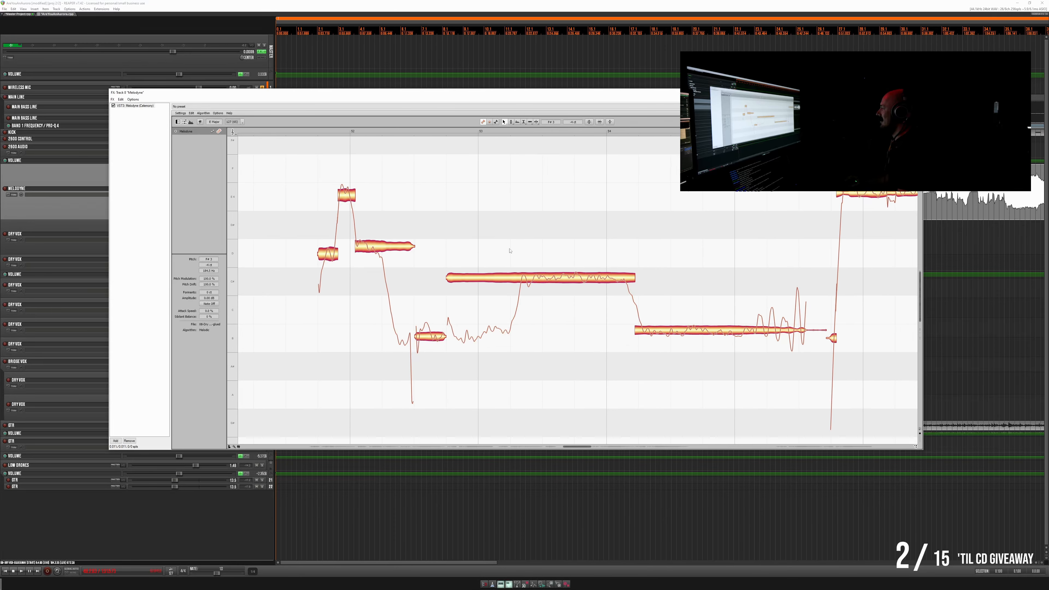
double_click(519, 266)
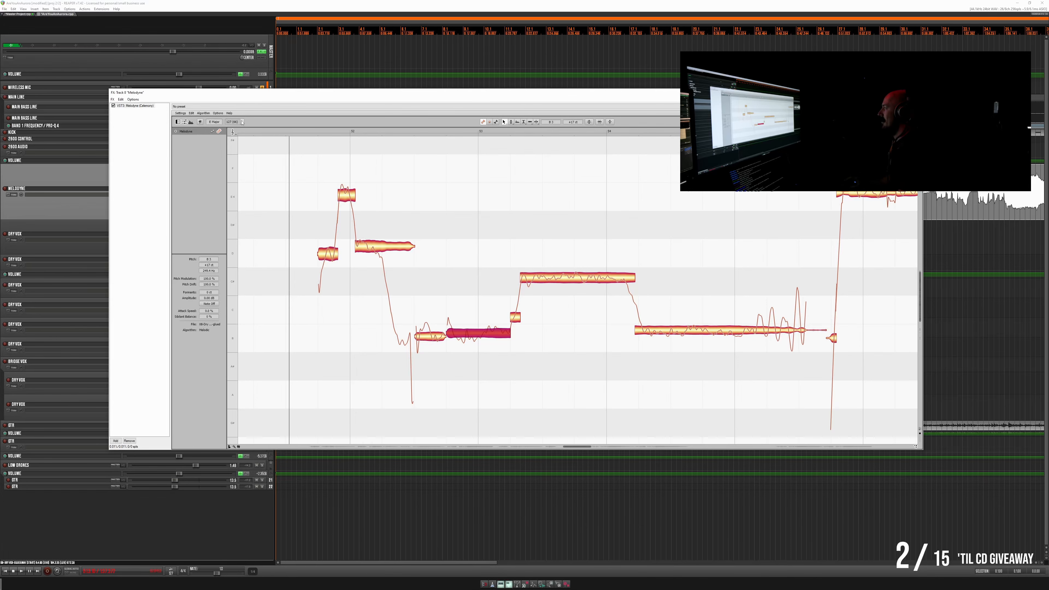
- Fine-tune the note before bar 52 and lower the note just after it slightly to match, replaying the changes
left_click_drag(269, 94, 263, 105)
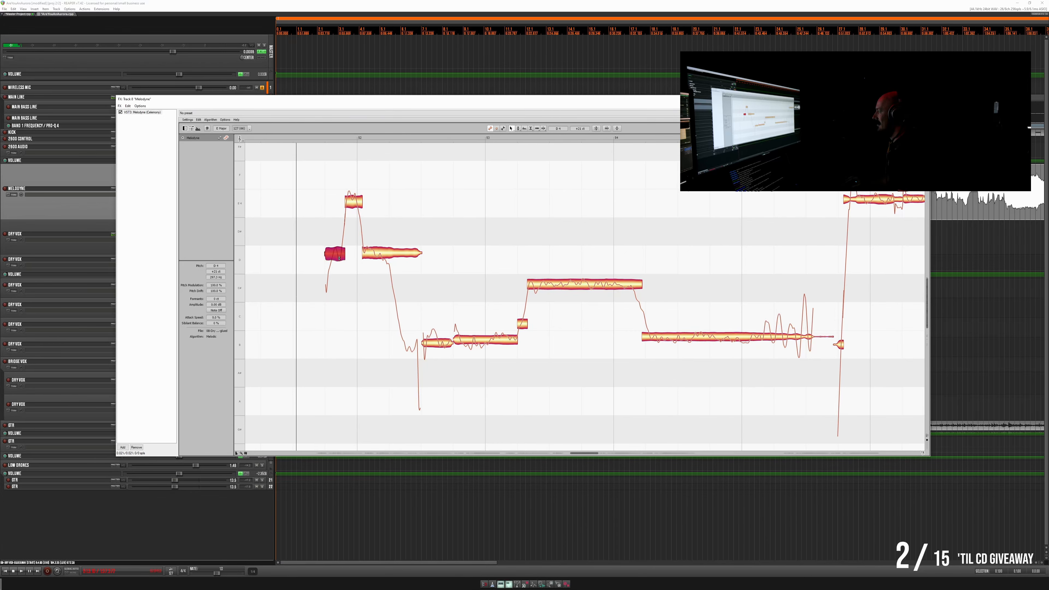
left_click_drag(339, 257, 339, 260)
key("space")
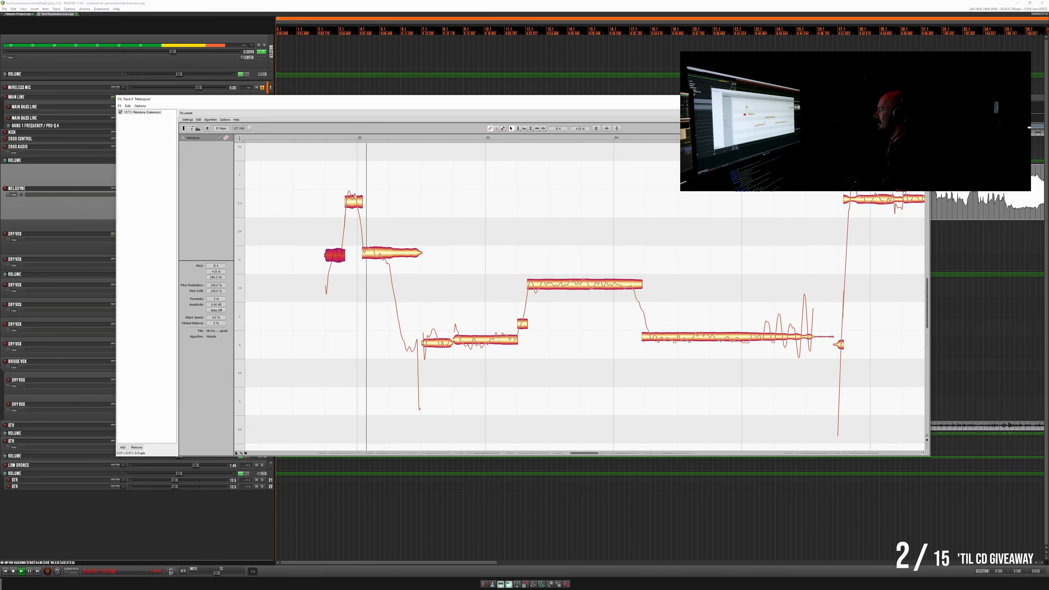
key("space")
left_click_drag(378, 255, 377, 259)
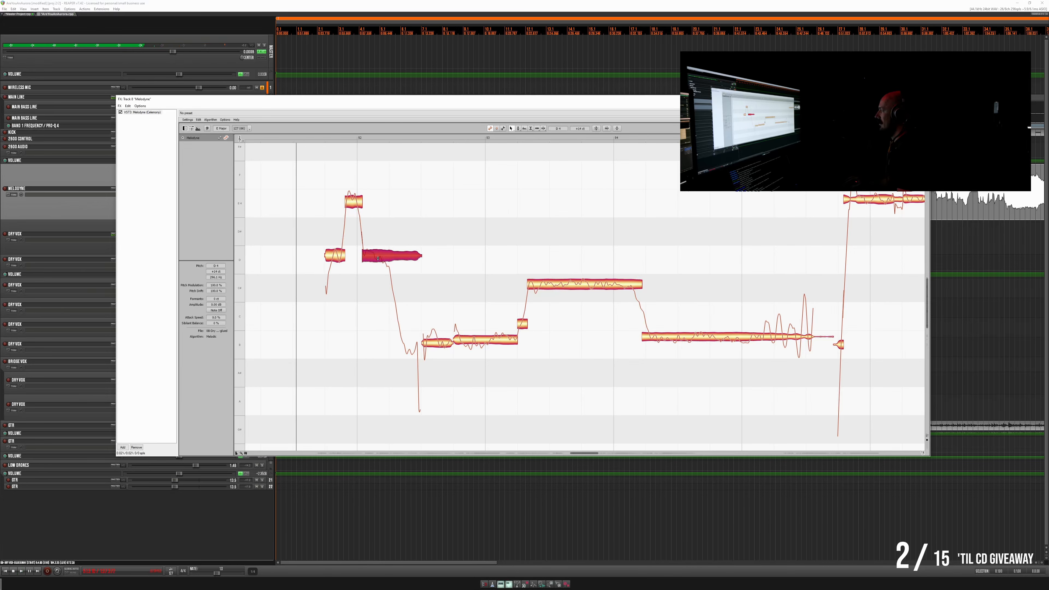
key("space")
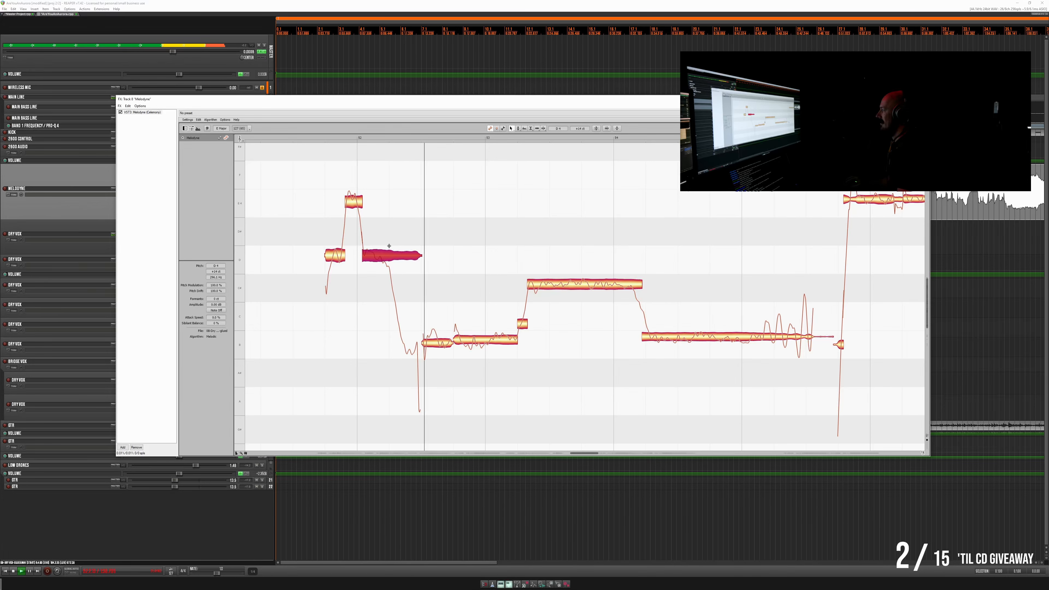
- Split off the falling tail of the note after bar 52 and the opening of the following low note, tuning both while replaying
key("space")
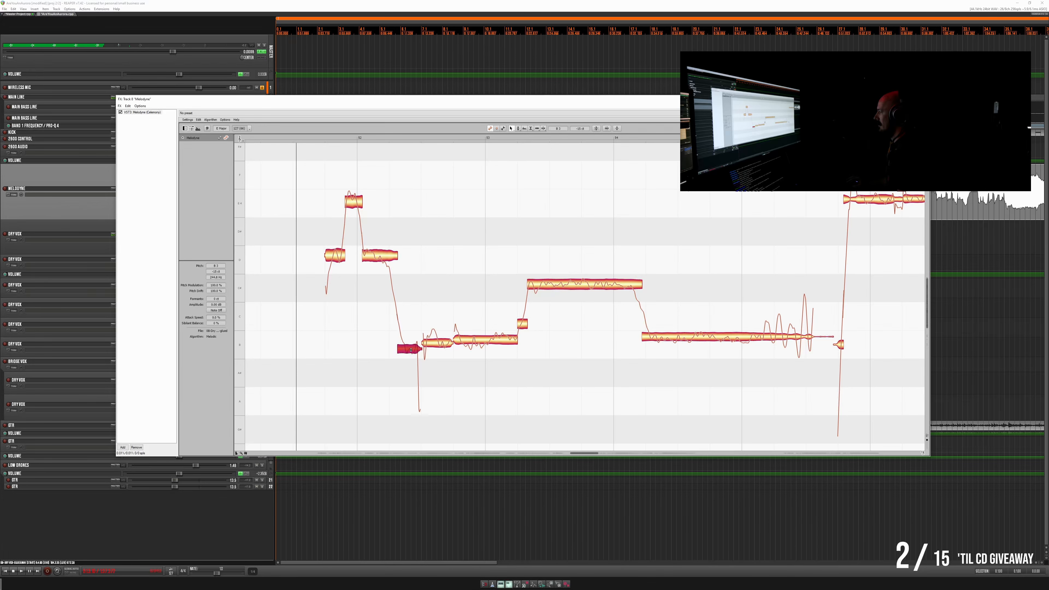
key("space")
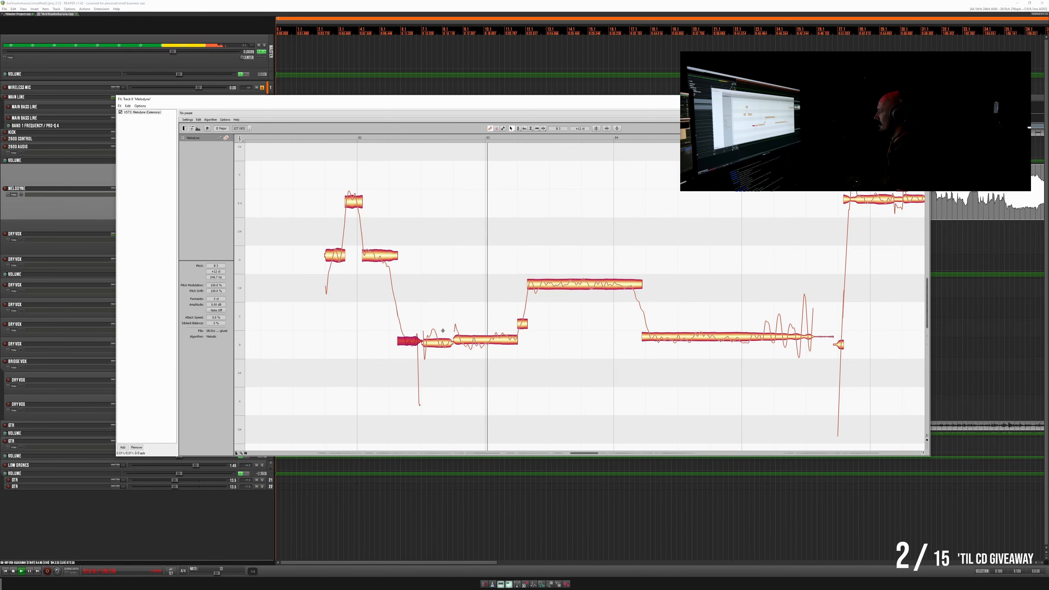
key("space")
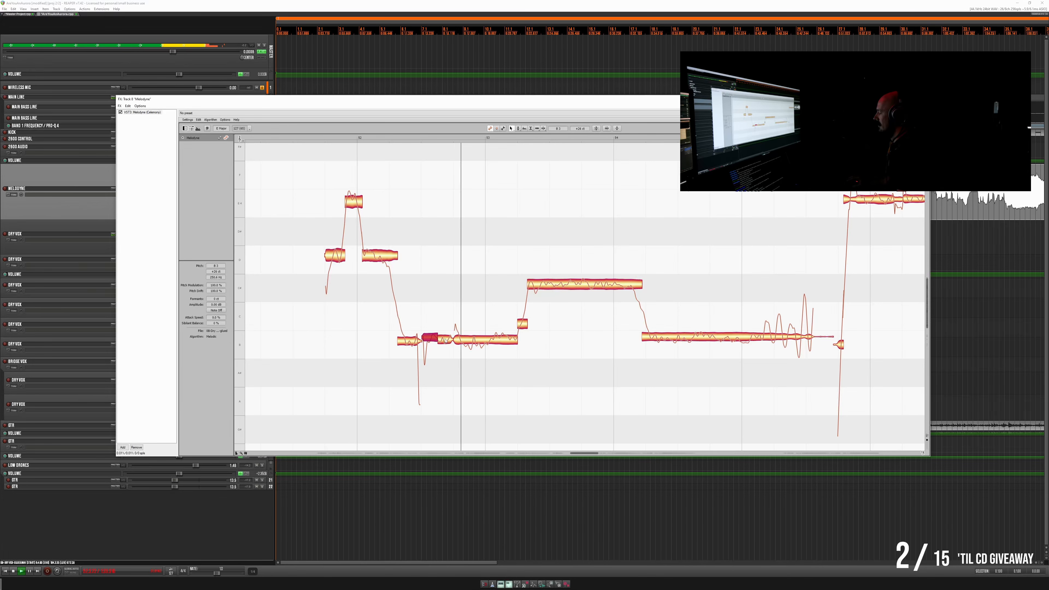
key("space")
- Split the low note across bar 53 at its onset and at the bar line, lower the last piece slightly and replay
double_click(487, 330)
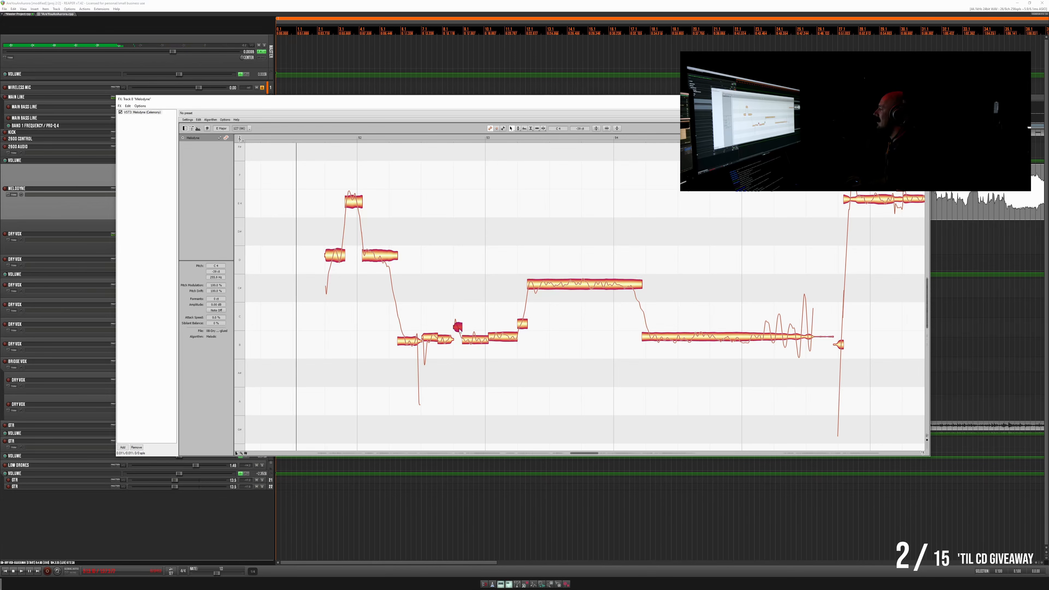
key("space")
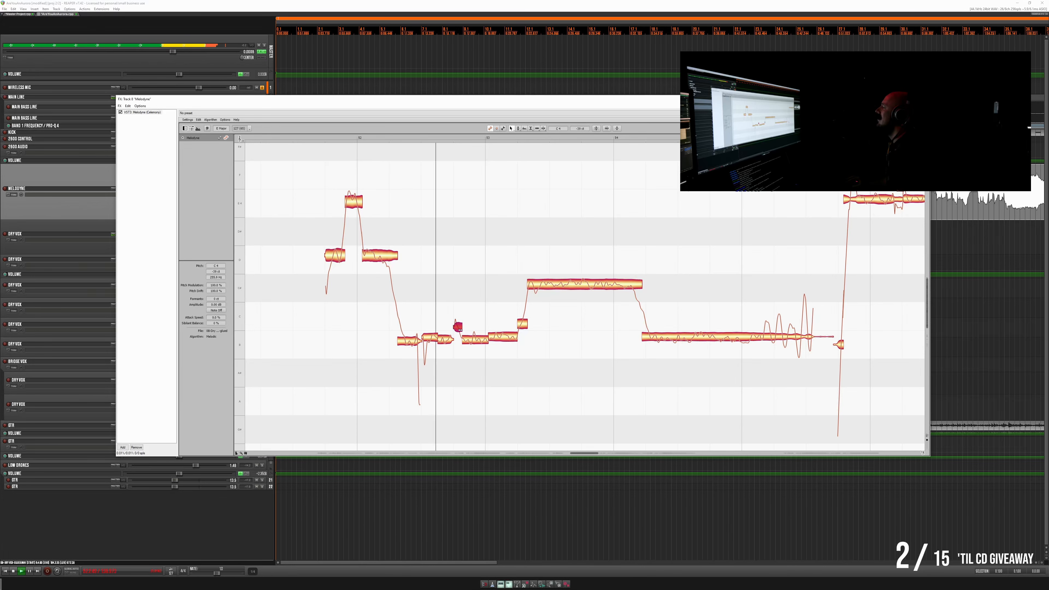
left_click(505, 339)
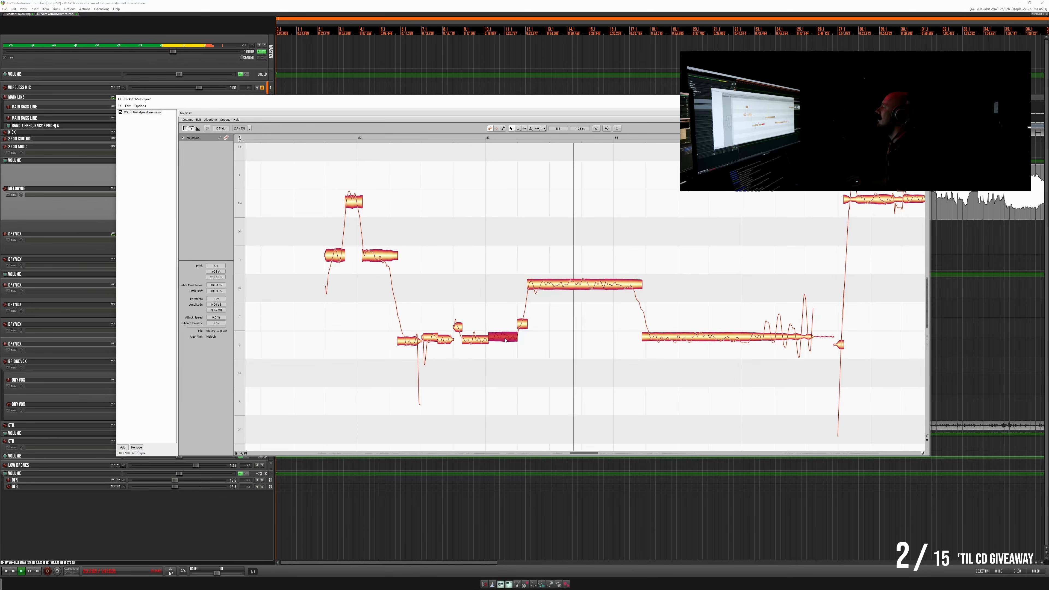
key("space")
- Split off the falling tail of the long high note just after bar 54 and the opening of the next low note, and replay
left_click(569, 287)
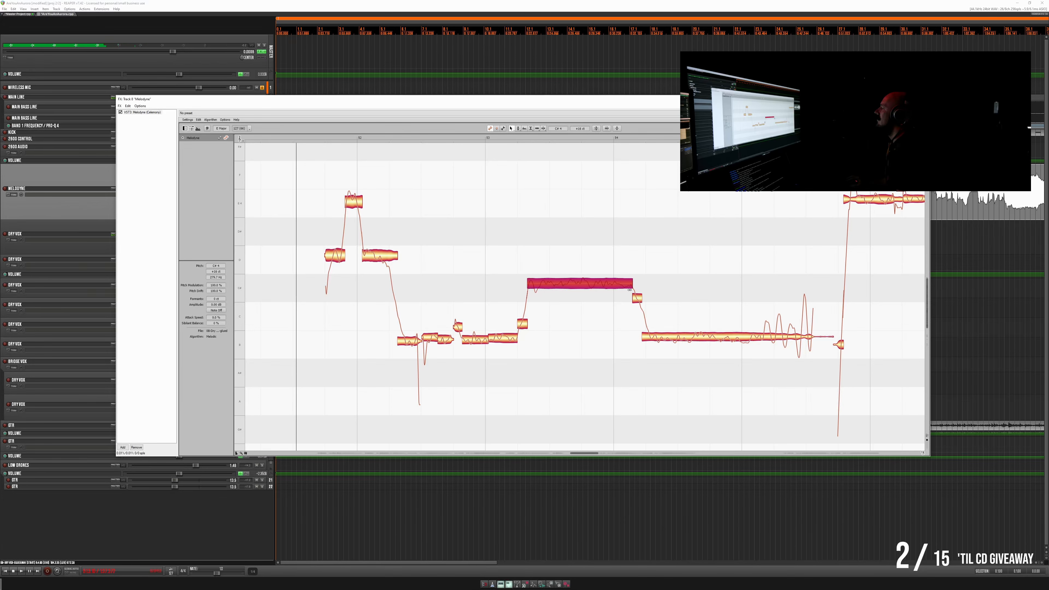
double_click(649, 333)
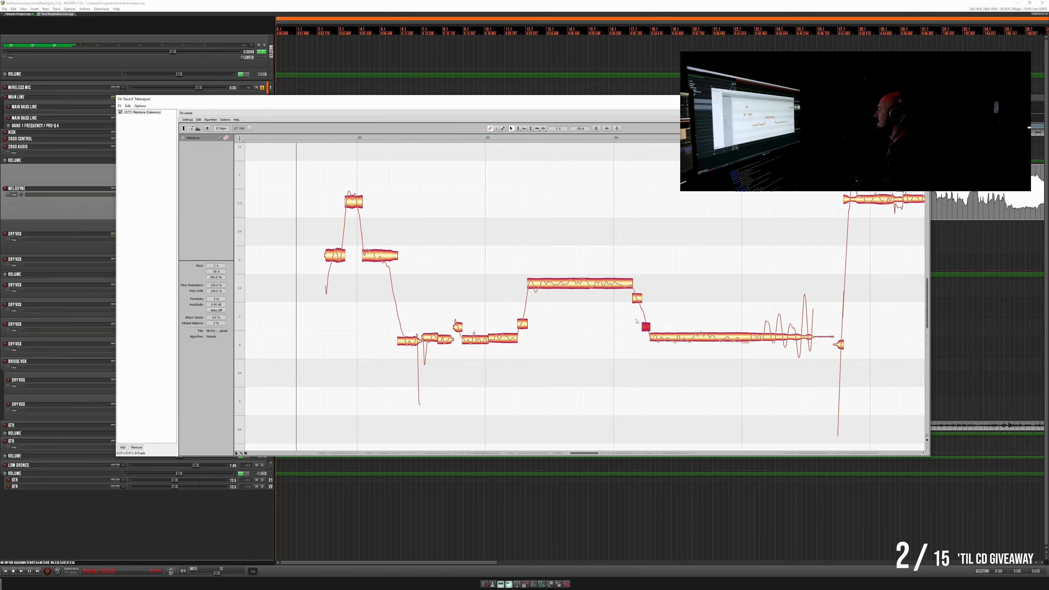
key("space")
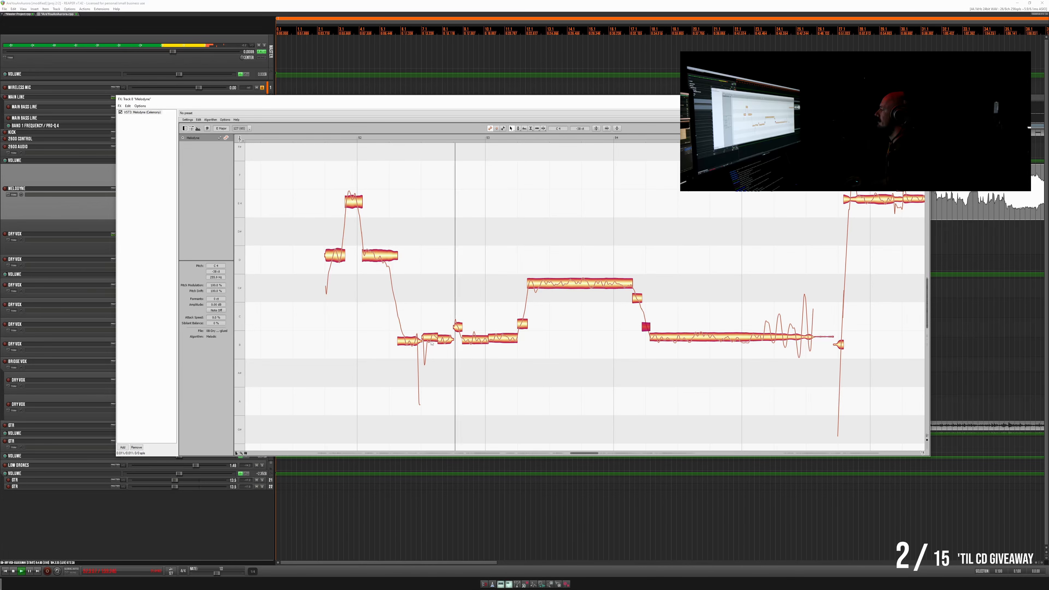
key("space")
- Raise the short low segment at the end of the fall between bars 52 and 53 slightly and replay it
left_click(412, 343)
key("space")
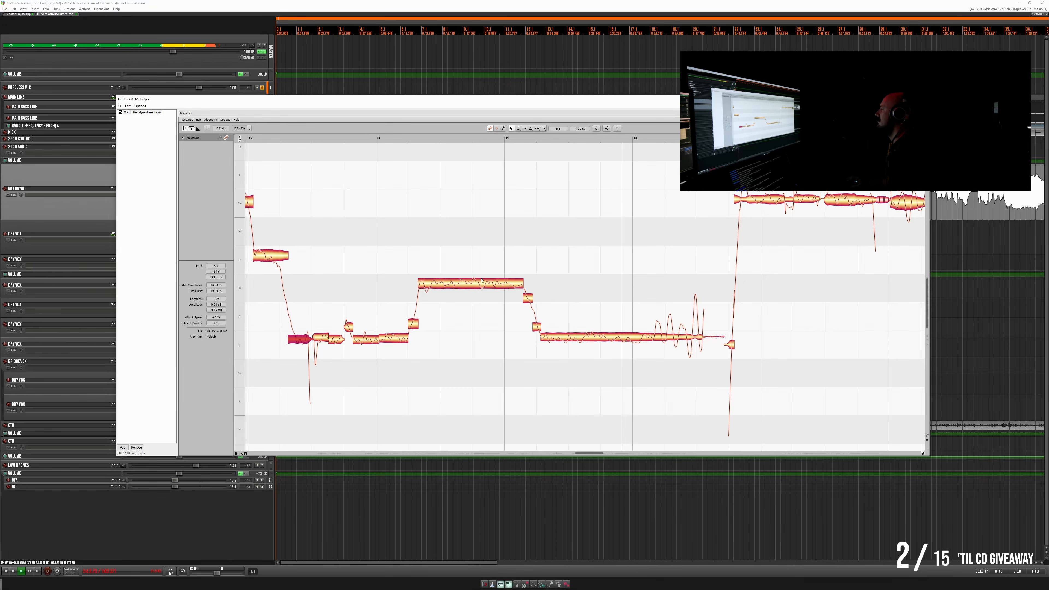
key("space")
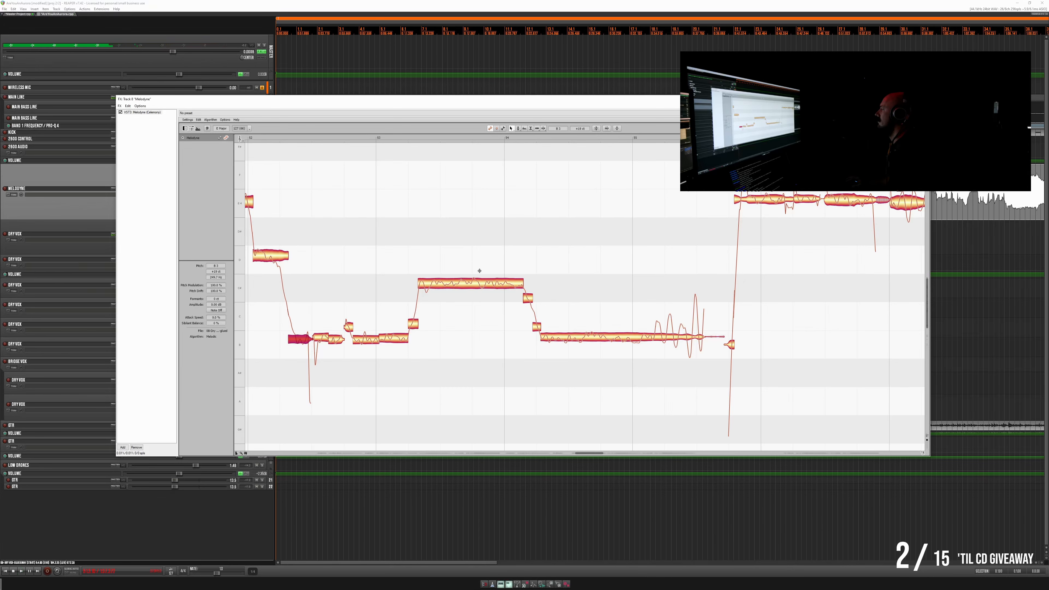
- Split the long high note shortly before bar 54, fine-tune its second part and replay repeatedly from around bar 53
double_click(479, 270)
left_click(493, 289)
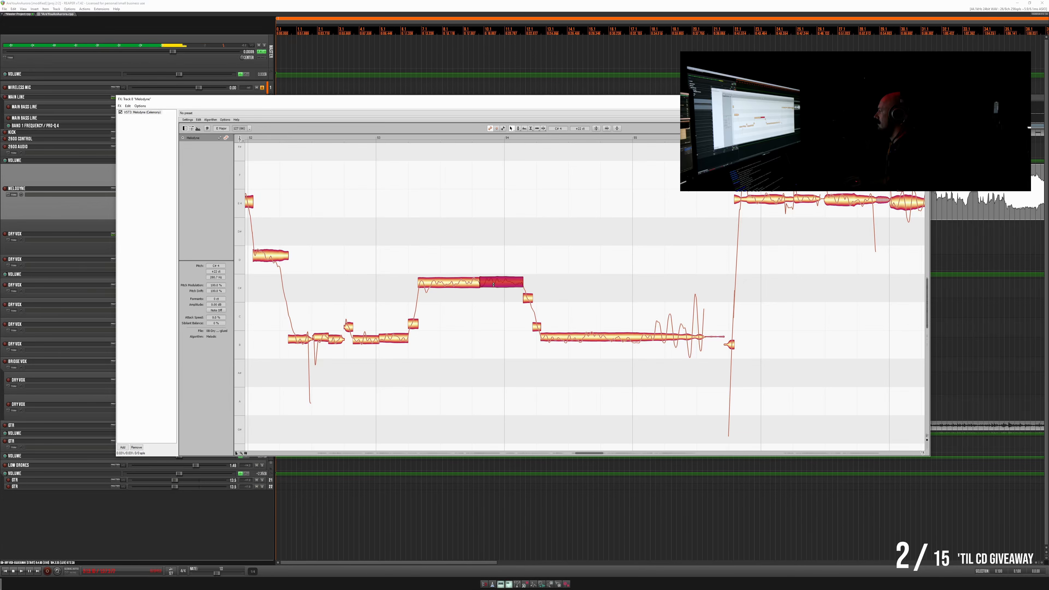
left_click(407, 138)
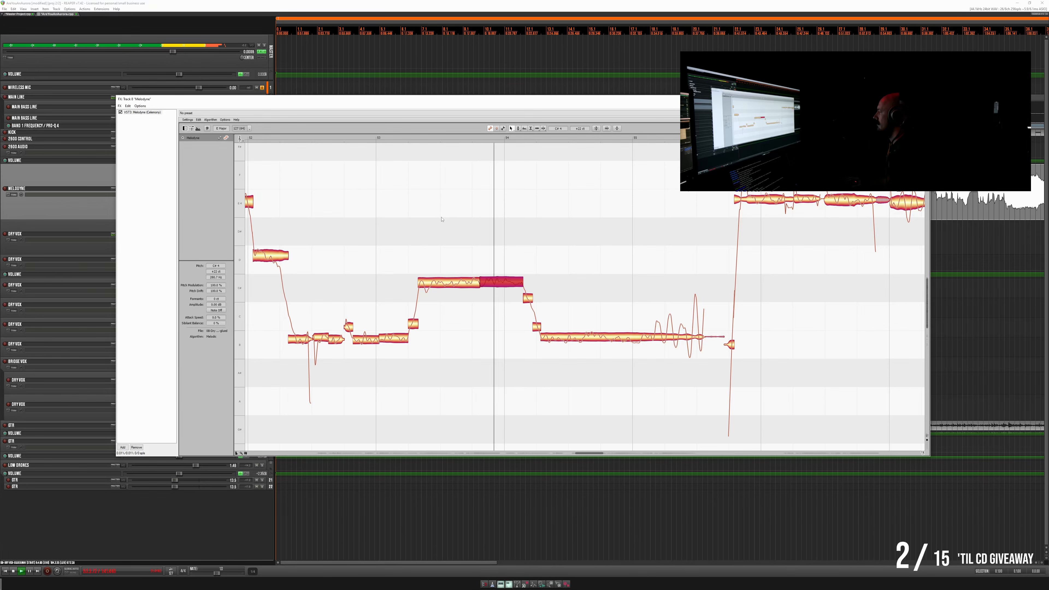
key("space")
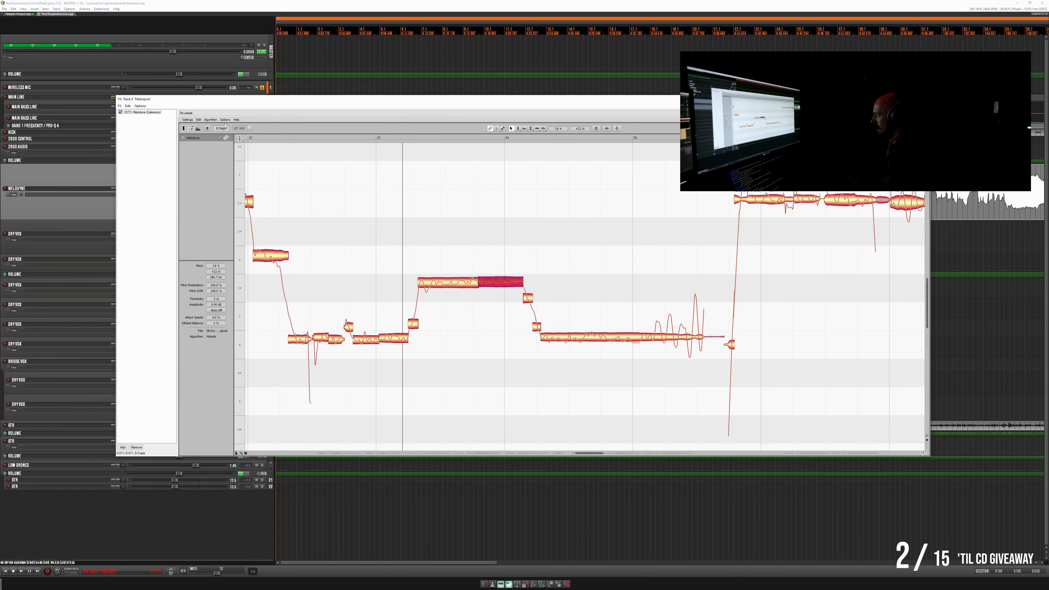
left_click(199, 120)
left_click(404, 243)
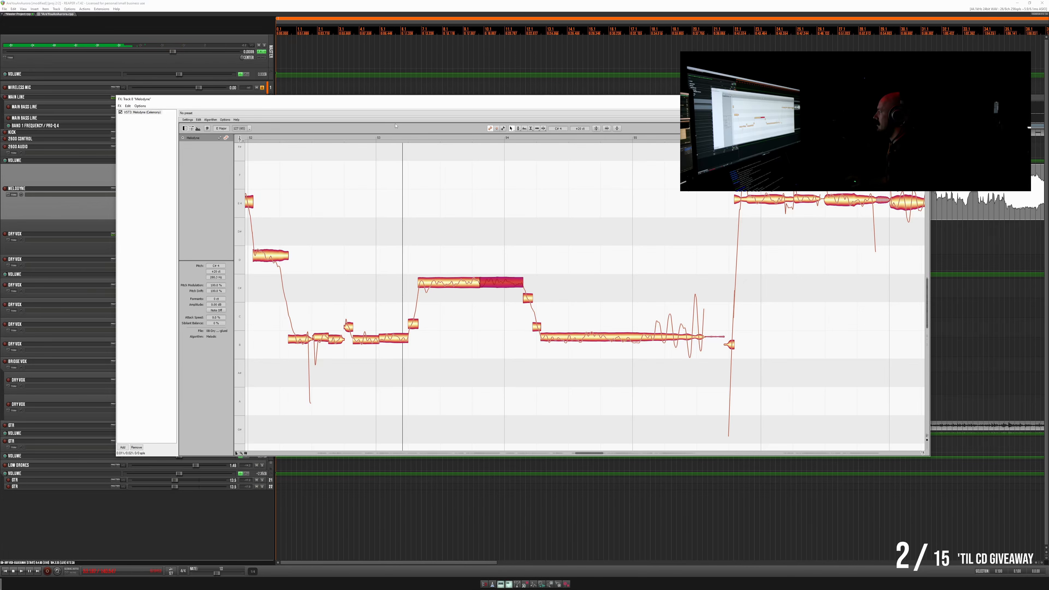
left_click(379, 138)
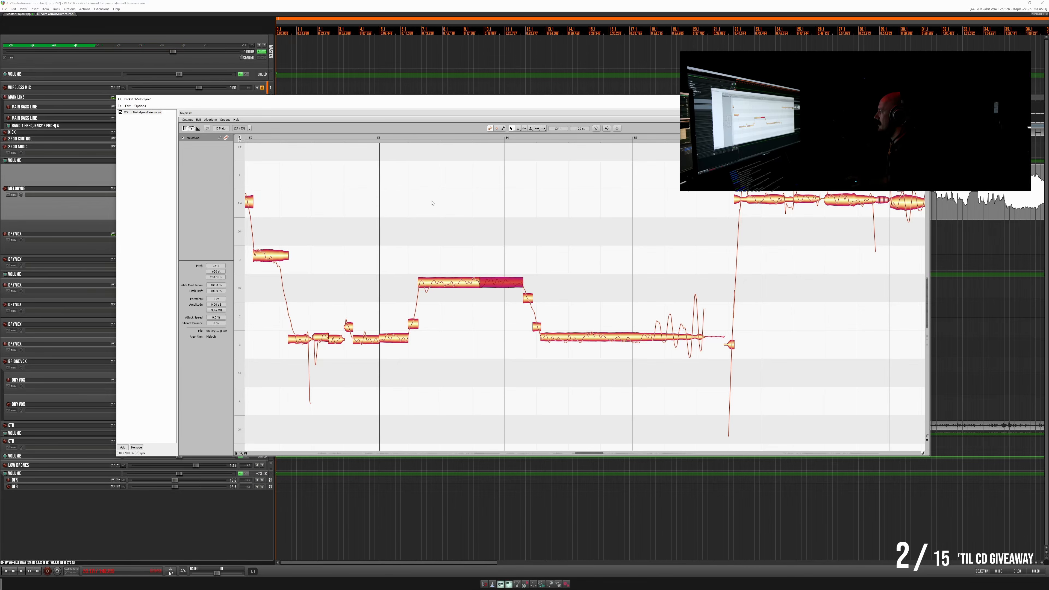
key("space")
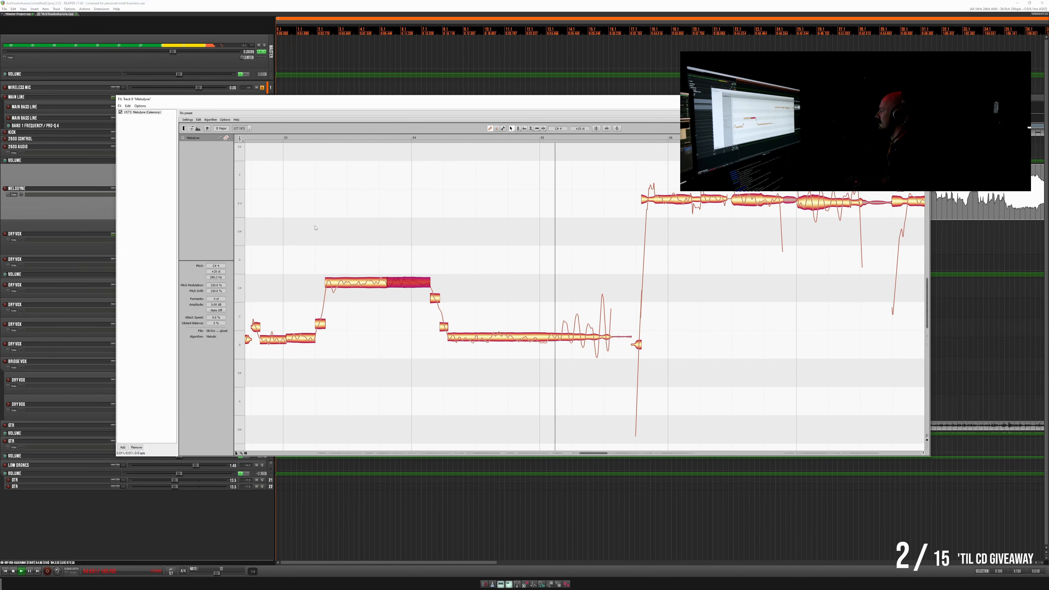
key("space")
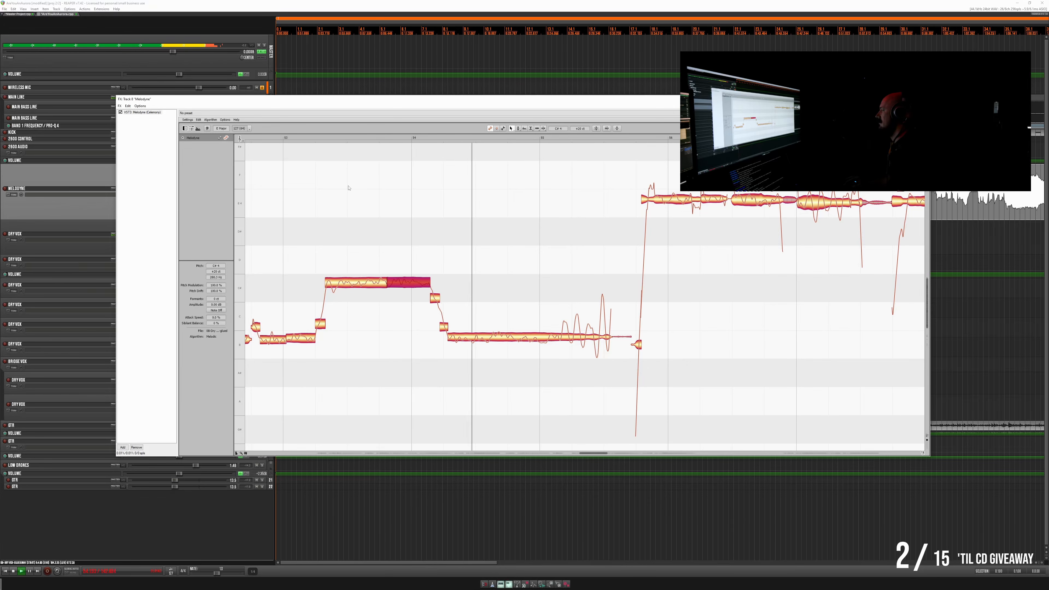
- Split the long low note after bar 54 into shorter pieces up to just past bar 55, then replay from around bar 53
left_click(276, 138)
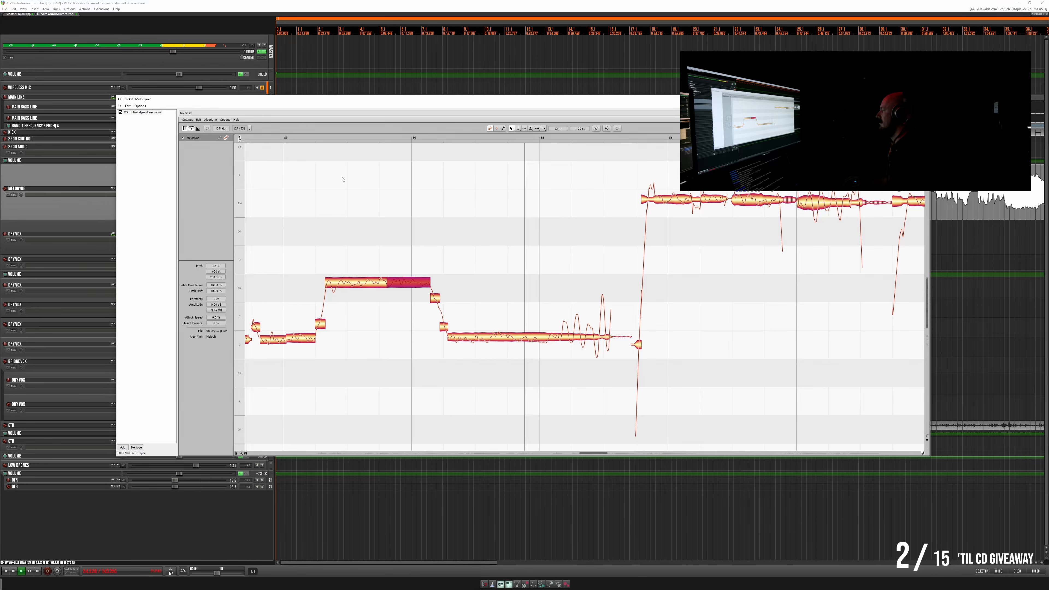
left_click(513, 332)
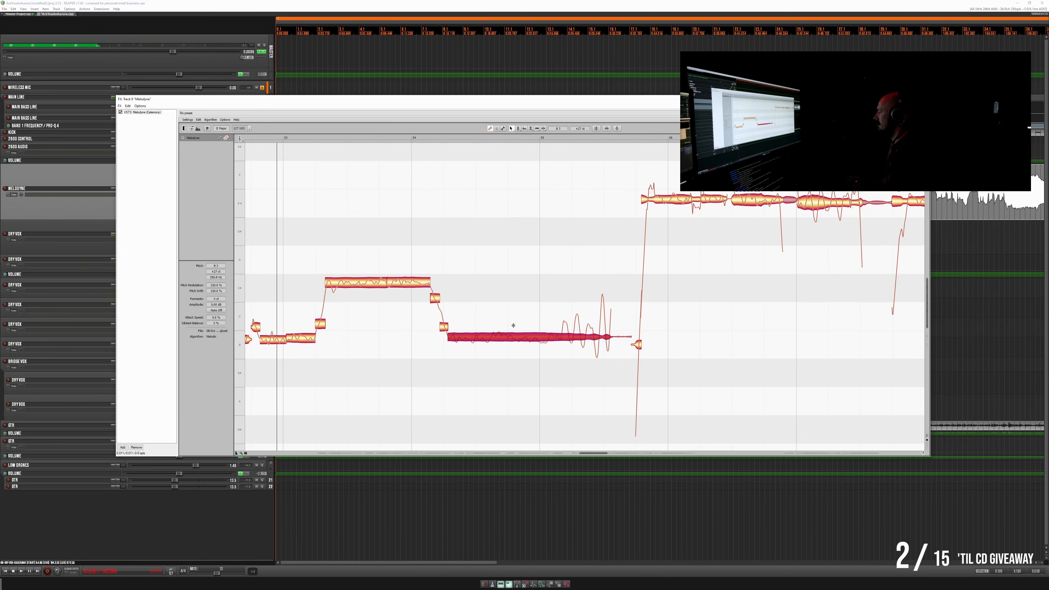
double_click(513, 326)
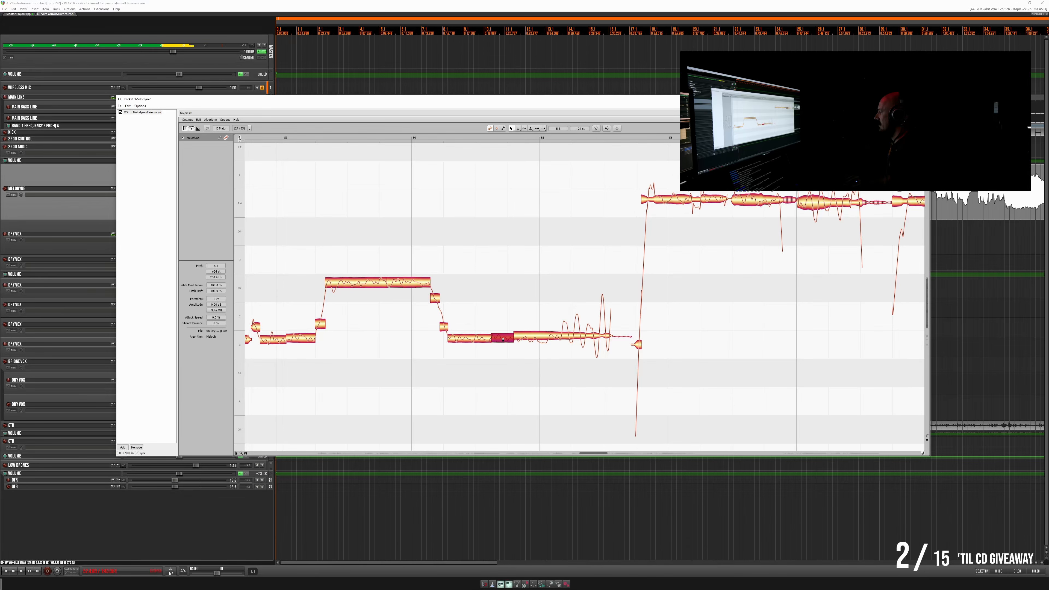
left_click(547, 336)
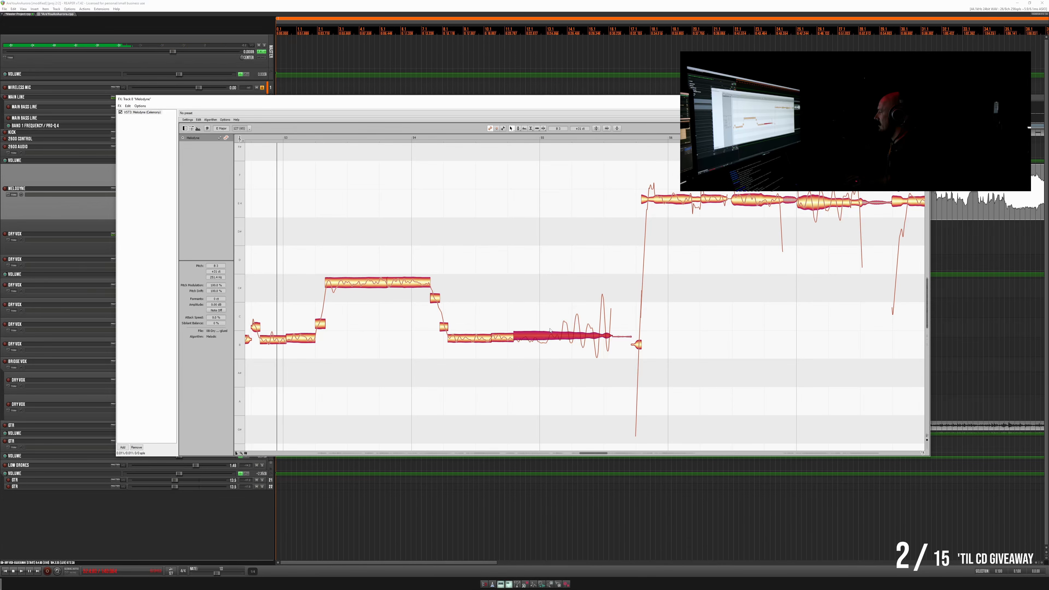
double_click(548, 324)
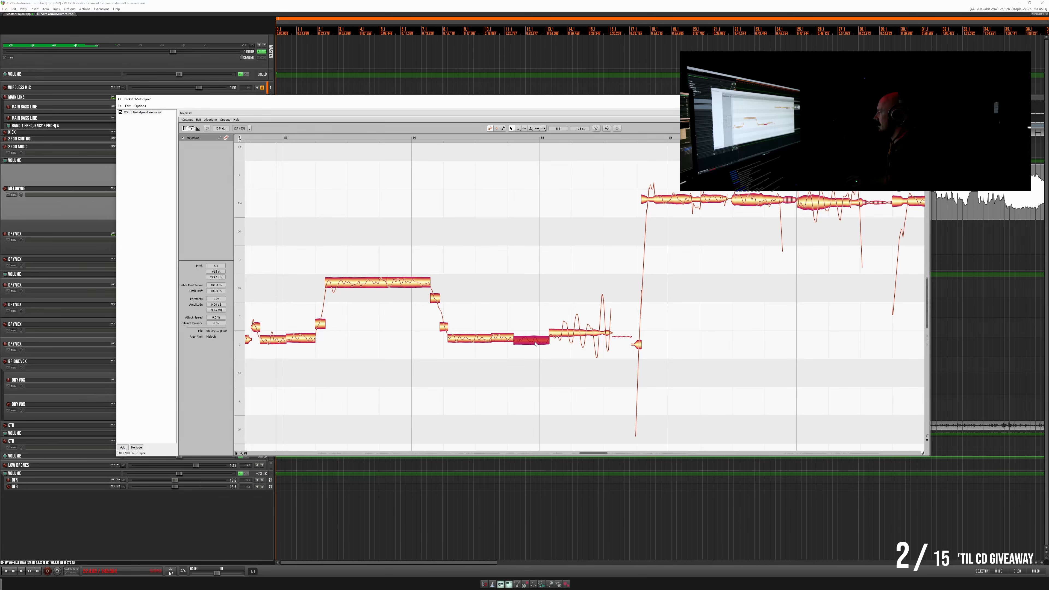
key("space")
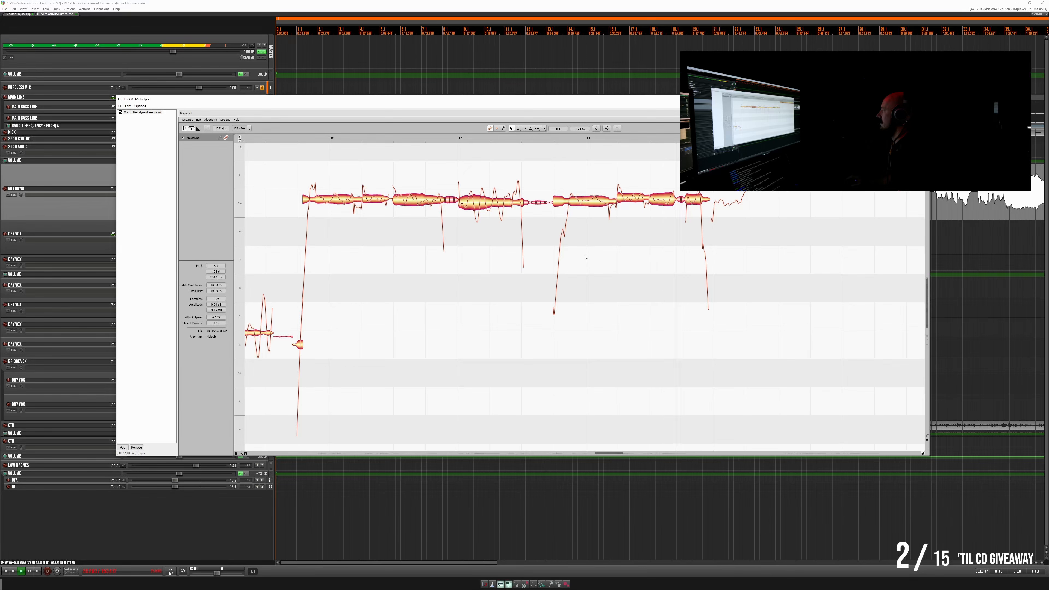
- Play the phrase from shortly before bar 56, raise the long high note starting at bar 59 slightly and replay it
left_click(296, 138)
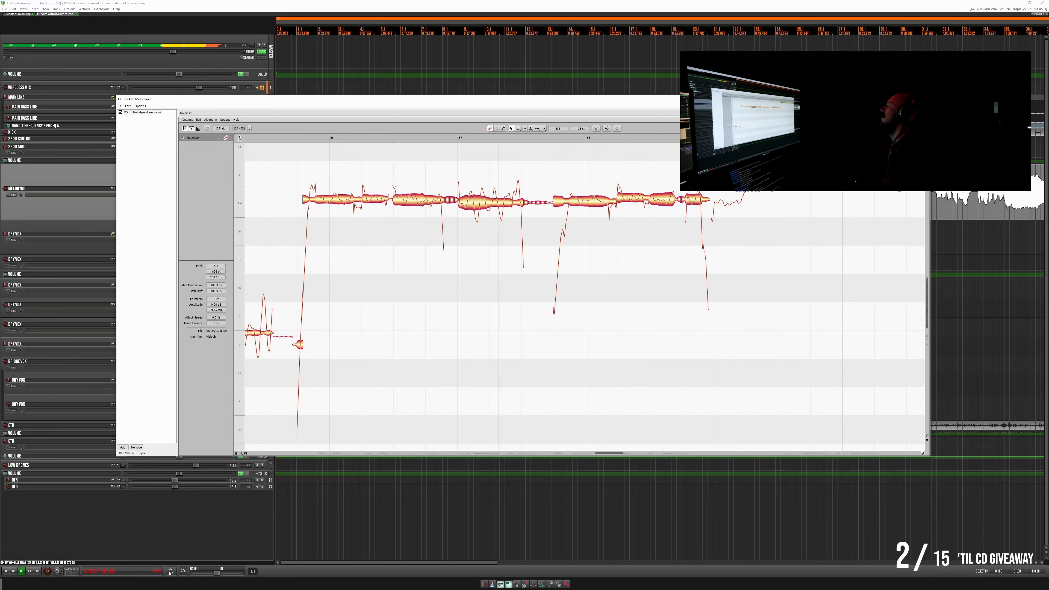
key("space")
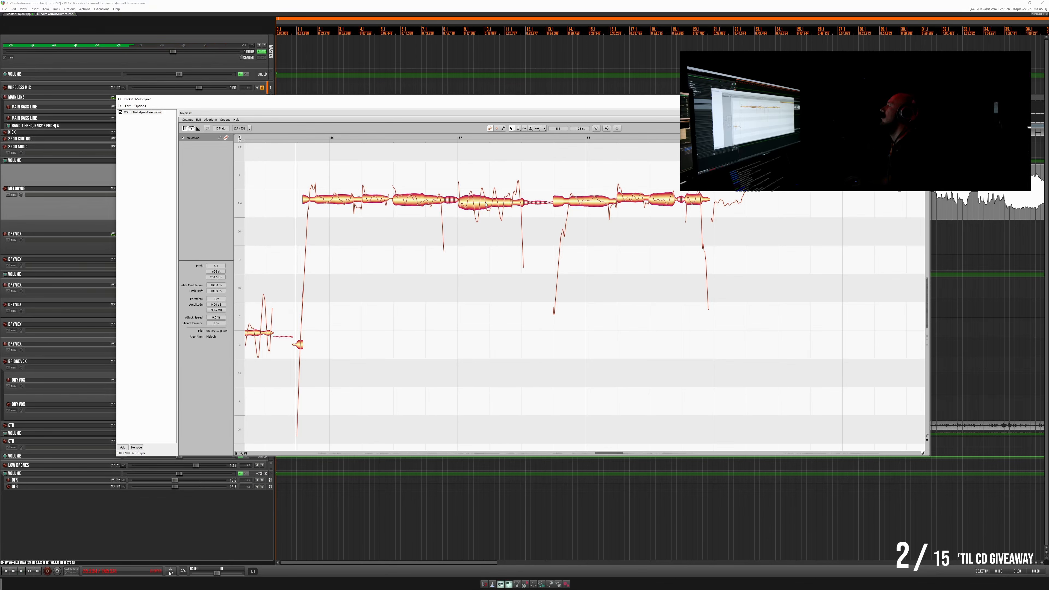
key("space")
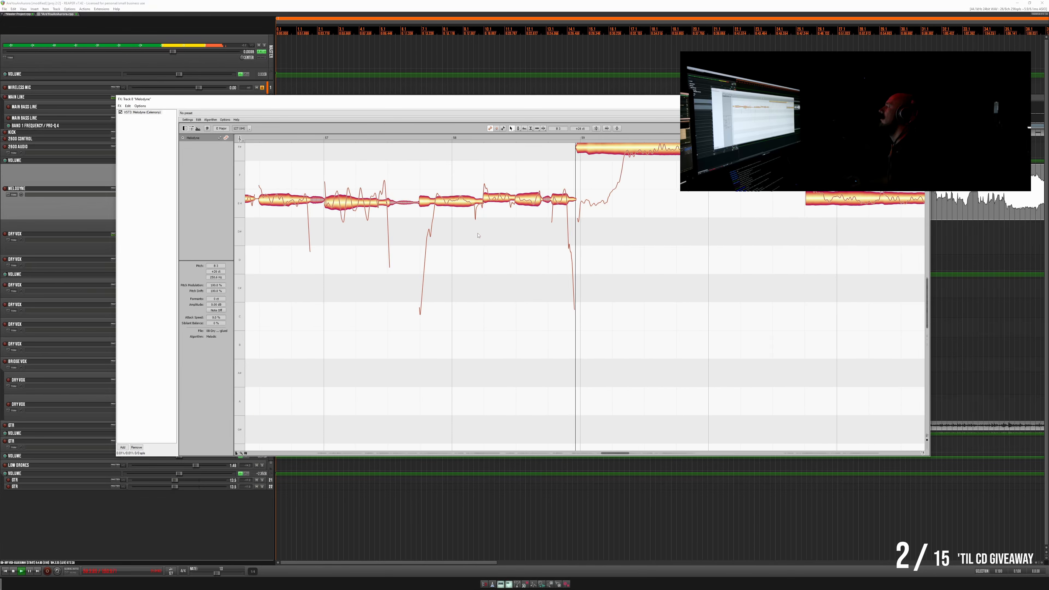
scroll(473, 236, "up", 2)
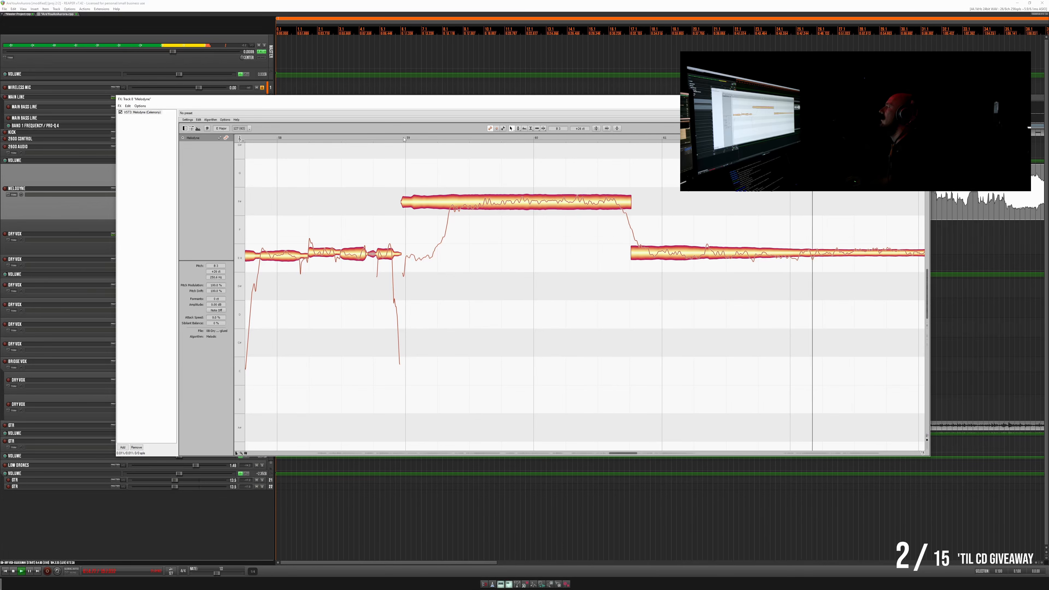
left_click(415, 141)
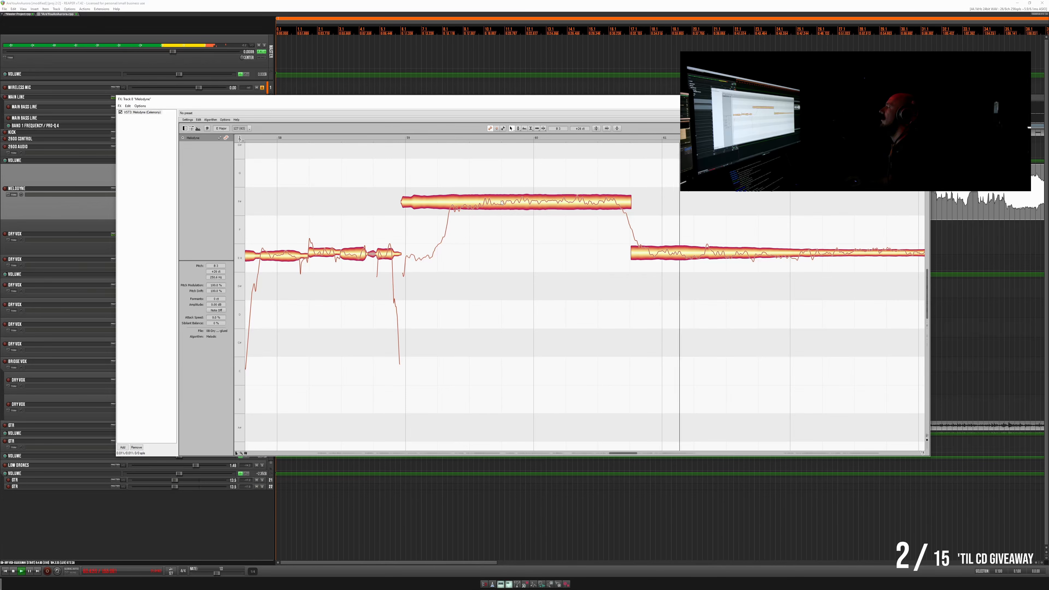
key("space")
left_click(526, 206)
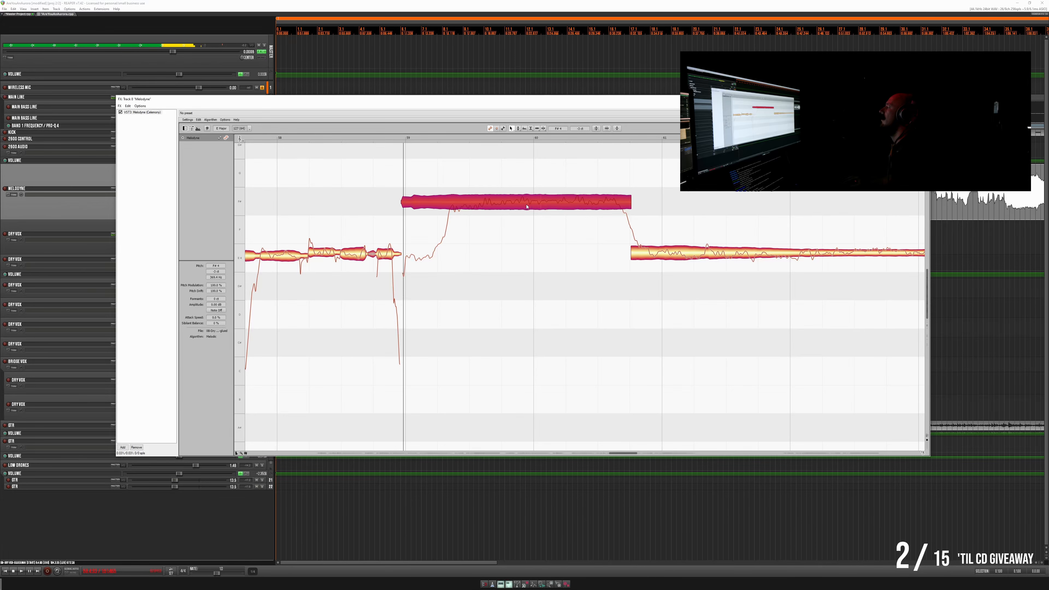
left_click_drag(526, 206, 527, 201)
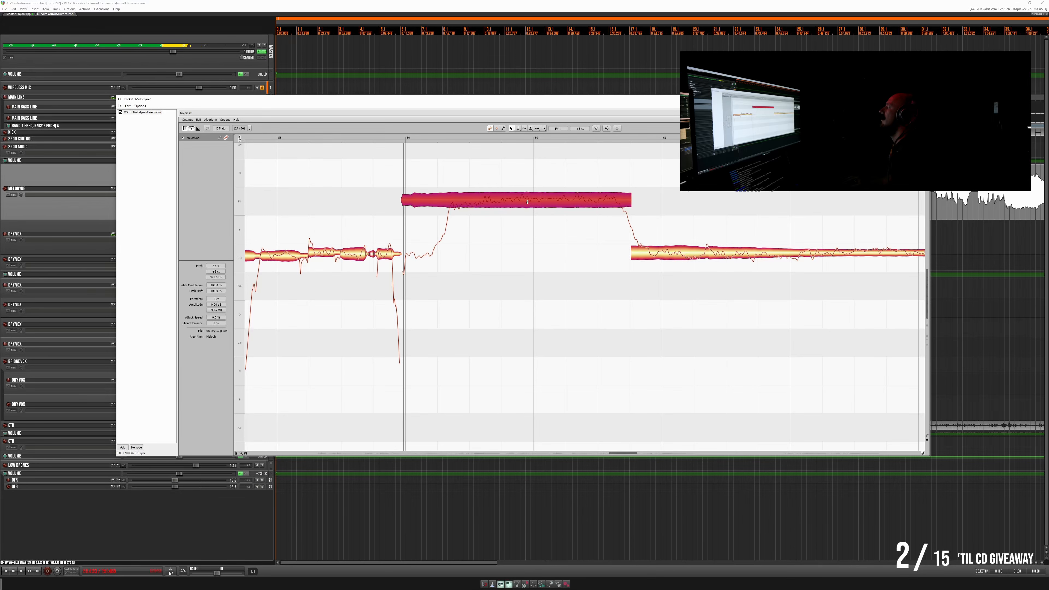
key("space")
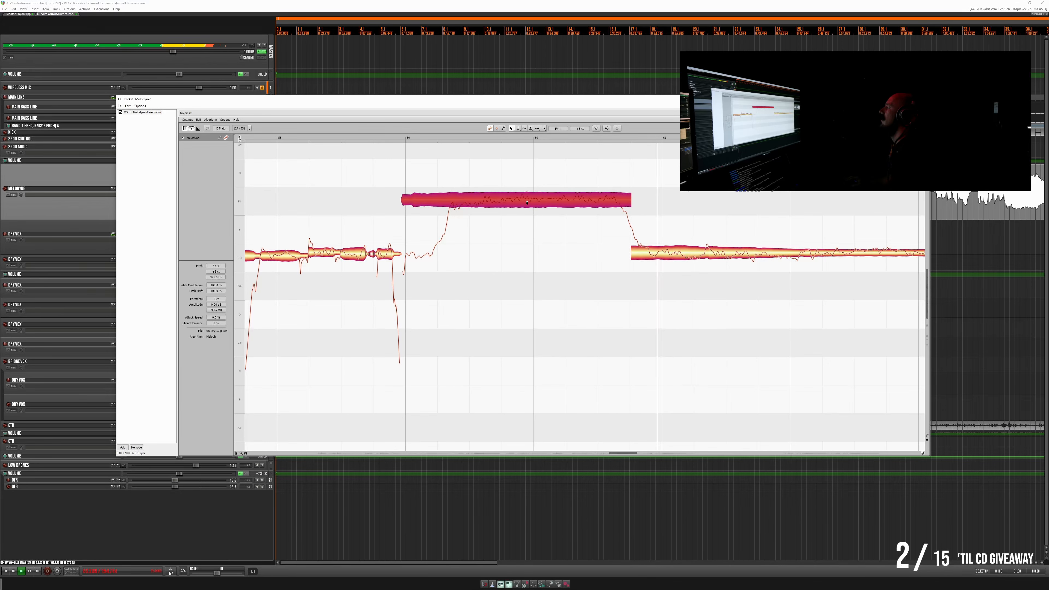
- Fine-tune the long high note from bar 59 by ear, raising it further within its semitone row, with replays from its start
left_click_drag(527, 203, 527, 203)
key("space")
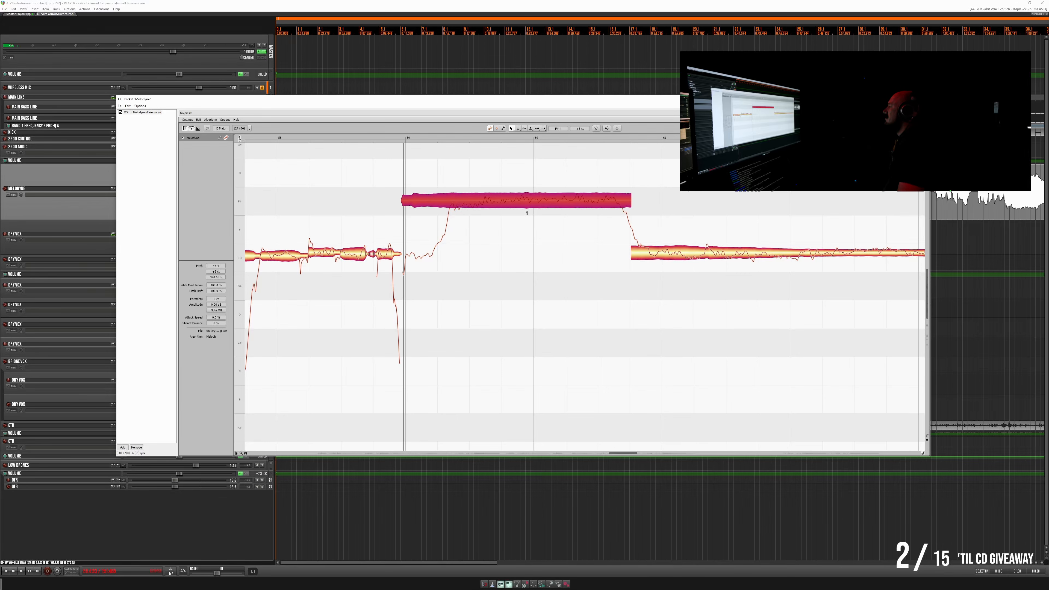
key("space")
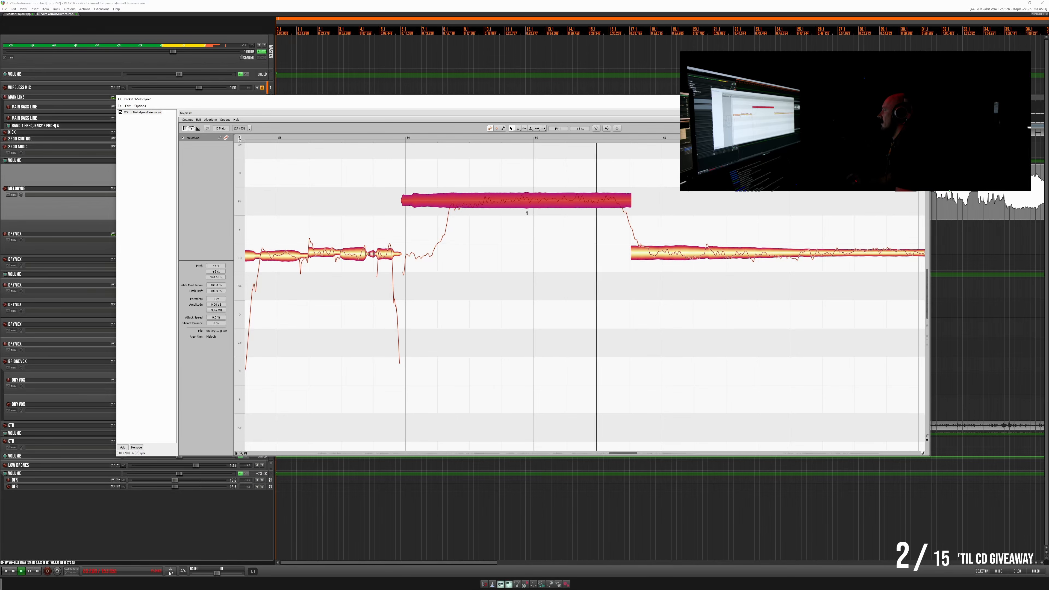
key("space")
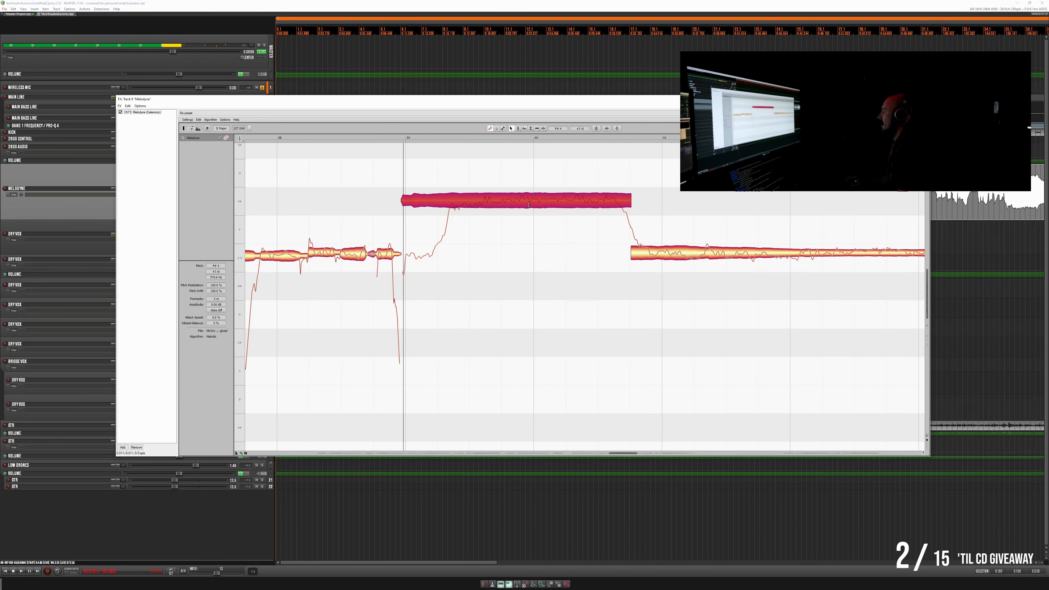
left_click_drag(529, 205, 529, 200)
key("space")
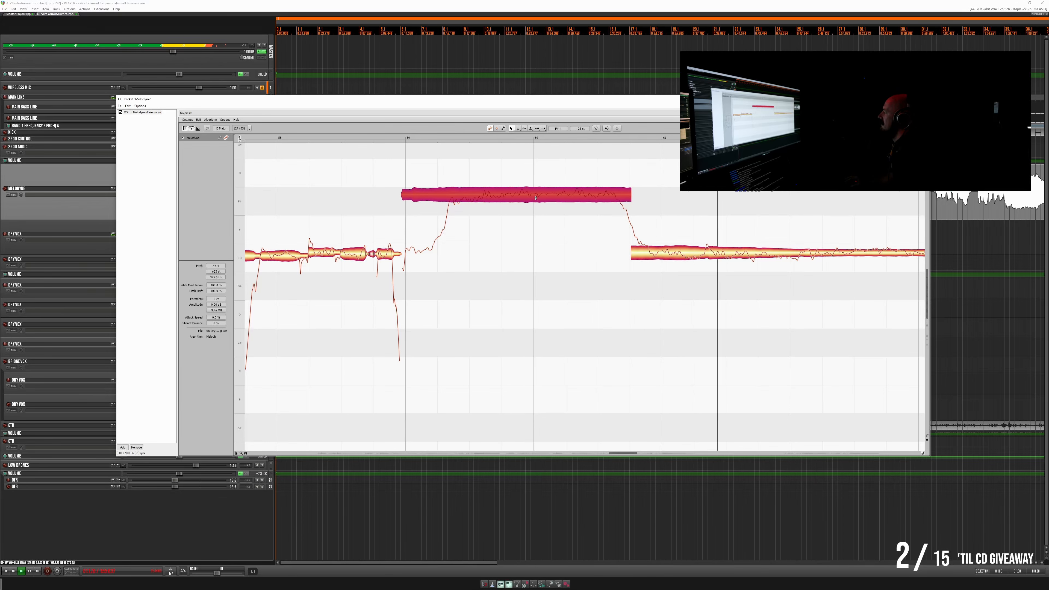
- Lower the long high note from bar 59 in two small amounts, replaying it after each change
key("space")
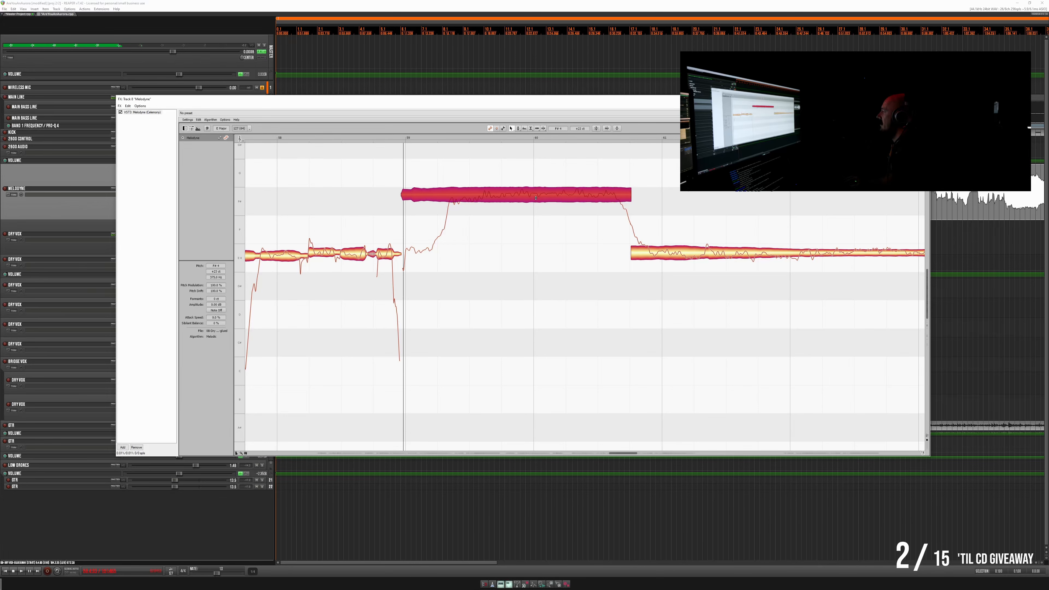
left_click_drag(535, 199, 536, 199)
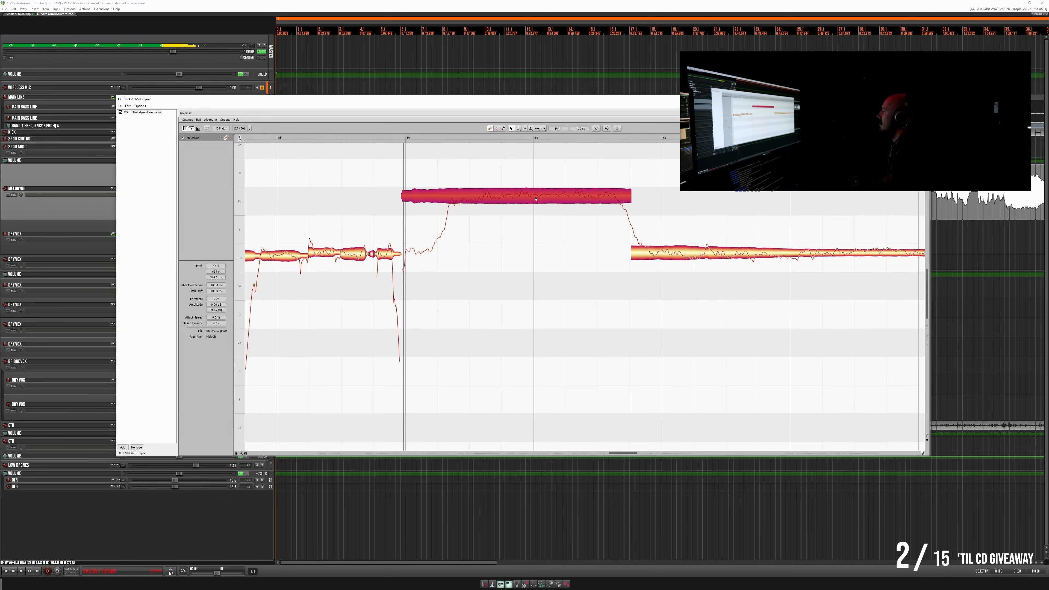
key("space")
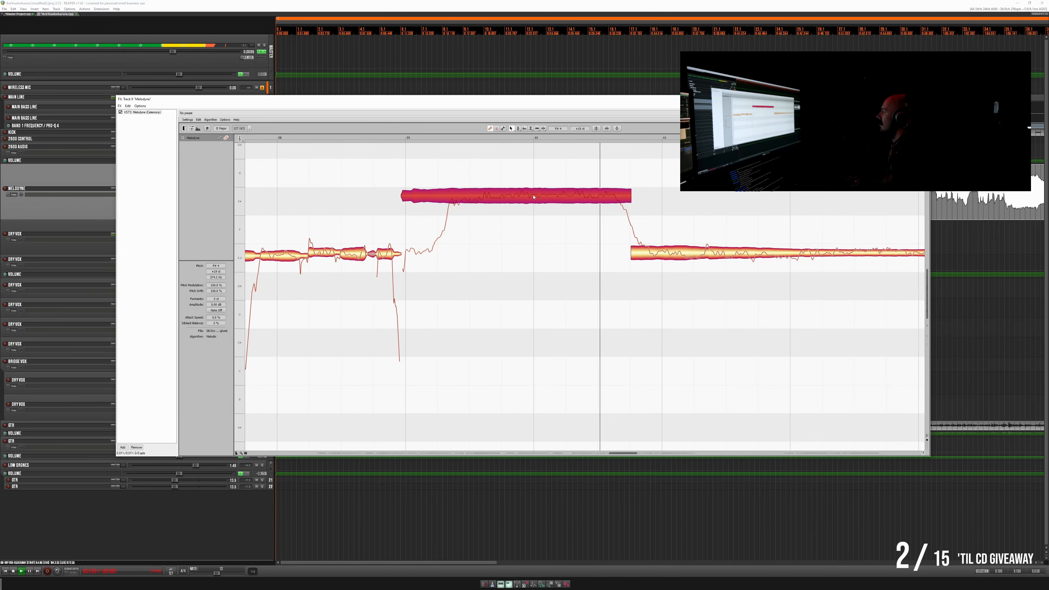
key("space")
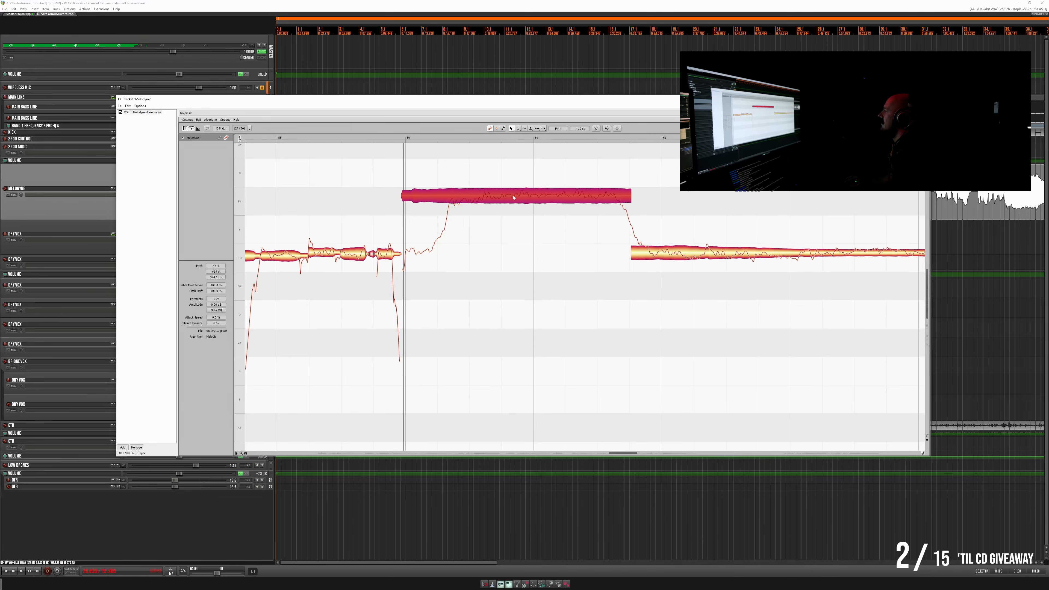
left_click_drag(520, 203, 520, 200)
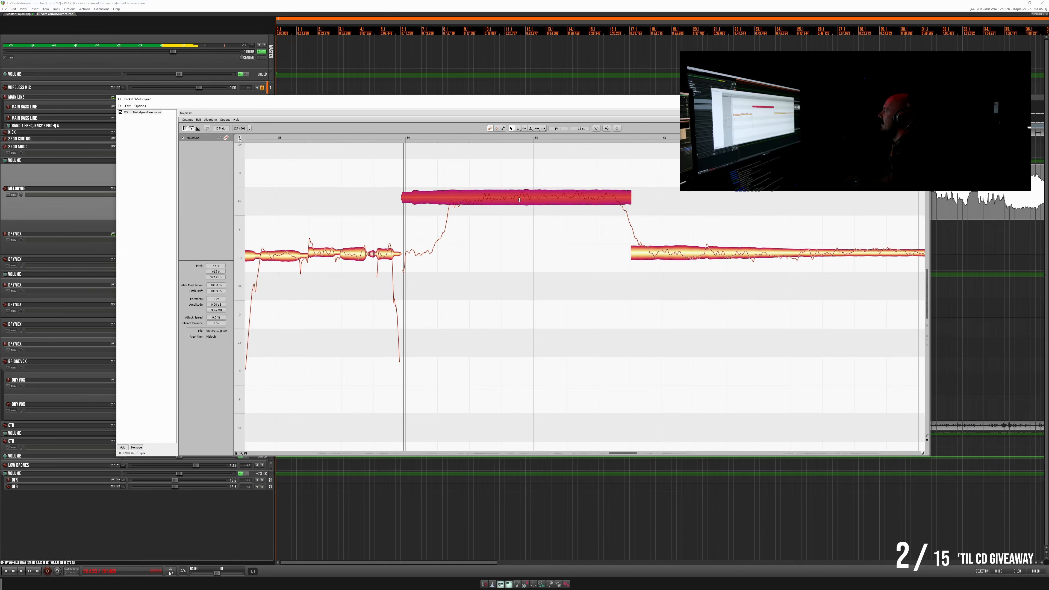
key("space")
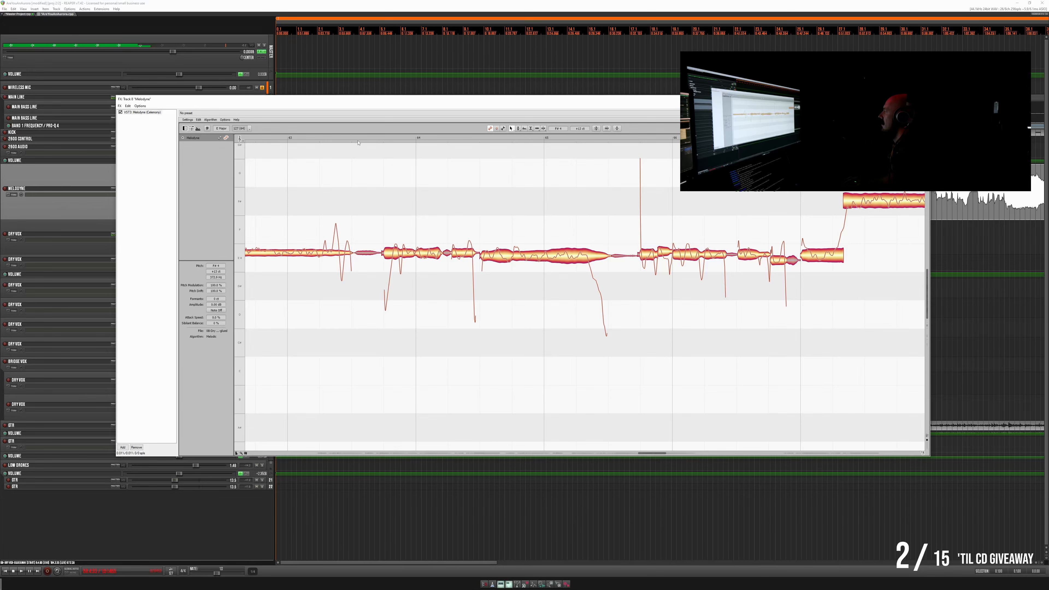
- Listen repeatedly to the vocal phrase from shortly before bar 64 to check its pitch
double_click(372, 138)
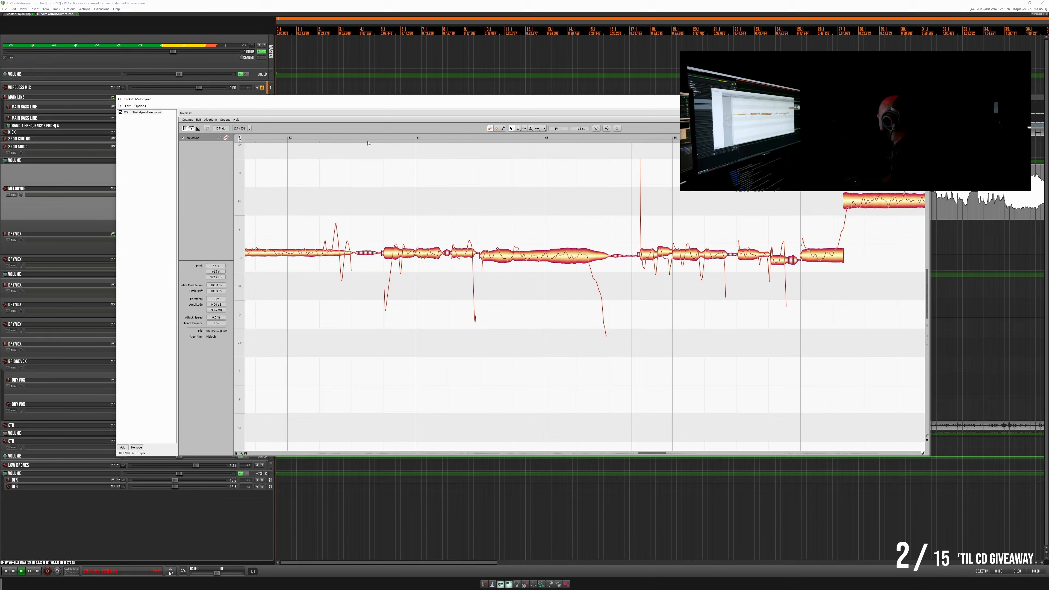
key("space")
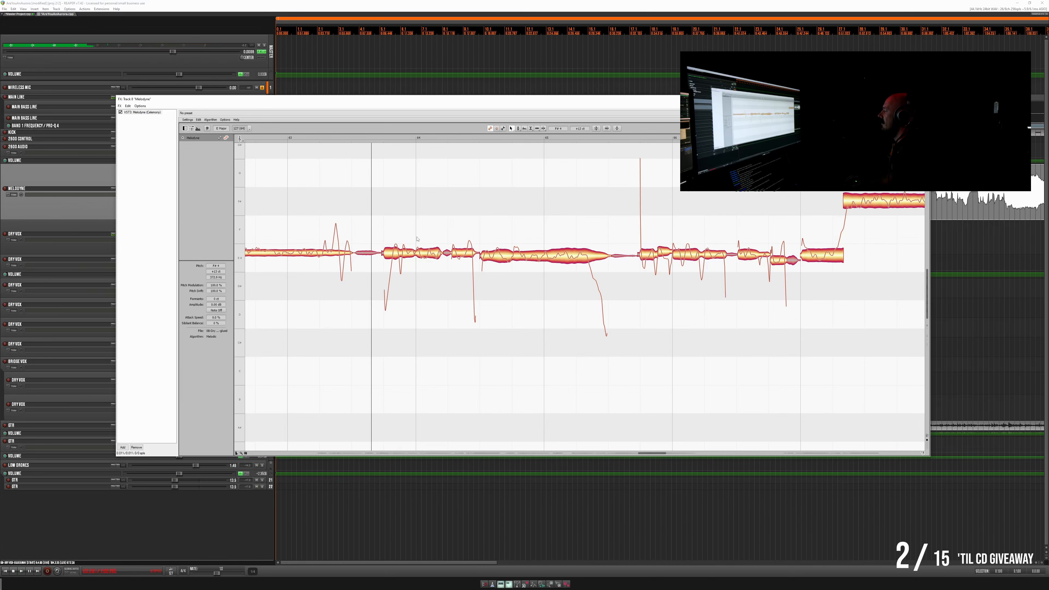
key("space")
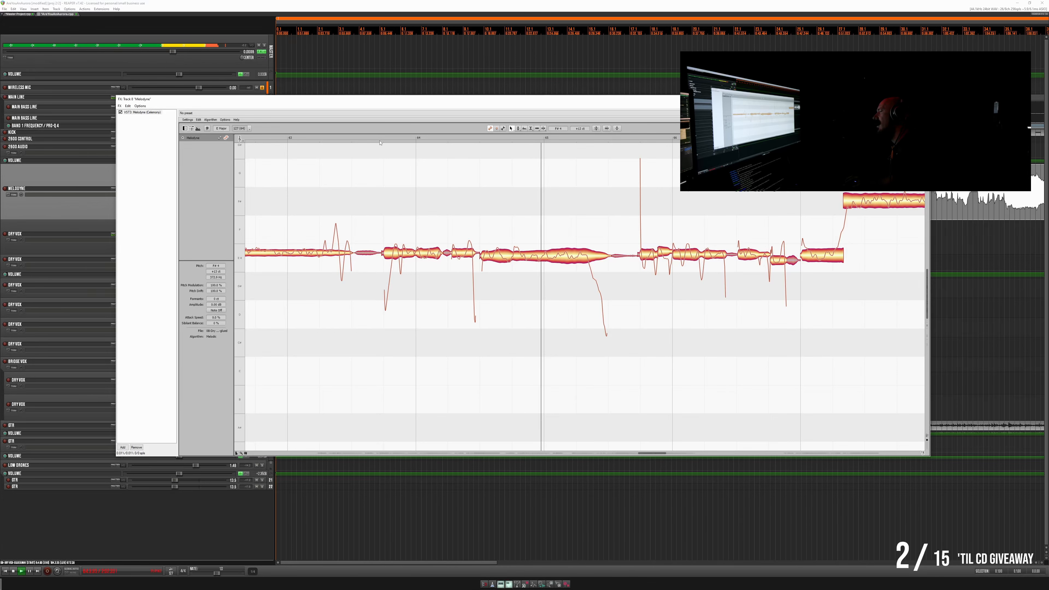
key("space")
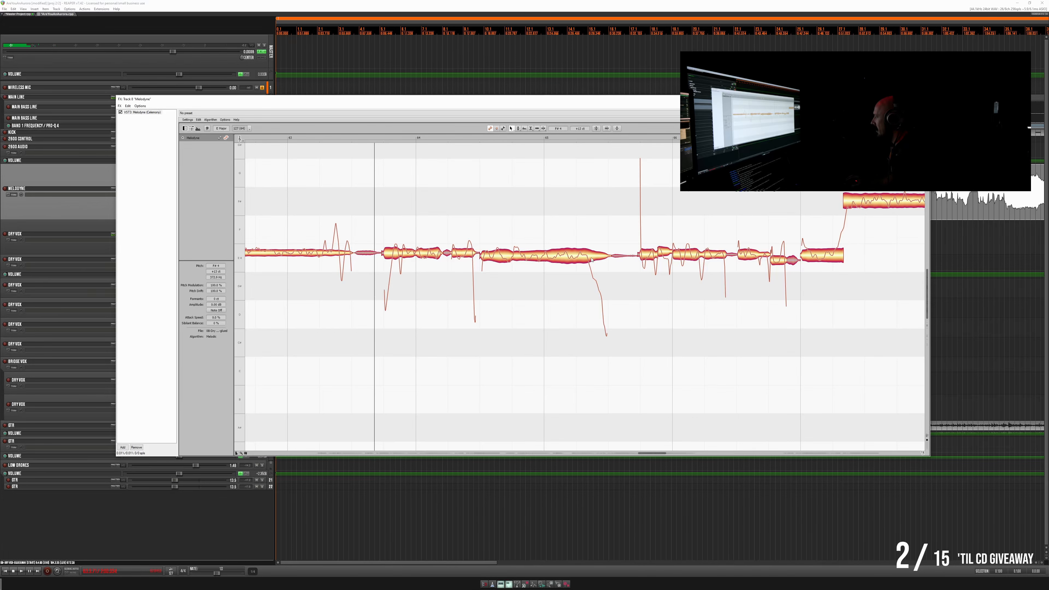
left_click(380, 141)
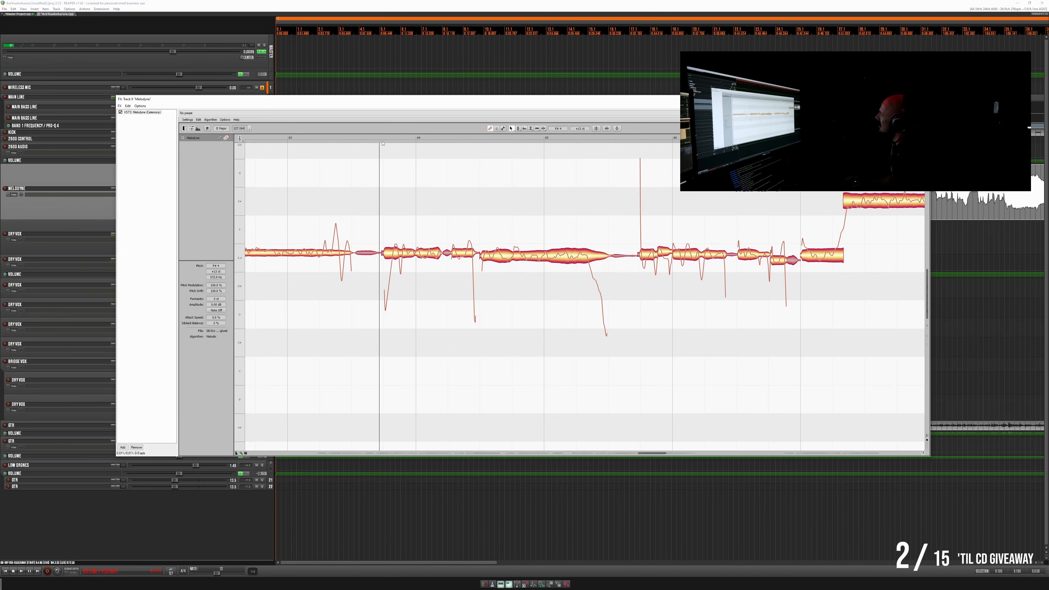
key("space")
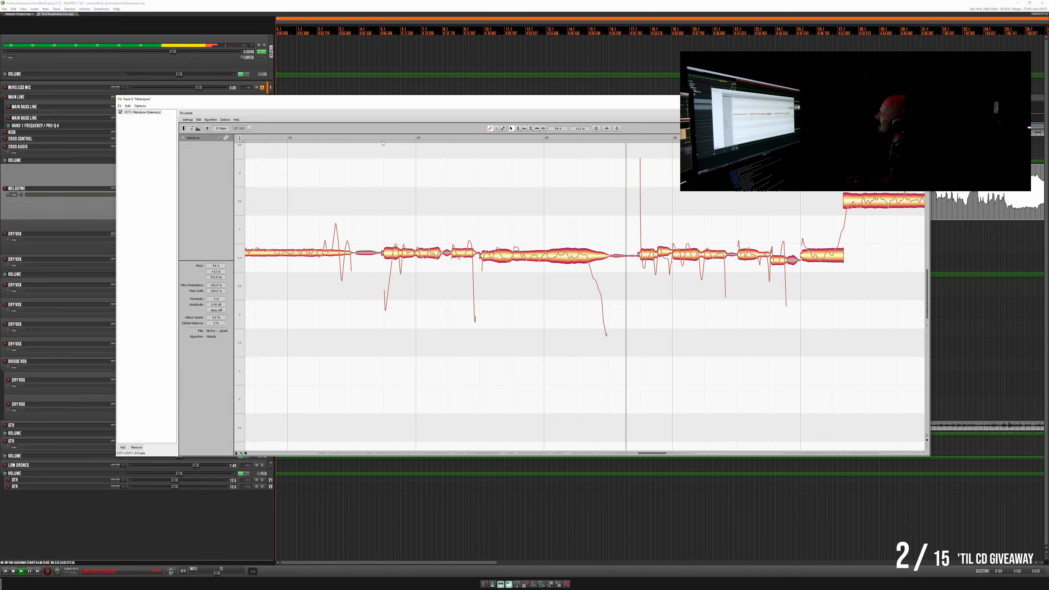
key("space")
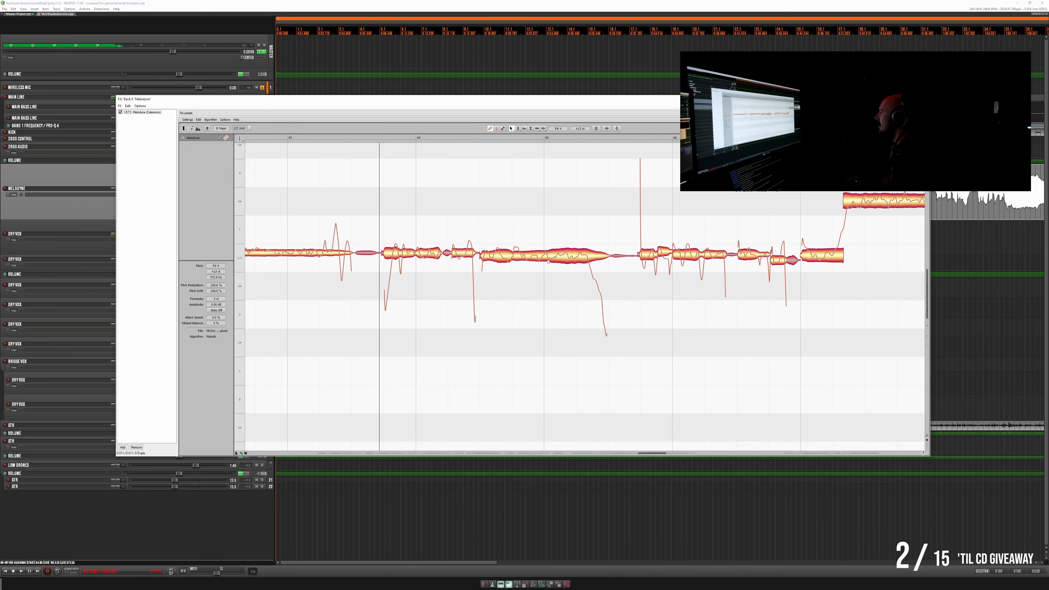
- Raise the long note spanning bar 65 slightly and replay the phrase from shortly before bar 64
left_click(544, 259)
left_click_drag(544, 258, 544, 254)
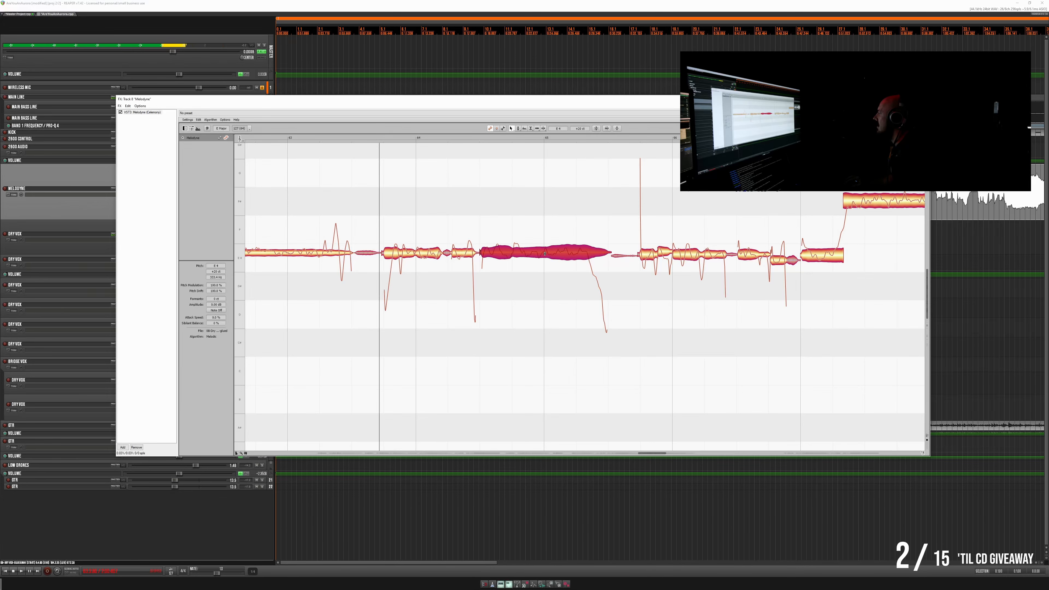
key("space")
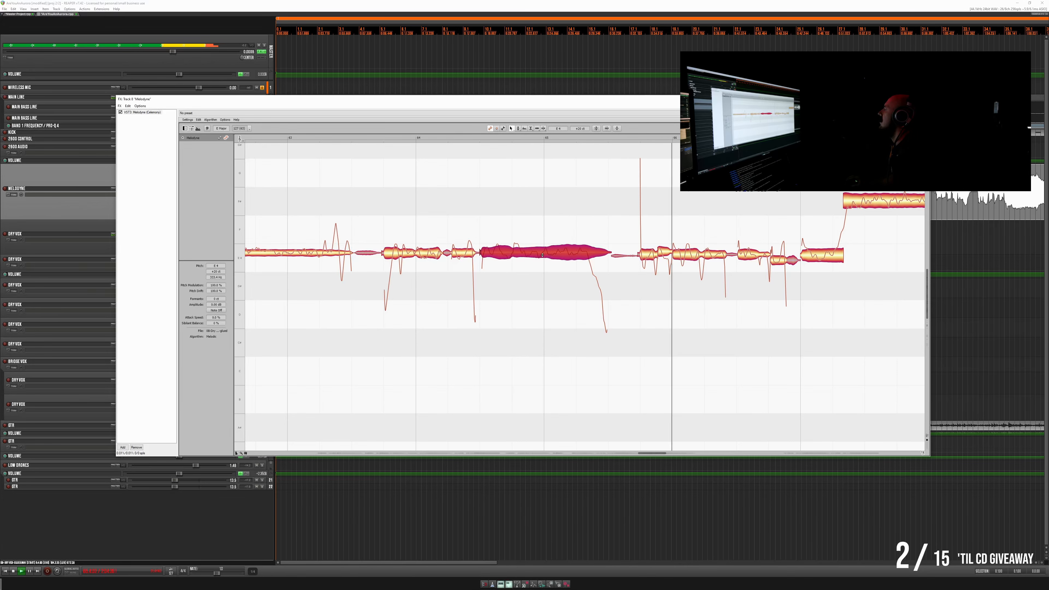
key("space")
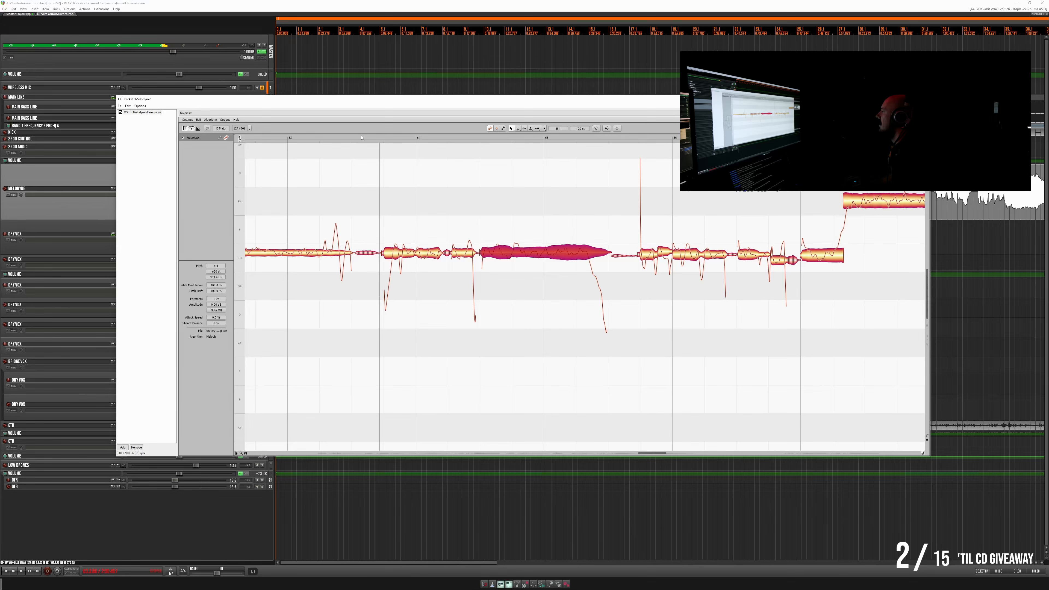
left_click(373, 140)
key("space")
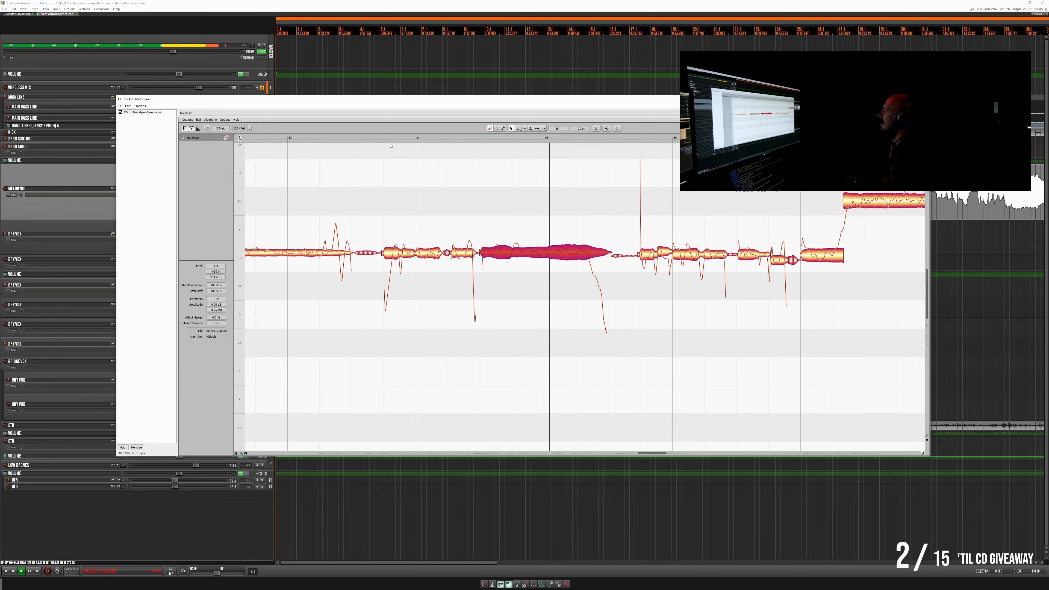
- Undo the last pitch raise on the long note spanning bar 65, replay the phrase for comparison, and redo the raise
key("space")
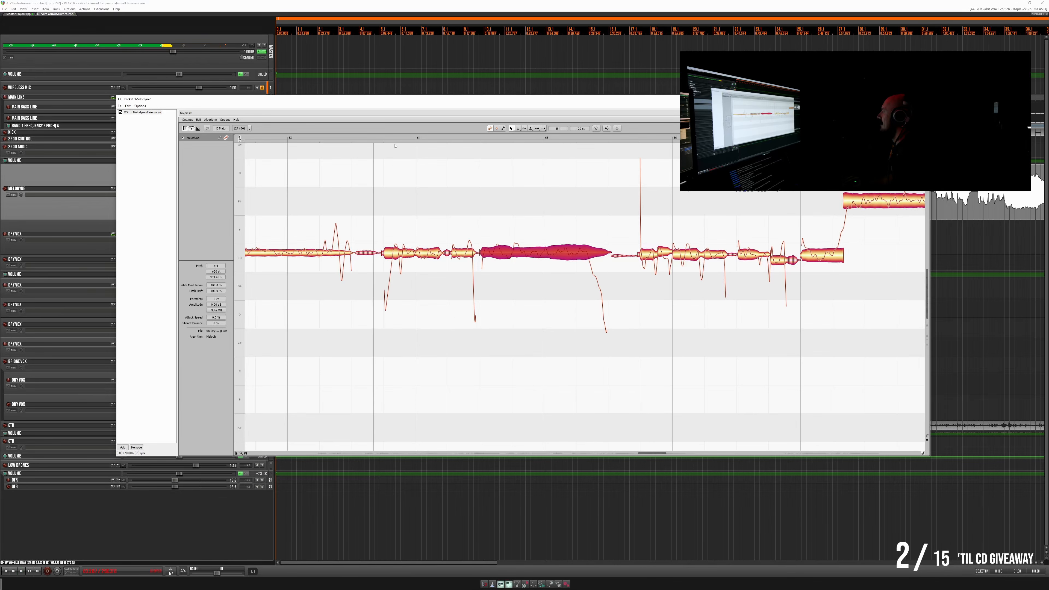
left_click(201, 120)
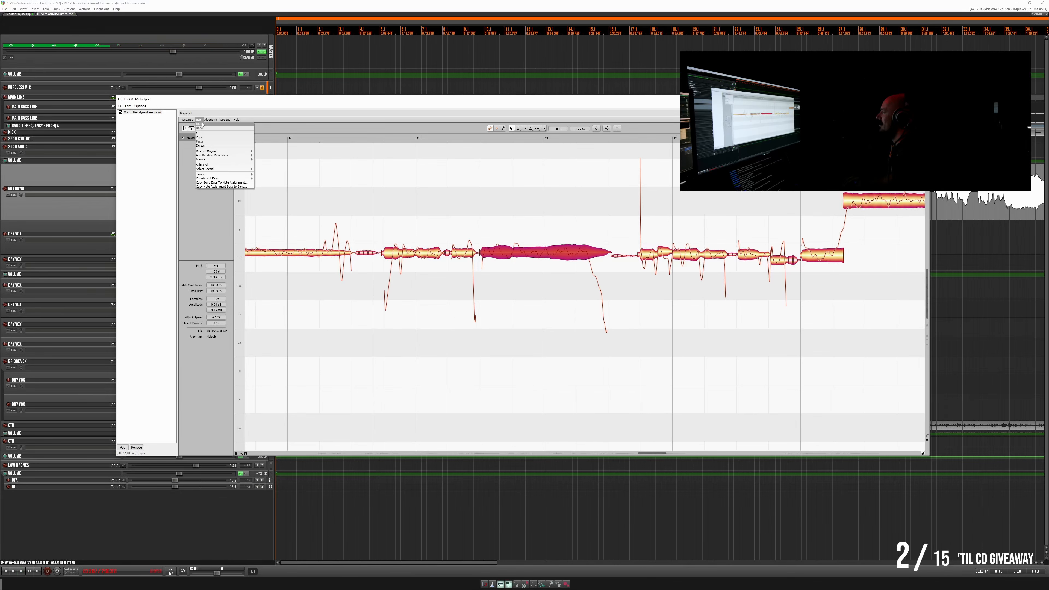
left_click(204, 125)
key("space")
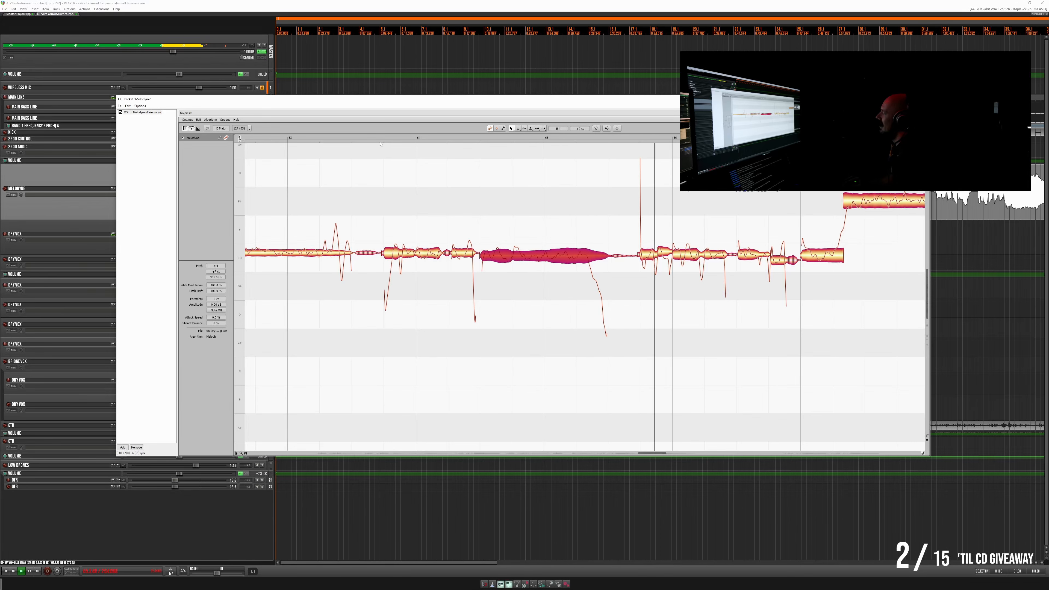
key("space")
left_click(198, 120)
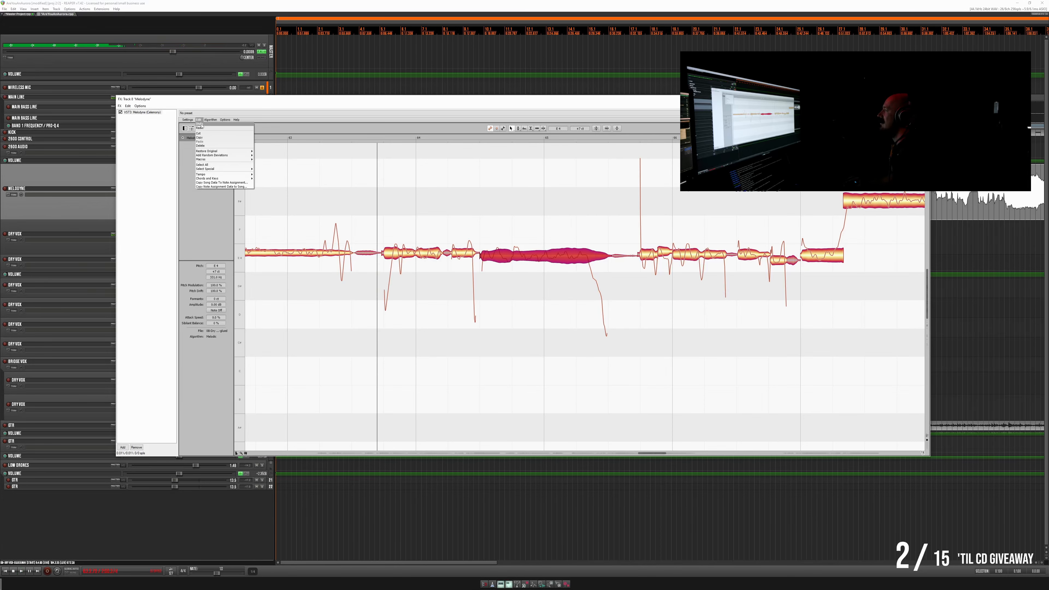
left_click(201, 129)
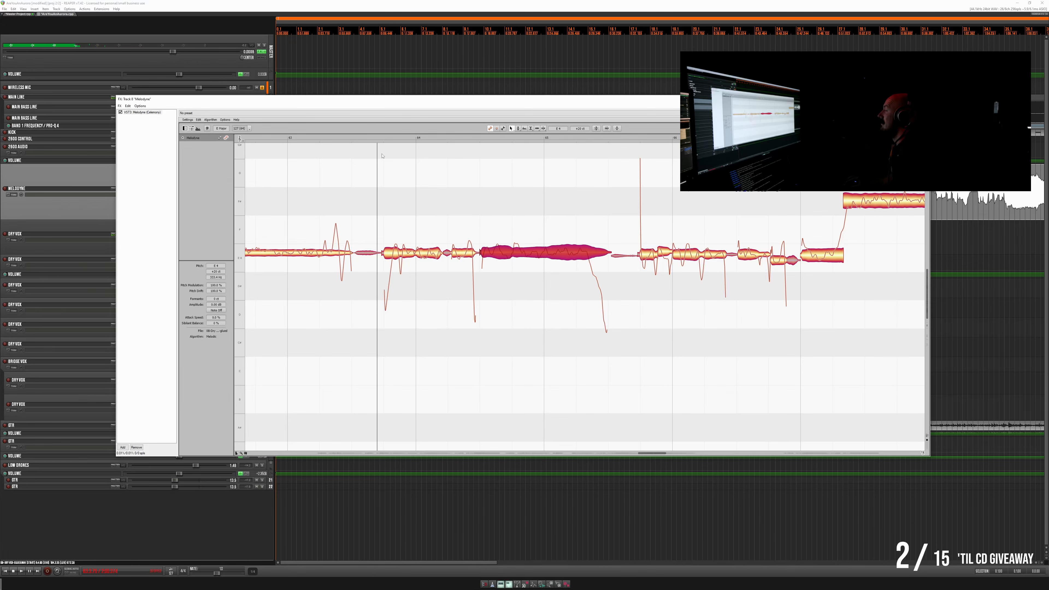
- Replay the phrase from shortly before bar 64 several times to judge the pitch of the long bar 65 note
left_click(375, 139)
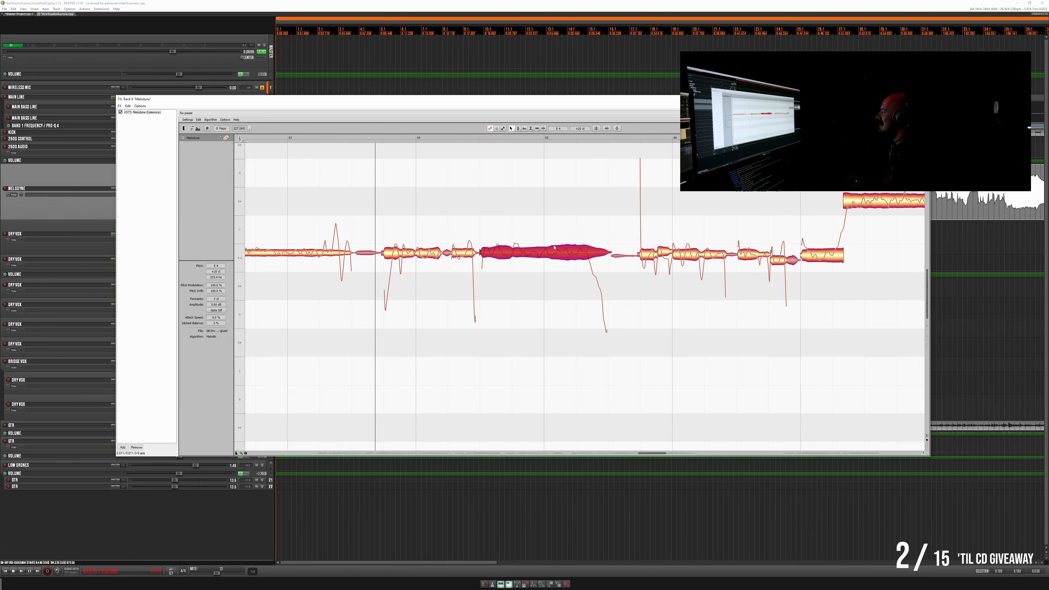
scroll(524, 254, "right", 4)
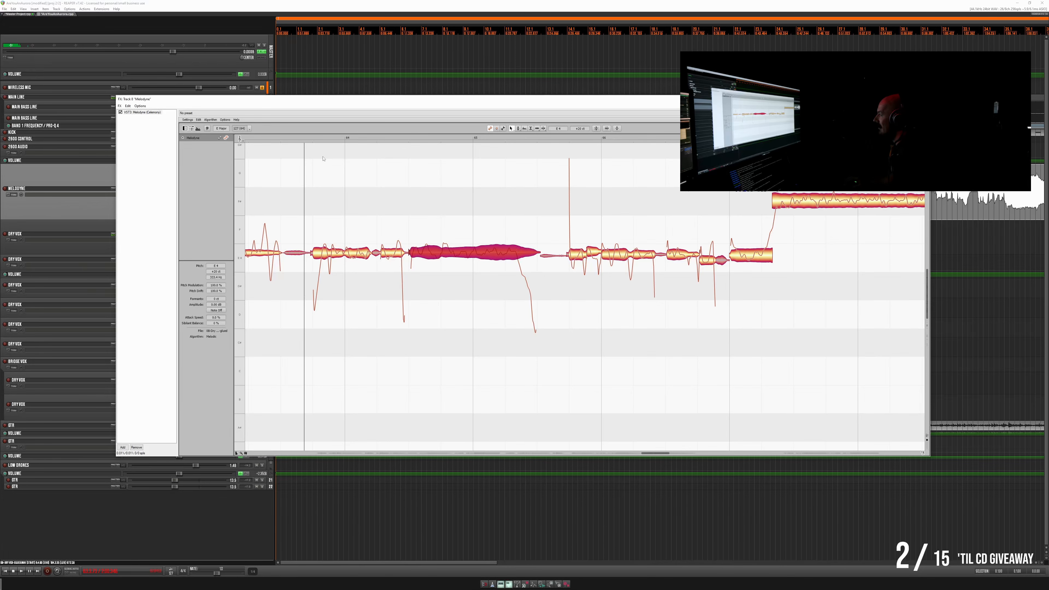
left_click(299, 137)
left_click(301, 137)
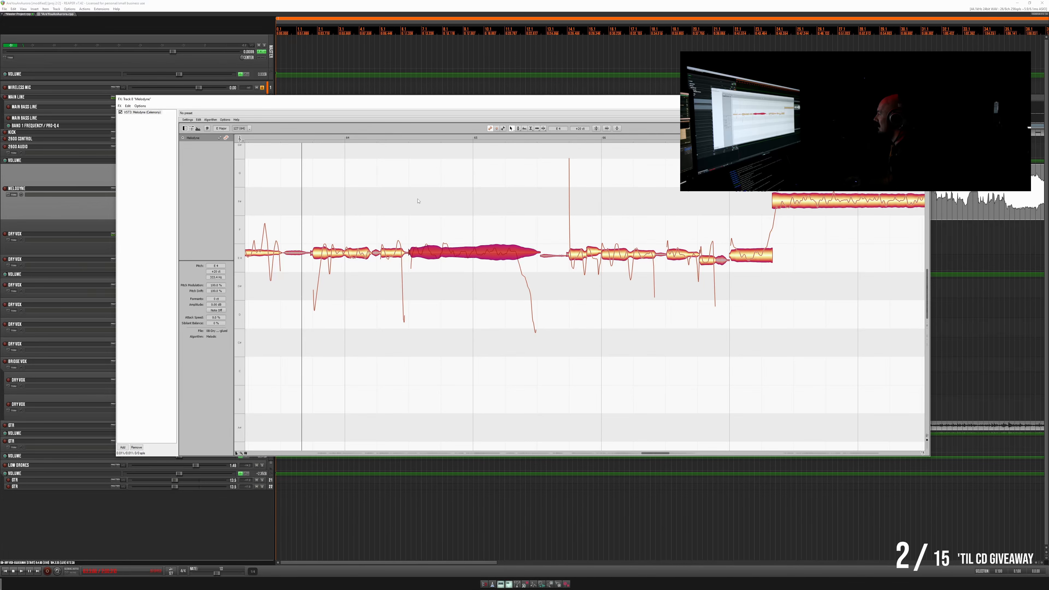
left_click(294, 137)
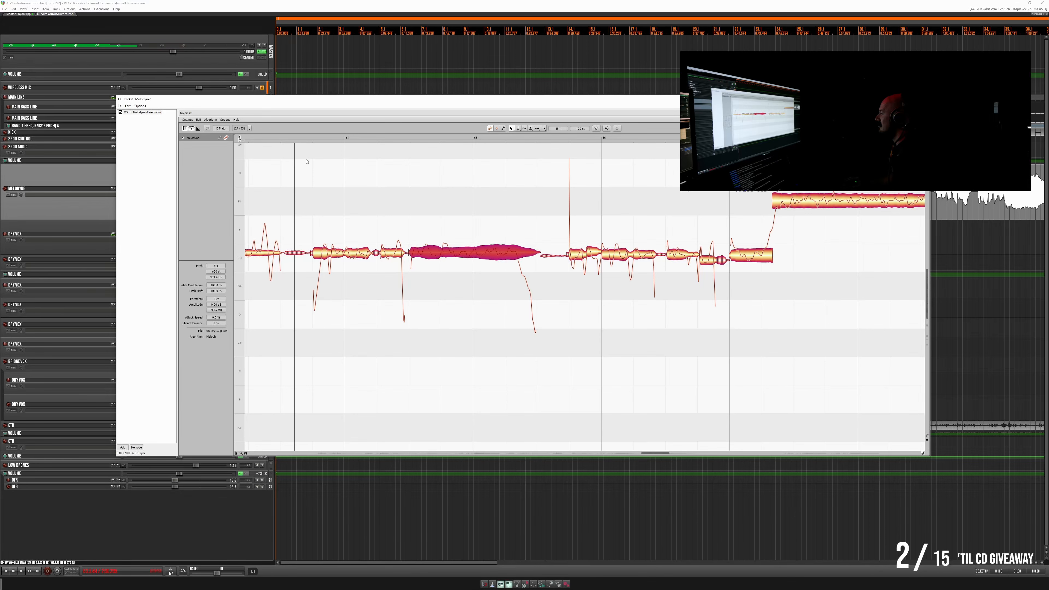
left_click(305, 140)
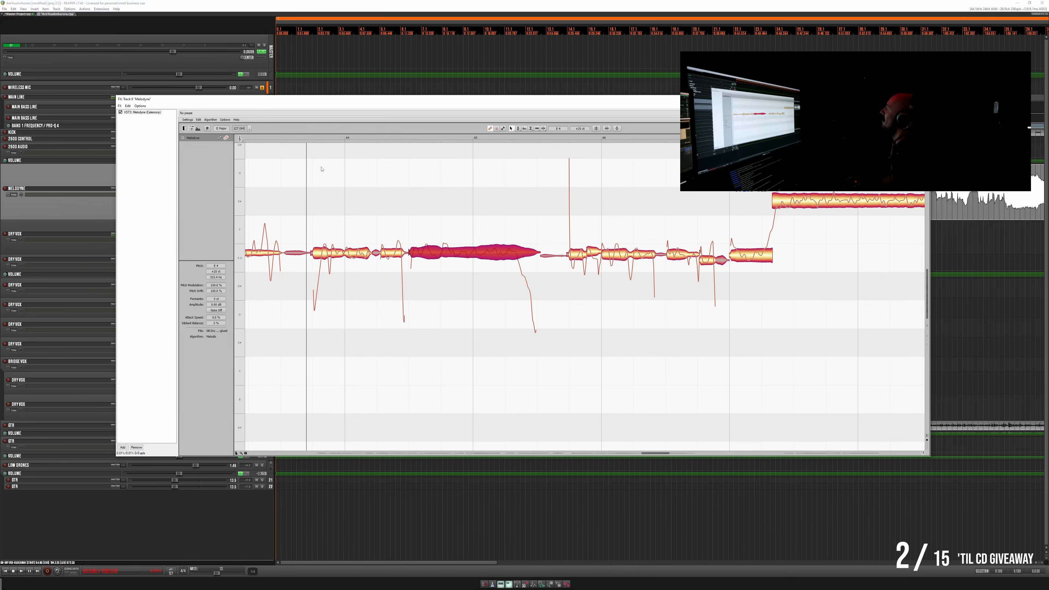
left_click(302, 139)
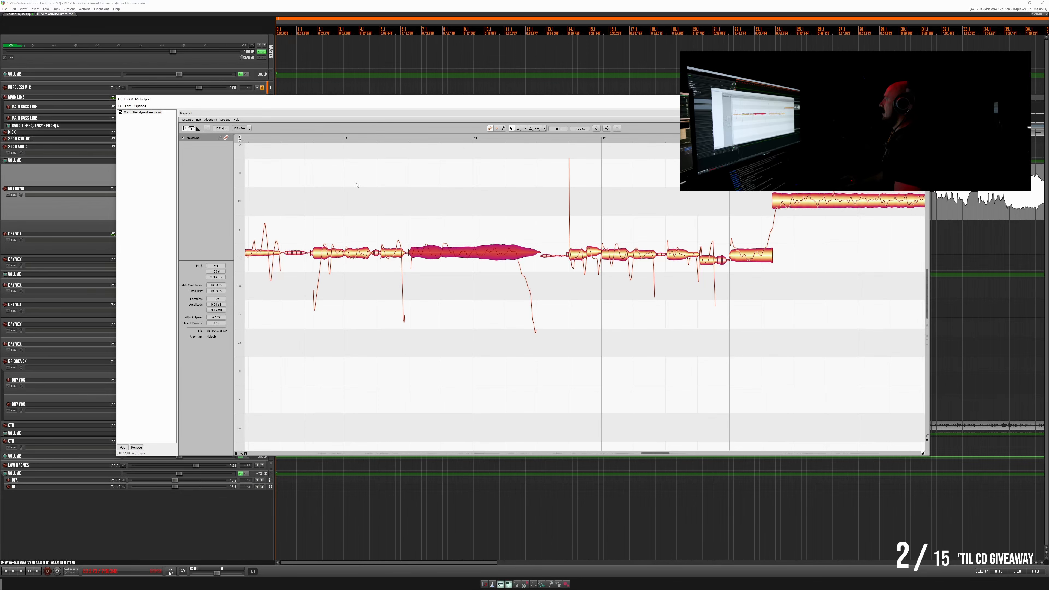
- Run Melodyne's key analysis on the vocal
left_click(223, 120)
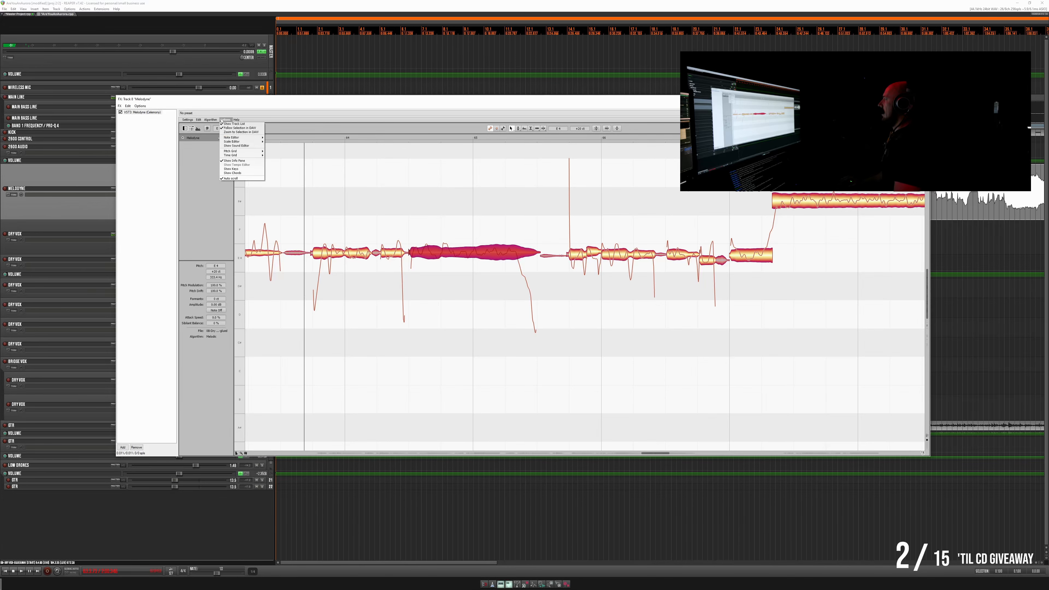
mouse_move(215, 121)
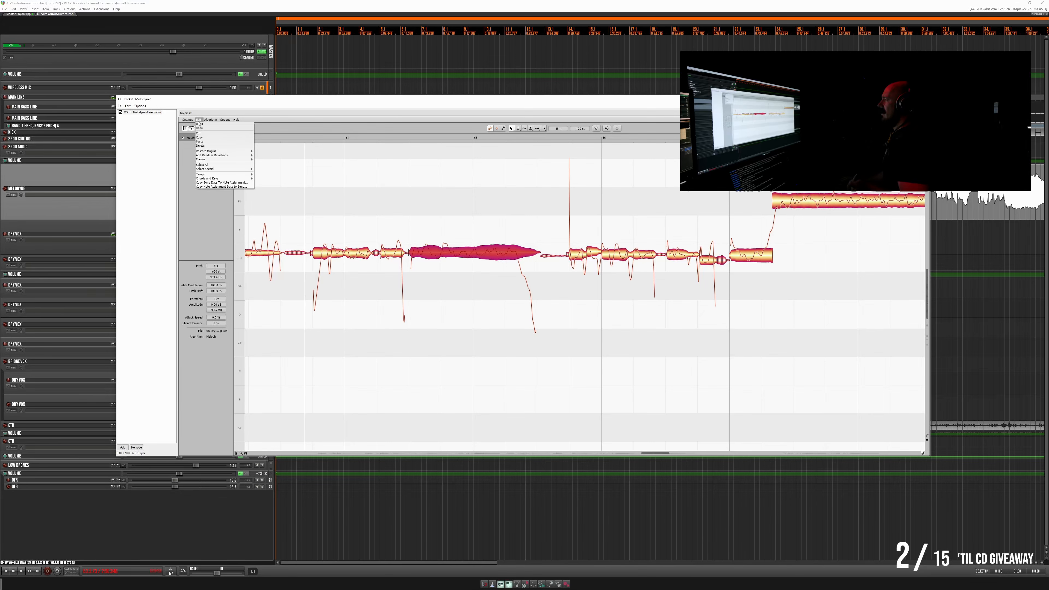
mouse_move(218, 180)
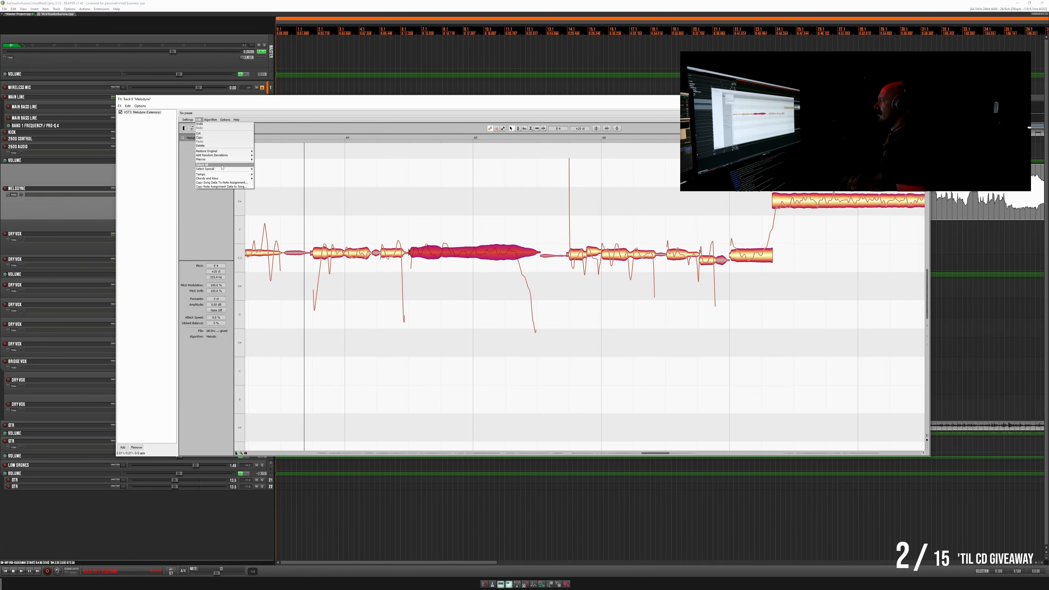
mouse_move(221, 156)
mouse_move(221, 152)
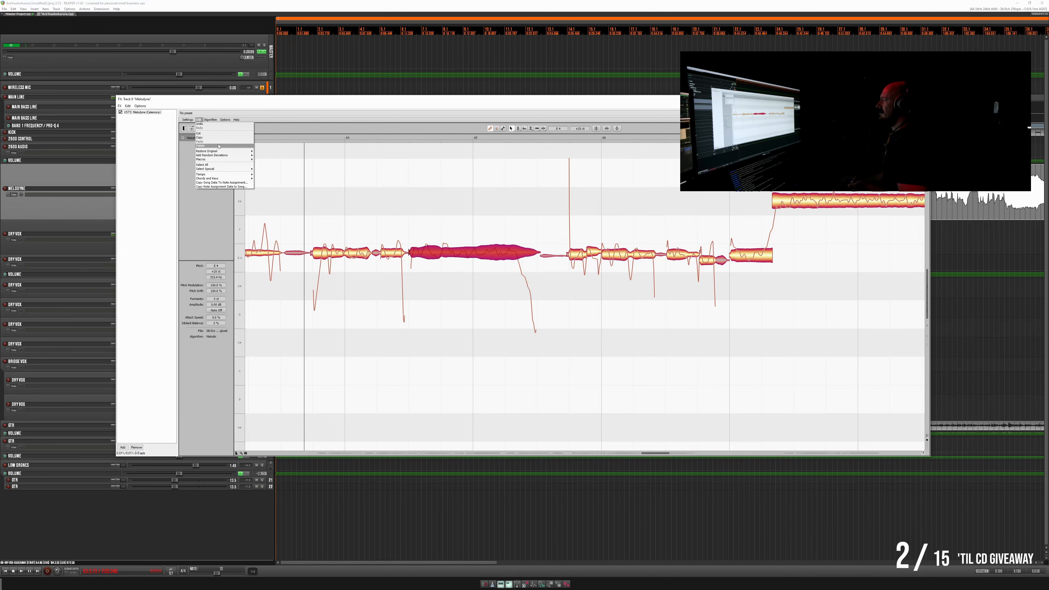
mouse_move(215, 121)
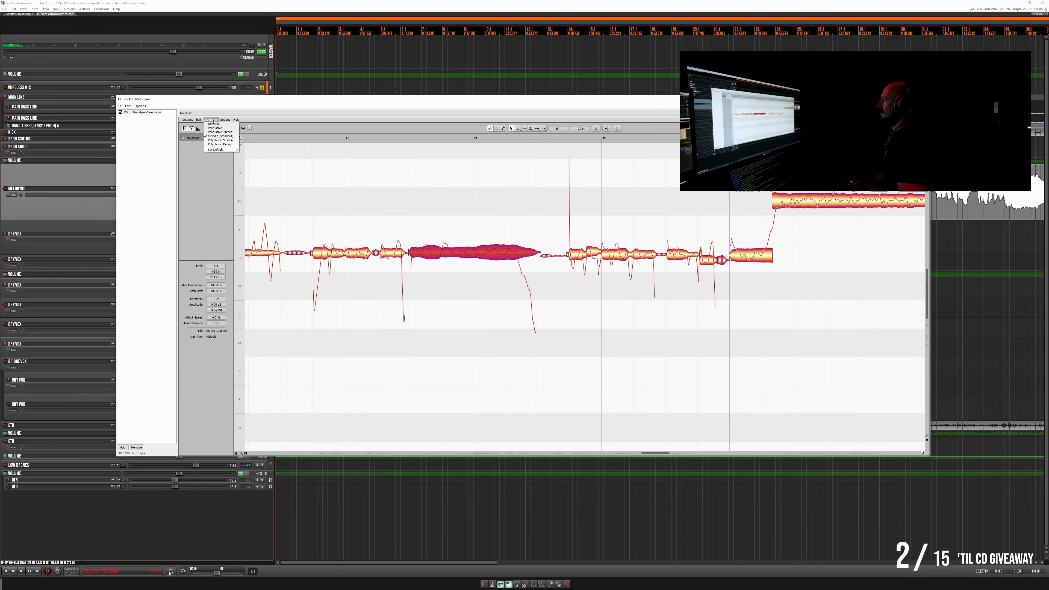
left_click(199, 120)
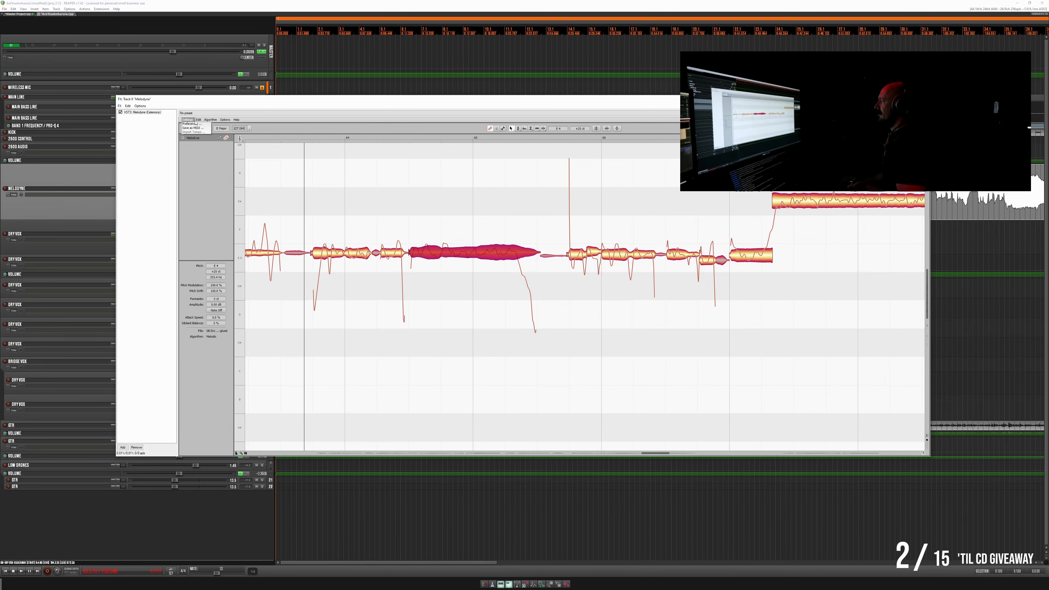
left_click(199, 120)
mouse_move(225, 179)
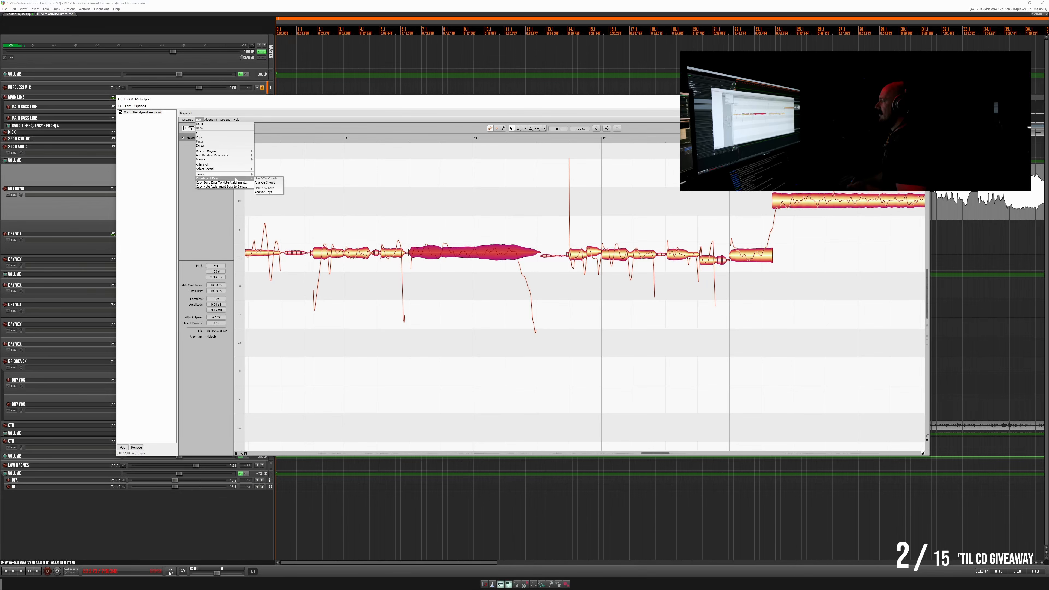
left_click(268, 193)
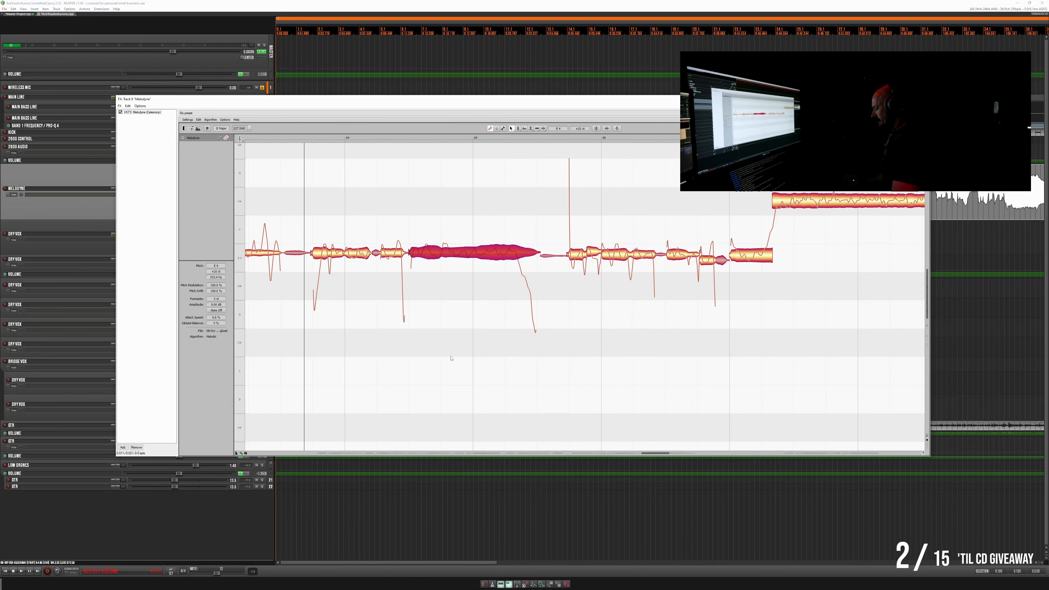
- Select the short note just before bar 66 and play the phrase from shortly before bar 65
scroll(522, 333, "up", 1)
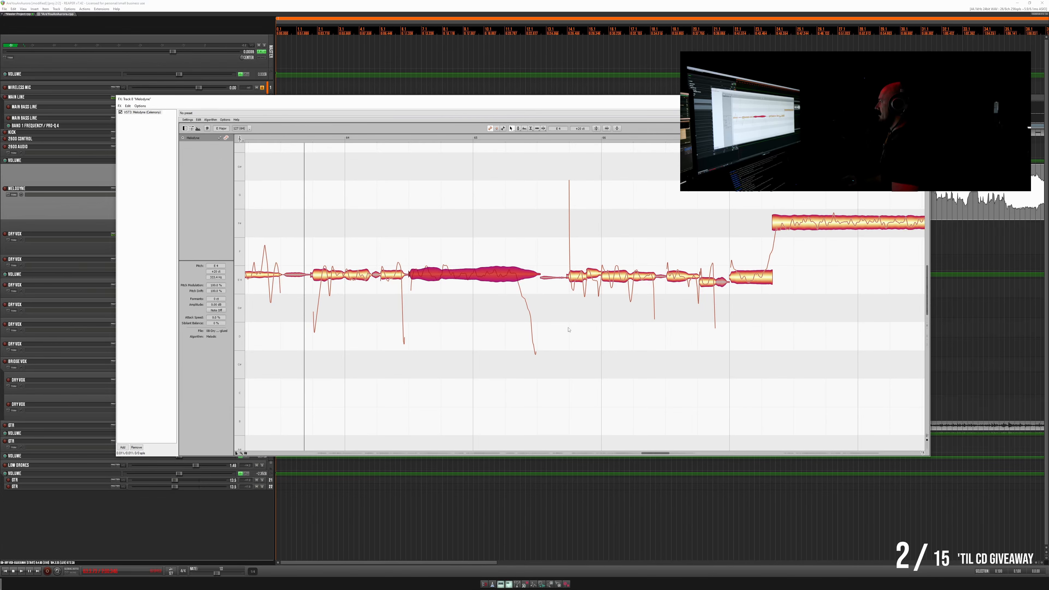
scroll(568, 330, "right", 1)
scroll(567, 330, "right", 5)
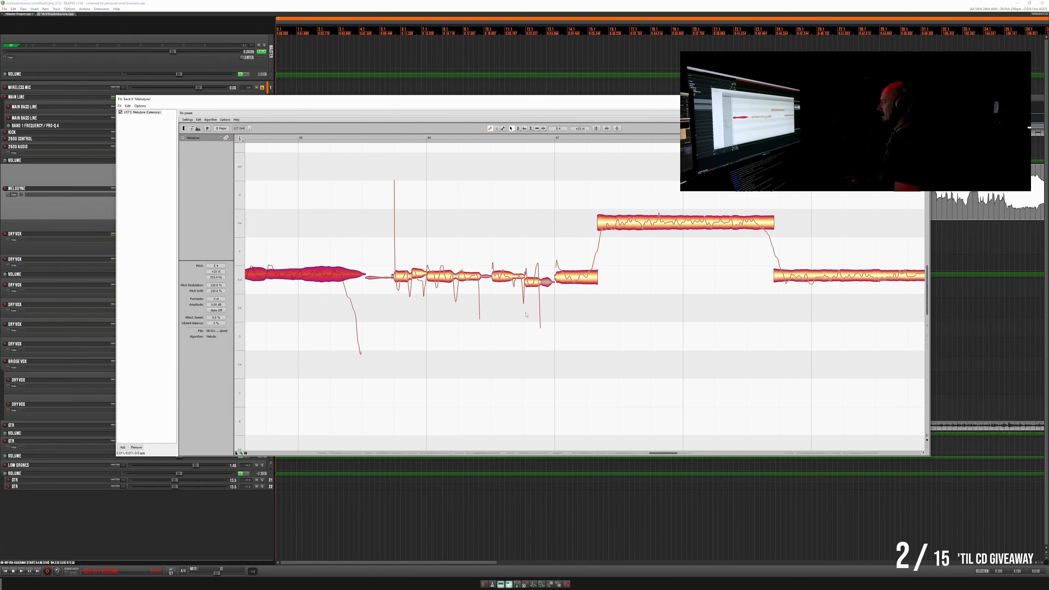
left_click(405, 280)
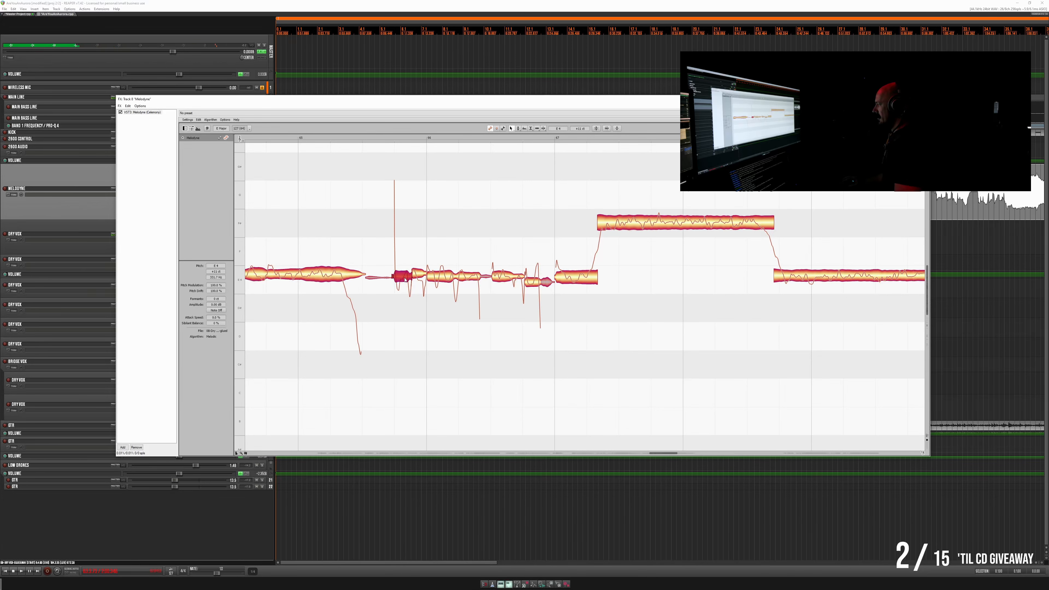
scroll(403, 279, "left", 4)
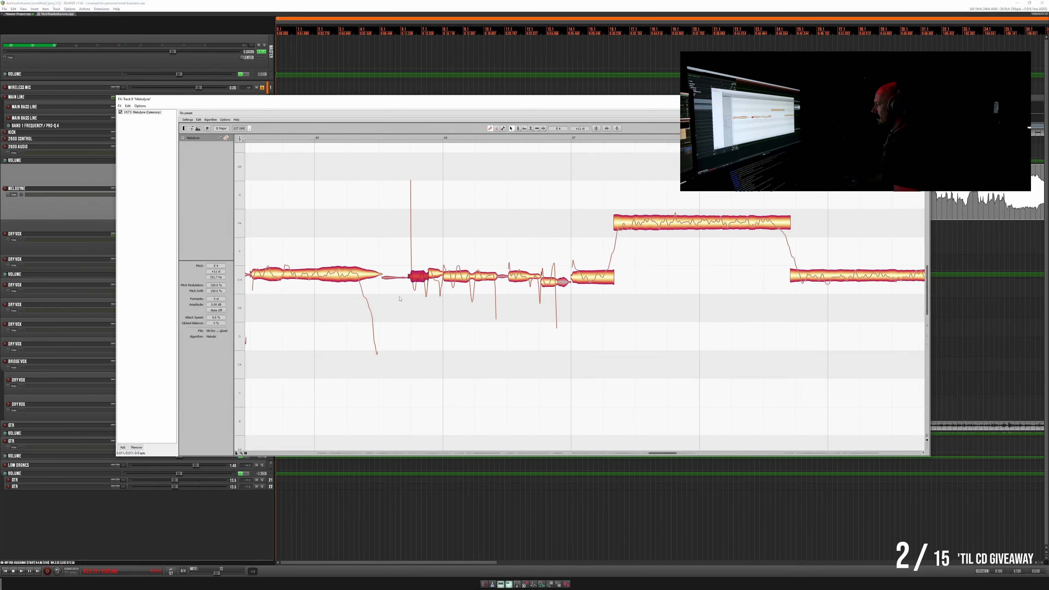
left_click(271, 140)
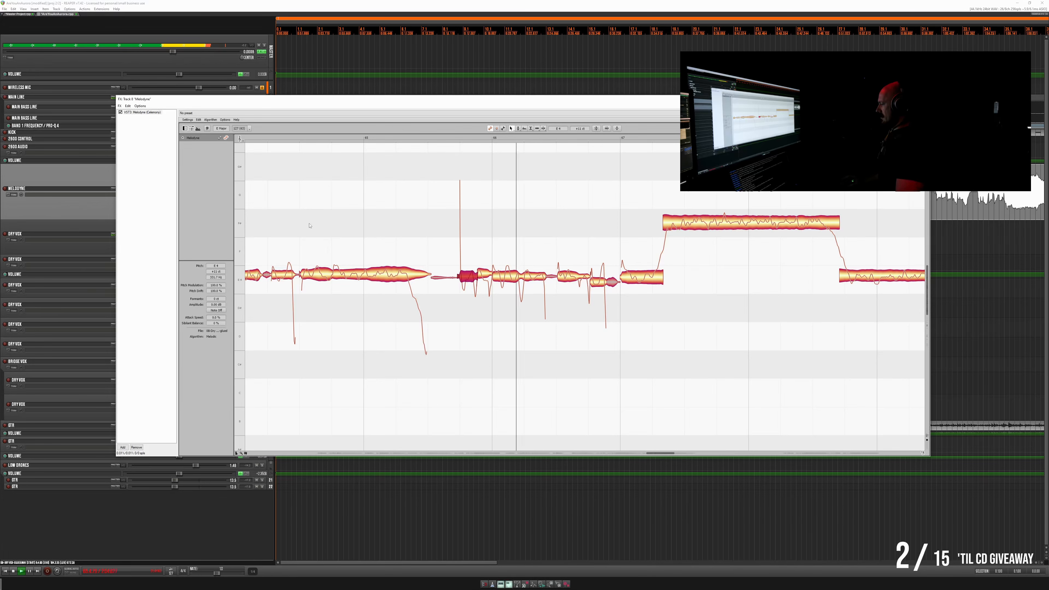
key("space")
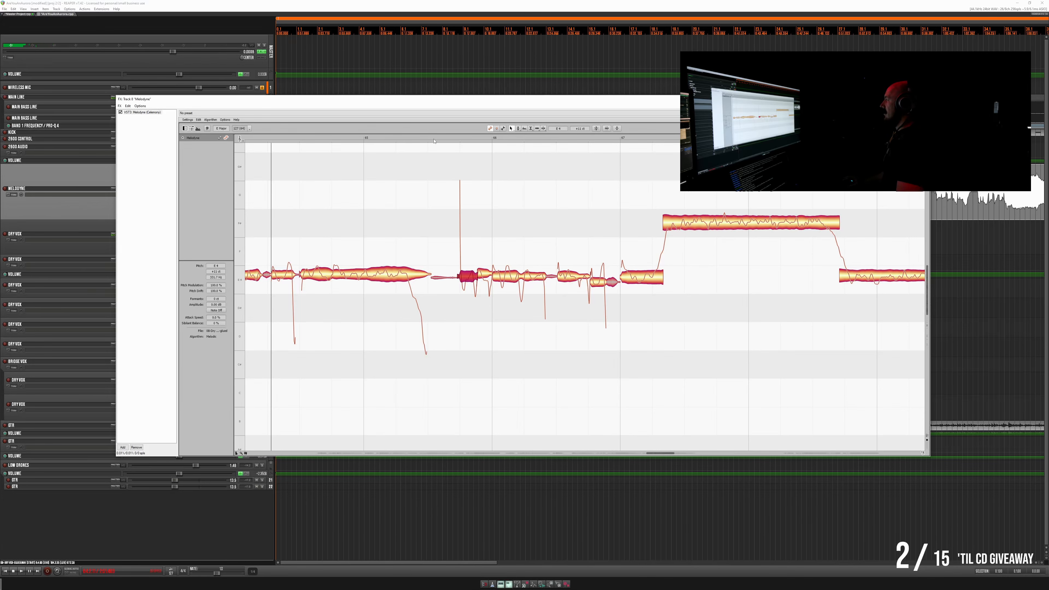
- Replay the vocal from slightly earlier starting points before bar 65 to check the notes leading into bar 66
left_click(281, 140)
left_click(271, 140)
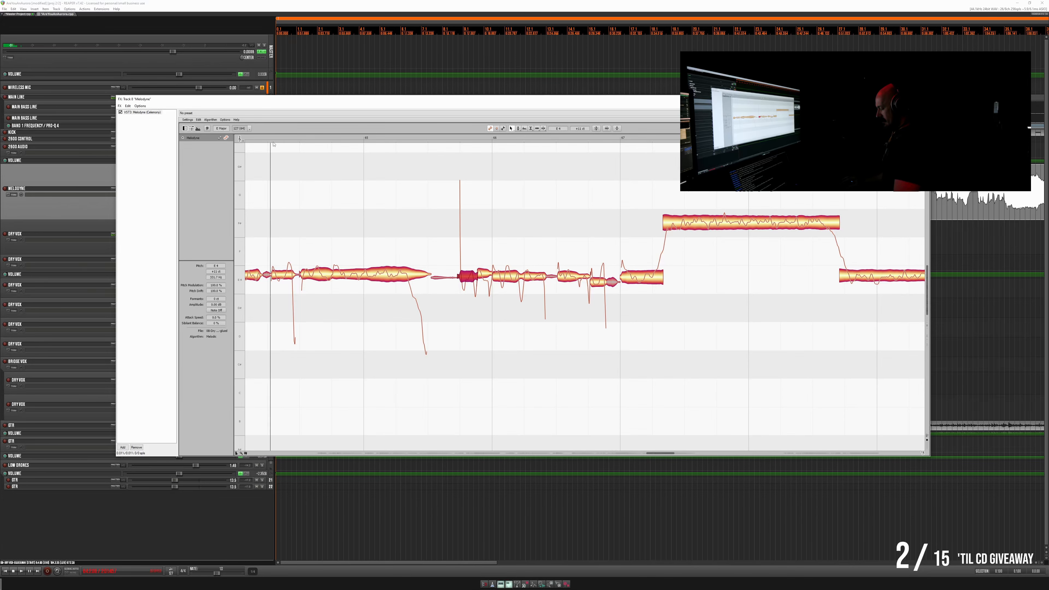
left_click(267, 139)
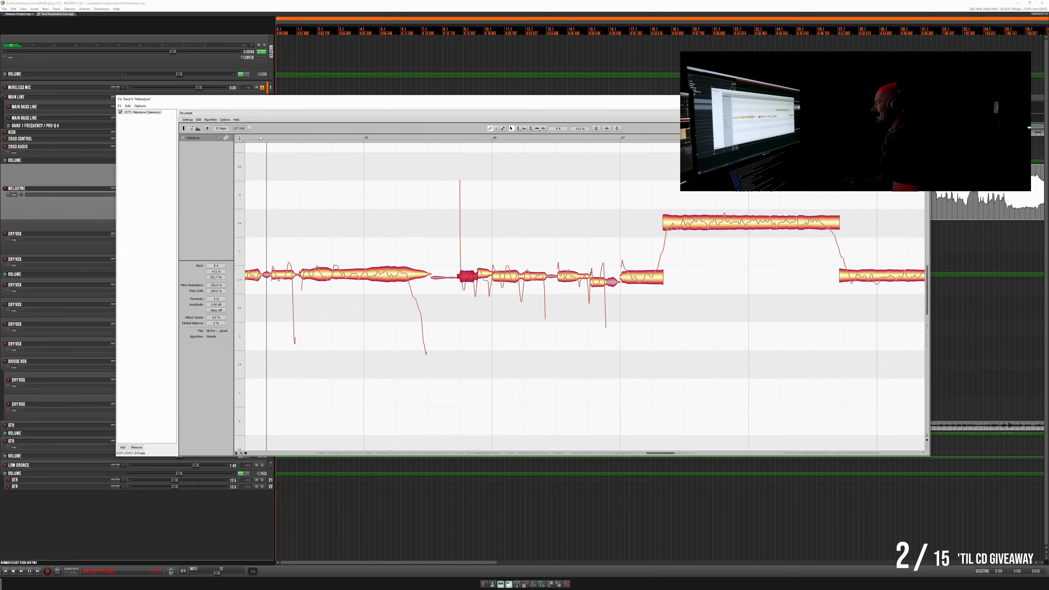
left_click_drag(260, 137, 263, 138)
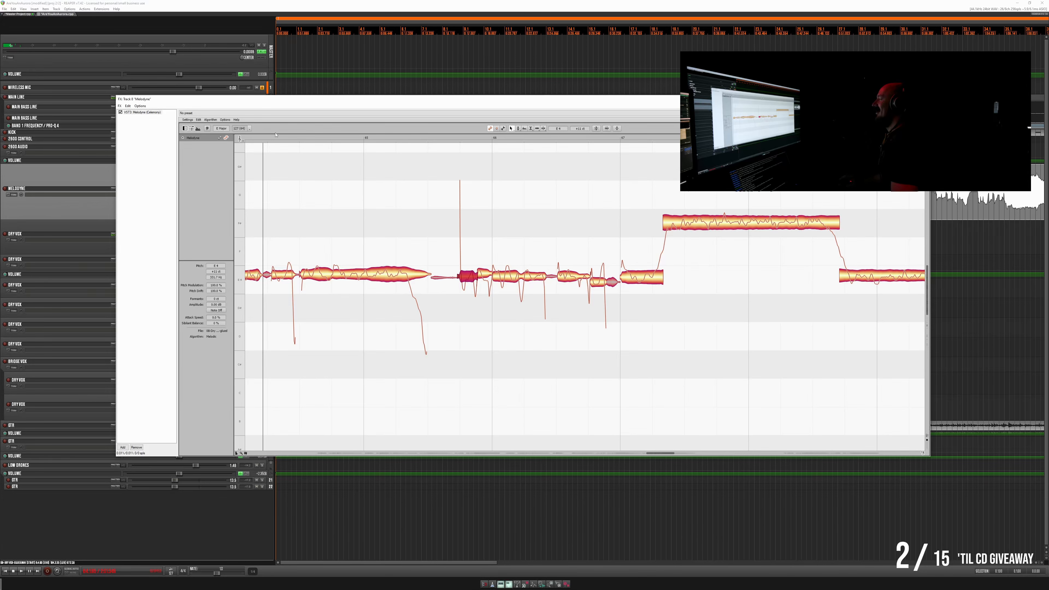
key("space")
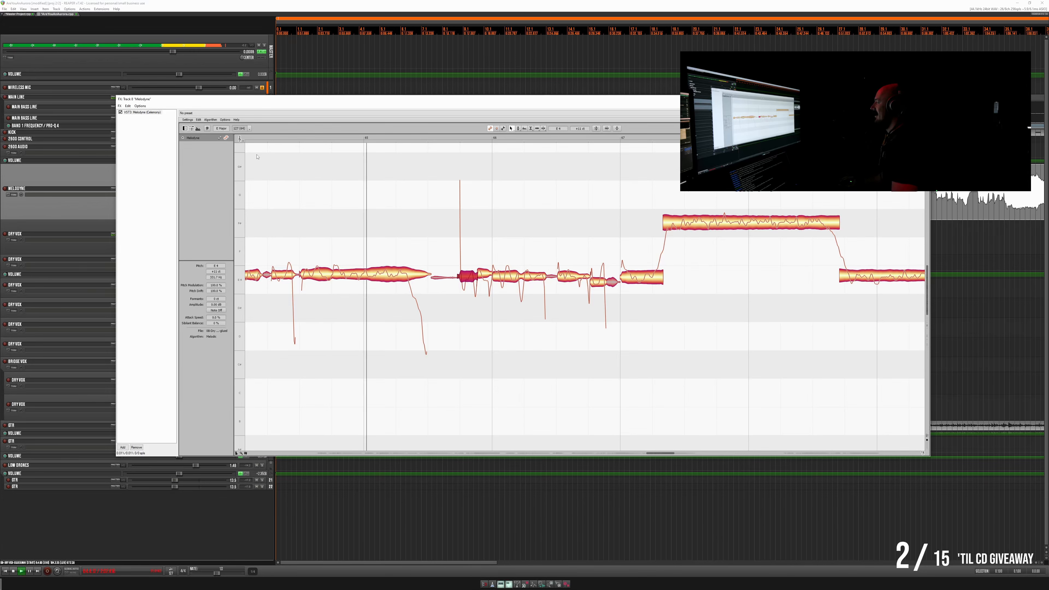
key("space")
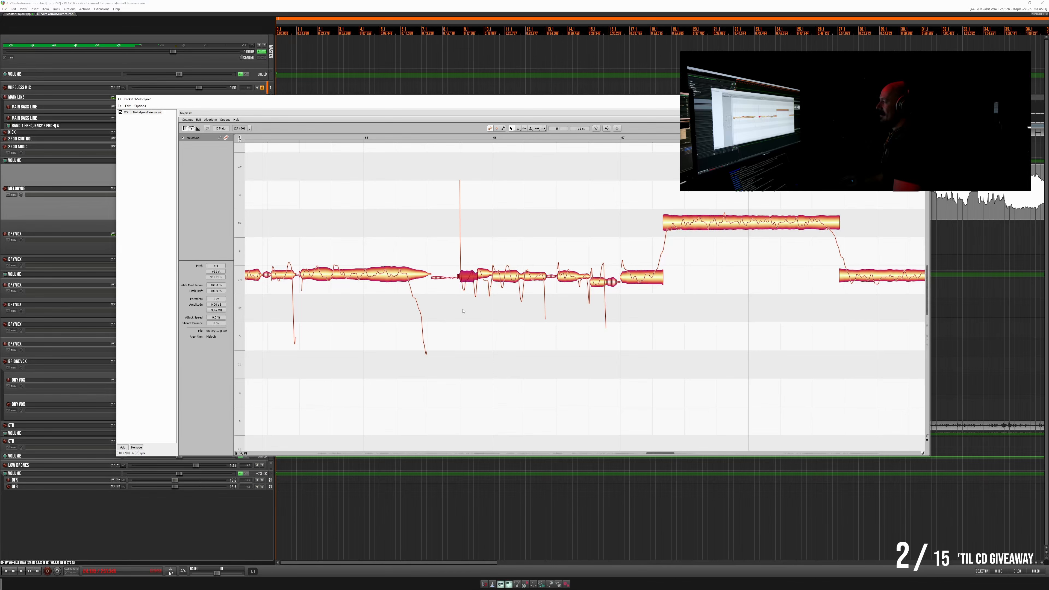
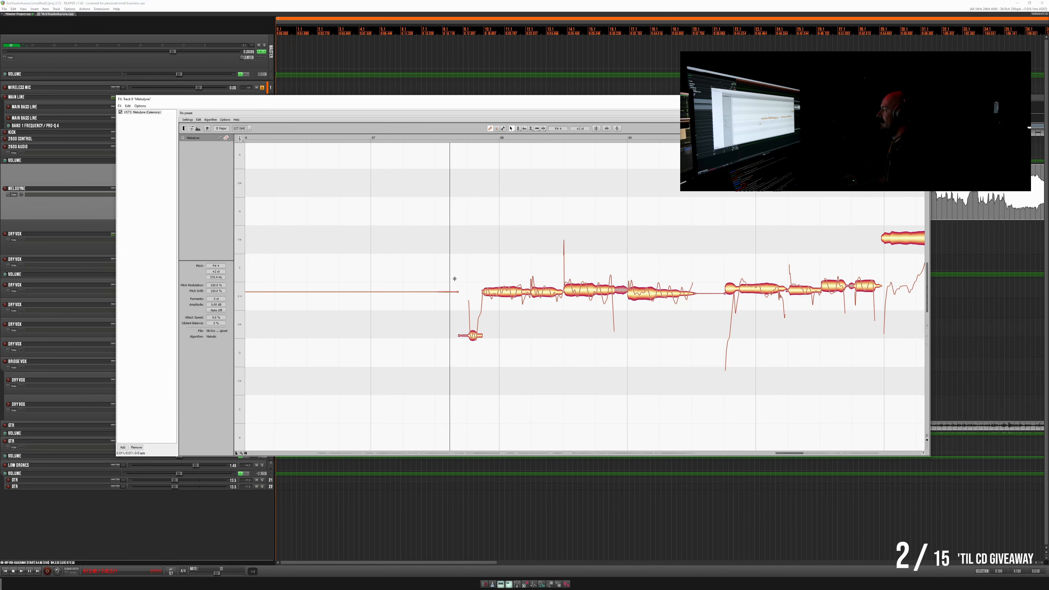
- Uncover the arrangement by moving the Melodyne window, place the playback start further along the vocal item, and play the next phrase
scroll(439, 296, "right", 3)
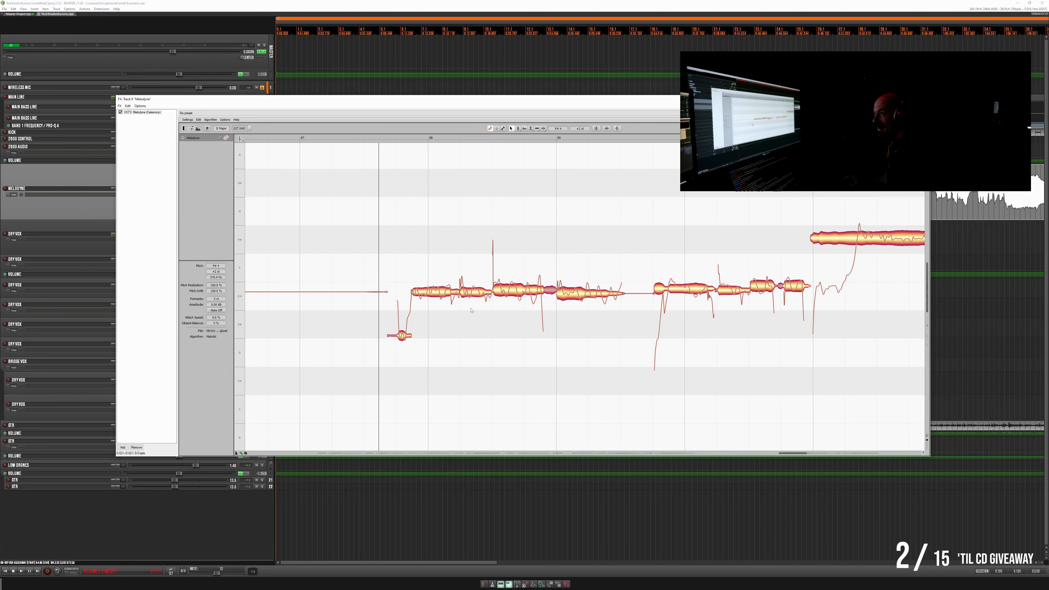
scroll(471, 310, "right", 3)
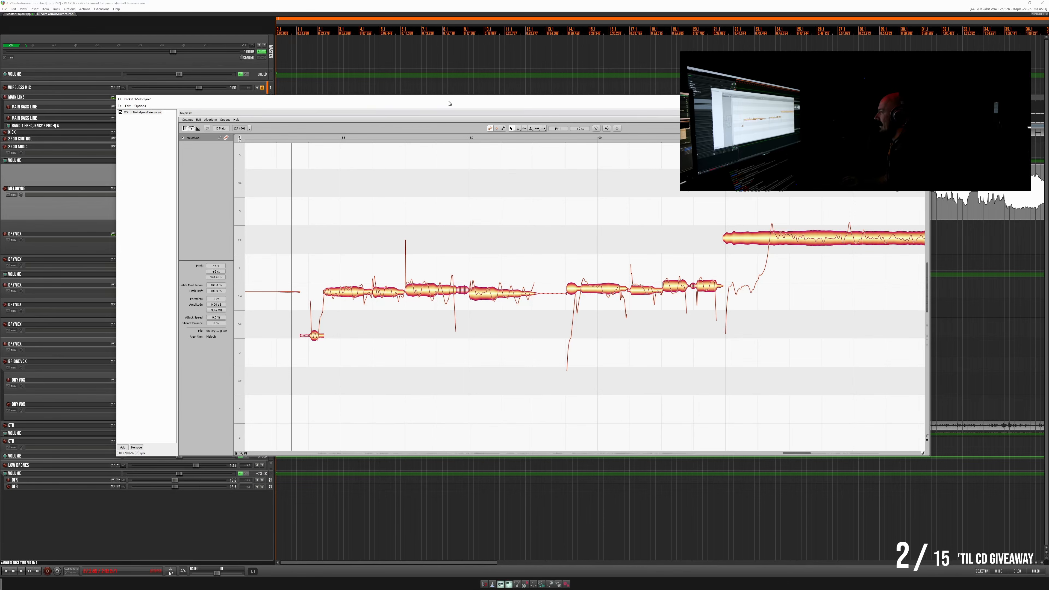
left_click_drag(450, 103, 408, 100)
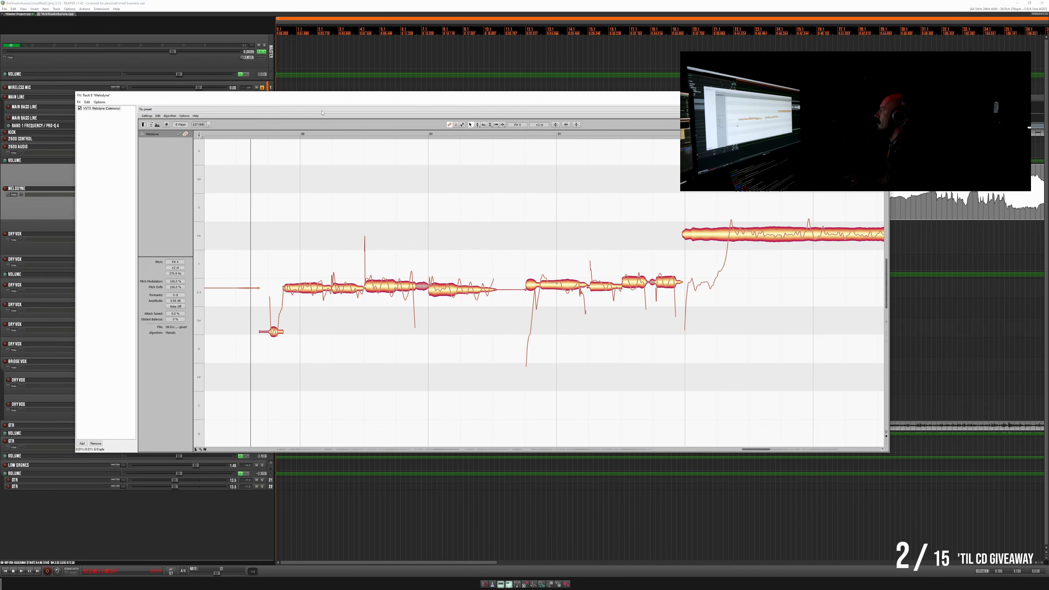
left_click_drag(322, 112, 386, 225)
scroll(393, 177, "down", 4)
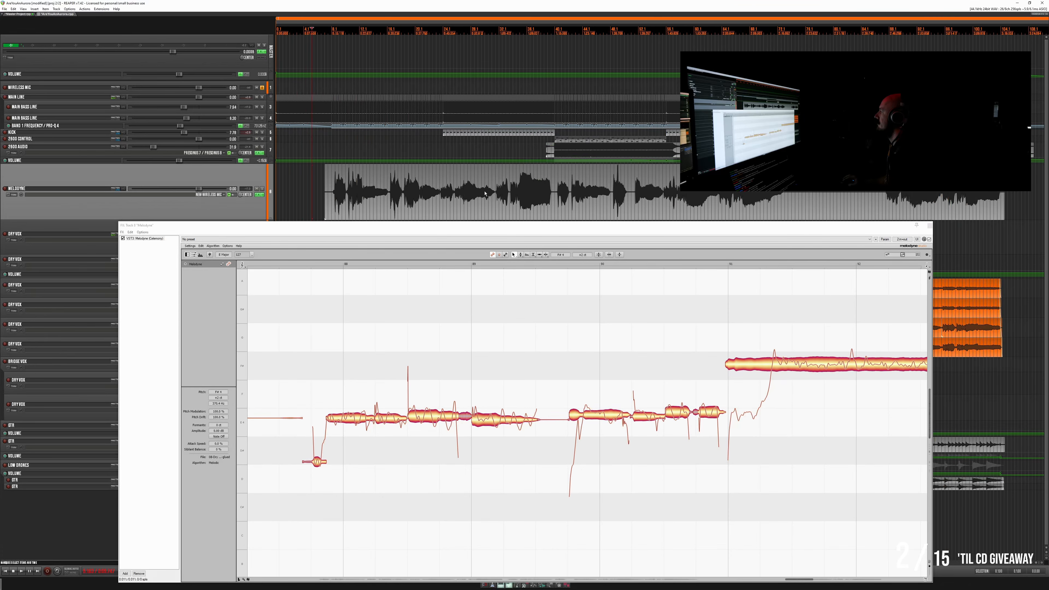
left_click(739, 207)
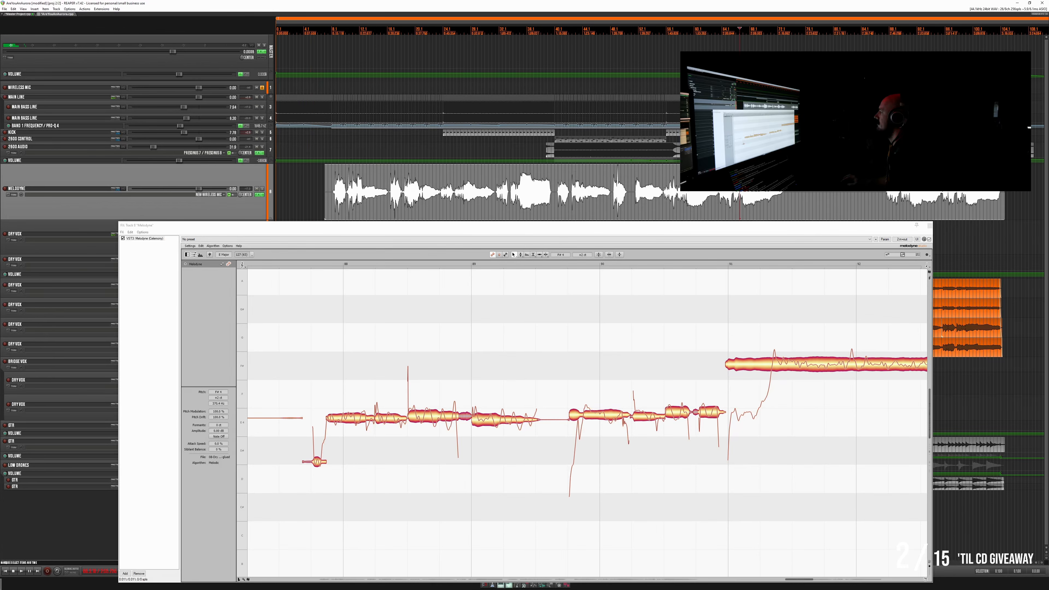
key("space")
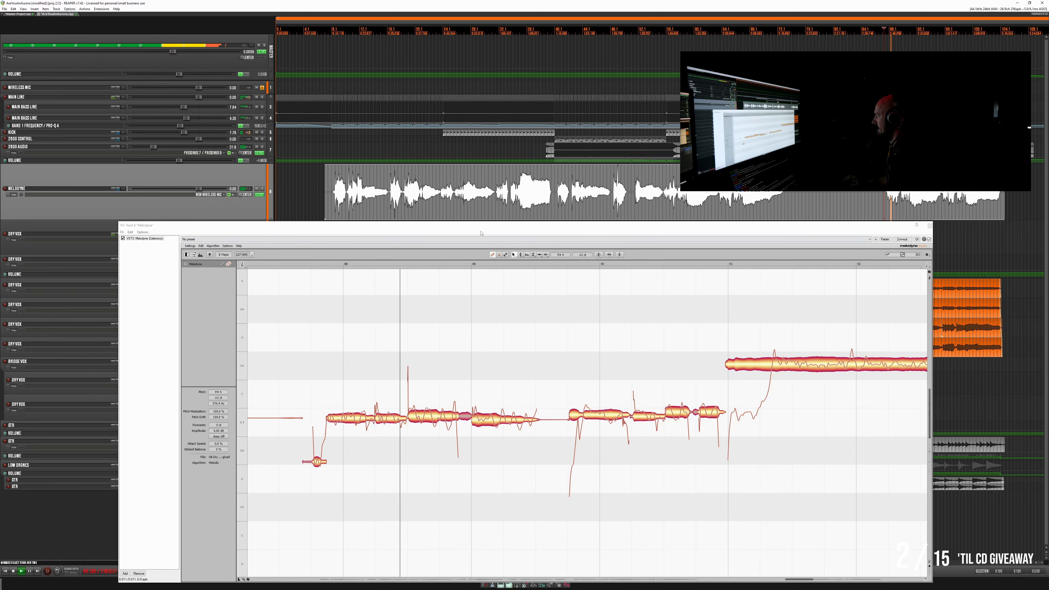
left_click_drag(480, 226, 438, 72)
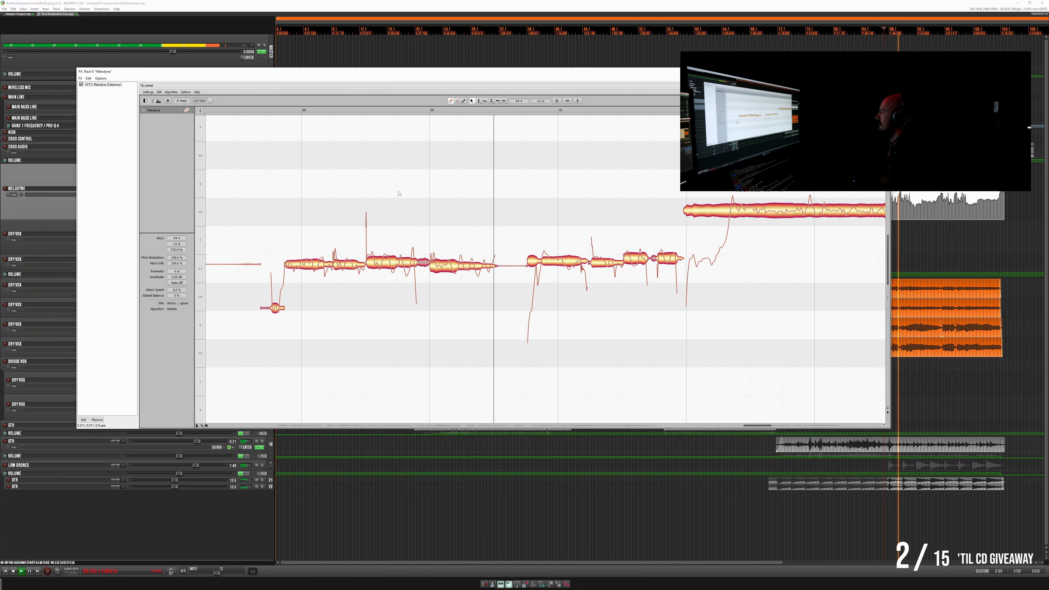
- Nudge the last note of the first phrase, just before the gap, slightly upward in pitch
left_click(464, 263)
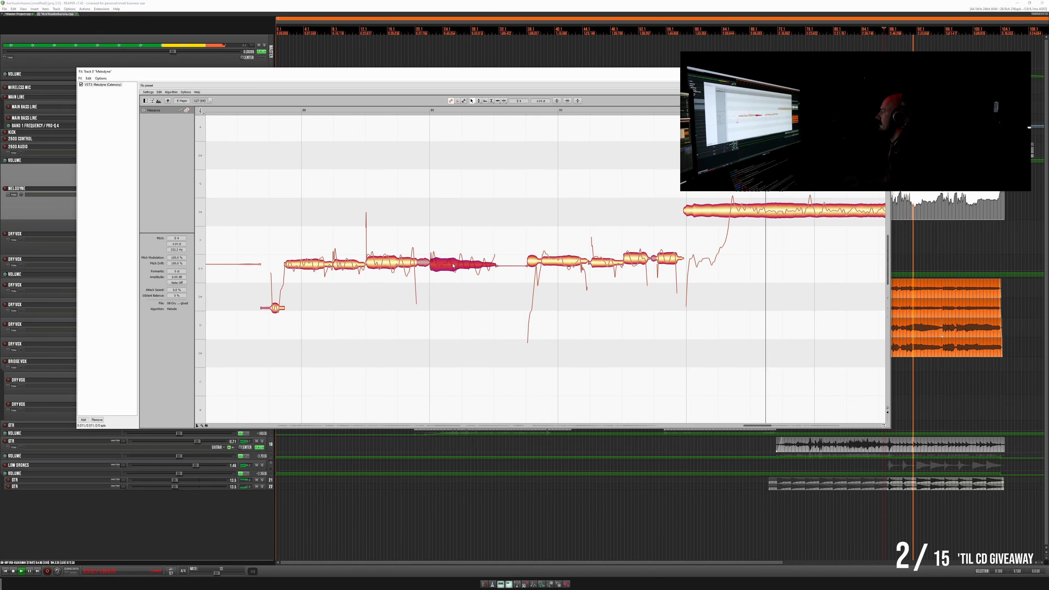
key("space")
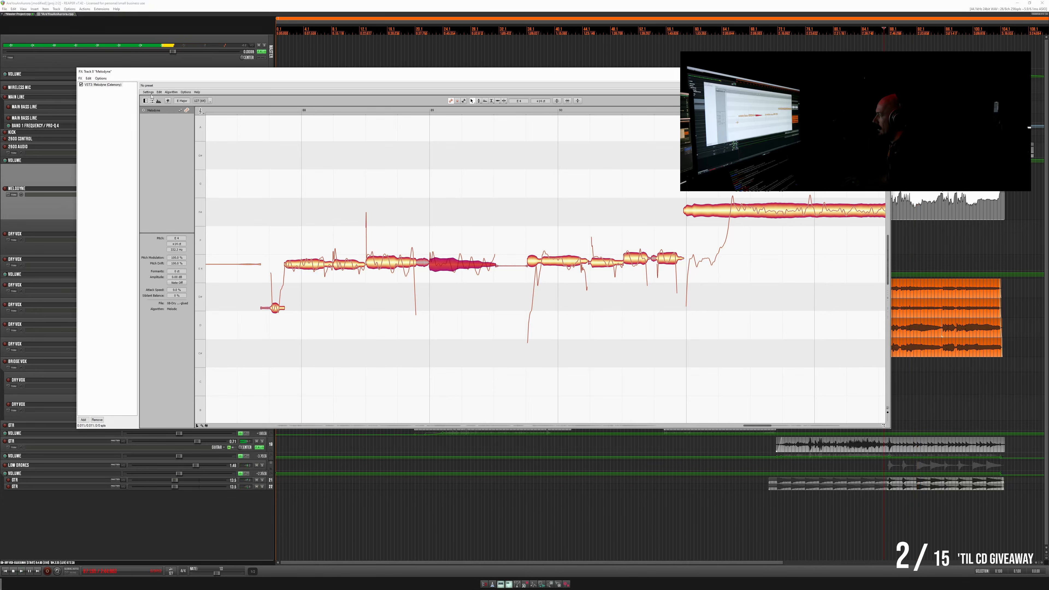
left_click(159, 92)
left_click(164, 98)
left_click(159, 92)
left_click(164, 97)
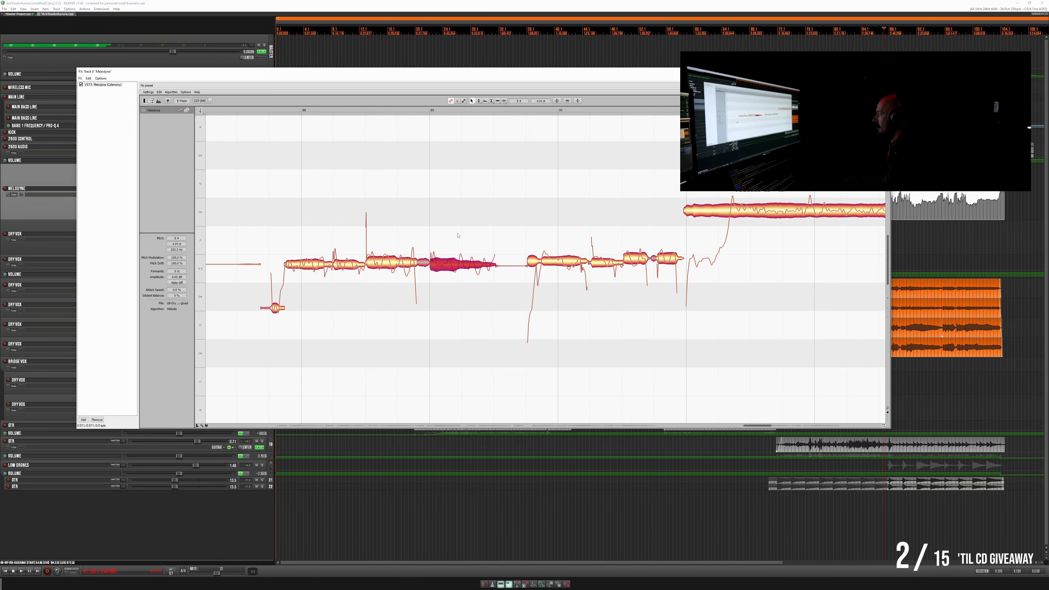
left_click_drag(458, 267, 459, 265)
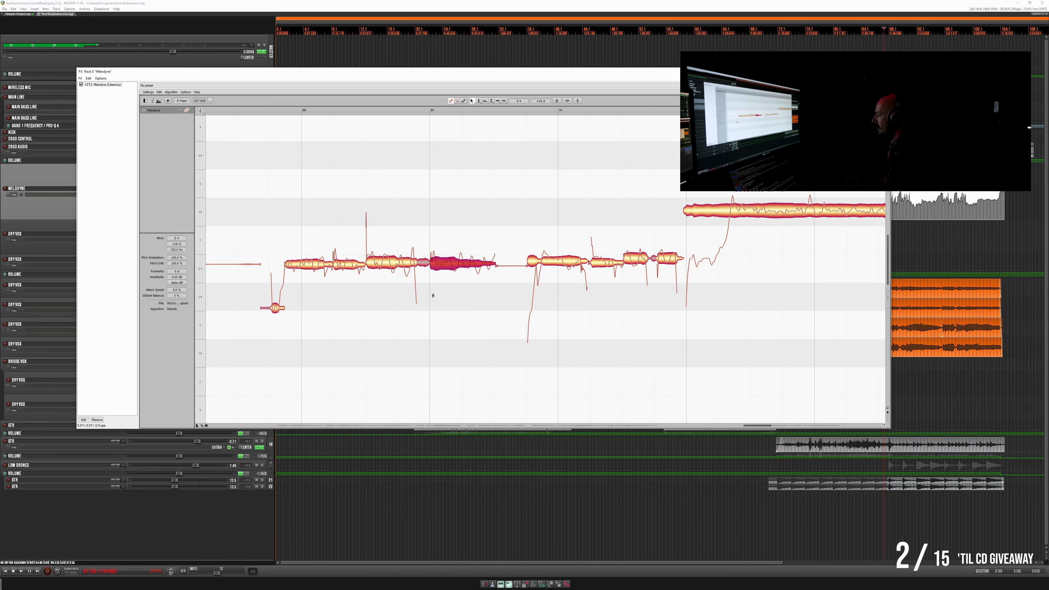
- Fine-tune the first two sustained notes of the same phrase slightly upward in pitch
left_click(307, 267)
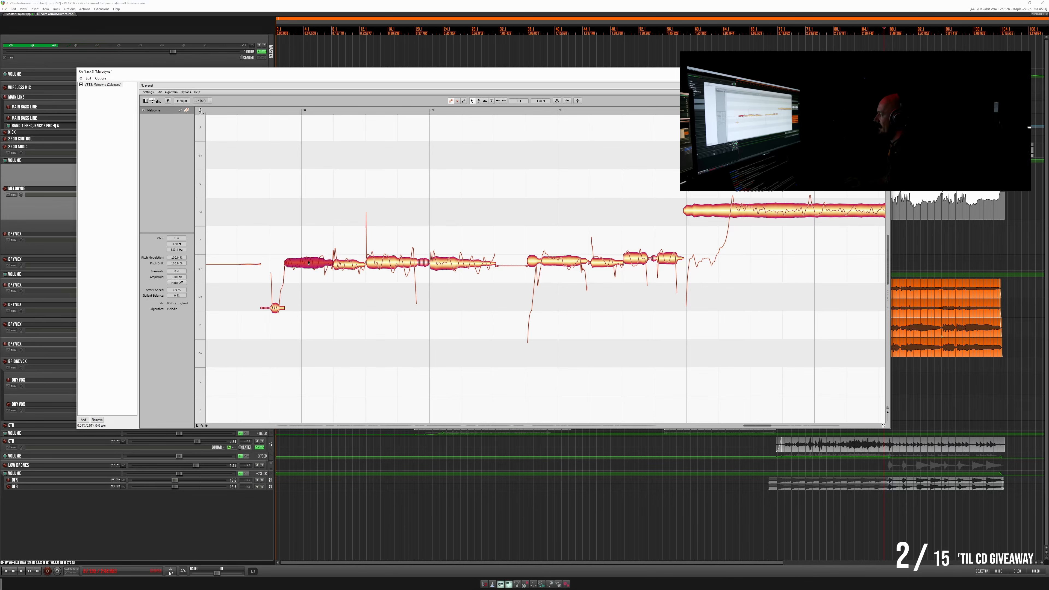
left_click(353, 267)
left_click_drag(353, 268, 354, 265)
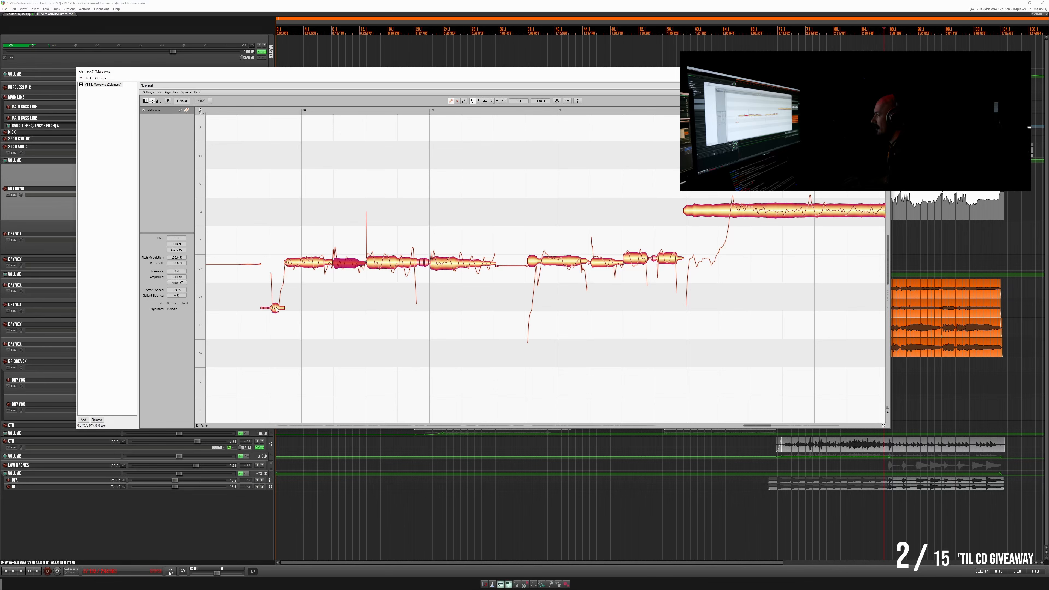
- Play the phrase from just before its short low pickup note and lower that note's pitch slightly
left_click(258, 111)
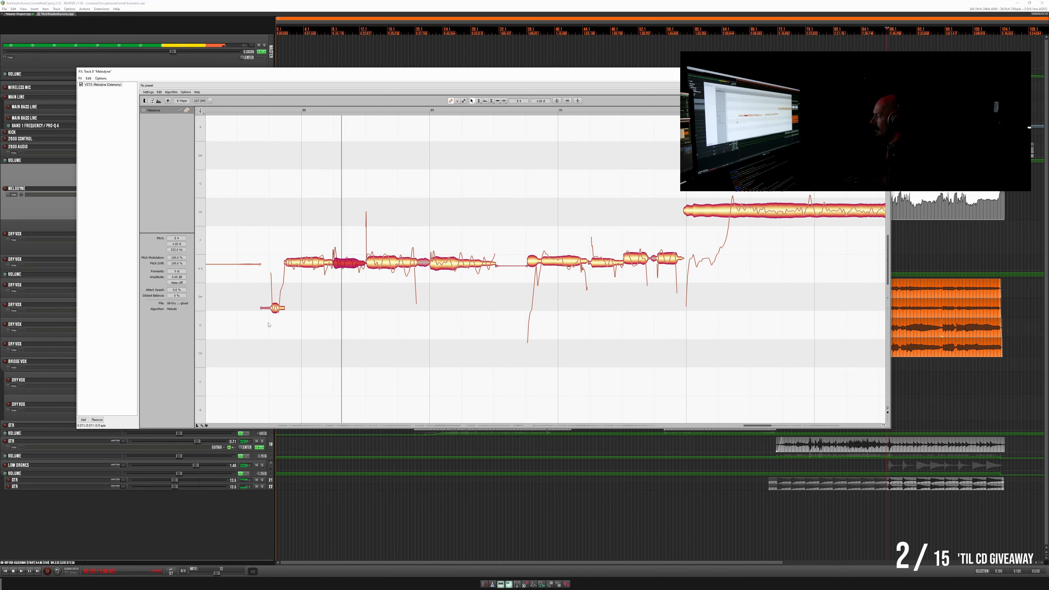
key("space")
left_click(275, 309)
left_click_drag(275, 311, 275, 314)
key("space")
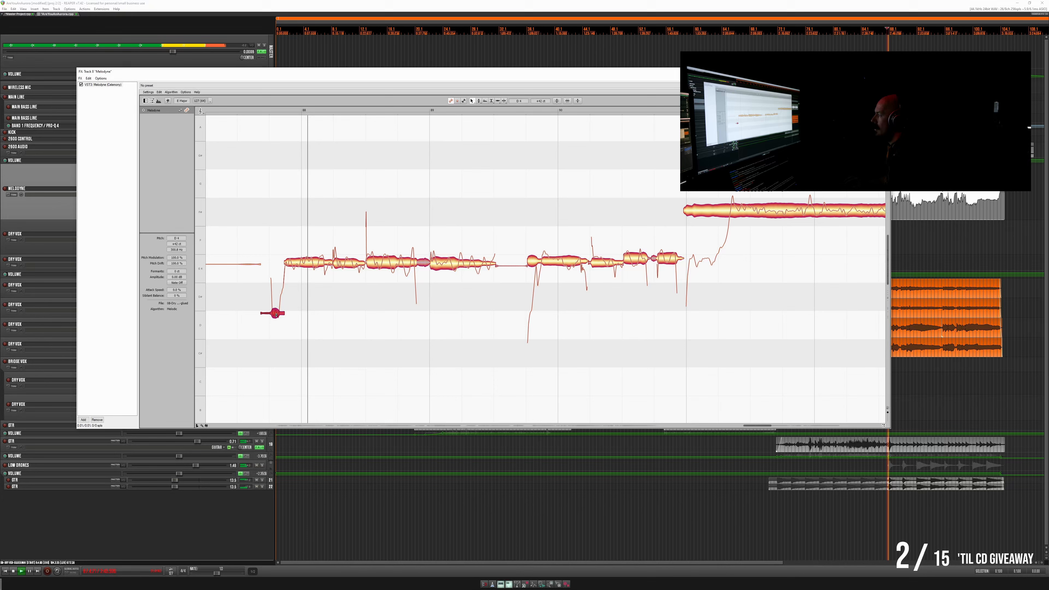
key("space")
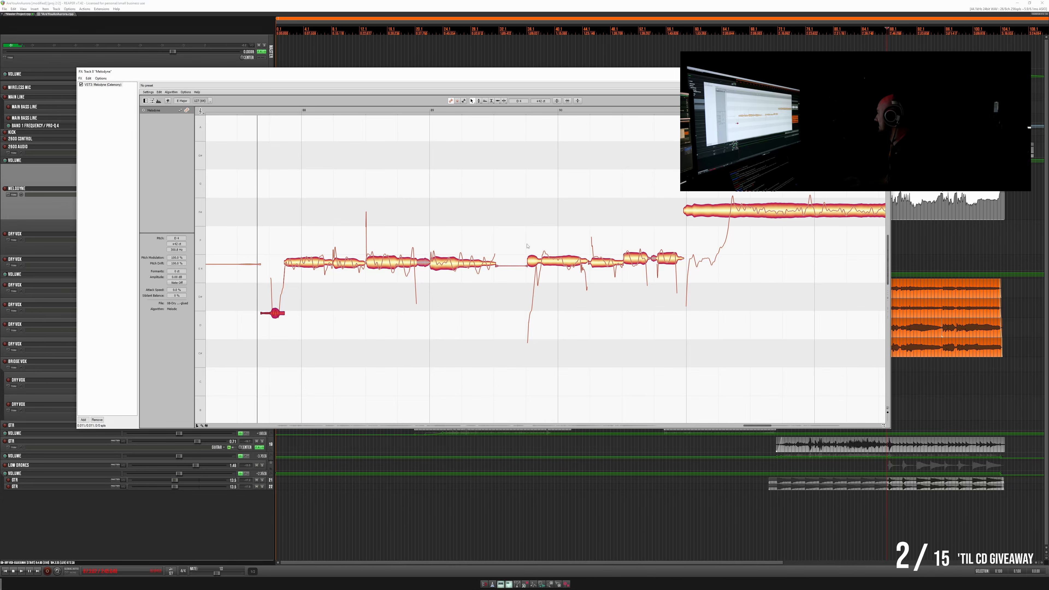
- Play through the phrase, restarting at the notes after the gap, to check the long high note and the sustained note following it
key("space")
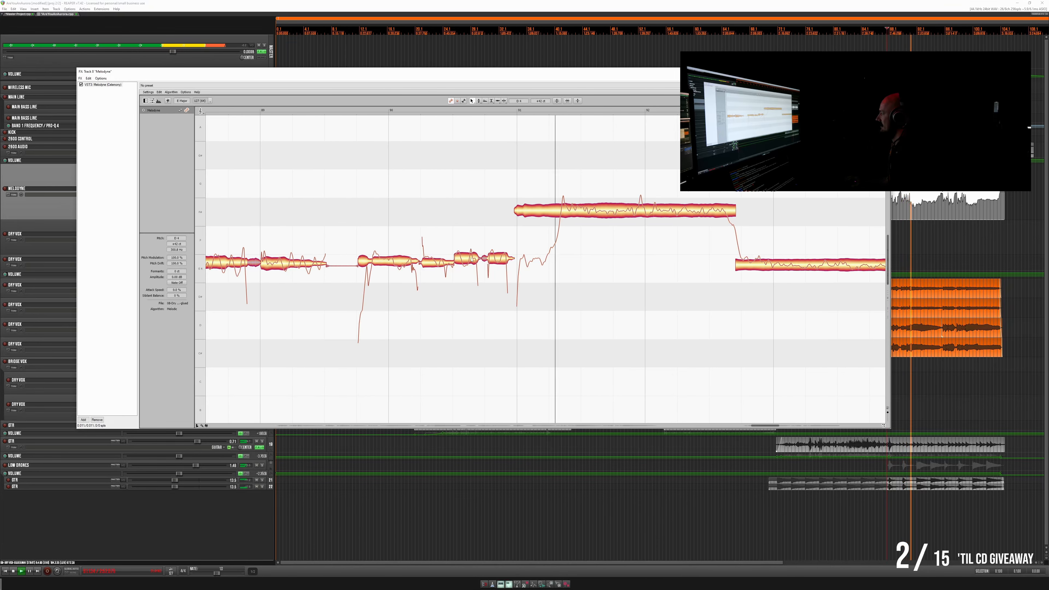
key("space")
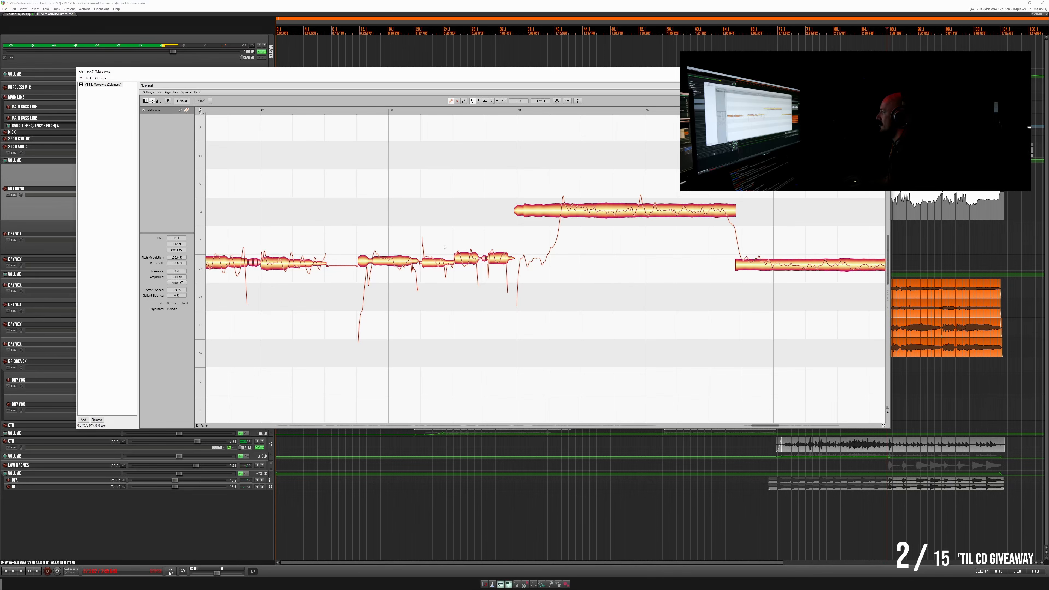
left_click(354, 110)
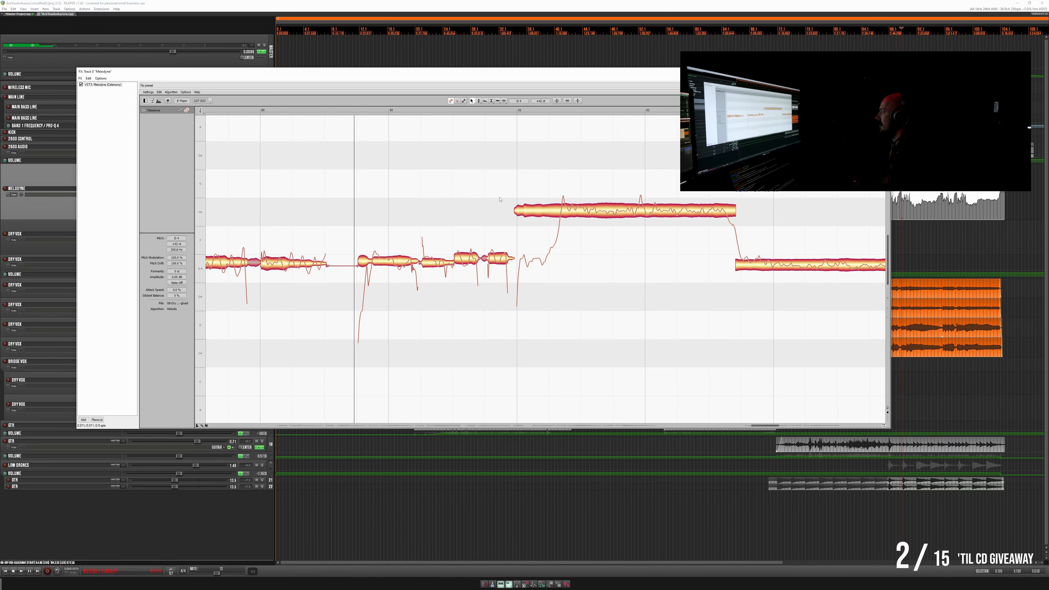
key("space")
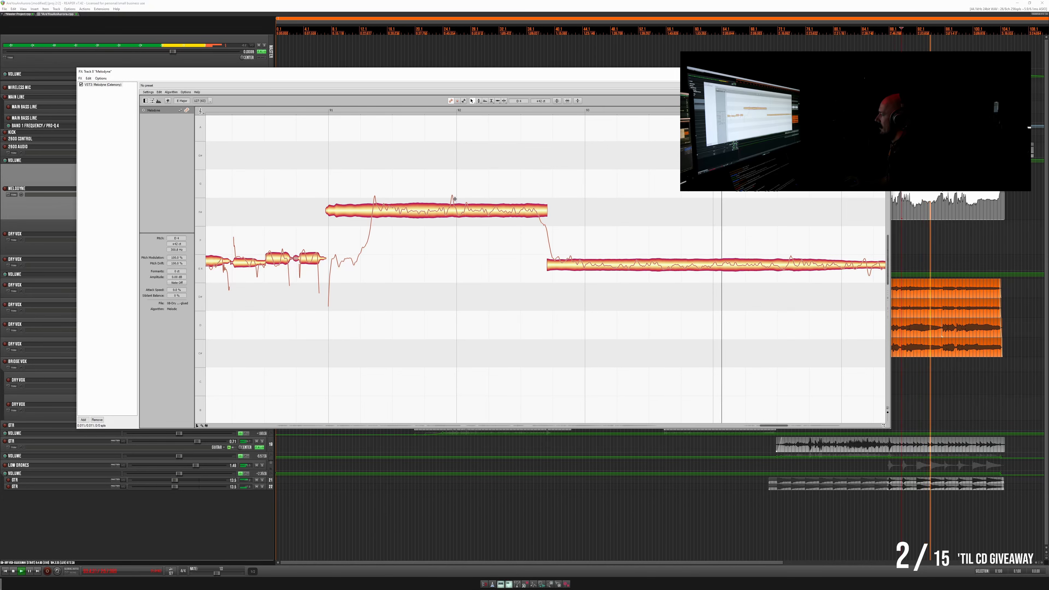
key("space")
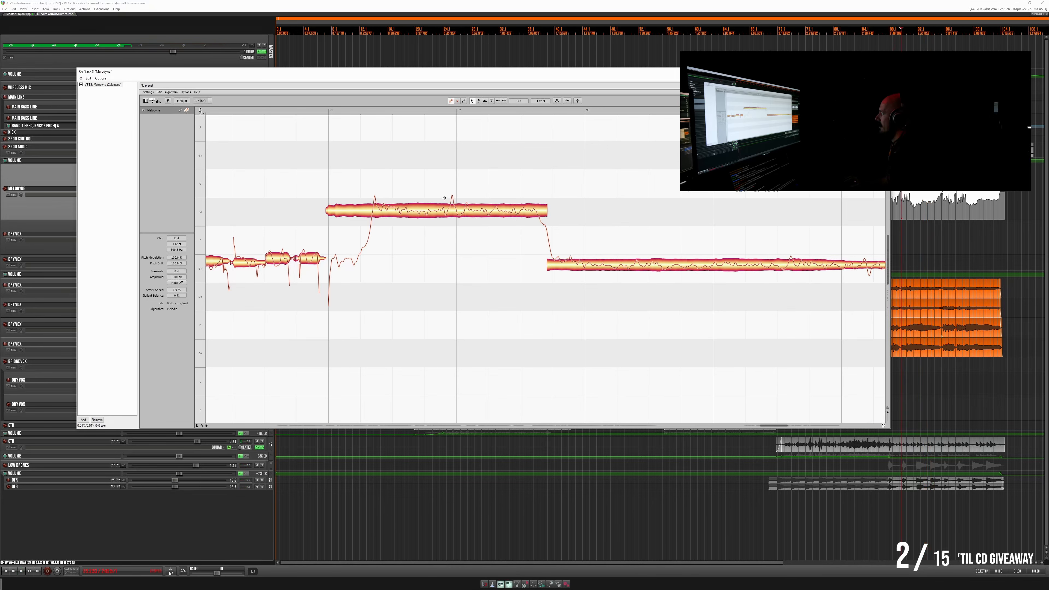
- Split the long high note near its middle and just after its initial pitch rise, then select the middle segment
double_click(444, 199)
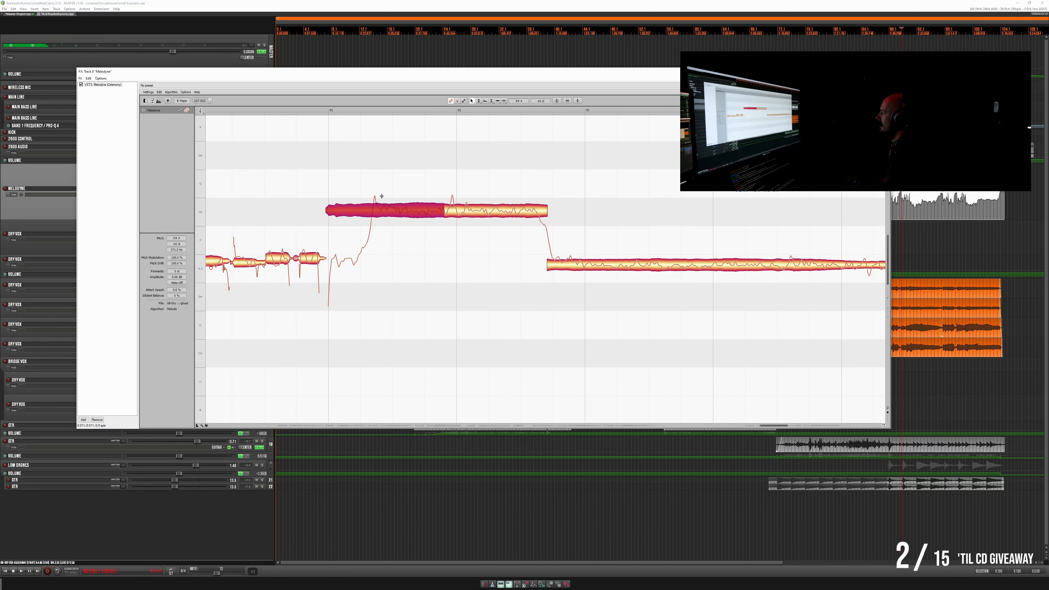
double_click(382, 196)
left_click(400, 212)
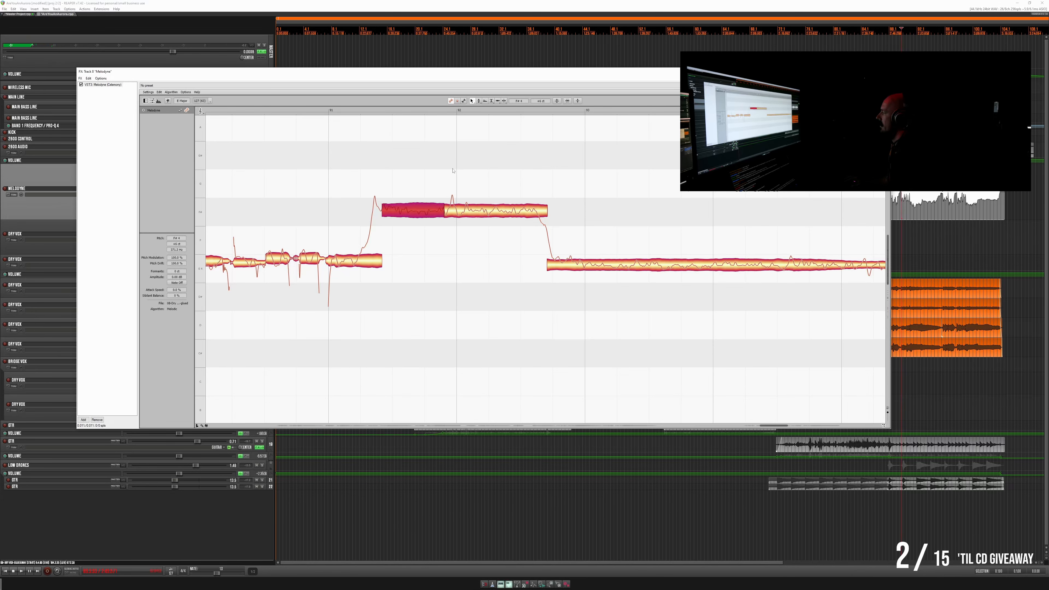
- Try to lower the middle segment of the high note with the Pitch tool
left_click(479, 101)
left_click_drag(413, 215, 412, 231)
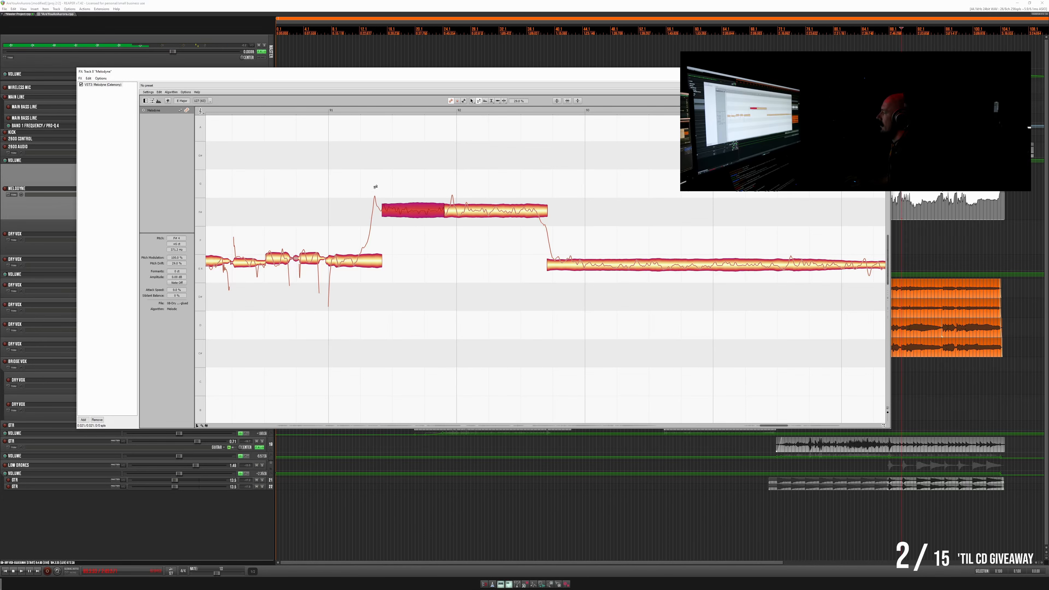
left_click(471, 101)
left_click(361, 248)
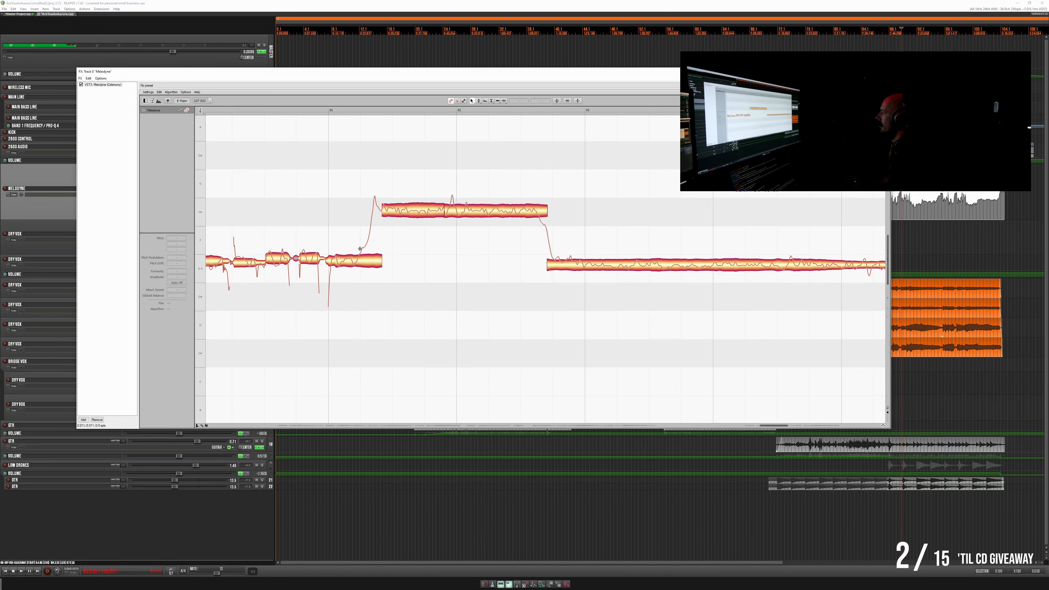
- Split the low opening segment where its pitch curve starts to rise and align the short new piece with the high note
double_click(359, 249)
left_click(373, 211)
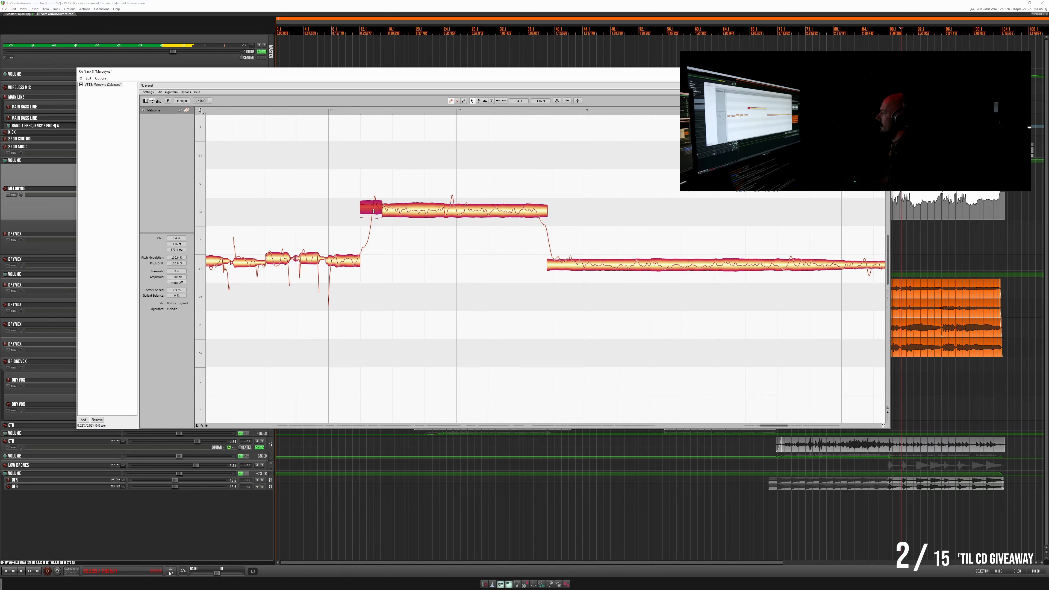
left_click_drag(373, 211, 372, 210)
- Replay the split passage and nudge the two longer high segments slightly upward in pitch together
key("space")
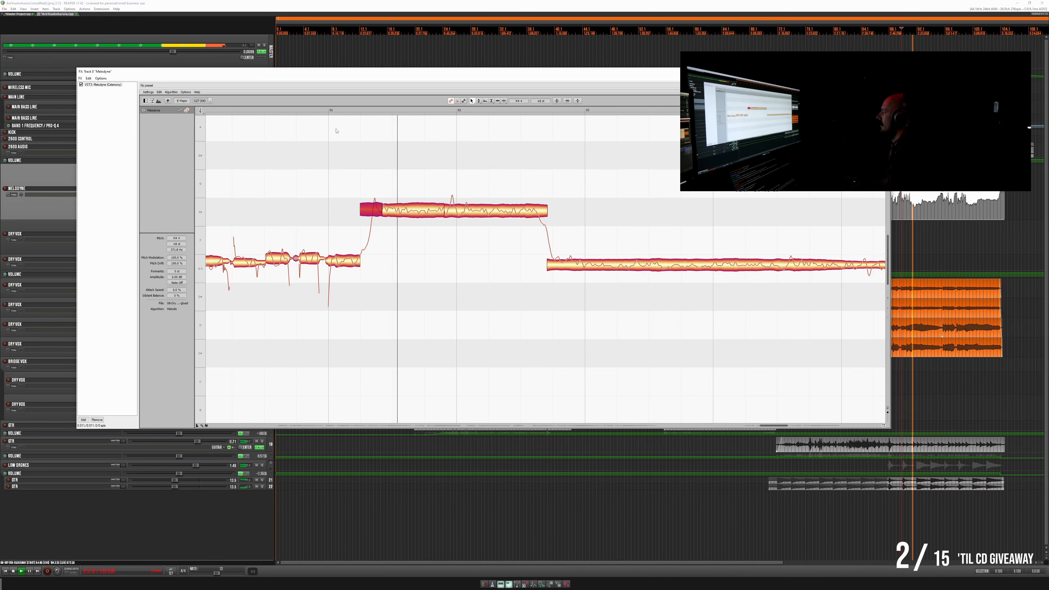
left_click(496, 223)
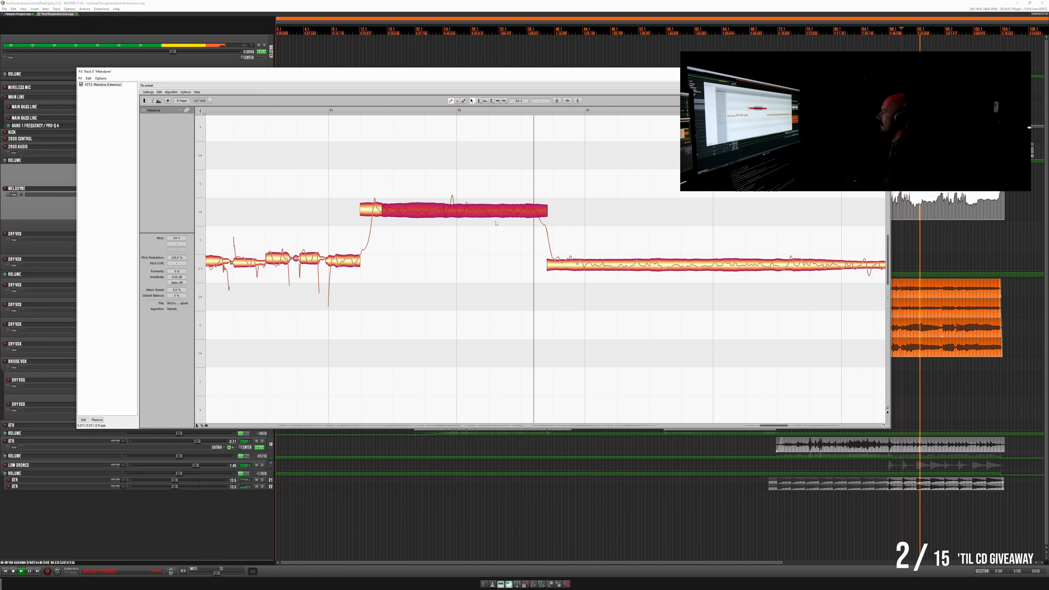
key("space")
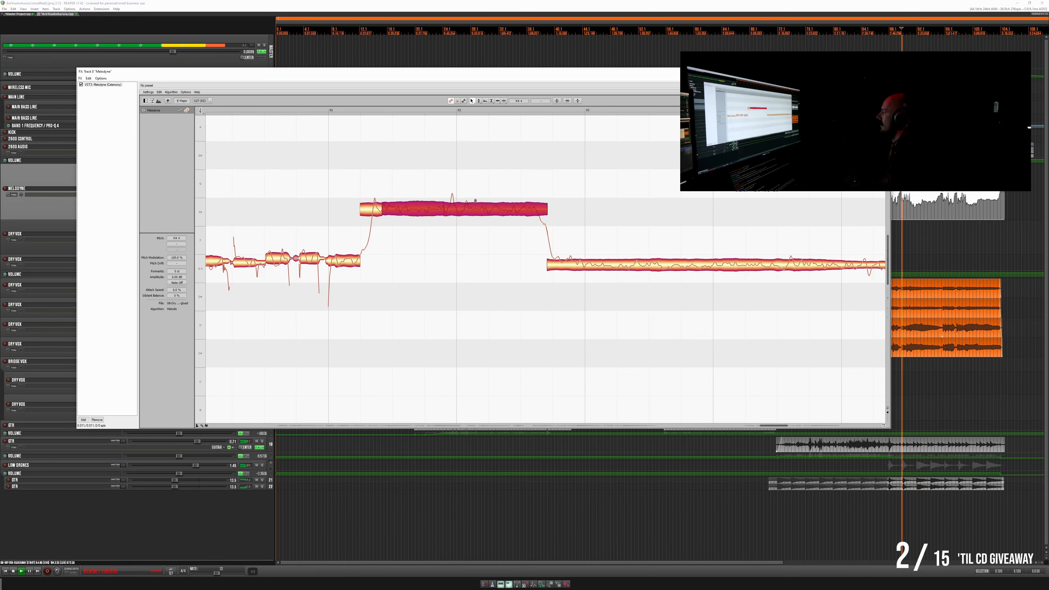
key("space")
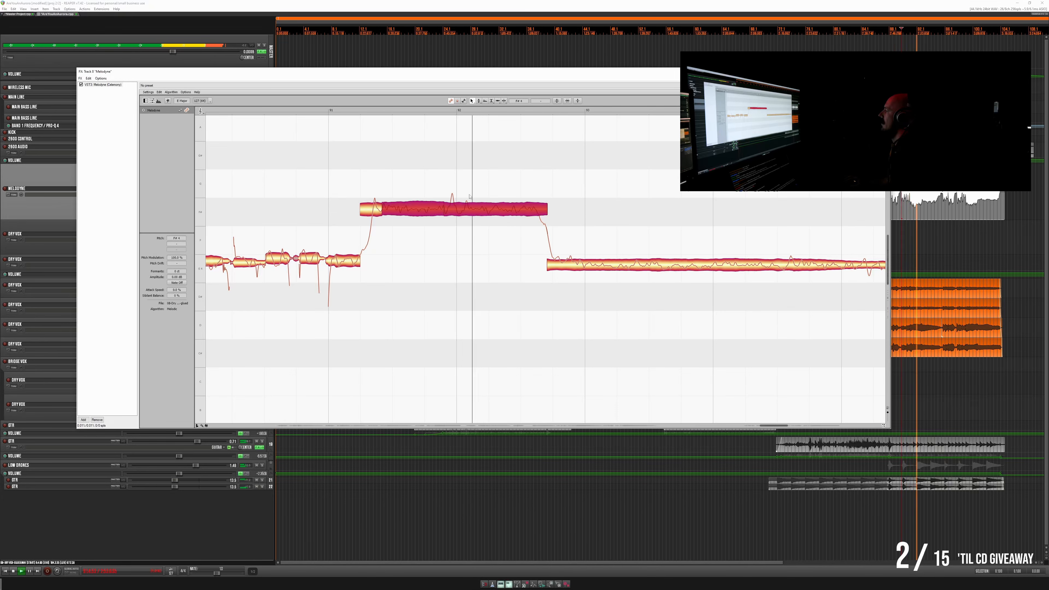
- Select only the last segment of the high note and raise its pitch slightly further
left_click(491, 194)
left_click(489, 210)
left_click_drag(490, 208, 490, 207)
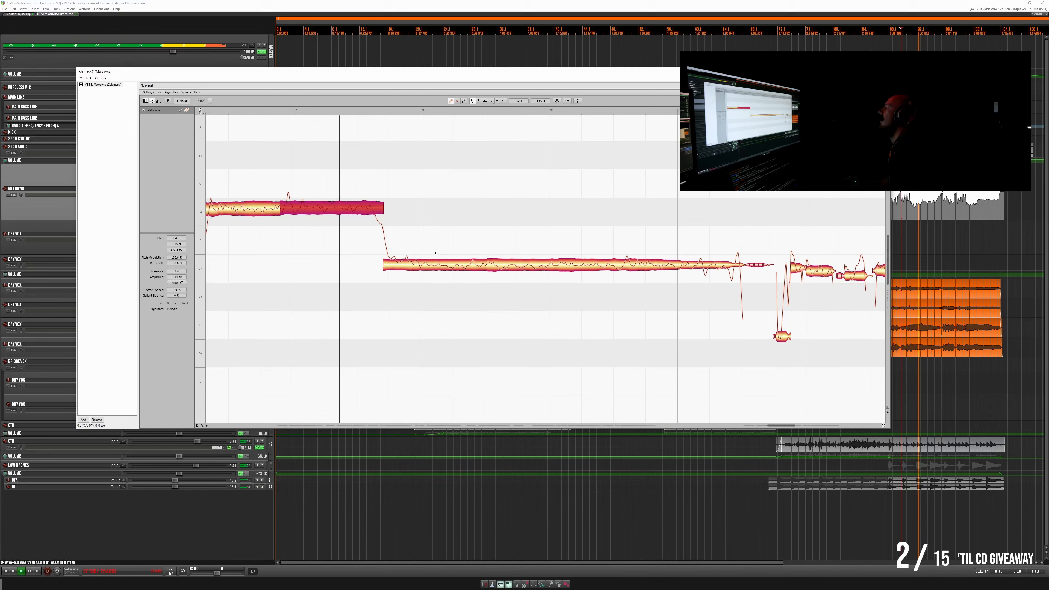
- Replay from within the high note and nudge the long sustained note that follows it slightly upward in pitch
double_click(241, 112)
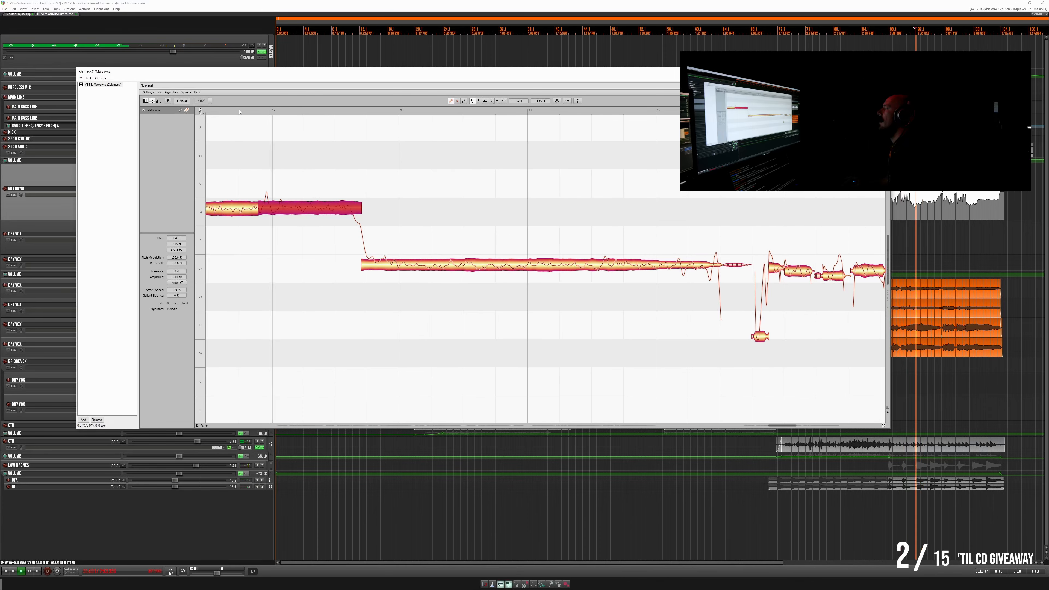
double_click(220, 112)
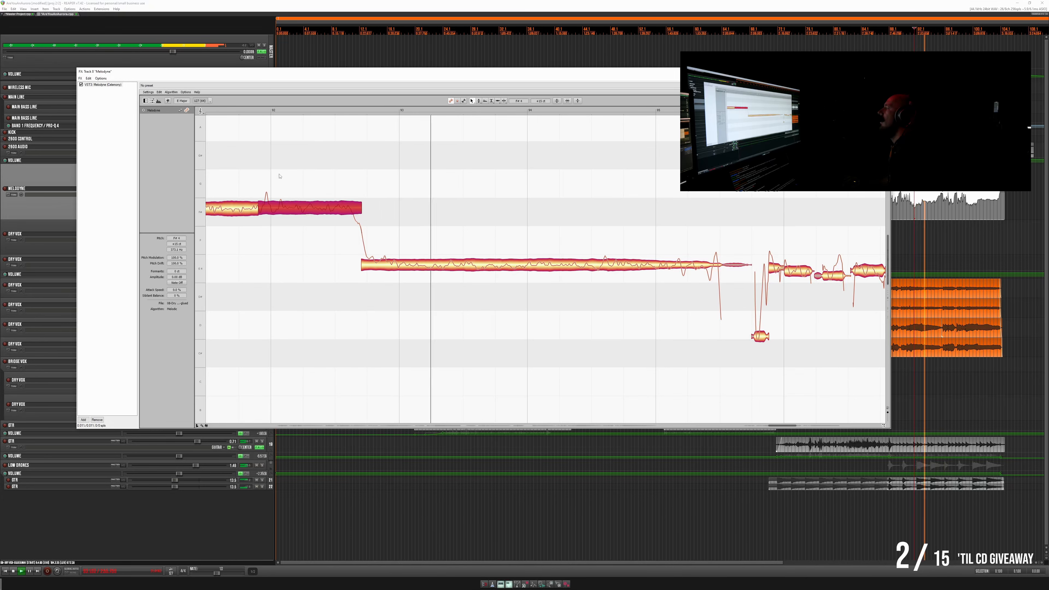
key("space")
key("space")
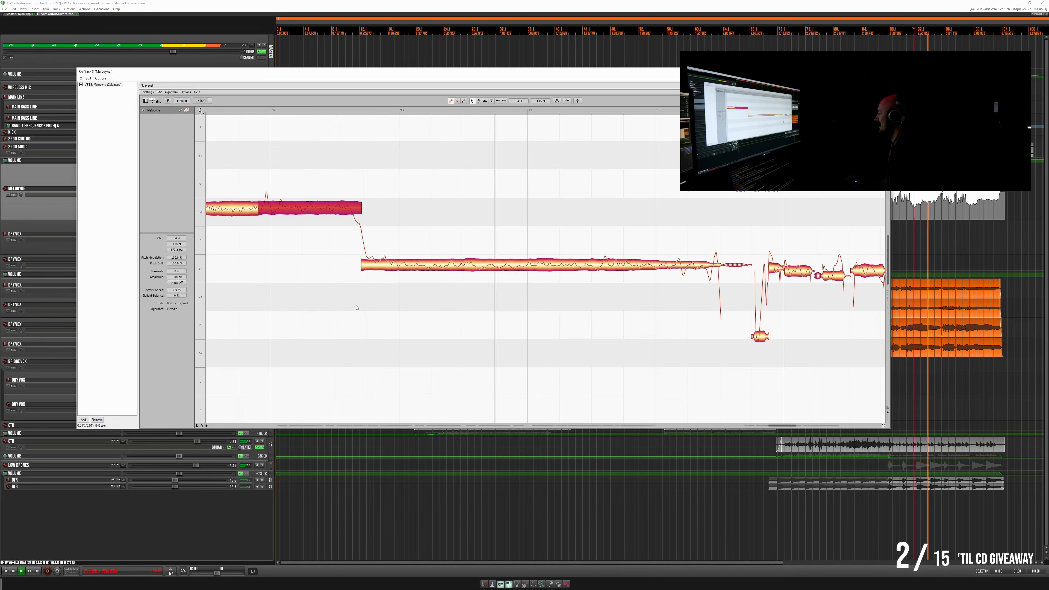
key("space")
left_click(531, 263)
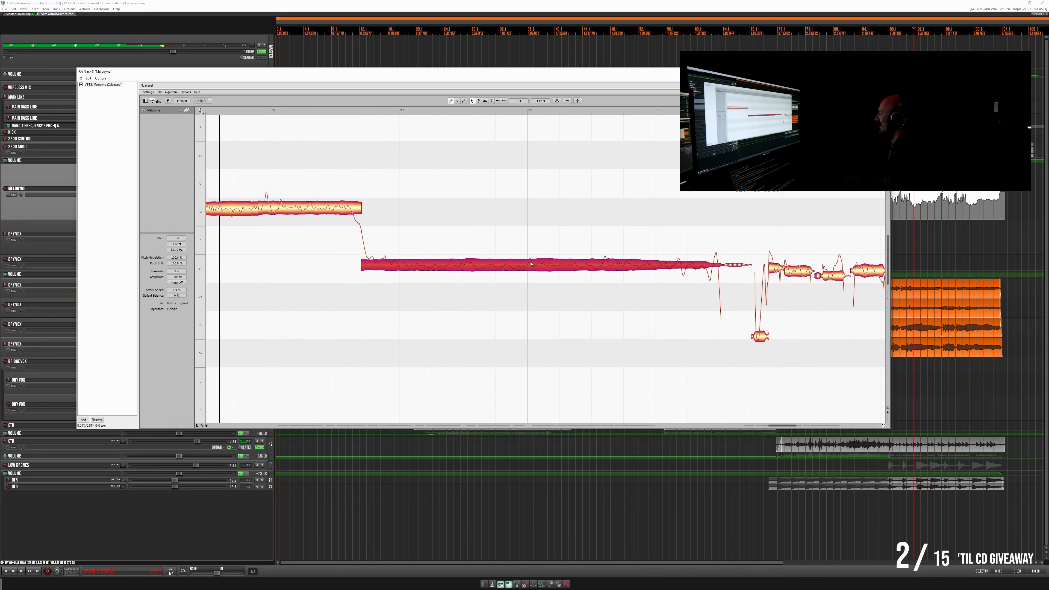
left_click_drag(531, 263, 532, 260)
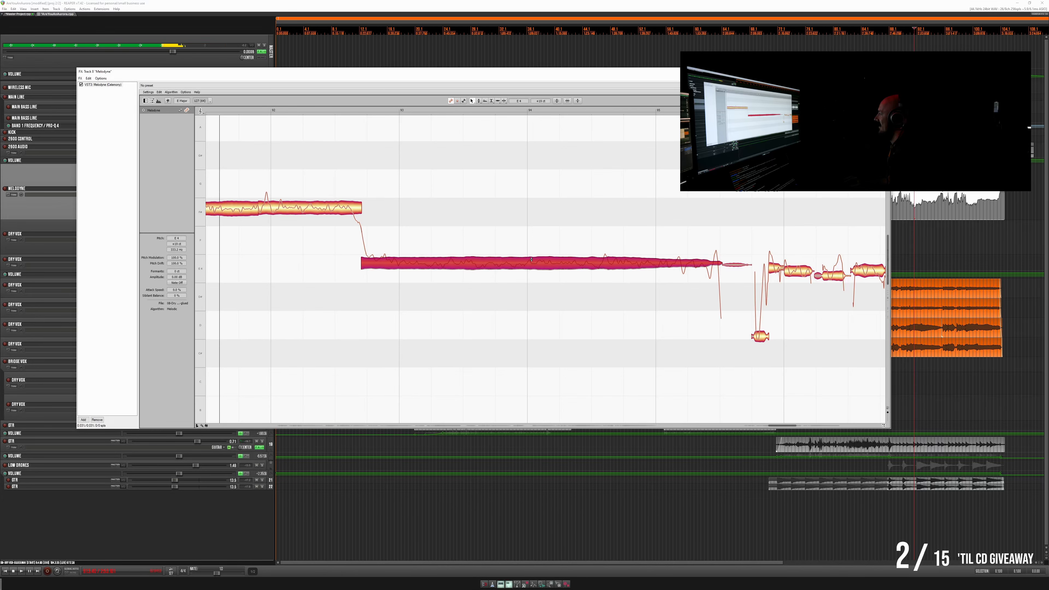
- Split the long sustained note shortly after its start, nudge both pieces slightly upward in pitch, and replay
double_click(415, 251)
left_click(404, 258)
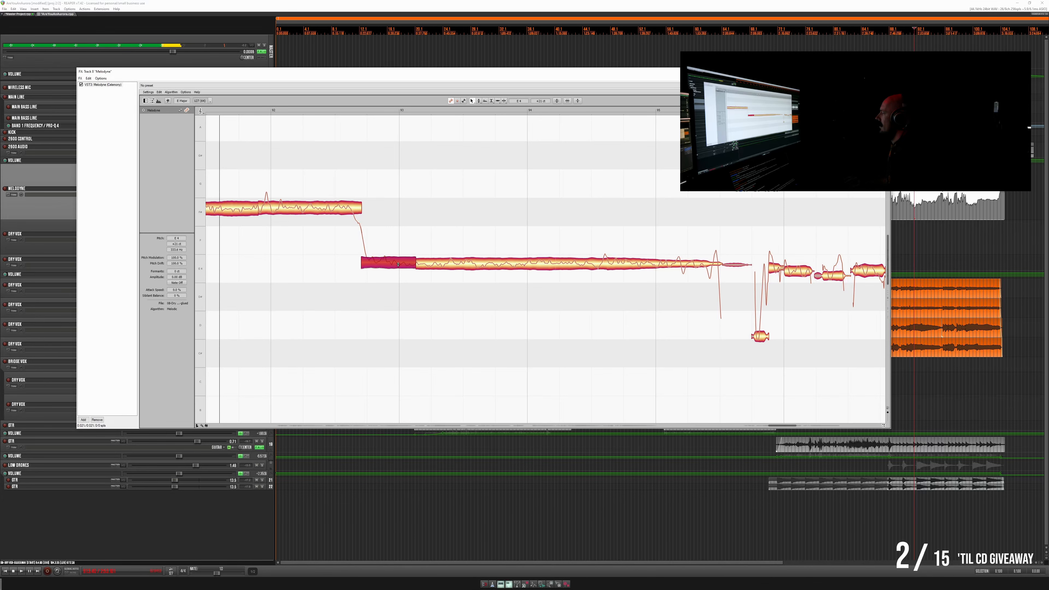
left_click_drag(434, 268, 435, 263)
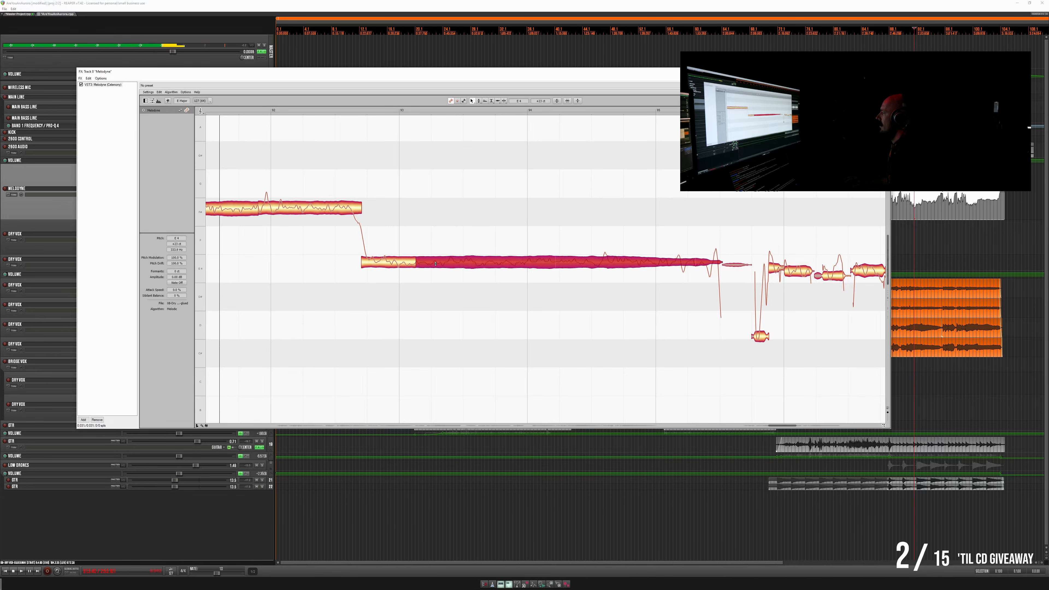
key("space")
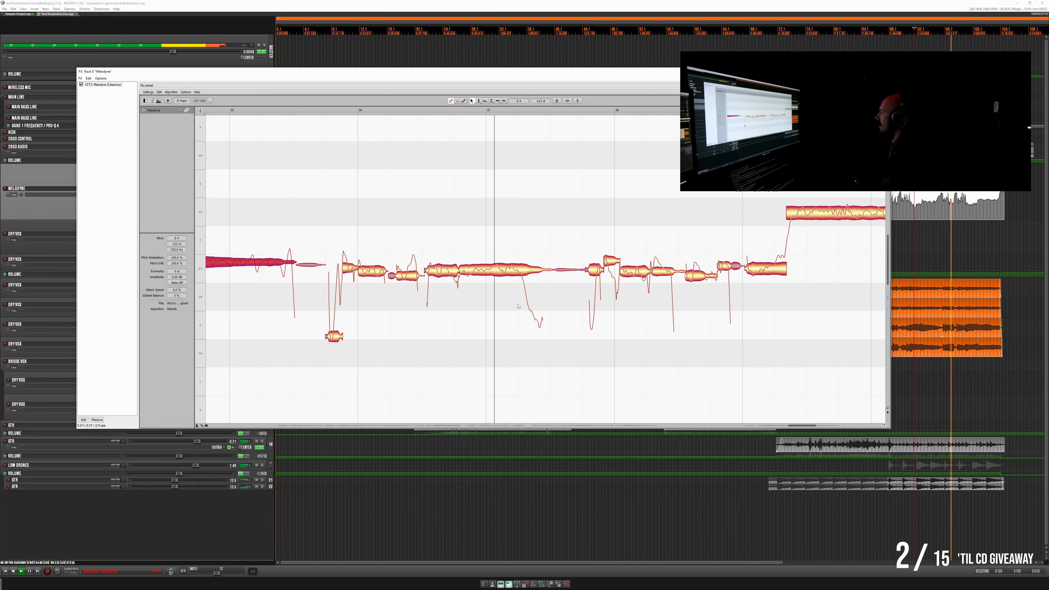
- Raise the held note in the middle of the next phrase and the short notes leading into it slightly in pitch
key("space")
left_click(489, 271)
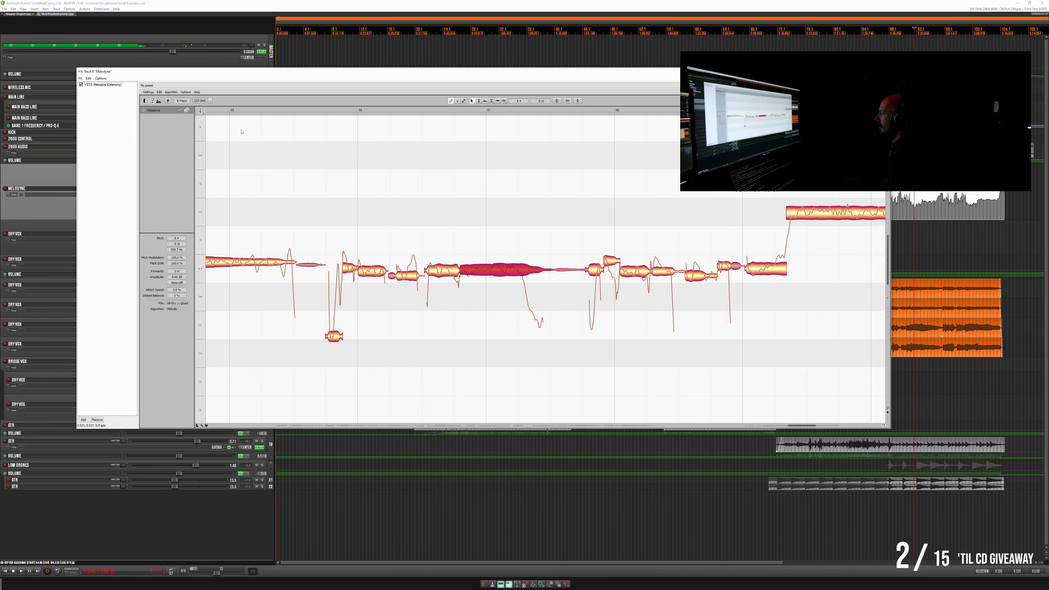
left_click(159, 92)
left_click(159, 96)
left_click_drag(494, 272, 493, 266)
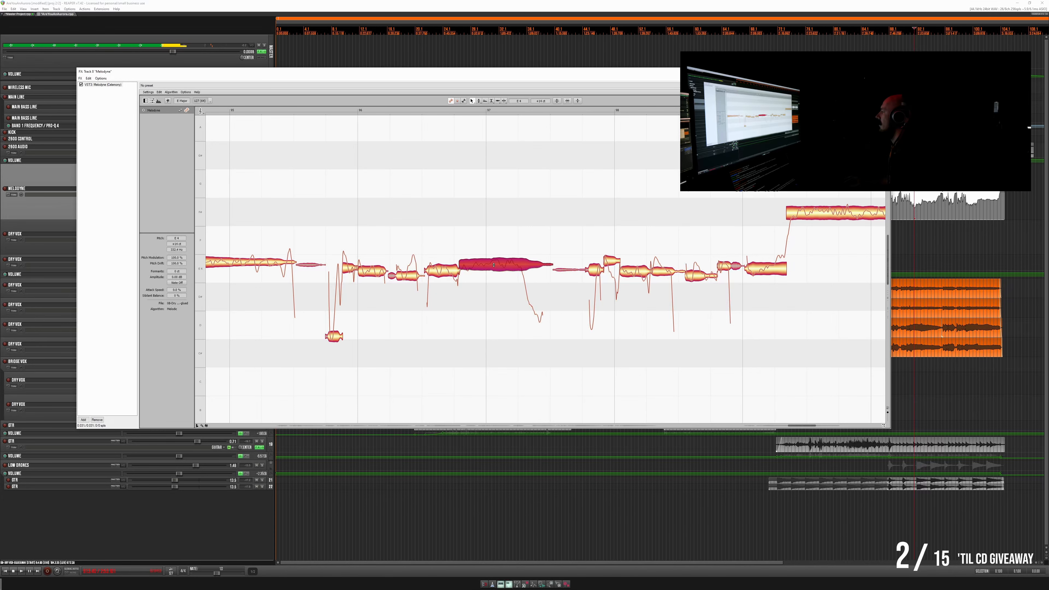
left_click(447, 275)
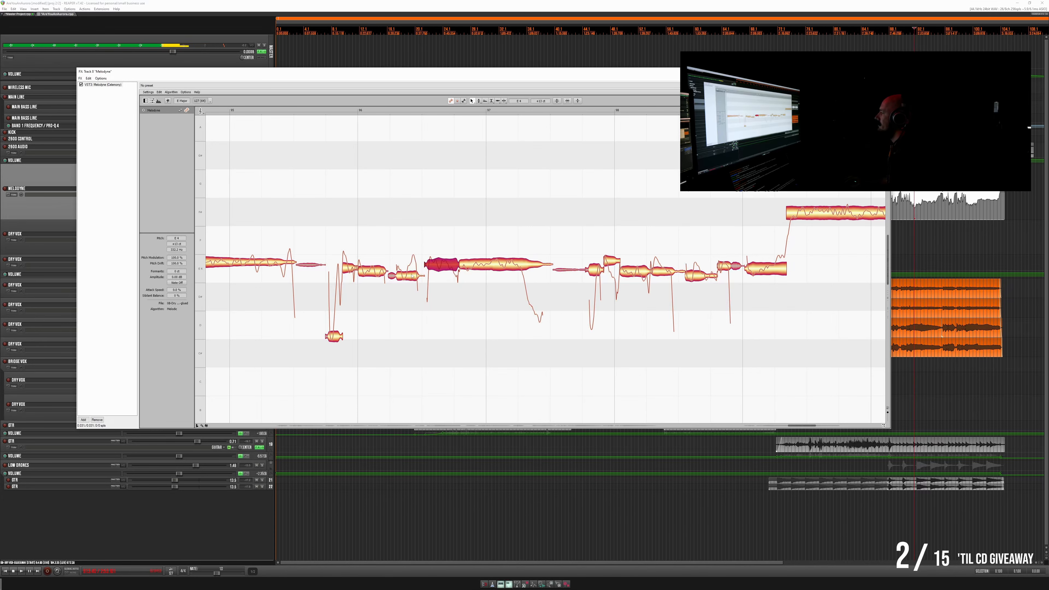
left_click_drag(412, 275, 405, 268)
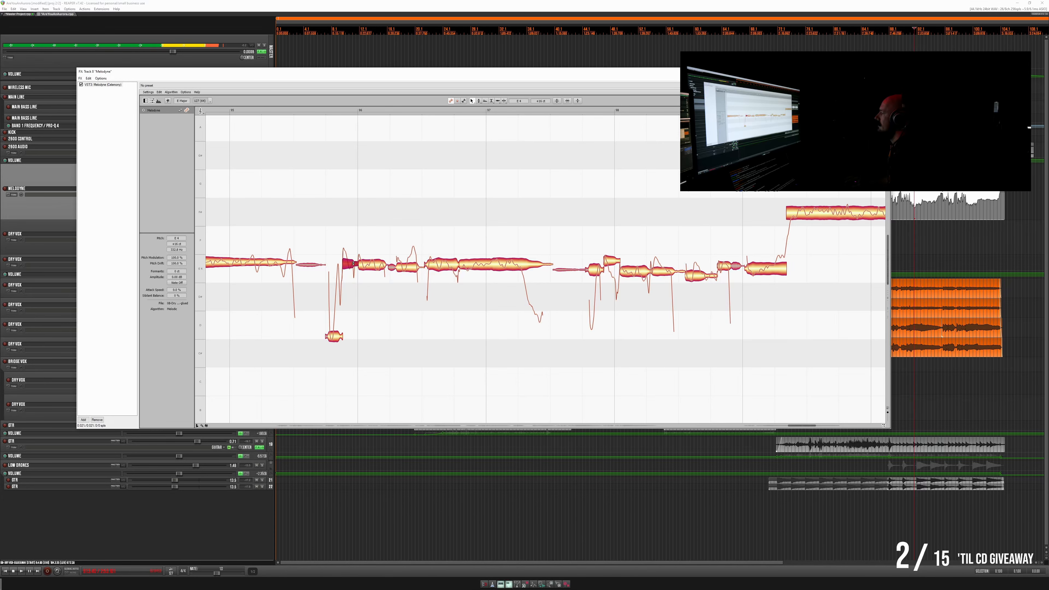
- Replay the phrase, raise its isolated low opening note, and nudge the held note slightly further upward in pitch
key("space")
left_click_drag(334, 336, 336, 328)
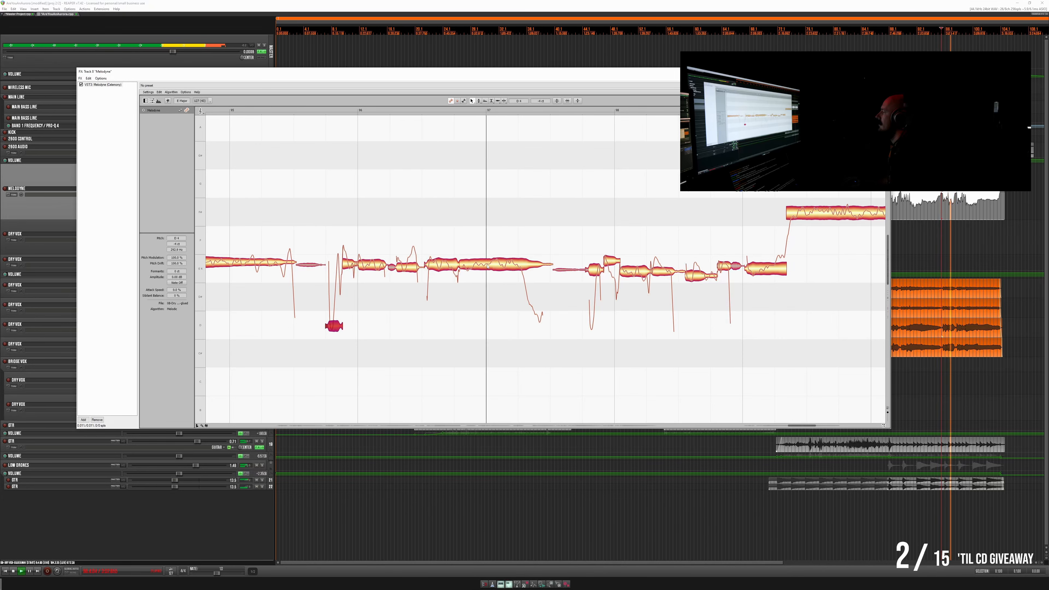
left_click(459, 268)
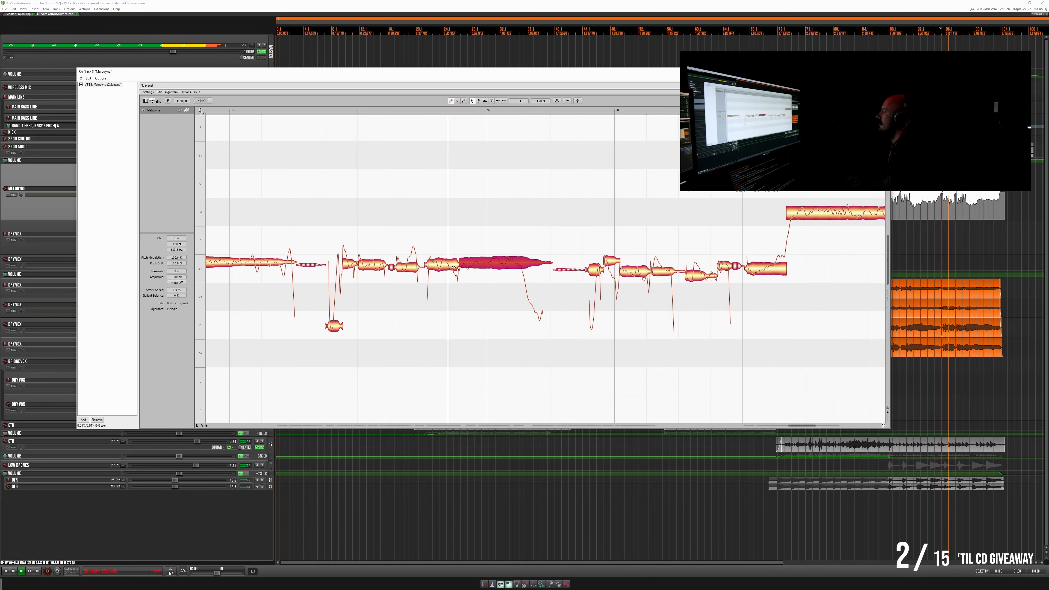
- Audition the following phrase from just before its start and raise its short notes leading up to the high note in pitch
scroll(536, 294, "right", 1)
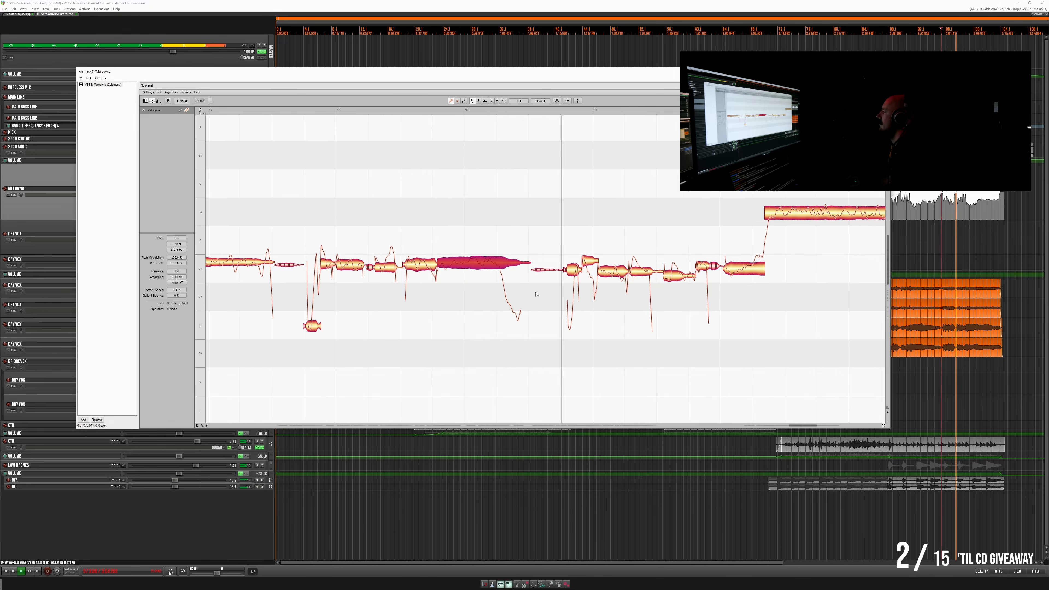
scroll(536, 294, "right", 6)
left_click(405, 110)
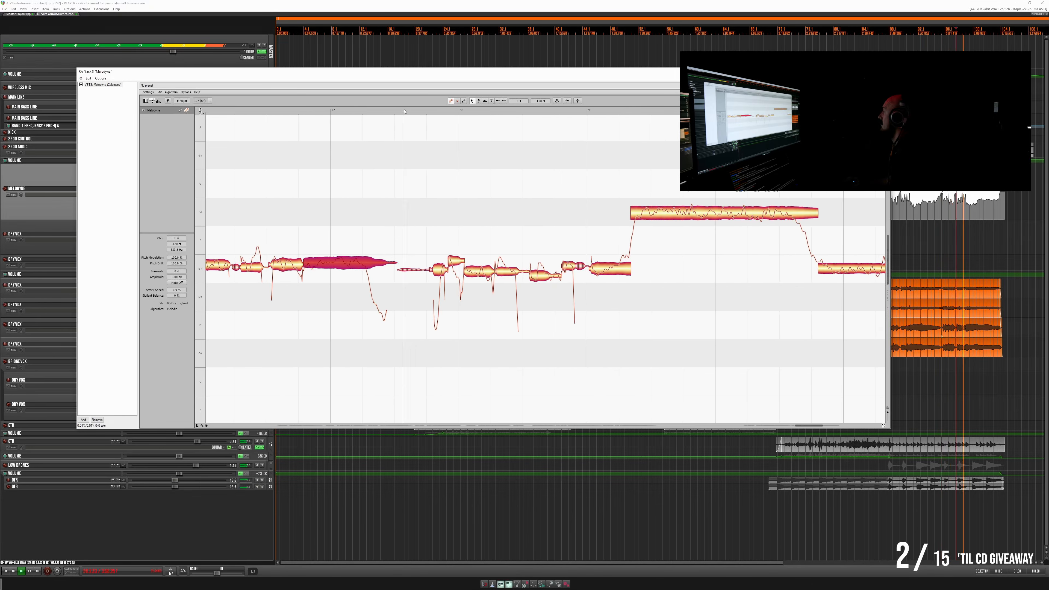
key("space")
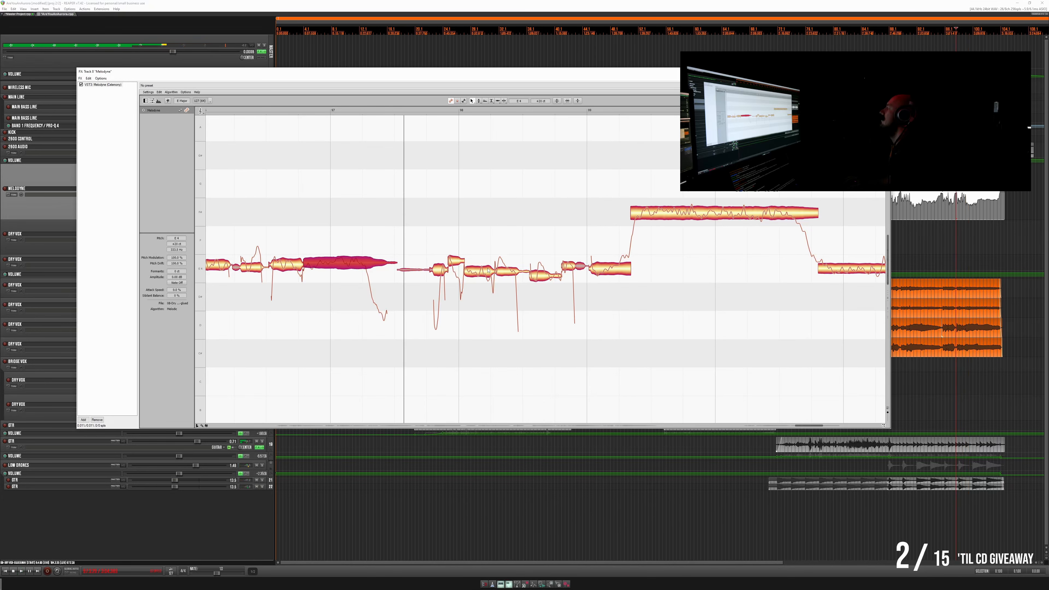
left_click_drag(483, 272, 482, 263)
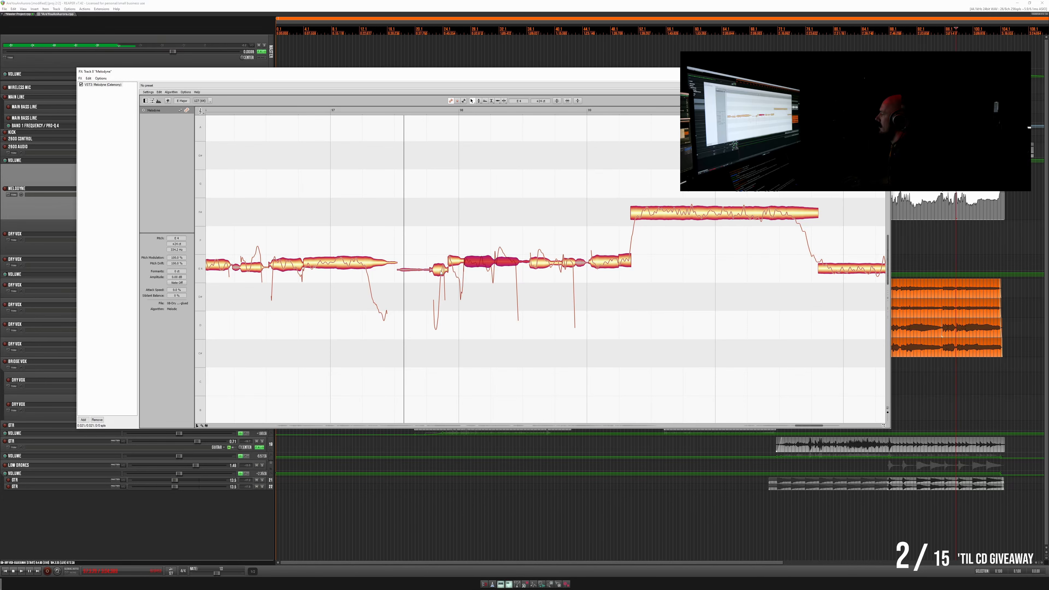
key("space")
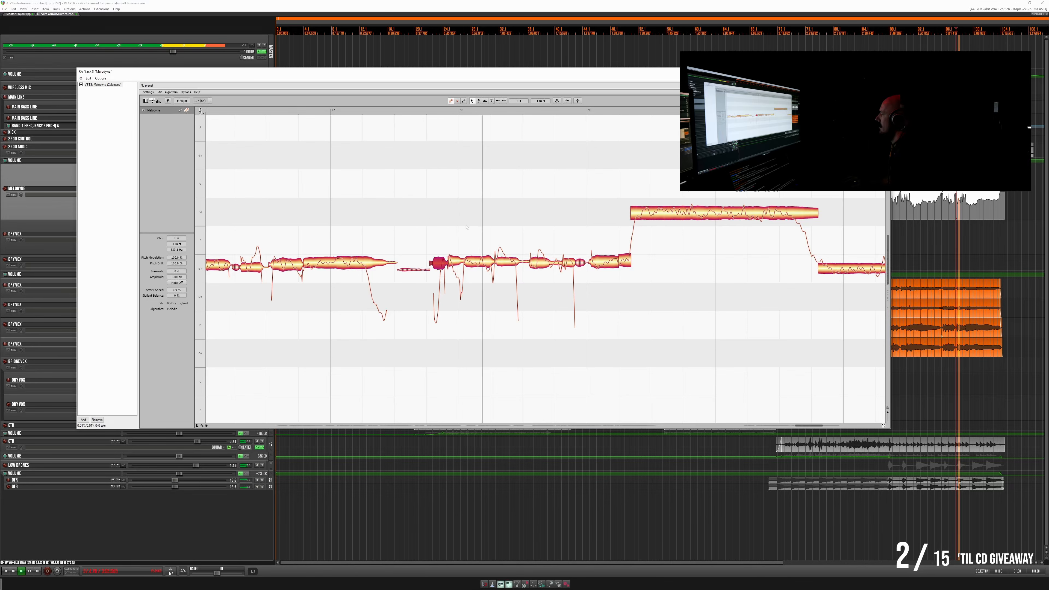
- Replay the phrase, separate its two joined middle notes, and fine-tune their pitches and the last note before the high note
left_click(230, 110)
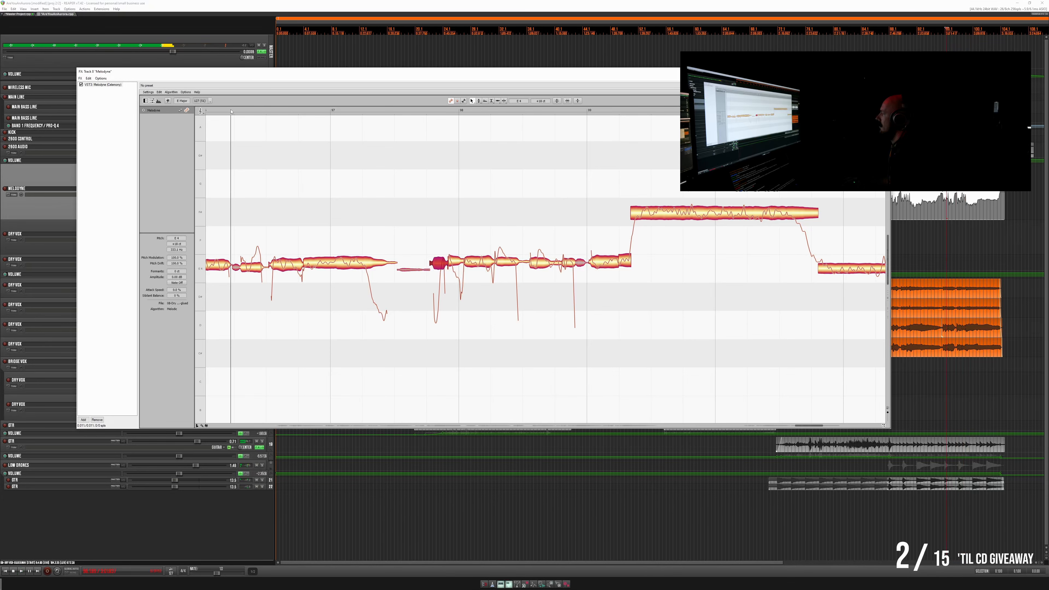
key("space")
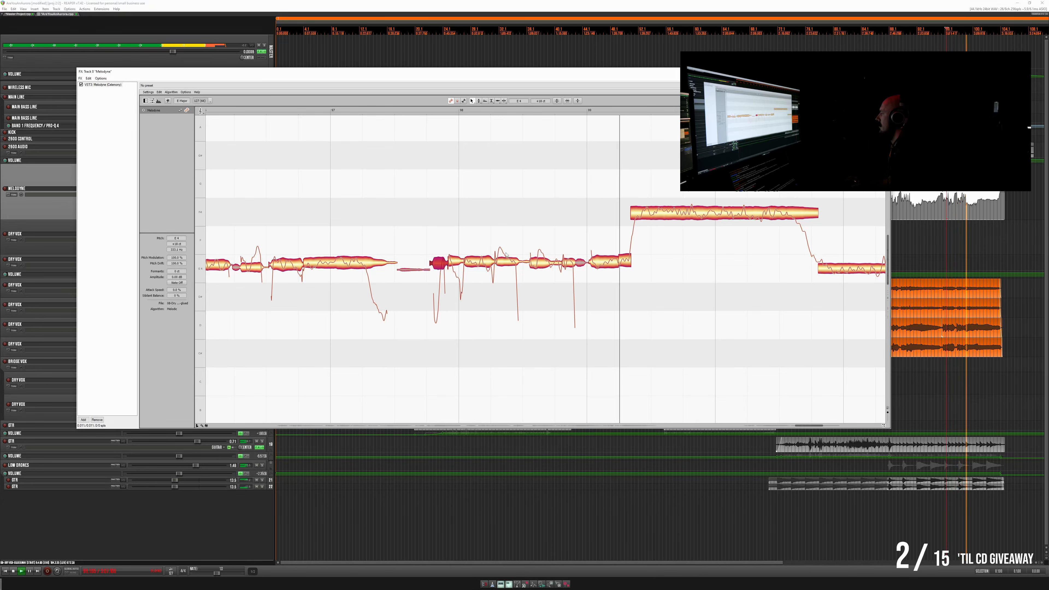
left_click(508, 263)
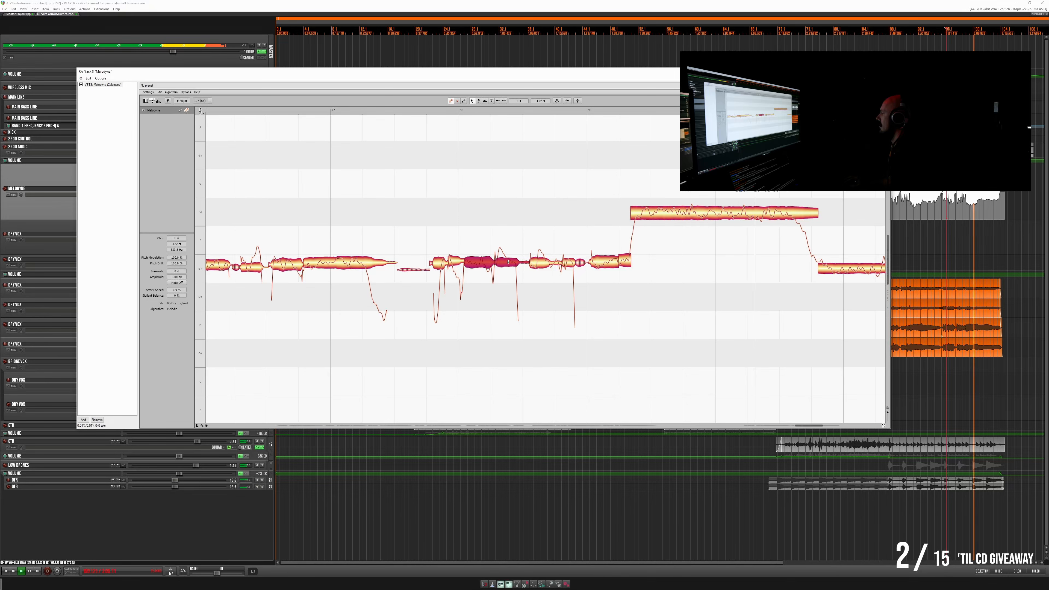
double_click(493, 251)
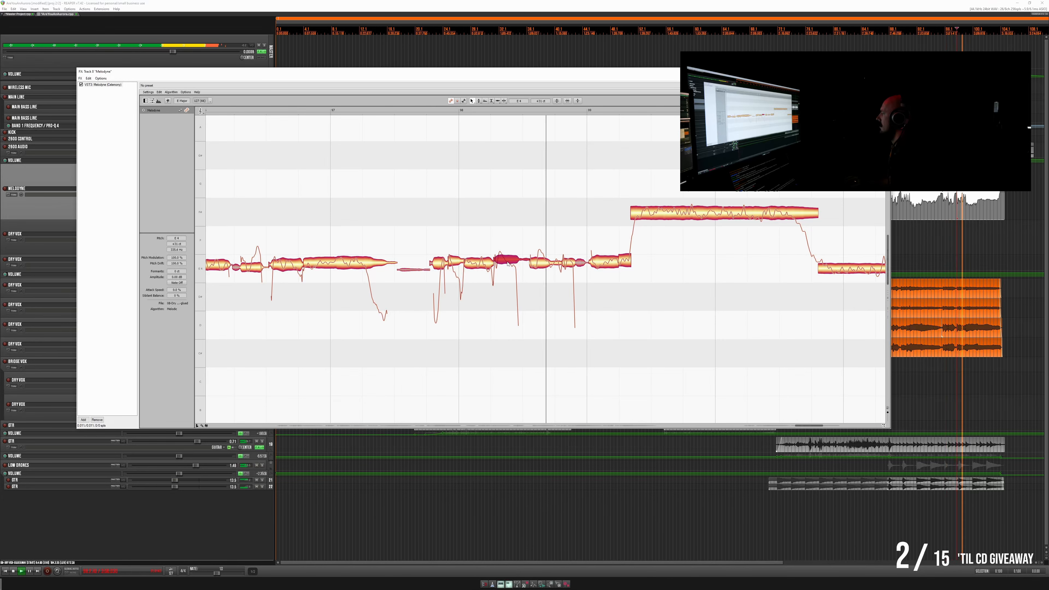
left_click(485, 264)
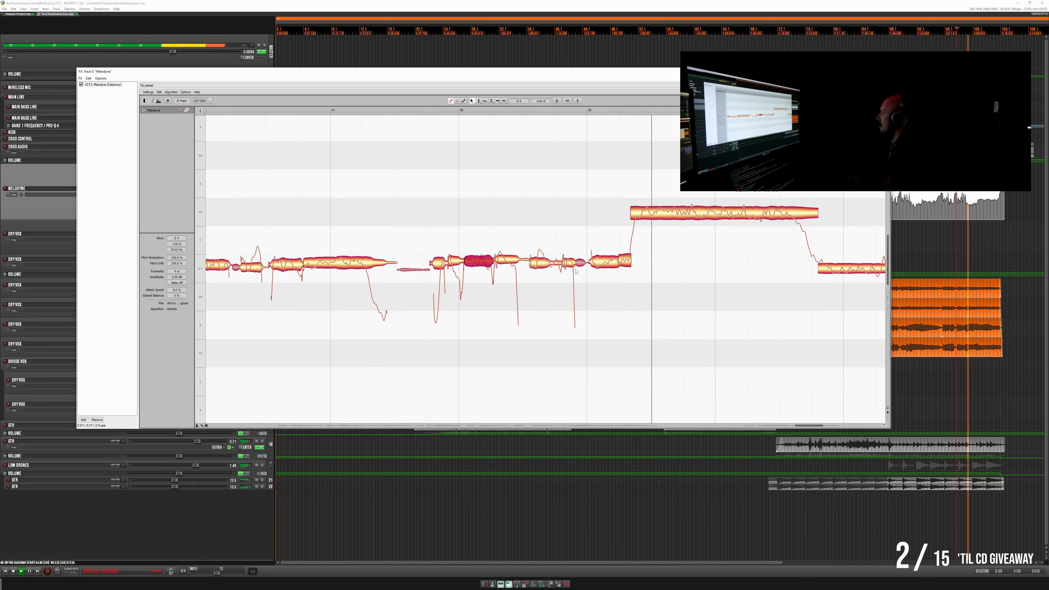
left_click(605, 265)
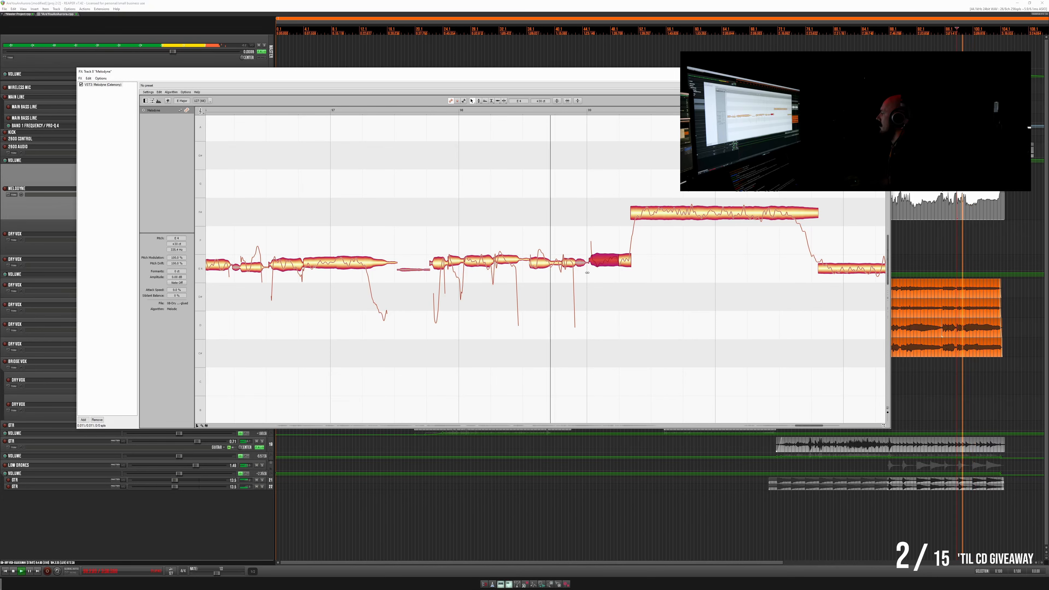
key("space")
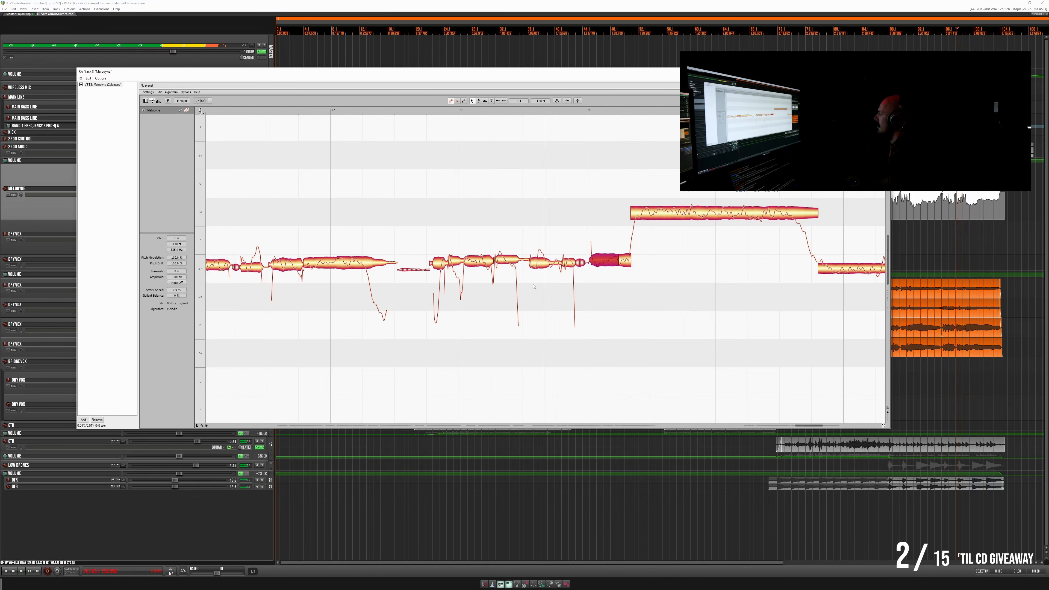
- Nudge the long high note and the final sustained note that follows it slightly upward in pitch during playback
key("space")
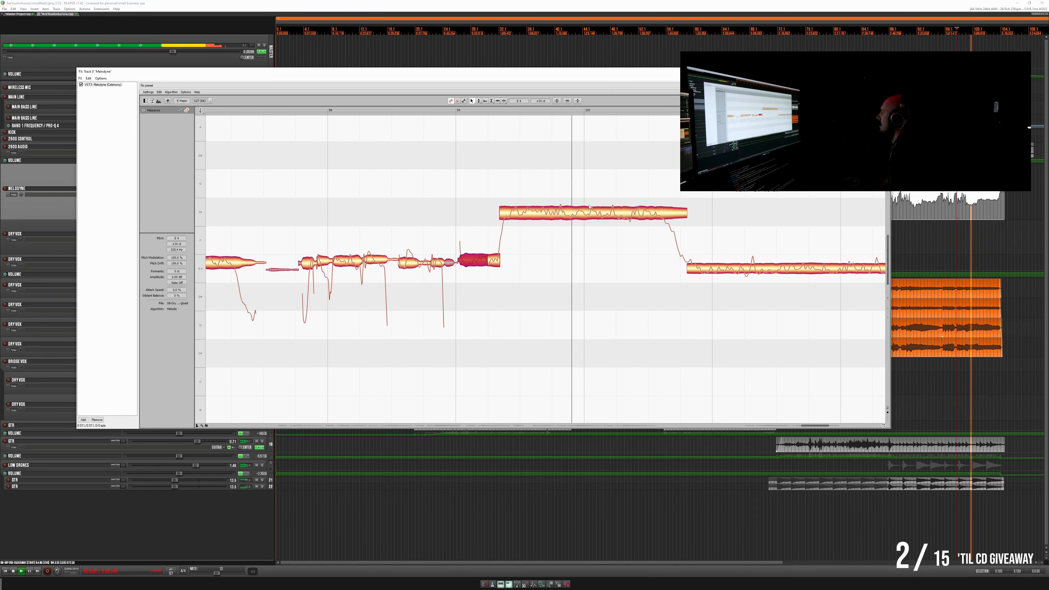
left_click(603, 215)
left_click_drag(604, 215, 604, 211)
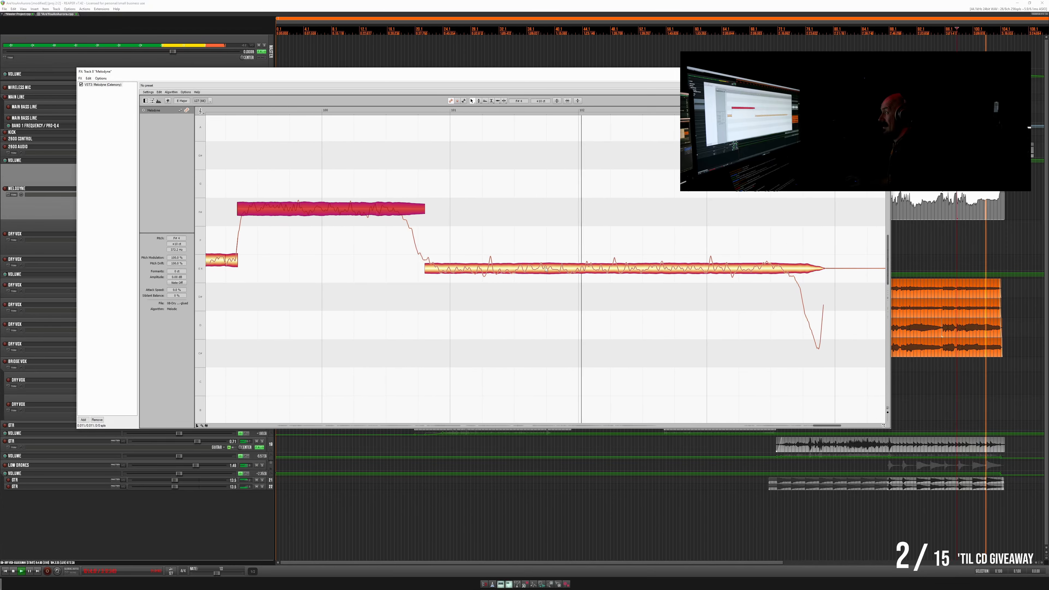
left_click(546, 269)
left_click_drag(546, 269, 549, 264)
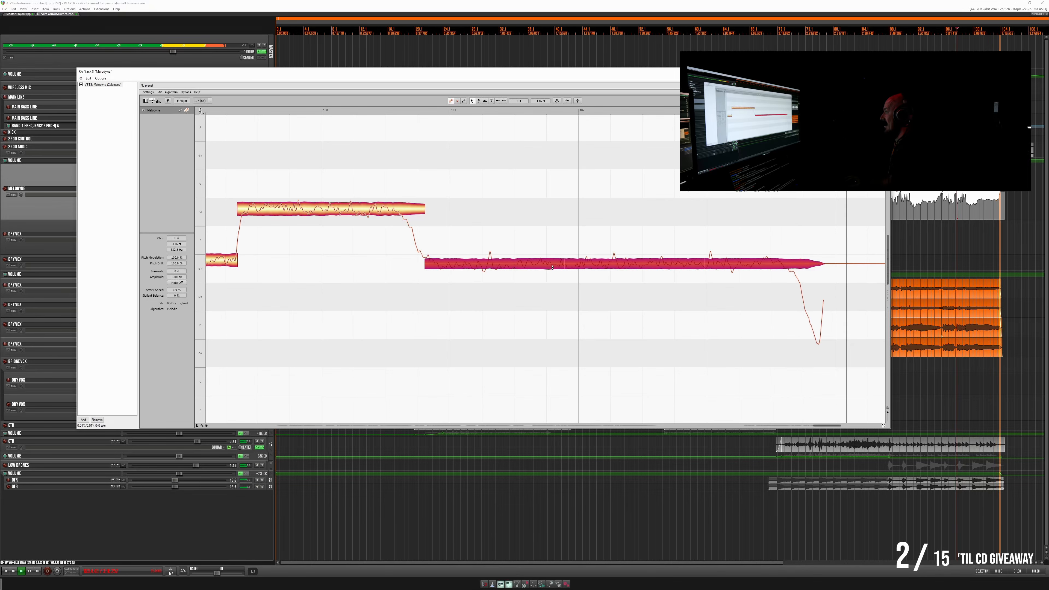
- Replay the ending, split the falling tail off the final sustained note, and reduce the sustained part's pitch modulation and drift
left_click(214, 110)
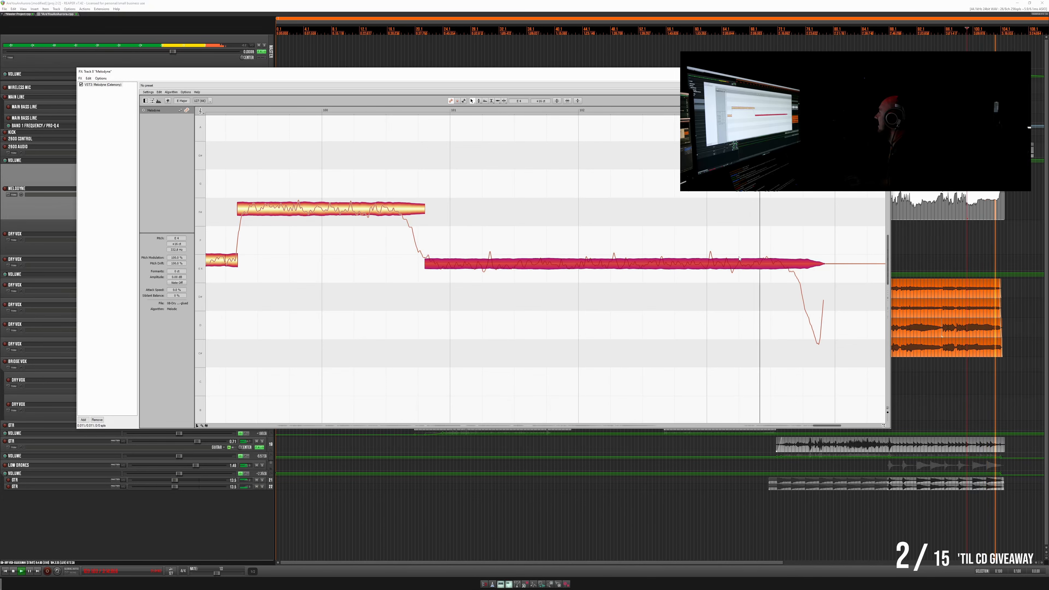
double_click(794, 262)
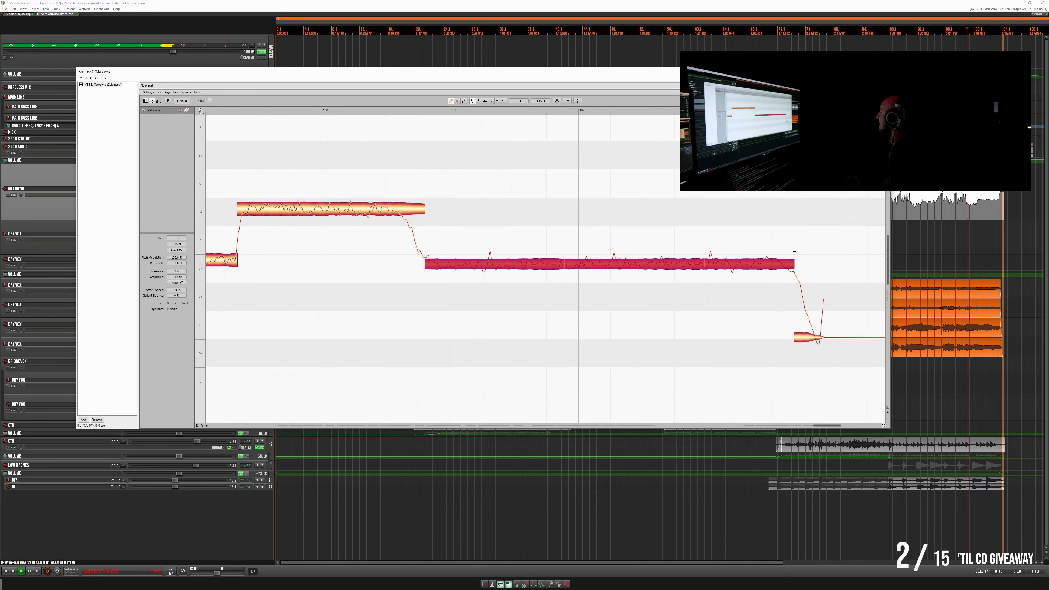
key("space")
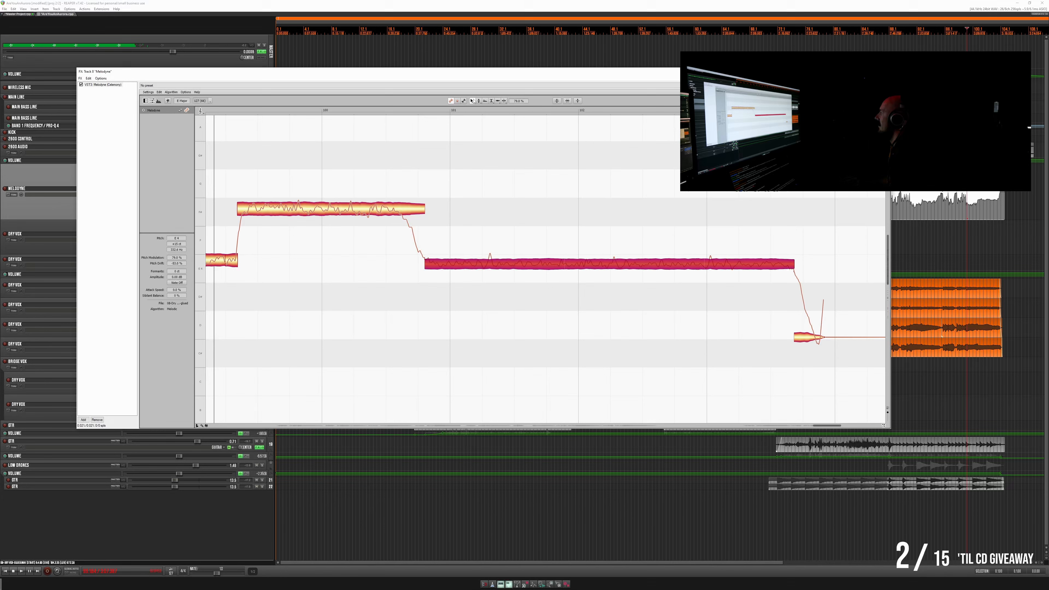
- Nudge the final sustained note slightly higher, replay it, and fine-tune its pitch once more
left_click_drag(500, 265, 500, 261)
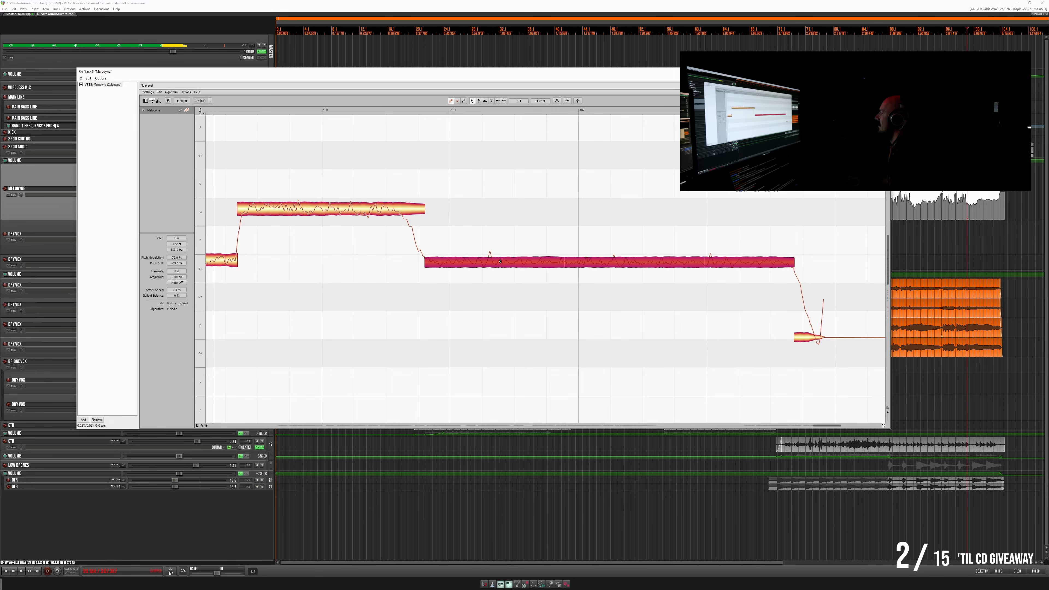
key("space")
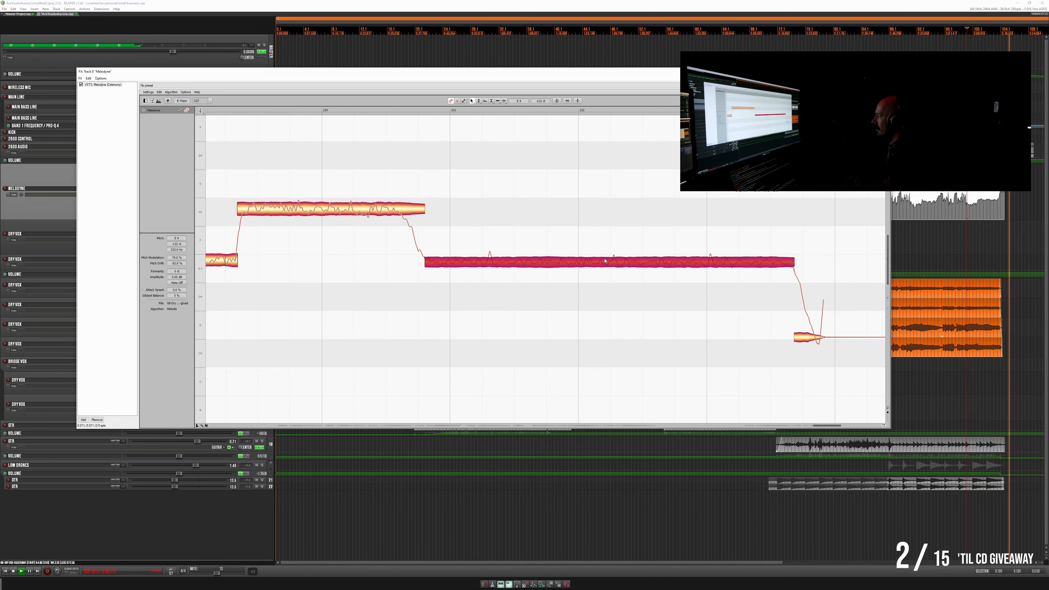
left_click_drag(599, 263, 599, 262)
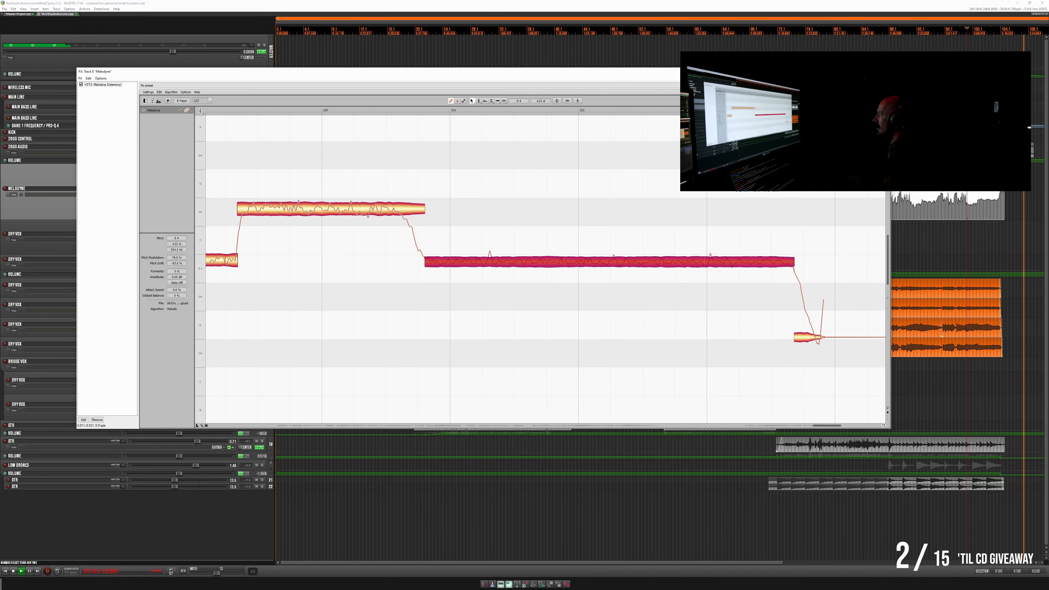
- Close the Melodyne window and apply the track effects to the Melodyne vocal item as a new take with mono output
key("Escape")
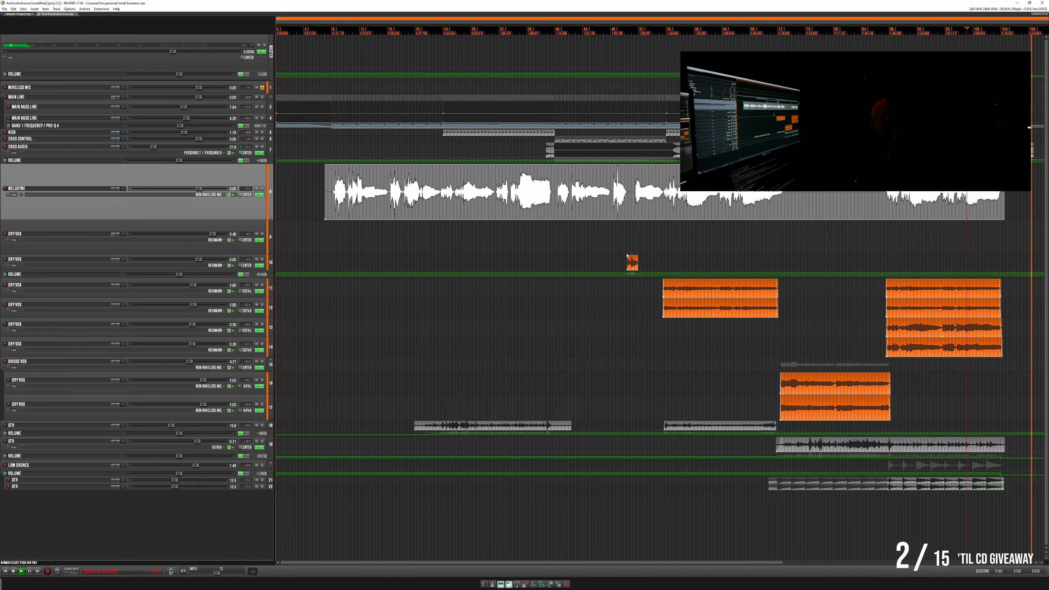
left_click(588, 203)
right_click(584, 205)
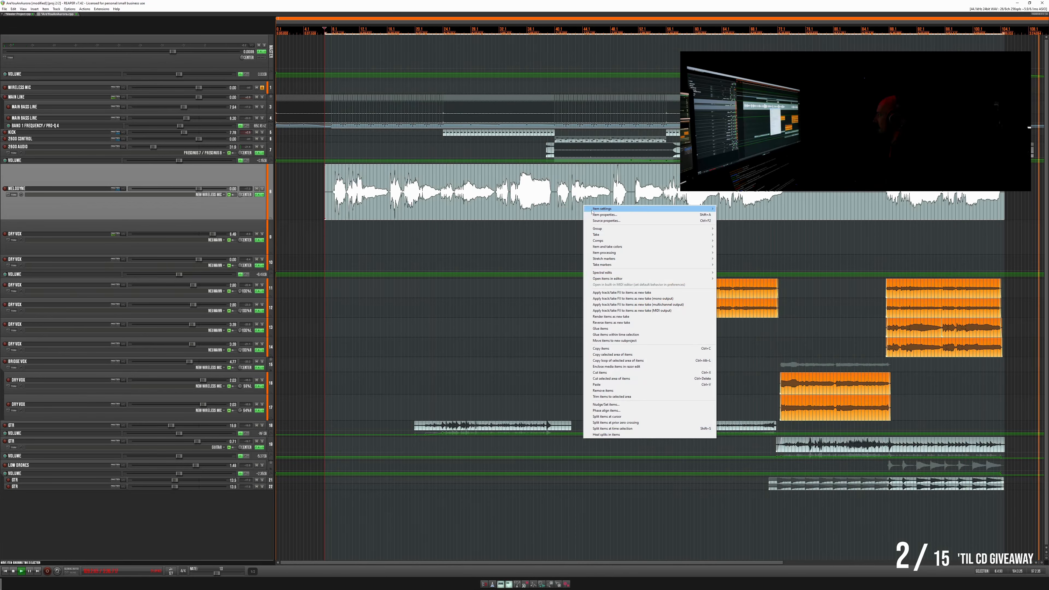
left_click(632, 298)
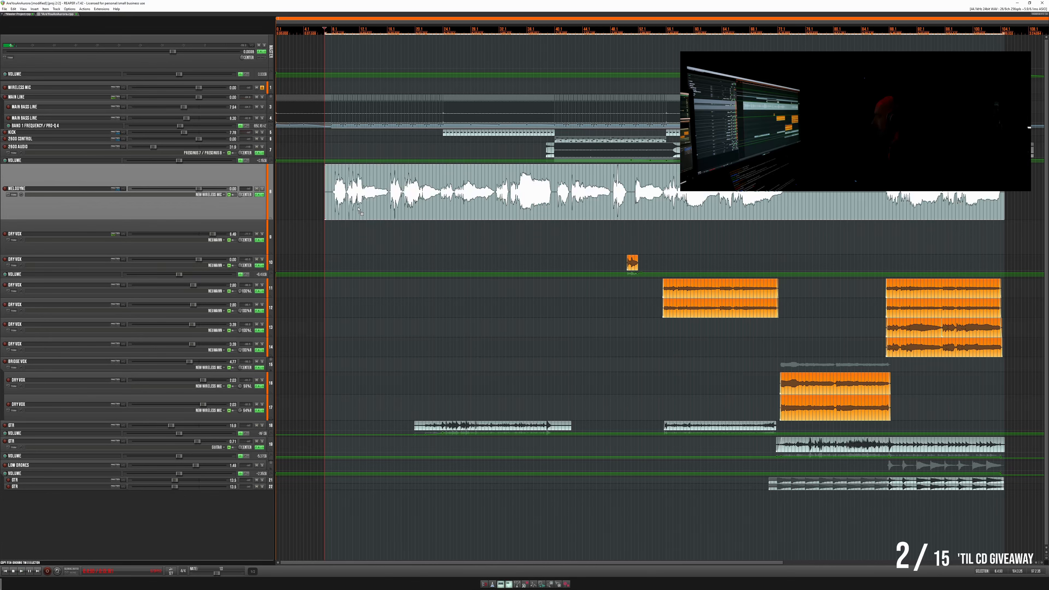
- Check the Master Project and return to the song project
left_click(21, 14)
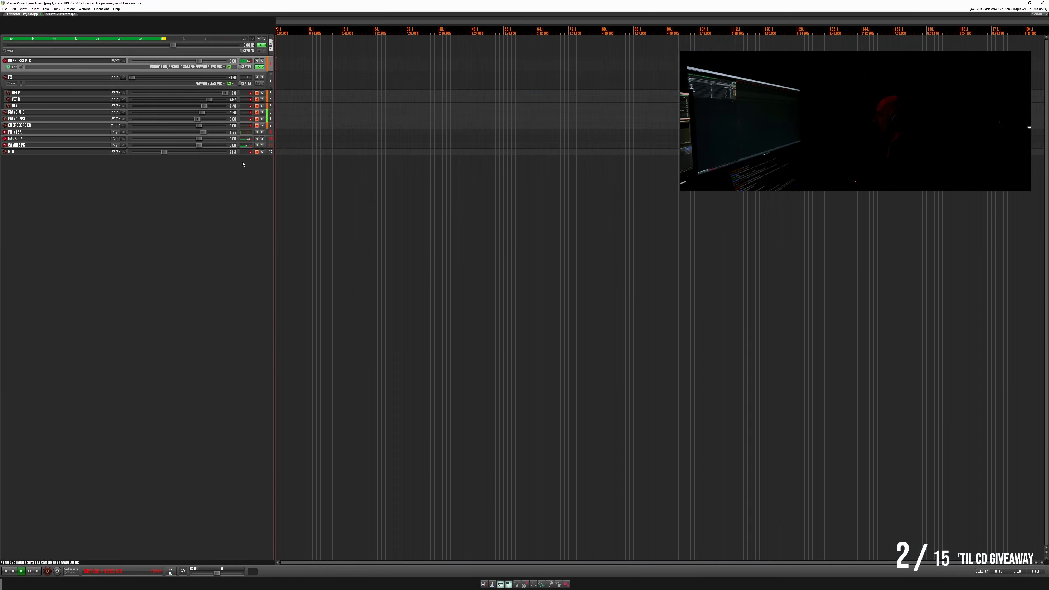
left_click(59, 14)
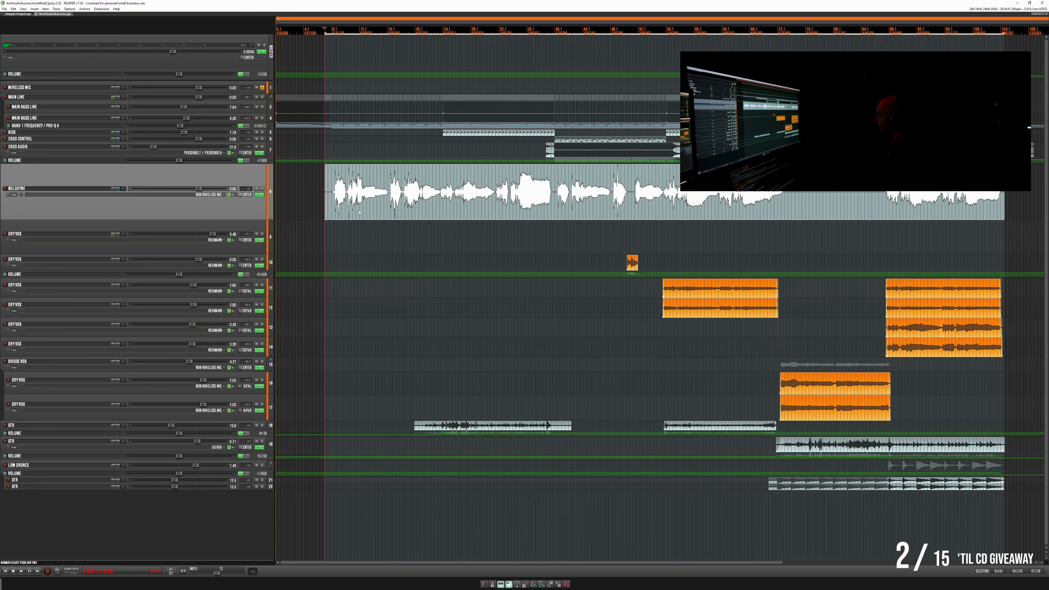
- Move the rendered lead vocal item from the Melodyne track onto the lead Dry Vox track and play it back
right_click(358, 212)
left_click(413, 305)
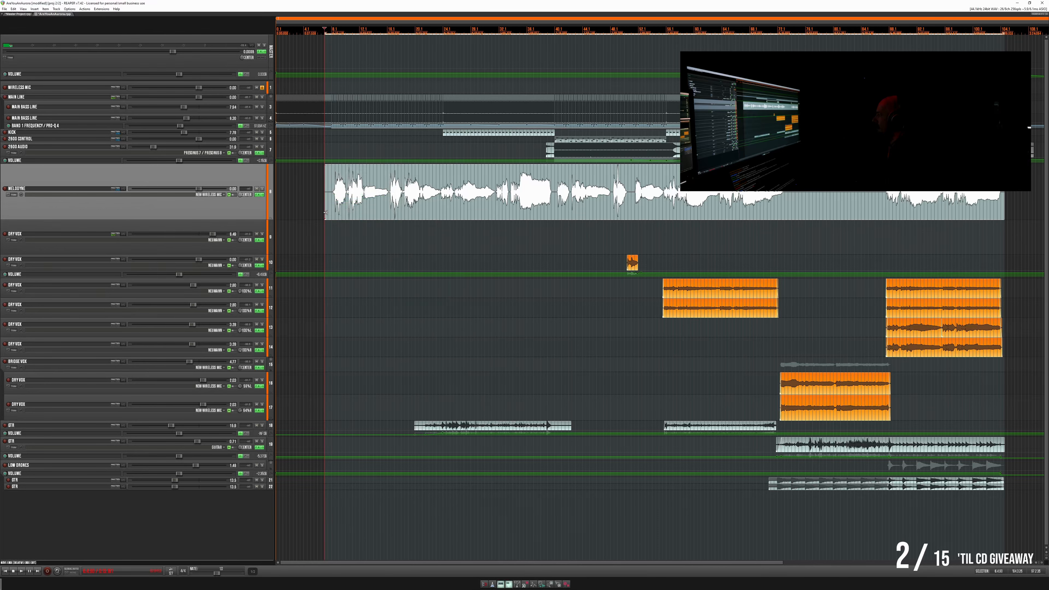
left_click(18, 14)
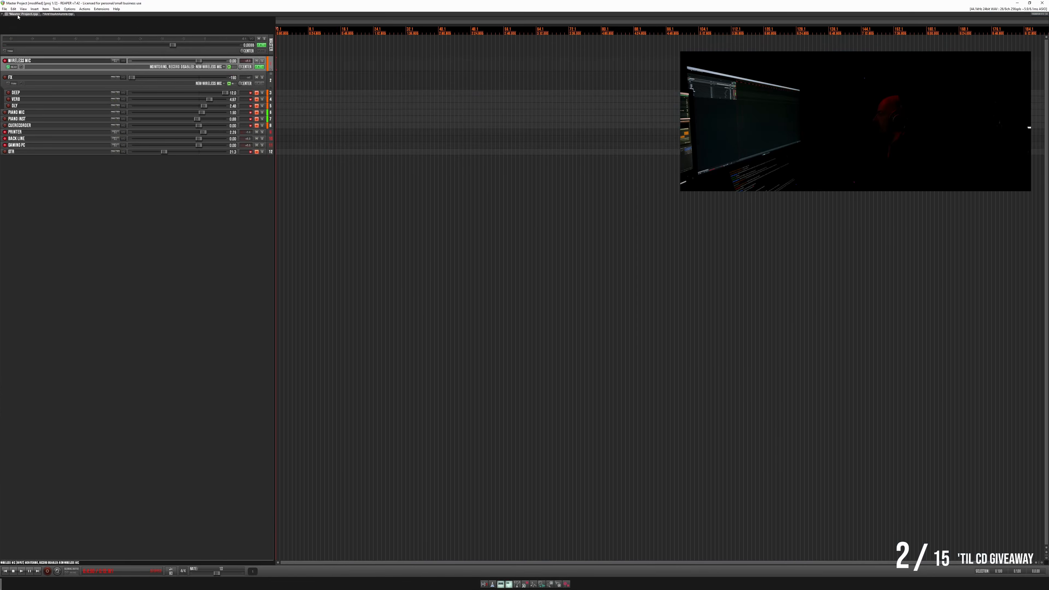
left_click(49, 14)
left_click_drag(387, 219, 390, 228)
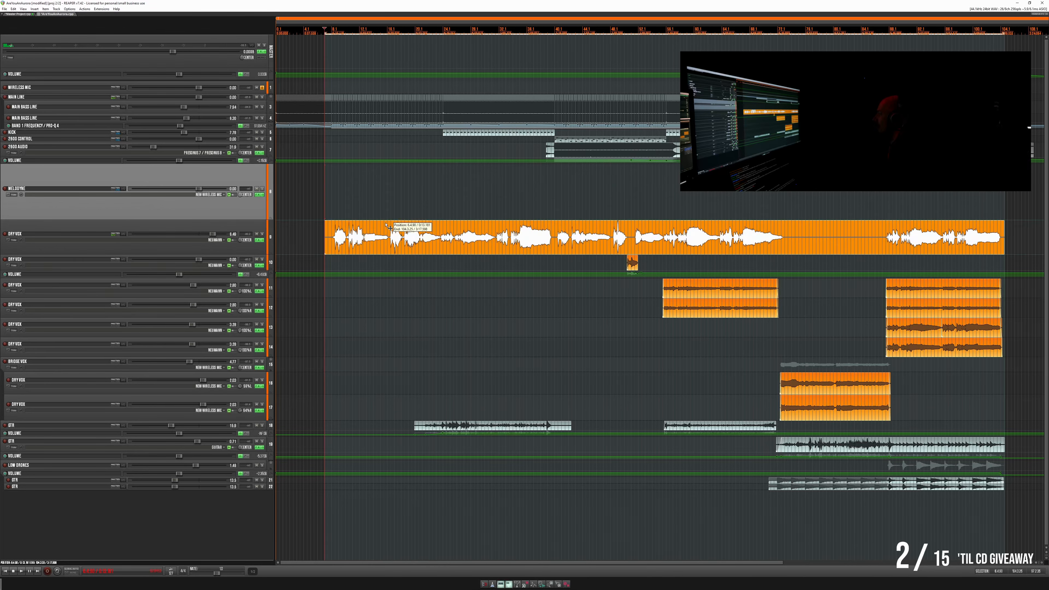
key("space")
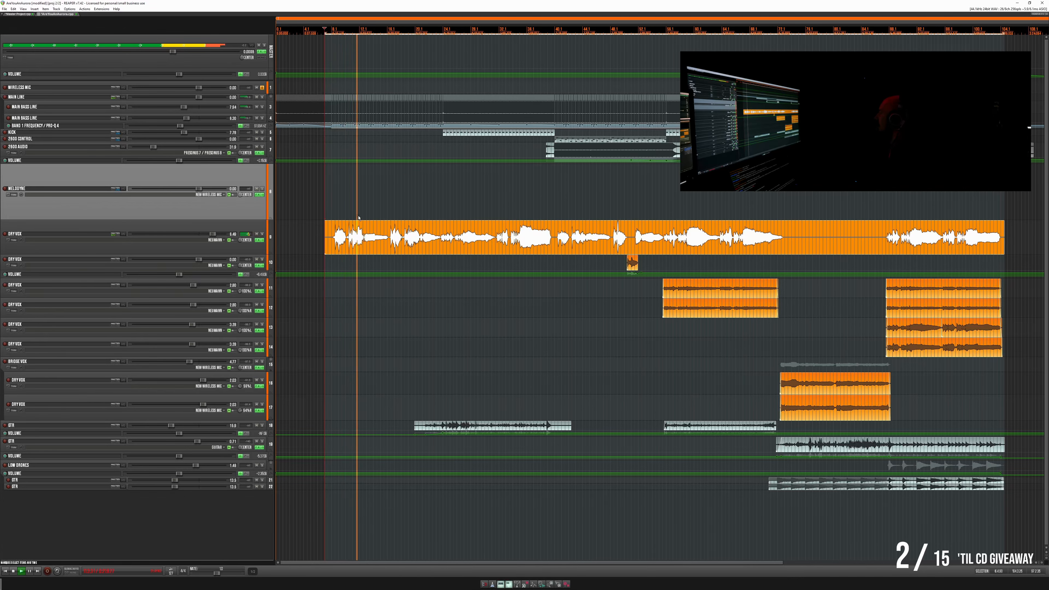
- Reorder the Melodyne track below the lead Dry Vox track and move the short Dry Vox item onto it
left_click(389, 212)
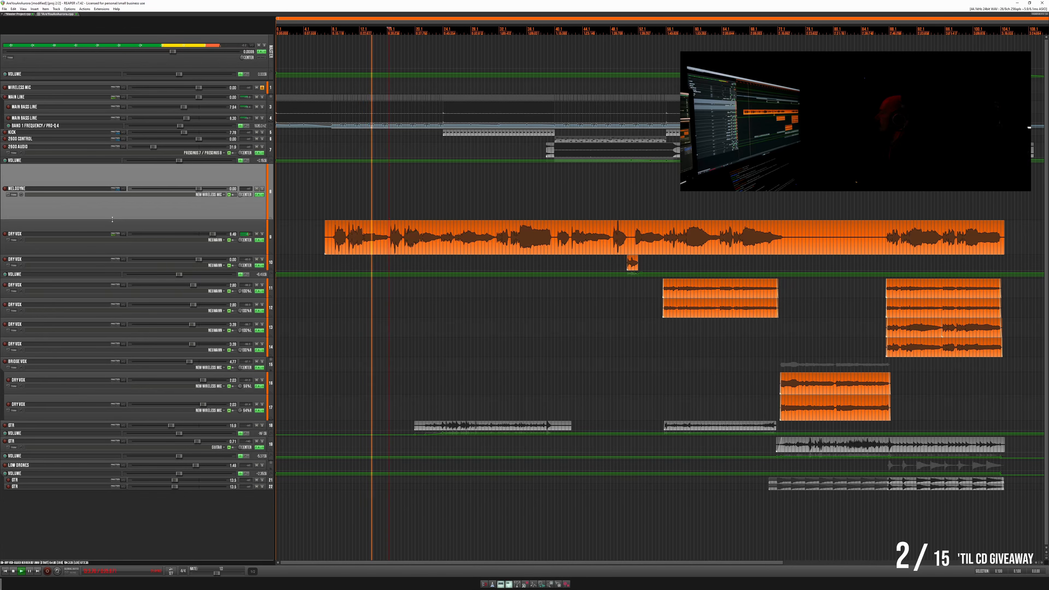
left_click_drag(110, 173, 111, 249)
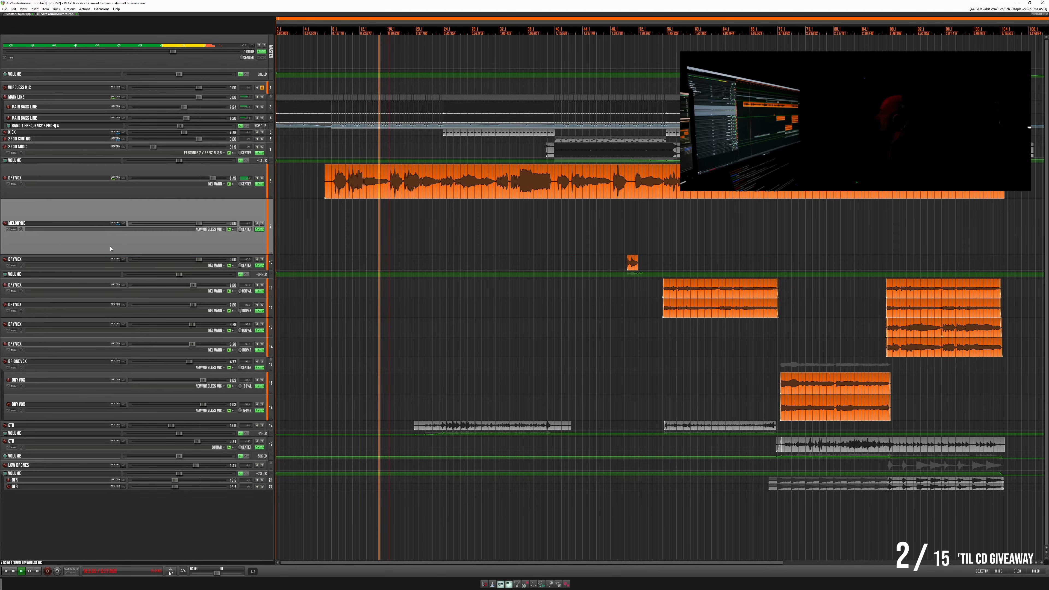
left_click(632, 262)
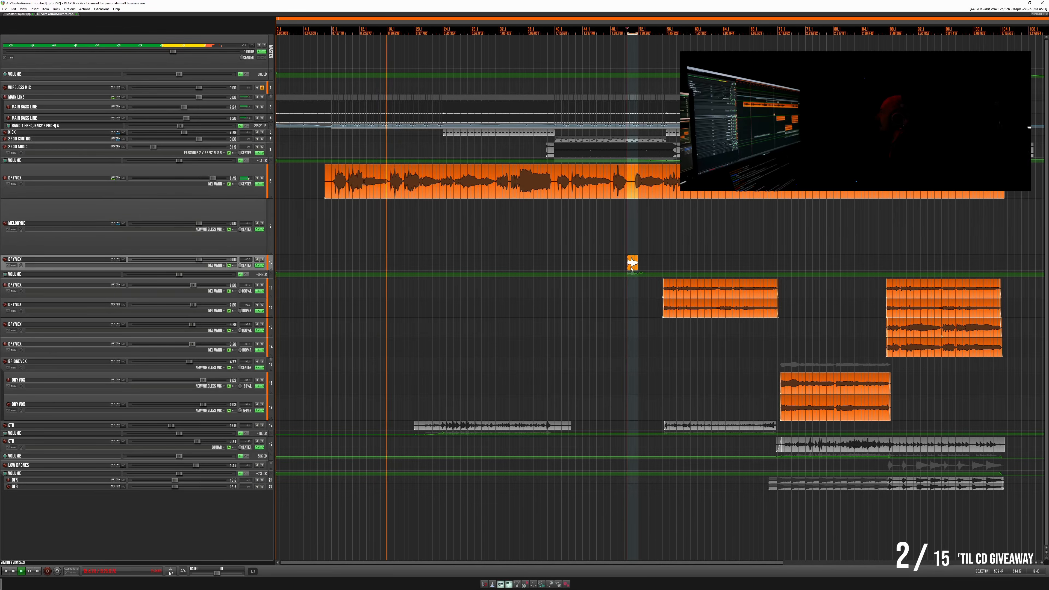
left_click_drag(633, 263, 634, 254)
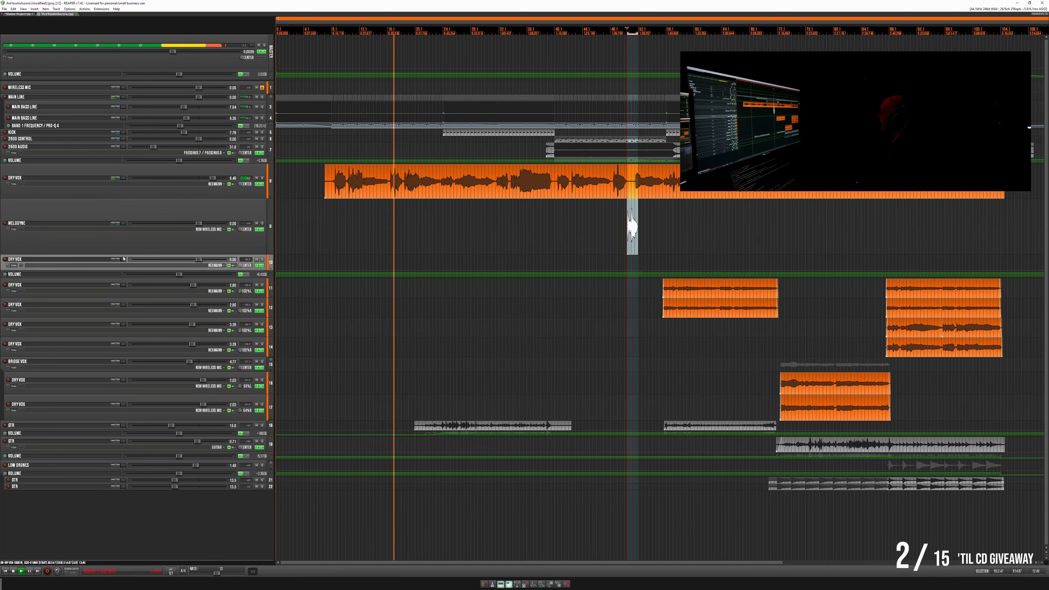
- Remove the Melodyne track's send to the lead Dry Vox track and route it to the Dry Vox track below
left_click(123, 223)
left_click(223, 236)
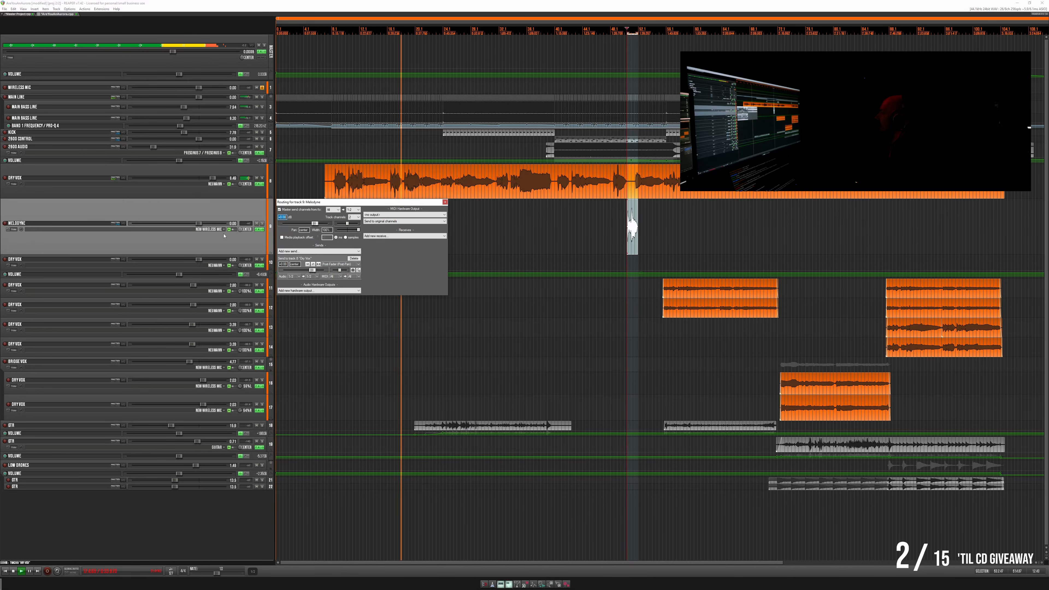
left_click(354, 259)
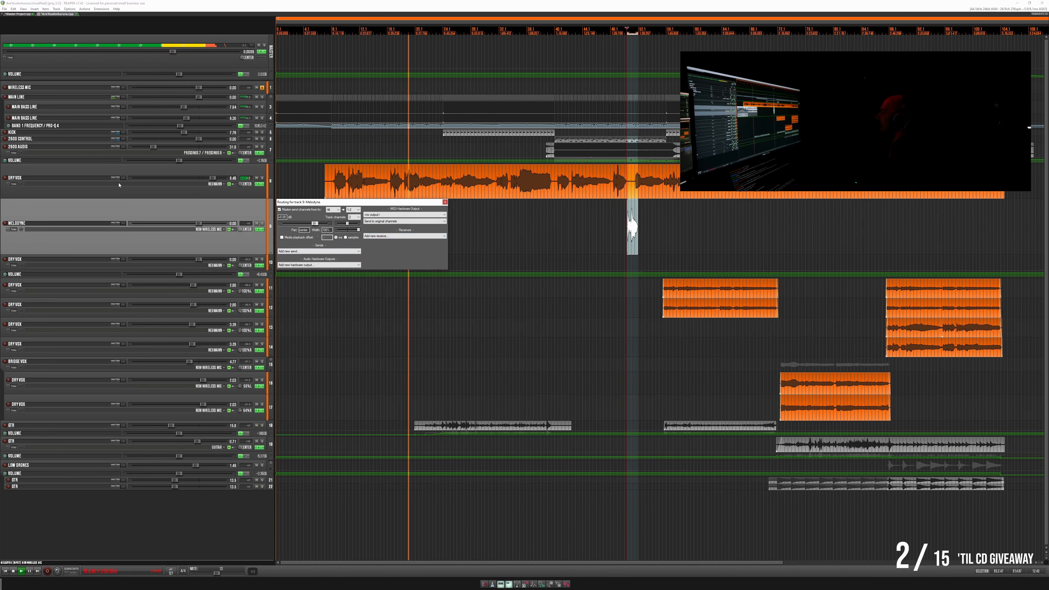
left_click(123, 224)
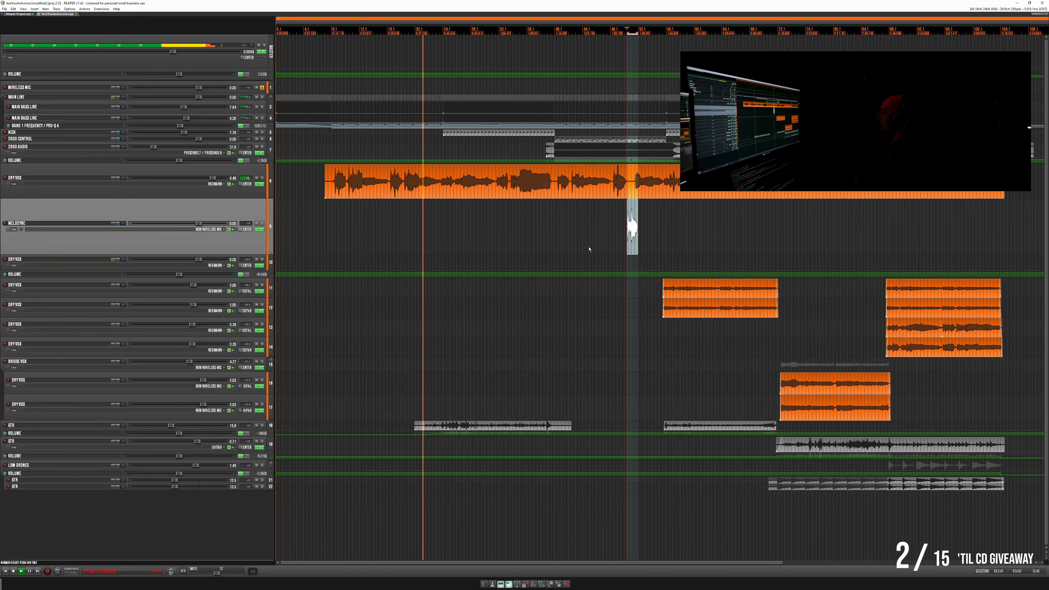
left_click(257, 229)
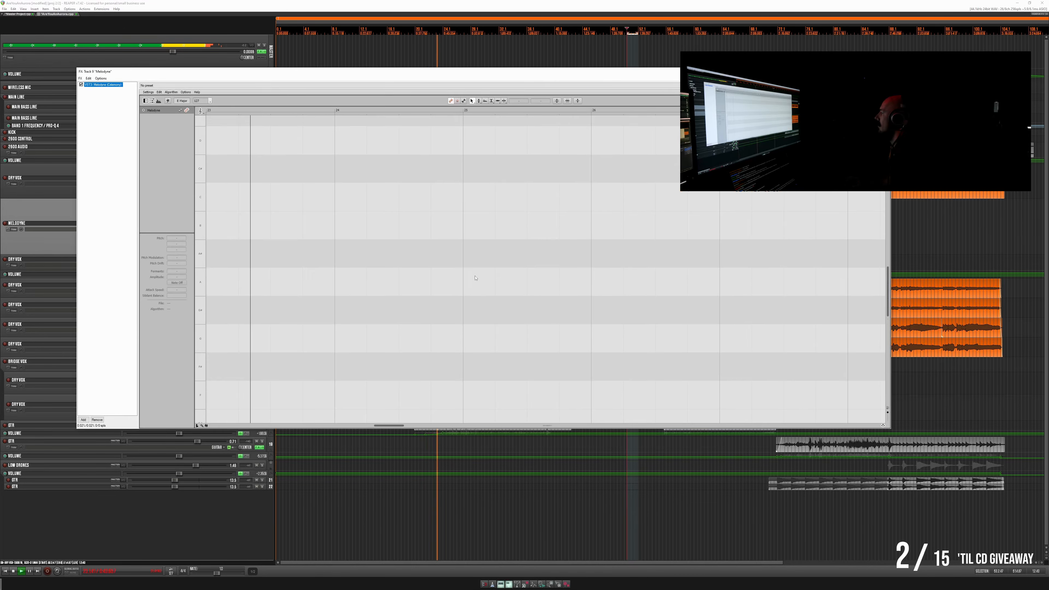
scroll(475, 278, "up", 1)
scroll(475, 278, "down", 3)
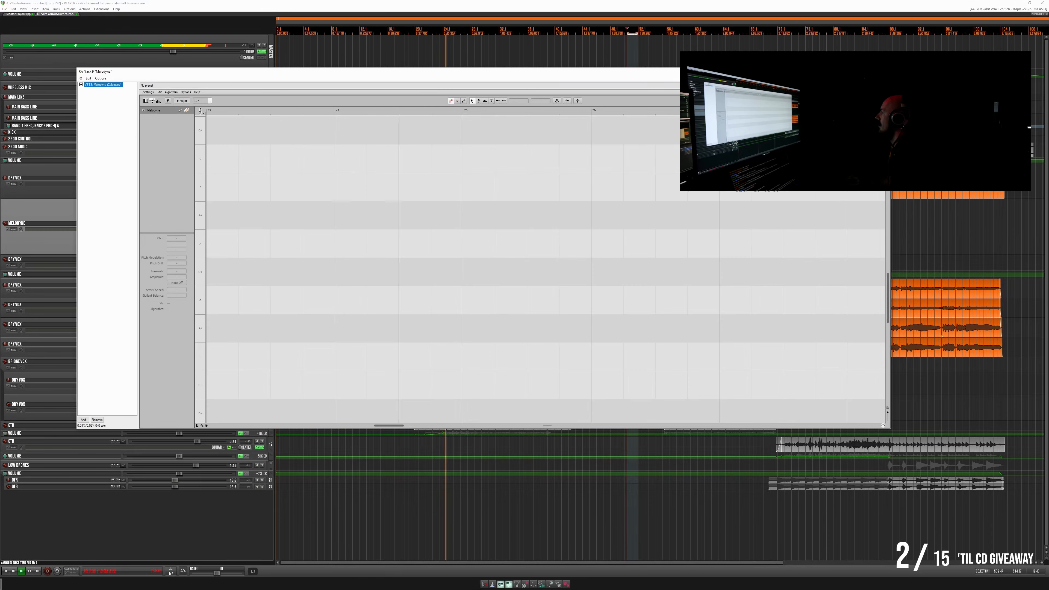
left_click(885, 72)
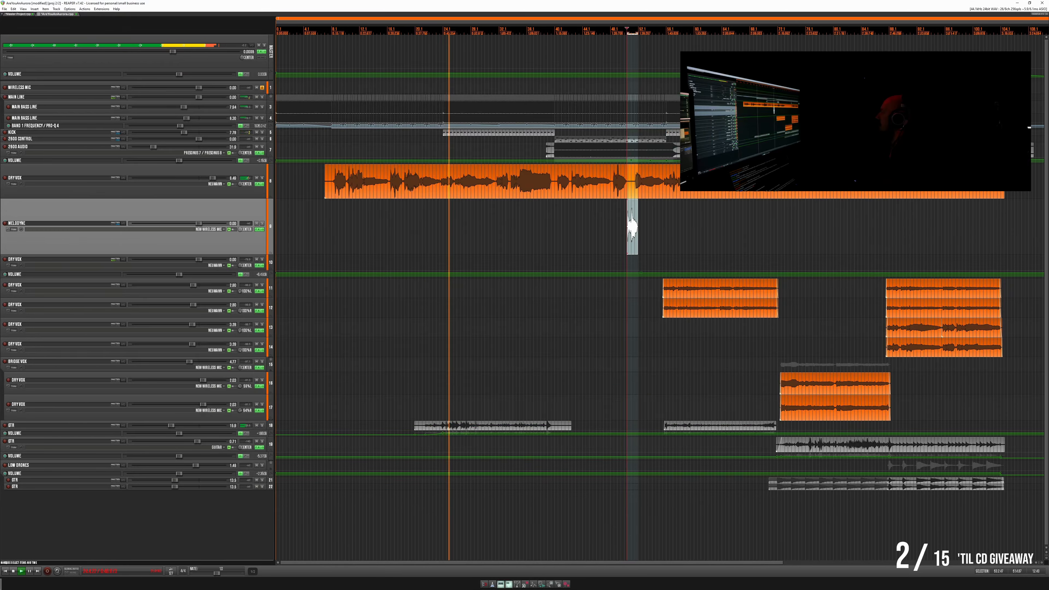
- Select the short vocal item on the Melodyne track and play it with its notes shown in the Melodyne editor
left_click(635, 224)
scroll(634, 234, "up", 2)
scroll(634, 236, "down", 2)
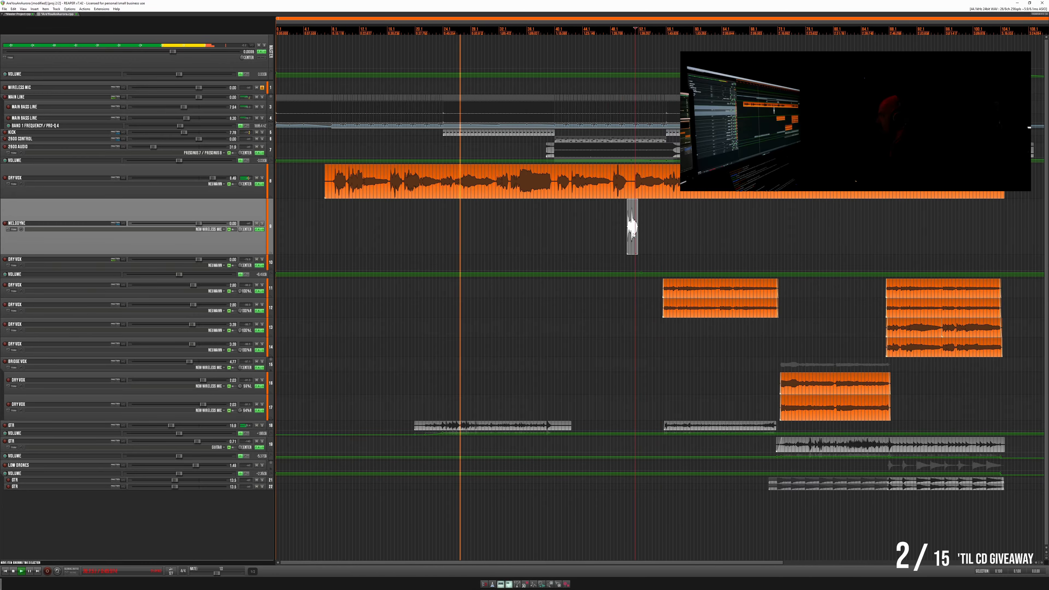
scroll(633, 229, "up", 5)
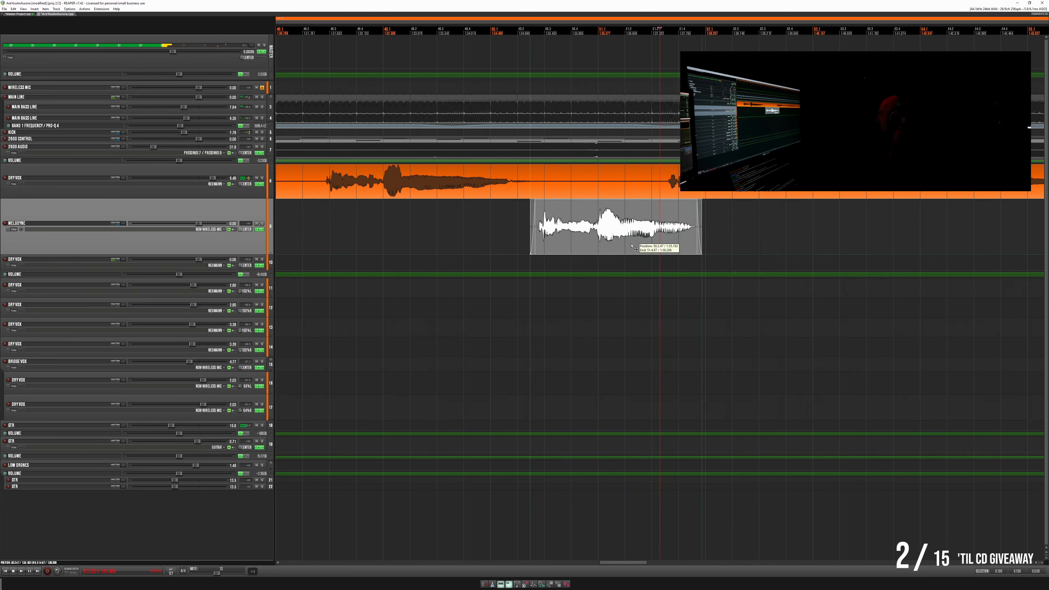
left_click(632, 246)
left_click(257, 230)
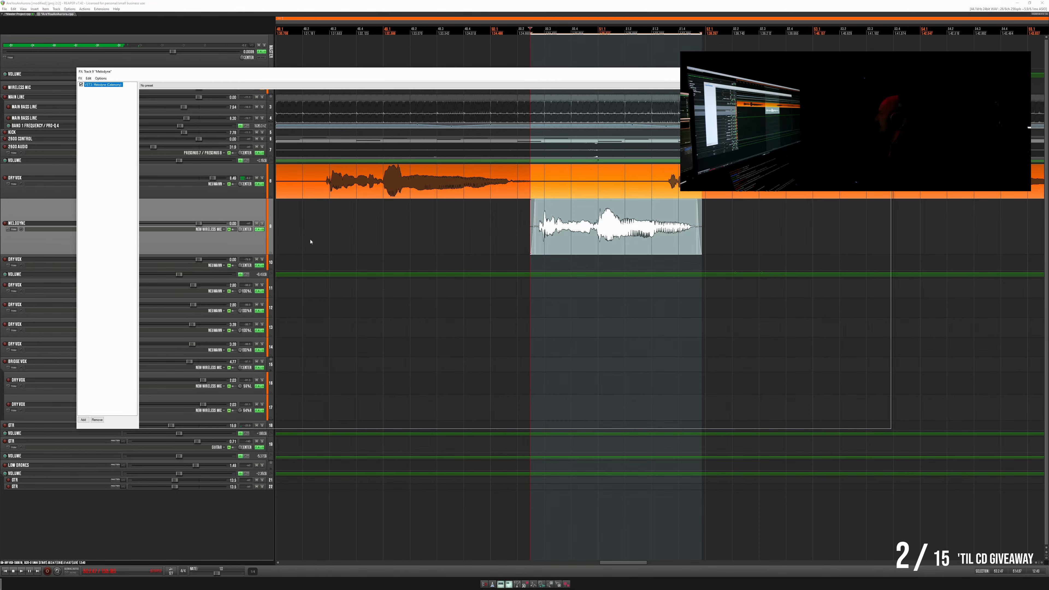
key("space")
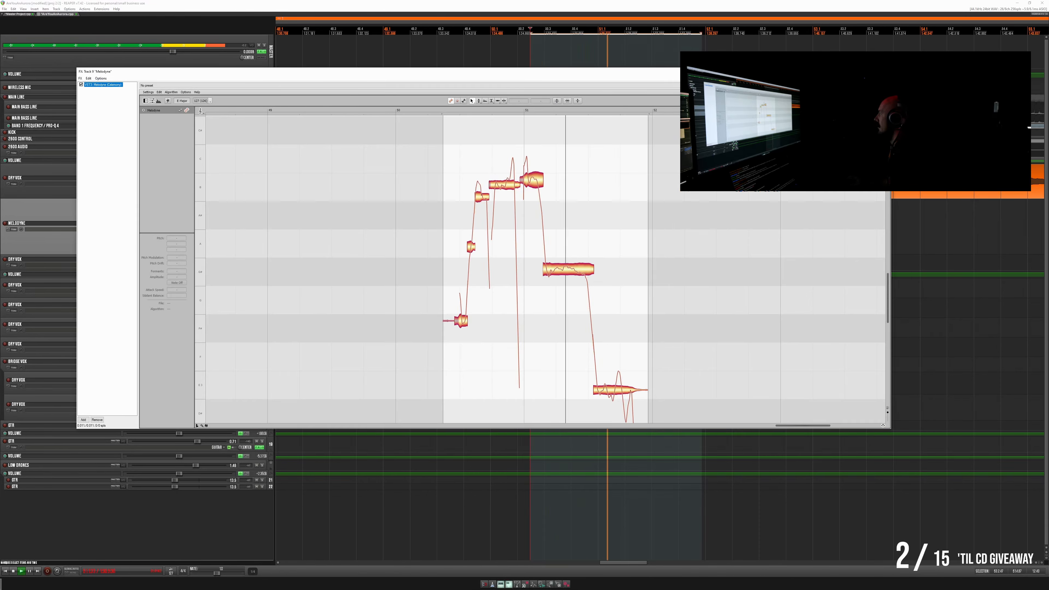
key("space")
left_click(887, 72)
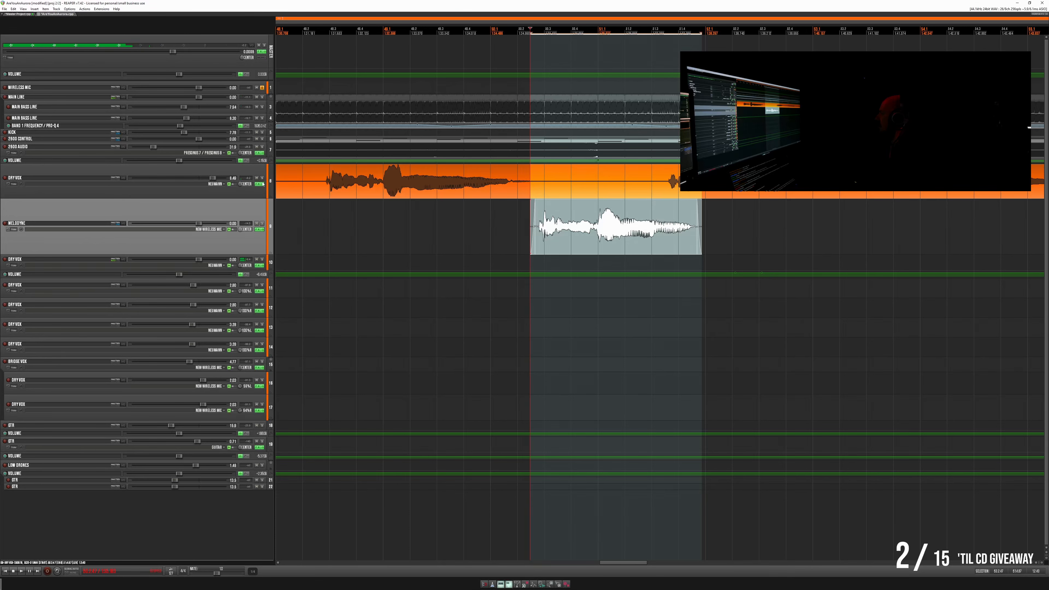
- Check the routing settings of the lead Dry Vox track and of the Melodyne track
left_click(123, 178)
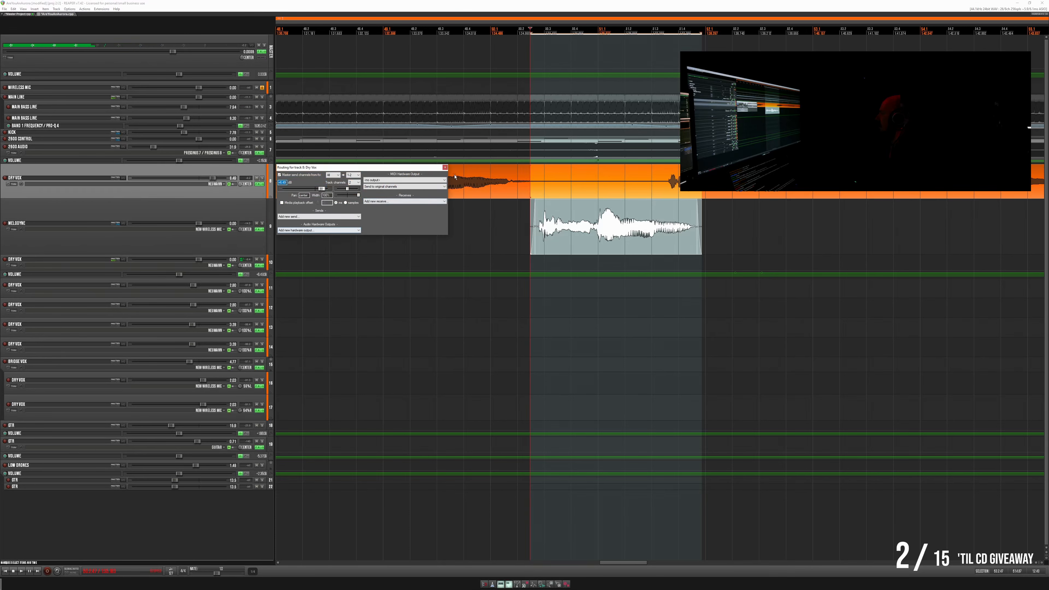
left_click(444, 168)
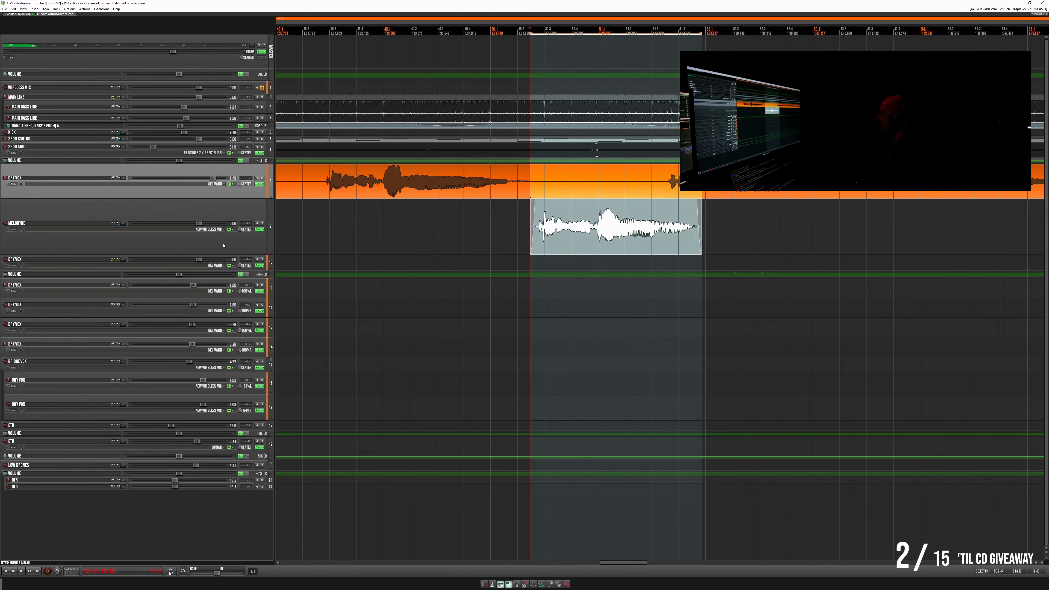
scroll(356, 244, "down", 10)
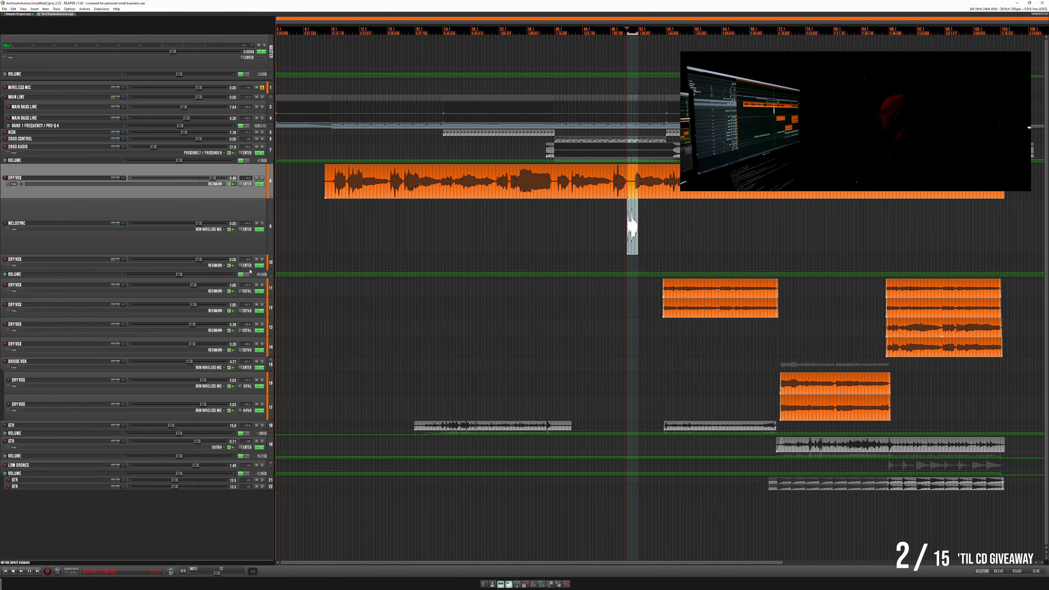
left_click_drag(249, 269, 246, 300)
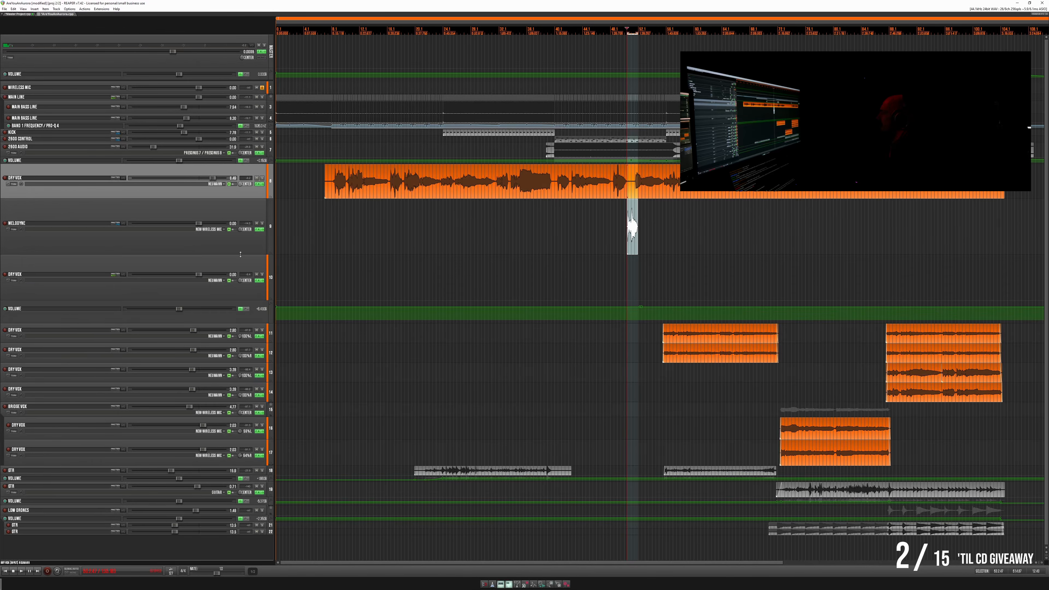
left_click(124, 223)
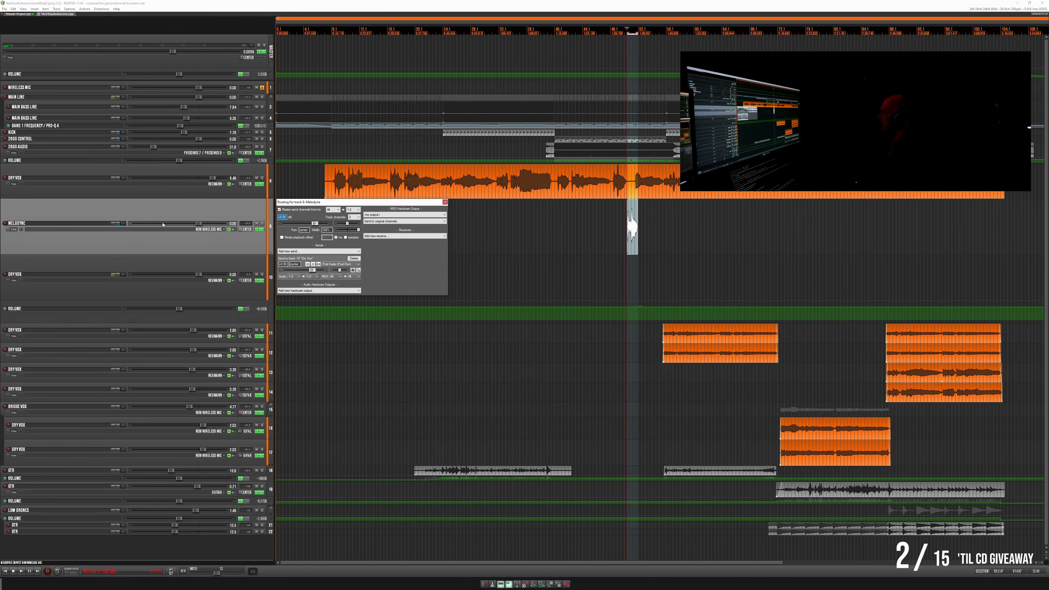
left_click(445, 201)
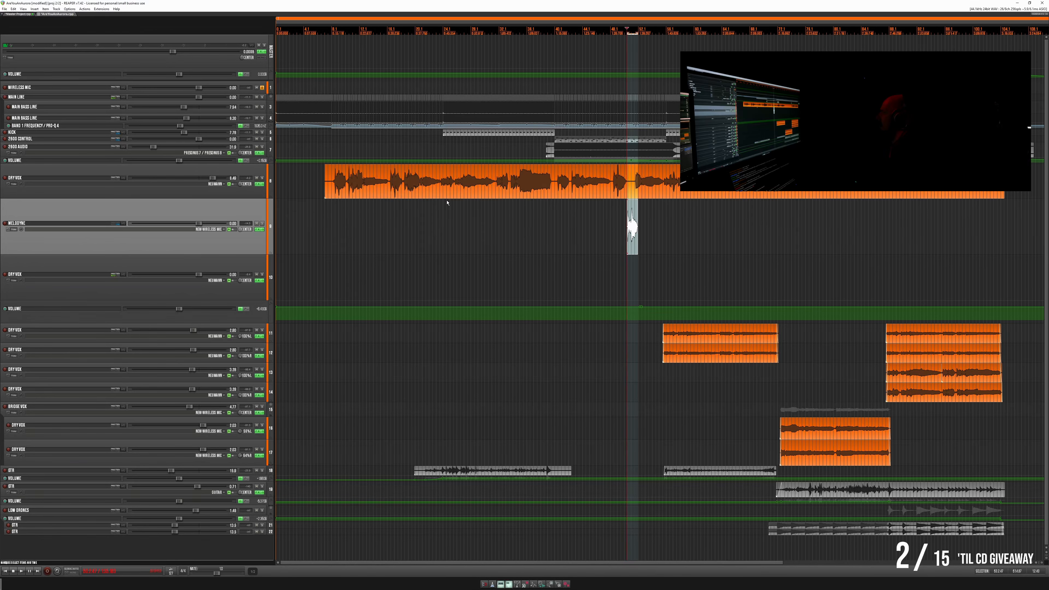
- Play the short vocal item on its original Dry Vox track, and return it to the Melodyne track for a comparison playback
key("space")
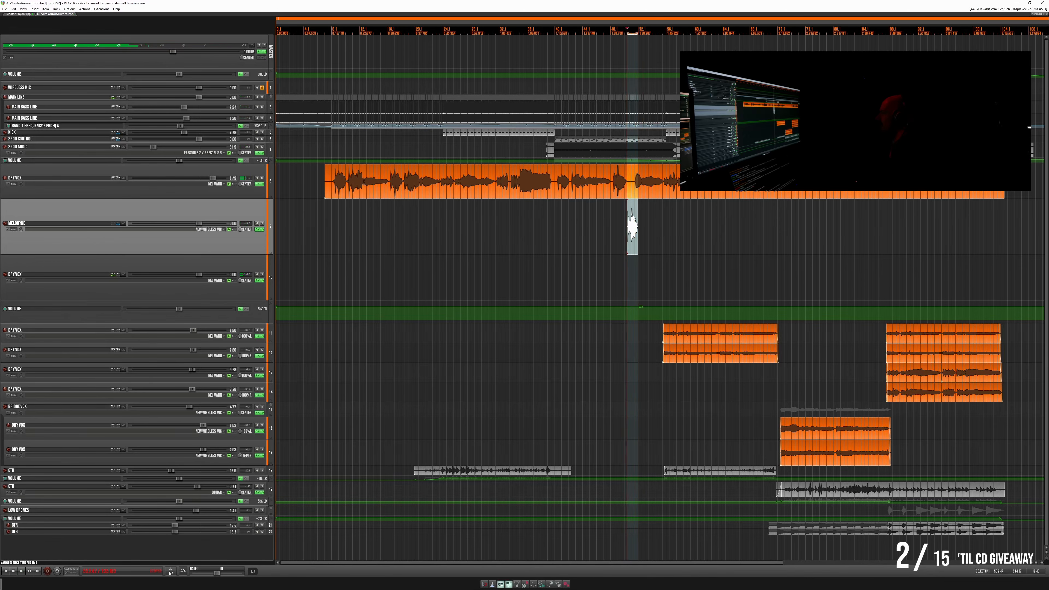
scroll(632, 219, "up", 8)
left_click_drag(630, 255, 630, 256)
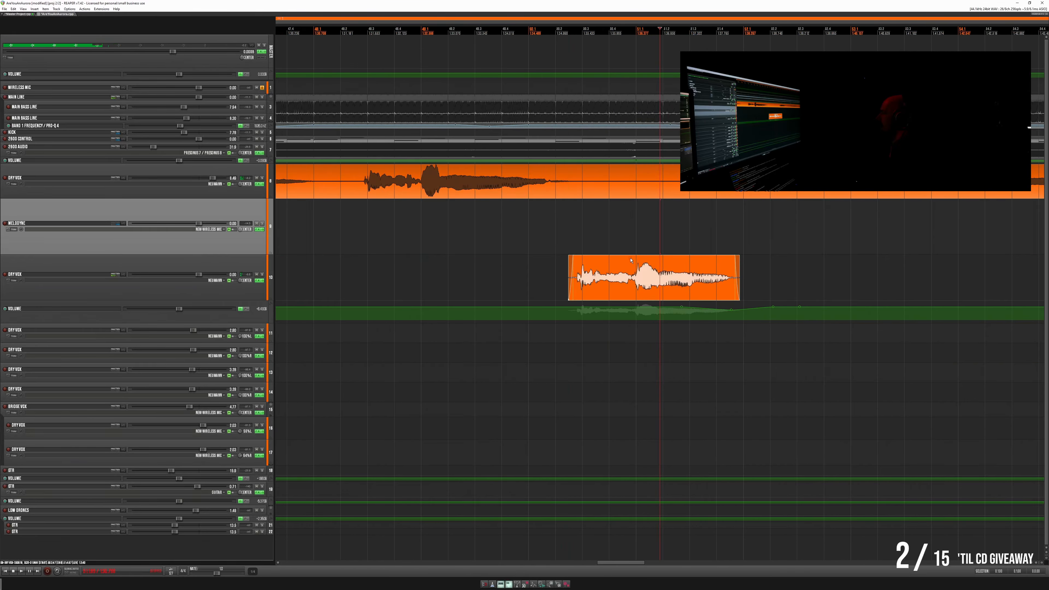
left_click(525, 227)
key("space")
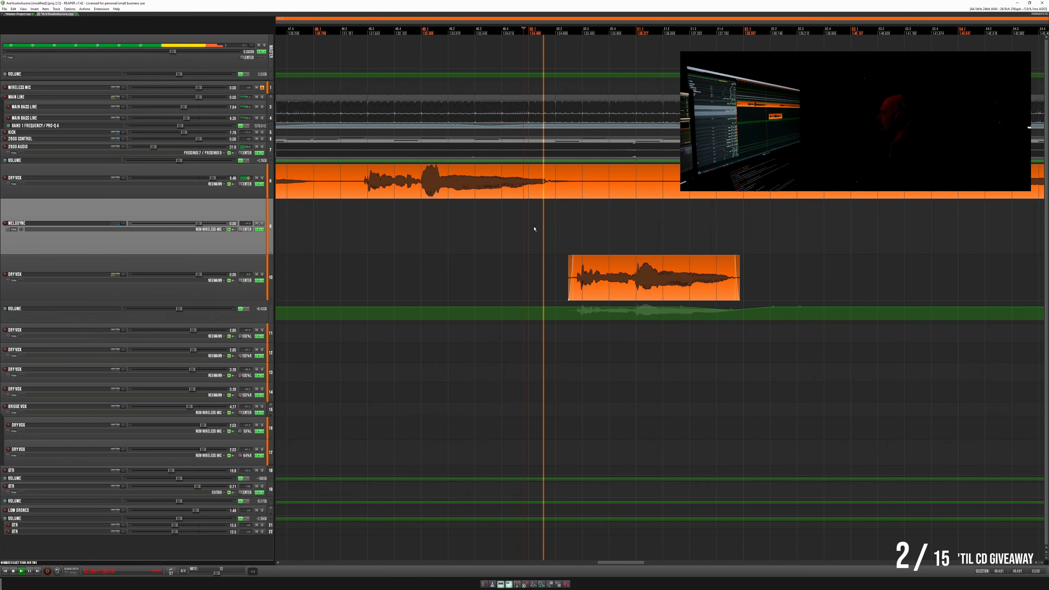
left_click(613, 287)
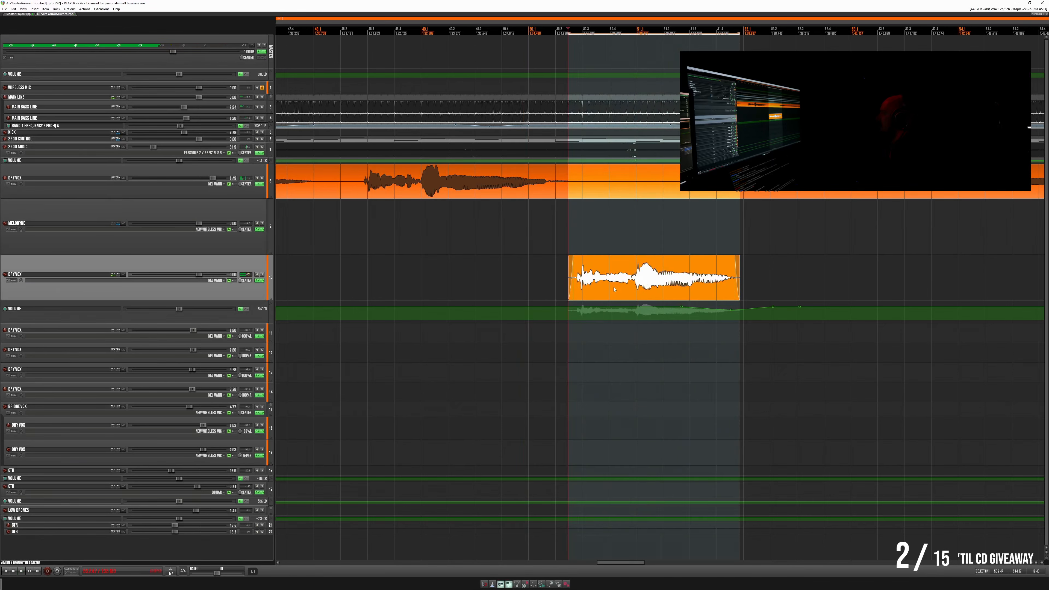
left_click_drag(614, 294, 613, 237)
key("space")
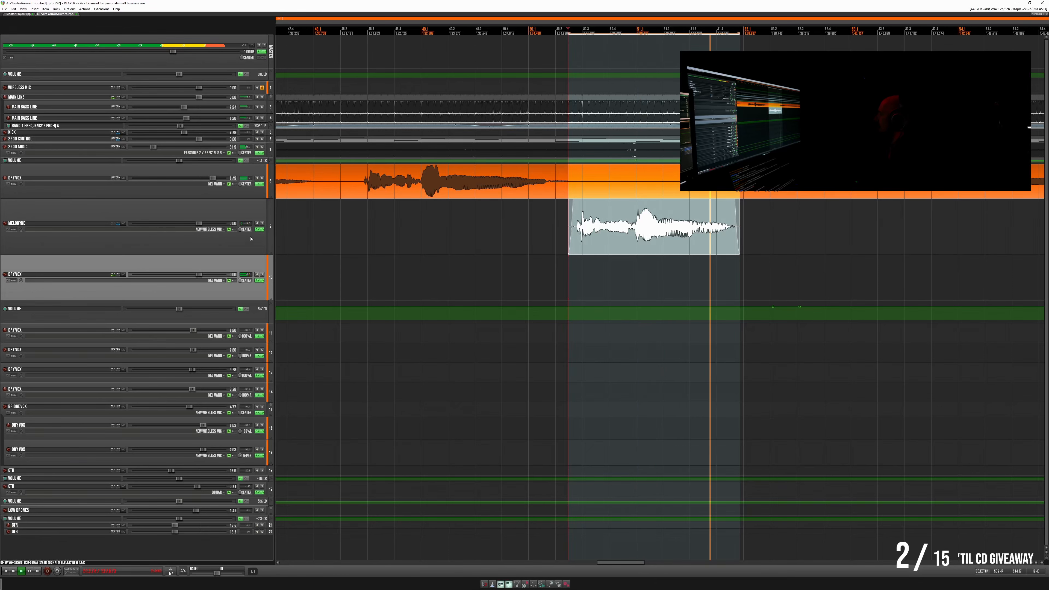
- Open the short vocal item in Melodyne, raise its final note slightly, and play the phrase back
key("space")
left_click(259, 229)
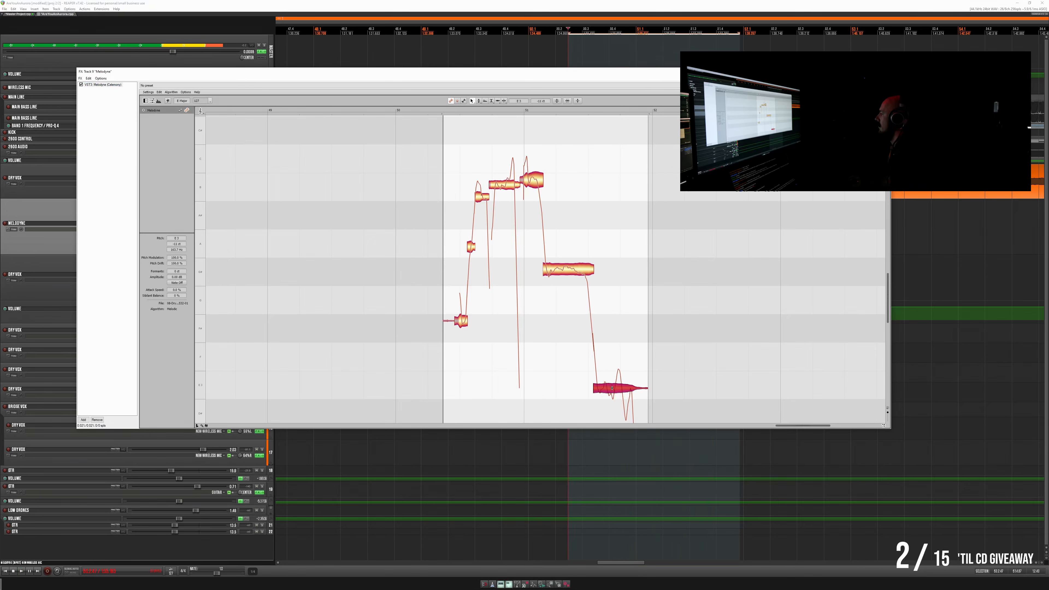
key("space")
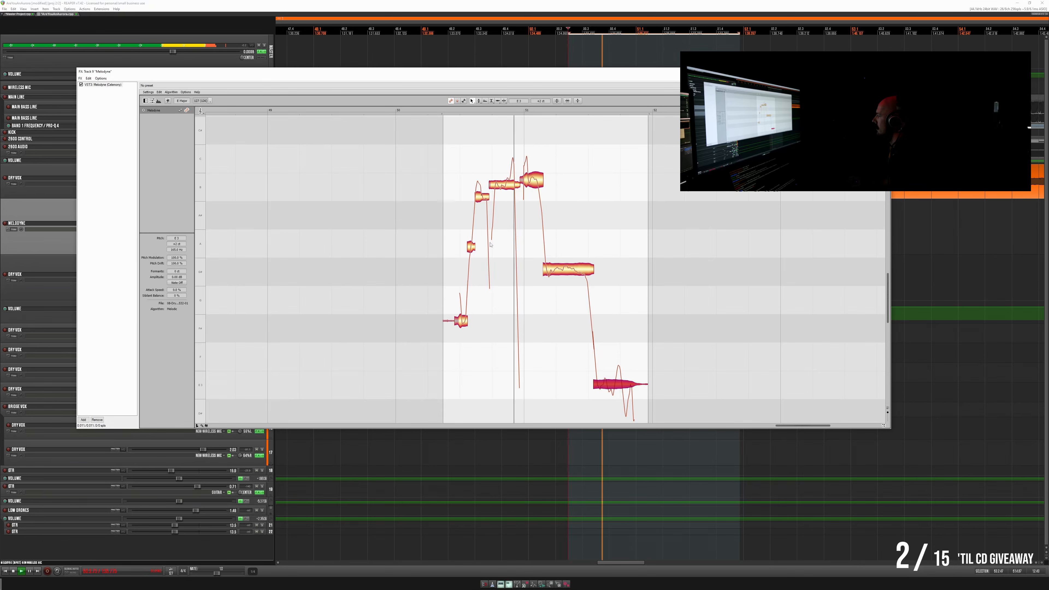
key("space")
- Raise the third note, split the fourth and fine-tune its second part, and lift the first note to G#
left_click(481, 198)
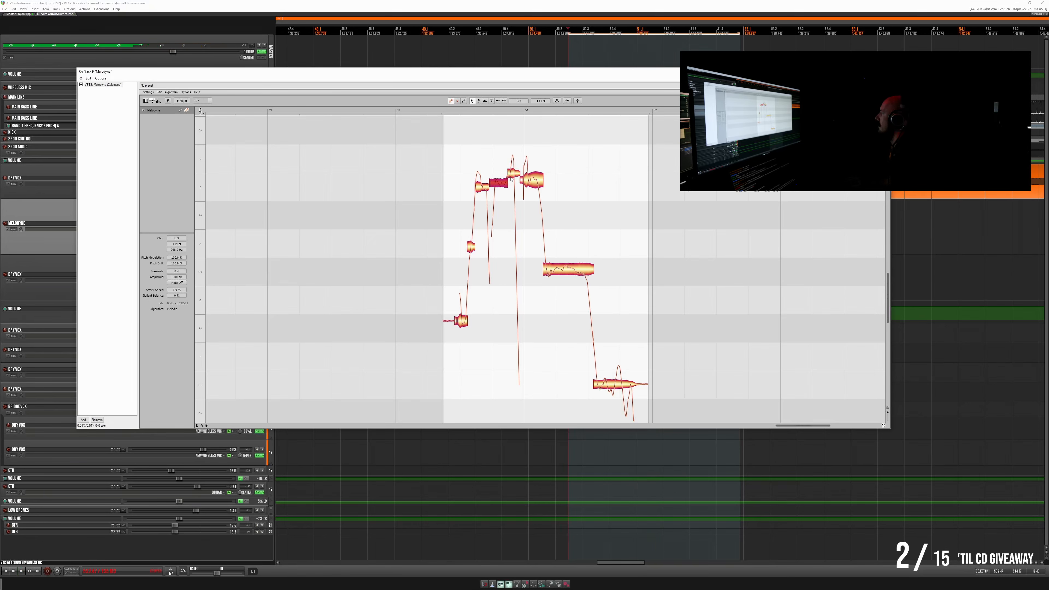
key("space")
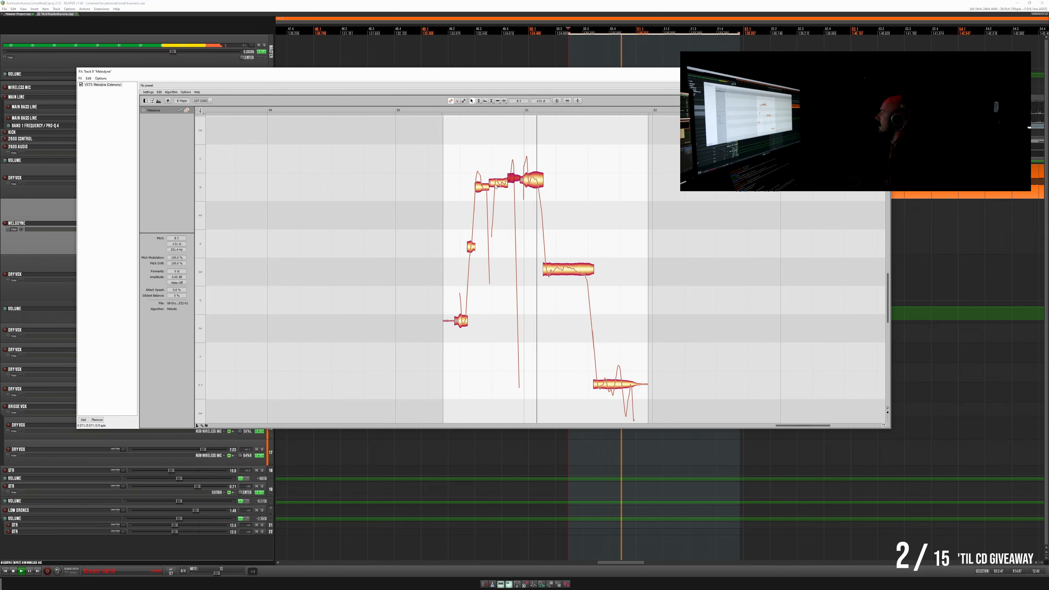
key("space")
left_click(464, 321)
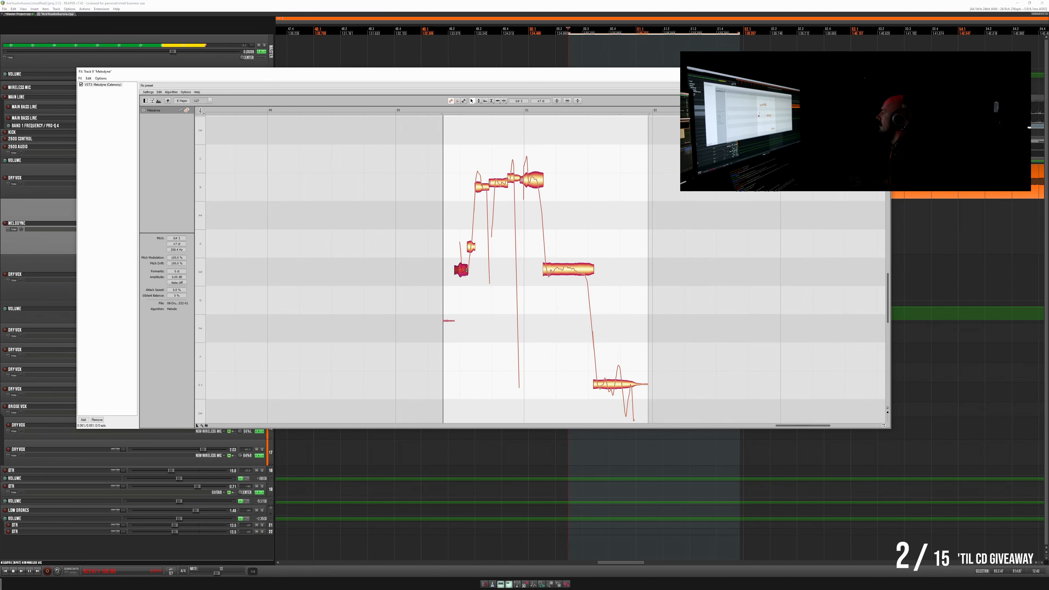
- Play the phrase back in Melodyne while slightly raising the long G# note and the final low note
key("space")
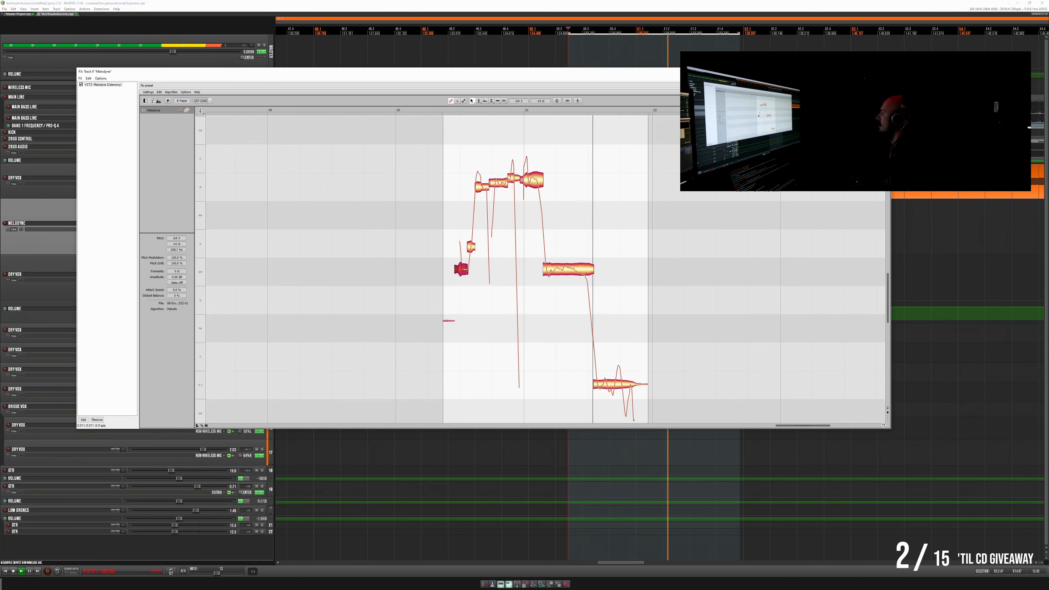
left_click_drag(563, 270, 563, 266)
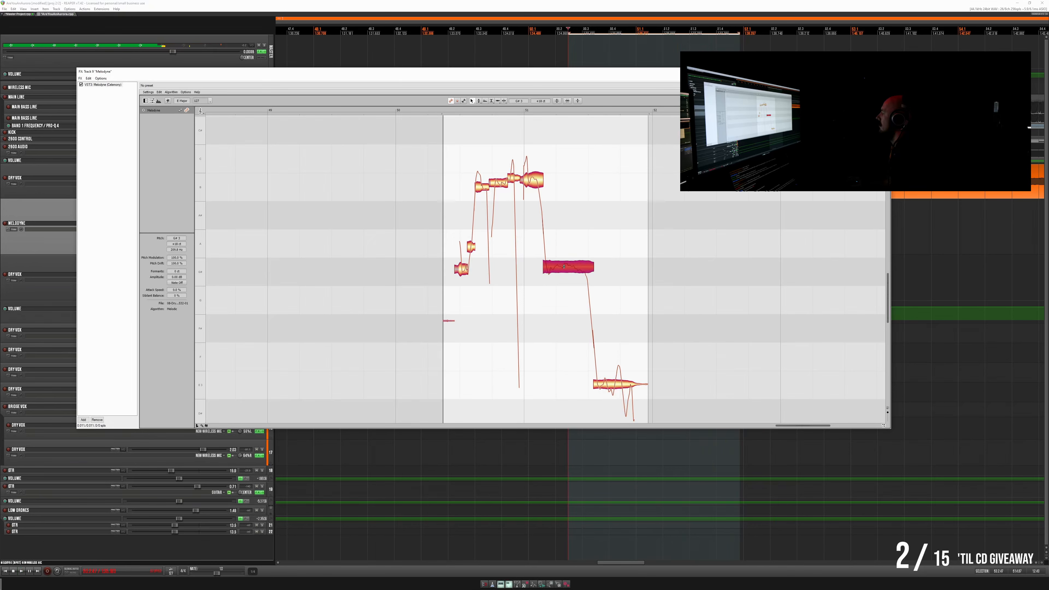
key("space")
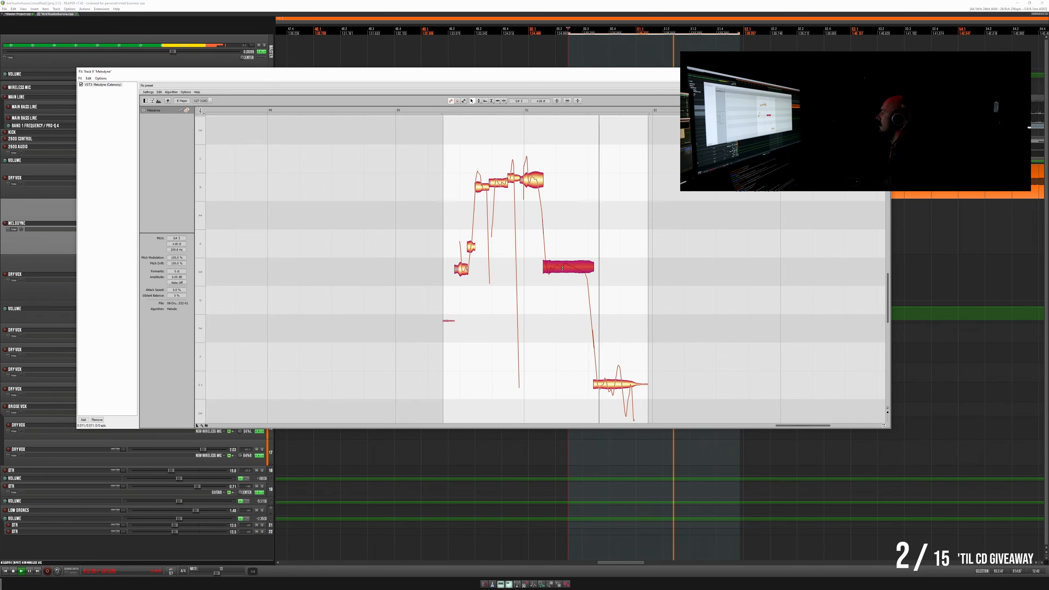
left_click(617, 388)
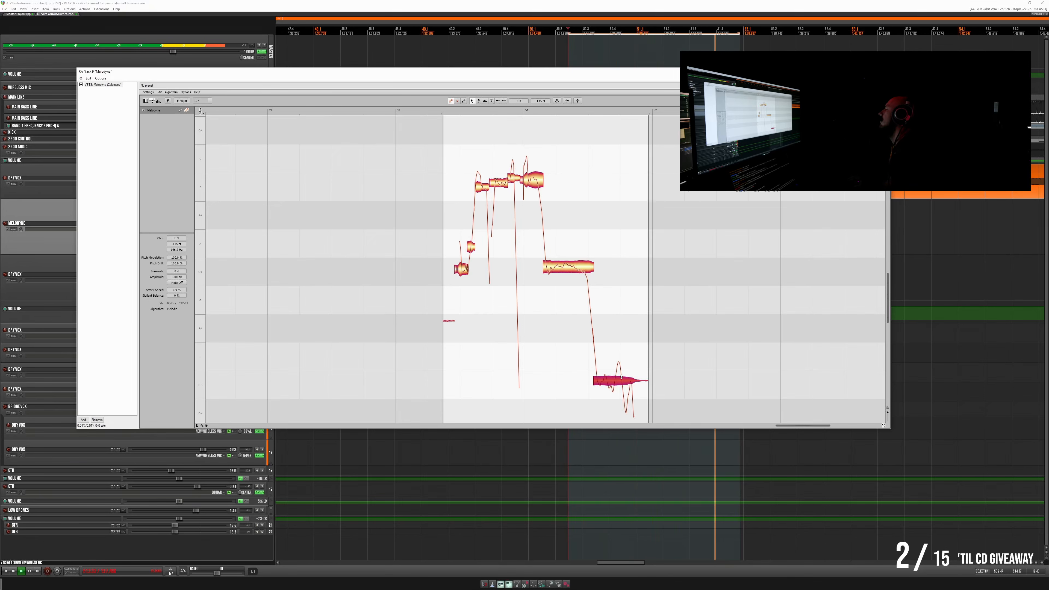
key("space")
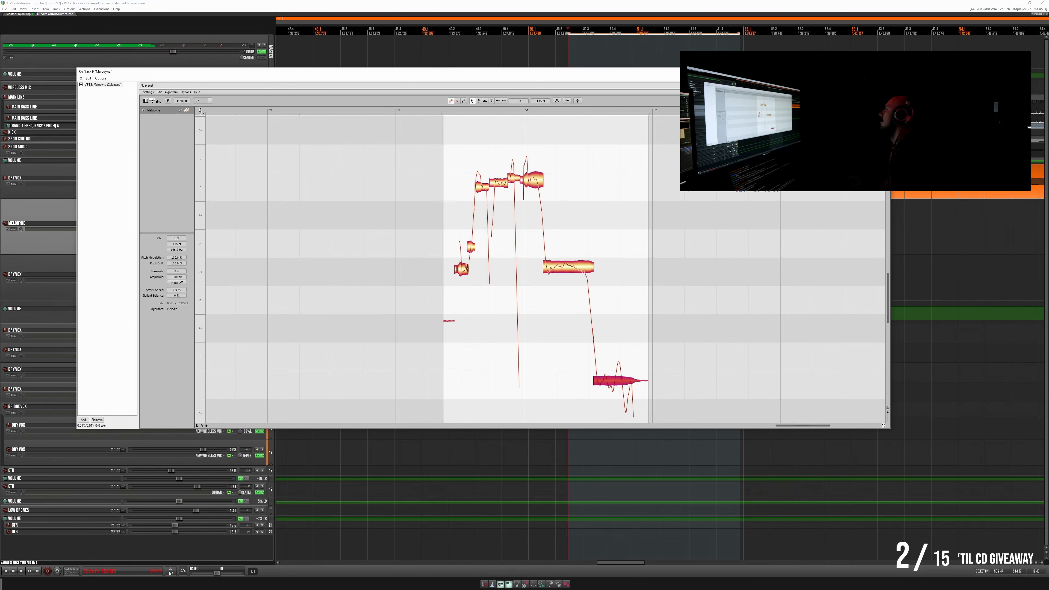
- Close Melodyne and move the tuned short vocal item back to the Dry Vox track directly below
left_click(884, 71)
left_click(17, 14)
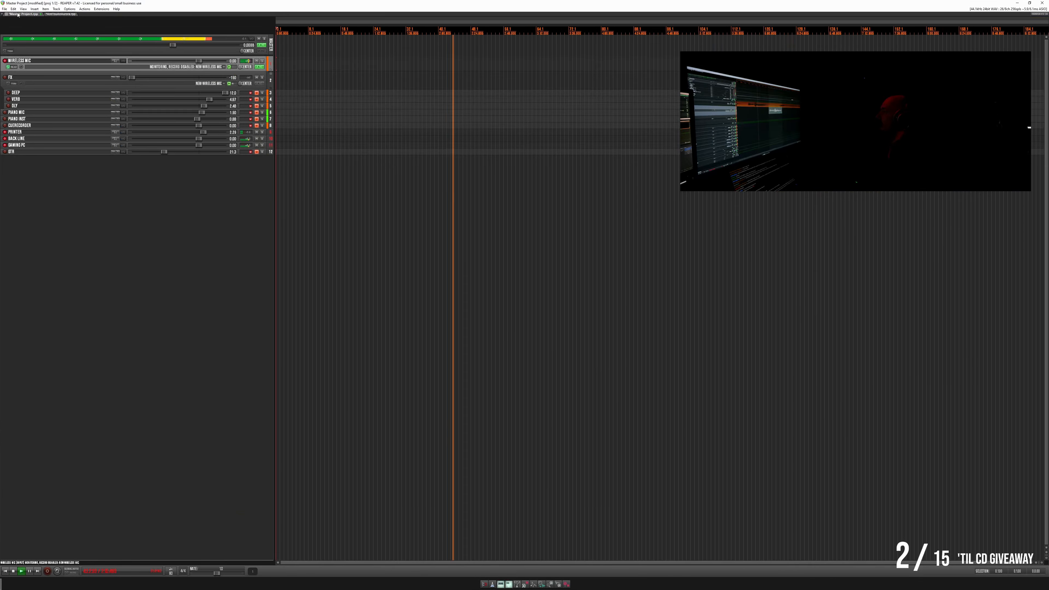
left_click(58, 14)
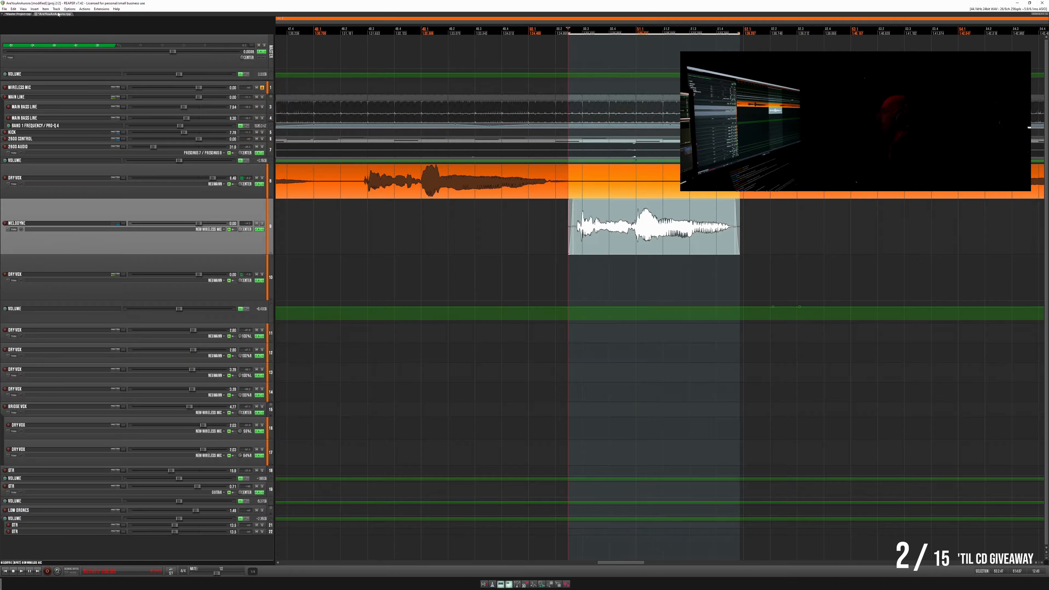
right_click(589, 247)
left_click(595, 340)
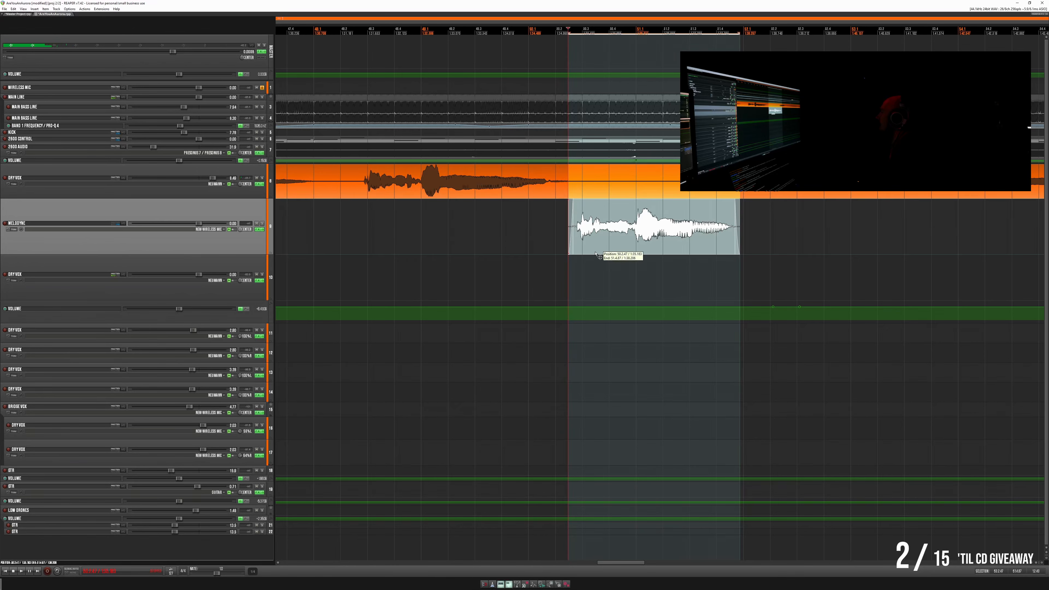
left_click_drag(598, 256, 598, 258)
- Remove the Melodyne track and undo that removal
right_click(214, 211)
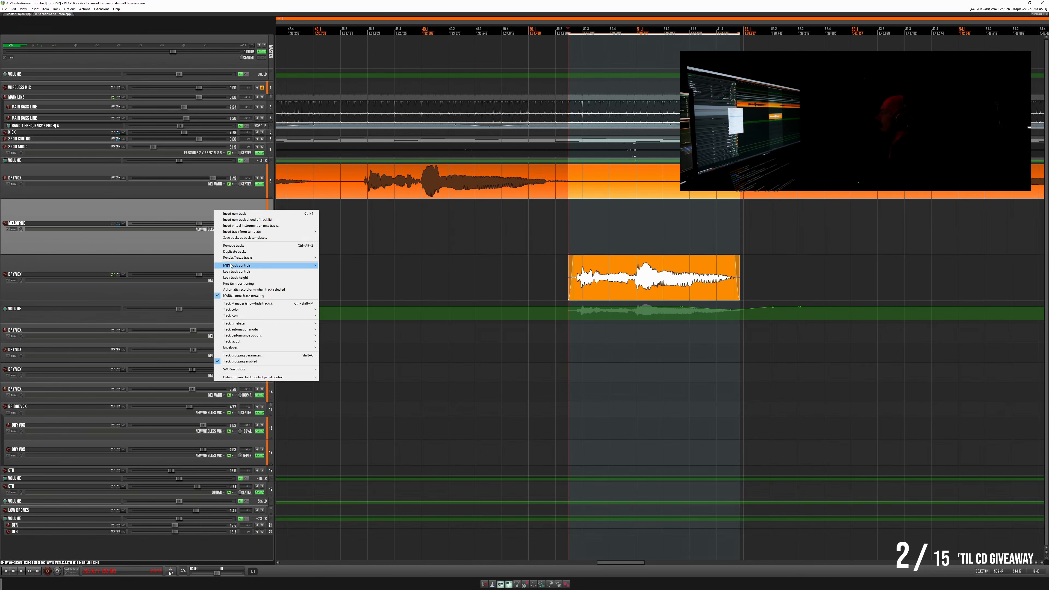
left_click(234, 246)
left_click(12, 15)
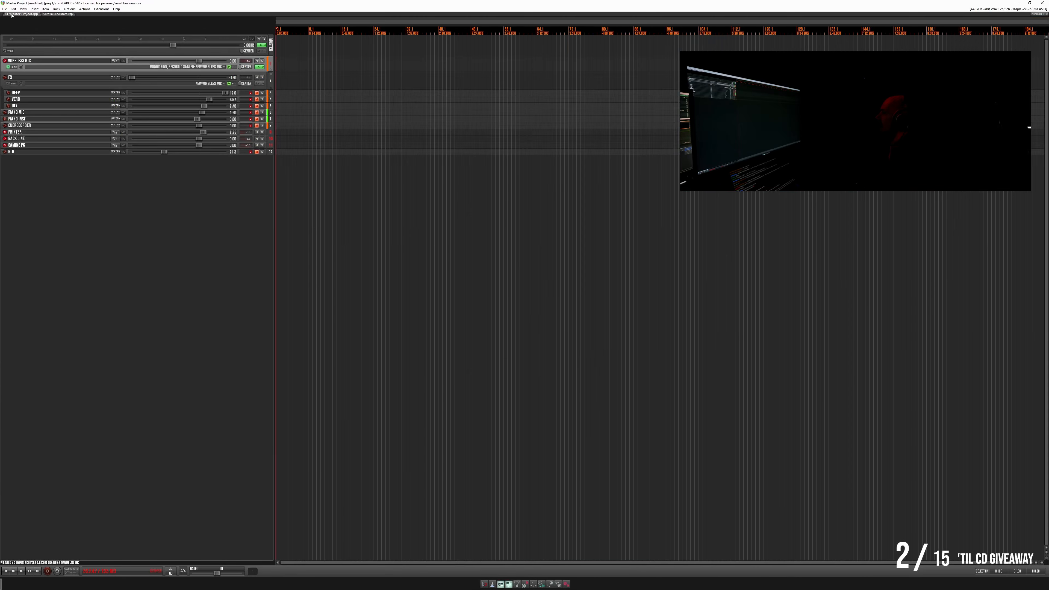
left_click(59, 14)
left_click(13, 9)
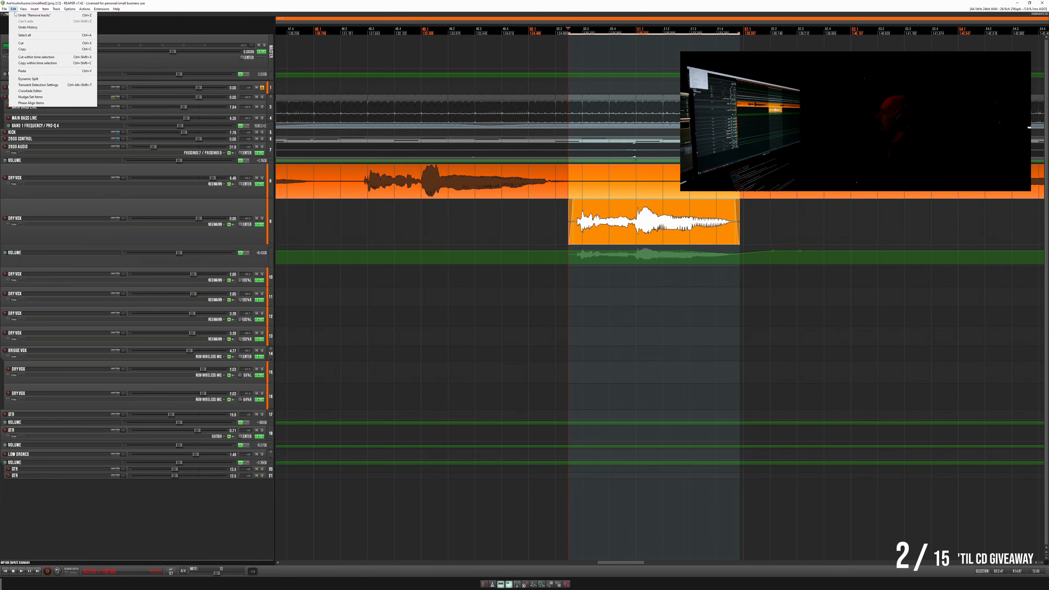
left_click(21, 17)
- Move the Melodyne track below the short vocal's Dry Vox track, directly above the doubled Dry Vox tracks
scroll(409, 207, "down", 10)
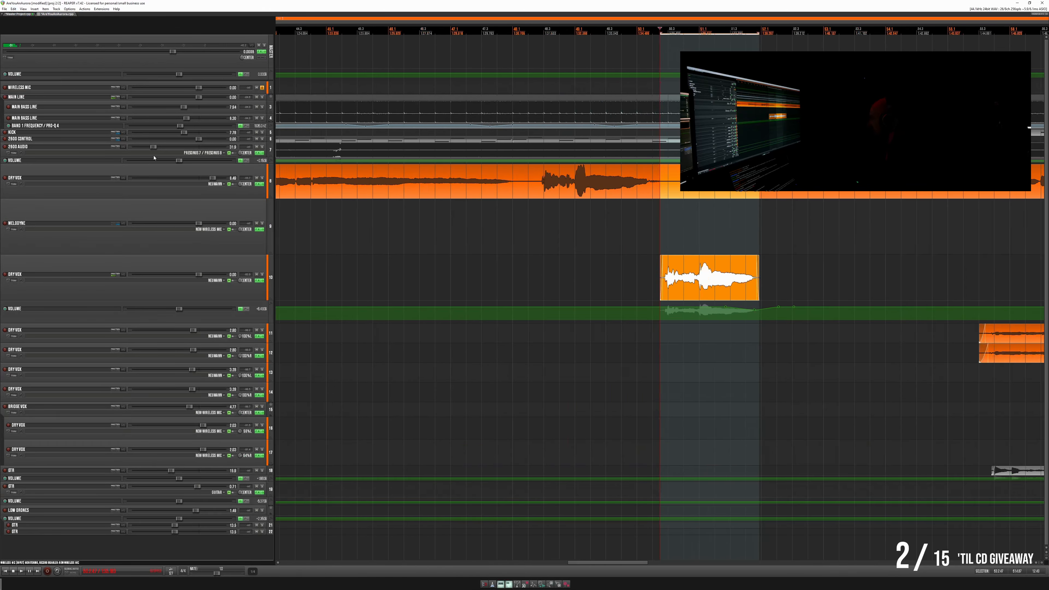
left_click(747, 245)
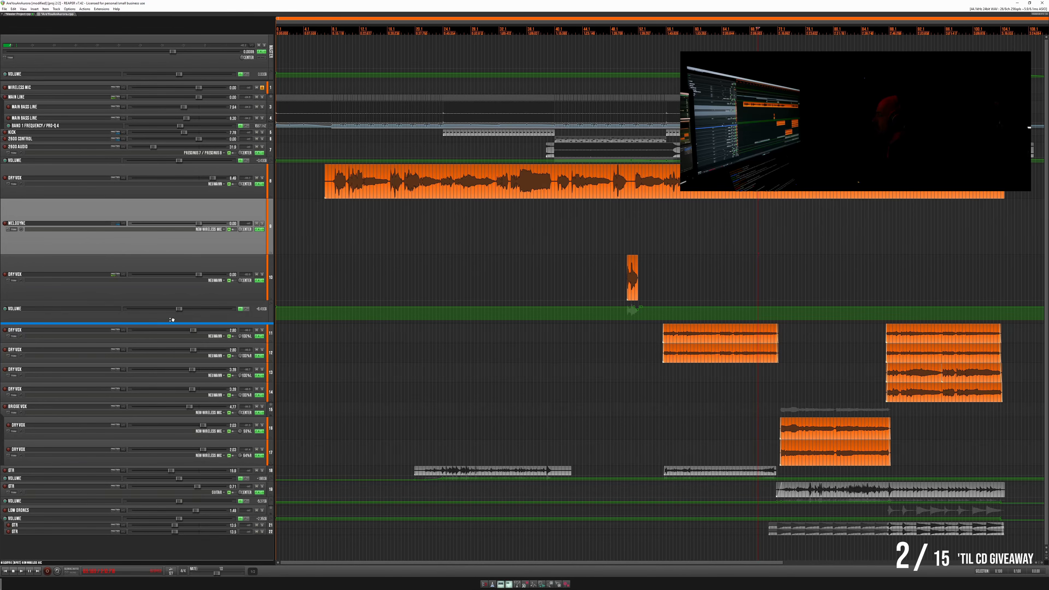
left_click_drag(178, 326, 176, 327)
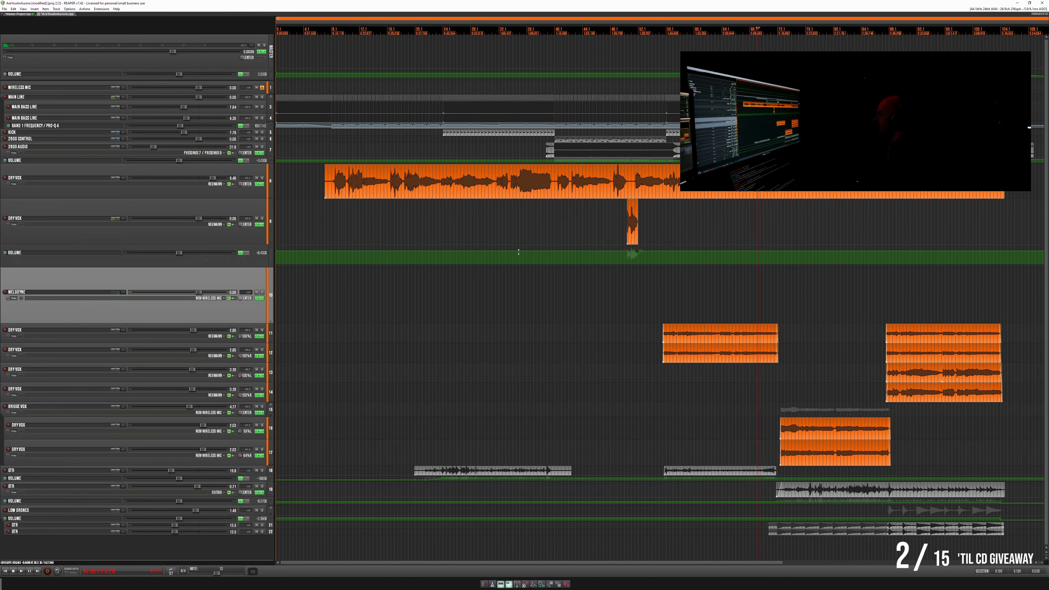
- Play the song from just before the tuned short vocal item and save the project
key("space")
left_click(607, 225)
scroll(615, 223, "up", 6)
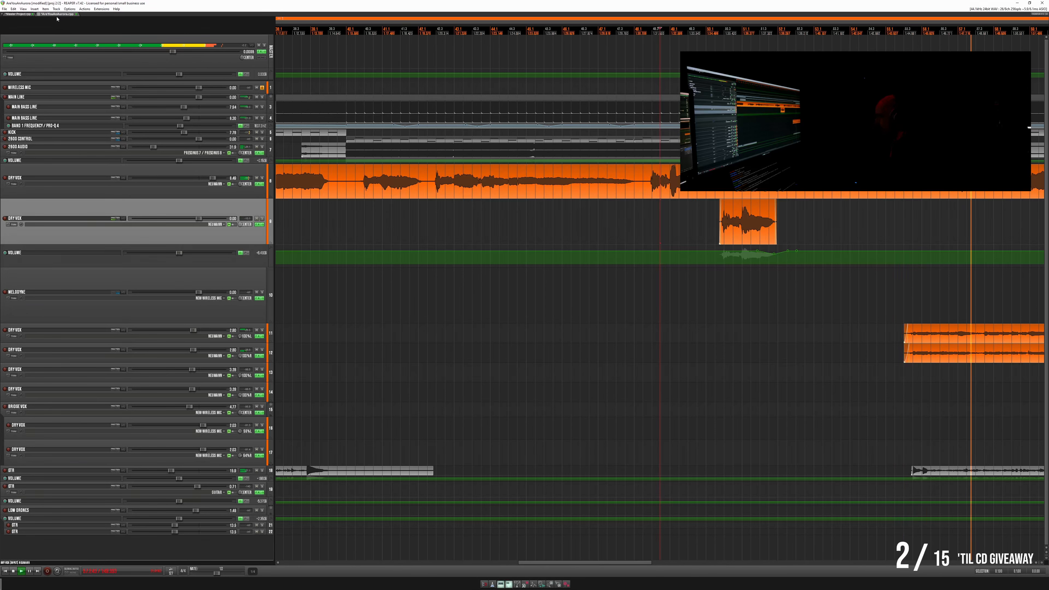
key("ctrl+s")
- Collapse the lead Dry Vox track and the short vocal's Dry Vox track to their minimum height
scroll(532, 185, "down", 5)
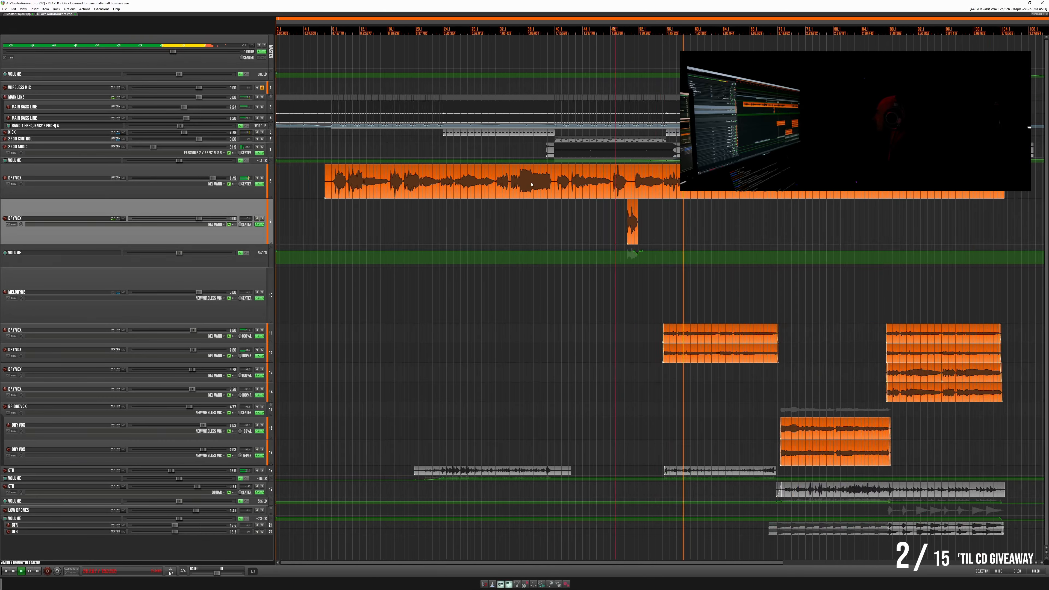
scroll(532, 184, "down", 3)
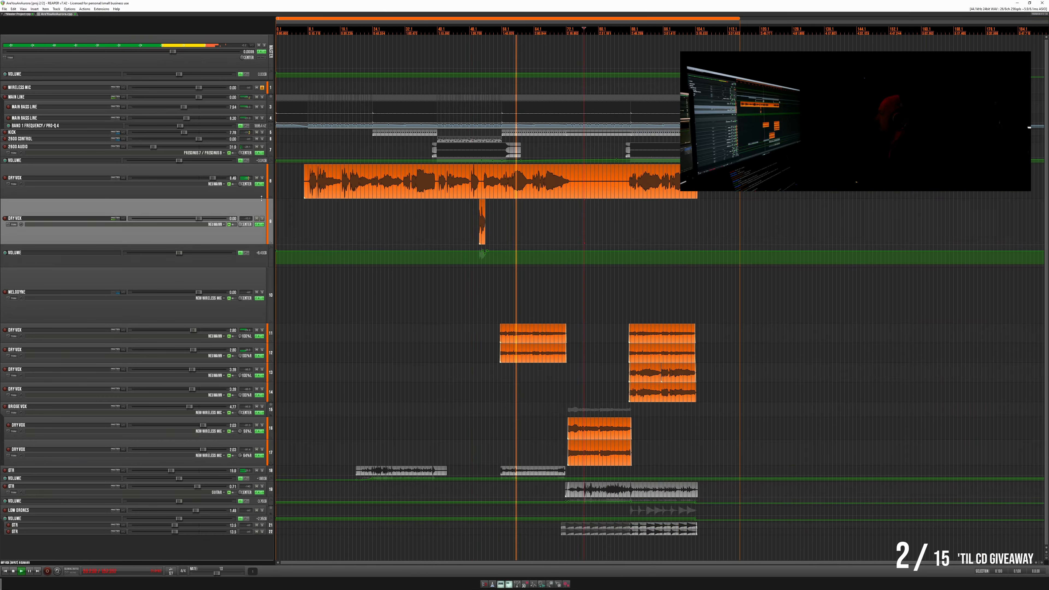
left_click_drag(259, 197, 262, 170)
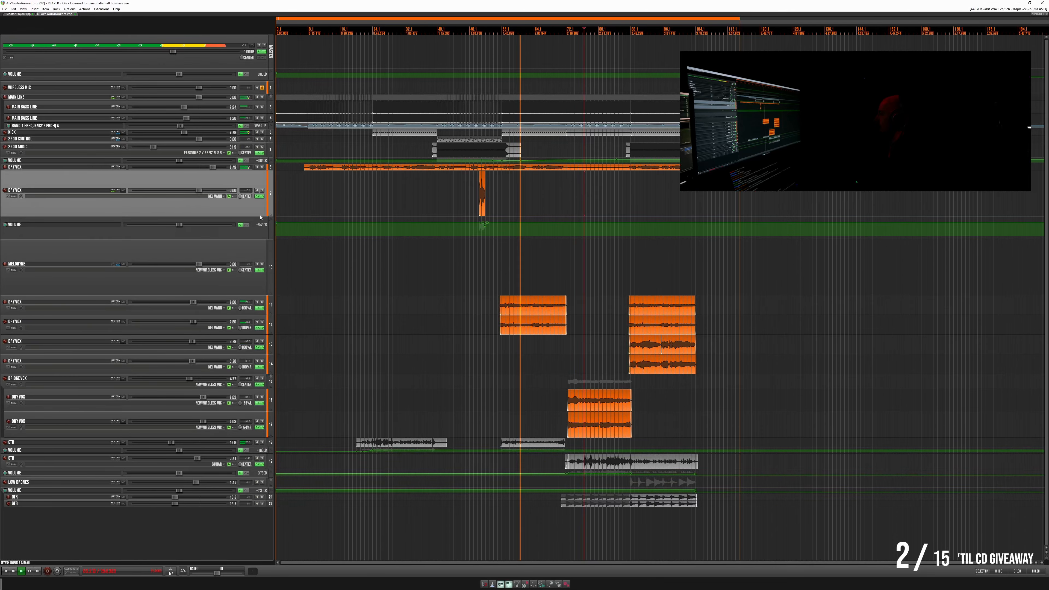
left_click_drag(260, 214, 269, 178)
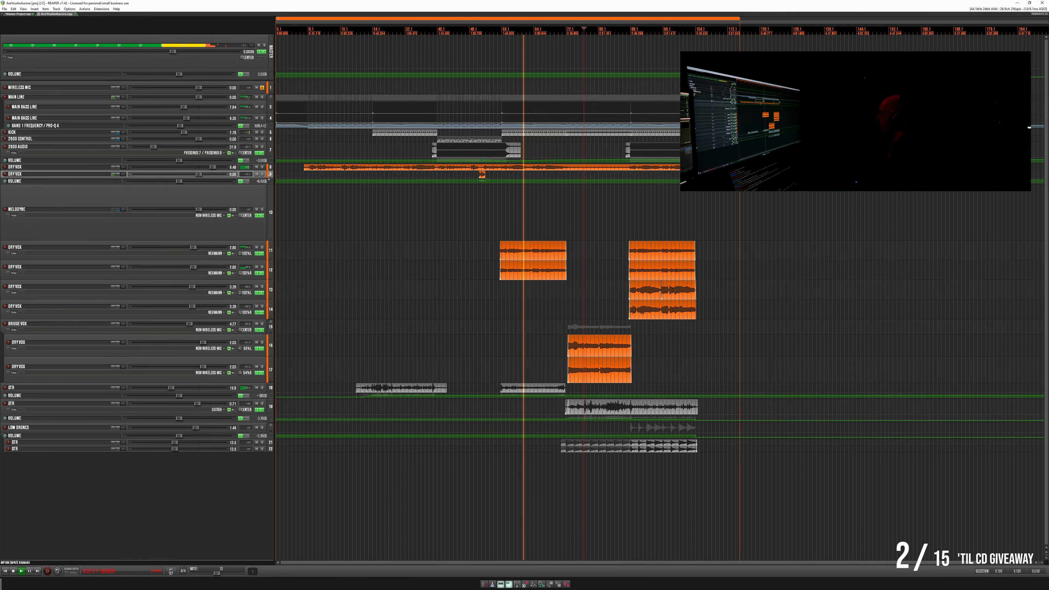
- Move both vocal items of the Dry Vox track directly below the Melodyne track onto the Melodyne track
left_click(654, 212)
scroll(654, 212, "up", 3)
left_click(565, 210)
scroll(565, 210, "up", 3)
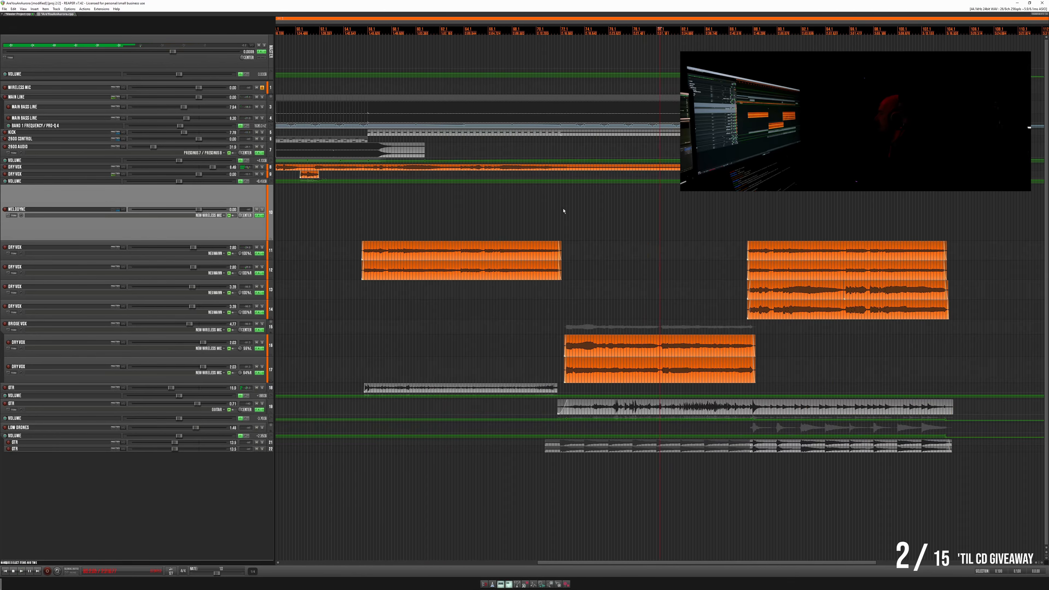
scroll(516, 210, "down", 3)
left_click_drag(470, 247, 889, 248)
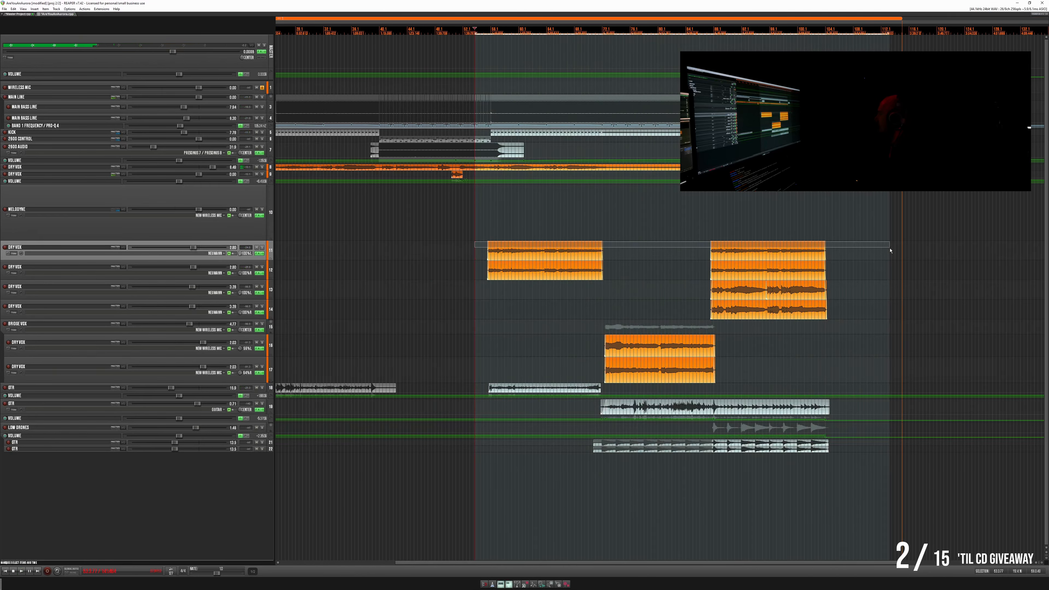
left_click(519, 258)
left_click_drag(520, 258, 516, 239)
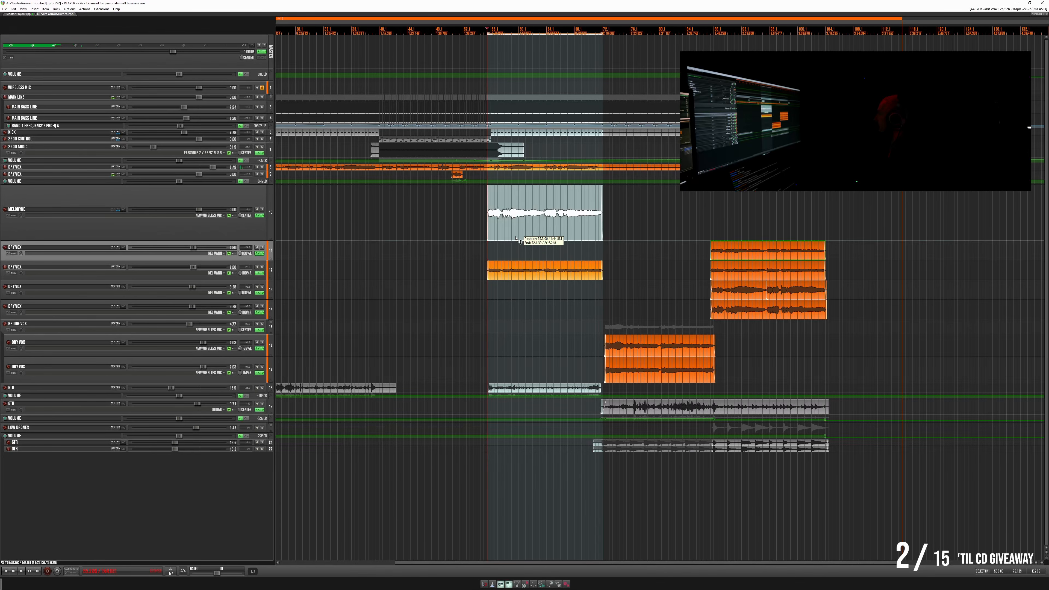
left_click(756, 259)
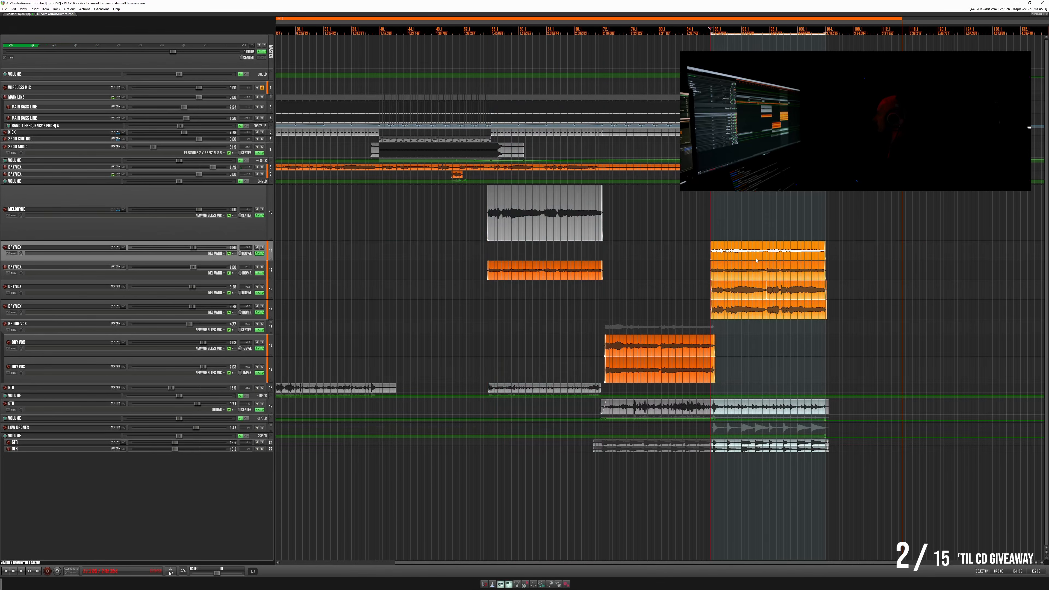
left_click_drag(750, 256, 754, 235)
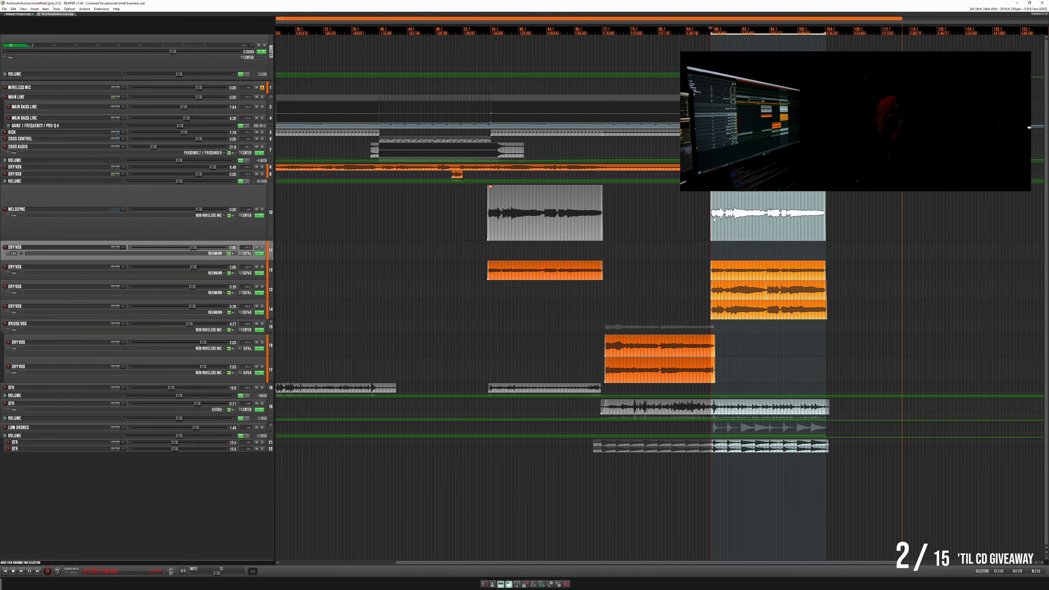
- Delete the second vocal item from the Melodyne track and the matching one from the second doubled Dry Vox track
left_click_drag(466, 201, 640, 223)
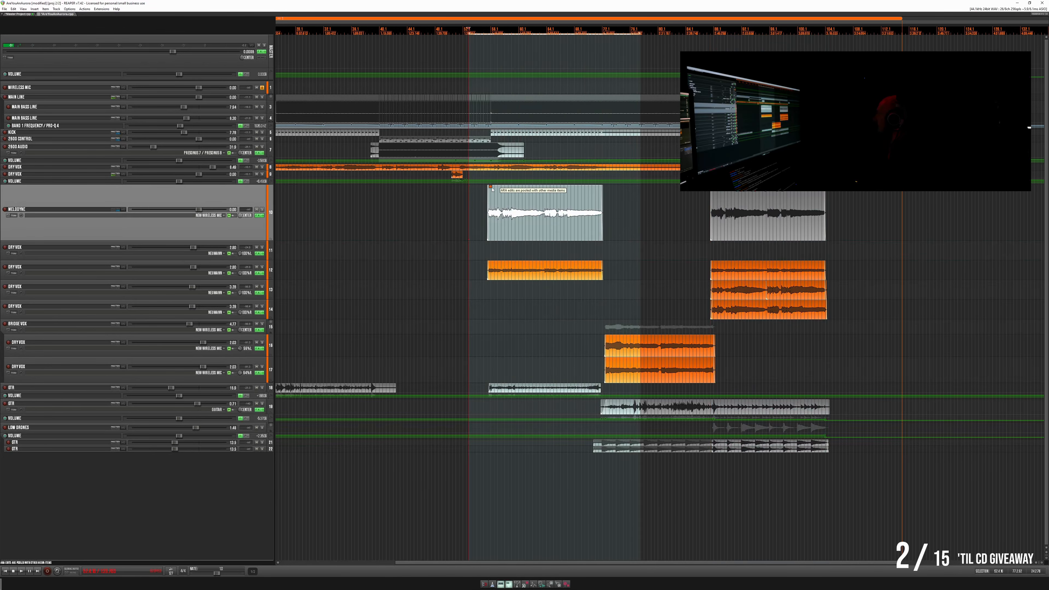
left_click(459, 197)
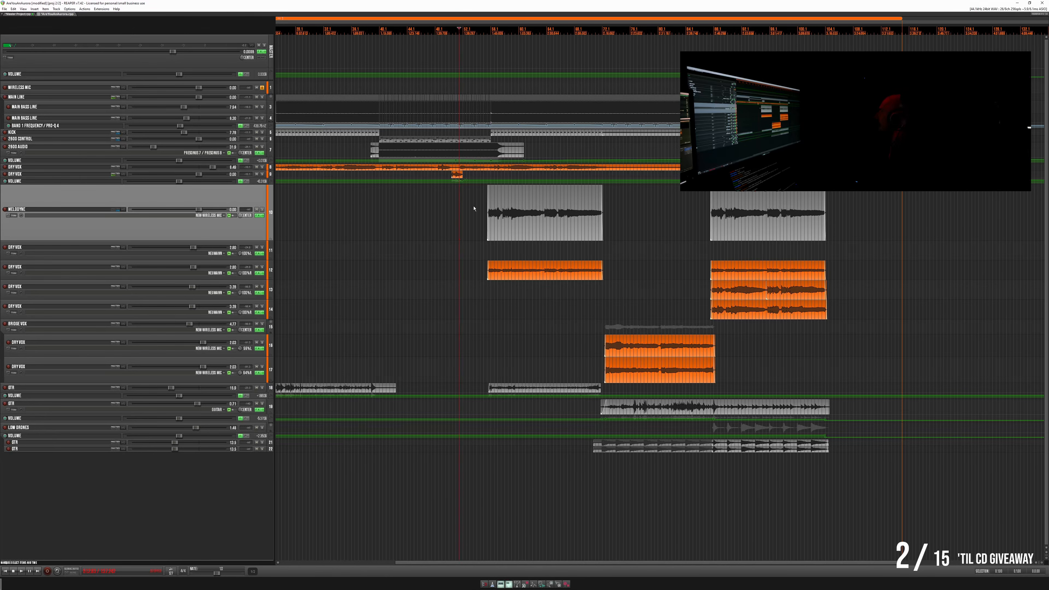
left_click(530, 227)
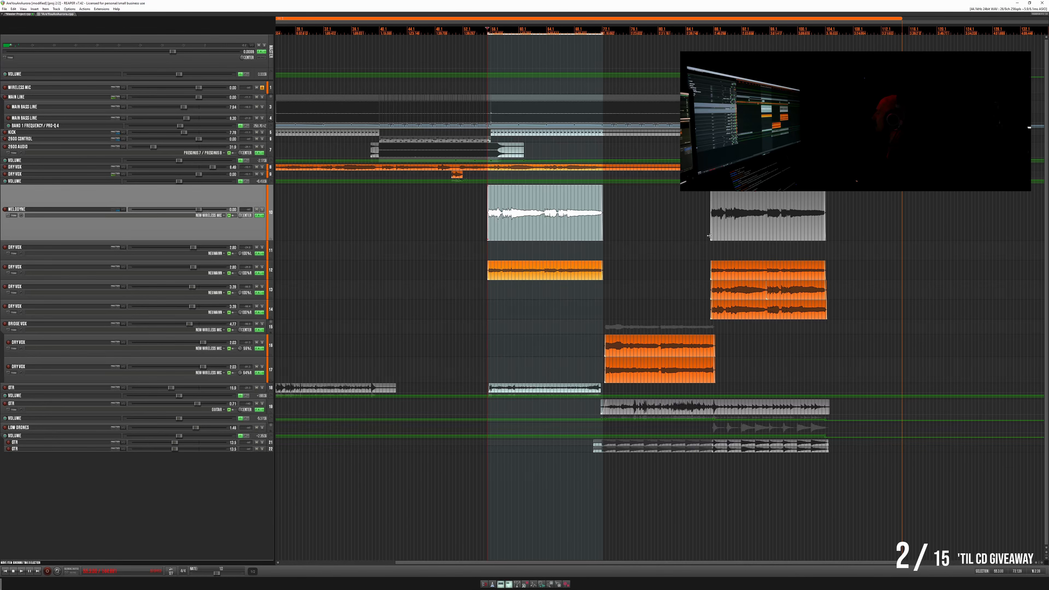
left_click_drag(694, 226, 863, 251)
key("Delete")
left_click_drag(699, 263, 864, 277)
key("Delete")
- Play the remaining Melodyne item from its start and mute the emptied Dry Vox track directly below it
left_click(540, 204)
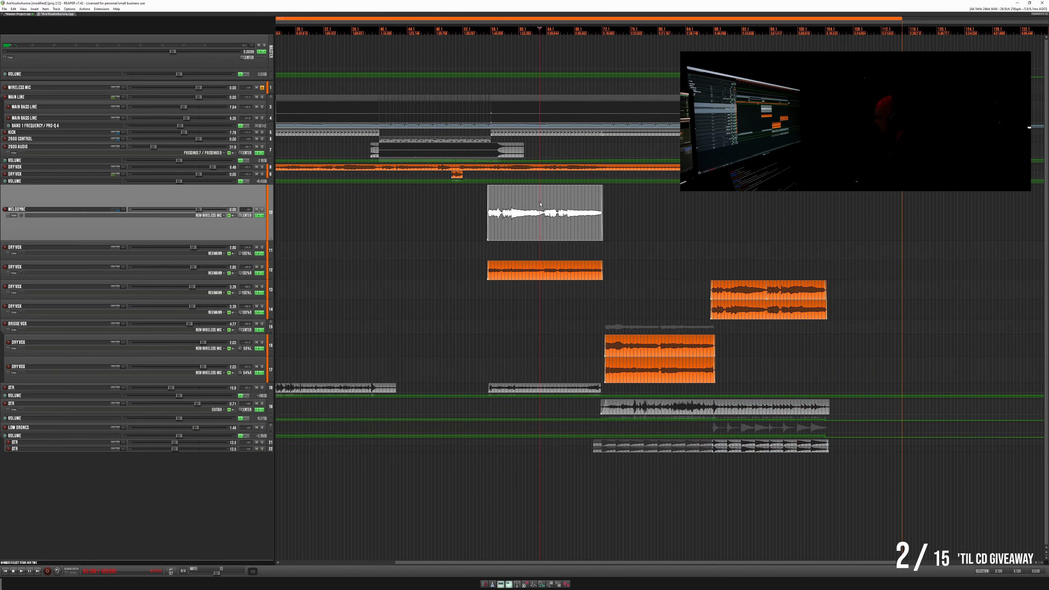
scroll(546, 207, "up", 6)
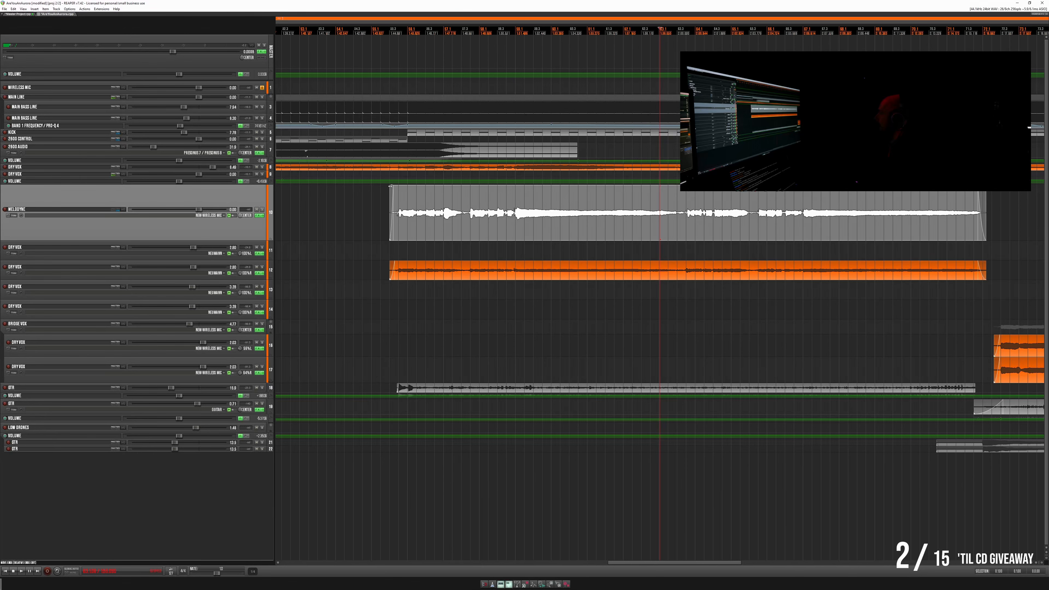
key("space")
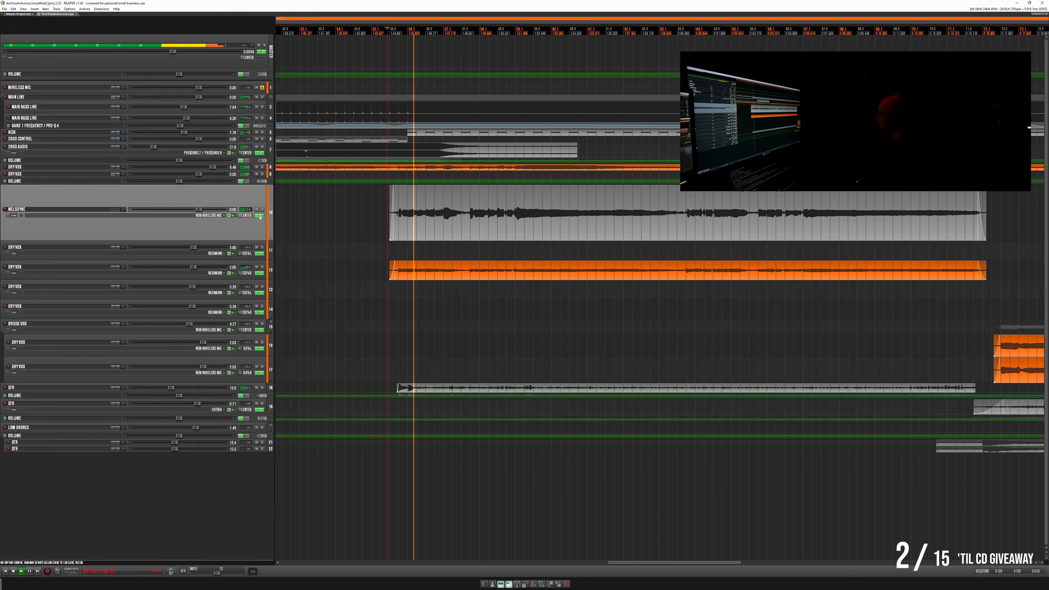
left_click(256, 247)
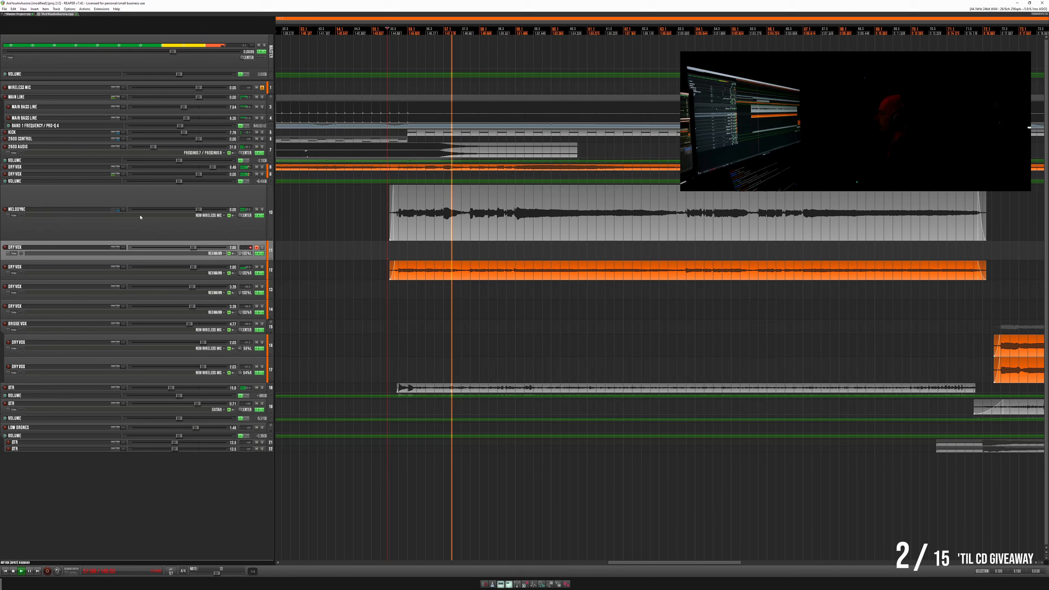
key("space")
- Check the Melodyne track's routing, add a send from it to the muted Dry Vox track, and start playback
left_click(123, 210)
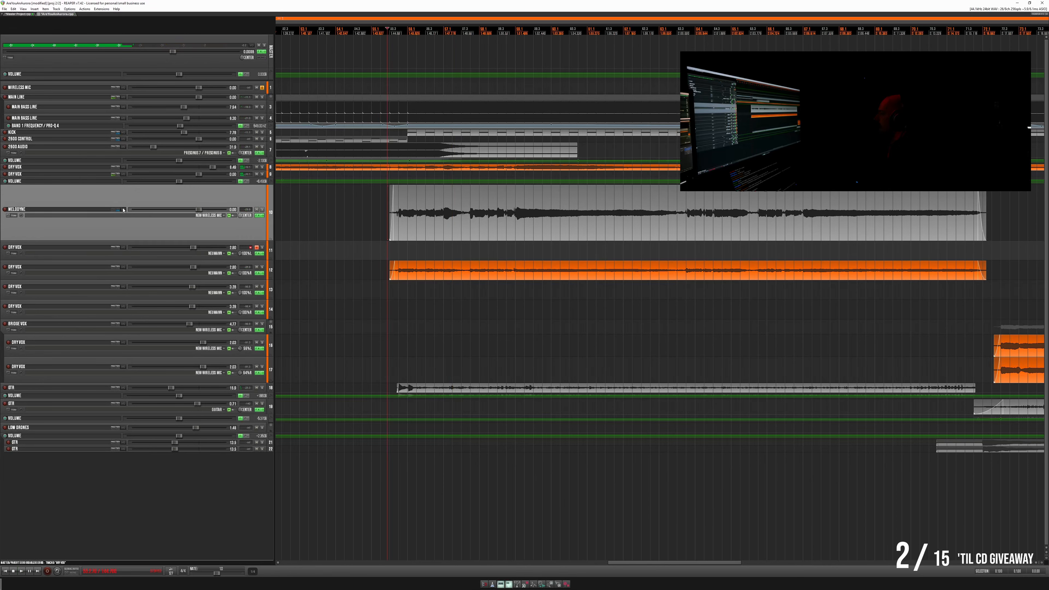
left_click(354, 244)
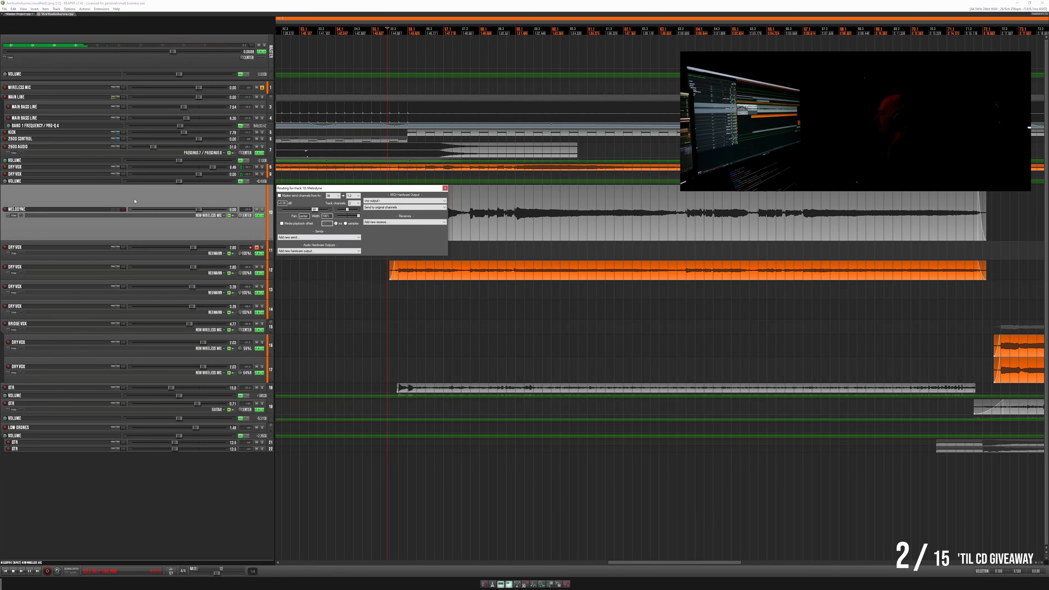
left_click_drag(124, 210, 123, 250)
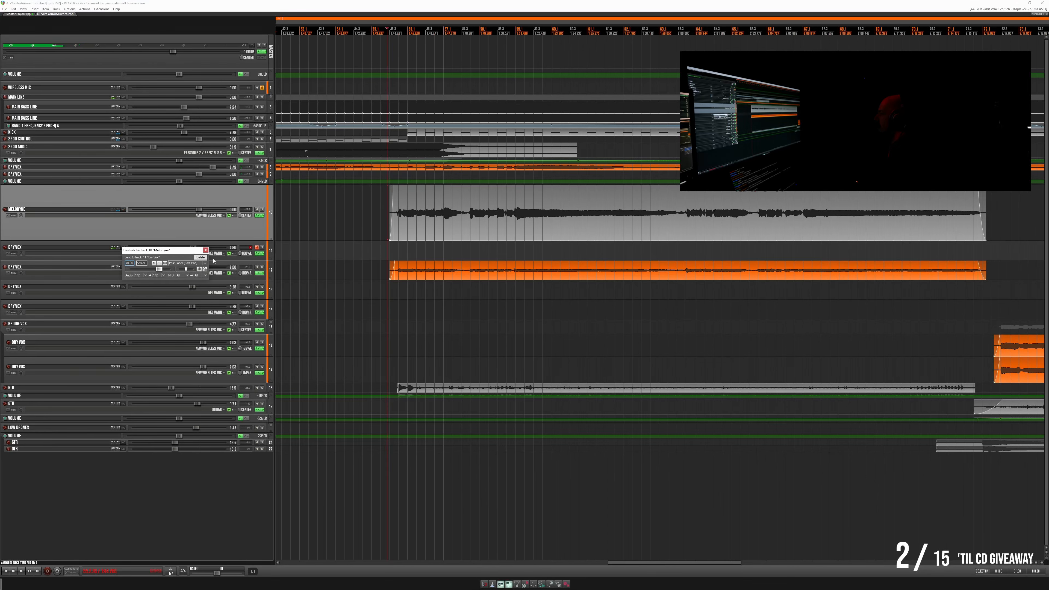
left_click(204, 250)
key("space")
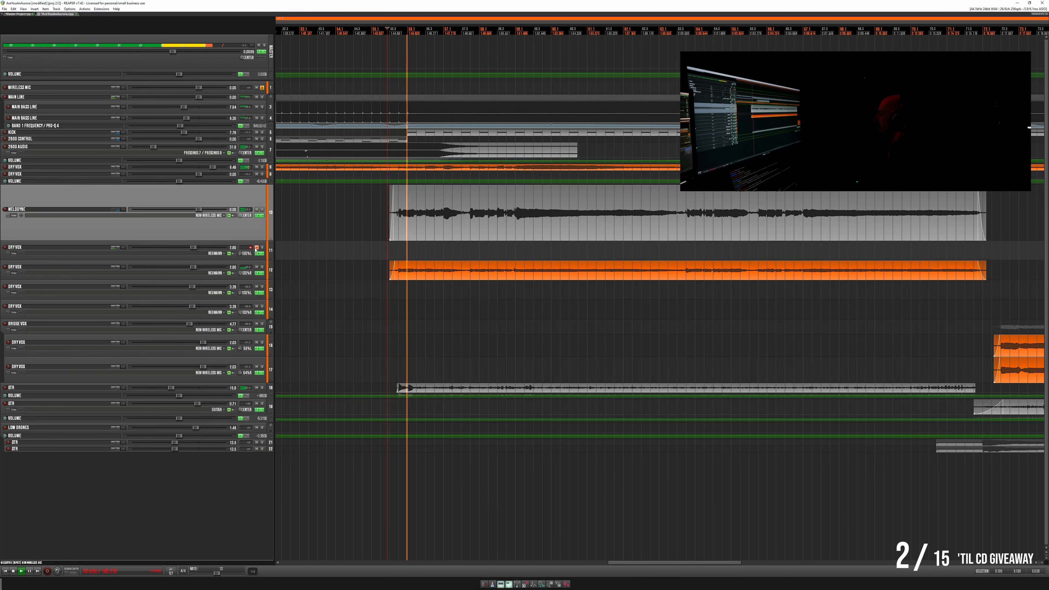
- Unmute the Dry Vox track directly below the Melodyne track and stop playback
left_click(256, 247)
left_click(257, 216)
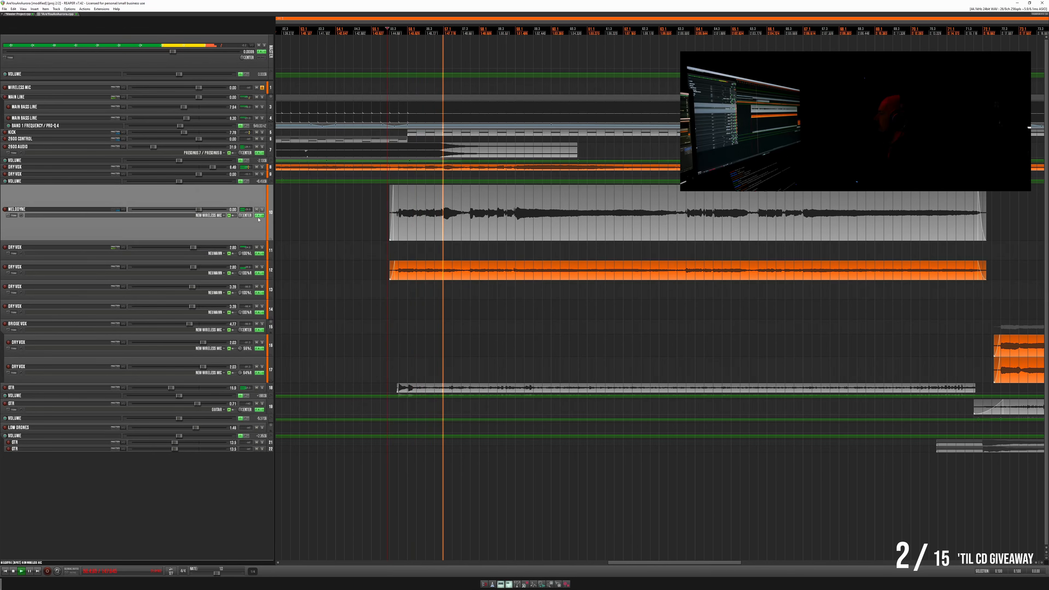
key("space")
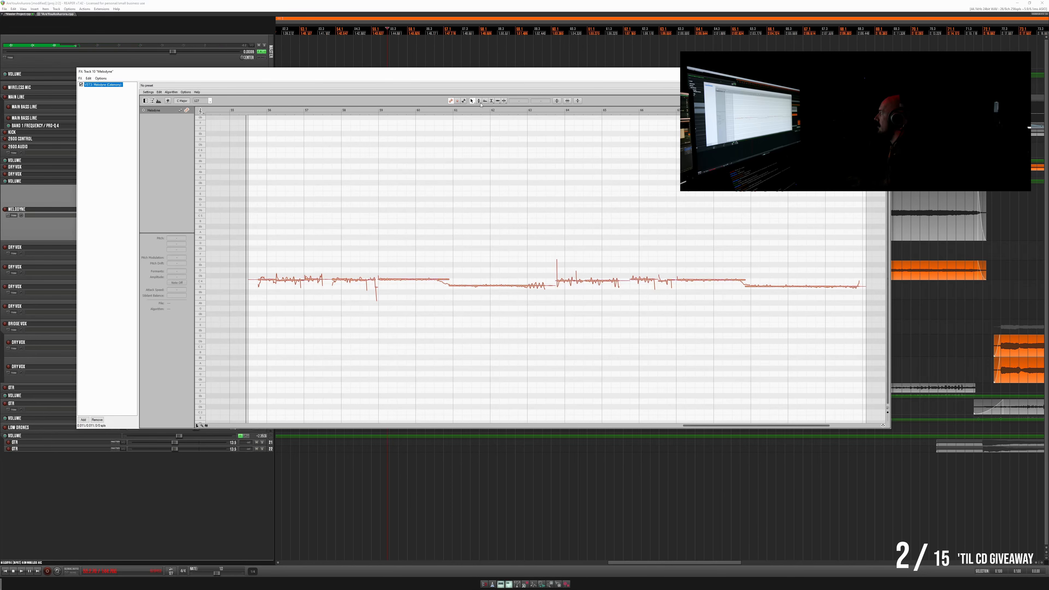
- In the Melodyne track's editor, apply pitch correction with pitch center and pitch drift both at 100%
left_click(554, 102)
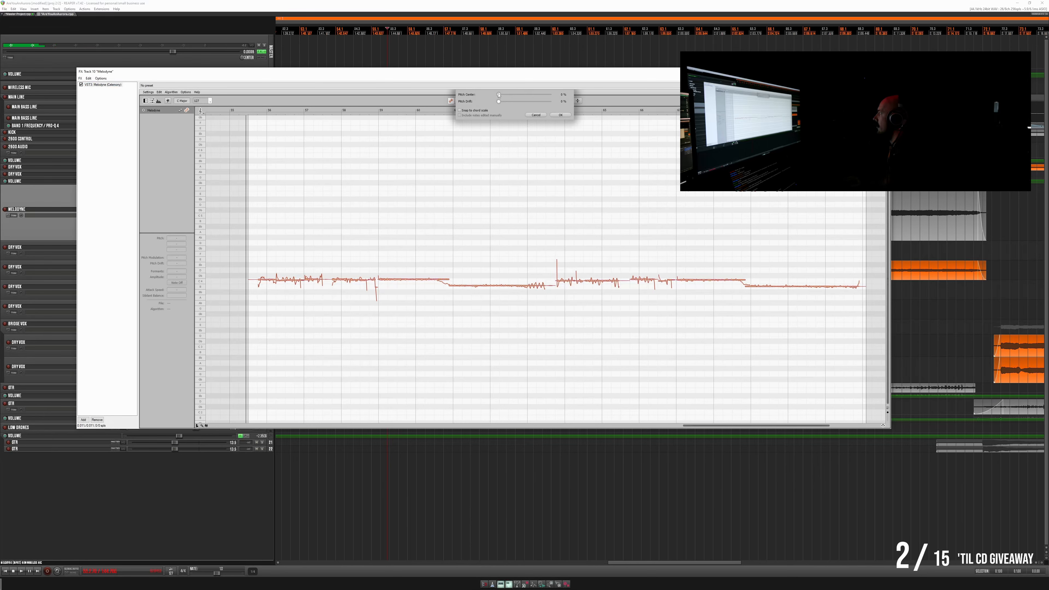
left_click_drag(508, 94, 549, 107)
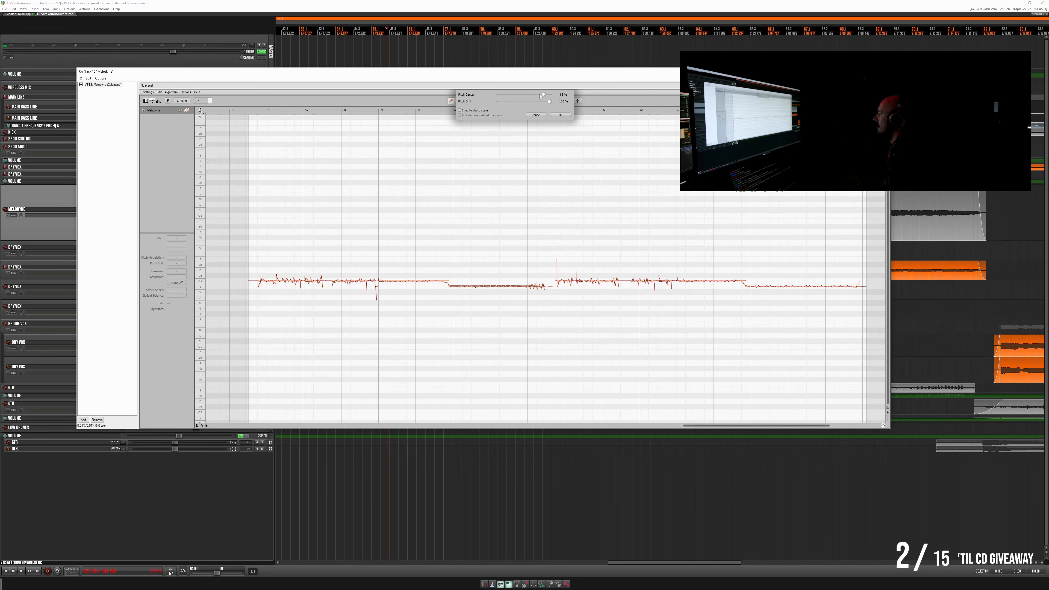
left_click_drag(539, 96, 588, 107)
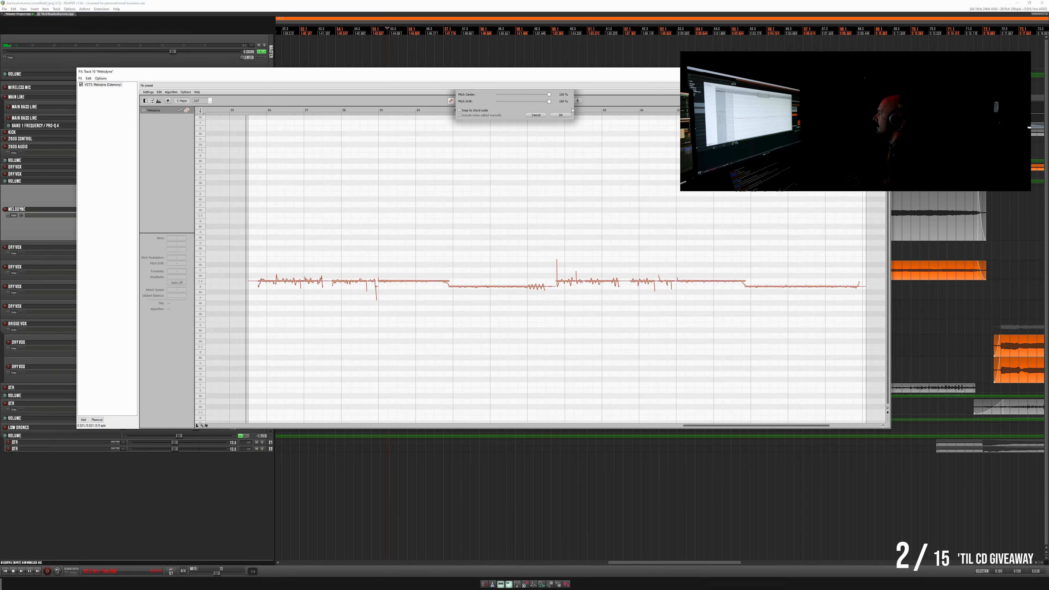
left_click(567, 115)
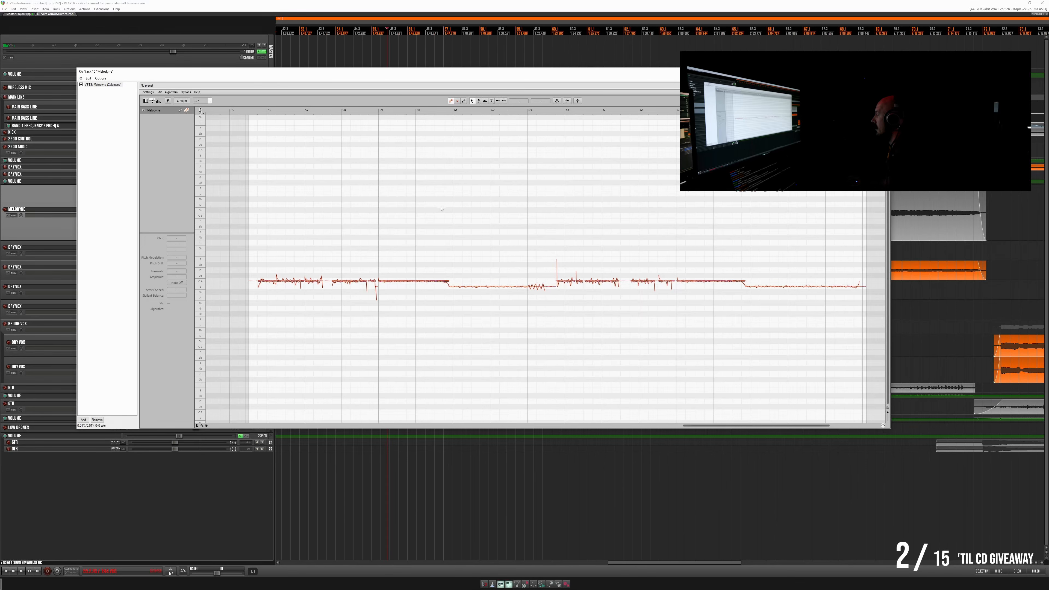
- Select all vocal notes, reduce their pitch modulation and shift them slightly upward without snapping, auditioning the result
left_click_drag(793, 276, 266, 311)
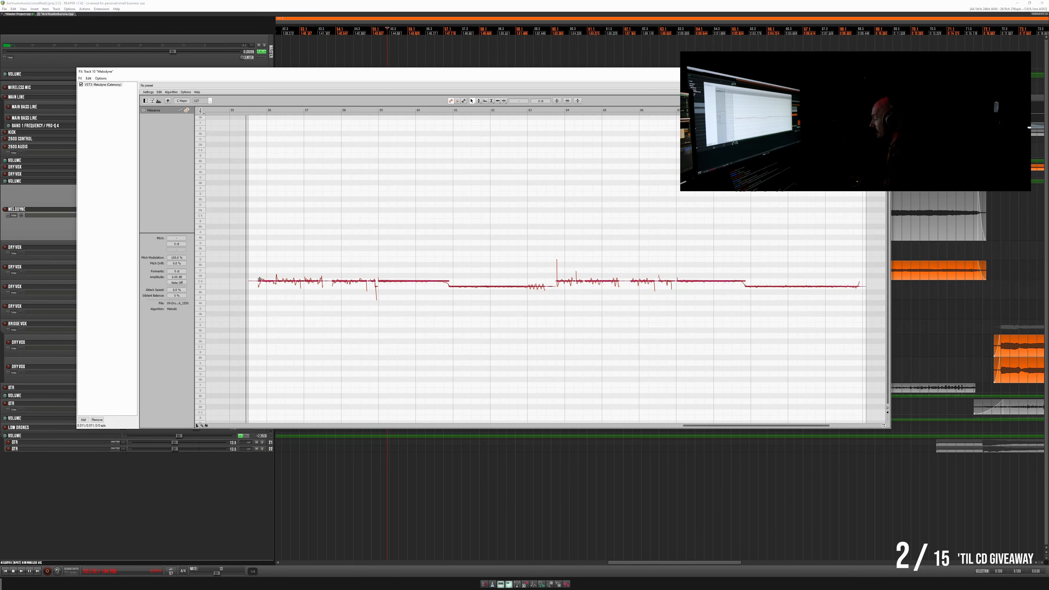
scroll(270, 277, "up", 5)
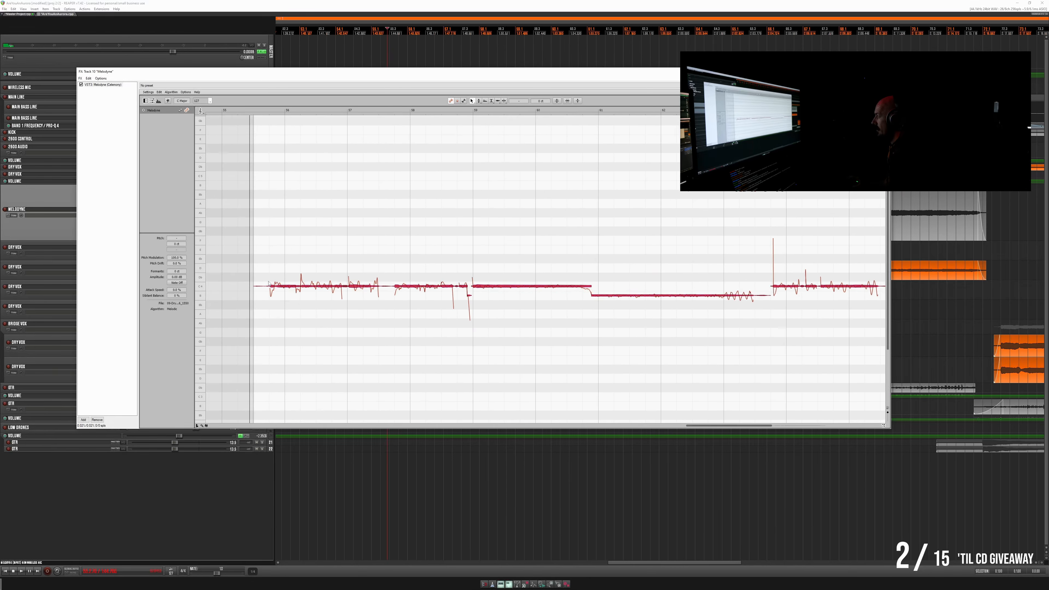
scroll(289, 273, "up", 4)
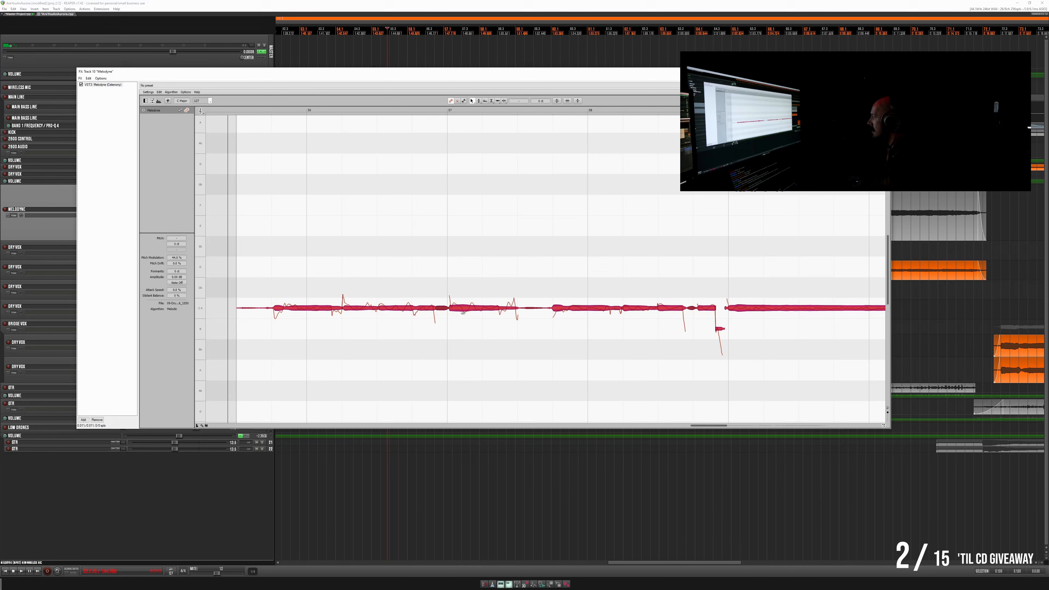
left_click_drag(469, 309, 470, 303)
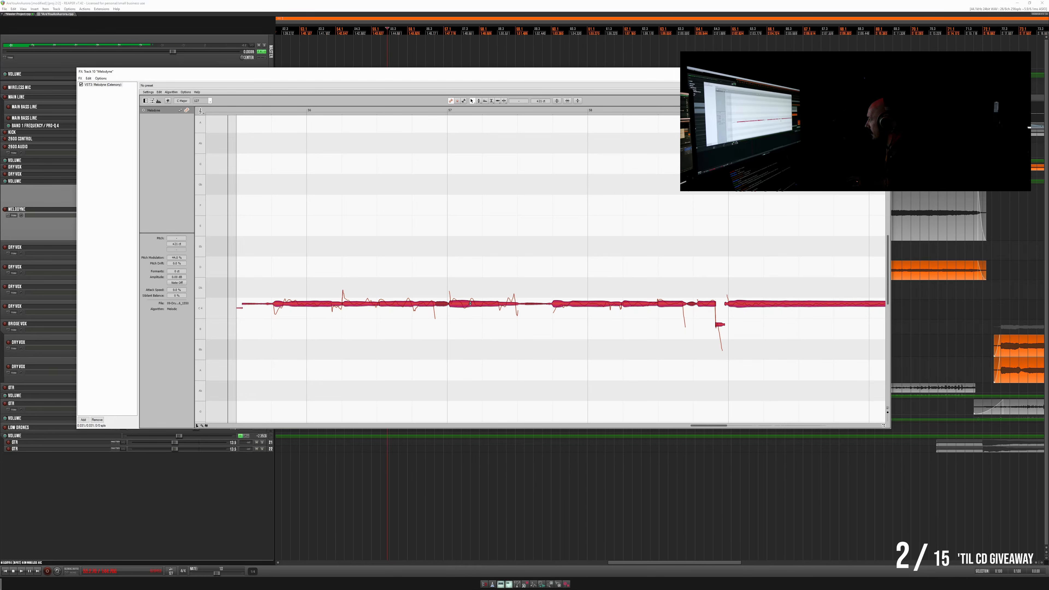
key("space")
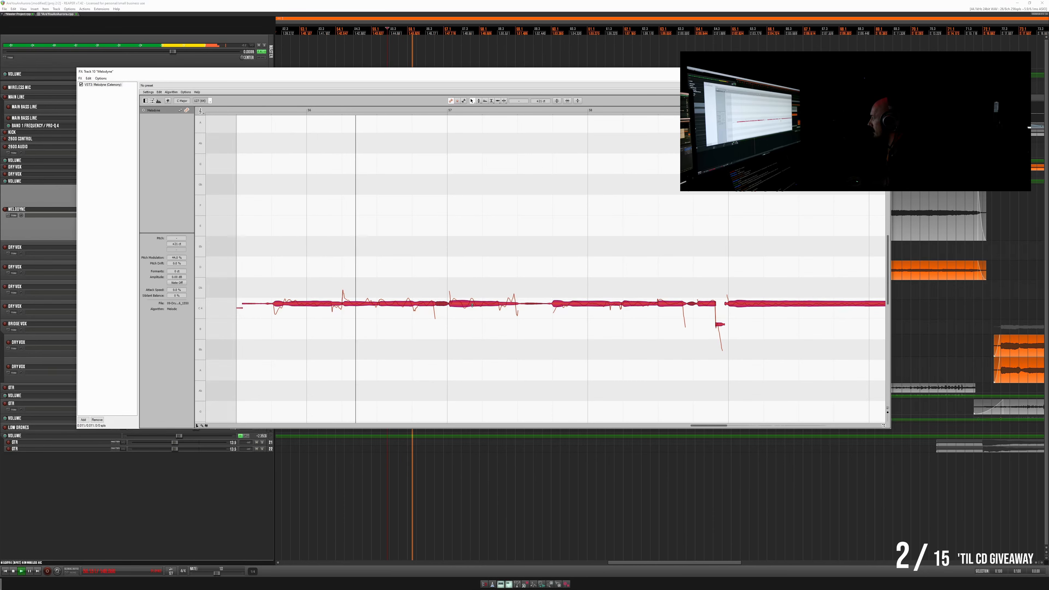
- Mute the second Dry Vox track containing the original vocal item and raise the volume of the Dry Vox track above it
left_click_drag(580, 73, 524, 345)
left_click(257, 267)
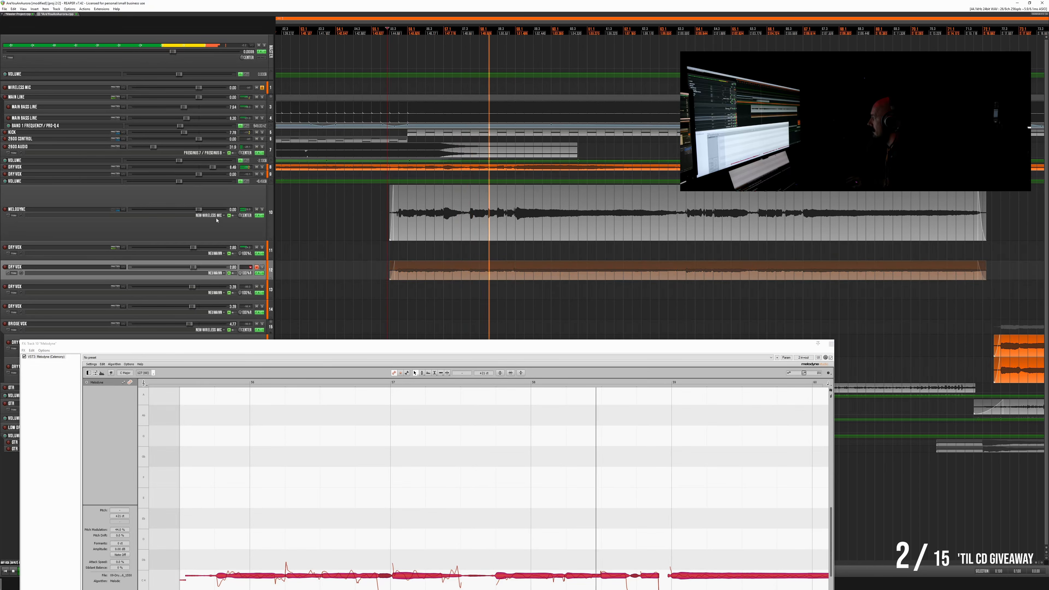
left_click_drag(194, 248, 211, 247)
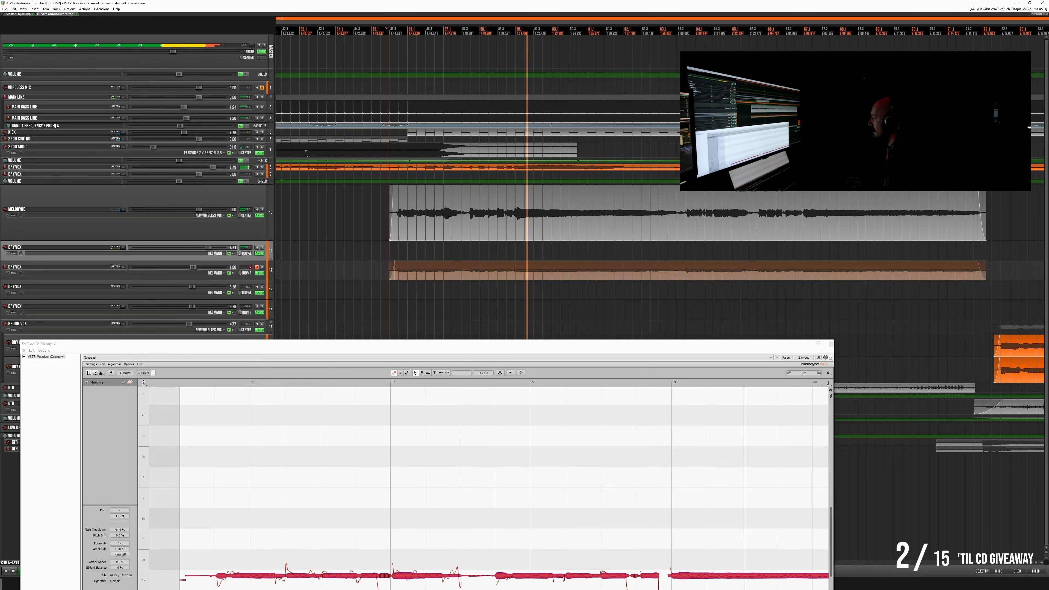
- Set the pitch modulation of all selected vocal notes to about 7% while listening, and stop playback
left_click_drag(372, 344, 434, 53)
scroll(423, 231, "down", 5)
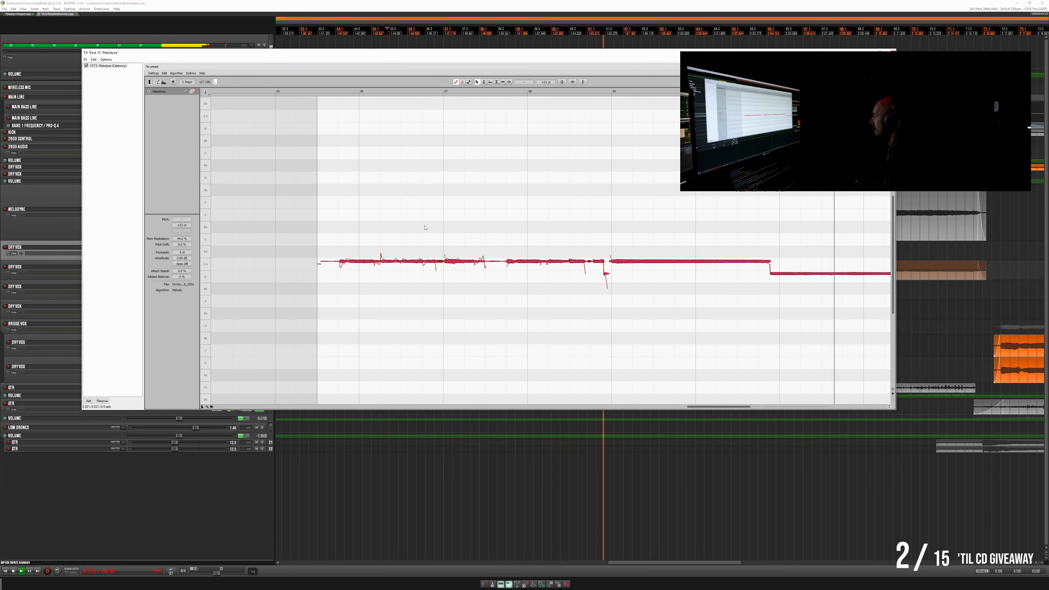
scroll(424, 230, "down", 1)
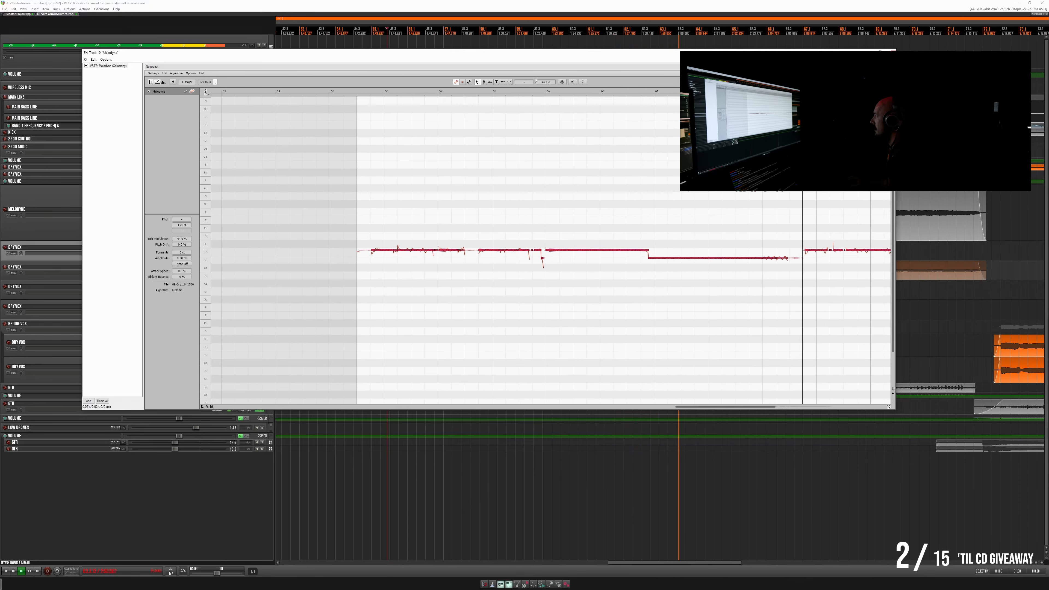
left_click(561, 82)
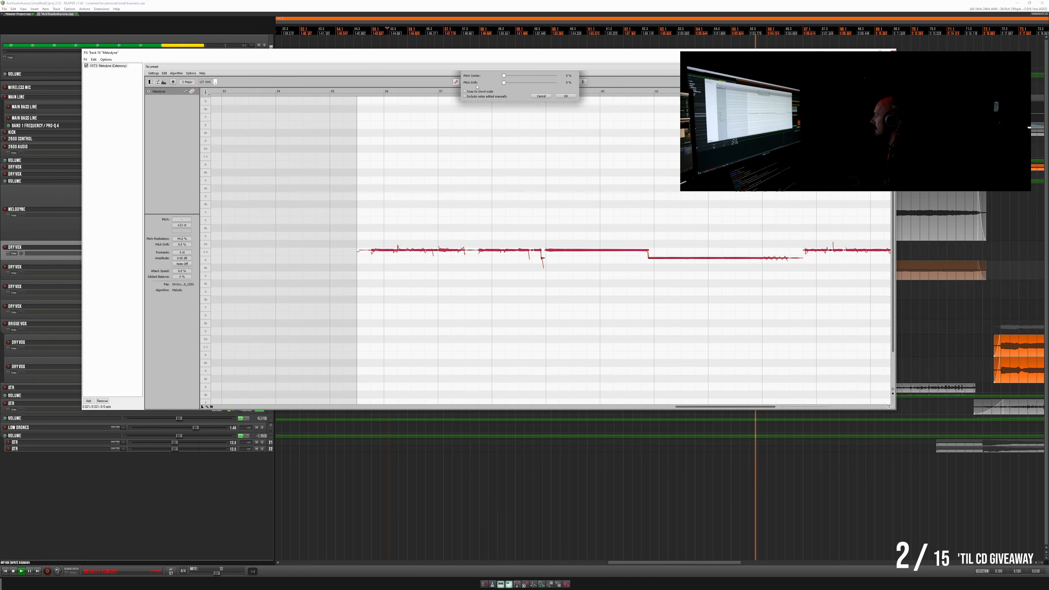
left_click(565, 96)
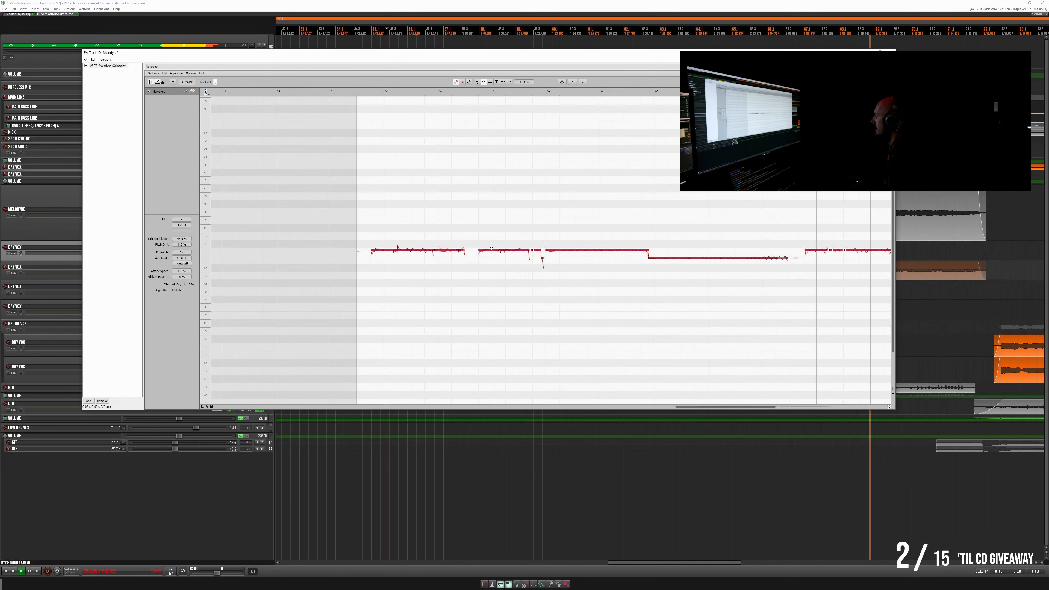
left_click_drag(496, 254, 515, 112)
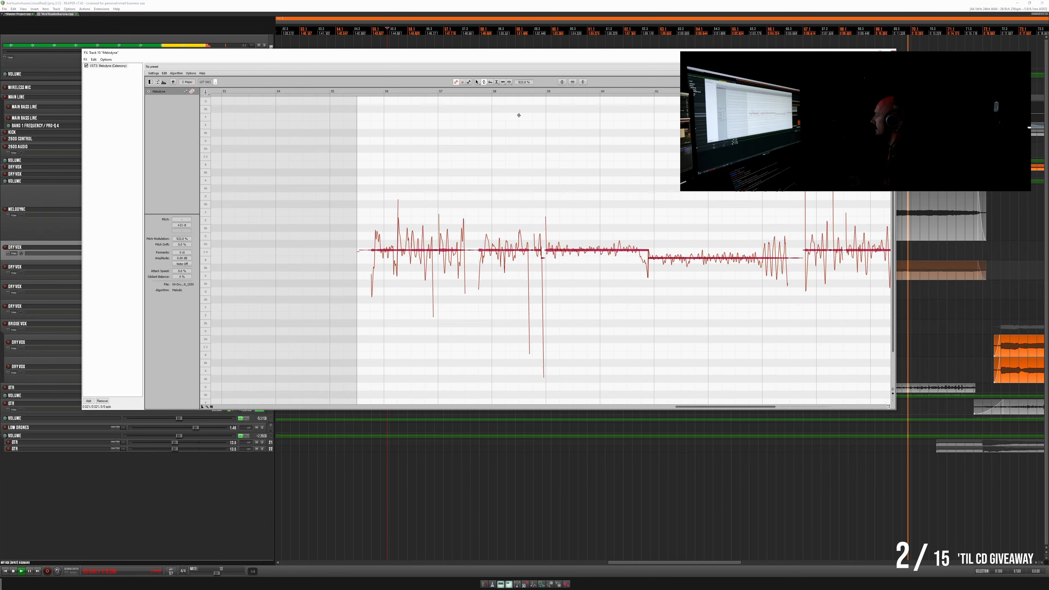
left_click_drag(515, 170, 512, 259)
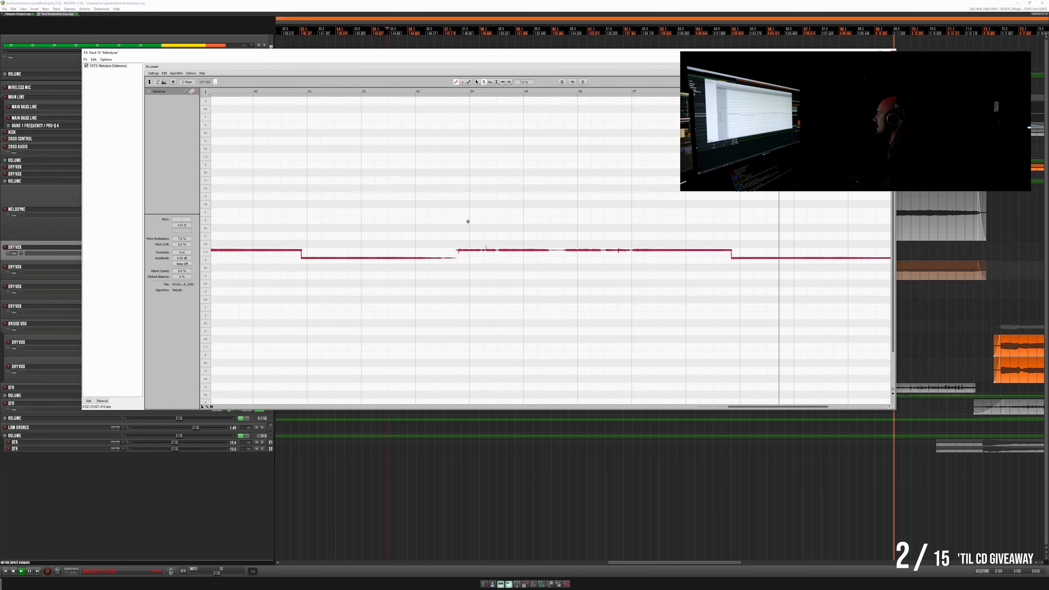
key("space")
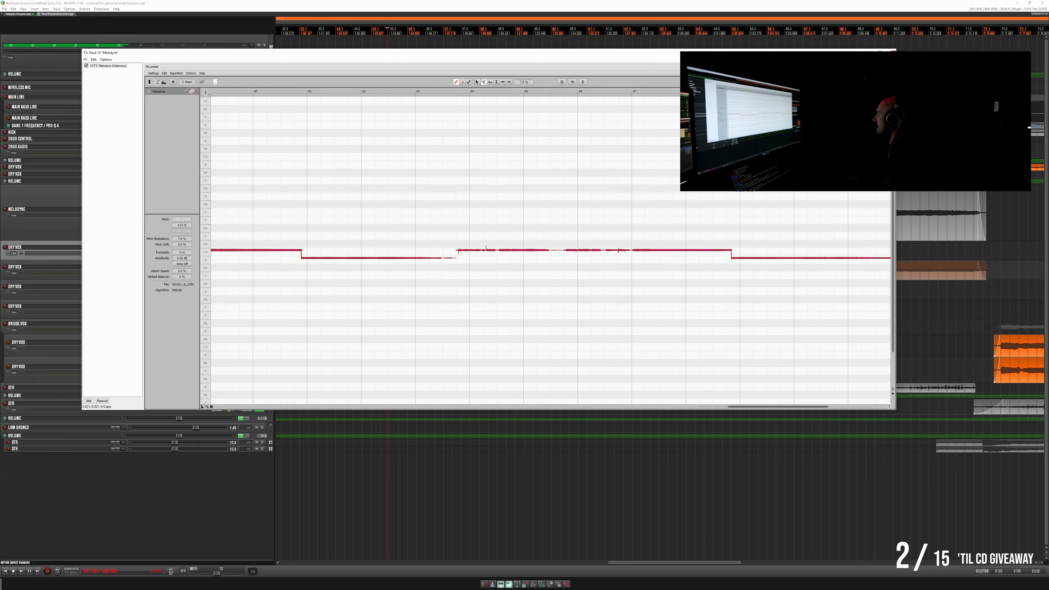
- Select the final long low note and nudge its start slightly earlier, replaying from just before the transition
scroll(720, 278, "right", 4)
left_click(614, 212)
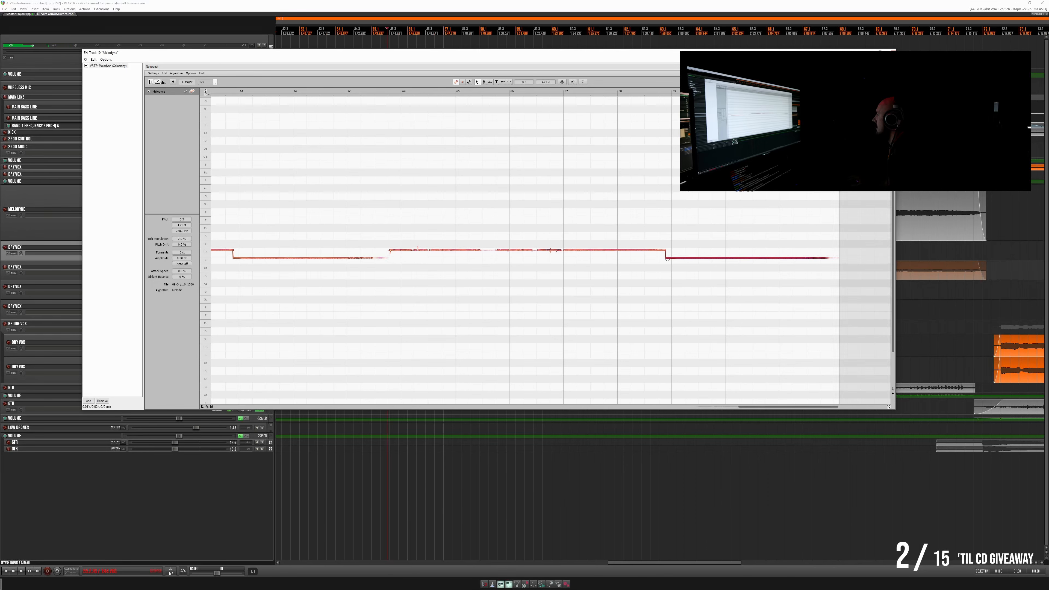
left_click(622, 90)
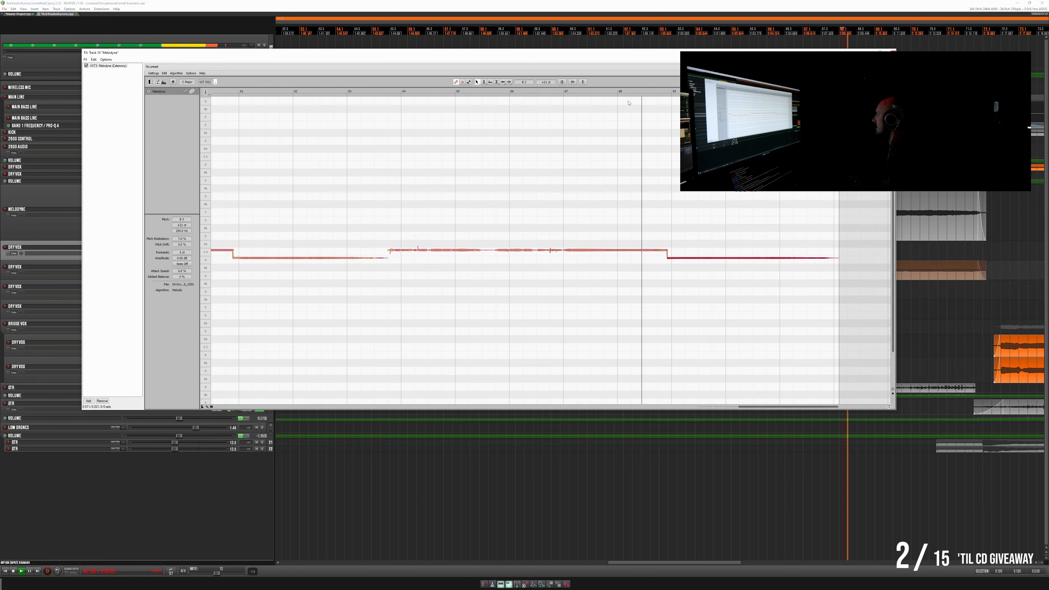
key("space")
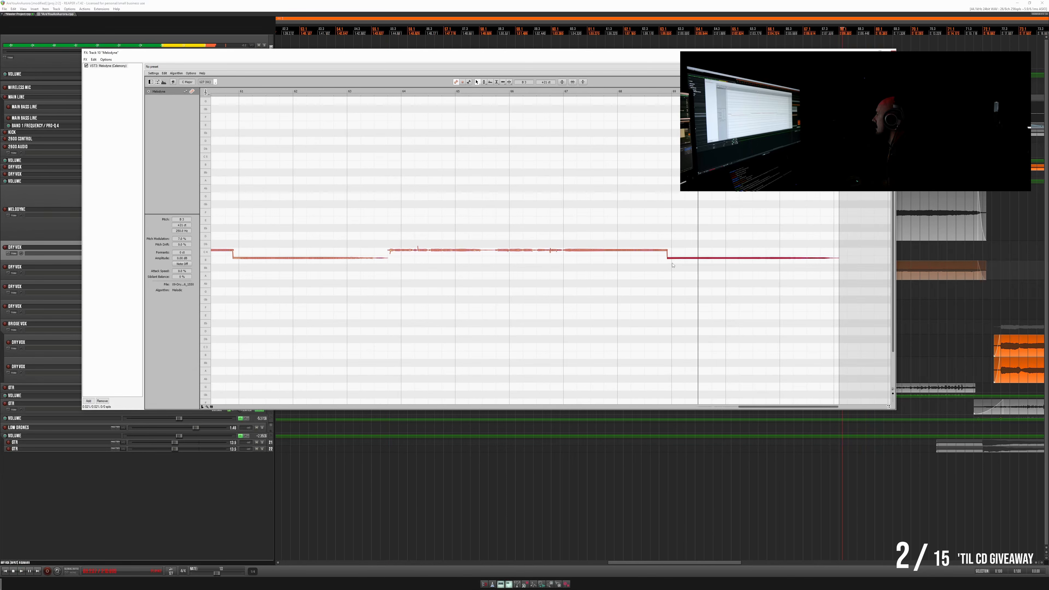
key("space")
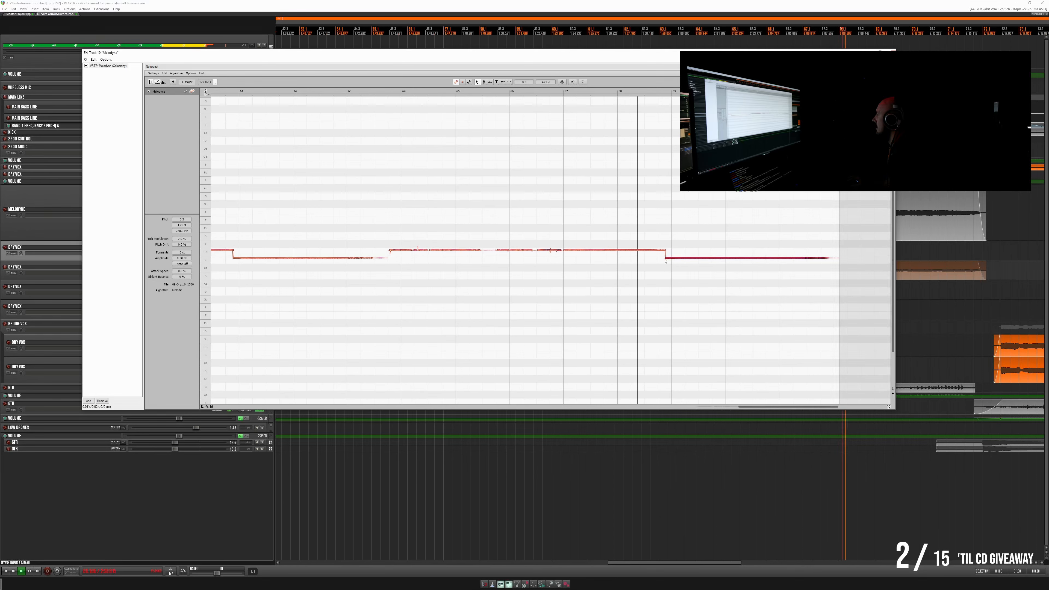
key("space")
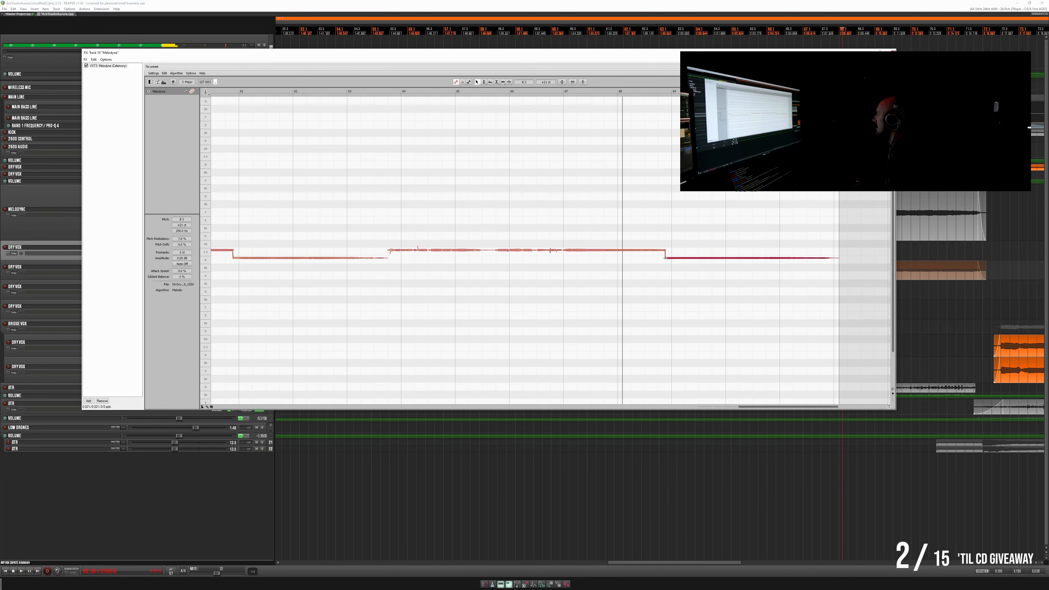
key("space")
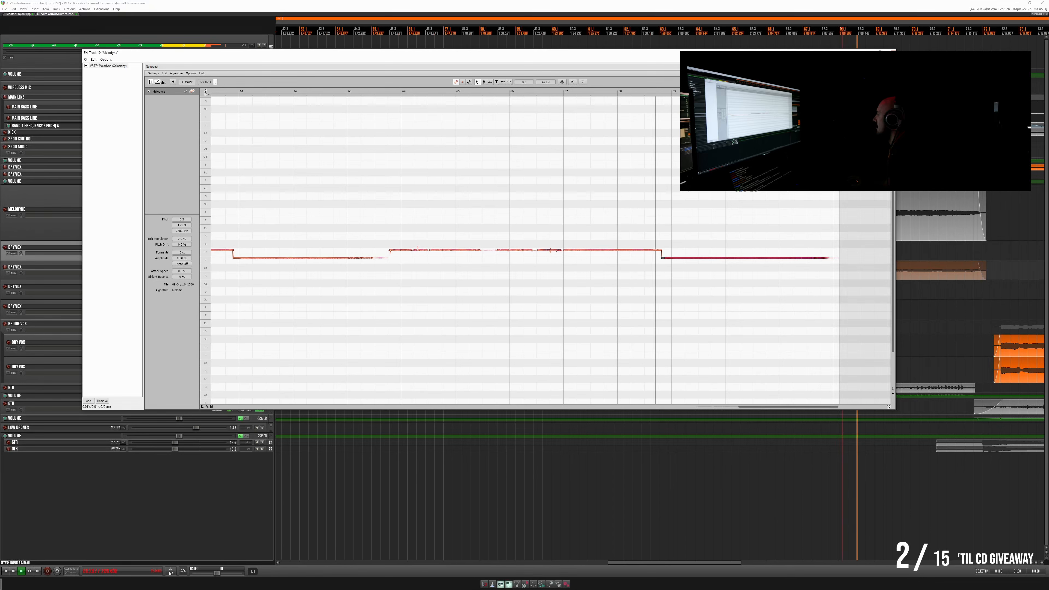
- Move the start of the final low note further earlier and replay the transition into it
left_click_drag(664, 258, 656, 257)
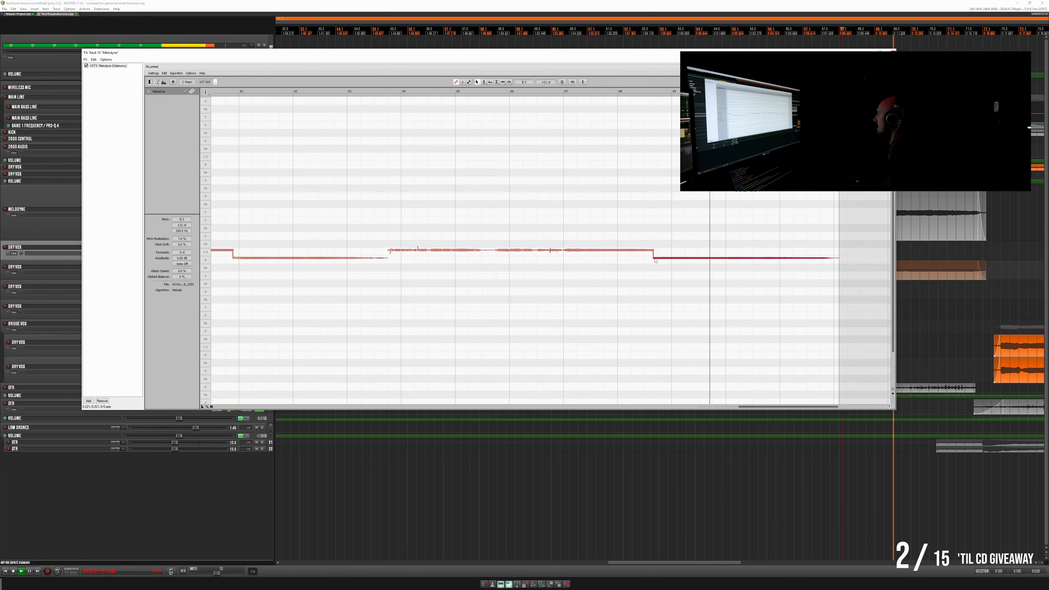
key("space")
key("space")
key("space")
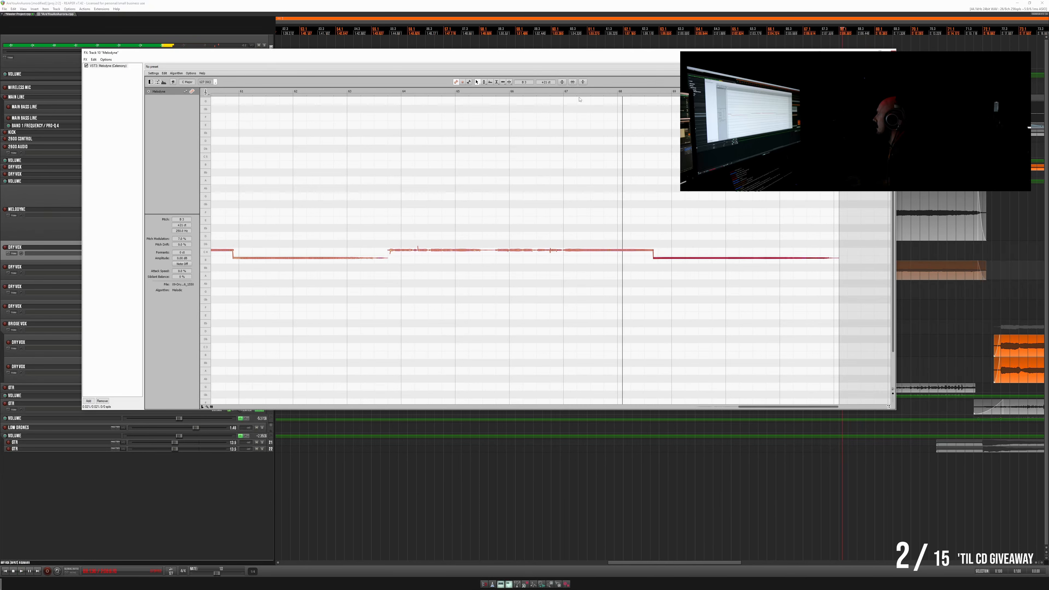
key("space")
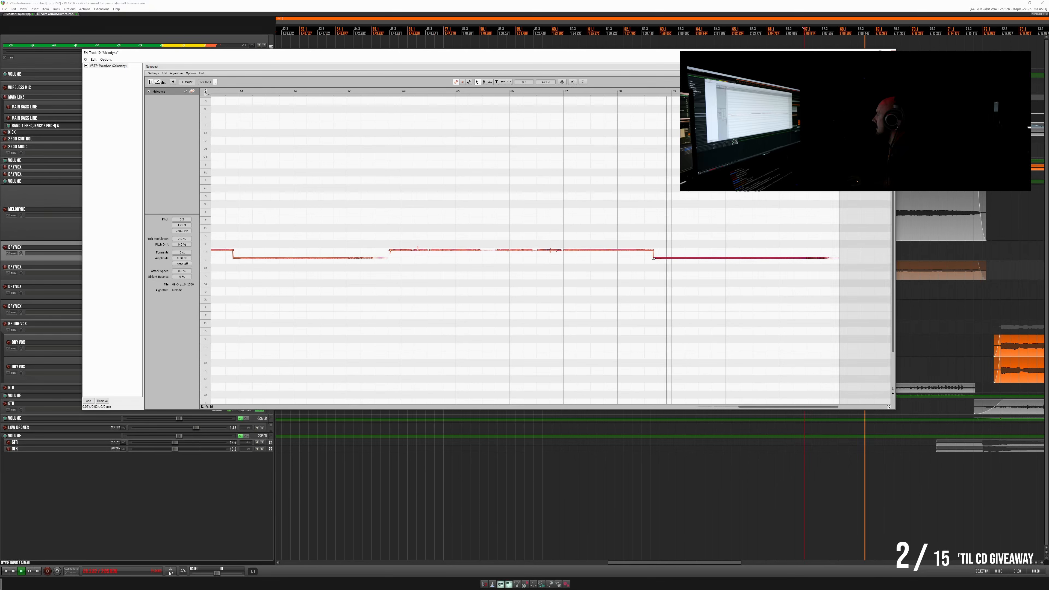
- Move the start of the final low note back slightly later and audition the change
left_click_drag(657, 259, 657, 259)
key("space")
key("space")
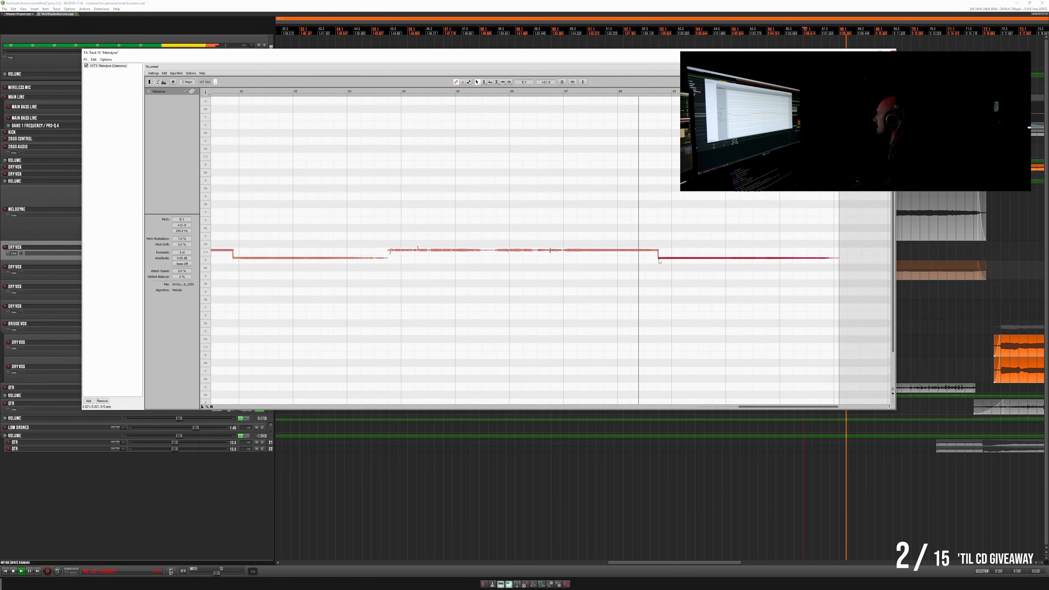
left_click_drag(658, 259, 658, 258)
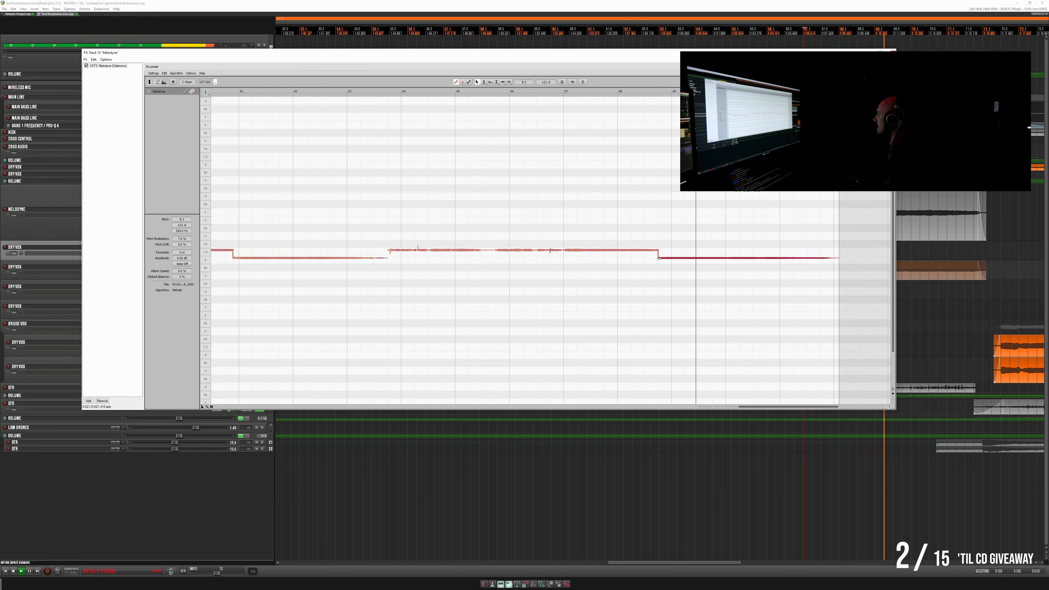
key("space")
- Select the first phrase's long low note, nudge its start slightly earlier, and play from just before it
scroll(572, 281, "left", 3)
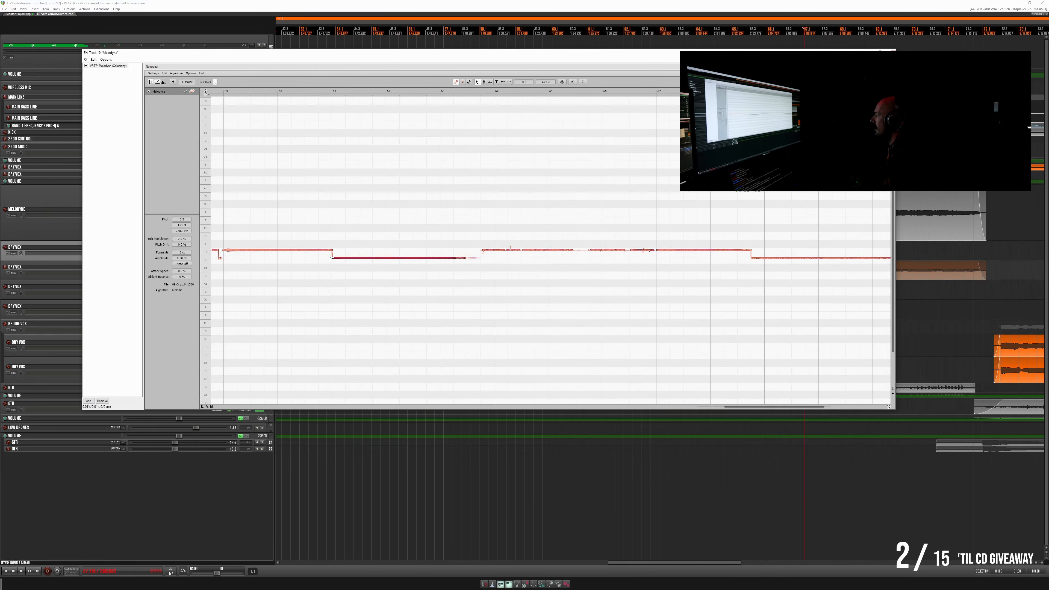
key("space")
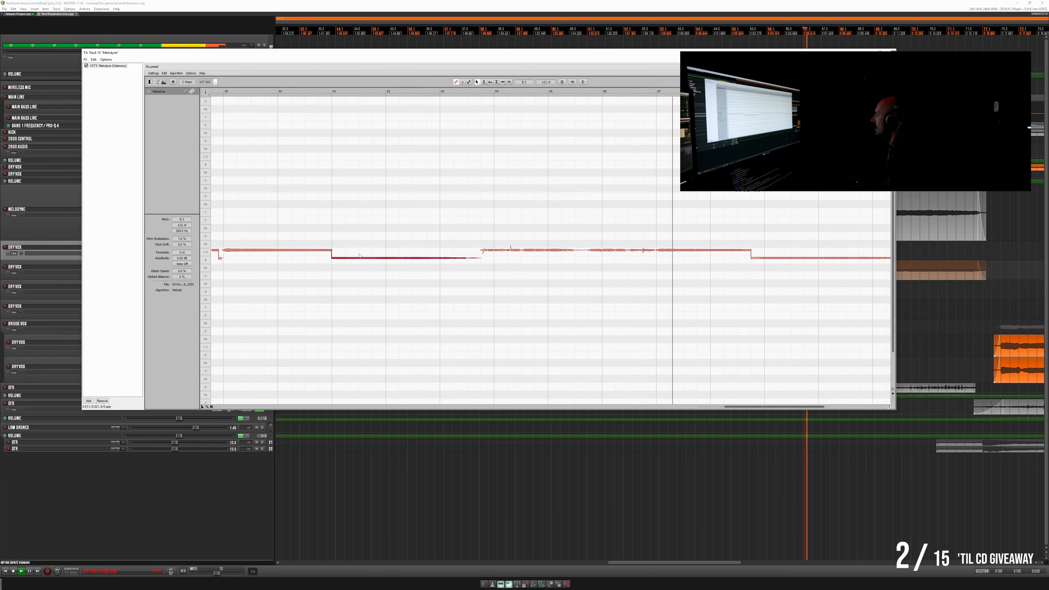
scroll(427, 294, "left", 2)
scroll(427, 294, "left", 1)
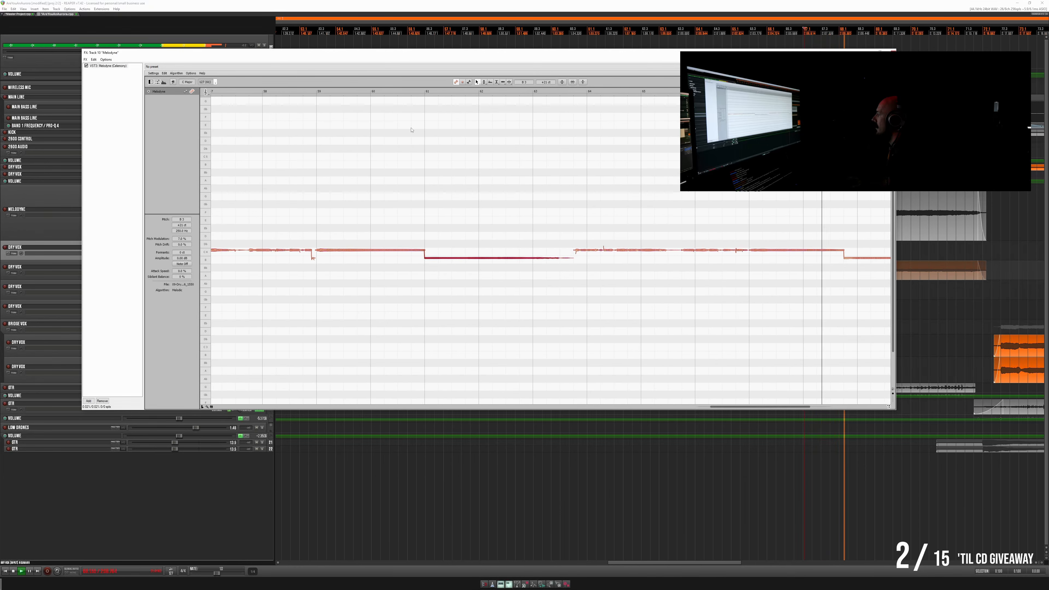
left_click(400, 91)
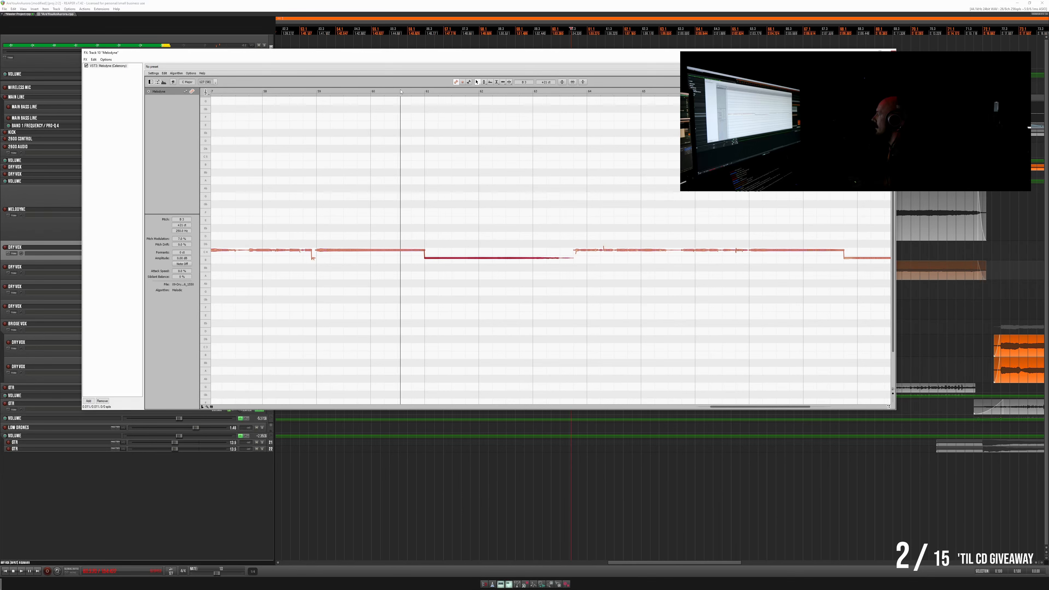
- Move the start of the first phrase's long low note further earlier and audition the transition into it and the following phrase
left_click(377, 92)
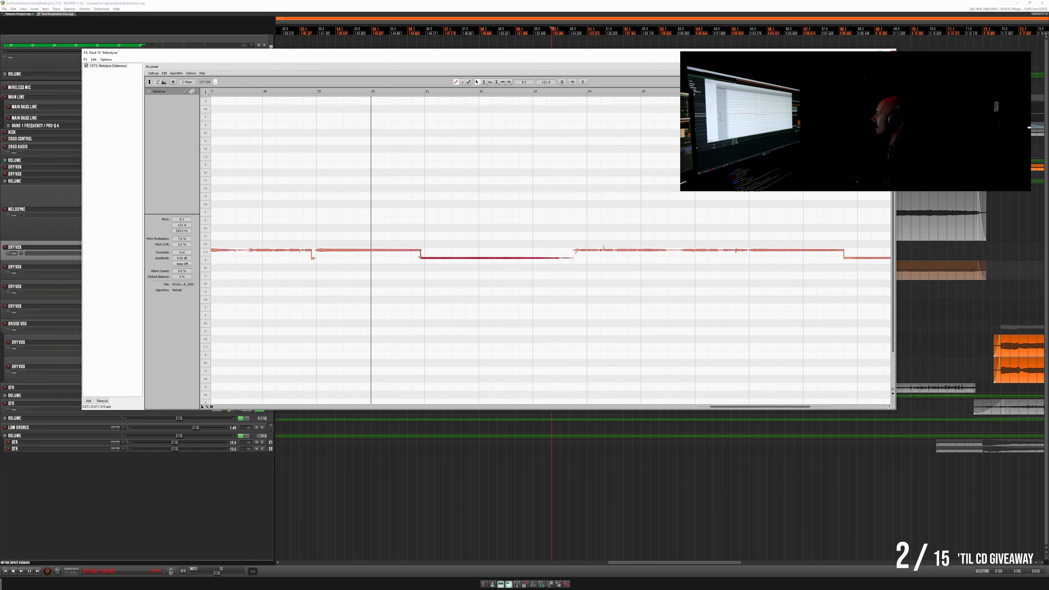
key("space")
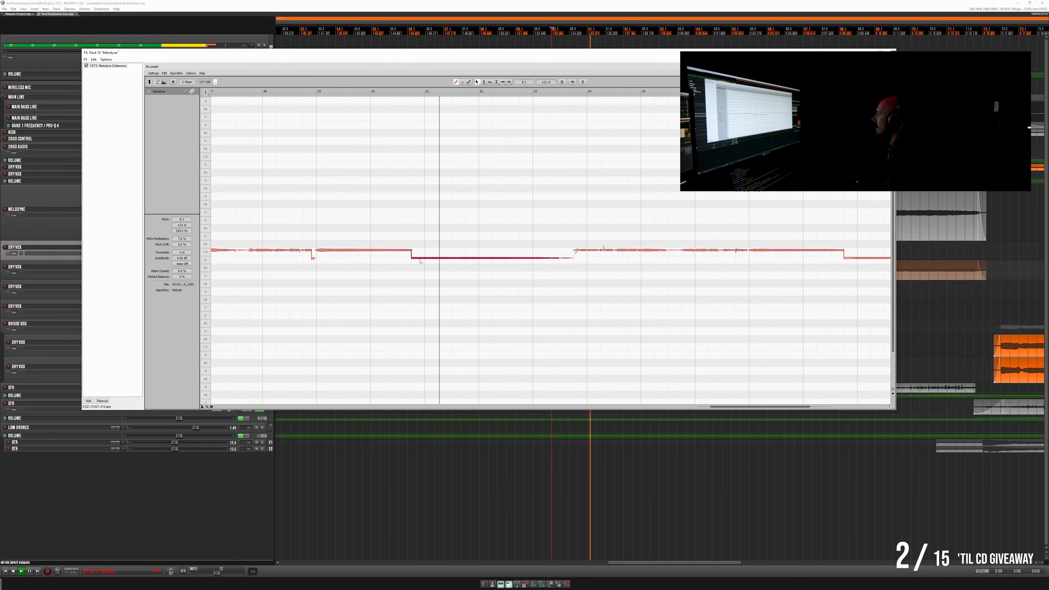
scroll(411, 273, "left", 1)
scroll(411, 272, "left", 5)
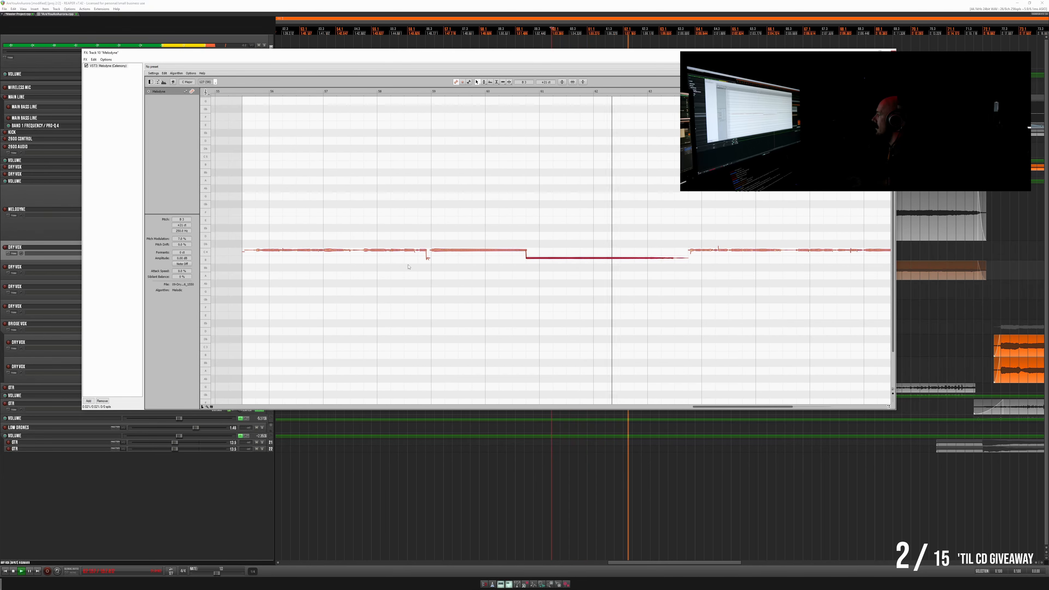
scroll(412, 268, "right", 5)
scroll(411, 268, "right", 5)
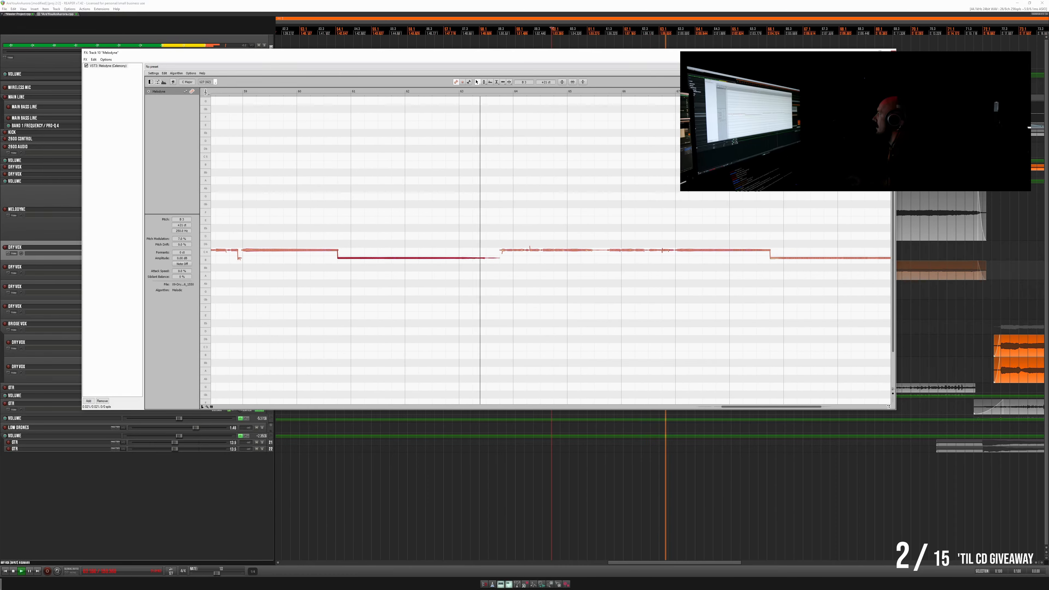
- Close the pitch editor, stop playback, and apply the track FX to the Melodyne vocal item as a new mono take
left_click(892, 52)
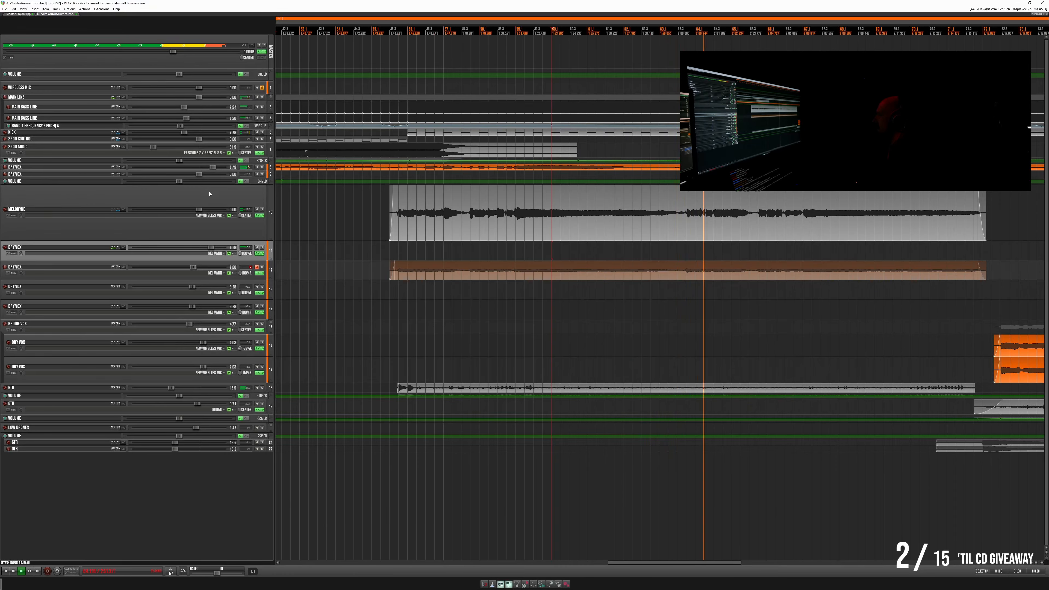
left_click(23, 14)
key("space")
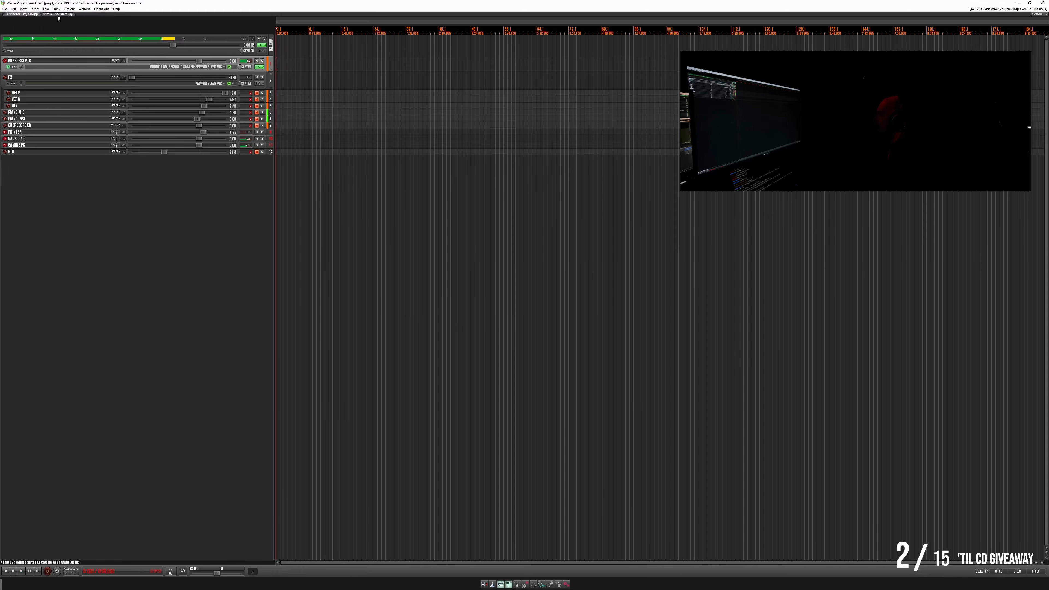
left_click(58, 14)
left_click_drag(448, 254, 442, 234)
right_click(442, 234)
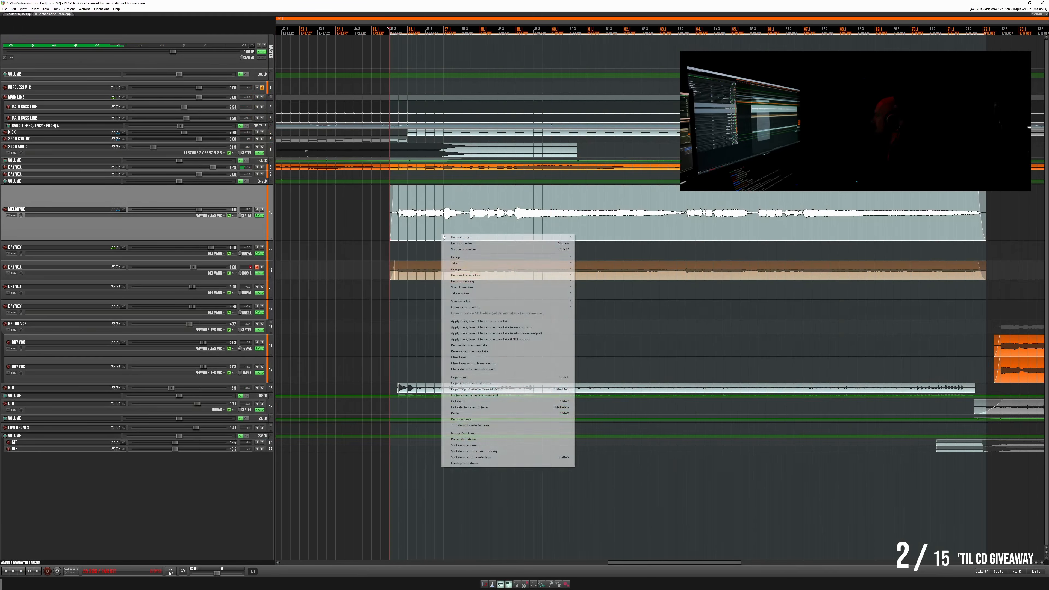
left_click(500, 328)
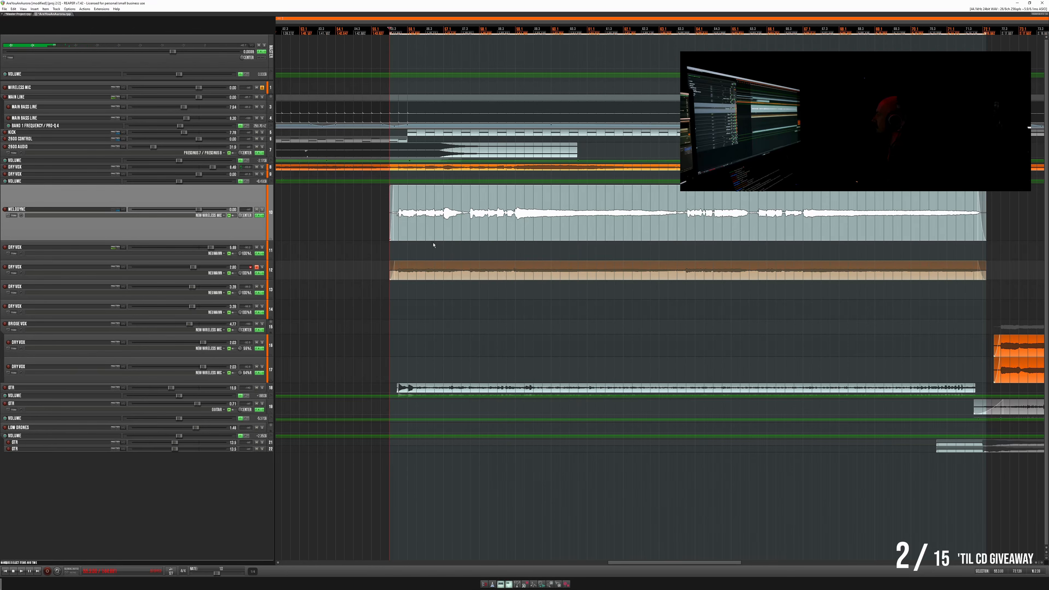
- Move the rendered vocal item onto the Dry Vox track directly below and reorder that track above the Melodyne track
left_click_drag(432, 239, 434, 245)
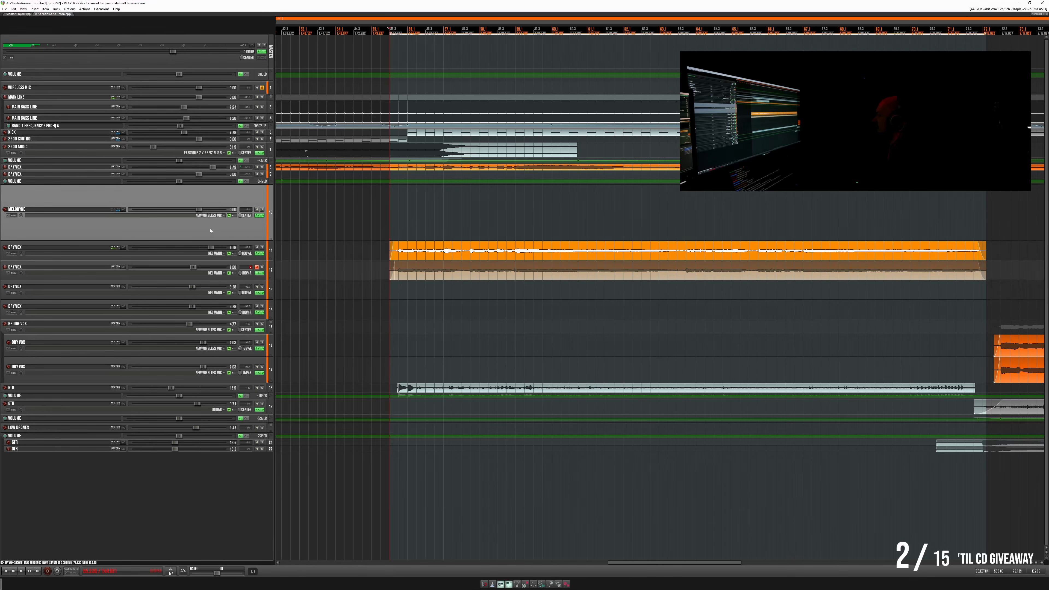
left_click_drag(210, 254, 210, 259)
- Move the next Dry Vox track's vocal item onto the Melodyne track and lower the volume of the finished Dry Vox track
left_click(413, 274)
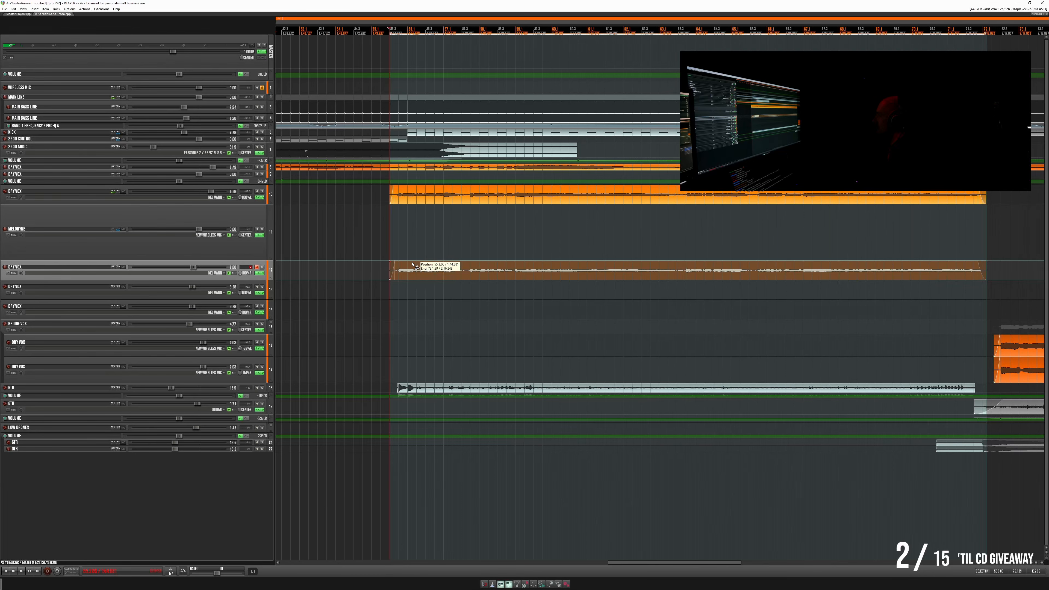
left_click_drag(412, 264, 412, 257)
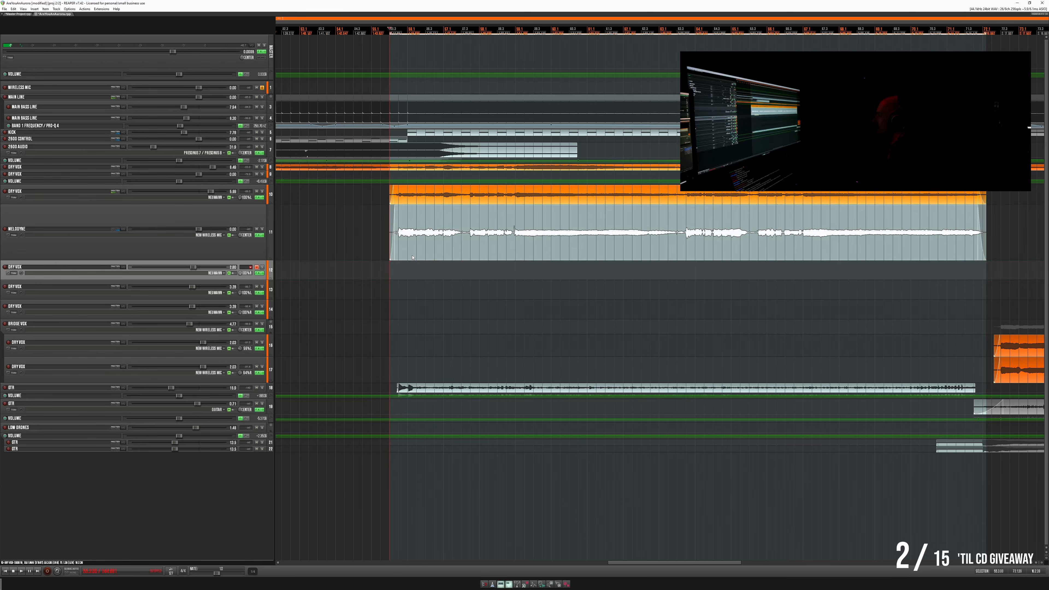
left_click(210, 192)
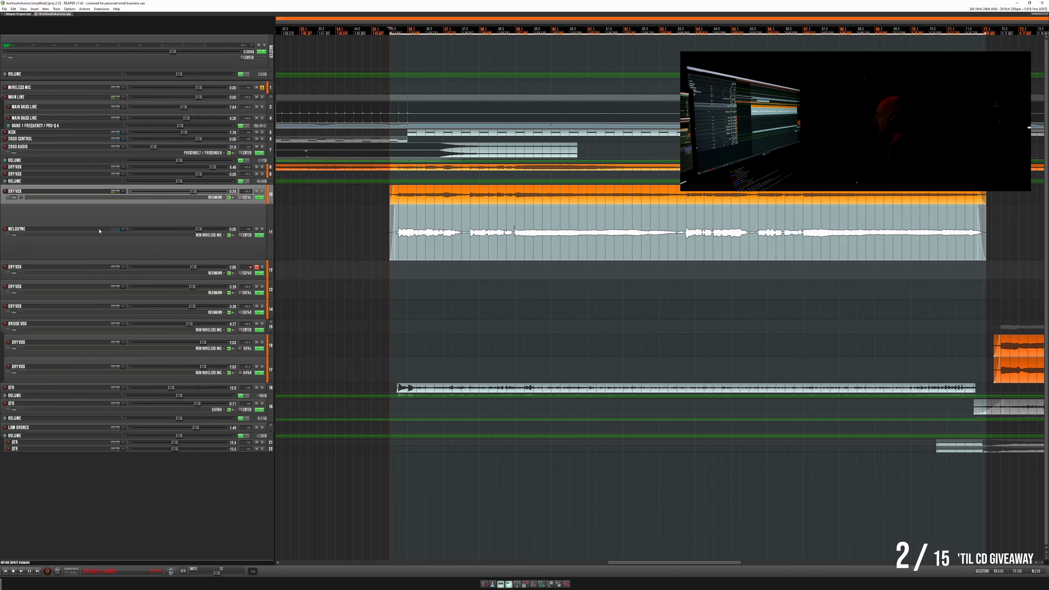
- Replace the Melodyne track's existing send with a new one to the muted Dry Vox track directly below it
left_click(122, 230)
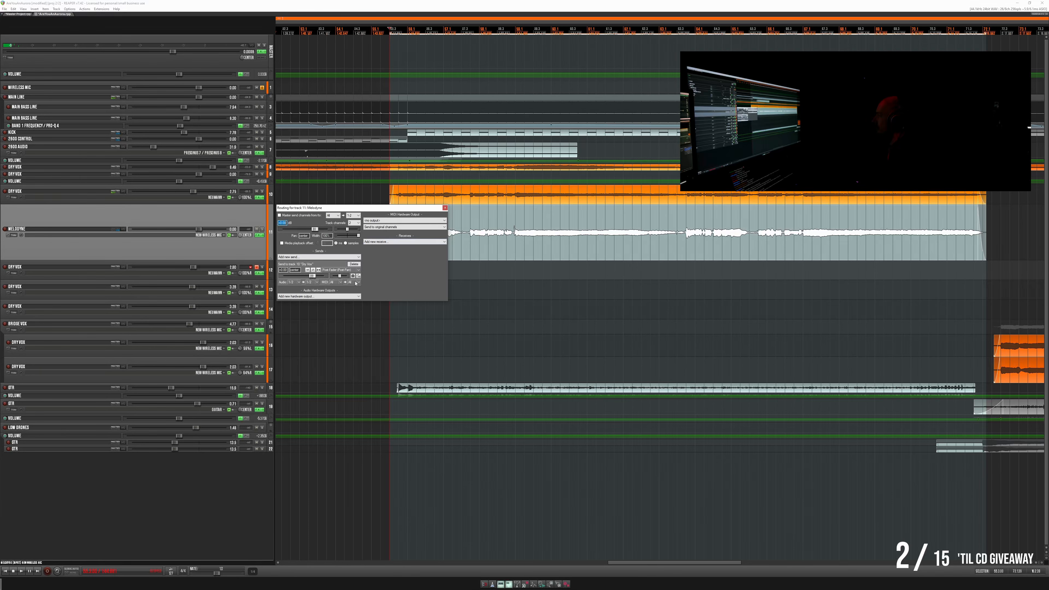
left_click(356, 264)
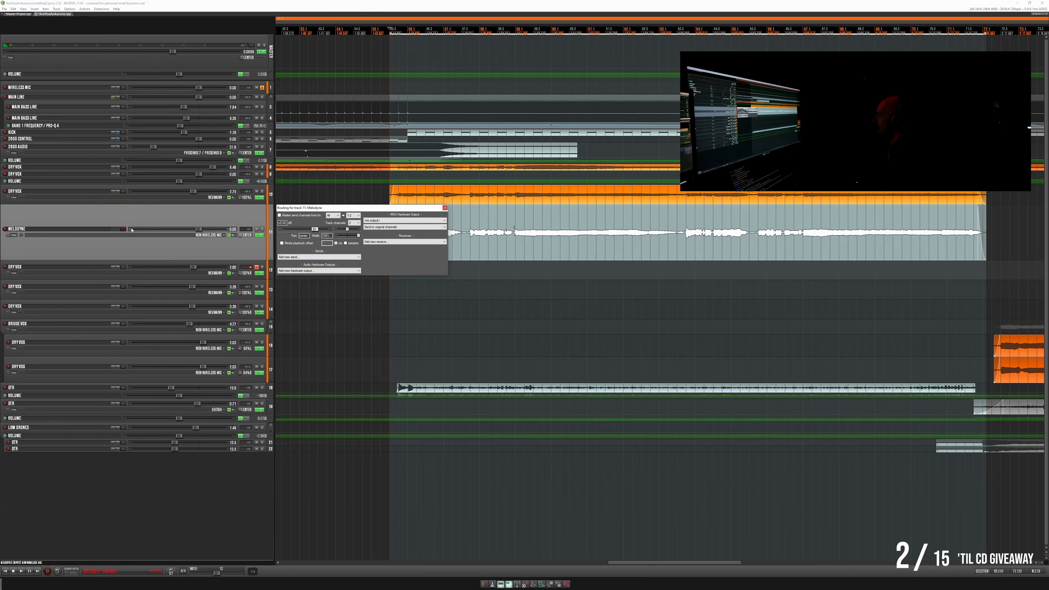
left_click_drag(123, 229, 125, 272)
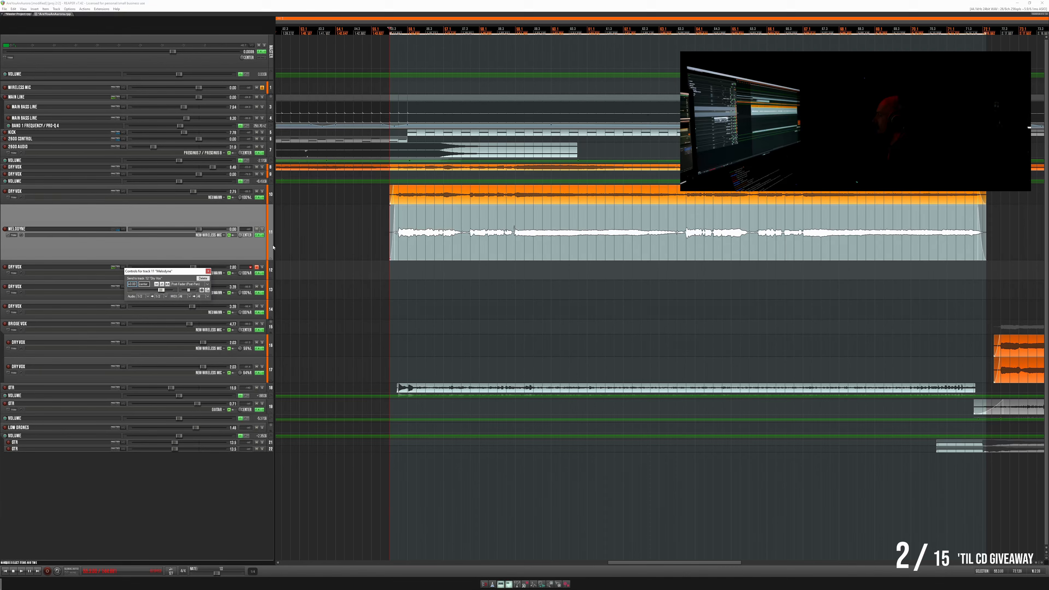
left_click(208, 271)
- Select all notes of the new vocal in Melodyne, flatten their pitch modulation, and correct pitch center and pitch drift at 100%
left_click(259, 235)
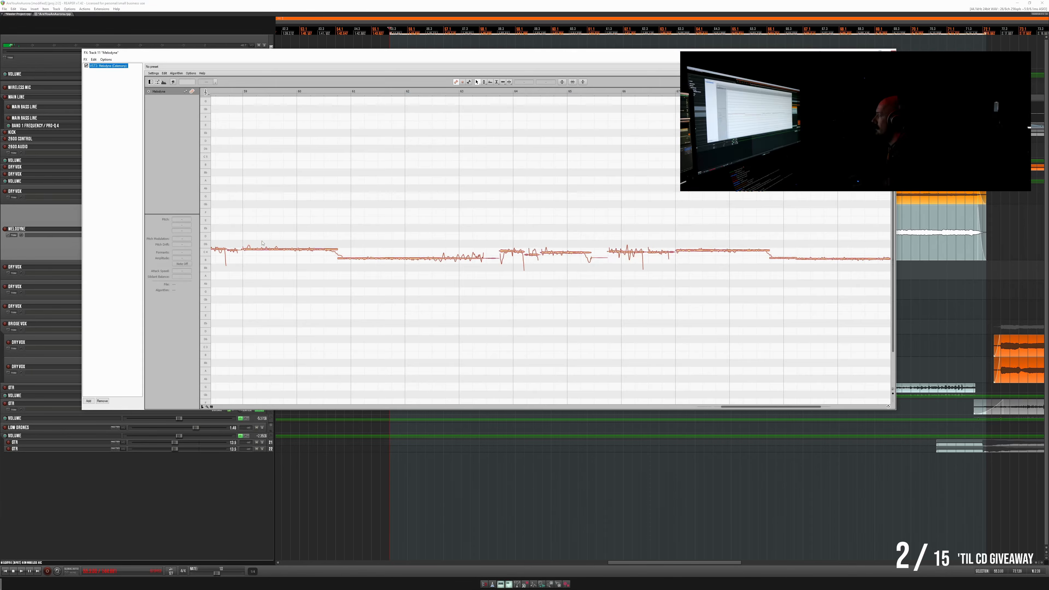
left_click(23, 14)
left_click(60, 13)
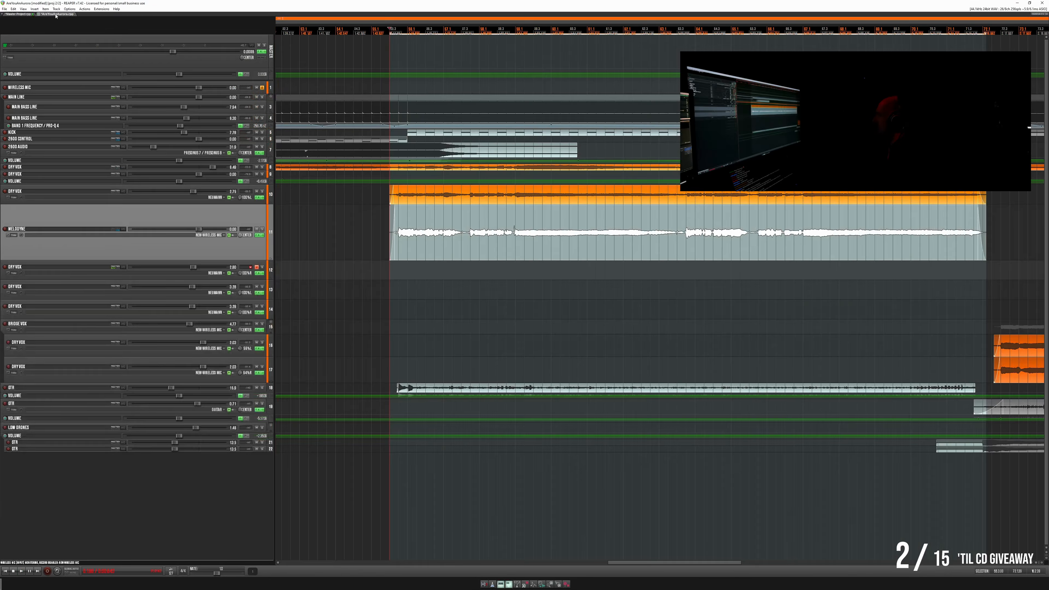
scroll(396, 221, "down", 5)
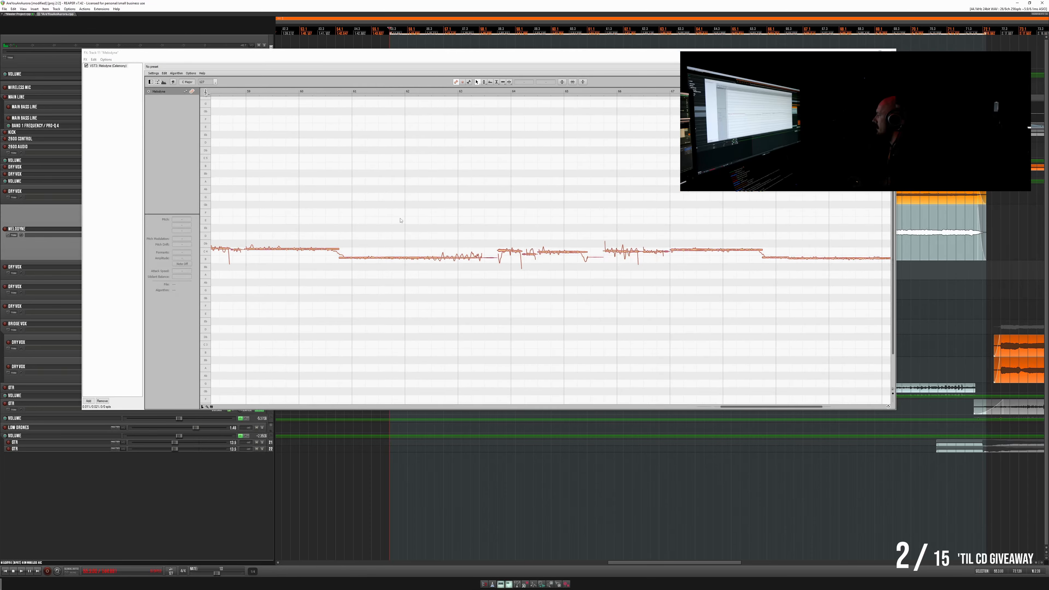
scroll(315, 233, "down", 1)
scroll(314, 227, "down", 2)
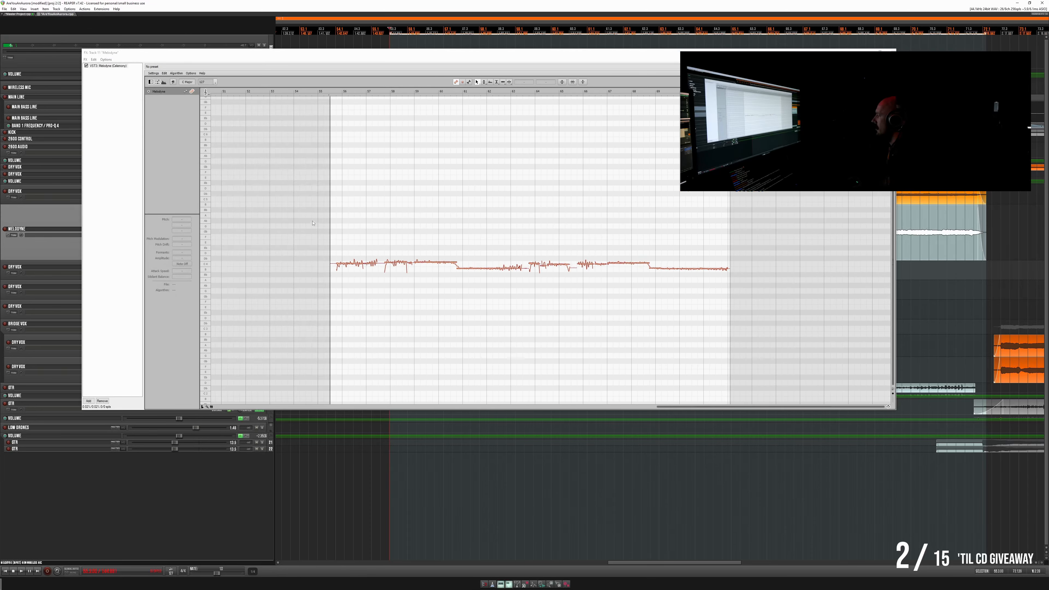
left_click_drag(329, 239, 747, 290)
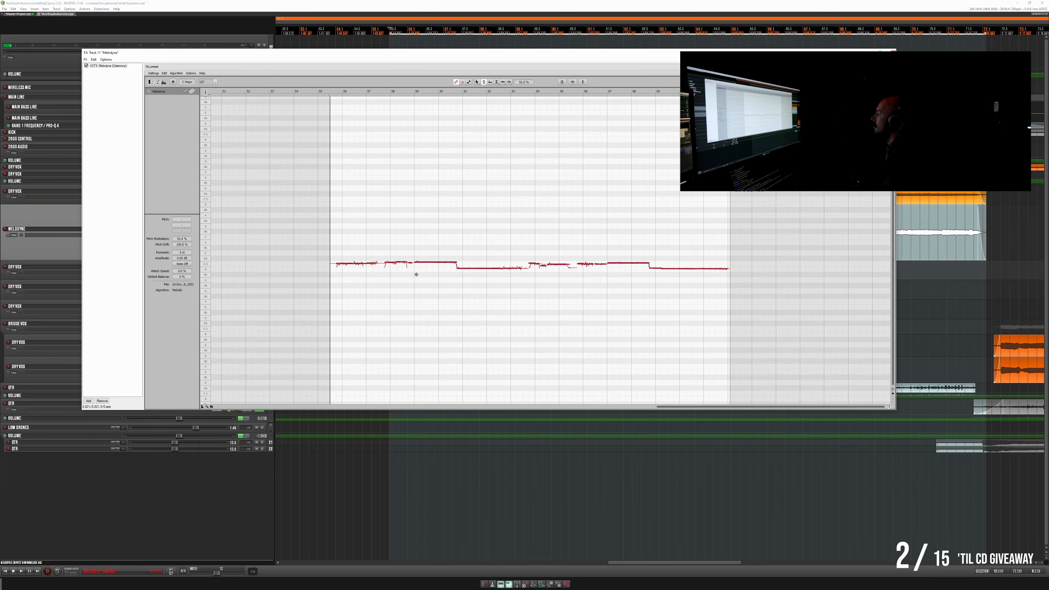
left_click(563, 82)
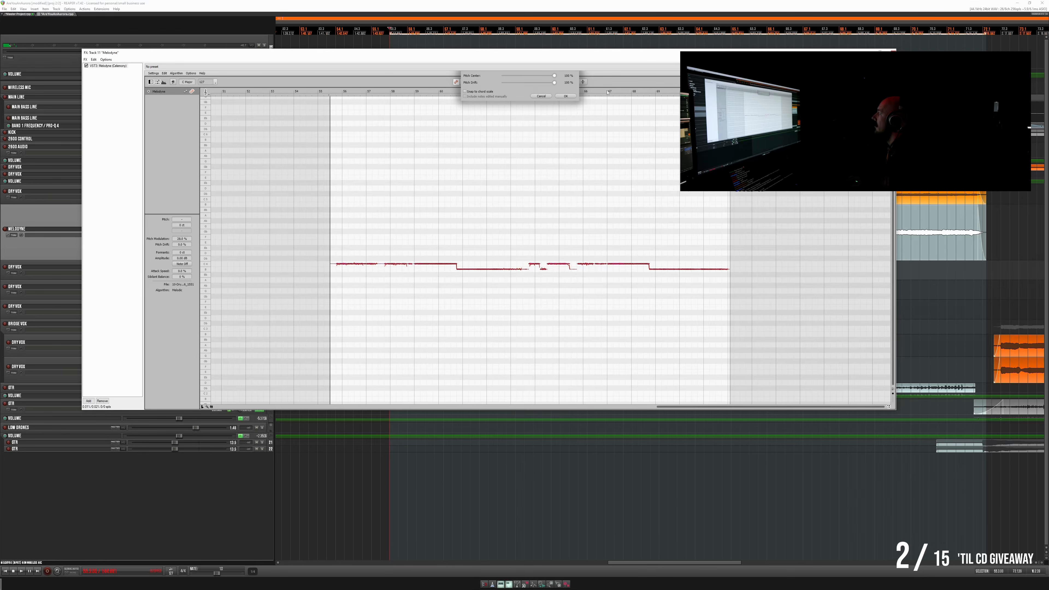
left_click(566, 96)
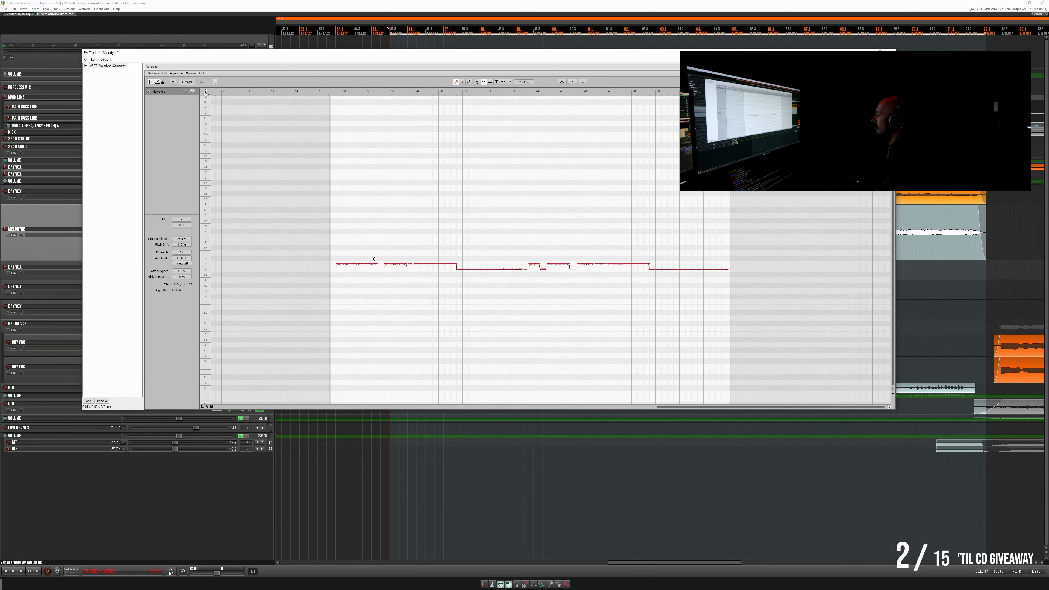
- Shift all selected notes slightly up in pitch, check the rest of the vocal, and close the pitch editor
scroll(347, 264, "up", 10)
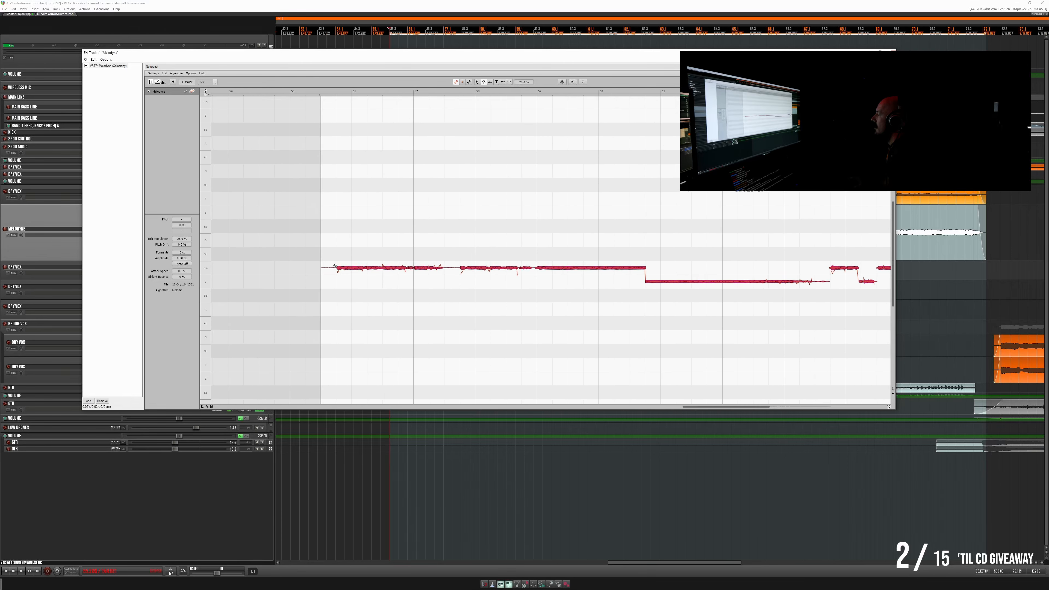
scroll(335, 266, "up", 3)
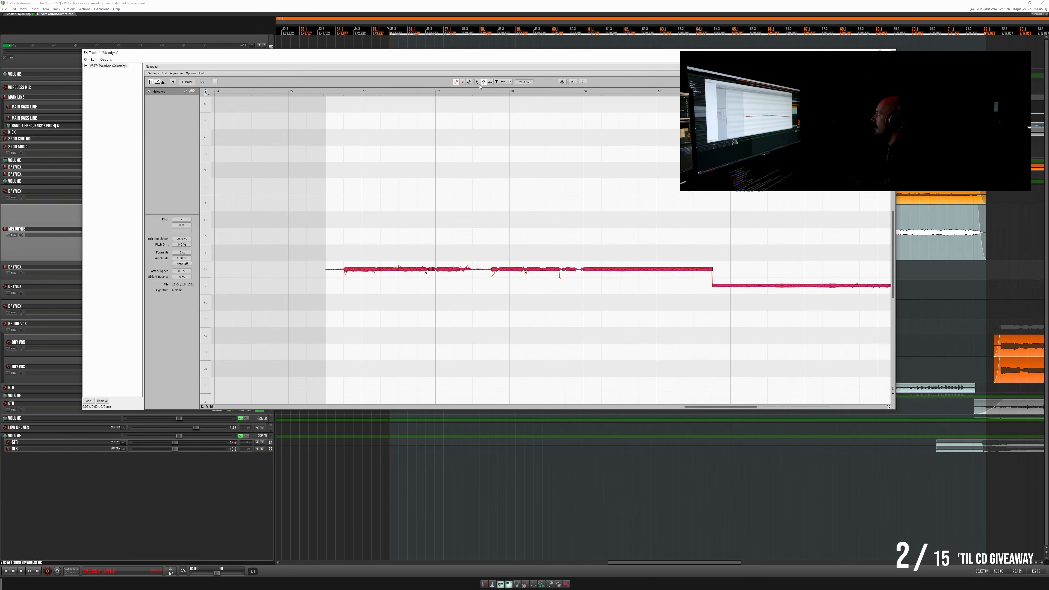
left_click_drag(362, 269, 364, 264)
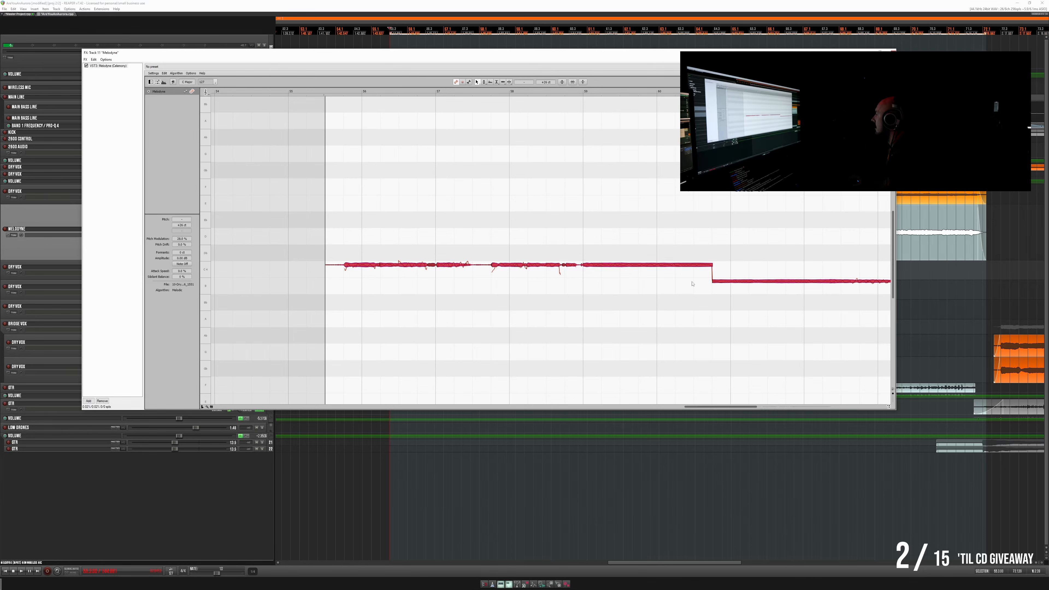
scroll(692, 283, "right", 10)
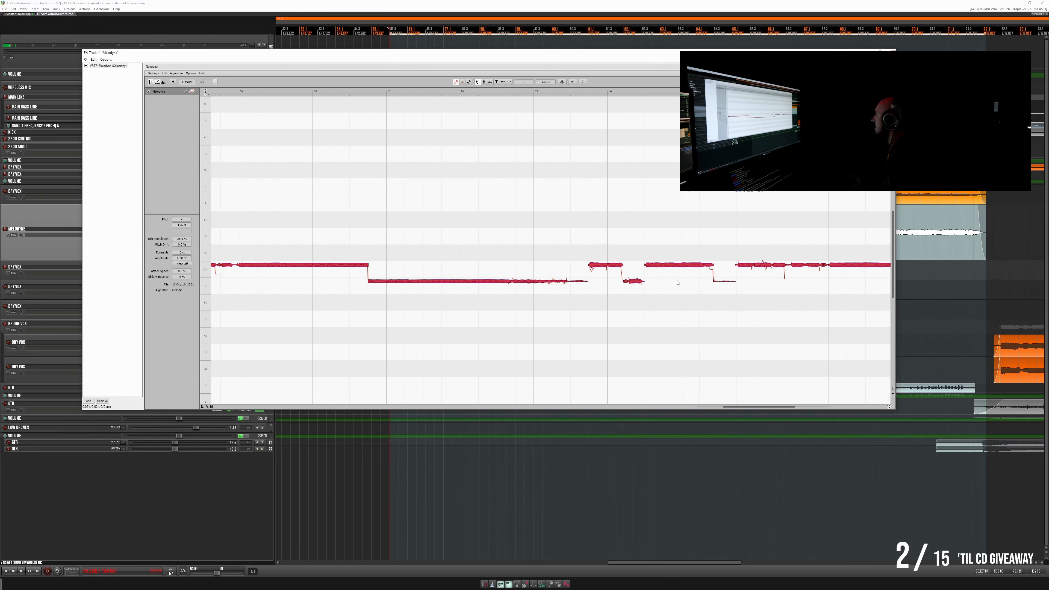
scroll(677, 283, "right", 6)
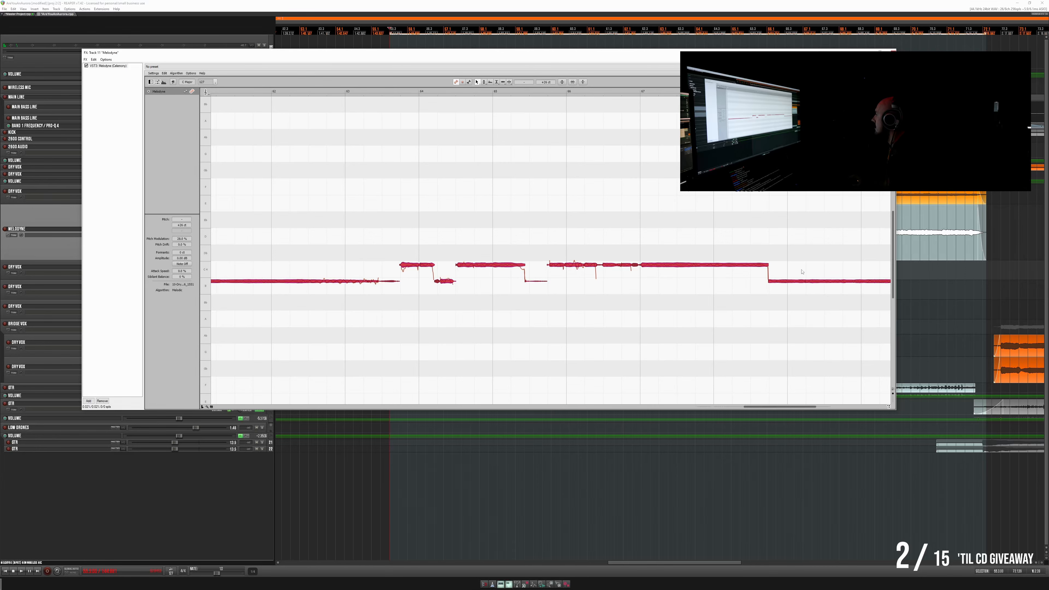
left_click(893, 53)
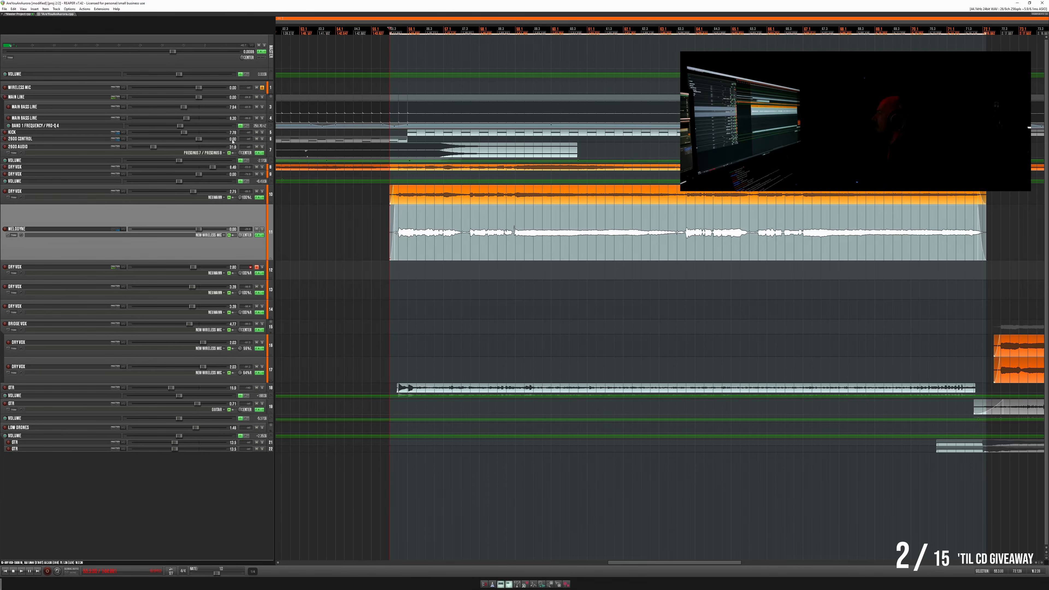
- Apply the track FX to the second Melodyne vocal as a new mono take and move it to the Dry Vox track below
left_click(25, 14)
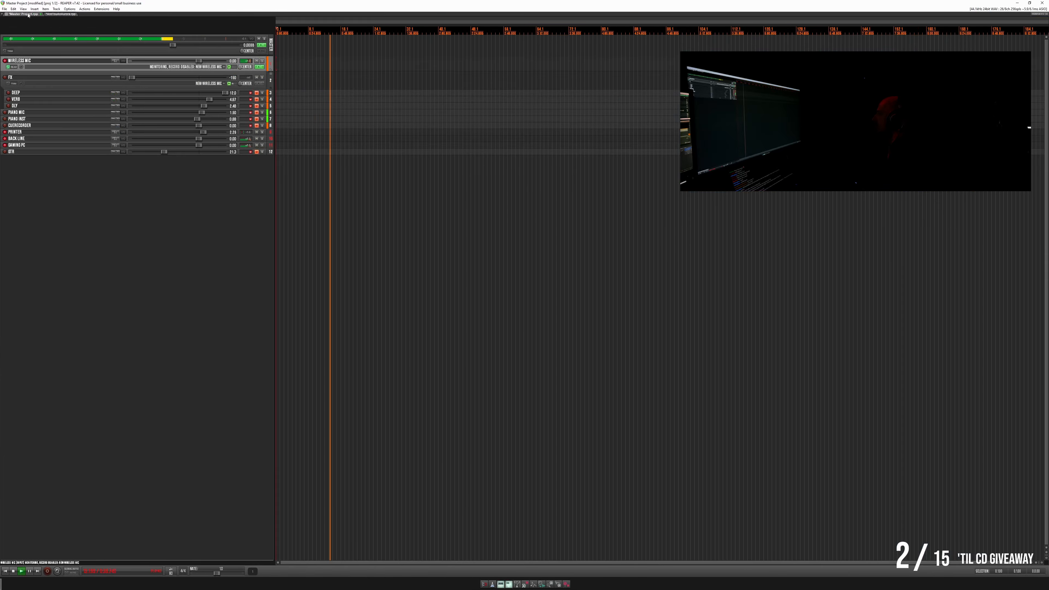
left_click(62, 15)
right_click(467, 254)
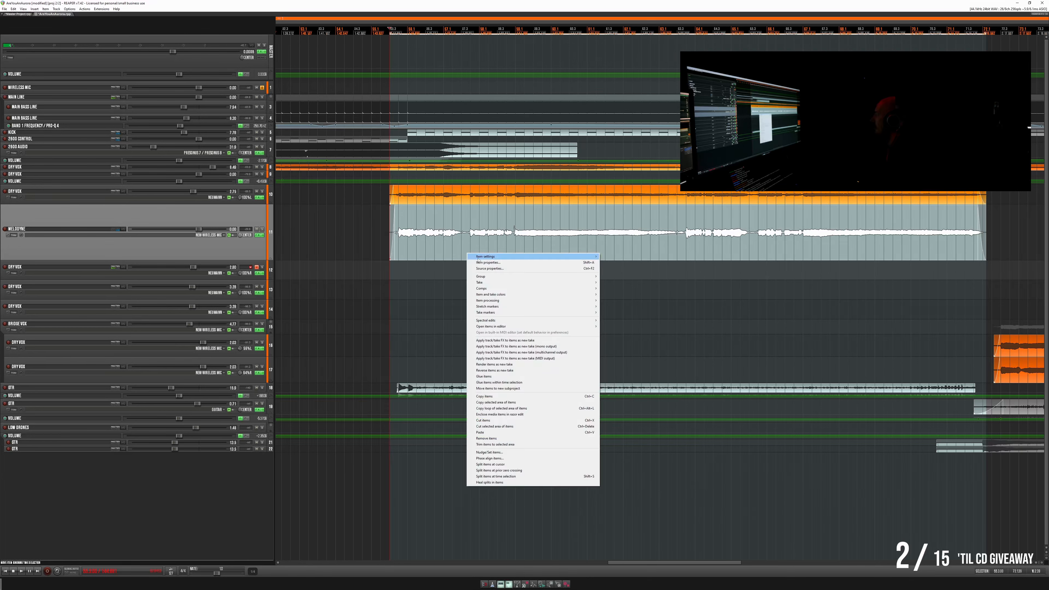
left_click(545, 347)
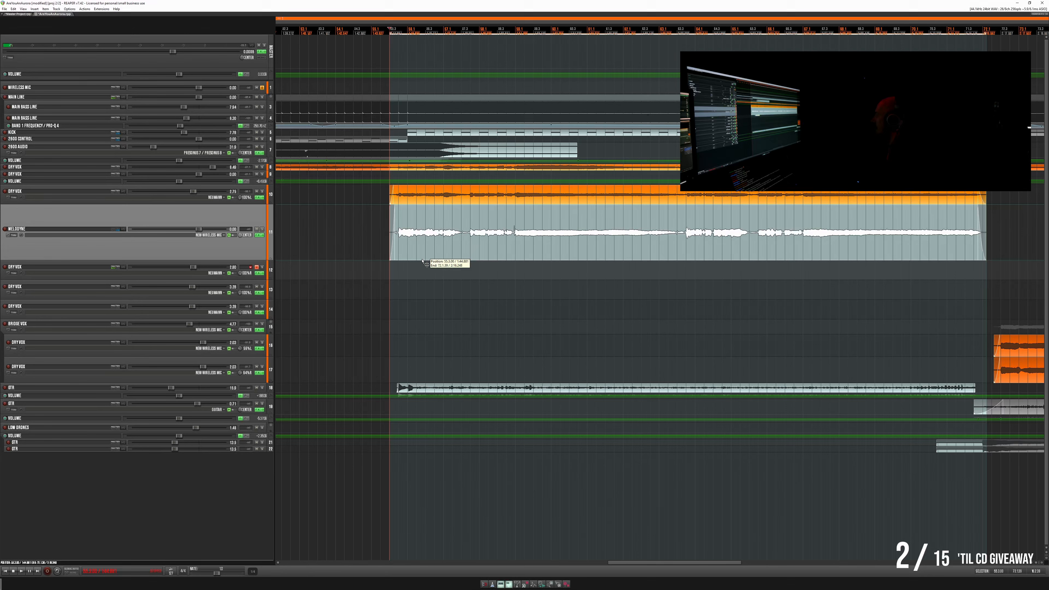
left_click_drag(425, 263, 424, 267)
- Unmute the Dry Vox track holding the second rendered vocal and place it directly above the Melodyne track
left_click(257, 267)
left_click(213, 263)
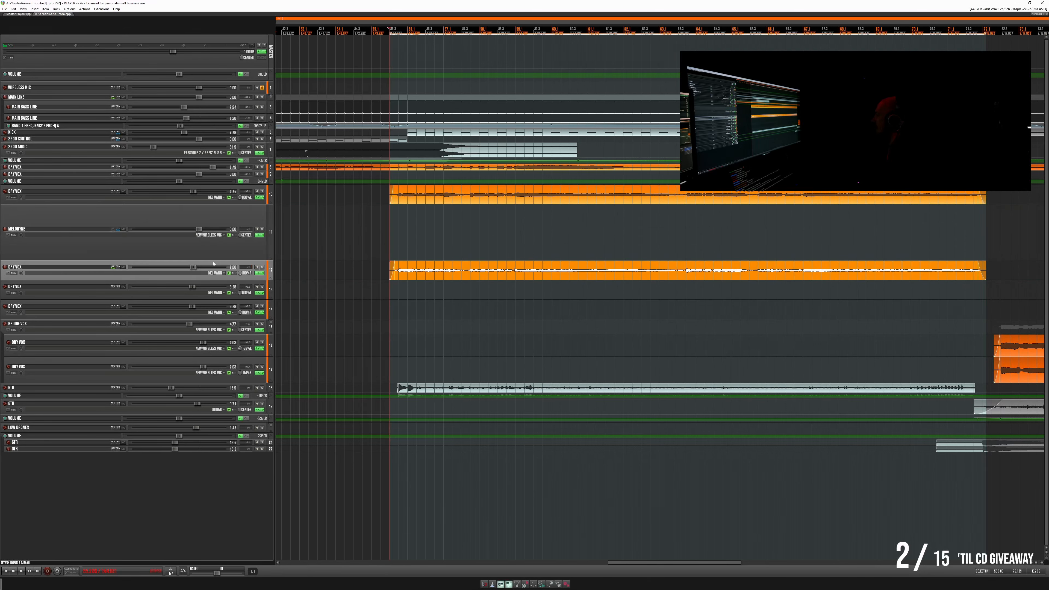
left_click_drag(152, 216, 170, 217)
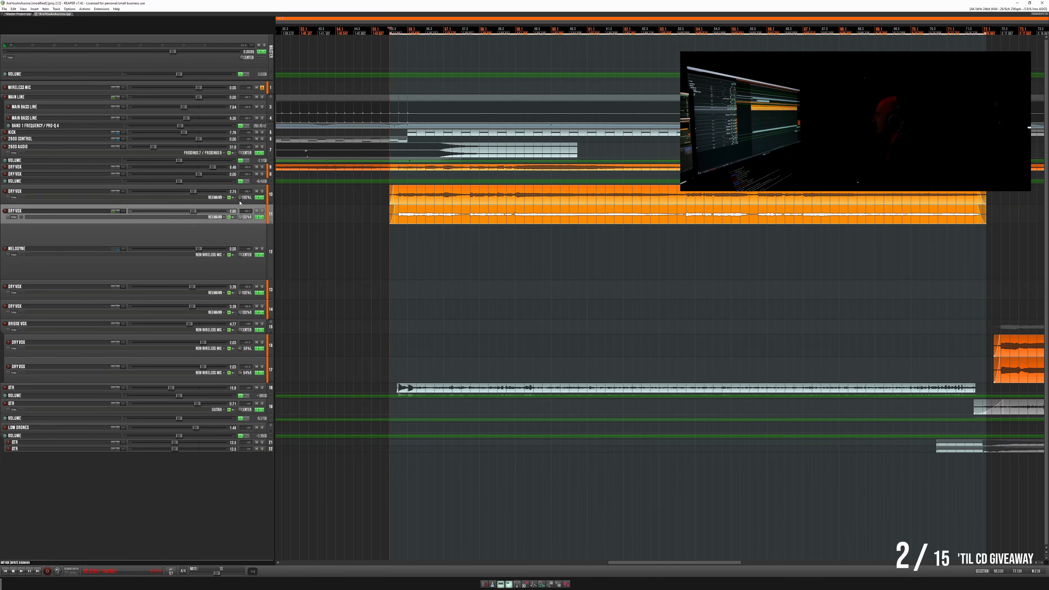
- Reset the volume of both finished Dry Vox tracks above the Melodyne track to 0.00 dB
double_click(196, 193)
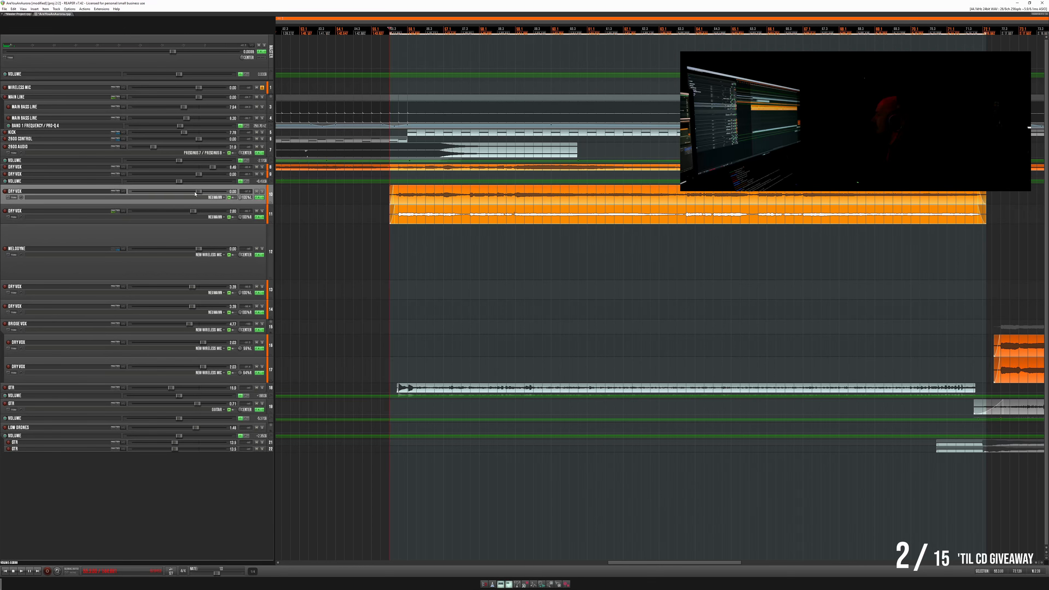
left_click(193, 212)
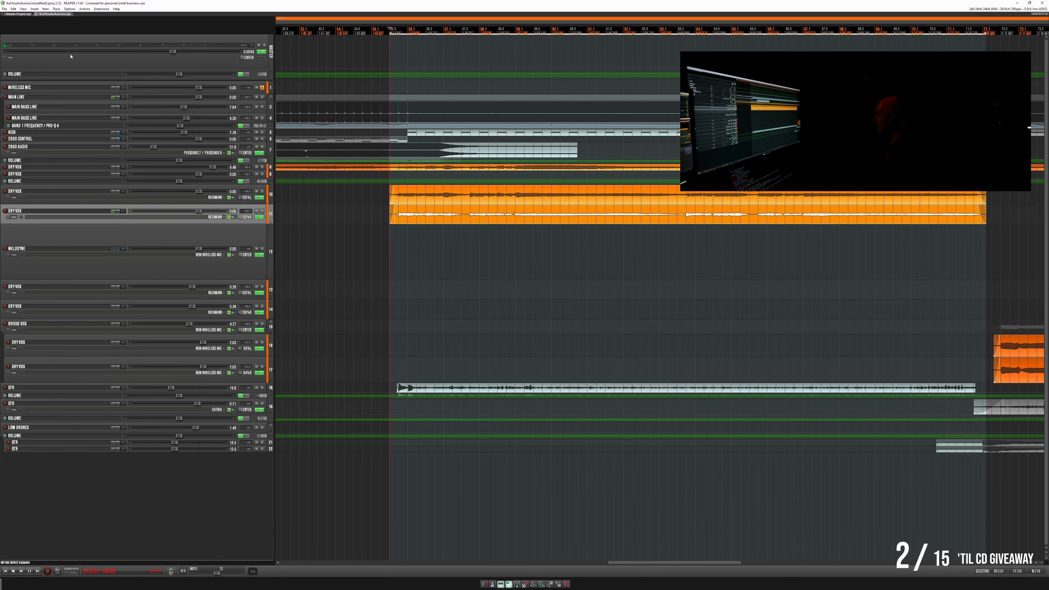
- Lower the volume of both finished Dry Vox tracks above the Melodyne track to about -4 dB during playback
left_click(19, 14)
key("space")
left_click(54, 13)
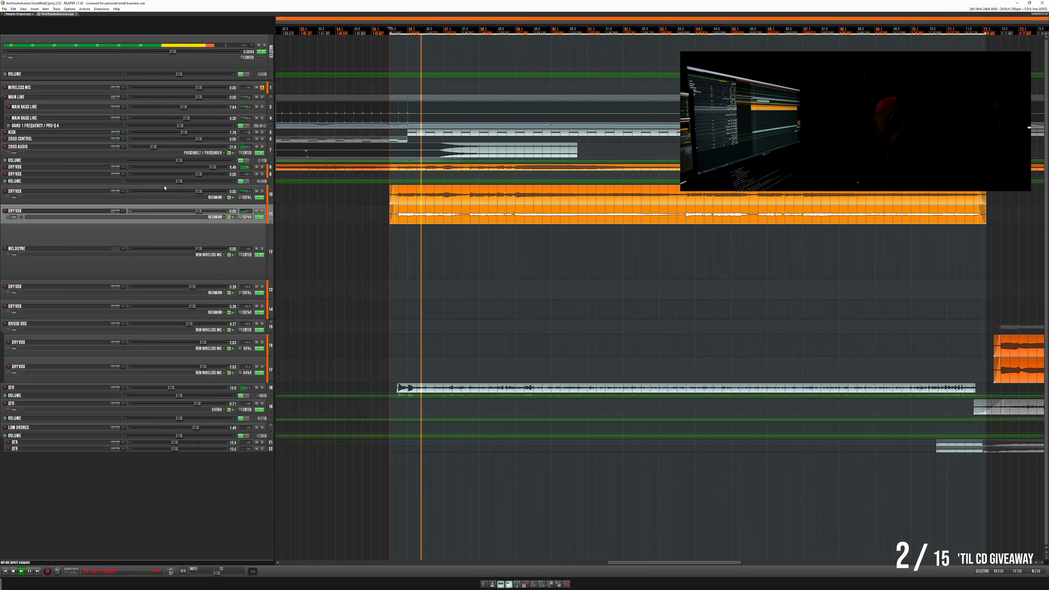
left_click(186, 196, "ctrl")
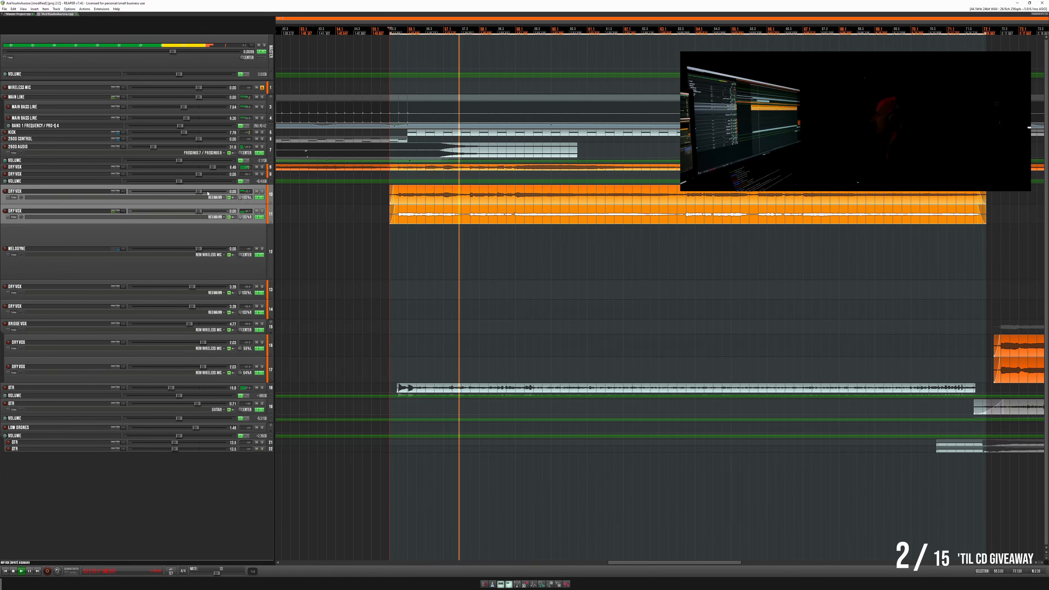
left_click_drag(204, 192, 192, 193)
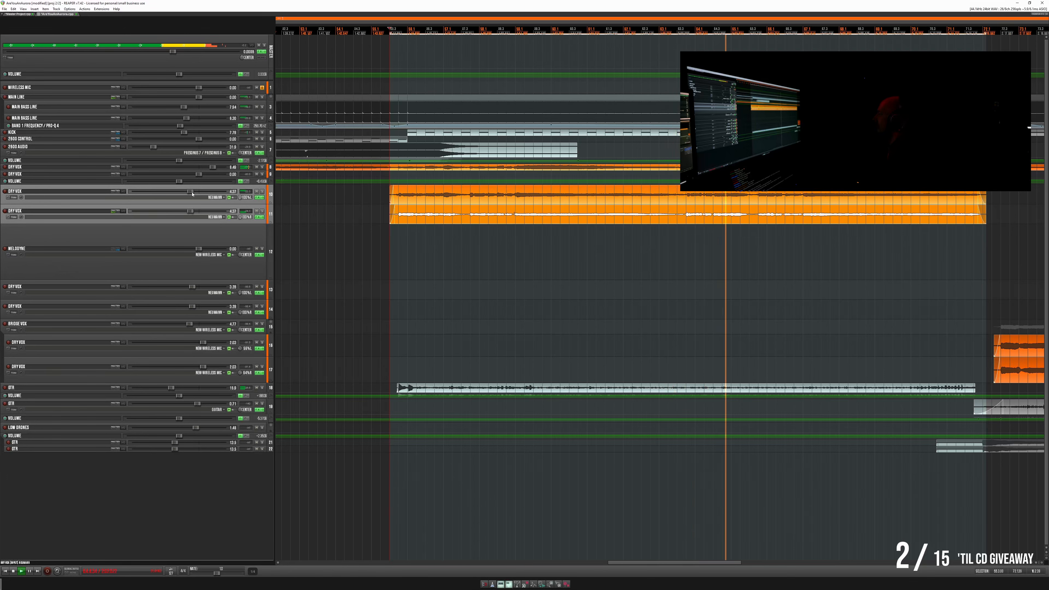
- Replay the second phrase of the finished vocals, enlarge the lower Dry Vox track, and solo it to inspect its waveform
left_click(690, 192)
key("space")
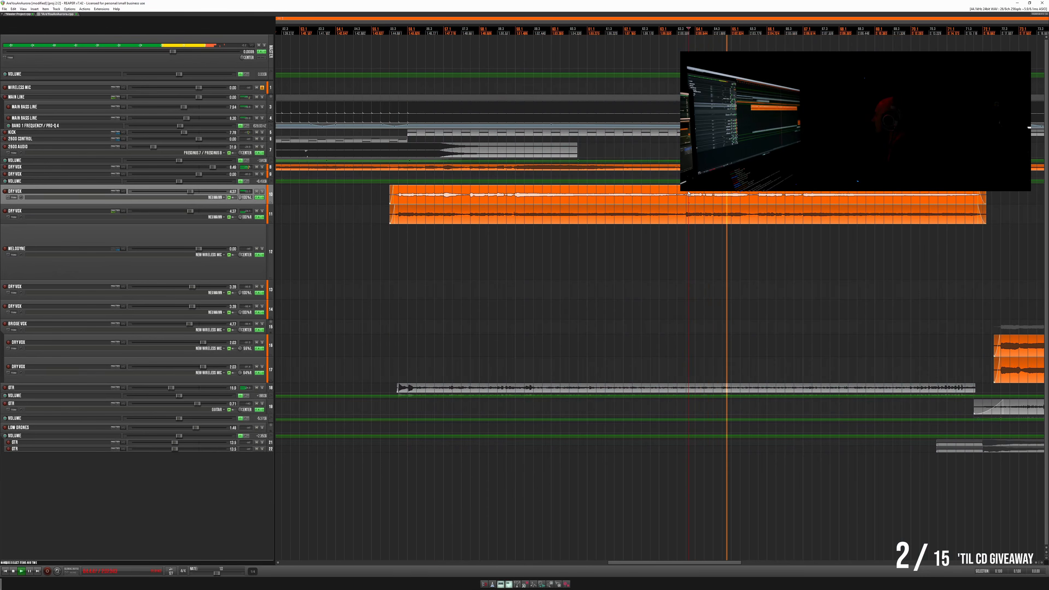
key("space")
key("space")
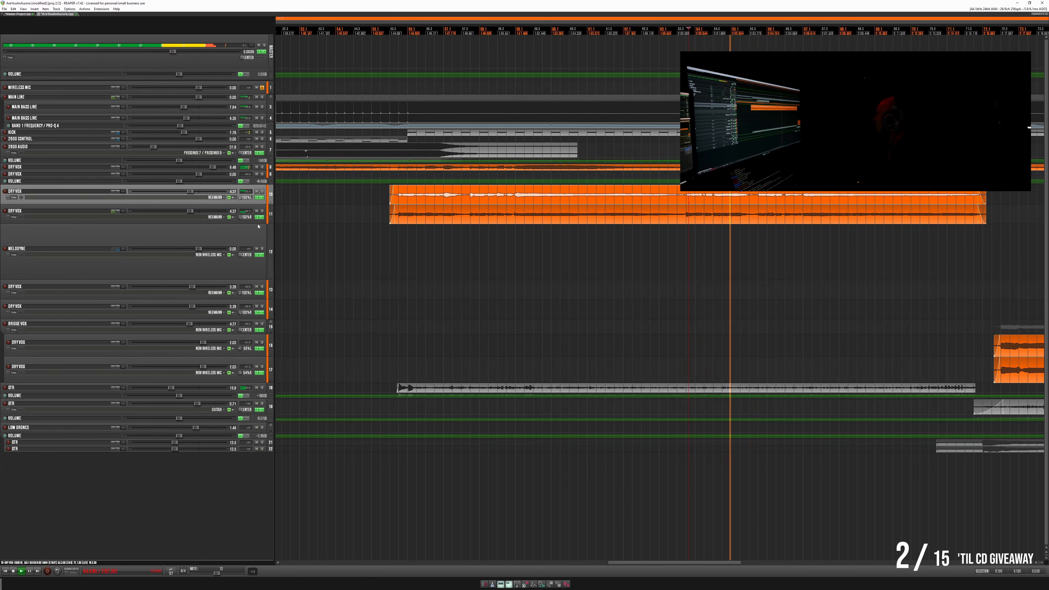
left_click_drag(258, 223, 258, 261)
key("space")
left_click(687, 221)
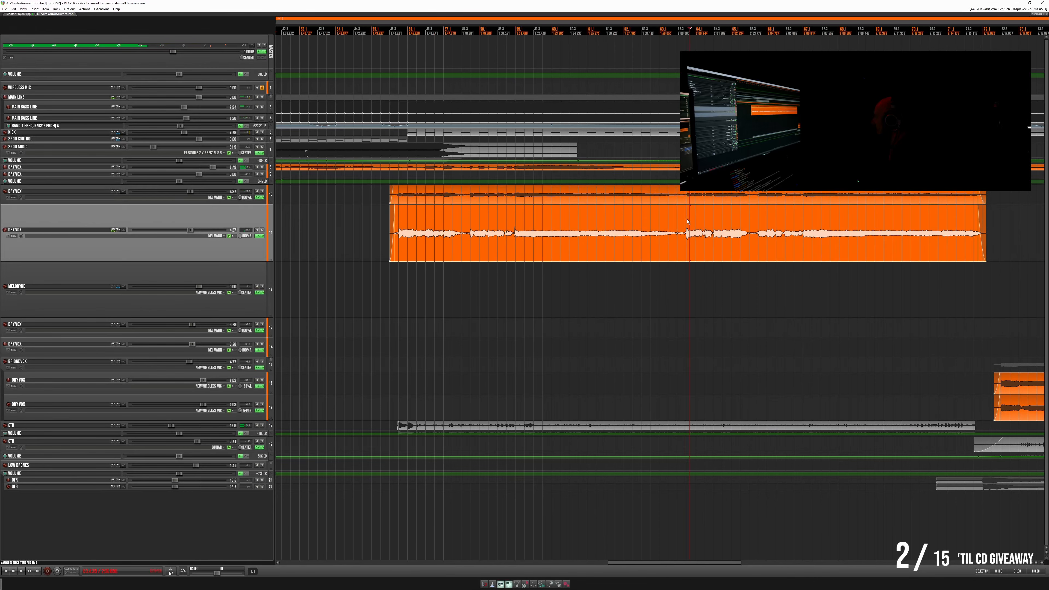
left_click(261, 230)
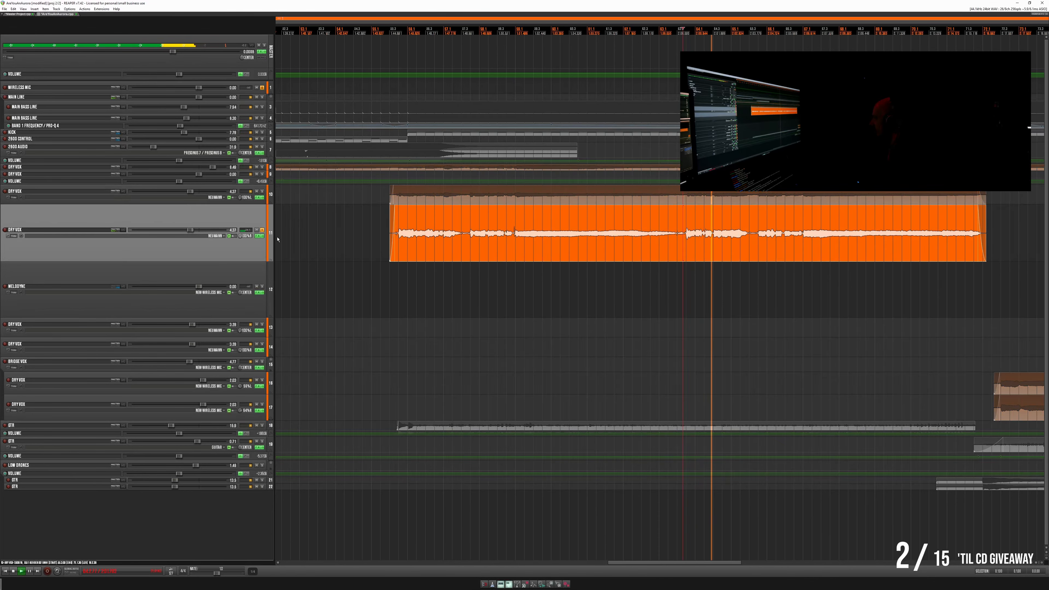
- Locate the short note early in the lower vocal's second phrase and split the item just before and after it
key("space")
key("space")
scroll(786, 221, "up", 5)
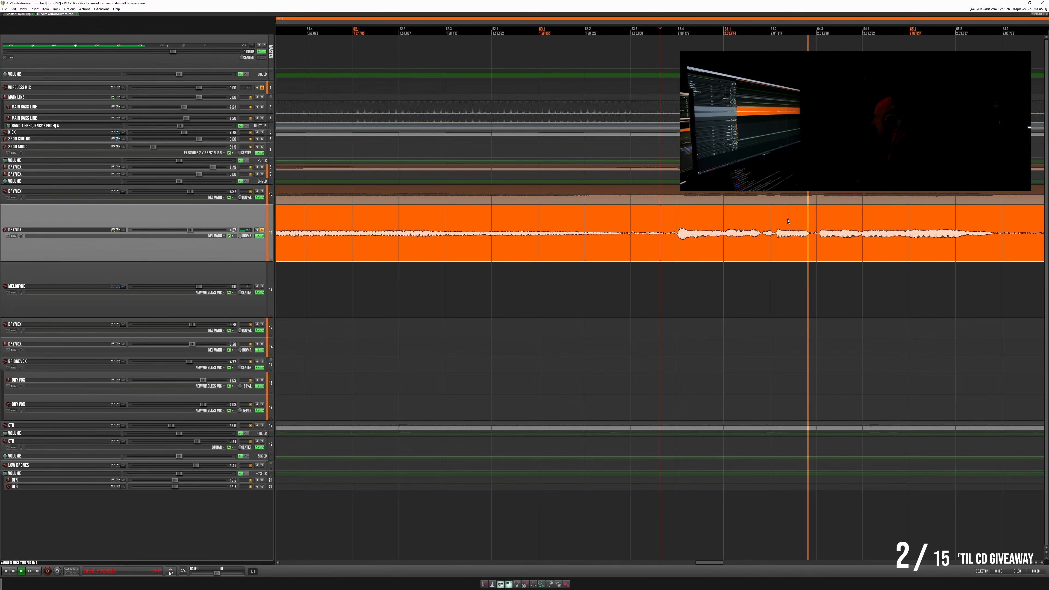
scroll(626, 225, "up", 3)
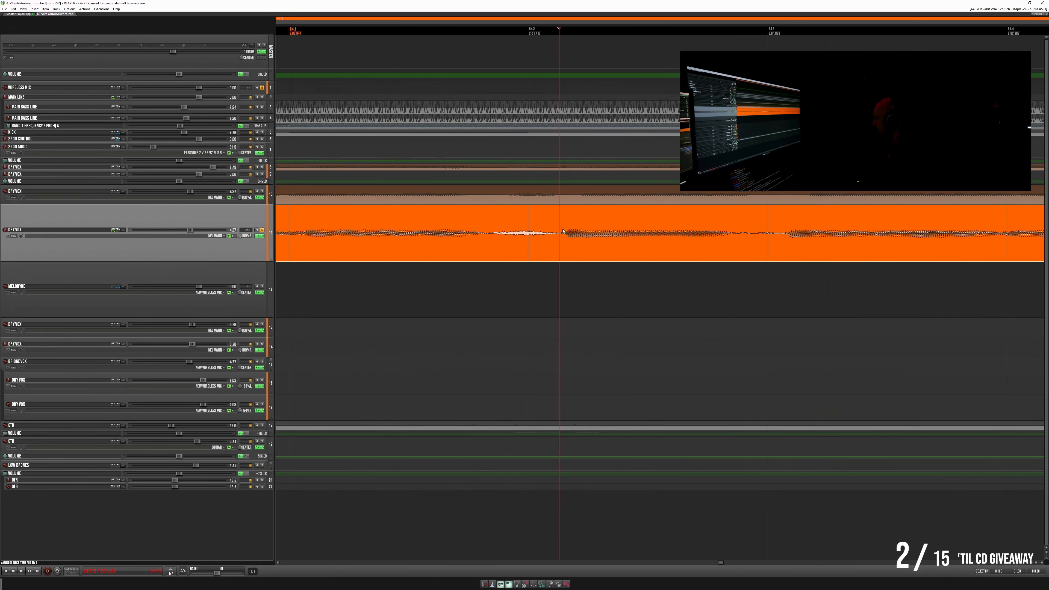
key("s")
key("s")
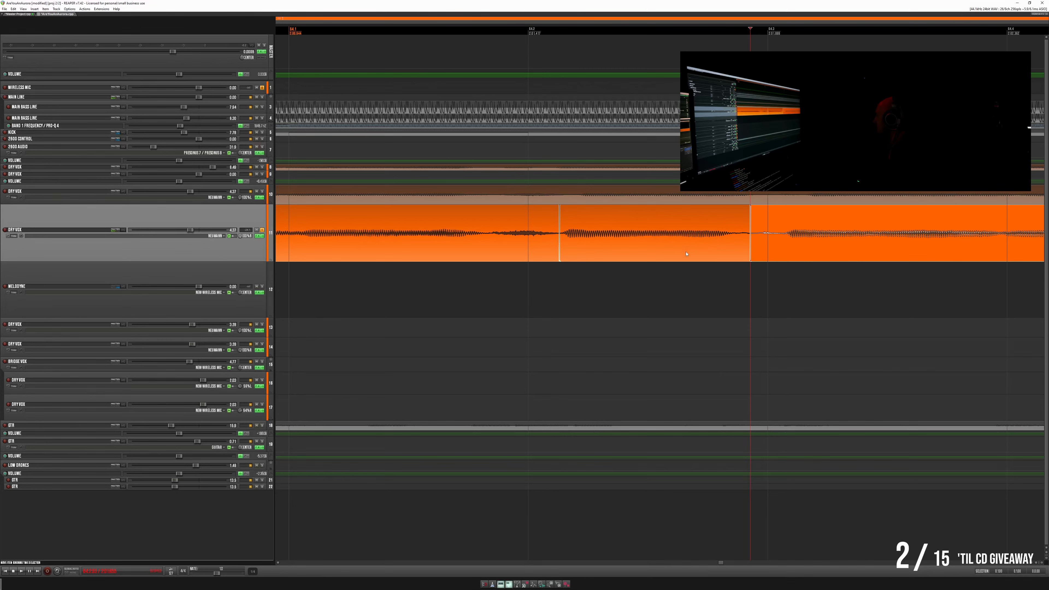
- Show the take pitch envelope on the isolated short note and adjust the note's pitch slightly
left_click(680, 243)
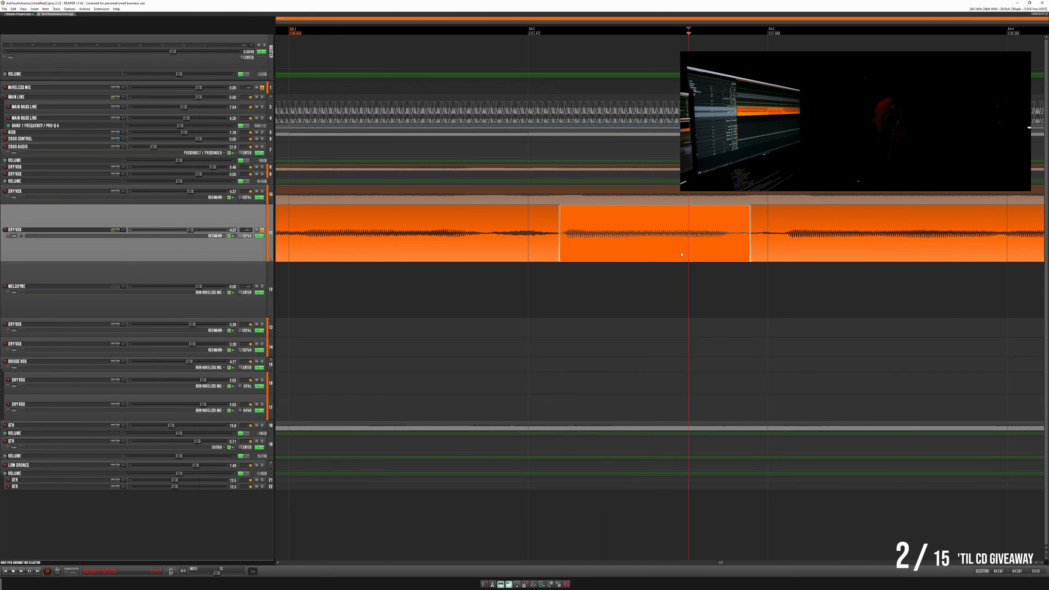
double_click(681, 254)
right_click(674, 254)
mouse_move(721, 285)
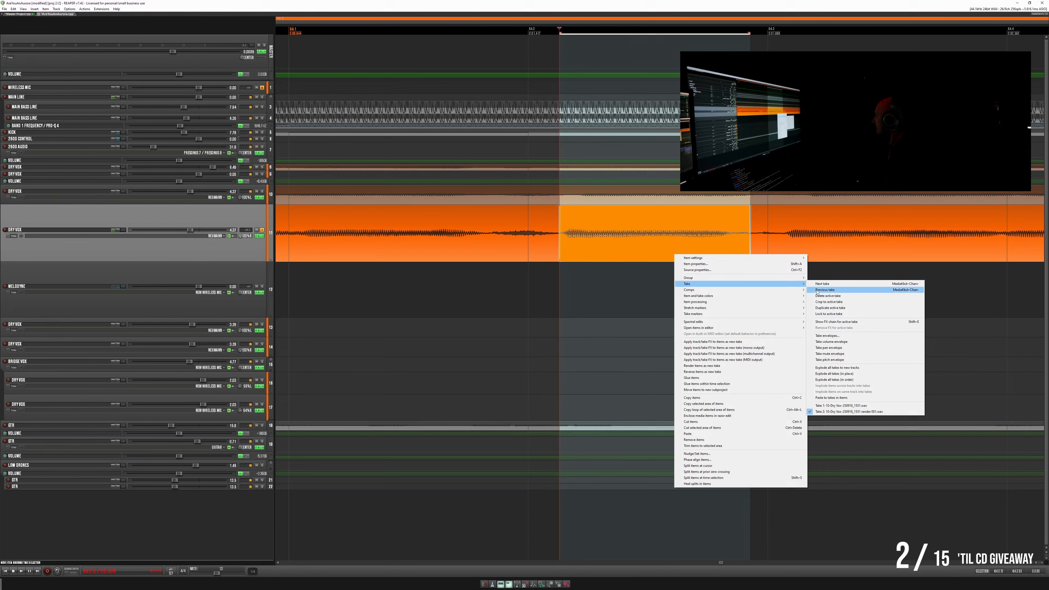
left_click(841, 360)
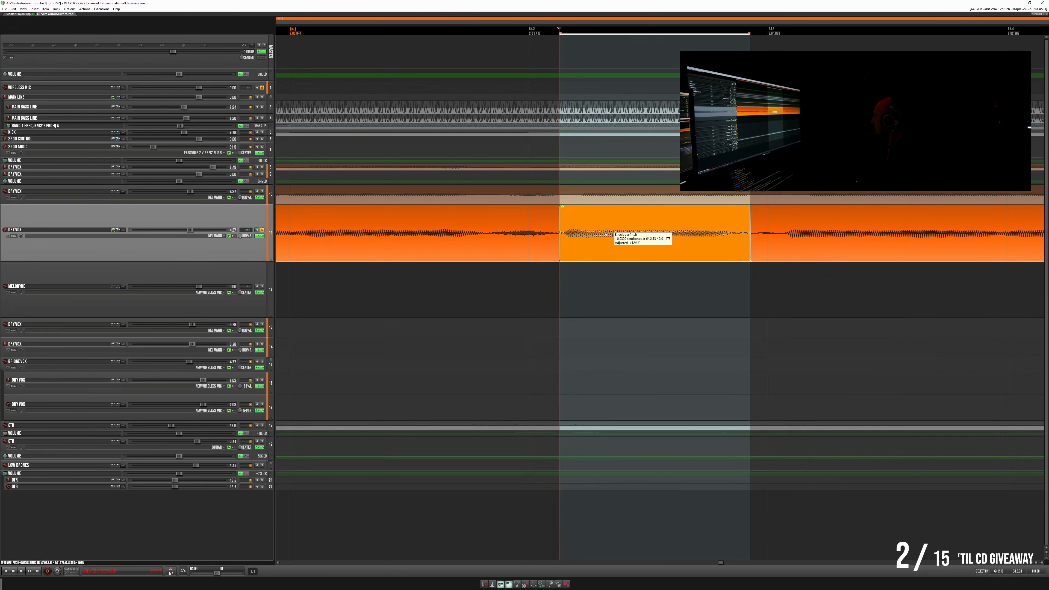
- Play the adjusted note soloed, unsolo the Dry Vox track, and check the phrase within the full mix
key("space")
left_click(399, 215)
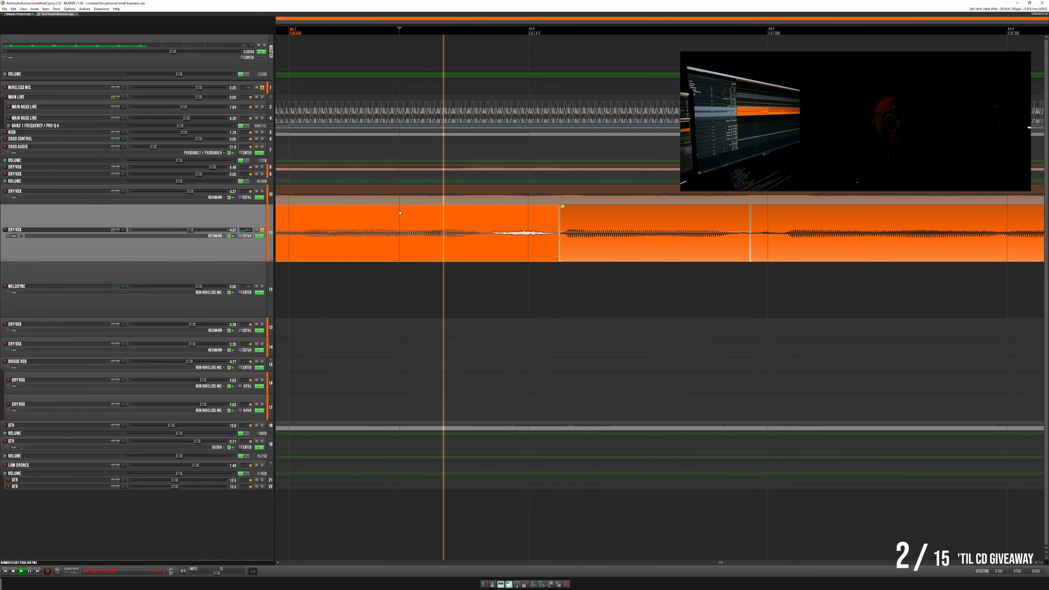
key("space")
left_click(262, 229)
key("space")
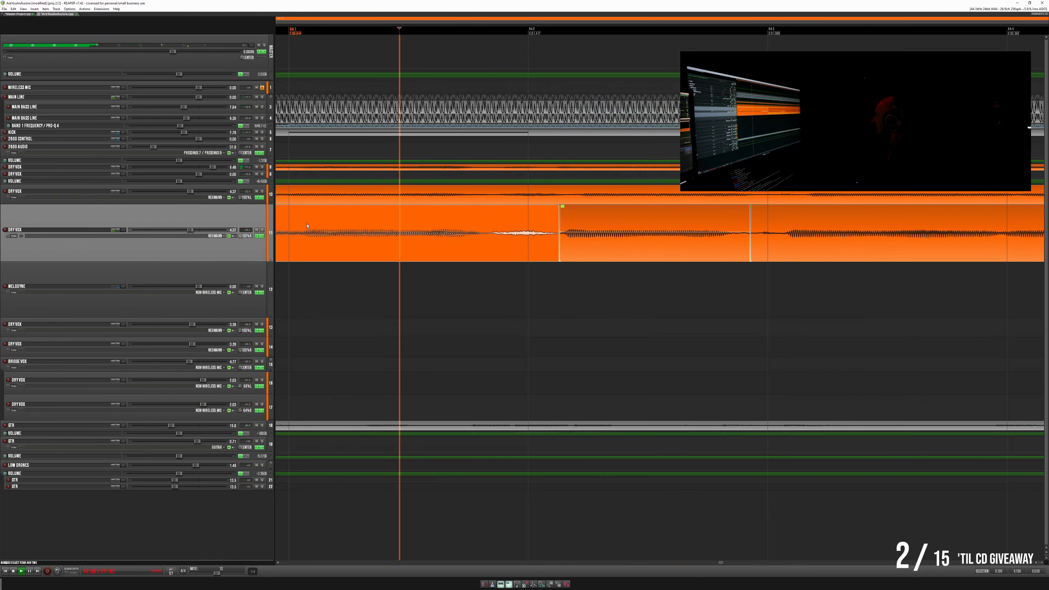
scroll(531, 244, "down", 2)
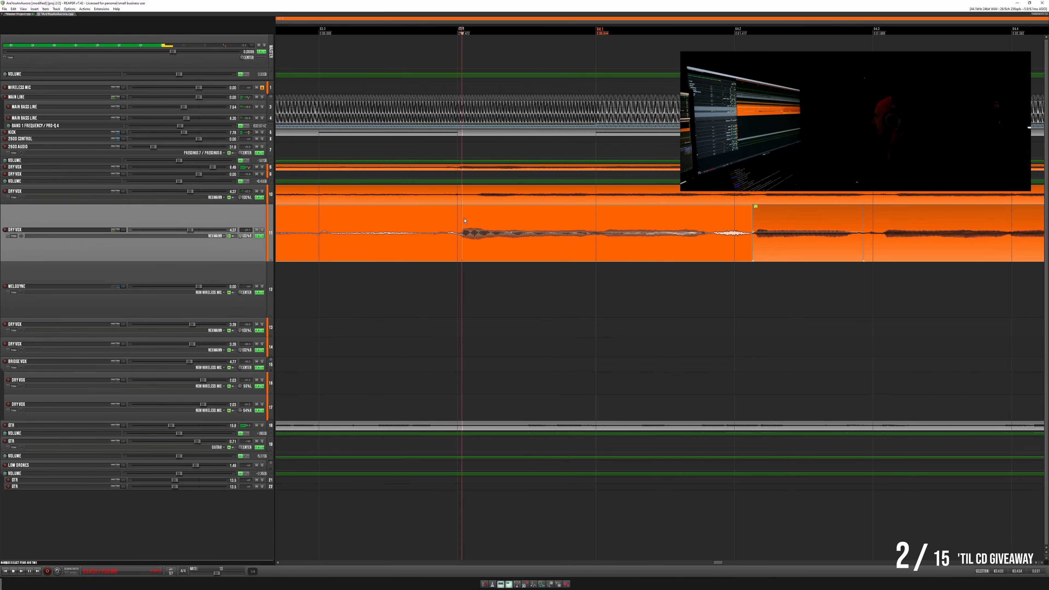
scroll(583, 252, "down", 6)
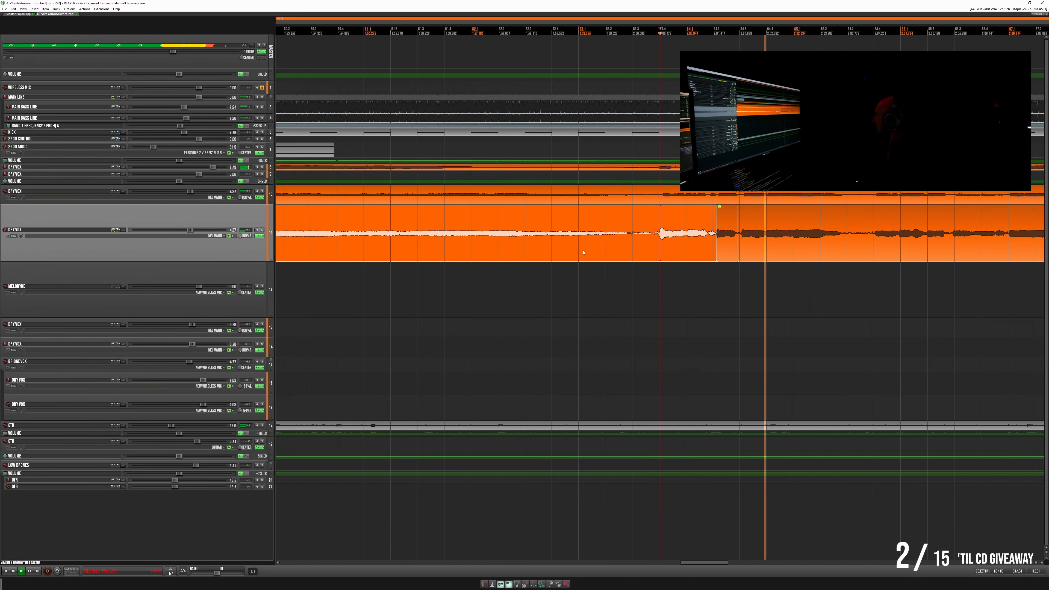
scroll(848, 221, "down", 2)
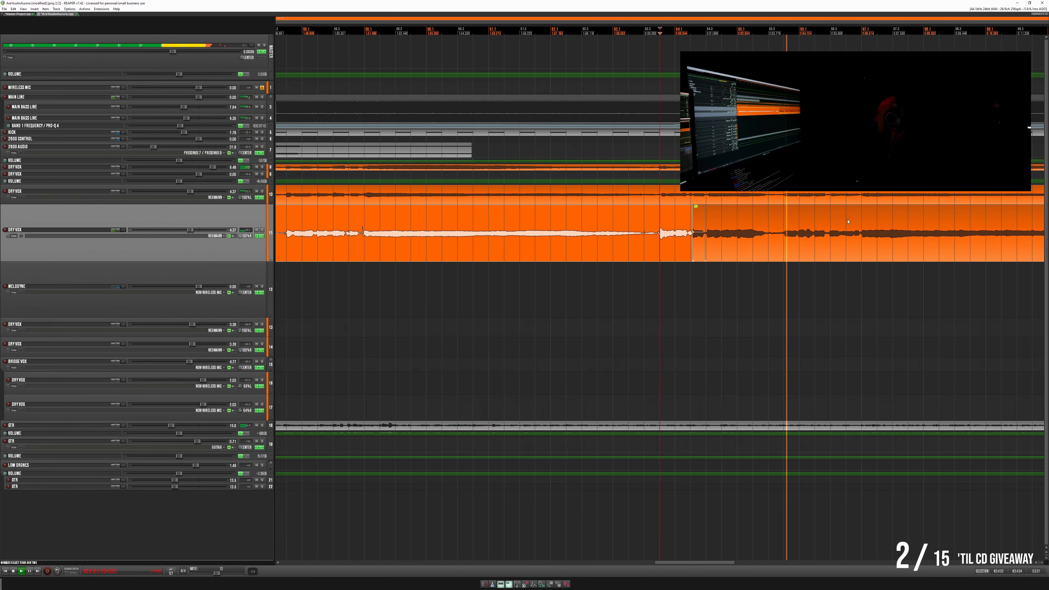
scroll(848, 222, "down", 2)
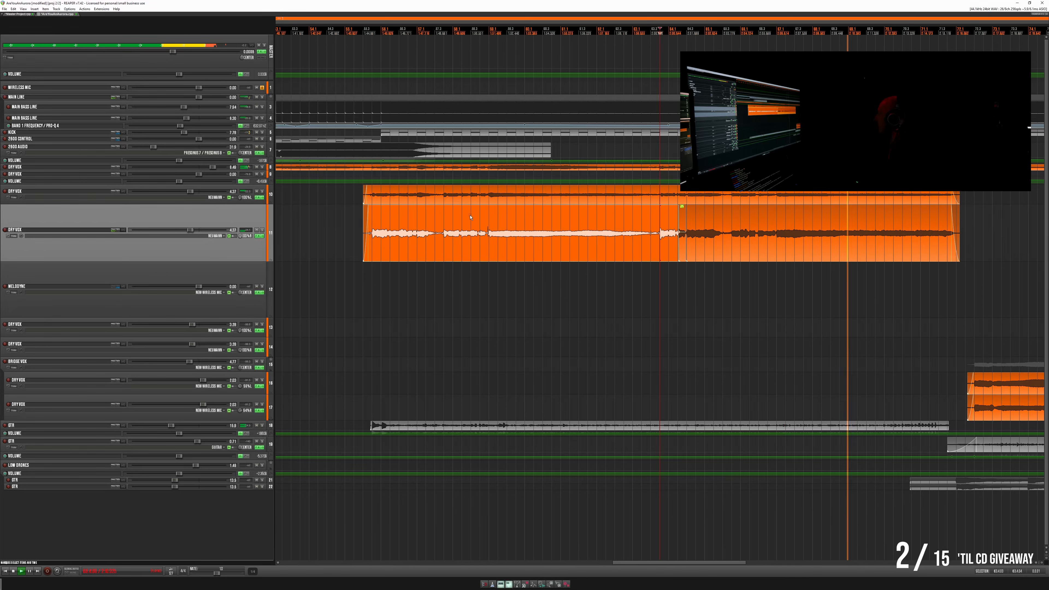
- Select the lower Dry Vox track's split pieces across their full length and join them into one item
double_click(387, 240)
key("space")
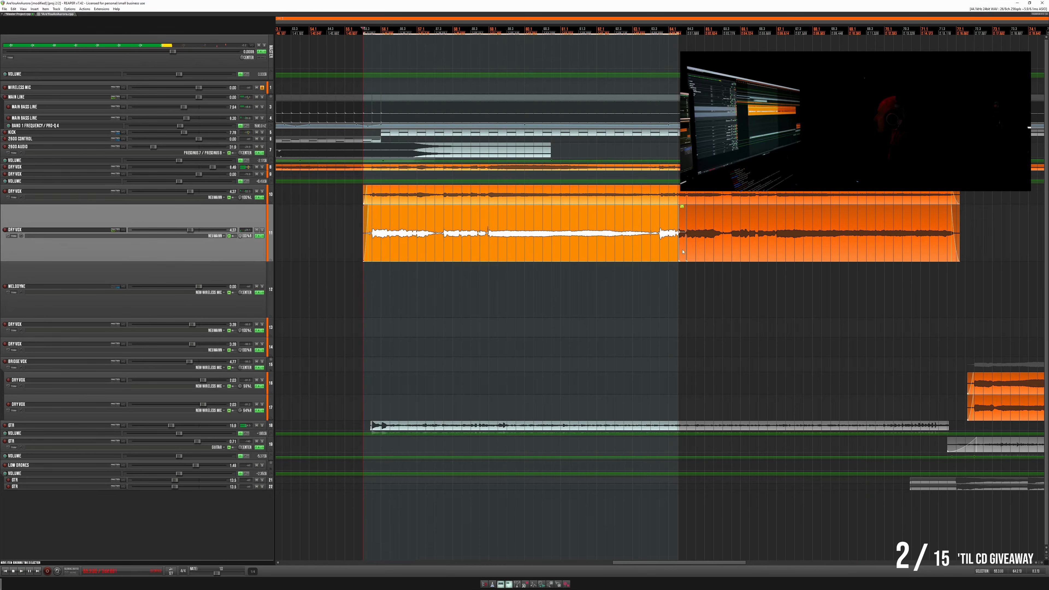
double_click(696, 253, "shift")
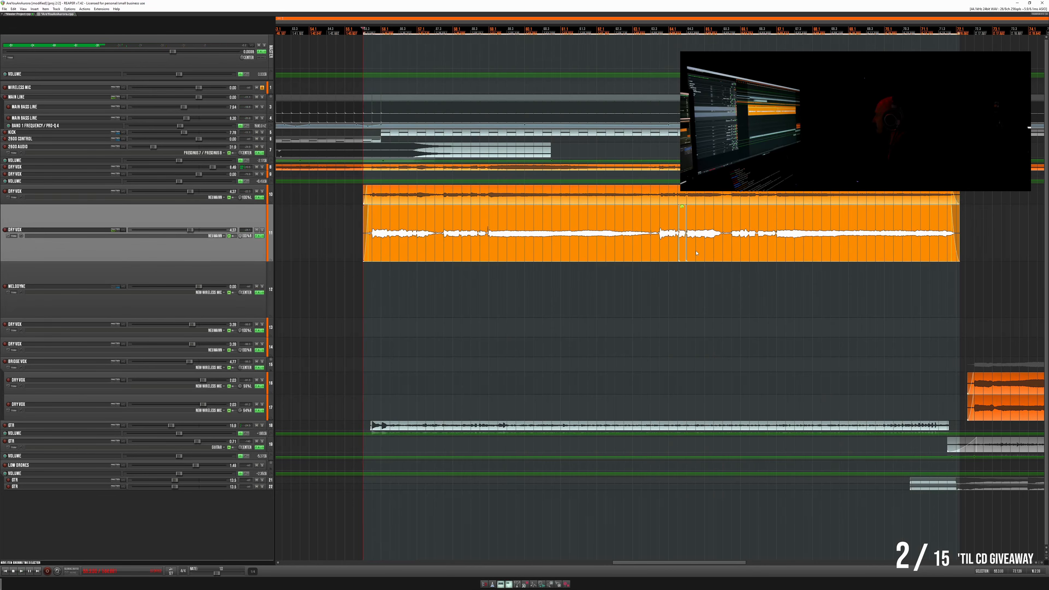
- Play the last phrase of the finished vocals through the transition into the bridge vocals
left_click(873, 215)
key("space")
left_click(820, 214)
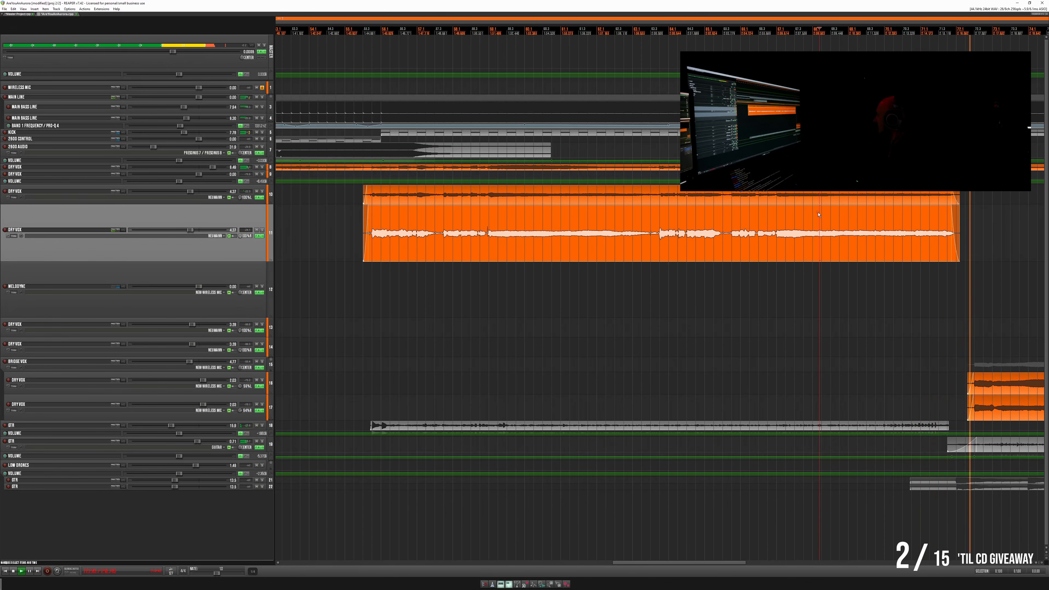
scroll(819, 214, "down", 5)
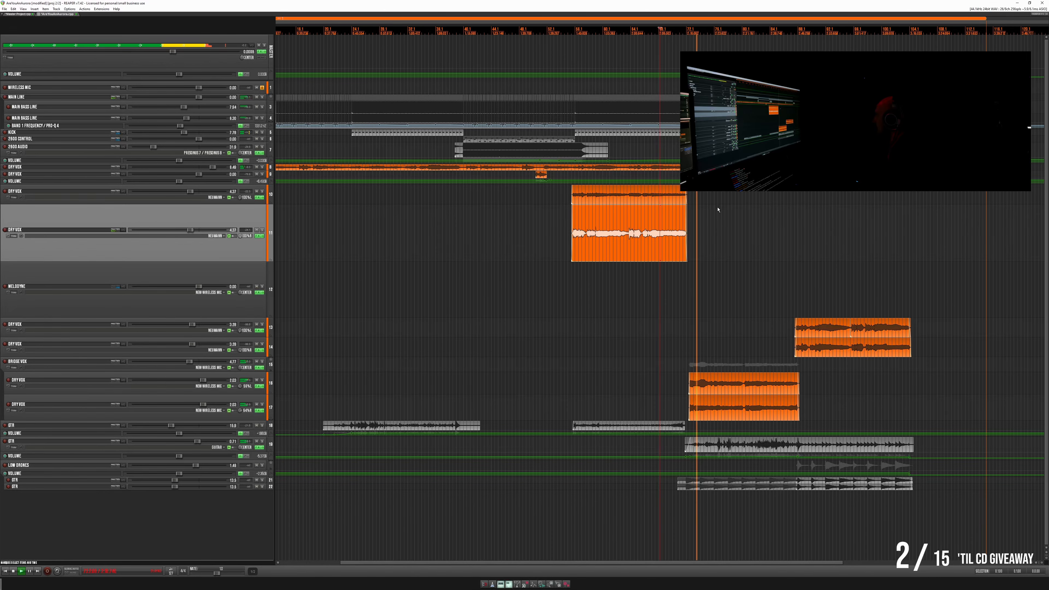
scroll(718, 209, "up", 5)
key("space")
- Glue both finished Dry Vox items over a time selection that extends slightly past their start and end
left_click_drag(575, 195, 558, 251)
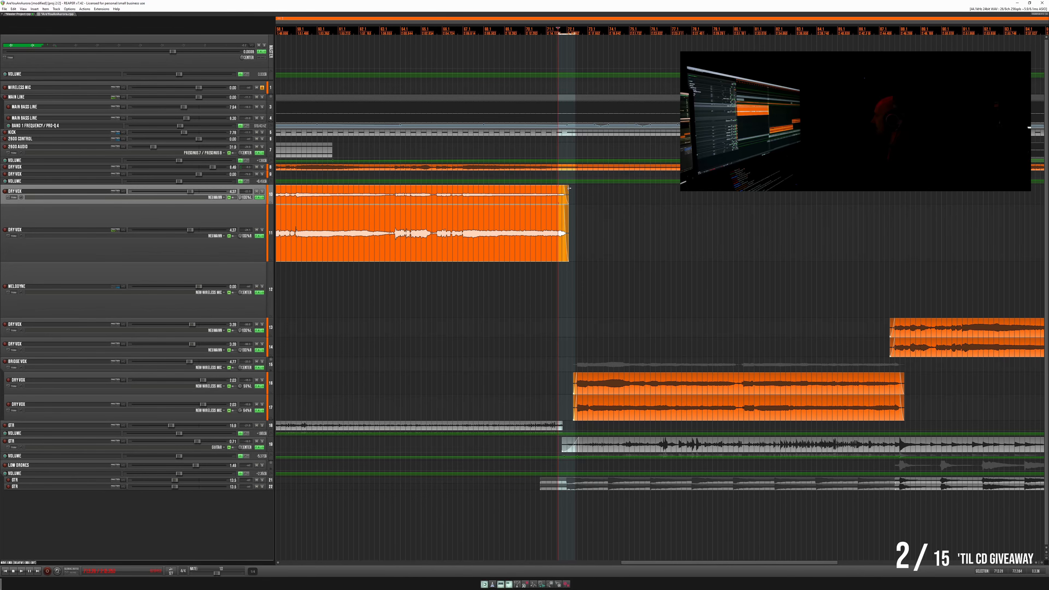
left_click_drag(573, 187, 607, 259)
key("ctrl+shift+g")
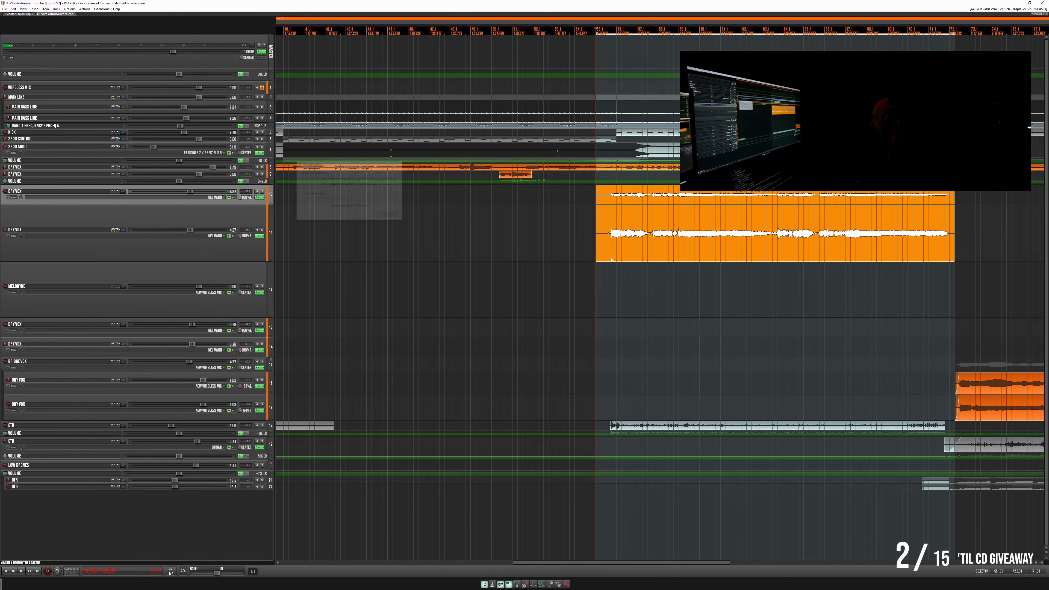
- Copy both glued Dry Vox items to the last section, above the other pair of Dry Vox layers
scroll(639, 234, "down", 5)
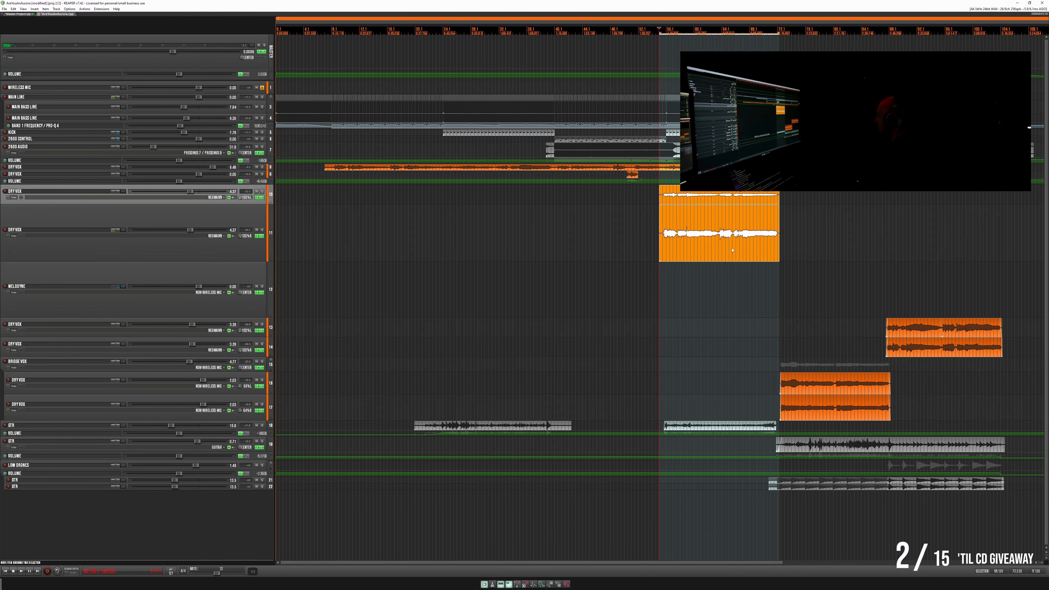
left_click_drag(697, 256, 920, 248)
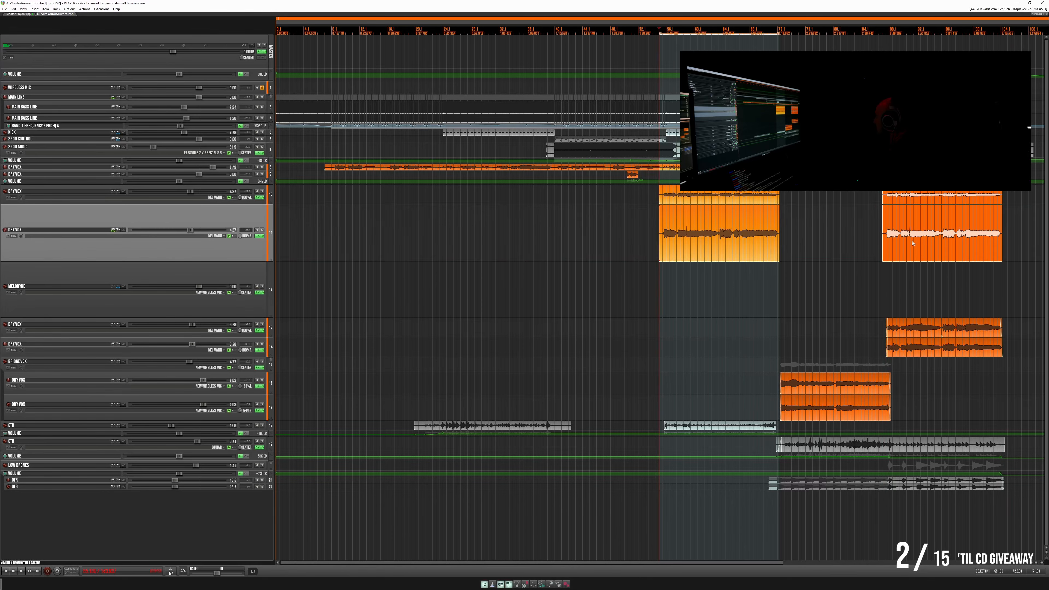
- Play the transition into the copied vocals and reduce the enlarged Dry Vox track to its compact height
key("space")
key("space")
left_click(871, 200)
key("space")
scroll(879, 203, "up", 3)
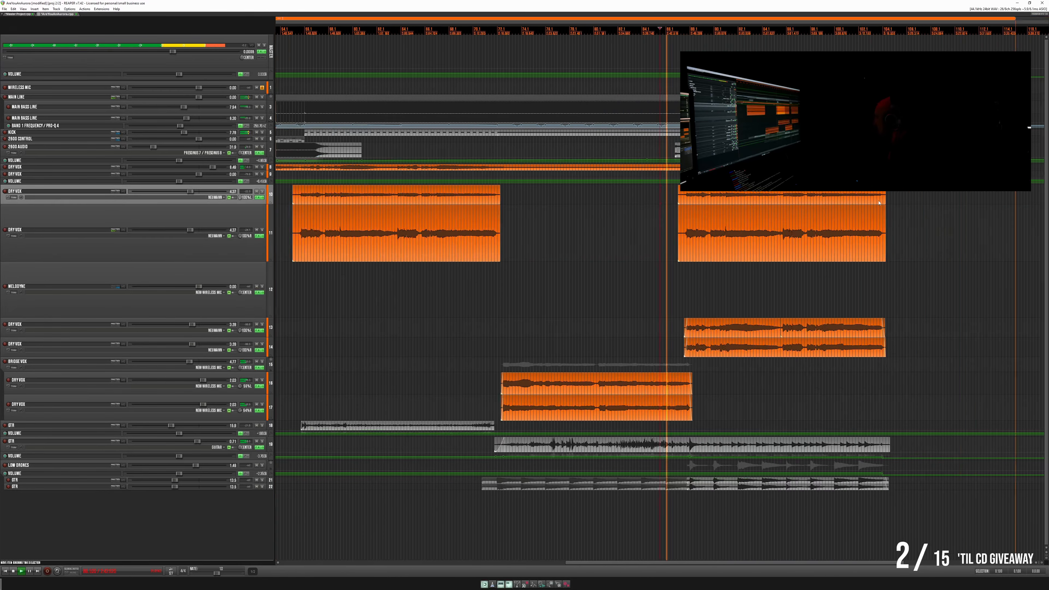
scroll(878, 203, "up", 2)
scroll(851, 204, "down", 1)
left_click_drag(830, 203, 612, 211)
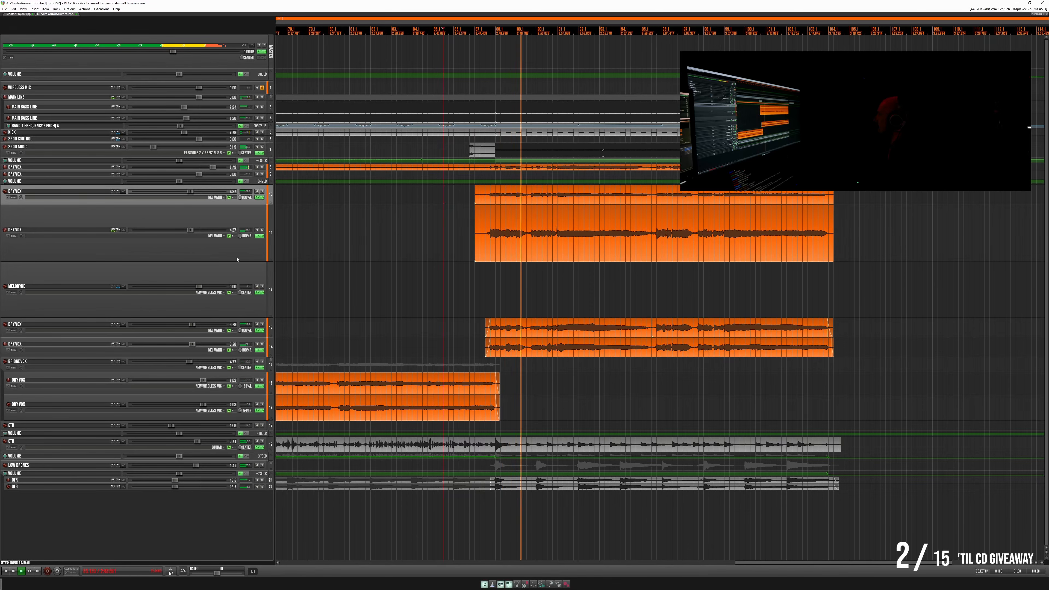
left_click_drag(250, 262, 250, 226)
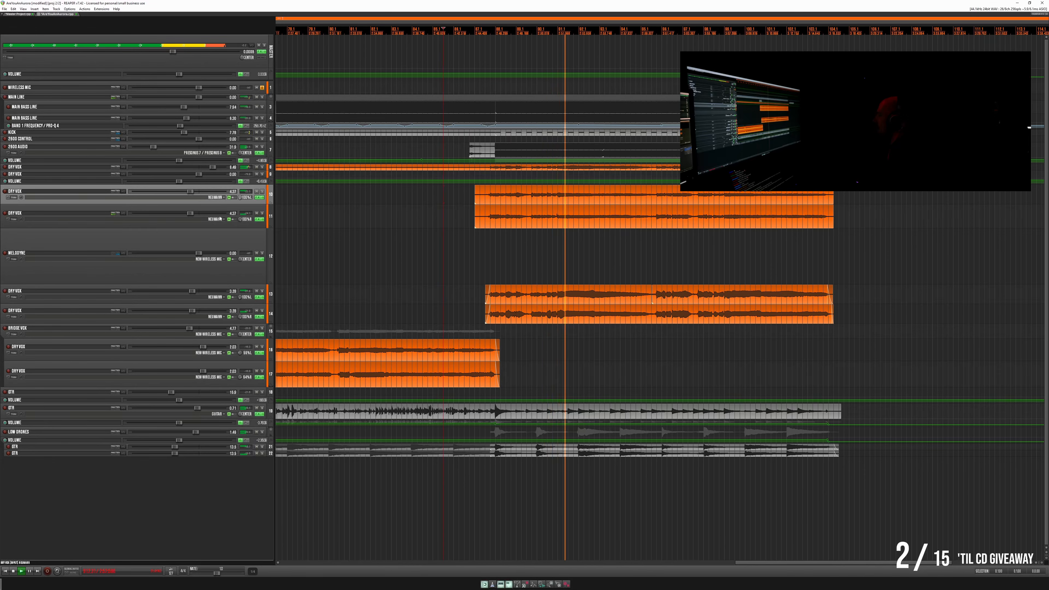
- Glue the pieces on each of the two Dry Vox tracks below Melodyne over a selection slightly longer than the vocals
scroll(543, 243, "down", 2)
left_click(697, 271)
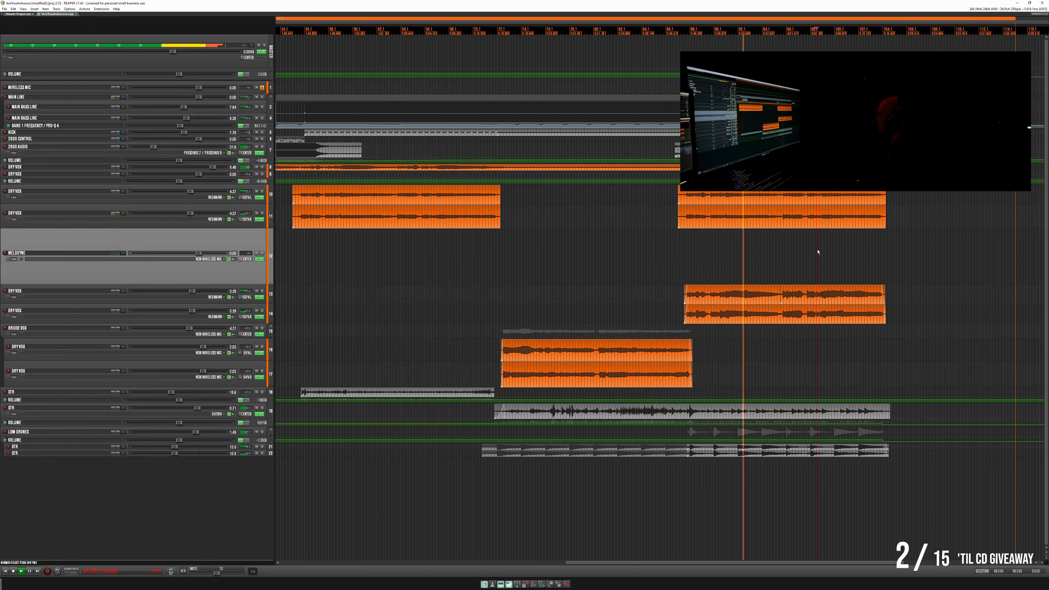
scroll(557, 258, "up", 2)
left_click(500, 294)
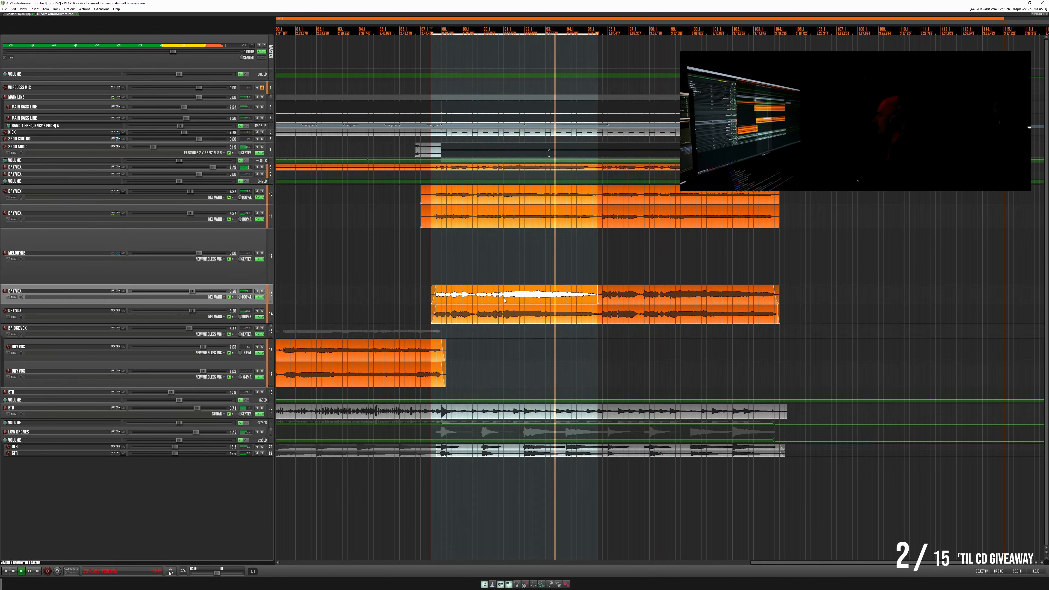
left_click_drag(425, 293, 790, 313)
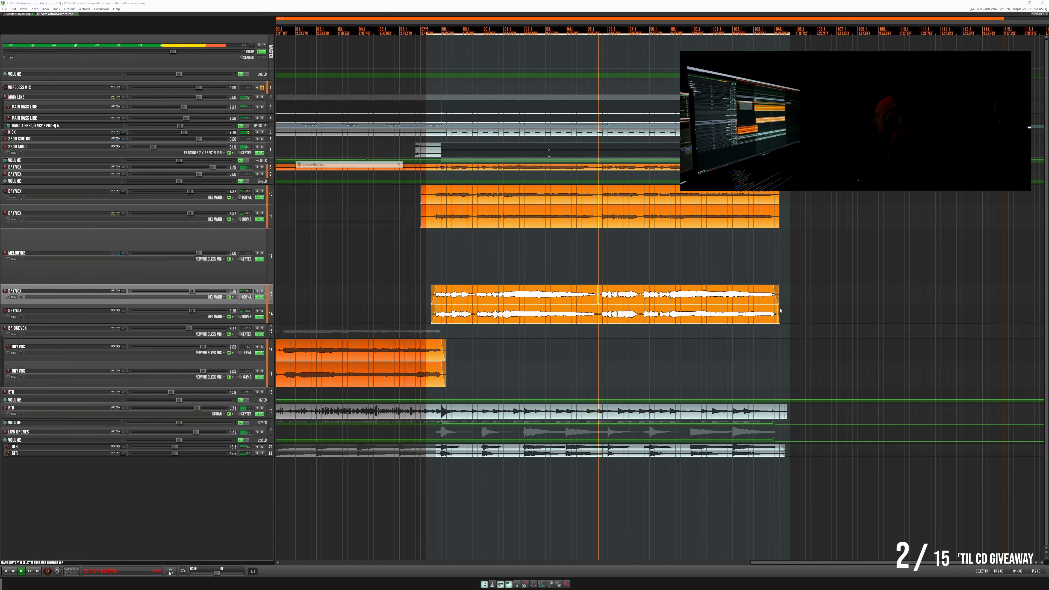
key("ctrl+g")
- Move the glued vocal from the Dry Vox track directly below onto the Melodyne track and open that track's FX
left_click(524, 293)
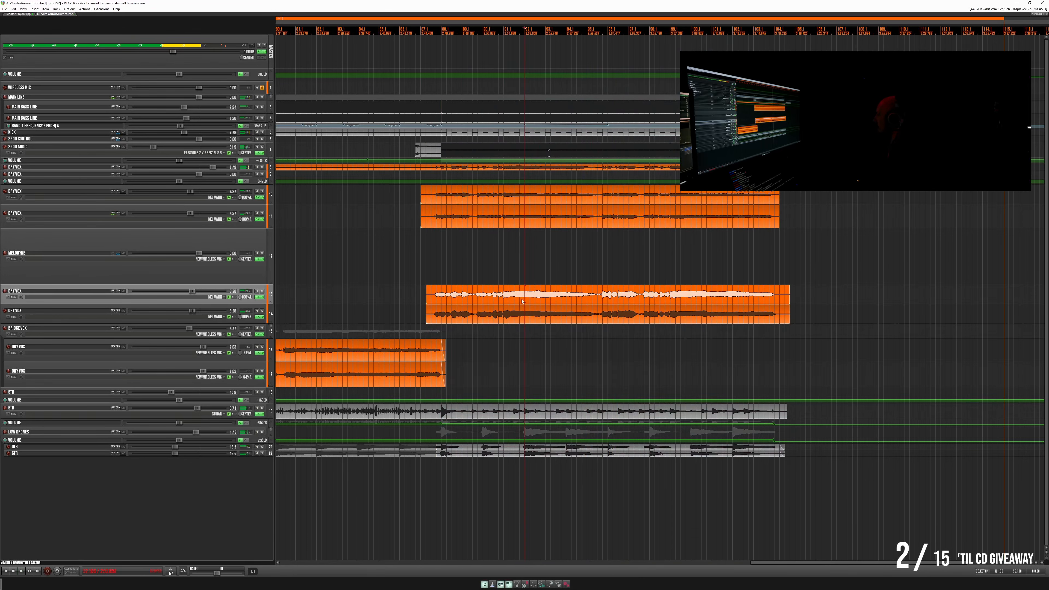
left_click_drag(521, 292, 521, 284)
left_click(260, 259)
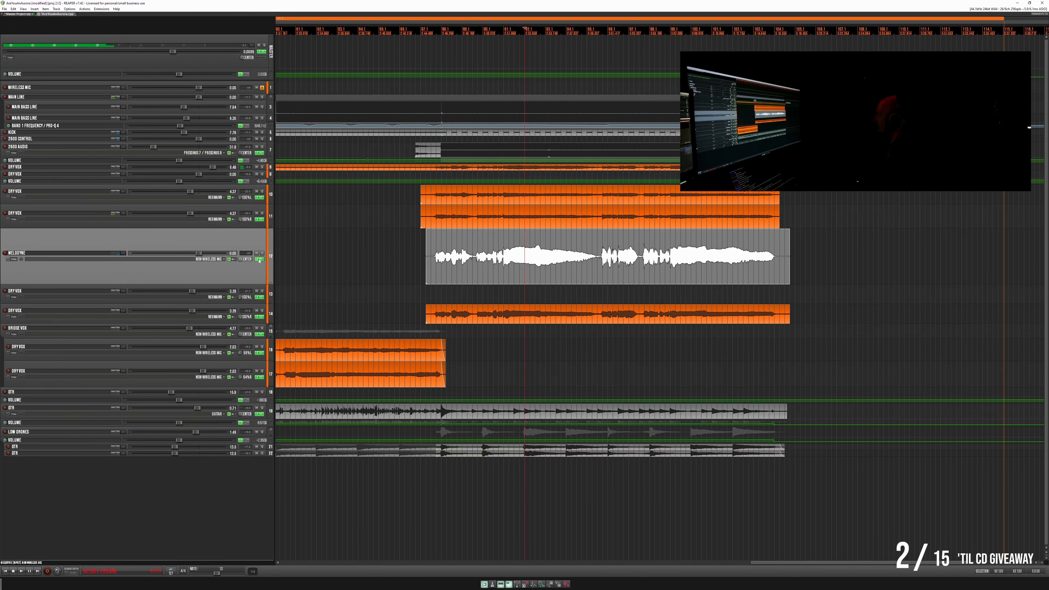
- Set the time selection to the vocal on the Melodyne track and audition its opening, briefly soloed and against the full mix
left_click_drag(423, 55, 443, 354)
double_click(445, 271)
key("space")
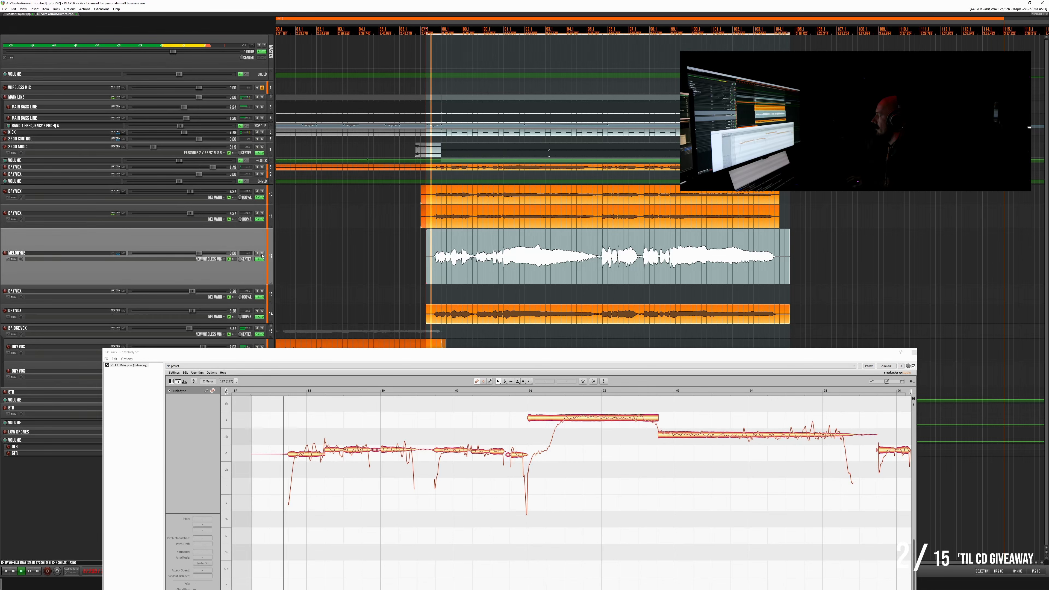
left_click(262, 253)
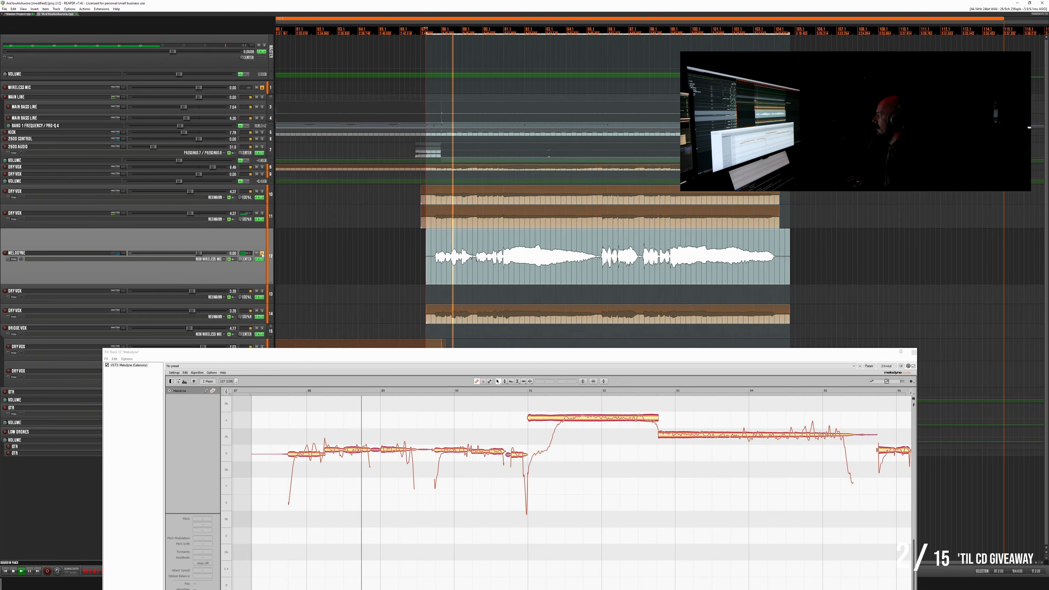
left_click(262, 254)
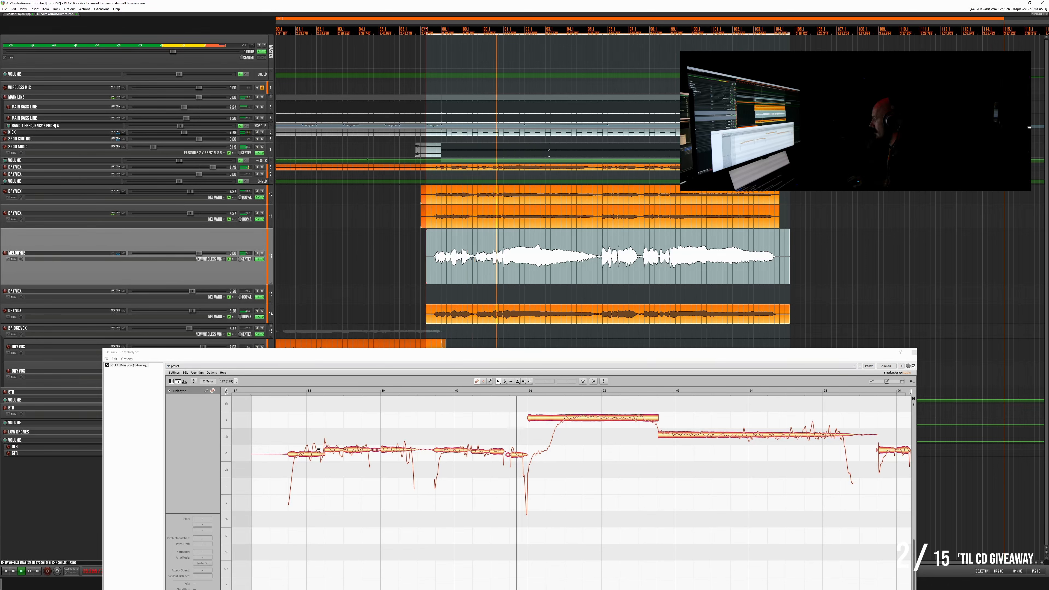
key("space")
- Raise the vocal's first note slightly and apply Melodyne's pitch correction to the other notes with Pitch Center at 100% and moderate Pitch Drift
left_click(309, 450)
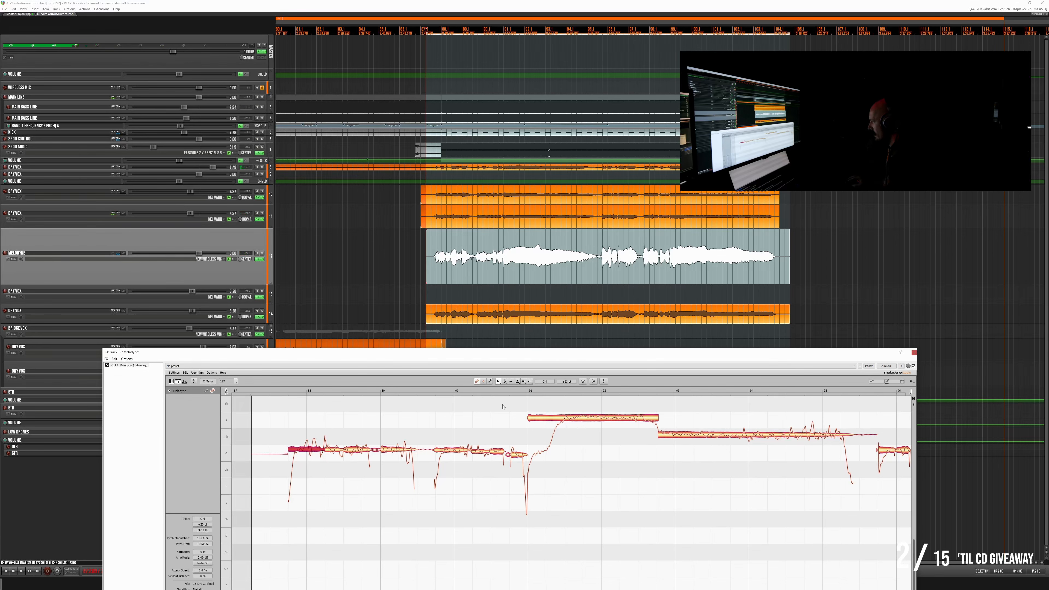
left_click(582, 382)
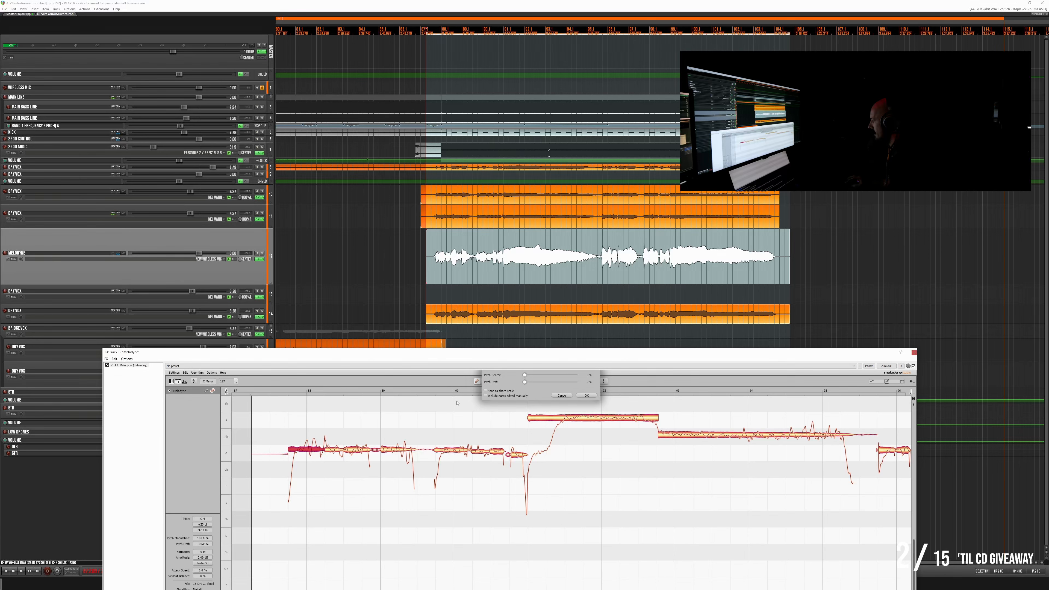
left_click(562, 395)
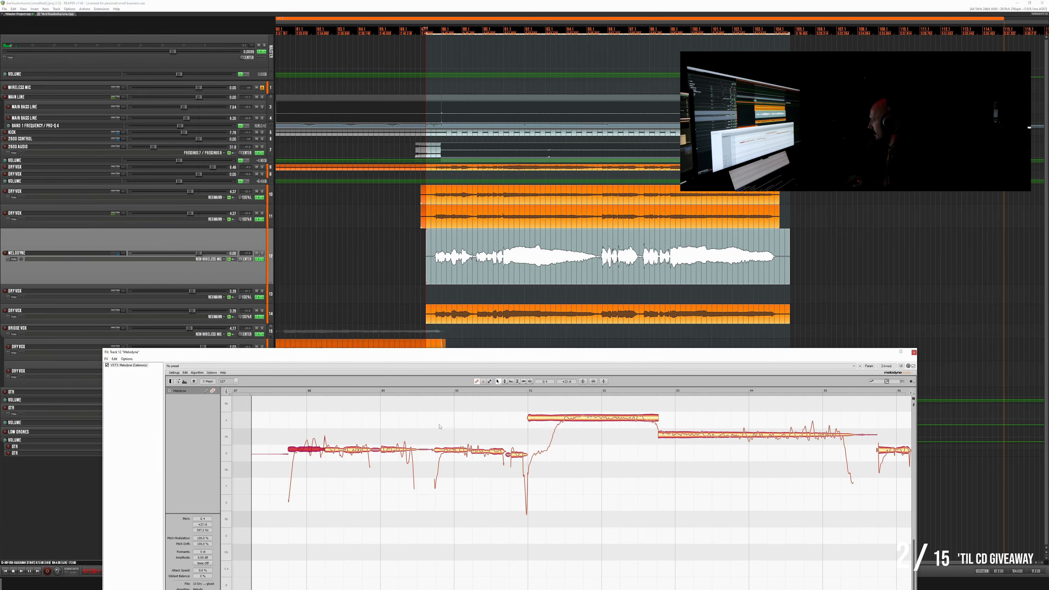
left_click(583, 382)
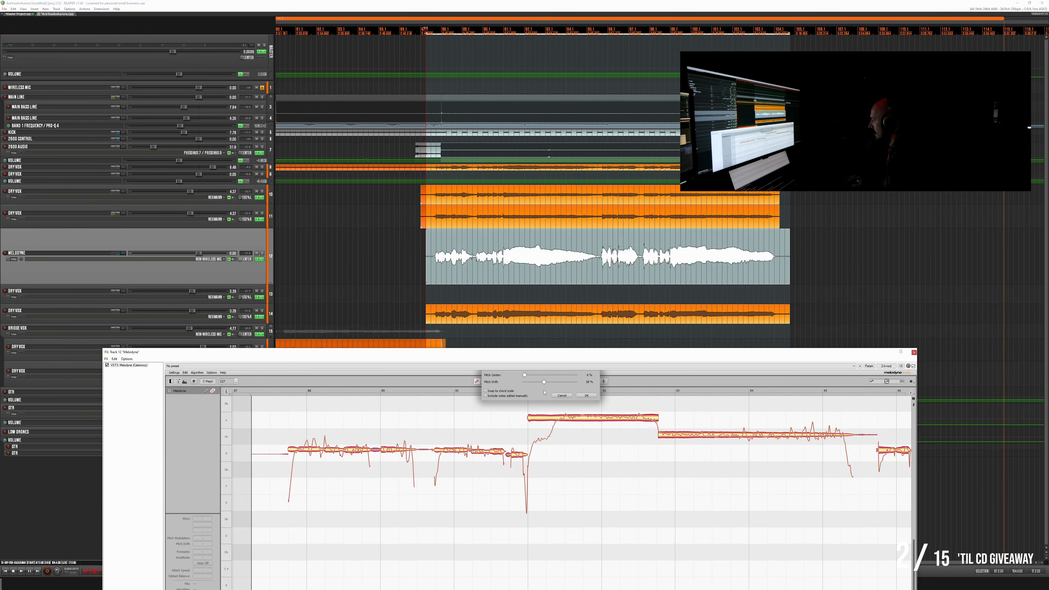
left_click_drag(561, 375, 593, 380)
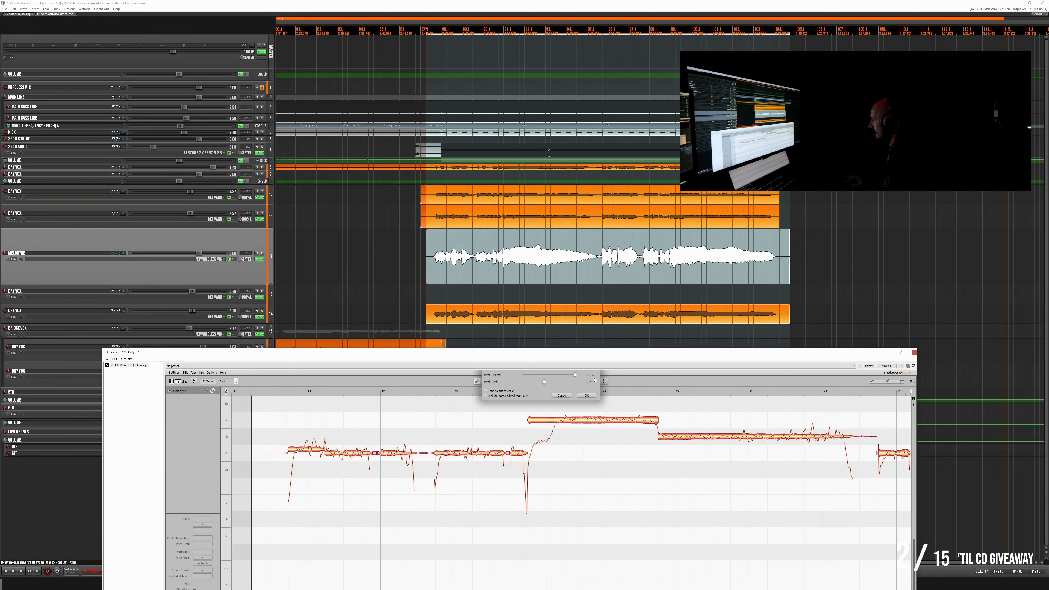
left_click(585, 395)
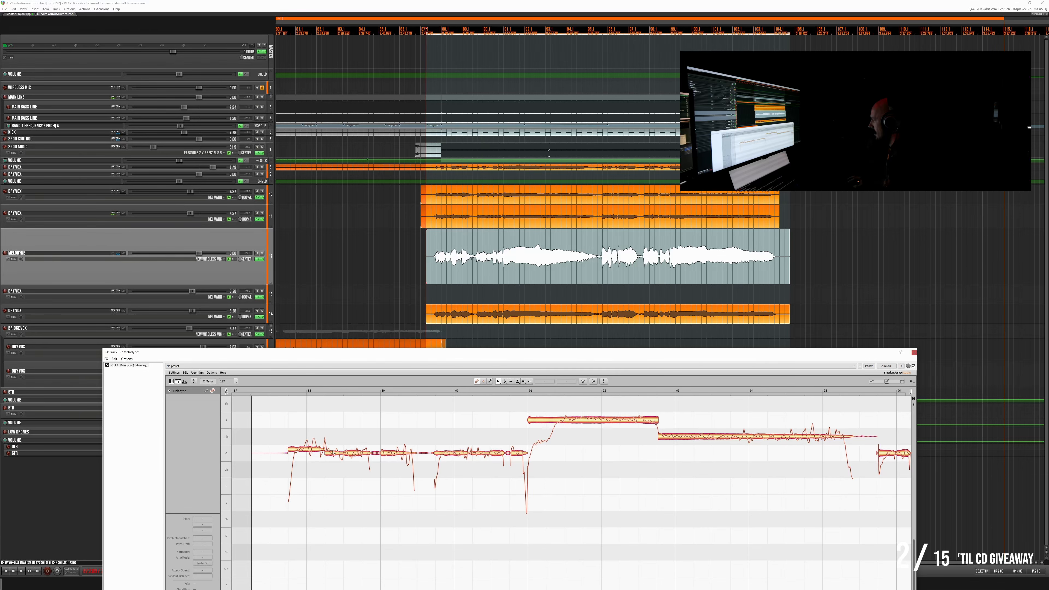
- Raise the remaining low notes of the first phrase, its high held note and the long note after it slightly in pitch
left_click_drag(334, 445, 520, 448)
left_click_drag(584, 422, 589, 416)
left_click_drag(680, 436, 685, 432)
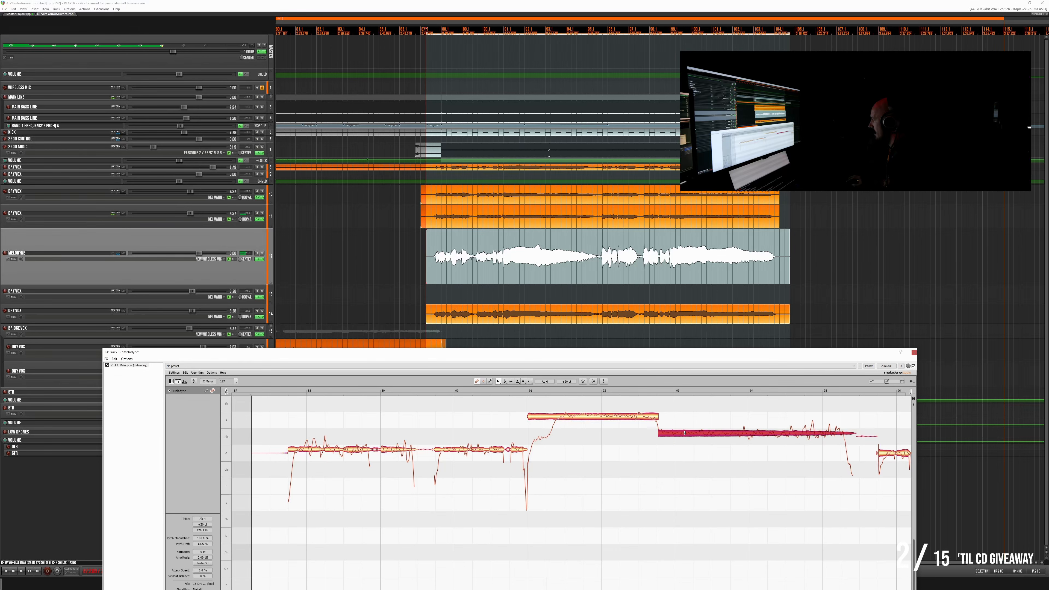
- Split the scooped start off the first phrase's high note, lower it to the preceding notes' pitch, and play the passage
scroll(673, 437, "right", 3)
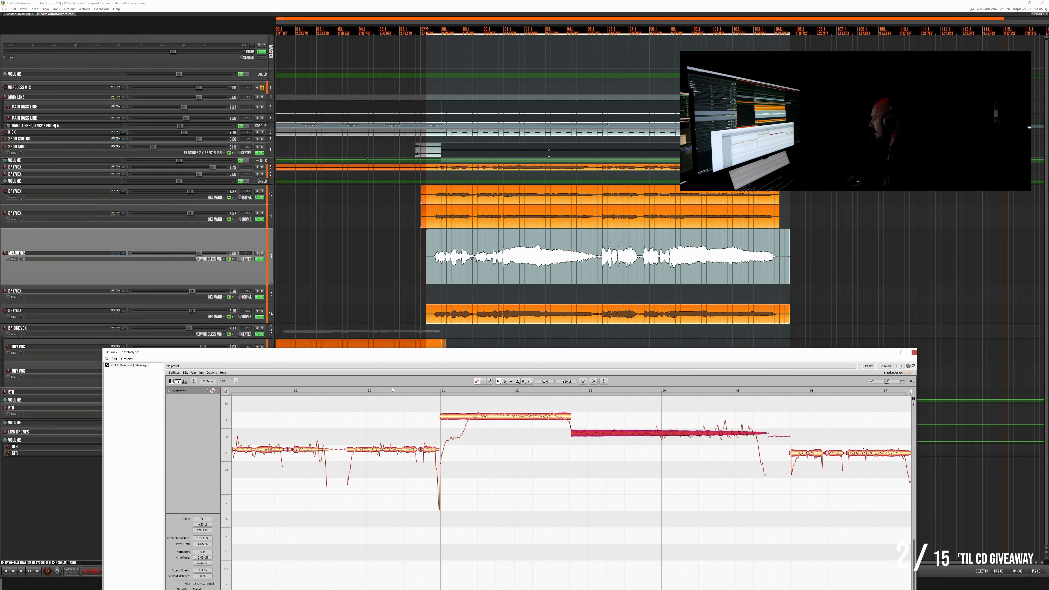
key("space")
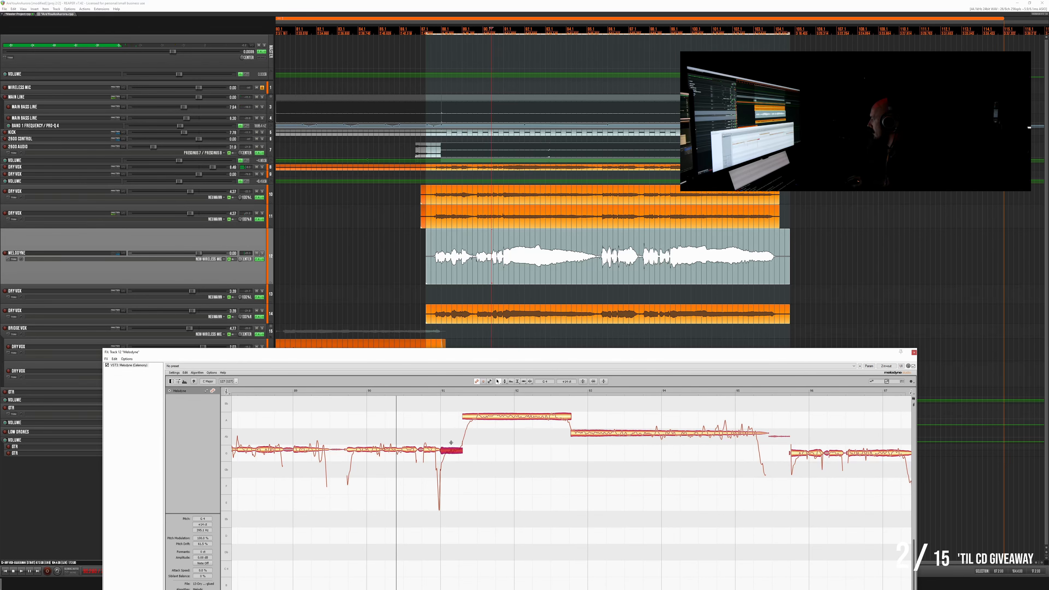
key("space")
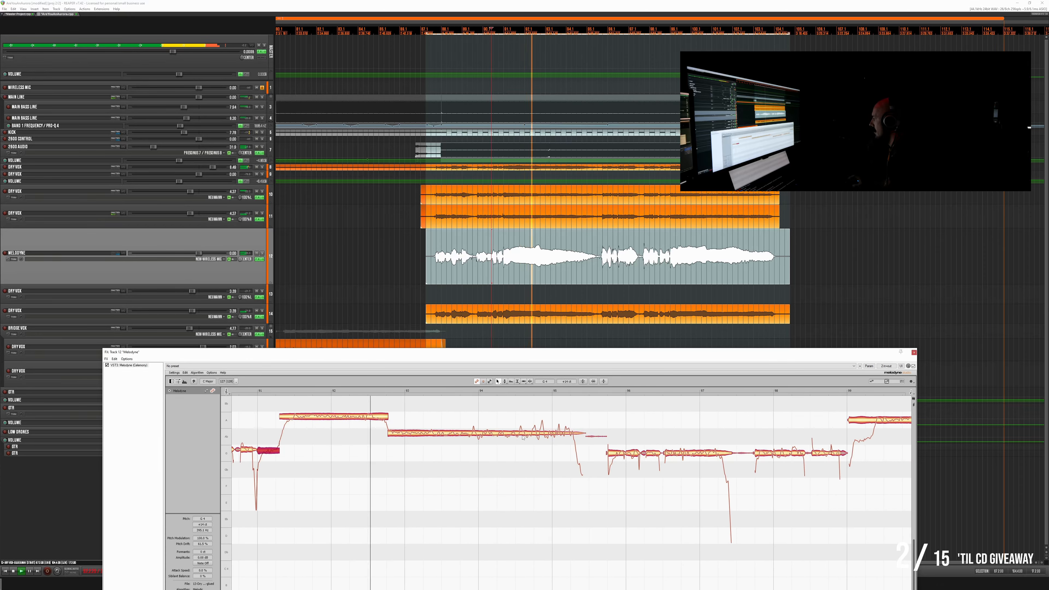
- Raise the second phrase's notes slightly in pitch, splitting off the high note's scooped start and lowering it to the preceding notes
left_click_drag(481, 438, 682, 450)
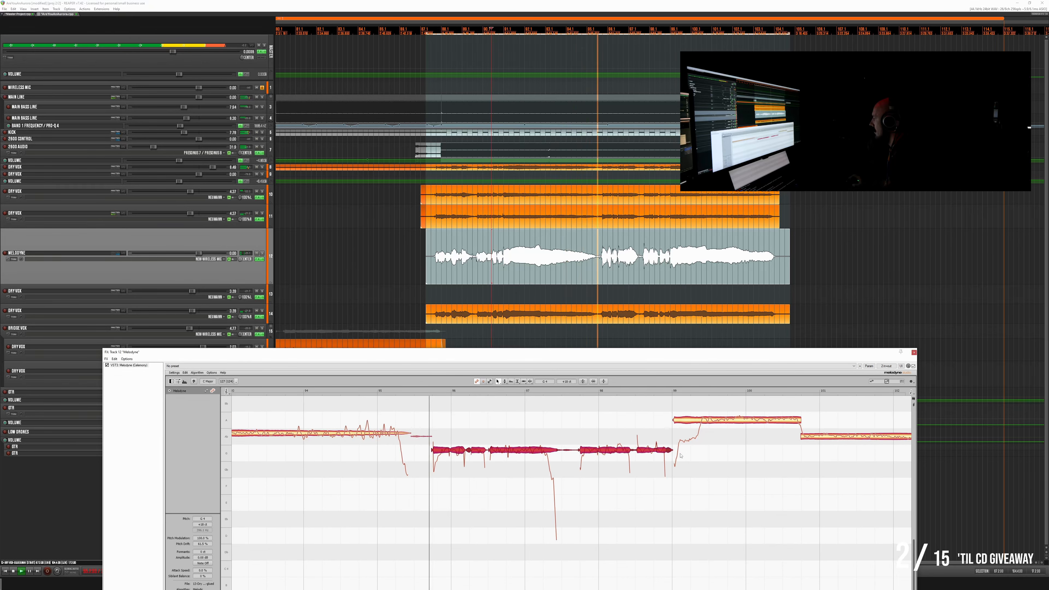
left_click(654, 418)
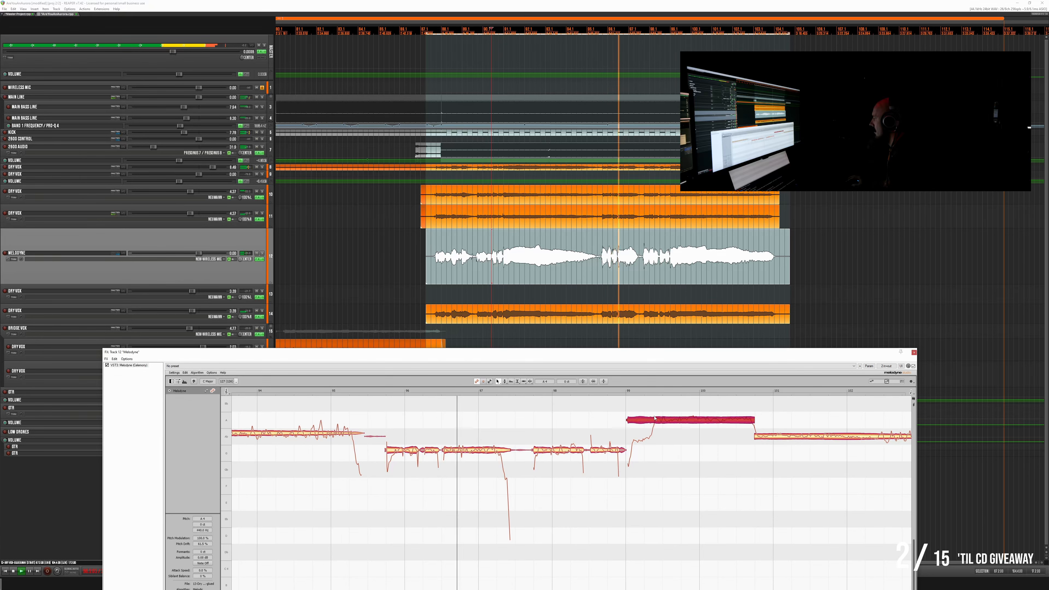
double_click(655, 418)
left_click_drag(643, 420, 643, 448)
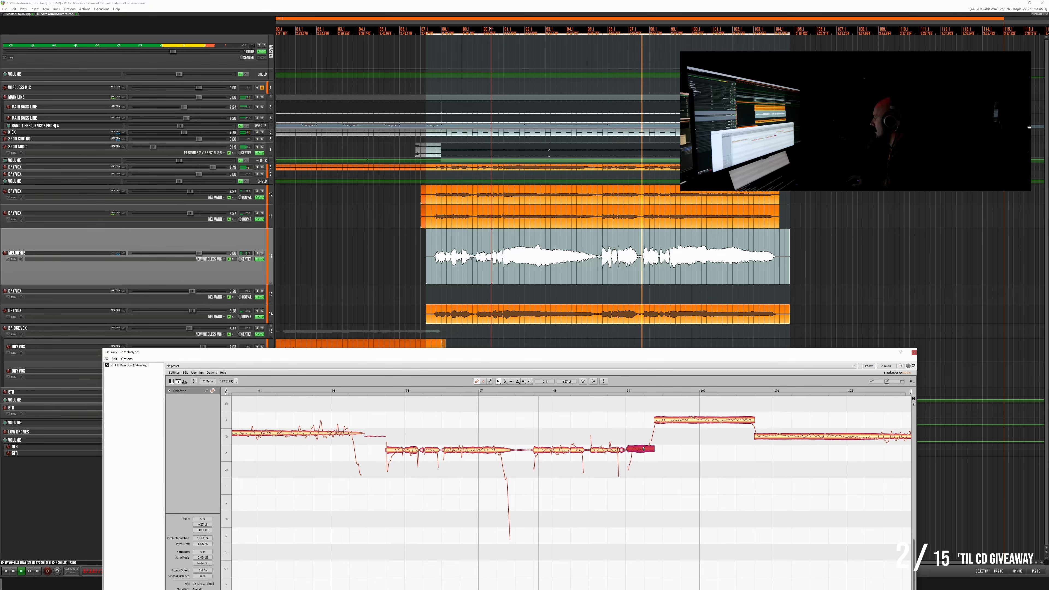
left_click(678, 418)
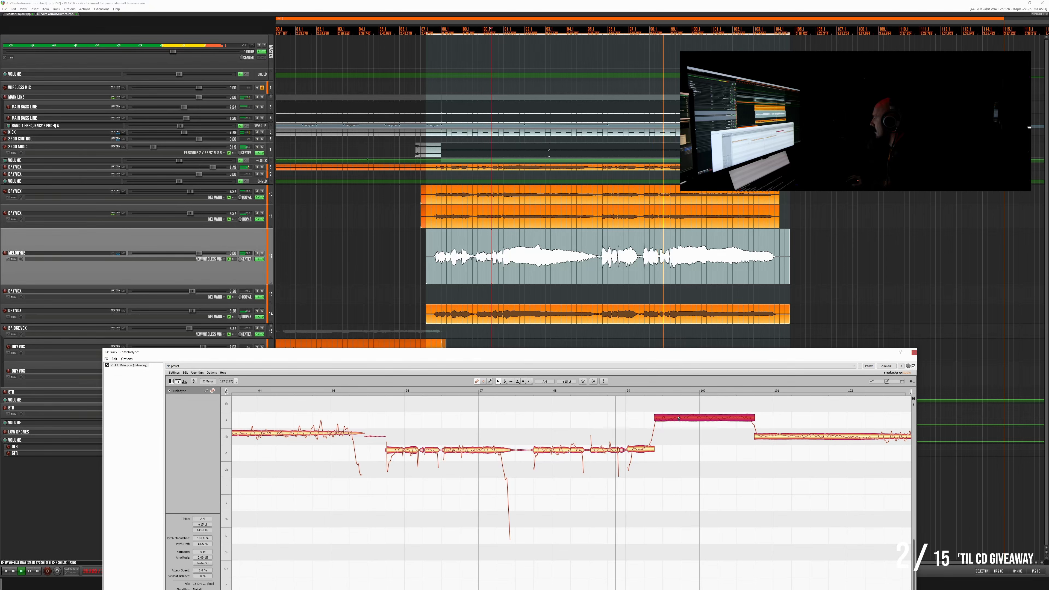
left_click(755, 435)
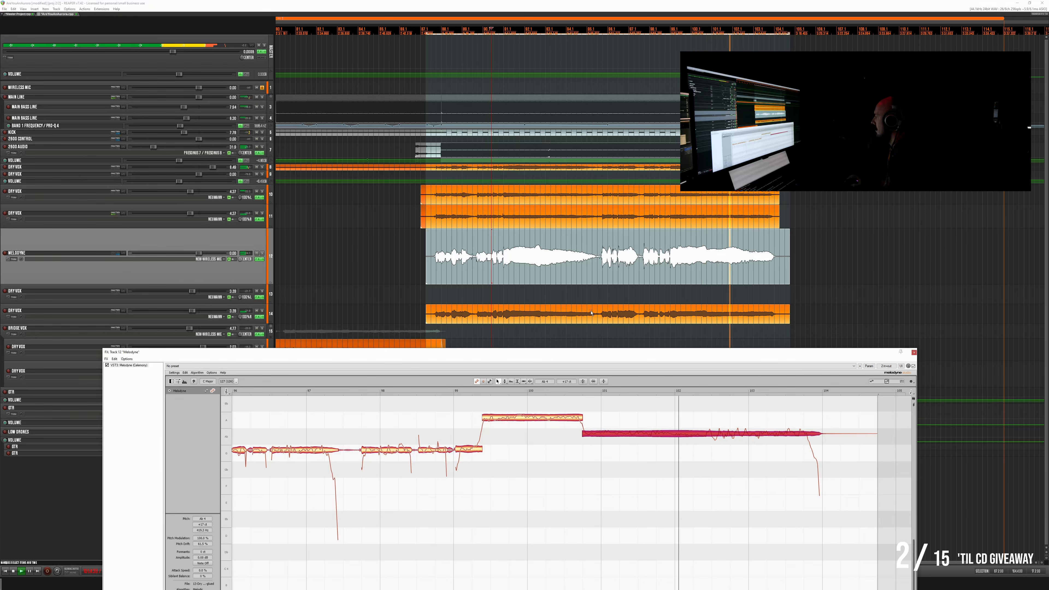
- Visit the other open project and return, and apply the track FX to the corrected Melodyne item as a new mono take
left_click(23, 16)
key("space")
left_click(50, 15)
left_click(514, 278)
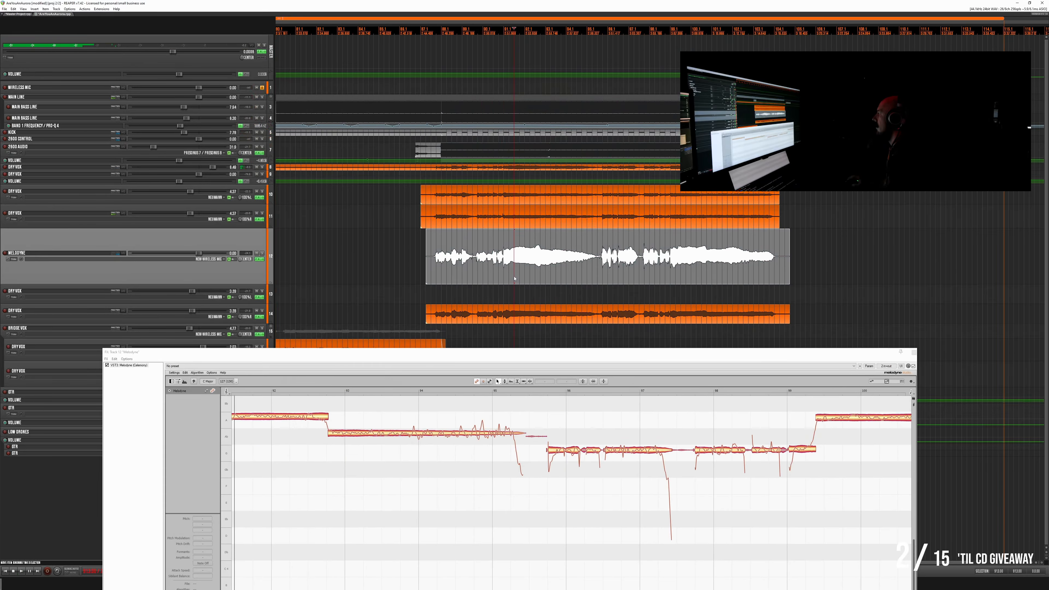
left_click(556, 280)
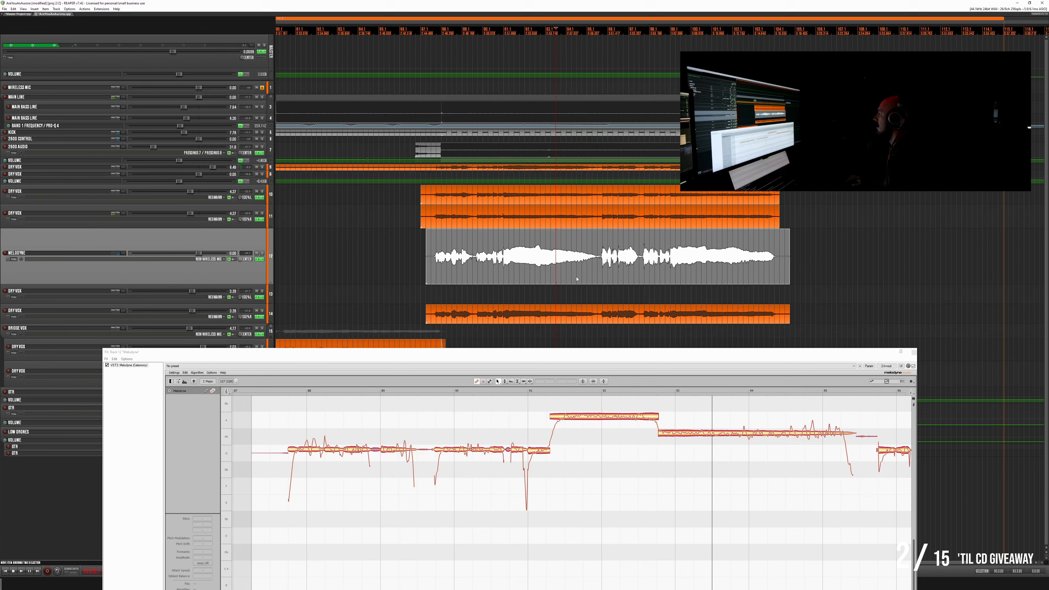
double_click(577, 279)
right_click(577, 278)
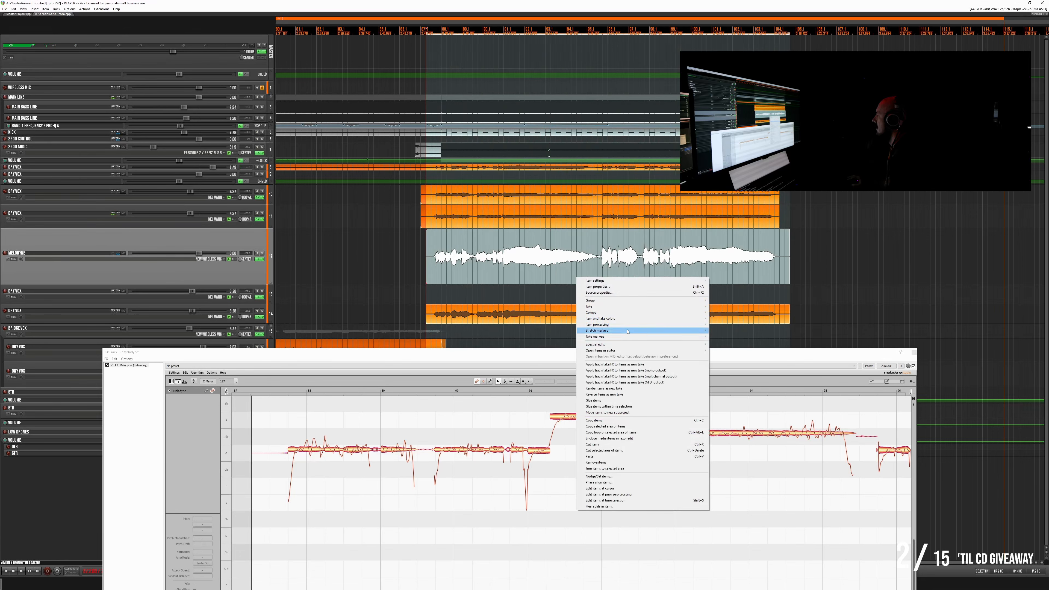
left_click(625, 370)
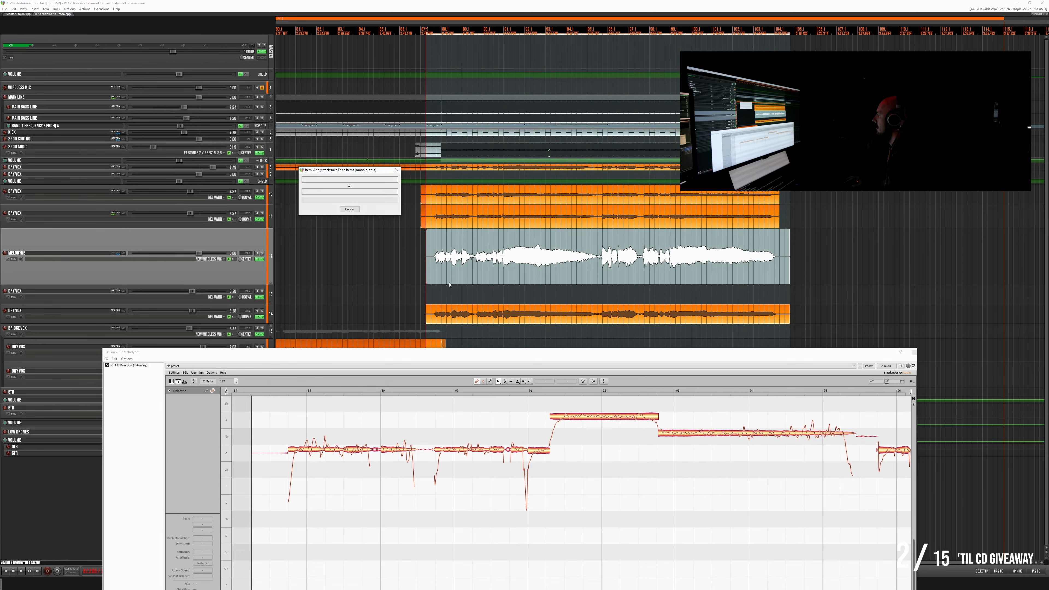
- Return the rendered vocal to the Dry Vox track directly below and bring the remaining glued vocal onto the Melodyne track for editing
mouse_move(449, 285)
left_mouse_down()
mouse_move(451, 303)
mouse_move(450, 256)
left_mouse_up()
key("space")
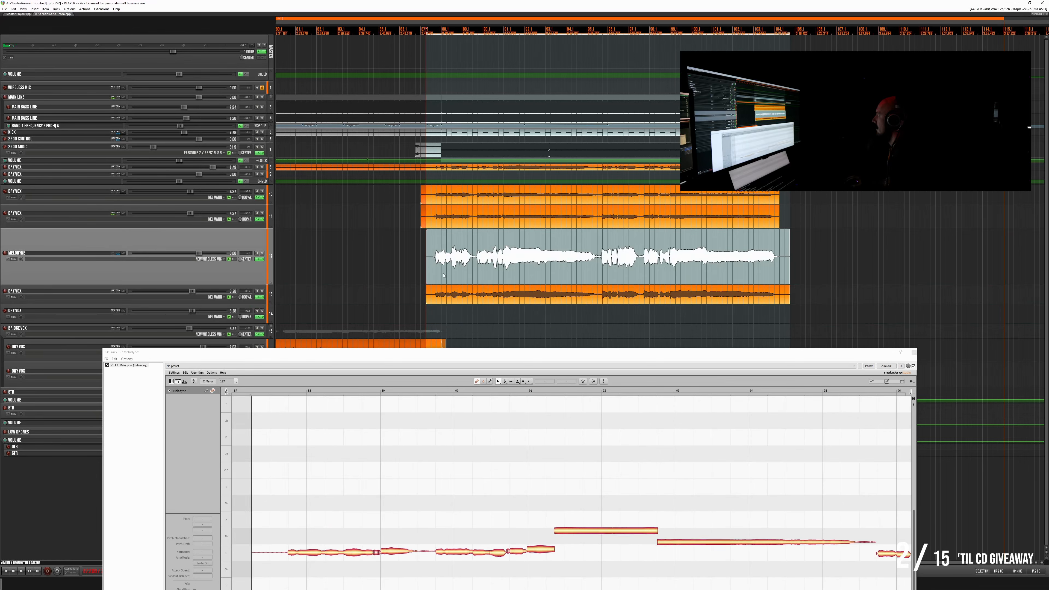
scroll(332, 451, "down", 3)
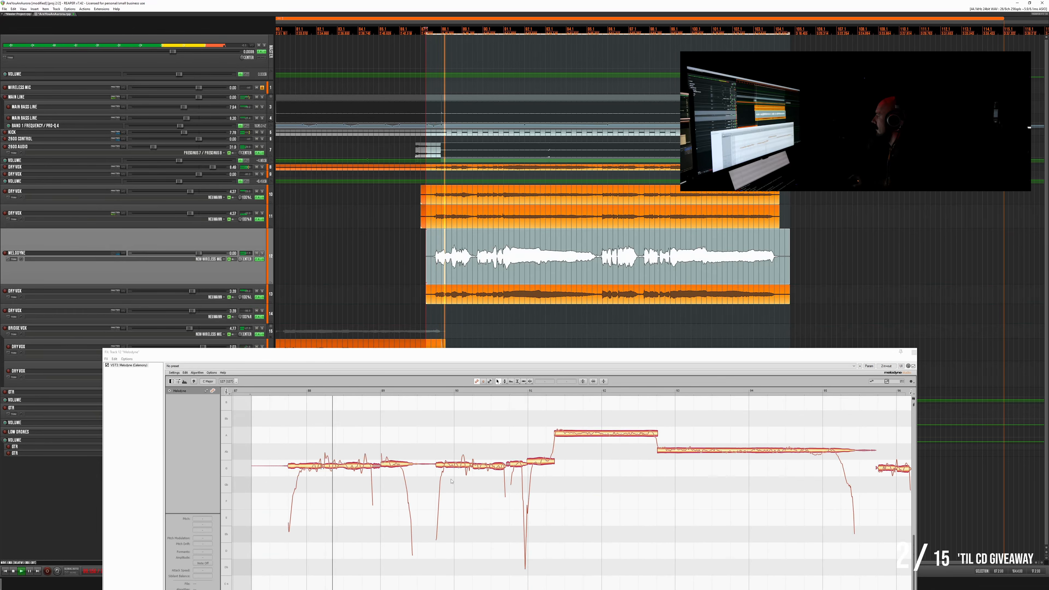
- Pitch-correct all notes of the newly loaded vocal with Pitch Center at 100% and moderate Pitch Drift
left_click(583, 381)
left_click_drag(551, 377, 601, 380)
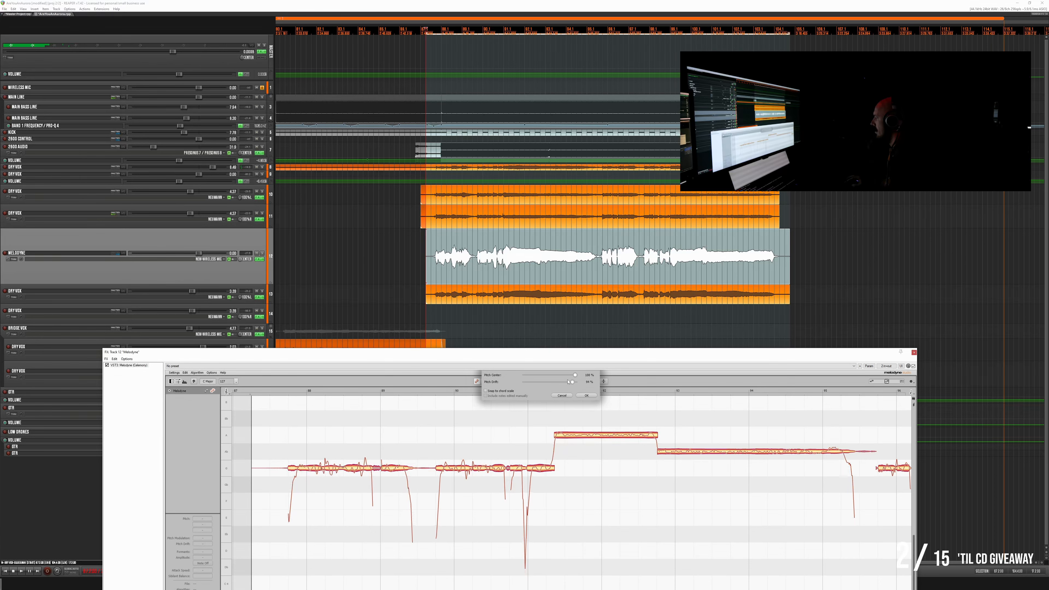
left_click(587, 396)
- Shift this second vocal's first phrase slightly up in pitch: the low notes, the high note and the long note following it
left_click_drag(275, 446, 546, 465)
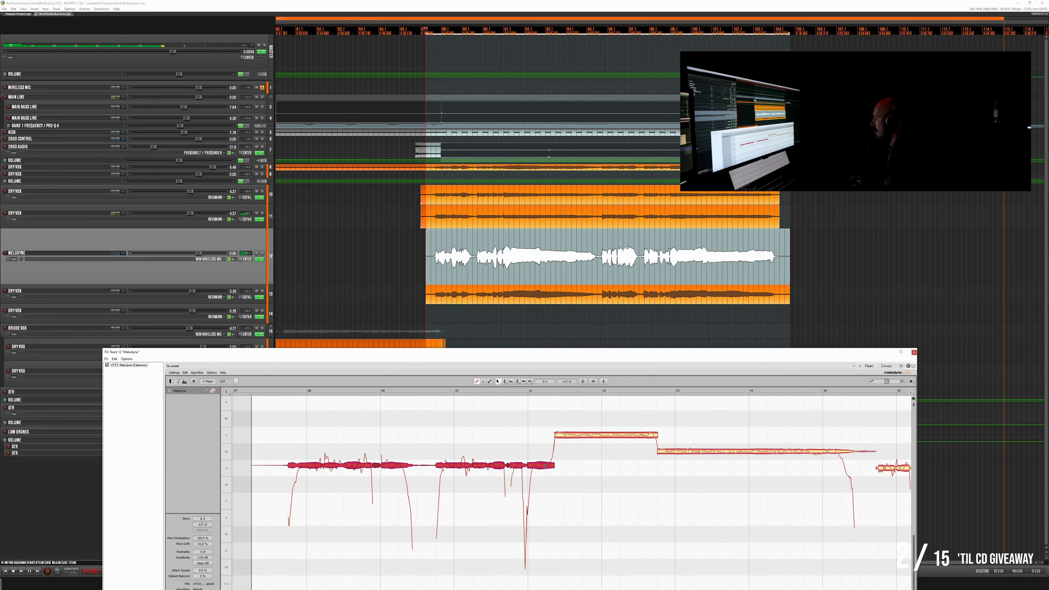
left_click_drag(594, 437, 595, 431)
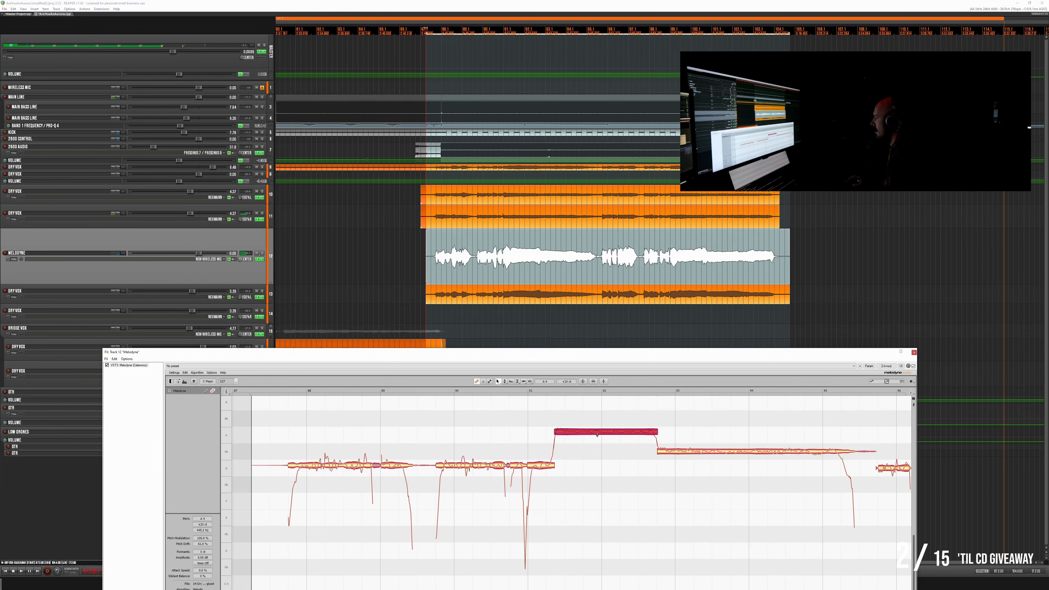
left_click_drag(678, 451, 677, 448)
- Shift this vocal's second phrase slightly up in pitch, with the high note's scooped start split off and lowered to the preceding notes
scroll(671, 449, "right", 10)
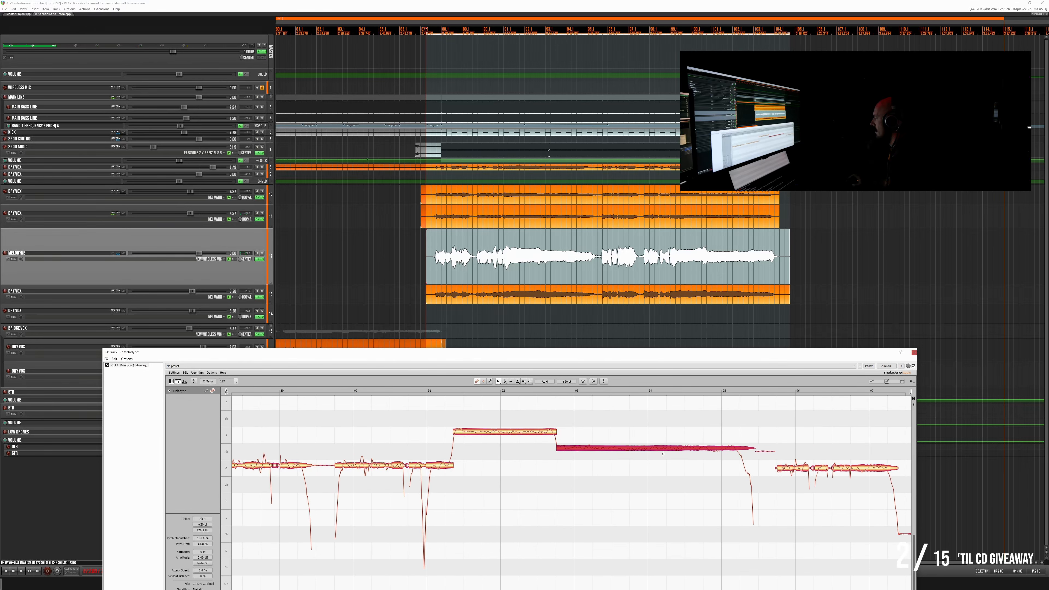
scroll(633, 451, "right", 1)
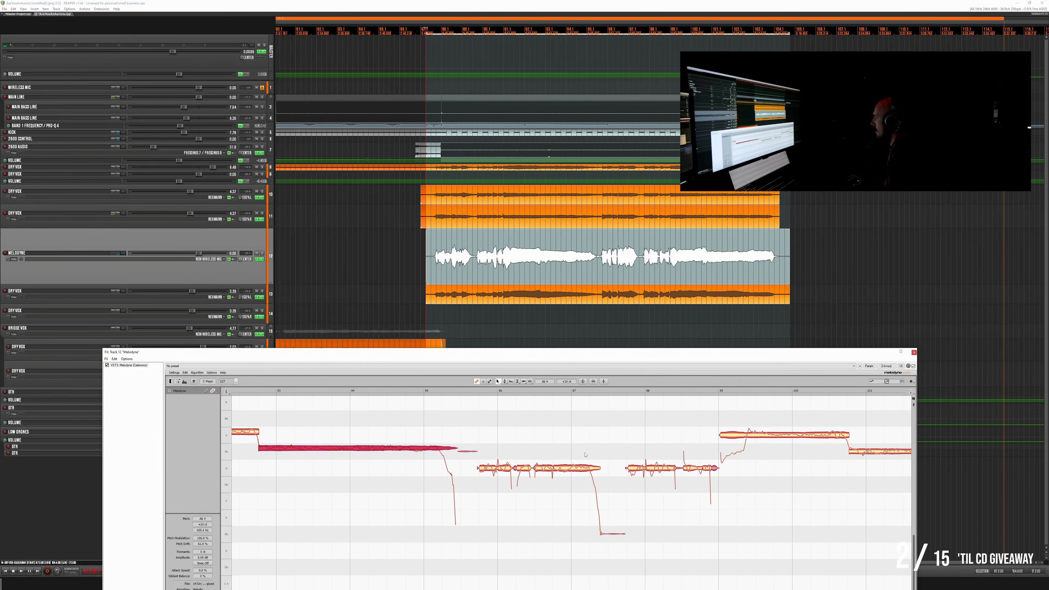
left_click_drag(585, 453, 487, 478)
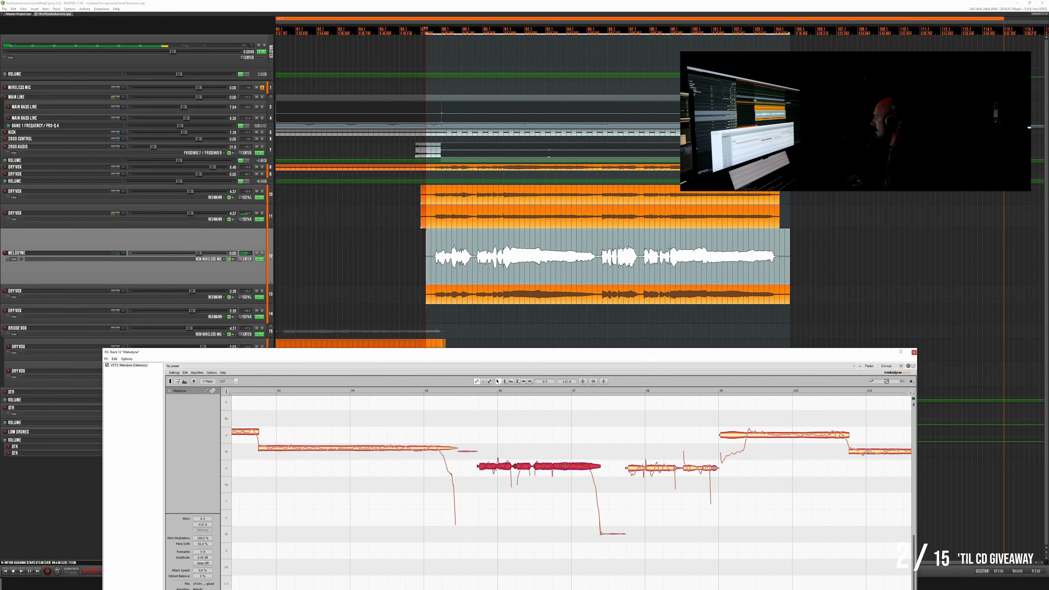
left_click_drag(646, 454, 706, 473)
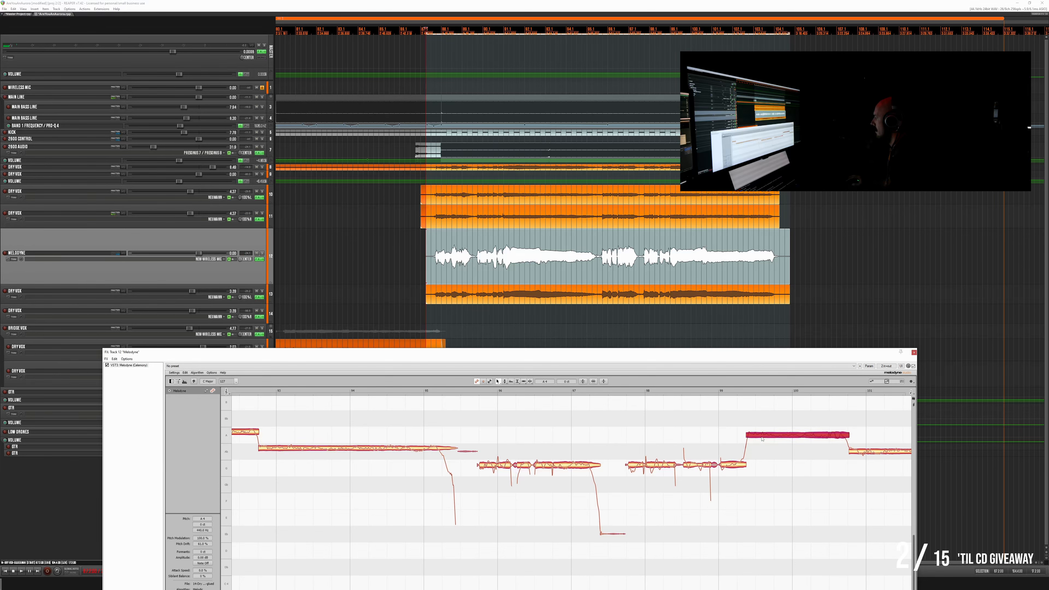
scroll(762, 432, "right", 5)
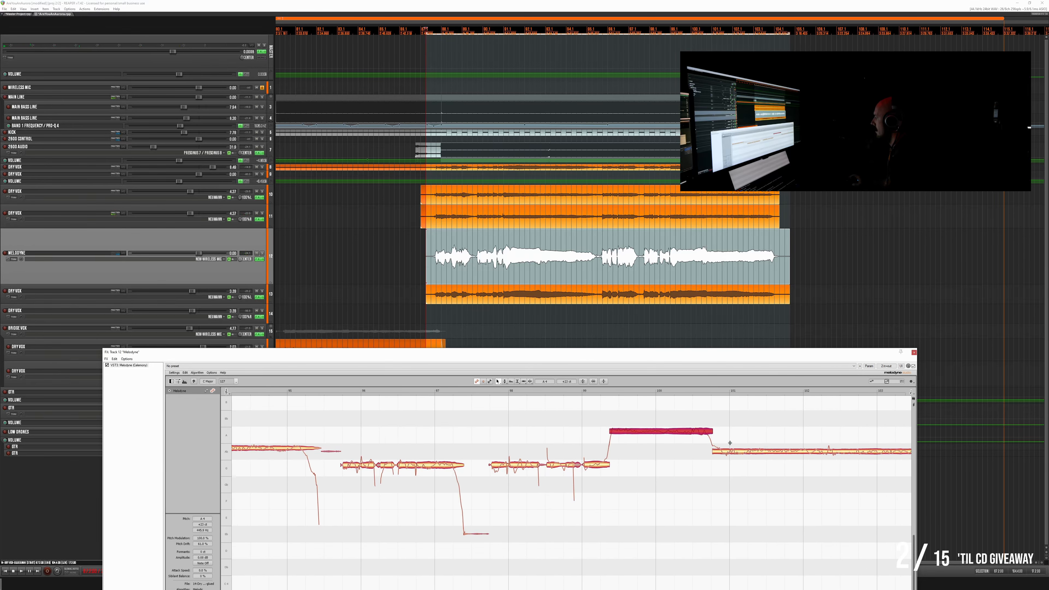
left_click(733, 453)
left_click_drag(733, 455, 734, 450)
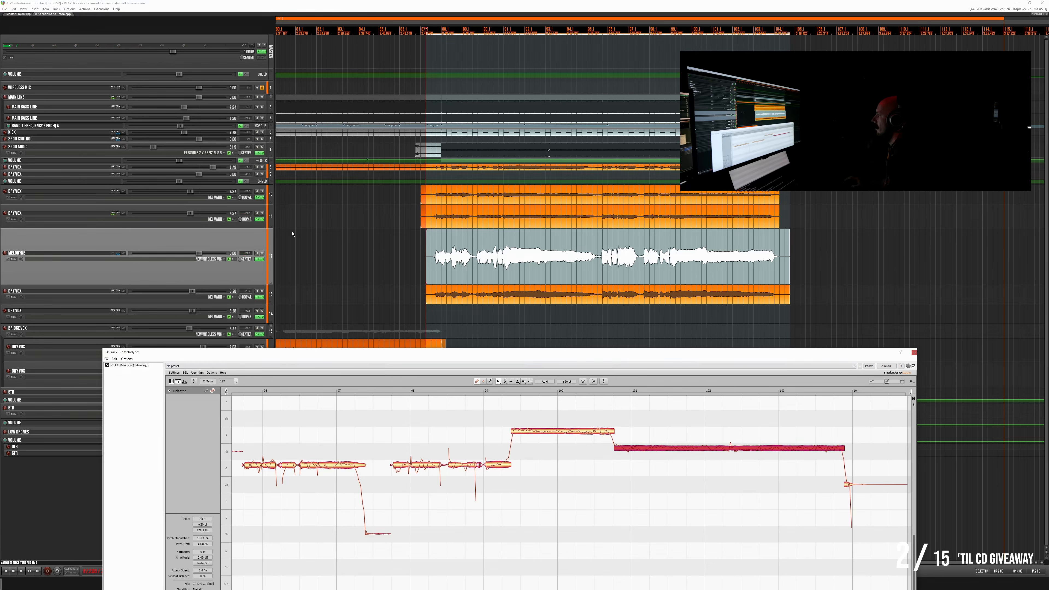
- Render the second corrected vocal to a new mono take with the track FX applied
right_click(506, 278)
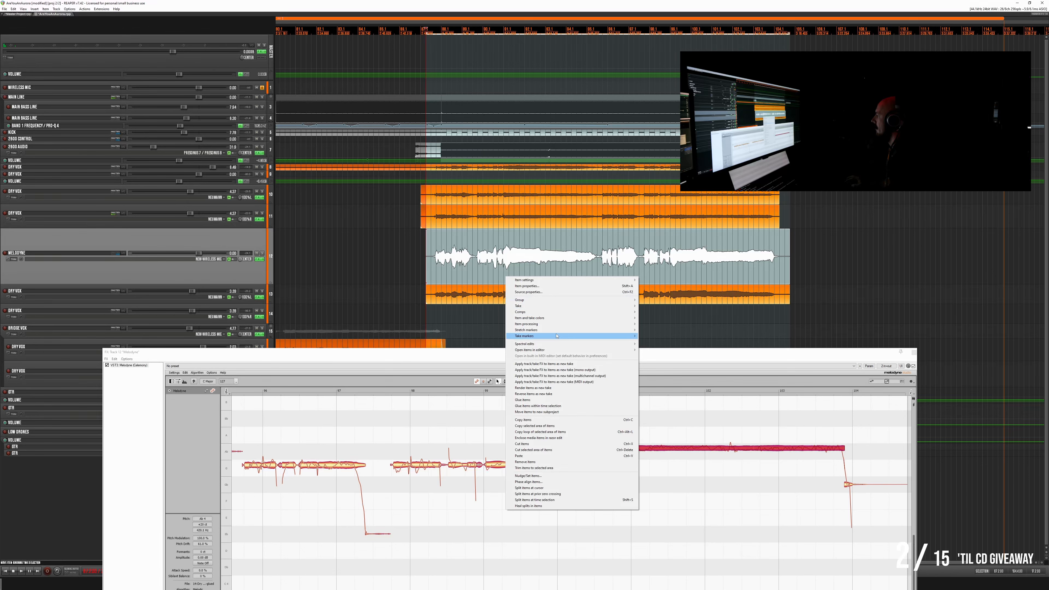
left_click(551, 370)
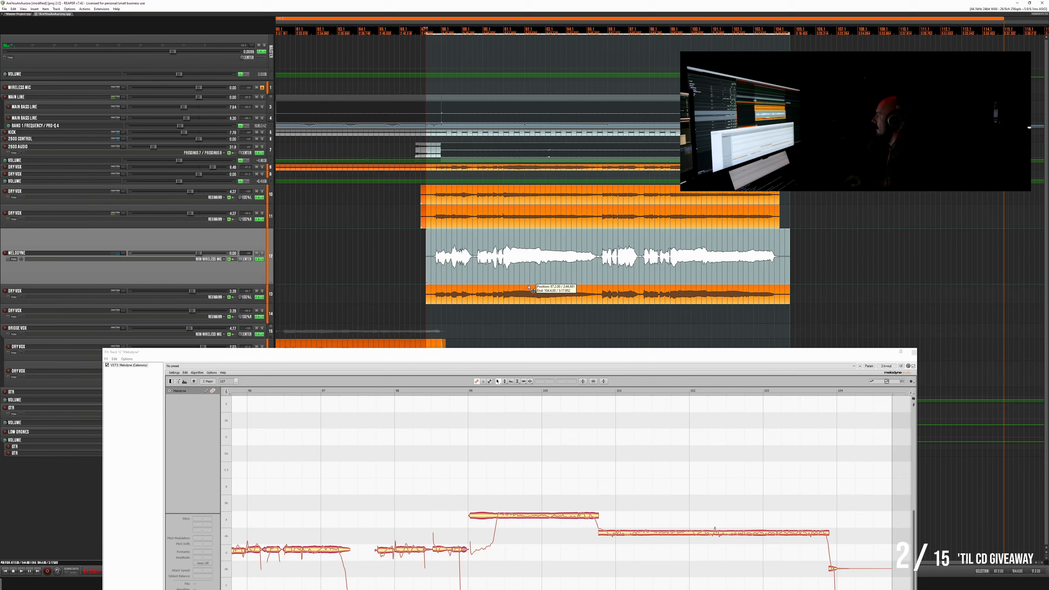
- Move the rendered corrected vocal item from the Melodyne track down to the lower Dry Vox track of the second pair
left_click_drag(524, 280, 533, 312)
right_click(246, 238)
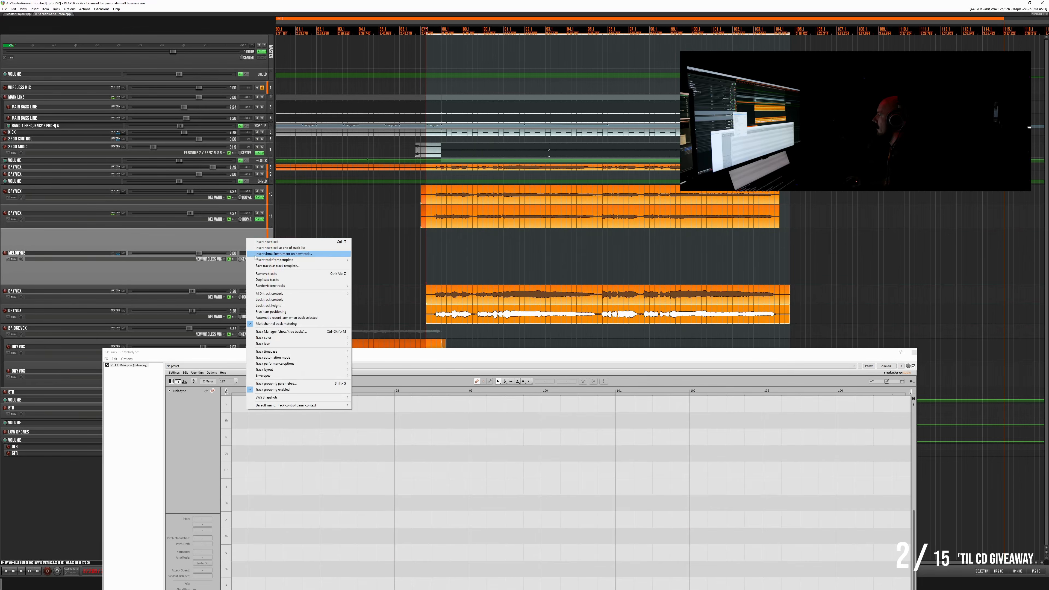
left_click(217, 245)
- Close the Melodyne effect window and play back the last section from just before the layered Dry Vox items
left_click(18, 15)
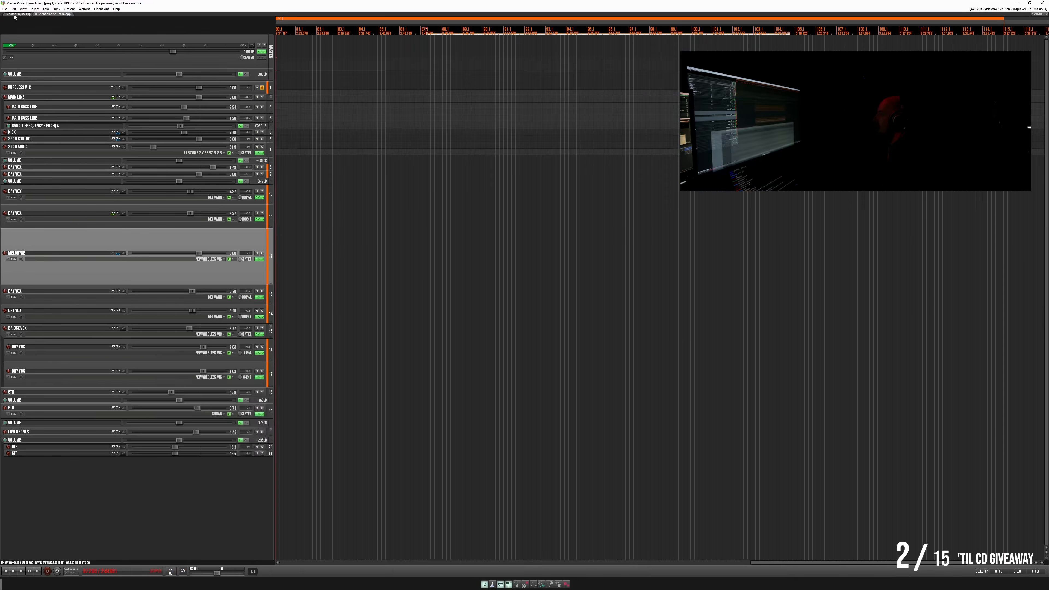
key("space")
left_click(51, 14)
left_click(406, 248)
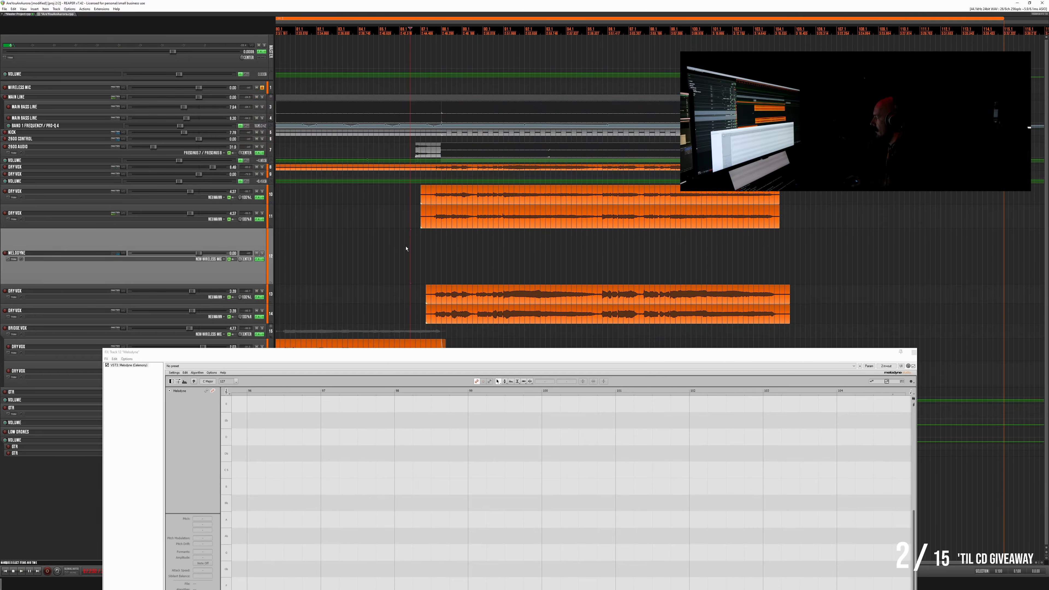
scroll(368, 274, "down", 3)
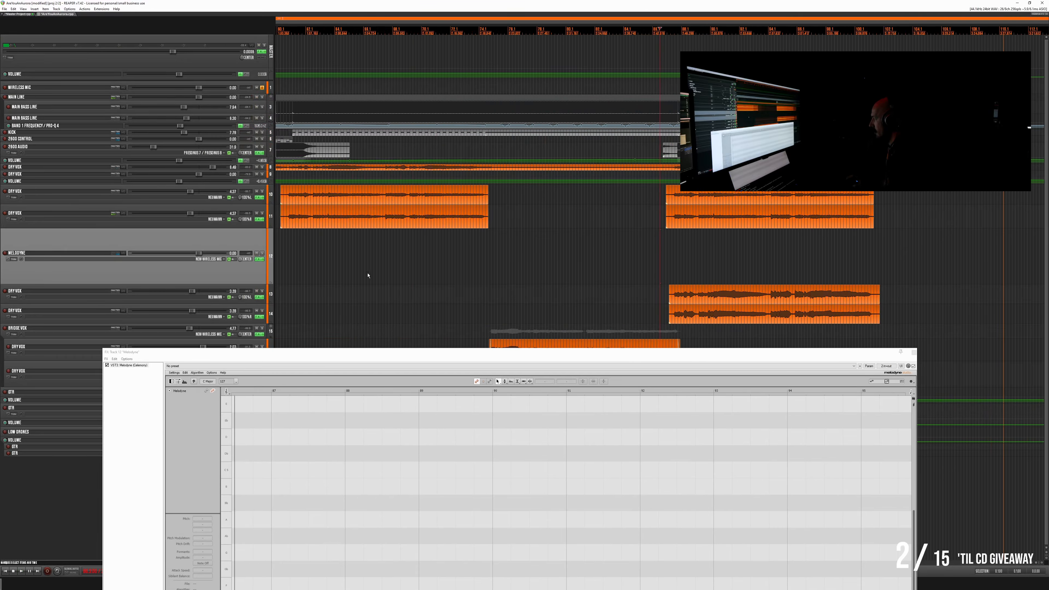
left_click(913, 351)
key("space")
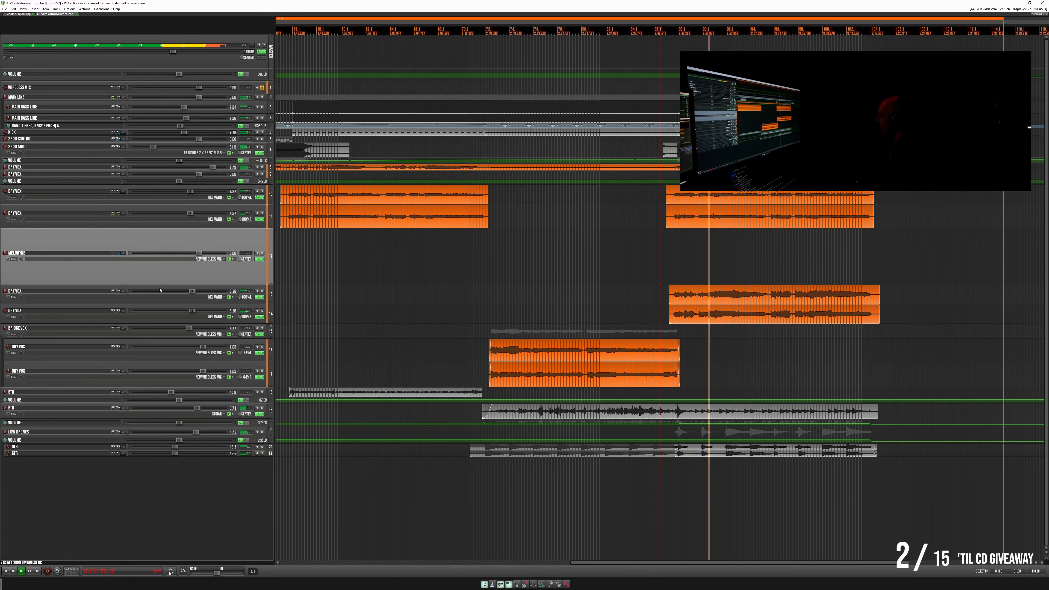
- Move the Melodyne track into the Bridge Vox folder above its Dry Vox tracks, and select the uppermost layered Dry Vox item in the last section
left_click_drag(175, 248, 215, 333)
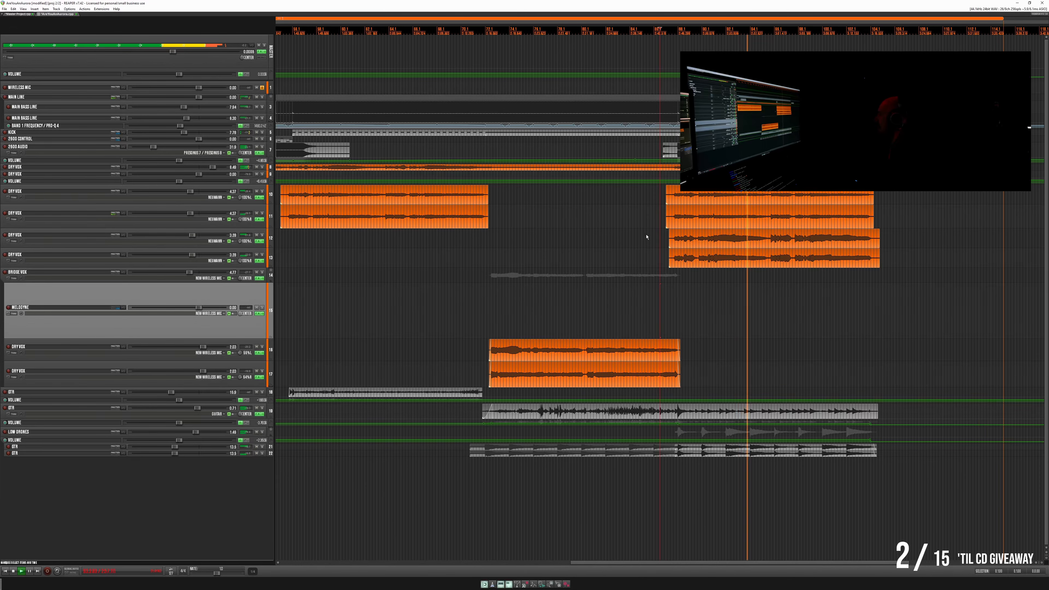
left_click(793, 193)
scroll(793, 193, "down", 3)
scroll(793, 193, "up", 3)
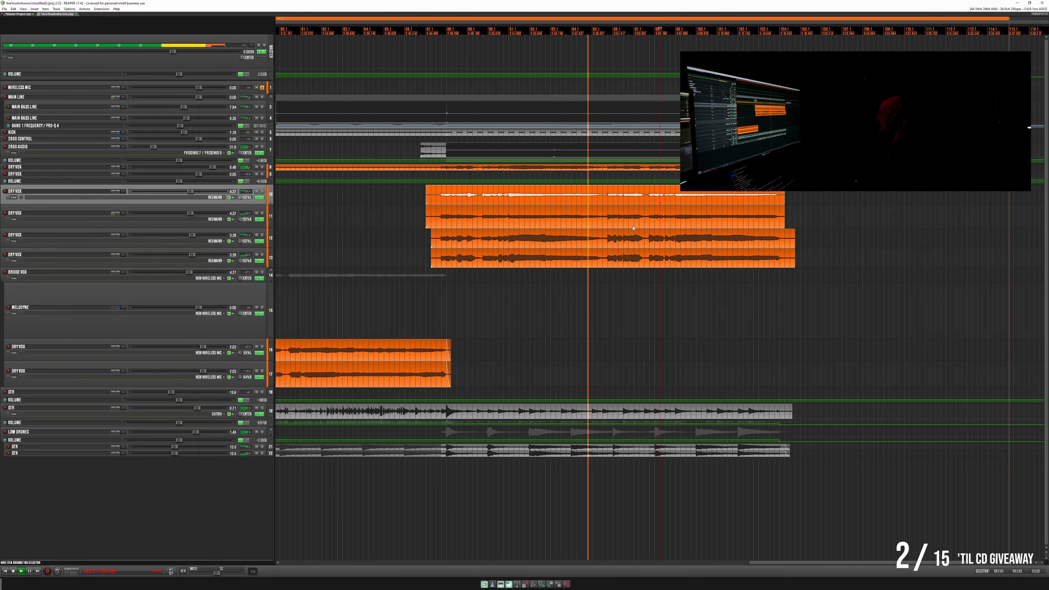
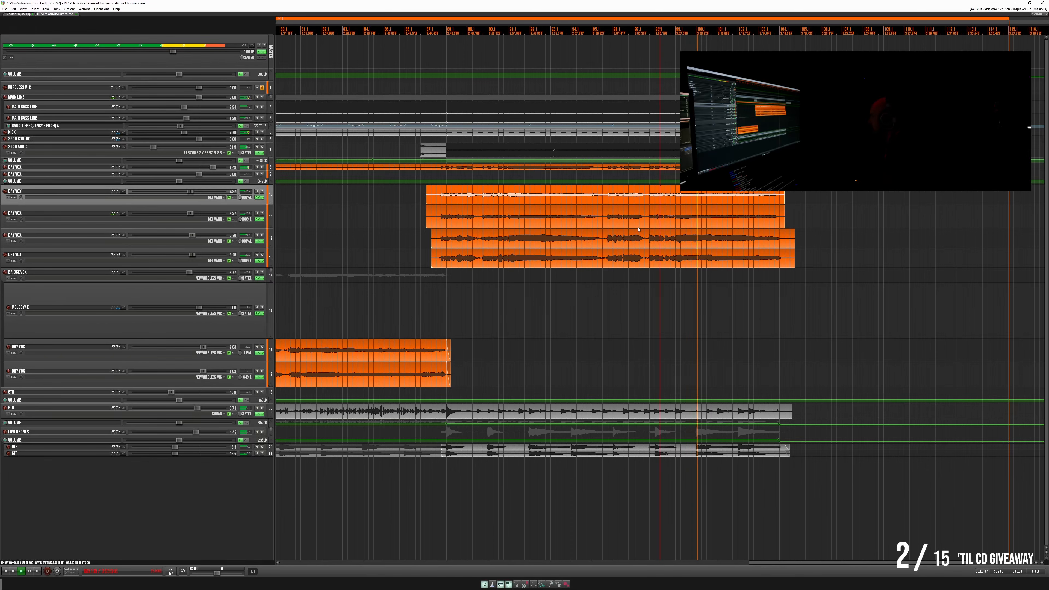
- Trim the empty tails off the four stacked DRY VOX clips near the end of the song and fade out their ends
left_click(749, 192)
scroll(748, 192, "up", 5)
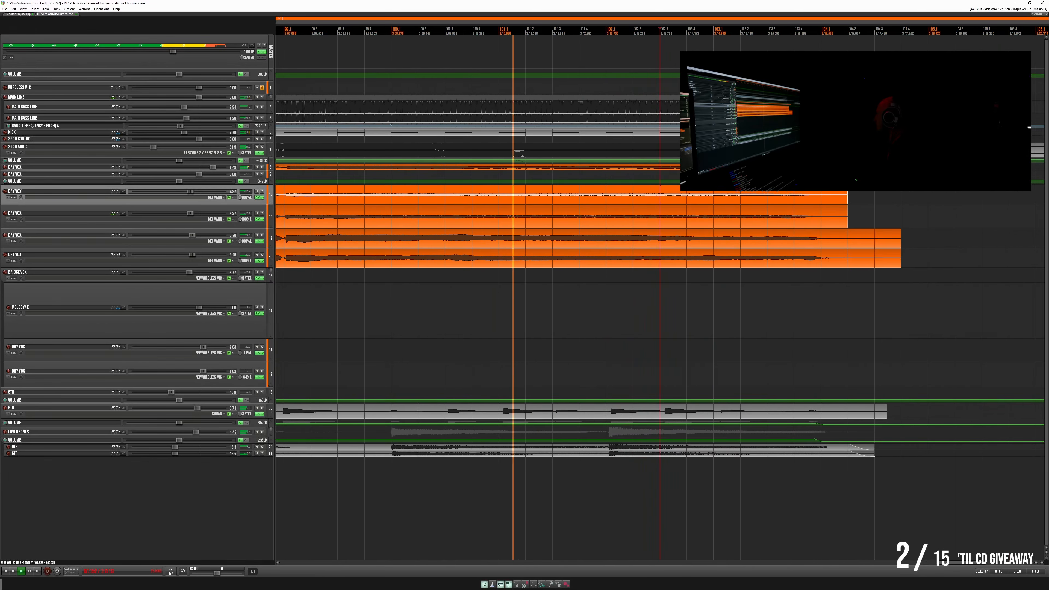
left_click_drag(971, 198, 828, 298)
key("Delete")
left_click_drag(864, 195, 773, 290)
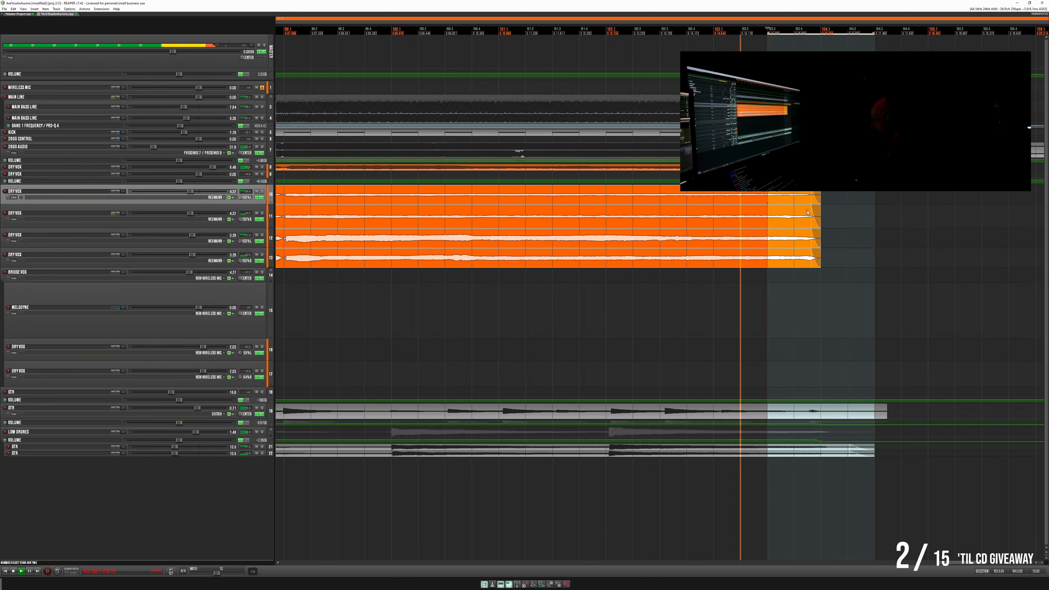
- Trim the empty lead-in from the same four DRY VOX clips and fade in their new starts
scroll(726, 223, "down", 5)
scroll(426, 204, "up", 5)
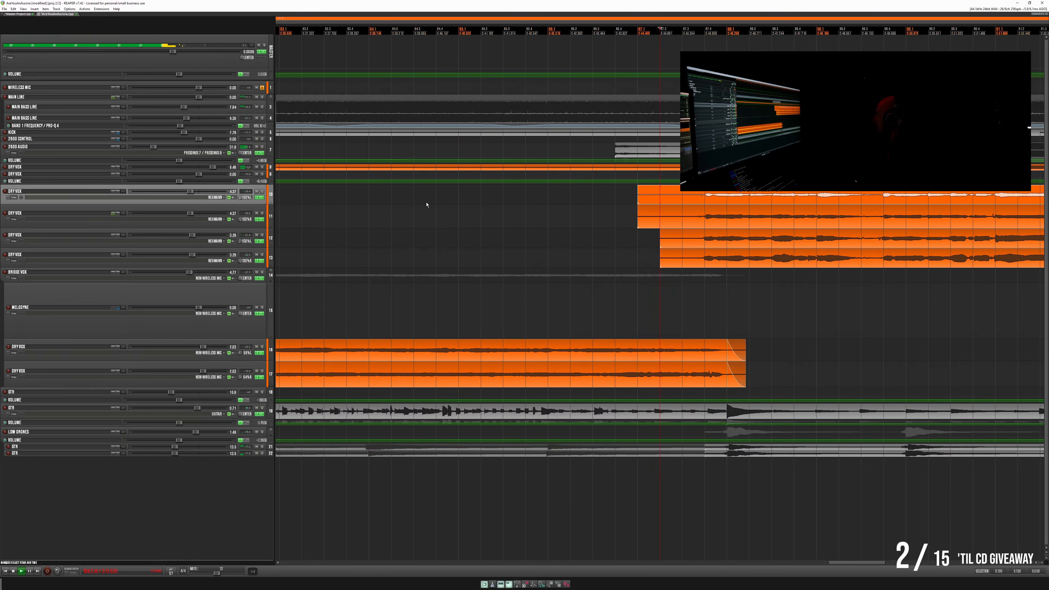
left_click_drag(604, 199, 708, 265)
key("Delete")
left_click_drag(702, 199, 732, 274)
left_click(695, 197)
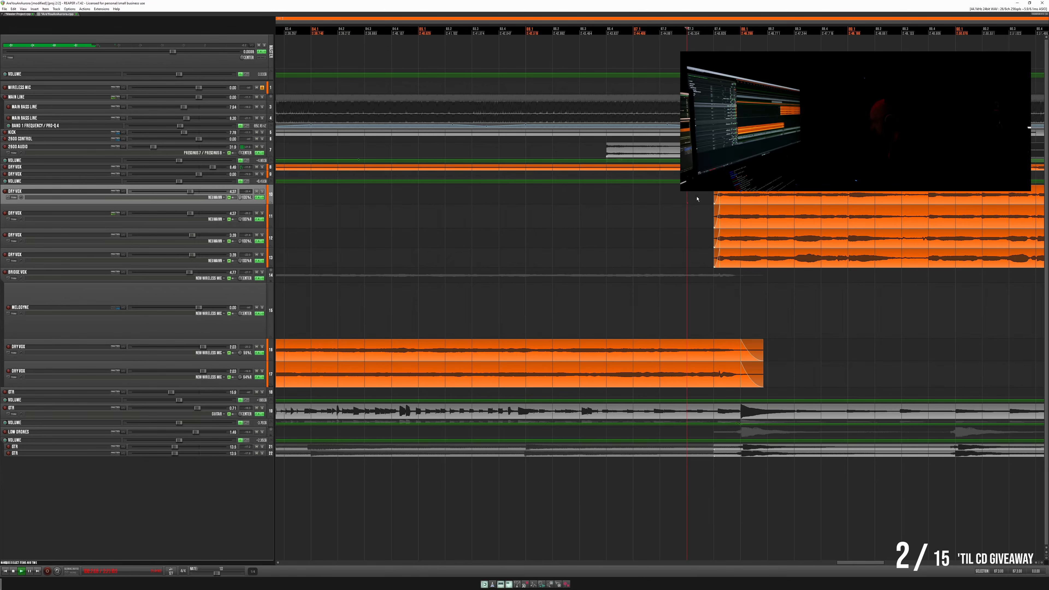
- Play from the start of the bridge vocals, briefly soloing the upper DRY VOX track below the Melodyne track
scroll(697, 204, "down", 8)
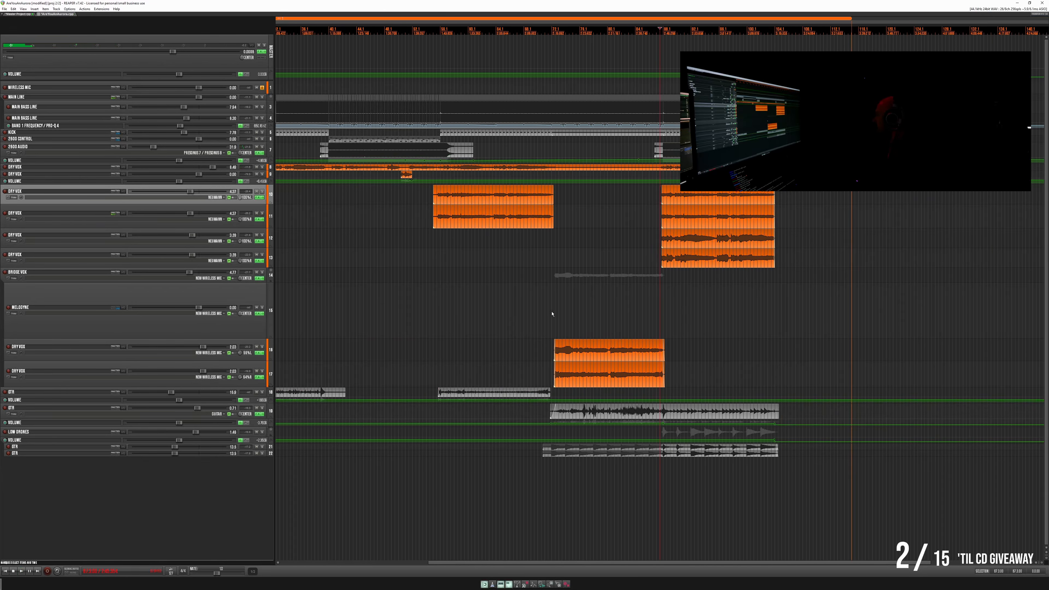
left_click(552, 314)
key("space")
left_click(262, 347)
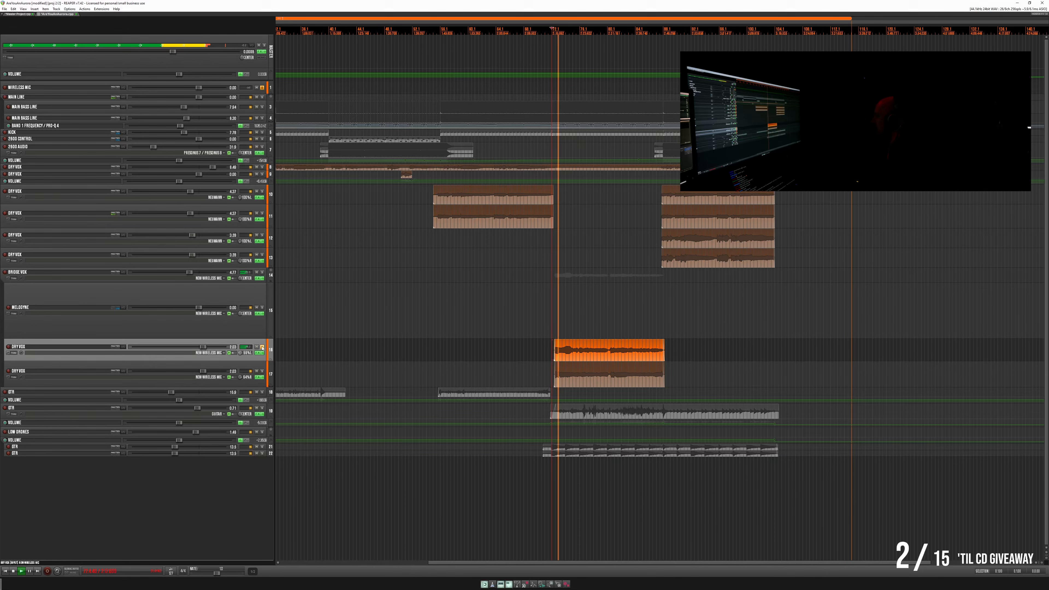
left_click(262, 347)
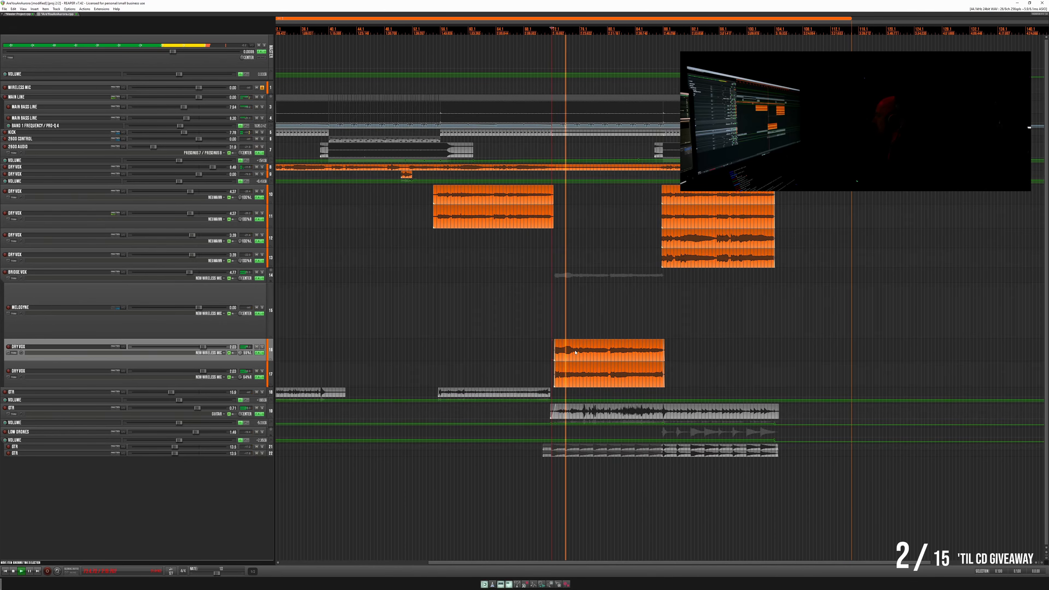
key("space")
- Move the upper bridge DRY VOX clip onto the Melodyne track, aligned at the same time position
double_click(584, 352)
scroll(689, 352, "up", 5)
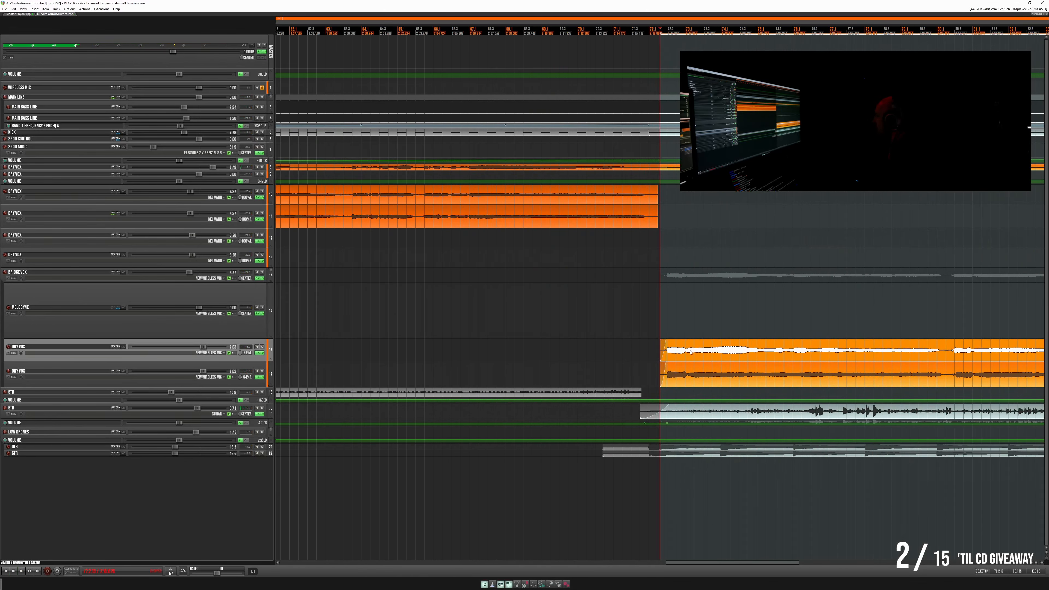
left_click_drag(684, 357, 686, 332)
scroll(687, 332, "down", 5)
left_click(764, 324)
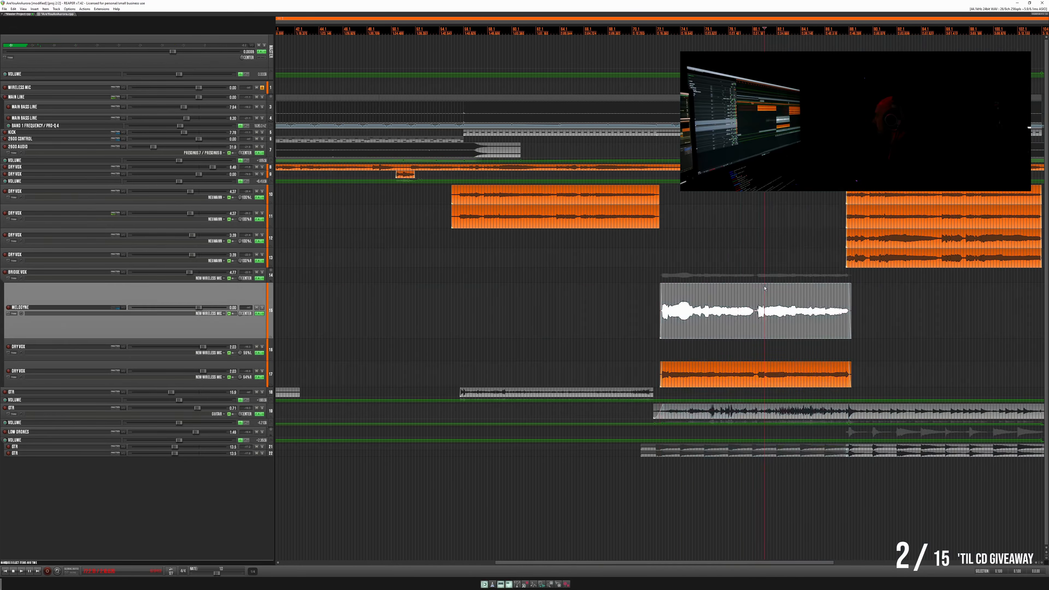
- Open the Melodyne plug-in of the Melodyne track and play the bridge vocal through so its notes are captured
scroll(765, 324, "up", 5)
left_click(260, 314)
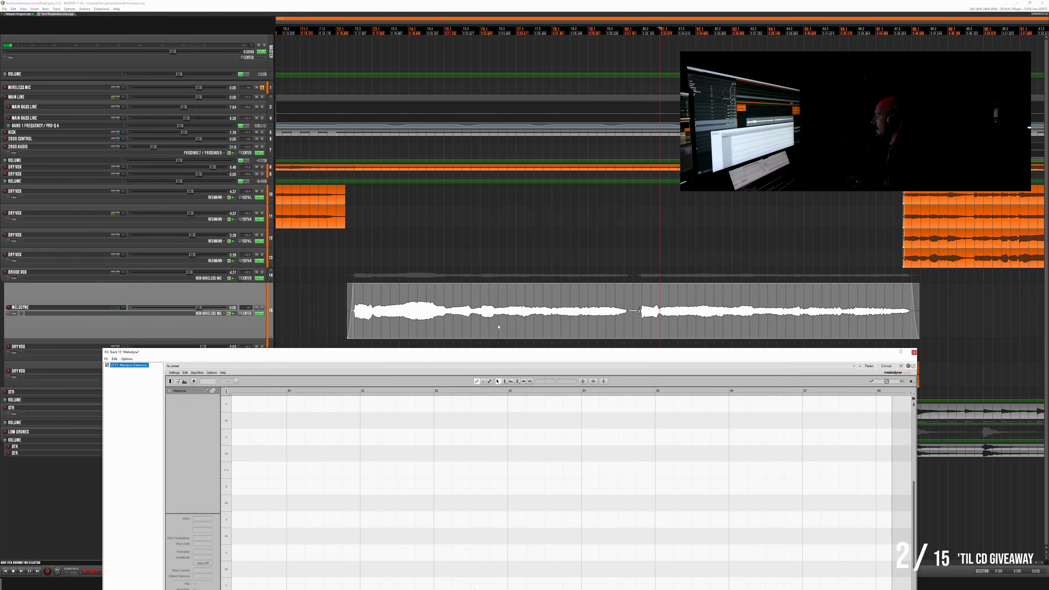
key("space")
left_click_drag(439, 148, 468, 78)
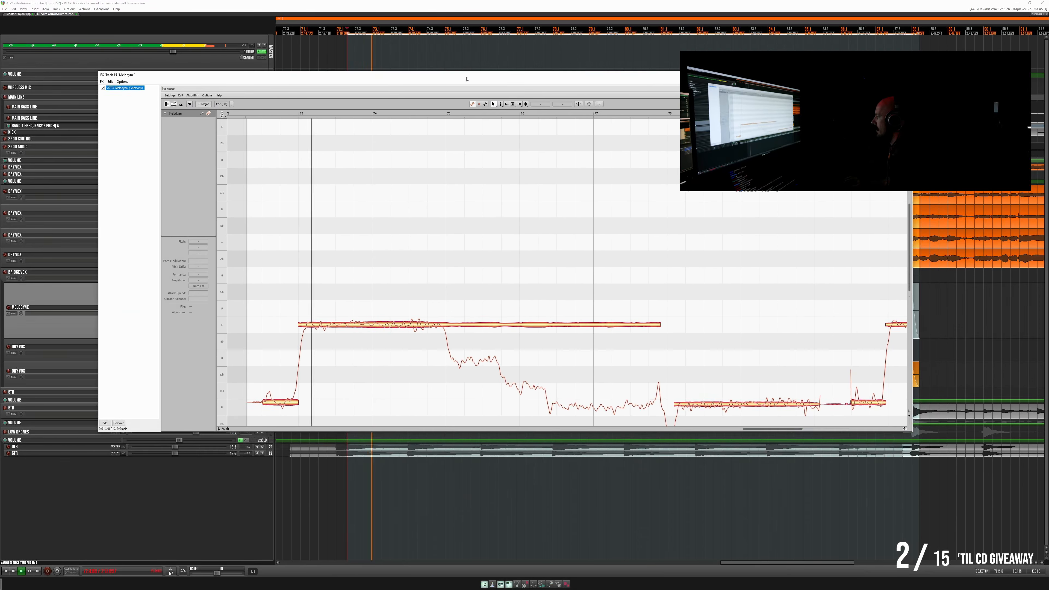
- Split the long merged notes in both vocal phrases wherever the sung pitch steps or dips
double_click(443, 324)
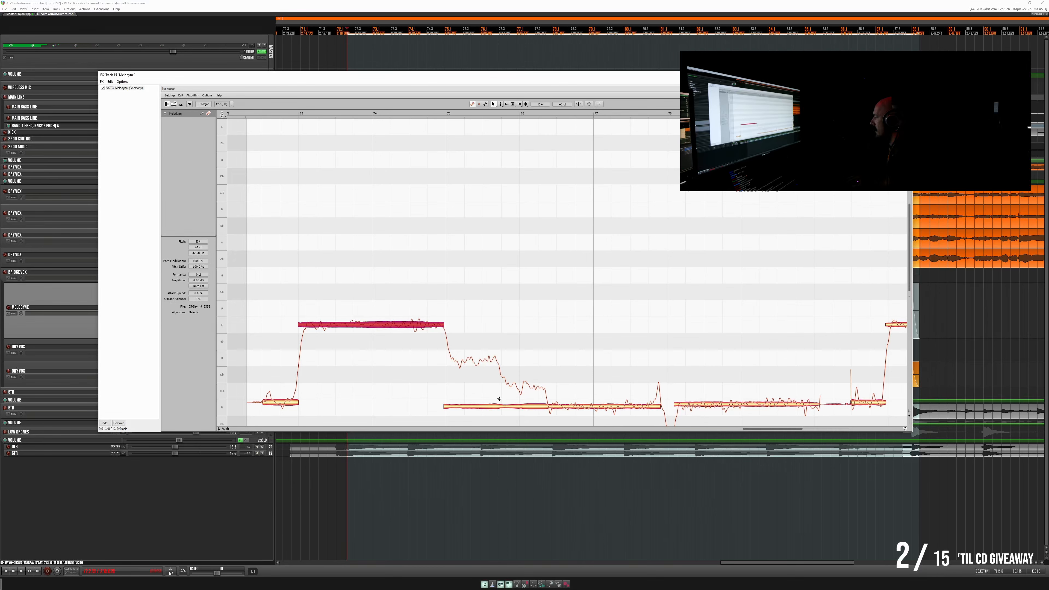
double_click(499, 399)
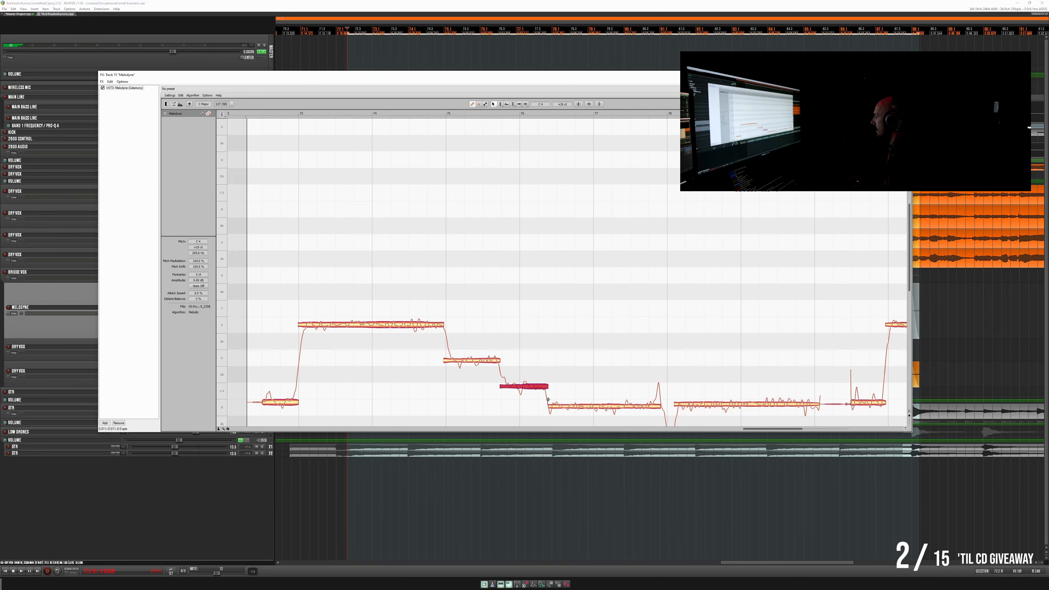
scroll(539, 378, "down", 4)
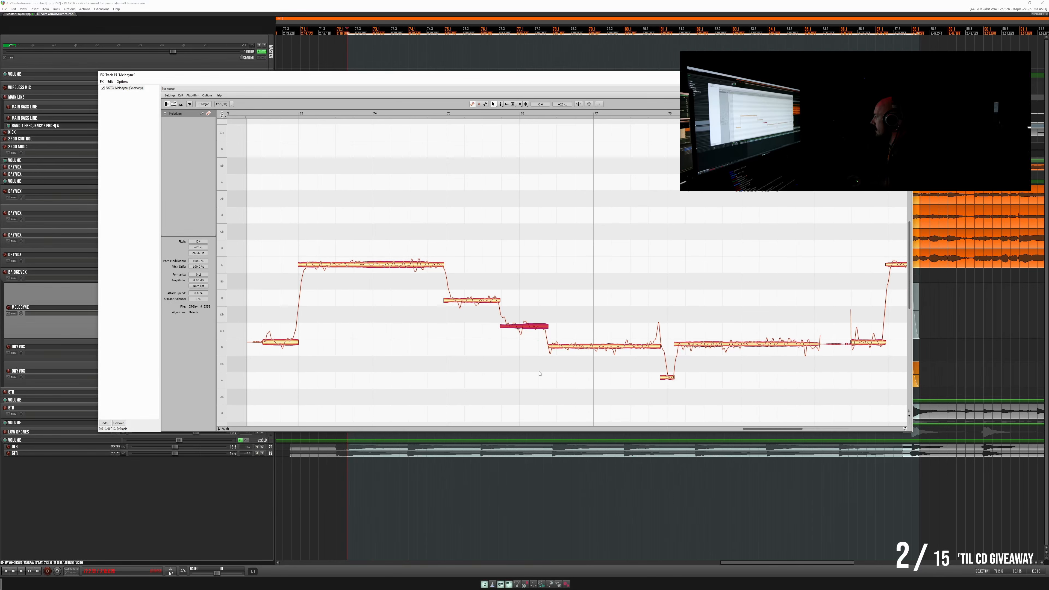
scroll(671, 340, "right", 10)
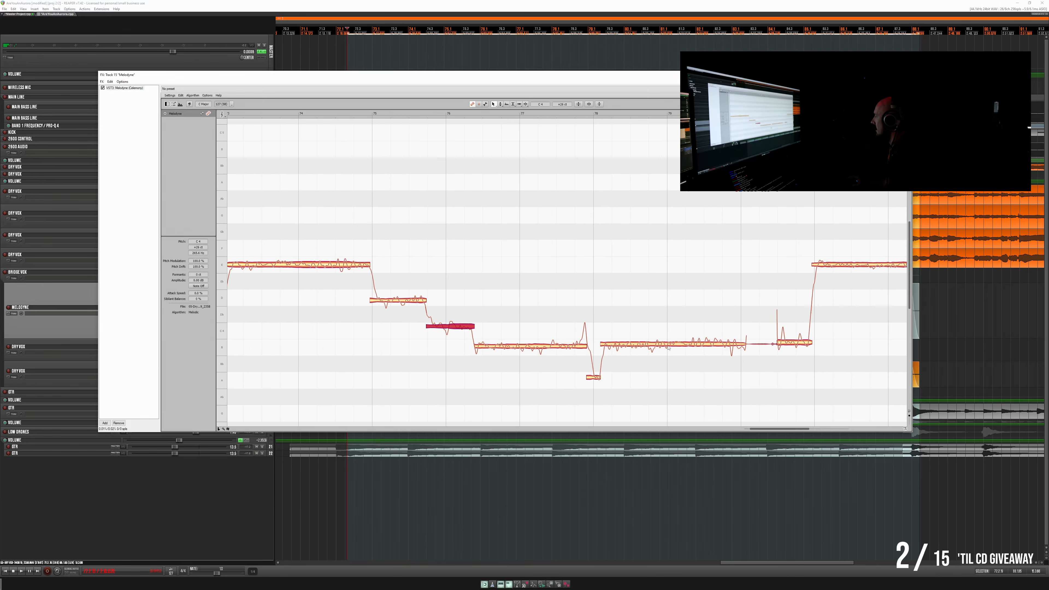
scroll(661, 355, "right", 5)
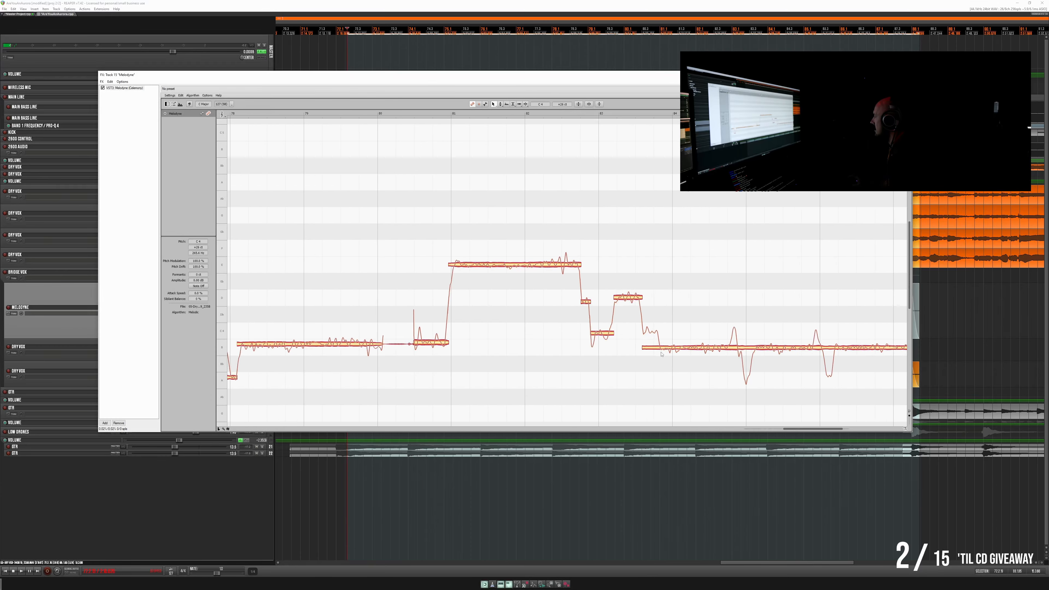
double_click(546, 339)
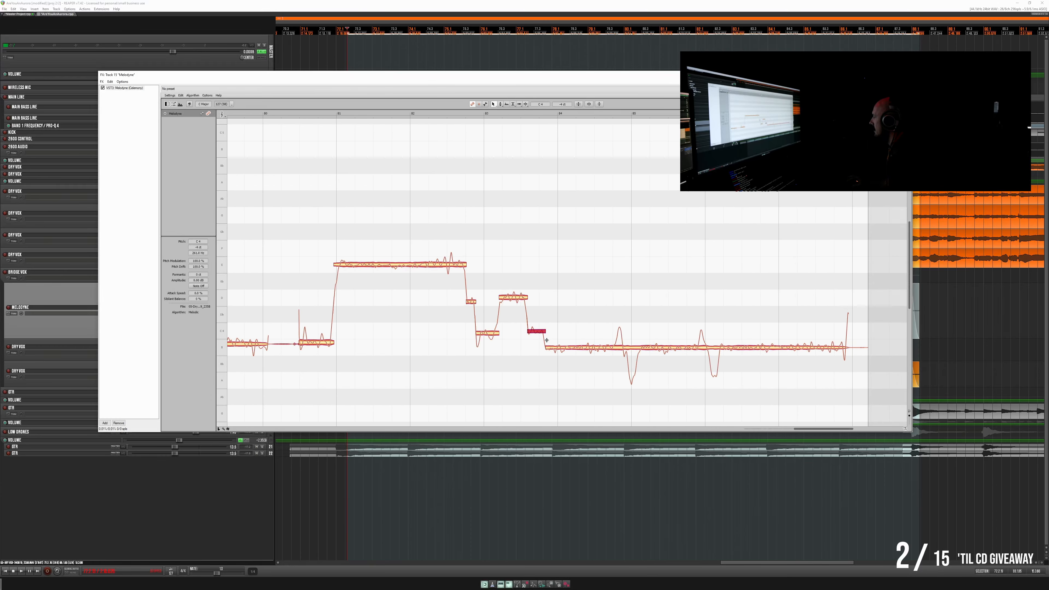
double_click(624, 346)
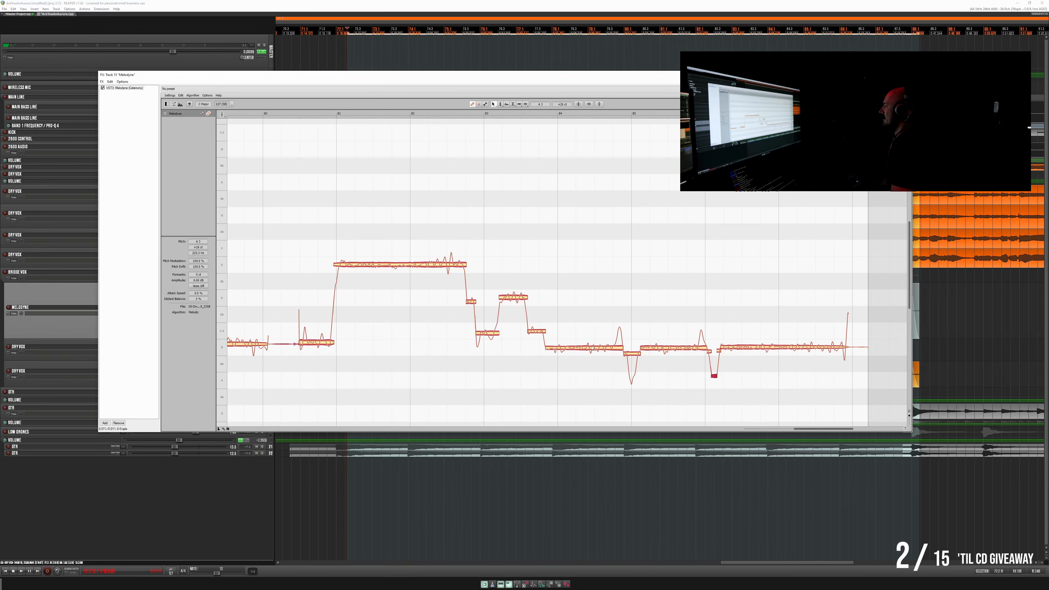
- Separate the short pitch transitions around the descending notes of the first phrase into their own notes
scroll(586, 340, "left", 3)
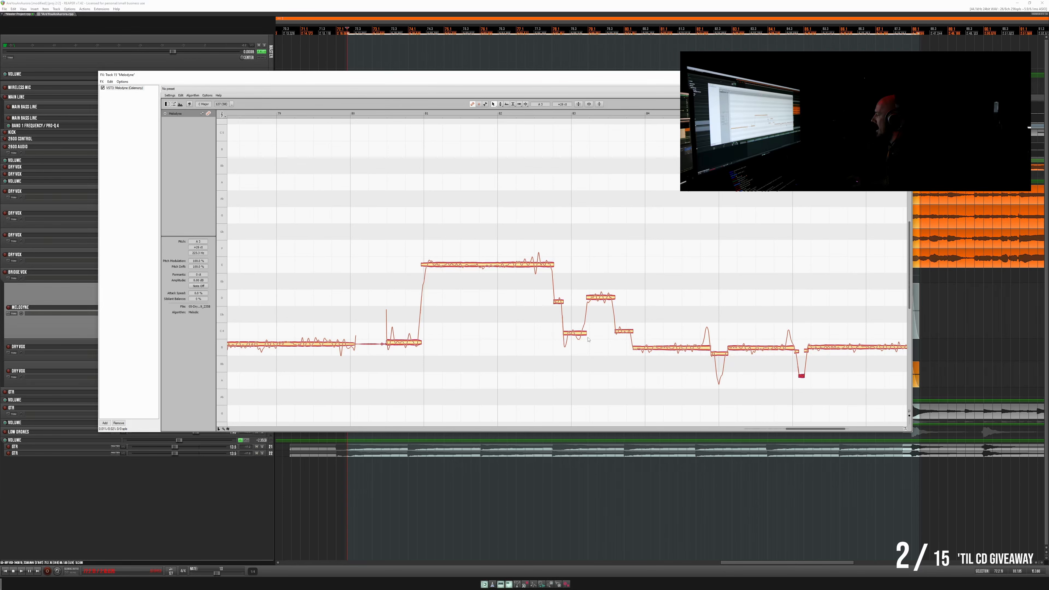
scroll(589, 340, "left", 6)
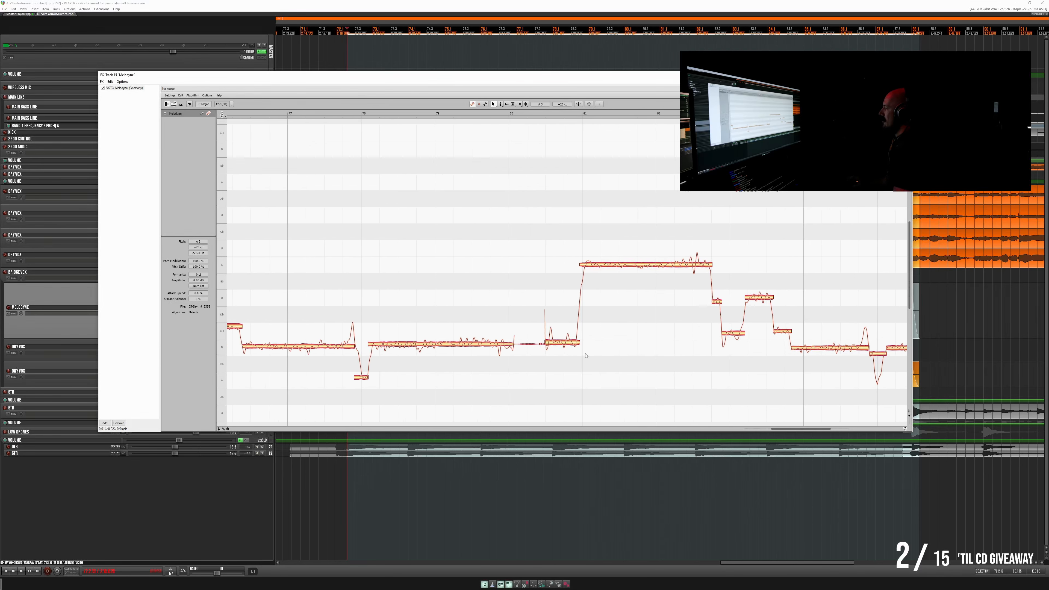
scroll(585, 356, "left", 3)
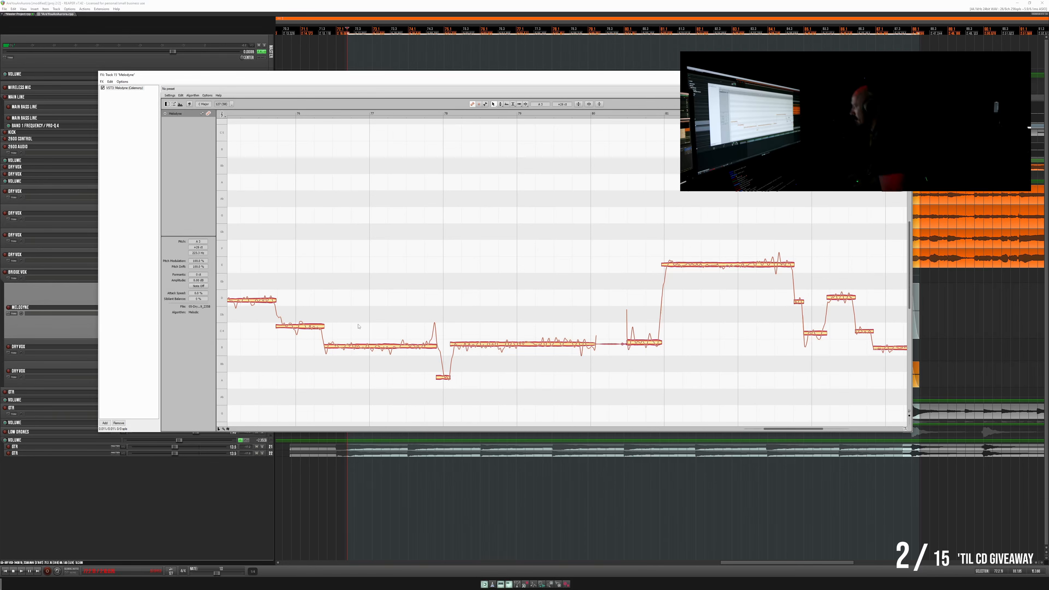
double_click(282, 318)
double_click(323, 325)
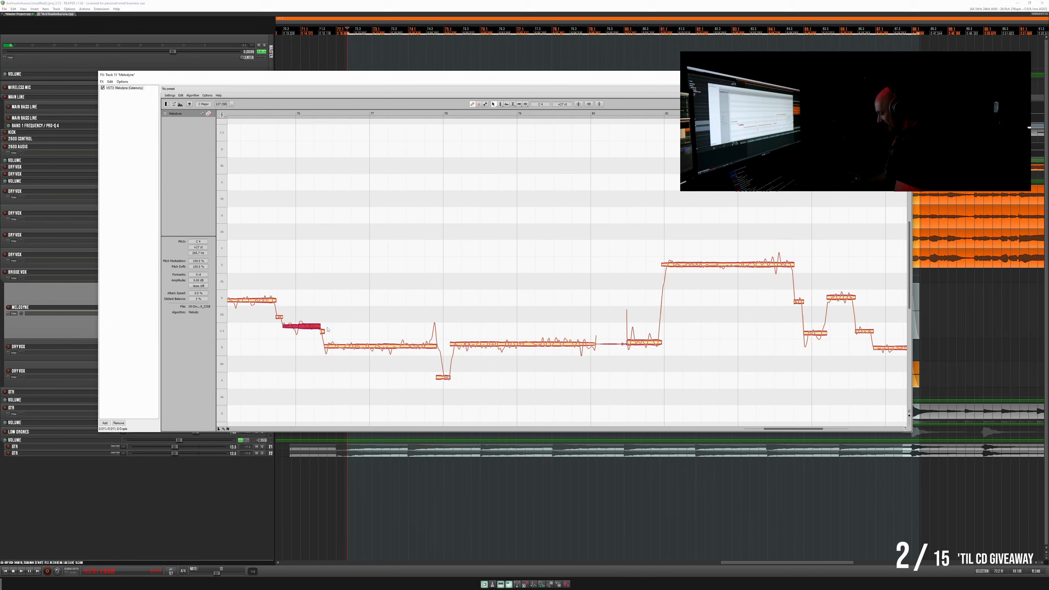
scroll(313, 294, "left", 3)
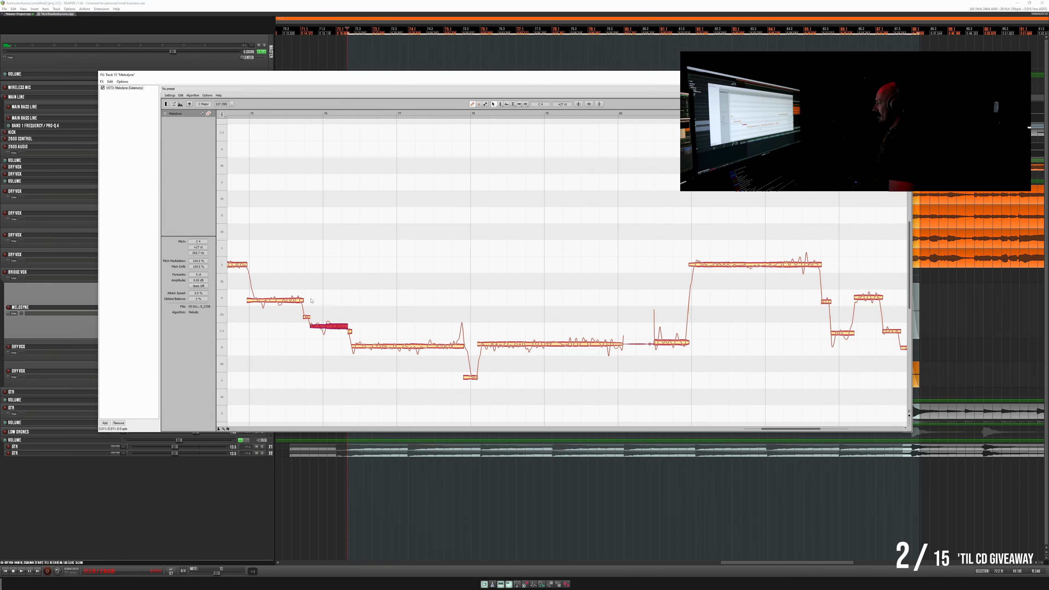
double_click(287, 293)
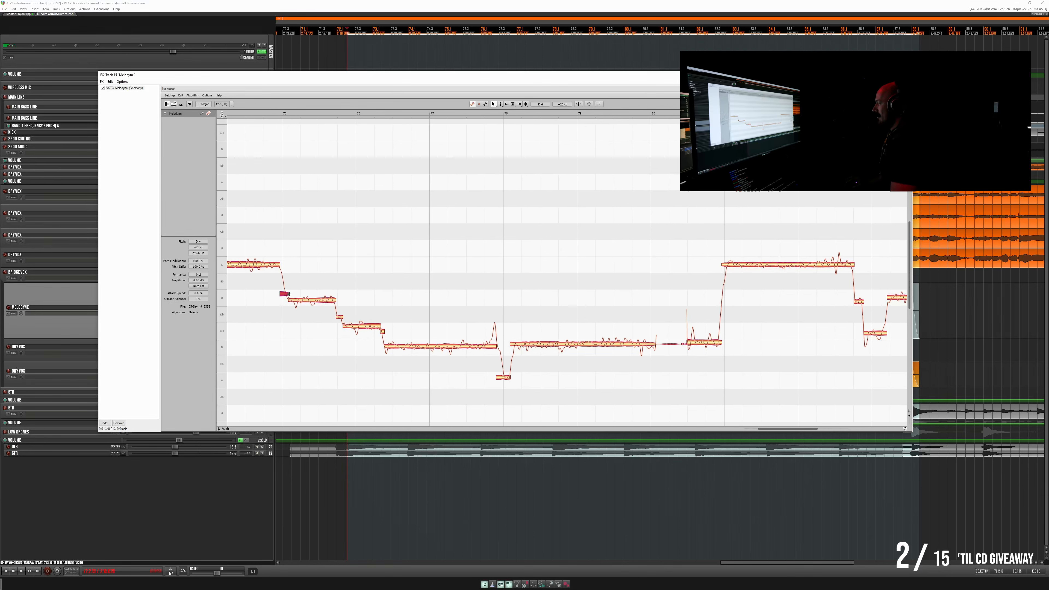
- Split off the rise at the start of the first phrase's high note and the onset of its opening note
scroll(291, 296, "left", 7)
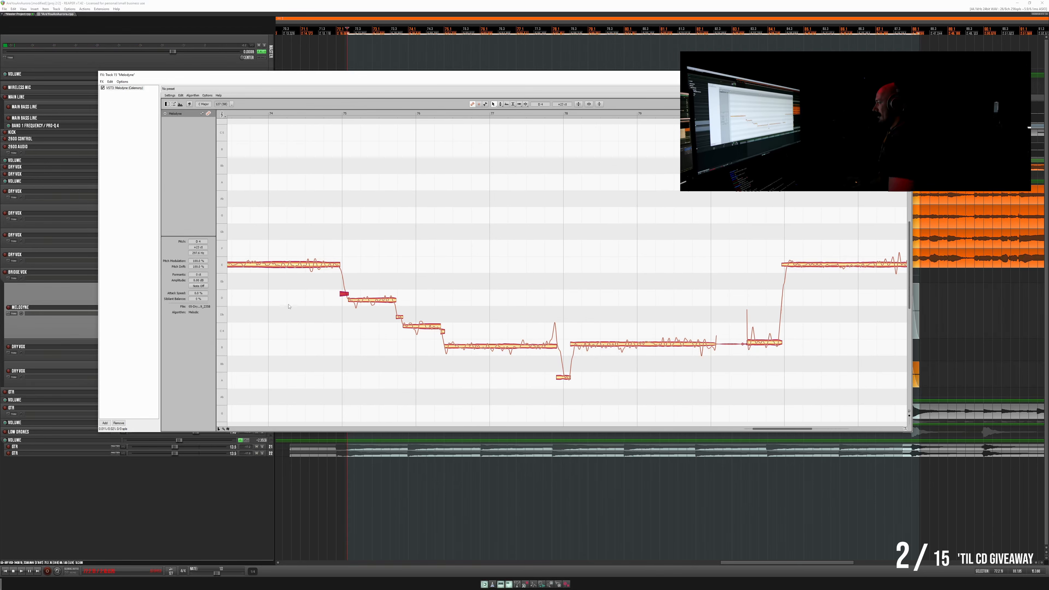
double_click(286, 259)
scroll(290, 328, "left", 3)
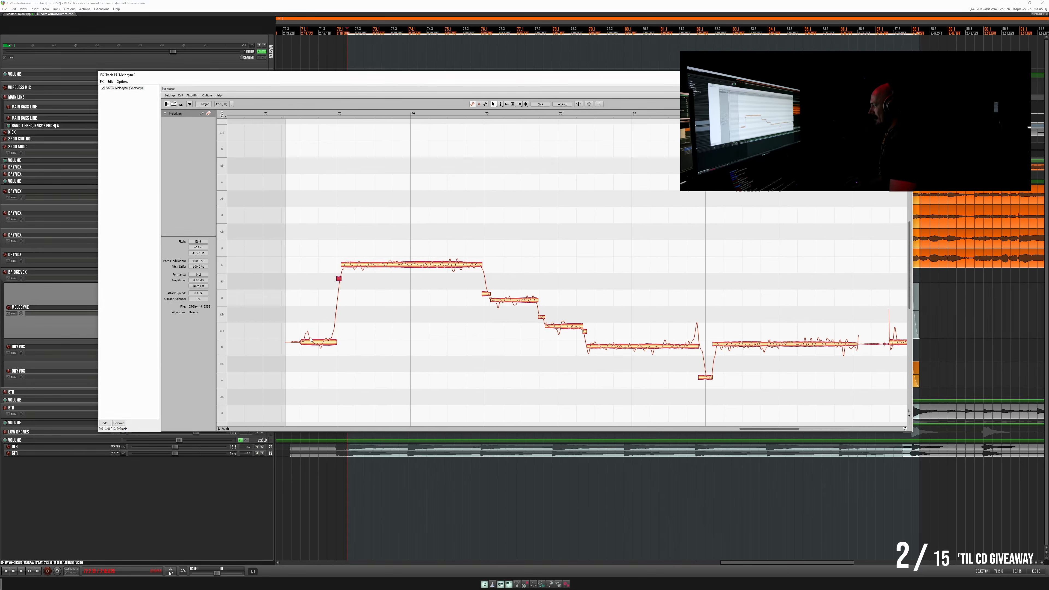
double_click(310, 337)
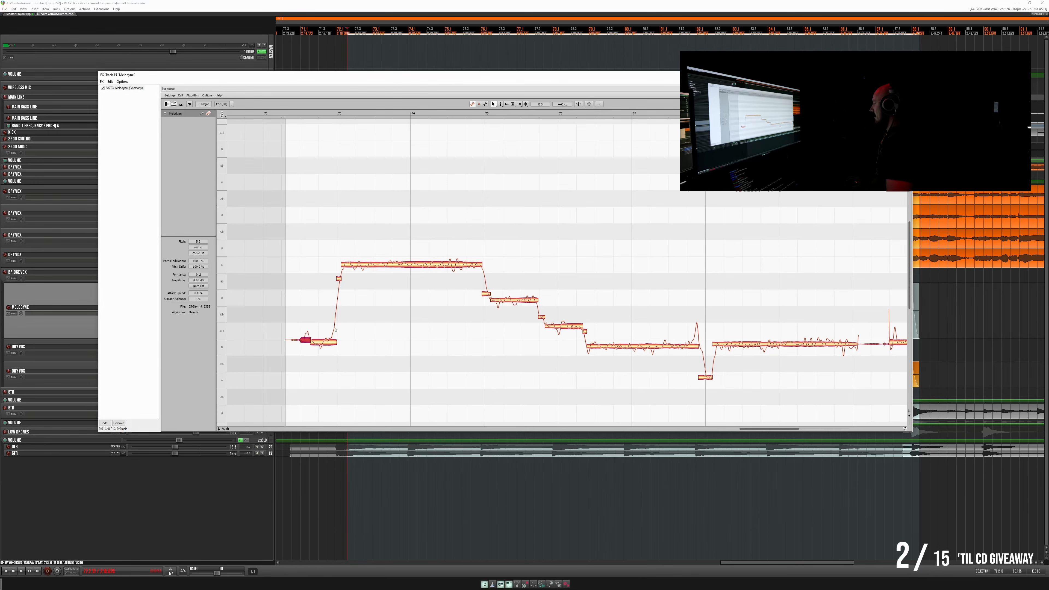
- Play back the split vocal and lower the two opening notes of the first phrase to B3
key("space")
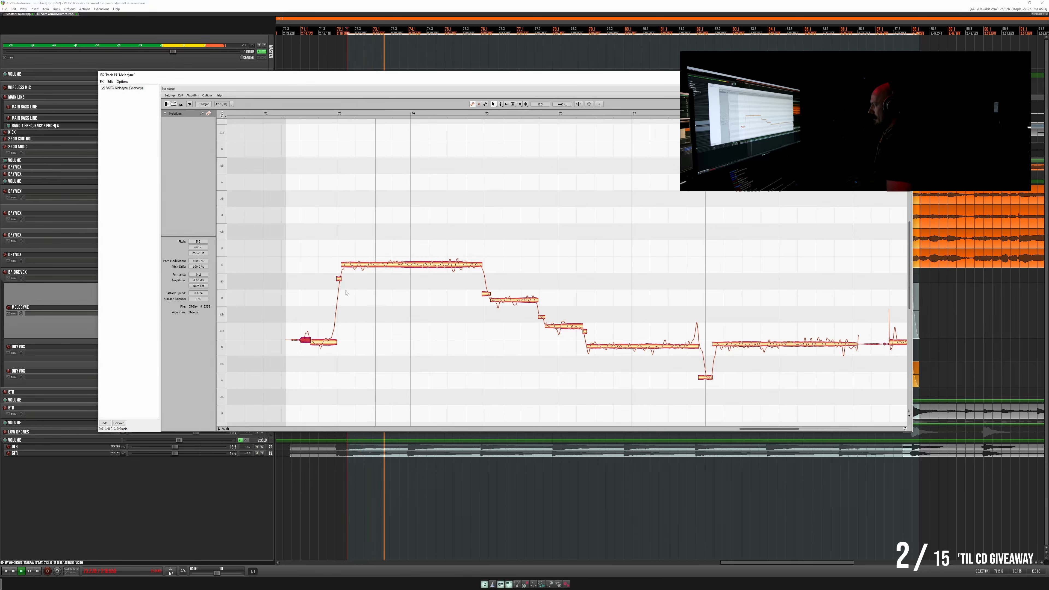
key("space")
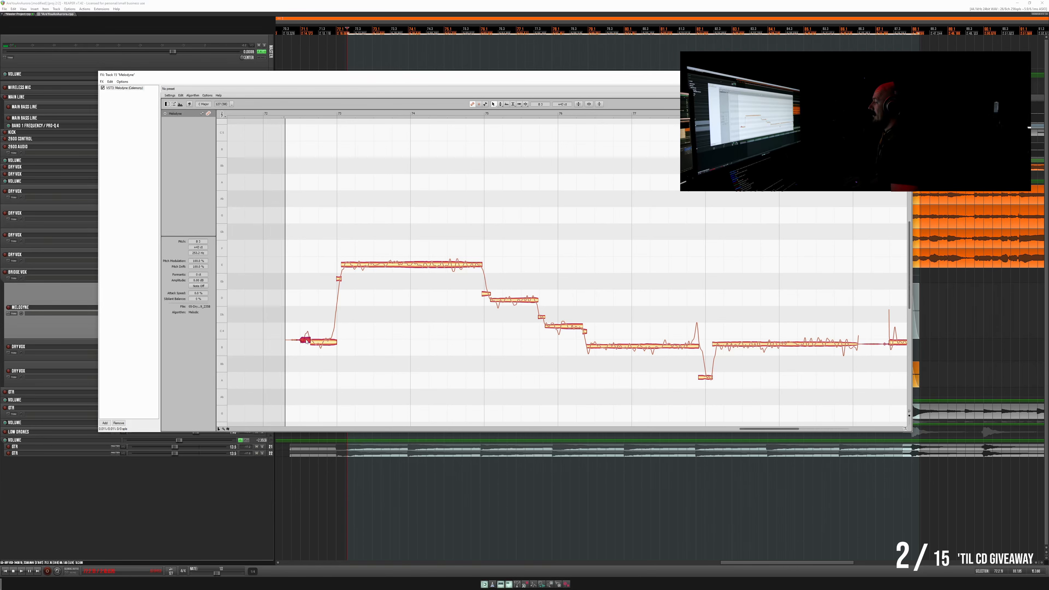
left_click_drag(305, 341, 327, 347)
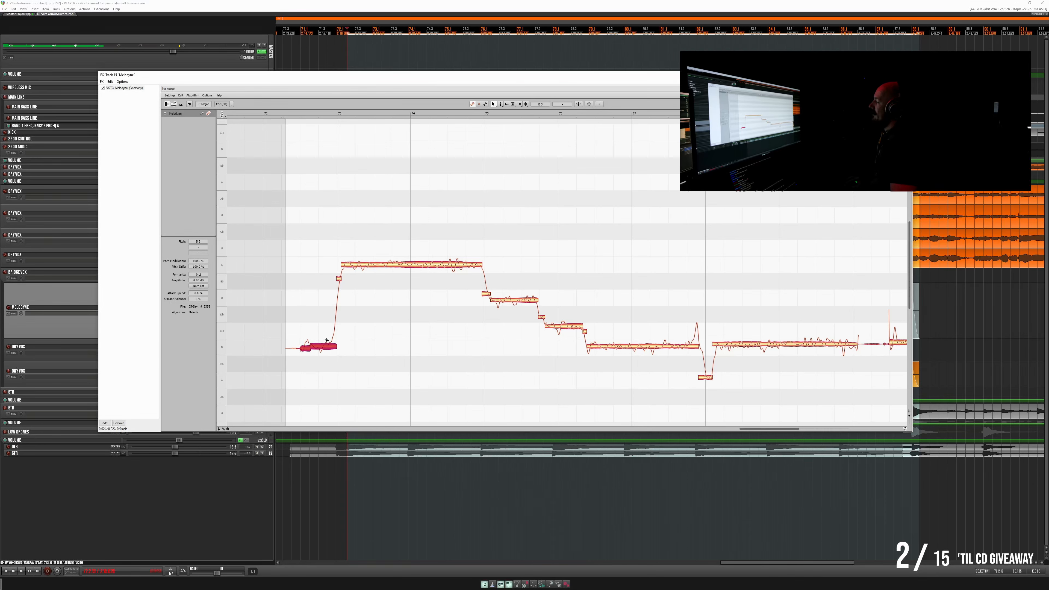
left_click(307, 349)
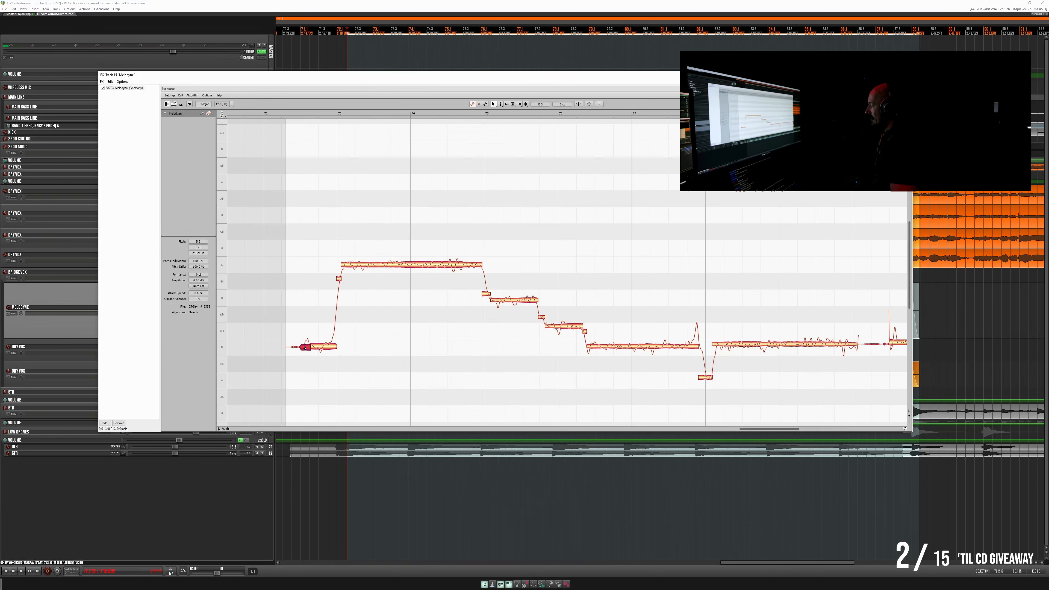
left_click_drag(304, 348, 304, 350)
- Nudge the first phrase's high, descending and long low notes slightly sharp, adjust the dip between the low notes, and play it back
left_click_drag(396, 267, 396, 264)
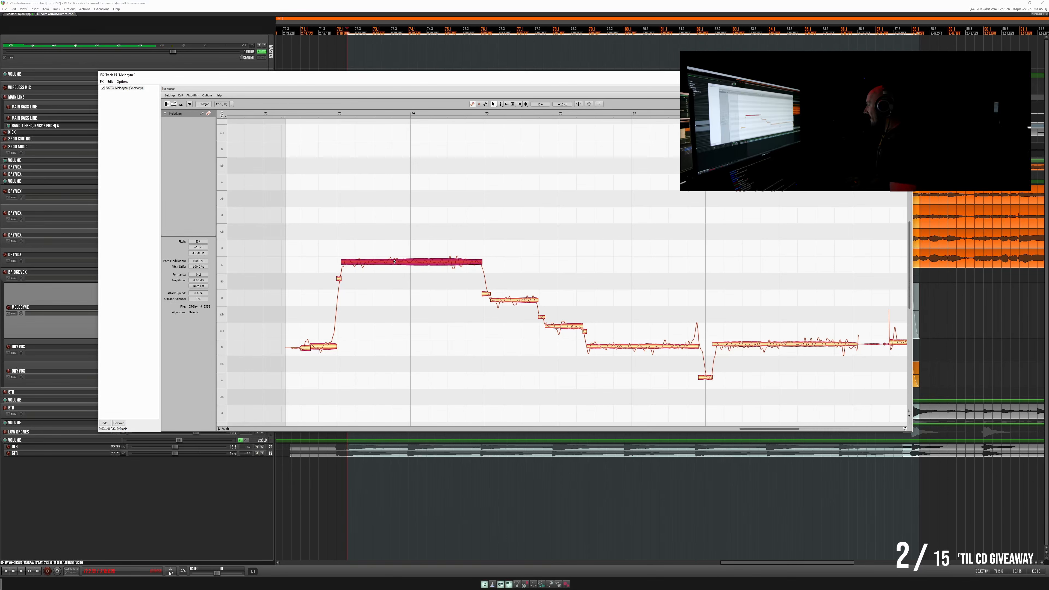
left_click_drag(497, 297, 502, 294)
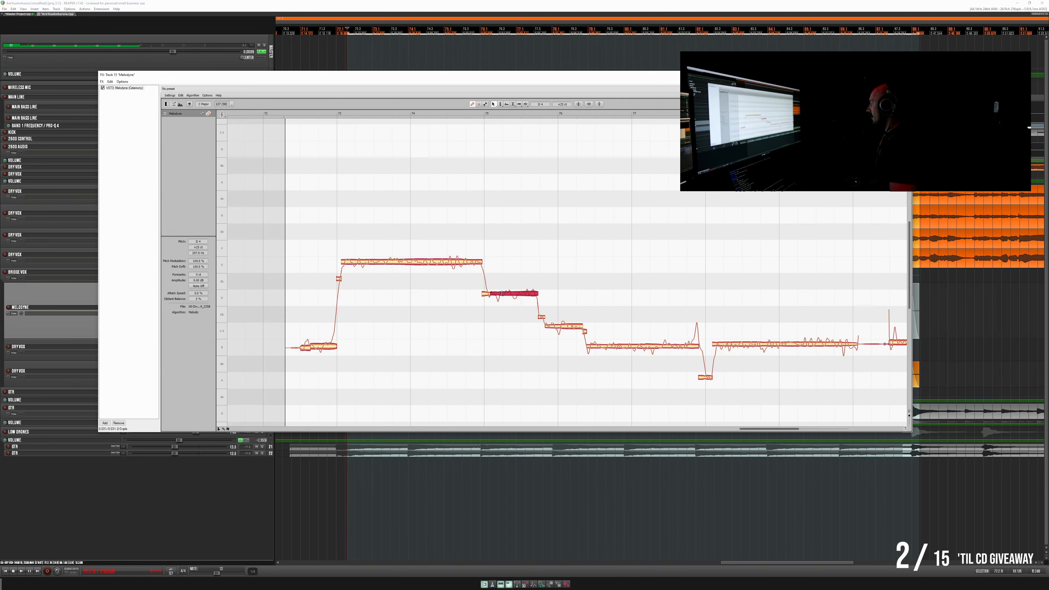
left_click_drag(569, 328, 604, 344)
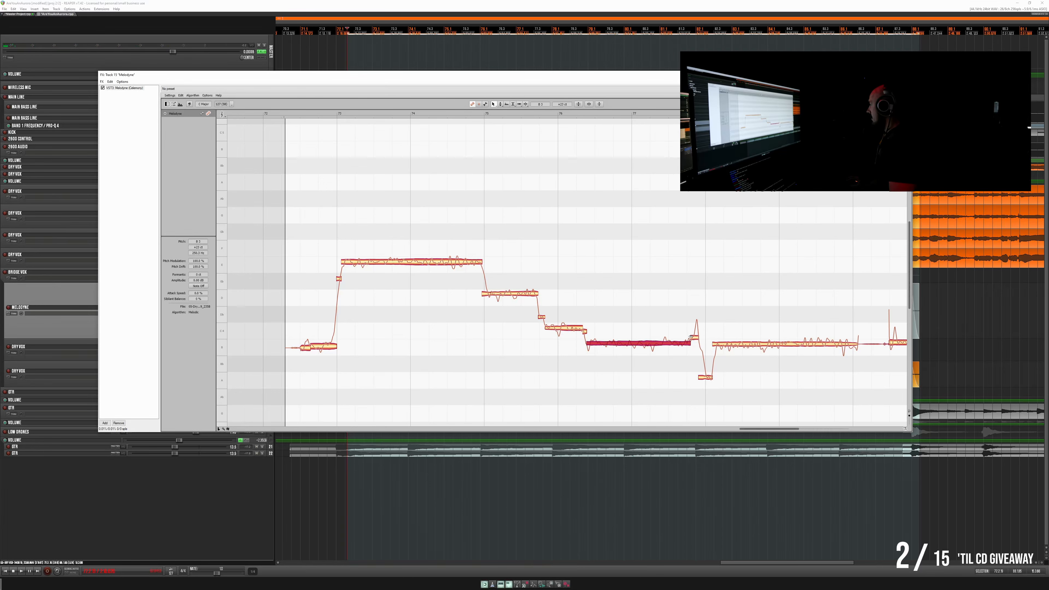
left_click(695, 337)
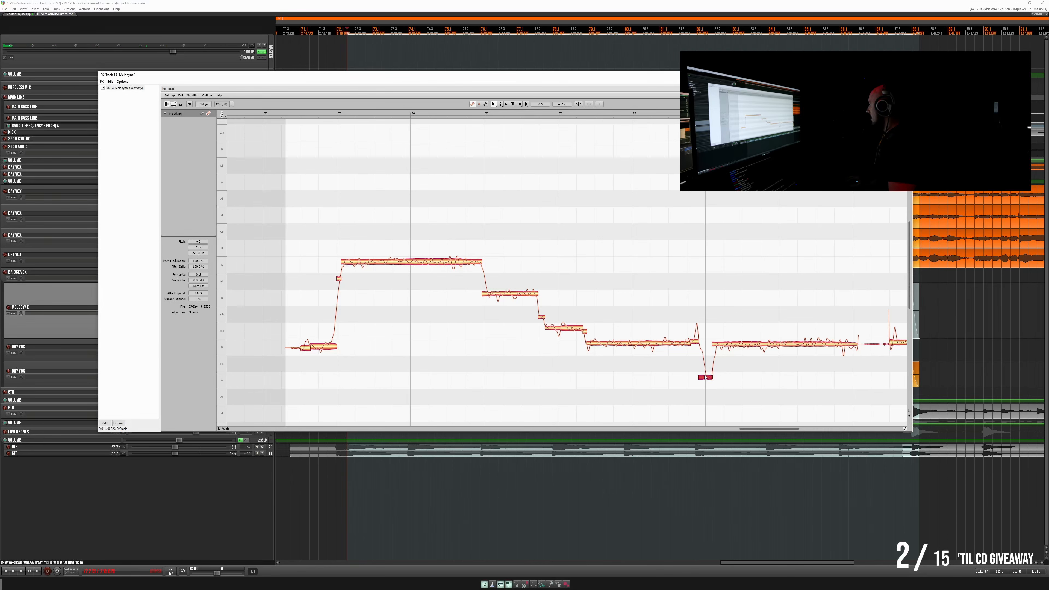
left_click_drag(706, 377, 706, 374)
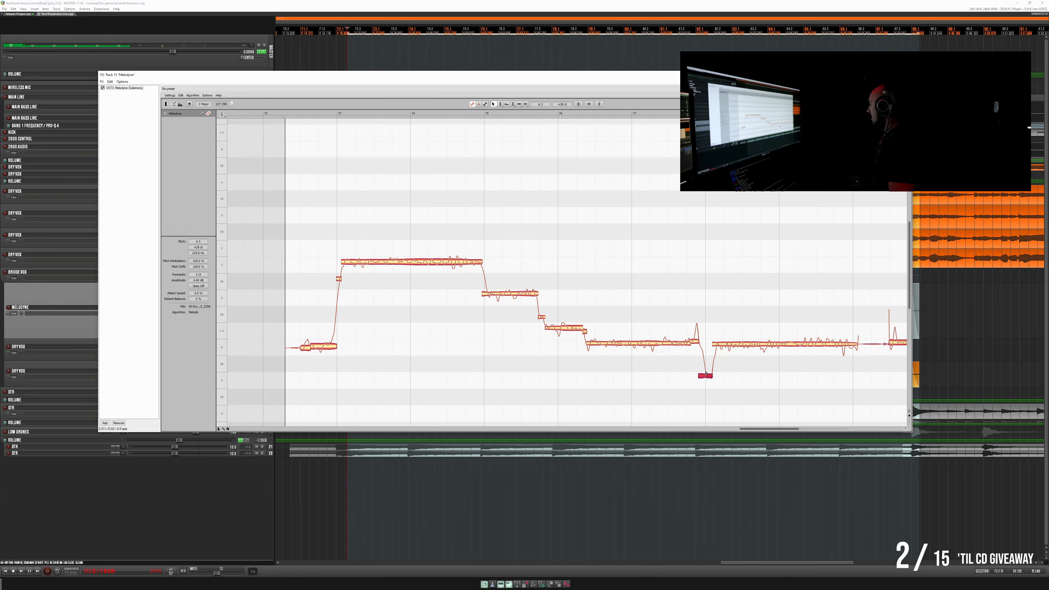
left_click(717, 341)
key("space")
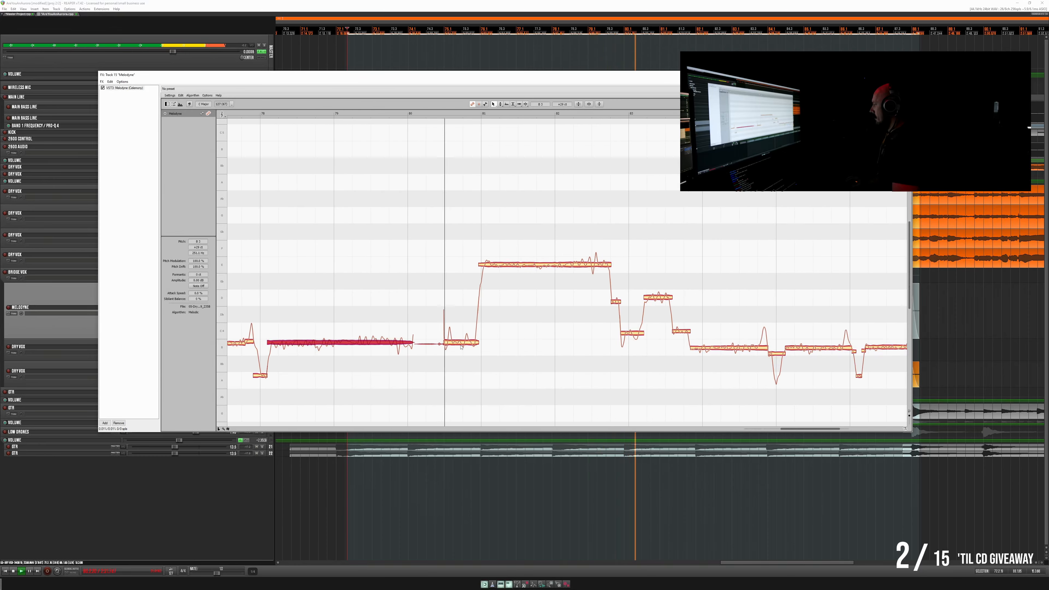
- Raise the second phrase's high note, the short transition after it, and the following low and high steps slightly sharp
left_click(507, 266)
left_click_drag(508, 266, 547, 272)
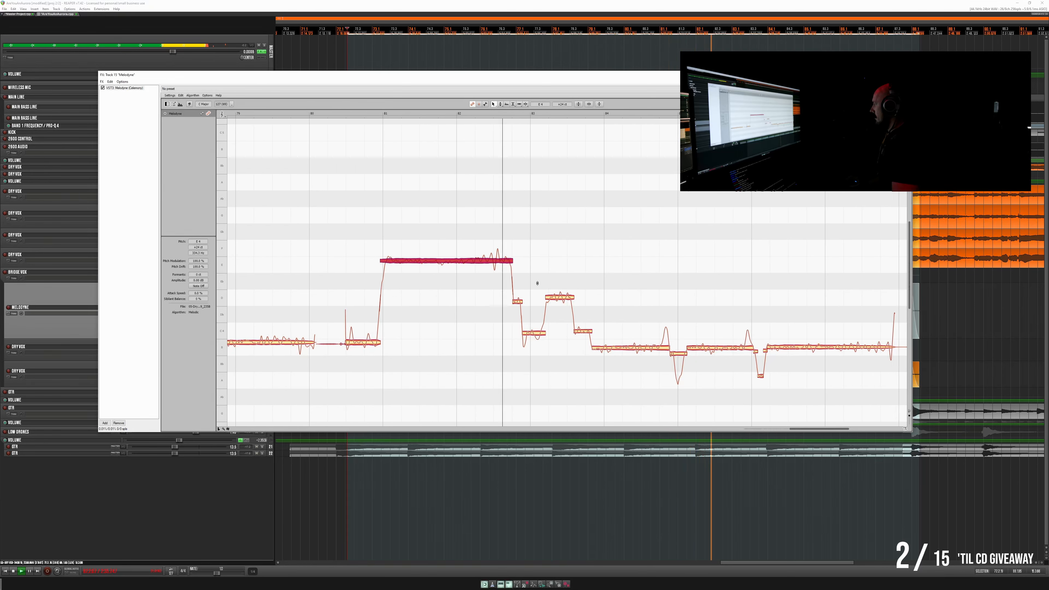
left_click_drag(516, 303, 517, 292)
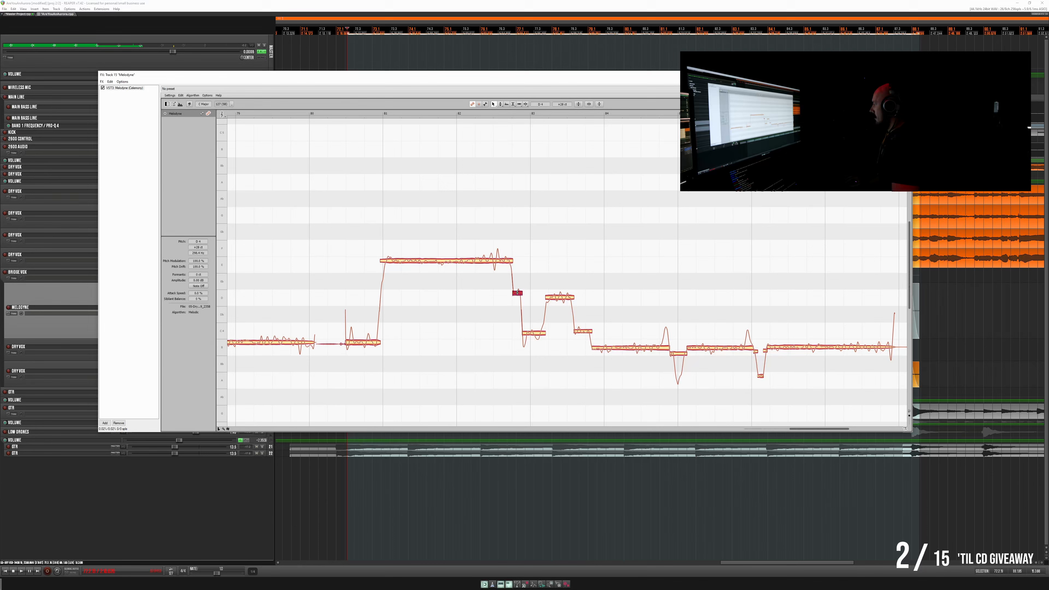
left_click_drag(533, 333, 561, 294)
left_click(560, 297)
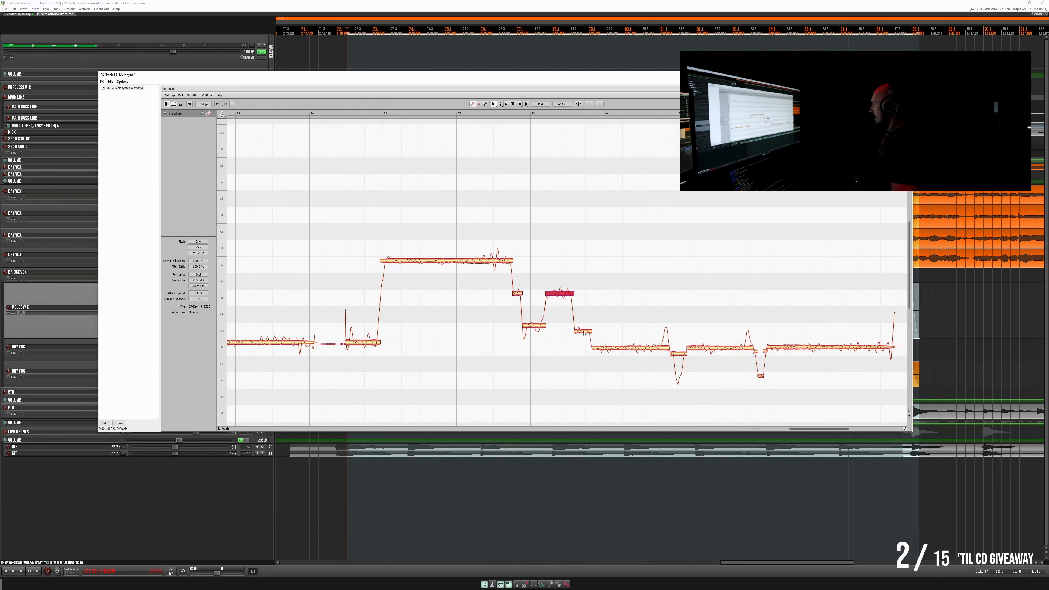
- Nudge the second phrase's last descending note, its long low notes and the first dip between them slightly sharp
left_click_drag(584, 333, 614, 342)
left_click_drag(714, 349, 713, 342)
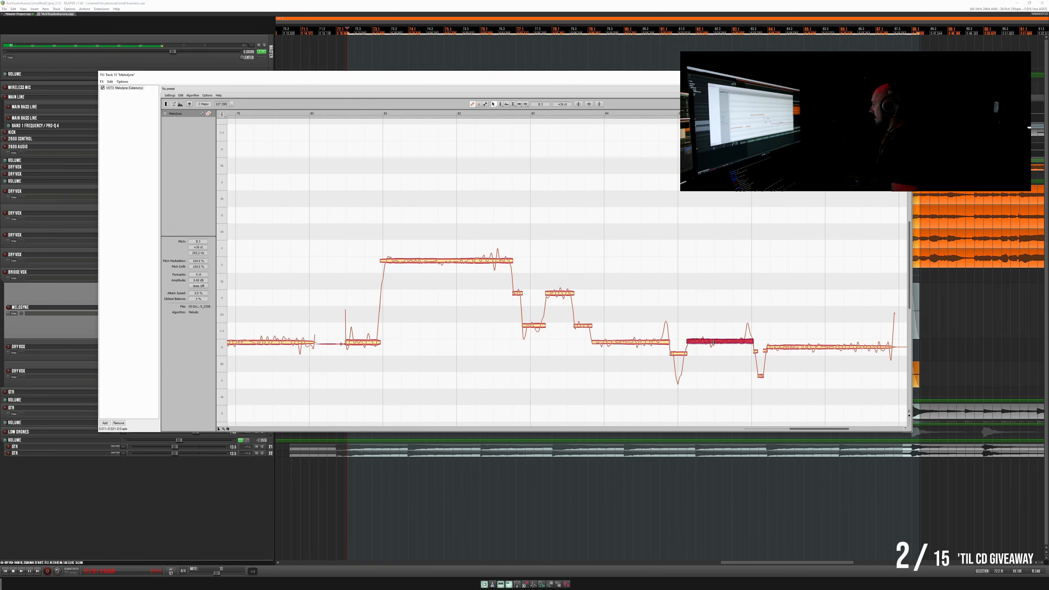
scroll(634, 355, "right", 5)
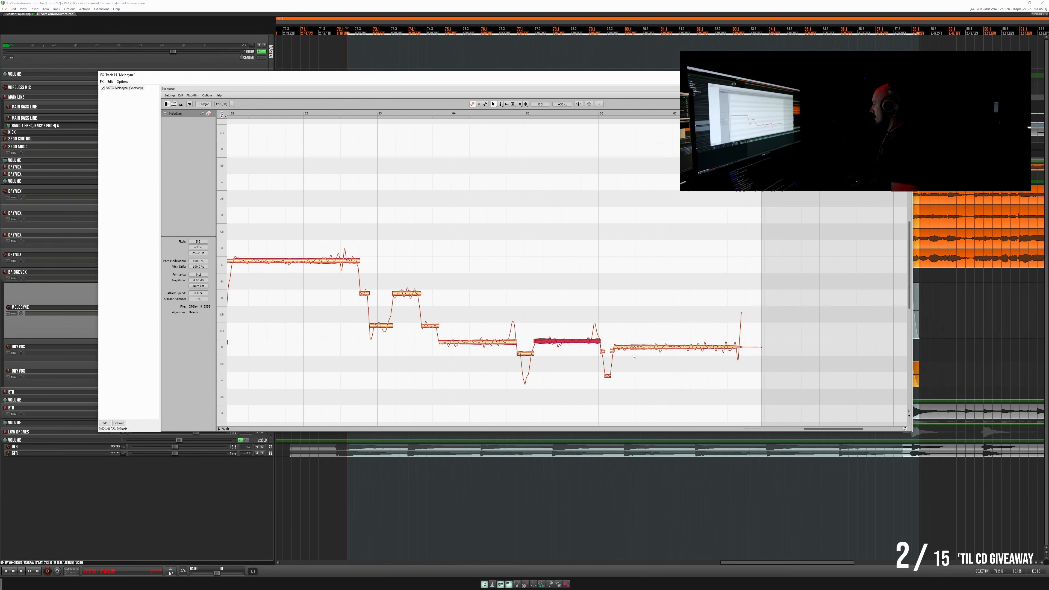
left_click_drag(629, 349, 629, 343)
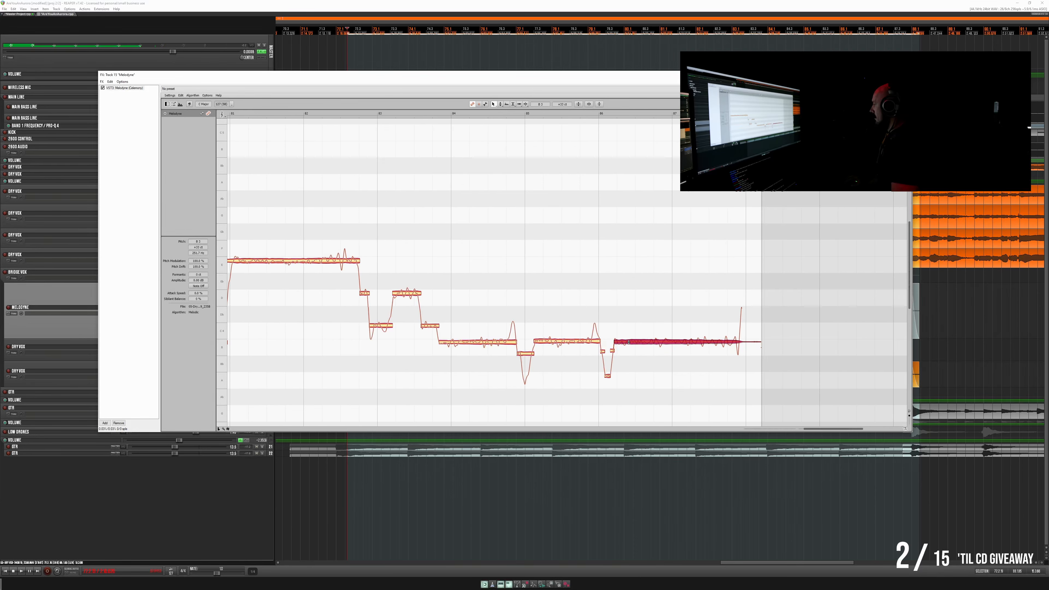
left_click(607, 375)
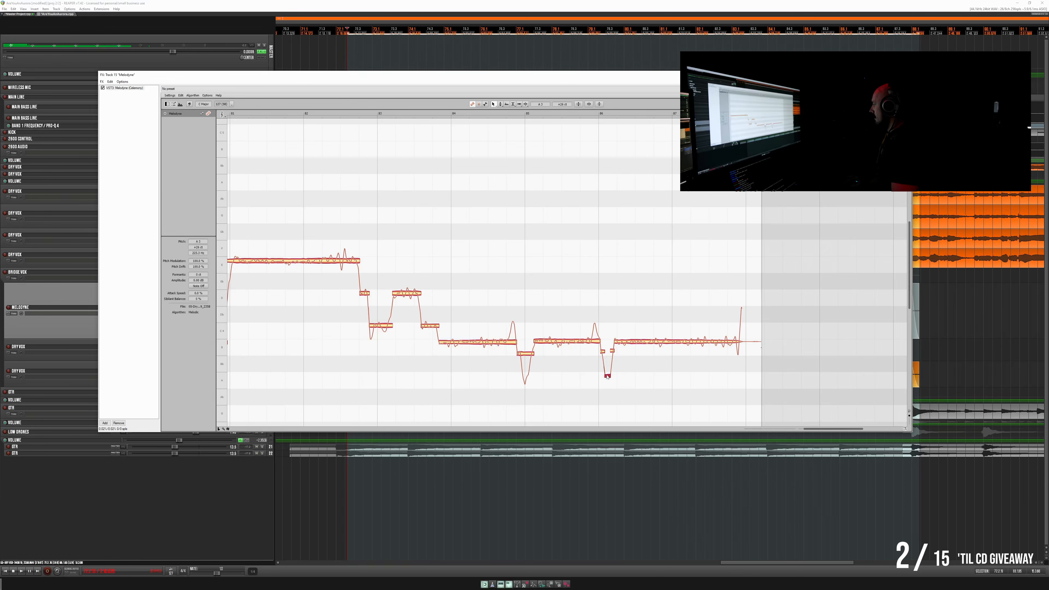
left_click_drag(525, 348, 524, 347)
- Play the second phrase from its descending notes through the ending, stop playback and close the Melodyne window
left_click(423, 114)
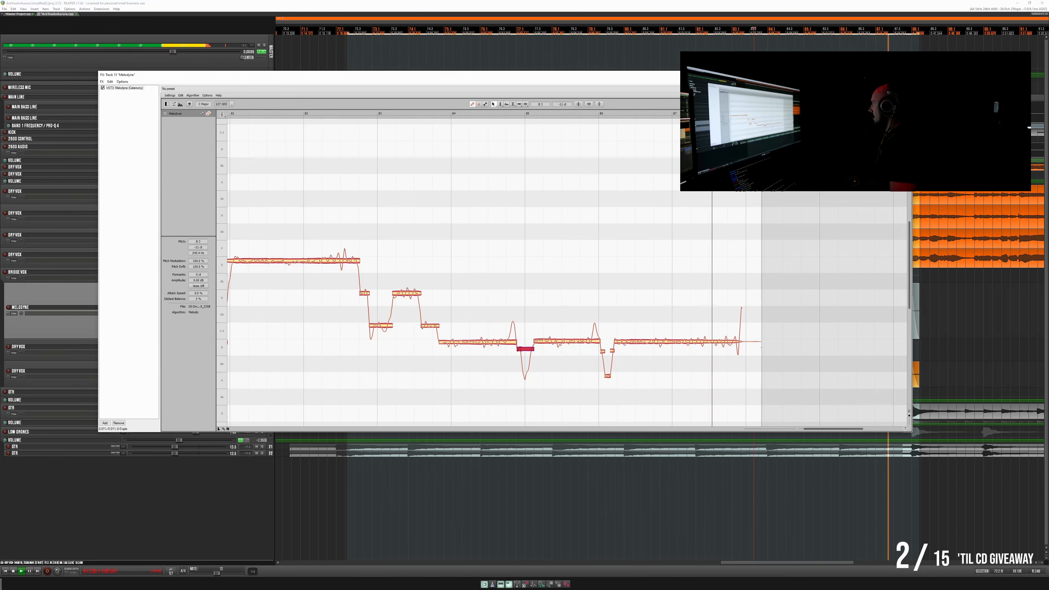
left_click(905, 75)
key("space")
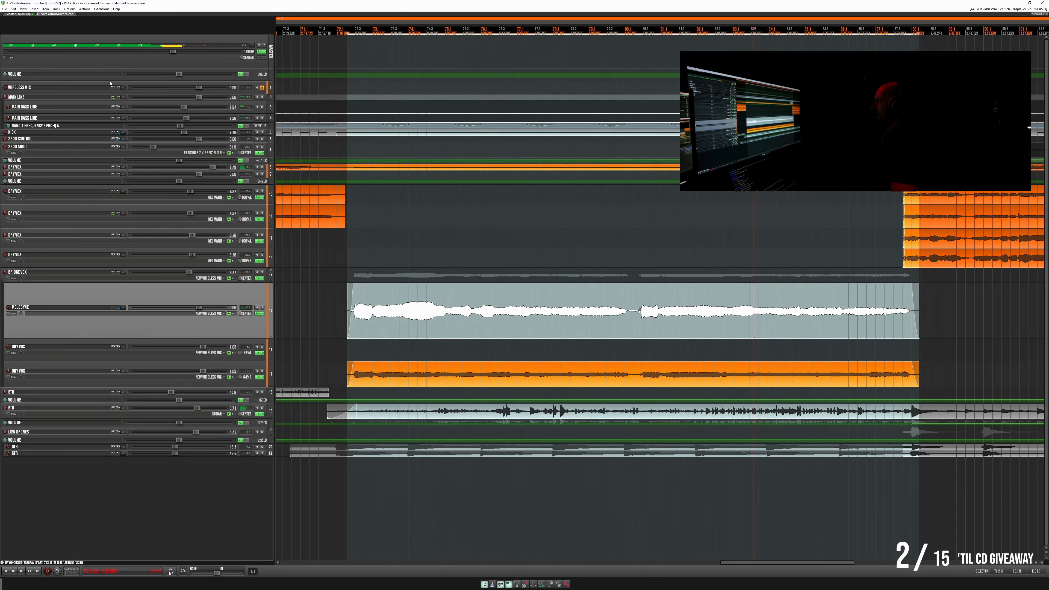
- Toggle playback in the Master Project and return to the song project
left_click(20, 15)
key("space")
left_click(51, 15)
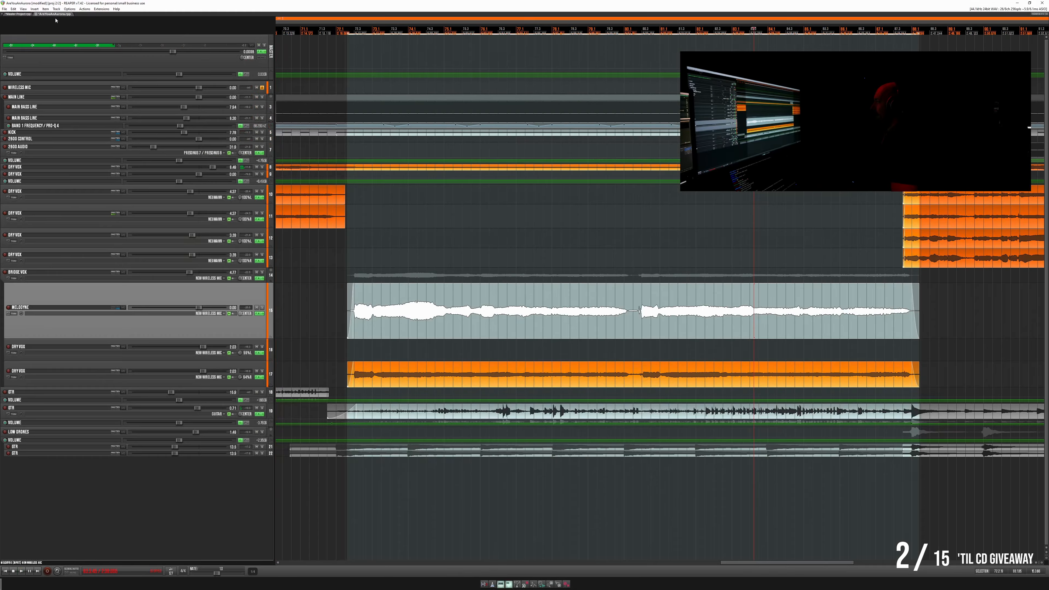
- Apply the track FX to the tuned clip as a mono take, then move it to the upper Dry Vox track and the lower track's clip onto the Melodyne track
right_click(382, 336)
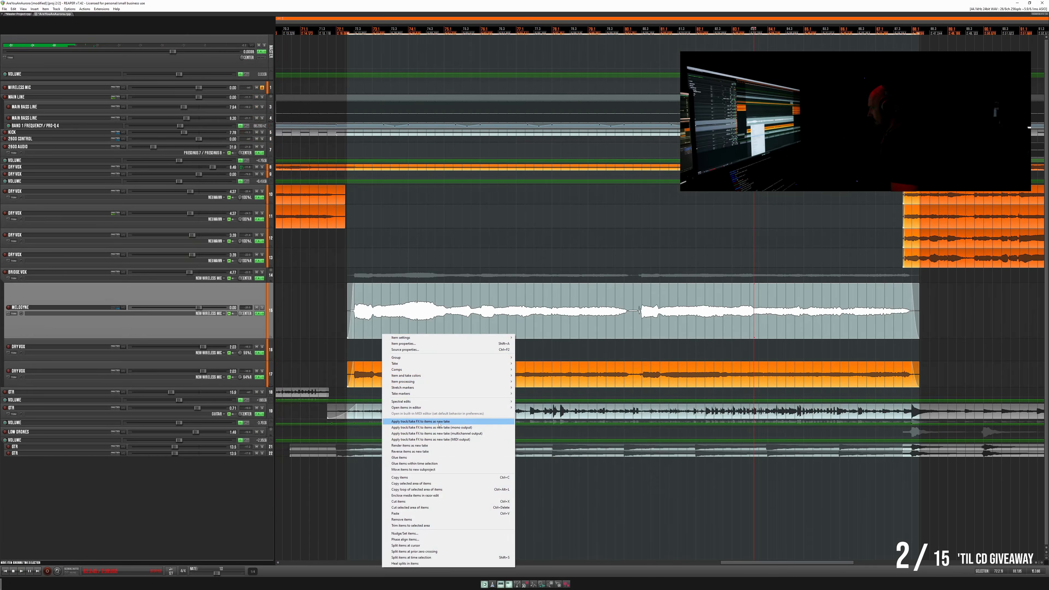
left_click(403, 425)
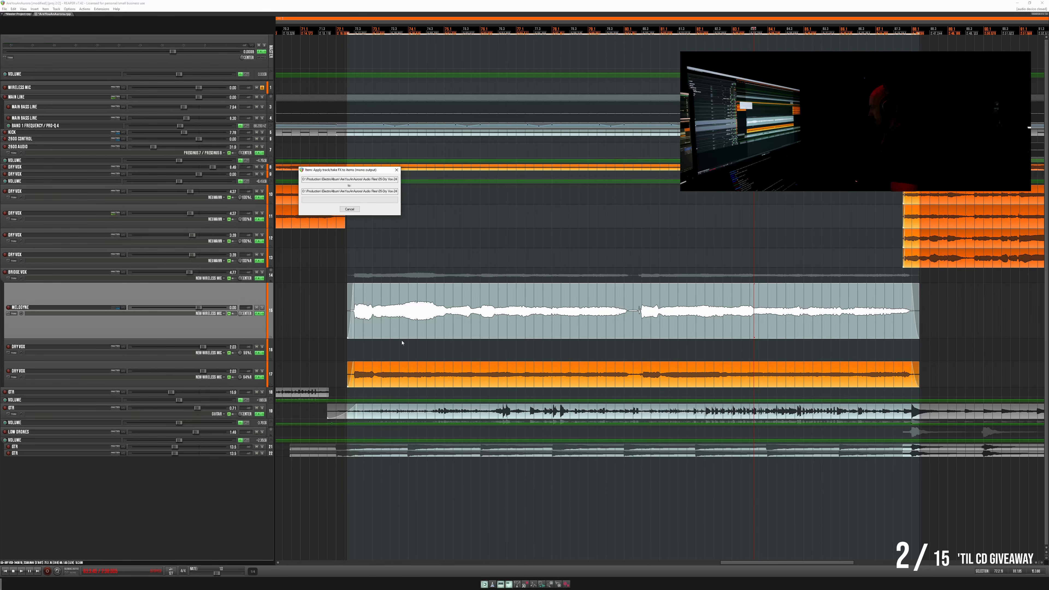
left_click_drag(405, 337, 404, 343)
left_click_drag(403, 383, 401, 329)
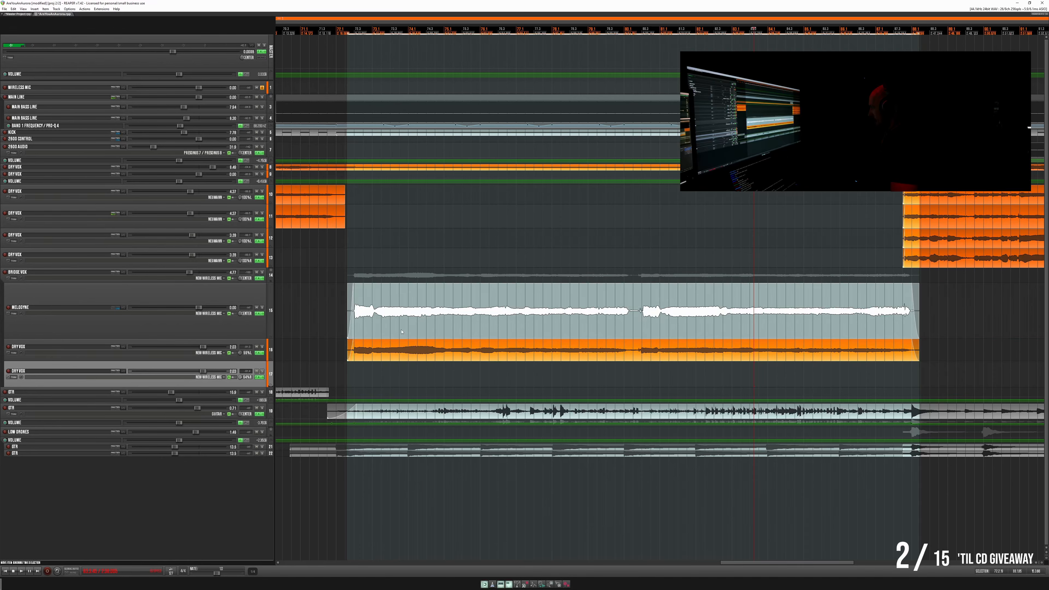
- Open the Melodyne track's plug-in window and toggle playback in the Master Project before returning to the song
left_click(259, 314)
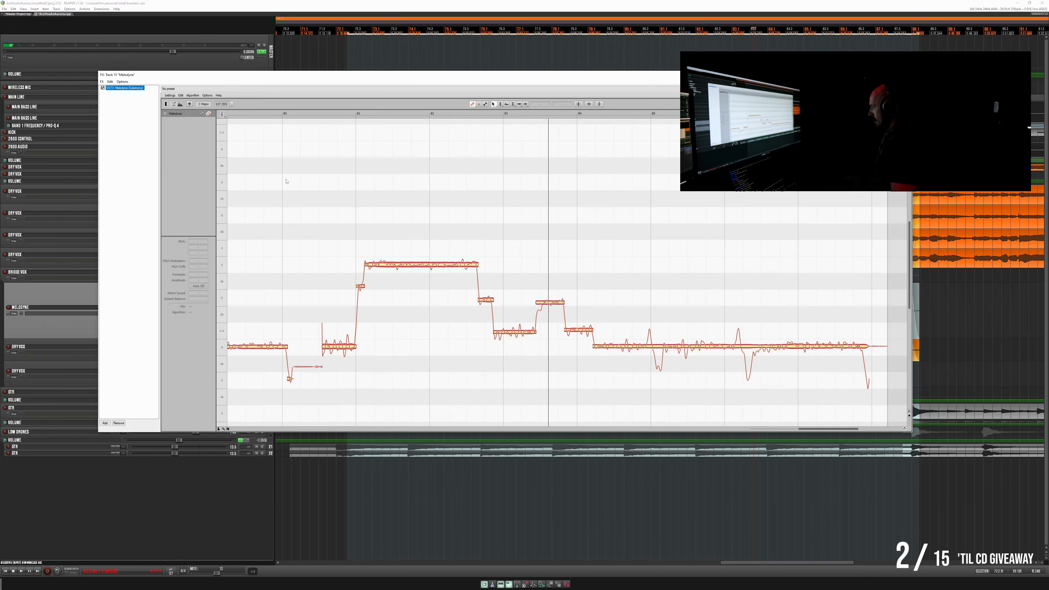
left_click(20, 14)
key("space")
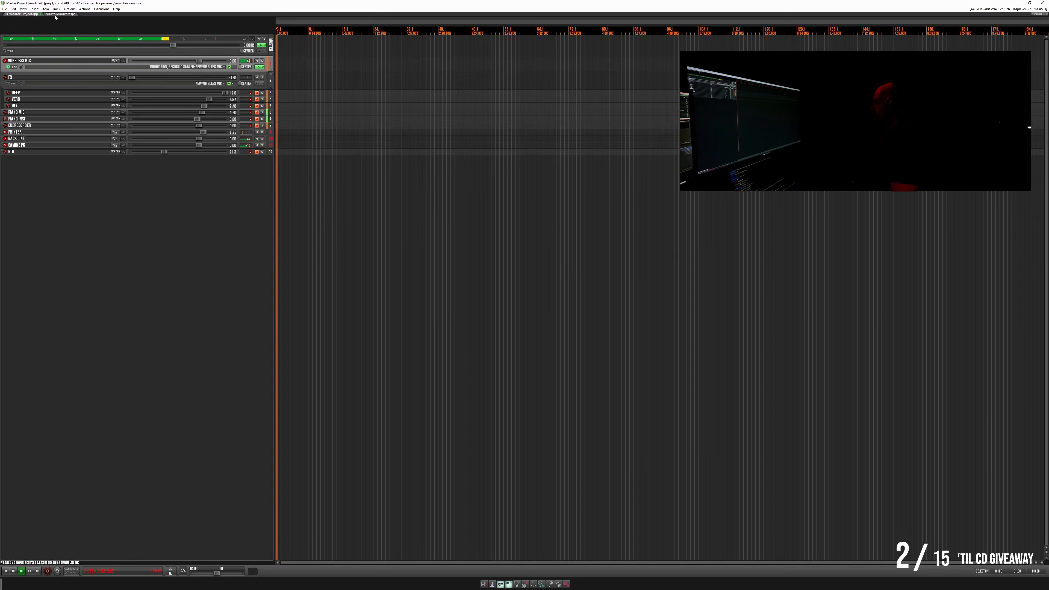
left_click(56, 14)
- Examine the second doubled clip's detected notes back to the start of its first phrase and briefly run playback
scroll(426, 289, "down", 3)
scroll(427, 289, "left", 6)
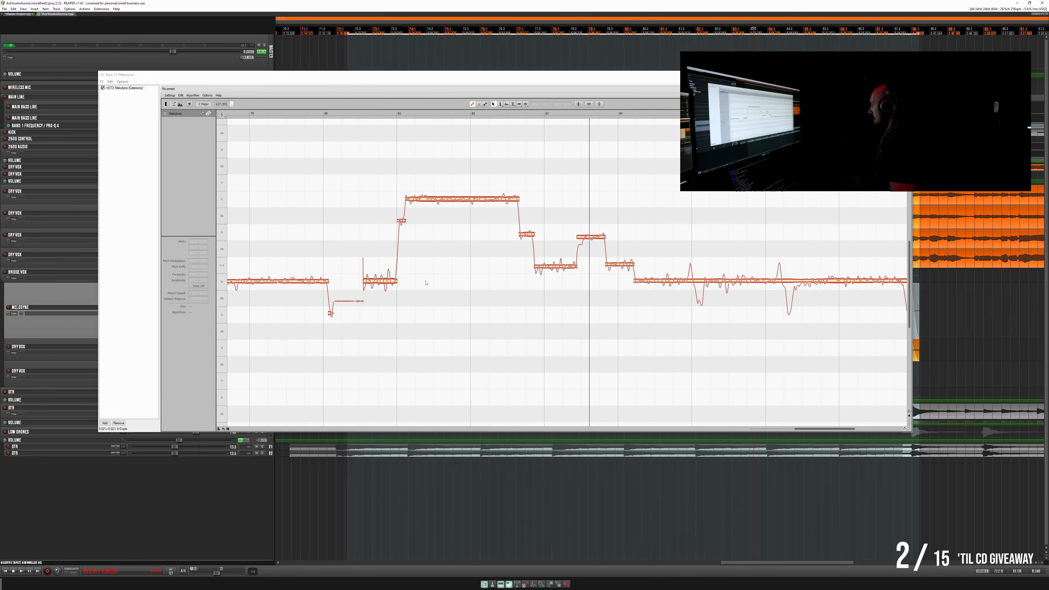
scroll(426, 289, "left", 10)
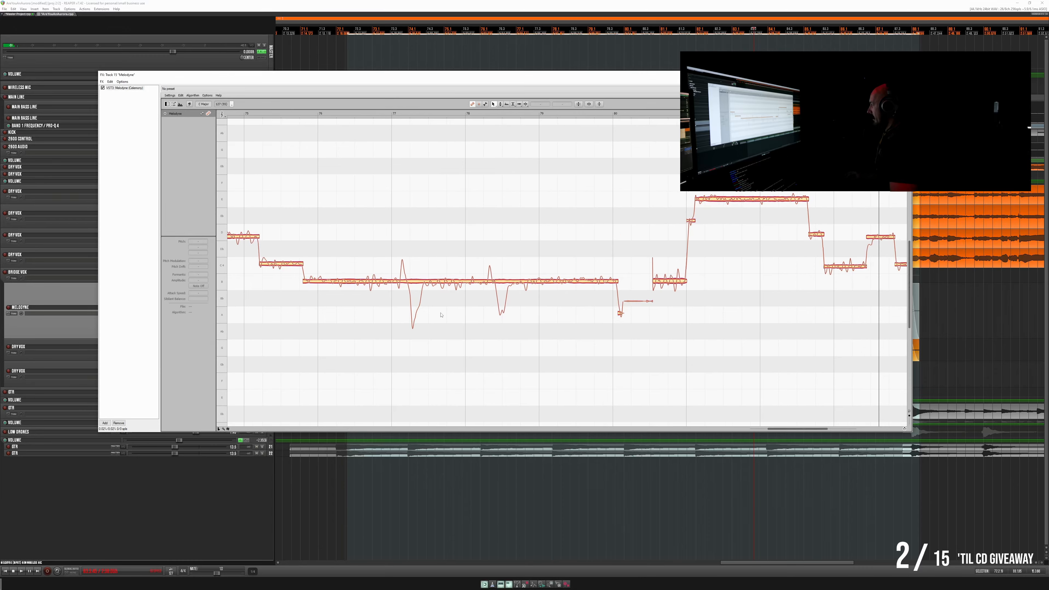
scroll(463, 363, "left", 8)
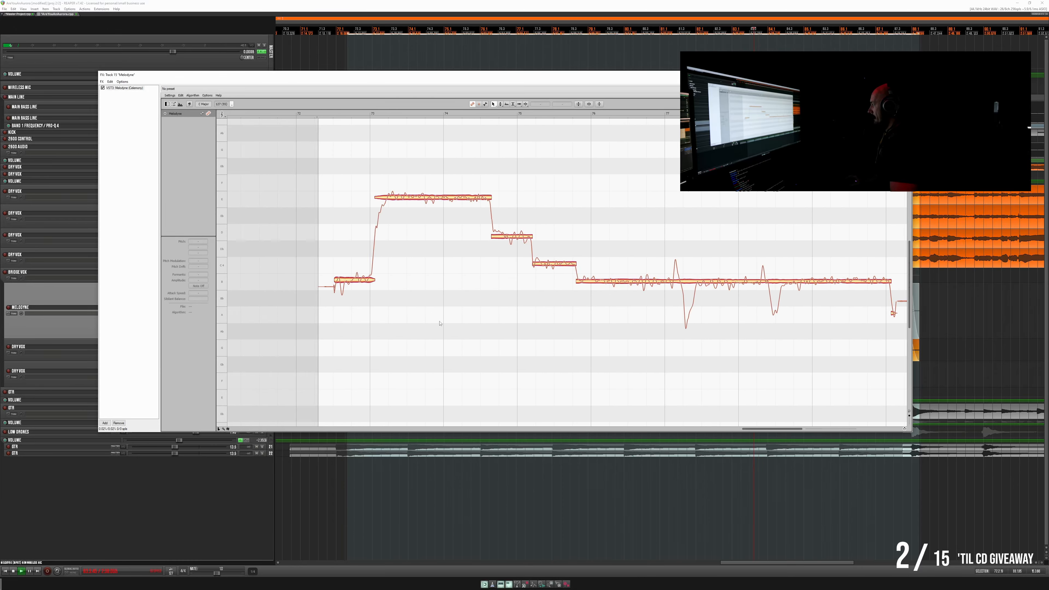
key("space")
key("space")
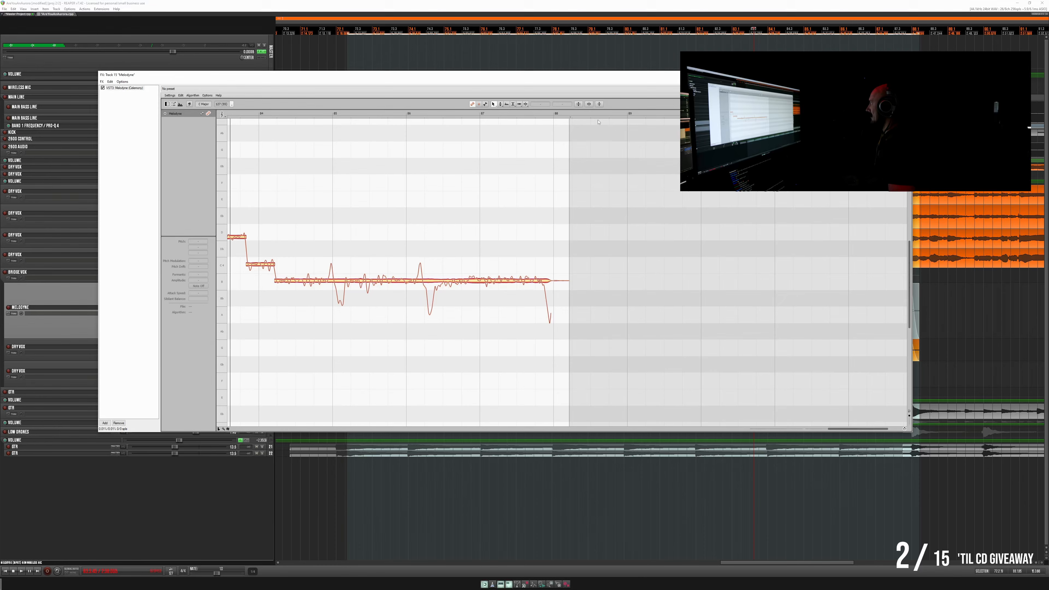
- Move the Melodyne window clear of the arrangement, play the second clip from its start, and bring the window back up
left_click_drag(607, 80, 612, 390)
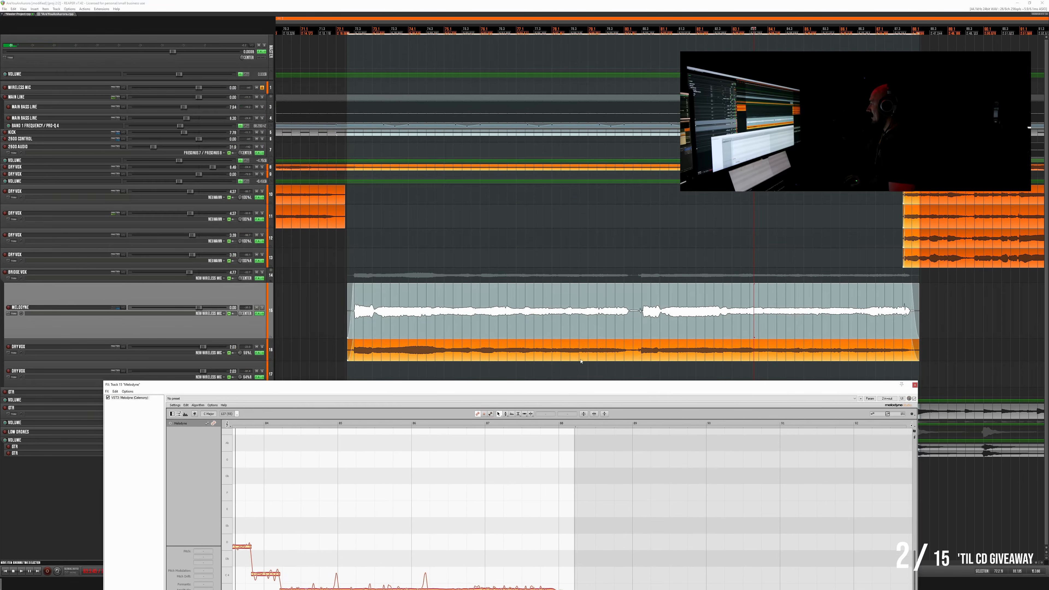
left_click(581, 361)
left_click(538, 332)
key("space")
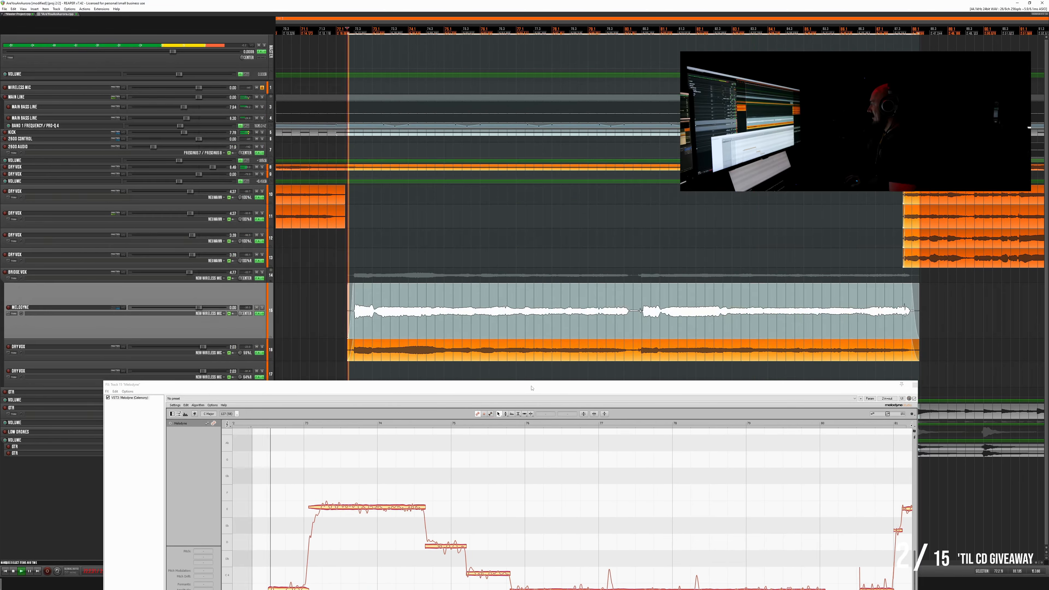
left_click_drag(530, 387, 532, 96)
key("space")
- Split the onset off the second clip's opening note and fine-tune the pitch of both parts
left_click_drag(292, 299, 291, 295)
double_click(281, 298)
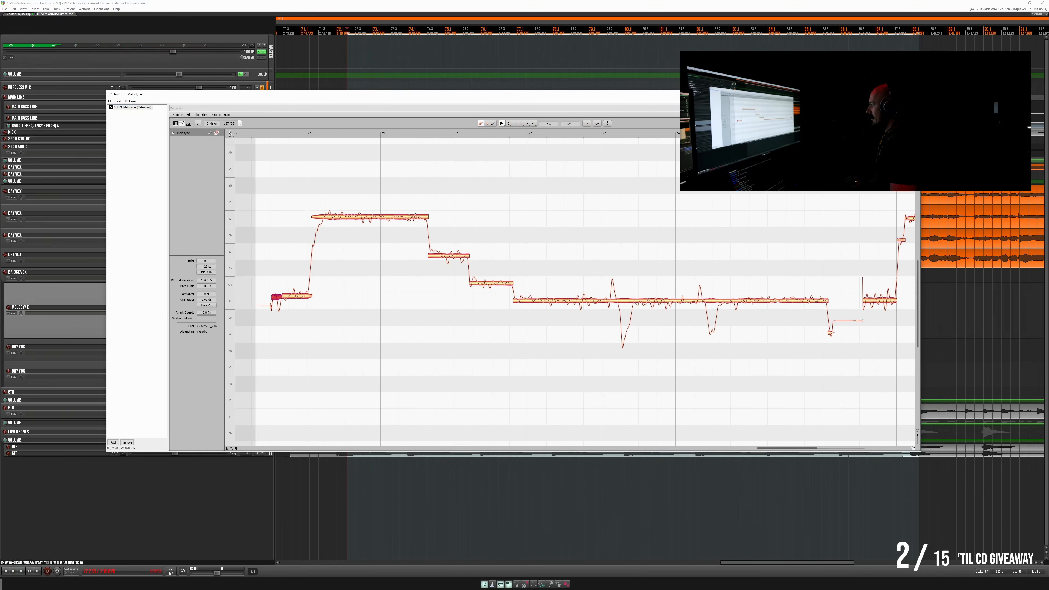
left_click_drag(279, 294, 279, 297)
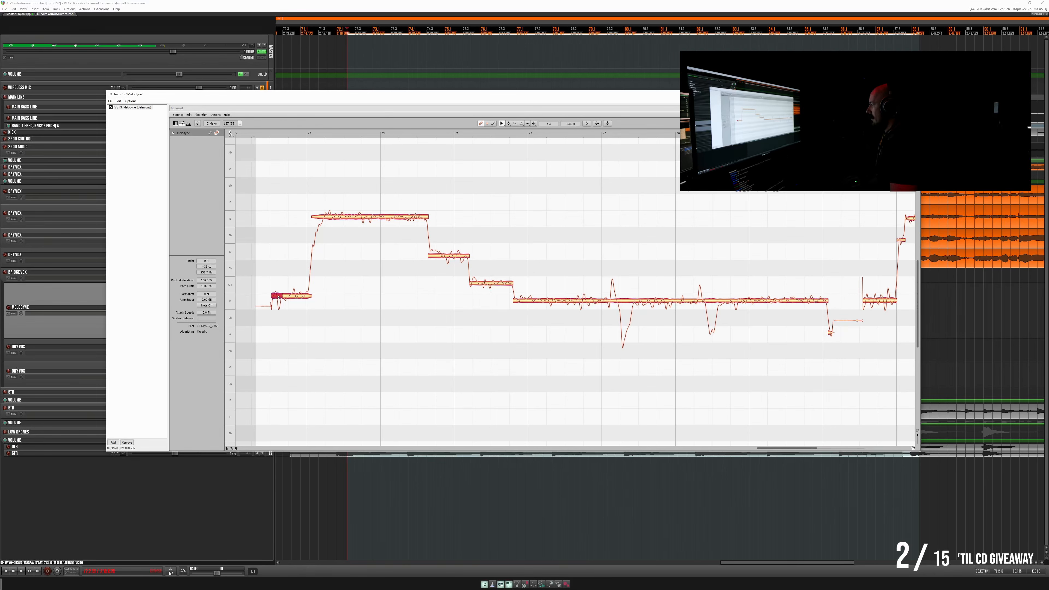
- Nudge the first phrase's high note, both descending notes and the long low note slightly sharp
left_click(352, 218)
left_click(453, 257)
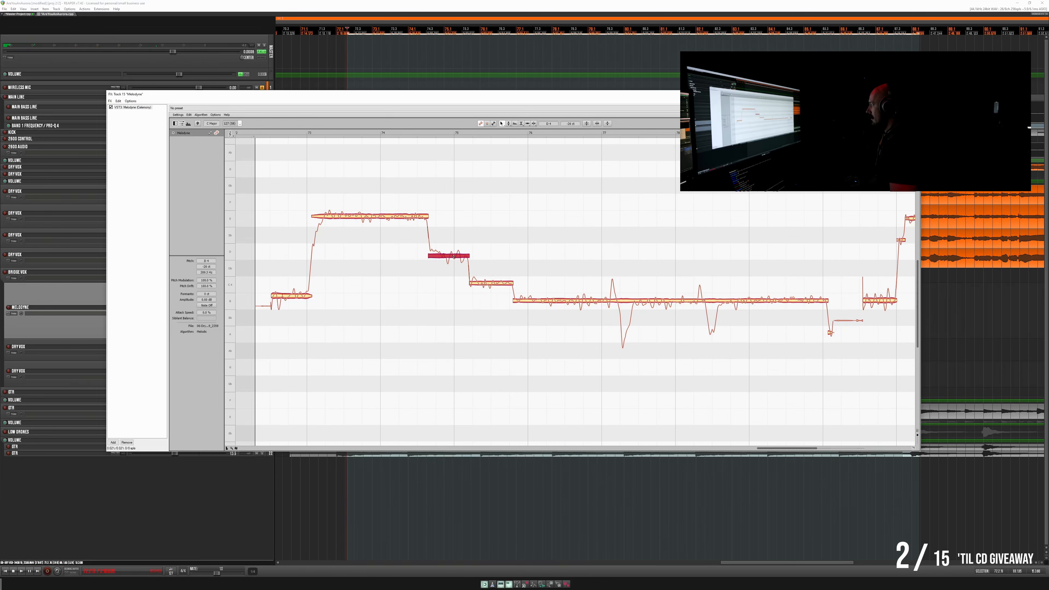
left_click_drag(454, 256, 454, 249)
left_click_drag(483, 283, 532, 296)
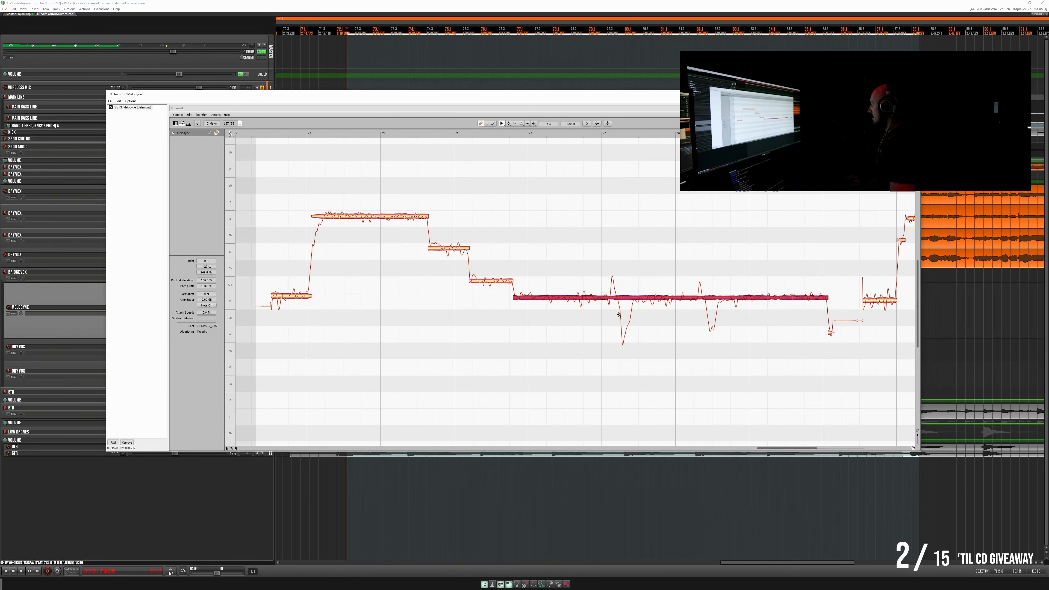
- Separate the first pitch dip from the long low note and raise the dip slightly
scroll(588, 295, "right", 3)
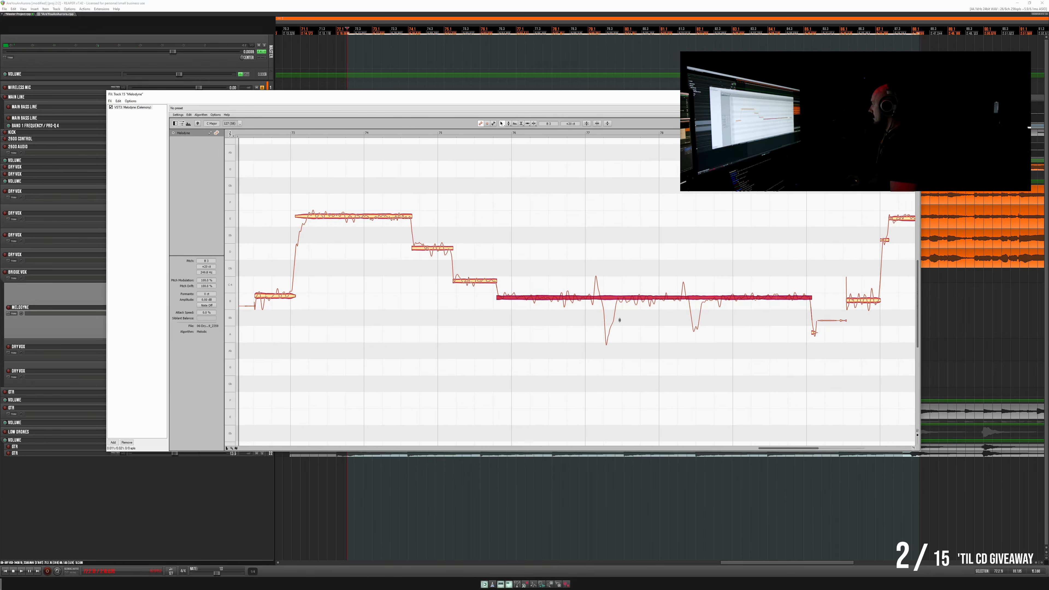
double_click(585, 292)
double_click(602, 293)
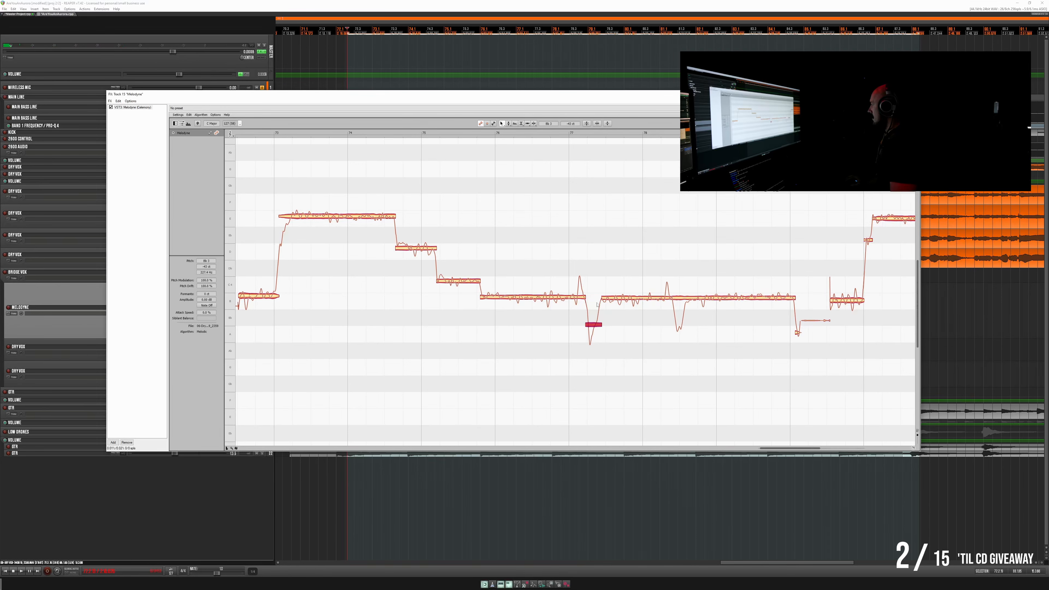
left_click_drag(594, 327, 594, 316)
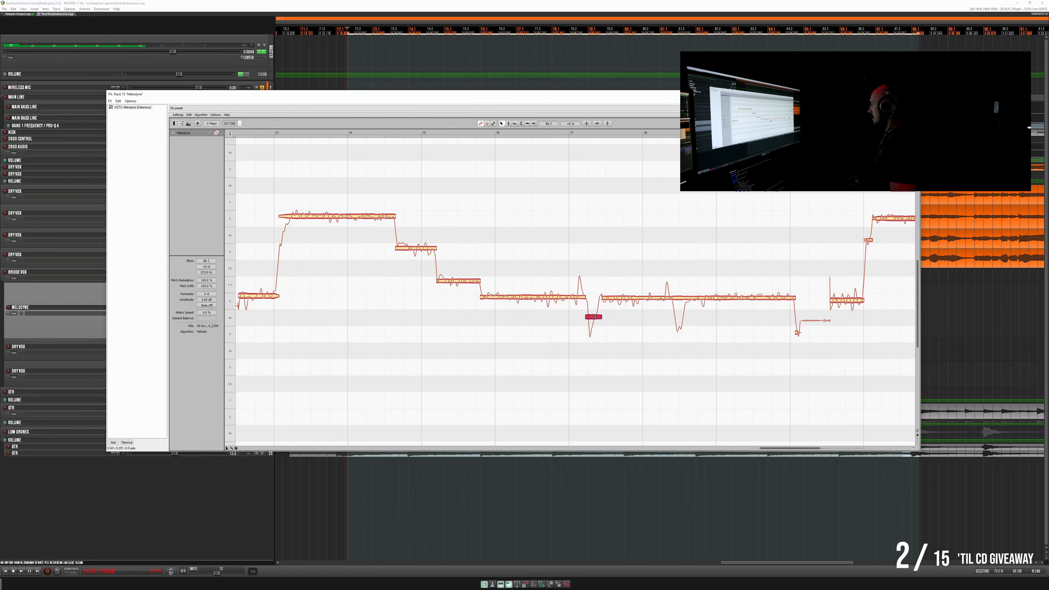
- Separate the second pitch dip and the short rise just before it from the remaining long low note
left_click(674, 295)
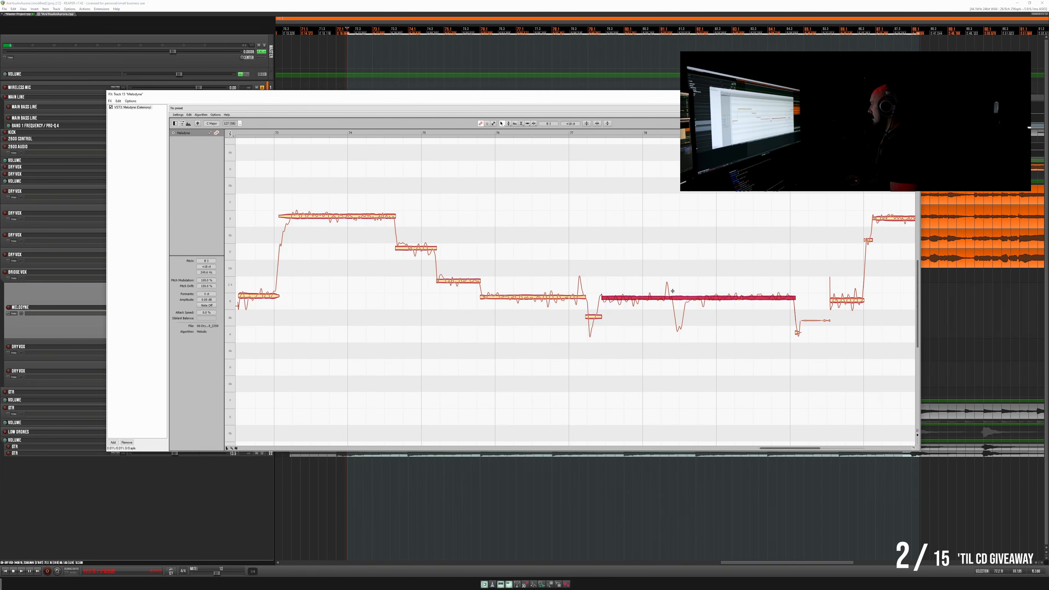
double_click(672, 292)
double_click(685, 291)
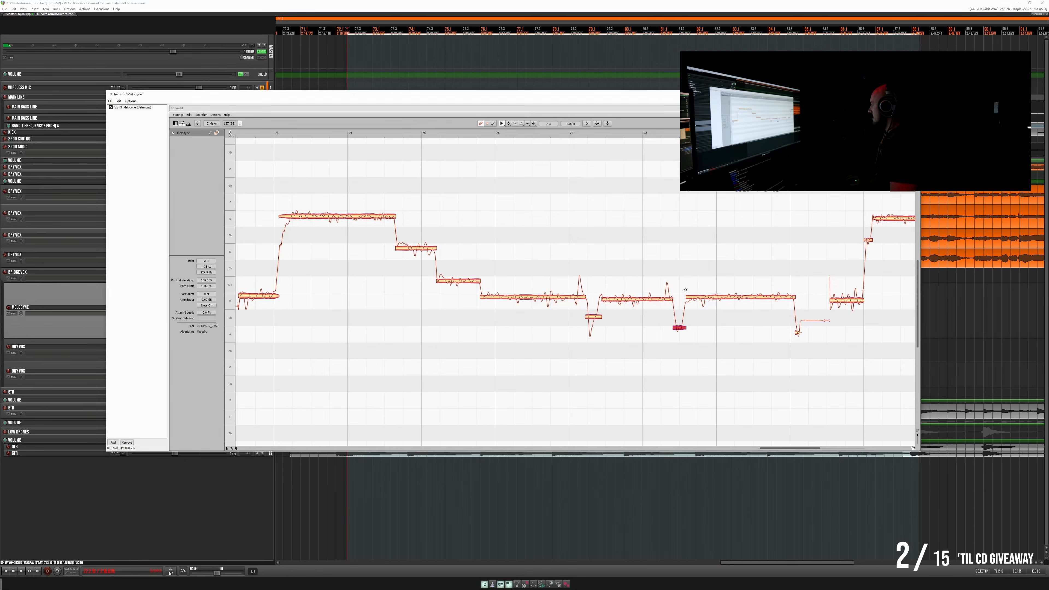
double_click(665, 291)
left_click(669, 298)
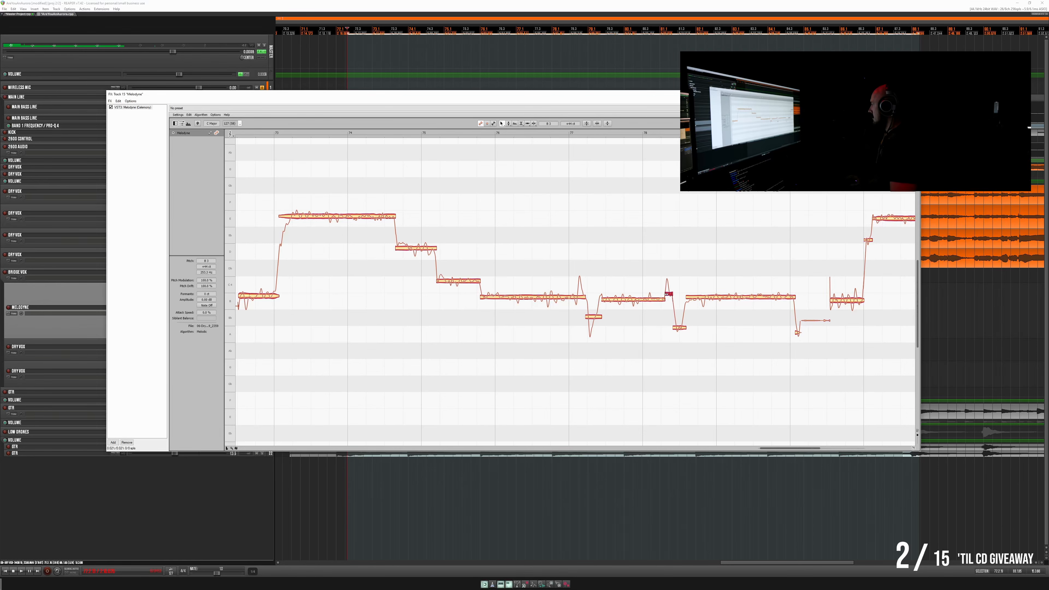
- Split the onset off the low note after the second pitch dip and nudge it and the note between the dips slightly sharp
scroll(646, 304, "right", 2)
scroll(642, 307, "right", 1)
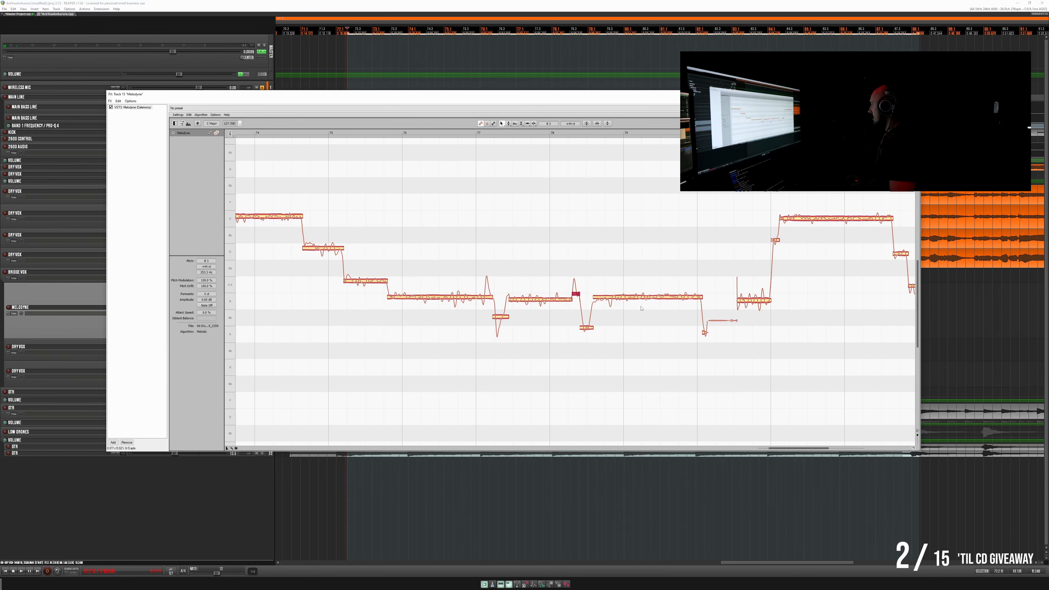
double_click(605, 292)
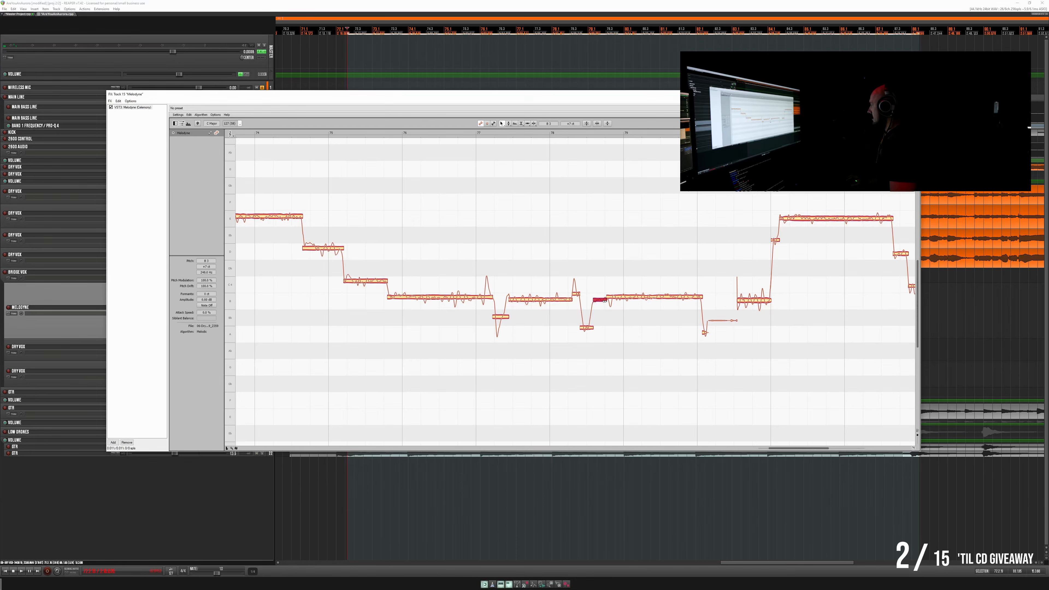
left_click_drag(602, 296, 548, 298)
scroll(551, 302, "right", 13)
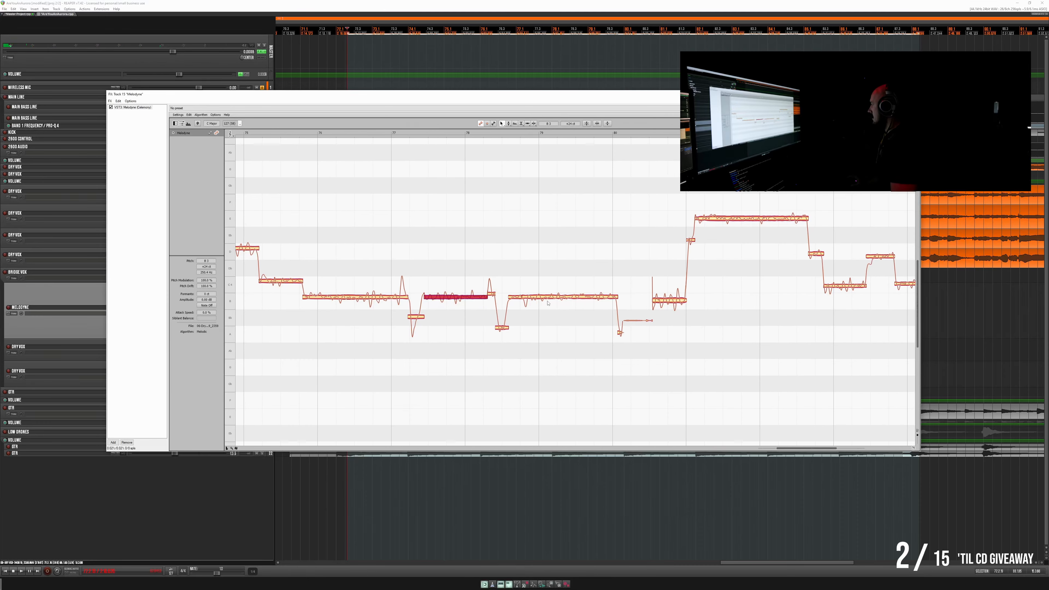
- Raise the short pitch drop ending the first phrase and the second phrase's opening low note slightly
left_click(501, 330)
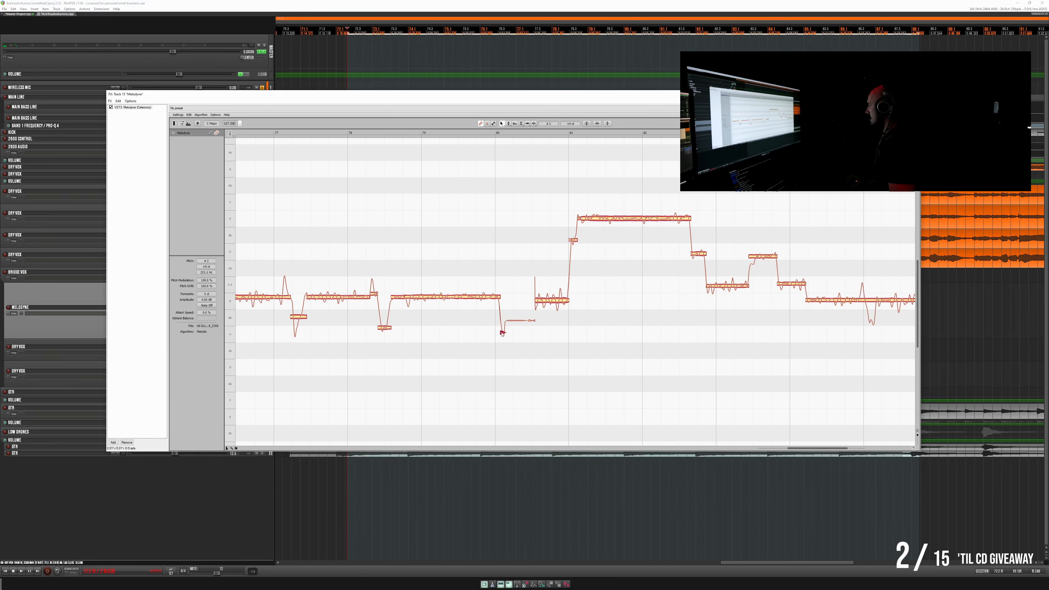
left_click(545, 304)
scroll(545, 248, "right", 6)
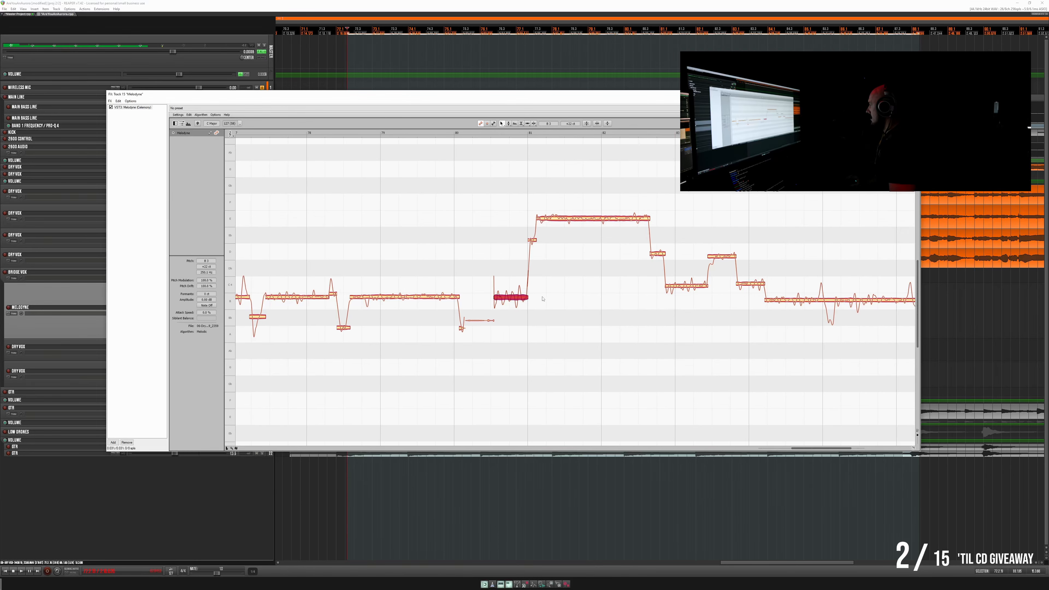
- Nudge the second phrase's high note, the four shorter notes following it and the final long low note slightly sharp
left_click(552, 220)
scroll(549, 216, "right", 3)
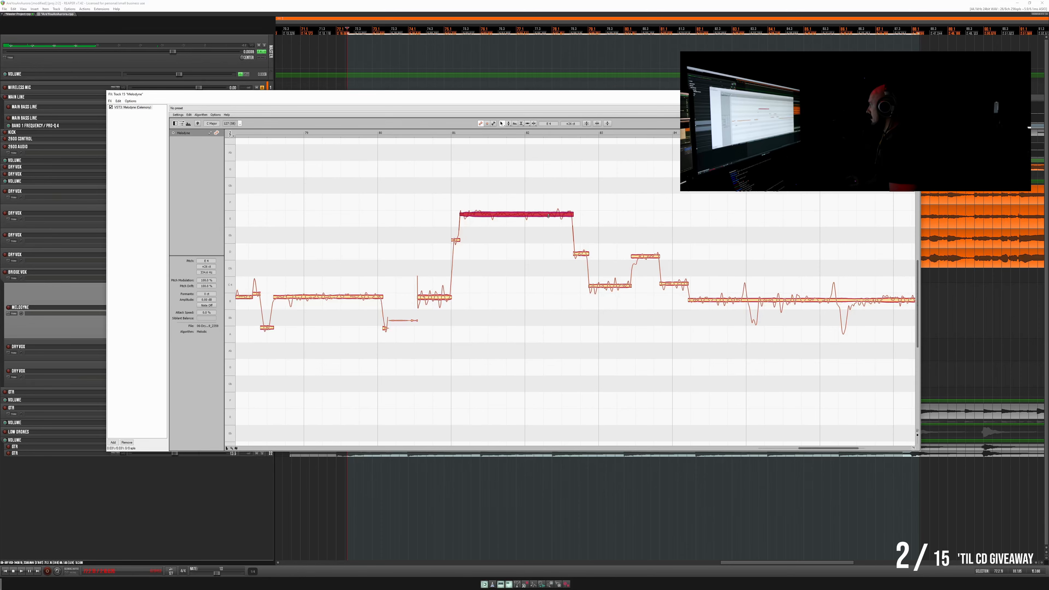
scroll(549, 216, "right", 2)
left_click(554, 246)
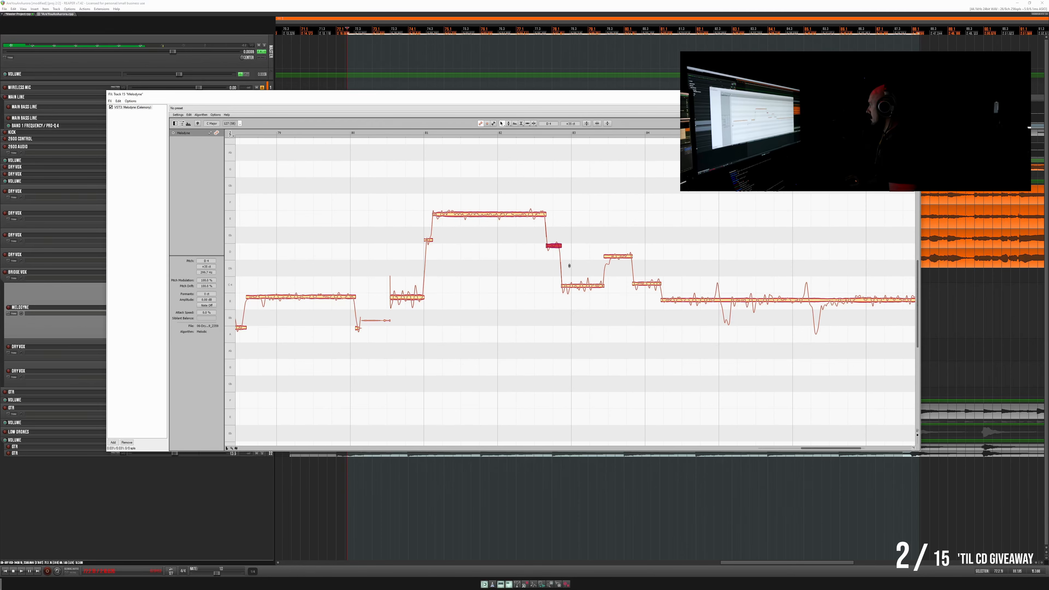
left_click(580, 285)
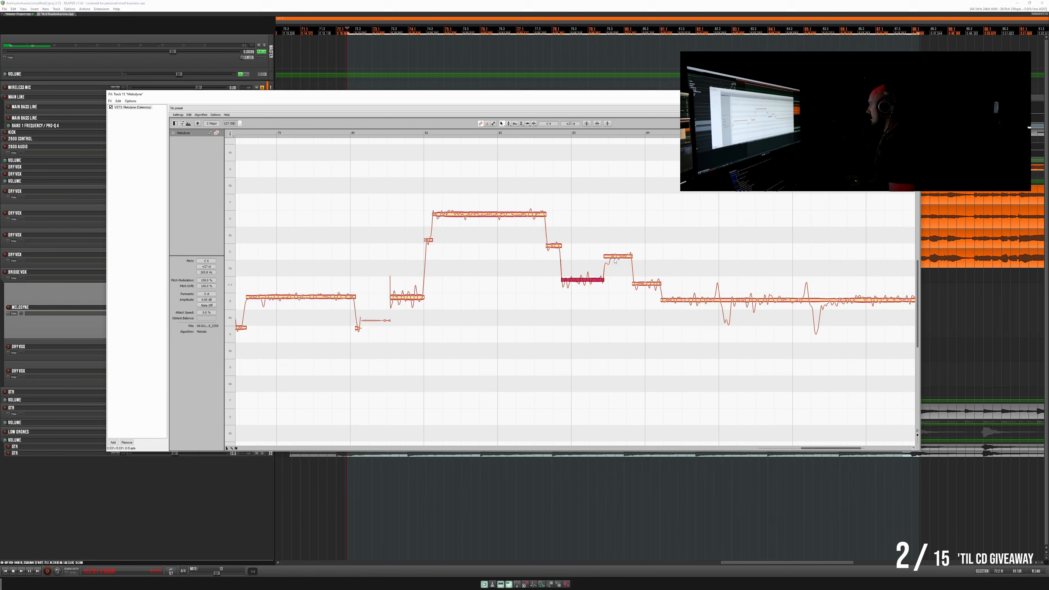
left_click_drag(615, 262, 646, 278)
left_click(647, 280)
left_click_drag(717, 297, 716, 292)
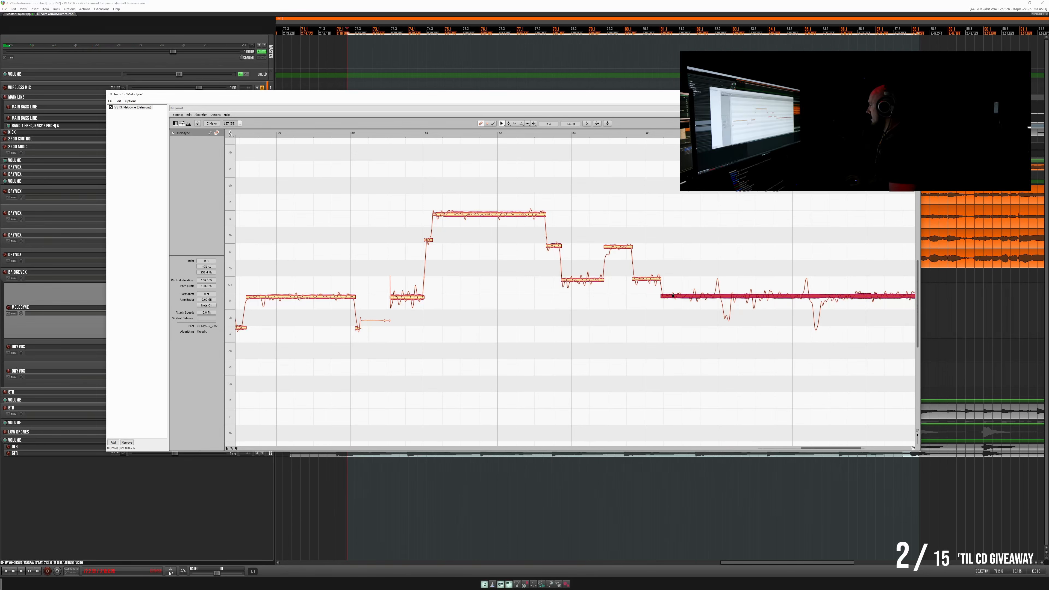
- Separate the first short rise and the pitch dip after it from the final long low note and fine-tune both pieces
double_click(715, 291)
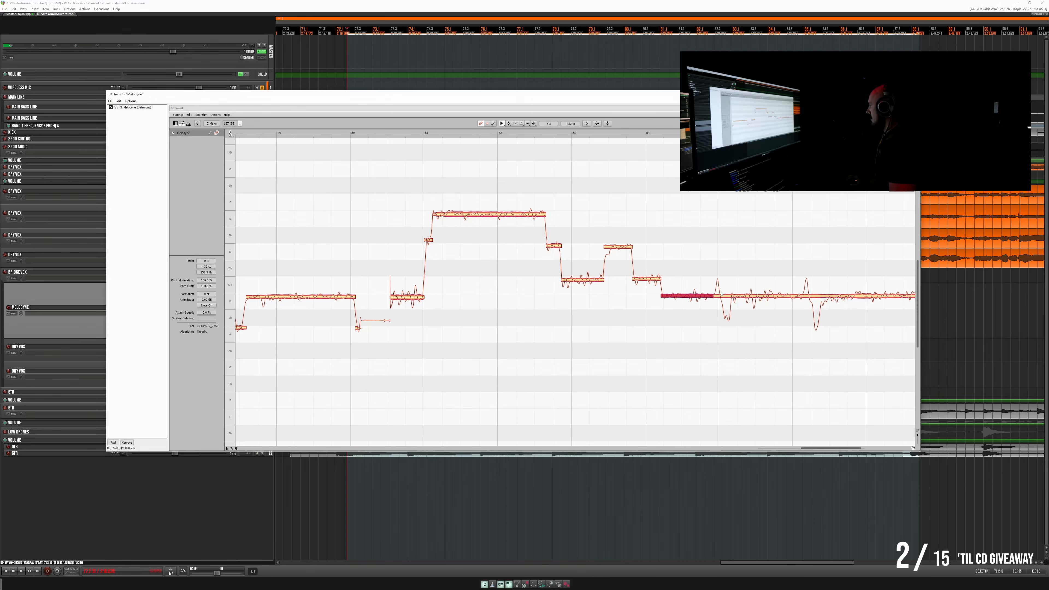
left_click(719, 291)
left_click_drag(719, 295, 719, 295)
scroll(719, 294, "right", 3)
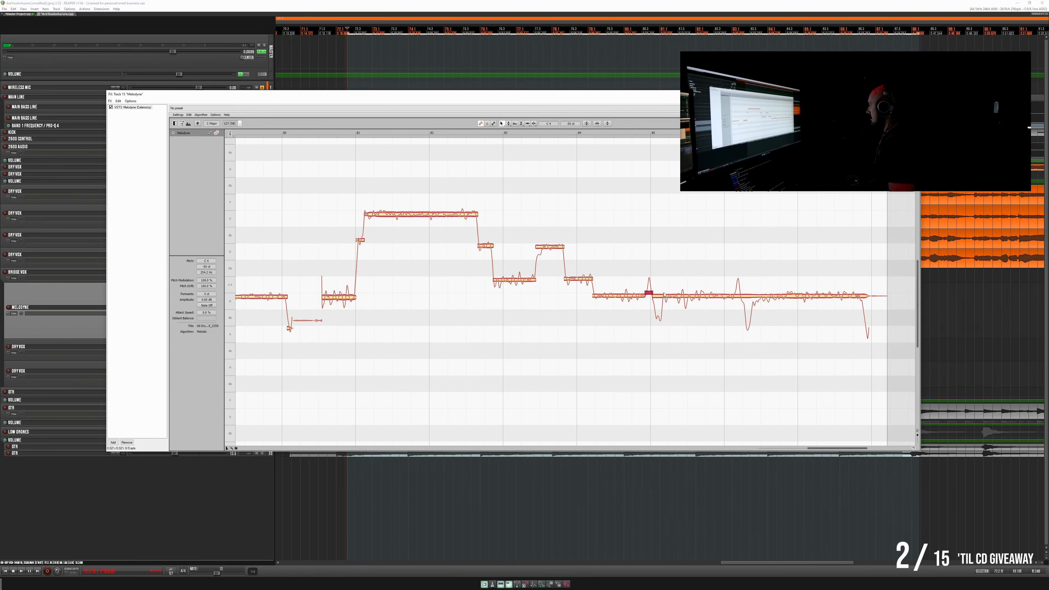
double_click(663, 290)
left_click_drag(660, 317, 662, 325)
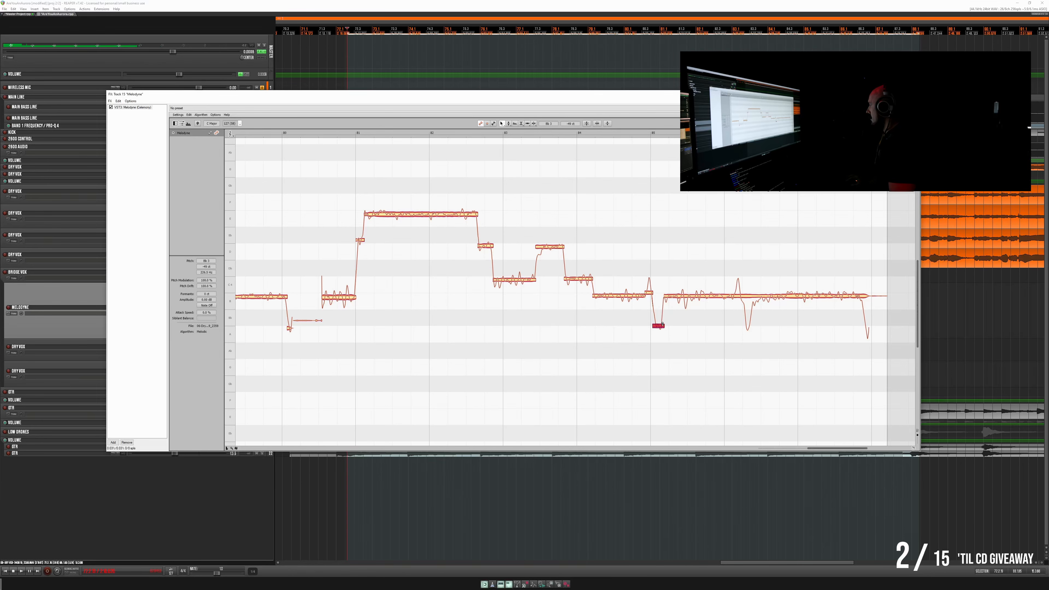
- Separate the second short rise and the following pitch dip from the remaining long low note
double_click(733, 291)
double_click(741, 289)
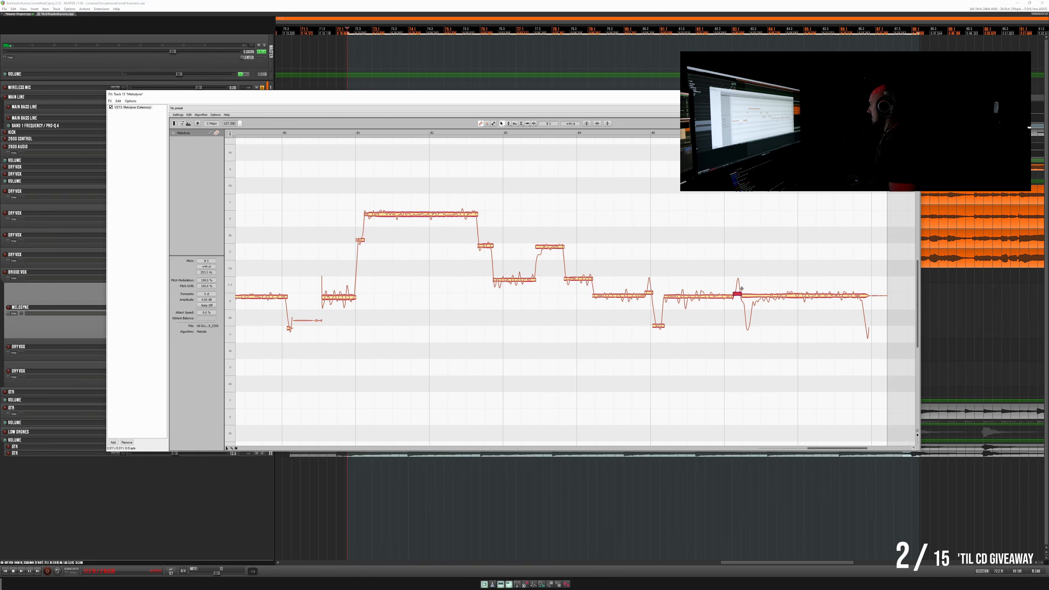
double_click(752, 289)
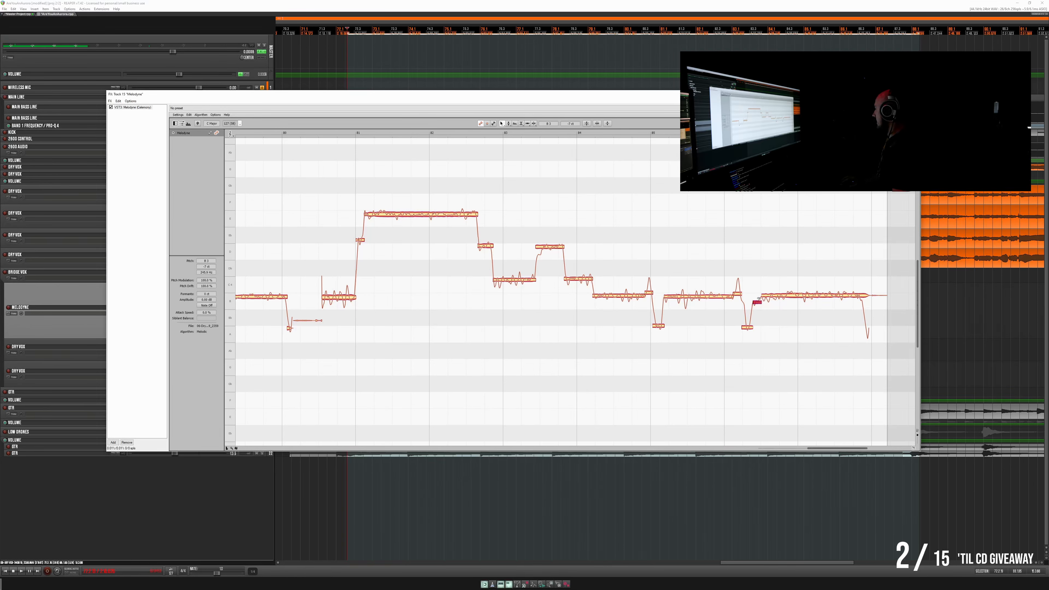
- Split the last low note again, level the pitch of its onset, middle and end segments, and separate its trailing pitch drop
left_click(758, 298)
left_click_drag(760, 297, 760, 297)
double_click(785, 287)
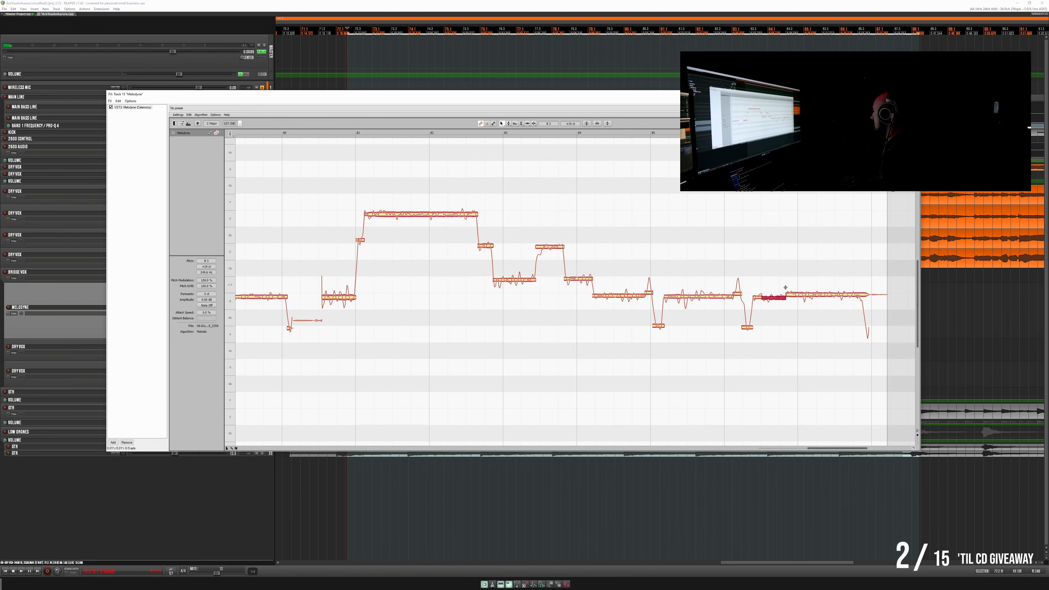
left_click(800, 296)
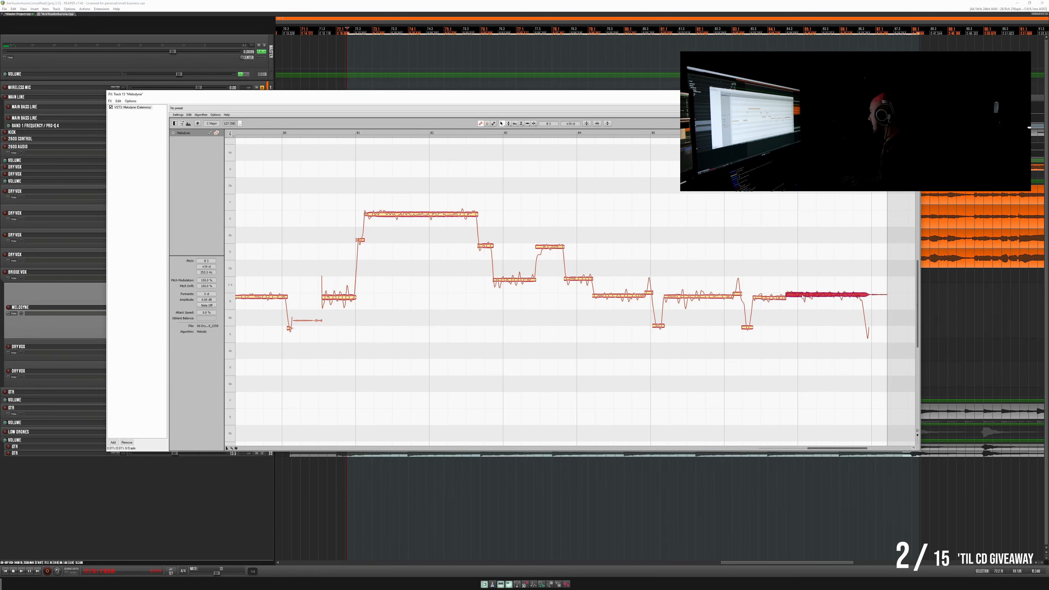
left_click(779, 300)
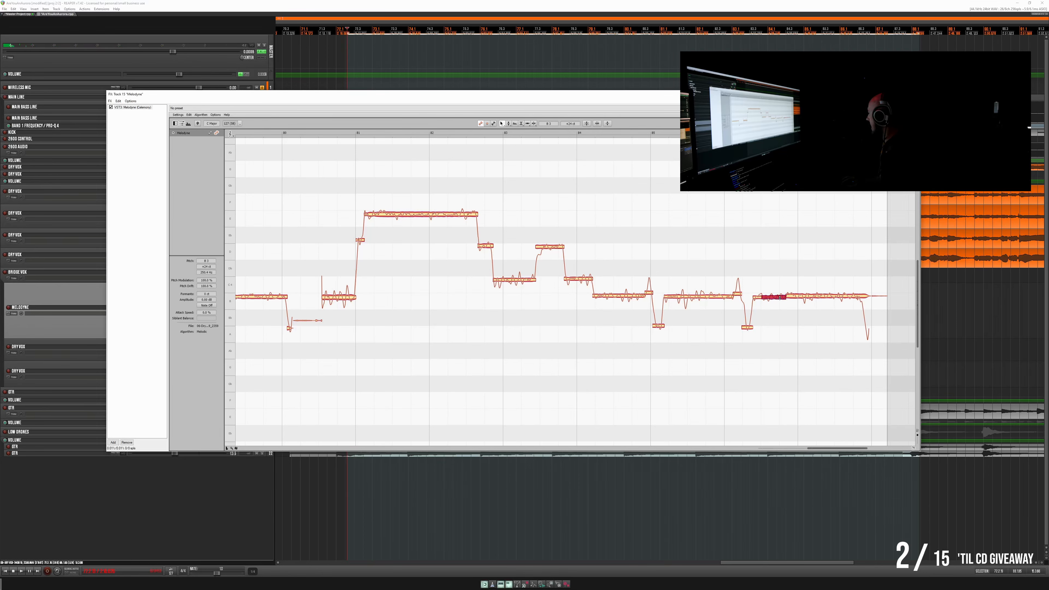
left_click(757, 297)
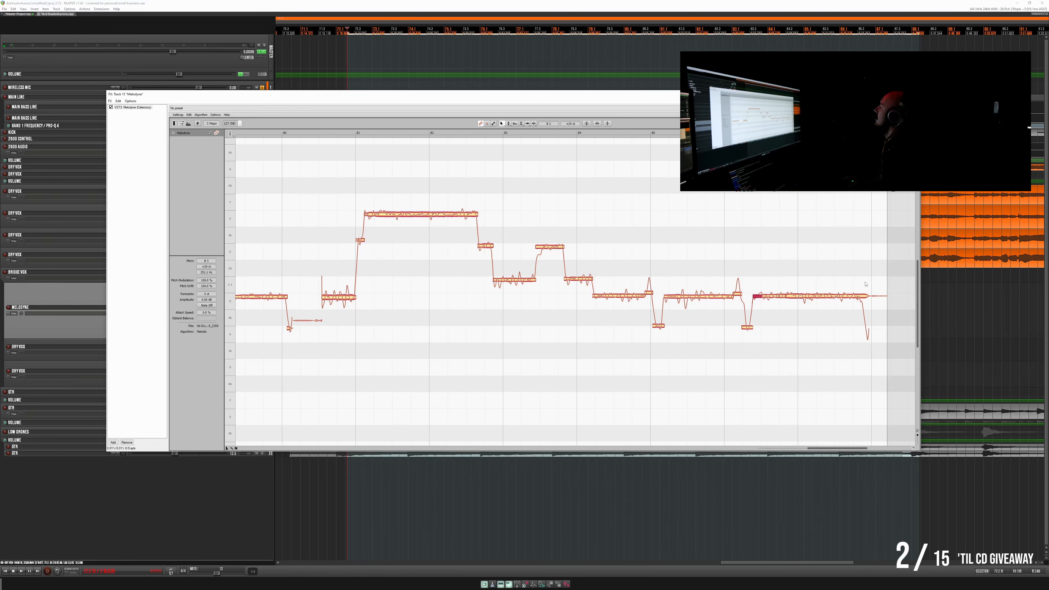
double_click(862, 294)
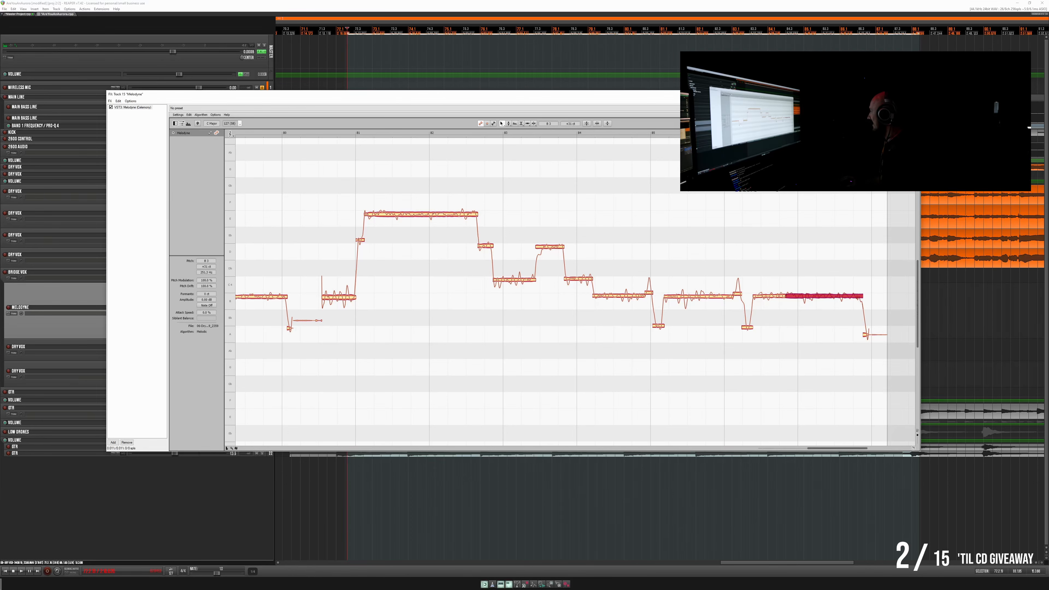
- Close the Melodyne effects window to get back to the arrangement
left_click_drag(392, 95, 403, 97)
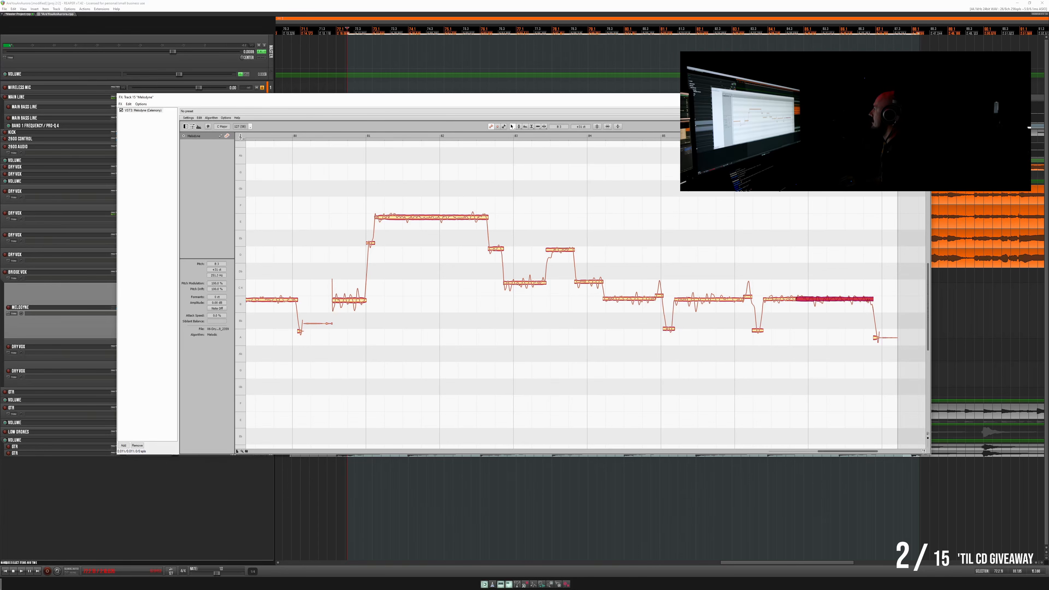
left_click(924, 97)
scroll(456, 270, "down", 3)
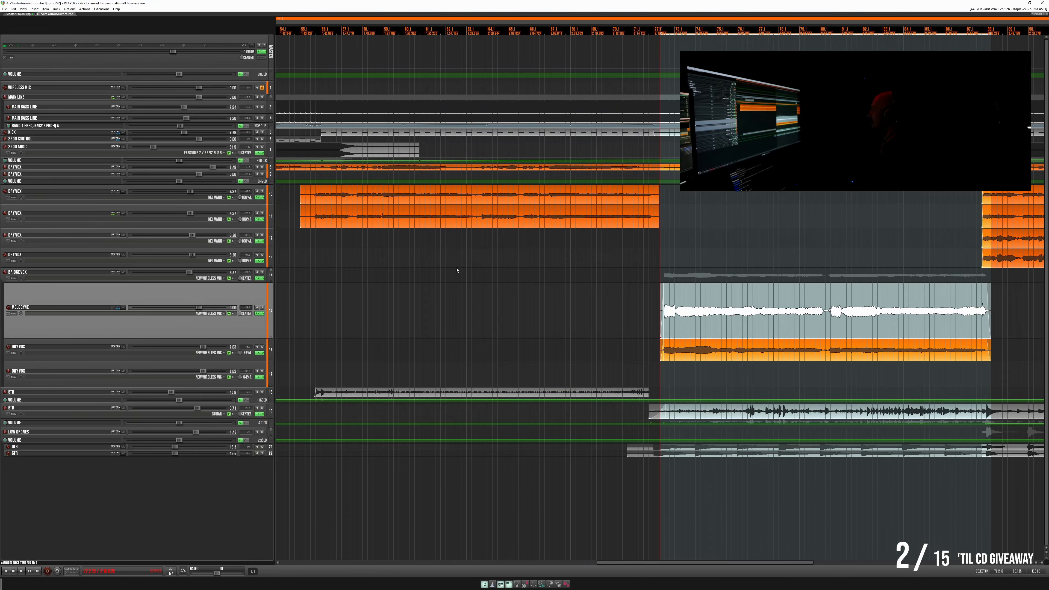
left_click(23, 10)
left_click(22, 9)
left_click(23, 14)
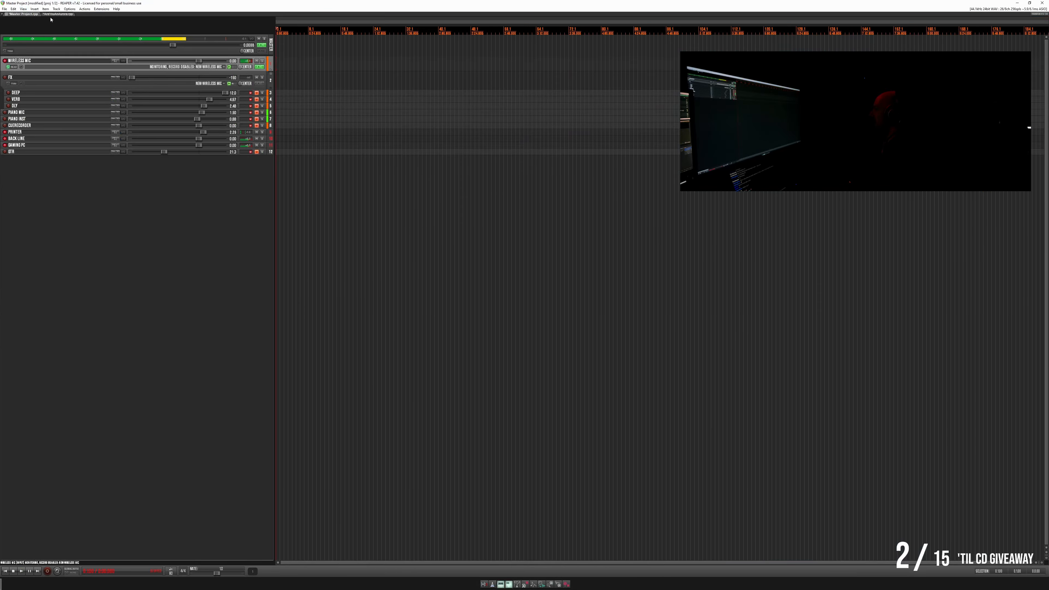
left_click(55, 14)
- Apply the Melodyne track's FX to the tuned clip as a new mono take and move the clip to the lower bridge Dry Vox track
right_click(677, 329)
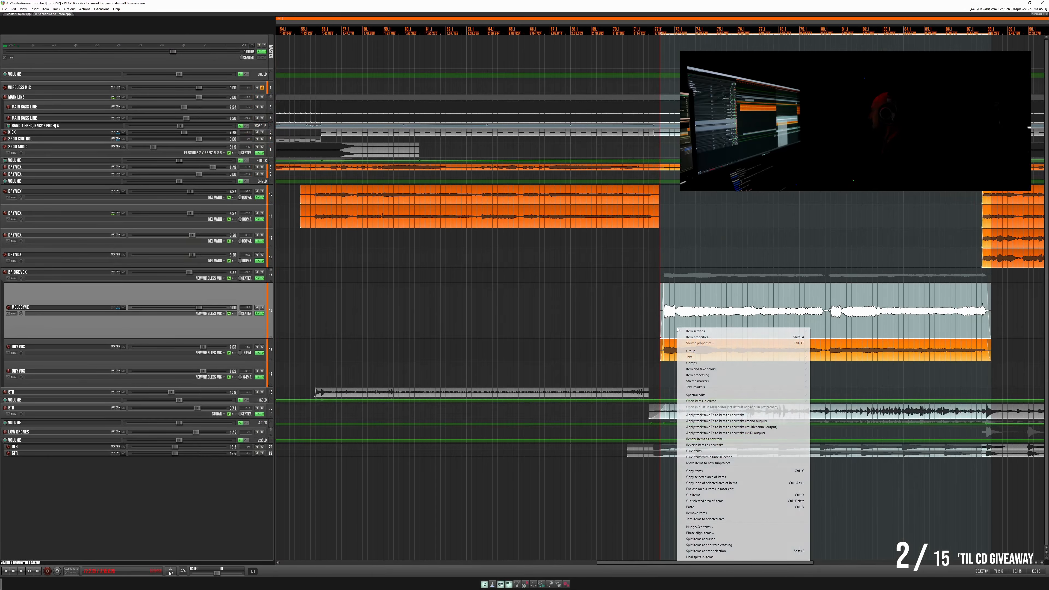
left_click(704, 421)
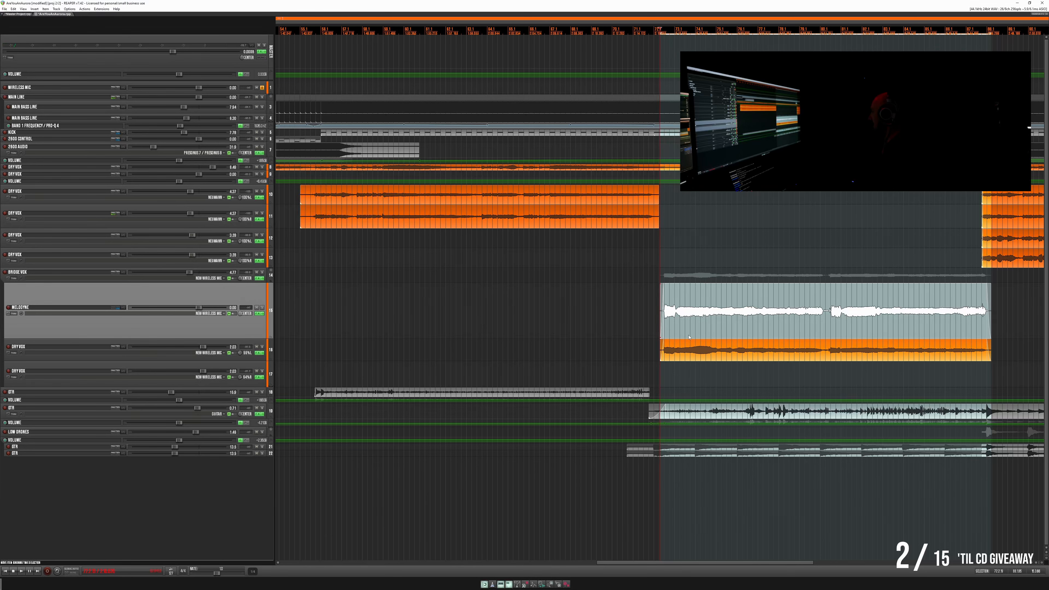
left_click_drag(688, 337, 688, 372)
left_click(656, 326)
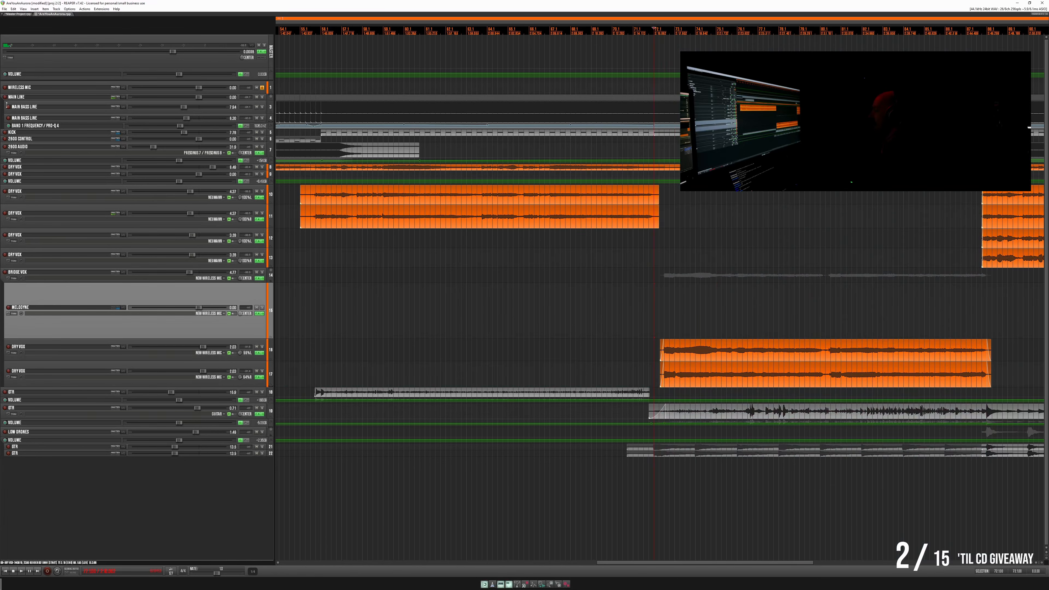
- Play the arrangement from just before the bridge to hear both tuned Dry Vox clips in the mix
left_click(17, 14)
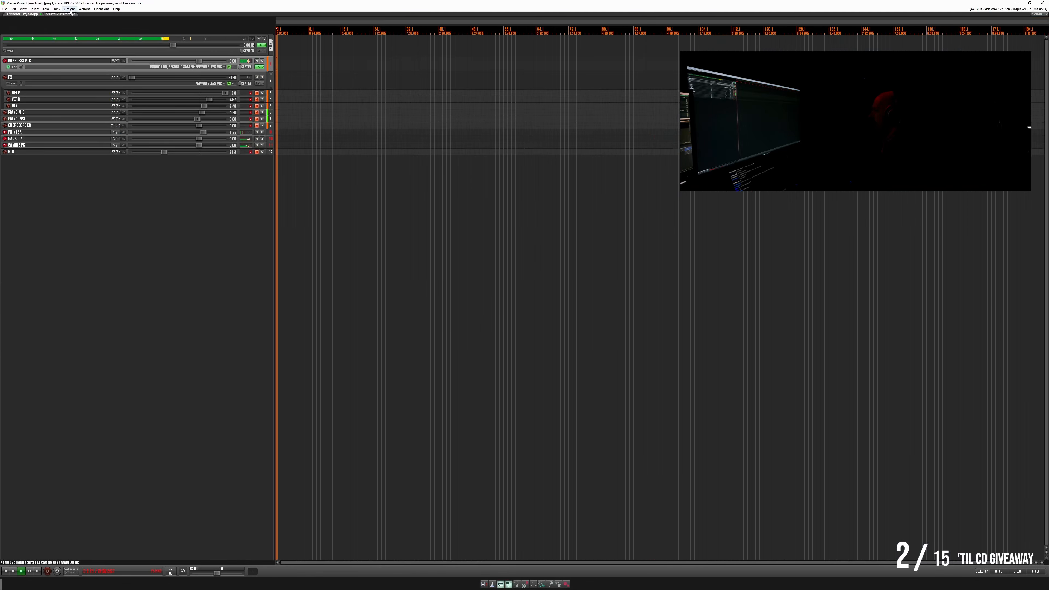
left_click(54, 14)
left_click(892, 290)
scroll(875, 300, "down", 2)
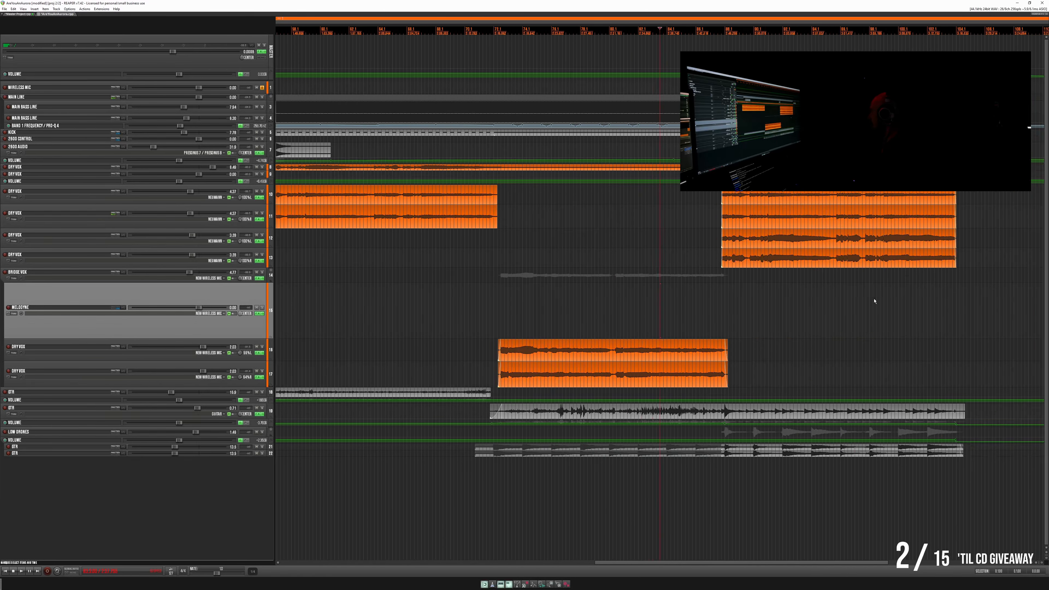
scroll(619, 294, "up", 5)
scroll(409, 291, "down", 3)
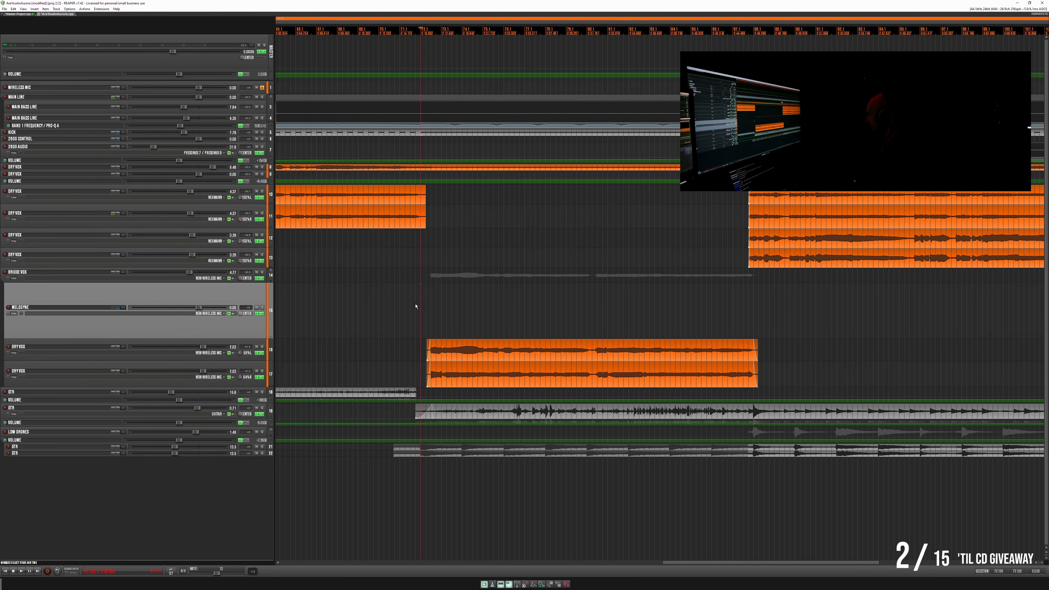
key("space")
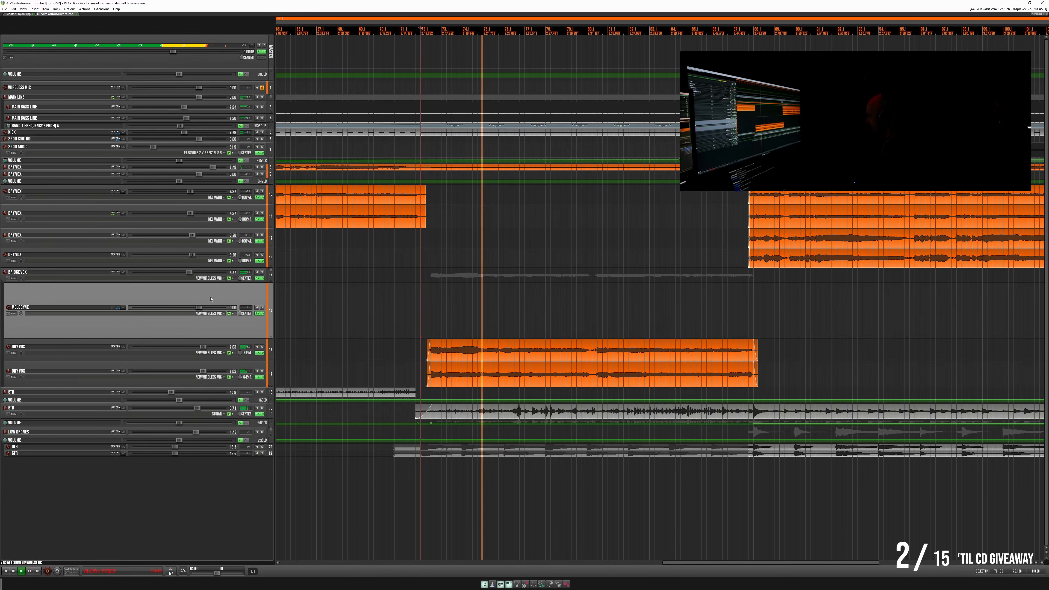
- Reduce the heights of the Melodyne and upper bridge Dry Vox tracks and pan the two bridge Dry Vox tracks wider apart
left_click_drag(225, 339, 226, 297)
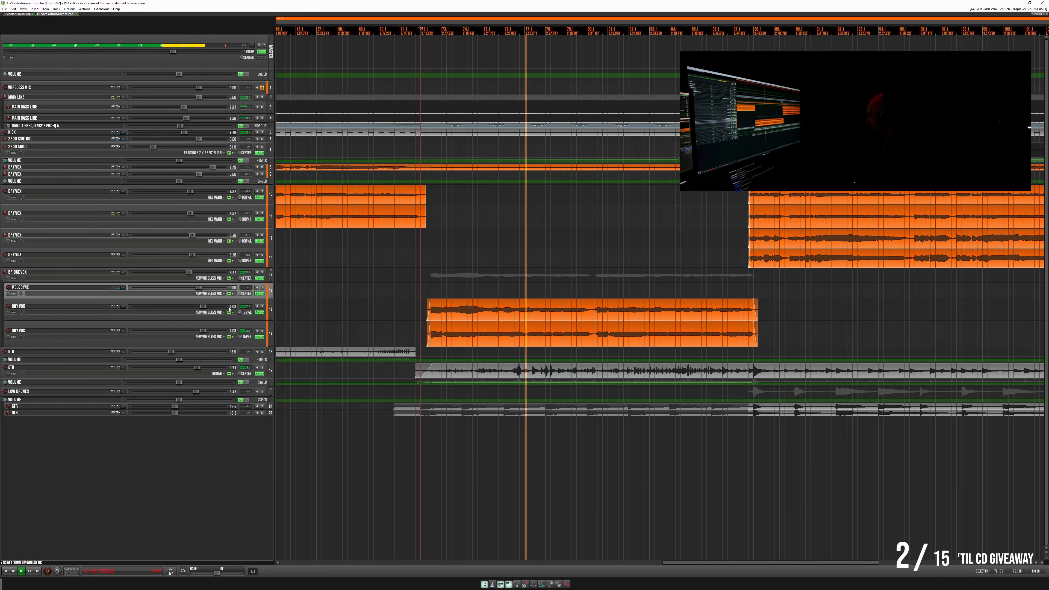
left_click_drag(238, 320, 238, 316)
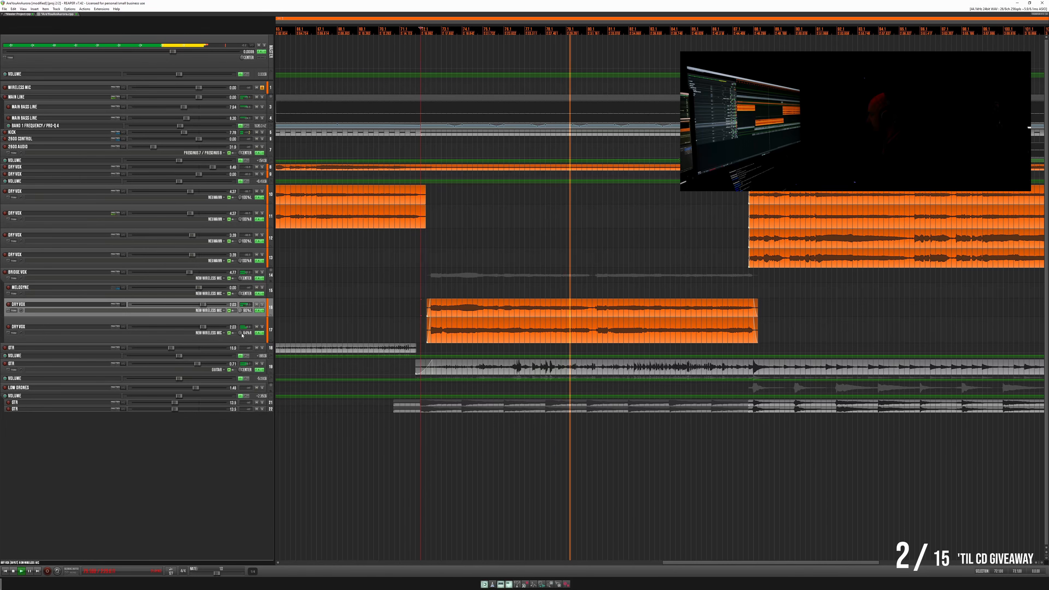
left_click(243, 325)
left_click_drag(239, 310, 239, 330)
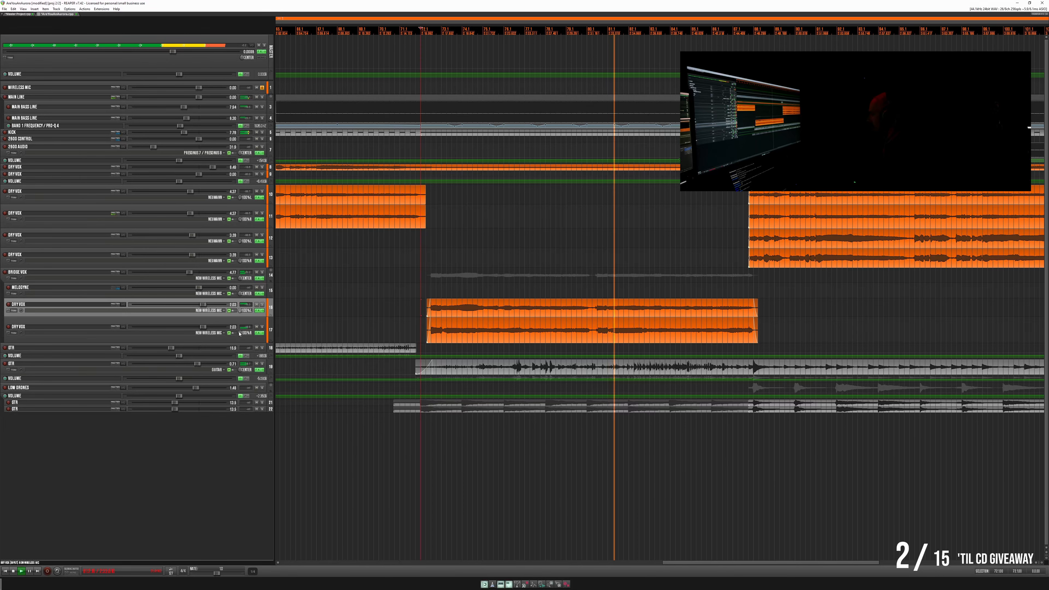
- Stop playback and remove the emptied Melodyne track from the project
mouse_move(199, 287)
left_mouse_down()
mouse_move(223, 288)
mouse_move(209, 288)
left_mouse_up()
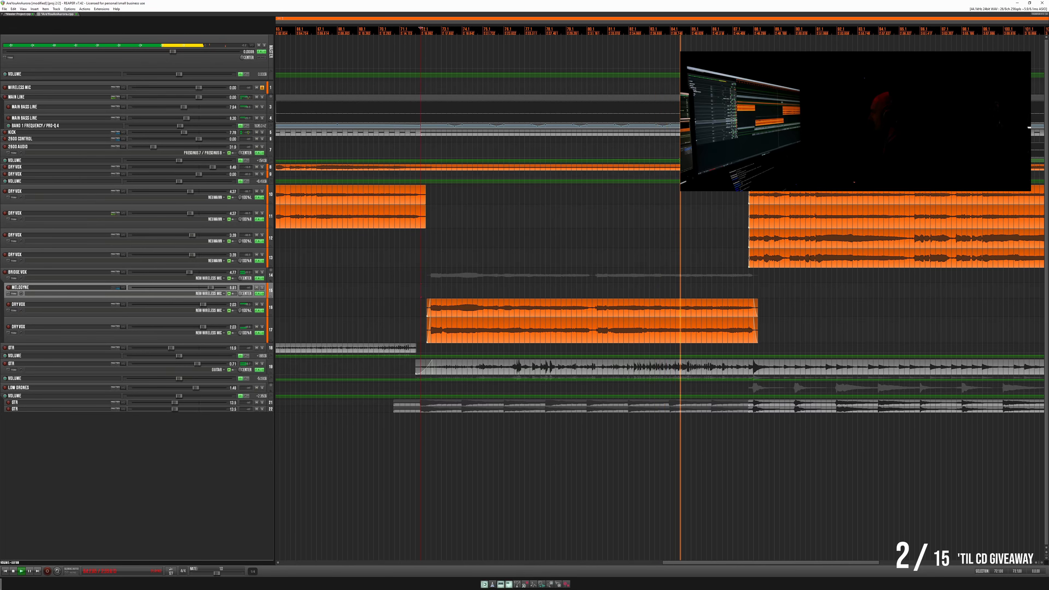
key("space")
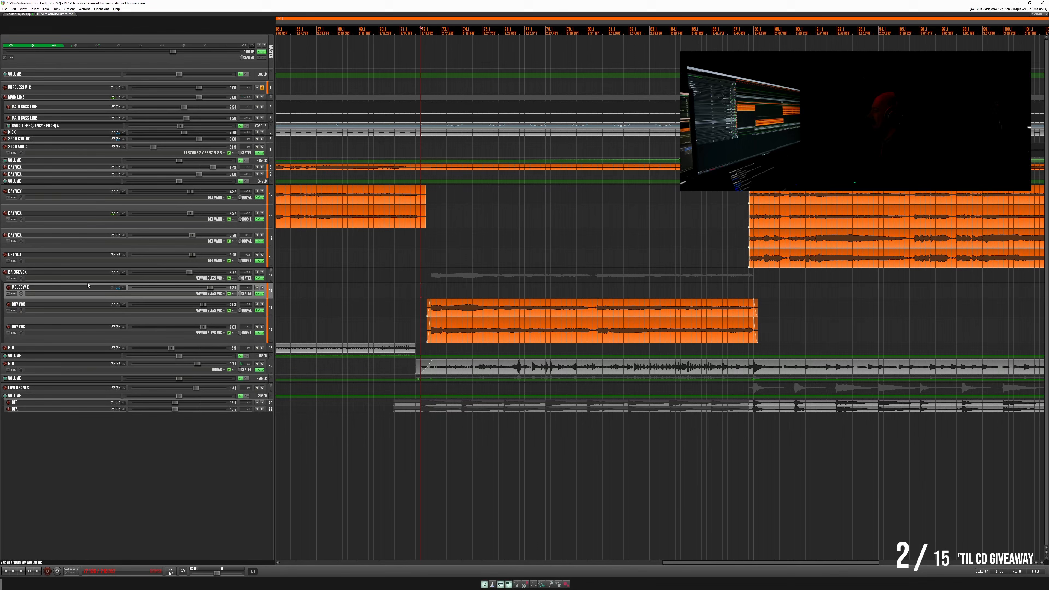
right_click(88, 285)
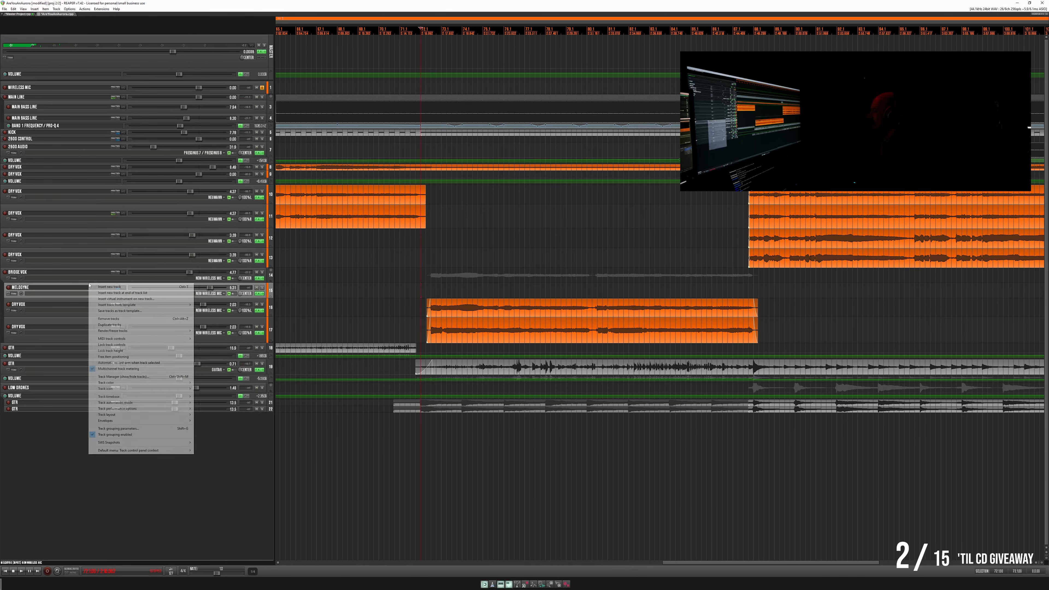
left_click(109, 319)
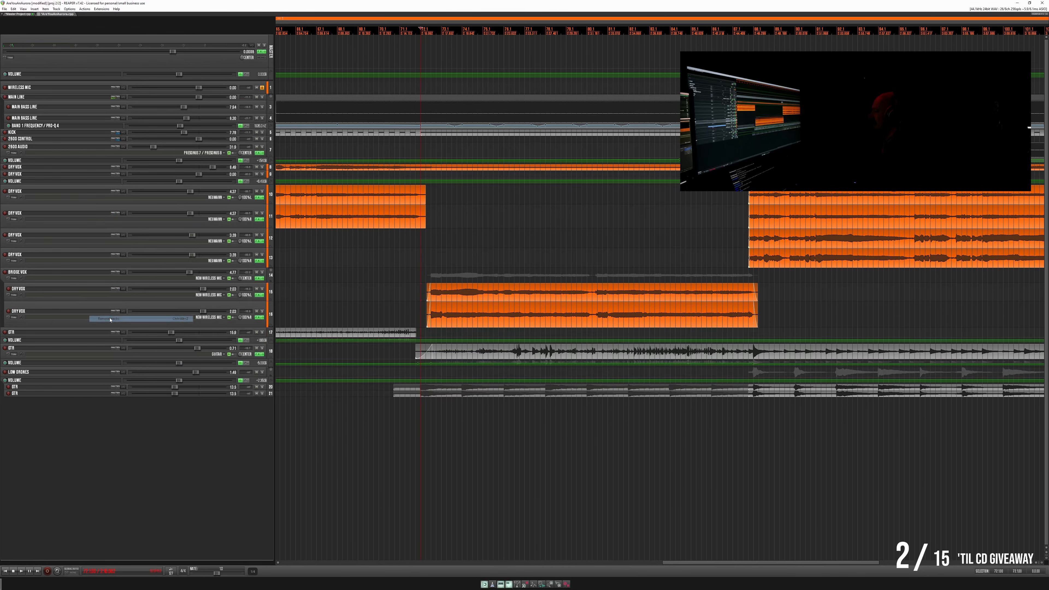
- Raise the Bridge Vox folder's level and adjust the lower bridge Dry Vox panning, auditioning the folder soloed before returning to the full mix
key("space")
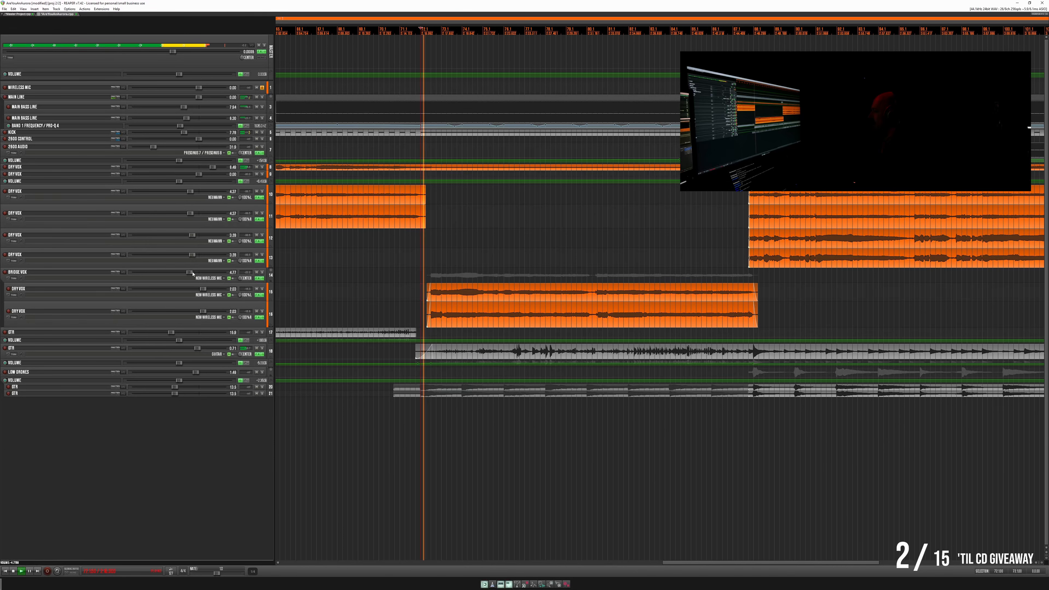
left_click_drag(194, 273, 240, 323)
left_click(262, 272)
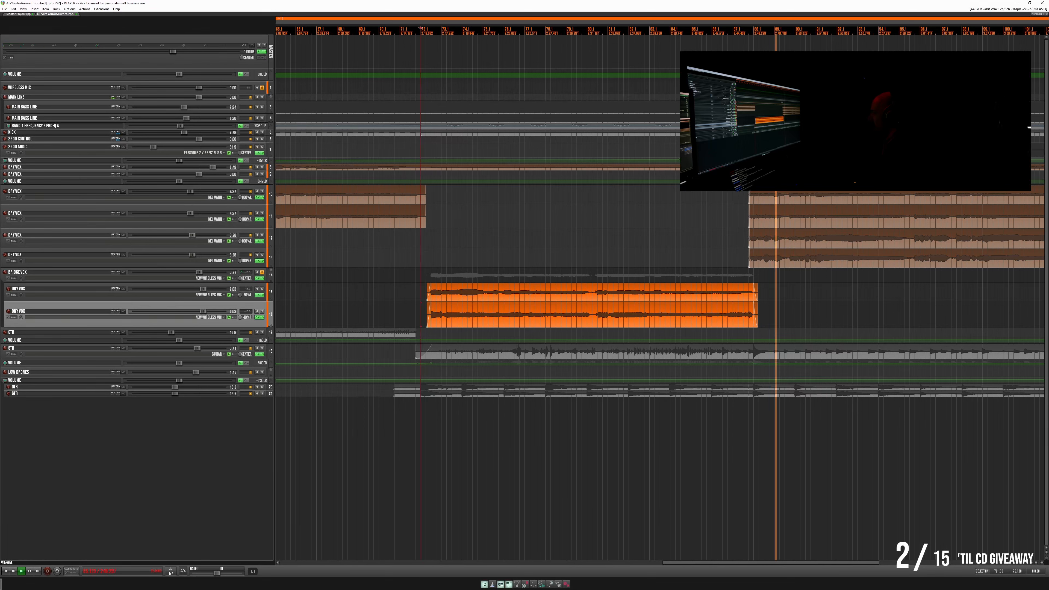
left_click_drag(239, 323, 239, 323)
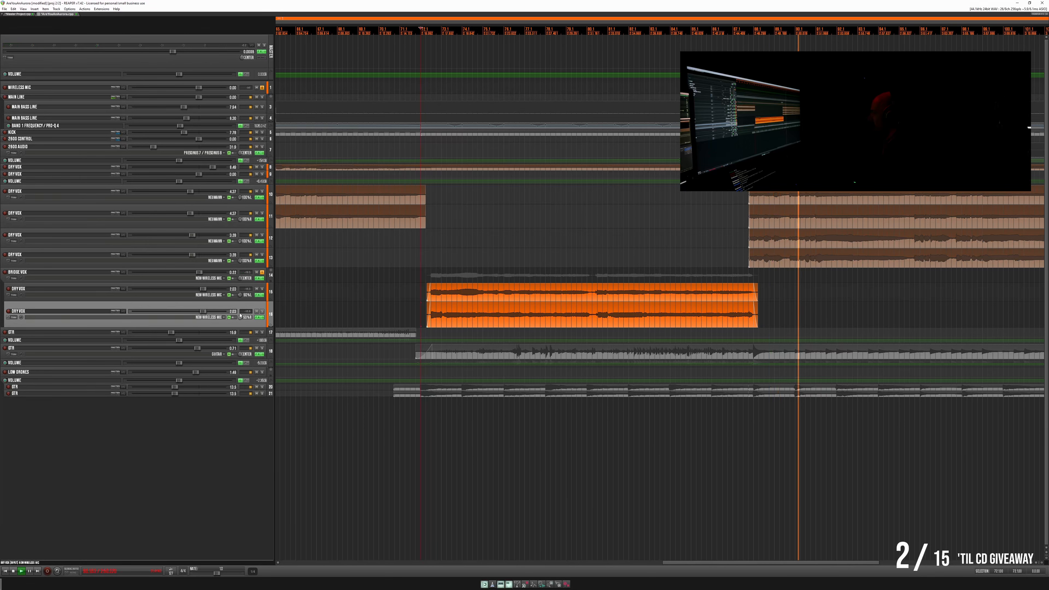
key("space")
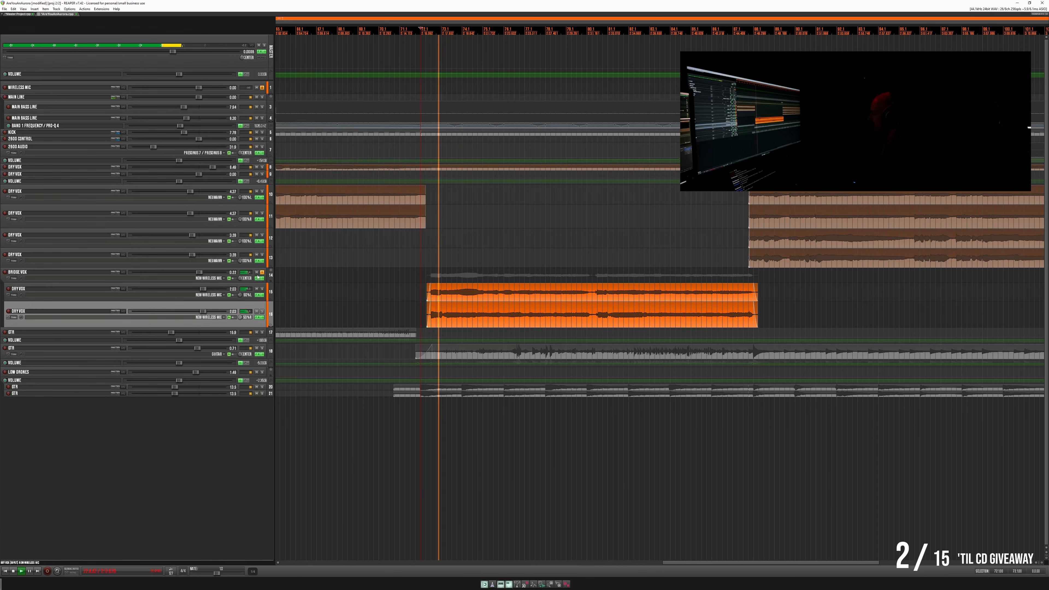
left_click(262, 273)
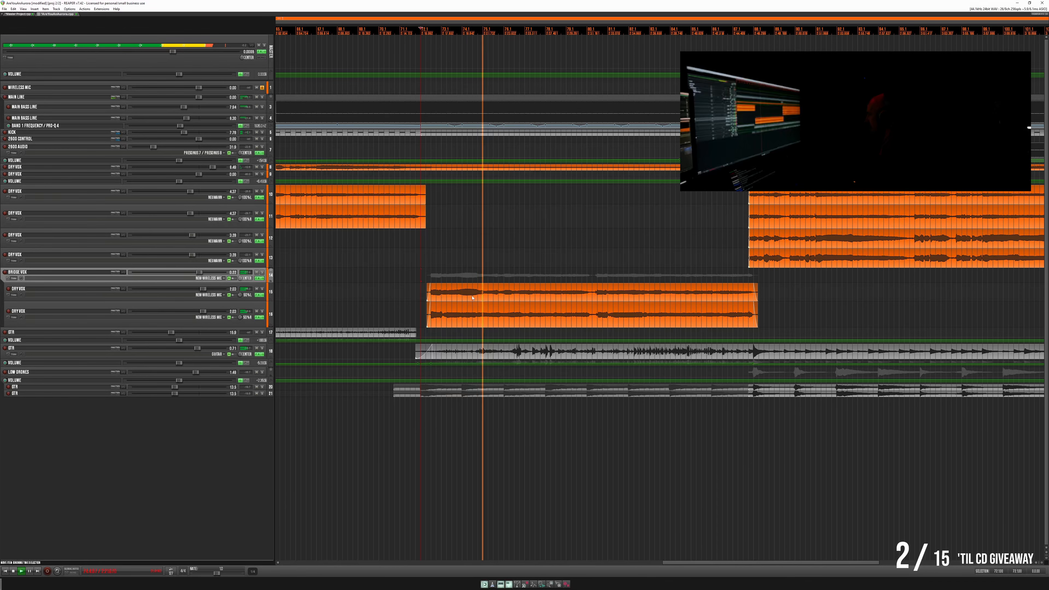
- Move the Bridge Vox Pro-Q low-mid band to a lower frequency and deepen its cut
left_click(259, 278)
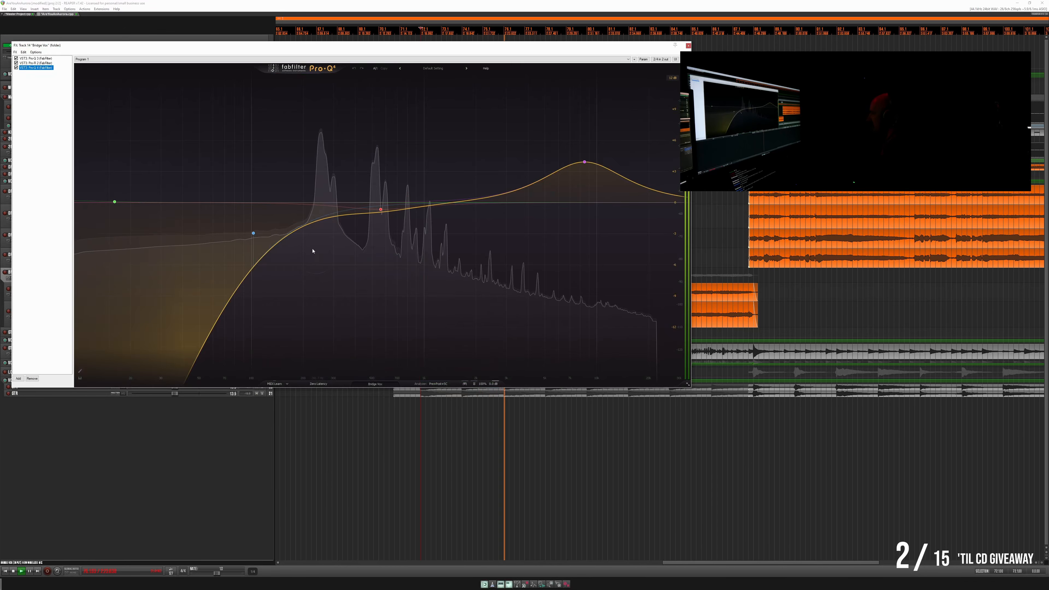
left_click_drag(380, 209, 338, 232)
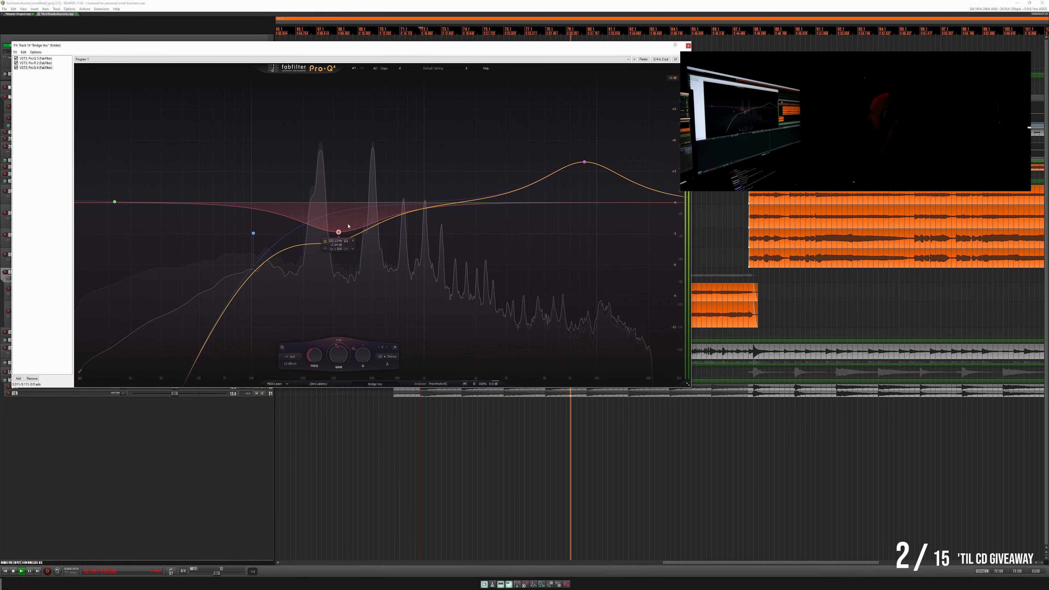
left_click(689, 46)
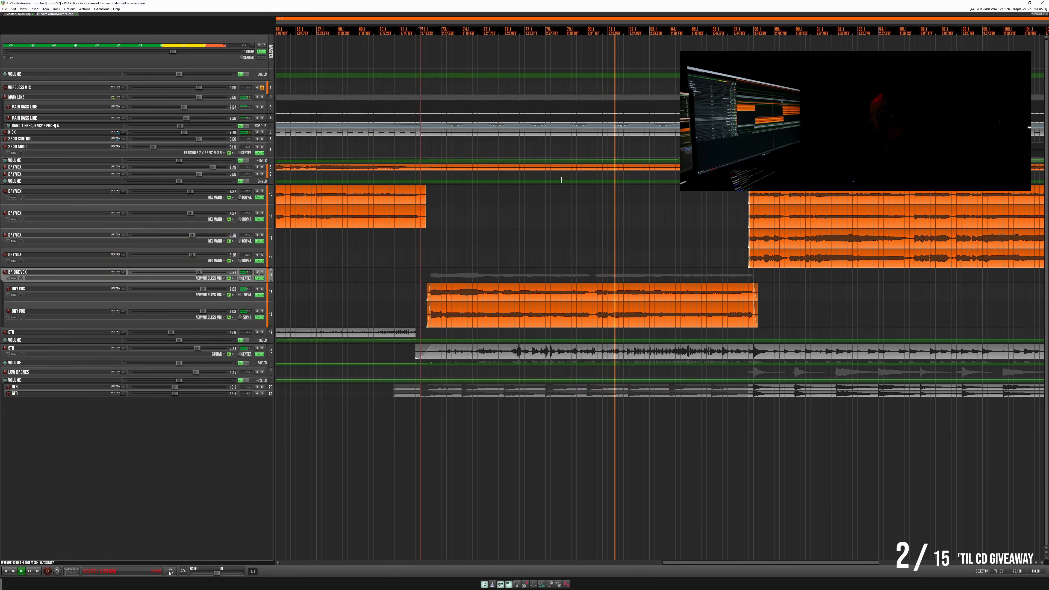
- Play the song from the beginning and slightly lower the main Dry Vox track's volume
scroll(602, 169, "down", 8)
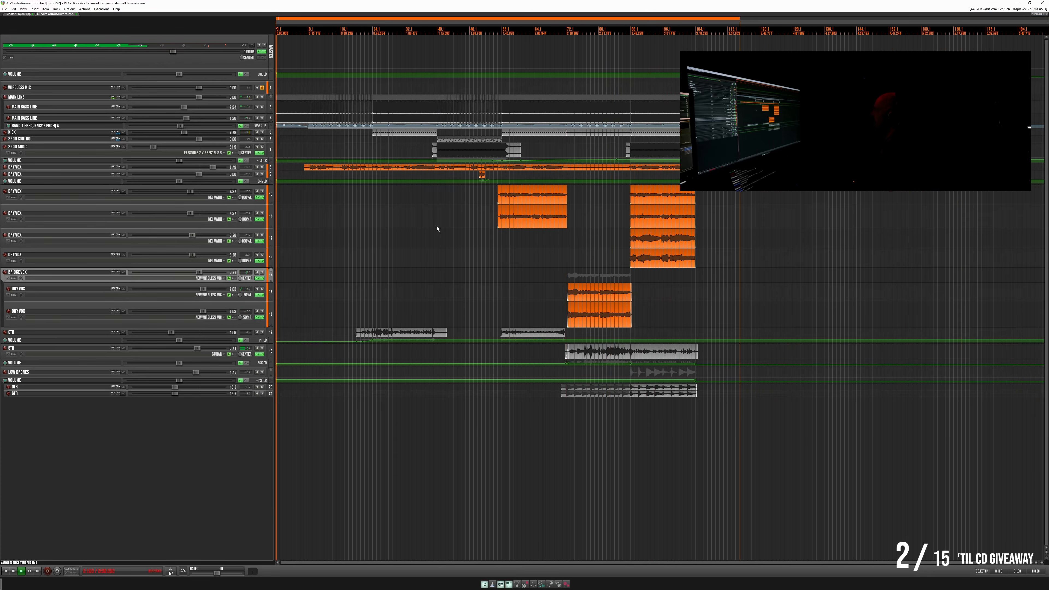
scroll(377, 229, "up", 3)
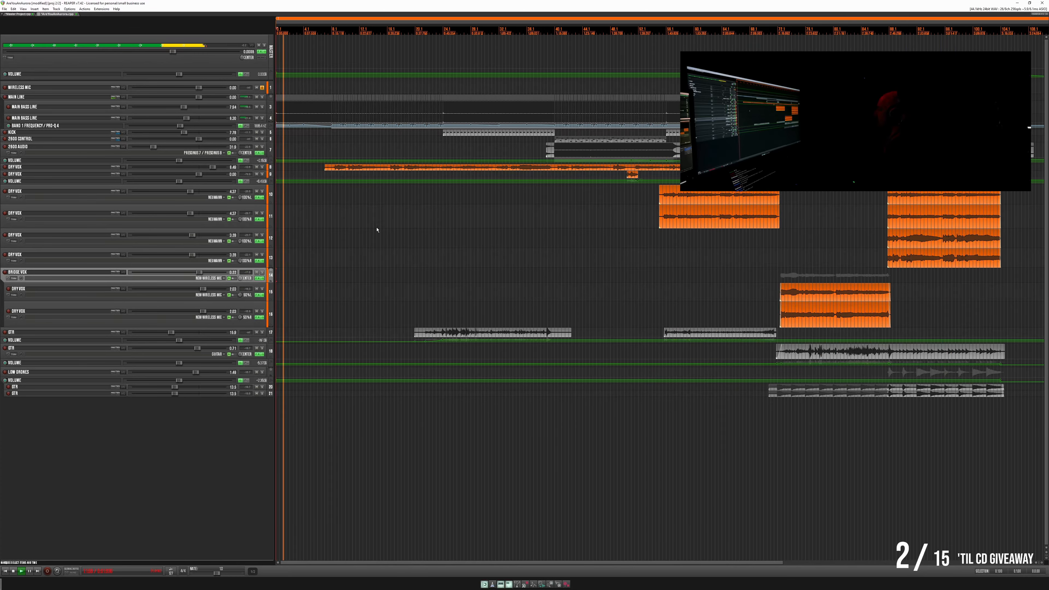
scroll(376, 230, "down", 3)
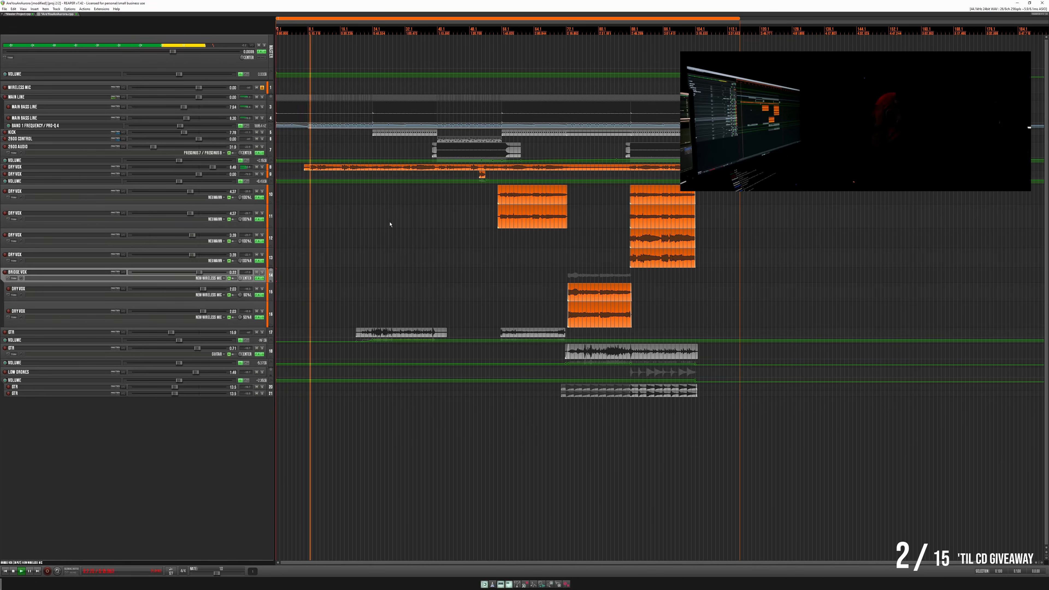
left_click(213, 167)
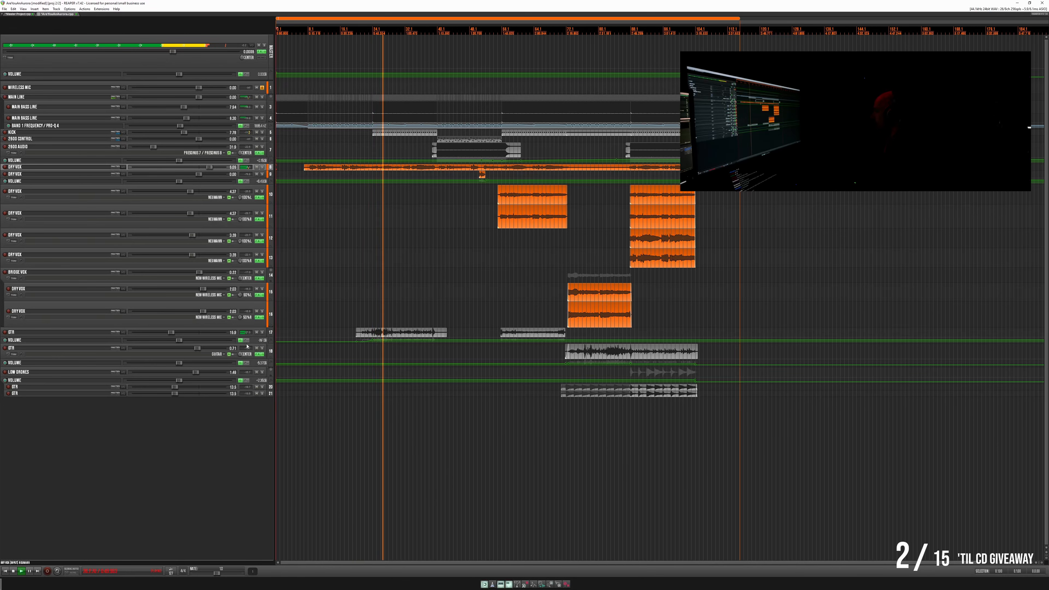
- Enlarge the first Gtr track and its volume envelope, and solo the track
left_click_drag(254, 343, 277, 388)
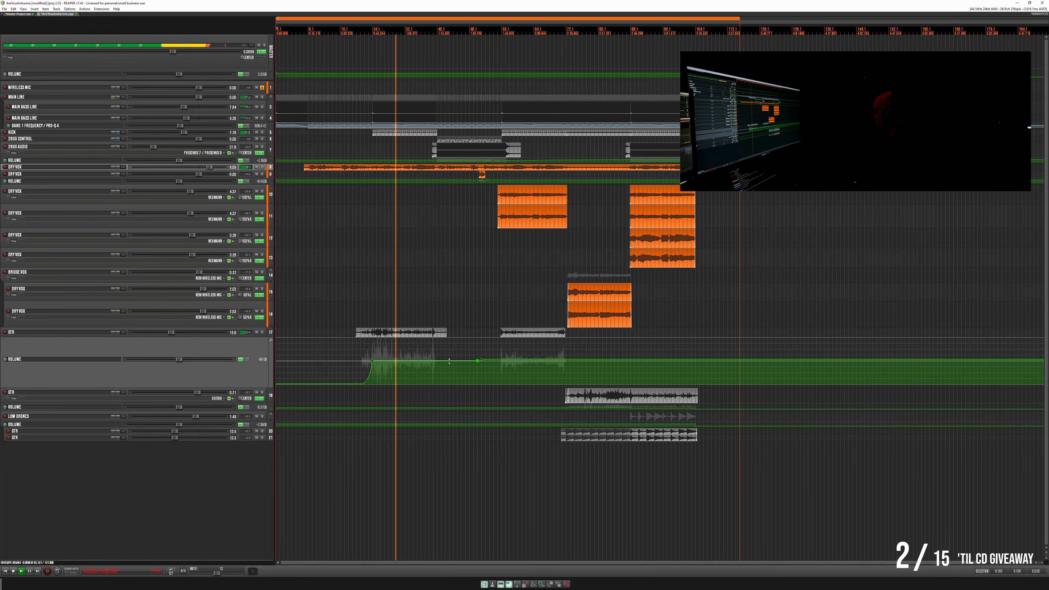
left_click(261, 331)
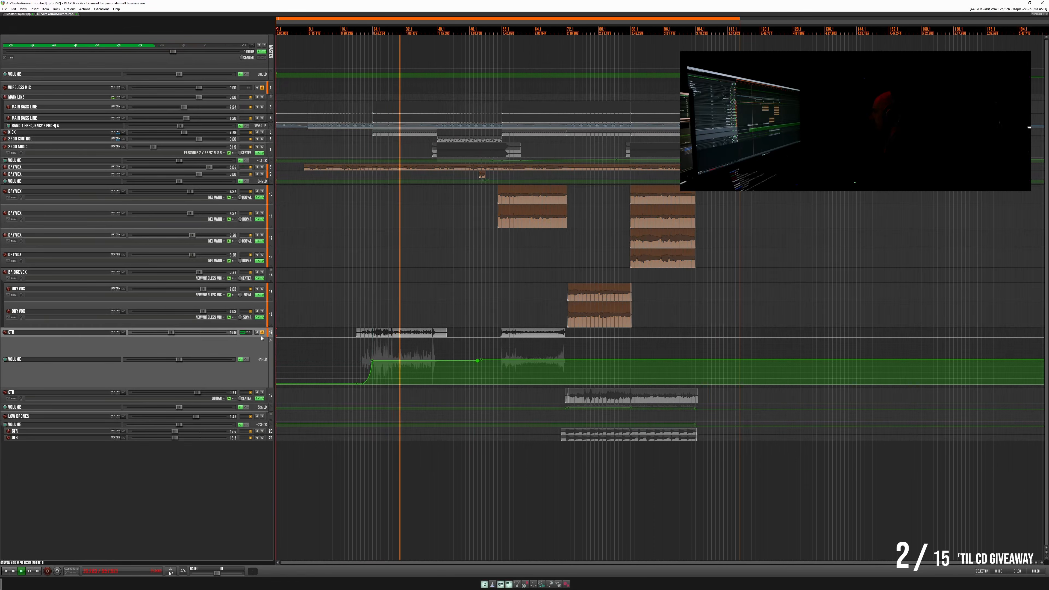
left_click_drag(261, 338, 261, 355)
- Cut the first Gtr track's low end by moving the Pro-Q 3 low shelf higher and deeper, and return to the full mix
left_click(257, 344)
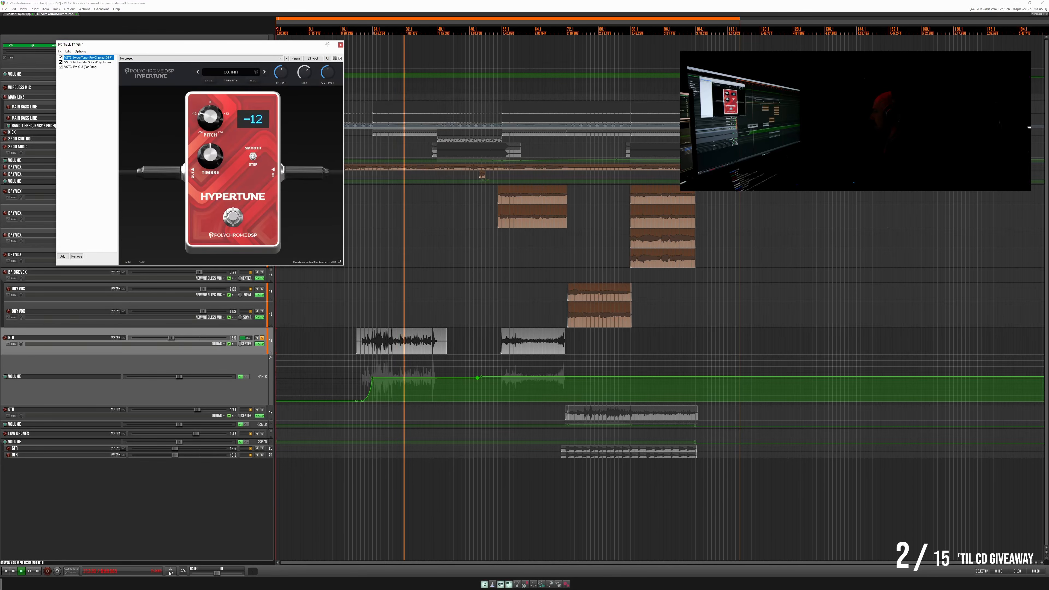
left_click(79, 67)
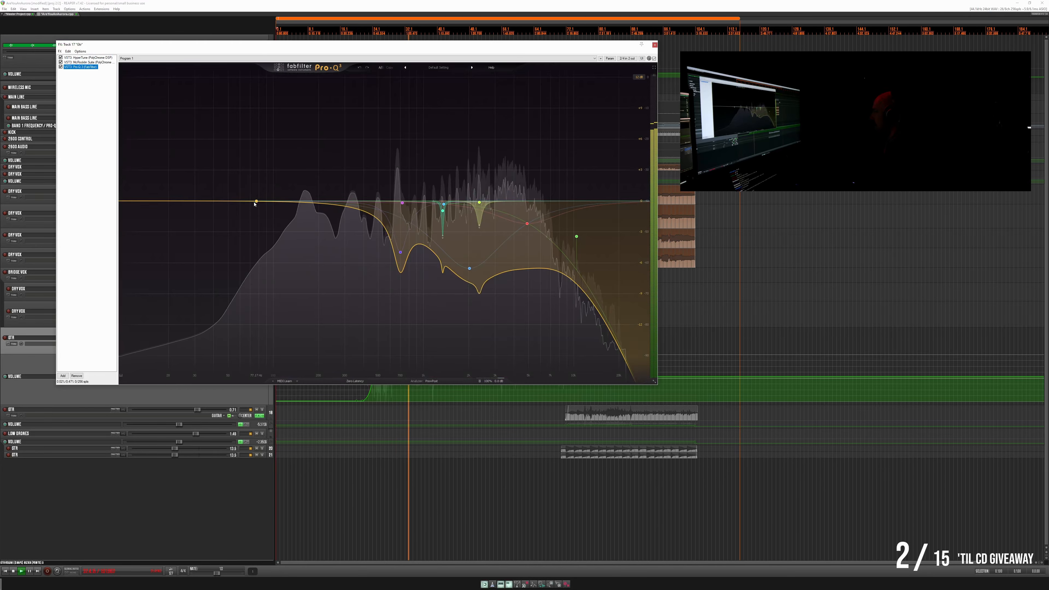
left_click(181, 201)
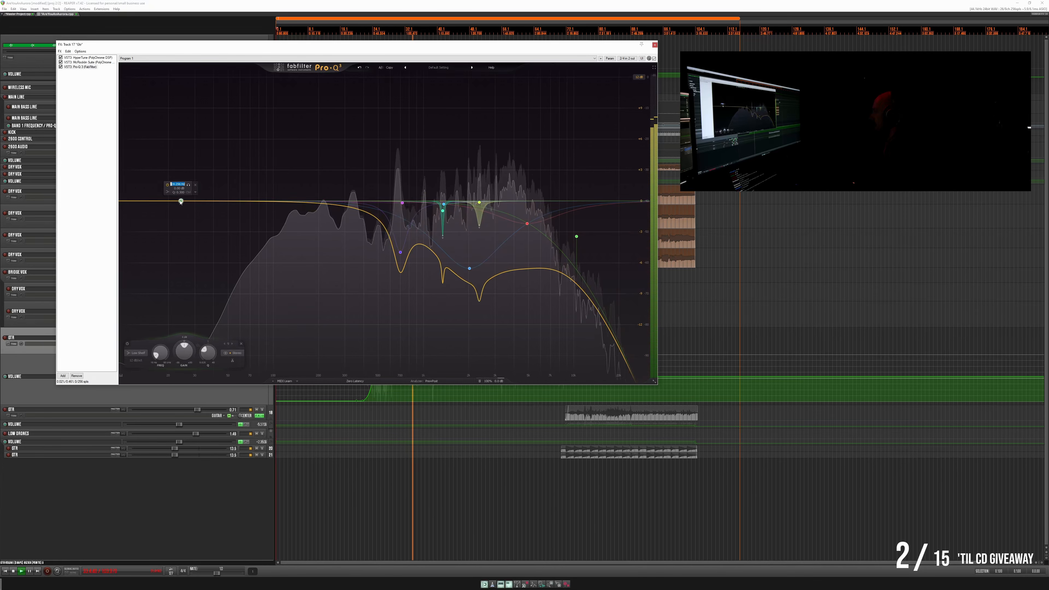
left_click_drag(181, 201, 310, 296)
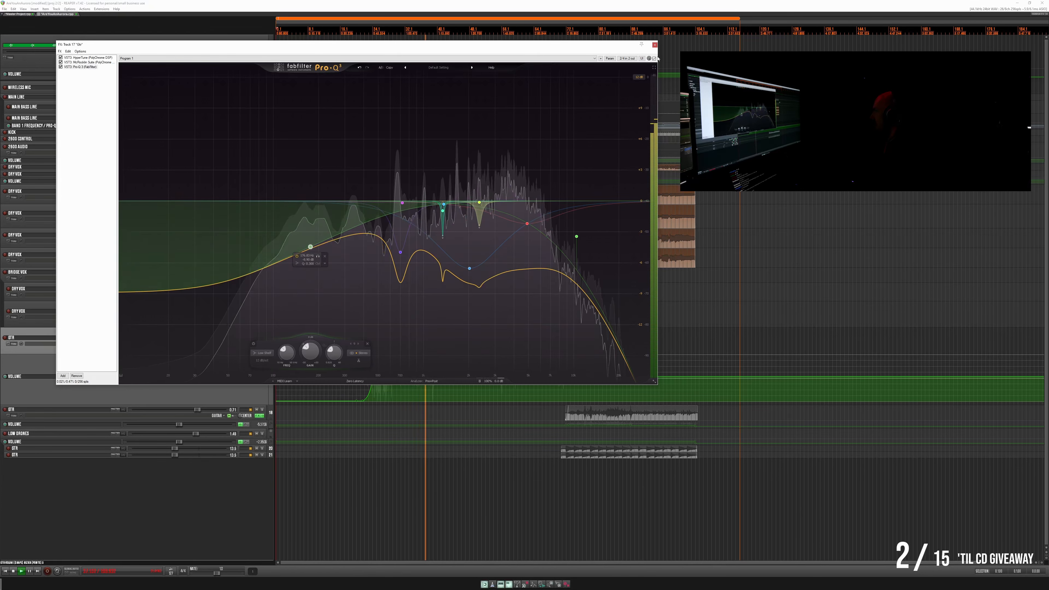
left_click(654, 44)
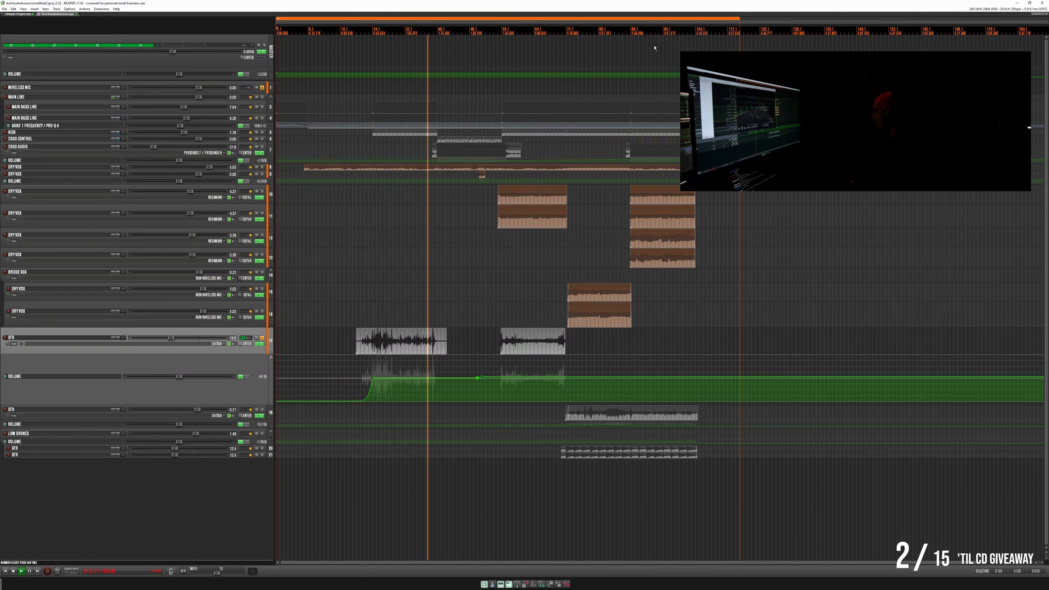
left_click(263, 338)
- Play from the first guitar clip and inspect the Pro-Q curve in the master track's FX chain
left_click(362, 310)
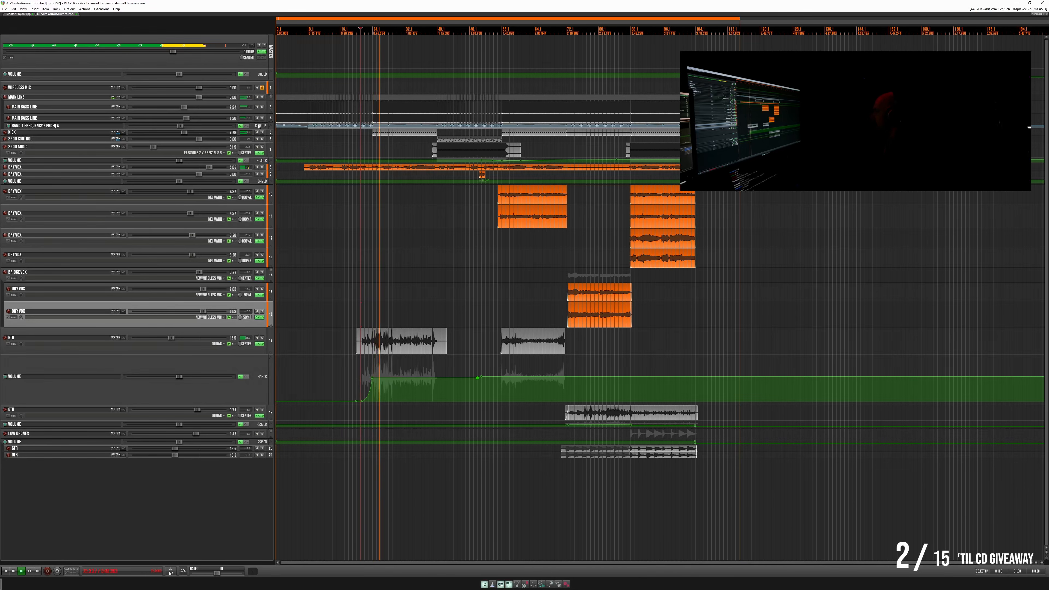
left_click(260, 52)
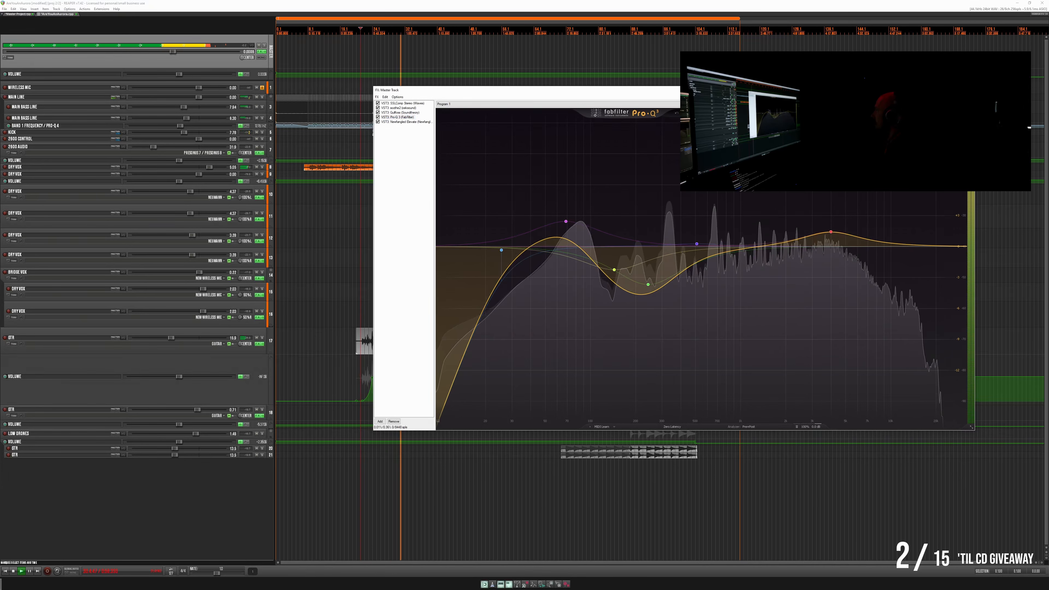
key("Escape")
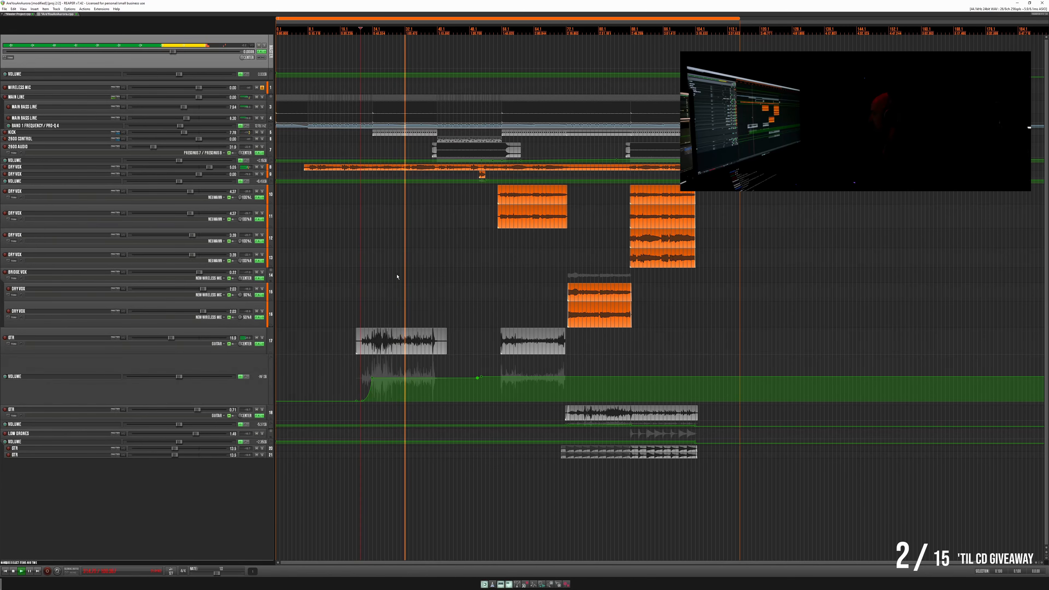
- Enlarge the main Dry Vox track around one verse phrase and show its volume envelope
left_click(423, 289)
scroll(416, 180, "up", 4)
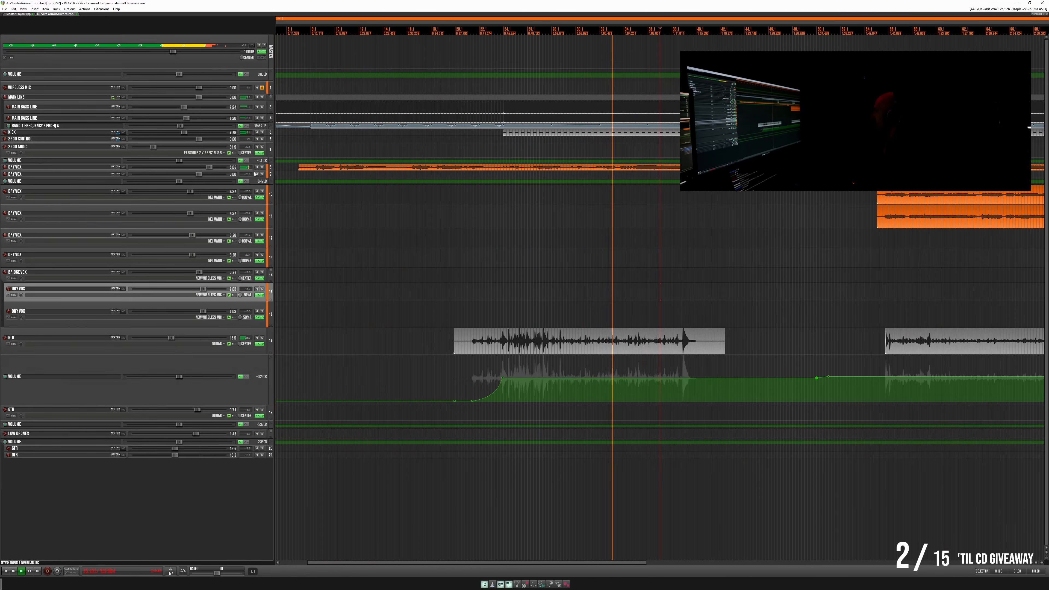
left_click_drag(251, 170, 251, 277)
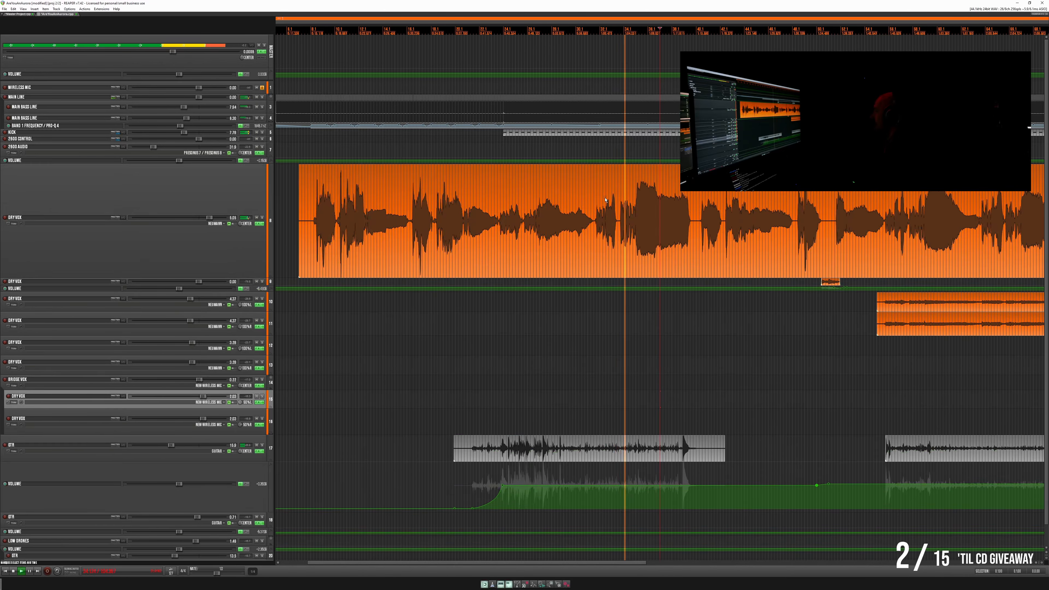
left_click(606, 211)
scroll(539, 207, "up", 9)
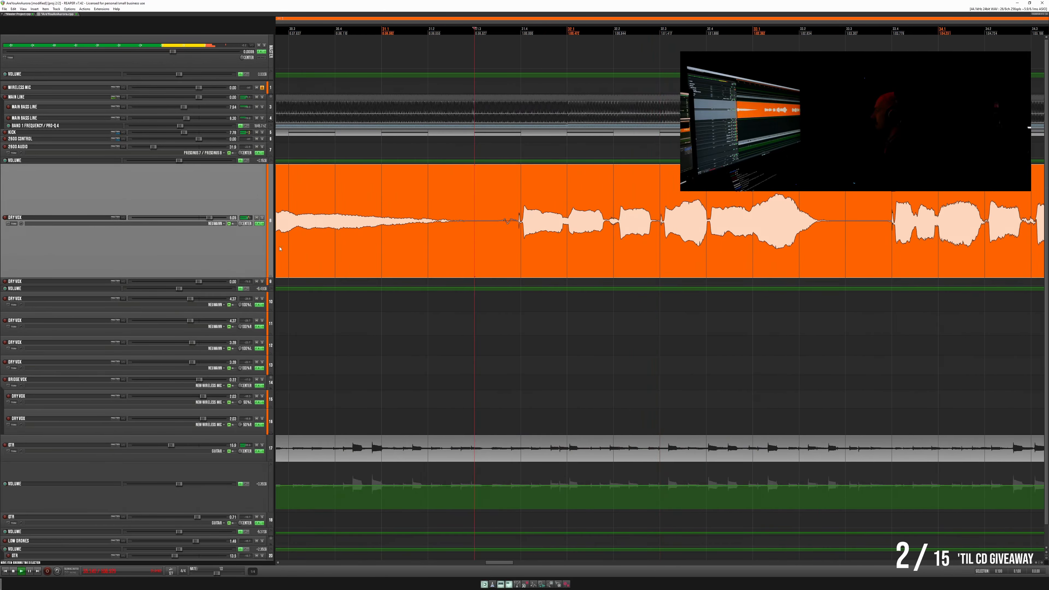
left_click(15, 223)
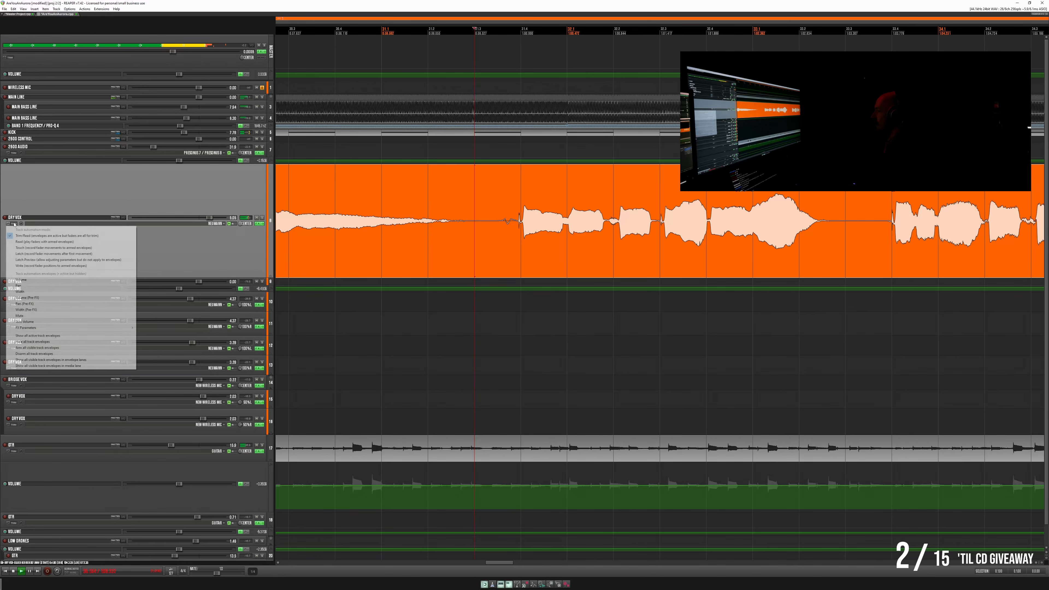
left_click(37, 281)
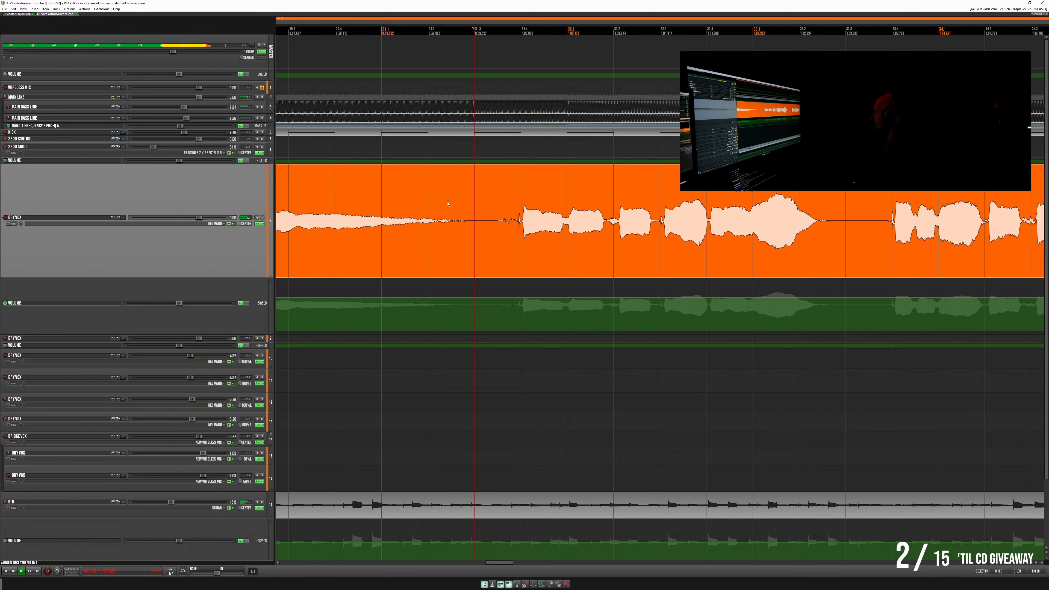
- Lower the threshold of smart:deess on the main Dry Vox track while replaying the phrase
key("space")
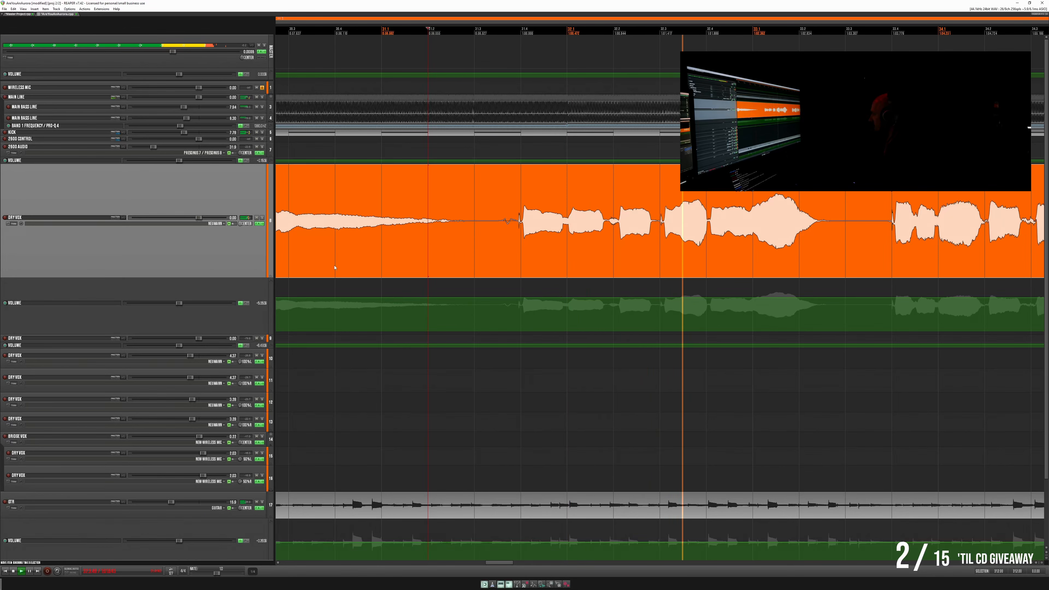
left_click(258, 224)
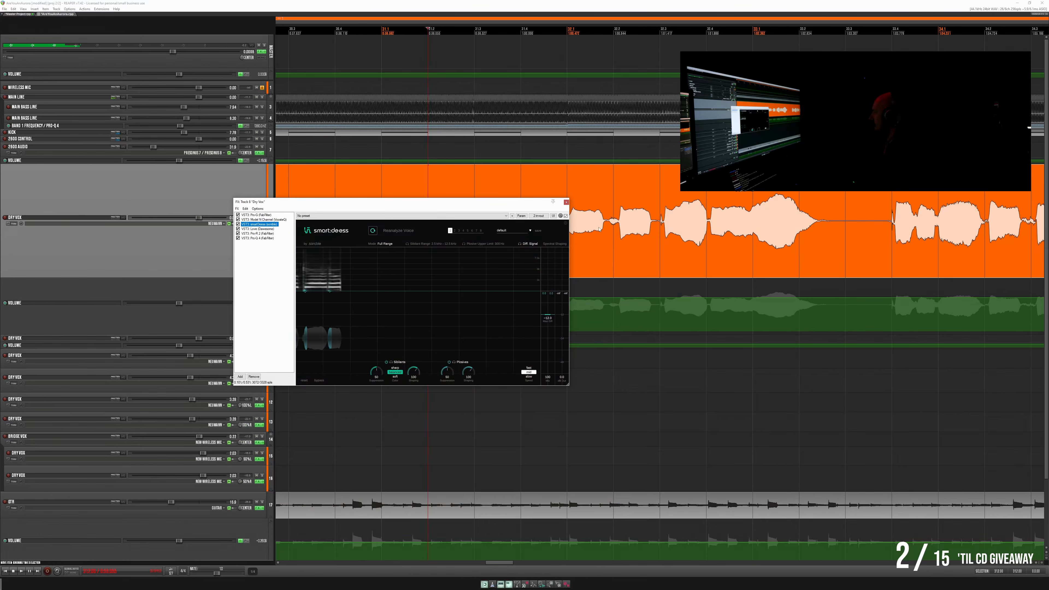
key("space")
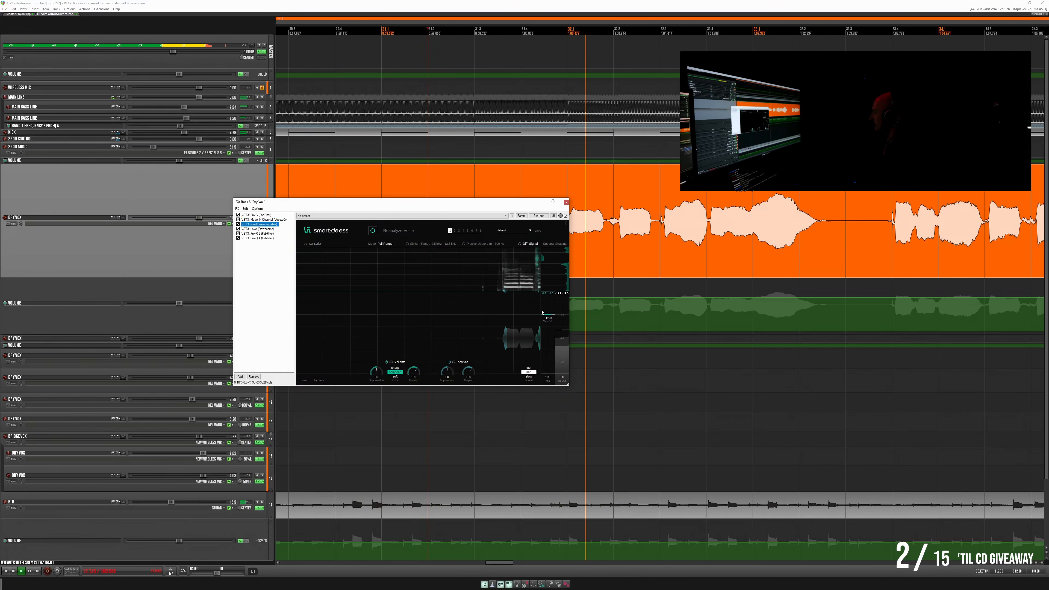
left_click_drag(548, 320, 548, 344)
key("space")
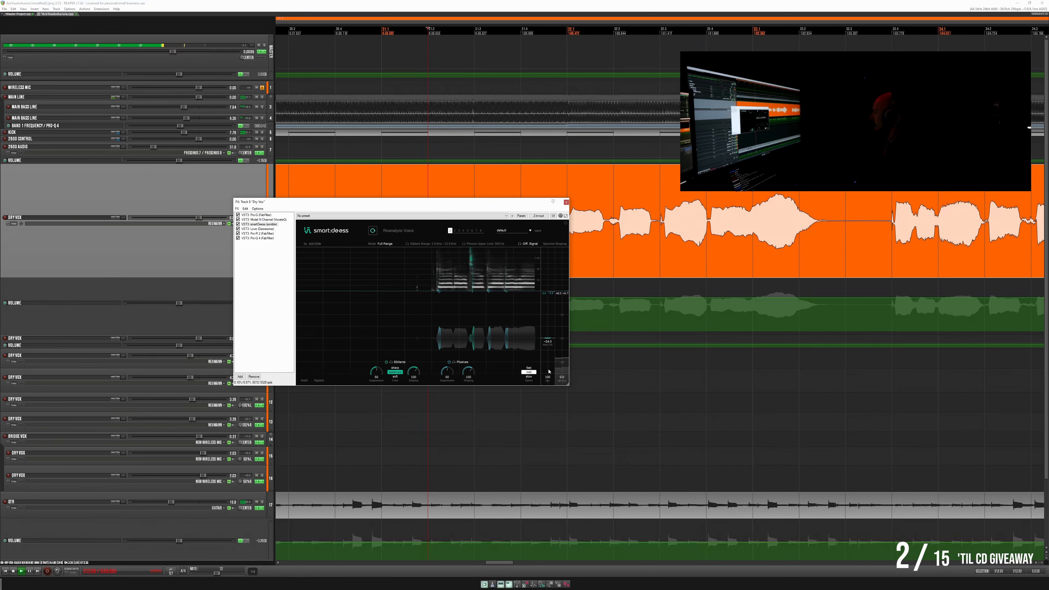
key("space")
- Try the smart:deess sibilant suppression at 100 and replay the vocal phrase
left_click_drag(376, 372, 384, 331)
key("space")
key("space")
key("space")
key("space")
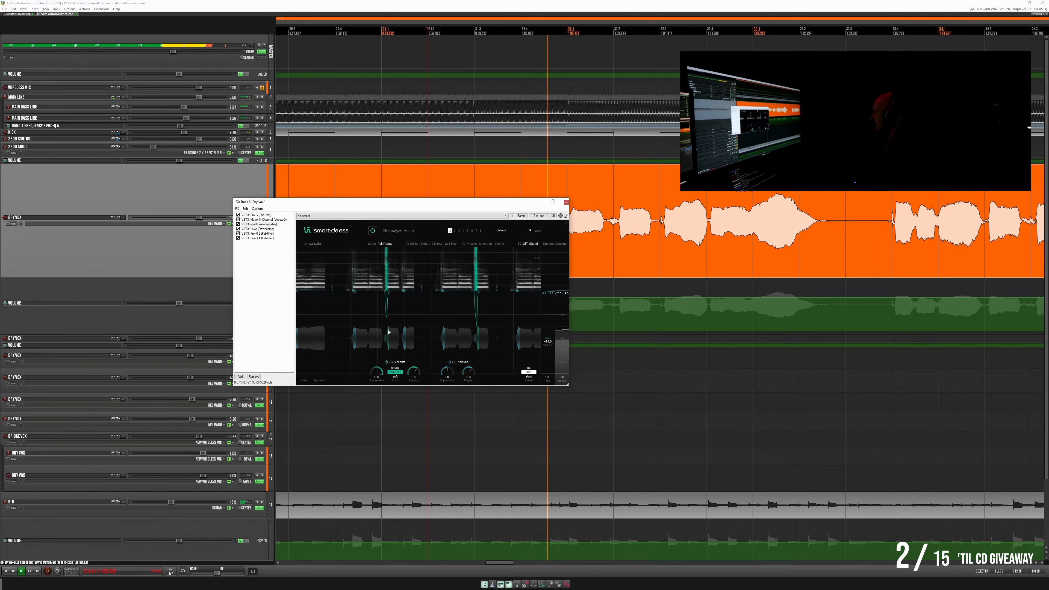
- Set the smart:deess sibilant suppression to about 50 and close the track's FX chain
left_click_drag(379, 375, 378, 392)
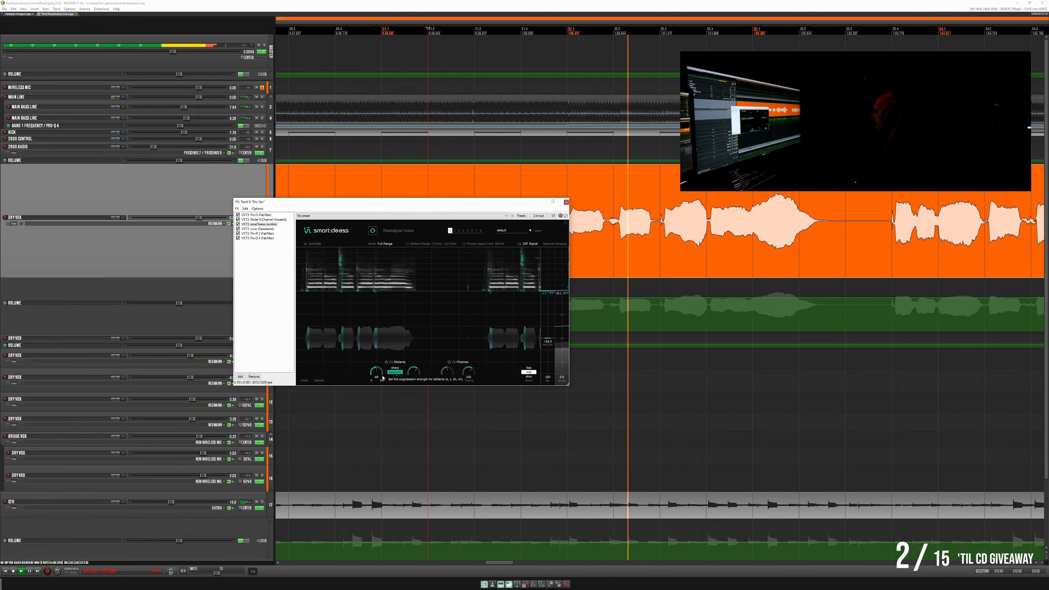
left_click_drag(378, 372, 377, 371)
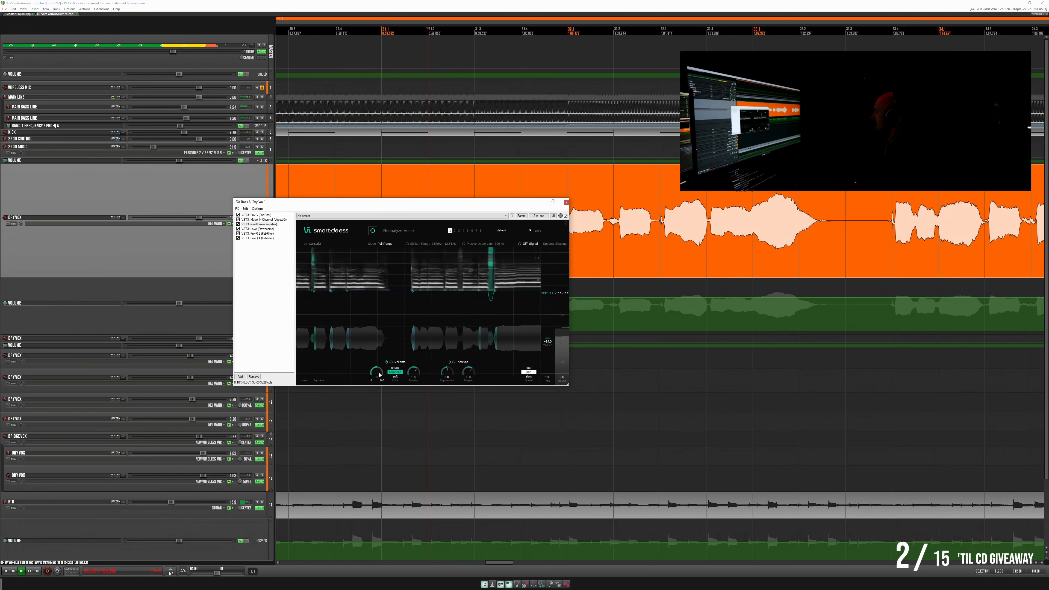
left_click(566, 202)
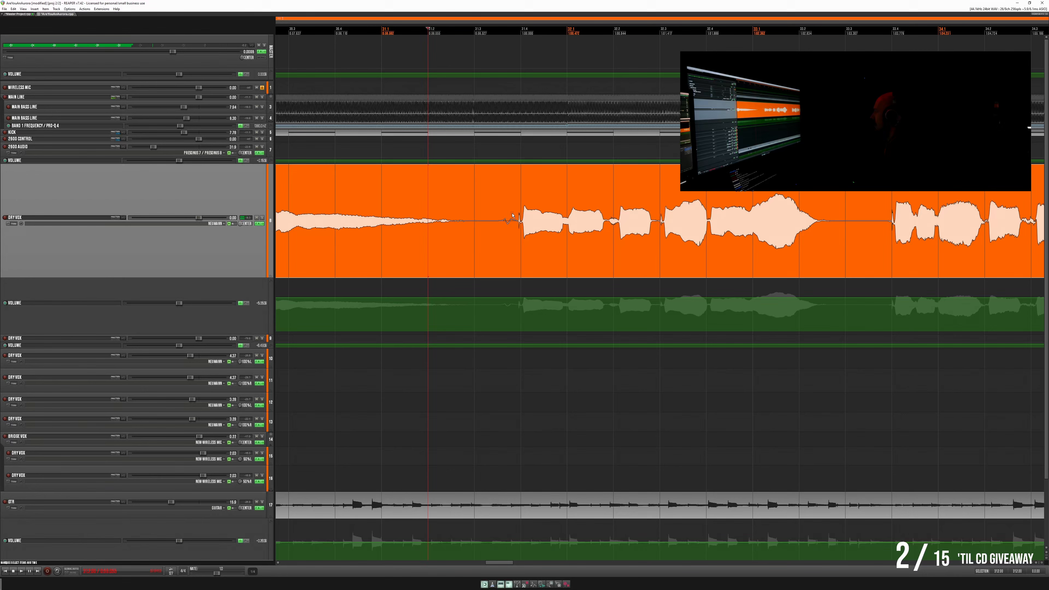
- Dip the main Dry Vox volume envelope over the short gap and consonant just before the verse phrase
scroll(520, 204, "up", 5)
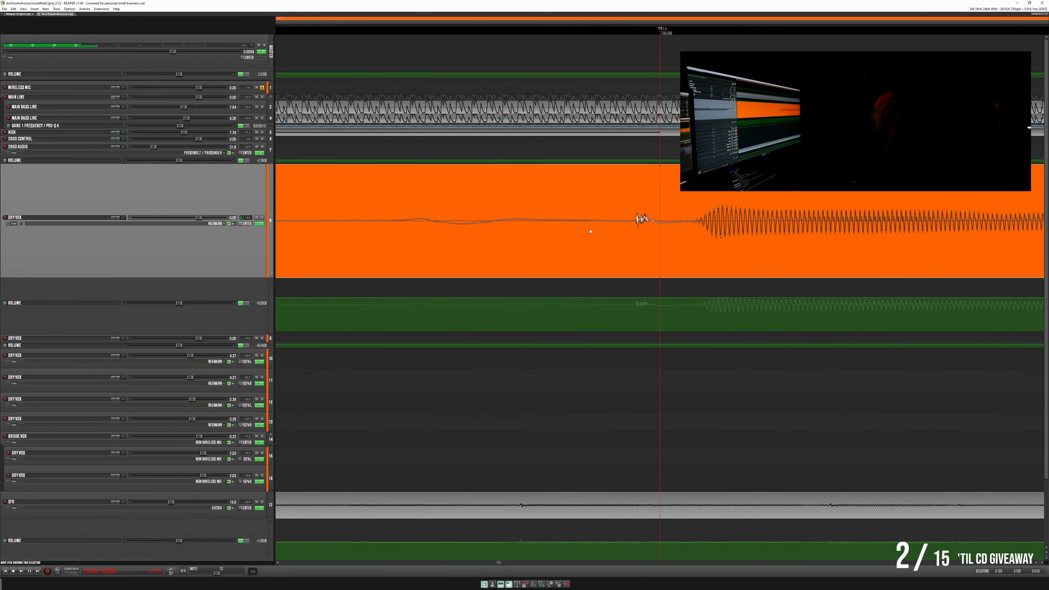
left_click(564, 298)
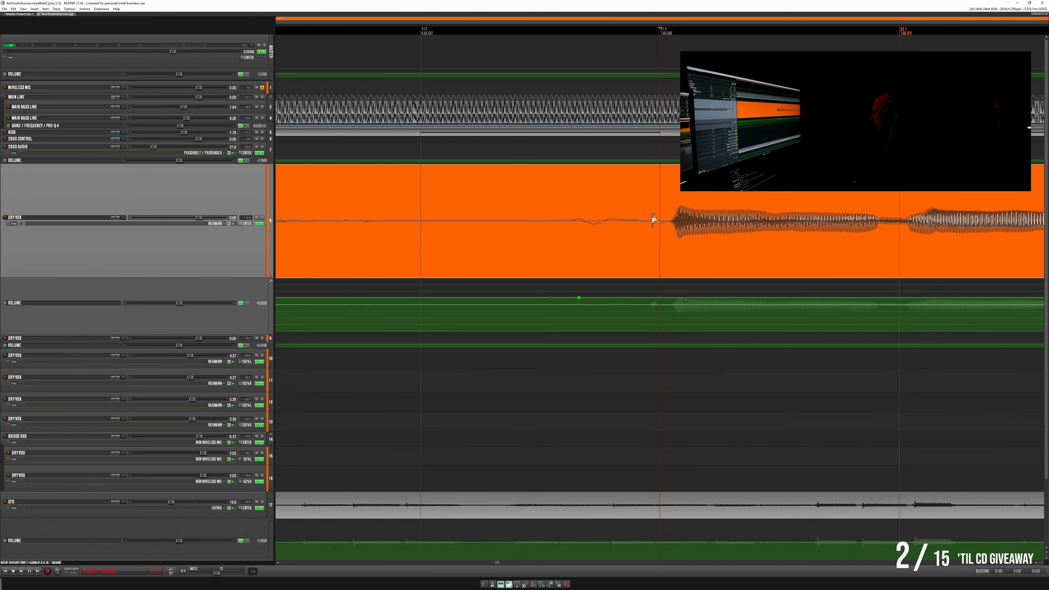
left_click_drag(649, 297, 648, 308)
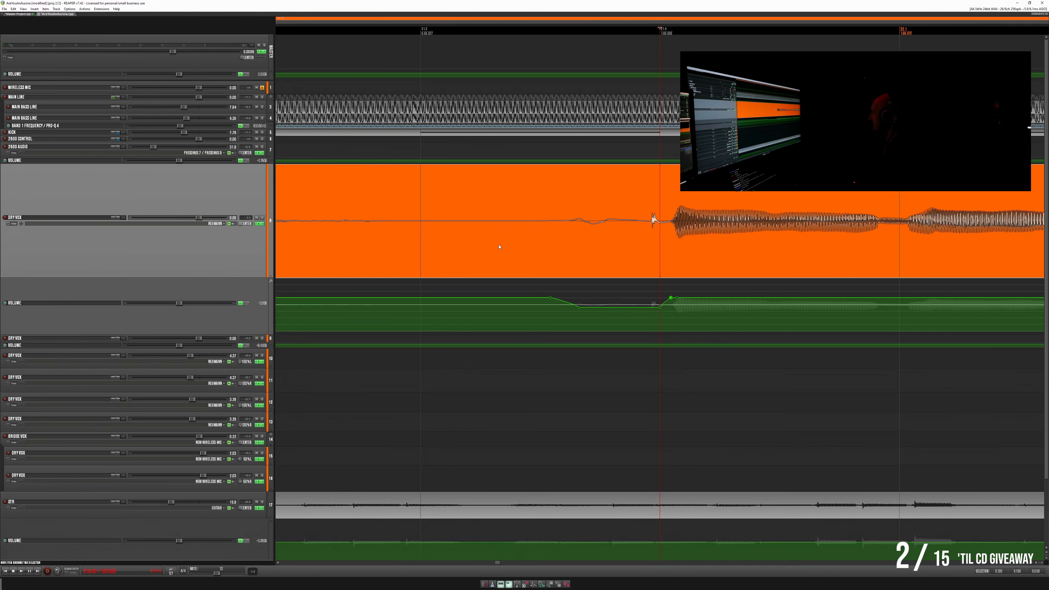
- Cut the low noise before the phrase out of the main Dry Vox item, fade the following part in, and replay
left_click_drag(568, 195, 613, 198)
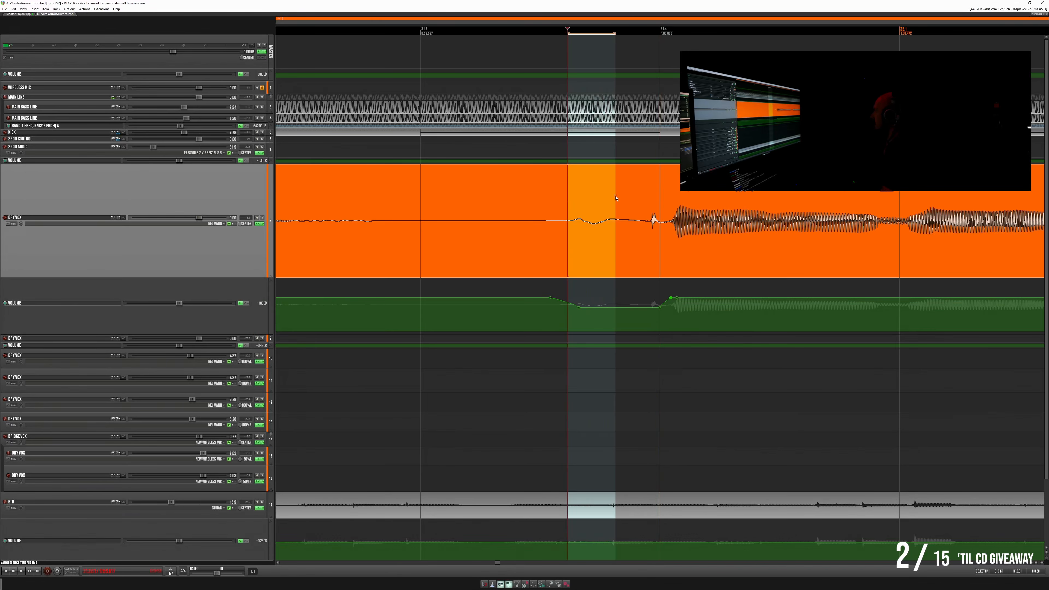
key("Delete")
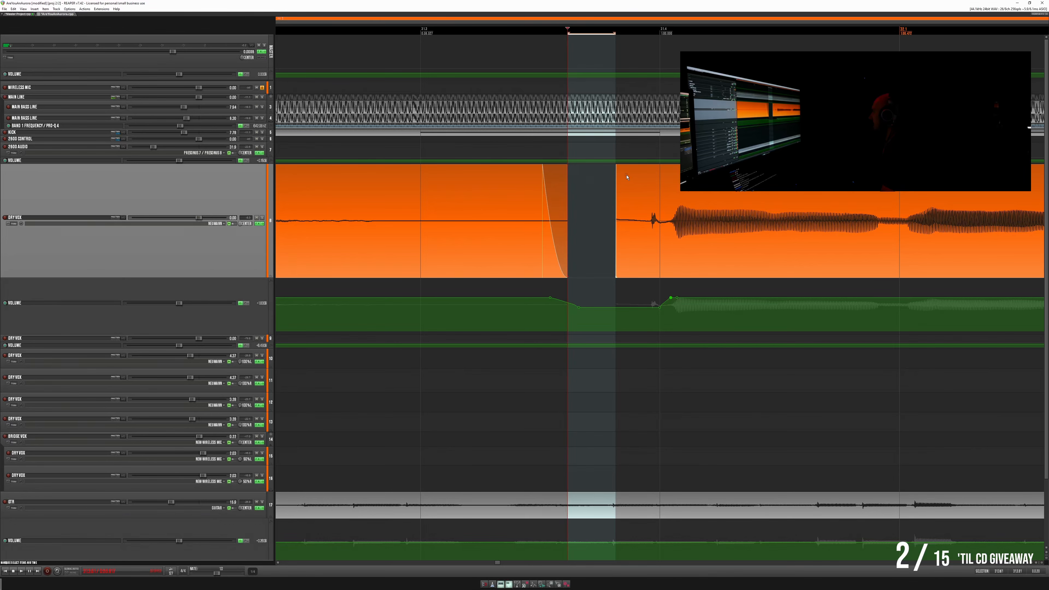
left_click_drag(618, 170, 675, 174)
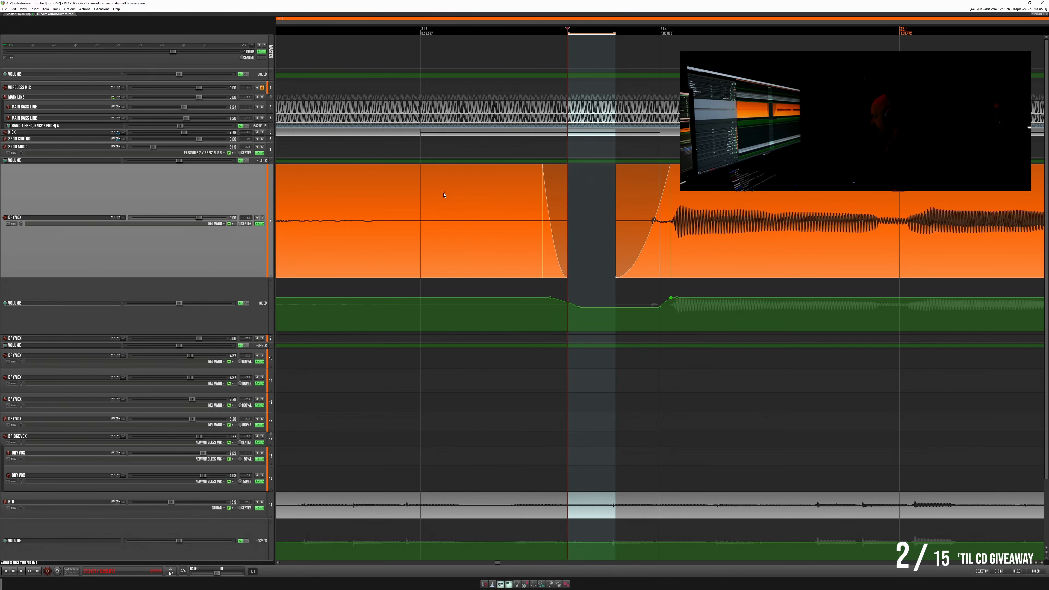
scroll(476, 247, "down", 6)
left_click(451, 247)
key("space")
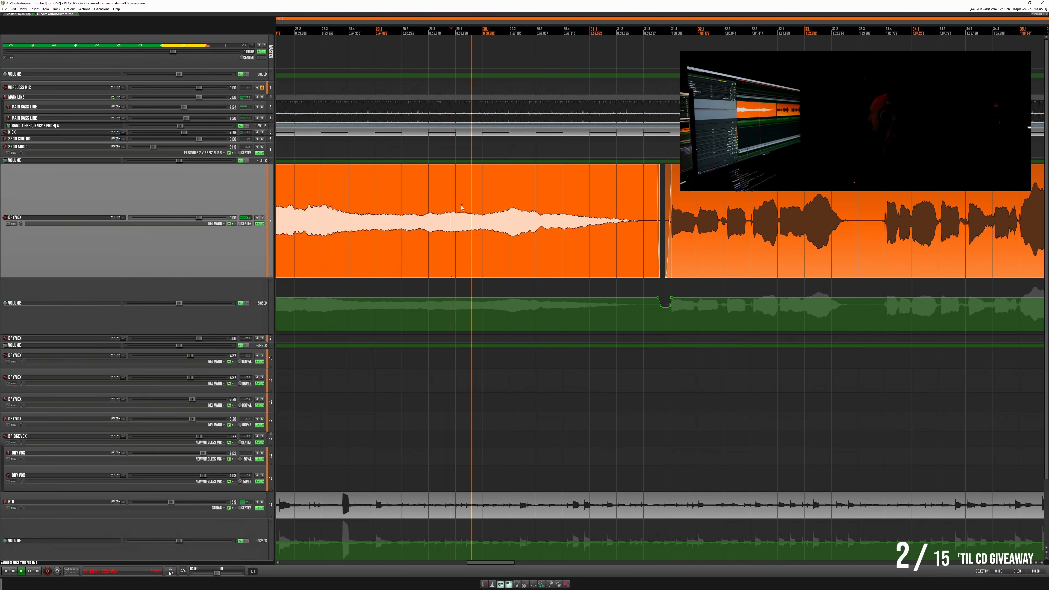
- Make the volume envelope dip before the phrase slightly shallower and replay the transition
left_click(689, 183)
scroll(703, 183, "up", 5)
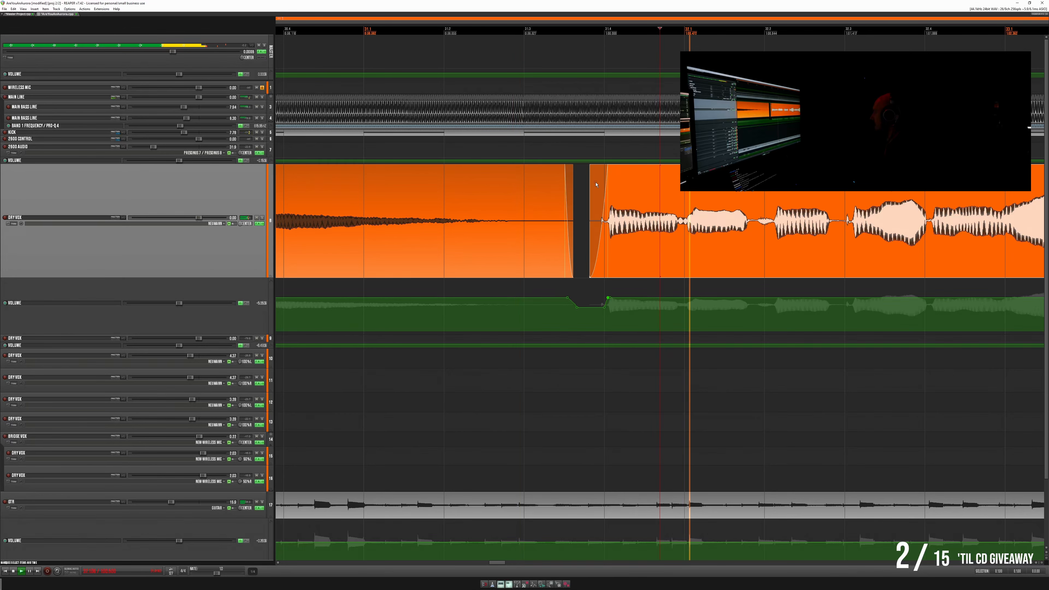
left_click(550, 182)
key("space")
key("space")
left_click_drag(590, 308, 590, 305)
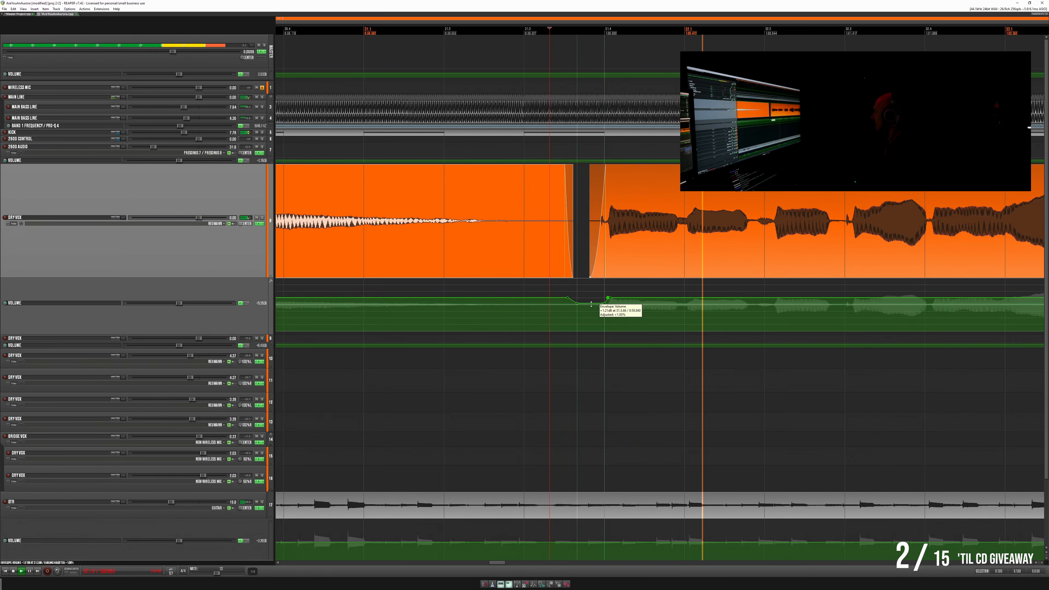
key("space")
- Reduce the low-frequency boost in the main Dry Vox track's Pro-Q 4 during playback and close the FX chain
key("space")
scroll(592, 304, "down", 3)
scroll(592, 303, "down", 10)
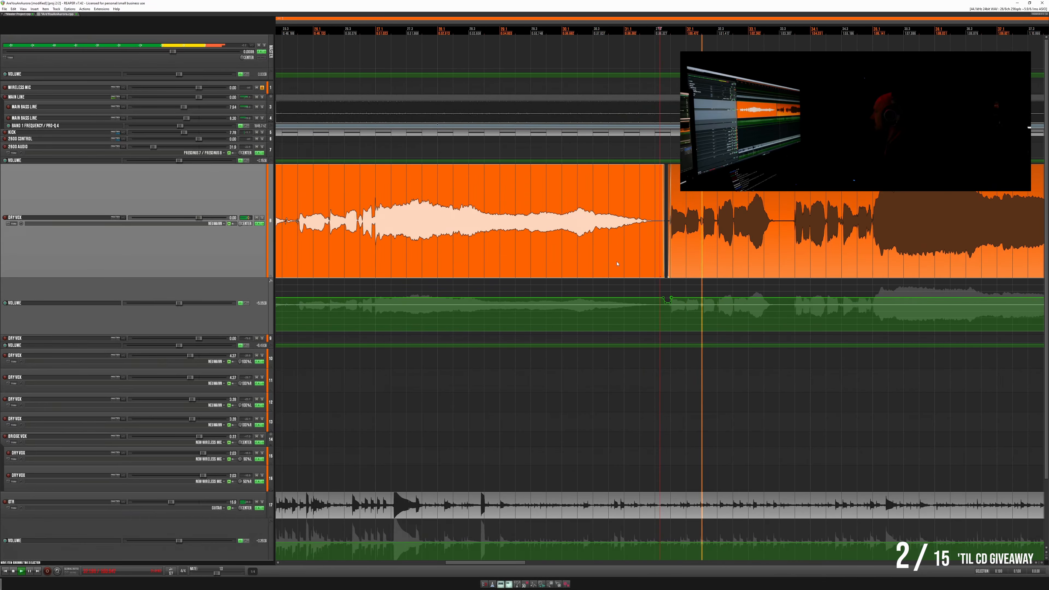
key("space")
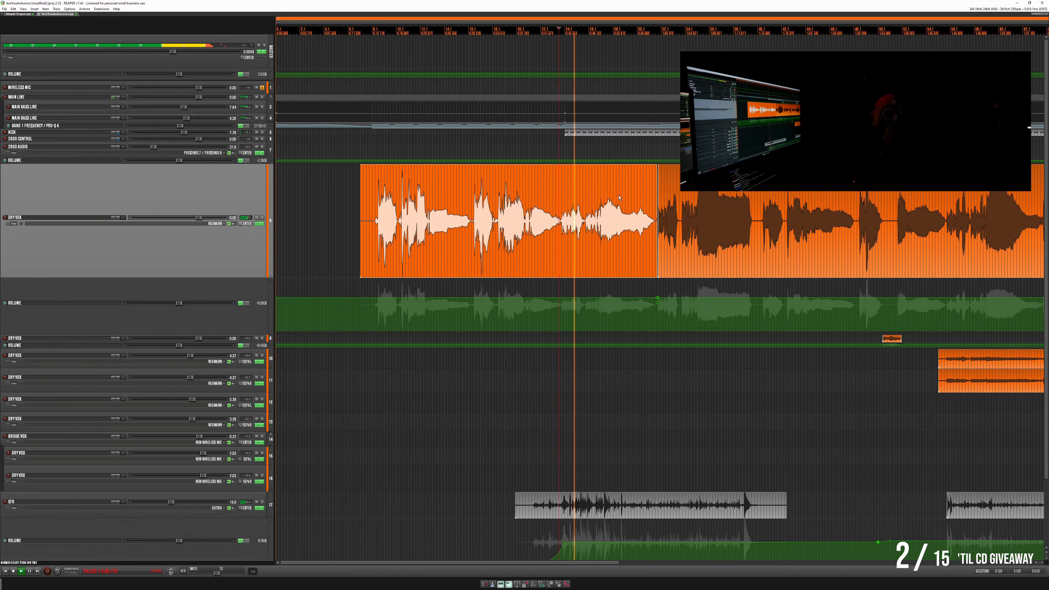
scroll(618, 197, "up", 6)
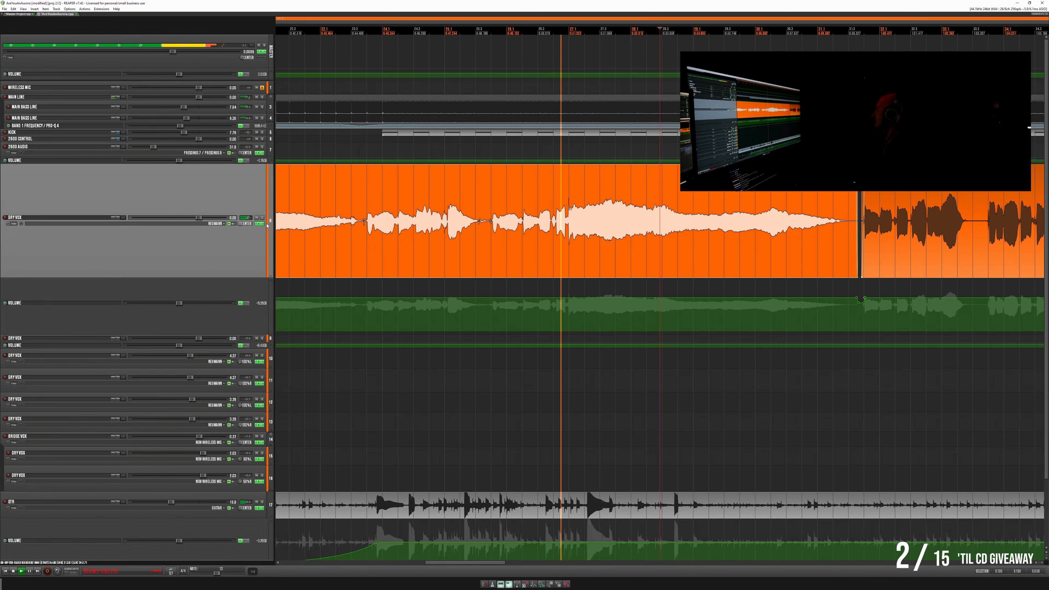
left_click(258, 223)
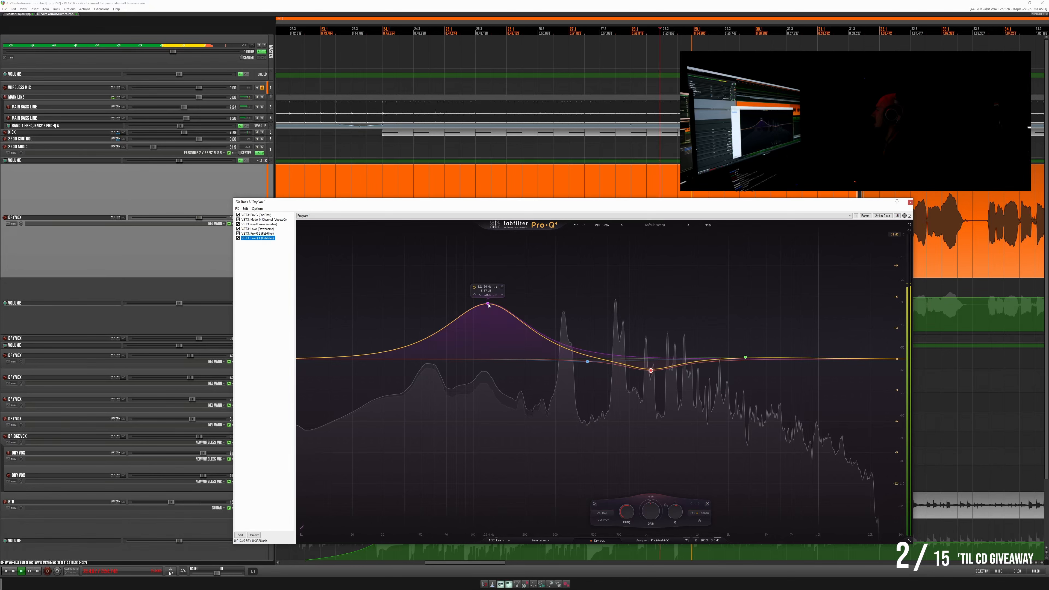
left_click_drag(487, 303, 490, 318)
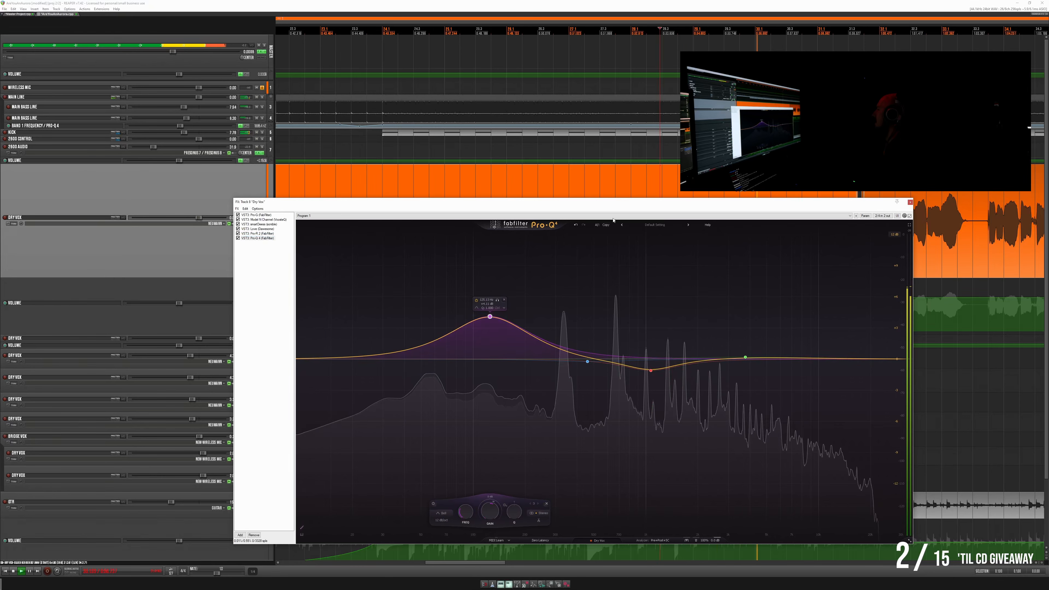
left_click_drag(613, 203, 428, 202)
left_click(725, 202)
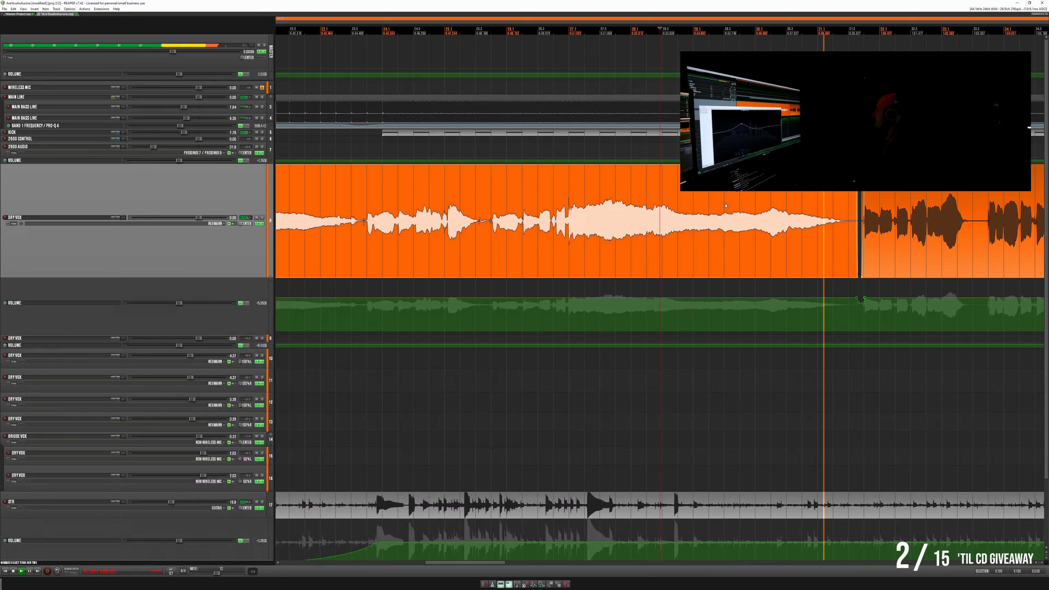
- Split the main Dry Vox item before the phrase's fourth syllable, fade its hard consonant in, and replay it
left_click(772, 205)
scroll(772, 205, "down", 4)
left_click(796, 198)
scroll(796, 198, "up", 2)
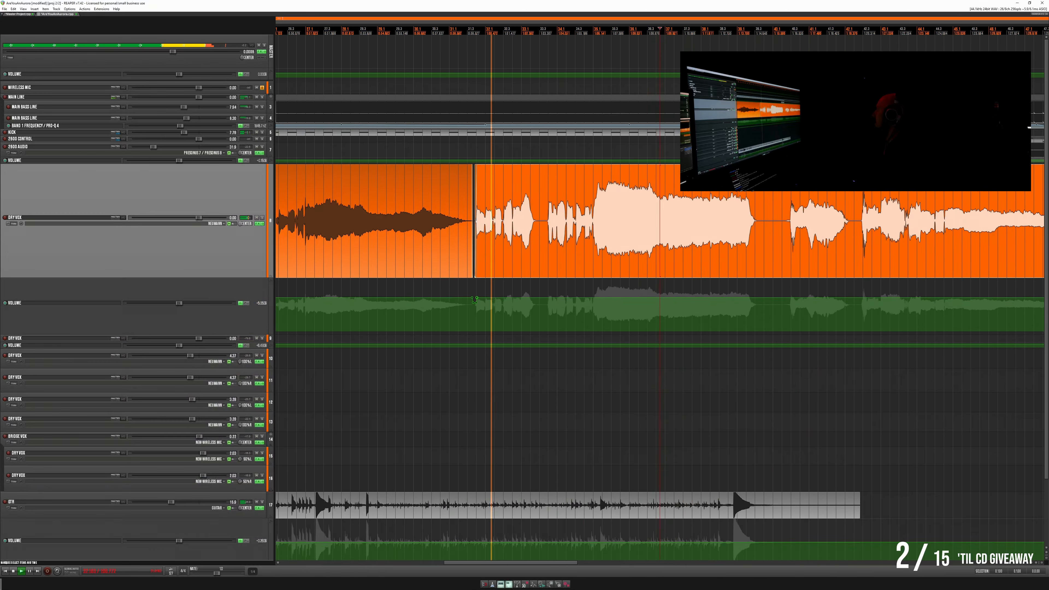
scroll(515, 196, "up", 4)
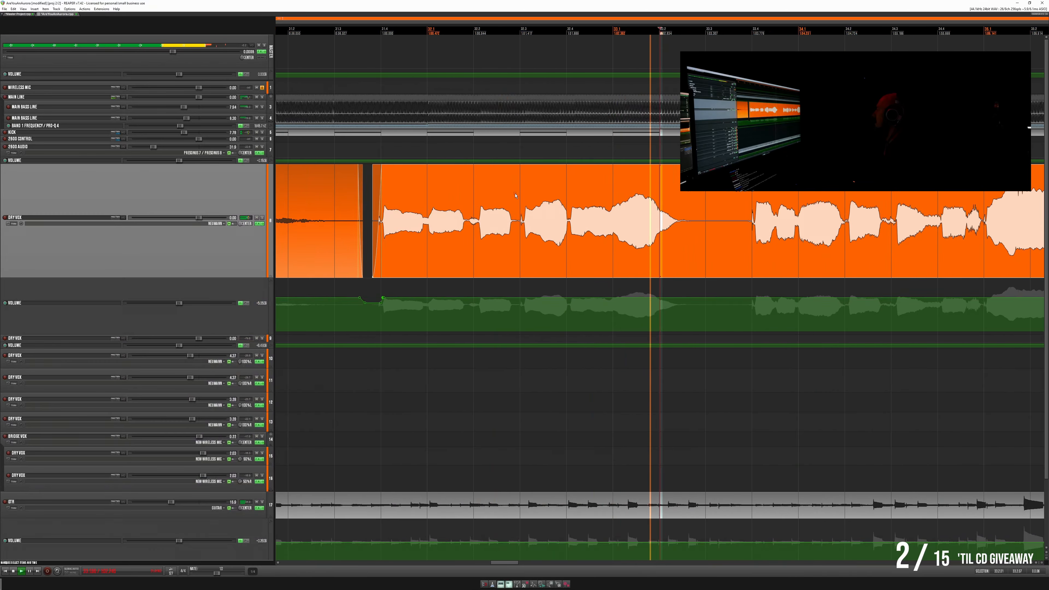
scroll(684, 207, "up", 8)
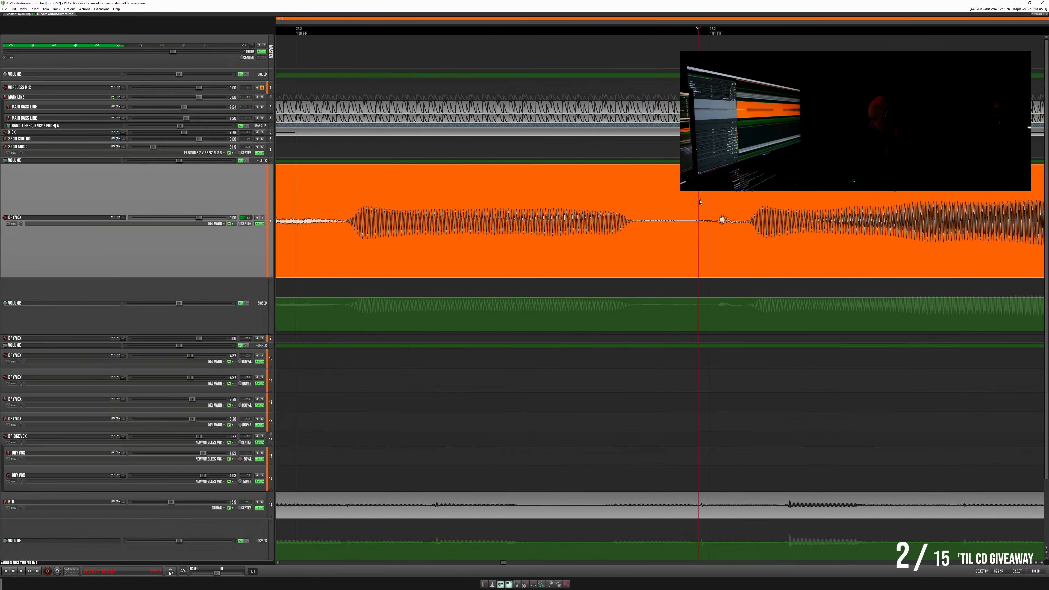
key("s")
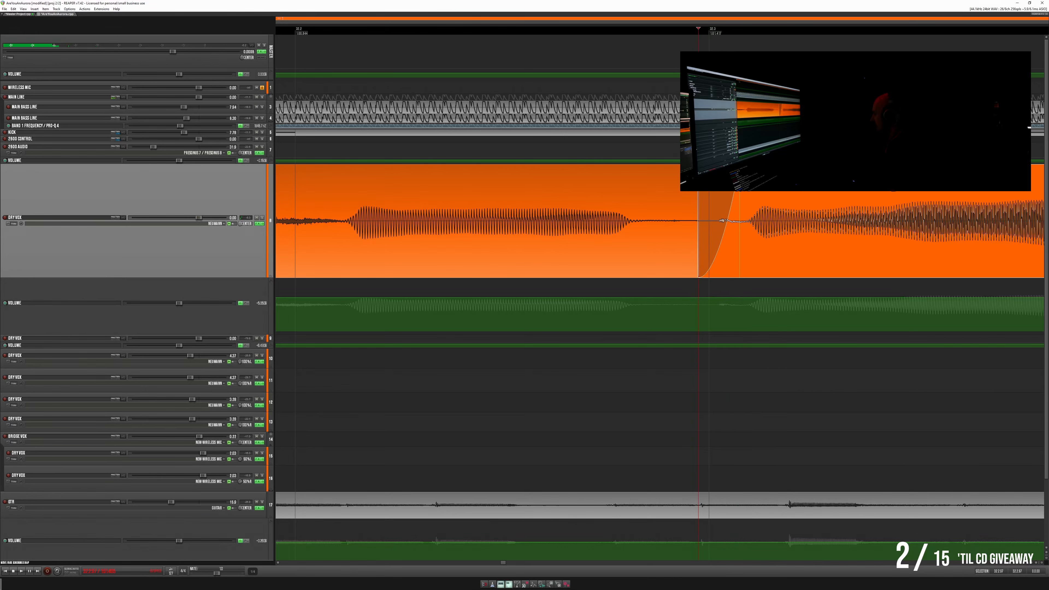
scroll(651, 206, "down", 8)
left_click(487, 200)
key("space")
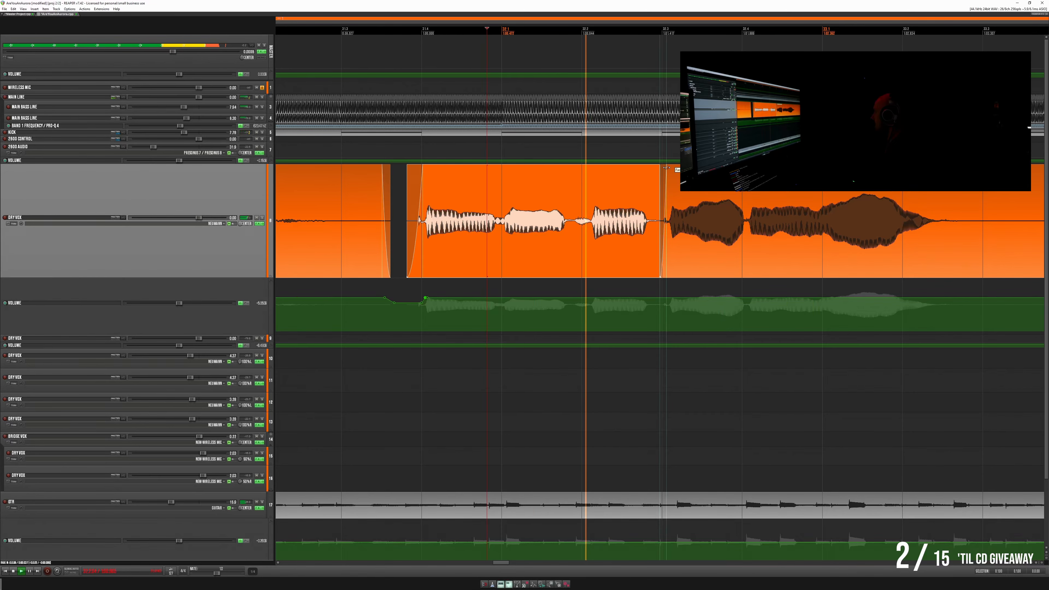
- Split the main Dry Vox item just before the next phrase, add a short fade-in over its first consonant, and replay
scroll(668, 168, "down", 3)
scroll(519, 191, "up", 5)
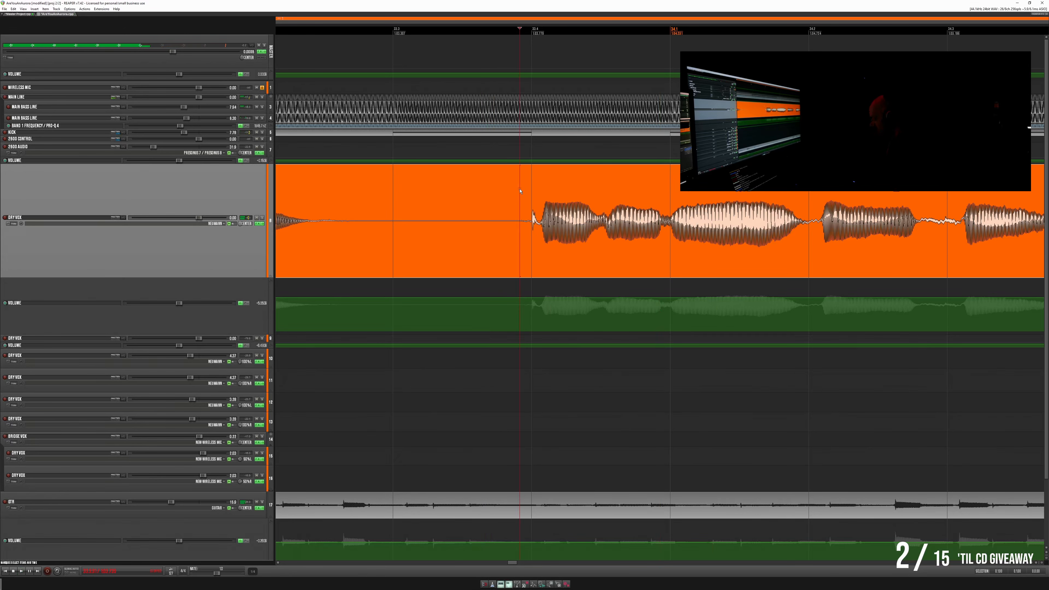
key("s")
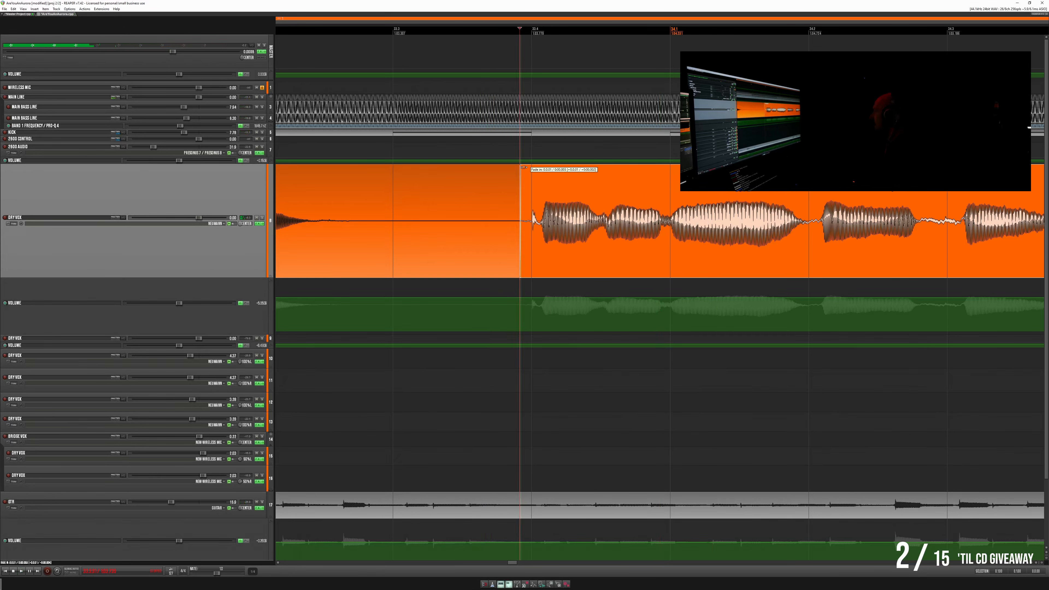
left_click_drag(522, 168, 542, 170)
left_click(371, 179)
key("space")
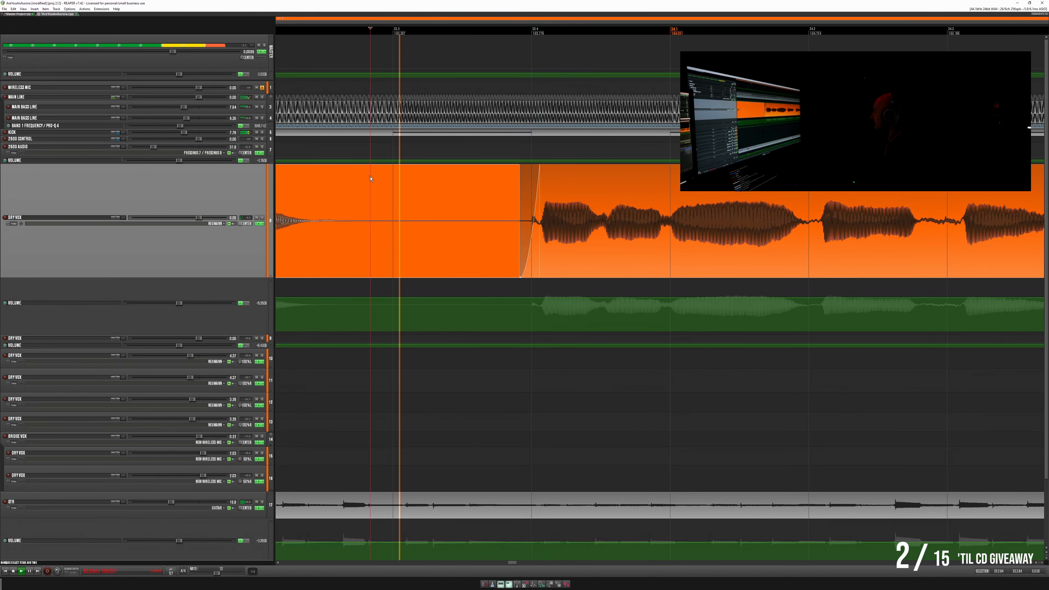
scroll(513, 174, "down", 5)
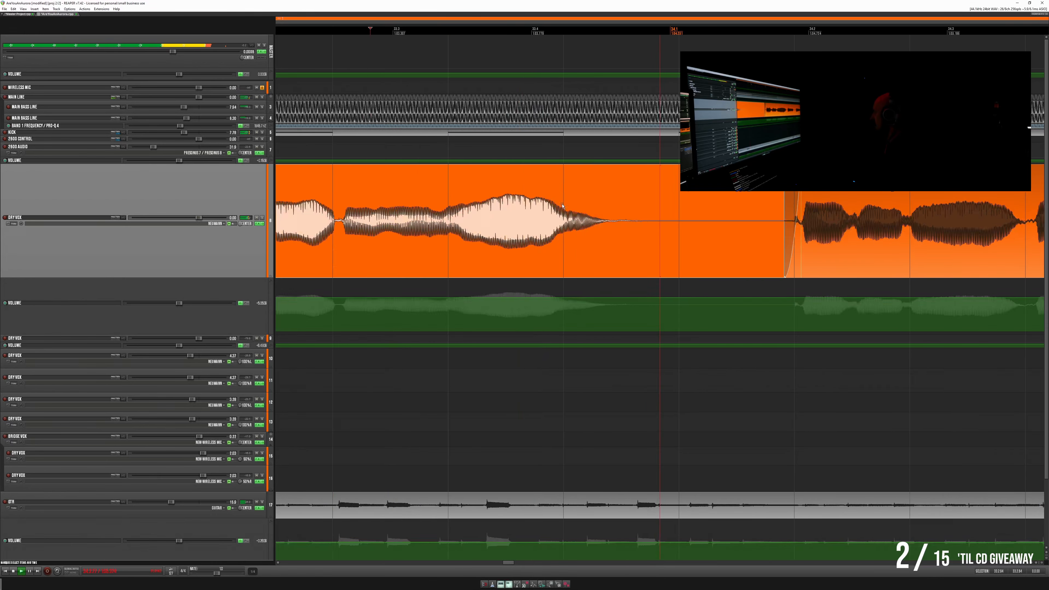
- Split the main Dry Vox item before the phrase leading into its loudest peak, fade the start in, and replay
left_click(981, 199)
scroll(981, 199, "down", 2)
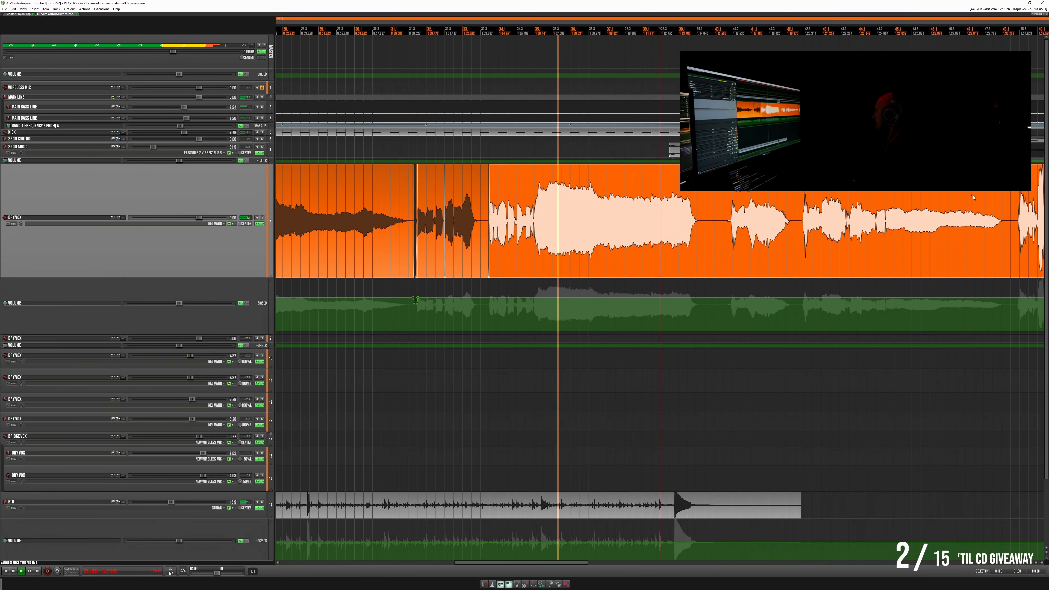
left_click(924, 206)
scroll(790, 209, "up", 2)
scroll(741, 214, "down", 2)
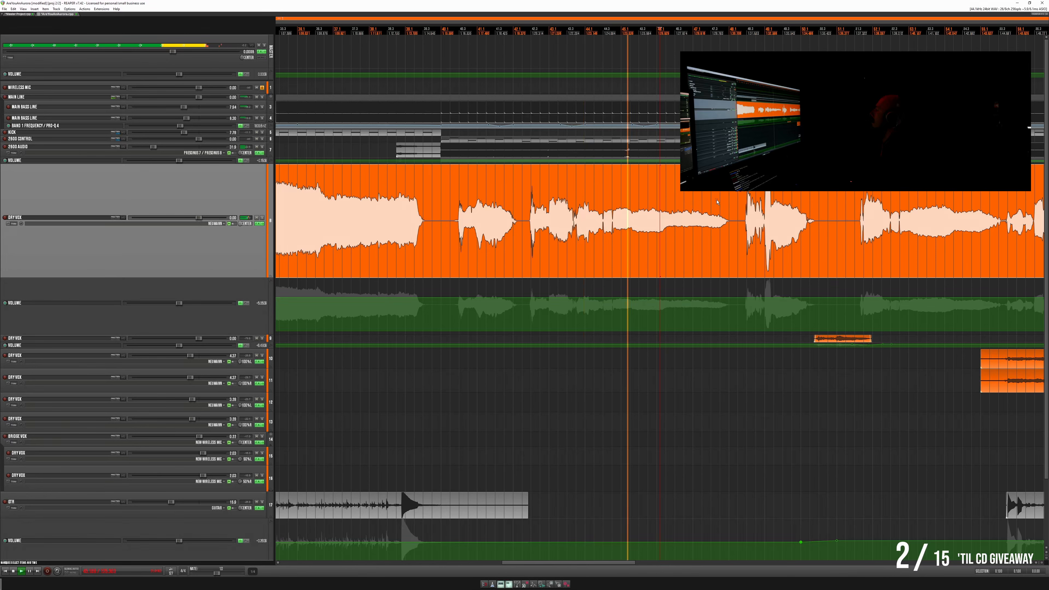
left_click(790, 199)
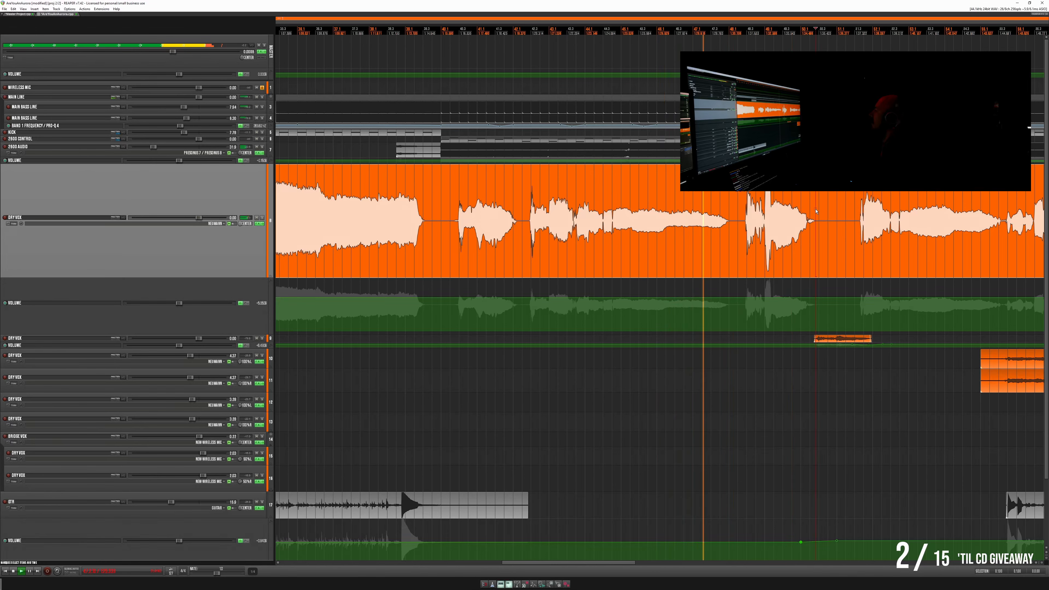
scroll(797, 219, "up", 2)
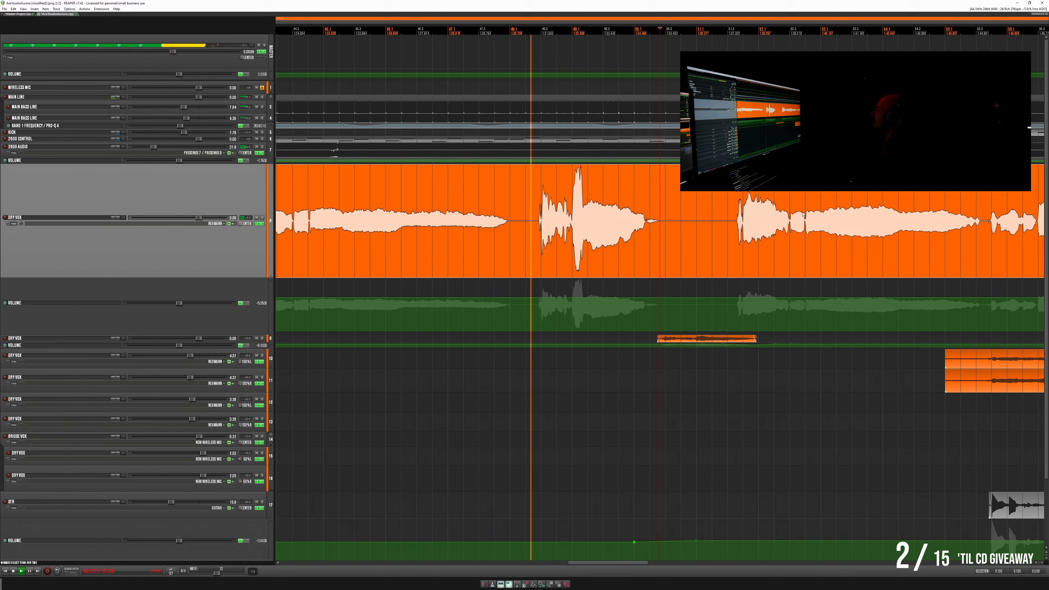
scroll(712, 202, "up", 5)
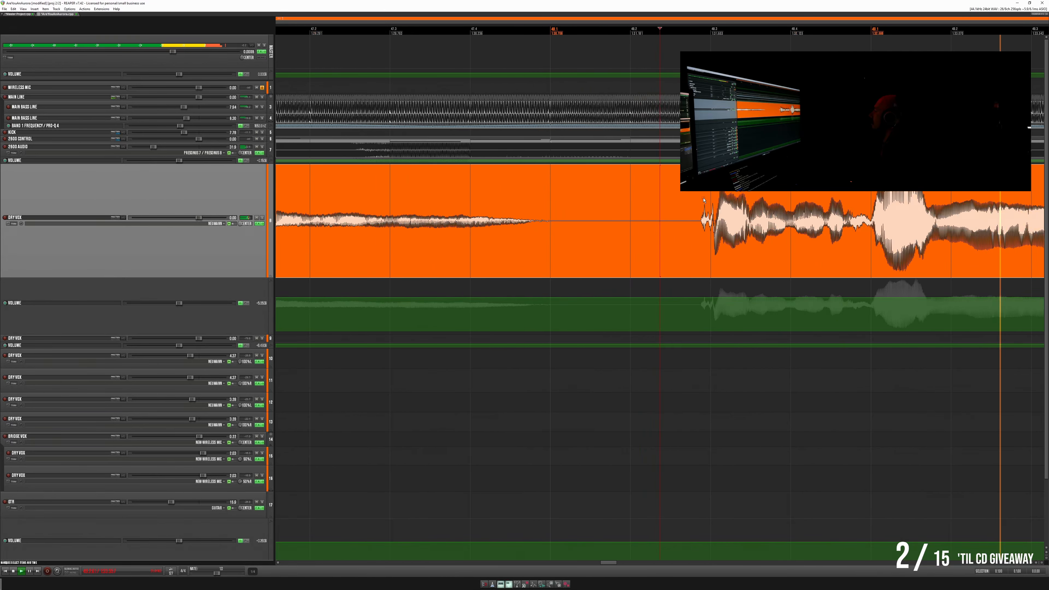
key("s")
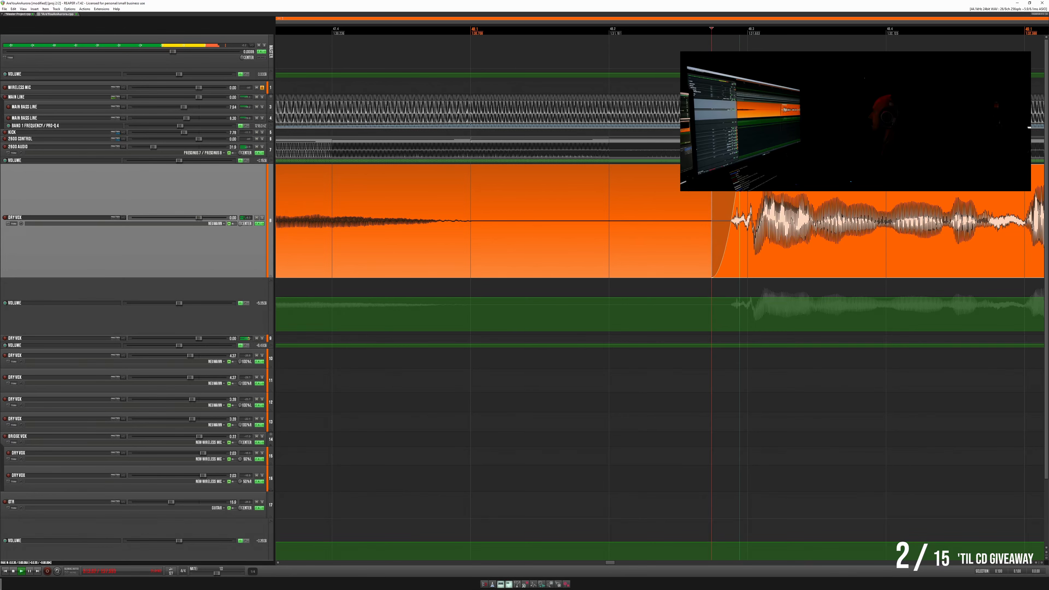
left_click(480, 189)
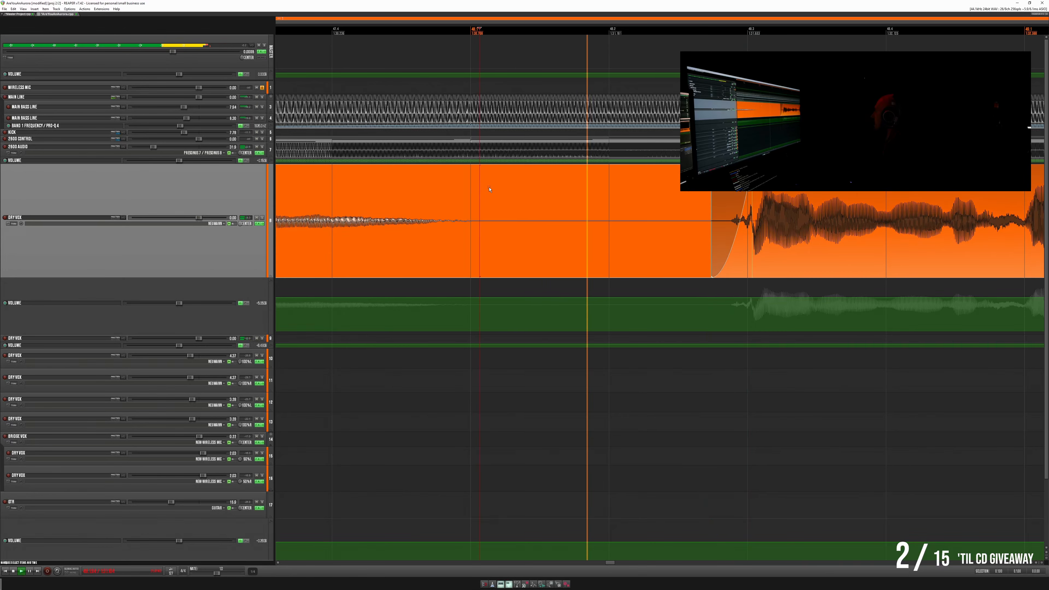
scroll(660, 204, "down", 9)
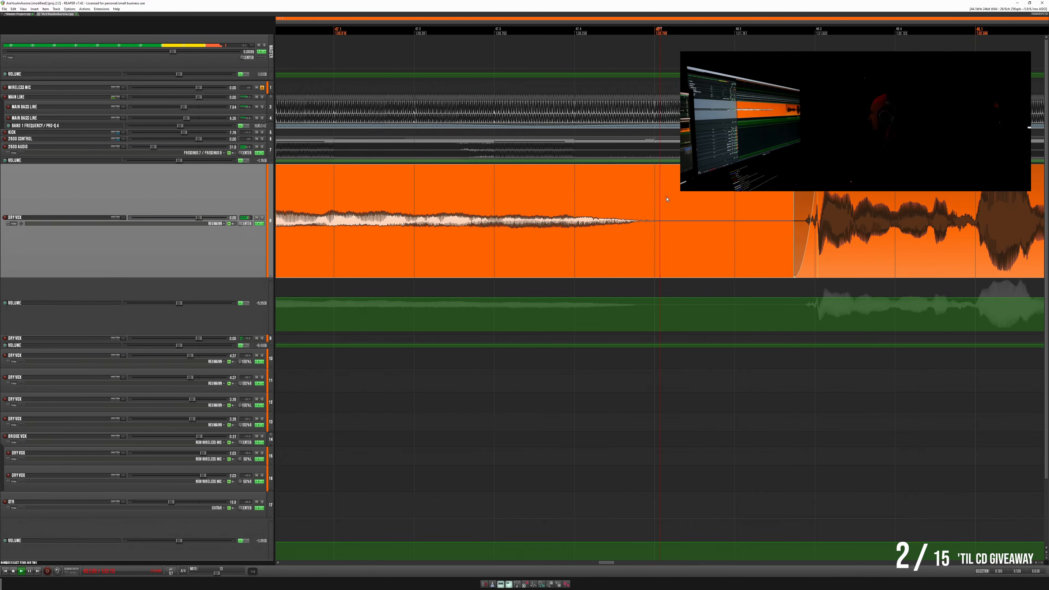
- Enlarge the second Dry Vox track and zoom in on its short phrase, then stop playback
left_click(784, 209)
scroll(784, 210, "up", 5)
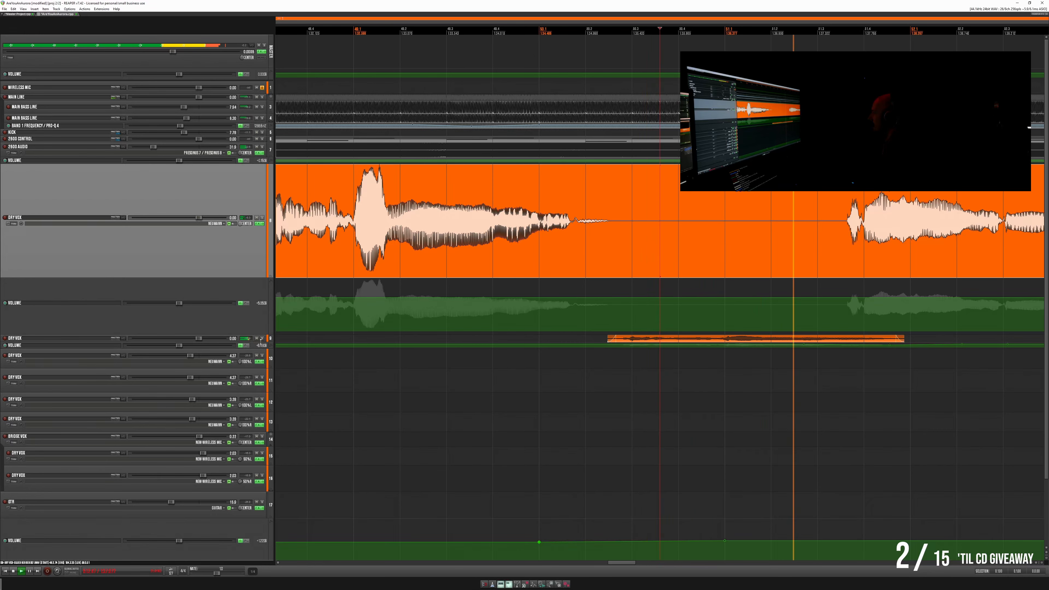
left_click_drag(261, 342, 260, 417)
left_click(633, 347)
scroll(633, 347, "up", 5)
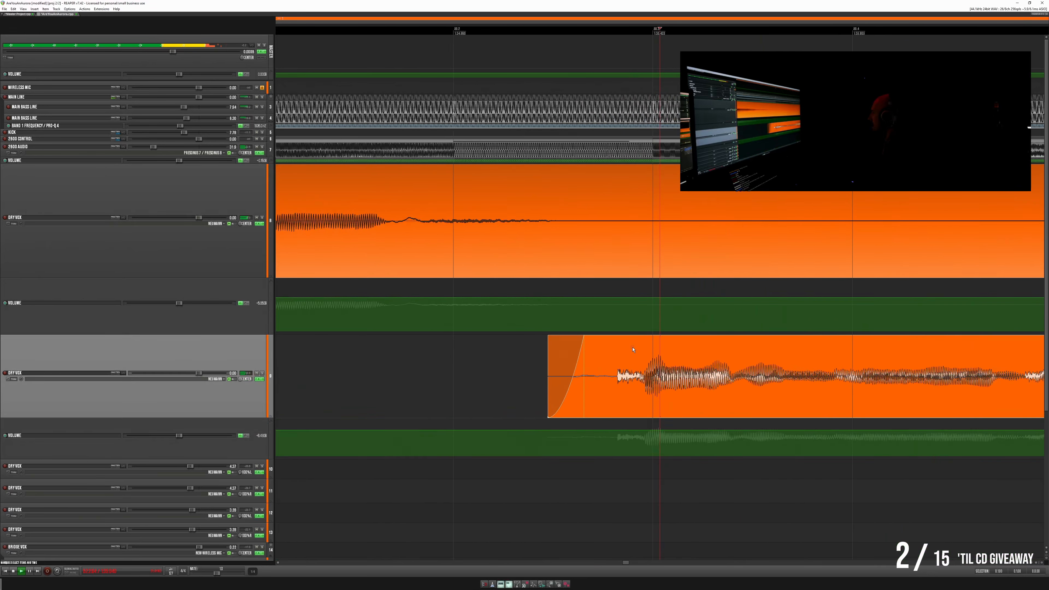
scroll(633, 349, "up", 1)
key("space")
scroll(306, 356, "down", 9)
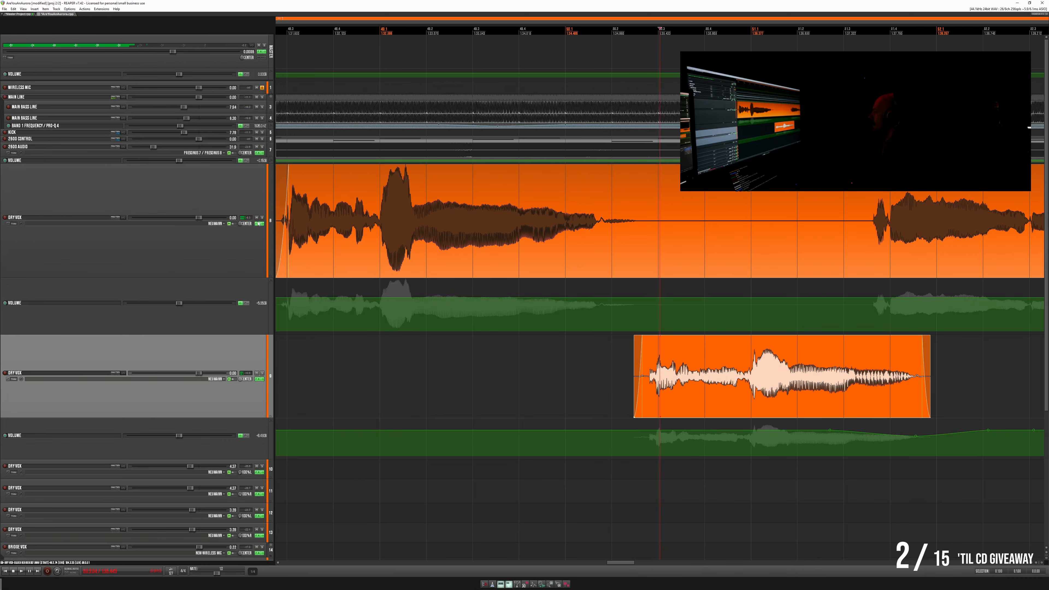
- Check the main Dry Vox track's Pro-Q 4 curve and reduce the low-frequency boost in the second Dry Vox track's Pro-Q 4
left_click(259, 223)
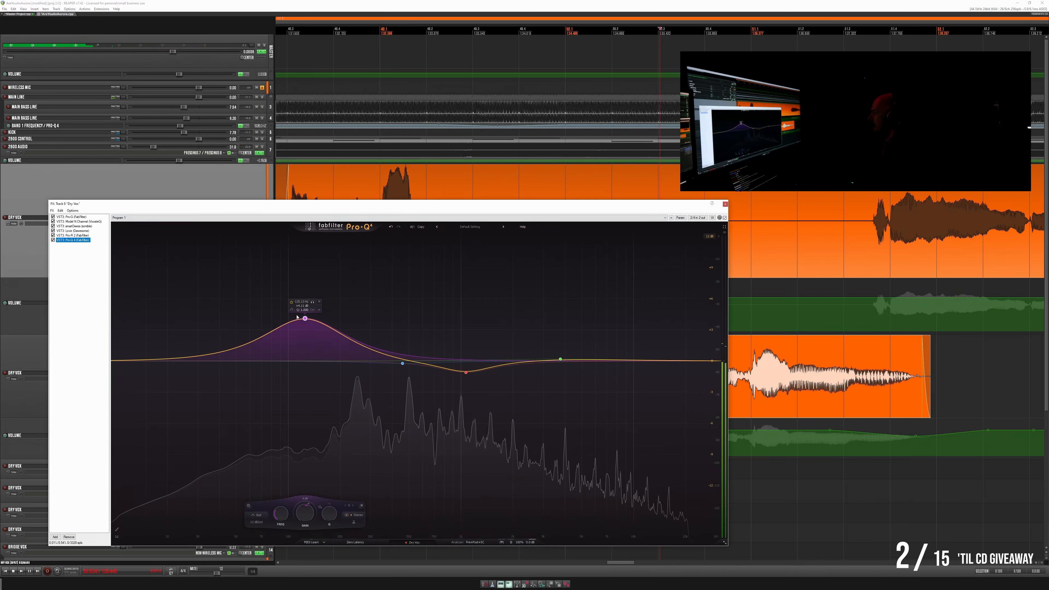
left_click(725, 204)
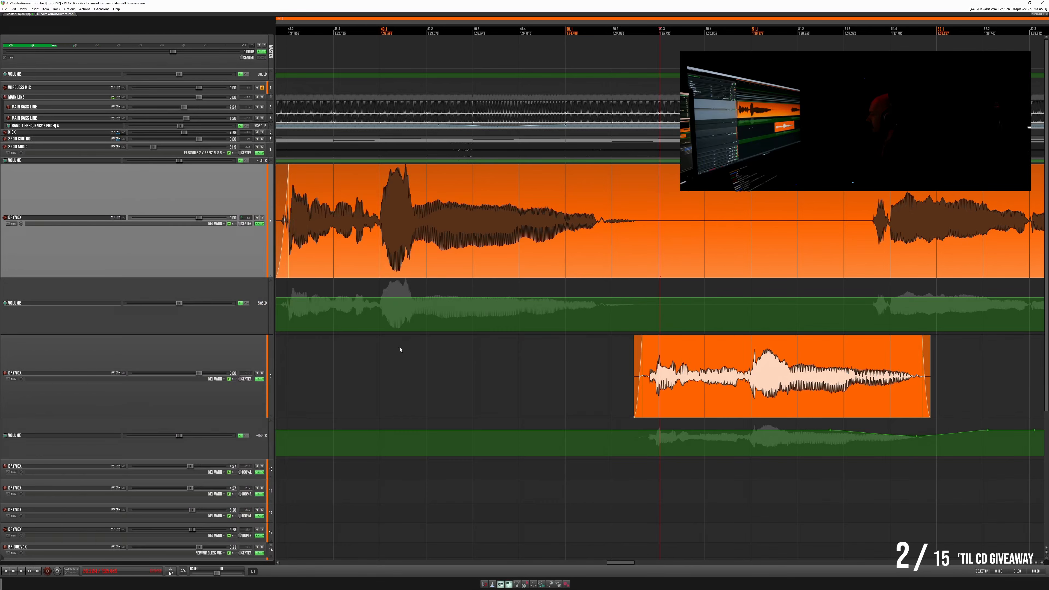
left_click(259, 378)
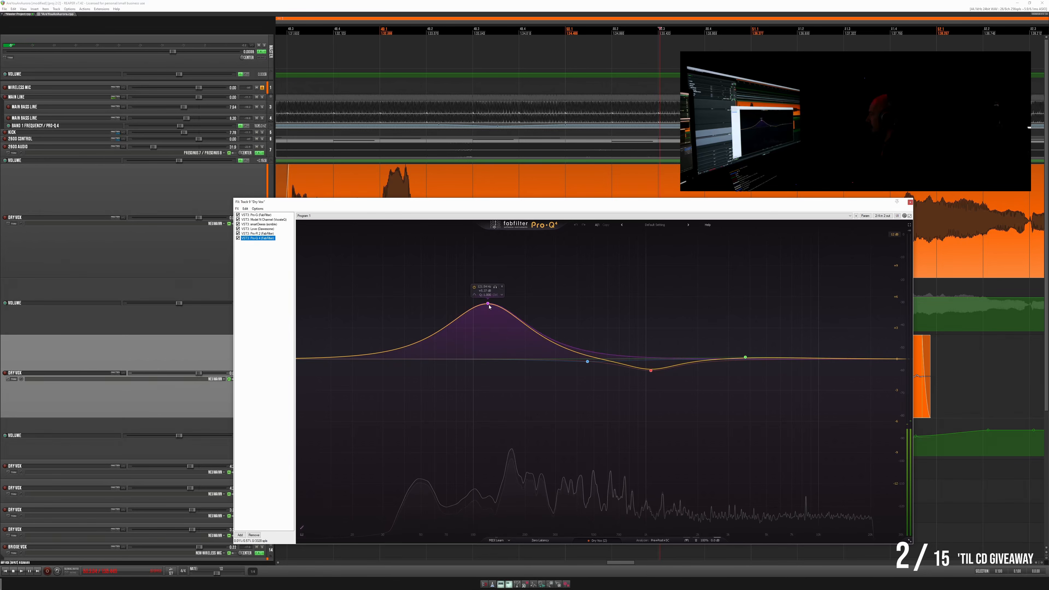
left_click_drag(489, 307, 489, 313)
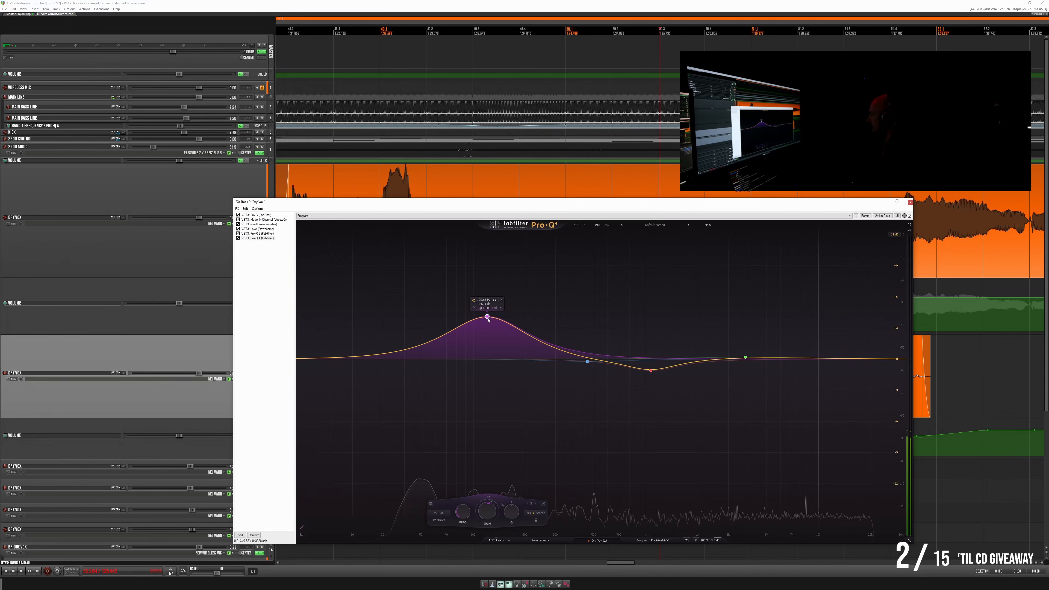
left_click(910, 202)
- Play the second Dry Vox track's short phrase and lengthen its fade-in up to the first consonant, then replay it
left_click(574, 376)
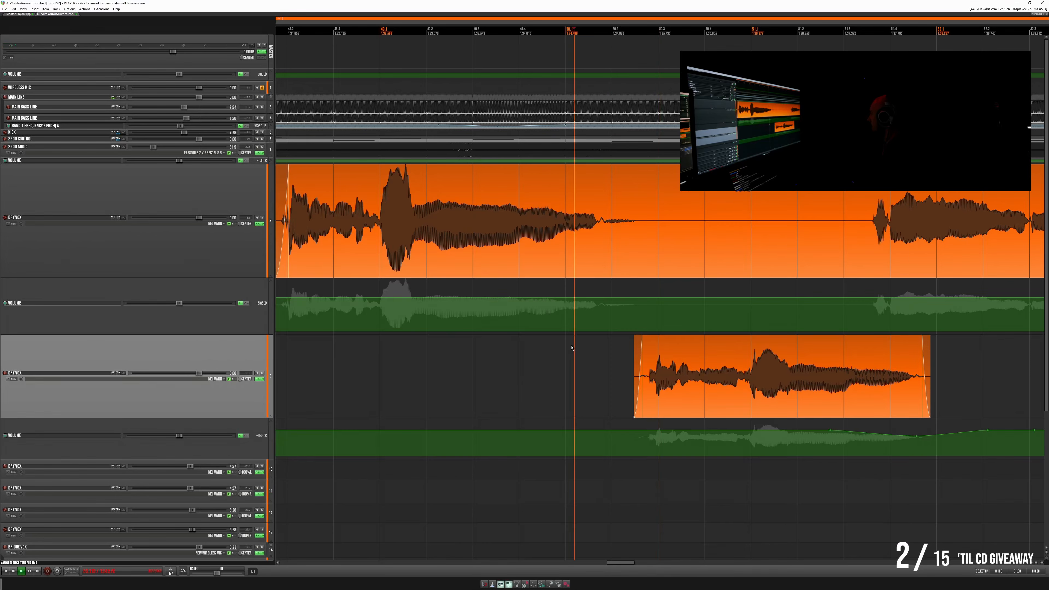
key("space")
left_click_drag(639, 344, 651, 344)
key("space")
key("space")
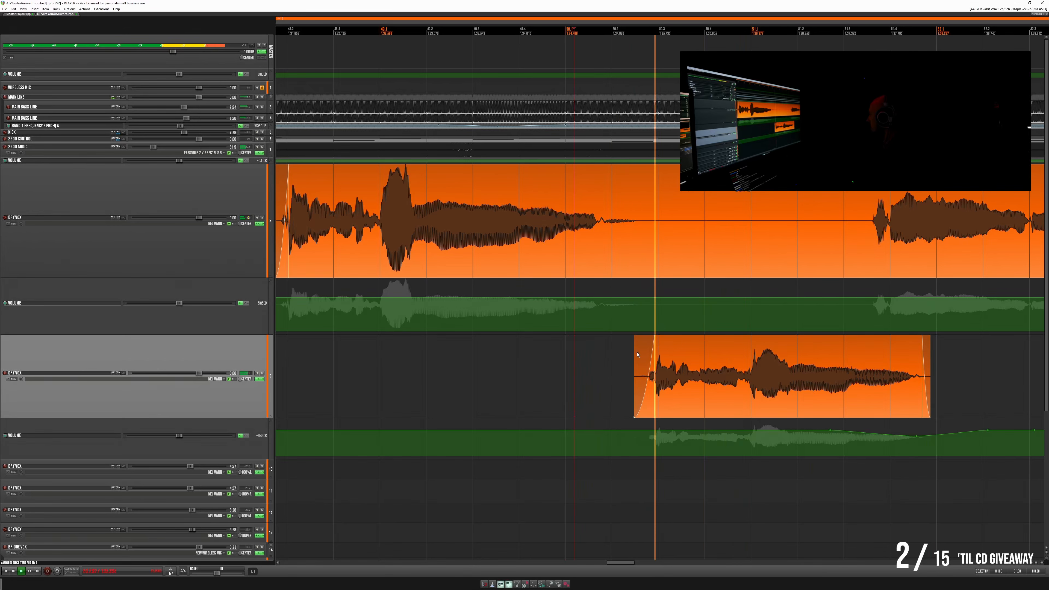
- Inspect the smart:deess response on the second Dry Vox track while playing its short phrase, then close the effects and replay
left_click(260, 379)
left_click(265, 229)
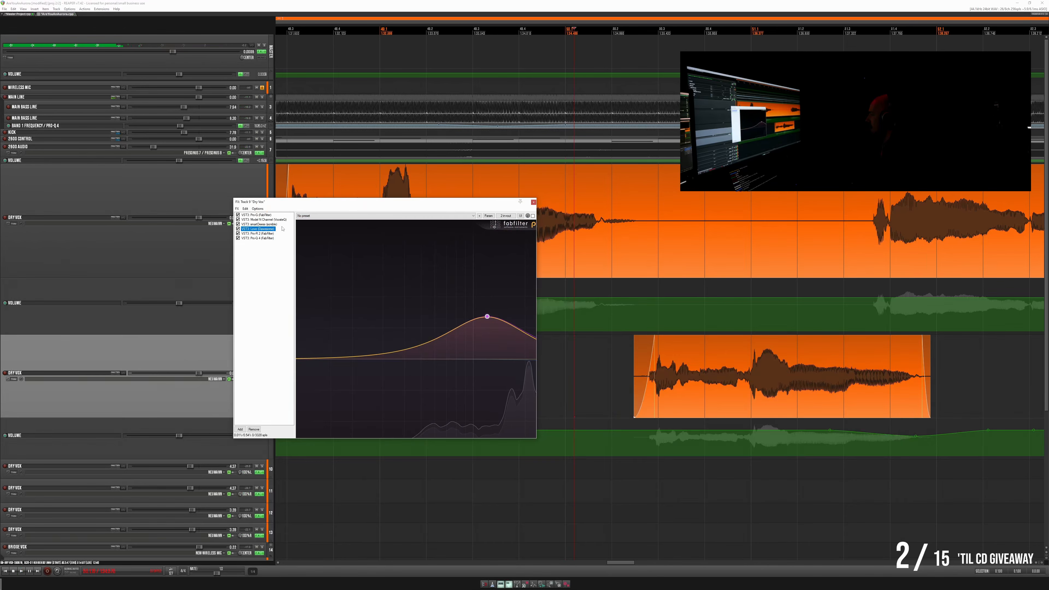
left_click(265, 224)
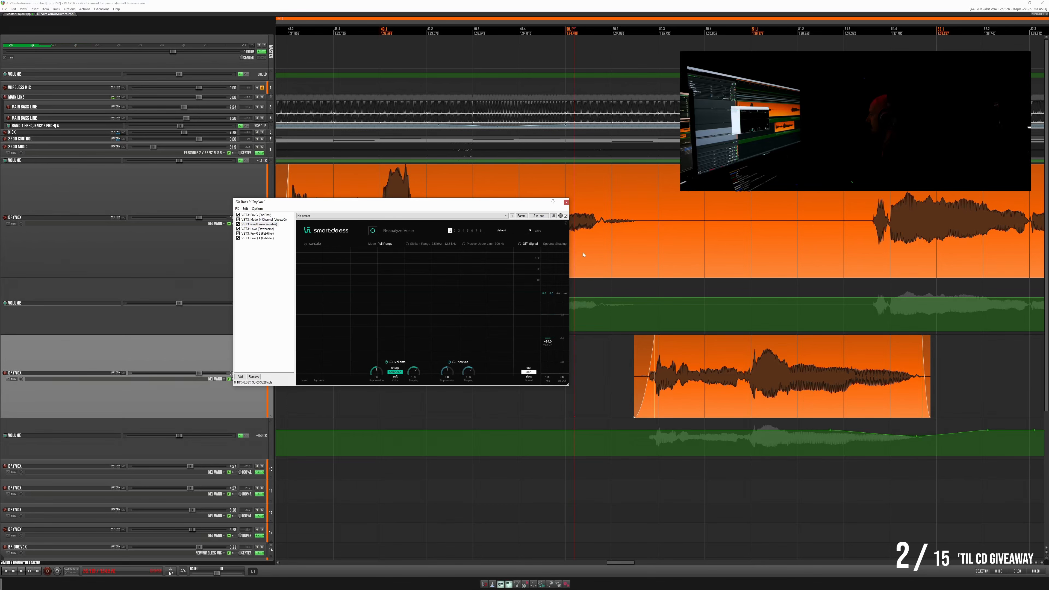
key("space")
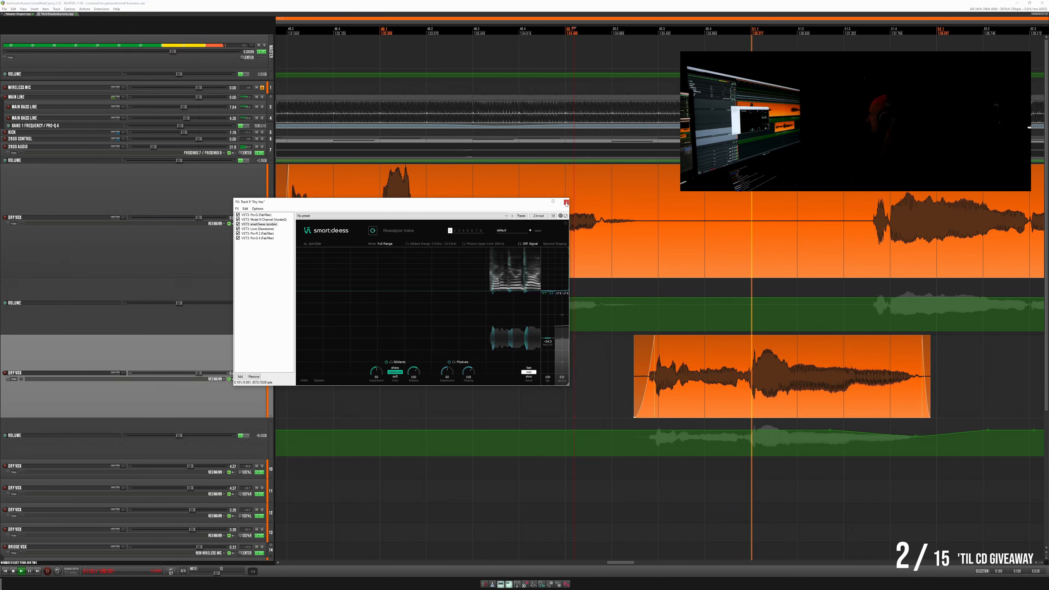
left_click(565, 202)
key("space")
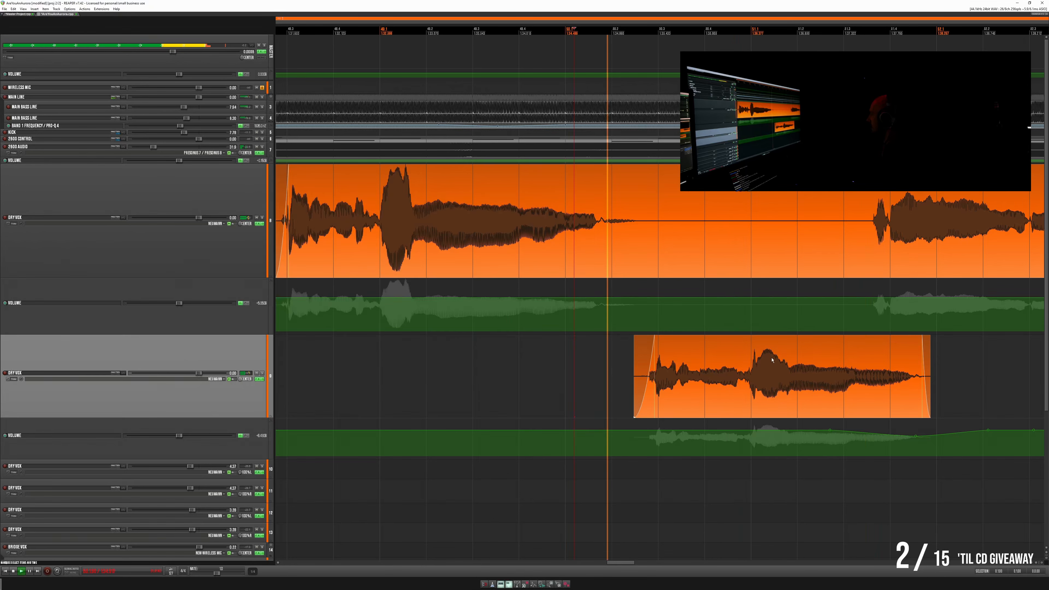
- Listen from the second Dry Vox phrase's loud syllable through the next main Dry Vox phrases, checking their levels and consonants
left_click(786, 366)
scroll(786, 365, "up", 6)
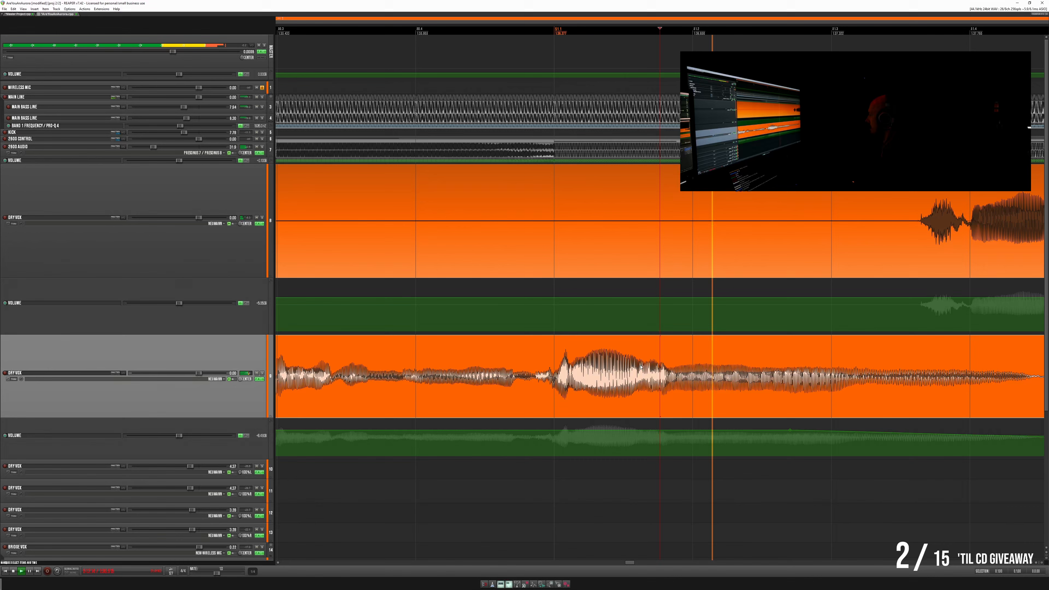
scroll(578, 370, "down", 4)
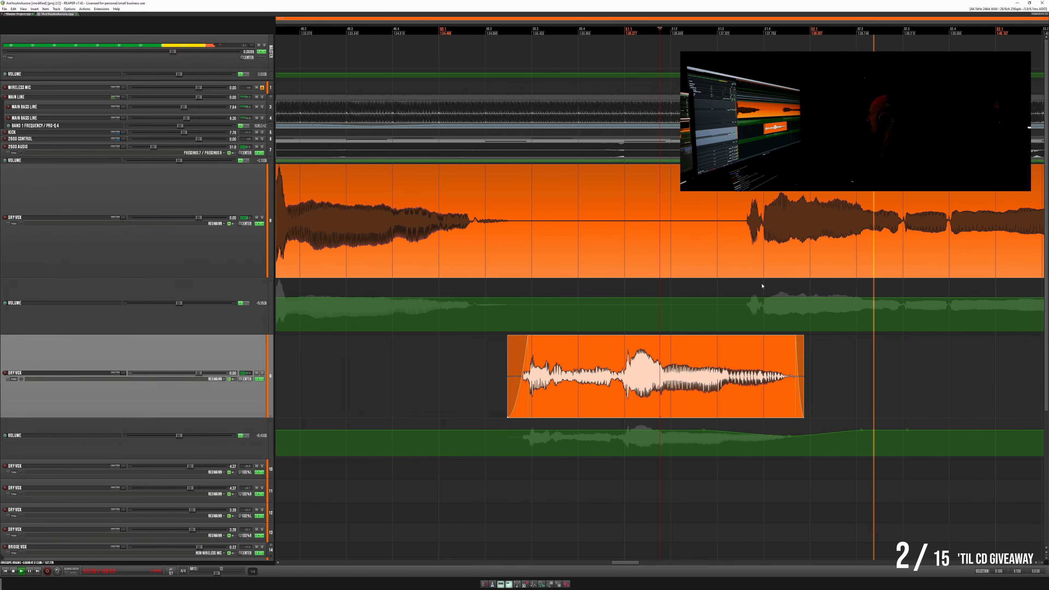
left_click(749, 192)
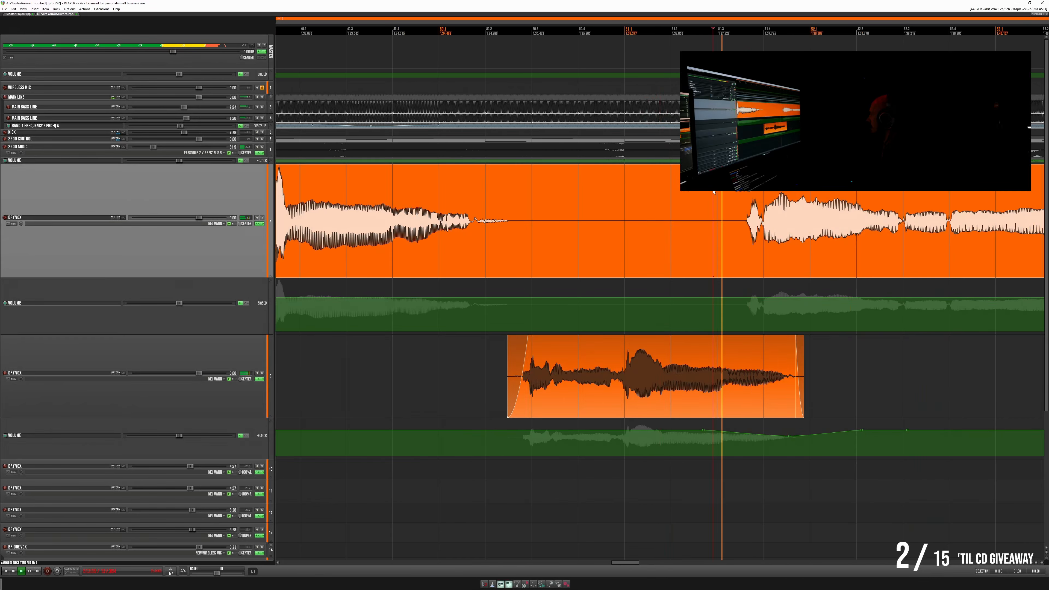
scroll(743, 206, "down", 2)
scroll(879, 200, "right", 5)
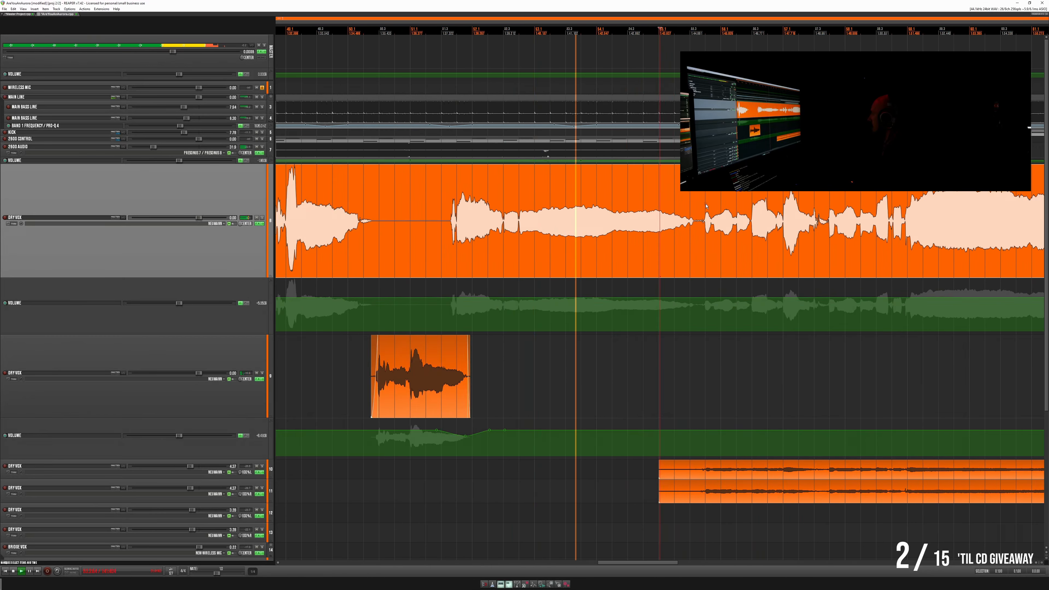
scroll(662, 215, "up", 4)
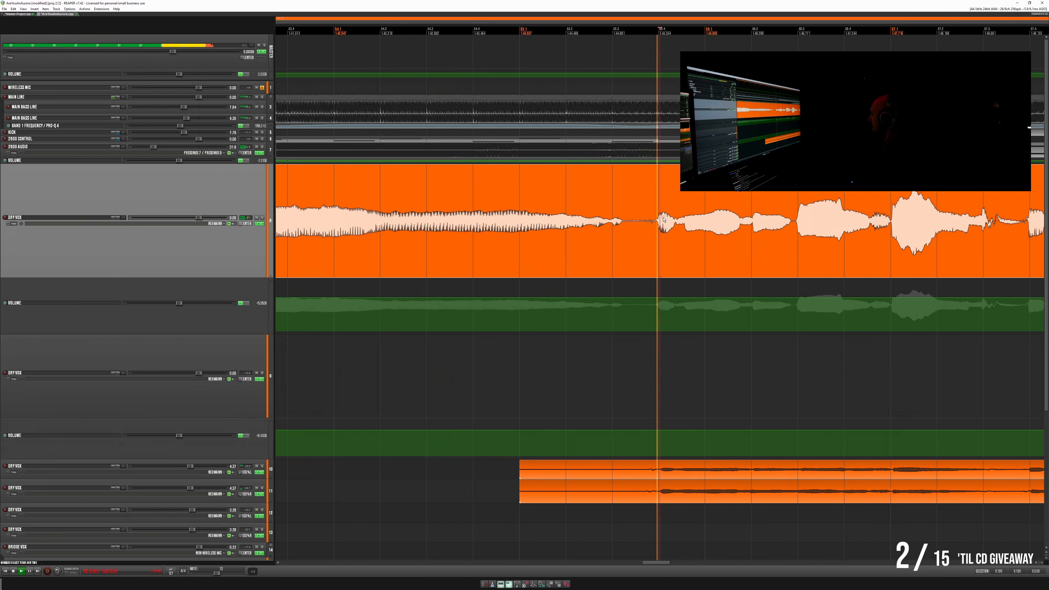
scroll(751, 220, "down", 2)
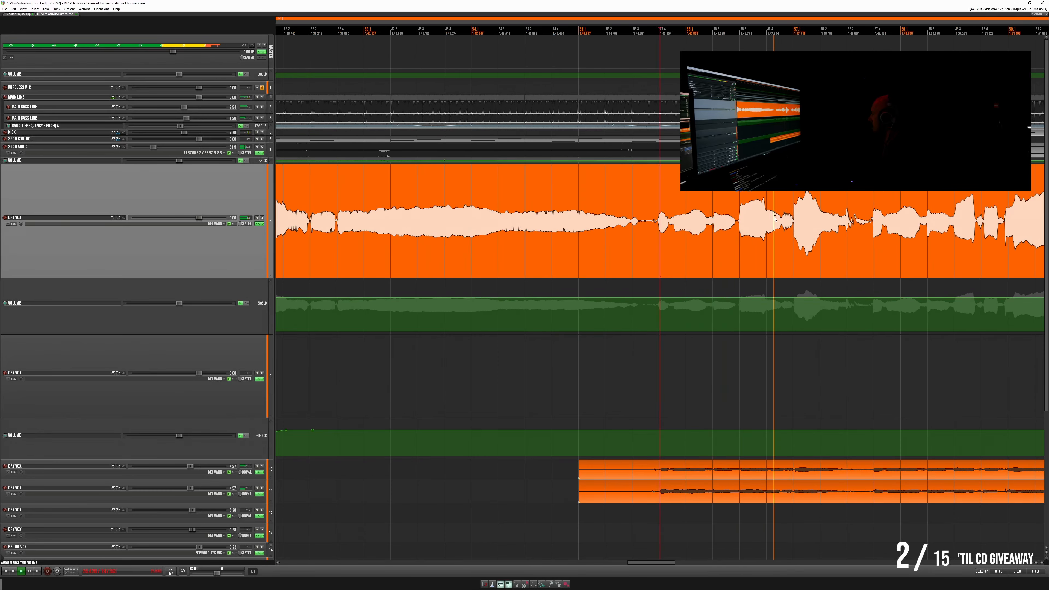
scroll(887, 204, "down", 2)
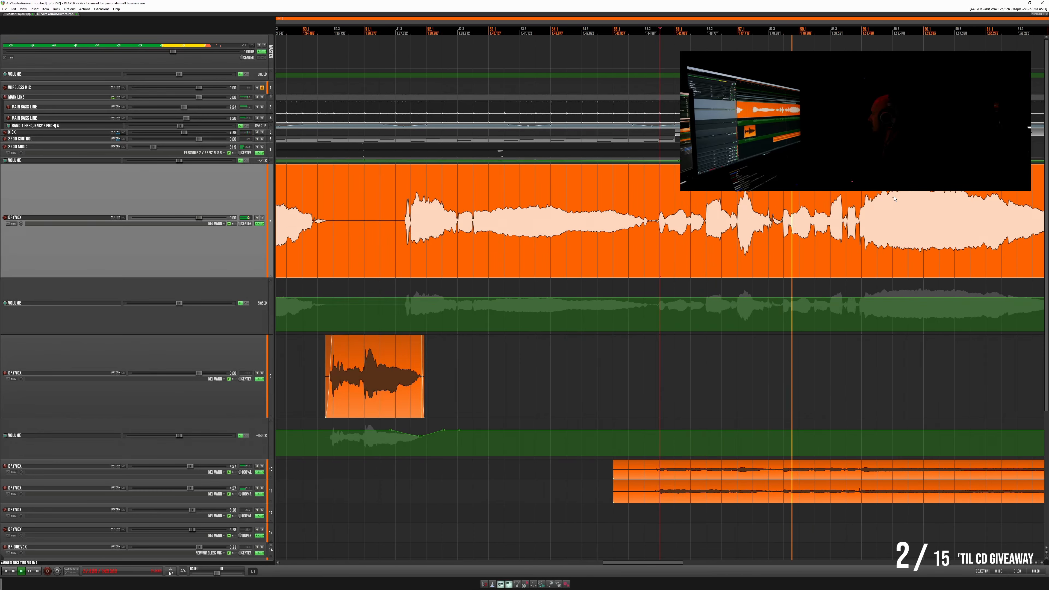
scroll(894, 199, "down", 2)
scroll(893, 199, "up", 2)
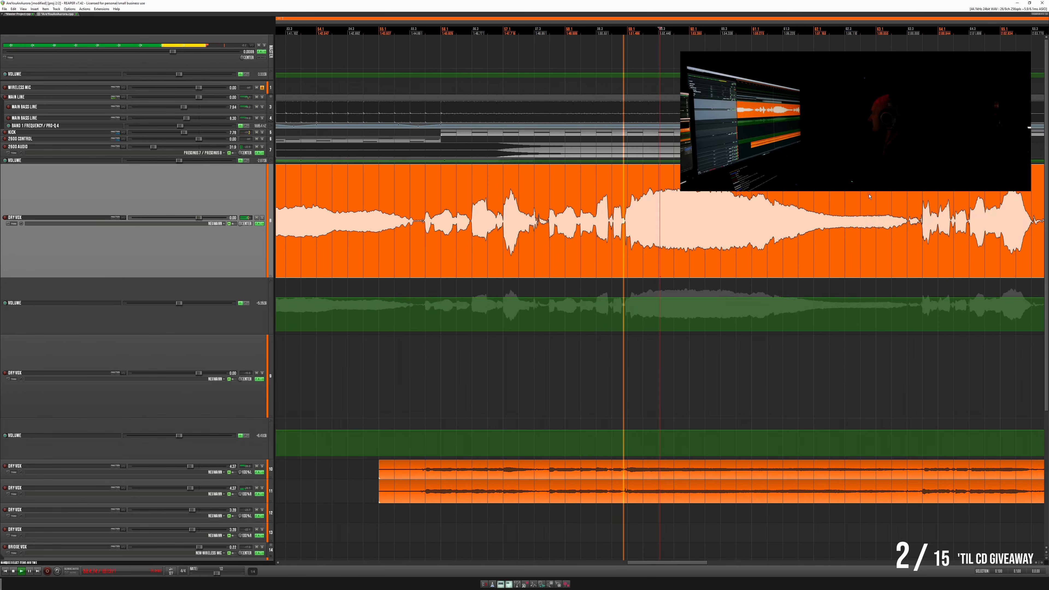
- Listen to the main Dry Vox's two long sustained passages and the short phrases between them, checking balance with the backing
scroll(896, 193, "down", 2)
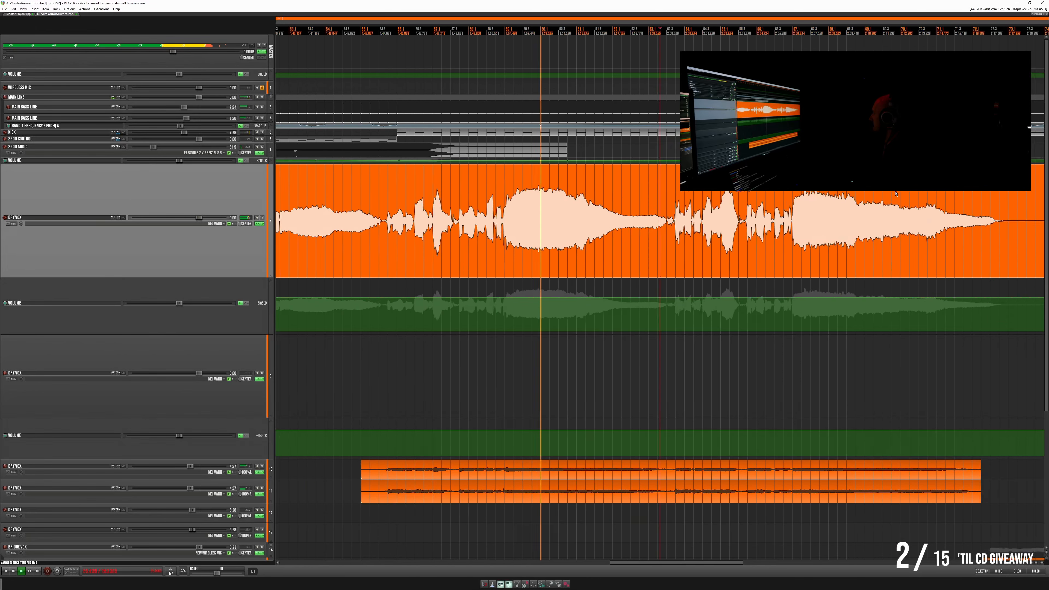
scroll(785, 201, "up", 6)
scroll(634, 204, "up", 4)
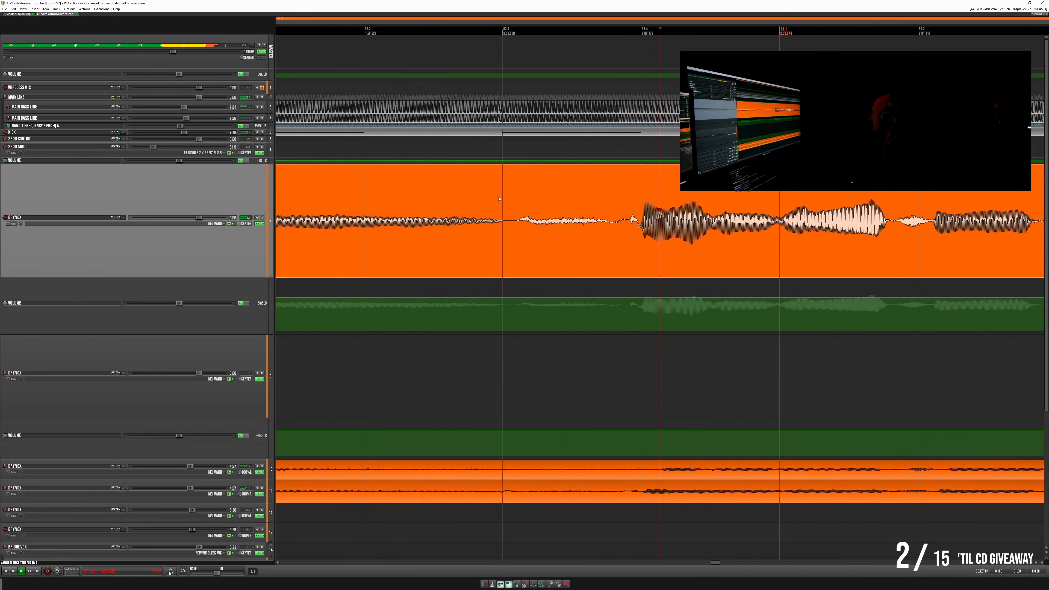
scroll(516, 195, "down", 2)
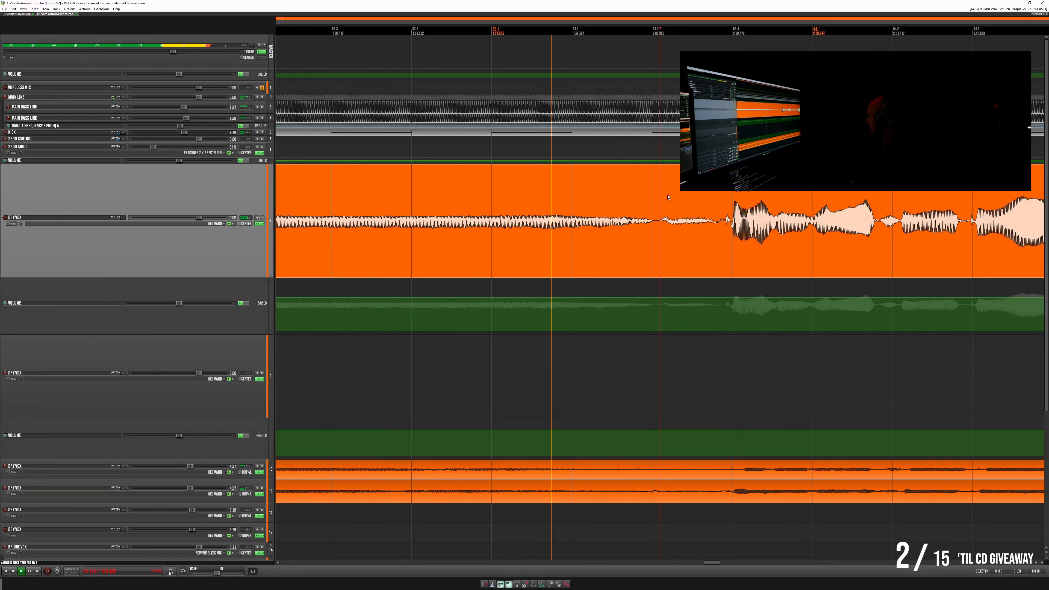
scroll(667, 200, "down", 3)
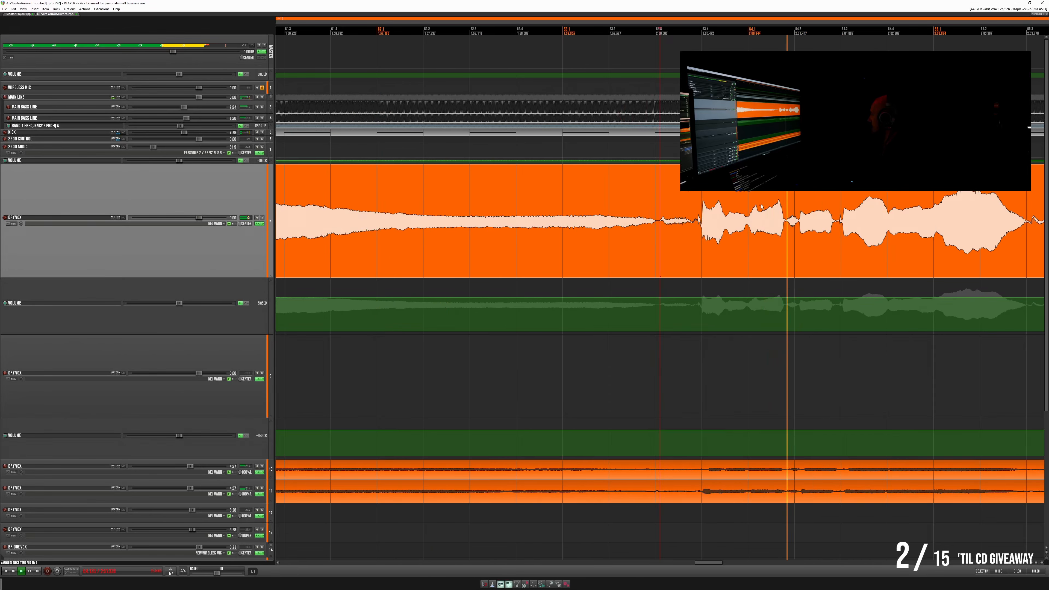
scroll(896, 199, "down", 3)
scroll(896, 200, "up", 3)
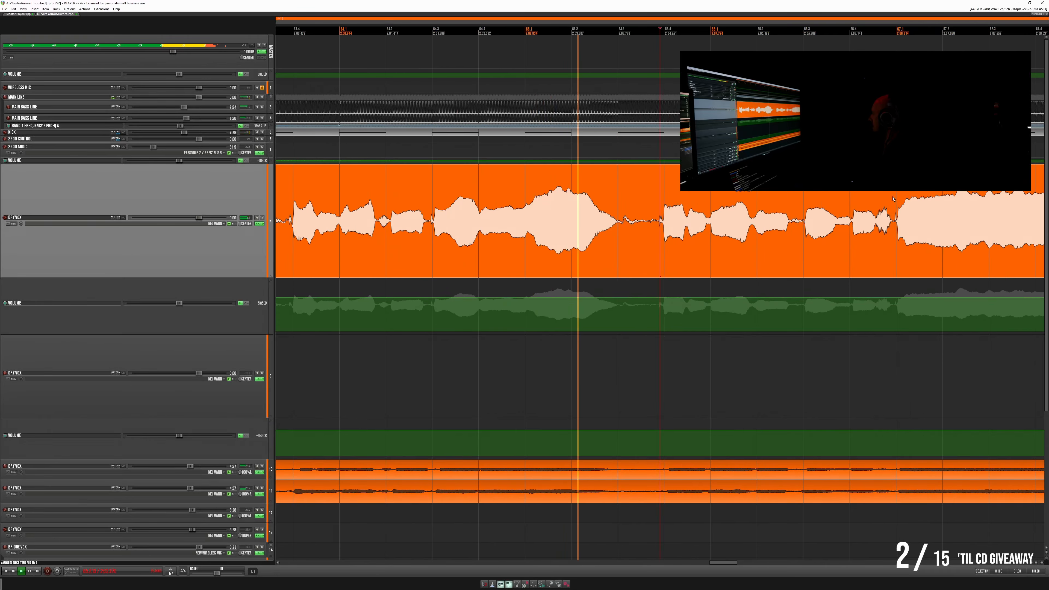
scroll(824, 205, "down", 5)
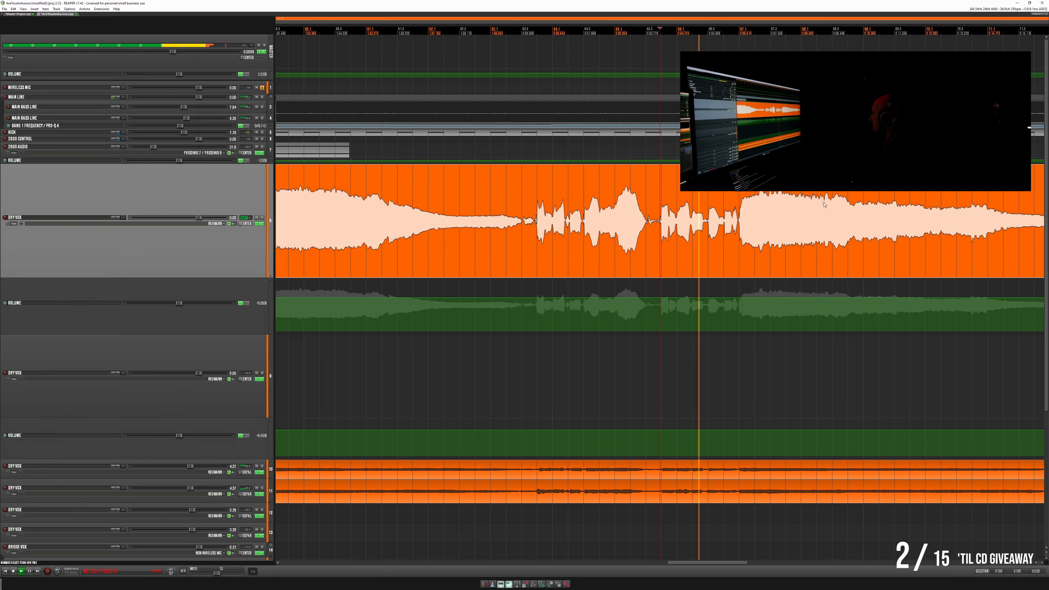
scroll(828, 202, "down", 3)
scroll(828, 201, "down", 2)
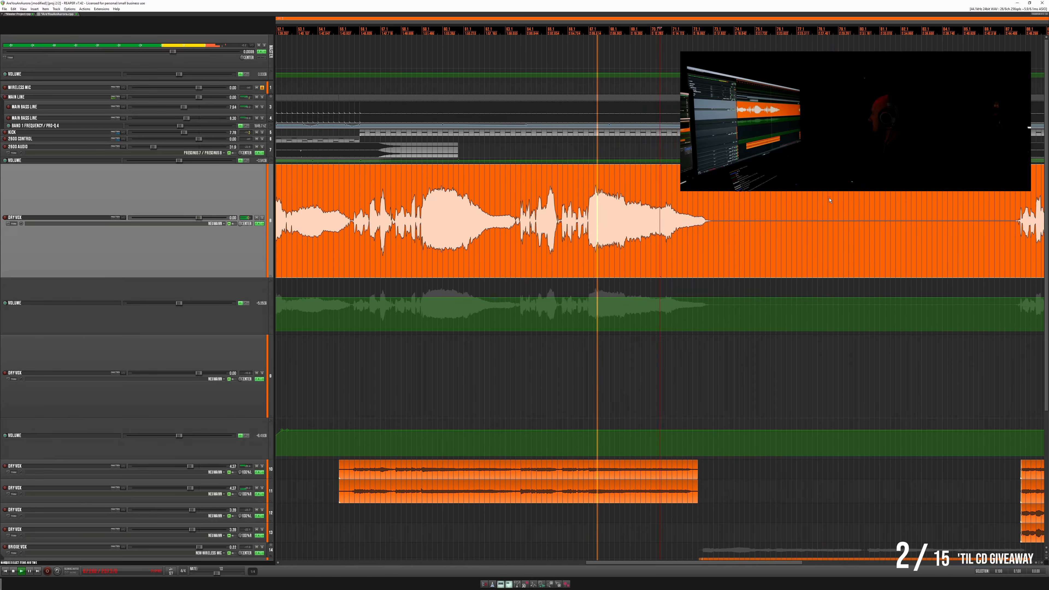
scroll(809, 202, "down", 4)
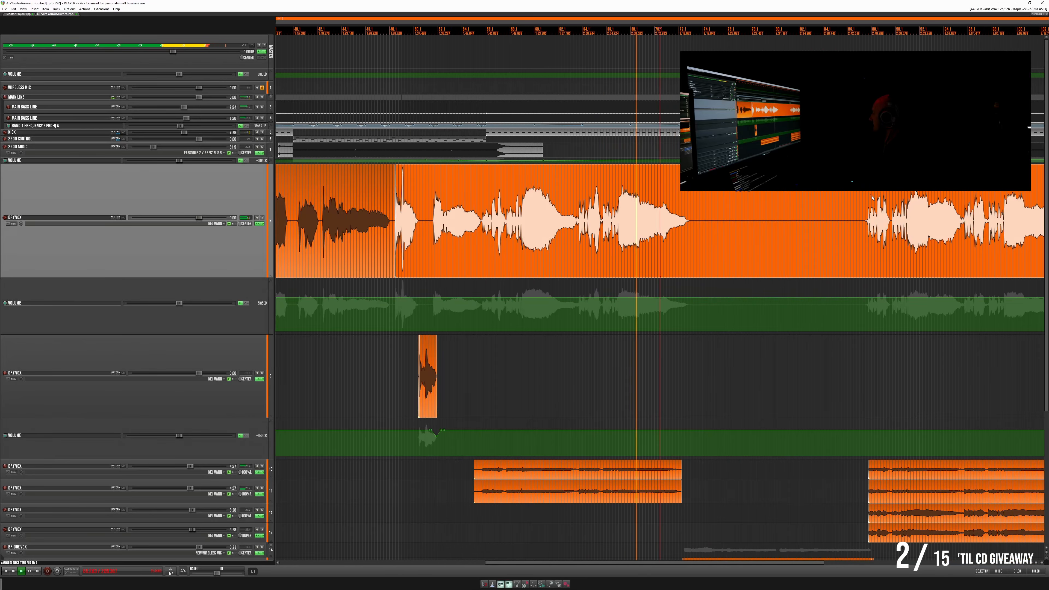
- Play the main Dry Vox's final vocal section and slightly raise its volume envelope from the point just before it, then stop
left_click(871, 198)
scroll(863, 198, "up", 3)
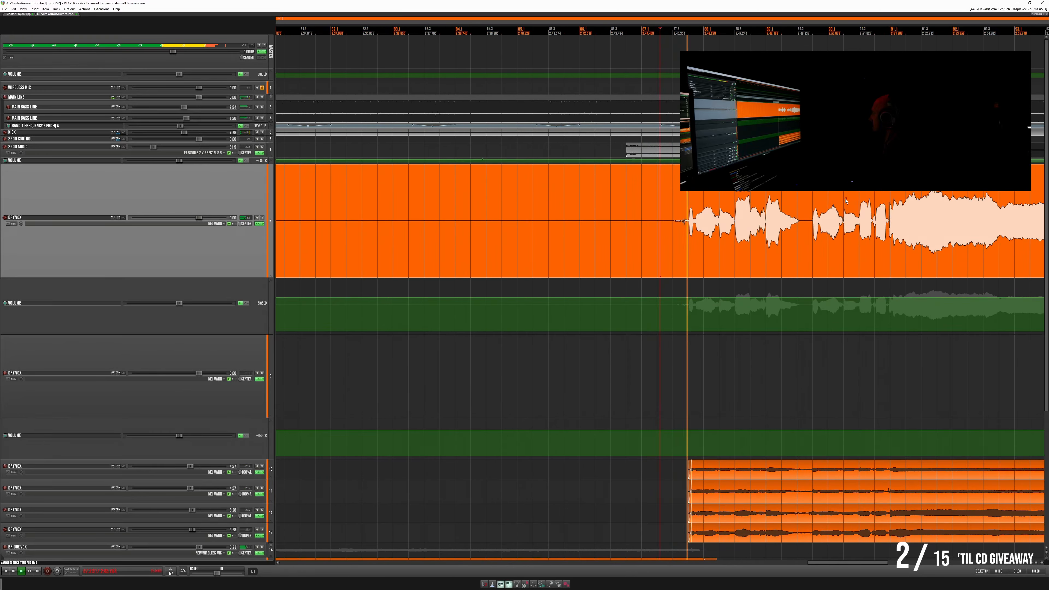
scroll(820, 202, "down", 4)
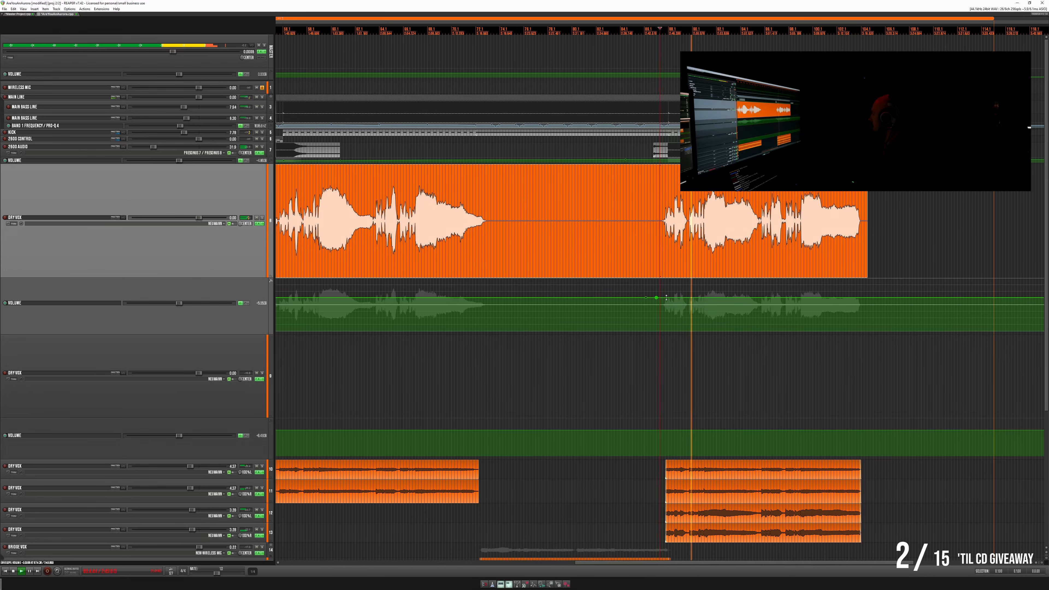
left_click_drag(656, 297, 666, 297)
key("space")
- Split the main Dry Vox item in the silence just before the final vocal section
double_click(647, 196)
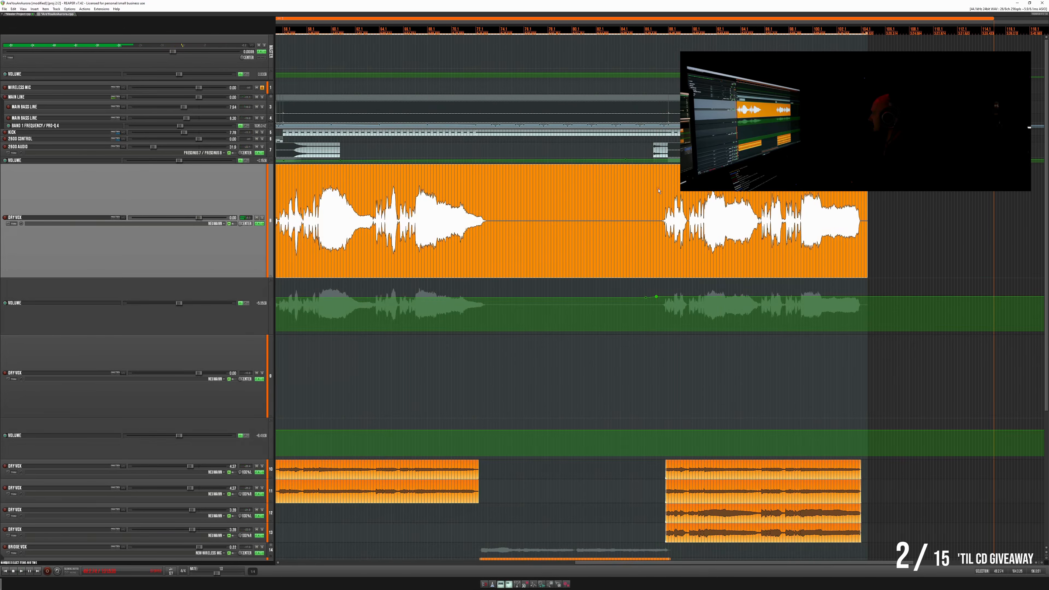
left_click(659, 190)
key("s")
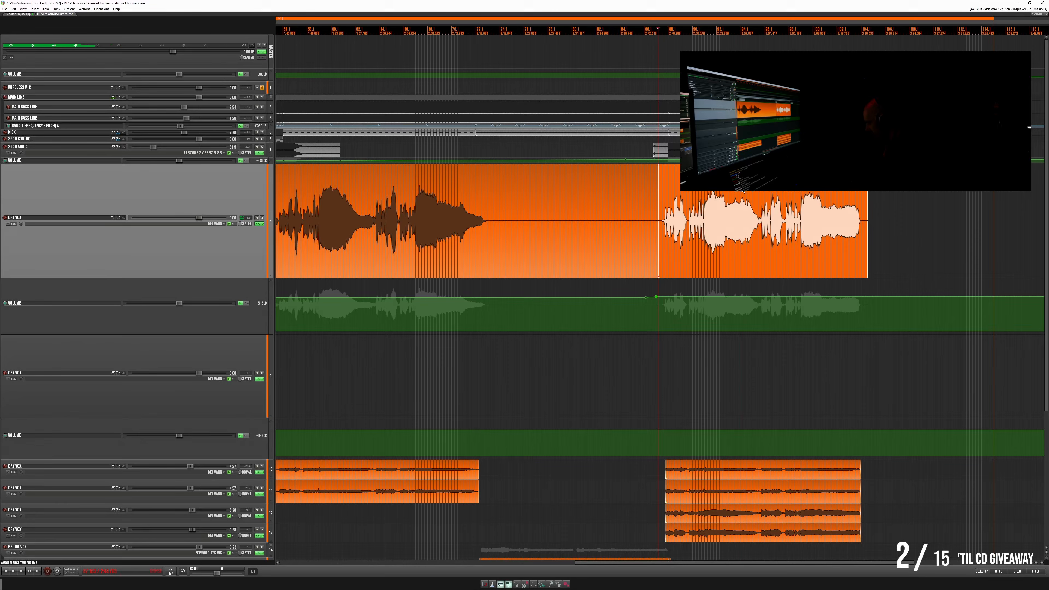
scroll(744, 203, "up", 4)
left_click_drag(744, 203, 654, 202)
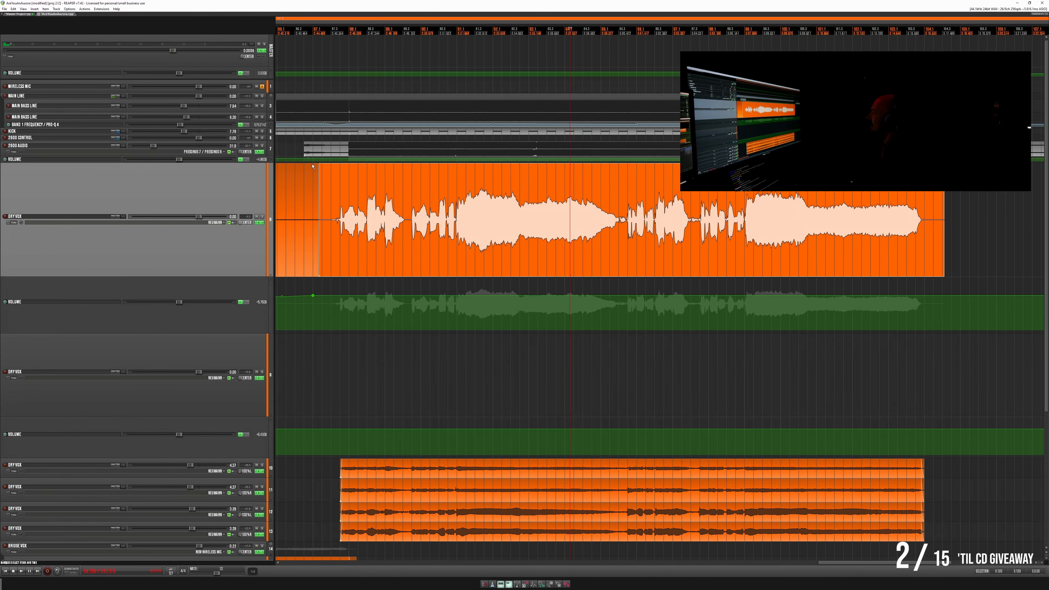
- Add FabFilter Pro-Q 4 as a take effect on the final main Dry Vox item and make a small broad low-frequency cut
double_click(445, 265)
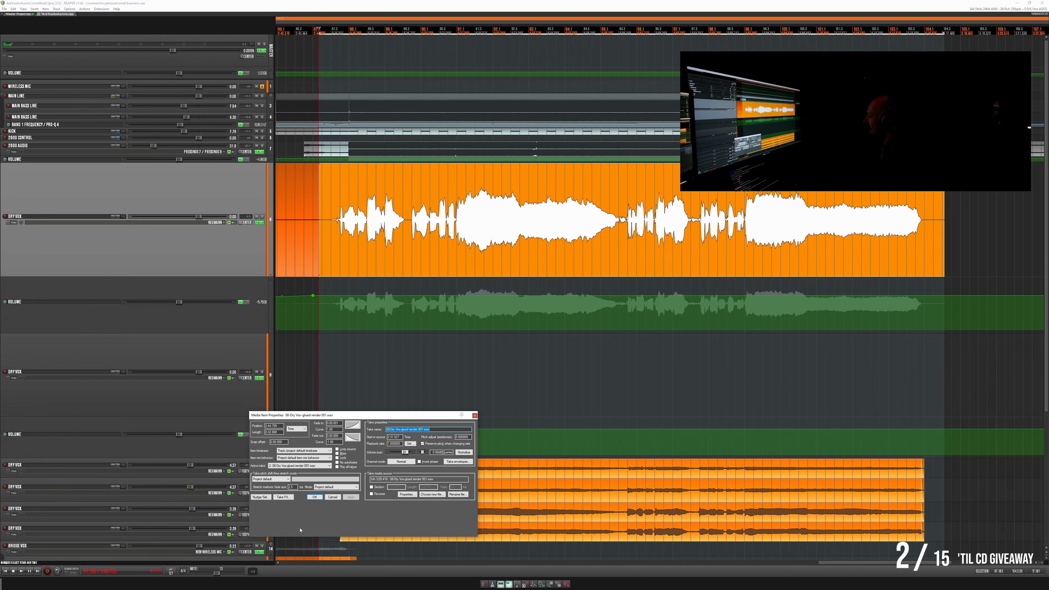
left_click(279, 498)
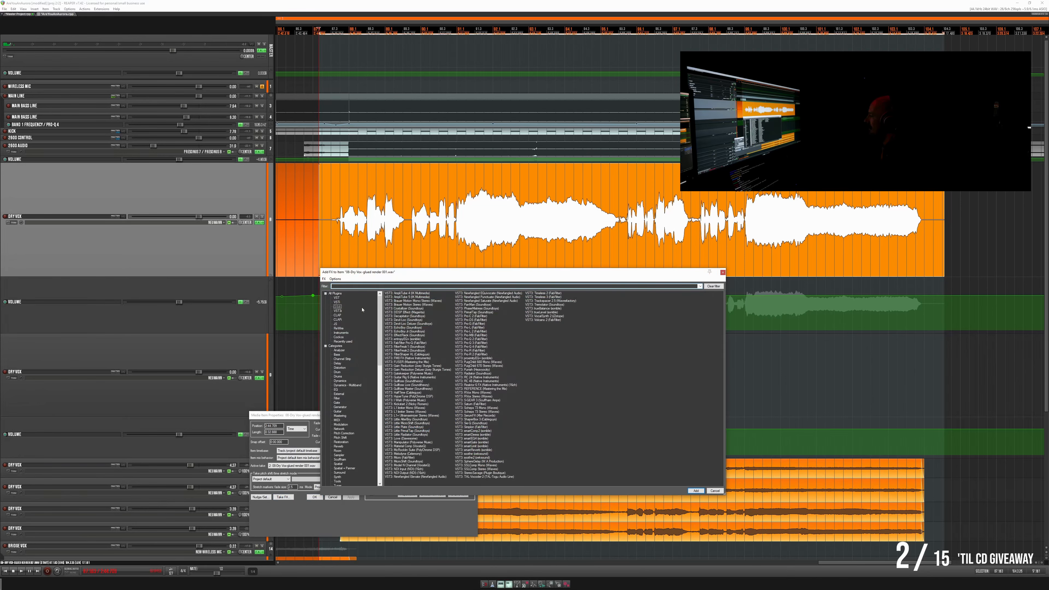
double_click(483, 347)
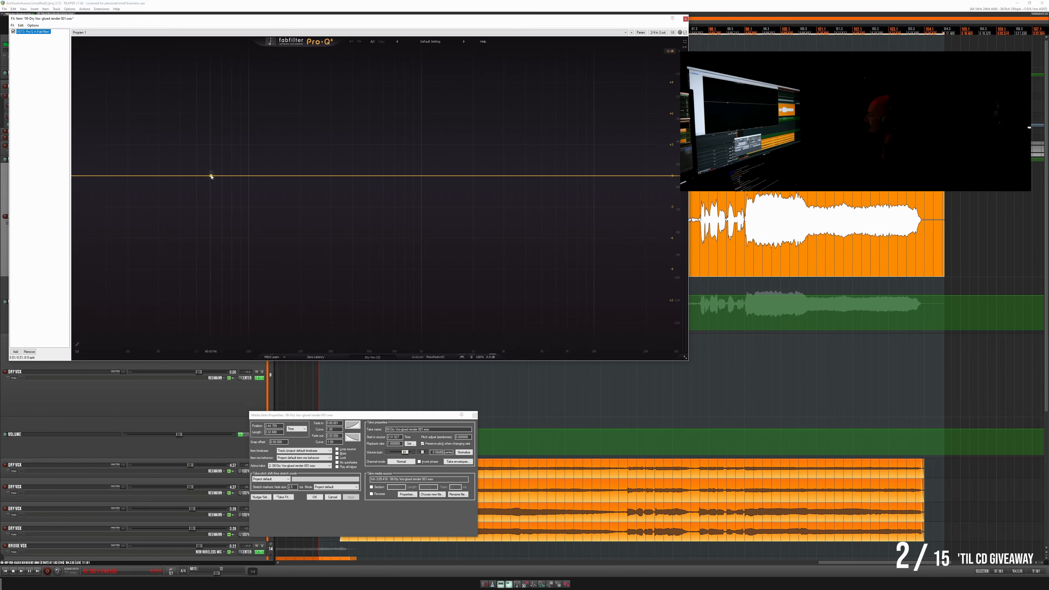
left_click_drag(210, 175, 220, 193)
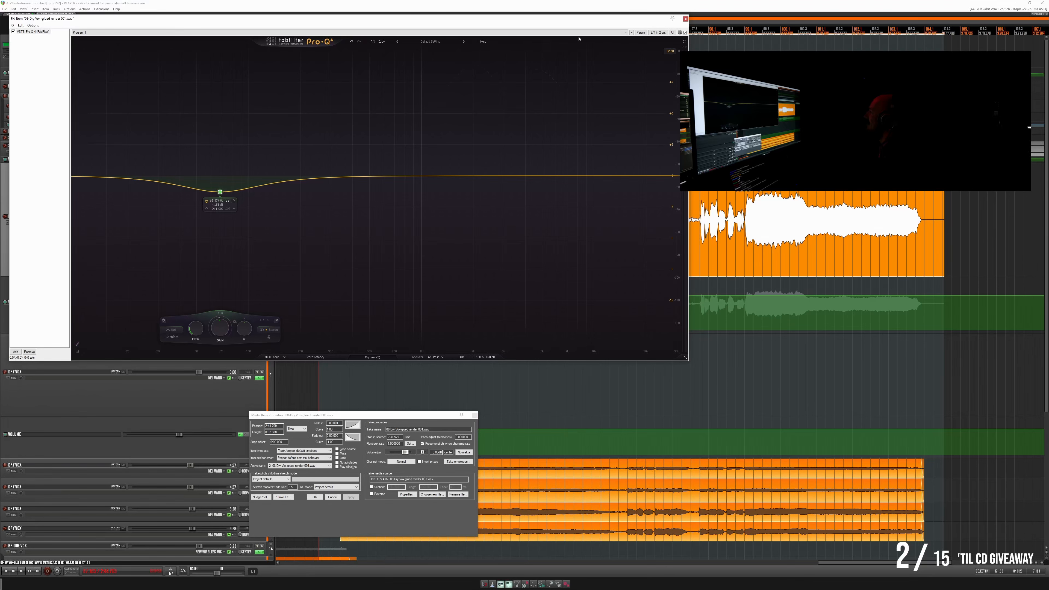
- Close the media item properties and reopen the final main Dry Vox item's Pro-Q 4 window, moving it over the lower tracks
left_click(686, 19)
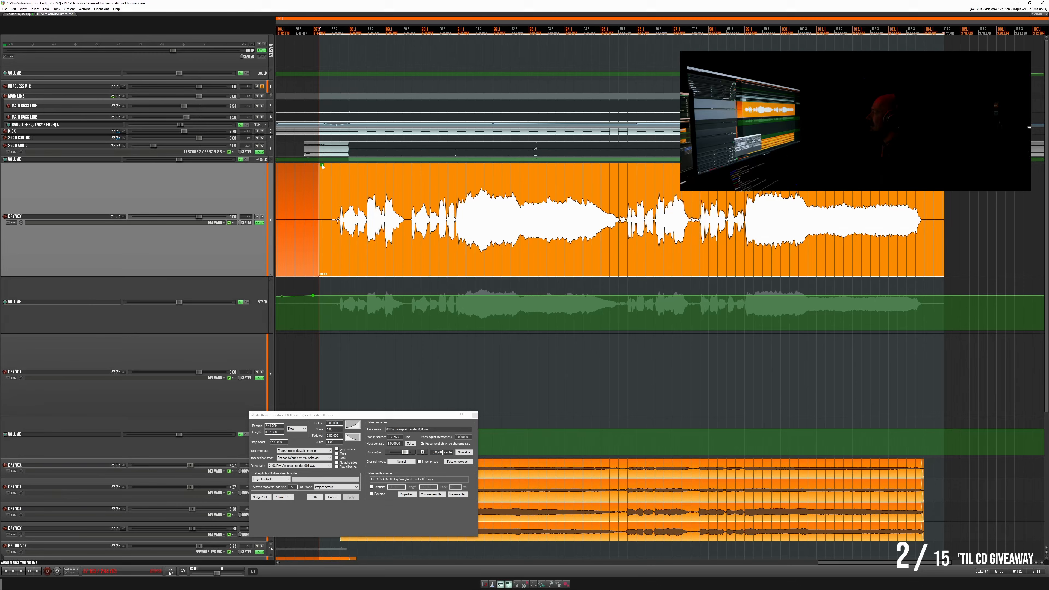
left_click(322, 165)
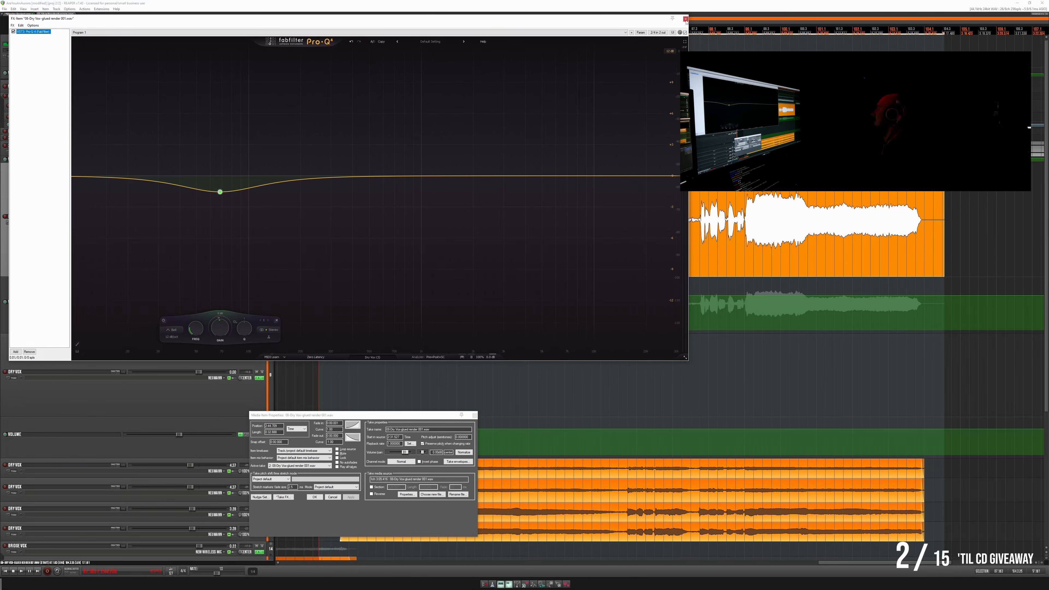
left_click(685, 19)
left_click(473, 416)
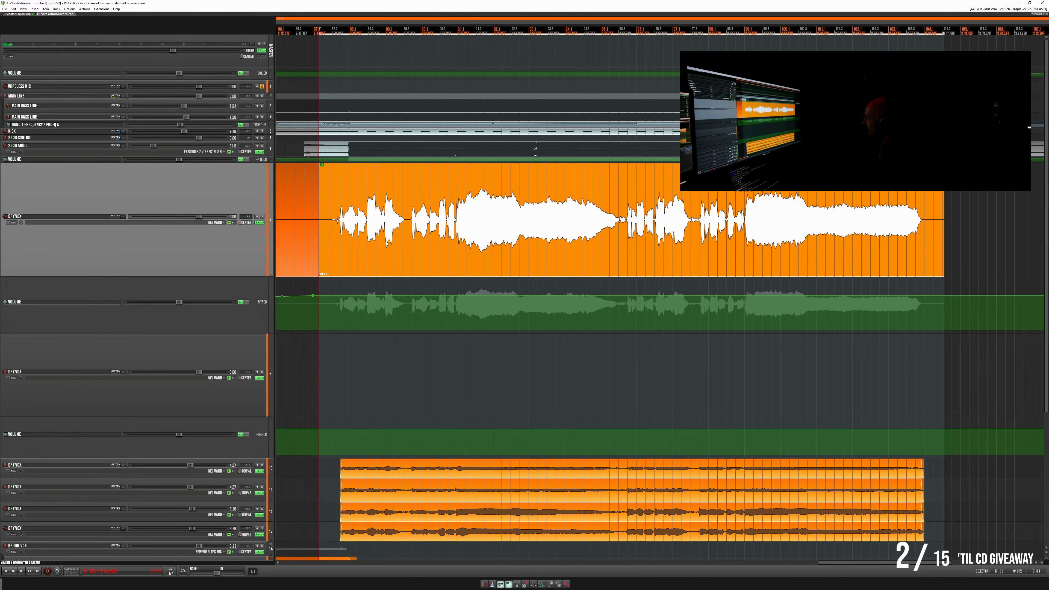
left_click(322, 165)
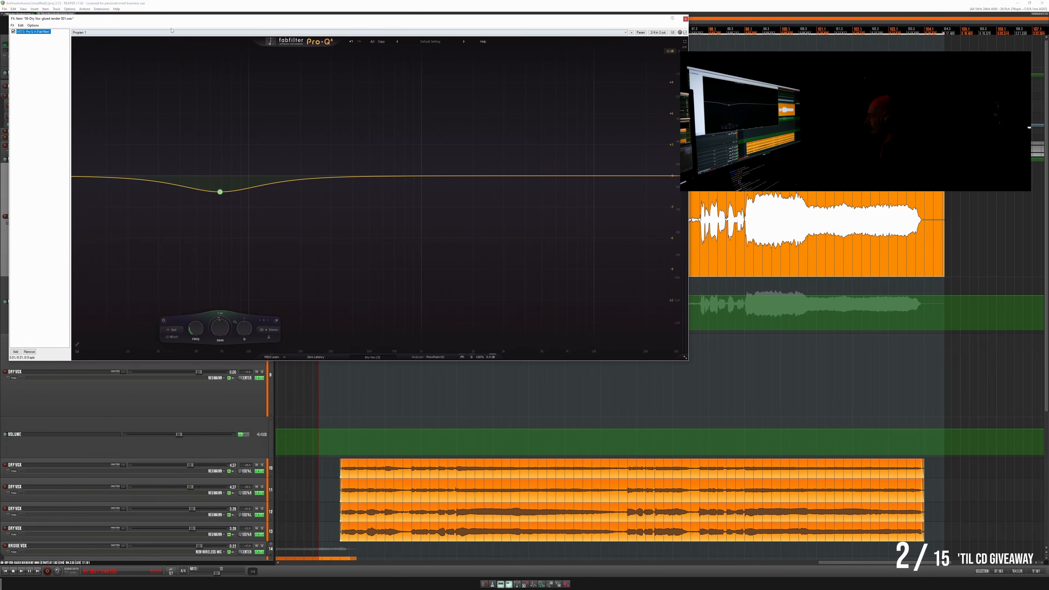
left_click_drag(175, 23, 199, 25)
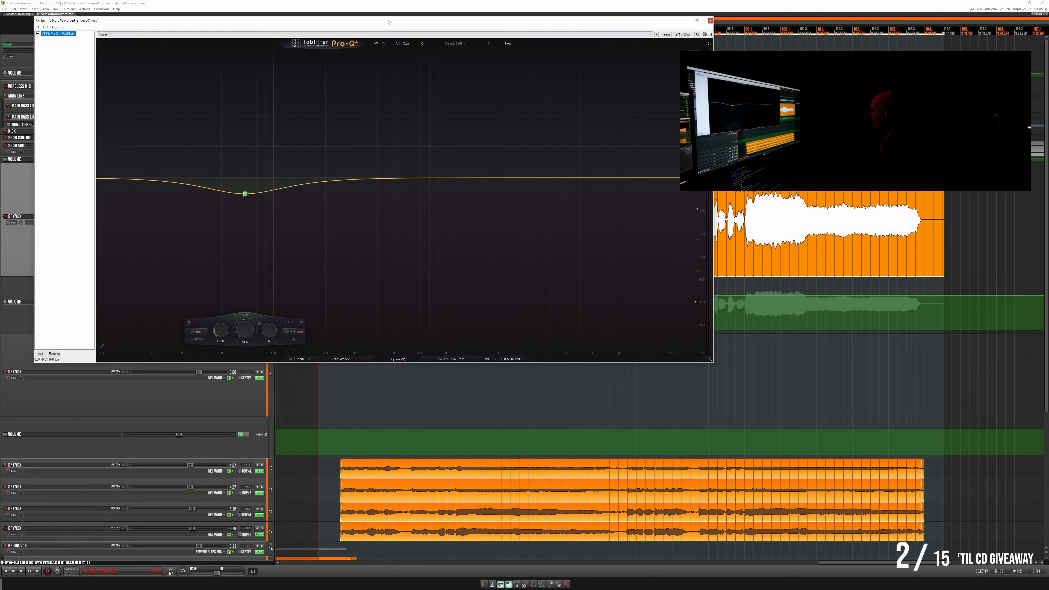
left_click_drag(388, 22, 466, 217)
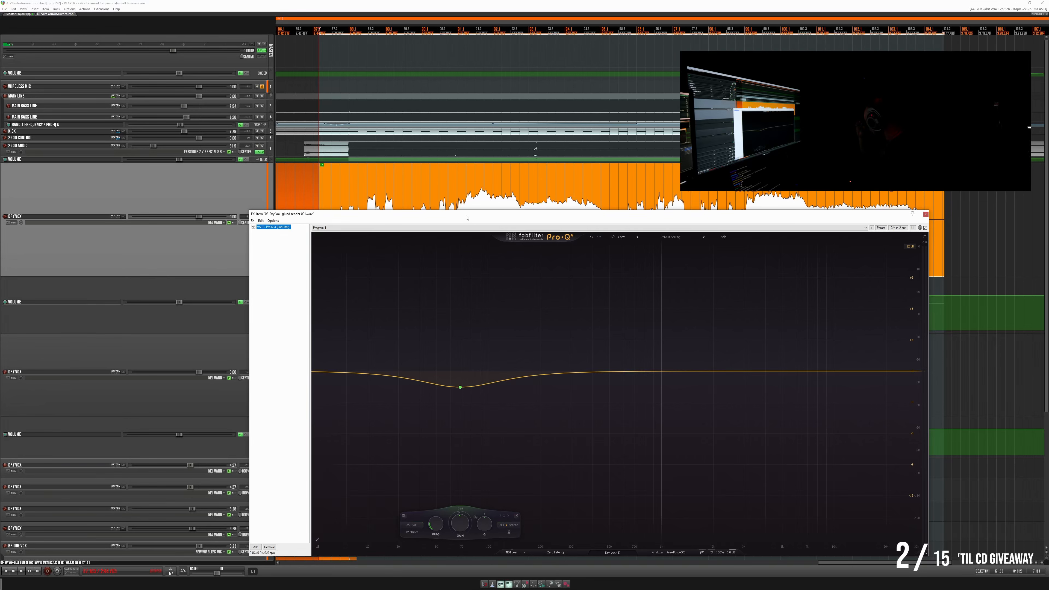
- Play the final main Dry Vox section and add a low-cut band at the lowest frequencies in its Pro-Q 4
key("space")
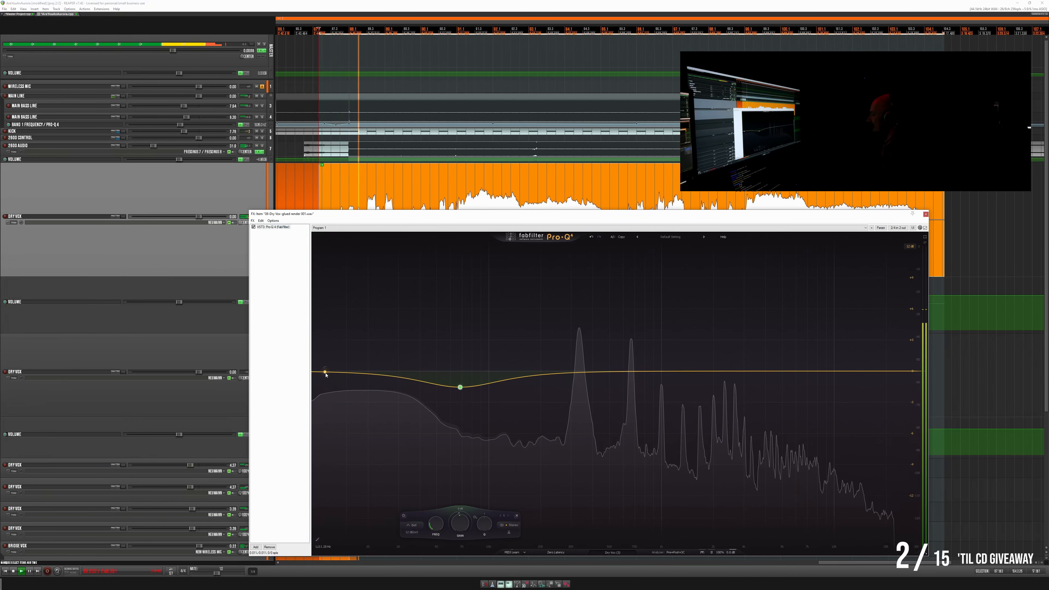
left_click_drag(325, 374, 335, 389)
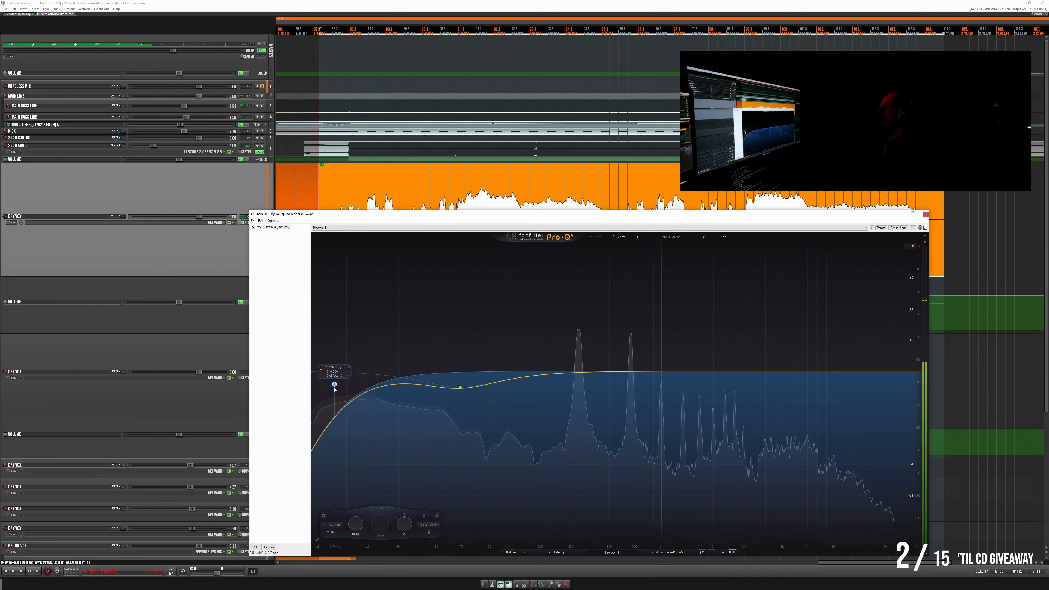
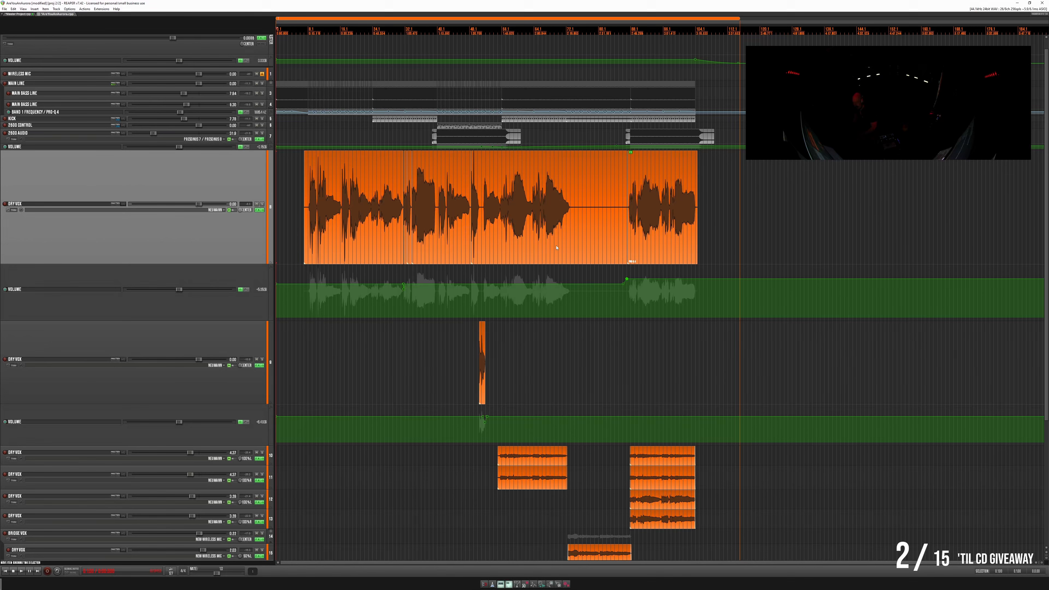
- Reduce the heights of the main Dry Vox track and the second Dry Vox track below it in the arrangement
left_click(297, 234)
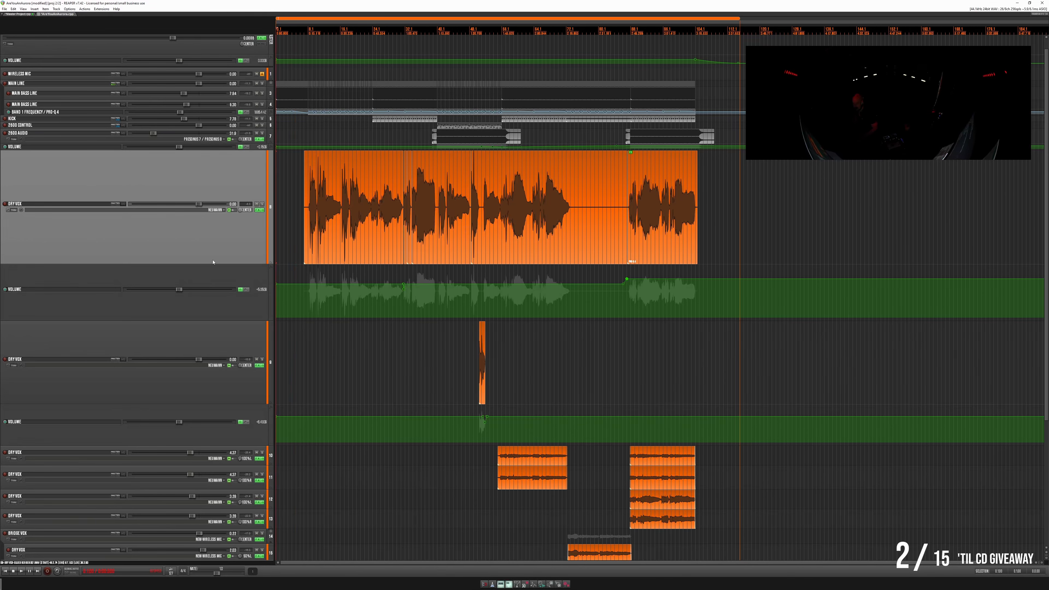
left_click_drag(214, 263, 231, 195)
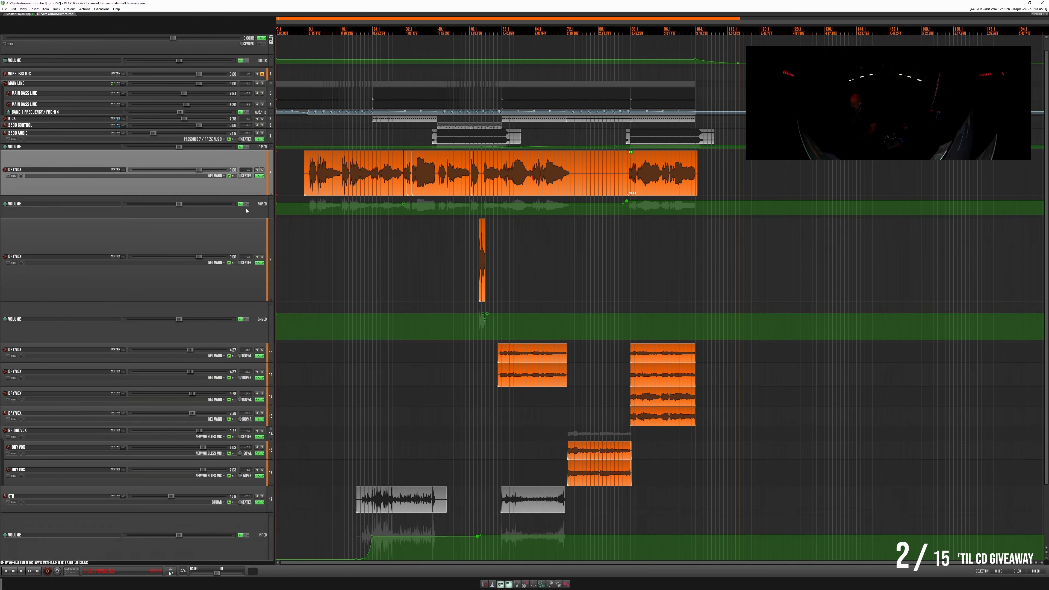
left_click_drag(245, 301, 260, 230)
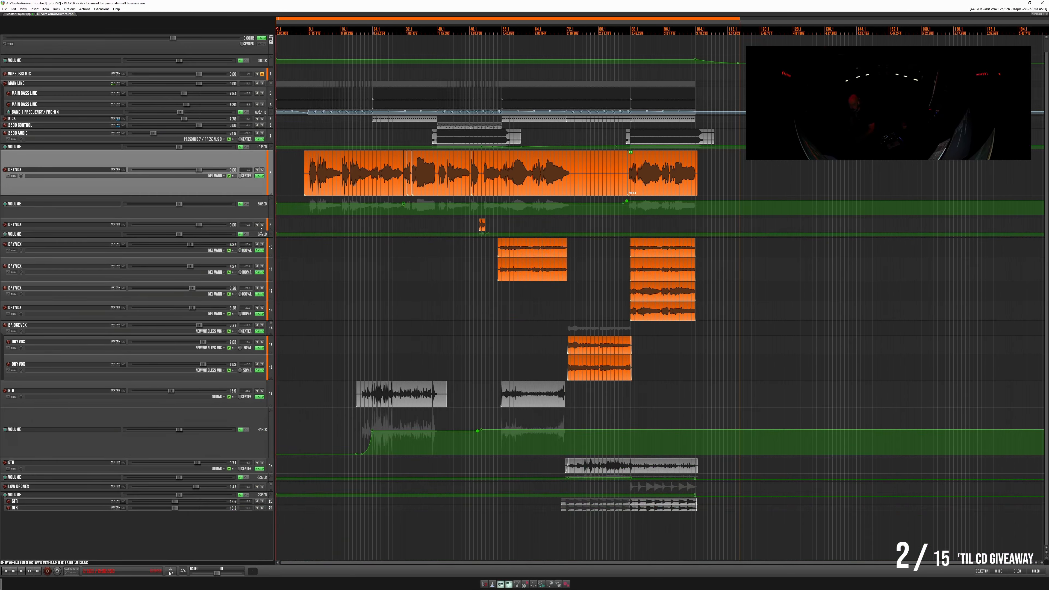
scroll(304, 281, "up", 1)
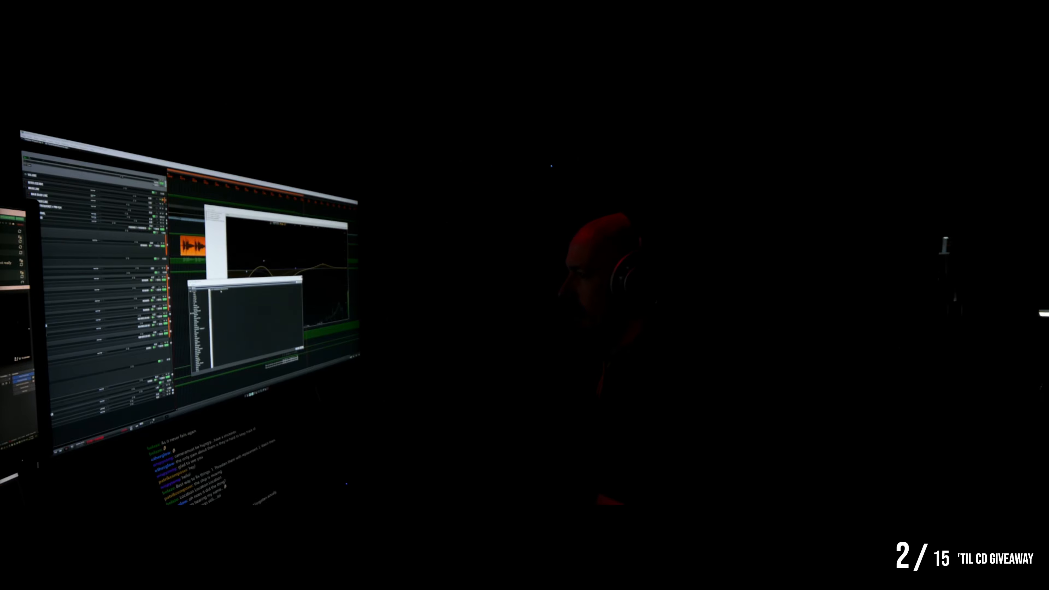
- Add REFERENCE 2 to the master track and load a reference song, selecting its loud late section for comparison
double_click(221, 290)
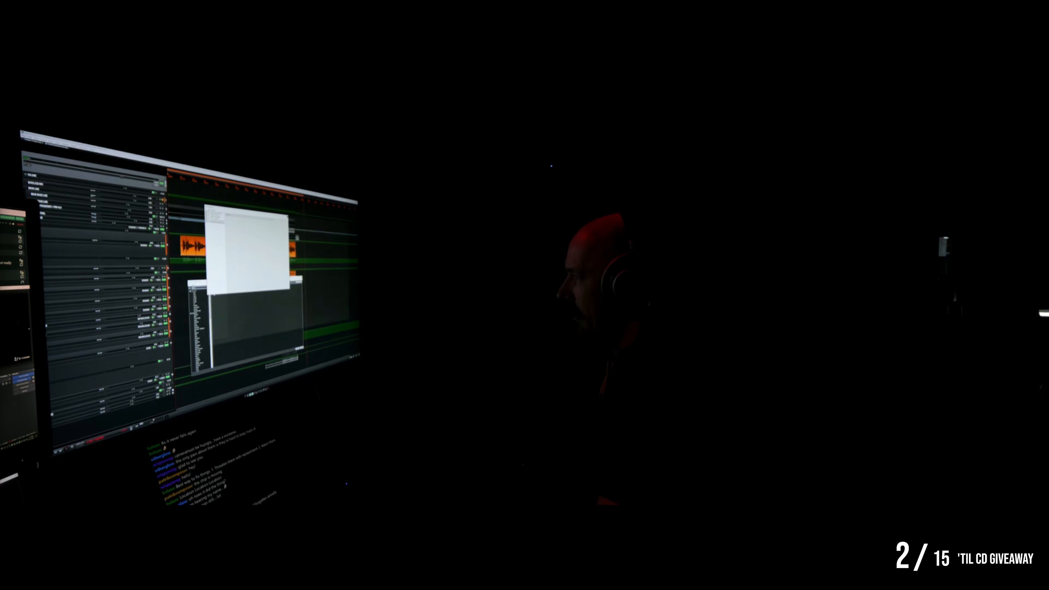
left_click(265, 236)
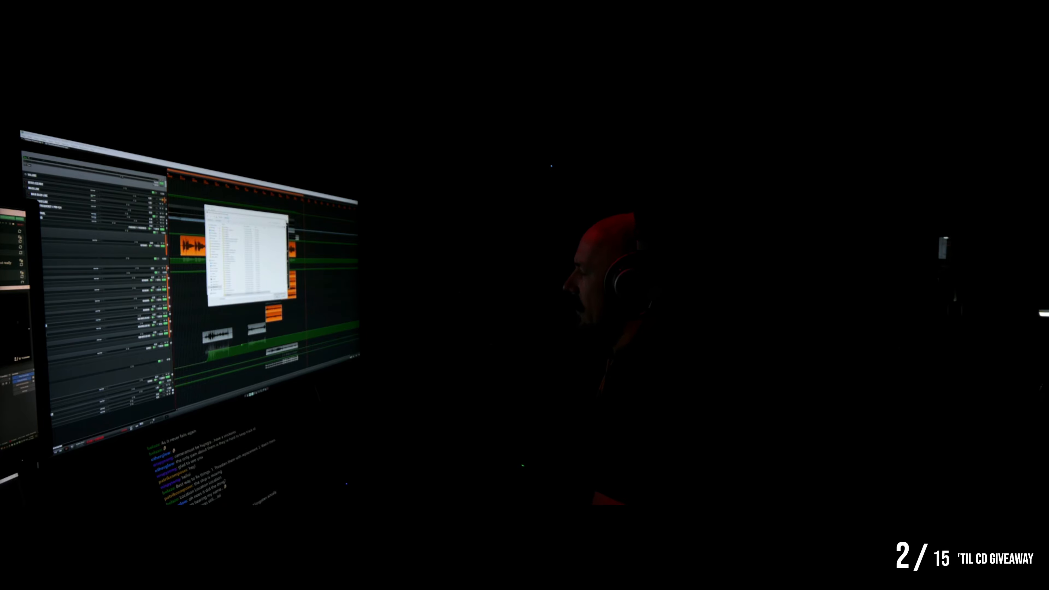
left_click(216, 284)
double_click(233, 283)
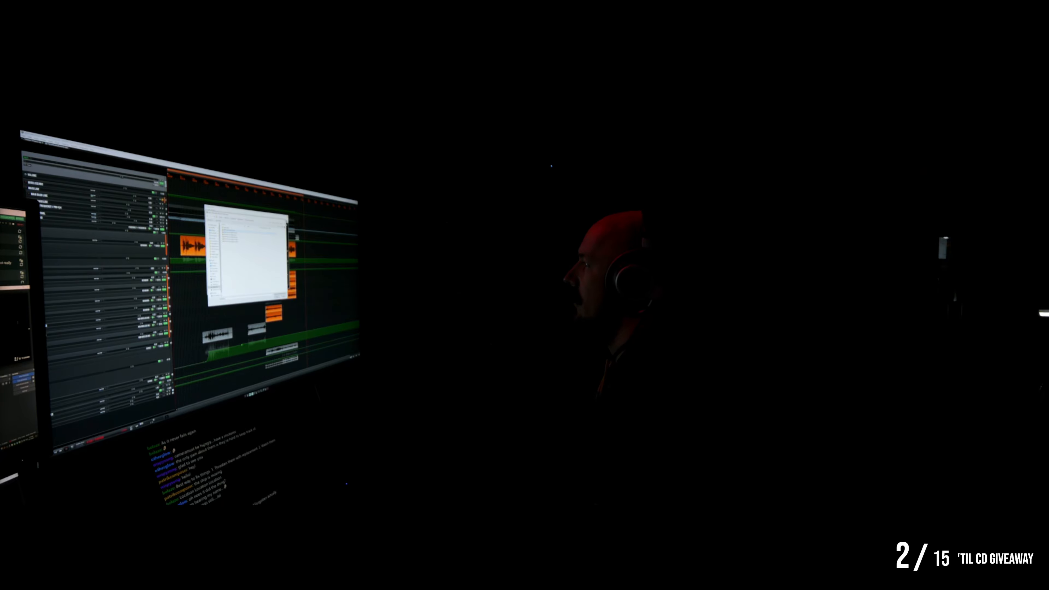
double_click(232, 242)
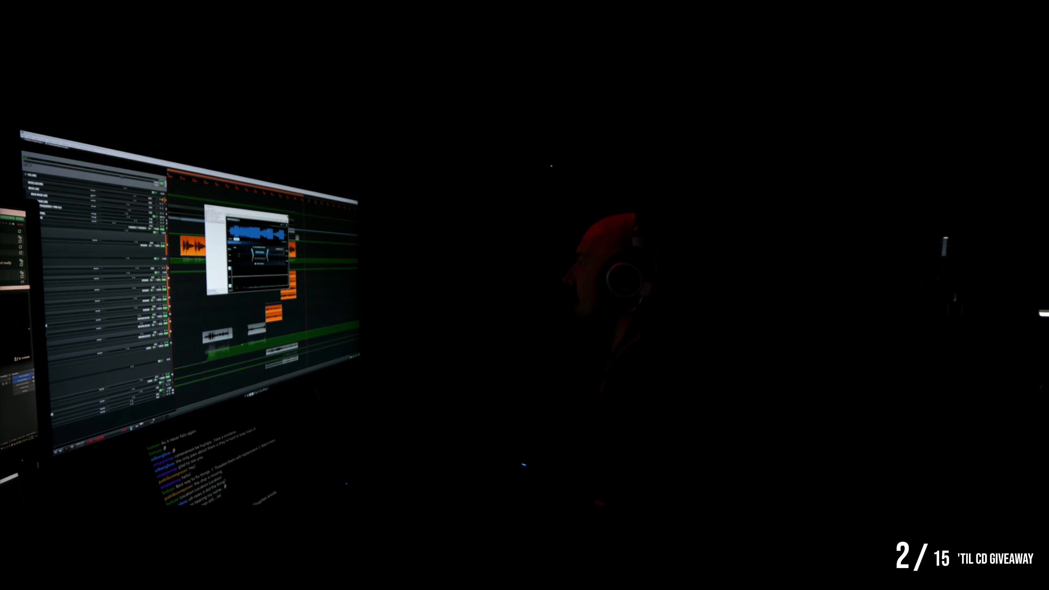
left_click(267, 231)
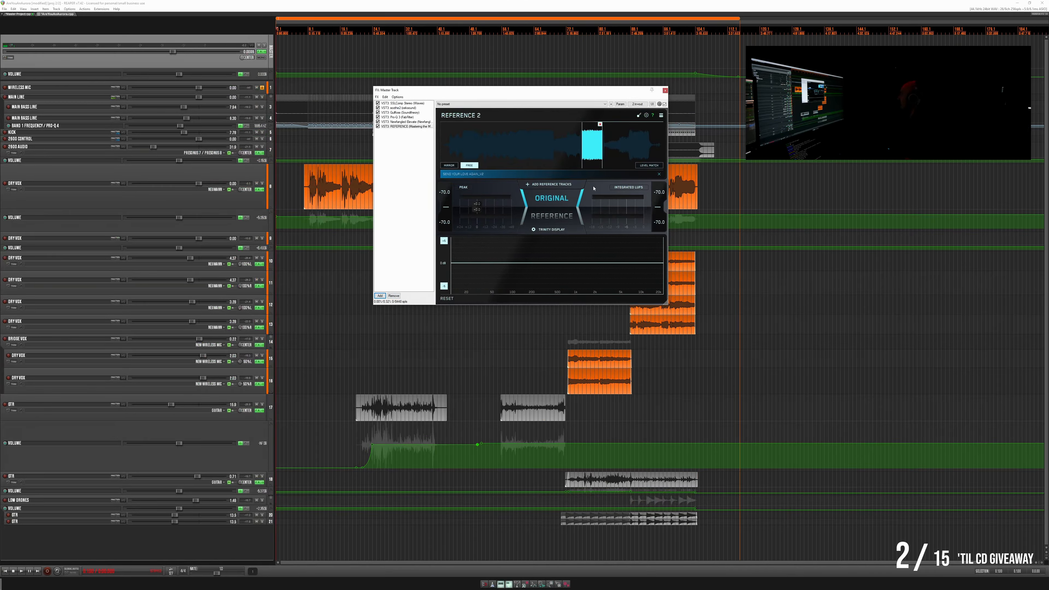
- Play the song's final section as a time selection and compare the mix with the reference track in REFERENCE 2
left_click_drag(630, 92, 555, 143)
left_click(655, 123)
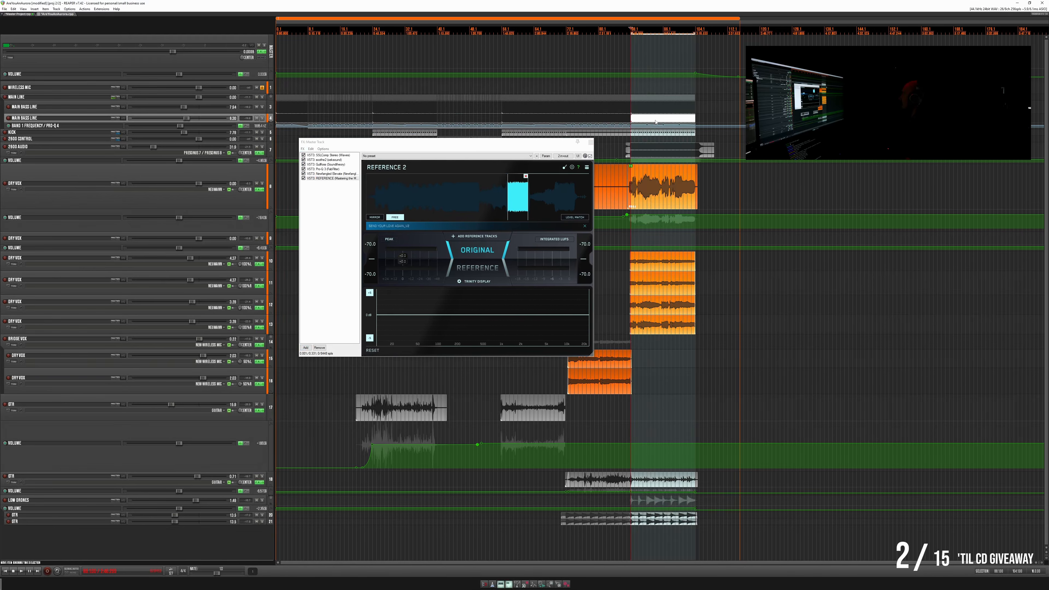
key("space")
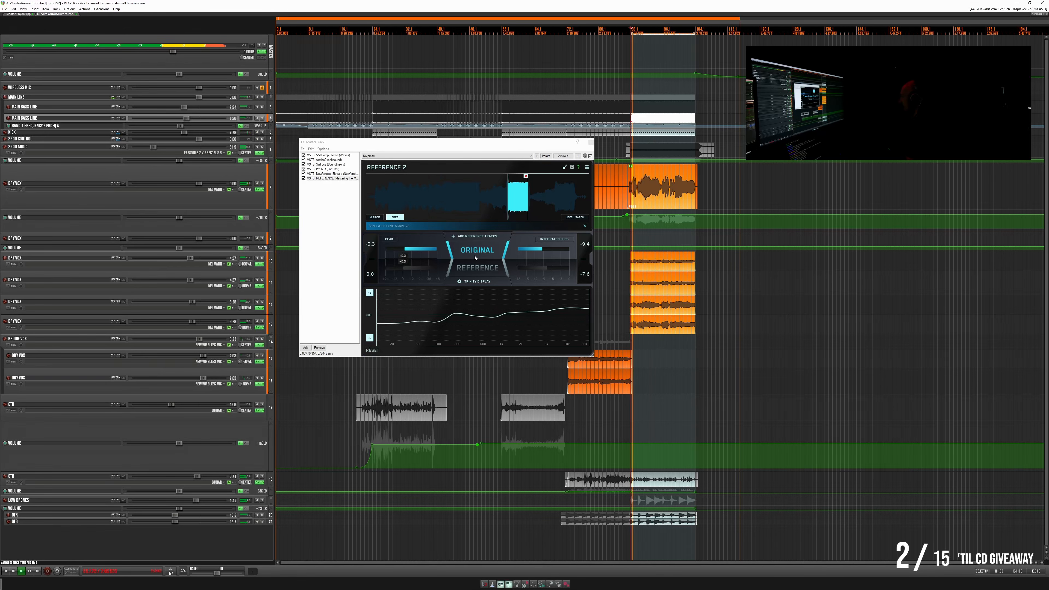
left_click(475, 268)
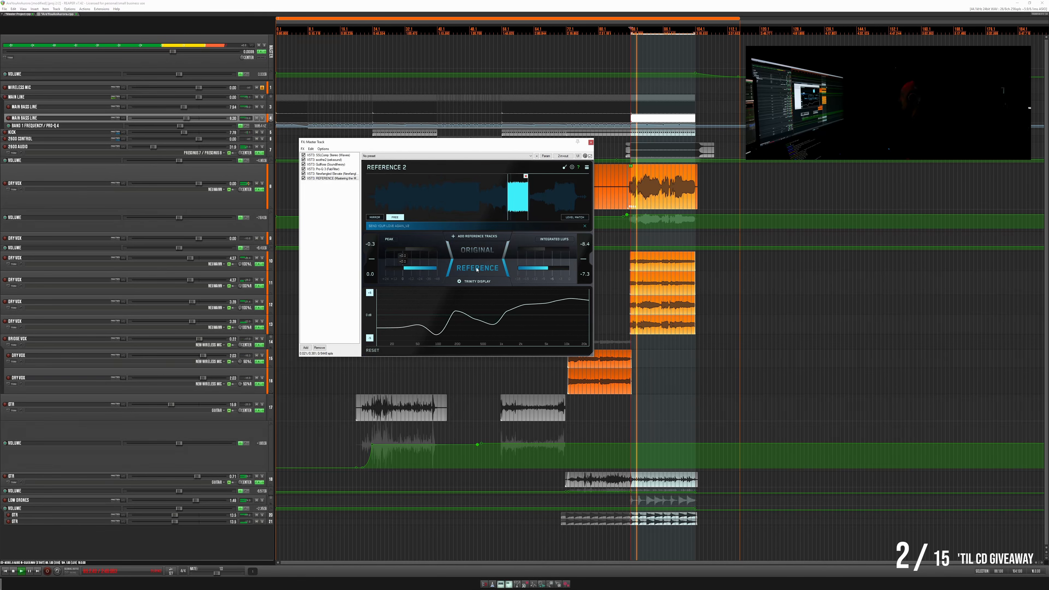
left_click(474, 269)
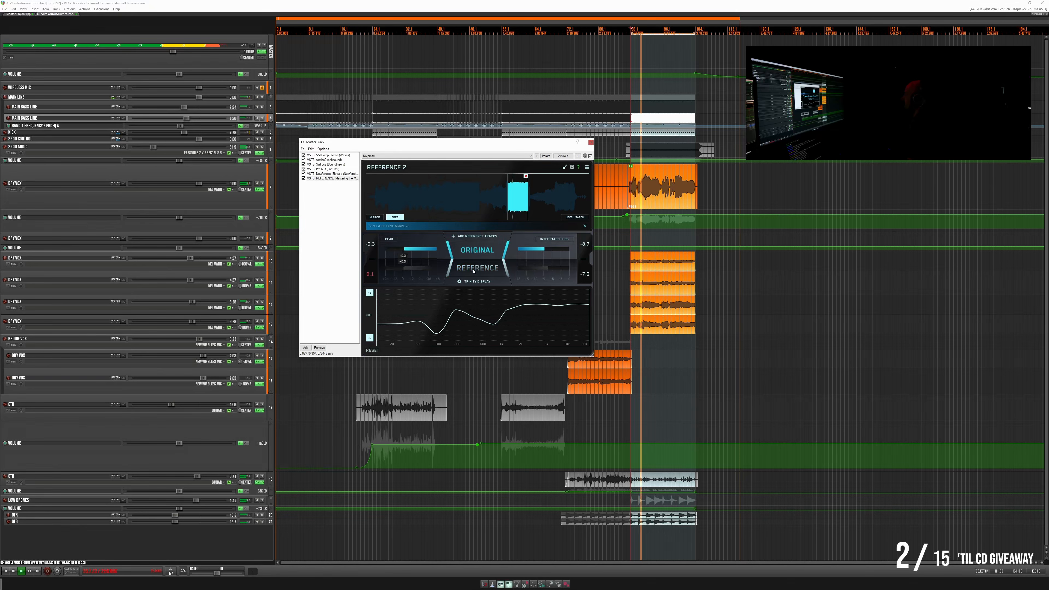
- Float REFERENCE 2 in its own window beside the master FX chain and show the master's Pro-Q 3 while comparing with the reference
double_click(334, 178)
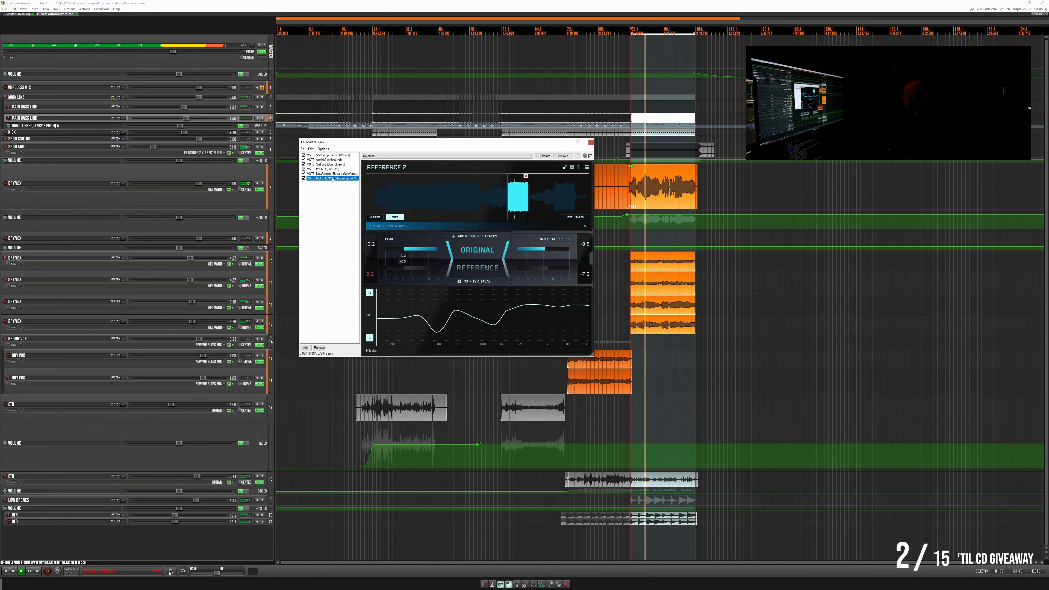
left_click_drag(176, 13, 805, 209)
left_click(781, 306)
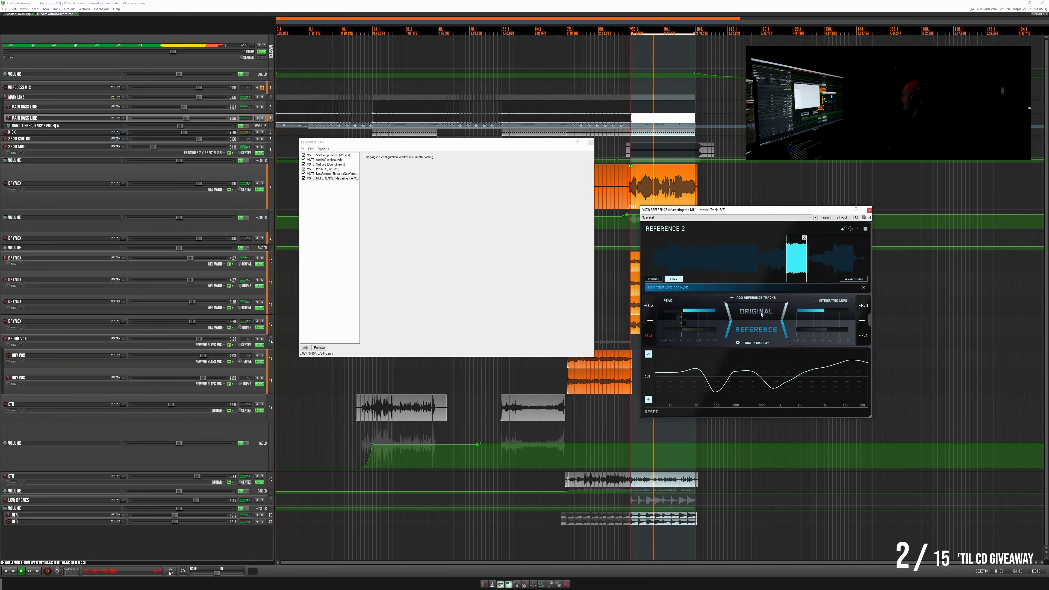
left_click_drag(396, 144, 430, 207)
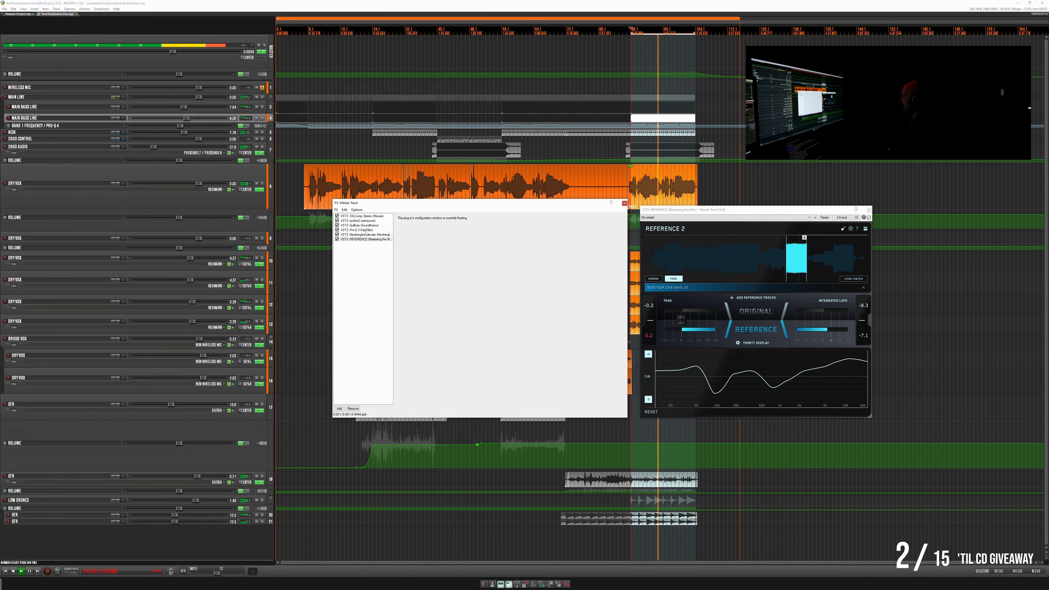
left_click(356, 229)
left_click_drag(525, 206, 225, 160)
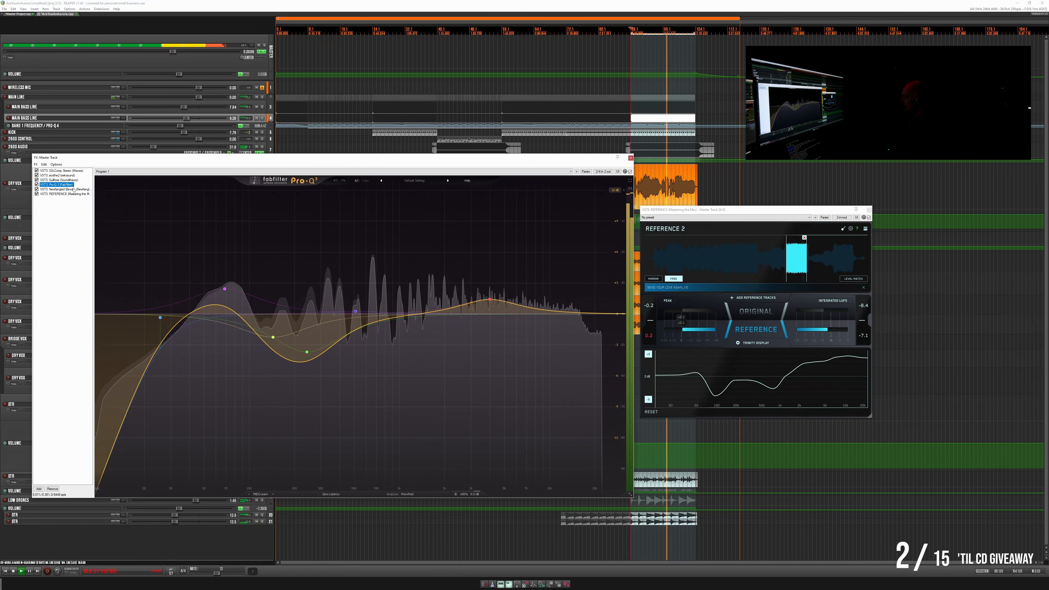
left_click(761, 317)
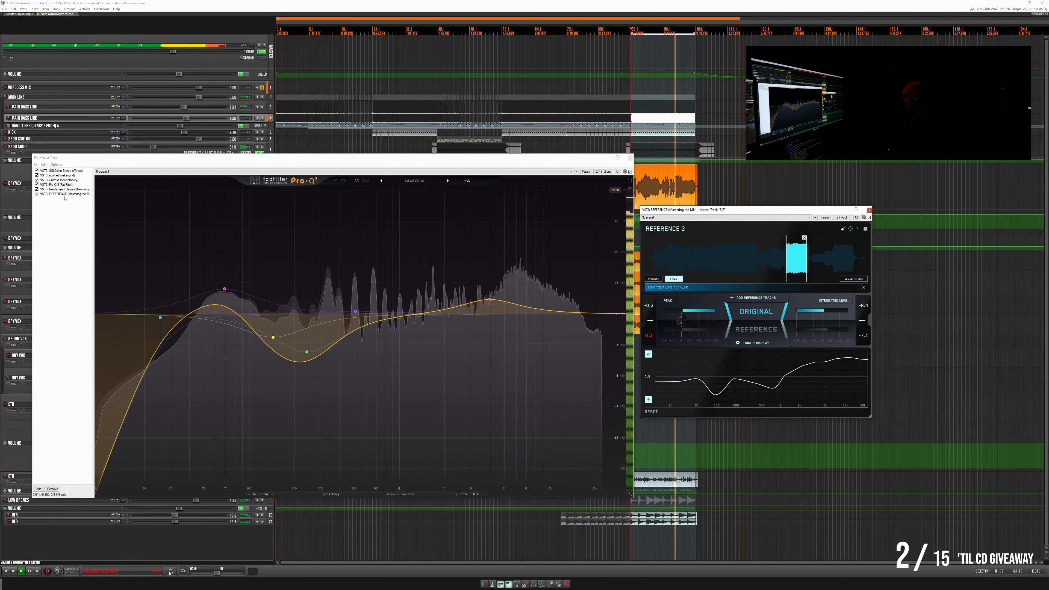
- Add FabFilter Pro-Q 4 to the master track and place it directly after Pro-Q 3, before Newfangled Elevate
left_click(39, 489)
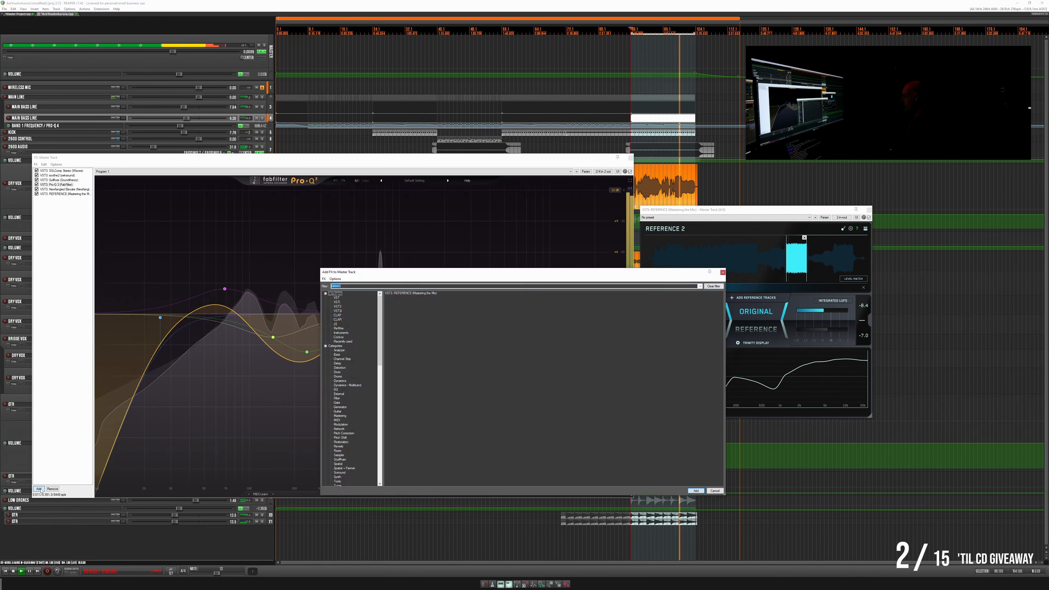
left_click(338, 307)
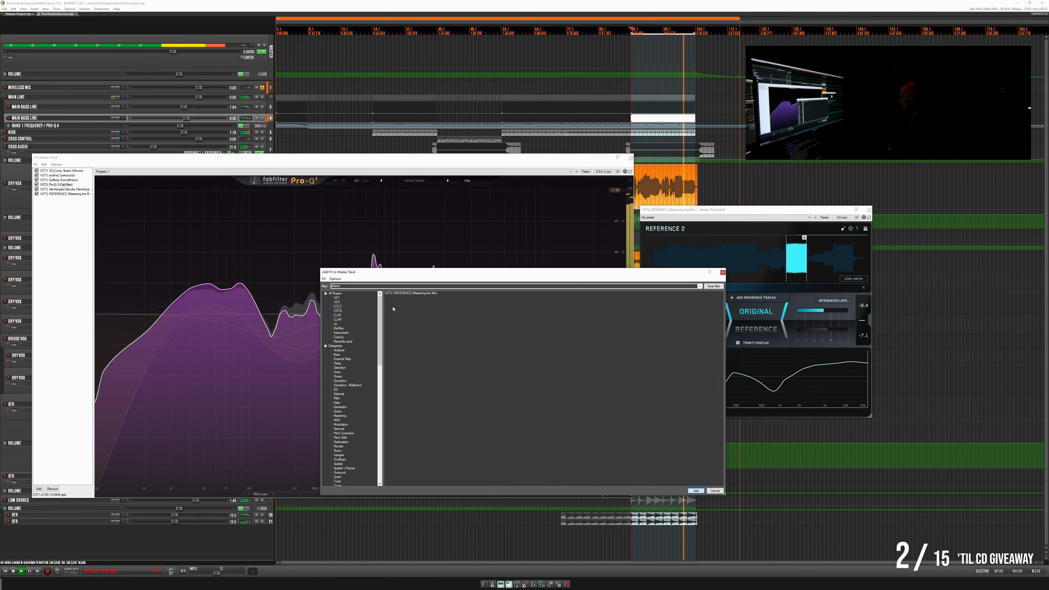
left_click(711, 287)
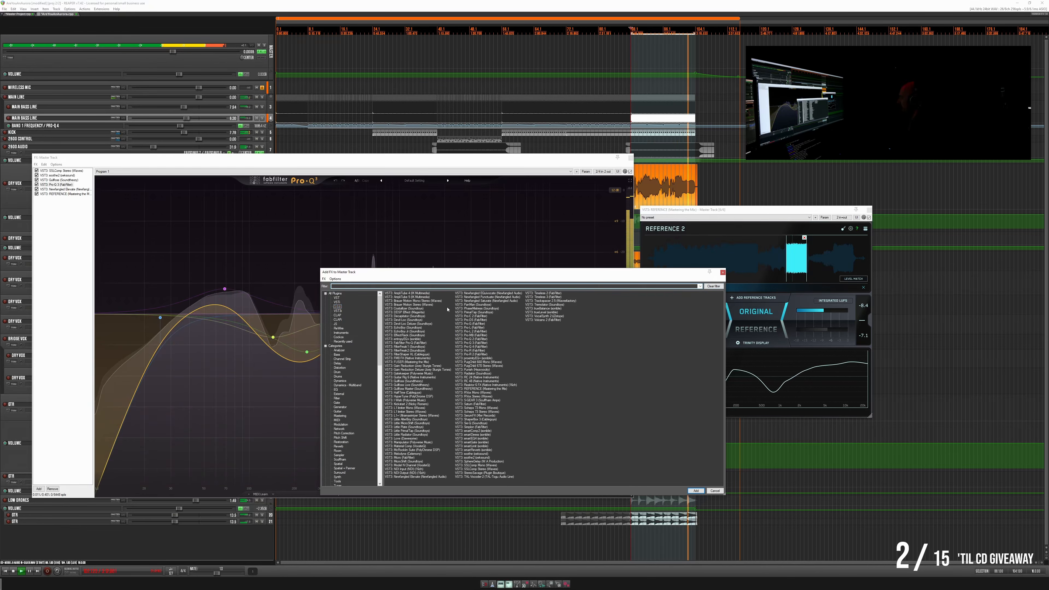
double_click(476, 348)
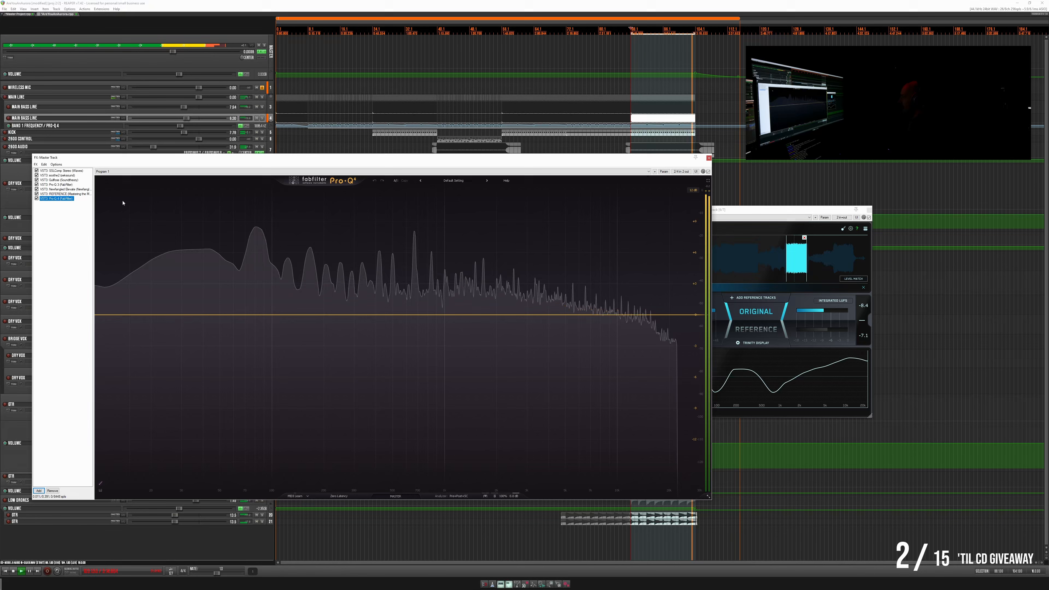
left_click_drag(64, 190, 64, 189)
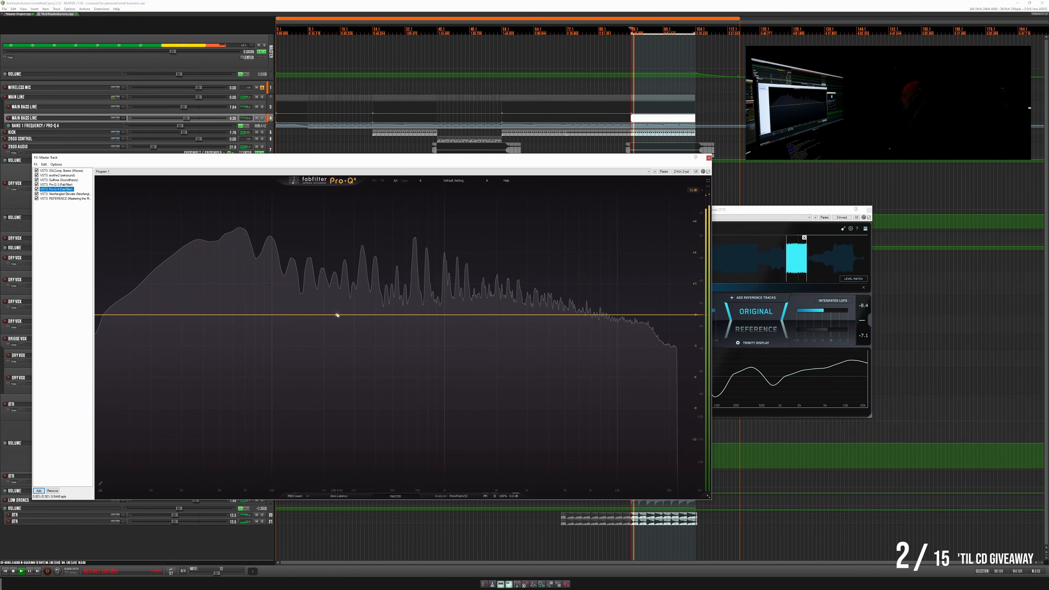
- Check the mix against the reference and add a low-cut band and a gentle low-shelf cut in the master's Pro-Q 4
left_click(762, 331)
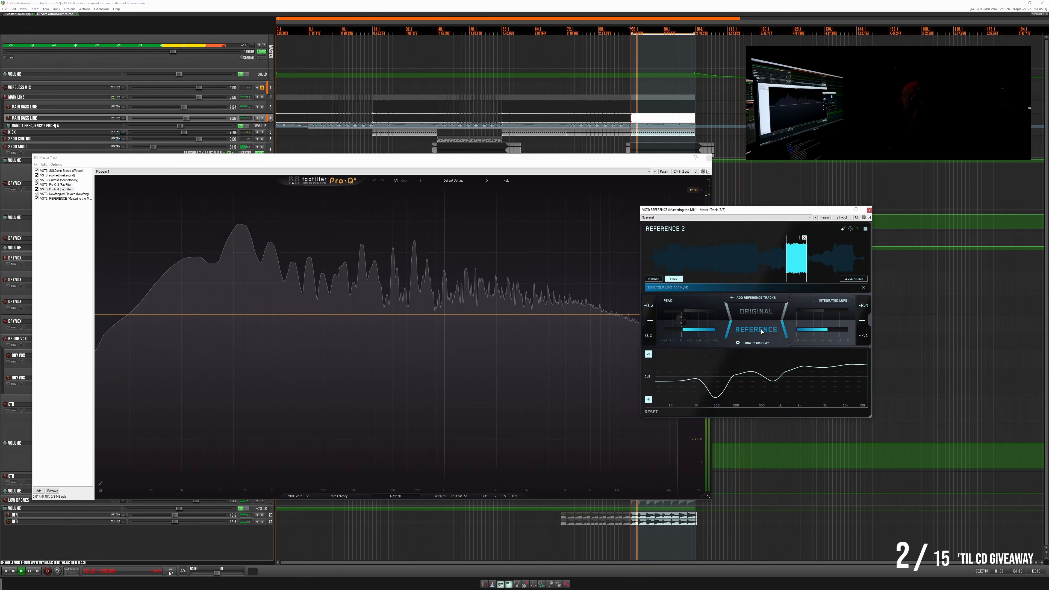
left_click(759, 332)
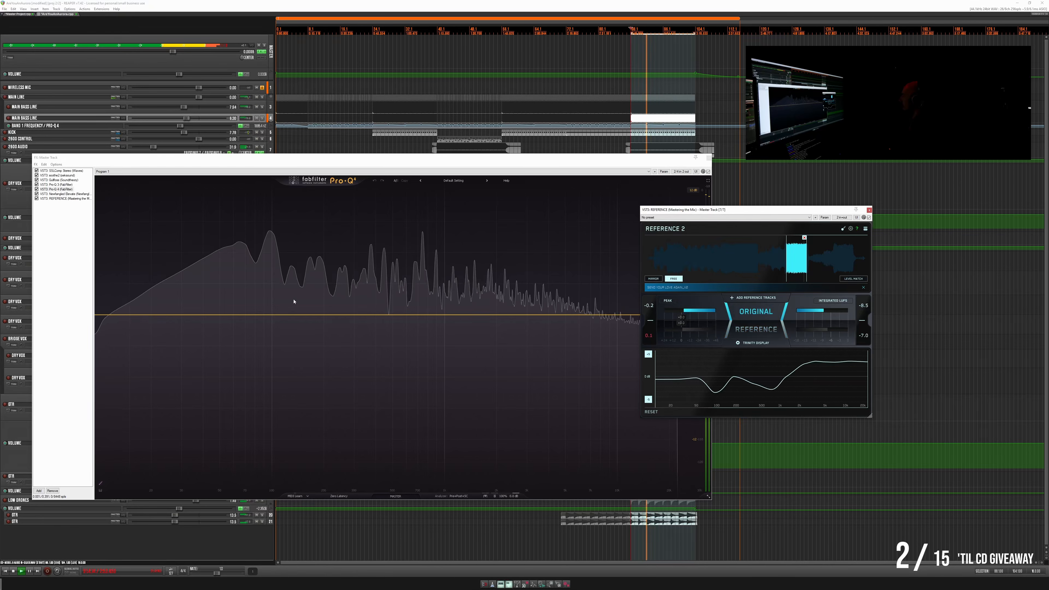
left_click(113, 316)
double_click(113, 316)
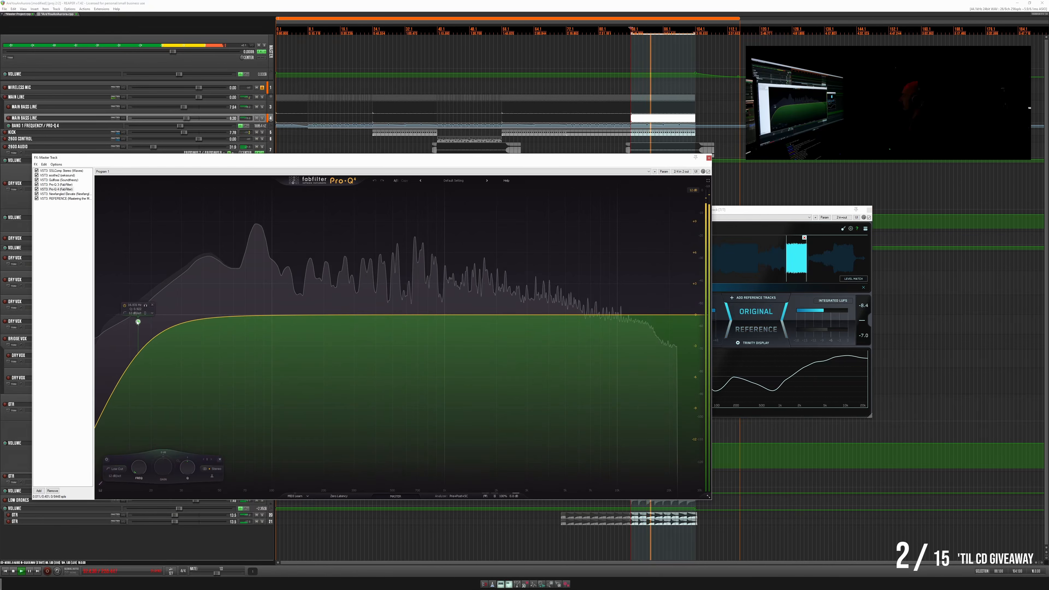
left_click_drag(115, 322, 245, 333)
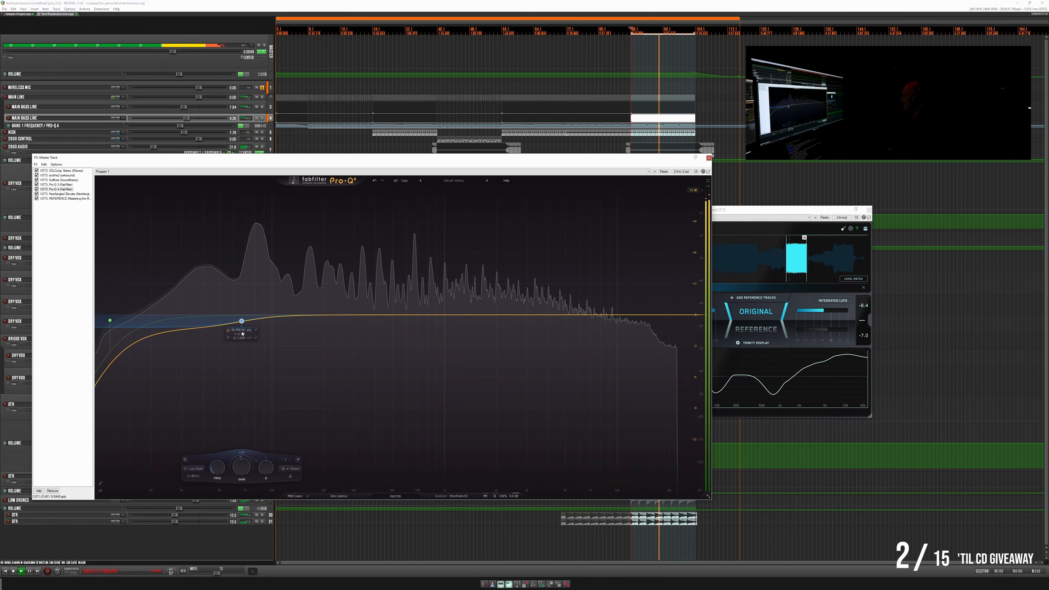
- Compare the mix with the reference again and slightly deepen the low-shelf cut in the master's Pro-Q 4
left_click(747, 333)
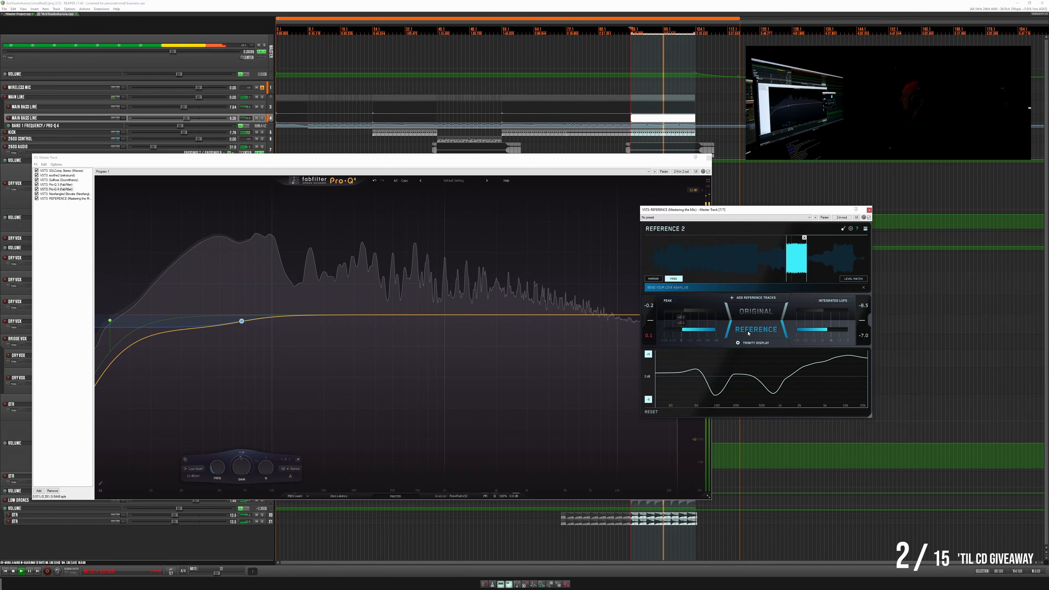
left_click(748, 334)
left_click(748, 333)
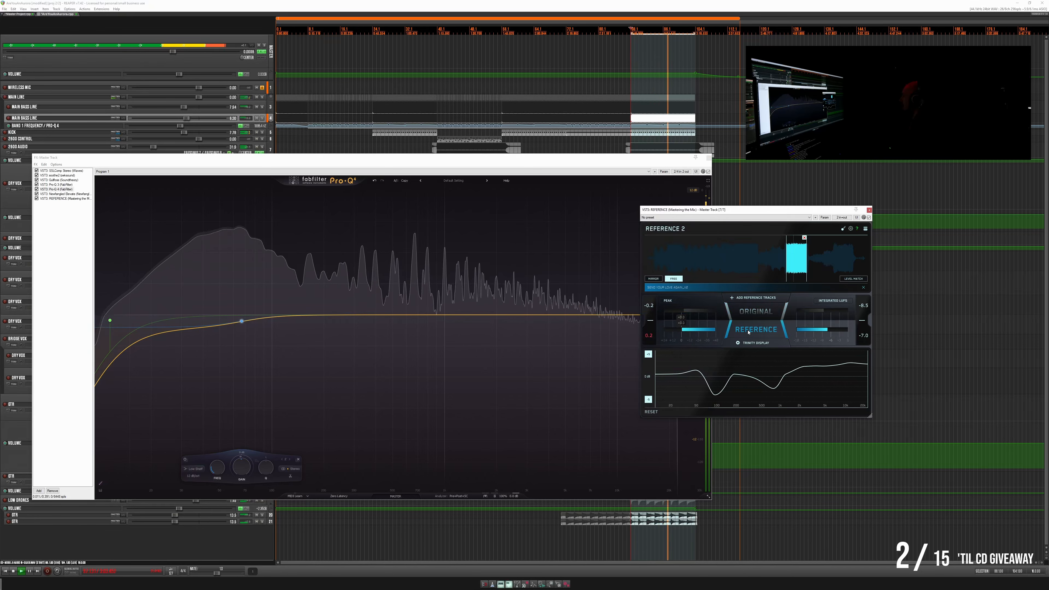
left_click(765, 329)
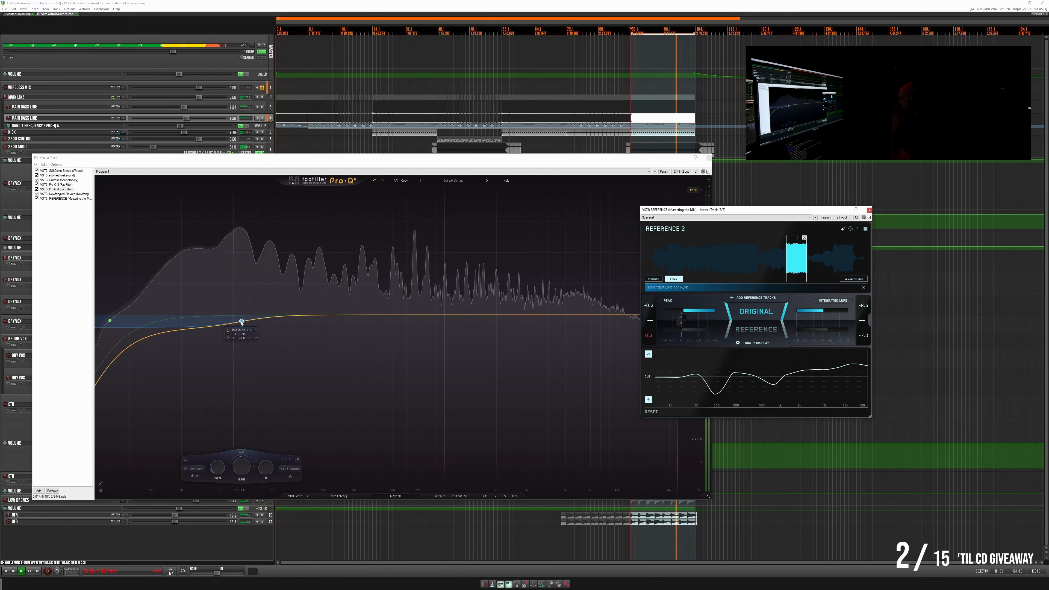
left_click_drag(242, 322, 242, 328)
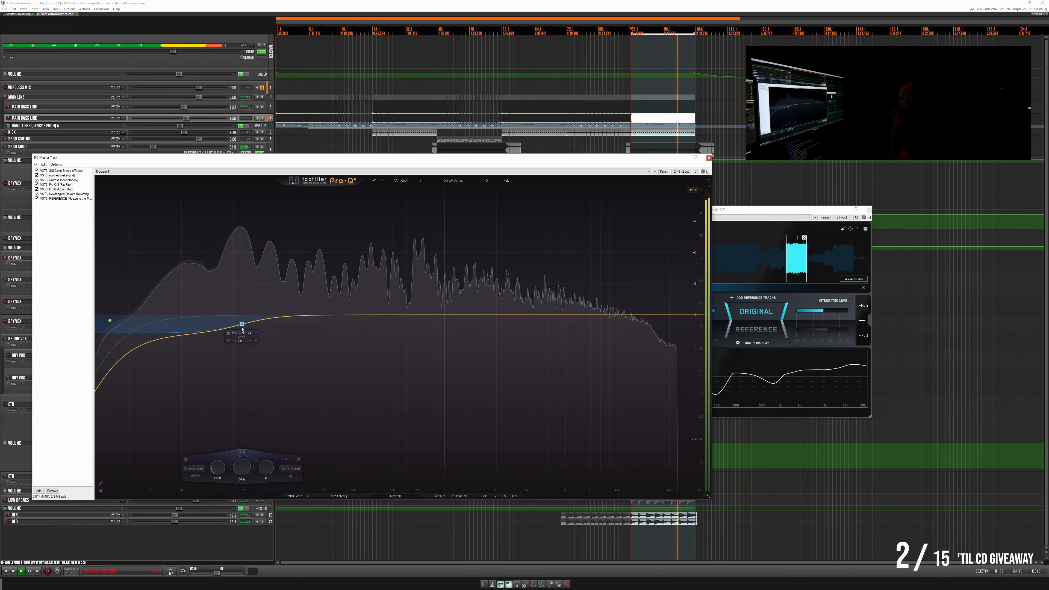
- Switch repeatedly between original and reference to compare the low end of the final section
left_click(774, 330)
left_click(774, 329)
left_click(775, 331)
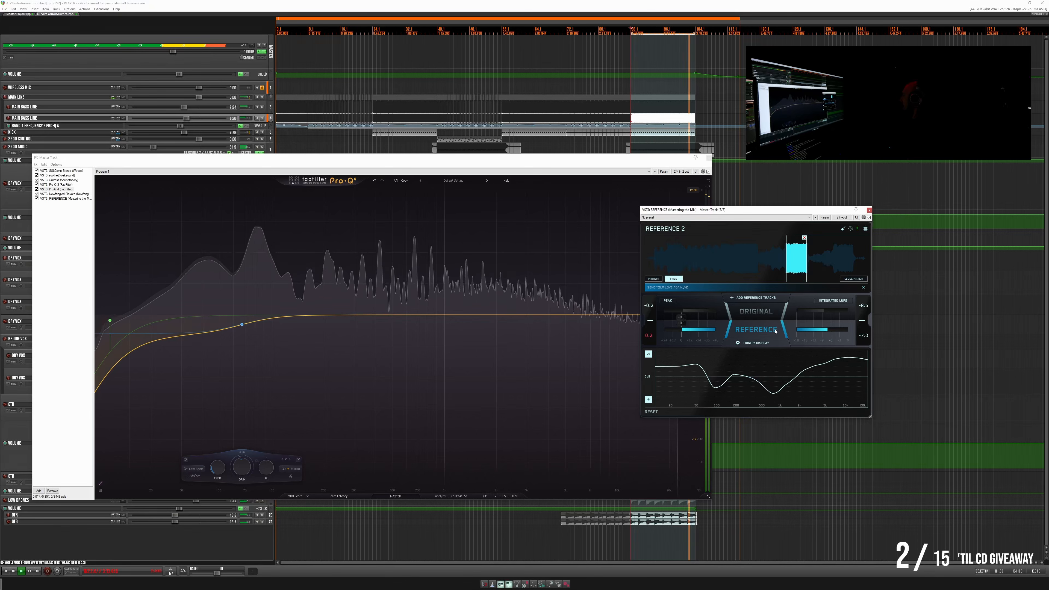
left_click(775, 331)
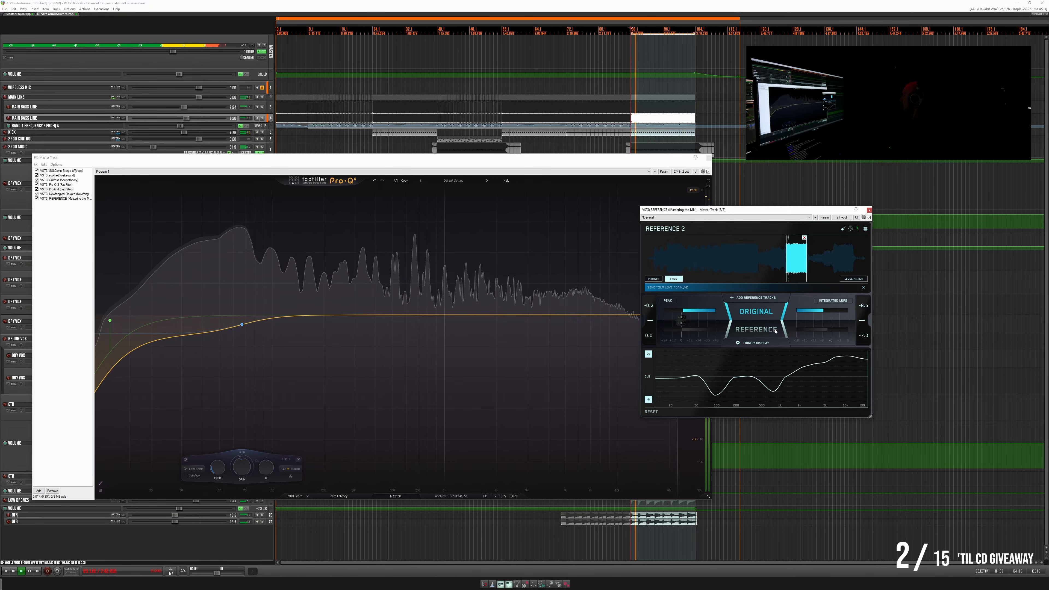
left_click(775, 331)
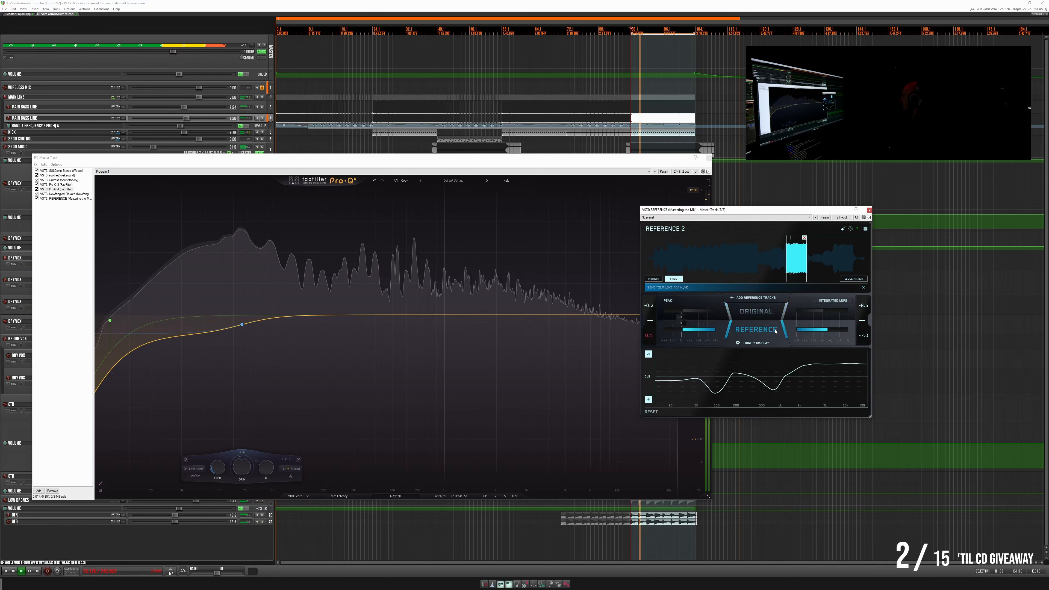
left_click(775, 331)
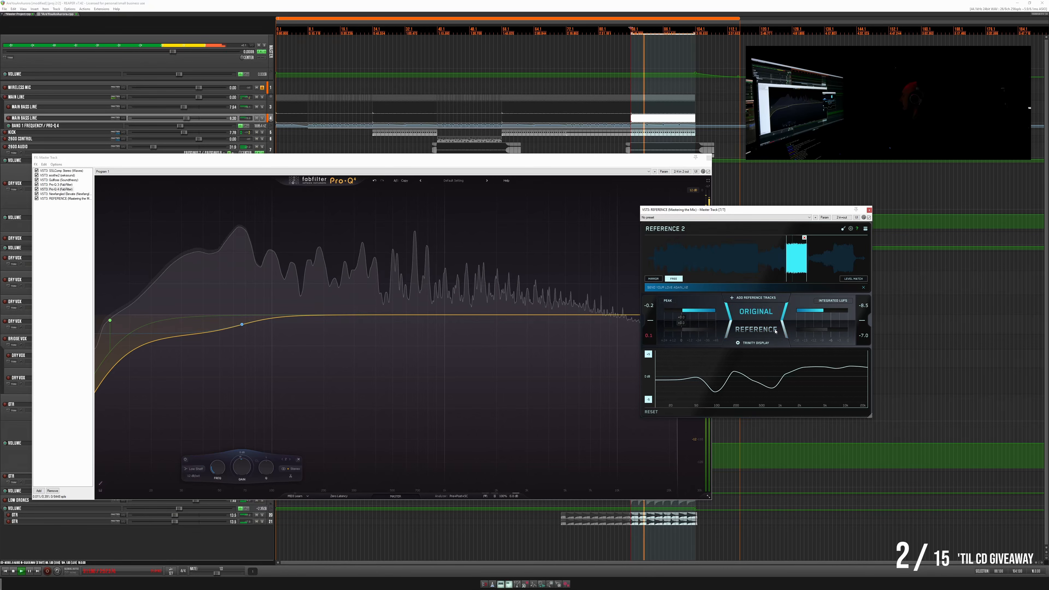
- Check the Trinity Display options in REFERENCE and compare the original with the reference in the final section
left_click(747, 344)
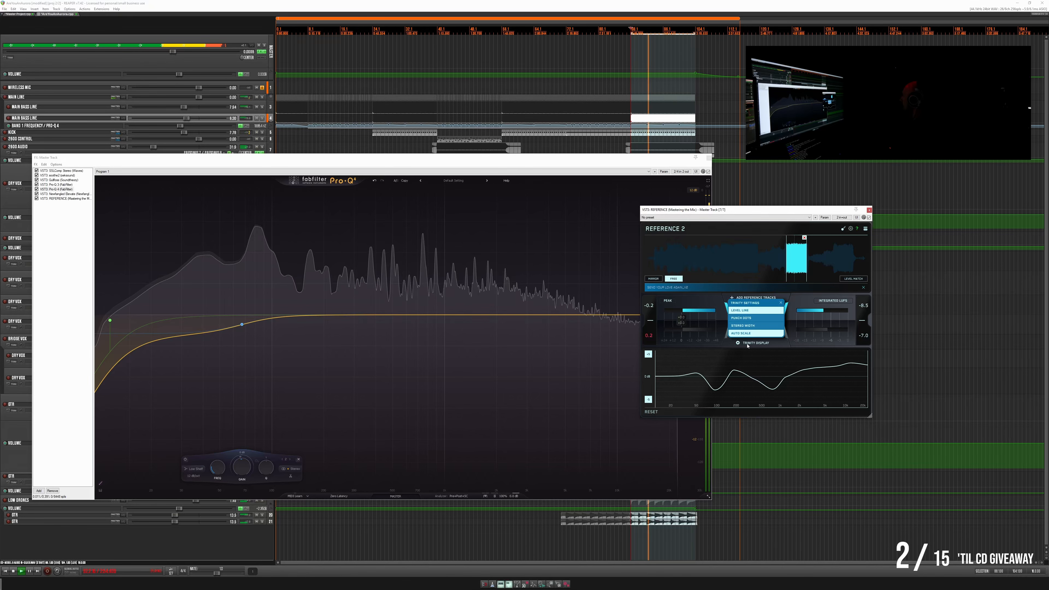
left_click(747, 345)
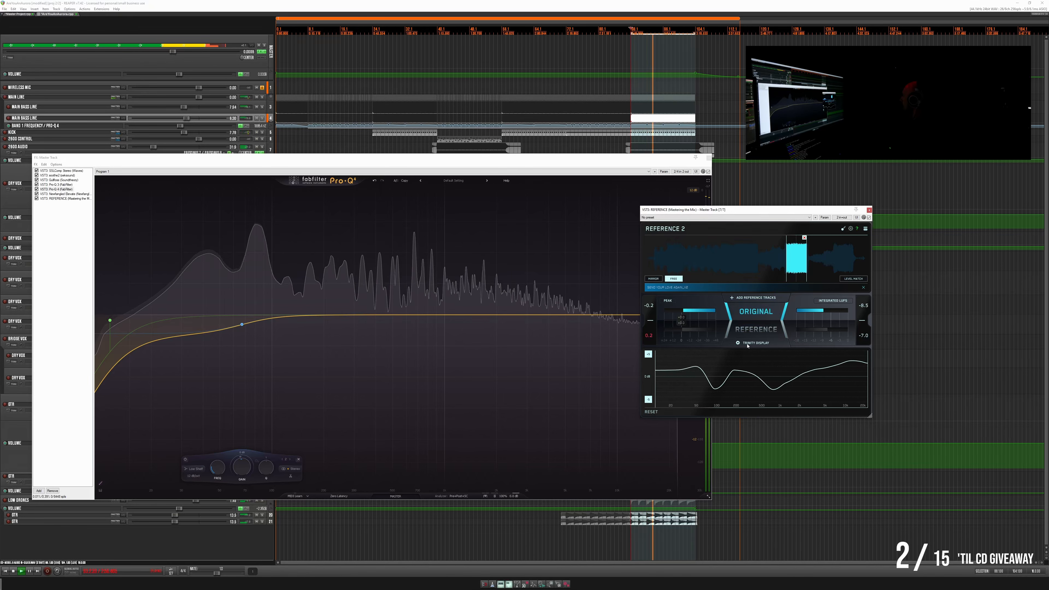
left_click(647, 400)
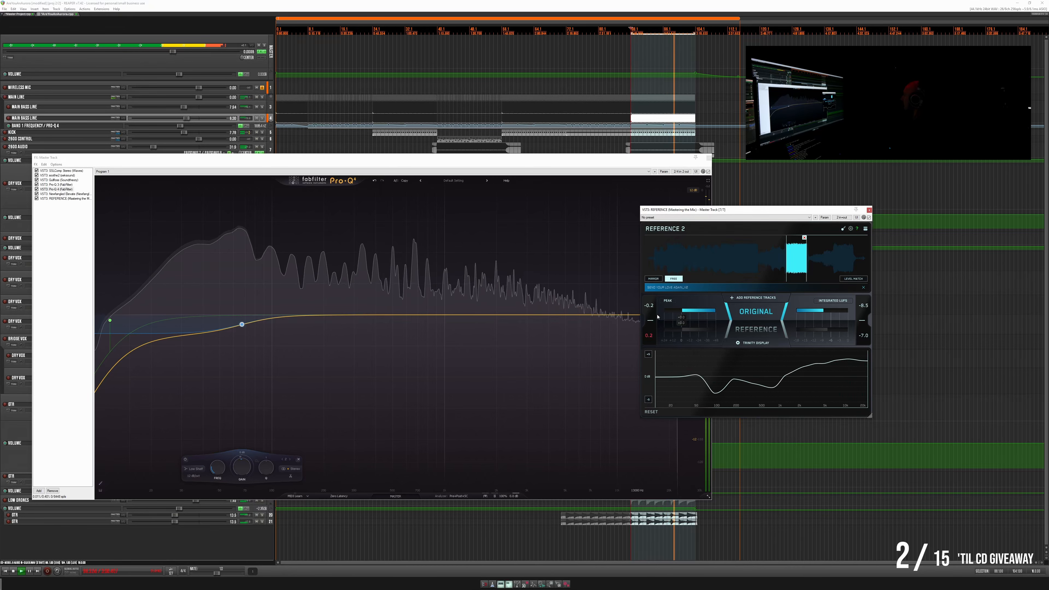
left_click(748, 313)
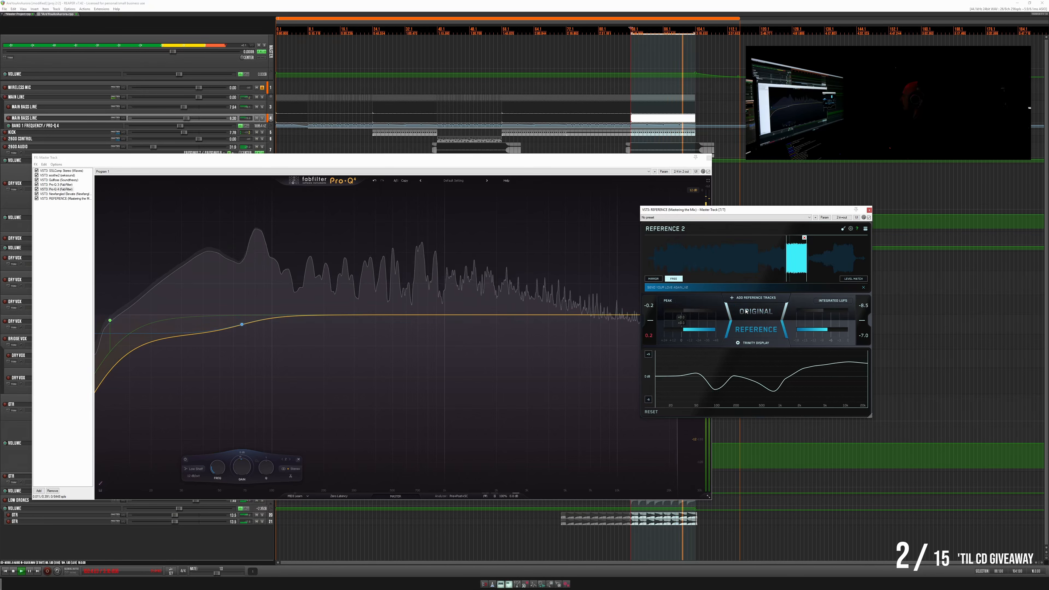
left_click(746, 311)
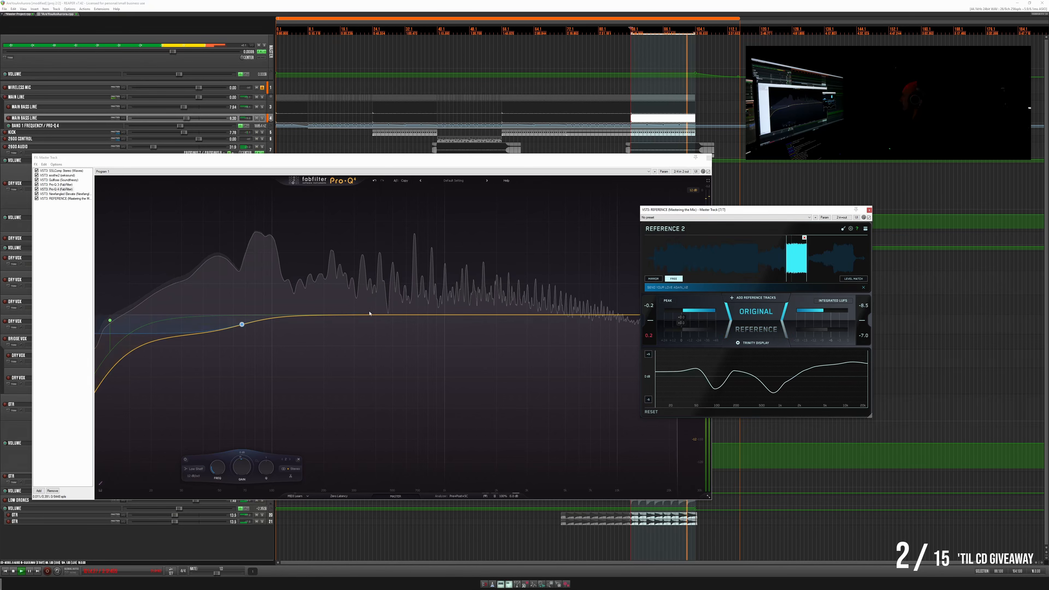
- Add a gentle low-mid bell cut in the master's Pro-Q 4 and close the master effects window
left_click(311, 339)
left_click_drag(311, 339, 311, 322)
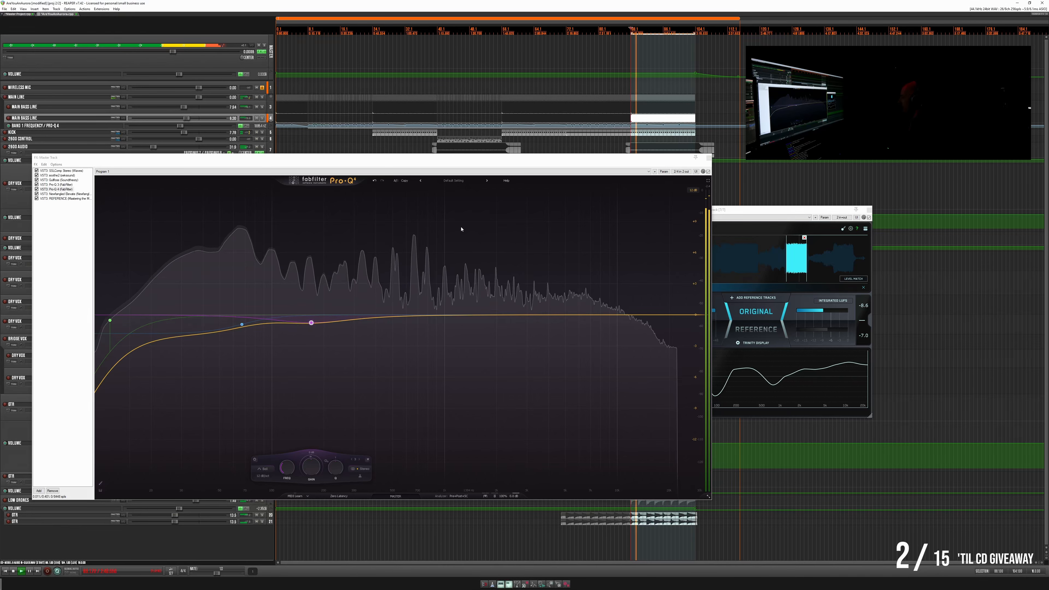
left_click(708, 158)
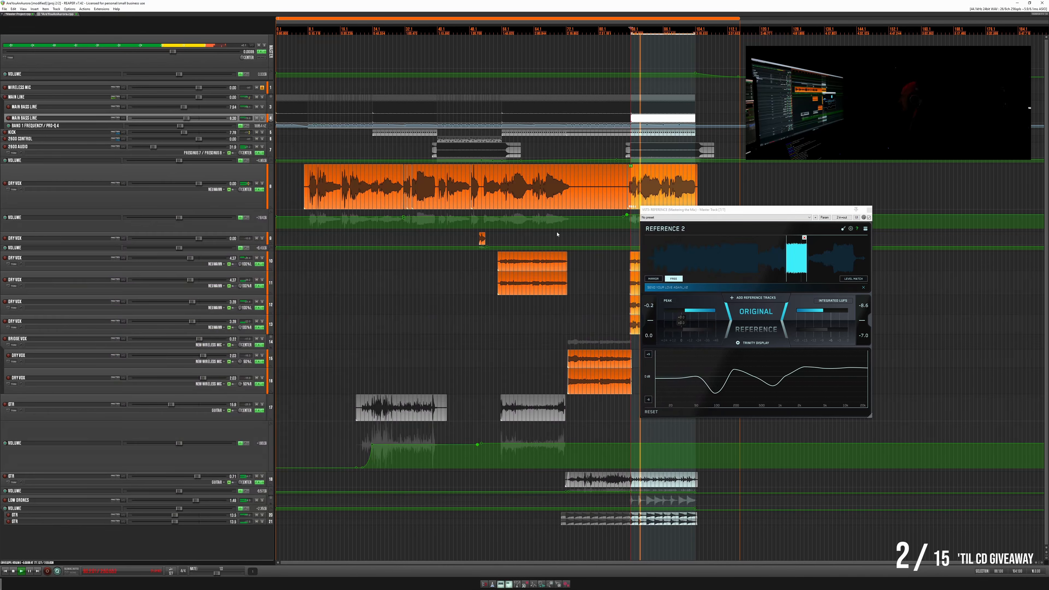
- Give the upper-mid bell in the main Dry Vox track's Pro-Q 4 a small boost, trying a stronger one first
left_click(259, 189)
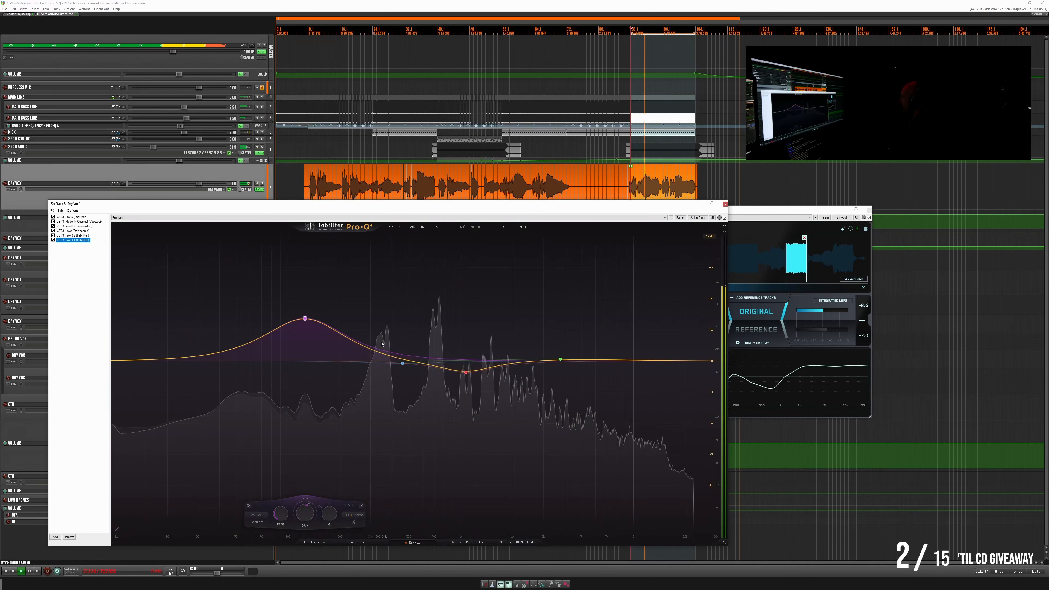
left_click_drag(560, 359, 570, 321)
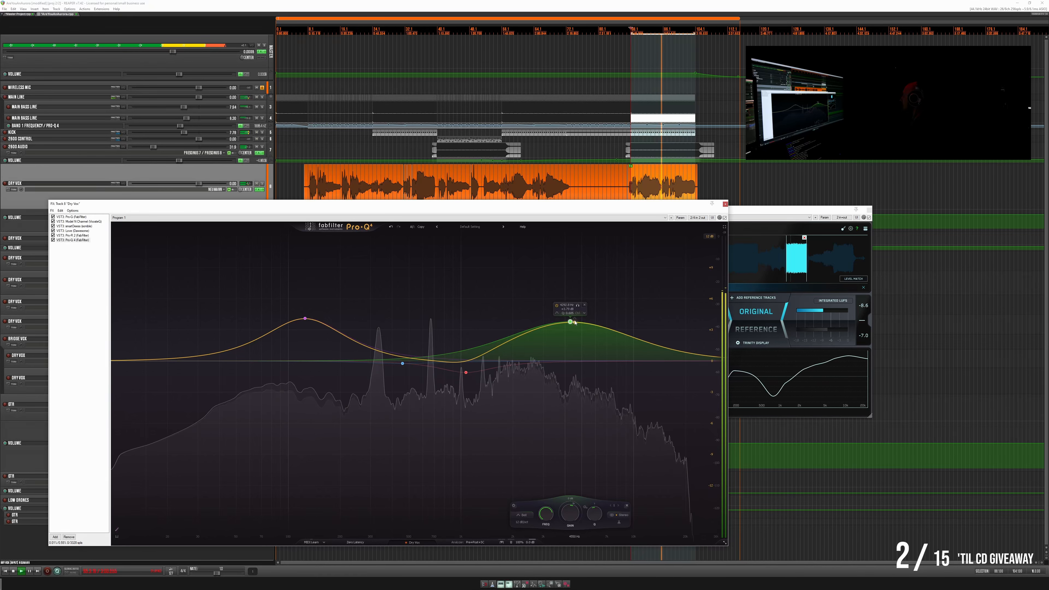
left_click_drag(574, 322, 559, 349)
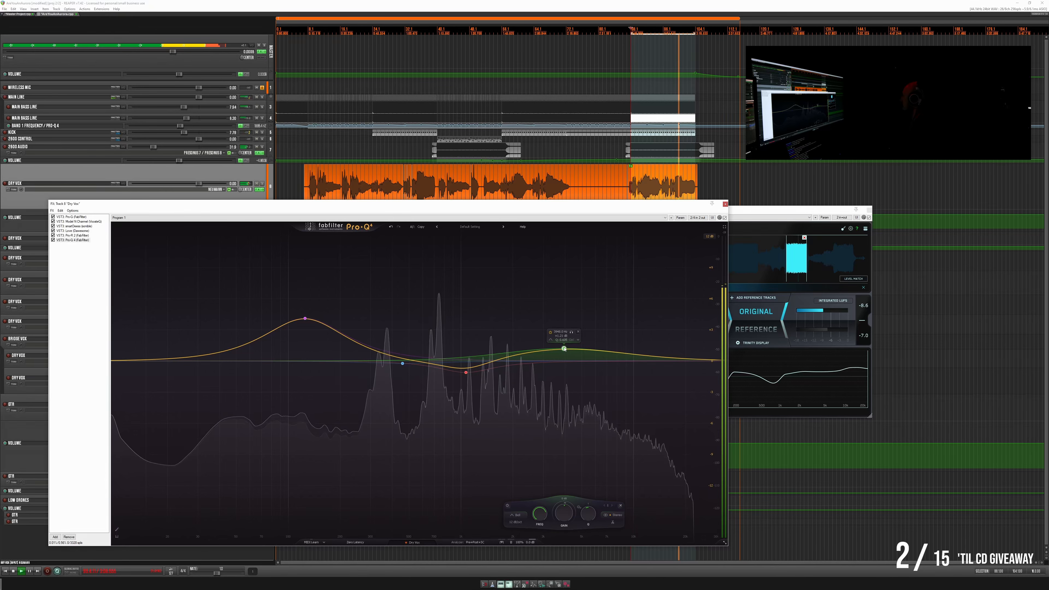
left_click(725, 204)
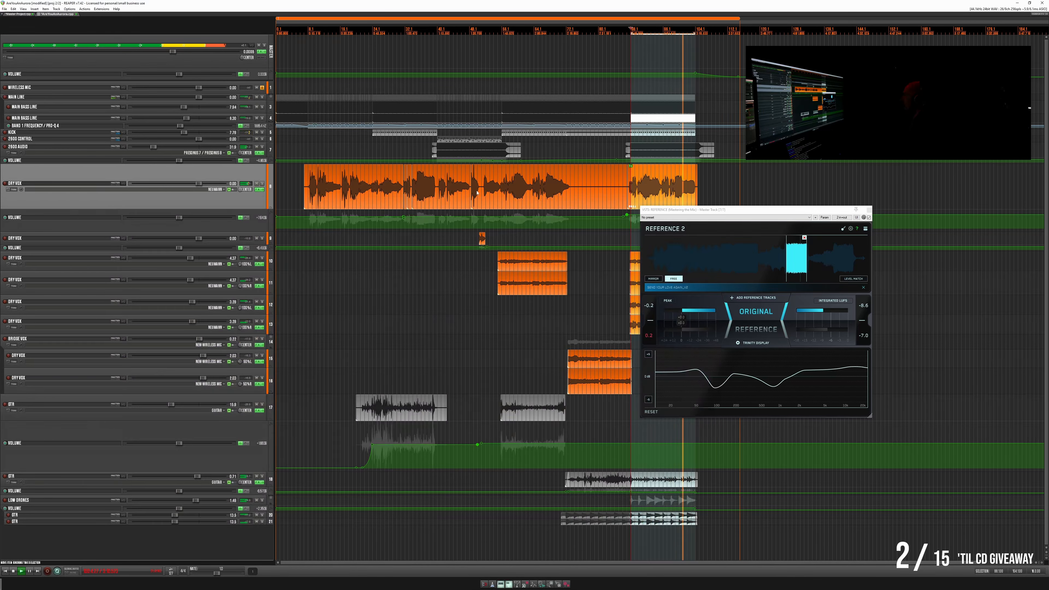
- Add a shallow upper-mid cut with a downward dynamic range and a nearly flat low-mid bell in the master's Pro-Q 4
left_click(261, 52)
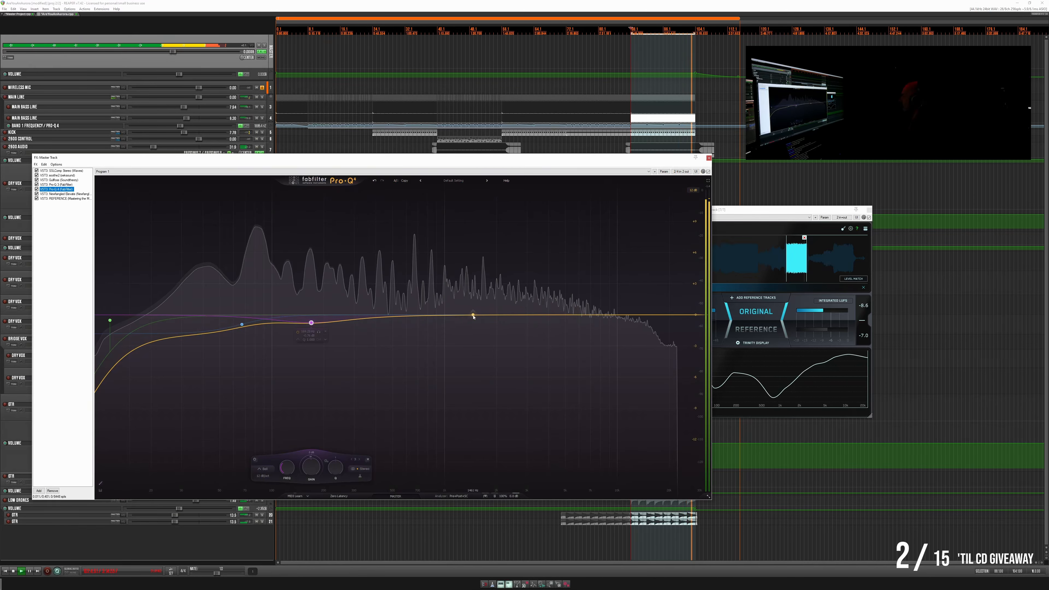
left_click_drag(473, 316, 514, 328)
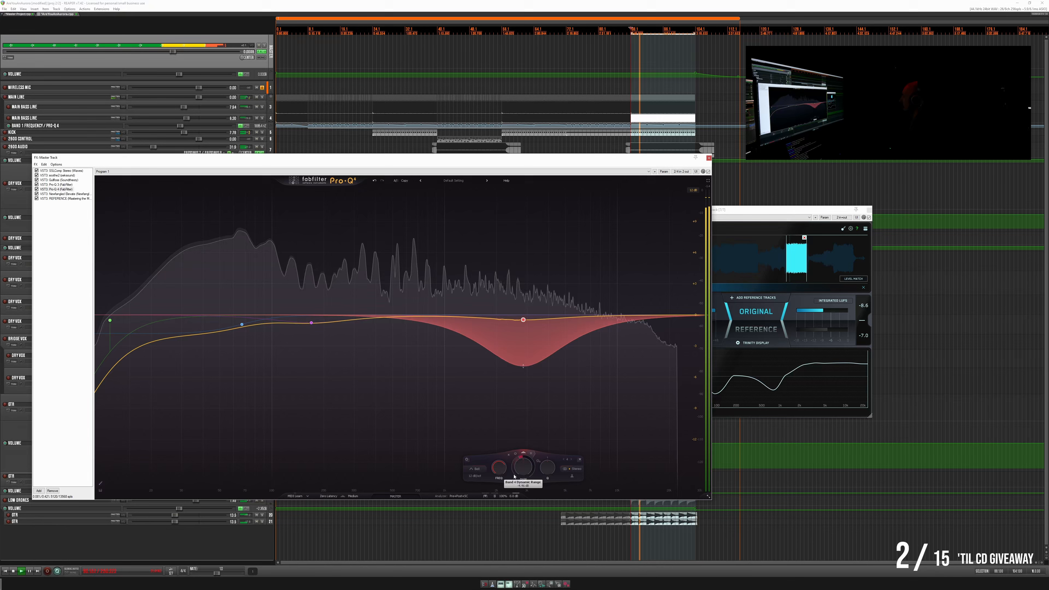
left_click_drag(514, 476, 515, 477)
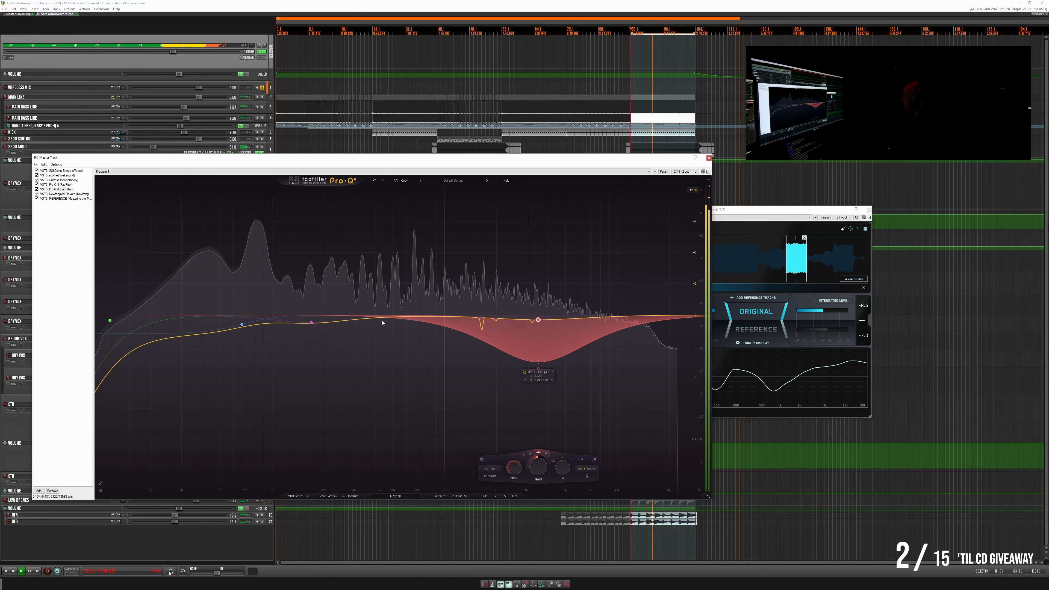
mouse_move(365, 320)
left_mouse_down()
mouse_move(374, 388)
mouse_move(374, 336)
left_mouse_up()
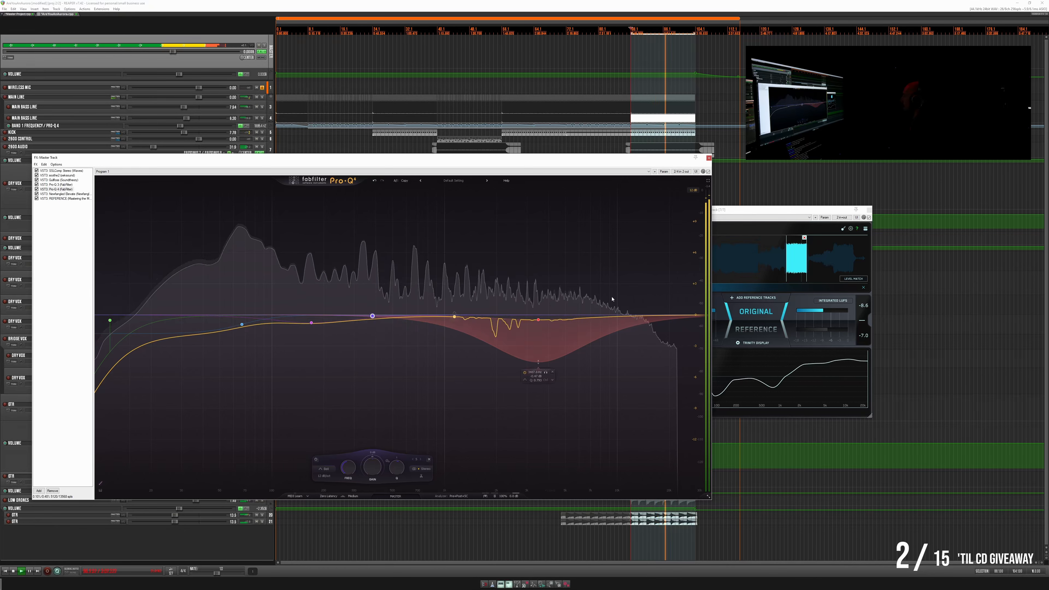
- Compare the mix with the reference, then soften the low cut and slightly deepen the low-shelf cut in the master's Pro-Q 4
left_click(756, 329)
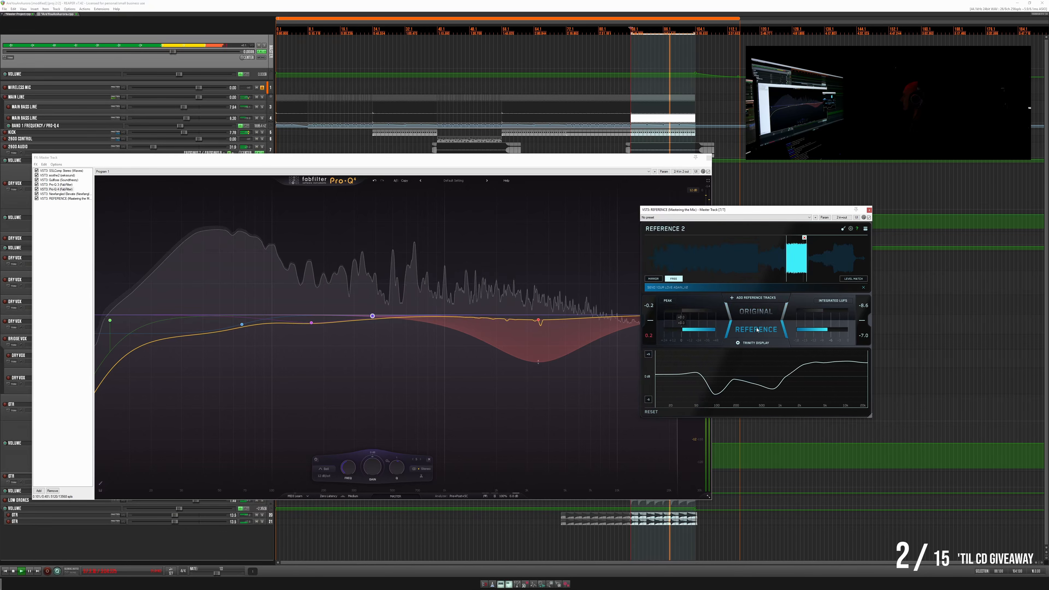
left_click(756, 329)
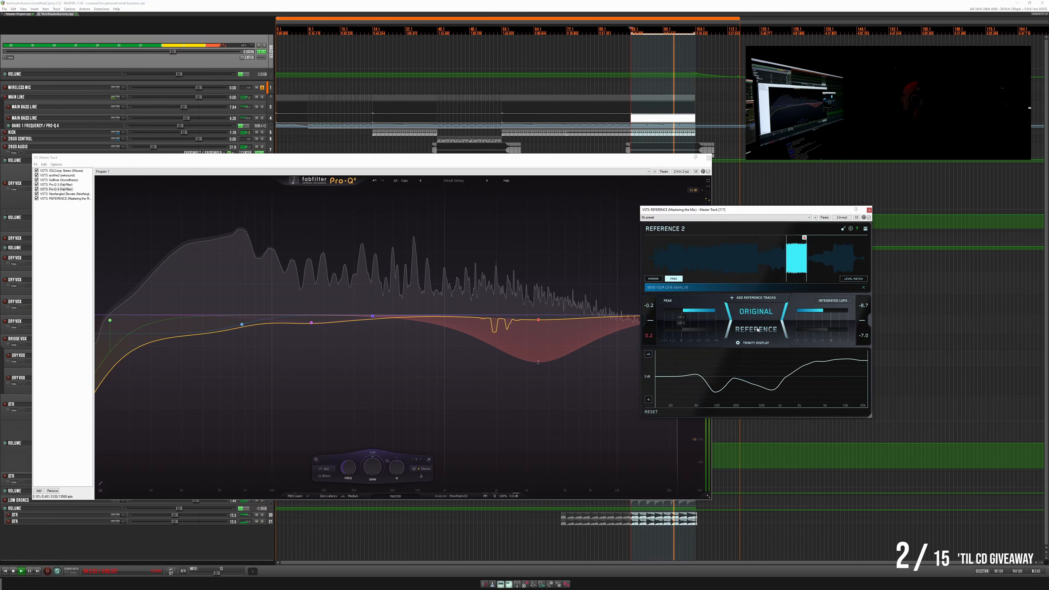
left_click(757, 330)
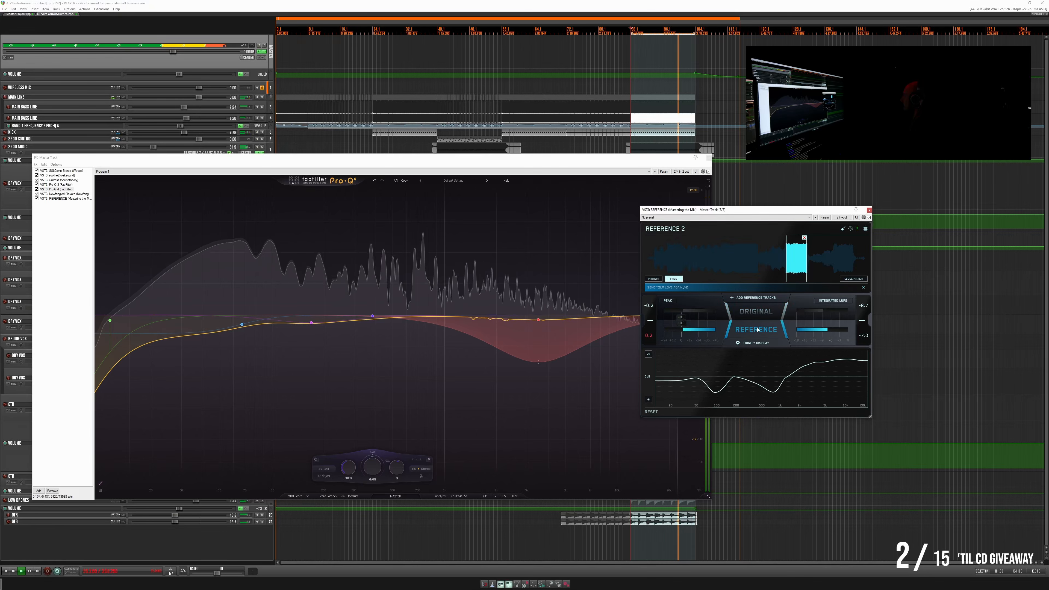
left_click(758, 329)
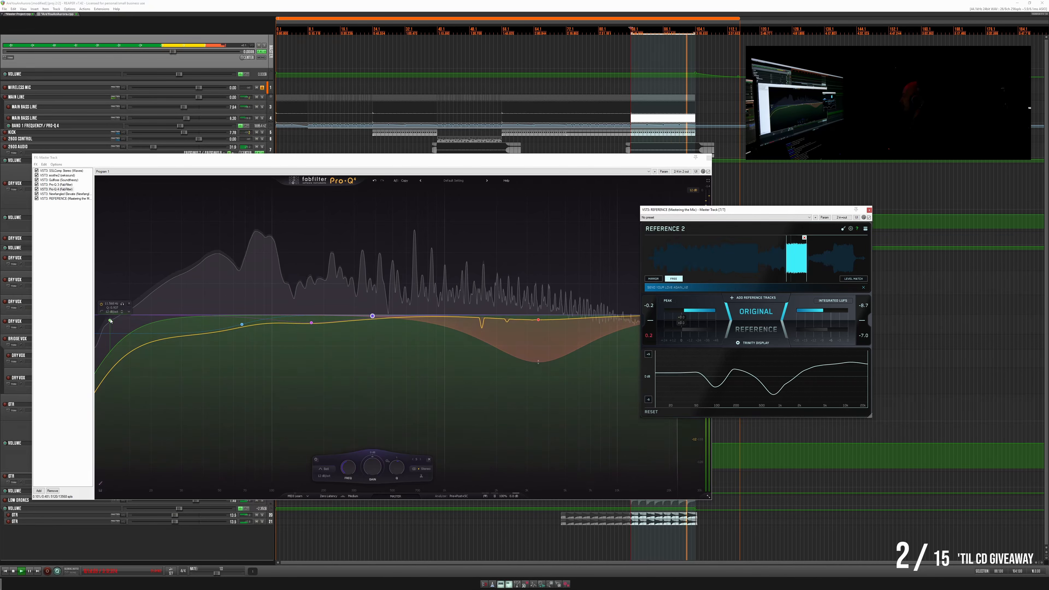
left_click_drag(110, 320, 114, 330)
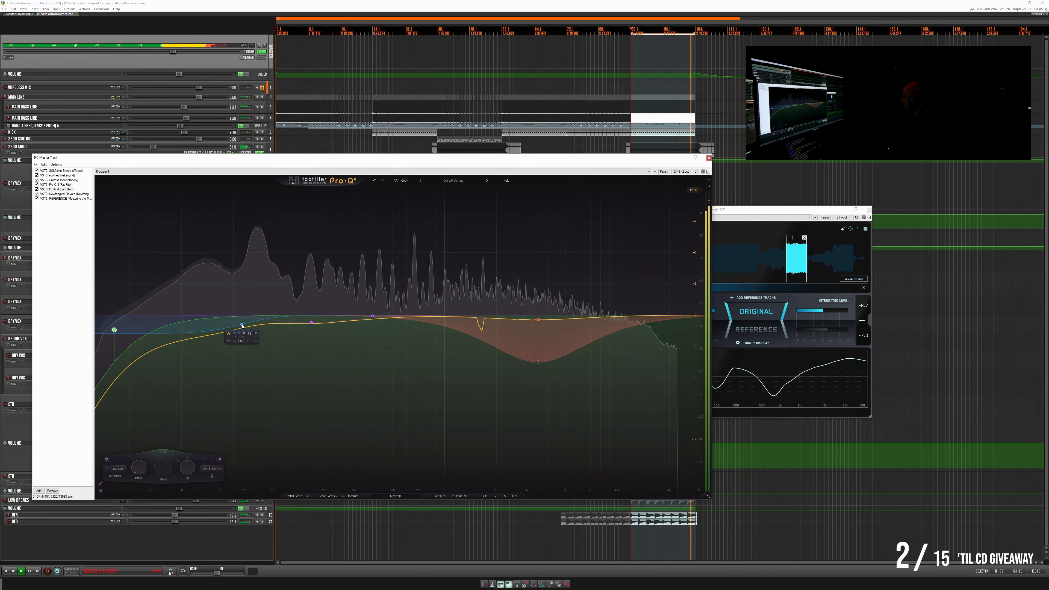
left_click_drag(242, 325, 242, 329)
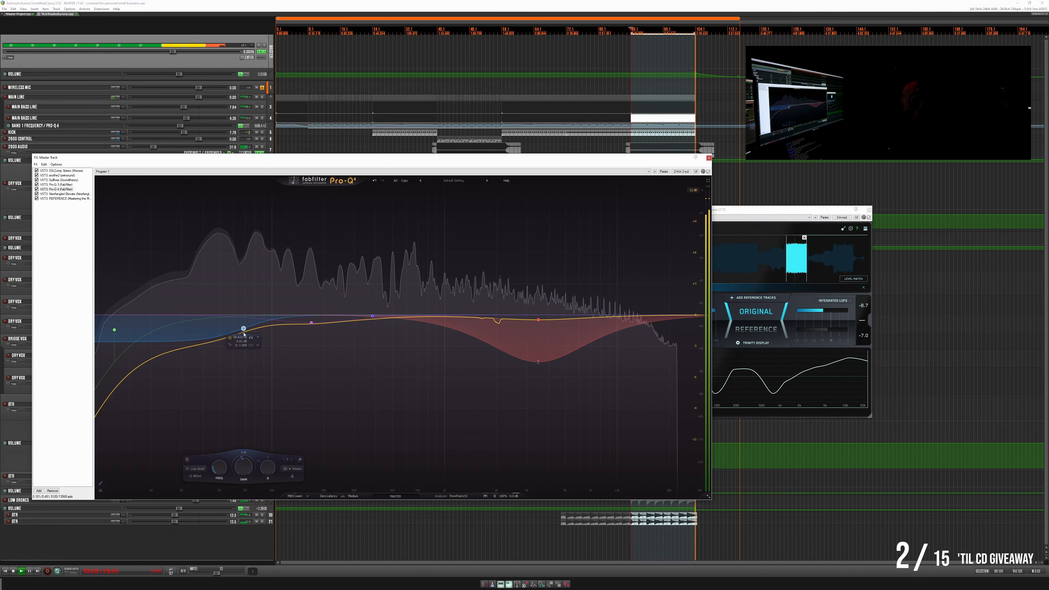
left_click(708, 158)
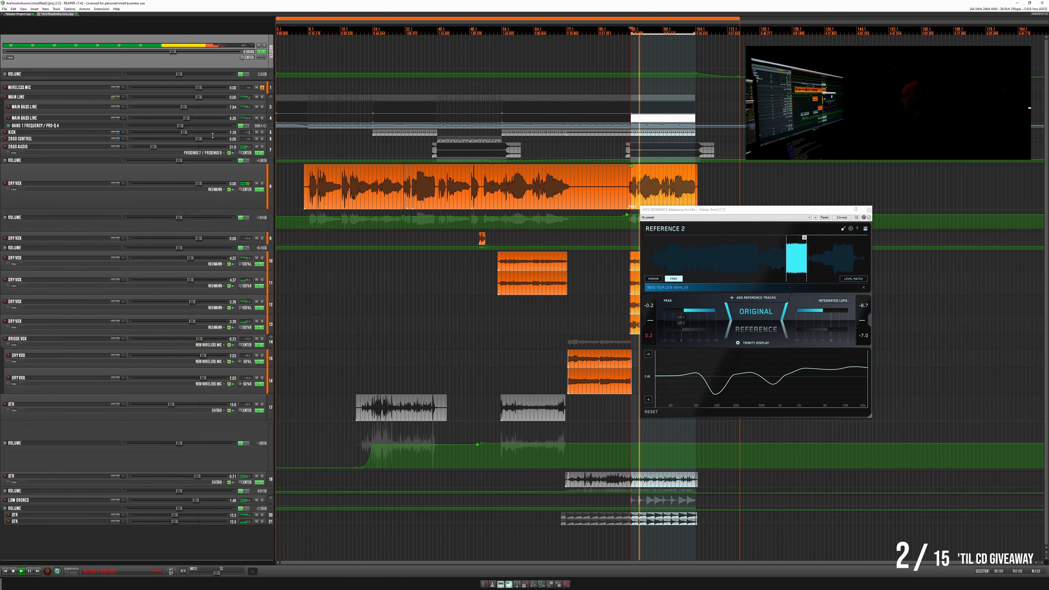
- Lower the Q of the low cut in the Kick track's Pro-Q 4 and move its window clear of REFERENCE
left_click_drag(238, 136, 238, 159)
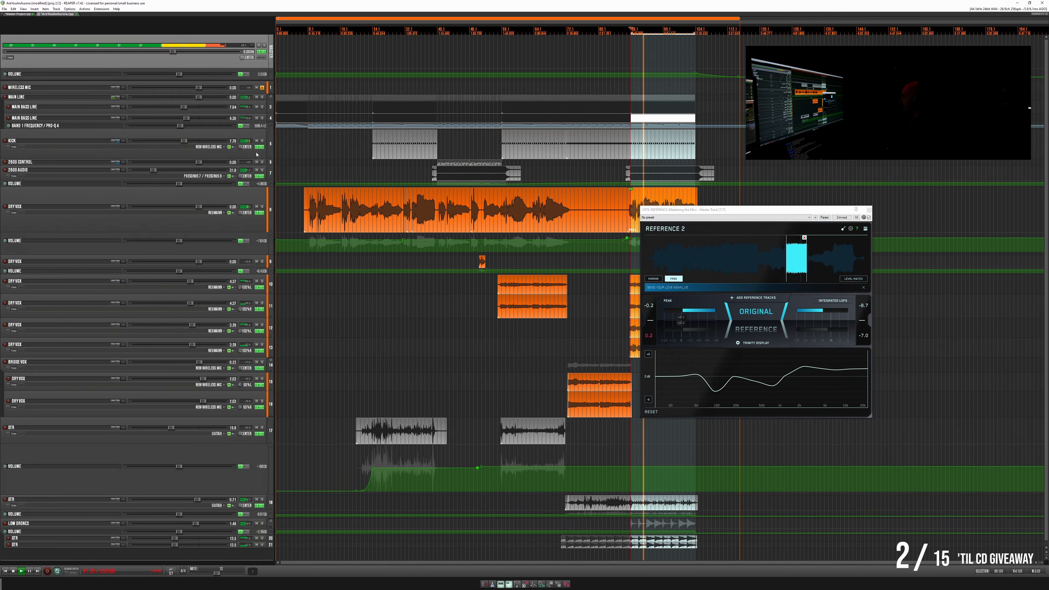
left_click(257, 146)
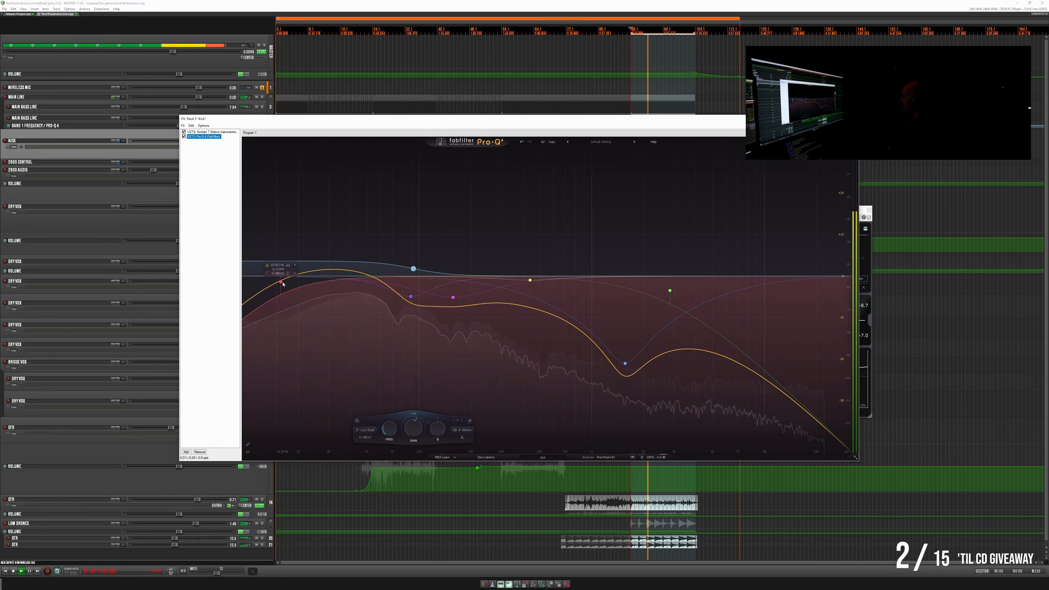
left_click_drag(280, 283, 286, 300)
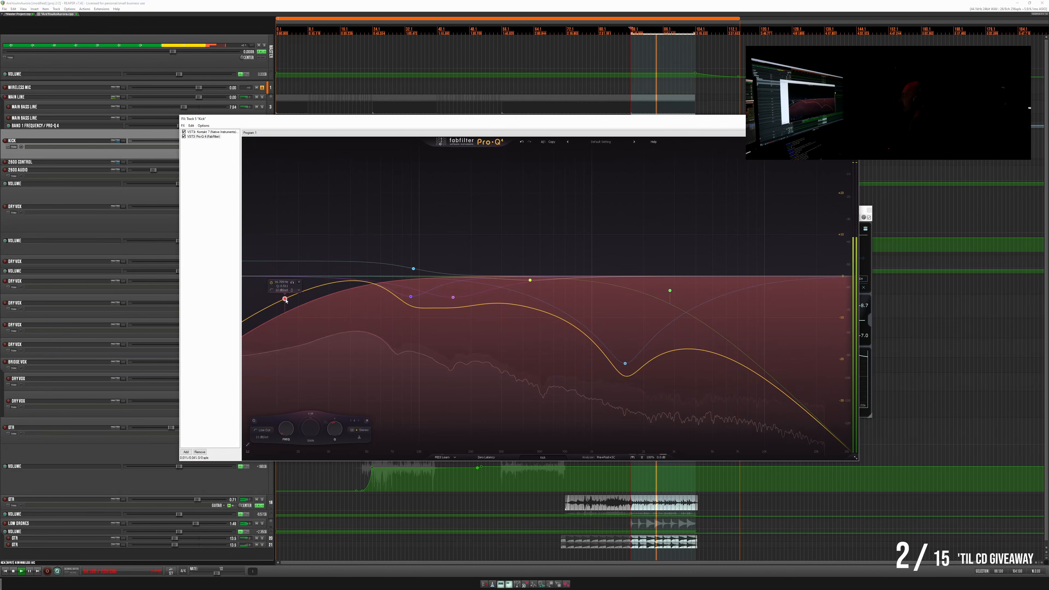
left_click_drag(569, 123, 398, 125)
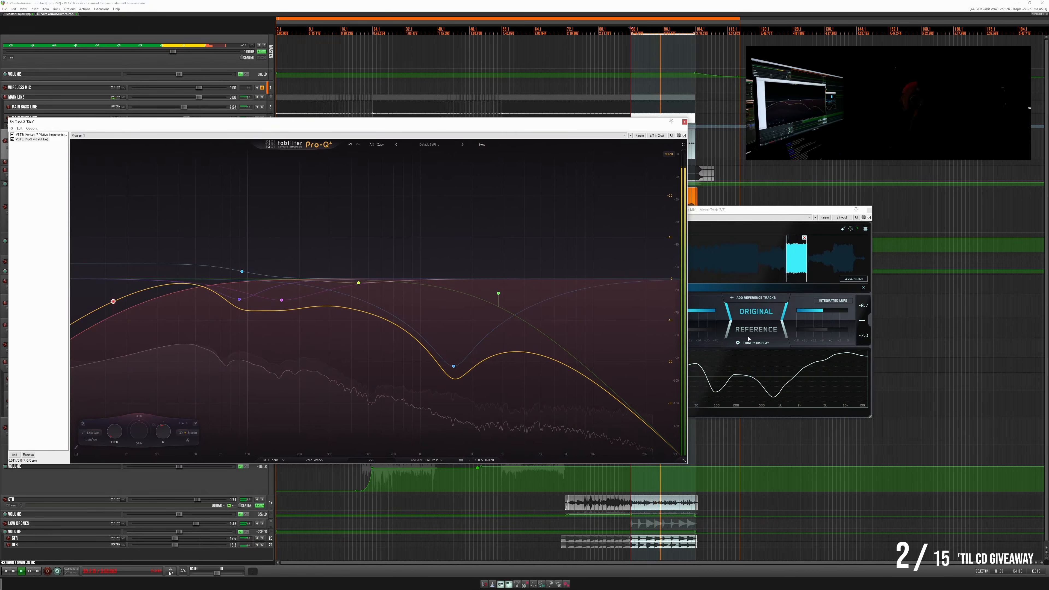
- Compare the mix with the reference and raise the Q of the Kick's low-cut band slightly
left_click(753, 323)
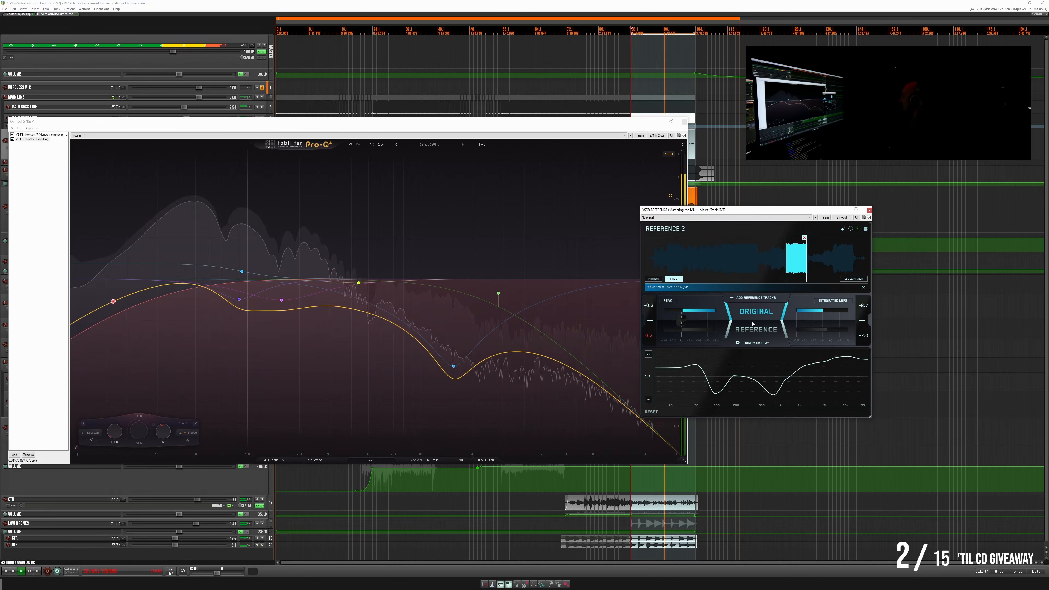
left_click(752, 323)
left_click(753, 323)
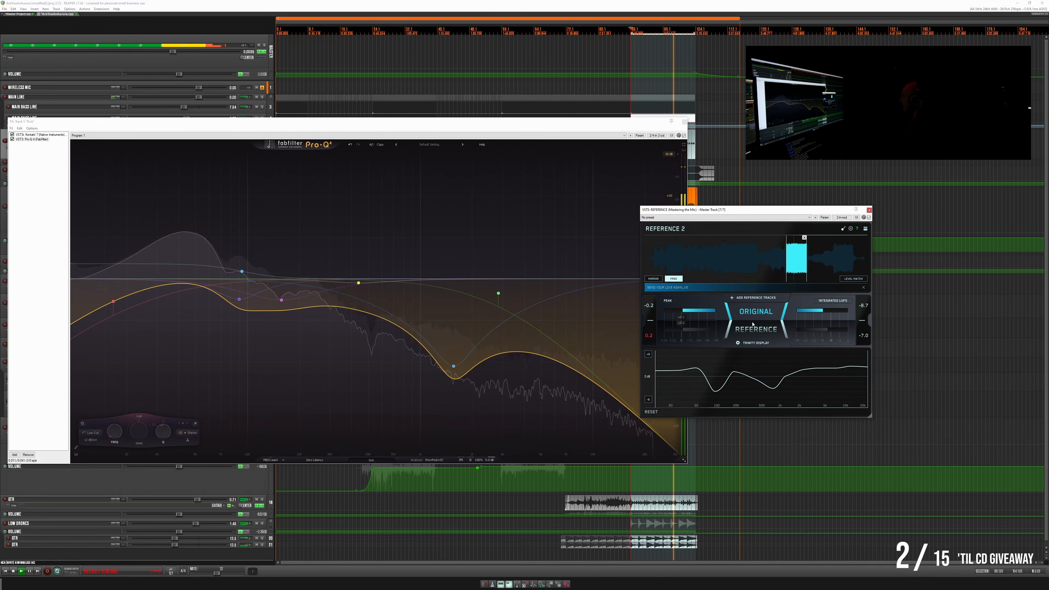
left_click(752, 324)
left_click(752, 324)
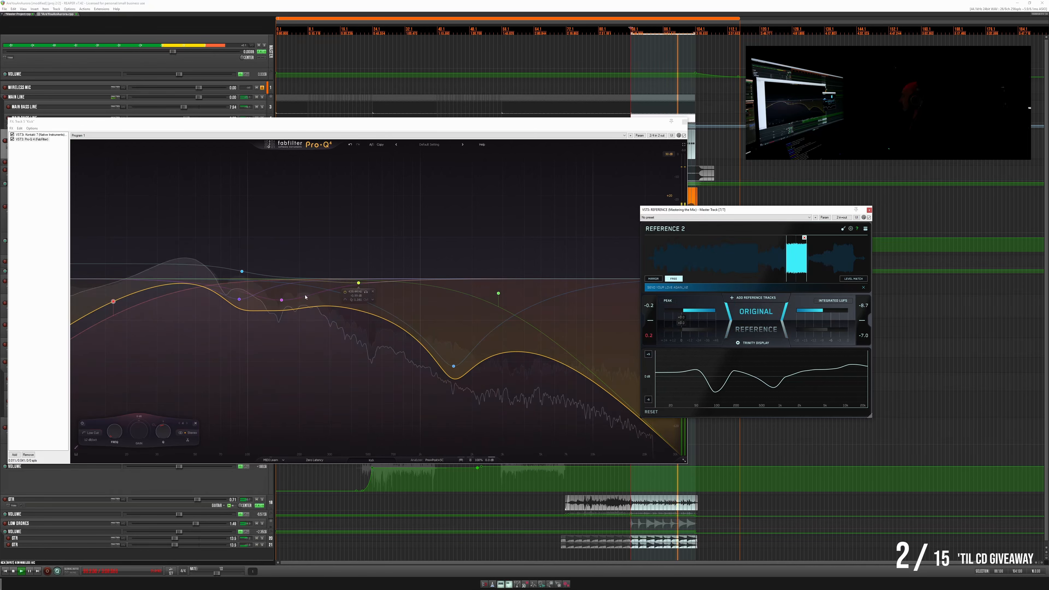
left_click(113, 303)
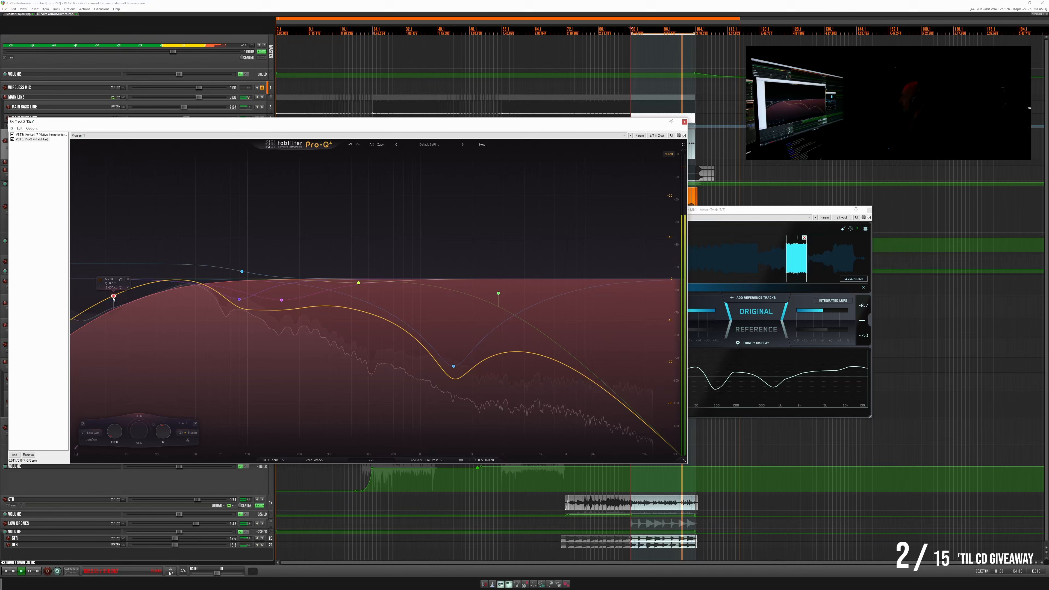
left_click(741, 327)
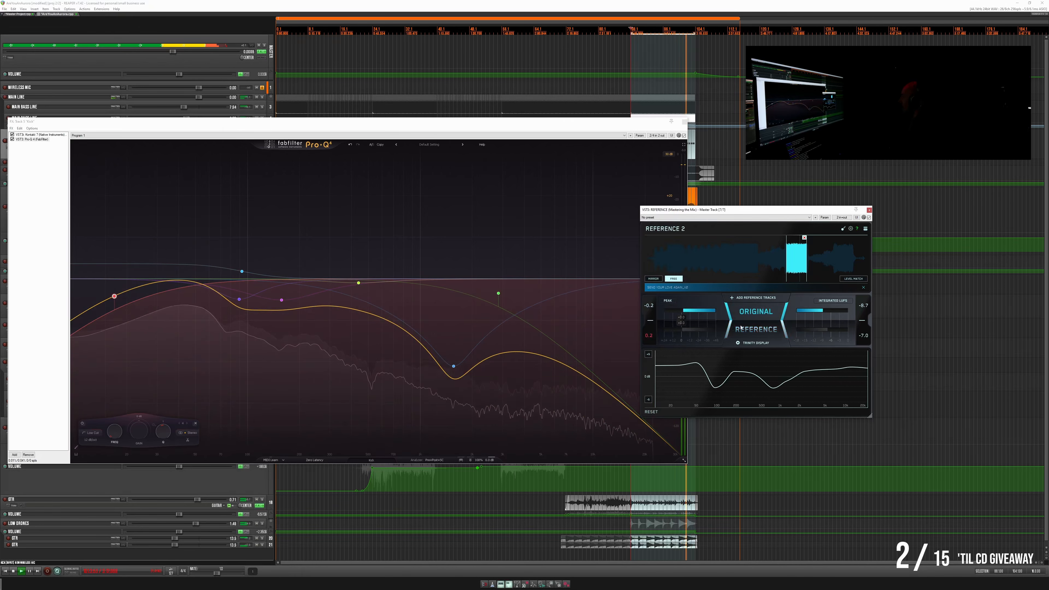
- Raise the Kick's low-shelf boost slightly in Pro-Q 4 and check the mix against the reference
left_click_drag(242, 271, 242, 269)
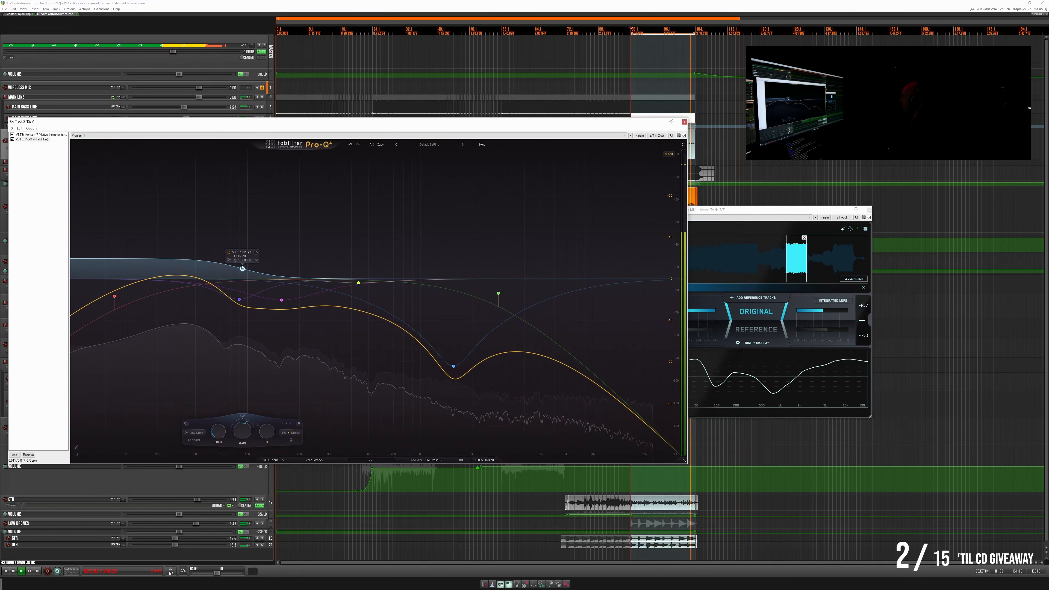
left_click(757, 327)
left_click(756, 326)
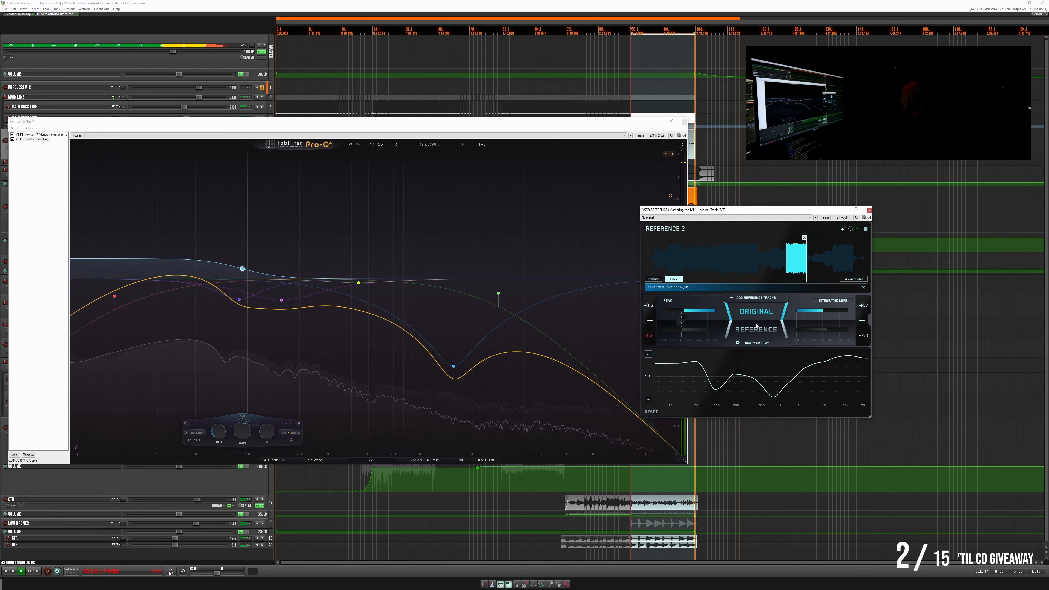
left_click(757, 326)
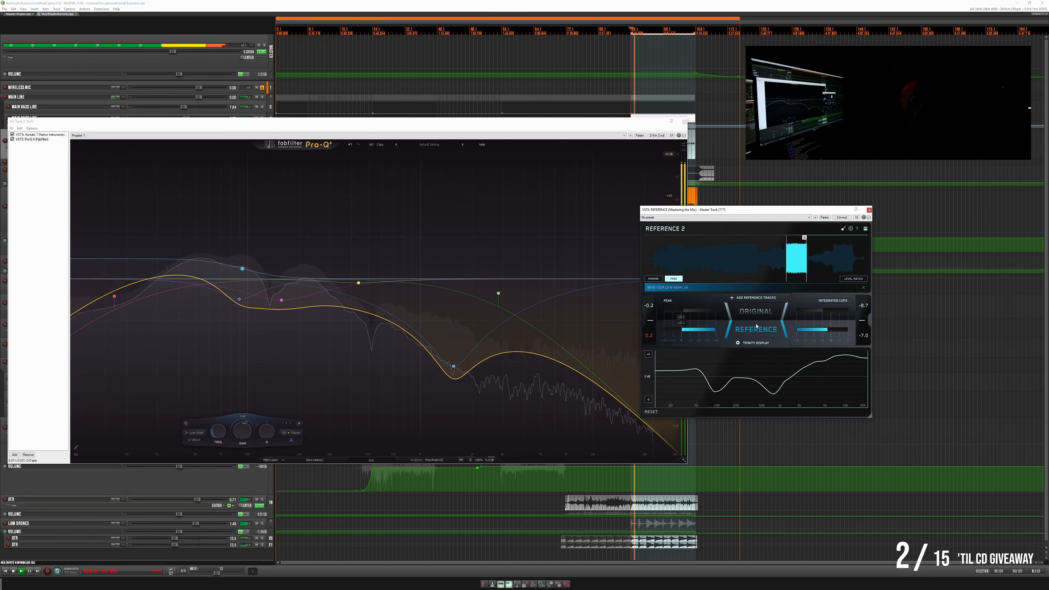
left_click(756, 326)
left_click(756, 326)
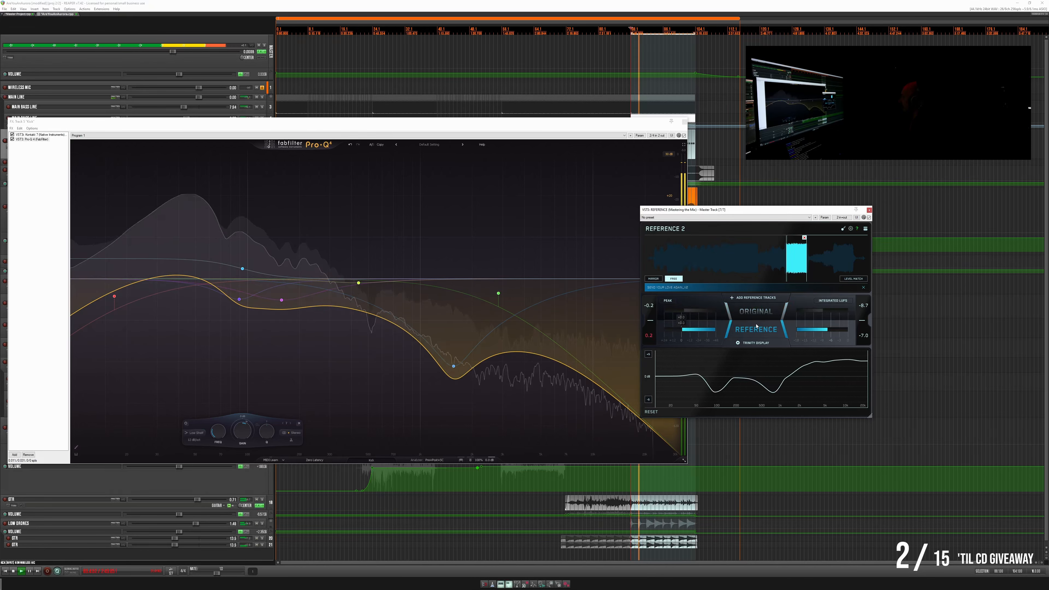
- Close the Kick's effects window, open the master's Pro-Q 4 and compare the mix with the reference
left_click(757, 326)
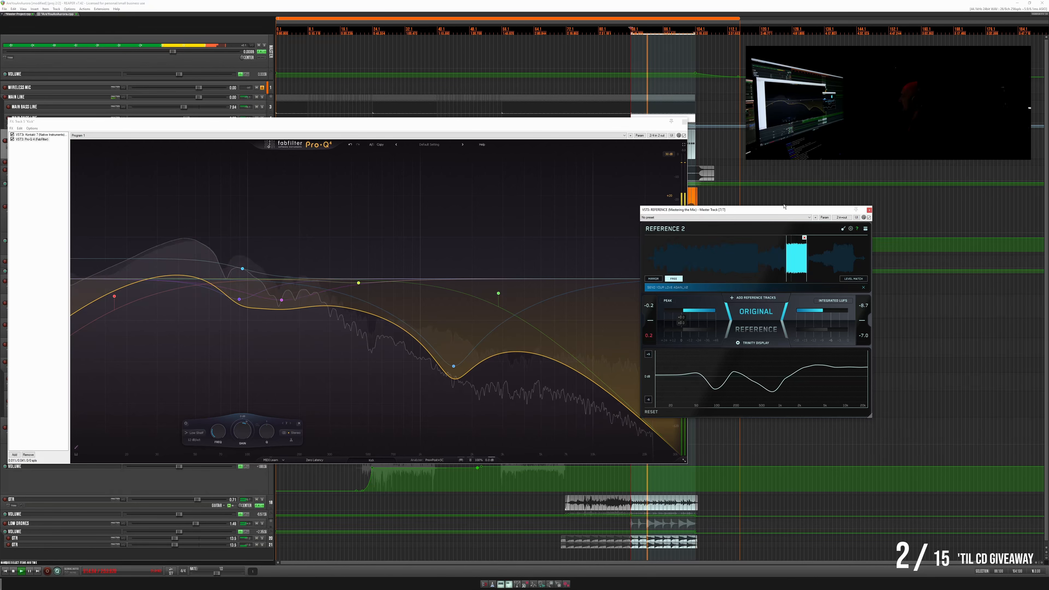
left_click(341, 124)
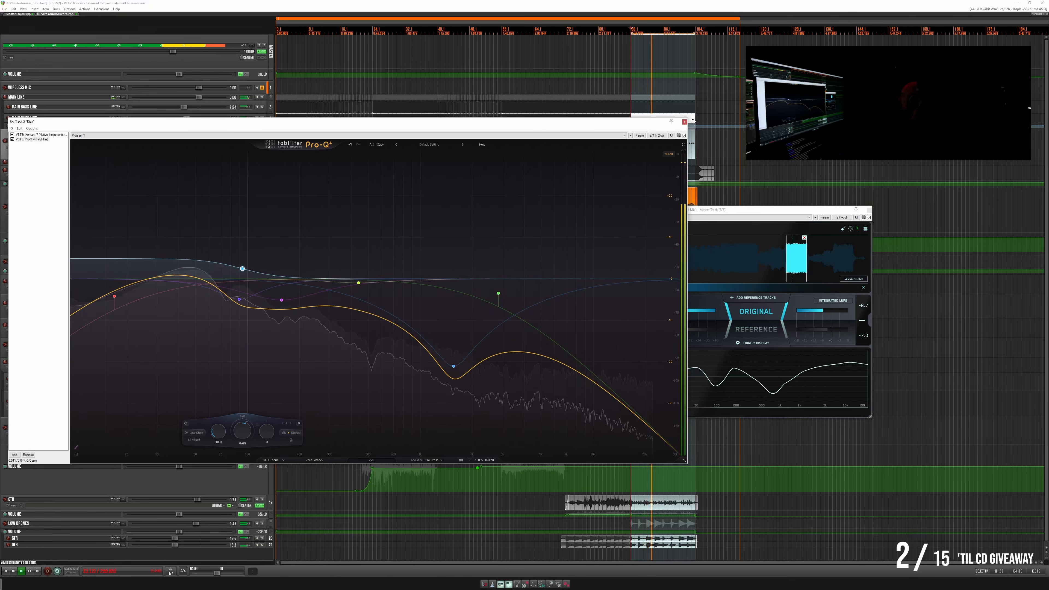
left_click(684, 122)
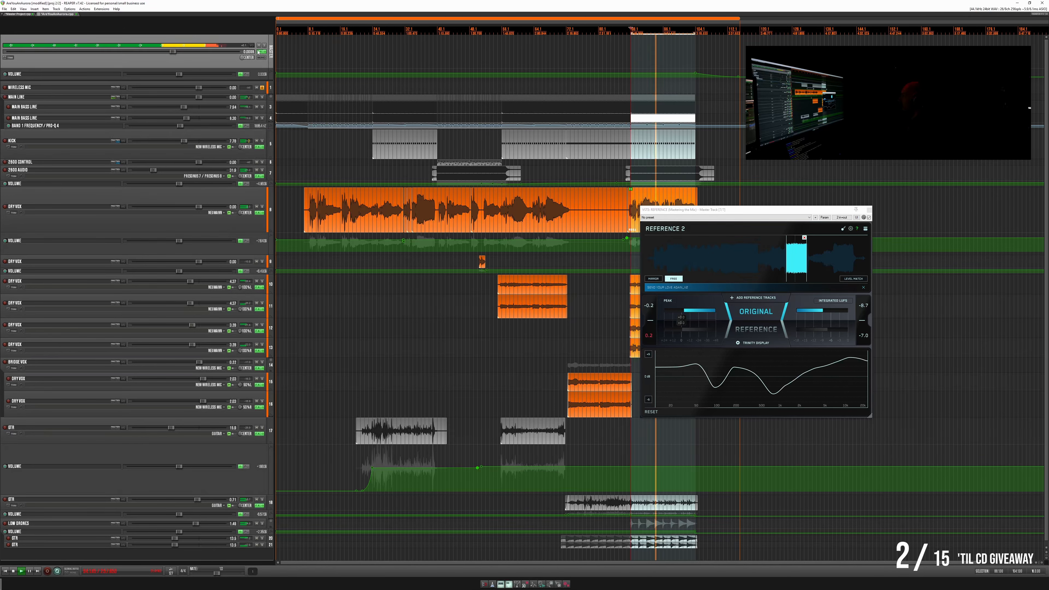
left_click(260, 52)
left_click(762, 326)
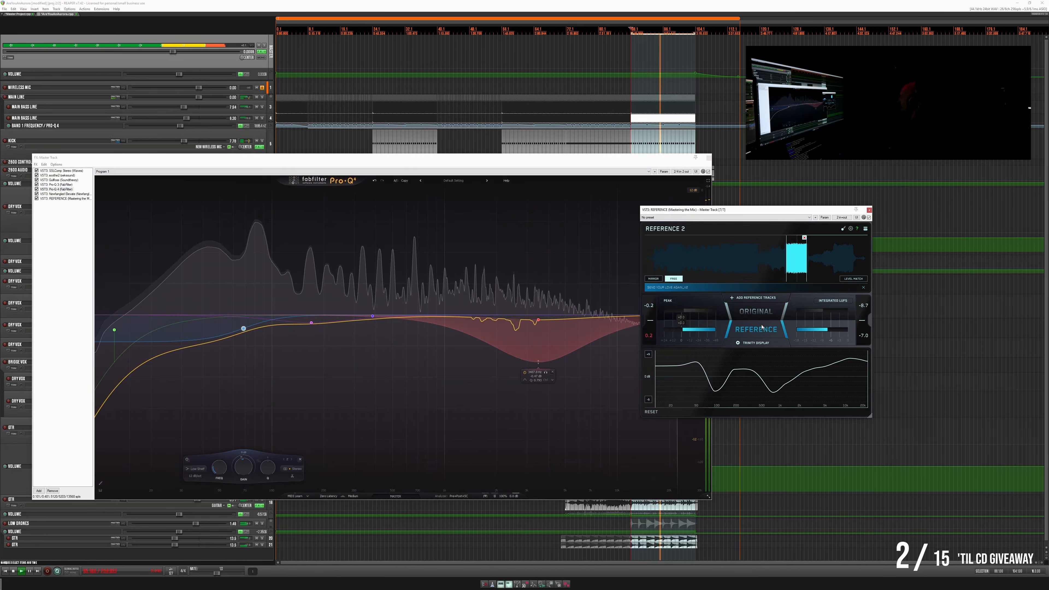
left_click(760, 329)
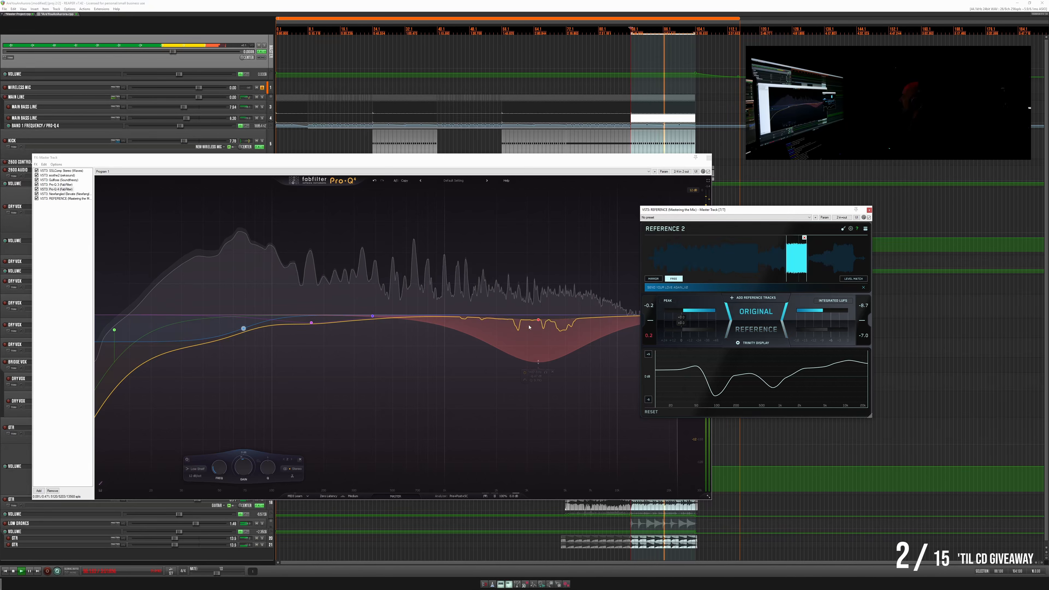
- Add a broad, shallow midrange bell cut in the master's Pro-Q 4, refine it against the reference and close both plug-in windows
left_click_drag(425, 317, 421, 363)
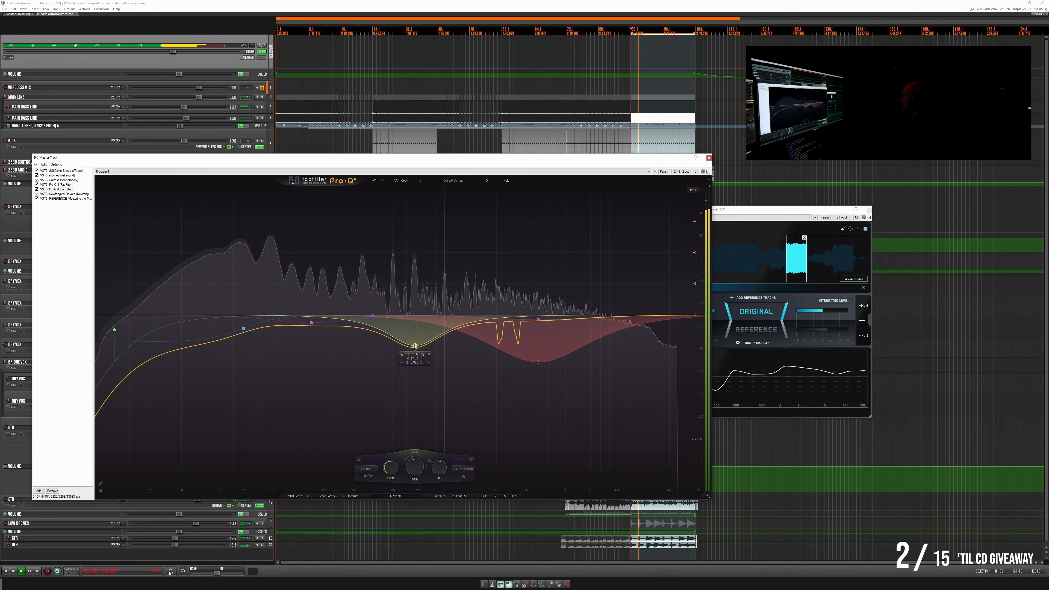
left_click_drag(414, 346, 411, 376)
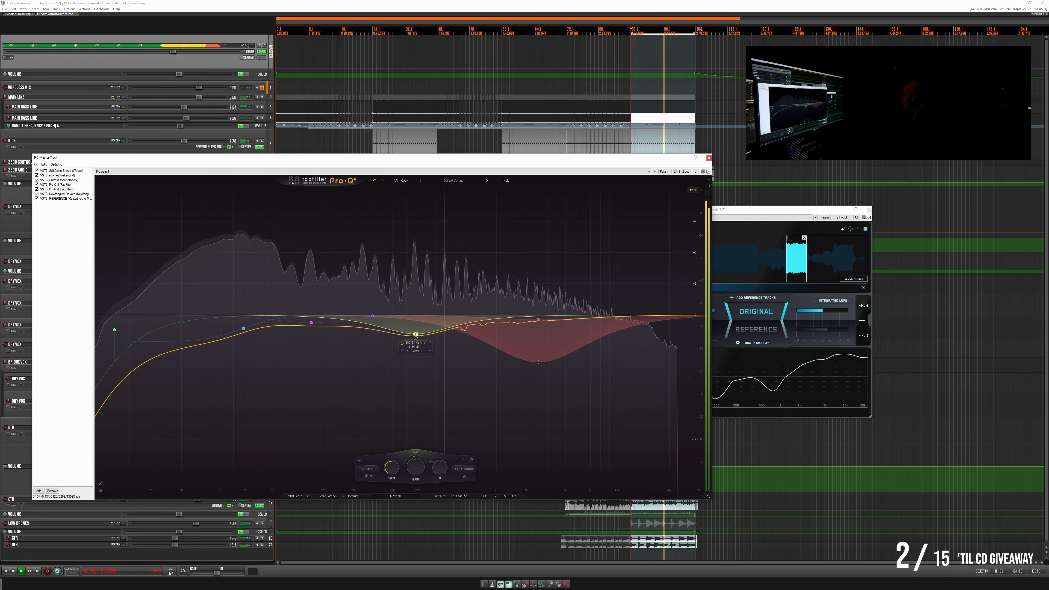
left_click(759, 326)
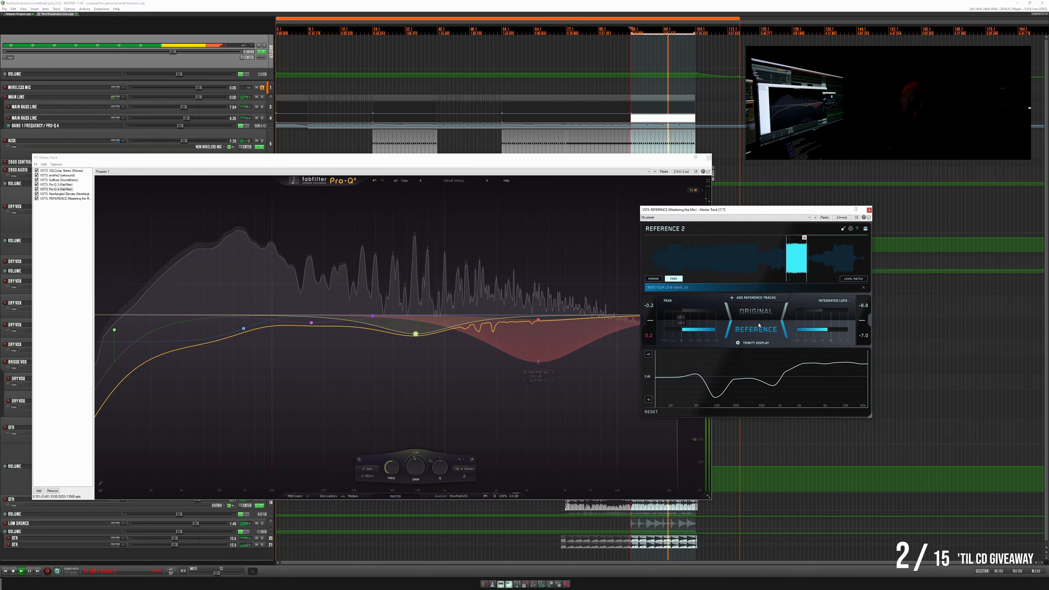
left_click(759, 325)
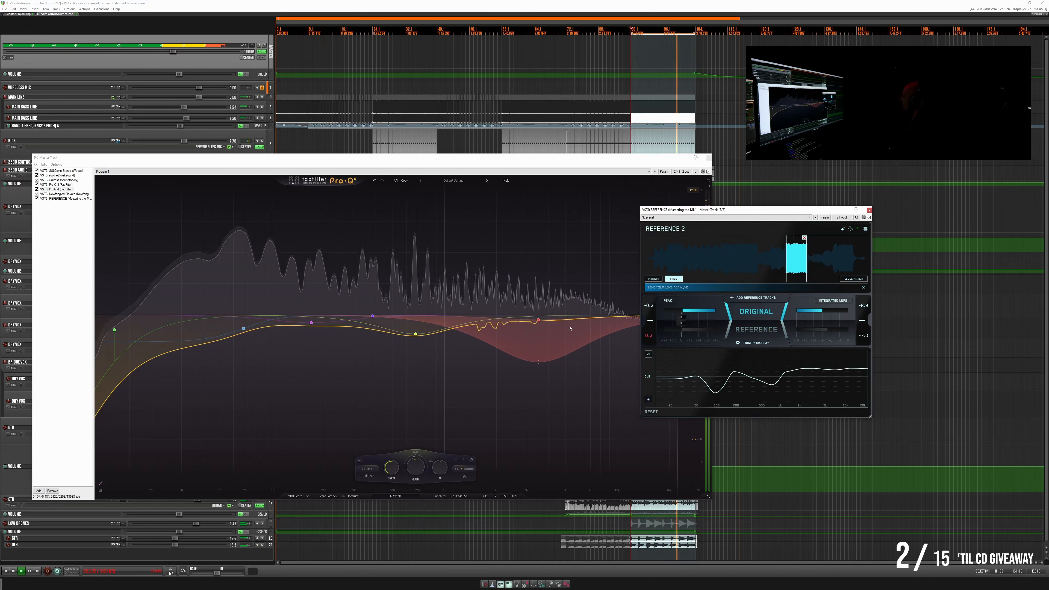
left_click(415, 334)
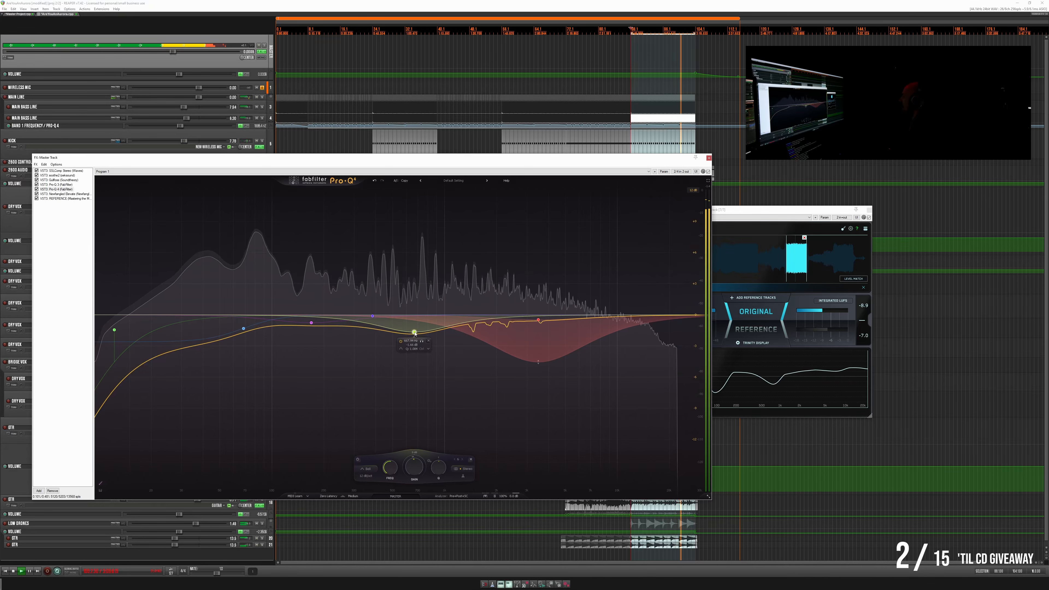
left_click(773, 332)
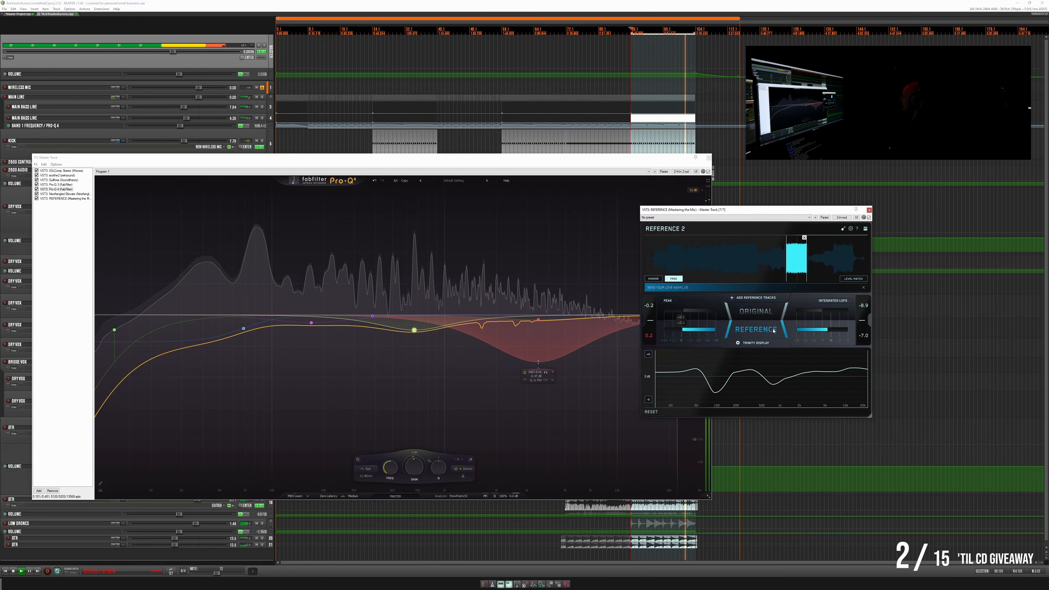
left_click(773, 331)
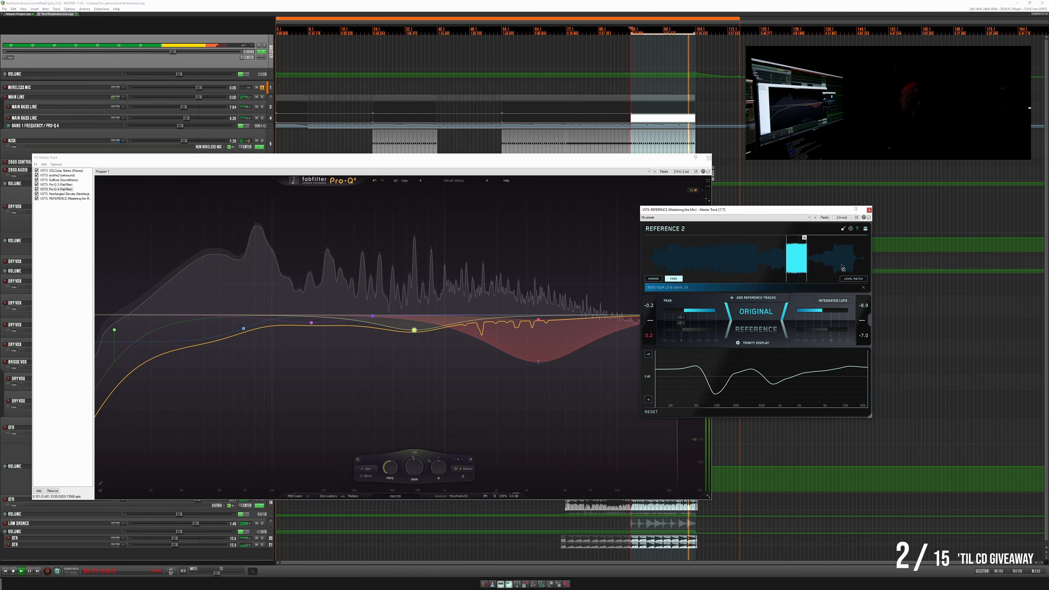
left_click(869, 210)
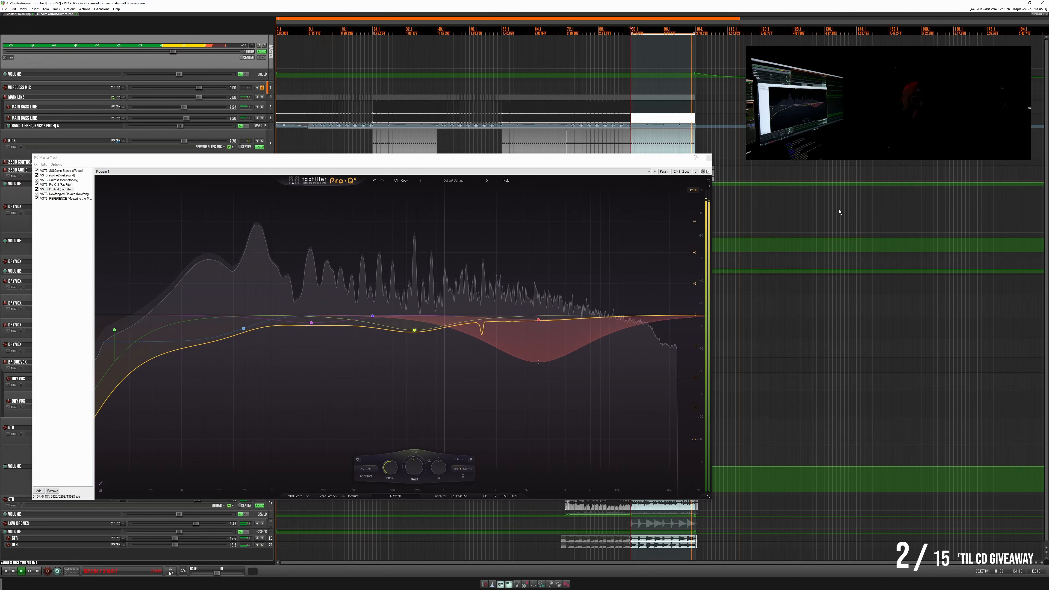
left_click(708, 158)
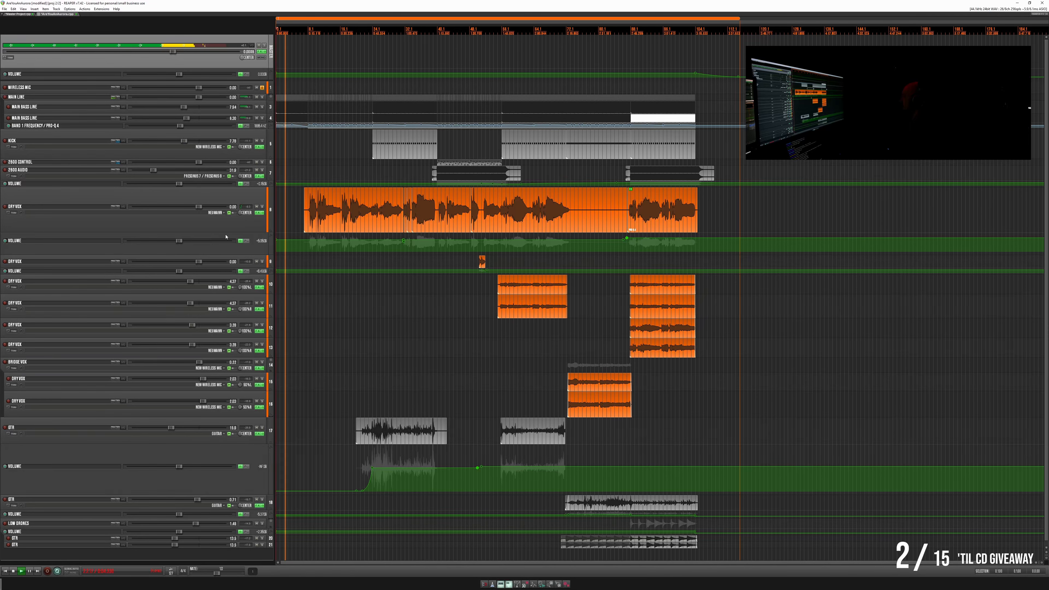
- Shrink the upper Dry Vox, GTR with its volume envelope, and Kick lanes, and save the project
left_click_drag(226, 237, 240, 212)
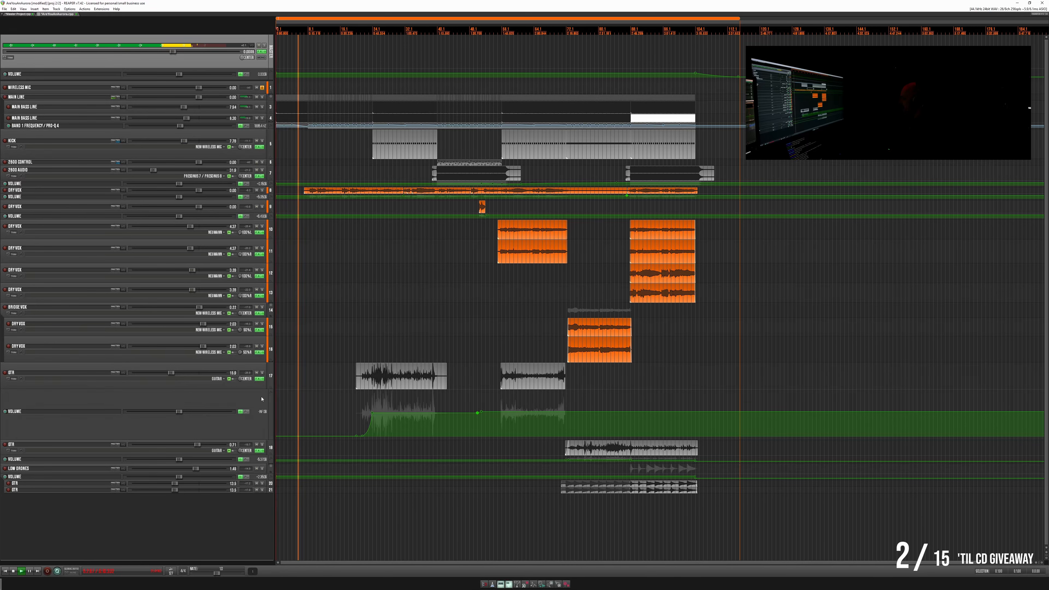
left_click_drag(261, 390, 265, 354)
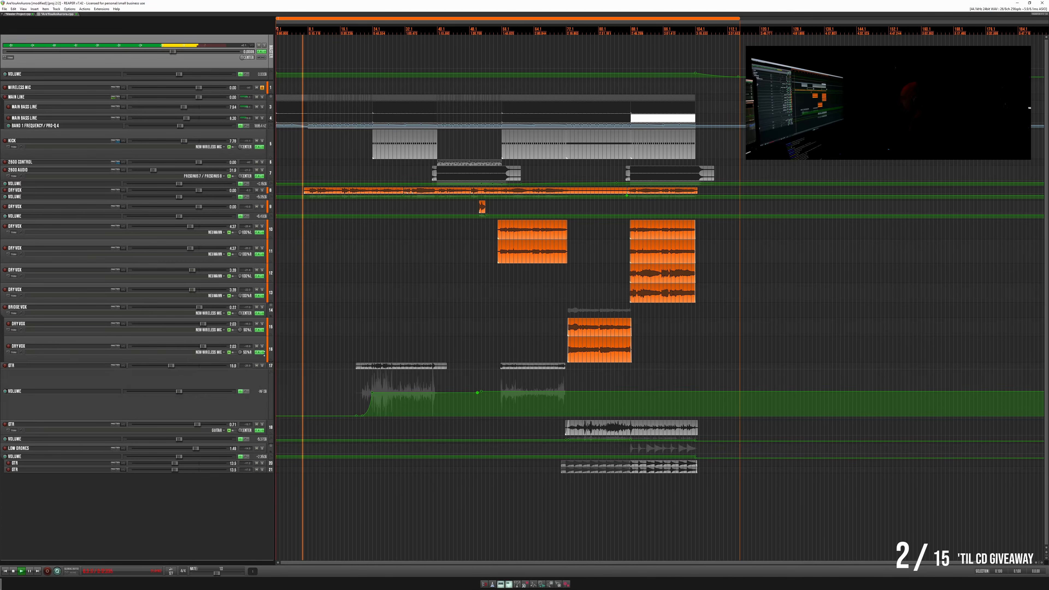
left_click_drag(263, 419, 264, 370)
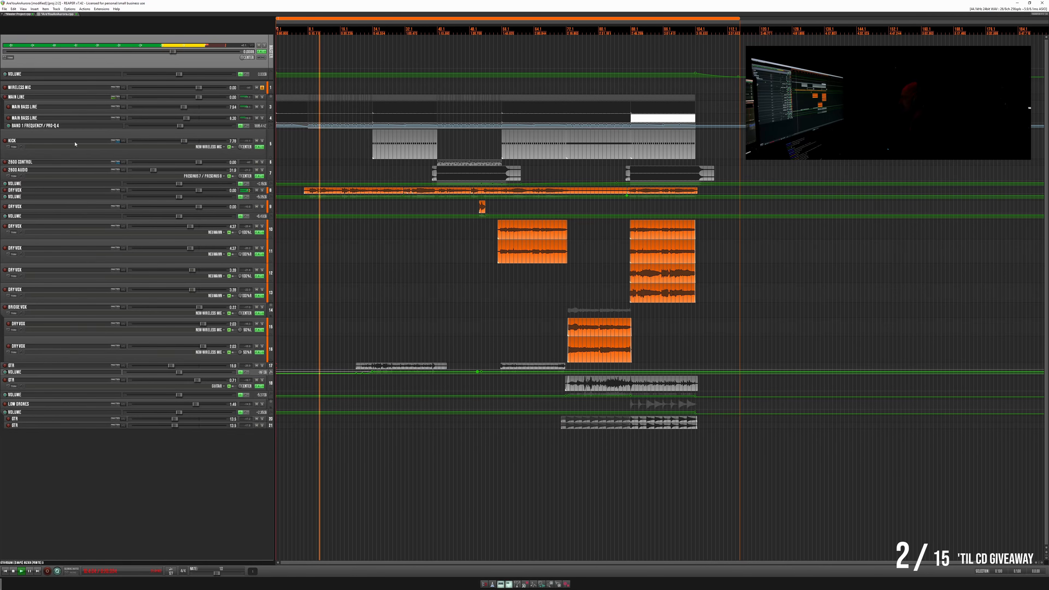
left_click_drag(78, 159, 76, 140)
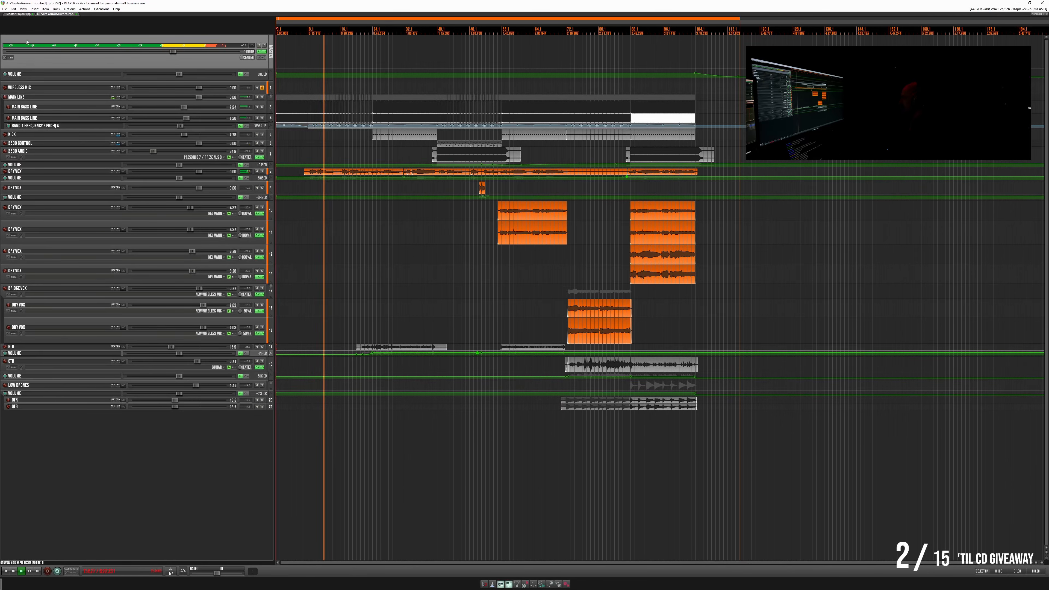
left_click(4, 9)
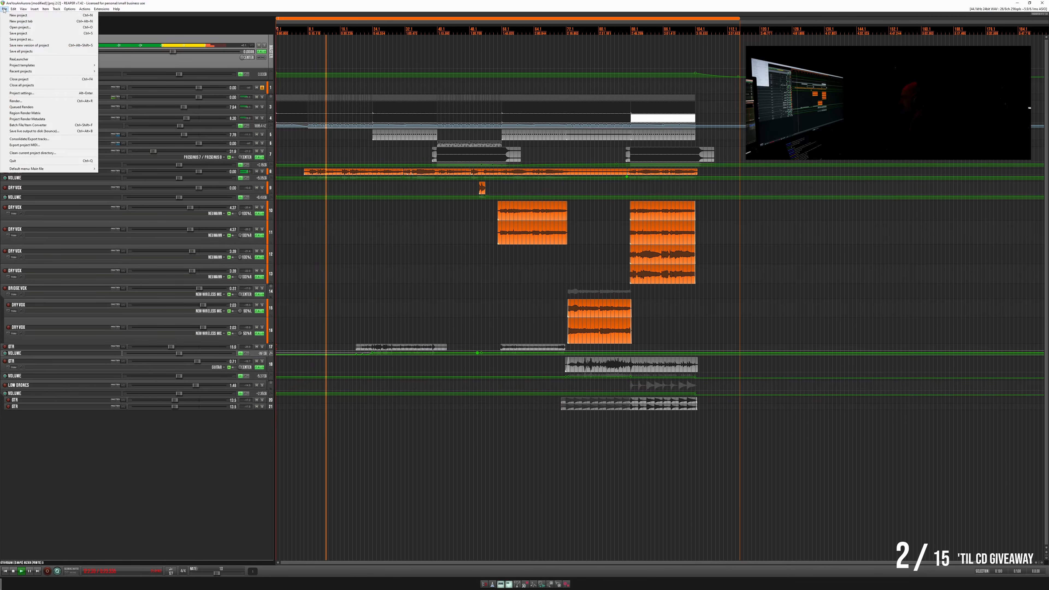
left_click(12, 34)
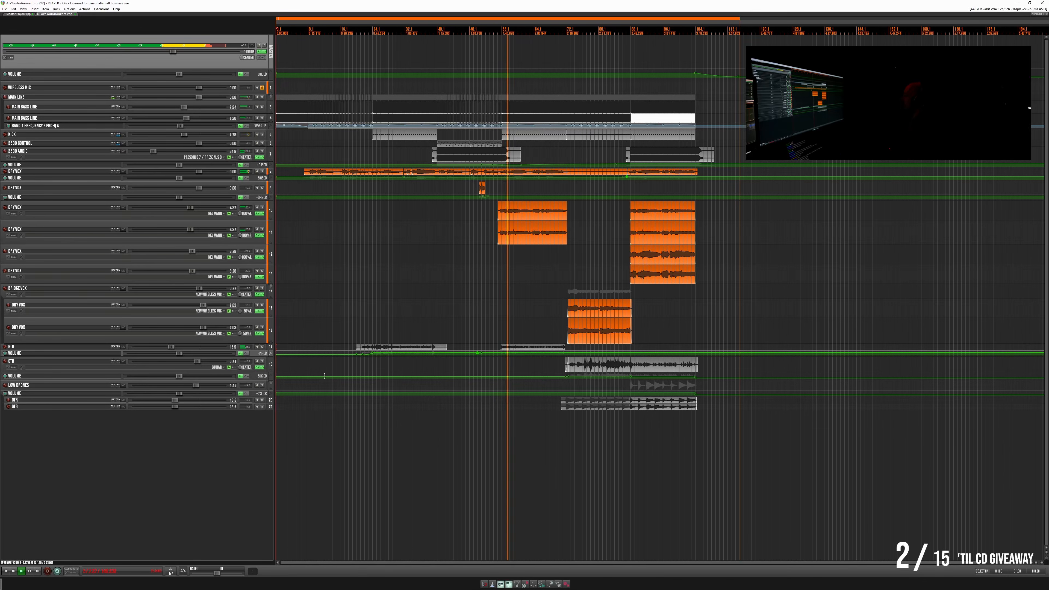
- Insert a track above Dry Vox track 10, nest the first pair of stacked Dry Vox tracks under it and raise its volume by about 2 dB
left_click(41, 206)
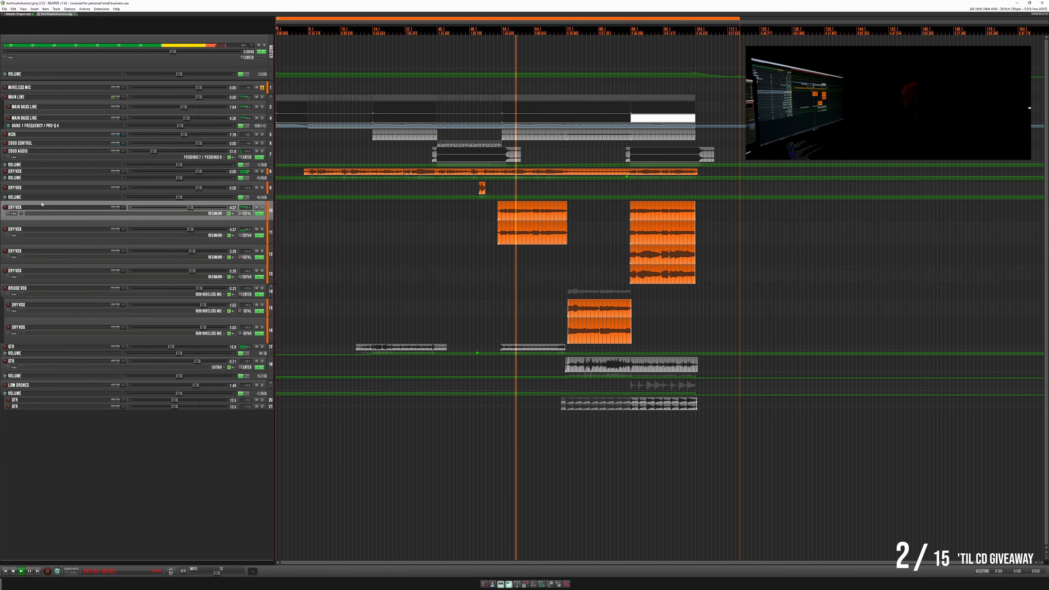
key("ctrl+t")
left_click_drag(33, 227, 36, 206)
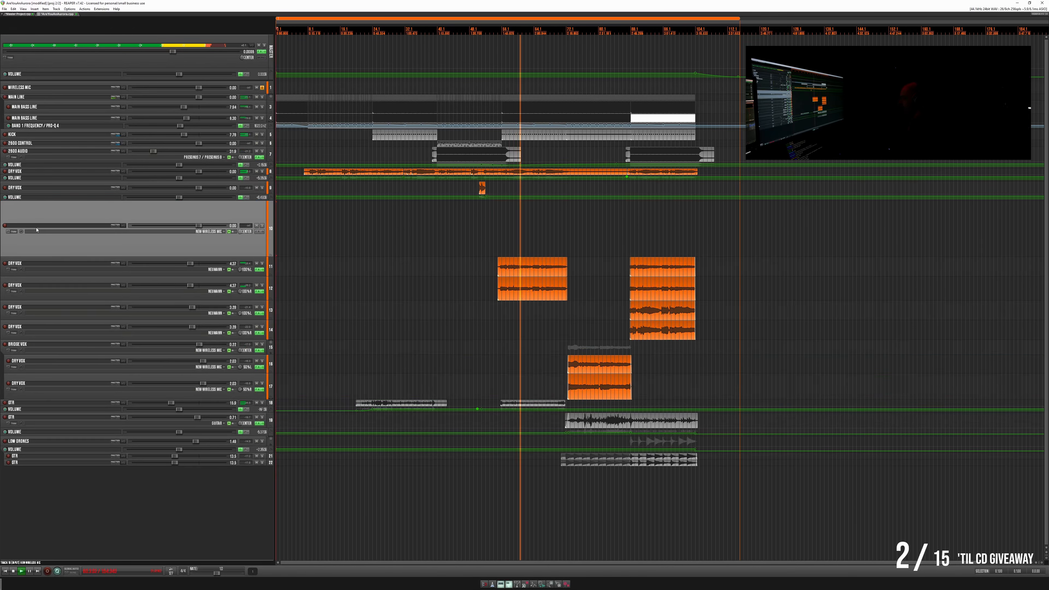
left_click(36, 273)
left_click(37, 284, "ctrl")
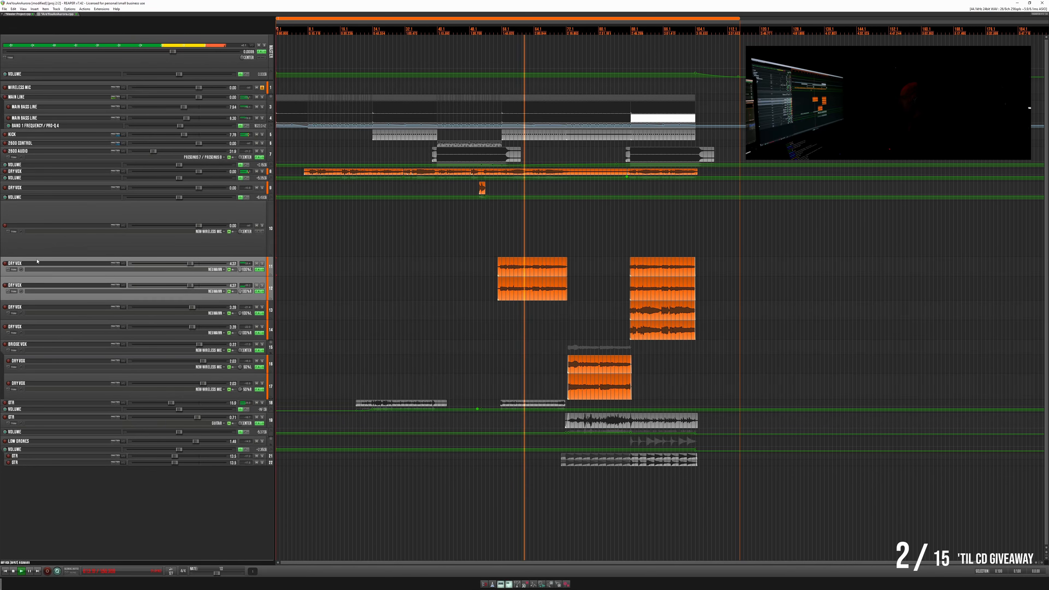
left_click_drag(37, 261, 202, 226)
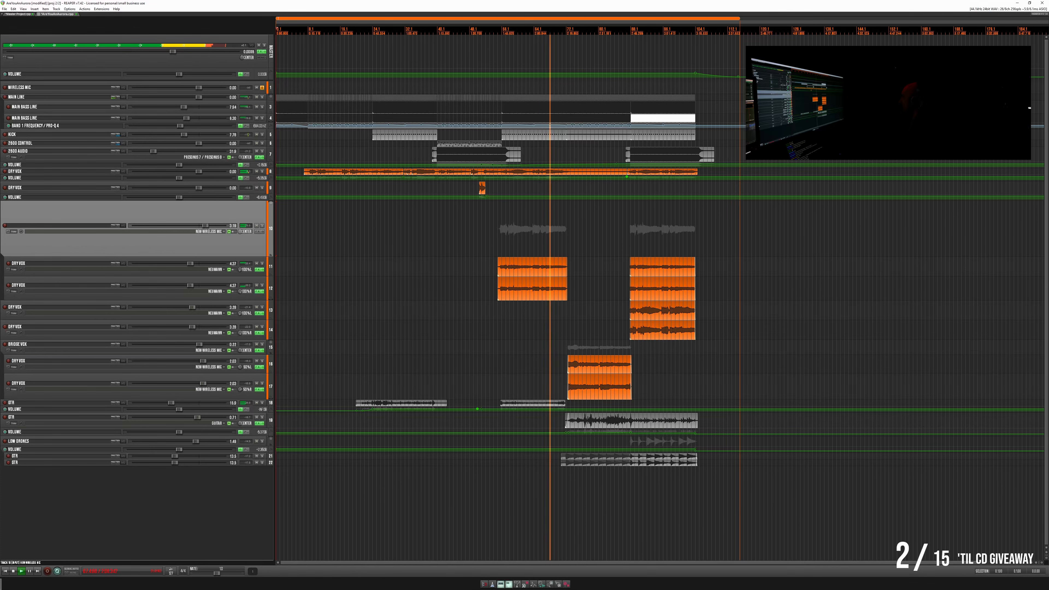
- Add Pro-Q 4 to the new vocal folder track and shape a low-shelf cut of about 3 dB while playing its section
left_click(256, 232)
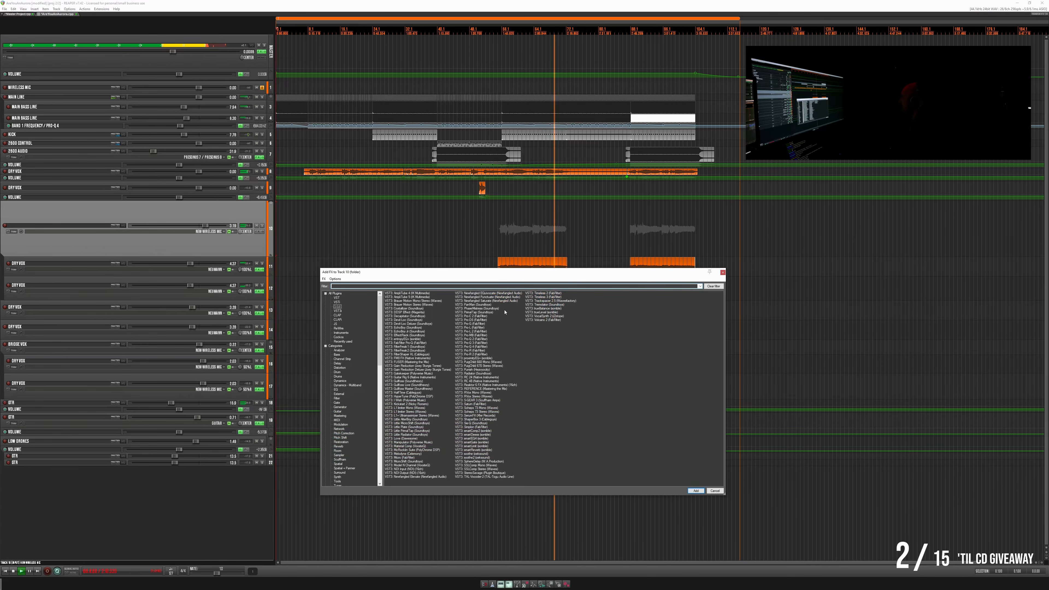
double_click(481, 348)
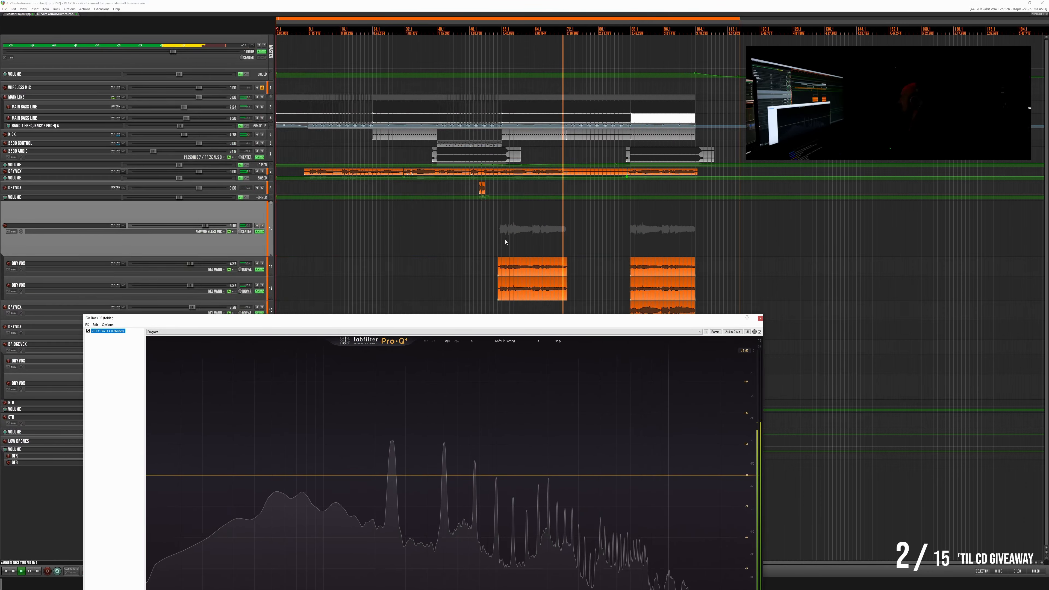
left_click(497, 240)
left_click_drag(509, 320, 633, 91)
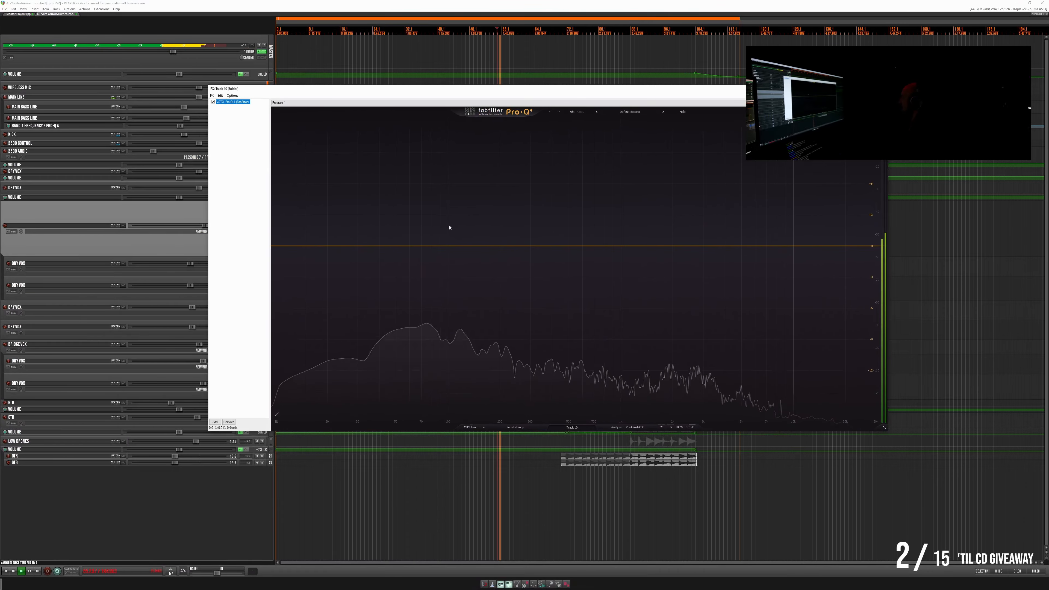
left_click_drag(325, 248, 547, 277)
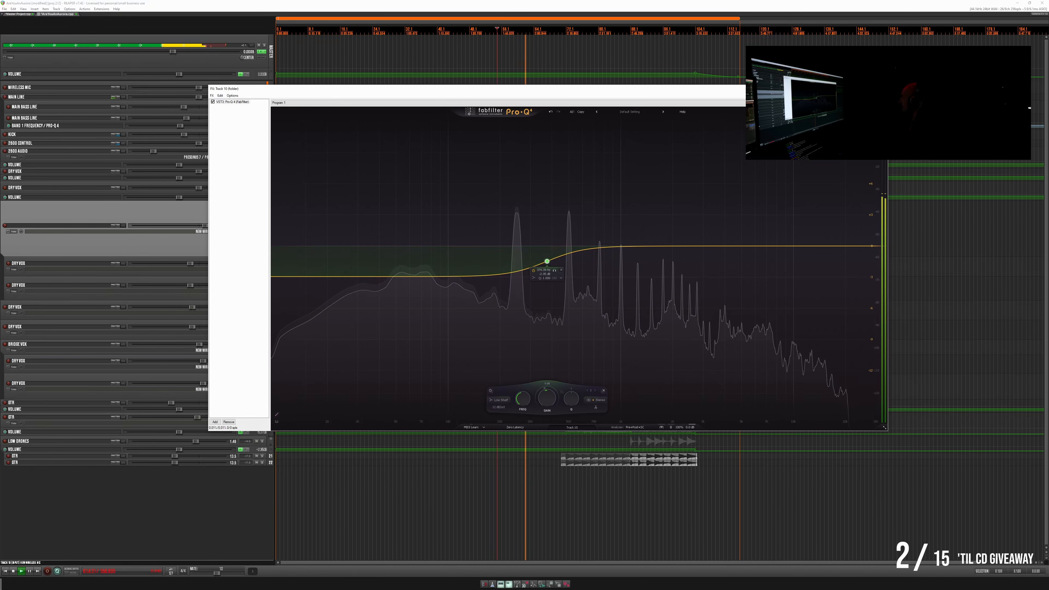
left_click(881, 88)
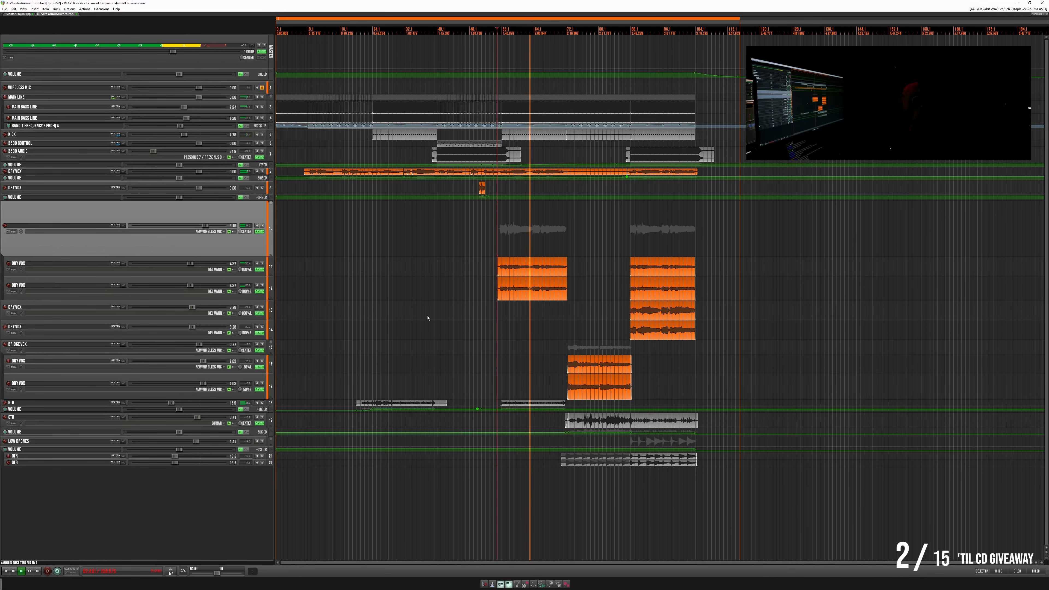
- Insert a track above the remaining pair of stacked Dry Vox tracks, nest both under it and reduce the folder's height
left_click(76, 306)
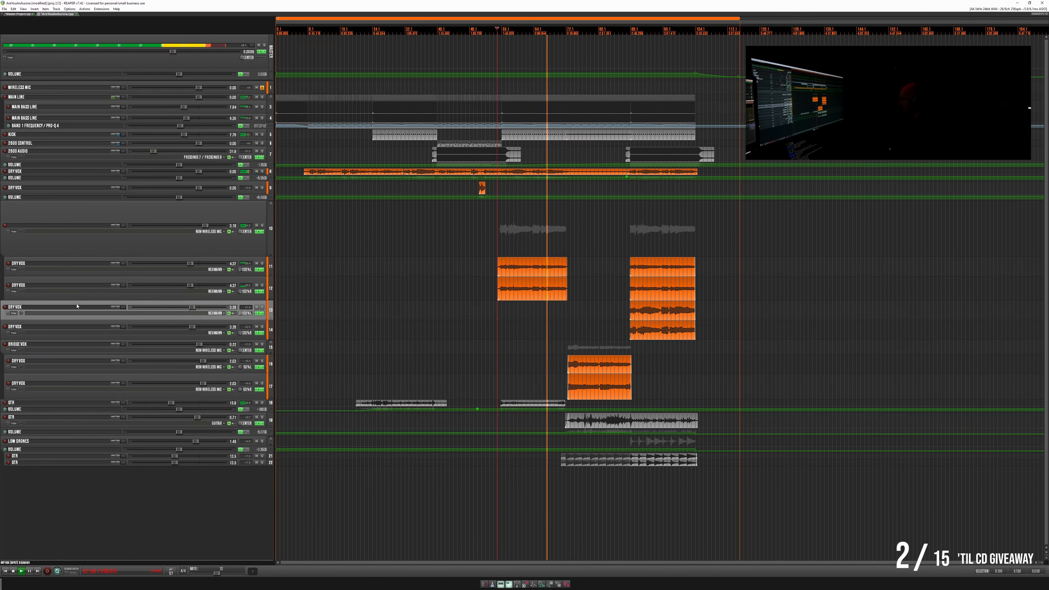
key("ctrl+t")
mouse_move(52, 323)
left_mouse_down()
mouse_move(55, 305)
mouse_move(57, 319)
left_mouse_up()
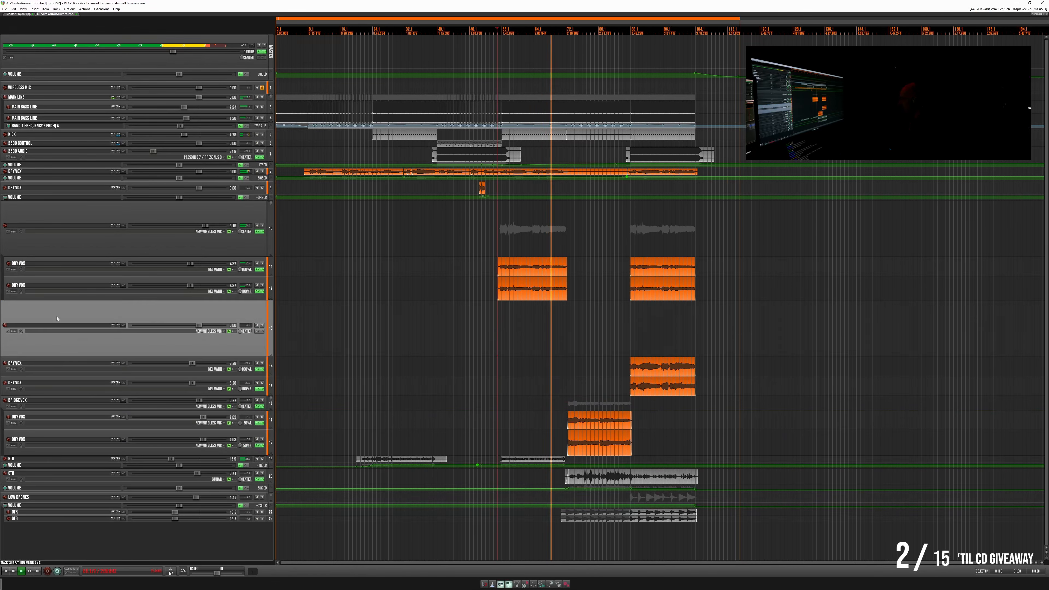
left_click(61, 363)
left_click(62, 380, "ctrl")
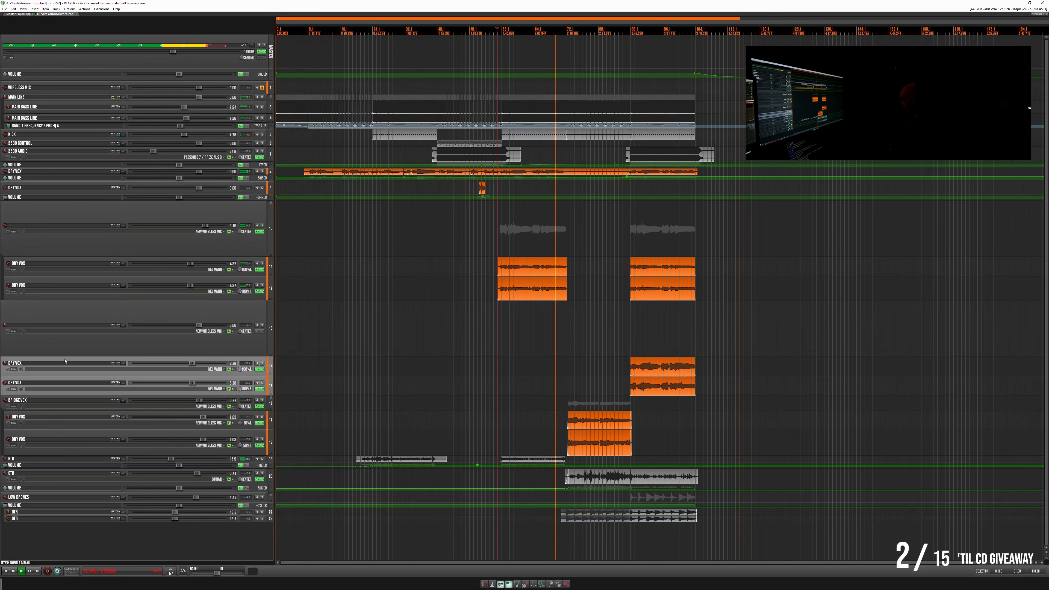
left_click_drag(64, 361, 120, 331)
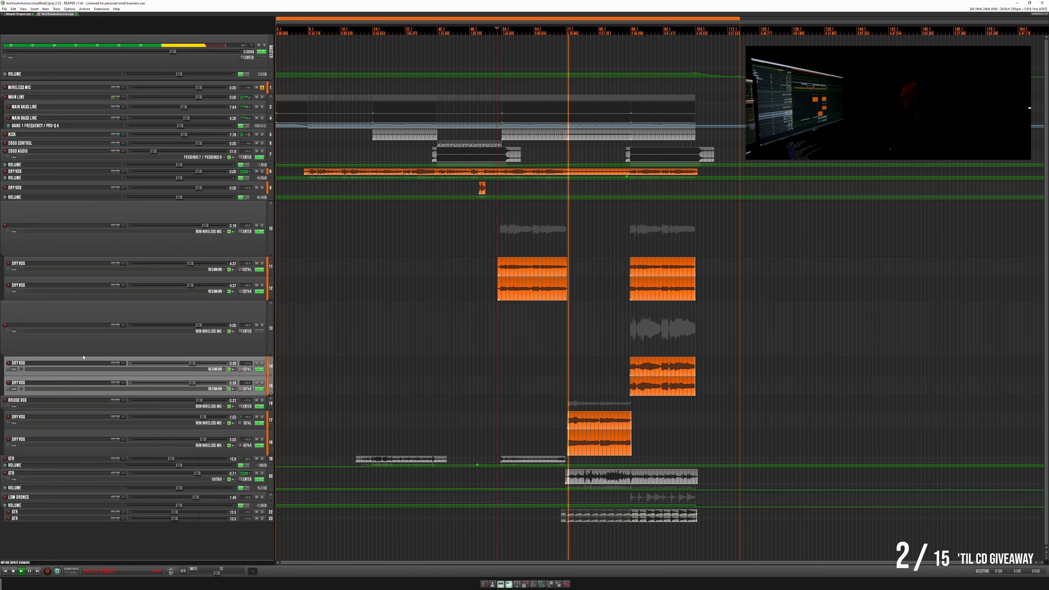
left_click_drag(84, 355, 104, 307)
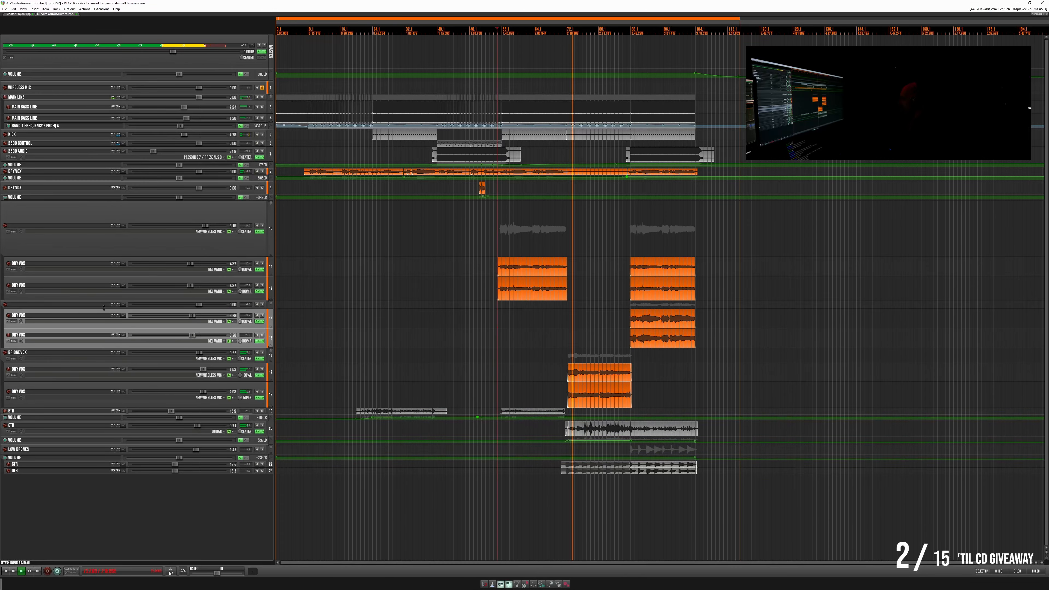
- Raise the Bridge Vox folder's volume slightly
left_click(202, 354)
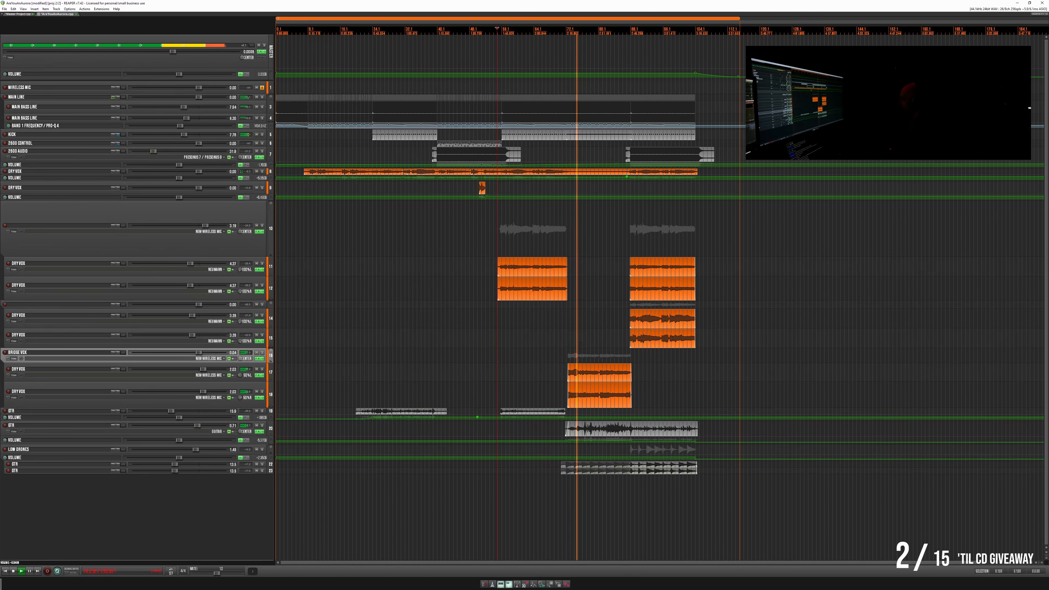
- Deepen the low-mid bell cut slightly in the Bridge Vox folder's Pro-Q 4
left_click(259, 358)
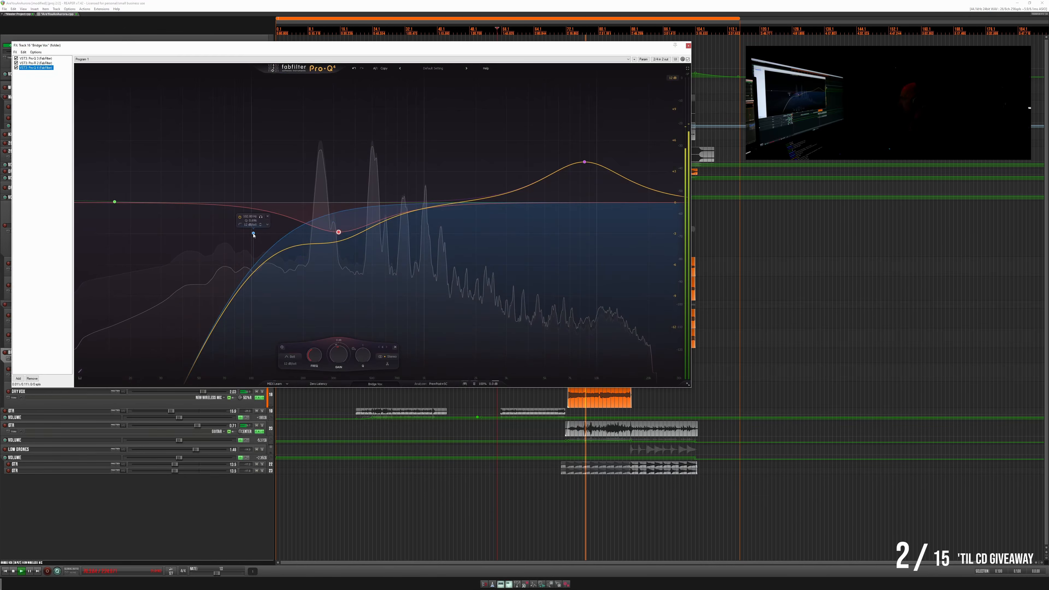
left_click_drag(339, 231, 336, 239)
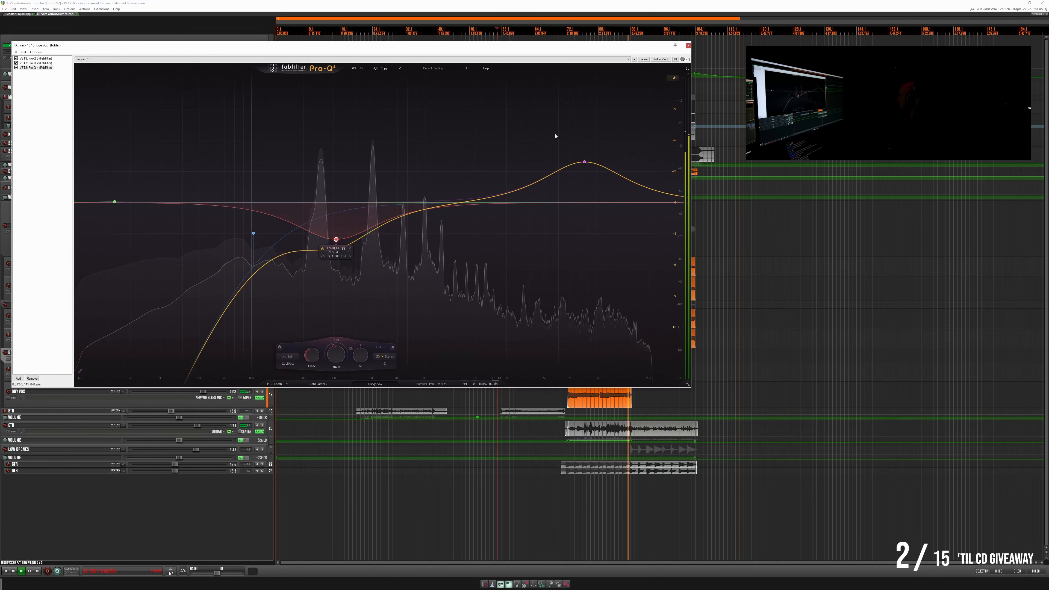
left_click(688, 46)
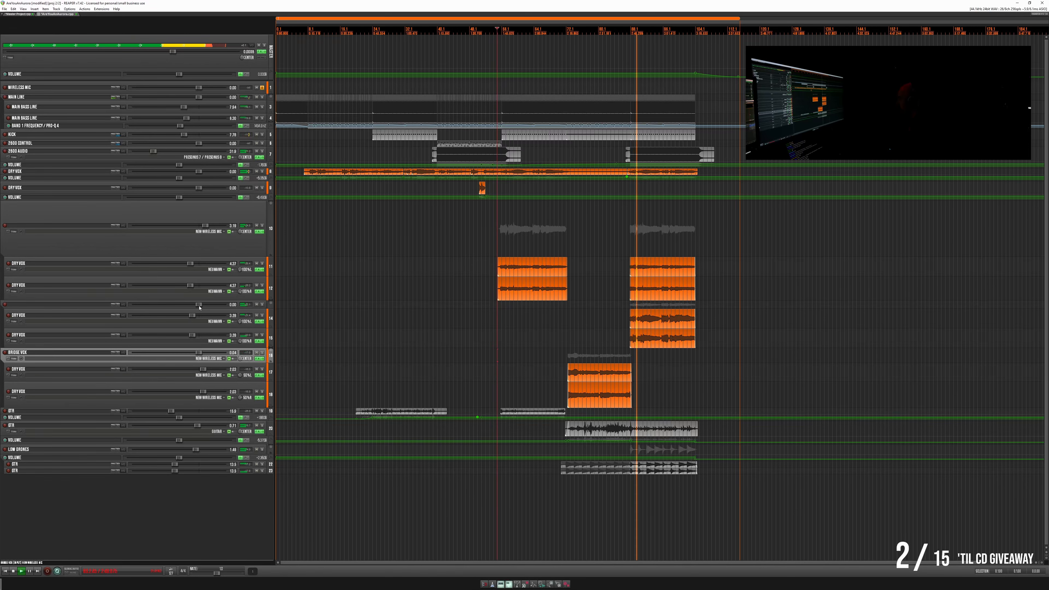
- Add Pro-Q 4 with a low-shelf cut to the unnamed folder above Bridge Vox and raise its volume by about 0.5 dB
left_click_drag(199, 306, 200, 306)
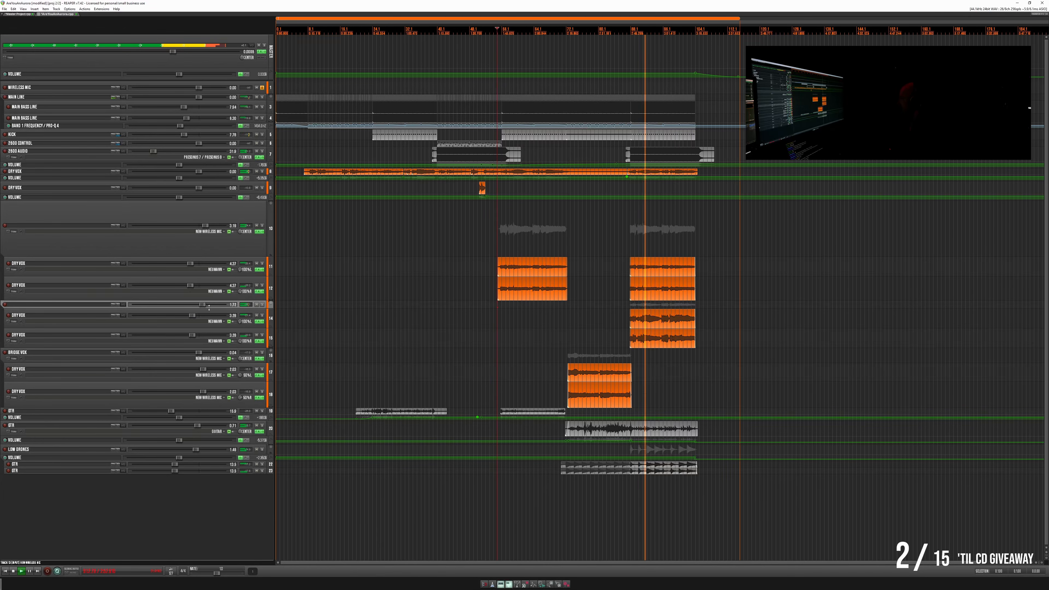
left_click(259, 316)
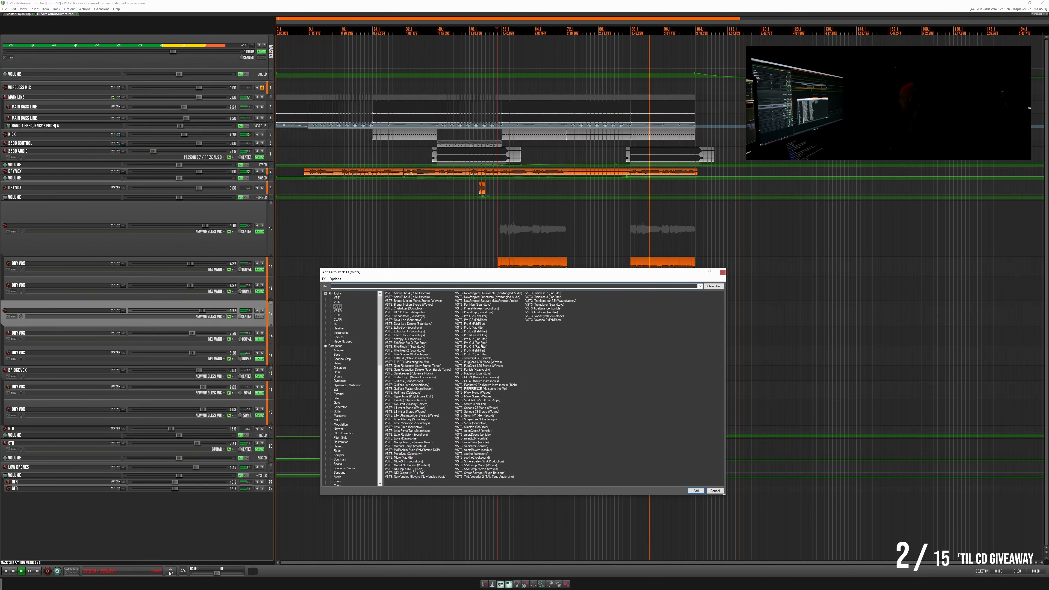
double_click(481, 348)
left_click(132, 176)
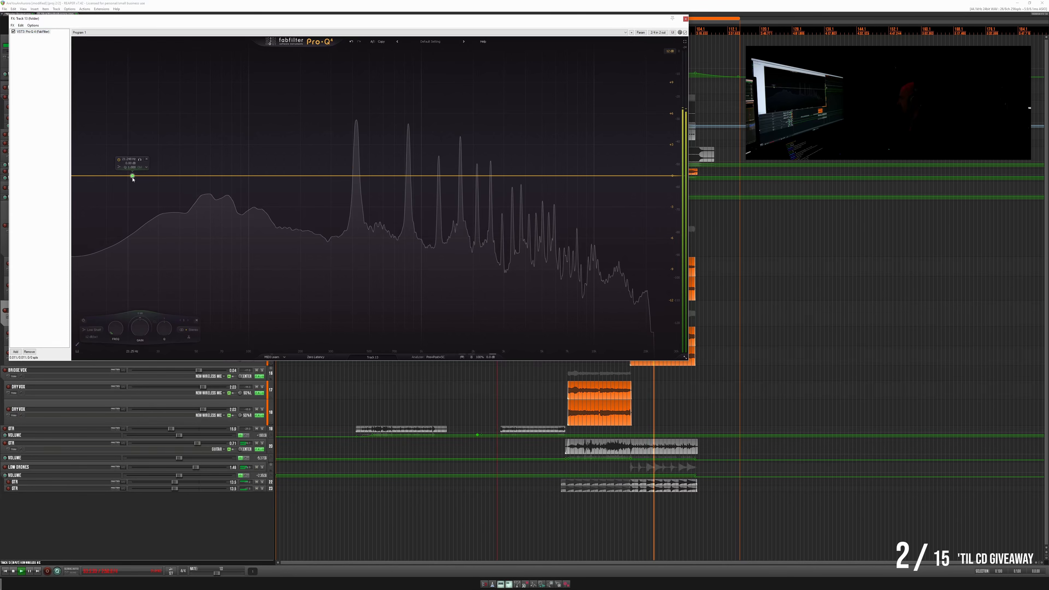
left_click_drag(133, 178, 350, 240)
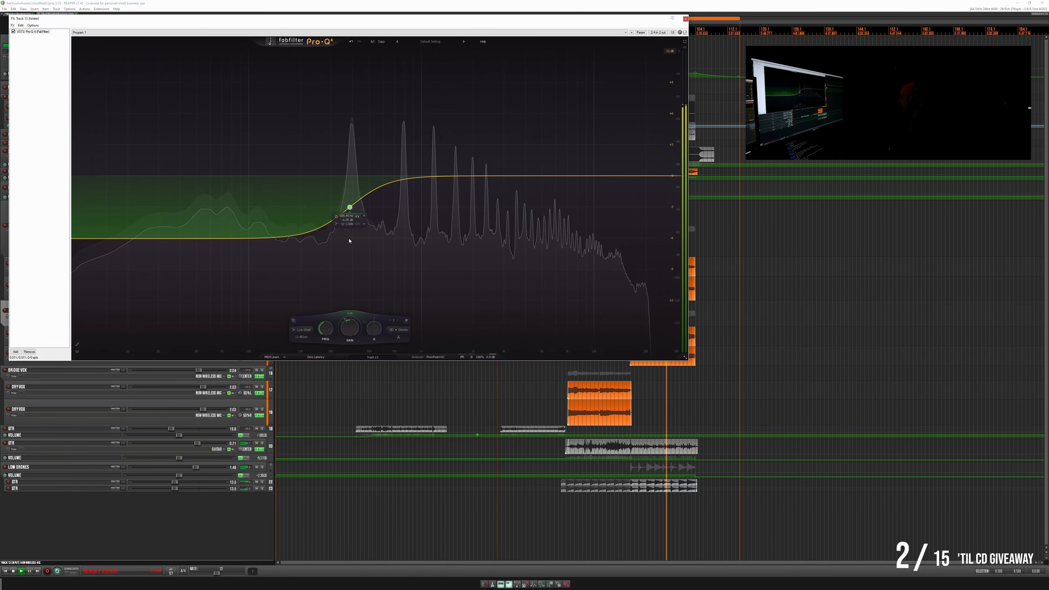
left_click(685, 19)
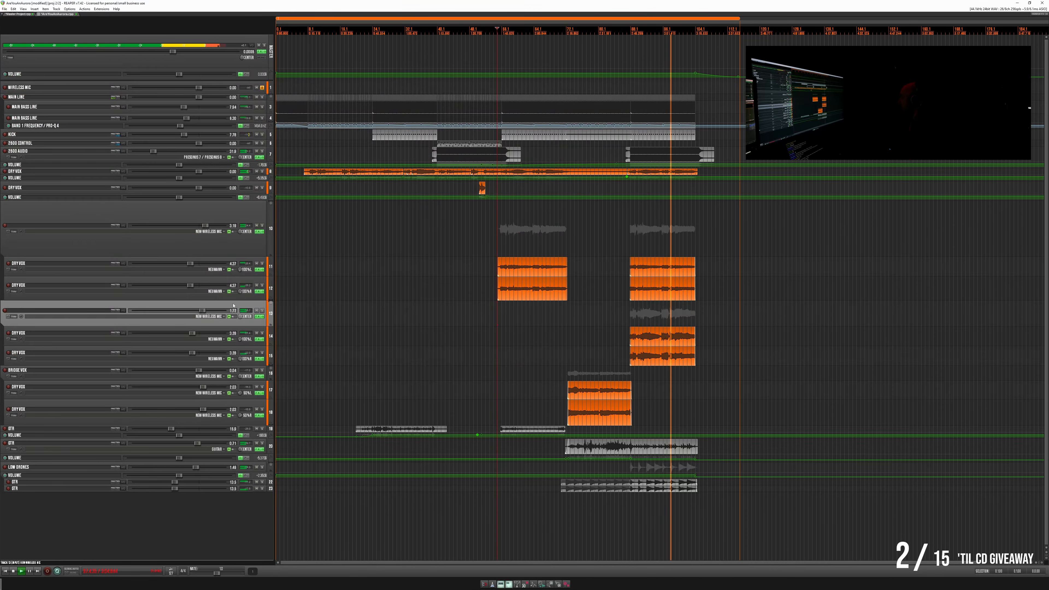
left_click_drag(203, 312, 201, 312)
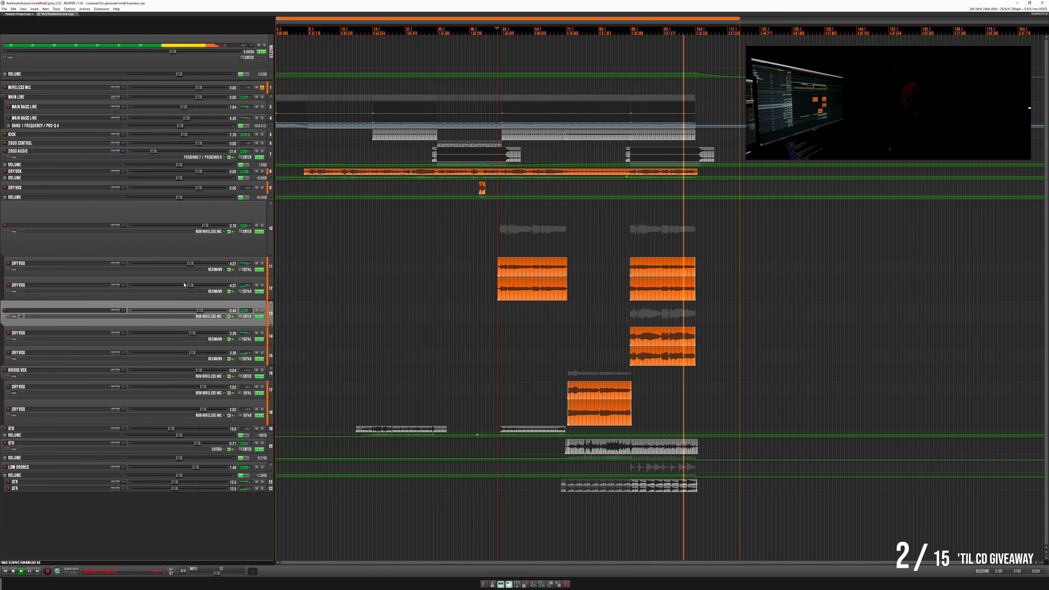
- Insert a track above the first unnamed backing vocal folder and nest both unnamed vocal folders with their Dry Vox tracks under it
left_click(154, 210)
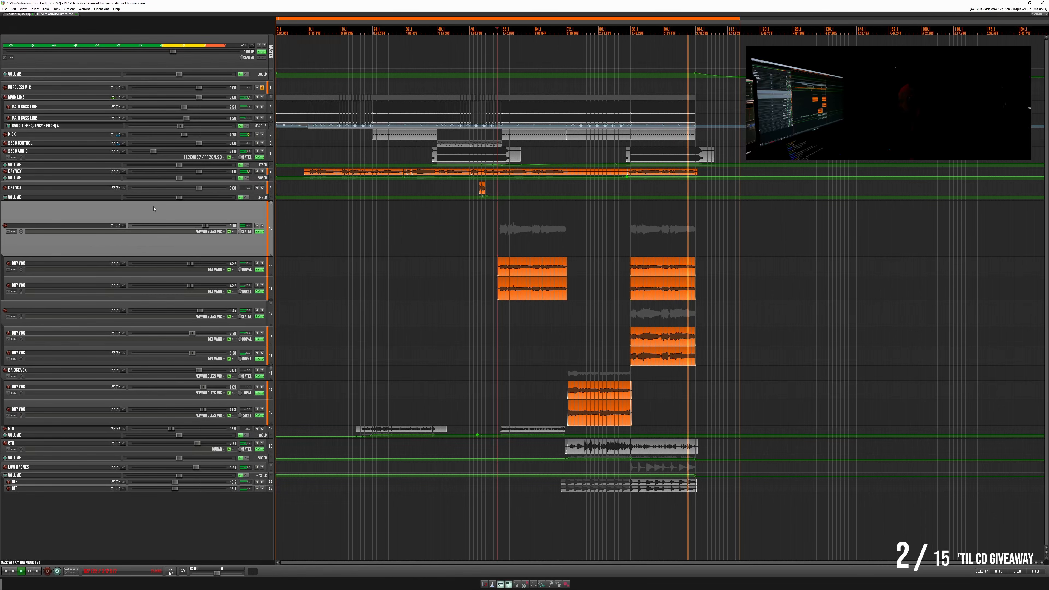
left_click_drag(77, 265, 57, 217)
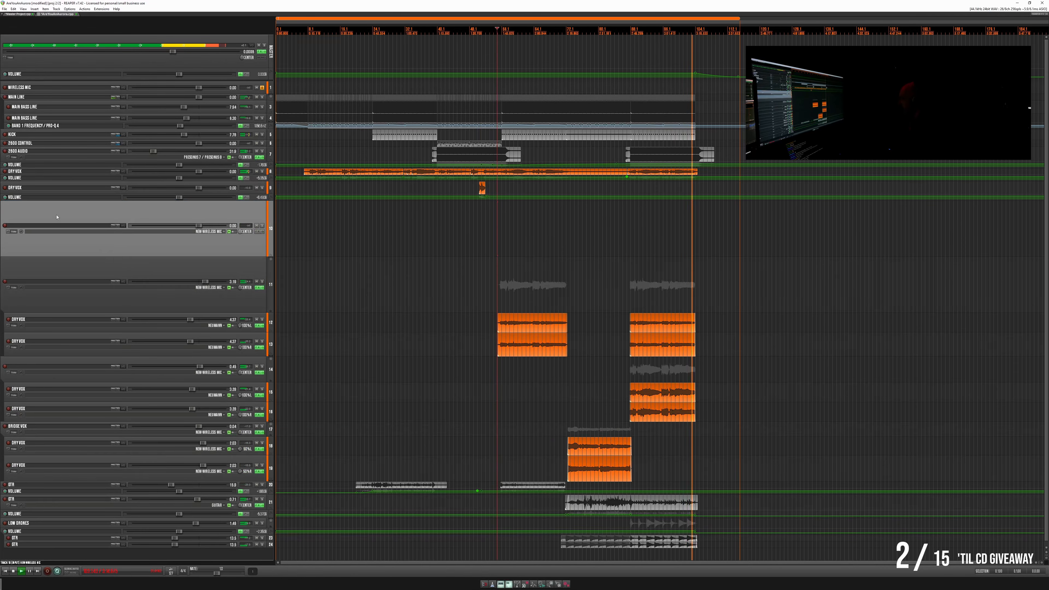
left_click(78, 272)
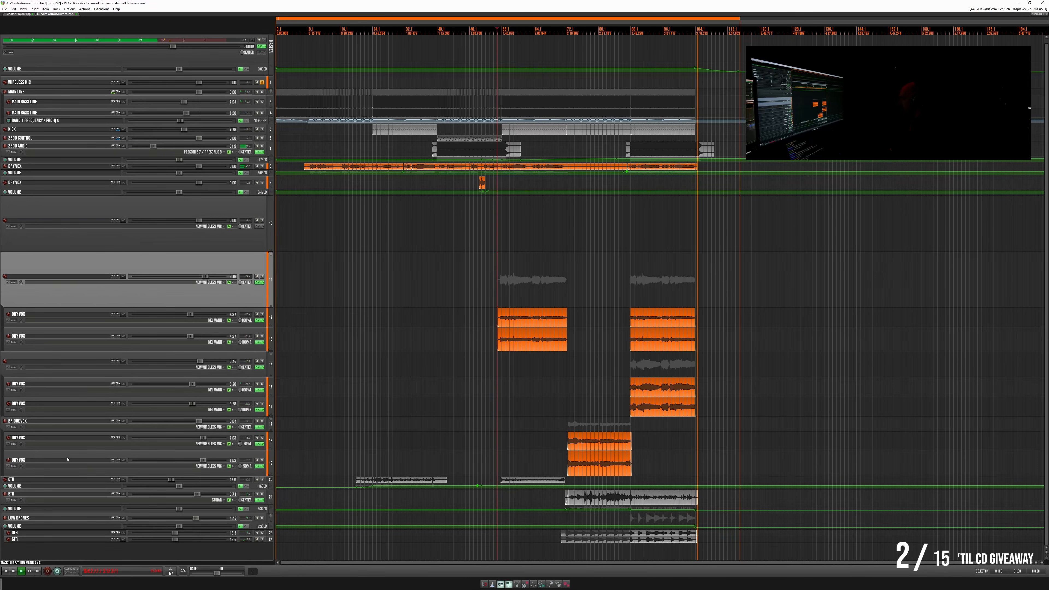
left_click(88, 402, "shift")
left_click_drag(85, 259, 247, 241)
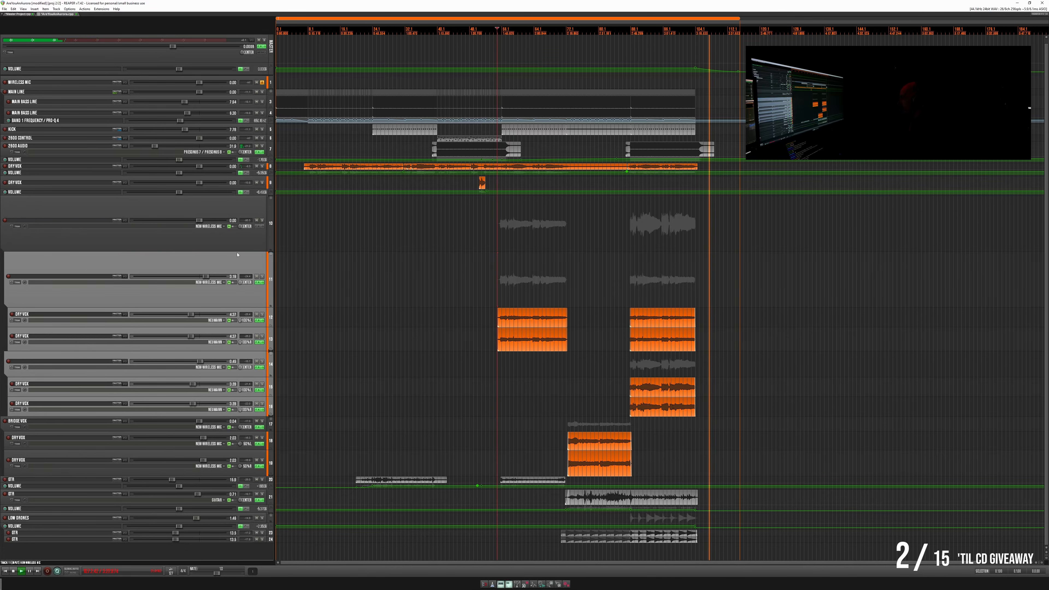
- Add smart:deess to the new parent vocal folder and analyze the voice while playing the last backing vocal section
left_click(257, 226)
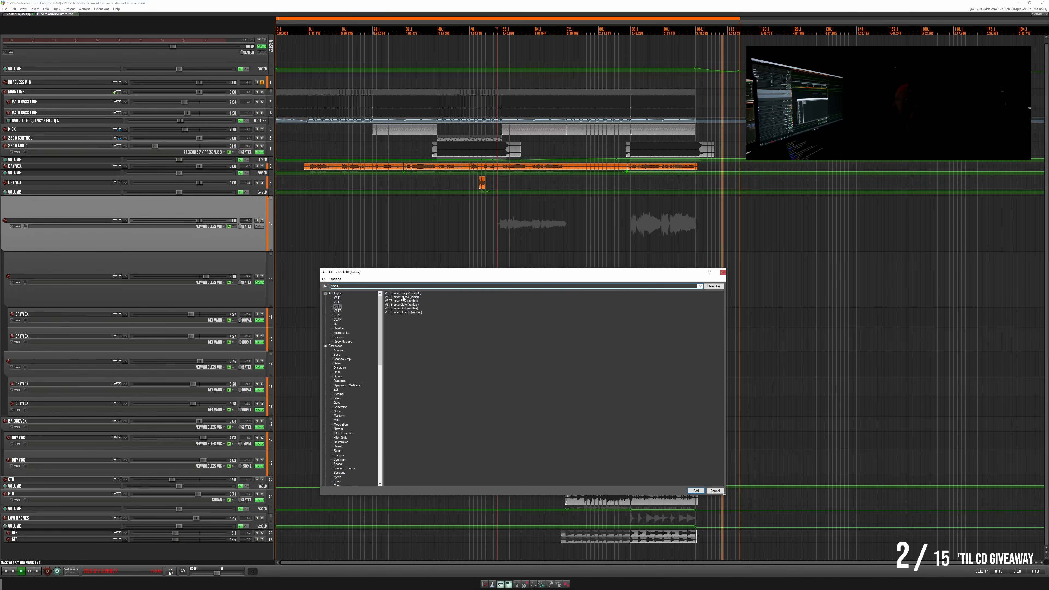
double_click(403, 297)
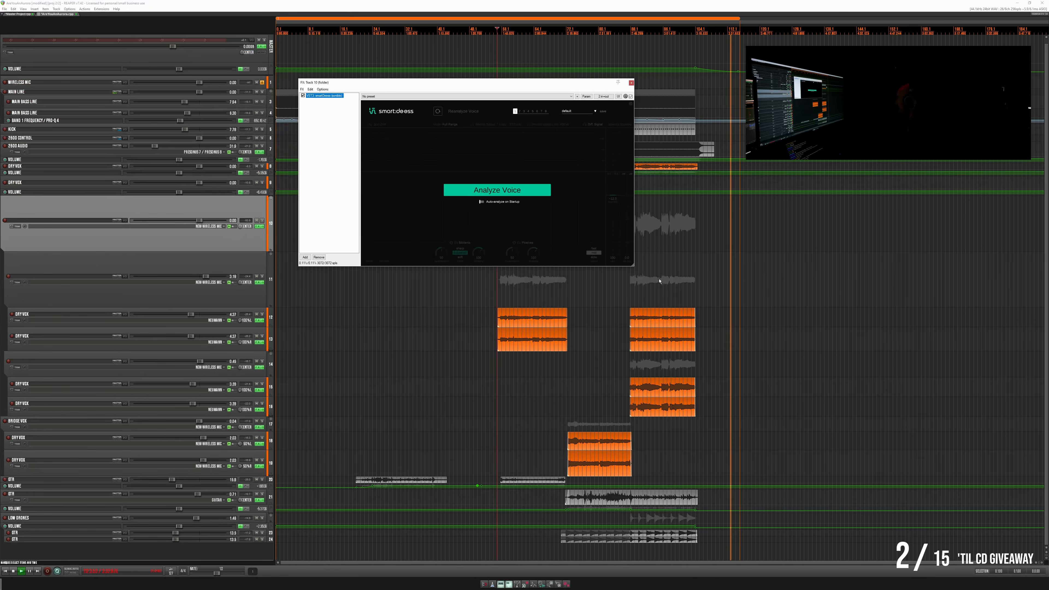
left_click(635, 281)
key("space")
left_click(526, 193)
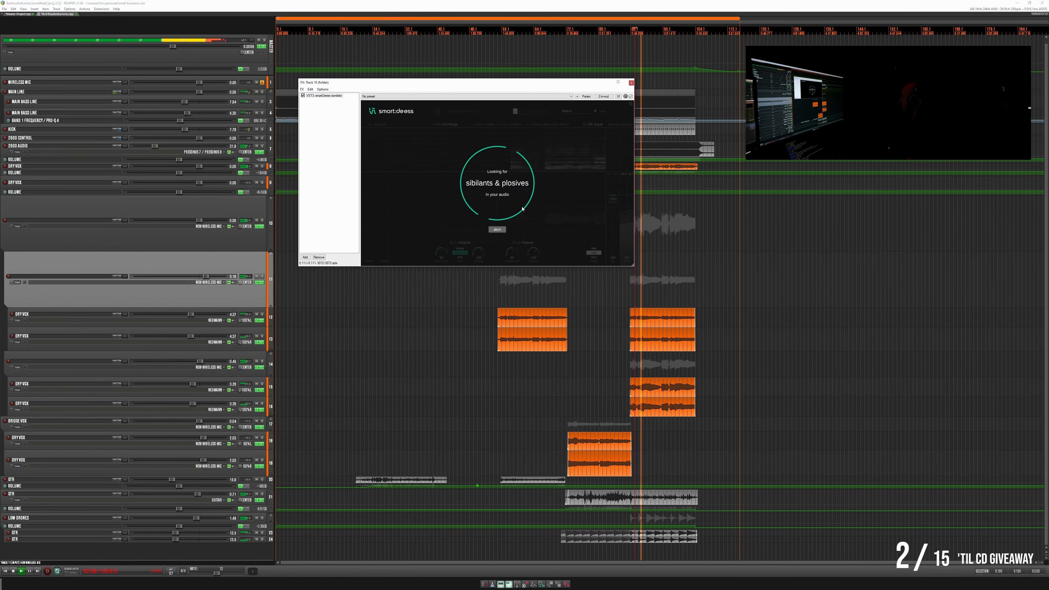
- Loop a short phrase of the last backing vocal section and adjust the sibilant suppression in smart:deess
left_click(662, 286)
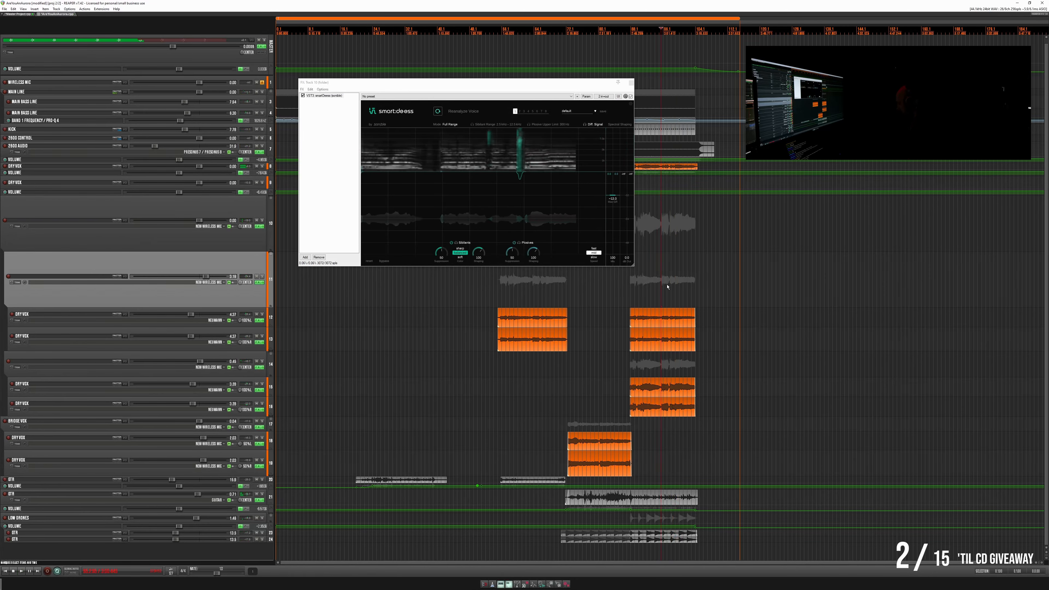
scroll(667, 286, "up", 5)
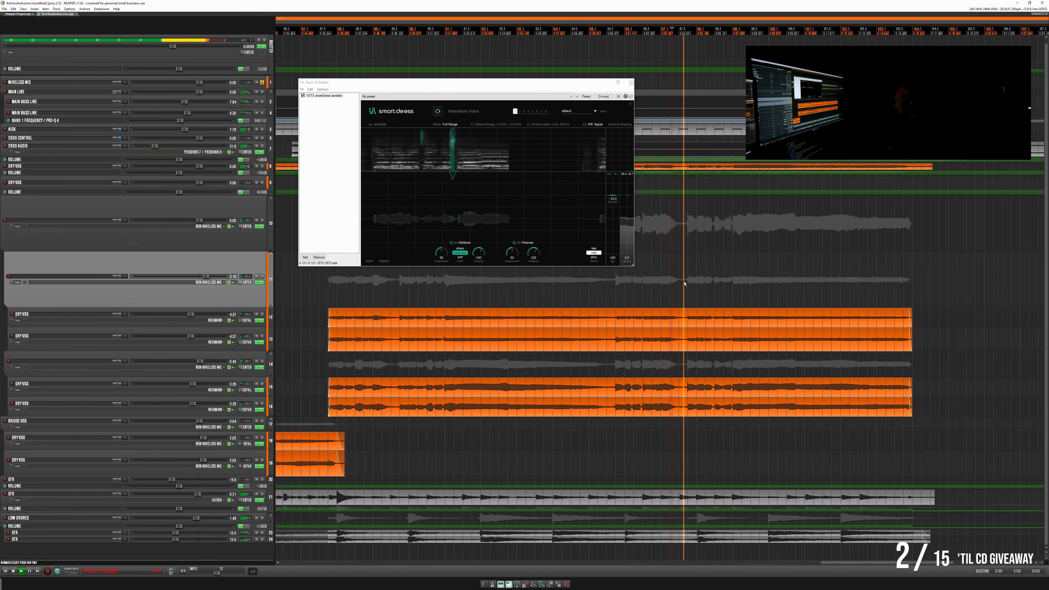
scroll(709, 281, "up", 1)
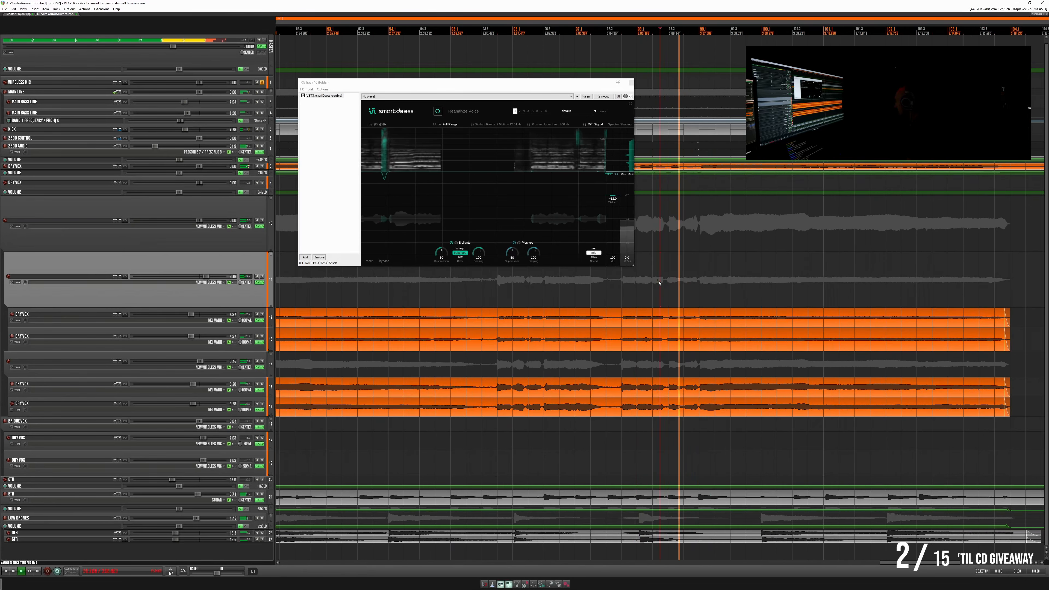
left_click_drag(676, 283, 718, 284)
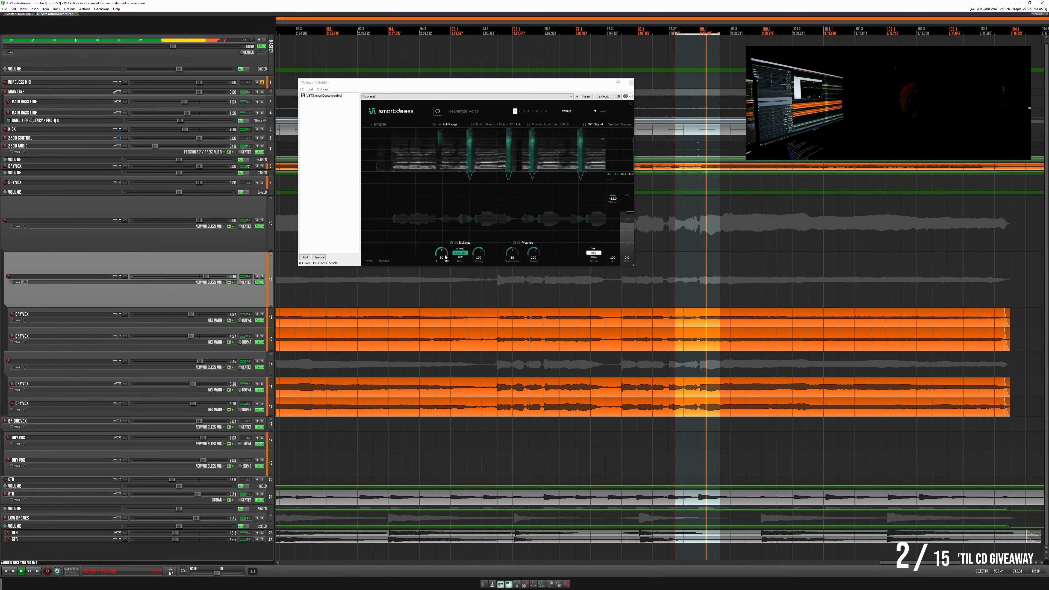
left_click_drag(445, 257, 443, 253)
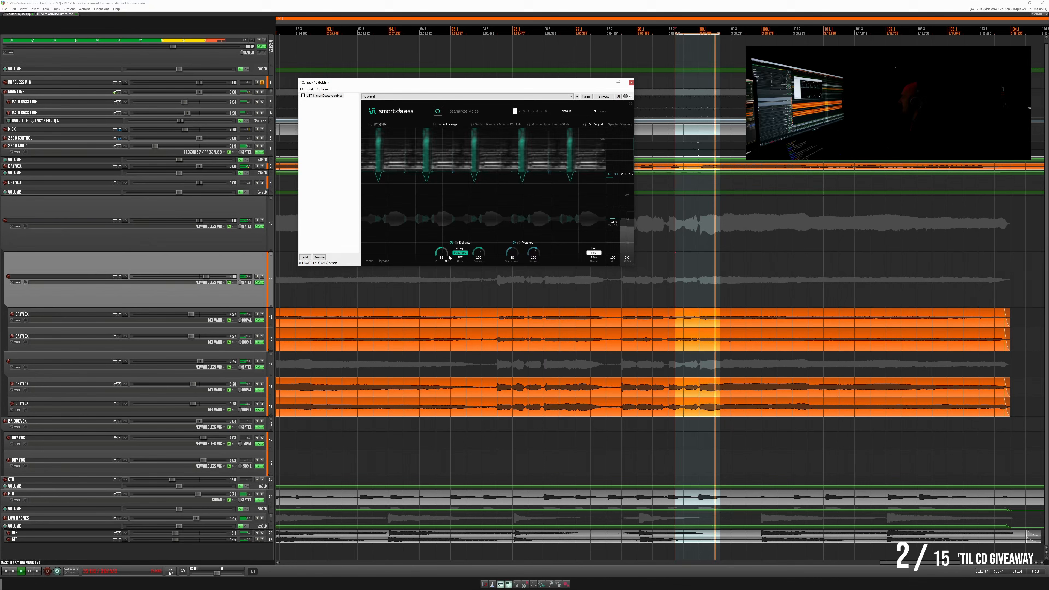
- Enlarge the lead Dry Vox track 8 and examine its smart:deess settings during playback
left_click_drag(236, 169, 236, 195)
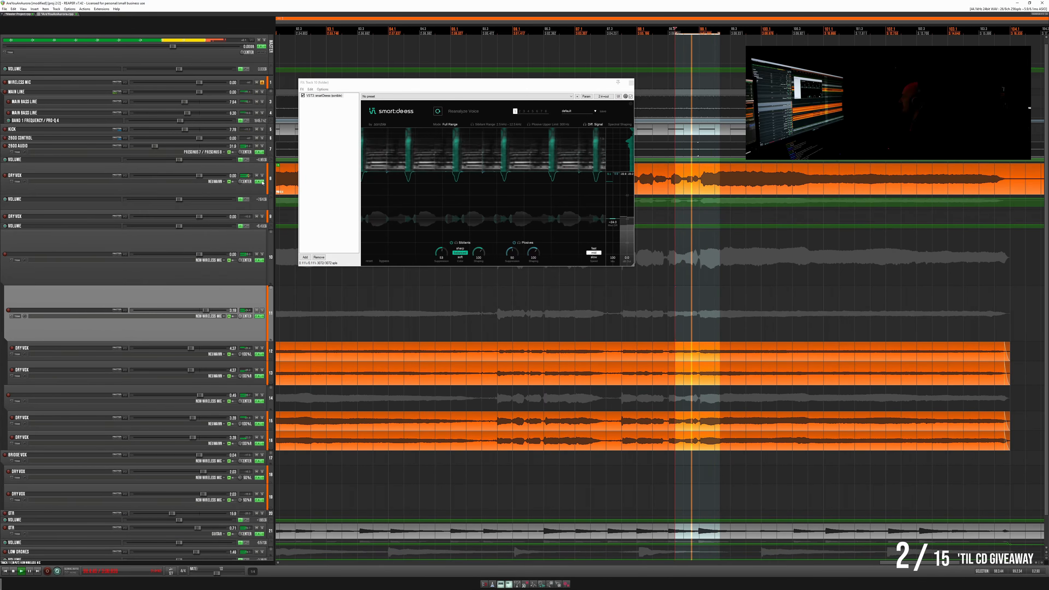
left_click(257, 182)
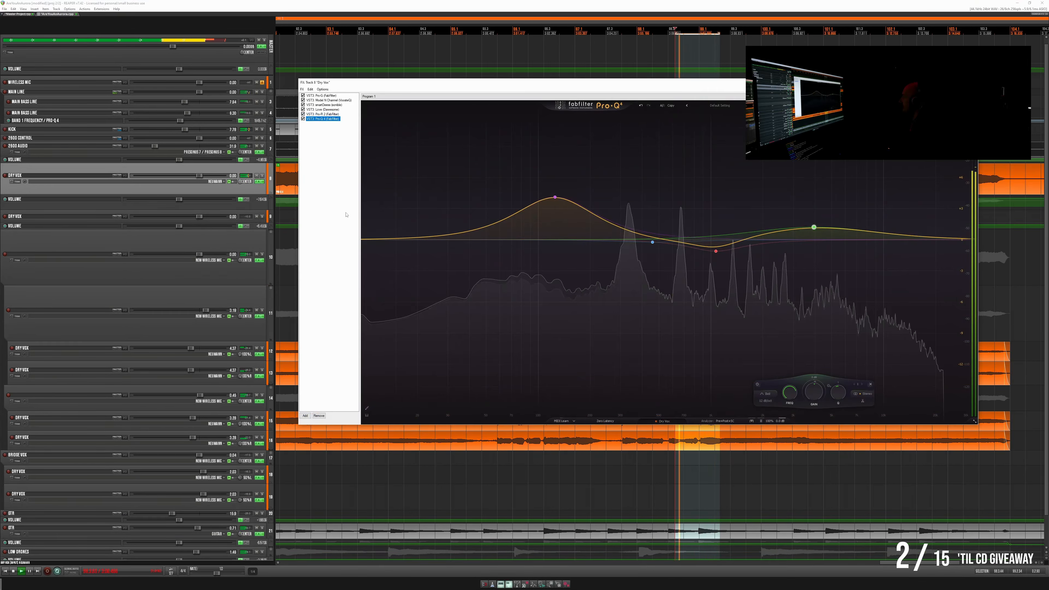
left_click(325, 105)
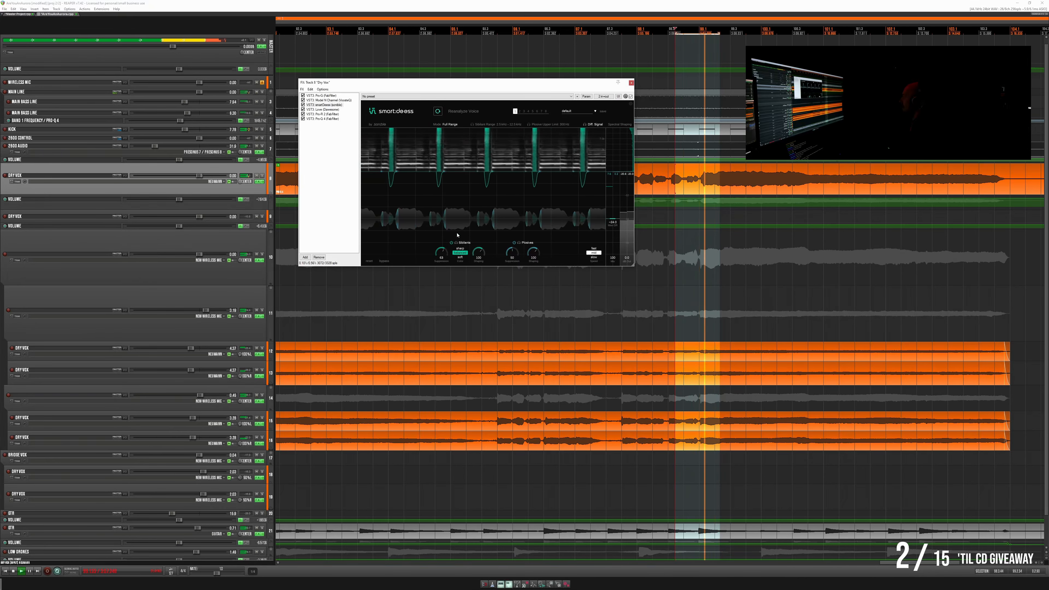
left_click(631, 83)
- Play the final vocal phrase and reduce the heights of the parent vocal folder and its first nested folder
left_click(499, 303)
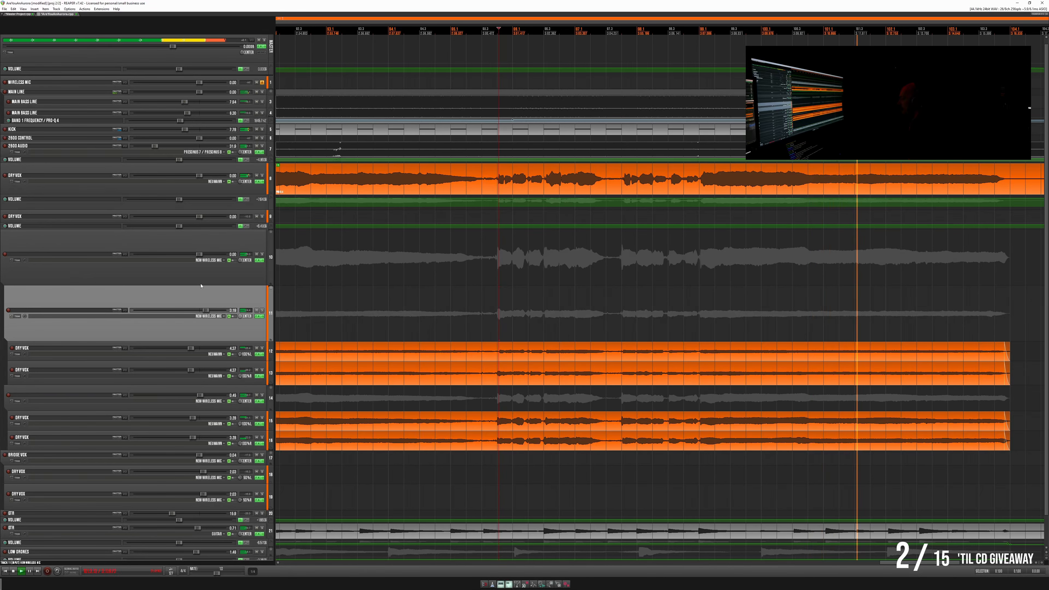
scroll(217, 252, "down", 1)
scroll(218, 252, "down", 1)
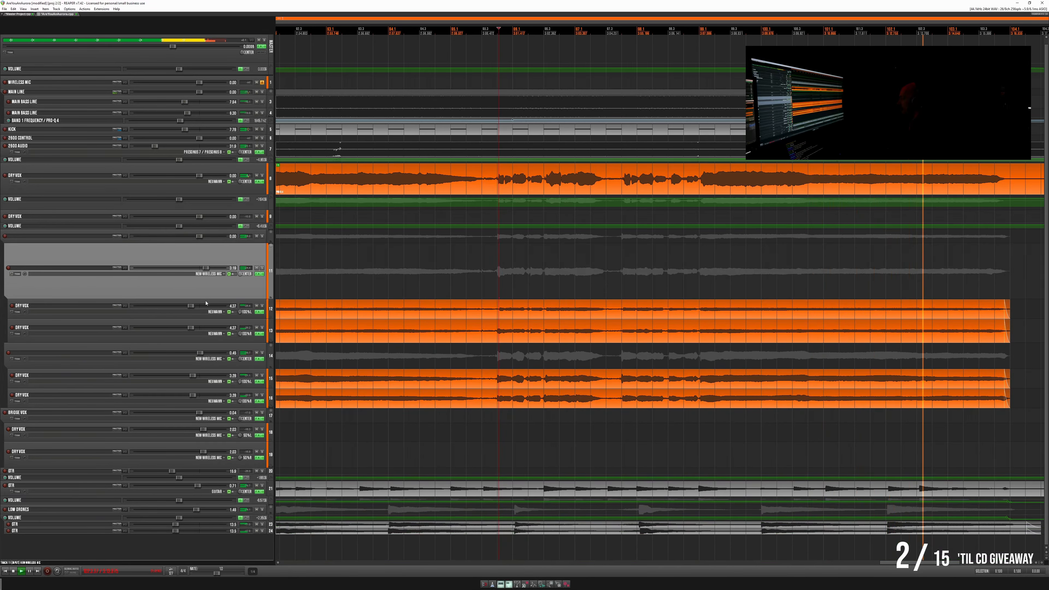
left_click_drag(208, 297, 207, 253)
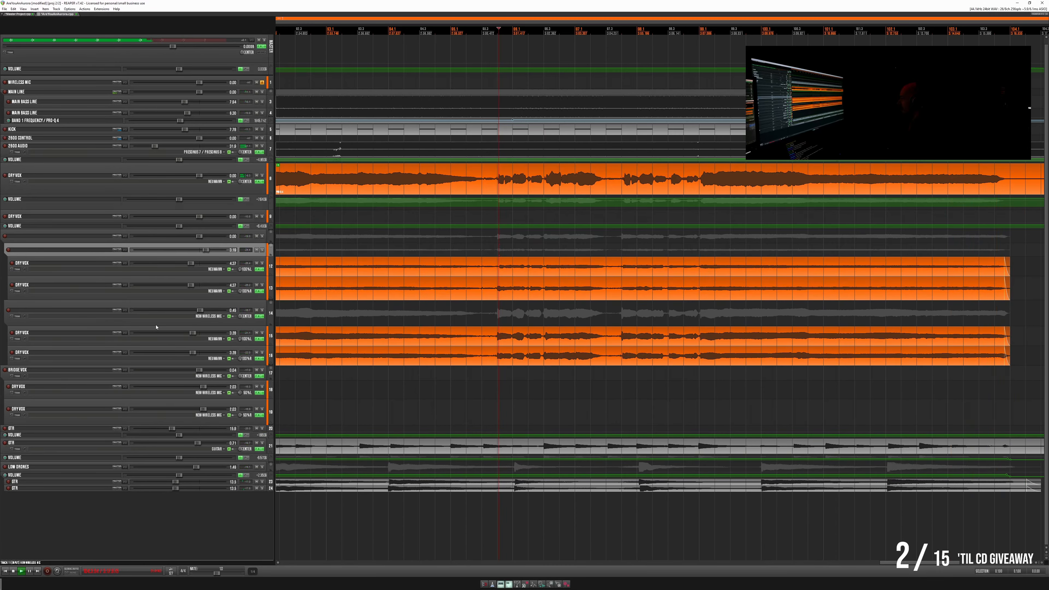
- Stop playback and name the parent folder BK VOX DEESS and its two nested folders BK VOX 1 and BK VOX 2
key("minus")
key("minus")
key("minus")
key("minus")
key("minus")
key("minus")
key("space")
key("Home")
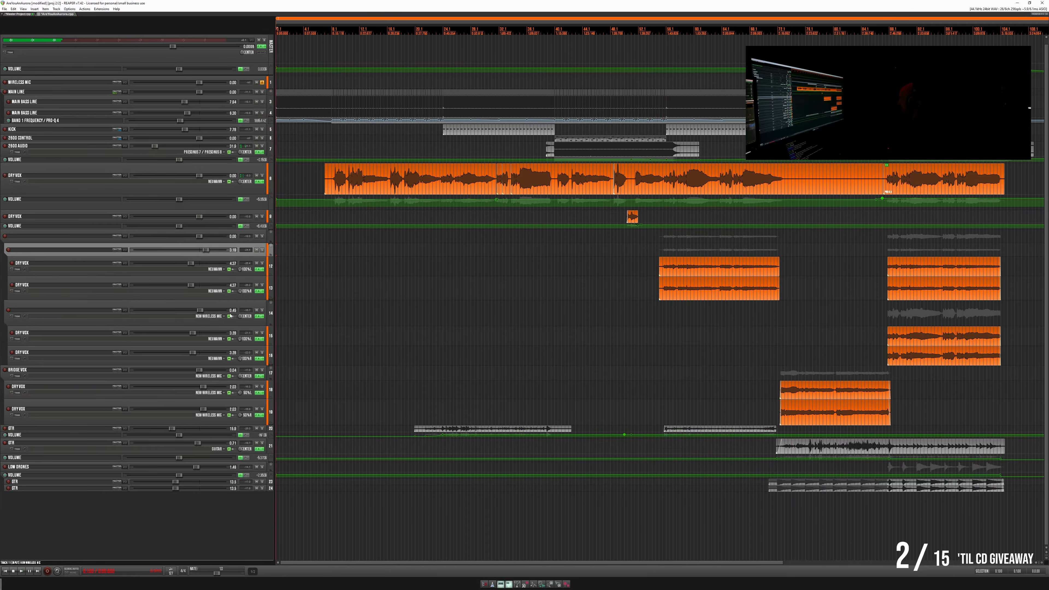
key("minus")
key("minus")
key("minus")
key("plus")
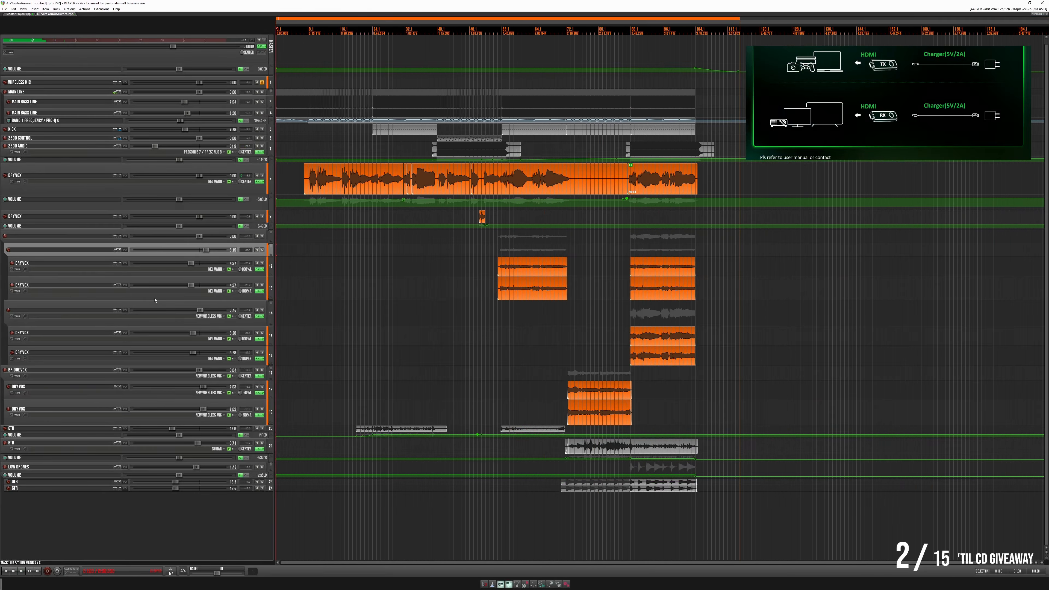
double_click(56, 236)
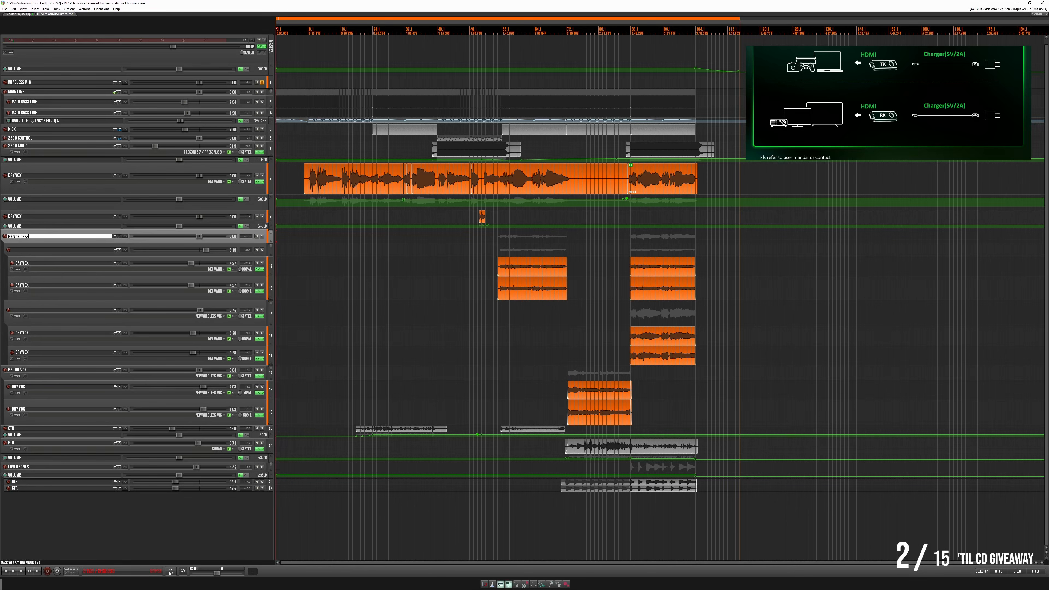
left_click(70, 251)
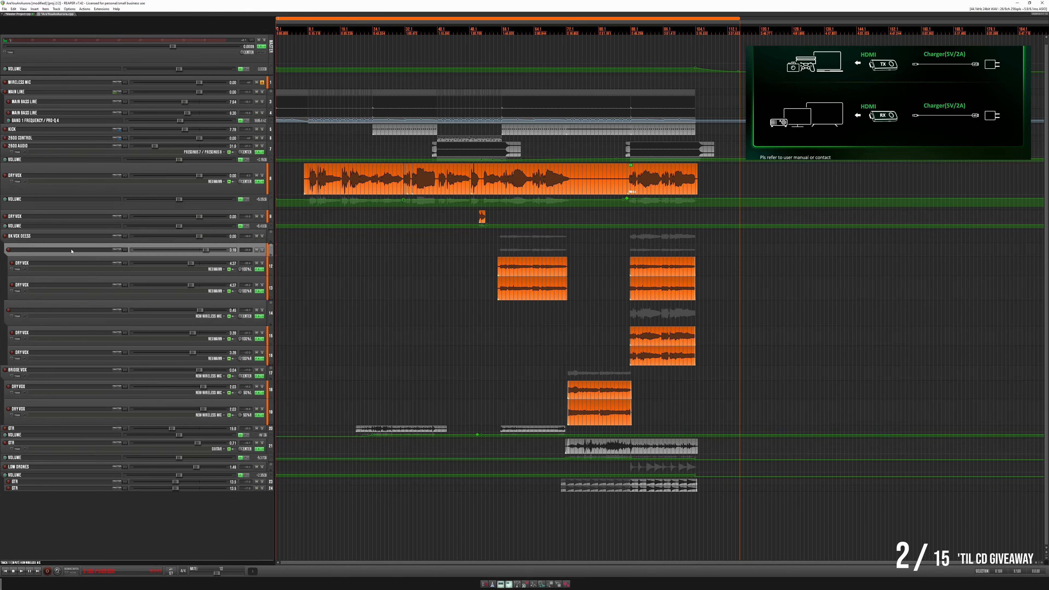
double_click(56, 309)
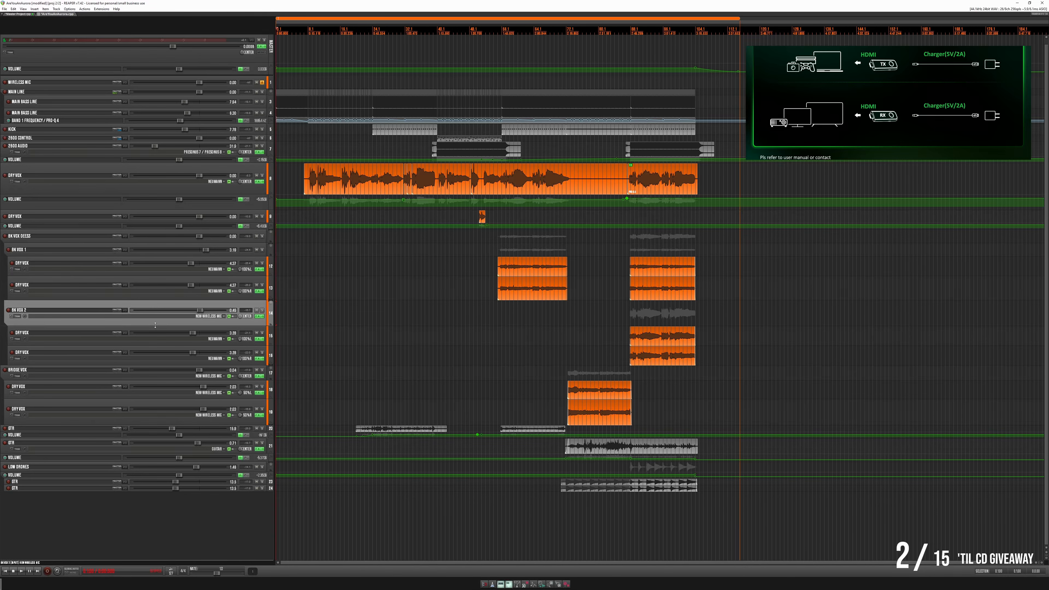
- Reduce the BK VOX 2 folder's height and give the tracks an even, compact height that fits the whole project
left_click_drag(155, 324, 147, 281)
scroll(152, 267, "down", 5)
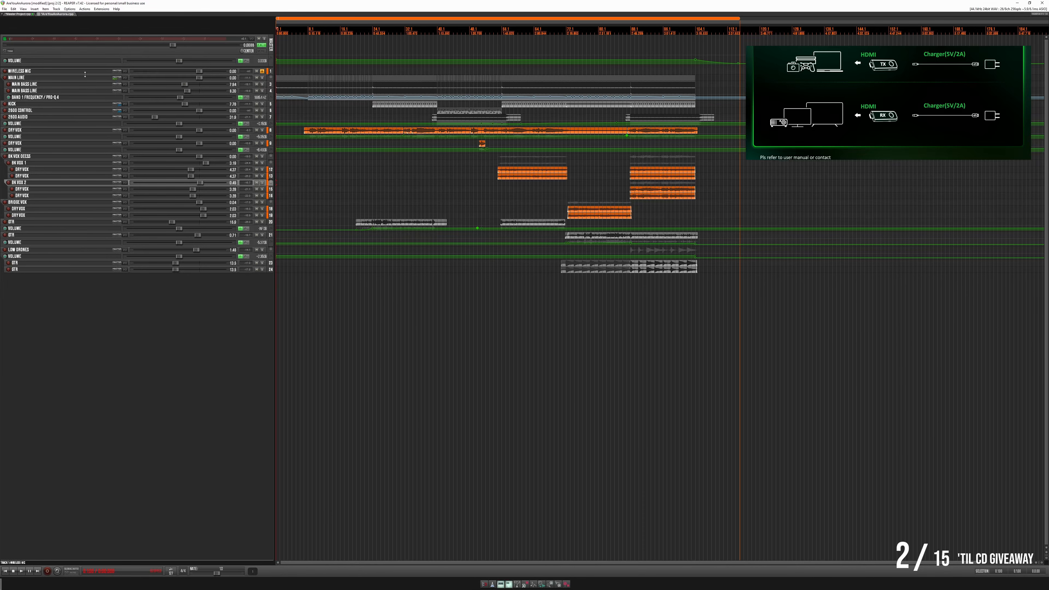
scroll(85, 74, "up", 3)
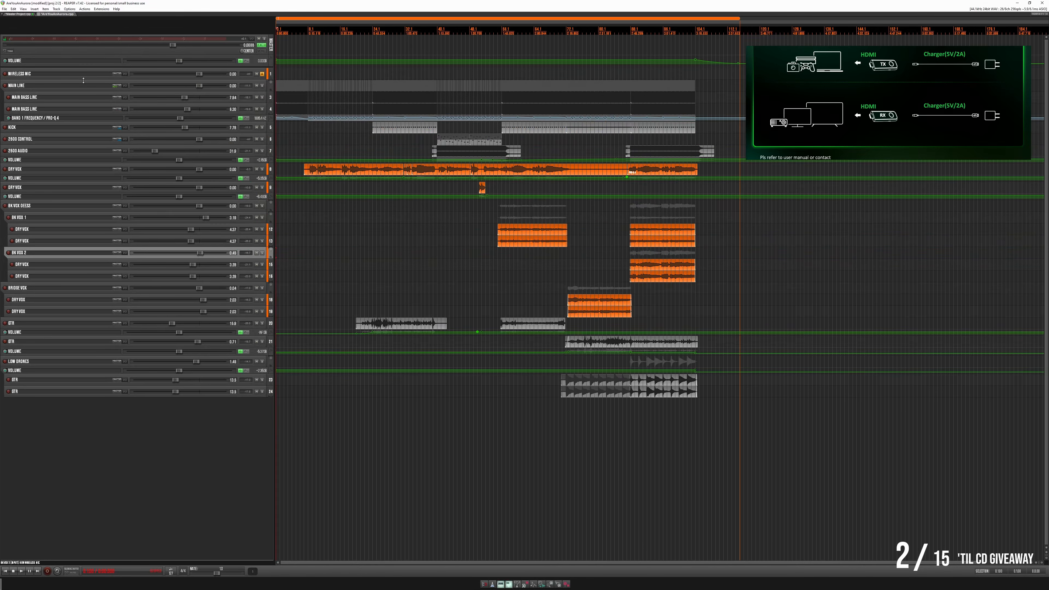
scroll(84, 83, "up", 3)
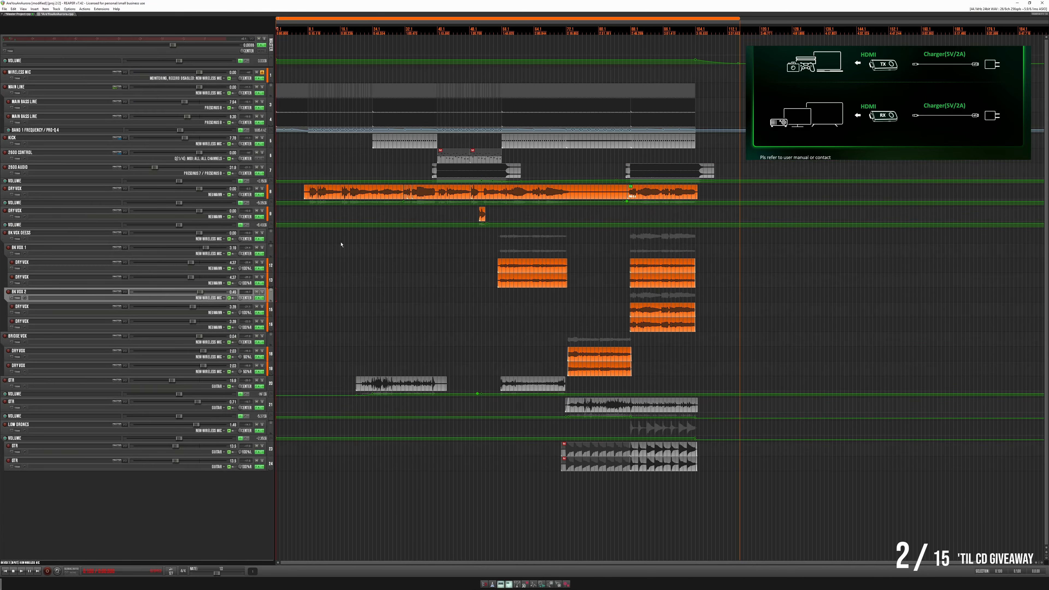
- Play the first backing vocal section and continue listening from just before the bridge vocals
left_click(493, 242)
key("space")
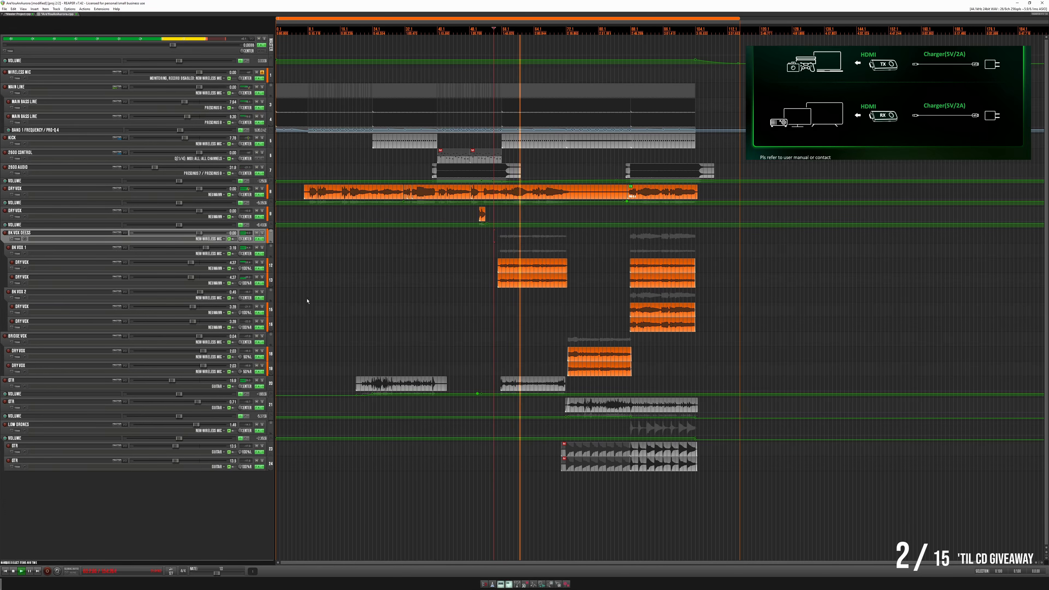
left_click(562, 251)
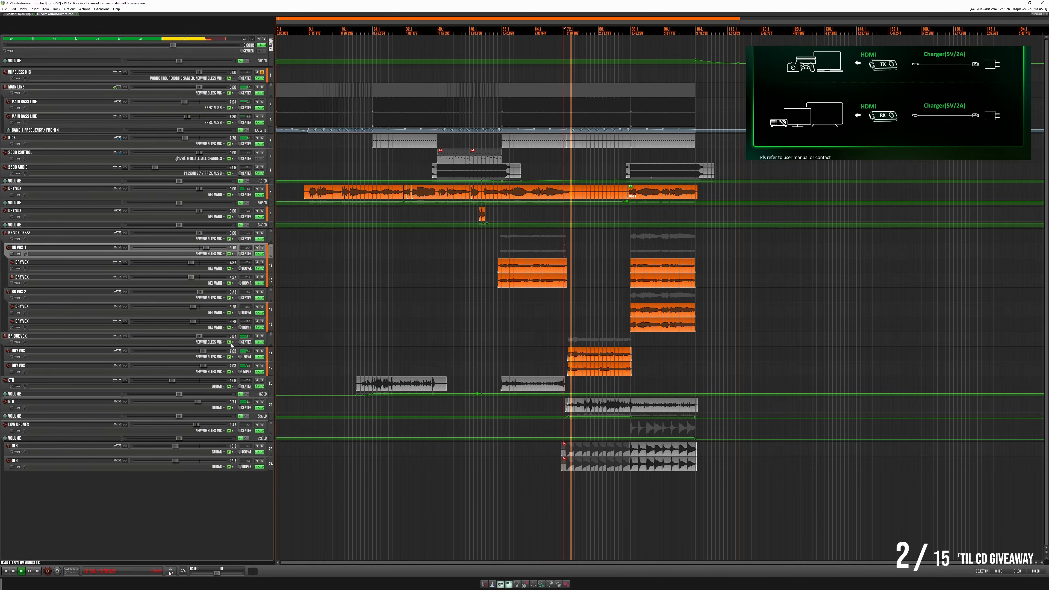
- Enlarge the Bridge Vox folder slightly and shift the low-cut band in its Pro-Q 4 to a higher frequency
left_click(131, 350)
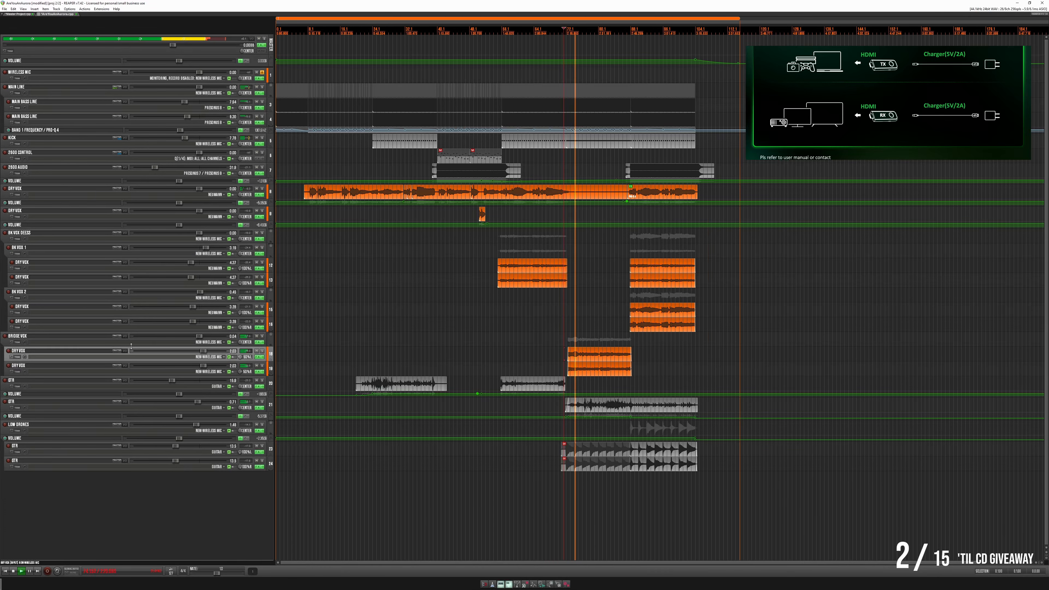
left_click_drag(132, 346, 132, 354)
left_click(261, 346)
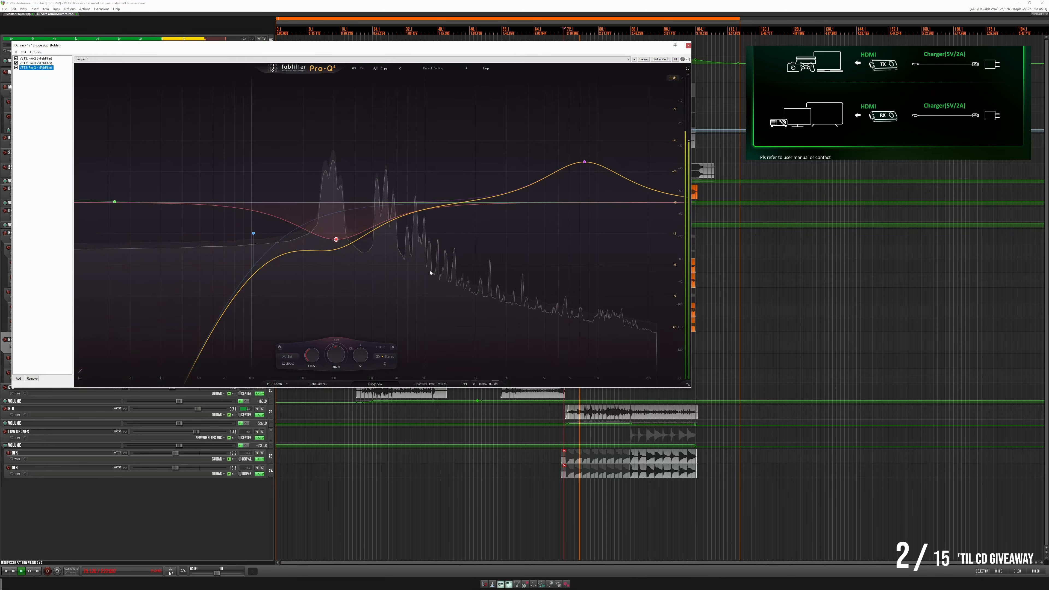
left_click_drag(254, 233, 260, 240)
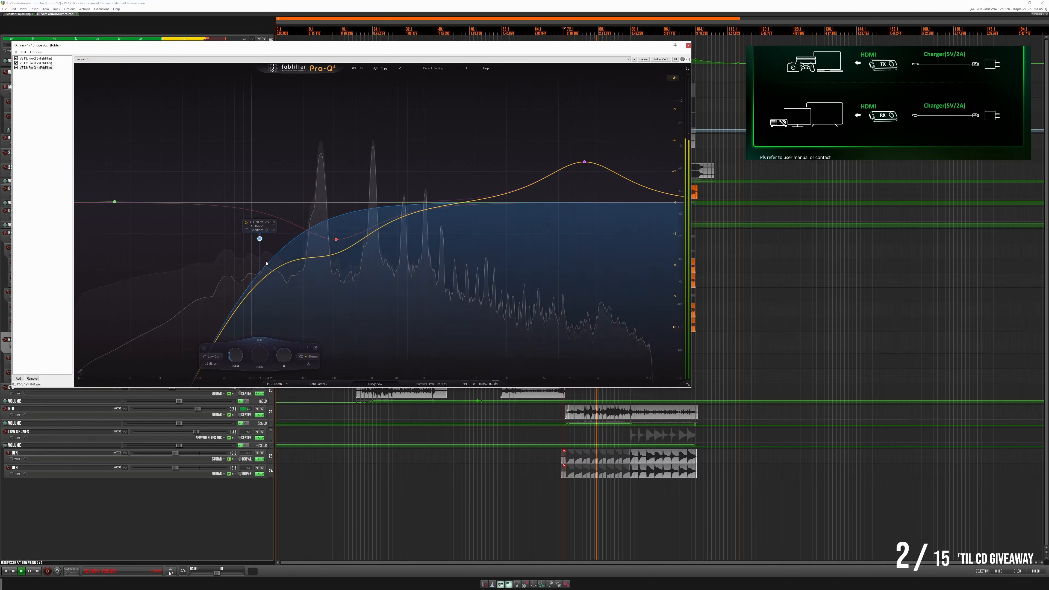
left_click(688, 46)
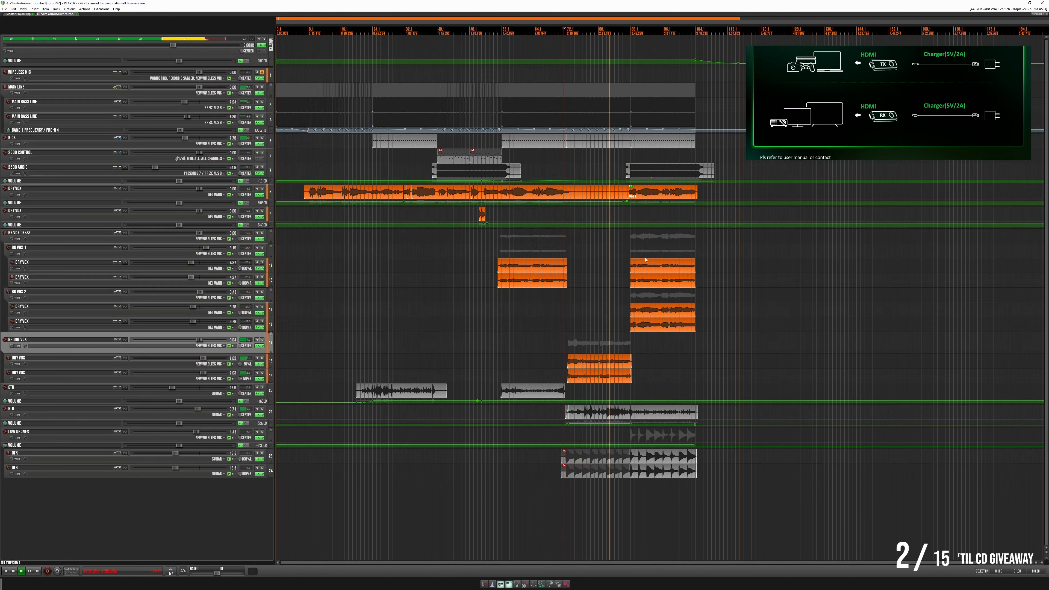
- Examine the final backing vocal section in the arrangement while the song plays
left_click(665, 248)
scroll(664, 248, "up", 4)
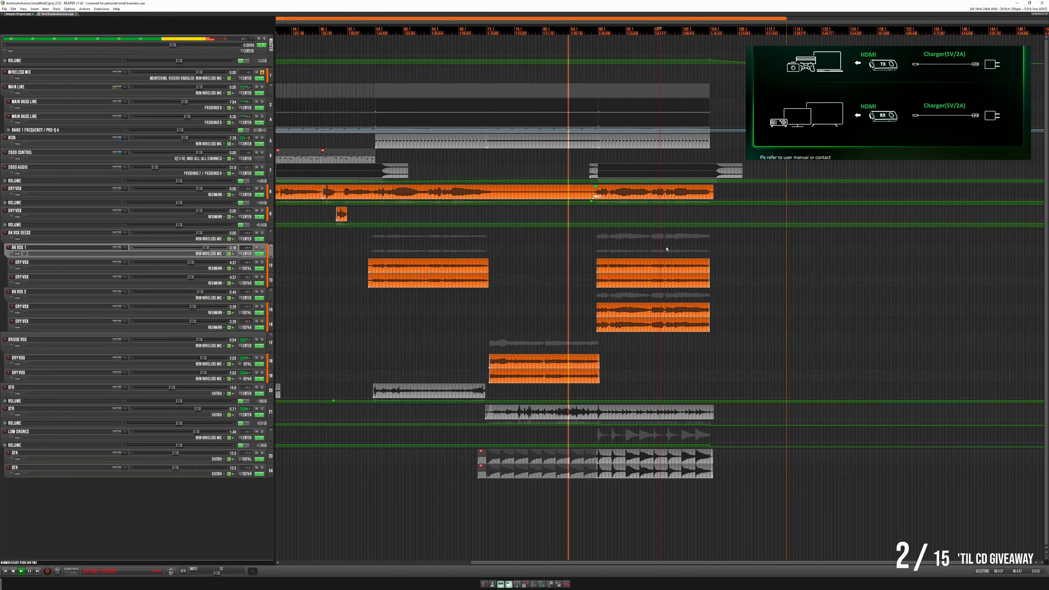
left_click(691, 241)
scroll(691, 242, "down", 2)
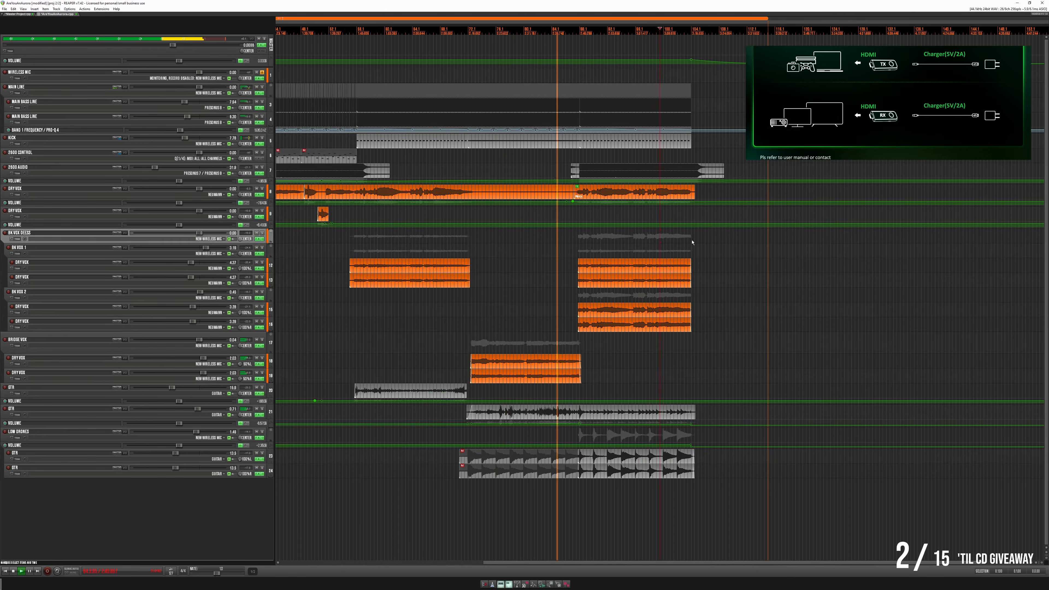
scroll(691, 242, "up", 4)
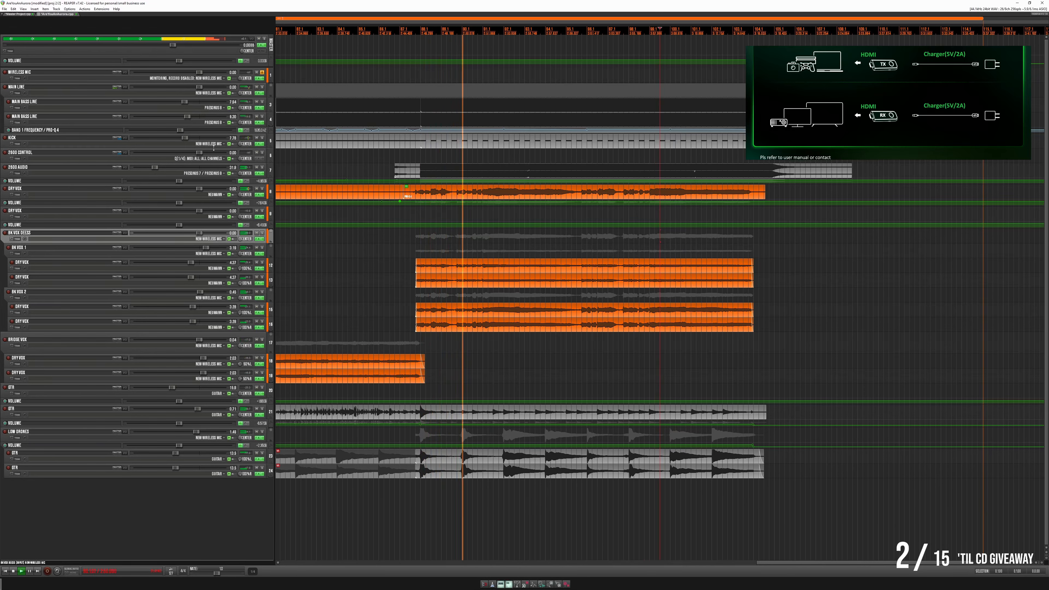
- Enlarge the Kick track and open its MIDI item that ends where the final section begins
left_click_drag(204, 149, 206, 211)
left_click(405, 155)
scroll(405, 155, "up", 10)
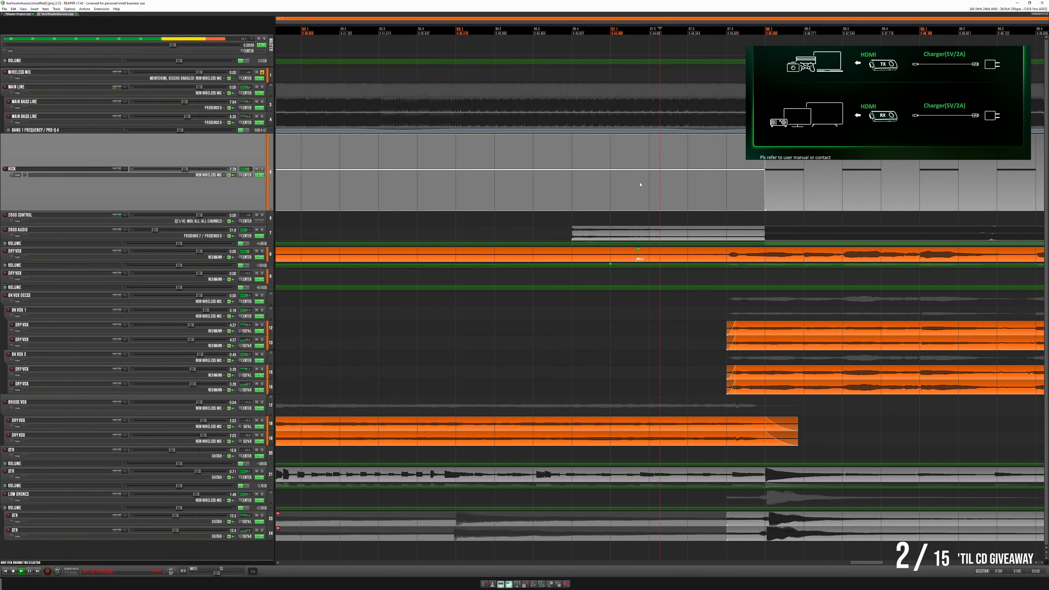
double_click(636, 210)
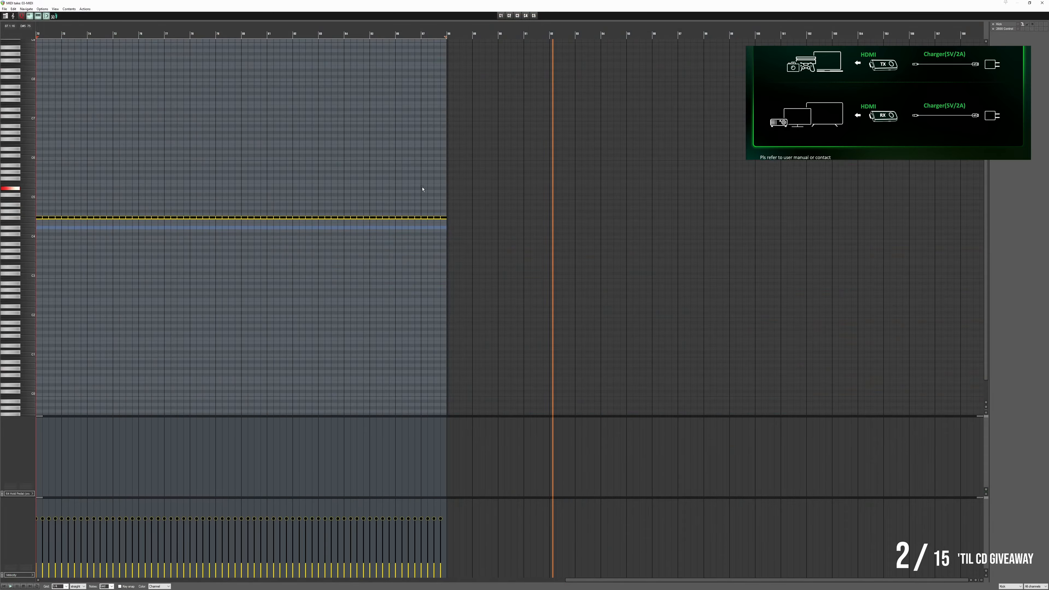
- Delete the last note of the Kick MIDI item just before the final section
left_click(414, 182)
key("ctrl+a")
key("space")
key("space")
scroll(440, 191, "up", 4)
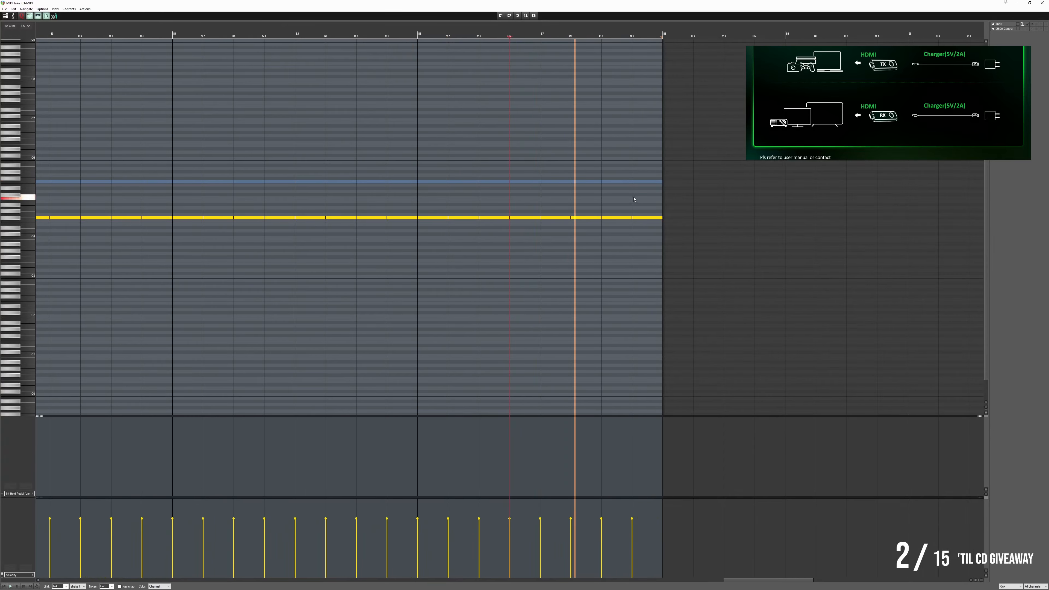
left_click_drag(653, 222, 653, 228)
key("Delete")
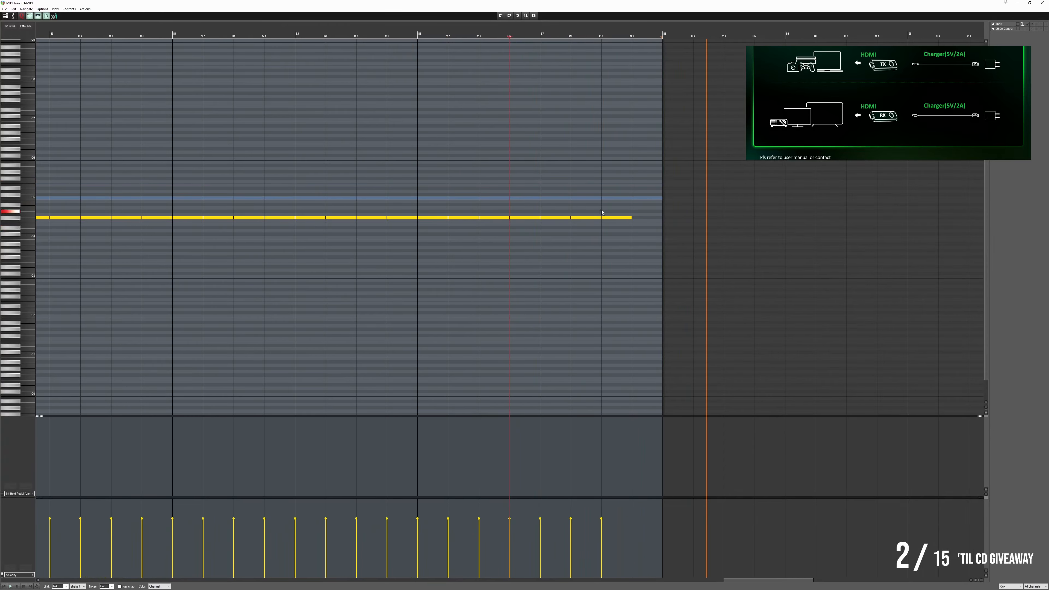
- Play the end of the Kick pattern from several points and close the MIDI editor
left_click(565, 193)
key("space")
key("space")
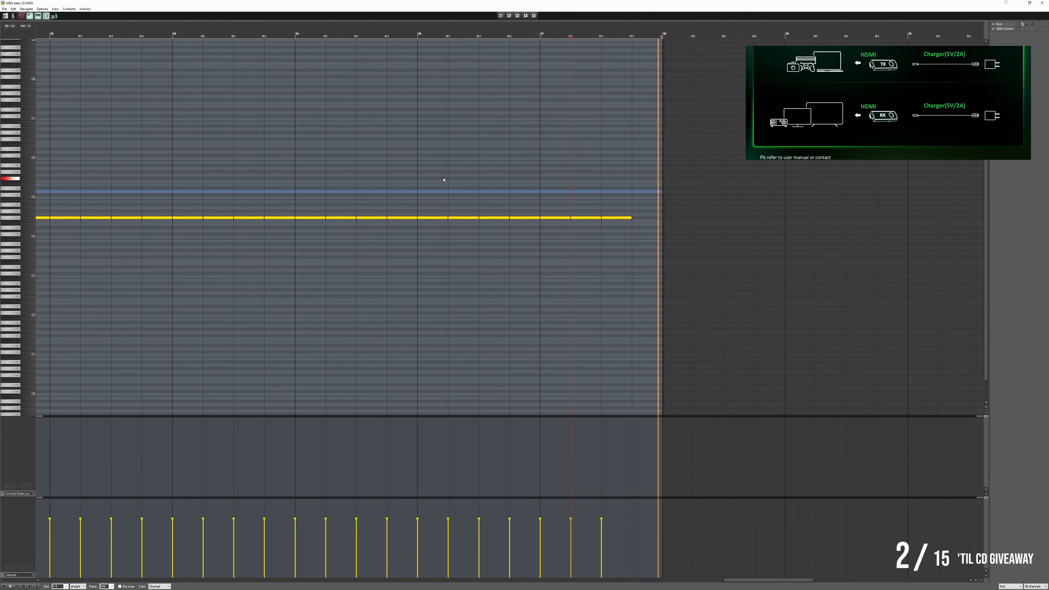
left_click(417, 169)
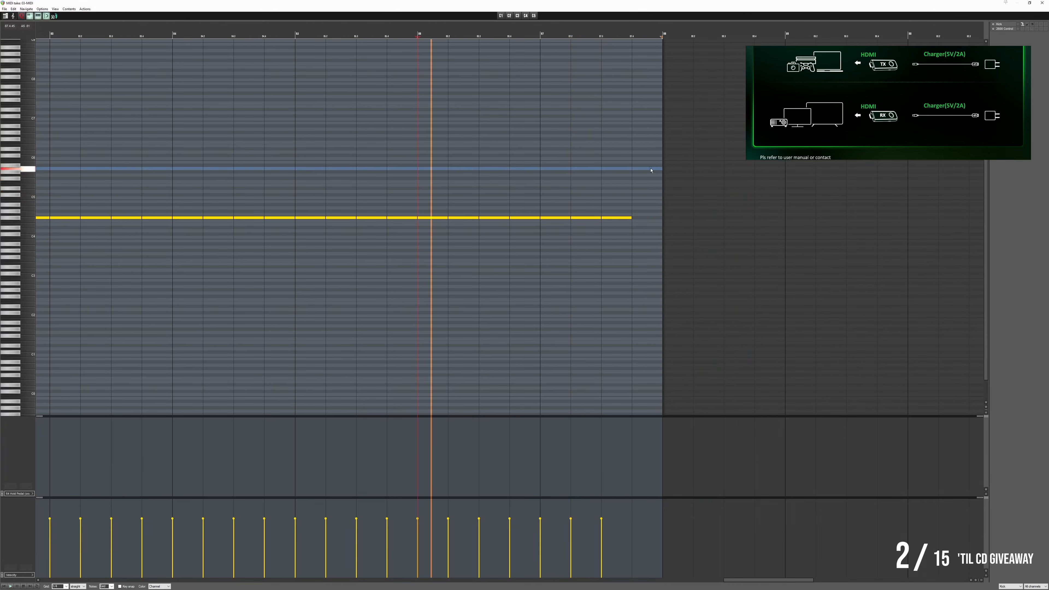
left_click(1041, 3)
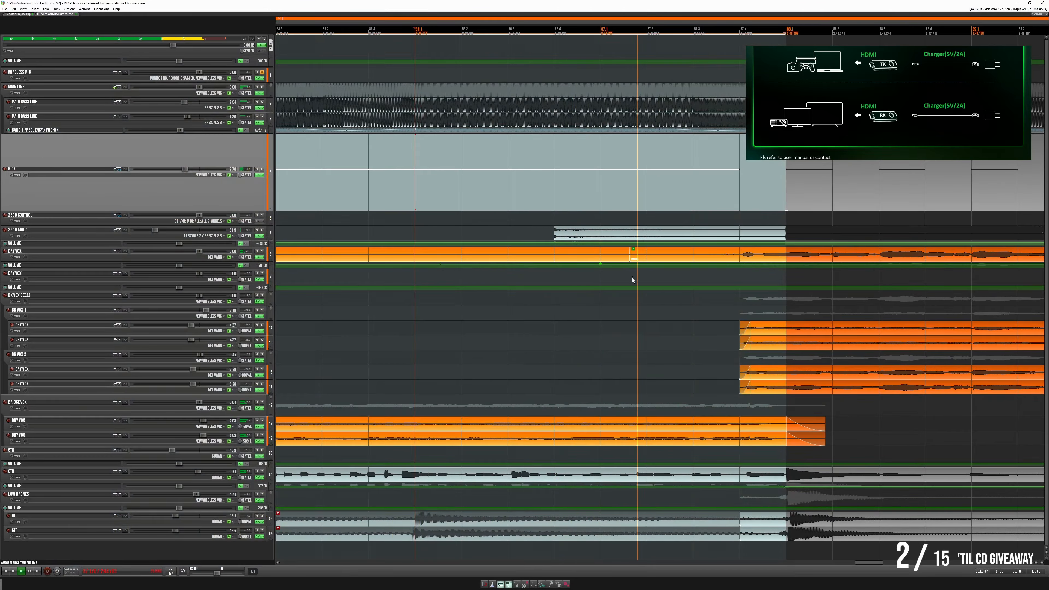
- Check the Kick transition into the final section during playback and return the Kick track to a compact height
scroll(657, 309, "down", 8)
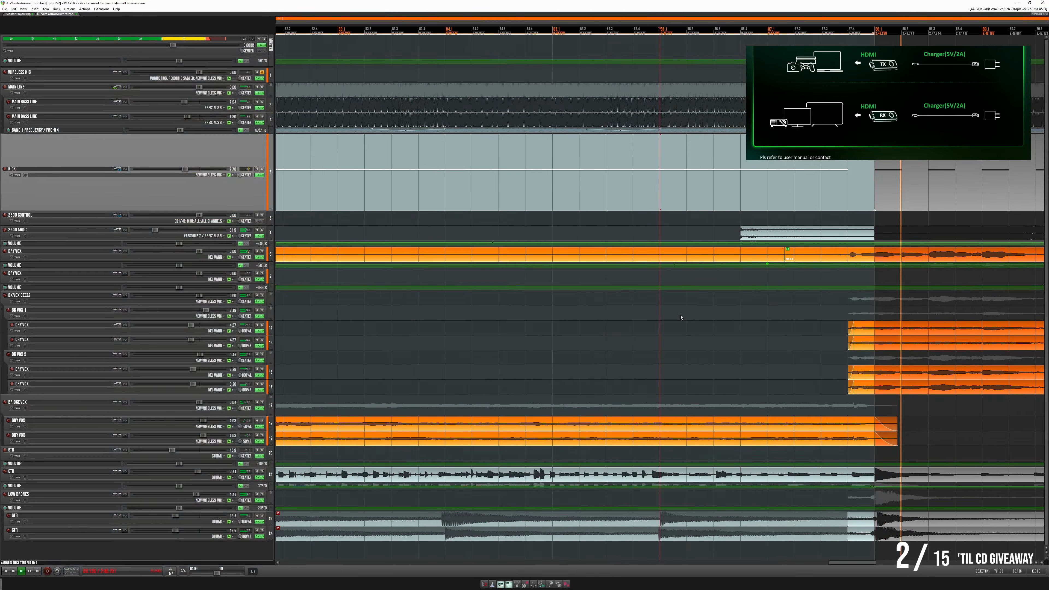
left_click(804, 173)
scroll(796, 166, "up", 1)
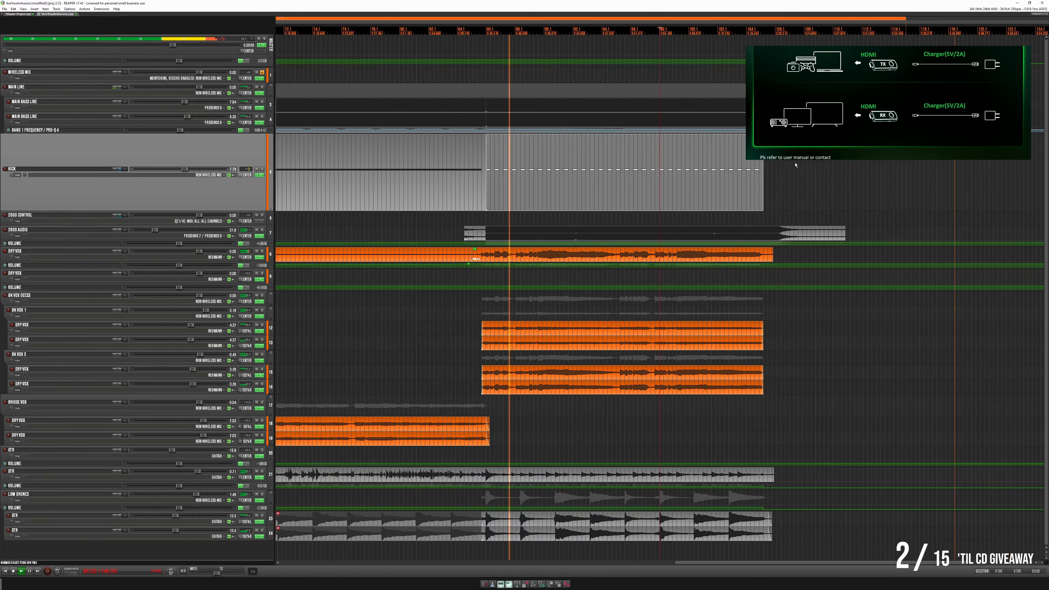
scroll(785, 177, "down", 3)
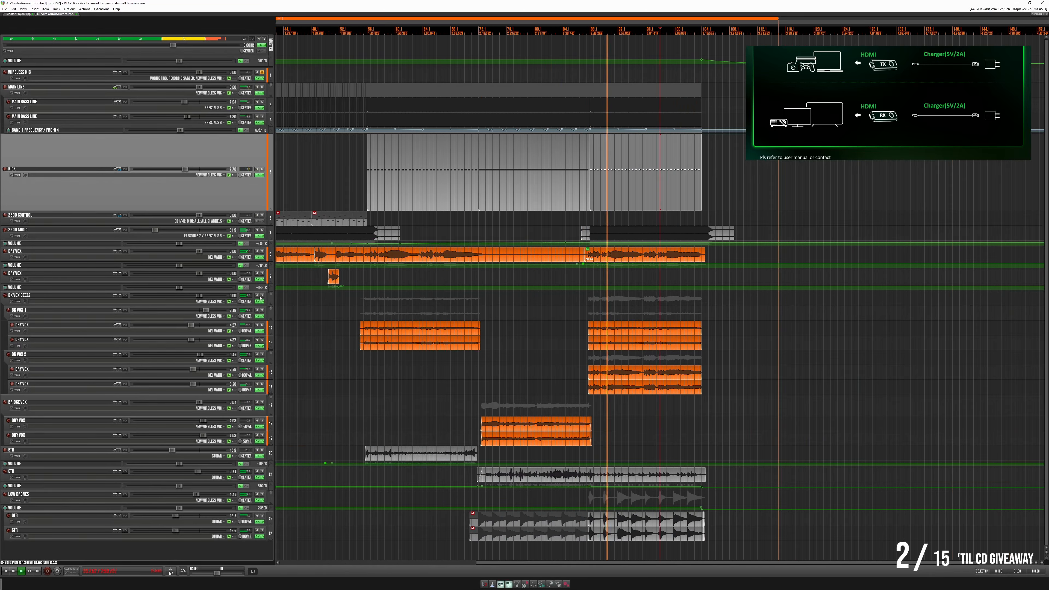
left_click_drag(259, 211, 288, 151)
- Play the final section from shortly after its start to hear the bass line with the backing vocals
left_click(604, 105)
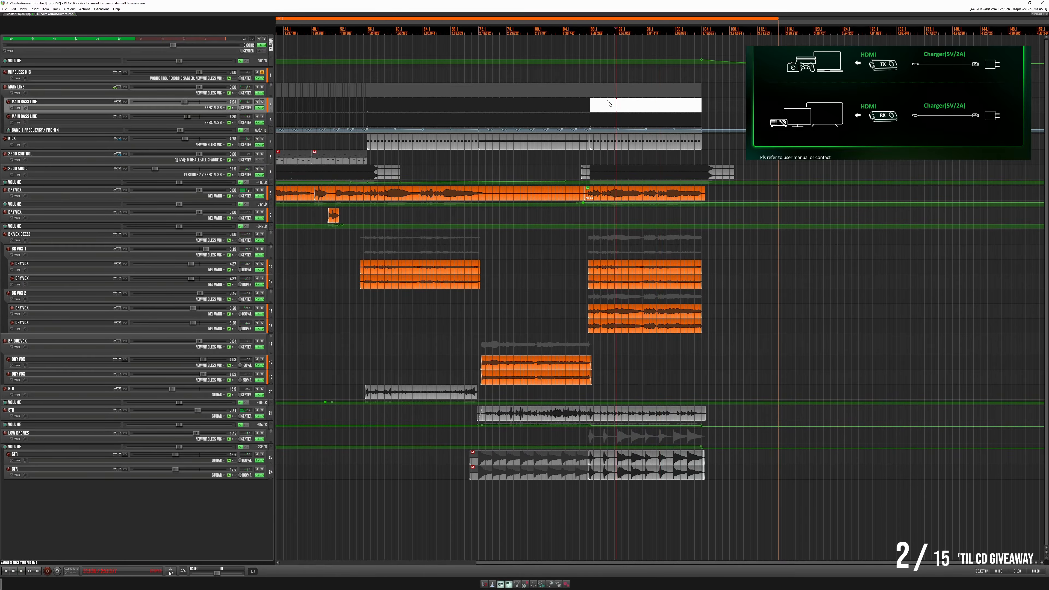
scroll(603, 119, "up", 3)
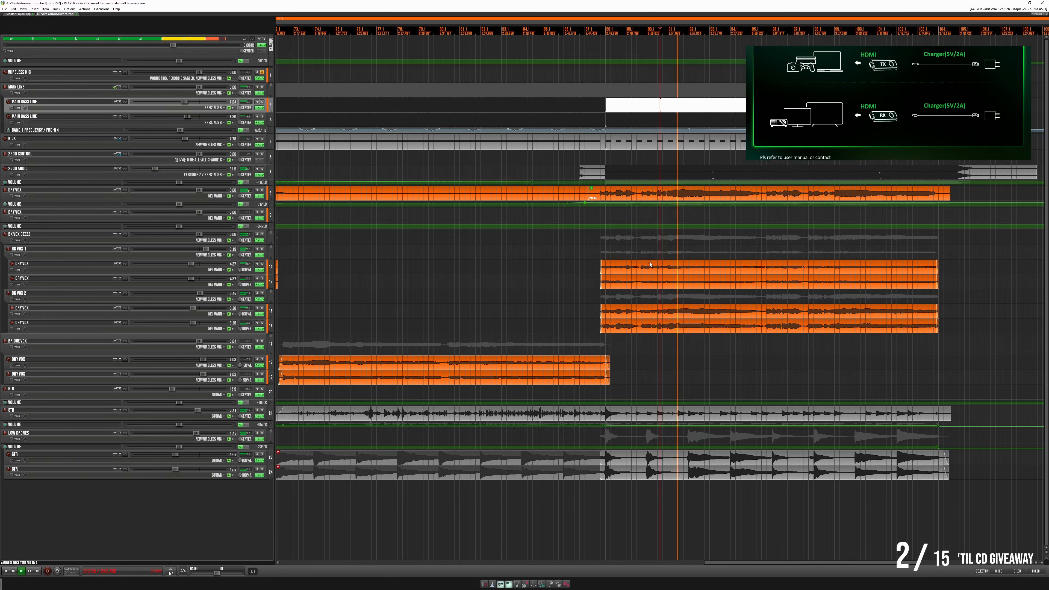
left_click(654, 250)
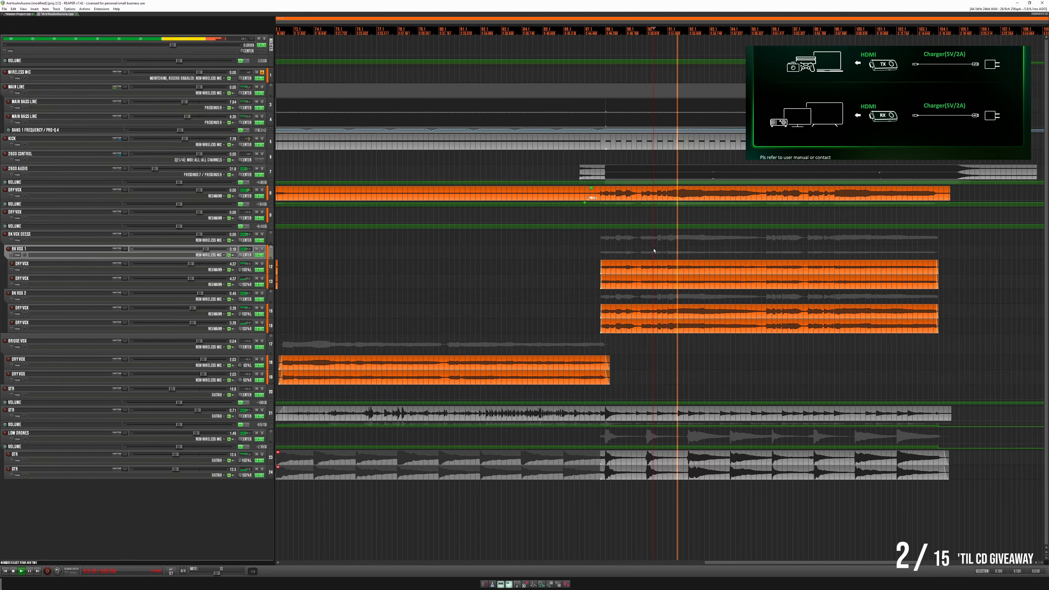
- Show the whole song and shrink all tracks to their minimum height
scroll(640, 267, "down", 2)
scroll(641, 268, "down", 3)
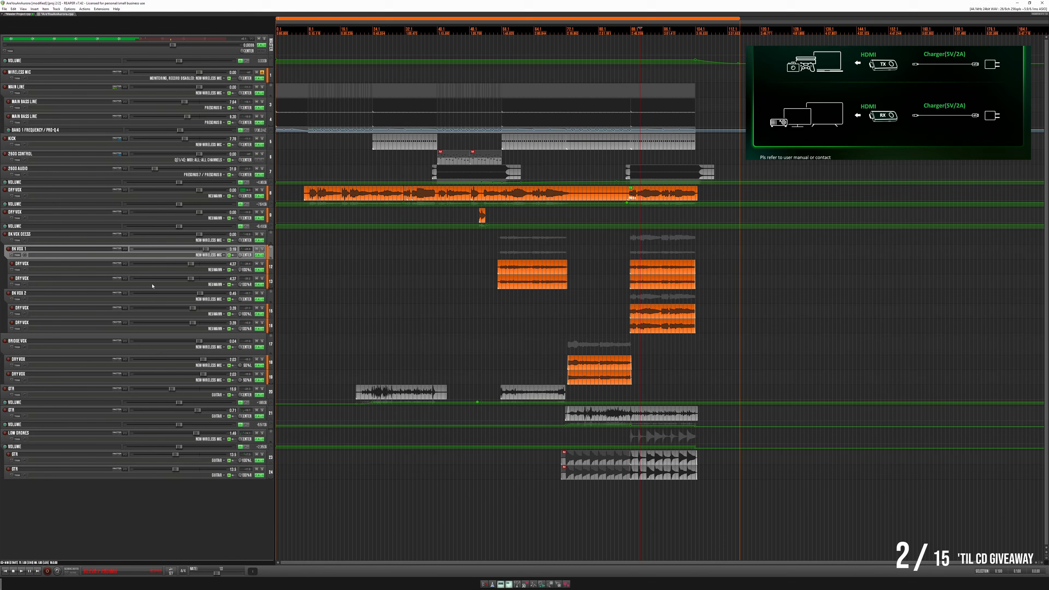
scroll(68, 81, "down", 3)
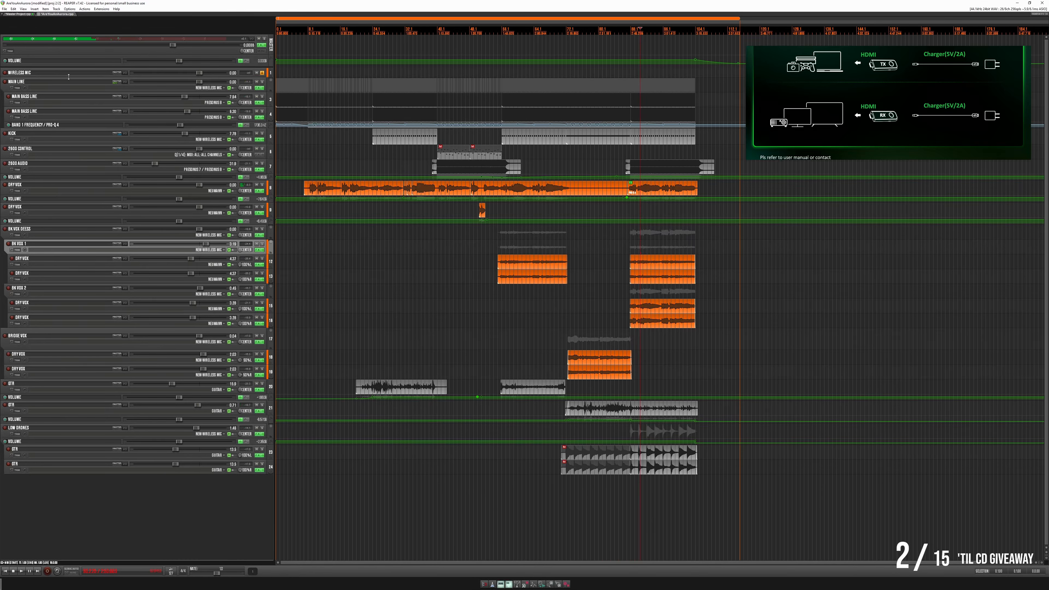
left_click(240, 418)
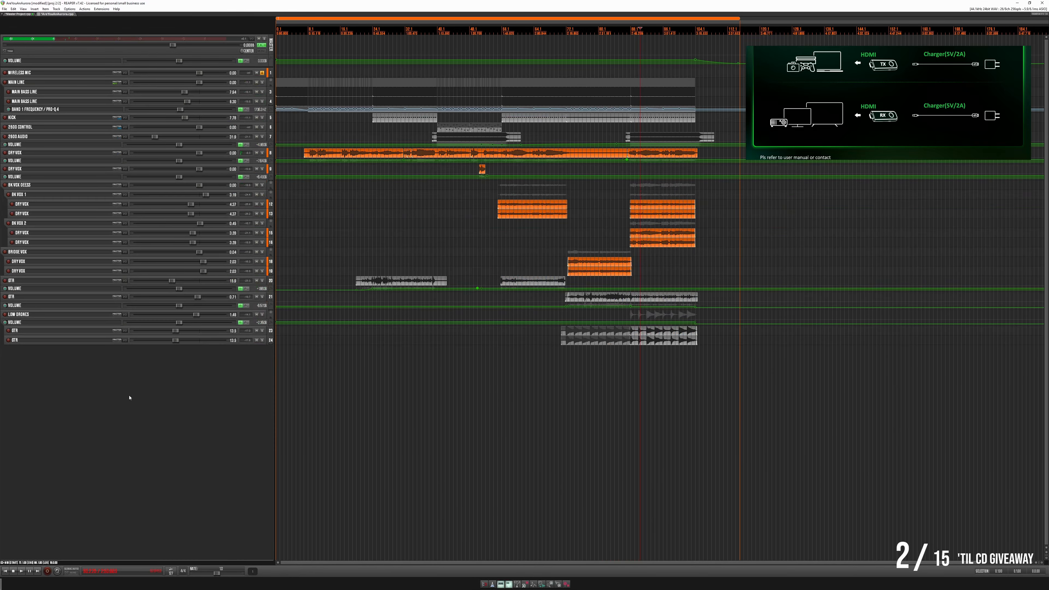
- Browse the available track templates, including the Old folder and its first subfolder
right_click(131, 398)
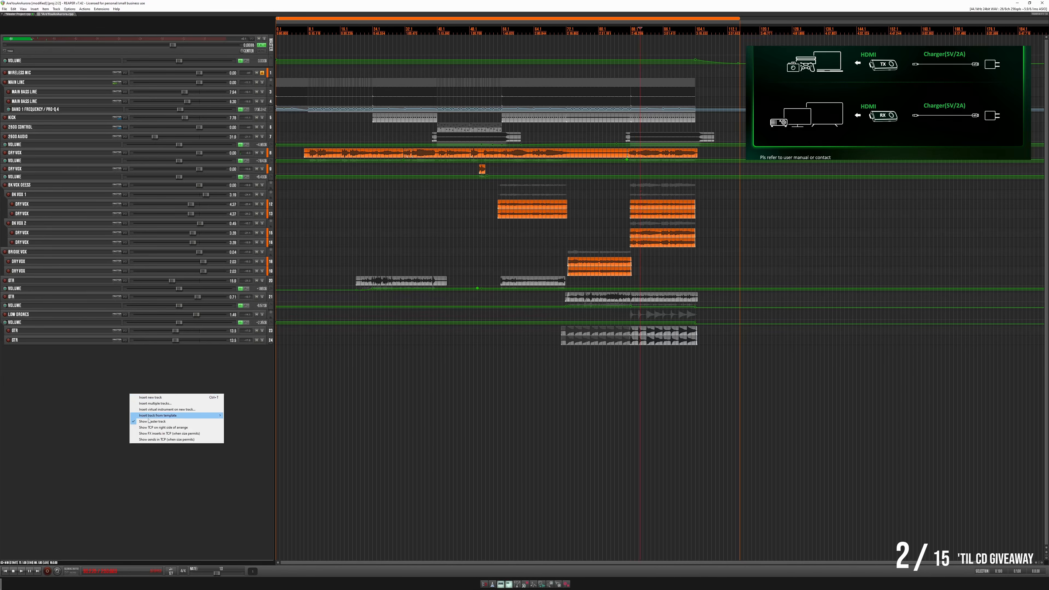
left_click(150, 374)
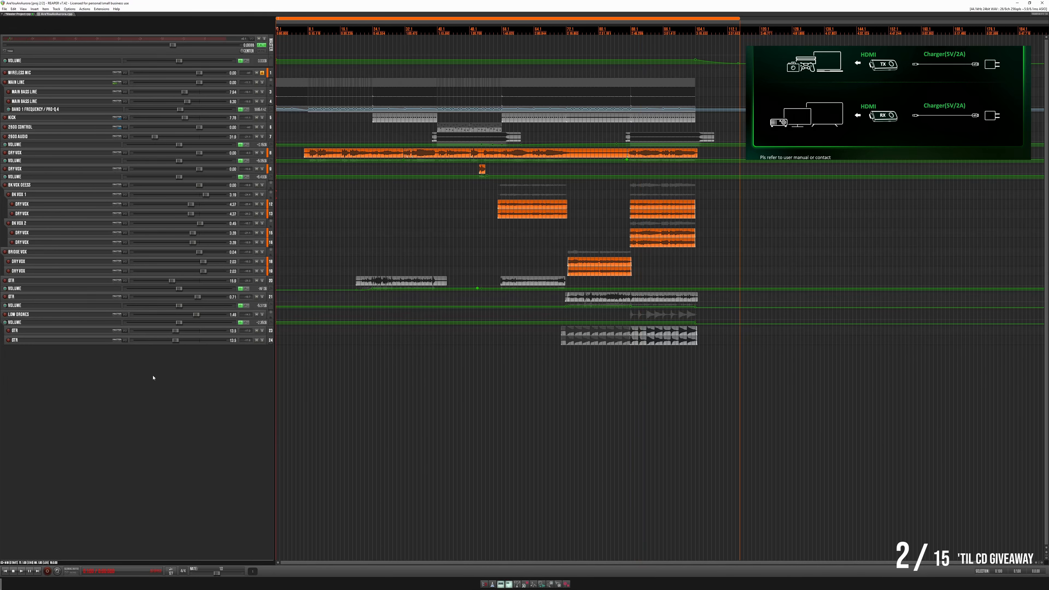
right_click(151, 363)
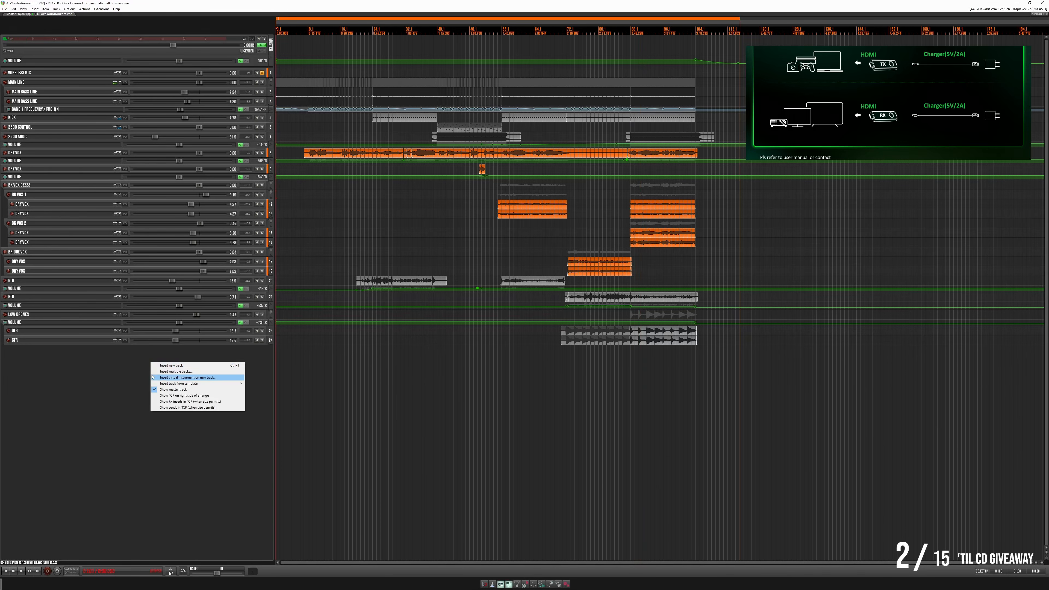
mouse_move(161, 385)
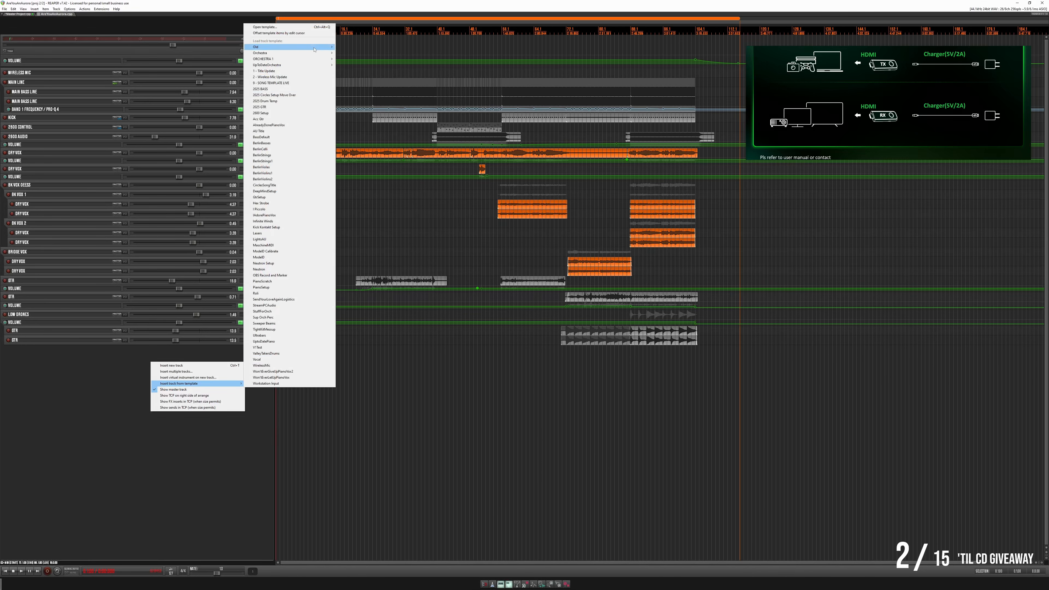
mouse_move(314, 49)
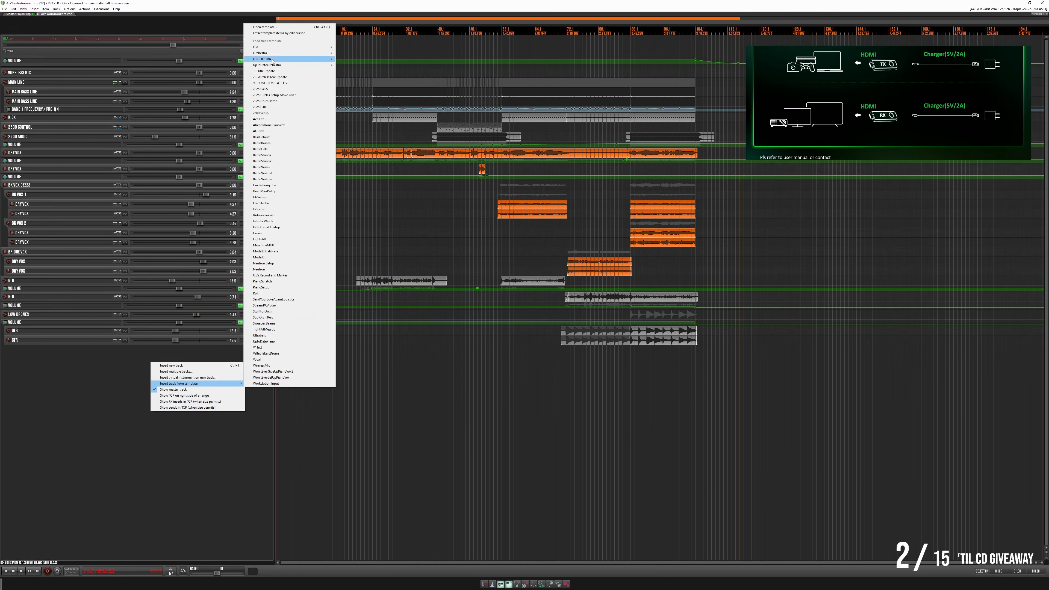
mouse_move(279, 48)
mouse_move(364, 48)
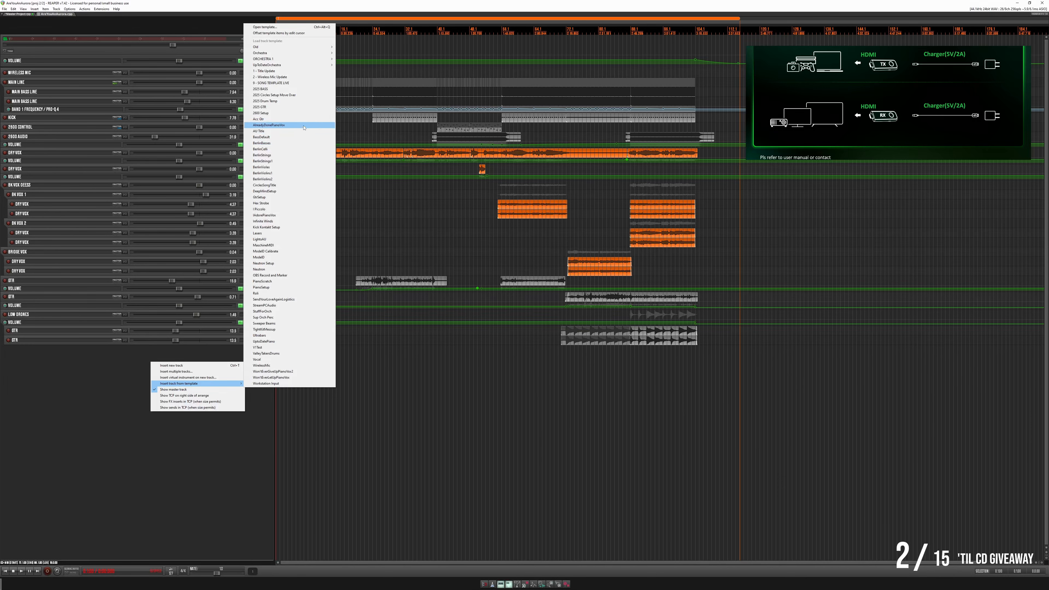
mouse_move(307, 62)
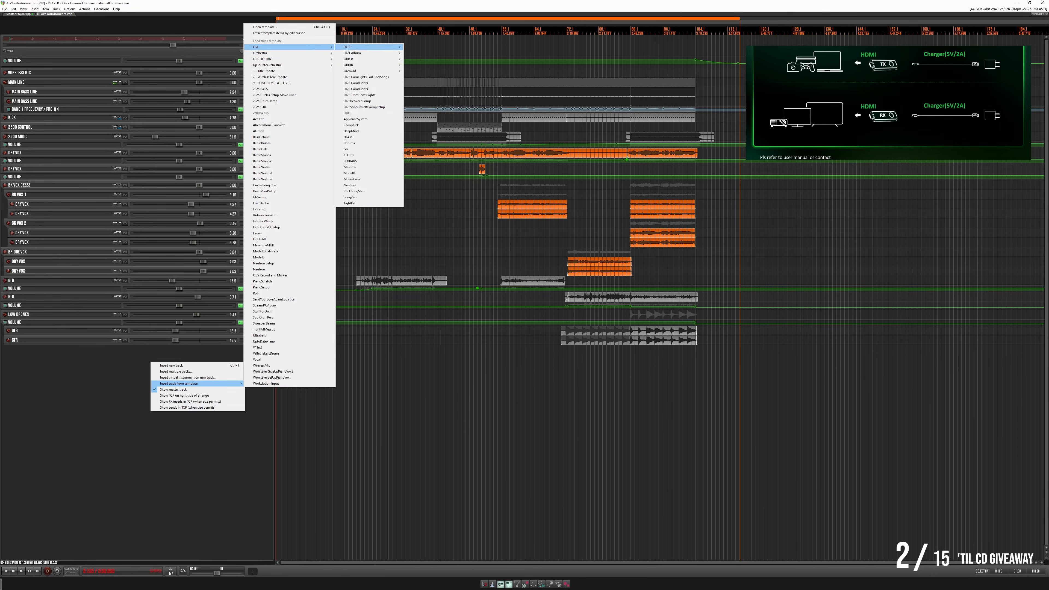
mouse_move(368, 49)
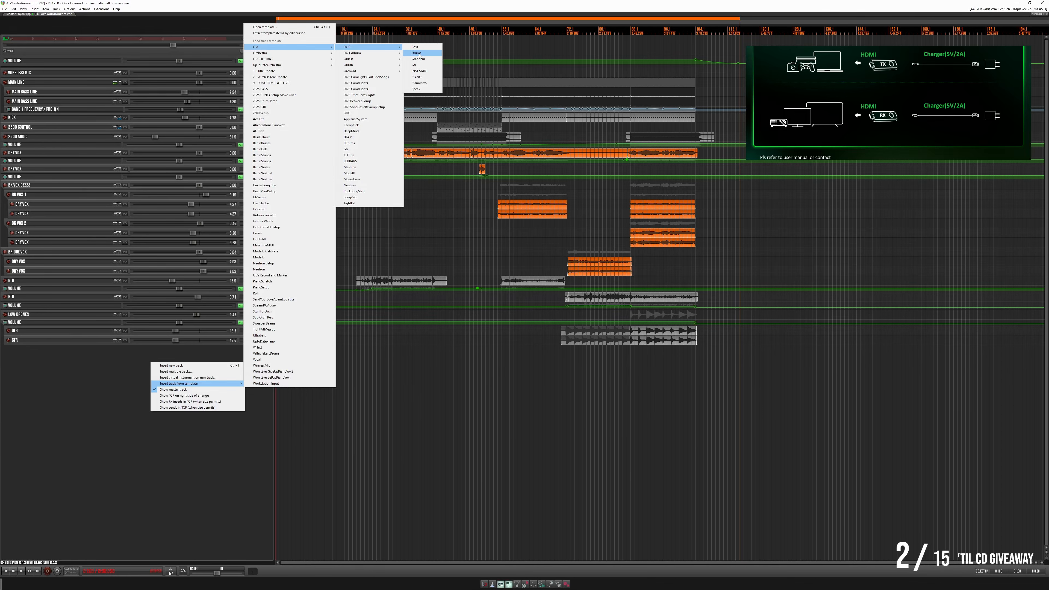
left_click(97, 386)
- Insert a new track and move it to the end of the track list, outside the vocal folders
right_click(98, 385)
left_click(103, 389)
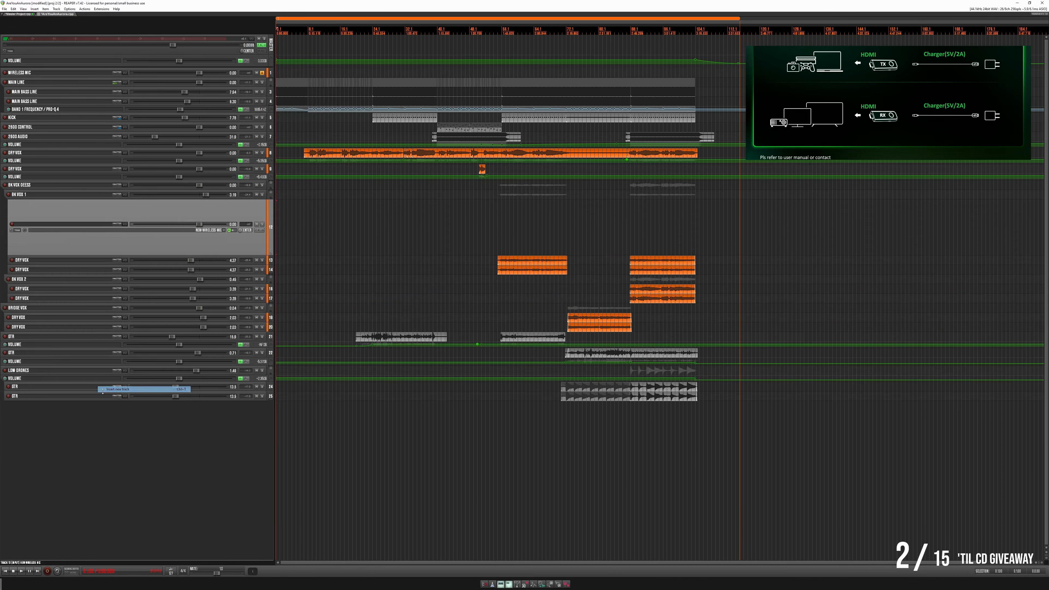
left_click_drag(122, 208, 134, 416)
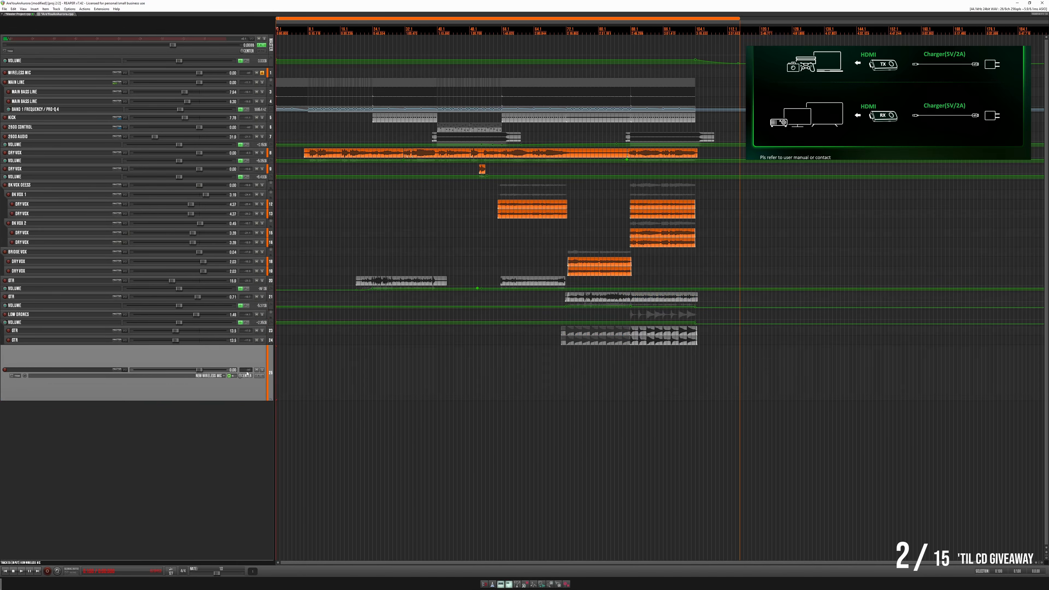
- Add the Kontakt 7 instrument to the new track and switch it to Rack View with its library list
left_click(258, 376)
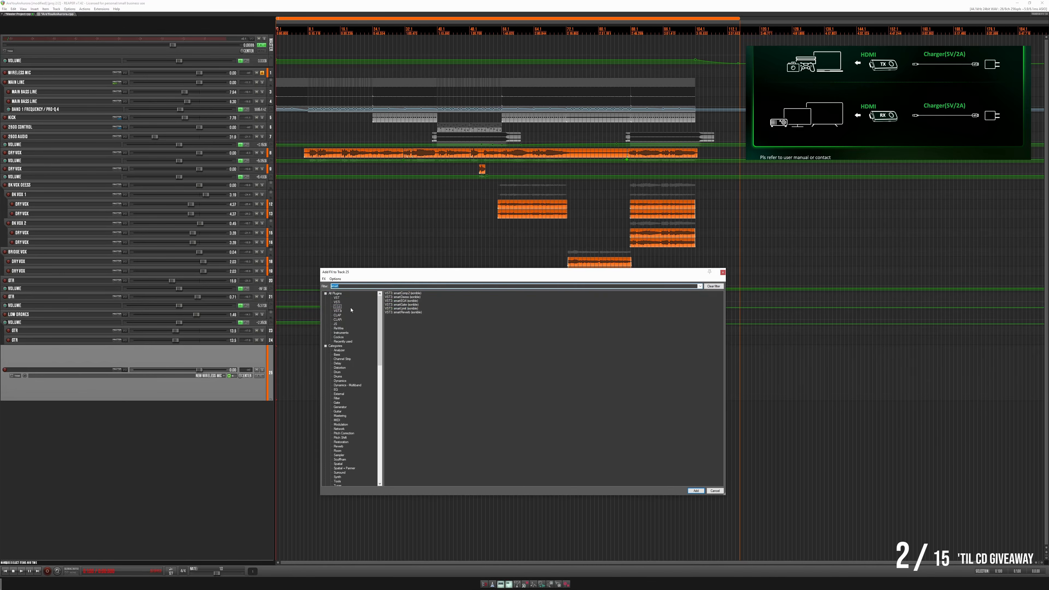
left_click(340, 311)
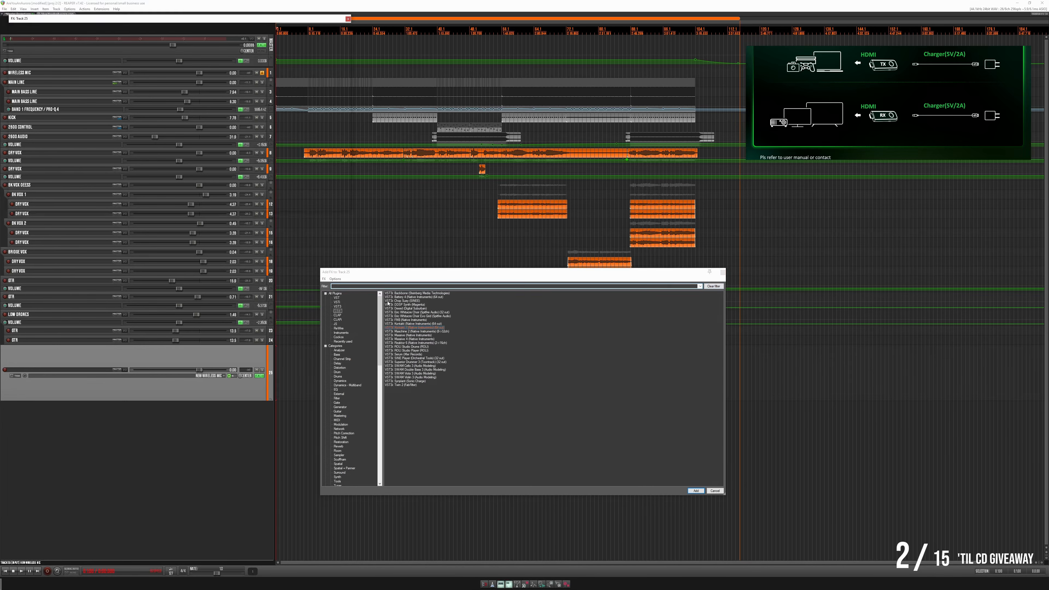
double_click(404, 328)
left_click_drag(207, 22, 512, 215)
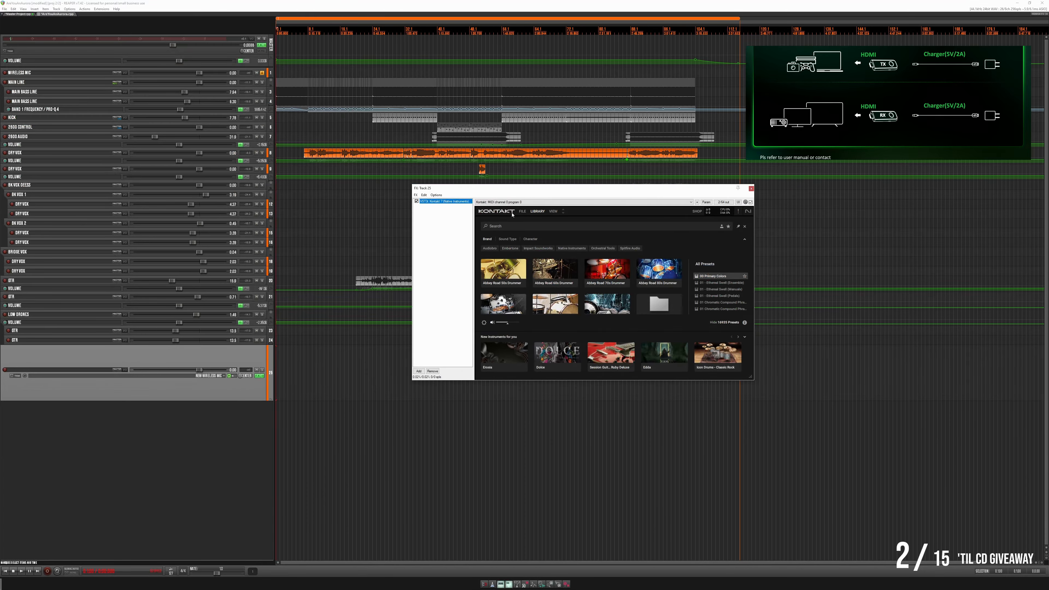
left_click(536, 212)
left_click(552, 211)
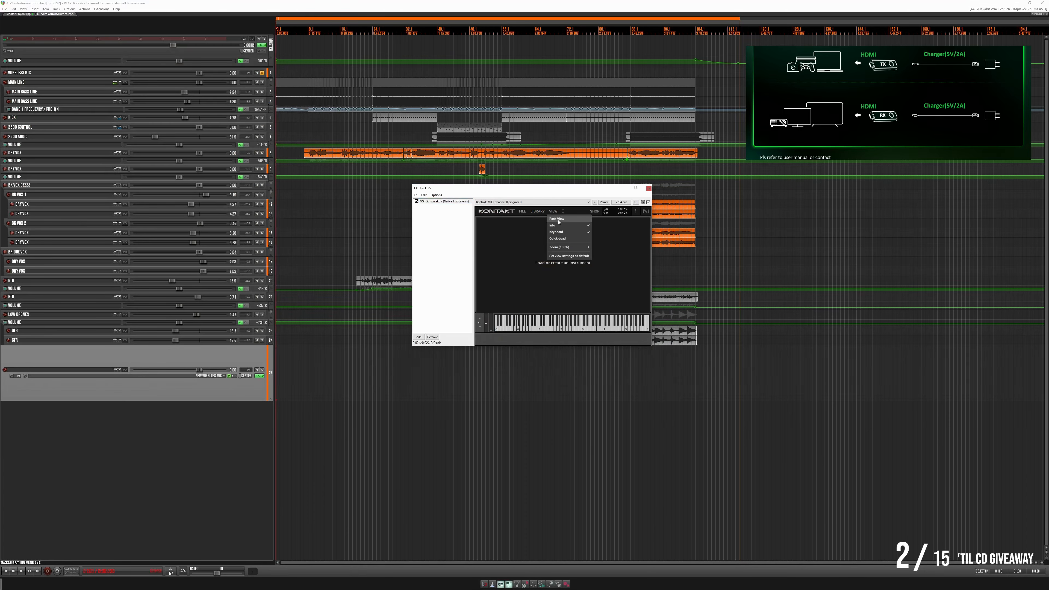
left_click(560, 219)
left_click(487, 220)
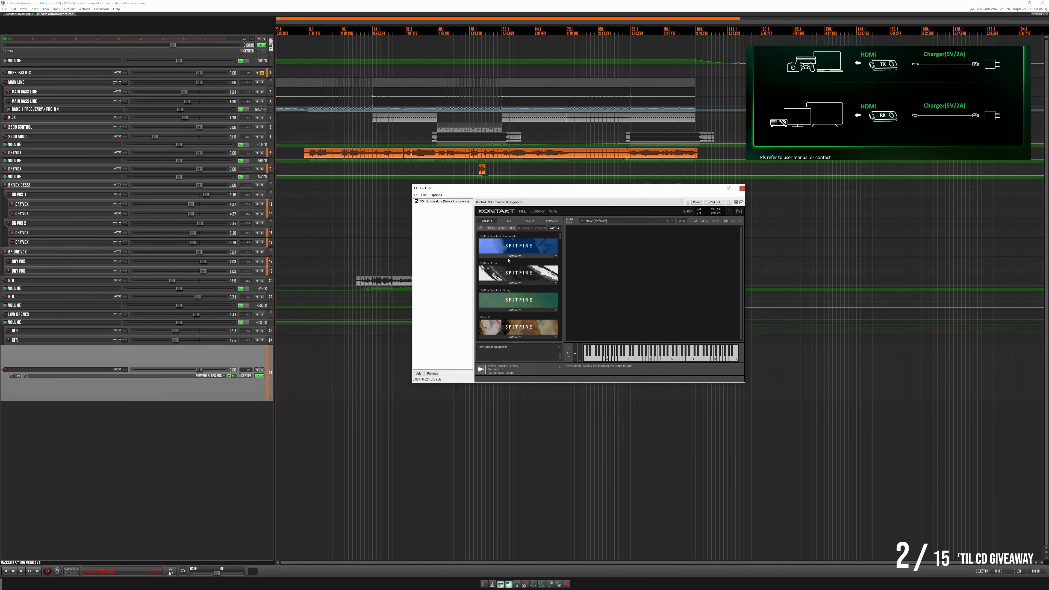
- Load the Session Kit - Full from the Studio Drummer library, audition a drum sound and close the instrument window
scroll(508, 259, "down", 8)
scroll(507, 259, "down", 15)
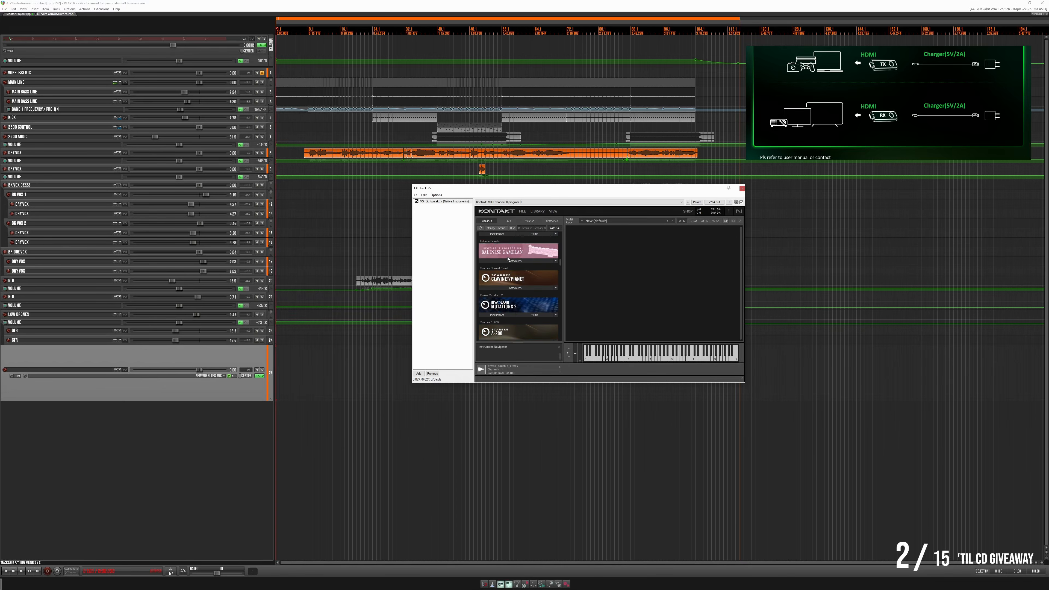
scroll(508, 259, "down", 6)
scroll(507, 259, "up", 6)
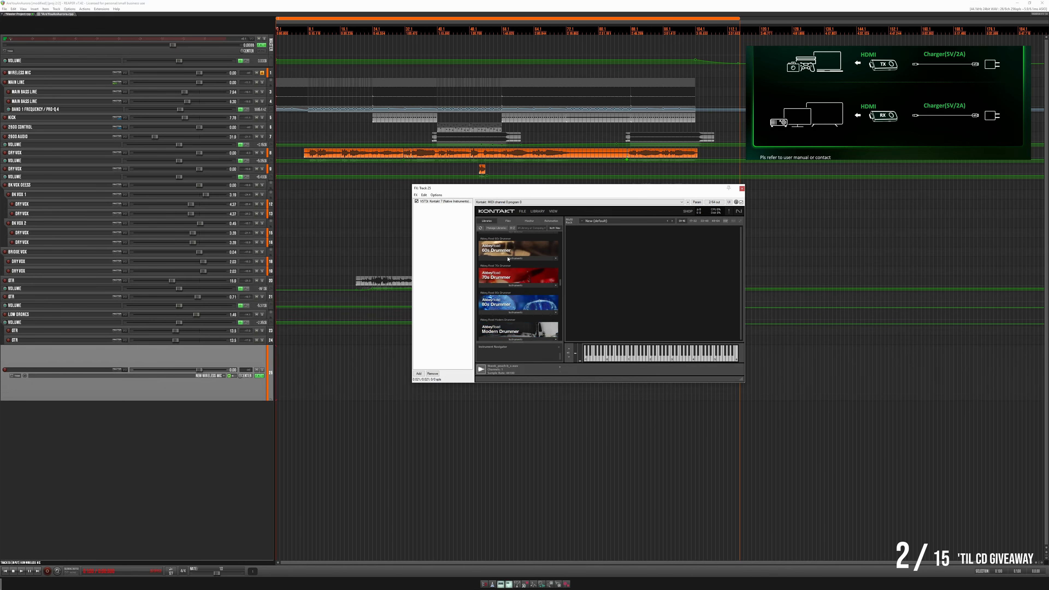
left_click(506, 260)
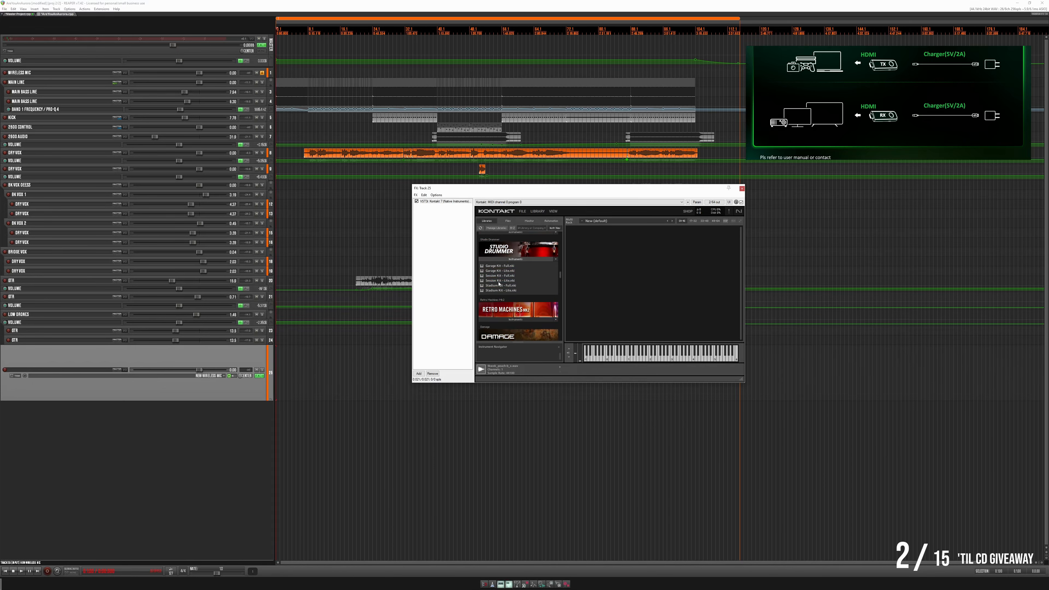
double_click(498, 276)
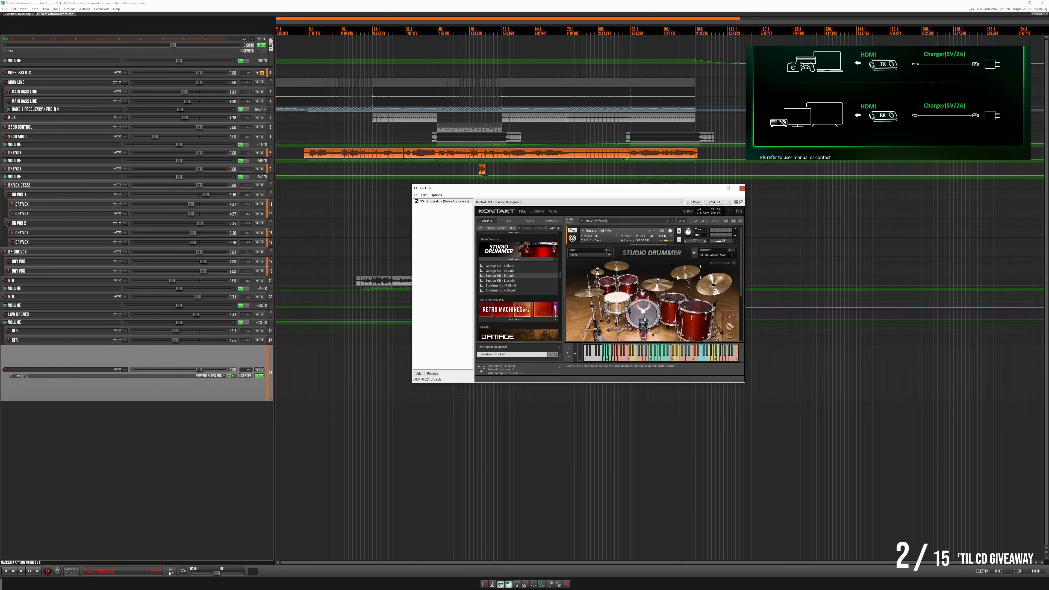
left_click(657, 354)
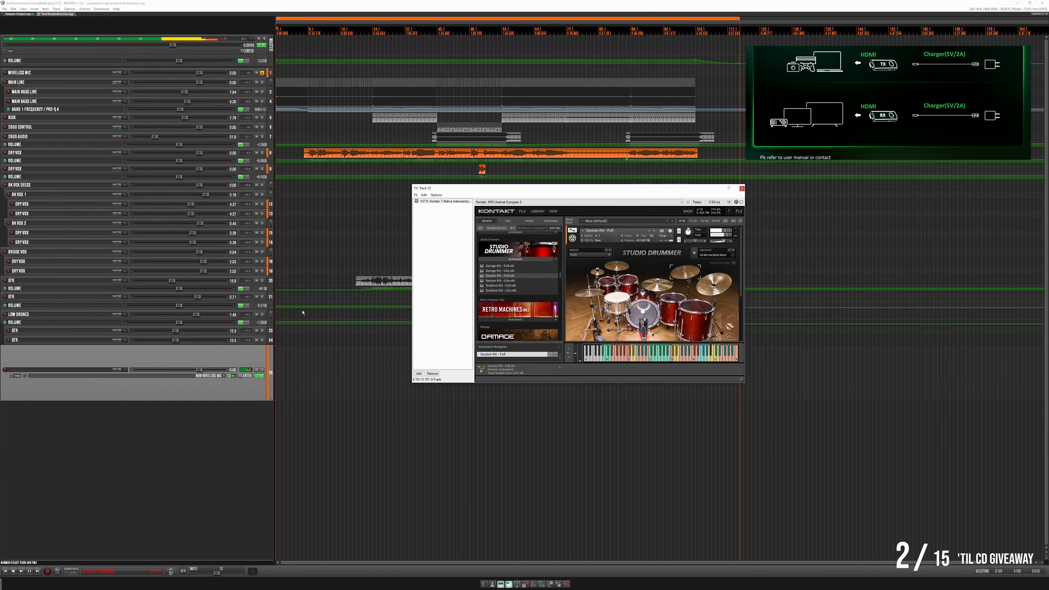
left_click(741, 188)
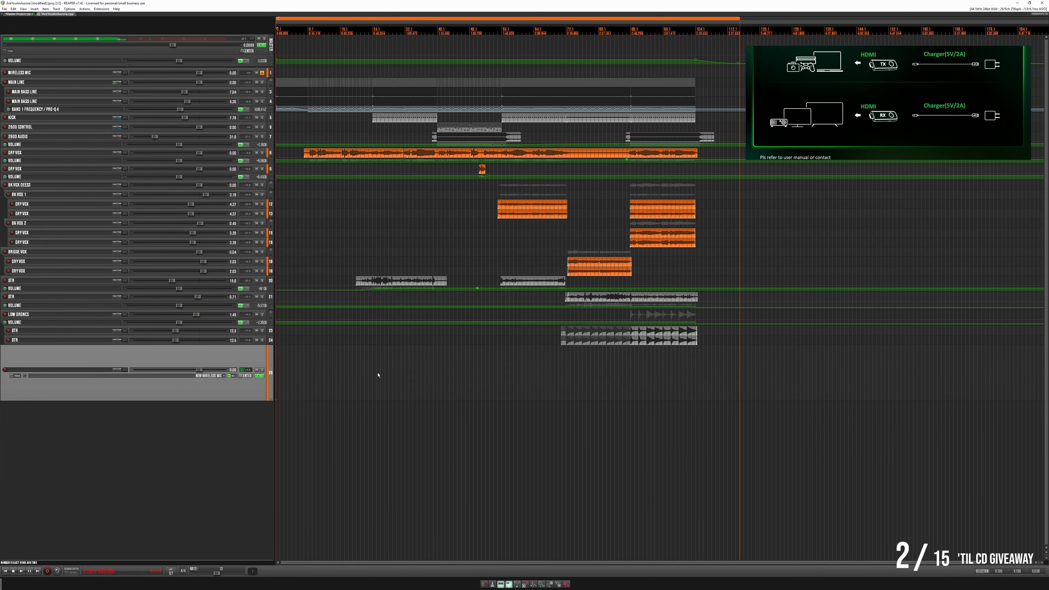
- Create a MIDI item on the drum track and enter one hit of three simultaneous notes at velocity 127
left_click_drag(359, 383, 426, 386)
double_click(391, 372)
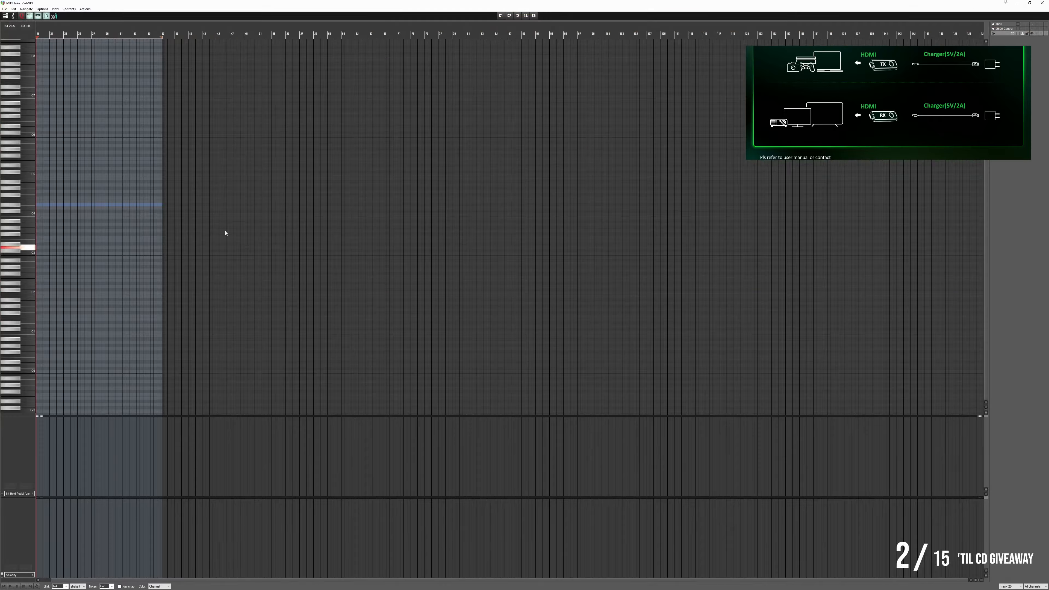
left_click(333, 292)
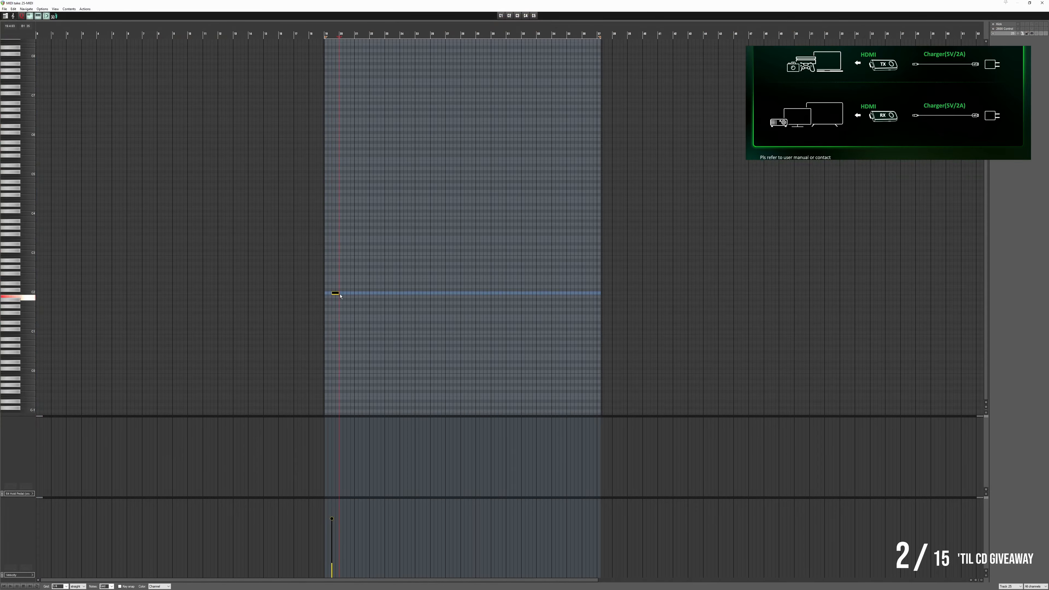
left_click_drag(337, 292, 376, 253)
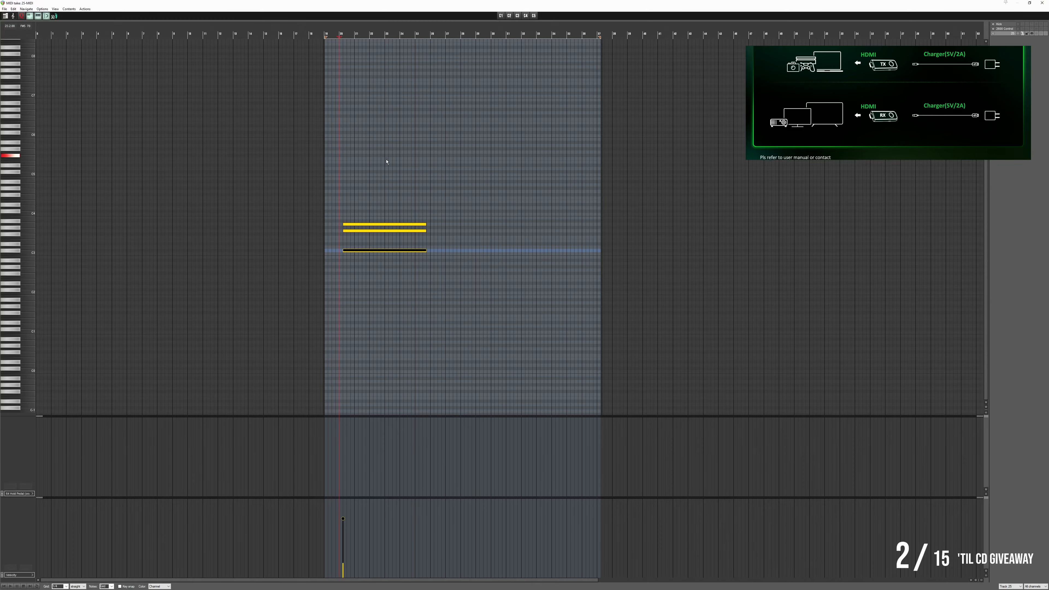
left_click_drag(389, 185, 361, 262)
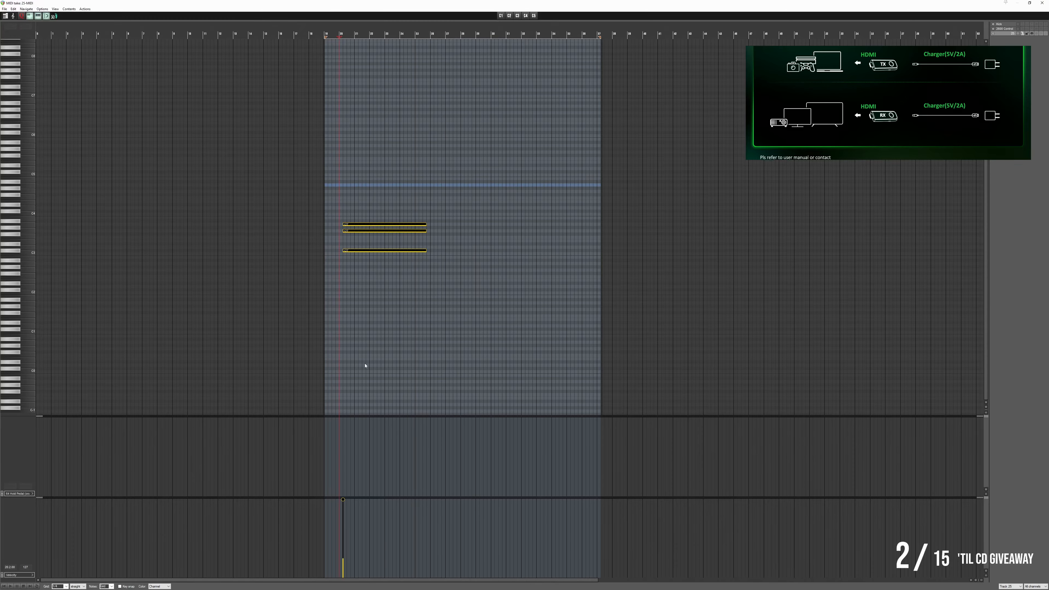
left_click(1042, 3)
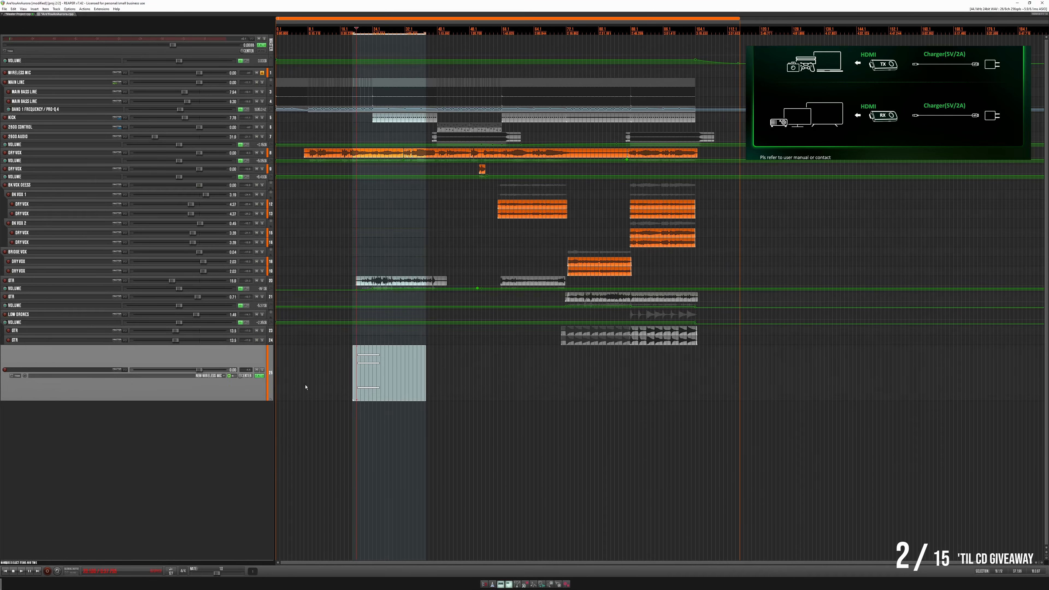
- Place the MIDI item past the song's end with a longer duration and try applying the track FX as a mono take
left_click_drag(383, 398, 922, 378)
left_click(860, 395)
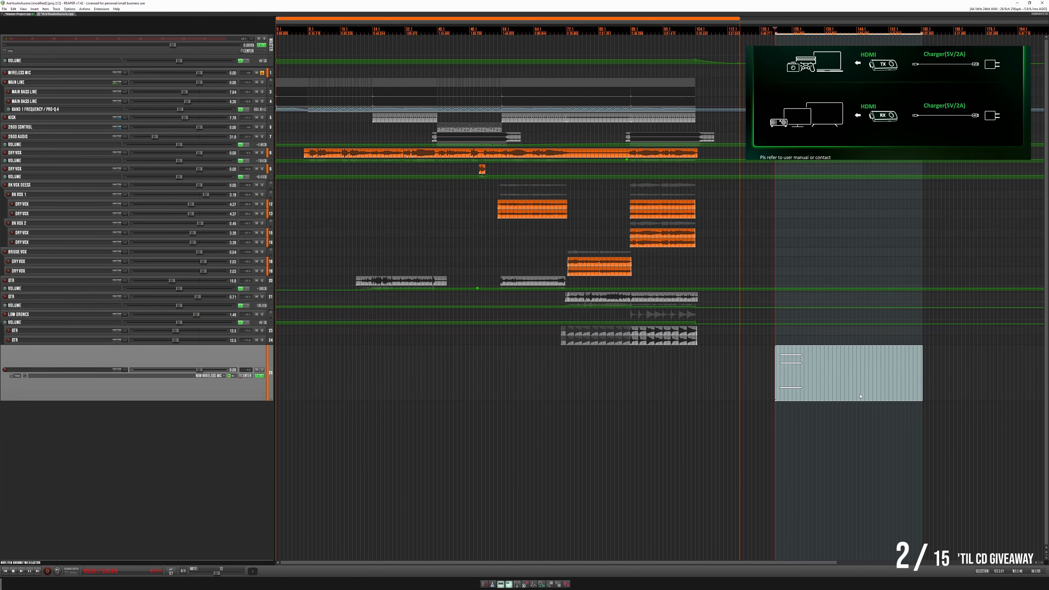
right_click(860, 395)
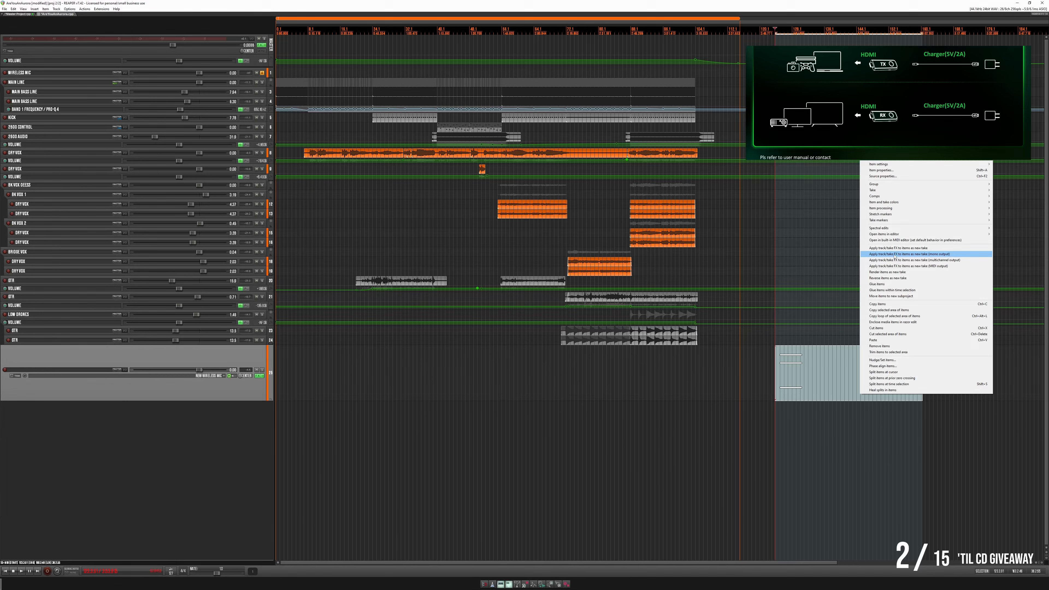
left_click(894, 256)
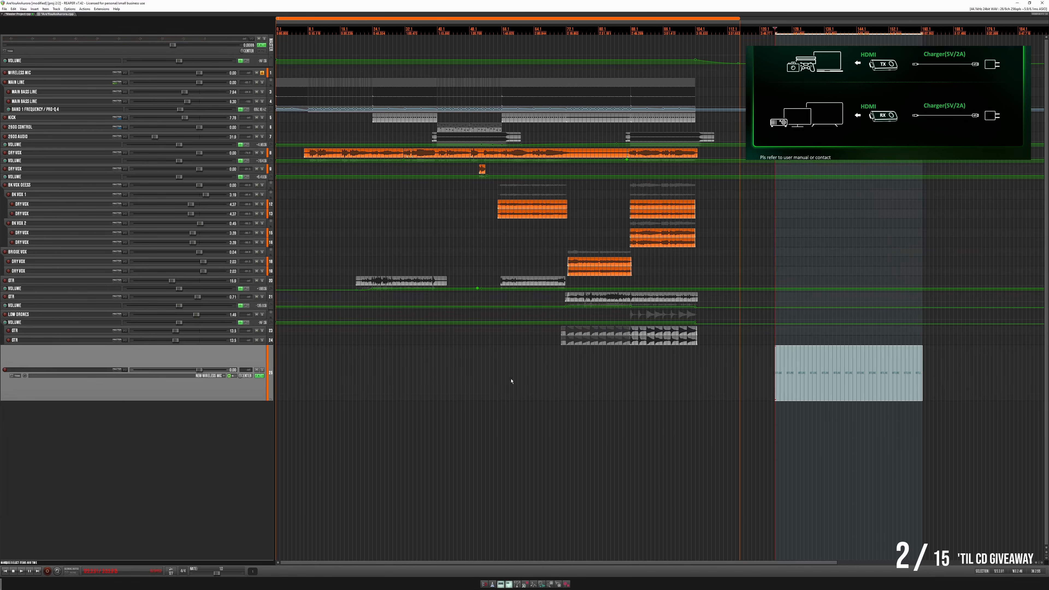
- Stop the Master Project's playback, then apply the track FX to the song's MIDI item as a new take
left_click(25, 15)
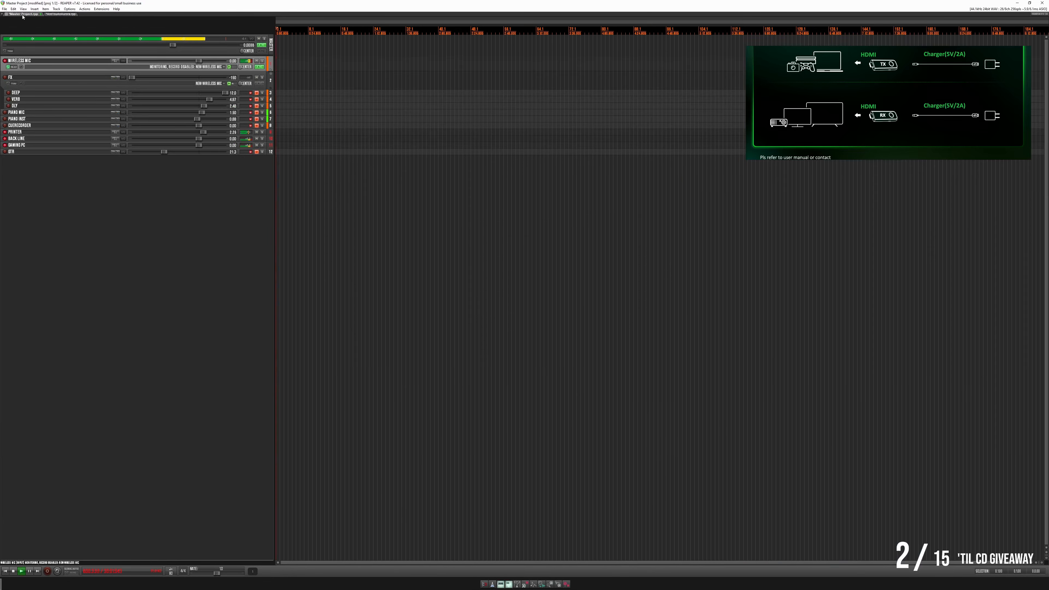
key("space")
left_click(47, 14)
left_click(793, 377)
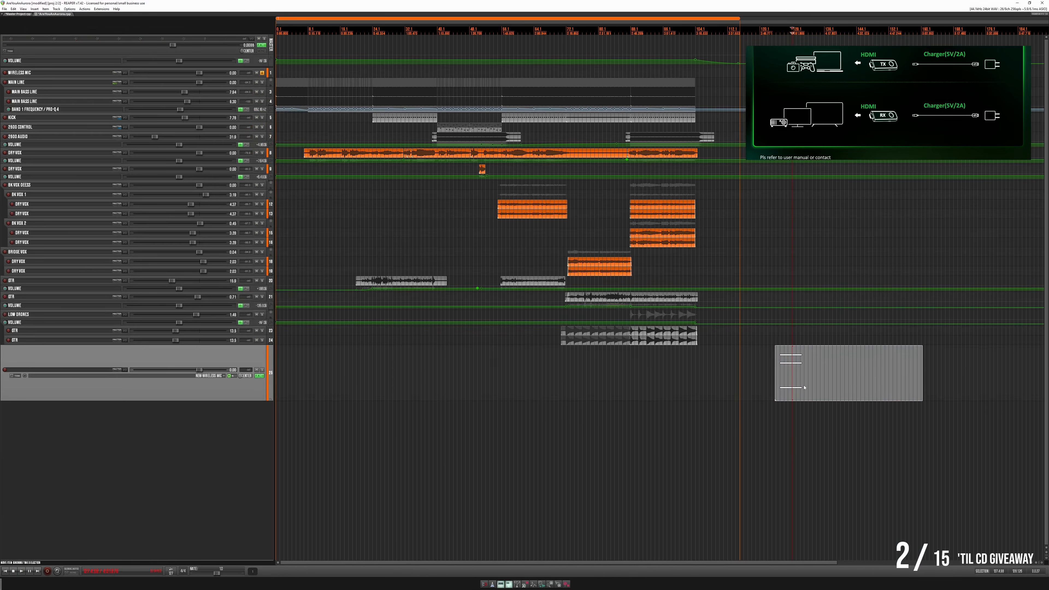
right_click(804, 385)
left_click(886, 242)
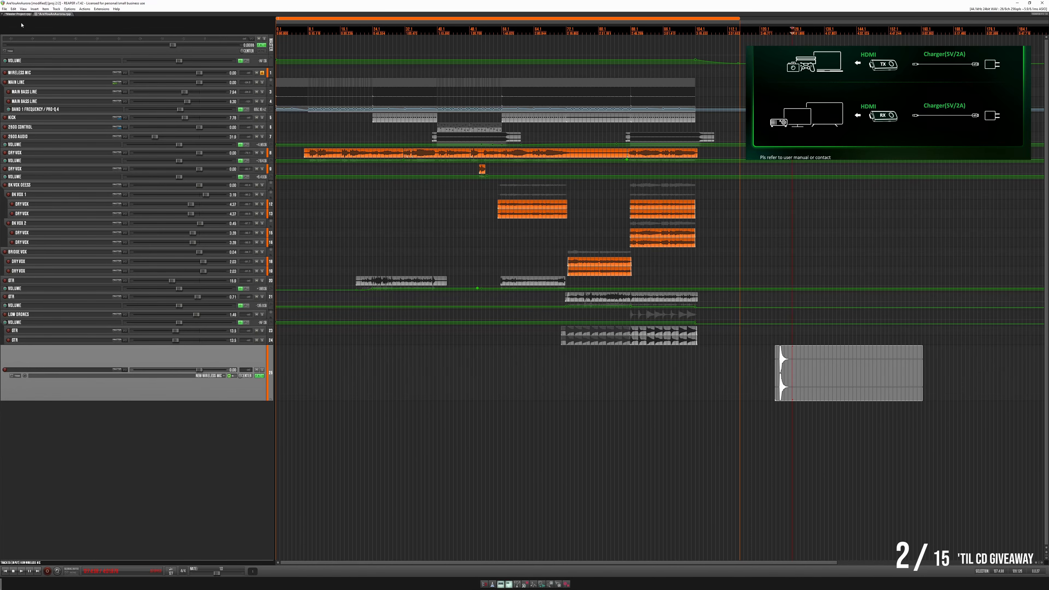
- Restart playback in the Master Project and return to the song project
left_click(17, 15)
key("space")
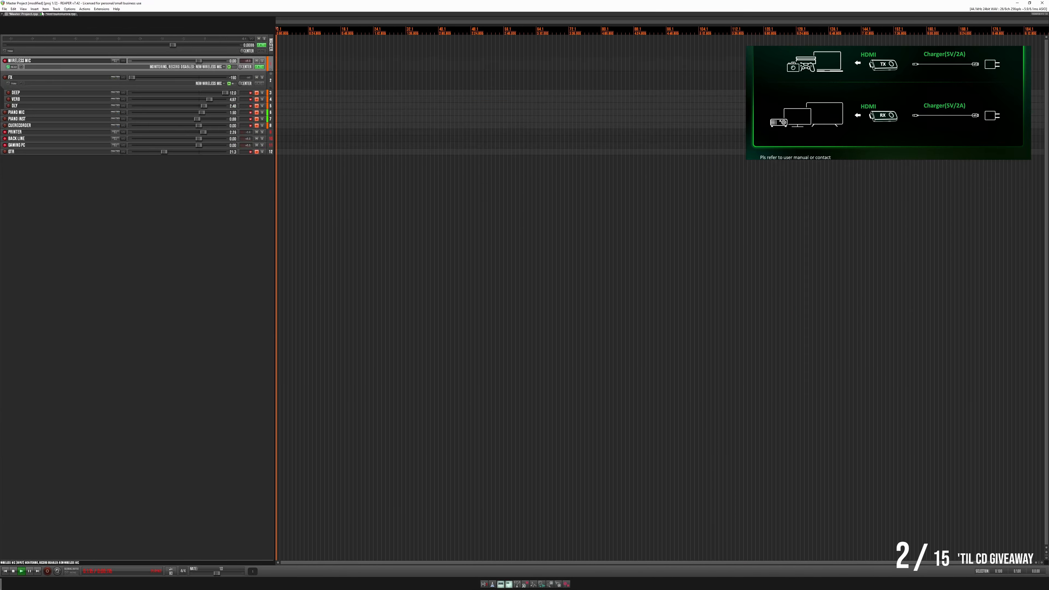
left_click(57, 15)
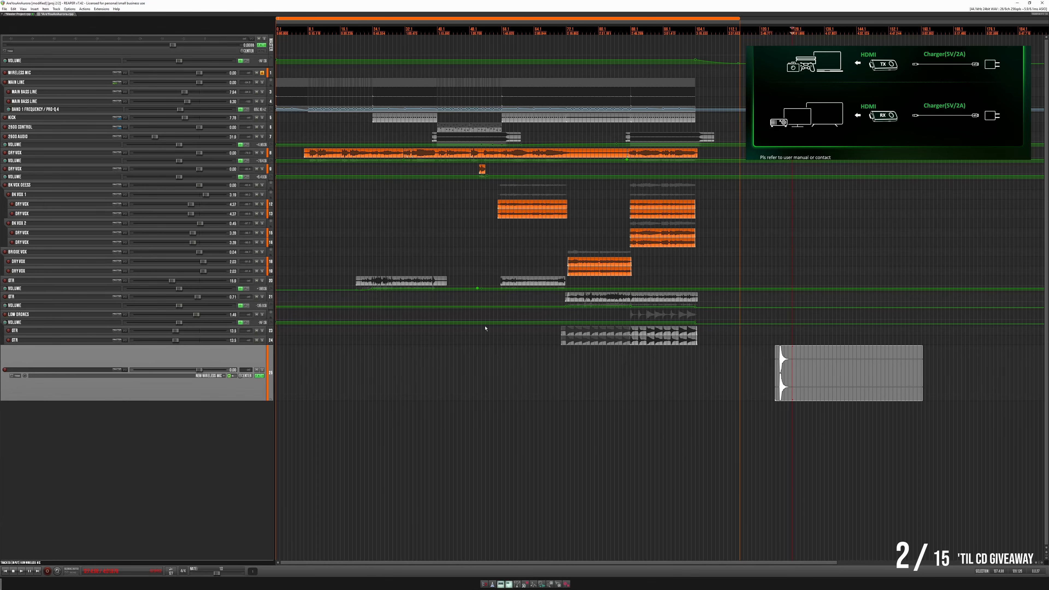
- Duplicate the drum track and remove Kontakt 7 from the original
right_click(223, 354)
left_click(256, 386)
left_click(255, 358)
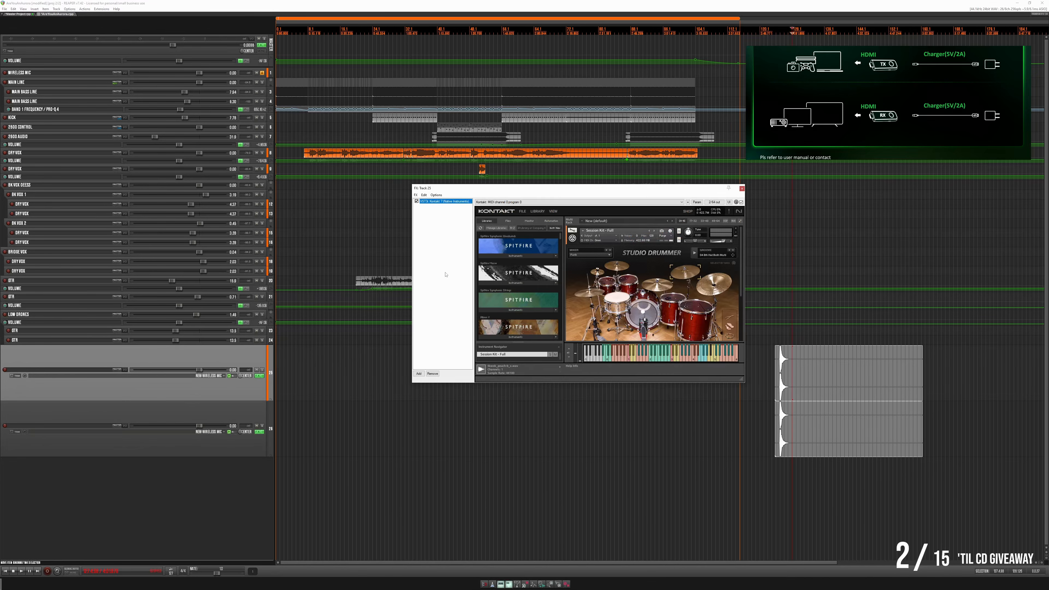
key("Delete")
left_click(742, 188)
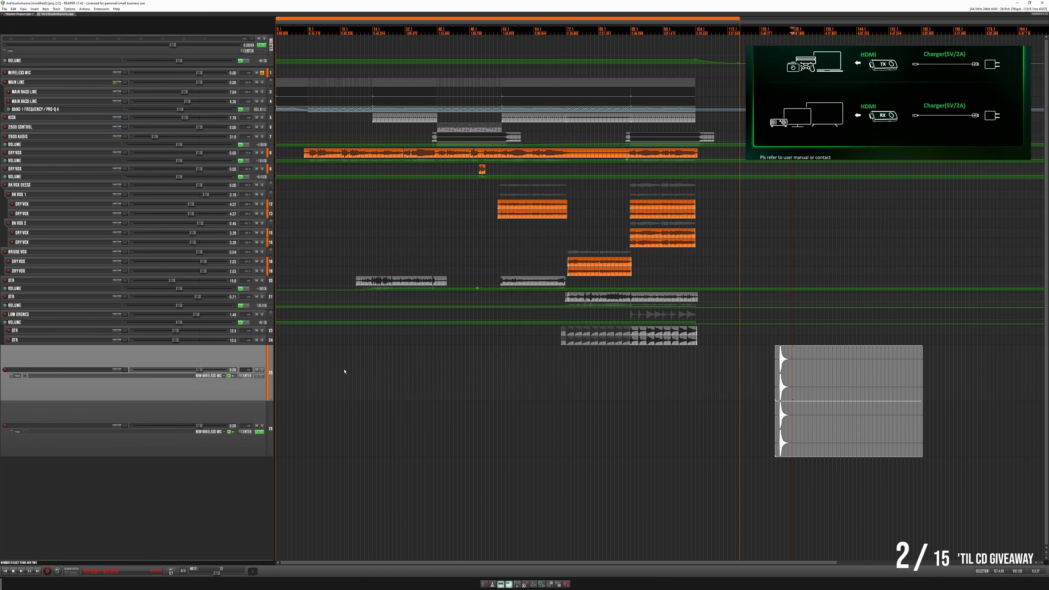
- Mute the duplicate track and separate the drum items, placing the original nearer the song's end and the copy well after it
left_click(257, 426)
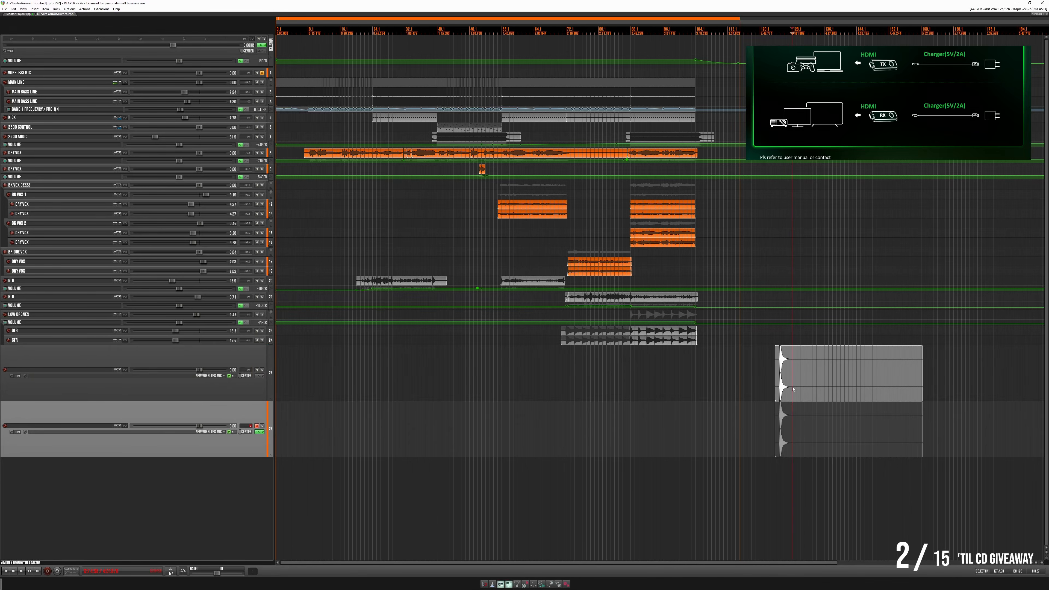
left_click_drag(780, 365, 716, 352)
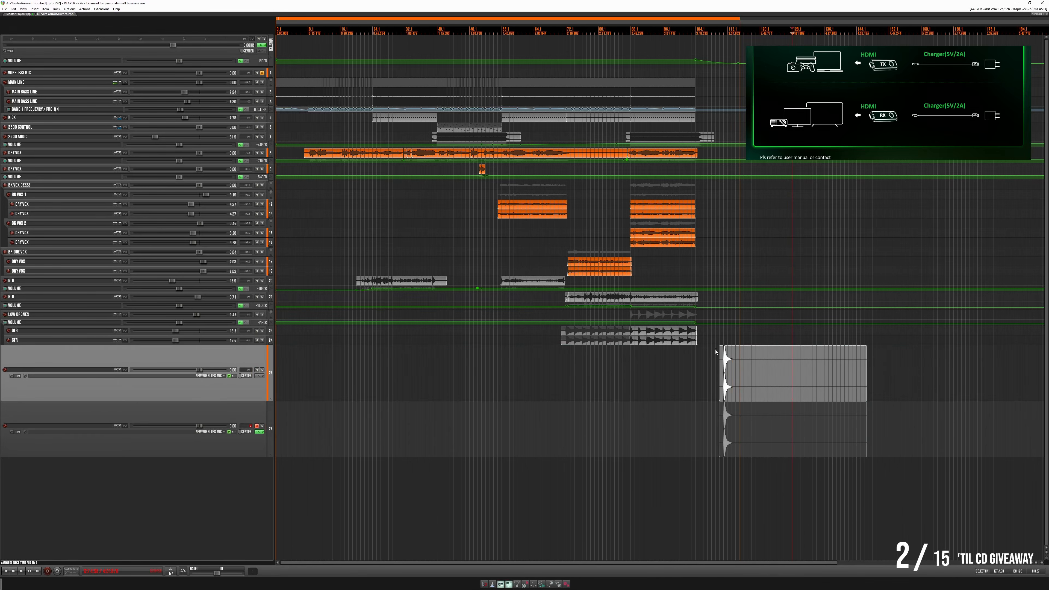
left_click(689, 376)
left_click_drag(759, 442, 869, 444)
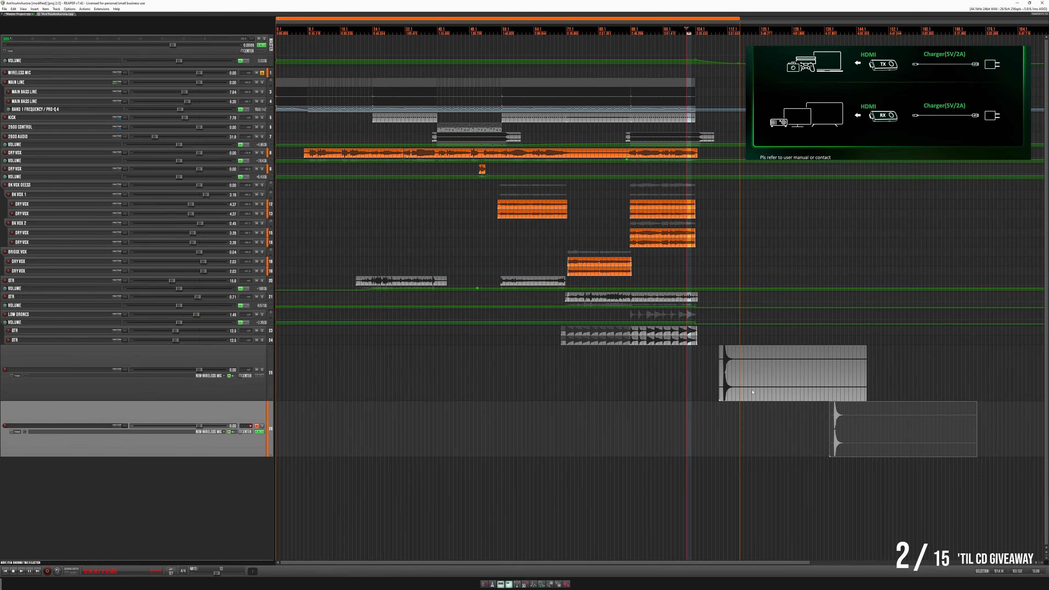
- Play the rendered drum hit on the original track from just before its attack
double_click(759, 387)
scroll(644, 372, "up", 8)
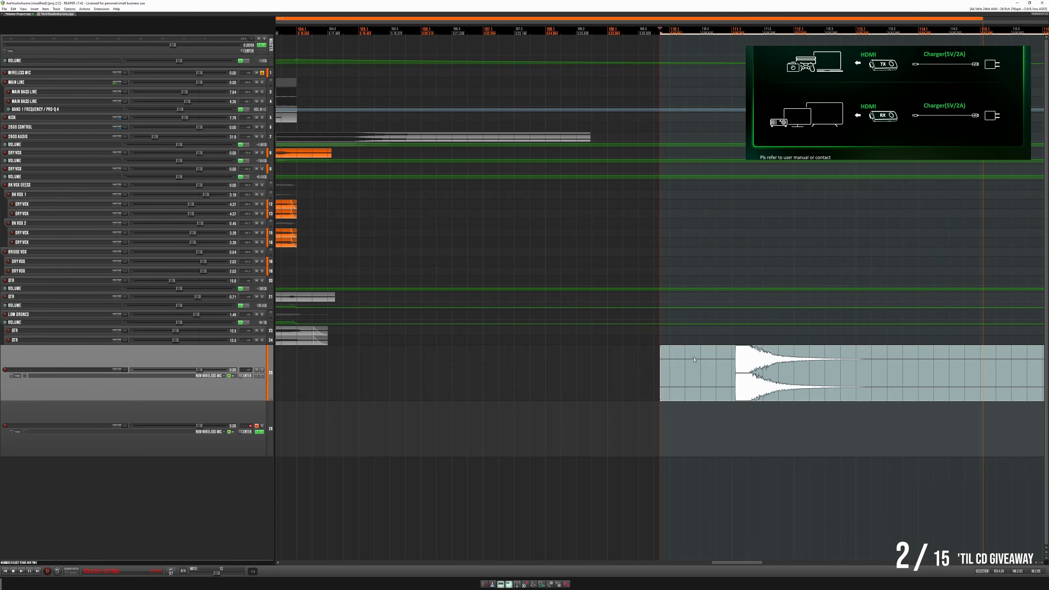
left_click(710, 362)
key("space")
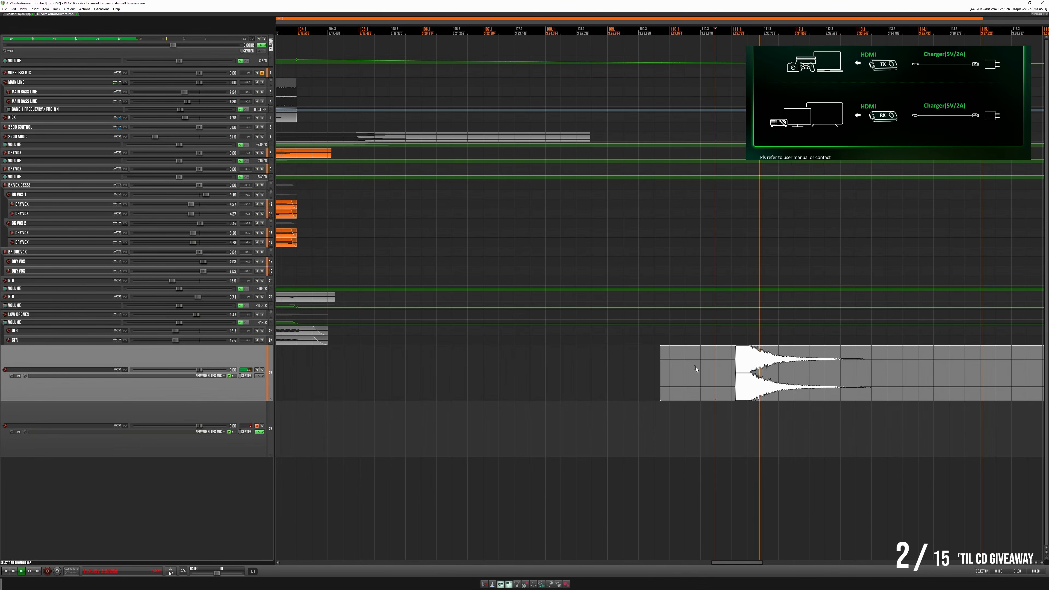
- Trim both ends of the rendered drum item so it starts at the attack and ends shortly after the decay
scroll(718, 371, "down", 8)
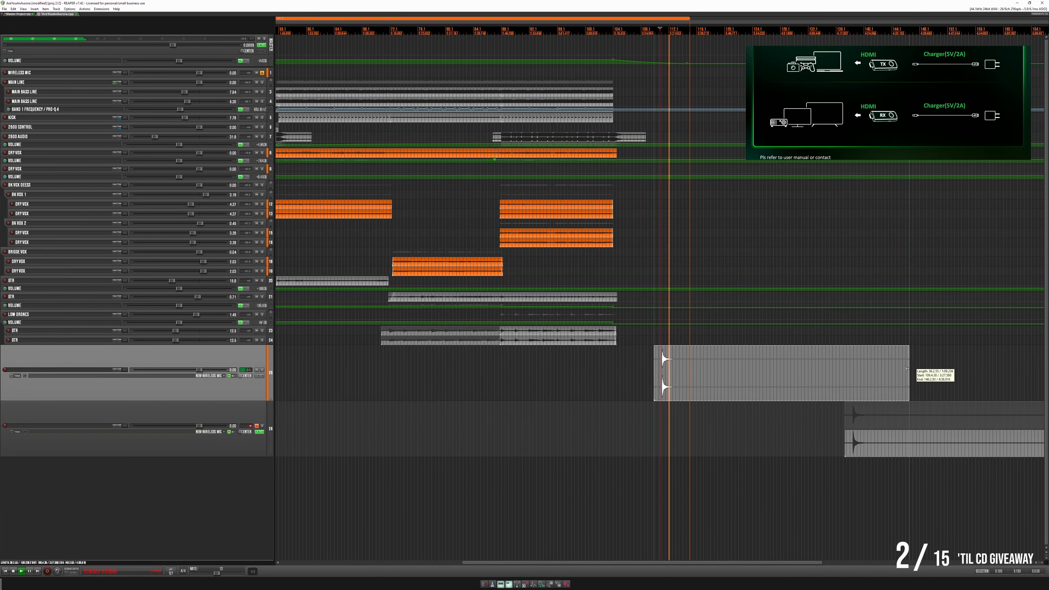
left_click_drag(908, 369, 681, 366)
key("space")
scroll(661, 363, "up", 4)
scroll(644, 368, "up", 3)
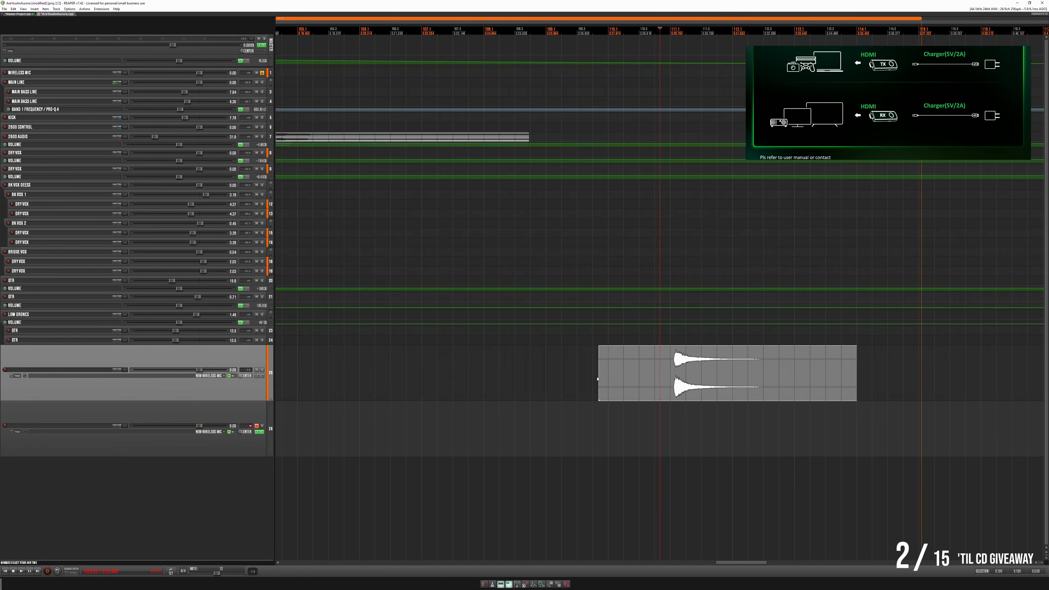
left_click_drag(597, 379, 673, 381)
- Add the FabFilter Pro-C 2 compressor to the track holding the trimmed drum hit
scroll(696, 387, "down", 3)
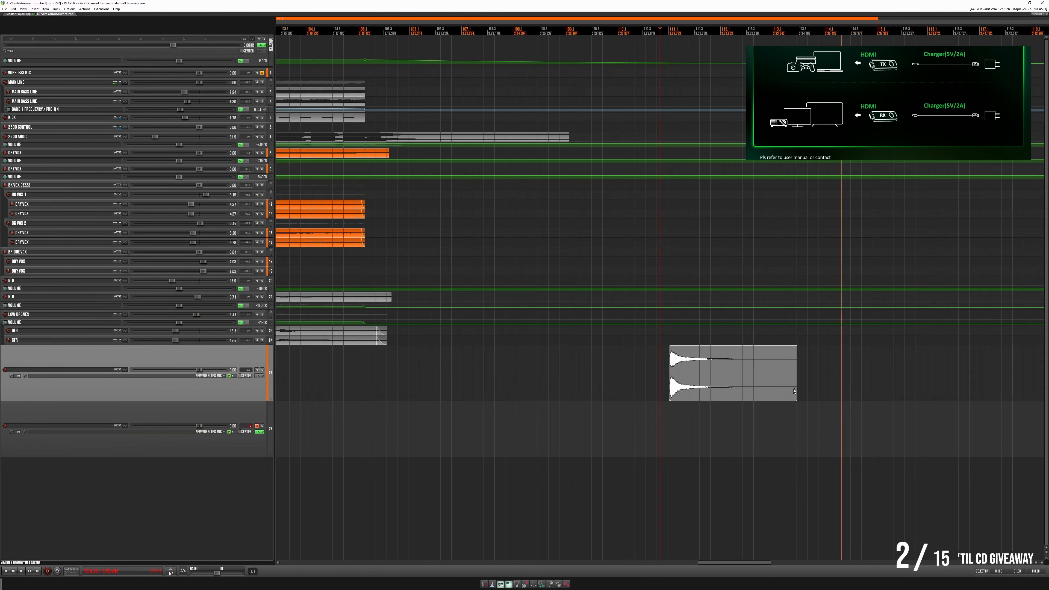
left_click(259, 376)
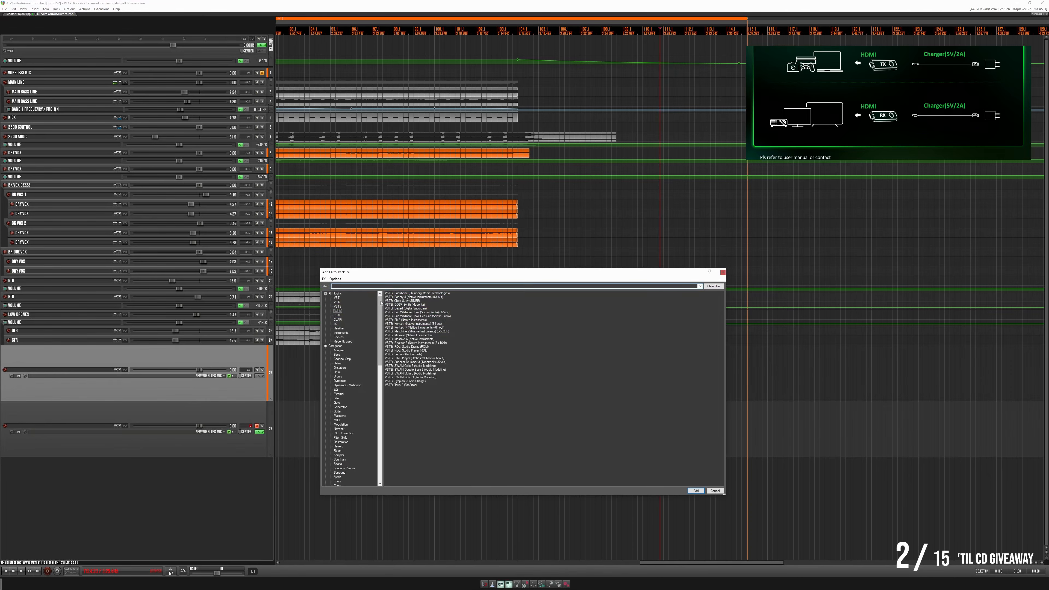
left_click(339, 310)
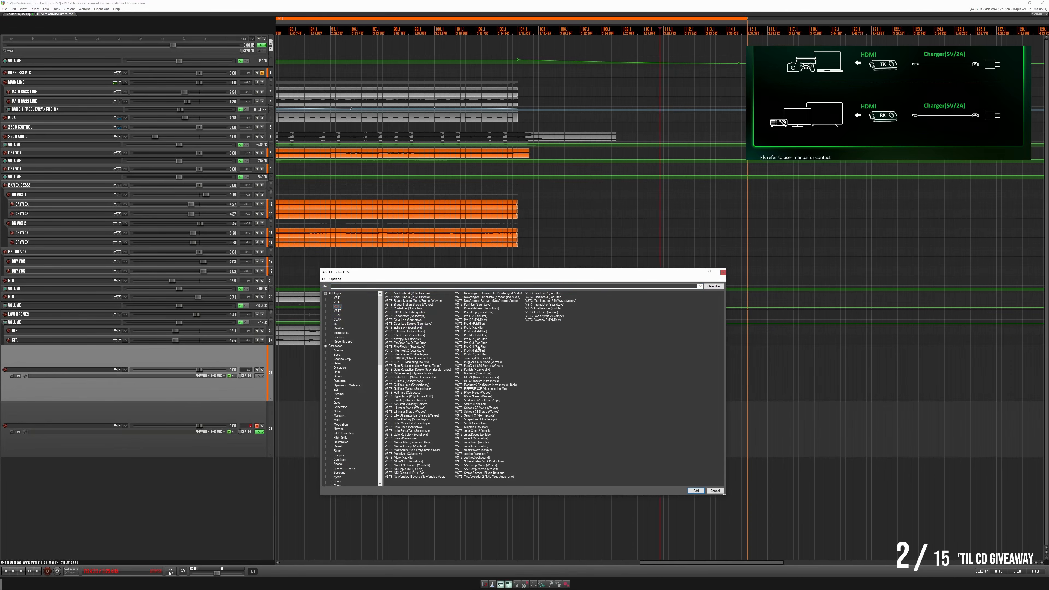
double_click(483, 317)
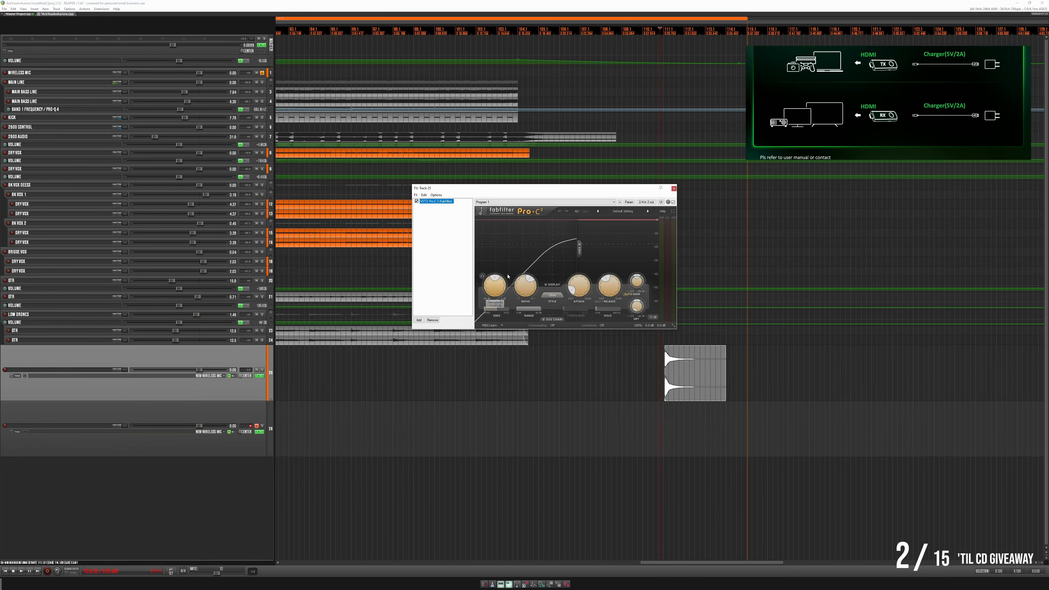
- Compress the drum hit during playback by adjusting Pro-C 2's threshold, release and gain, and extend the item's end slightly
key("space")
left_click_drag(497, 290, 525, 228)
key("space")
key("space")
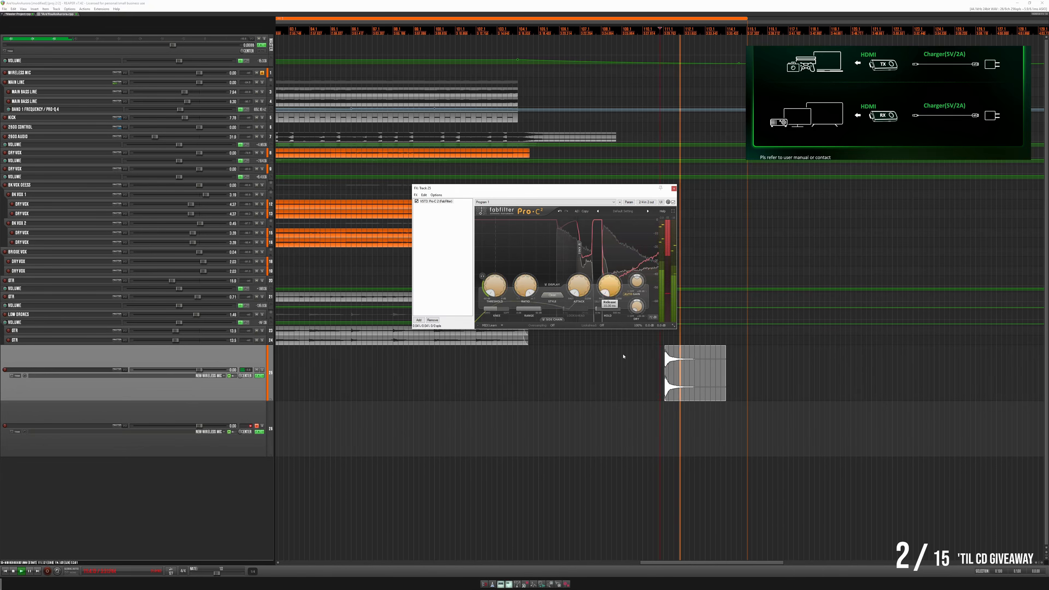
left_click_drag(640, 285, 636, 262)
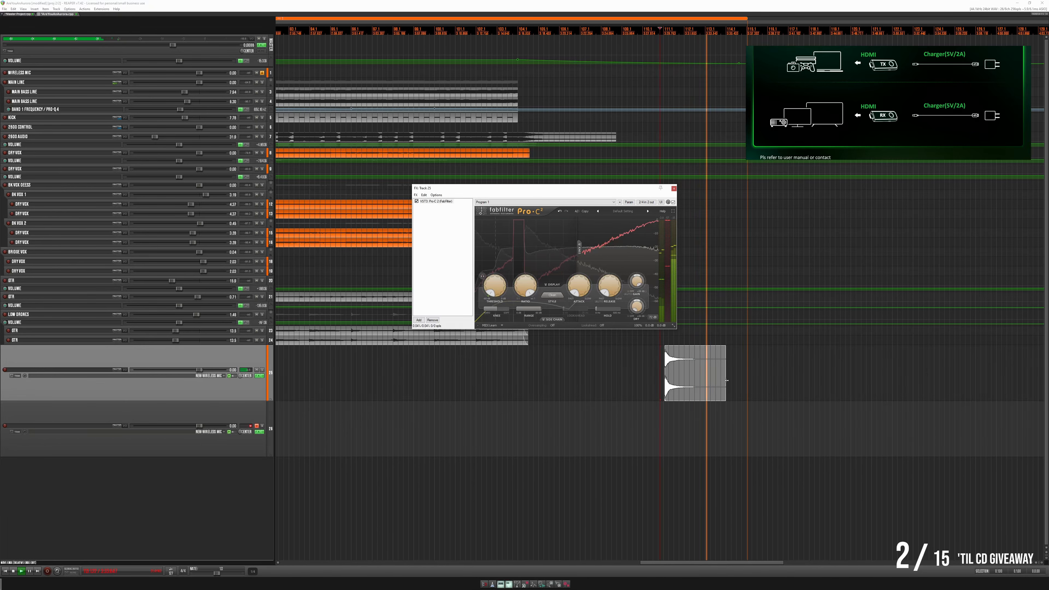
left_click_drag(726, 380, 735, 380)
key("space")
- Duplicate the drum item after the original on the same track and reverse the copy as a new take
left_click(707, 394)
right_click(707, 395)
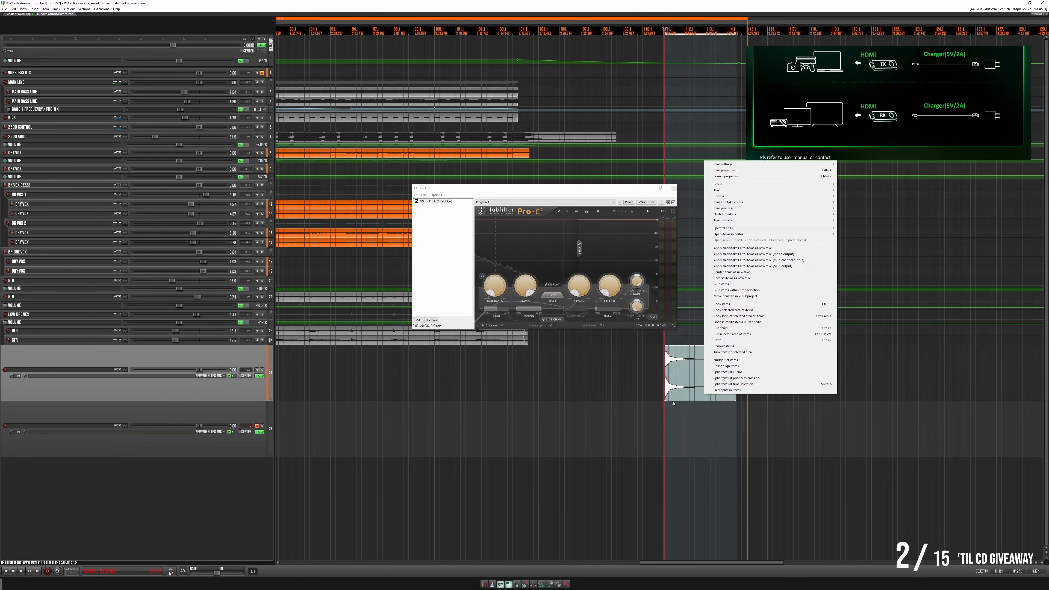
left_click_drag(693, 390, 777, 394)
right_click(777, 395)
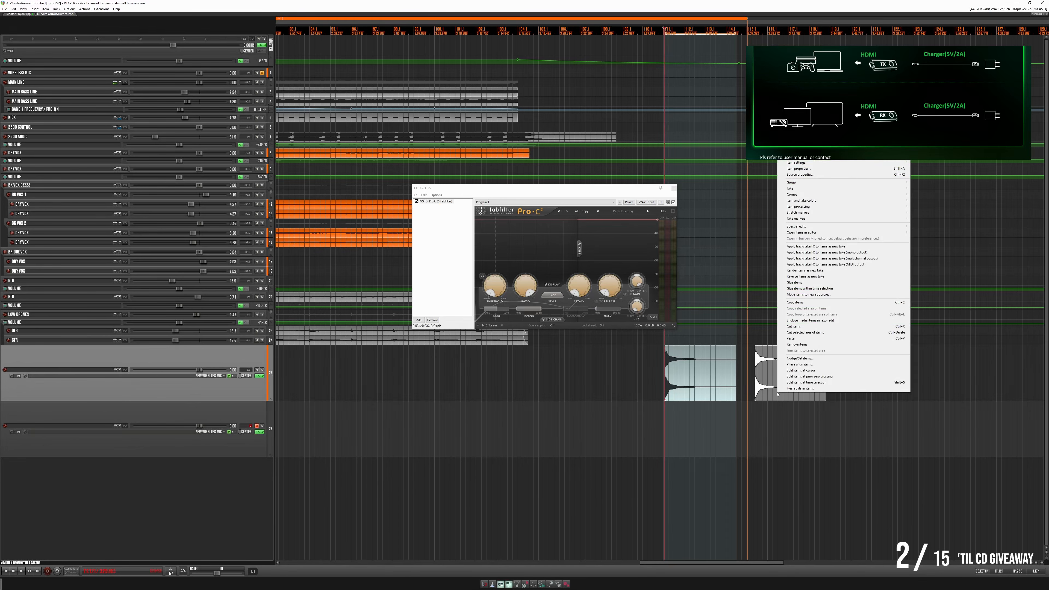
left_click(777, 395)
right_click(776, 394)
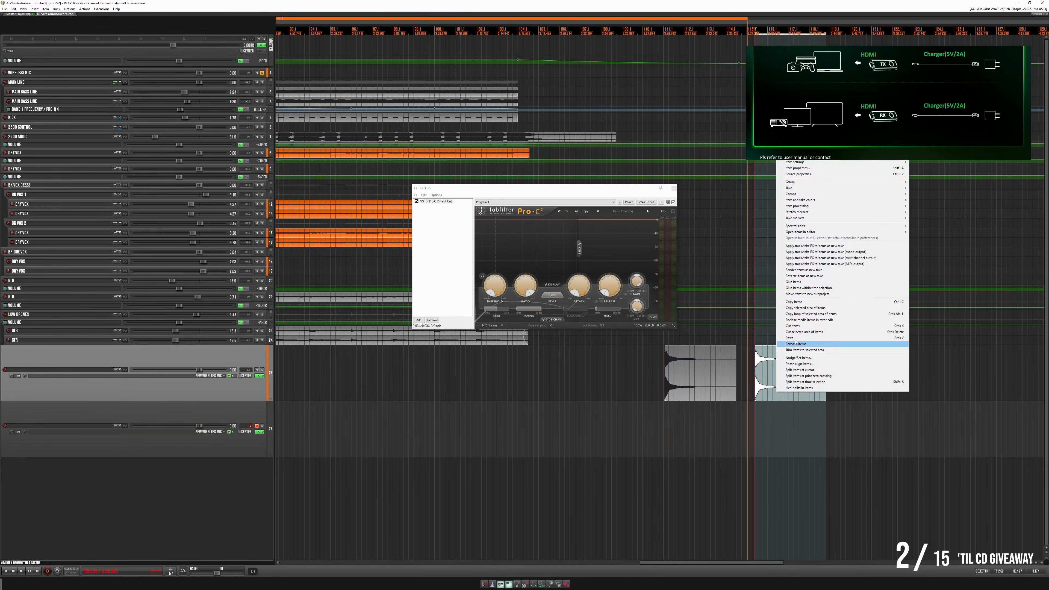
left_click(809, 276)
- Place the reversed copy directly before the original hit and play the swell into the attack
left_click_drag(793, 392, 635, 393)
left_click(635, 392)
key("space")
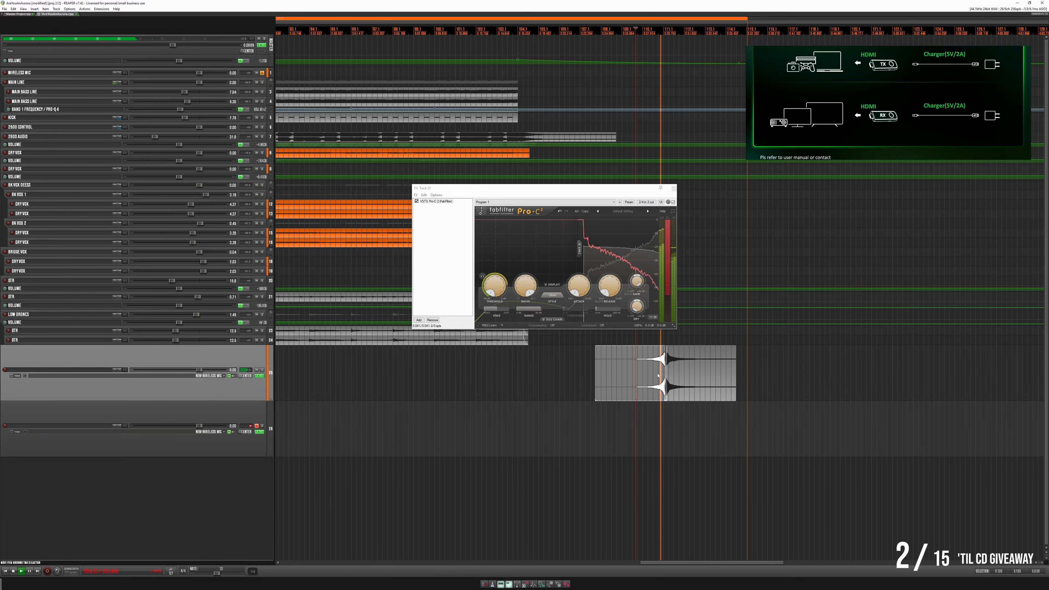
- Raise the compressor's threshold while playing the reversed swell and hit
left_click_drag(490, 288, 491, 270)
key("space")
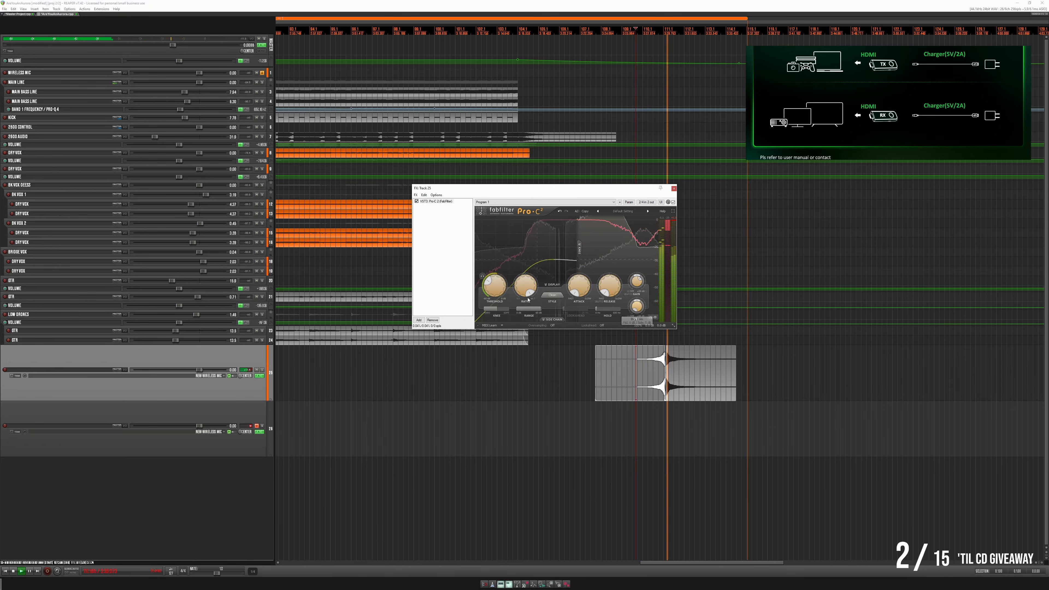
scroll(498, 282, "up", 2)
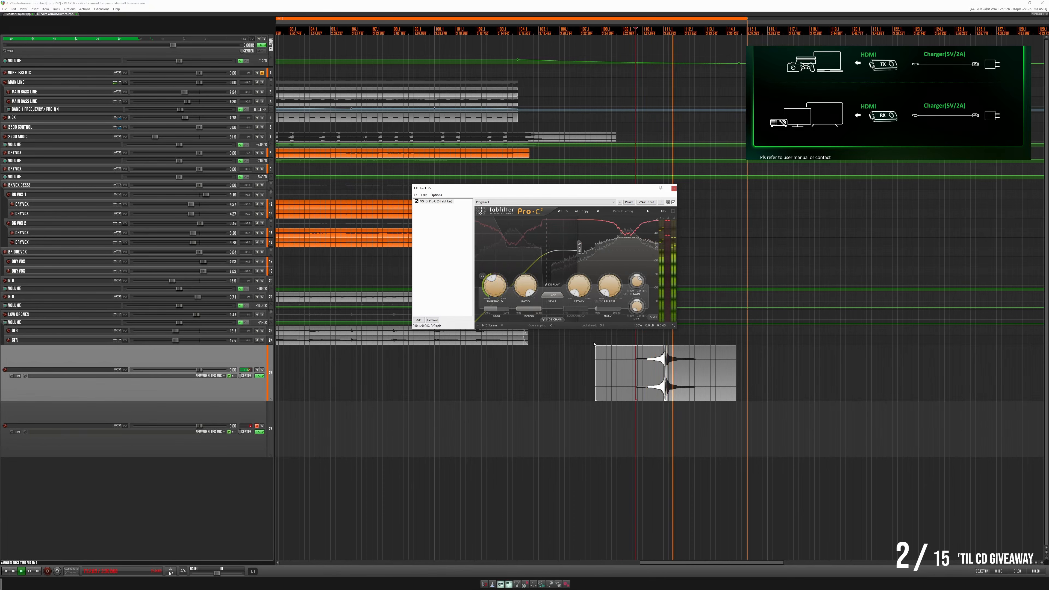
- Remove the crossfaded overlap so the reversed swell and the hit meet edge to edge, and play the joint
scroll(679, 388, "up", 8)
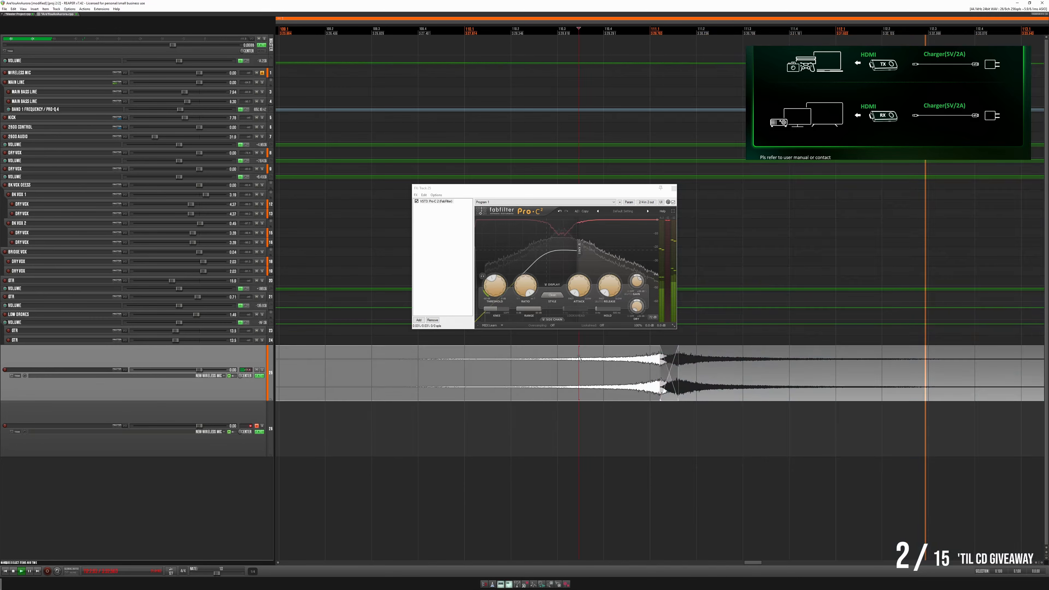
mouse_move(679, 354)
left_mouse_down()
mouse_move(662, 356)
mouse_move(702, 398)
mouse_move(683, 399)
mouse_move(674, 377)
mouse_move(713, 371)
mouse_move(679, 375)
left_mouse_up()
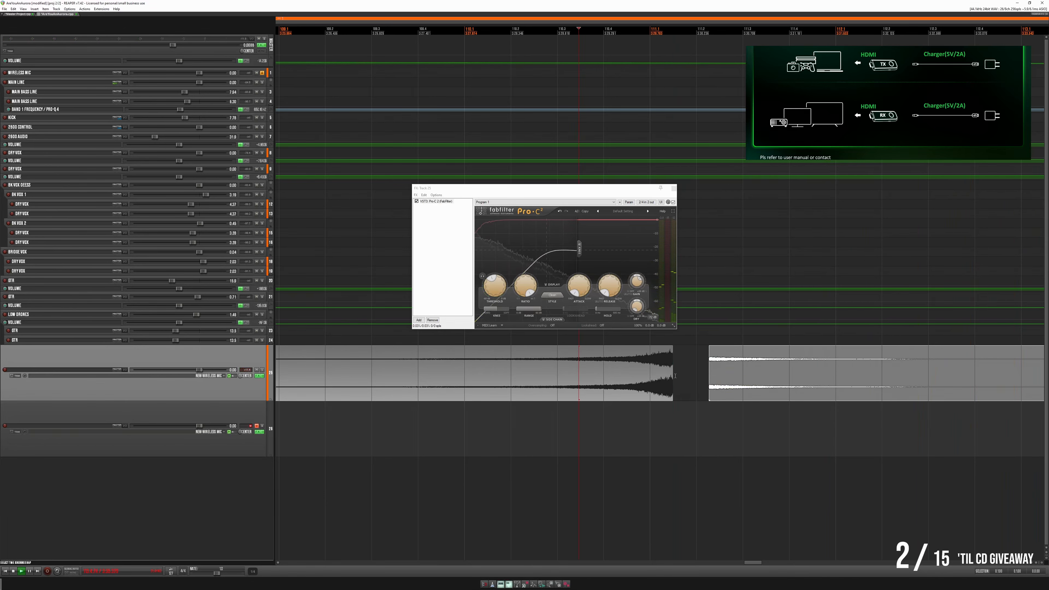
left_click_drag(709, 380, 692, 395)
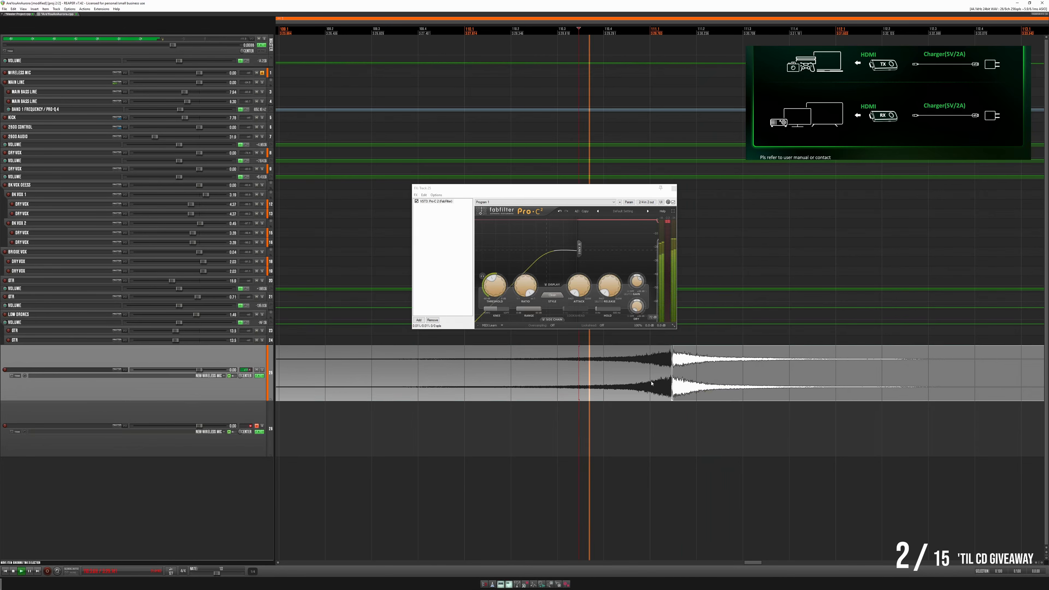
key("space")
key("space")
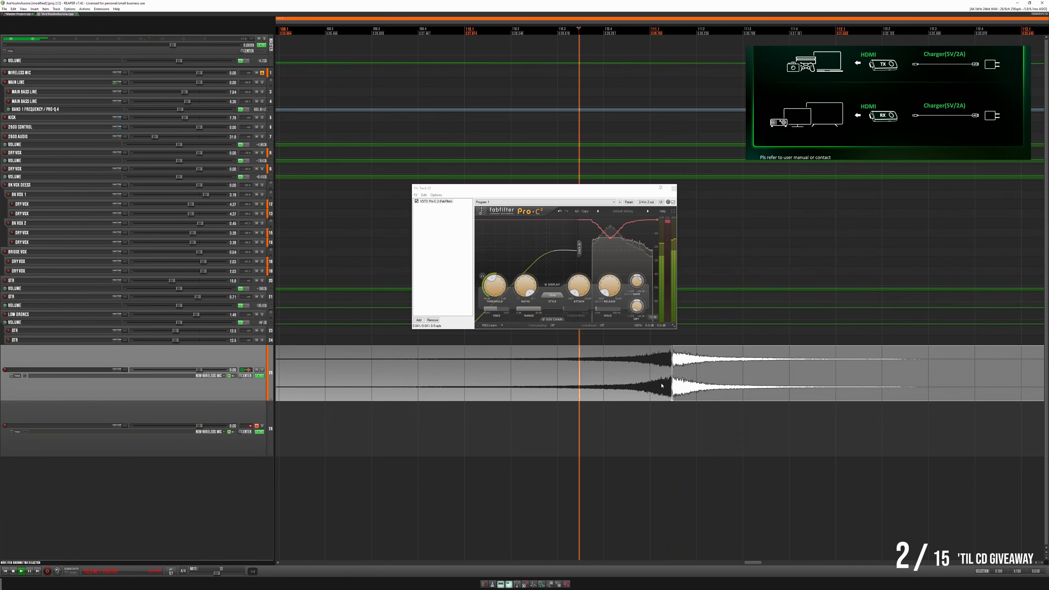
key("space")
- Glue the reversed swell and the hit into one item and play it from just before the peak
left_click(665, 384)
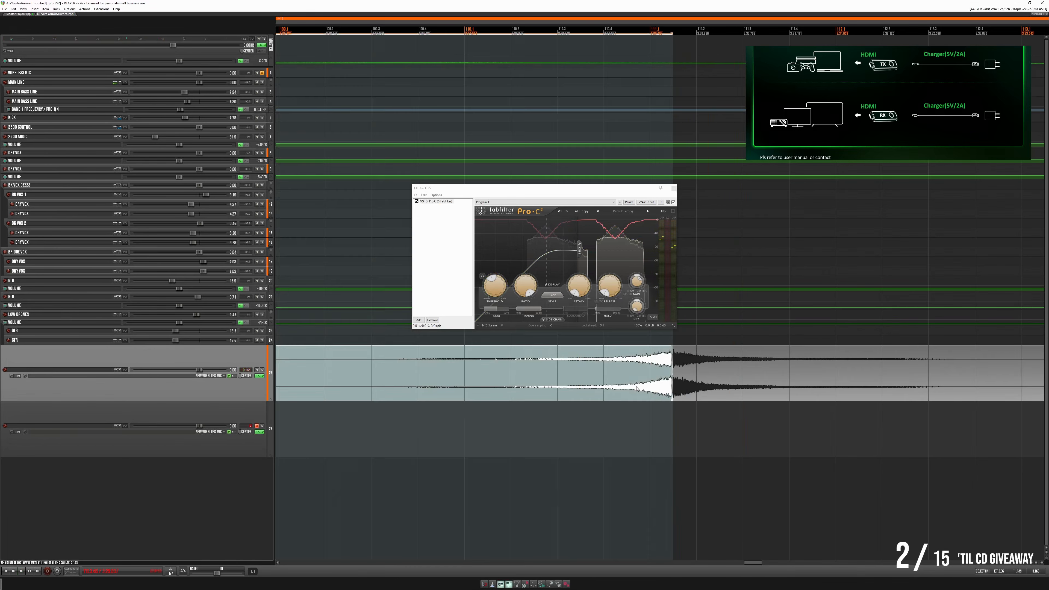
left_click(713, 395, "shift")
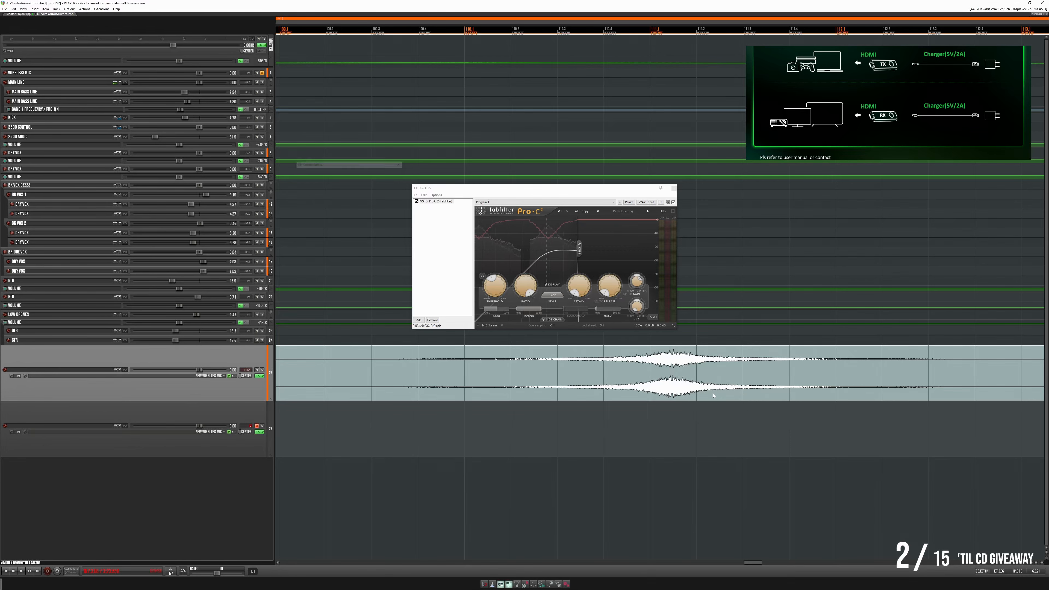
left_click(602, 355)
key("space")
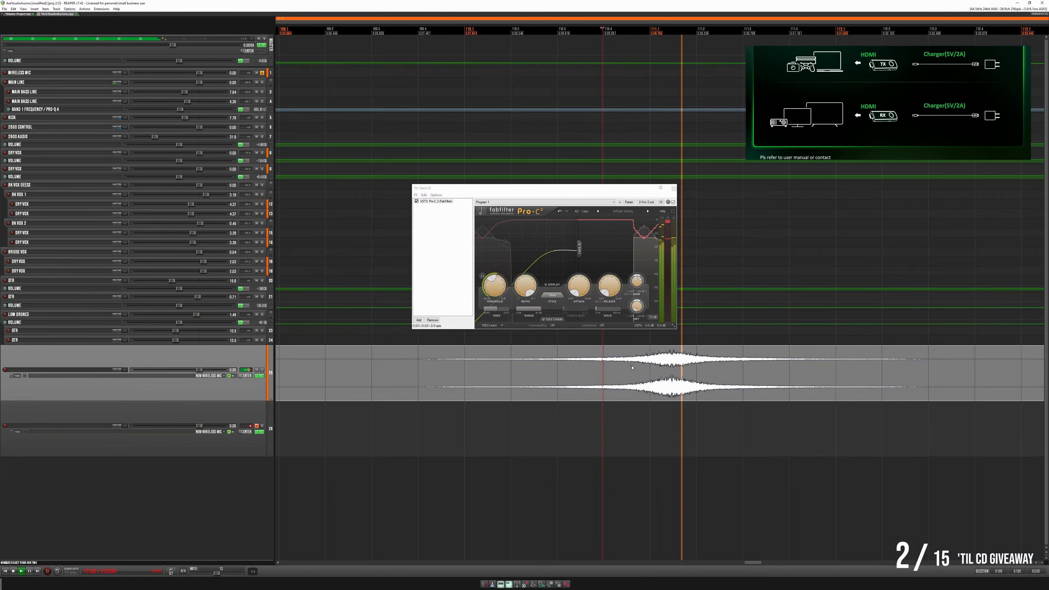
- Raise Pro-C 2's threshold further while playing the glued item from the start of its swell, and close the effects window
scroll(634, 364, "down", 3)
scroll(634, 365, "down", 2)
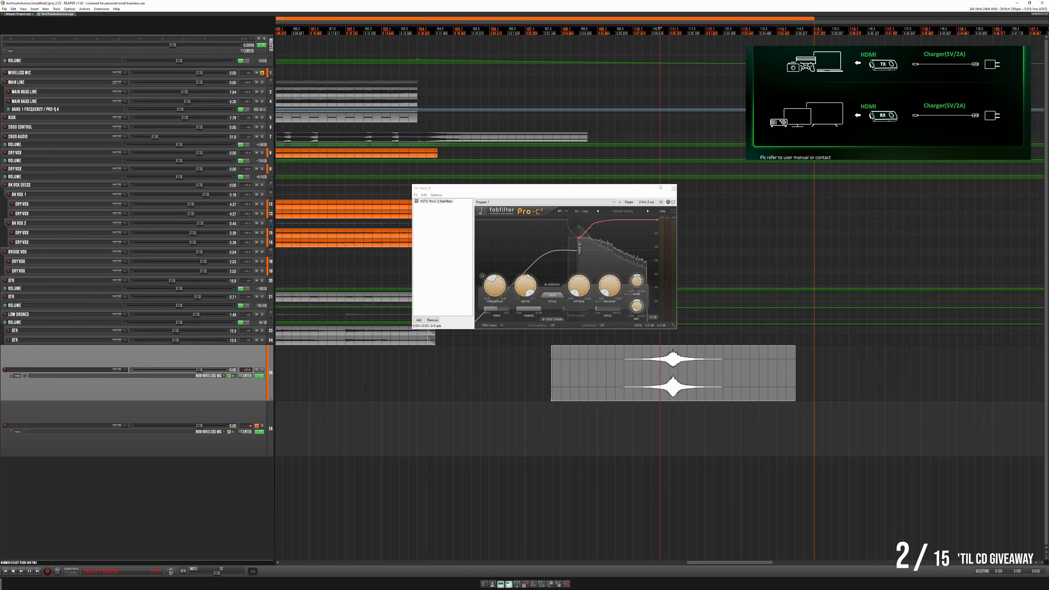
left_click_drag(491, 297, 495, 282)
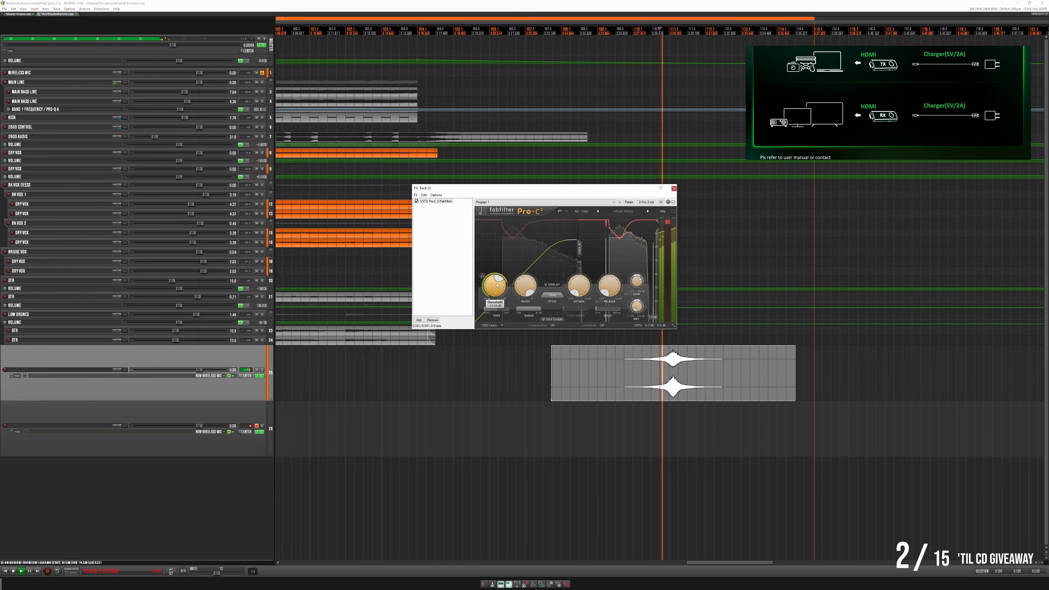
key("space")
key("space")
left_click(622, 356)
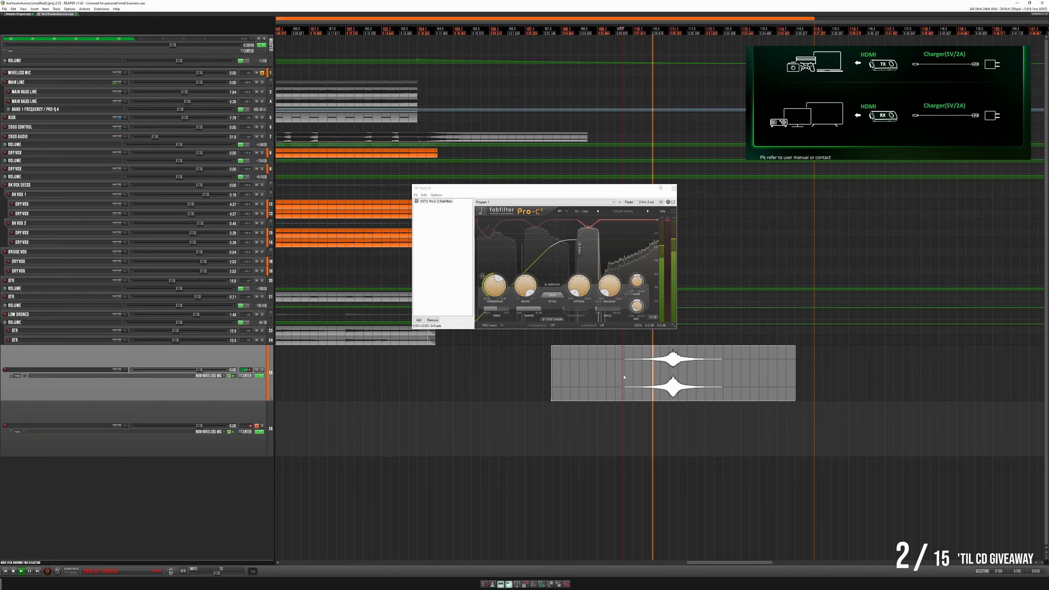
scroll(669, 180, "down", 4)
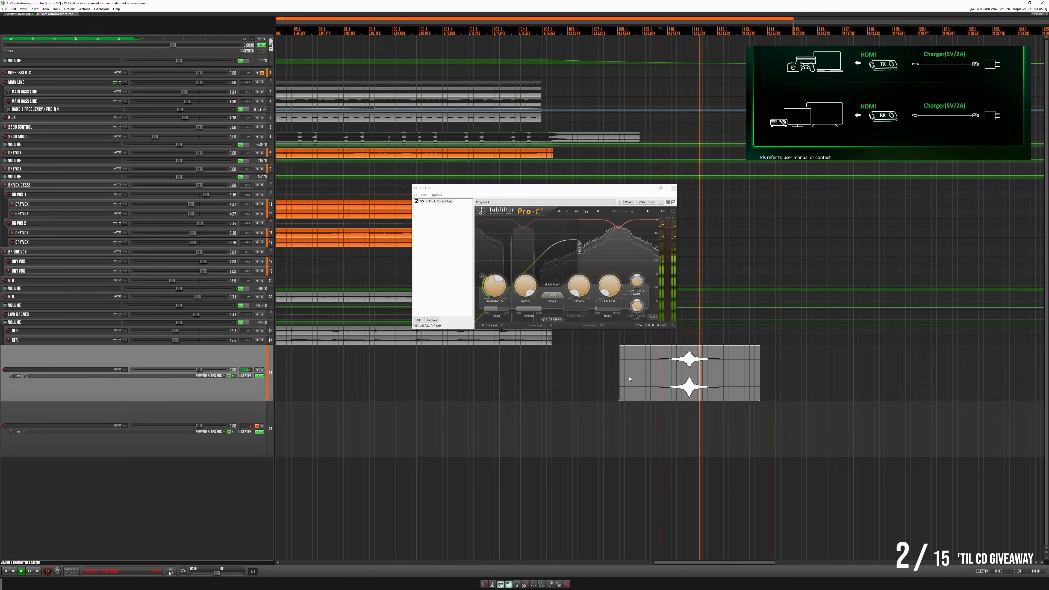
left_click(673, 188)
- Move the glued drum swell earlier in the song, roughly centred on the kick's first entrance
scroll(670, 198, "down", 6)
key("space")
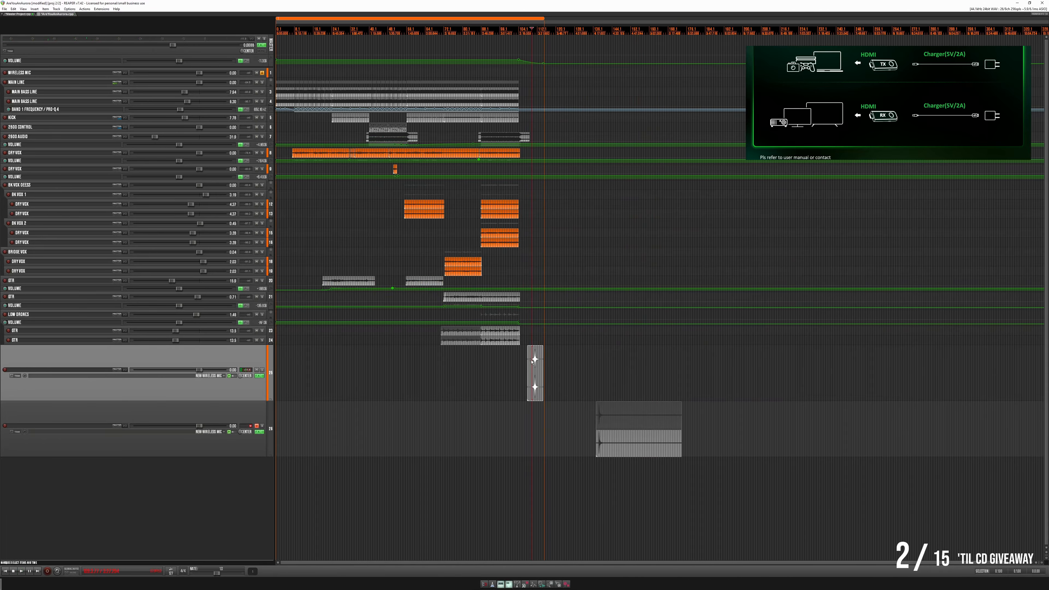
left_click_drag(538, 392, 401, 386)
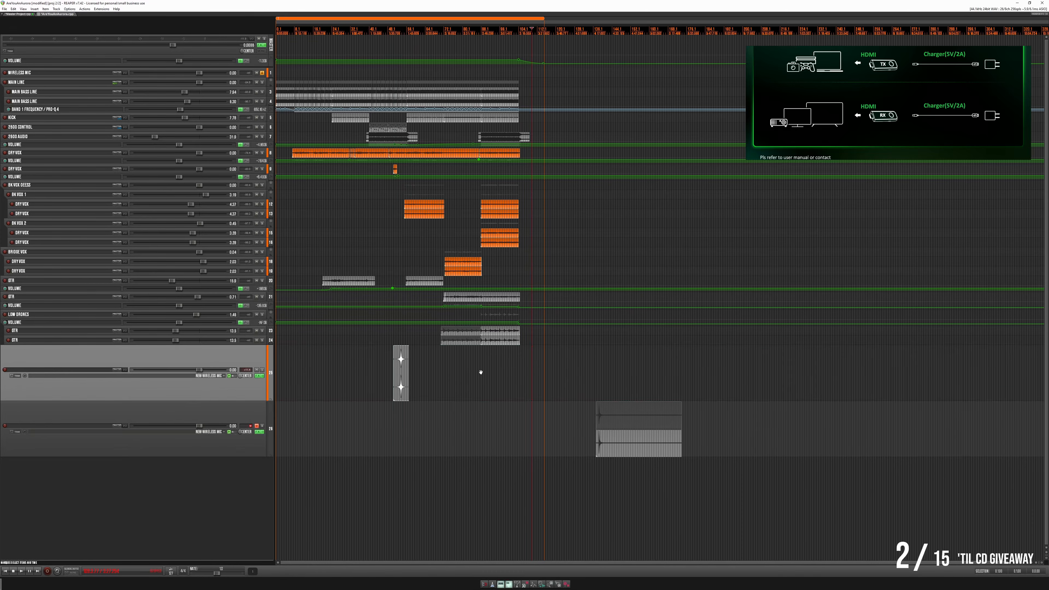
scroll(389, 372, "up", 6)
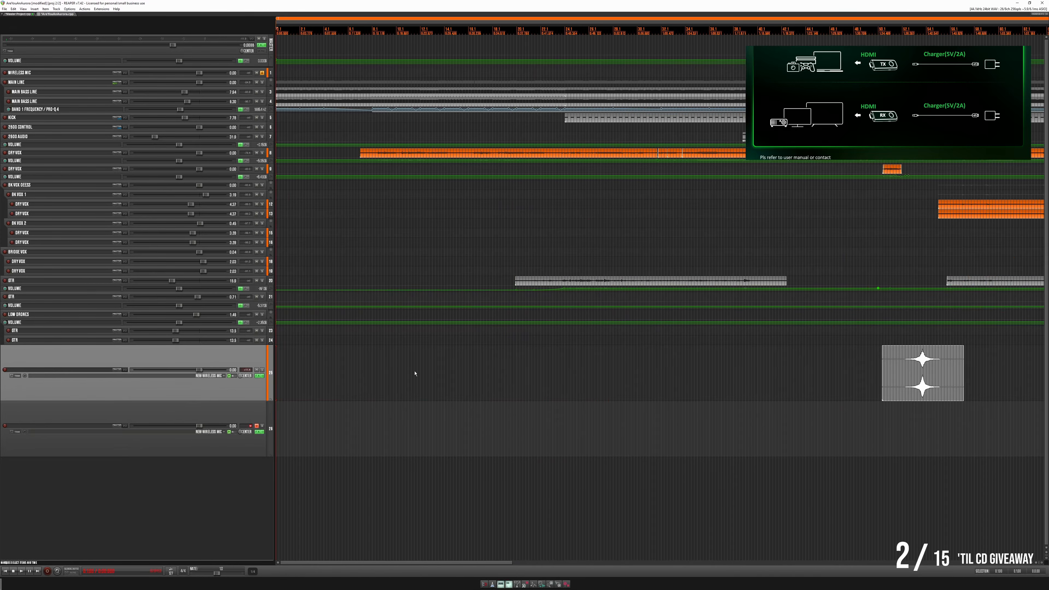
left_click(513, 362)
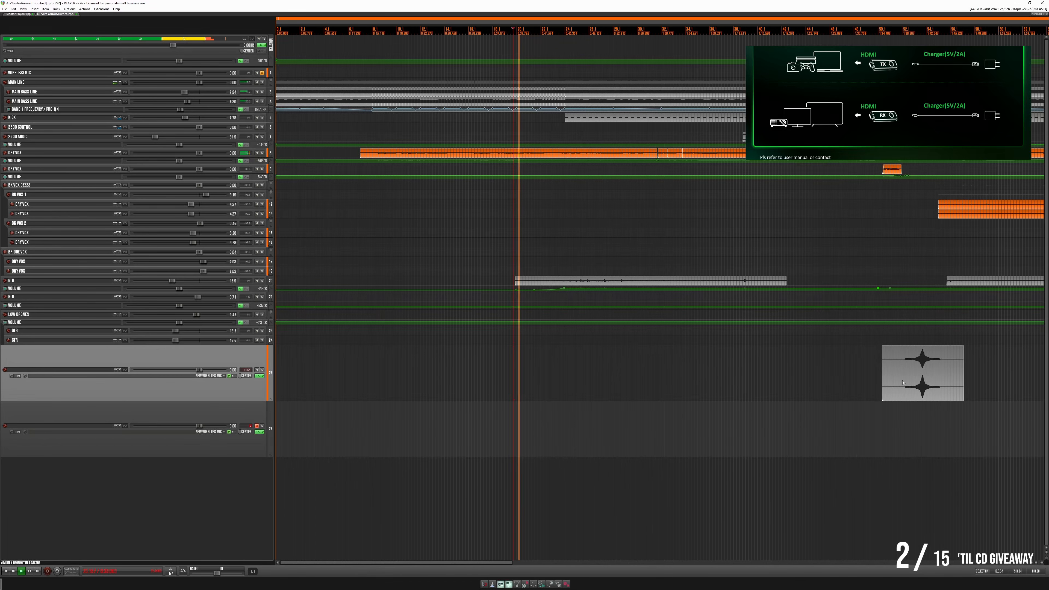
left_click_drag(913, 379, 566, 388)
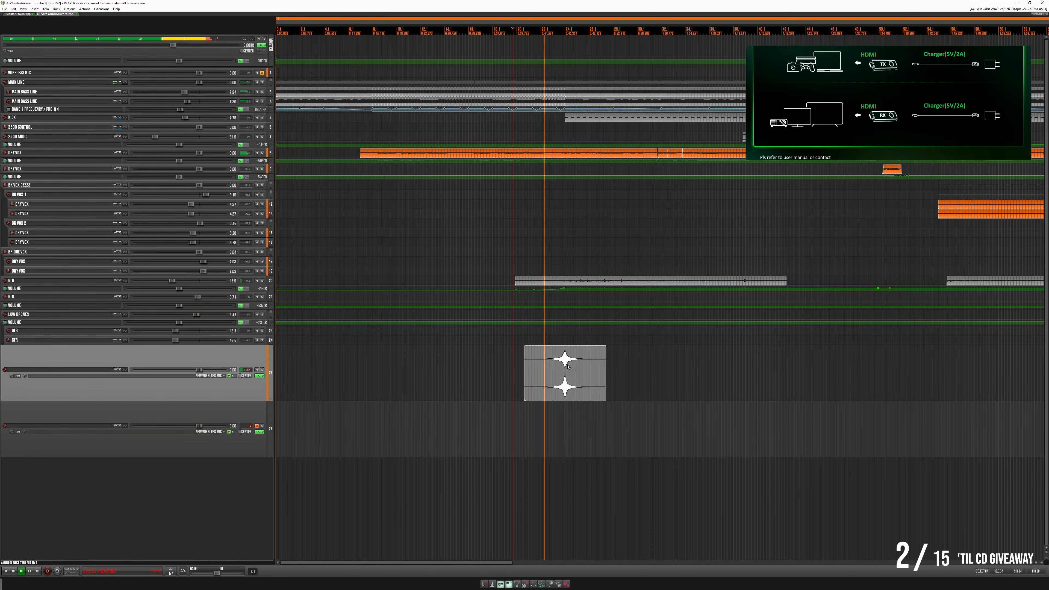
- Align the peak of the drum swell precisely with the start of the first kick item
scroll(570, 357, "up", 2)
scroll(570, 357, "up", 2)
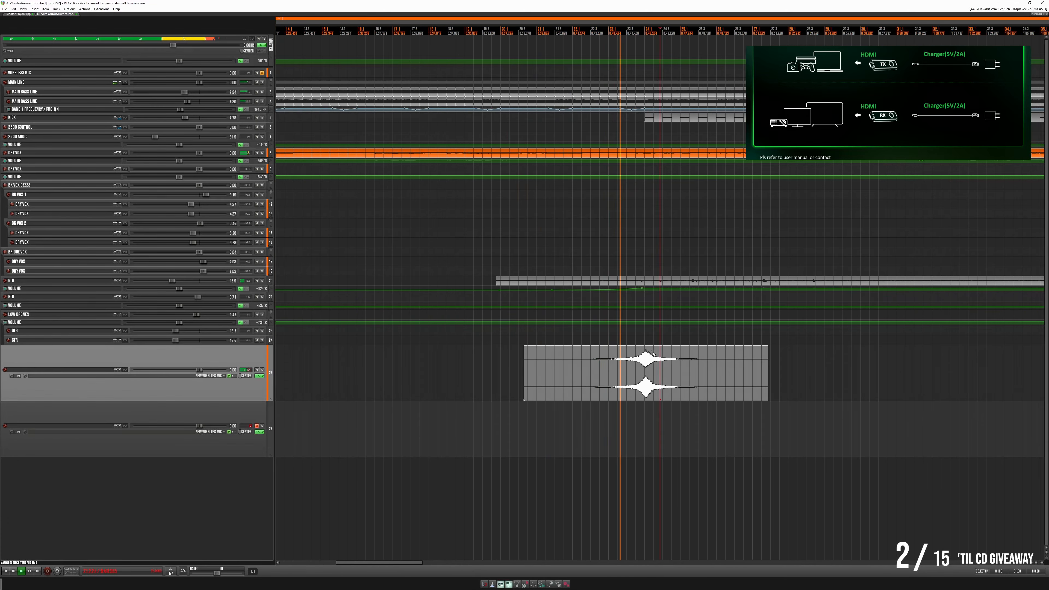
scroll(653, 354, "up", 4)
left_click_drag(621, 393, 614, 393)
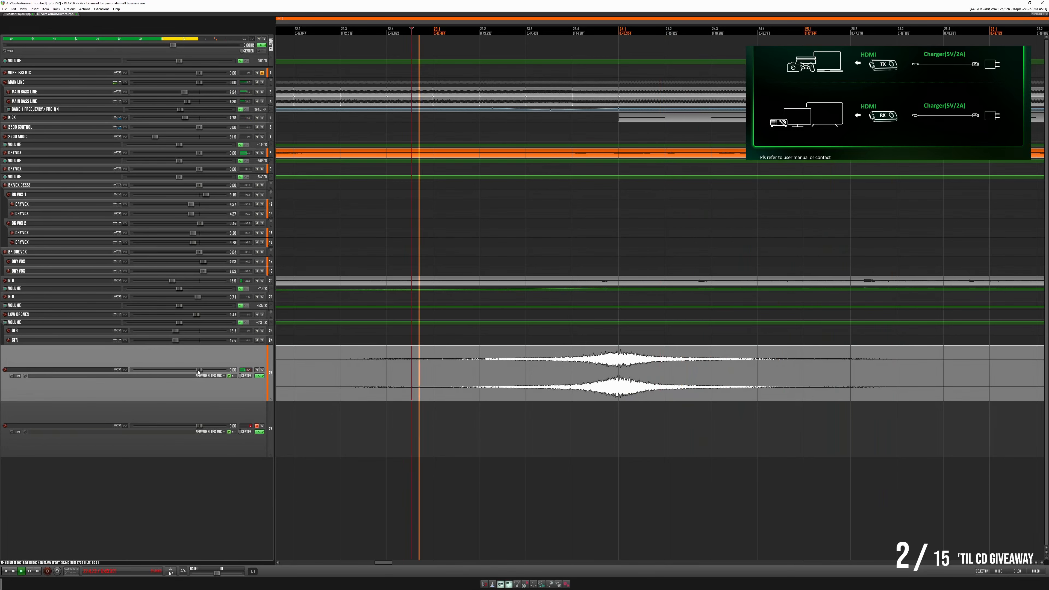
- Lower the drum swell track's volume substantially while playing it in the mix
left_click_drag(198, 372, 156, 372)
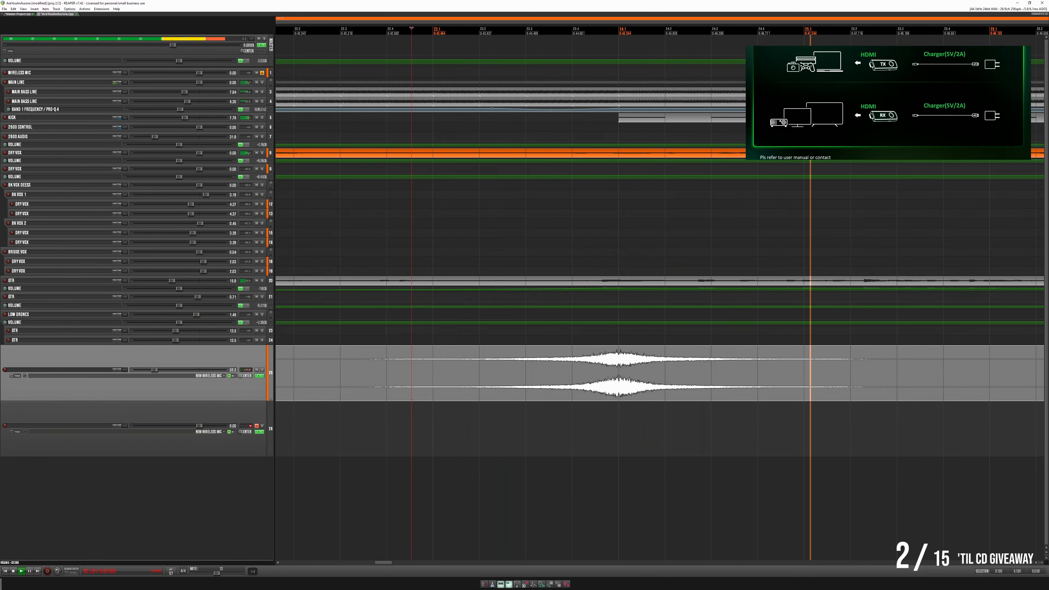
scroll(375, 375, "down", 6)
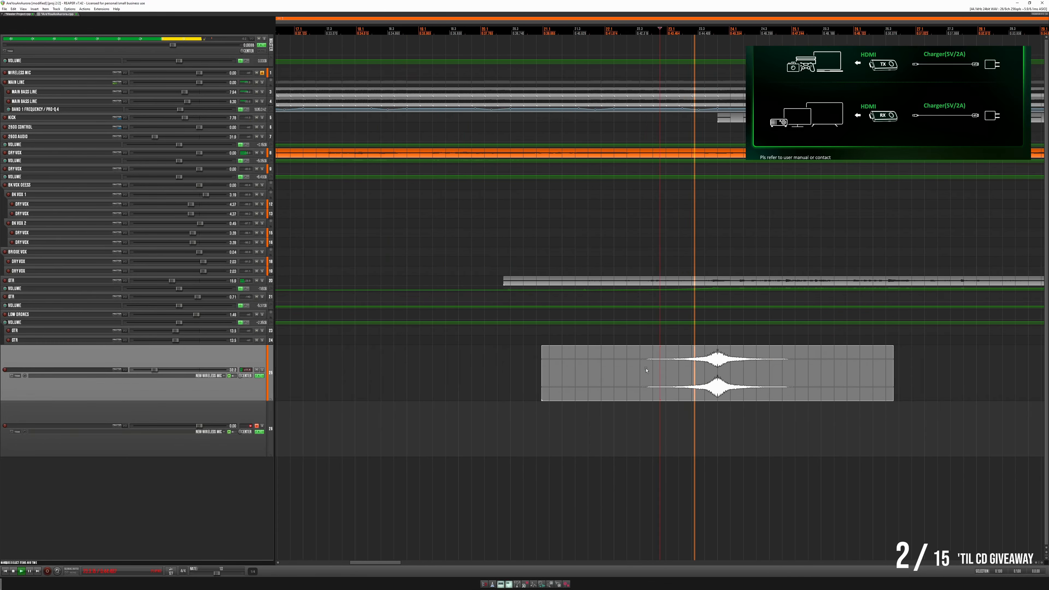
scroll(776, 359, "up", 4)
scroll(653, 367, "down", 4)
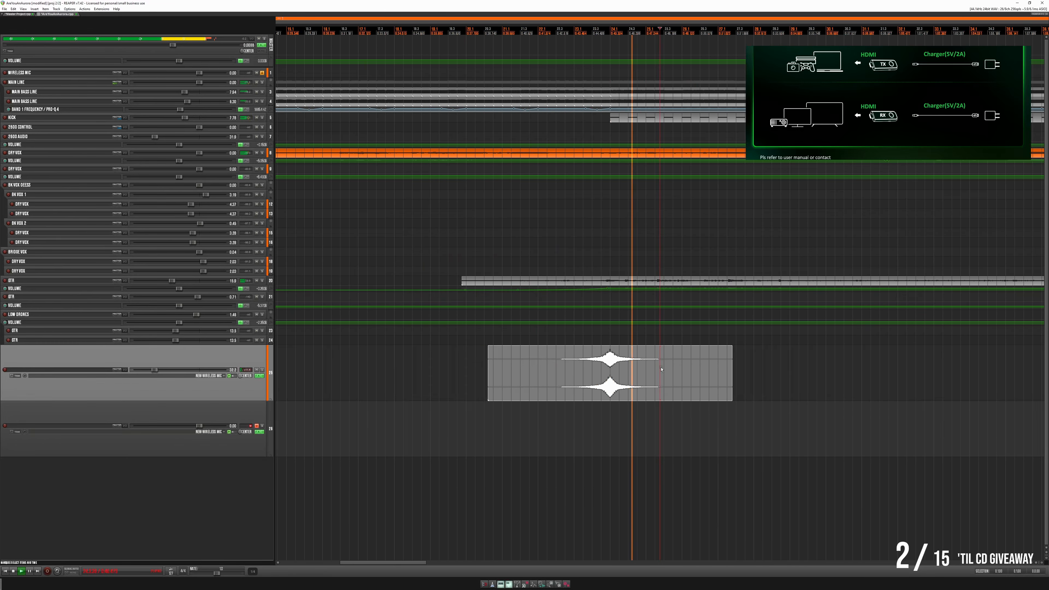
- Stretch the drum swell to about twice its length, realign its peak with the kick's entrance, and play the transition
left_click_drag(732, 378, 961, 384)
left_click_drag(735, 383, 624, 388)
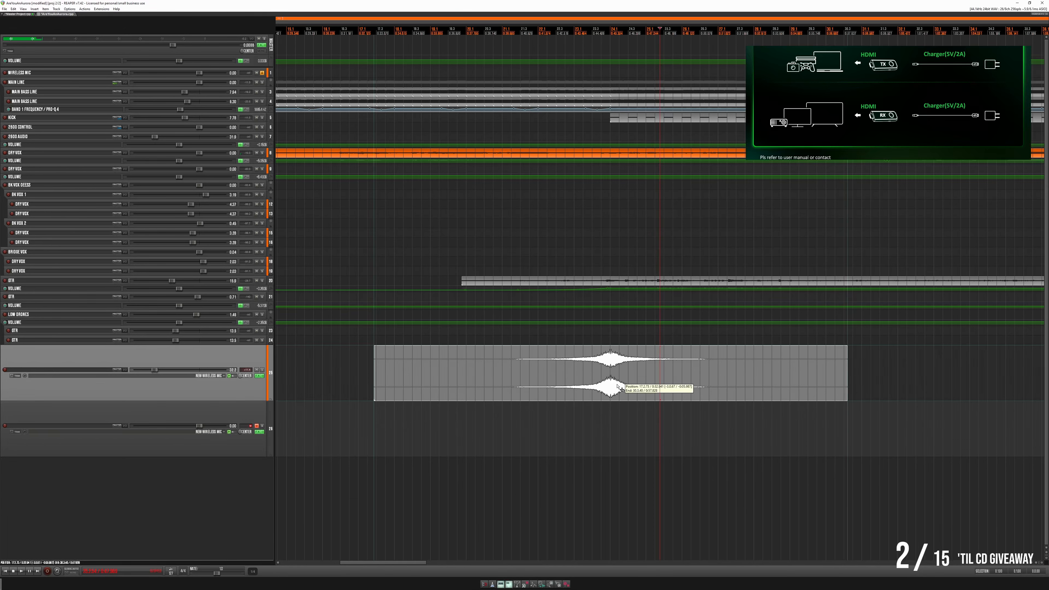
left_click(545, 348)
key("space")
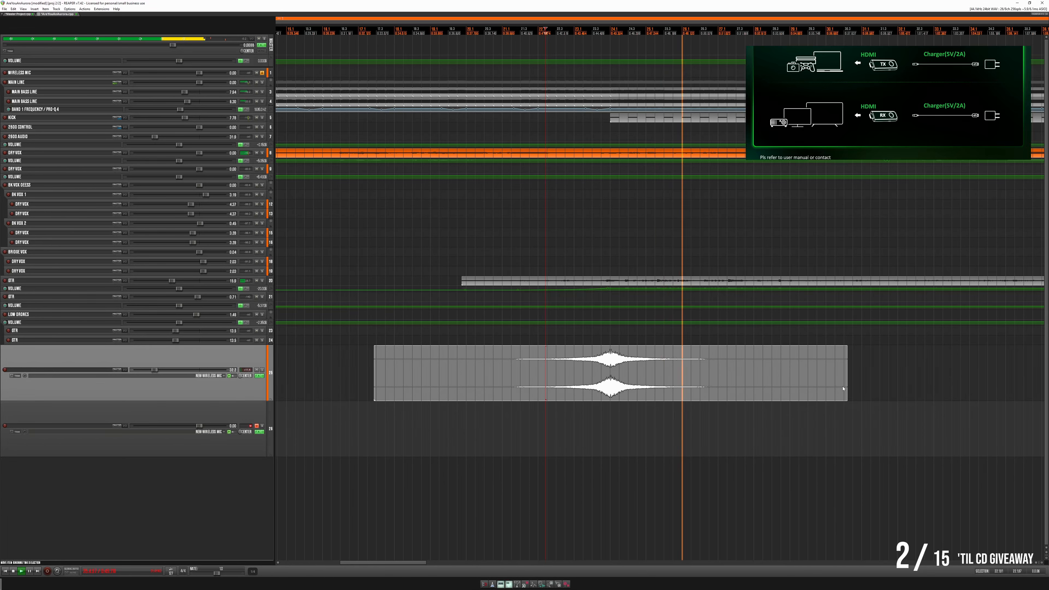
- Shorten the drum swell slightly and realign its peak with the kick's first entrance
left_click_drag(847, 381, 790, 391)
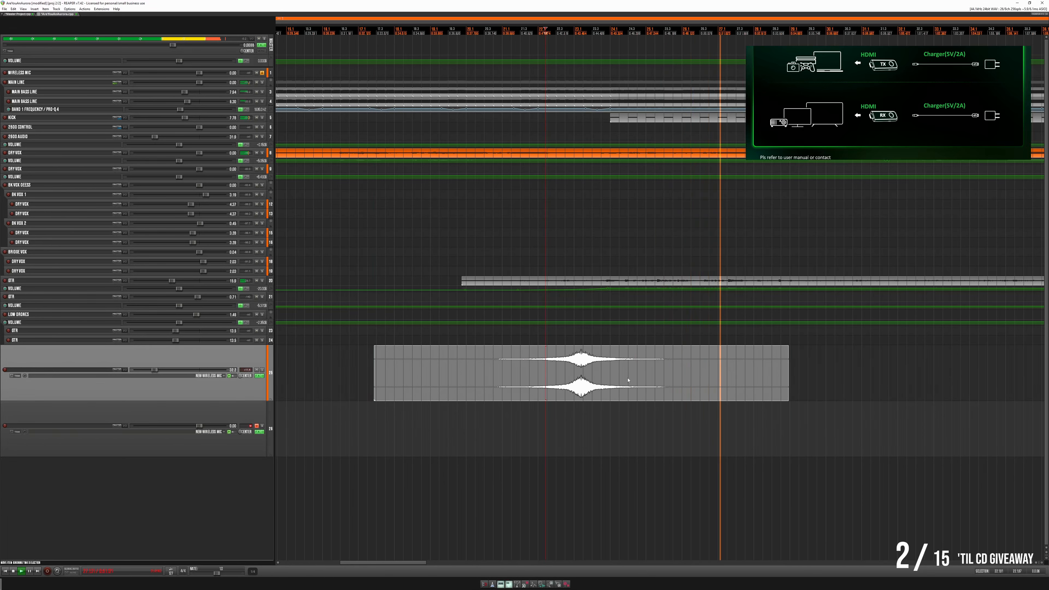
left_click_drag(627, 386, 659, 386)
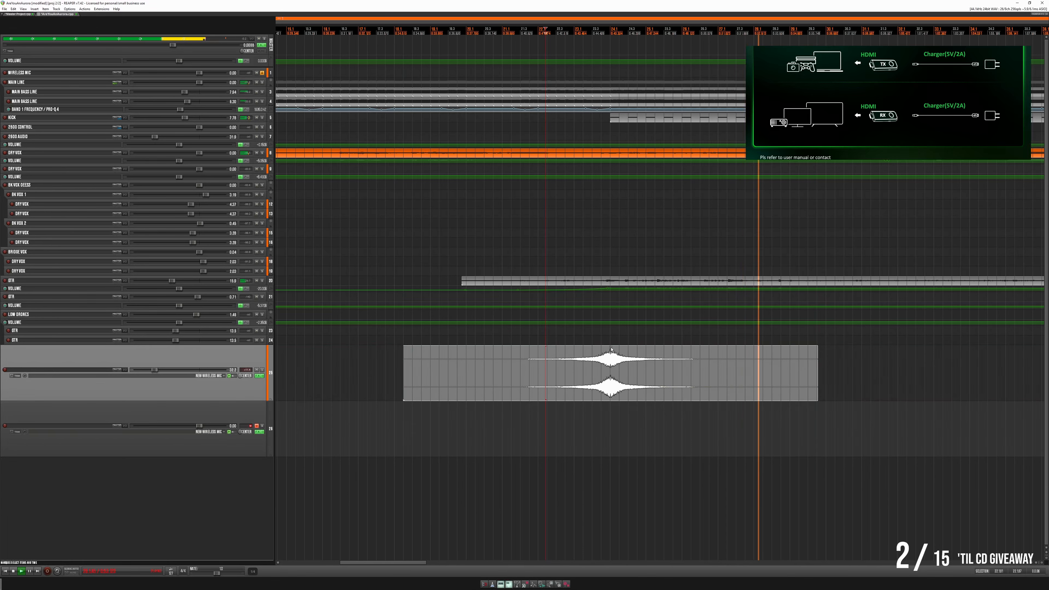
key("space")
- Play the transition from just before the kick's entrance and lower the drum swell track's volume slightly
key("space")
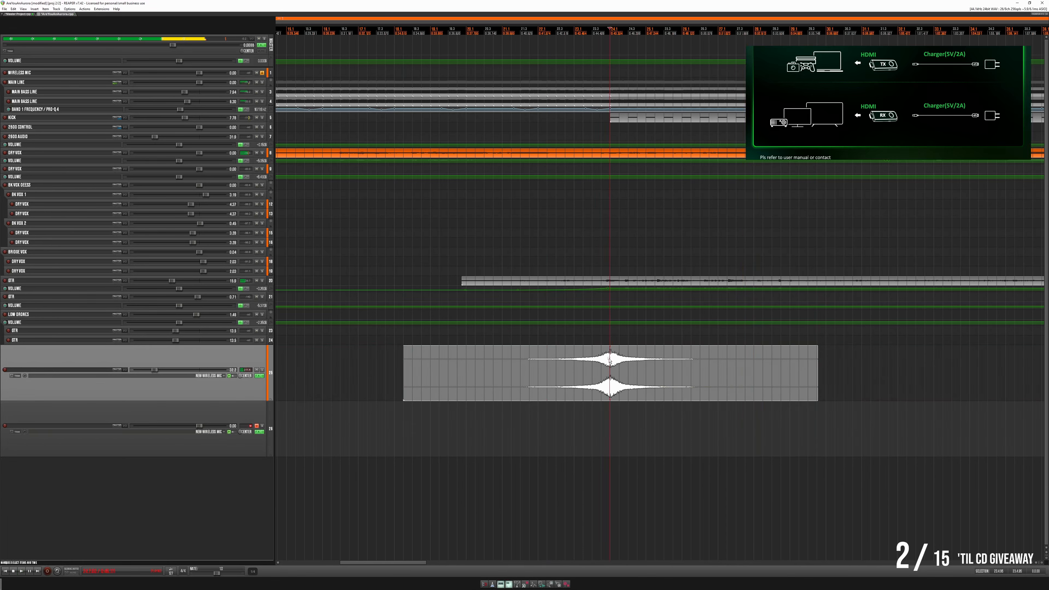
left_click(608, 359)
key("space")
key("space")
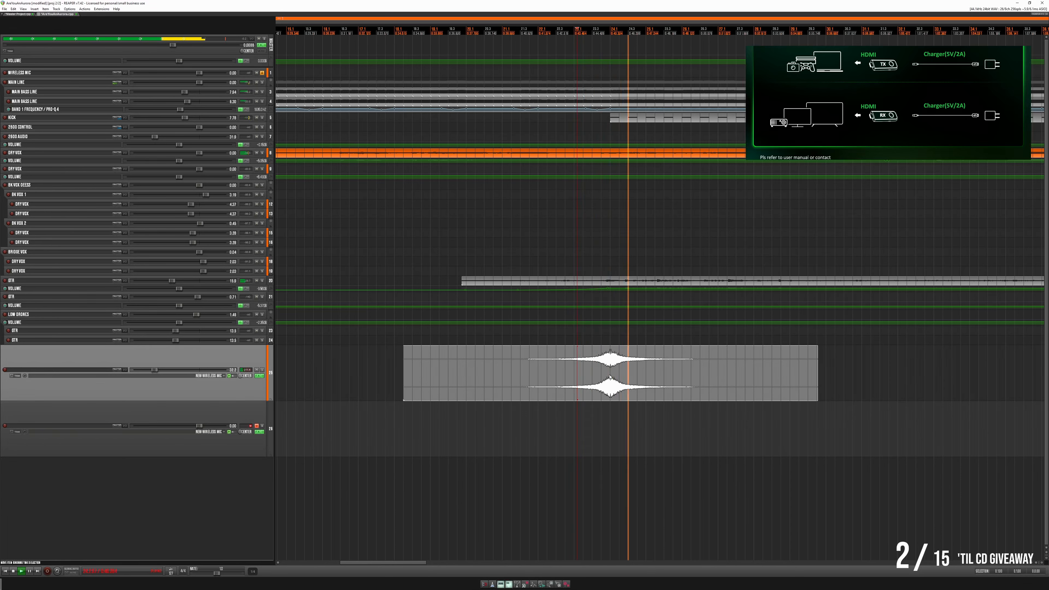
key("space")
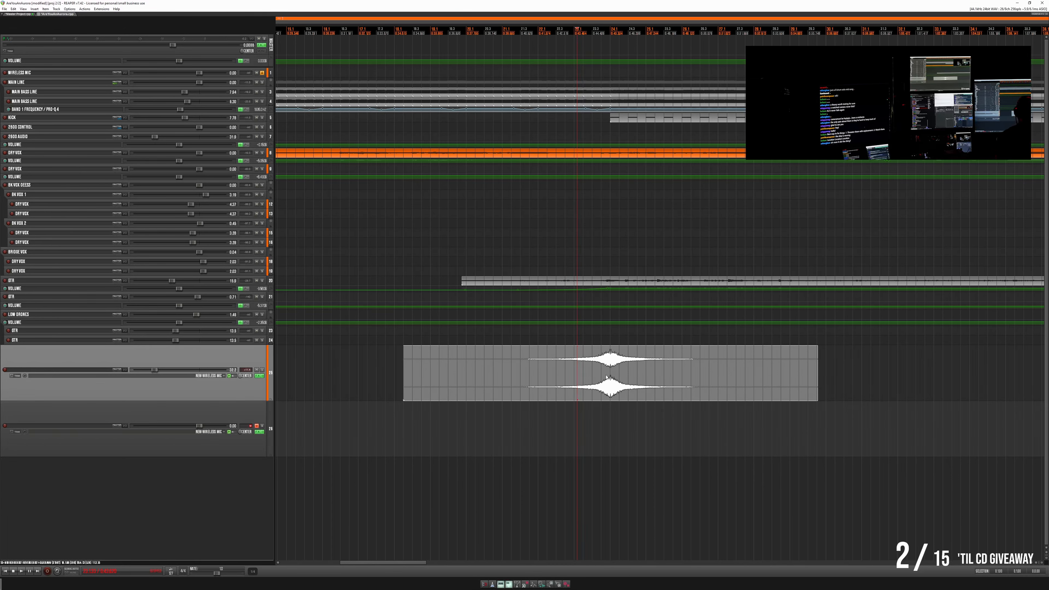
key("space")
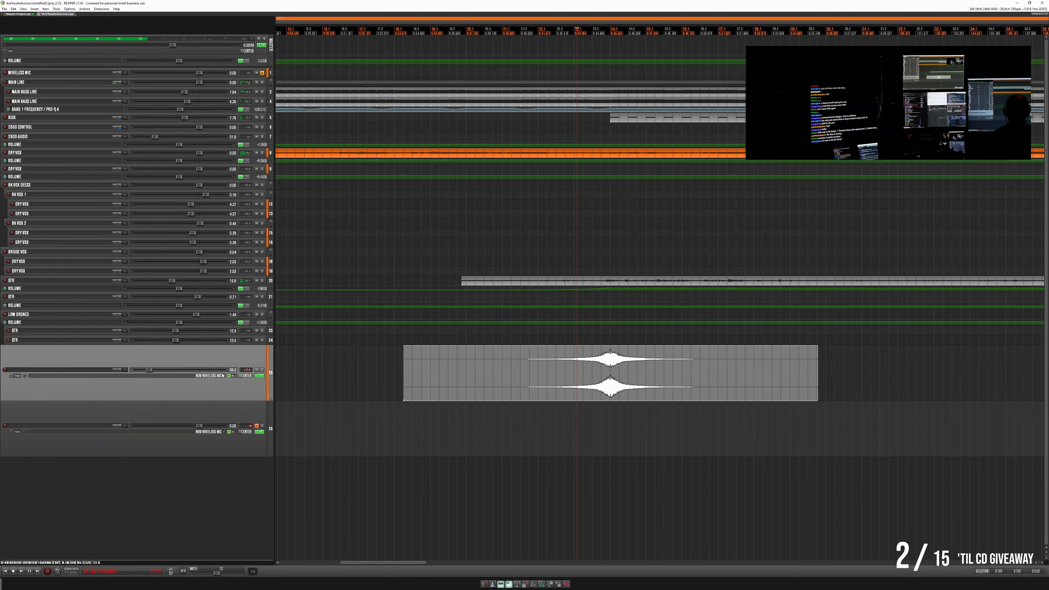
- Copy the drum swell to the end of the first kick section, aligning its peak with the start of the 2600 Control item
scroll(300, 358, "down", 5)
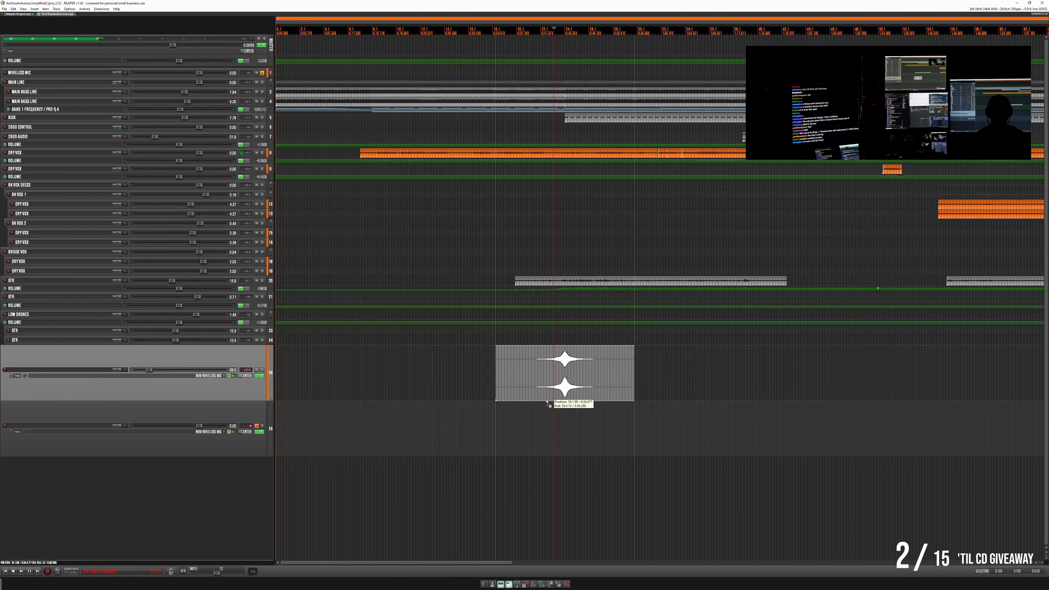
left_click_drag(546, 401, 738, 395)
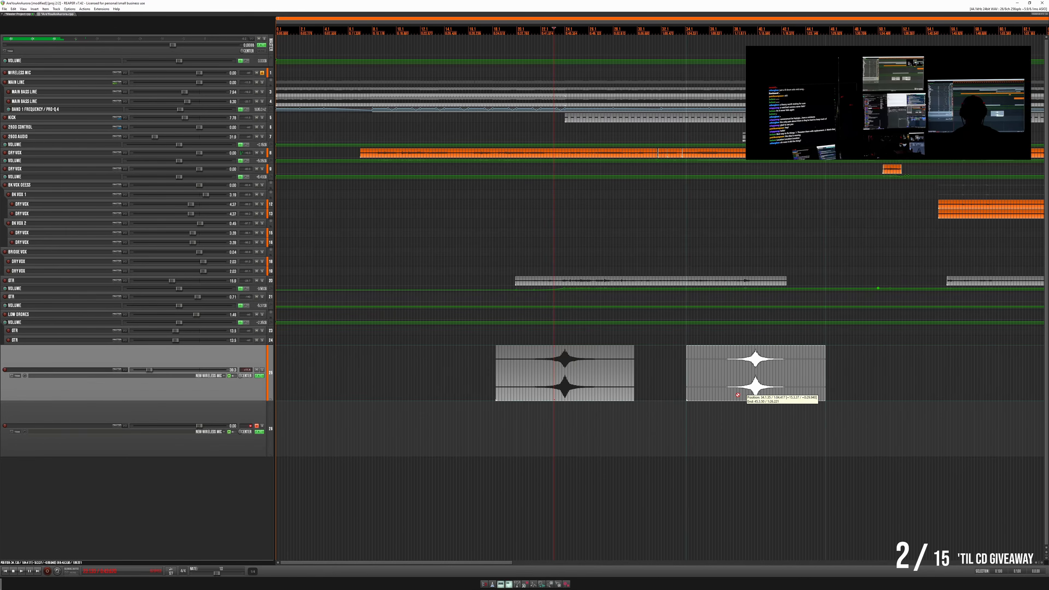
scroll(764, 375, "up", 6)
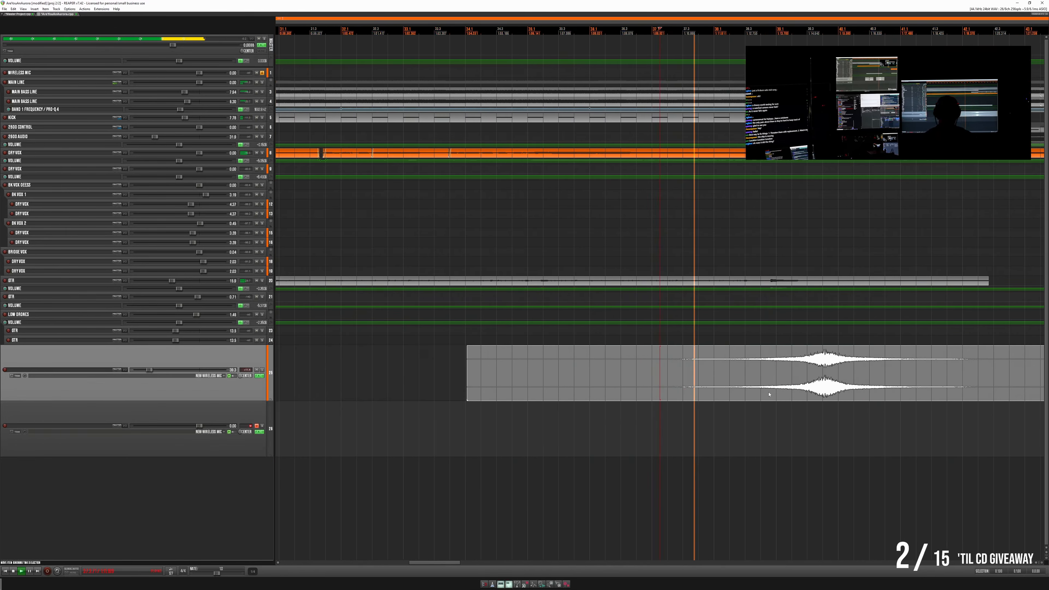
left_click_drag(622, 397, 652, 399)
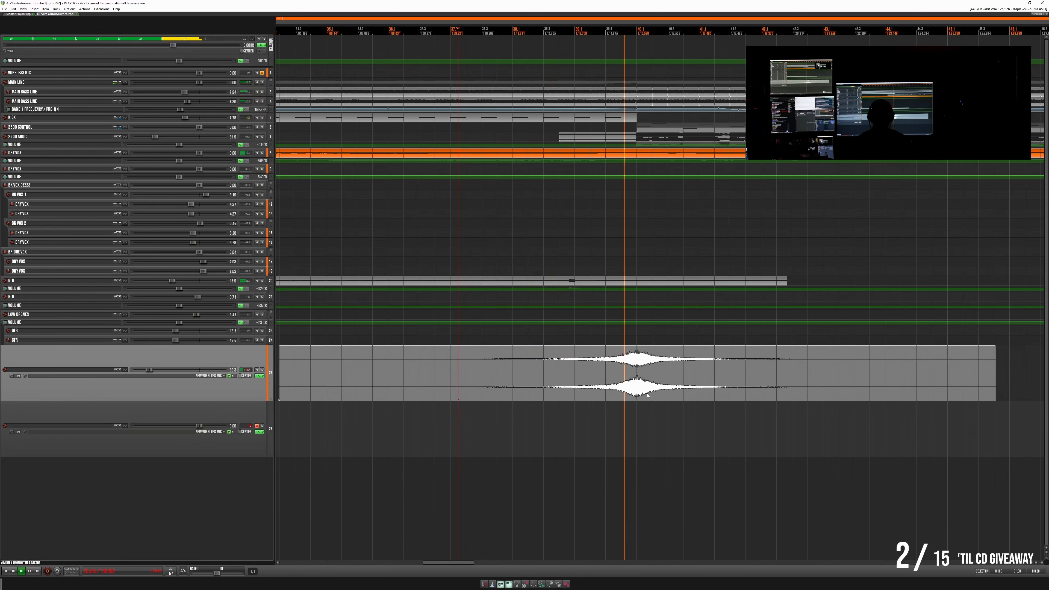
- Copy the drum swell to the kick's return after the 2600 Control section, aligning its peak with the start of that kick item
scroll(661, 409, "down", 8)
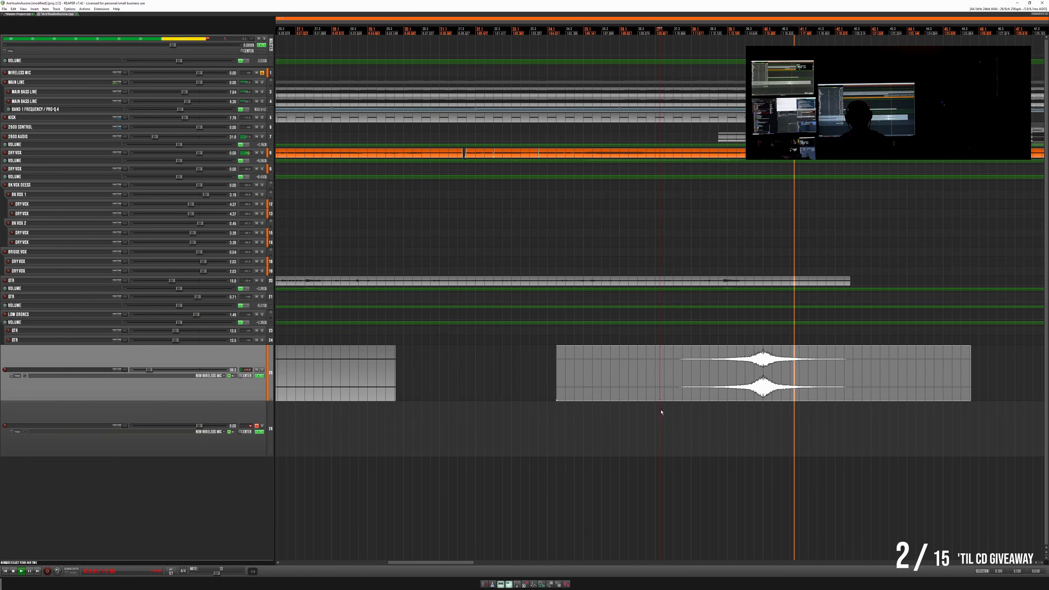
scroll(776, 379, "right", 2)
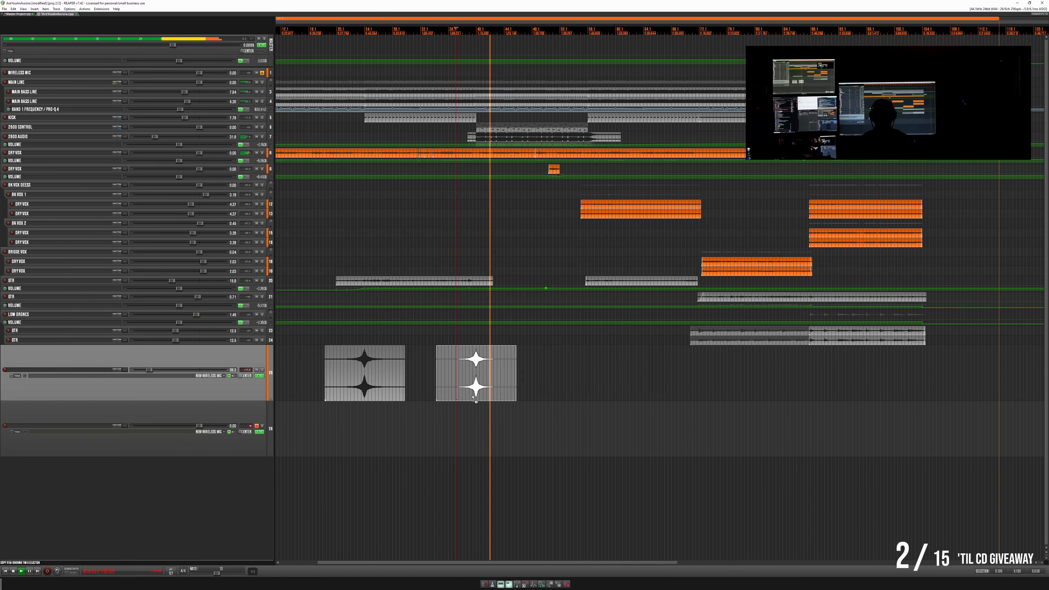
left_click_drag(474, 392, 584, 389)
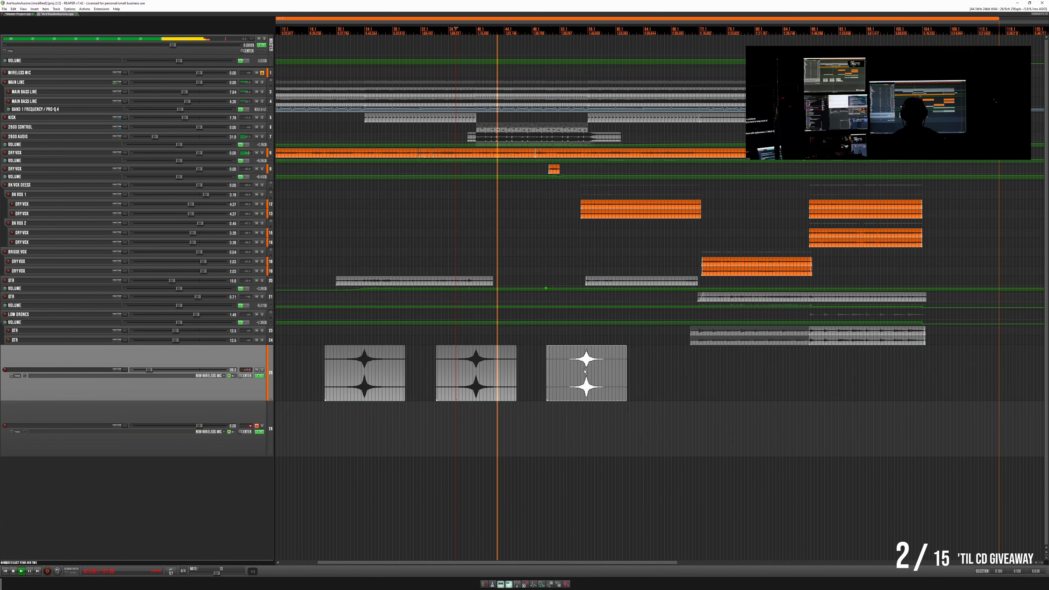
scroll(591, 372, "up", 10)
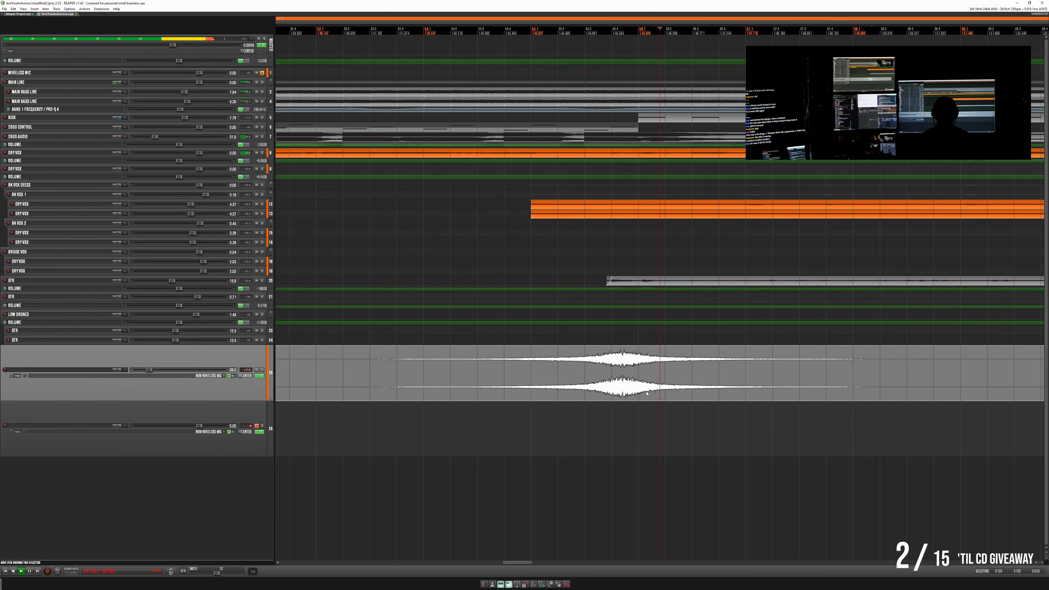
left_click_drag(652, 393, 665, 394)
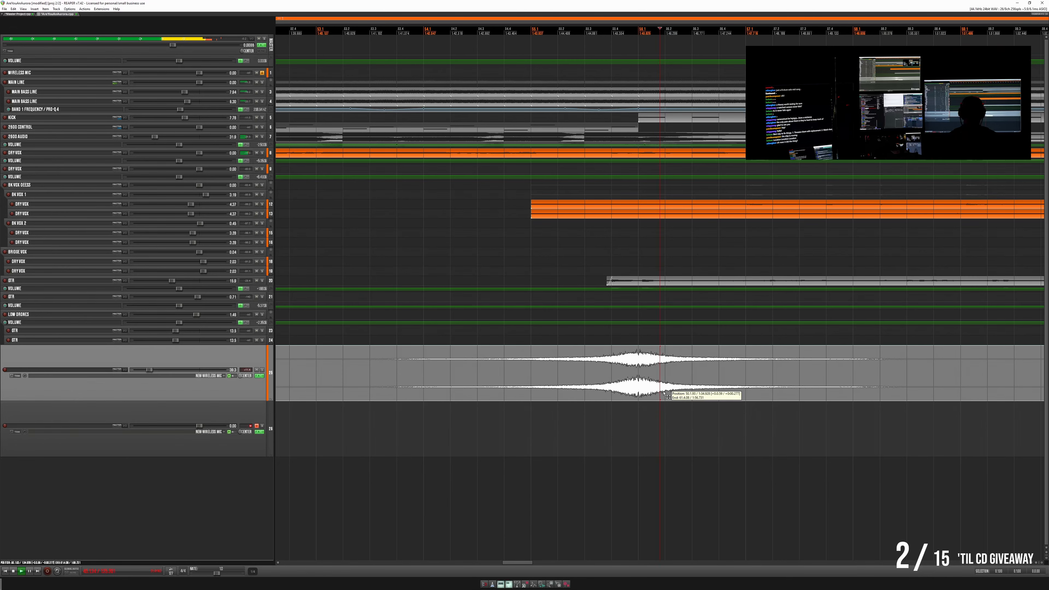
scroll(666, 393, "down", 6)
left_click_drag(777, 391, 689, 395, "alt")
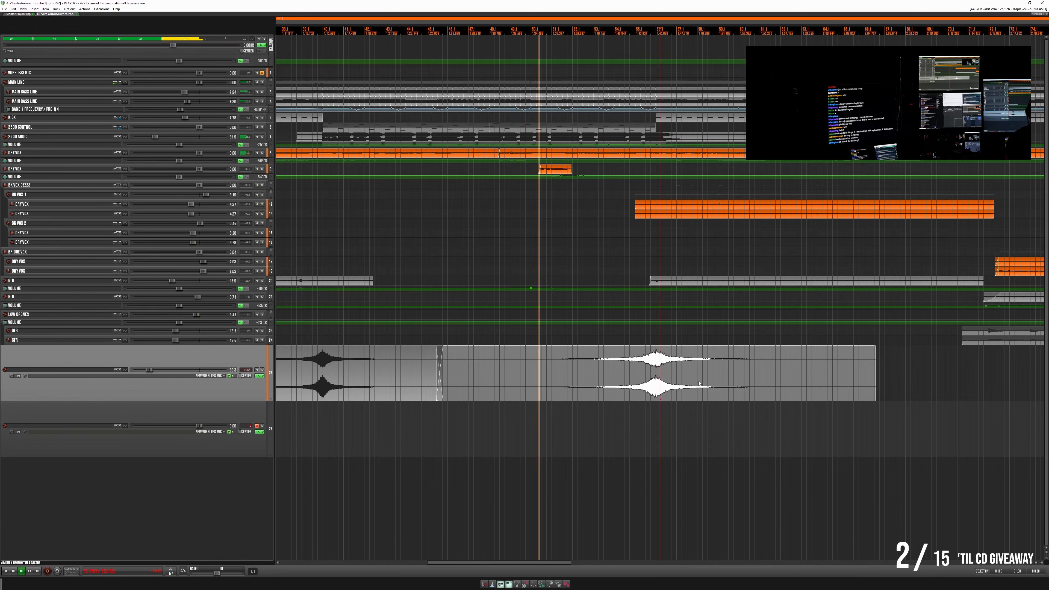
- Copy the drum swell to the bridge's start and nudge it later so its peak meets the downbeat near the bridge vocals' entrance
scroll(699, 383, "down", 3)
scroll(685, 384, "right", 5)
left_click_drag(430, 393, 621, 387)
left_click(640, 358)
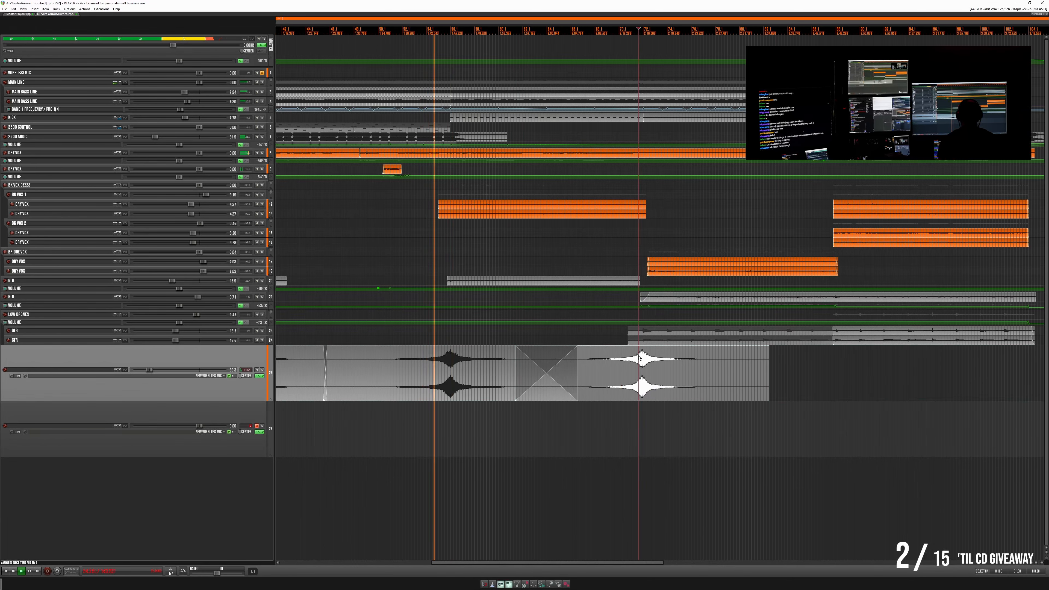
scroll(705, 388, "up", 6)
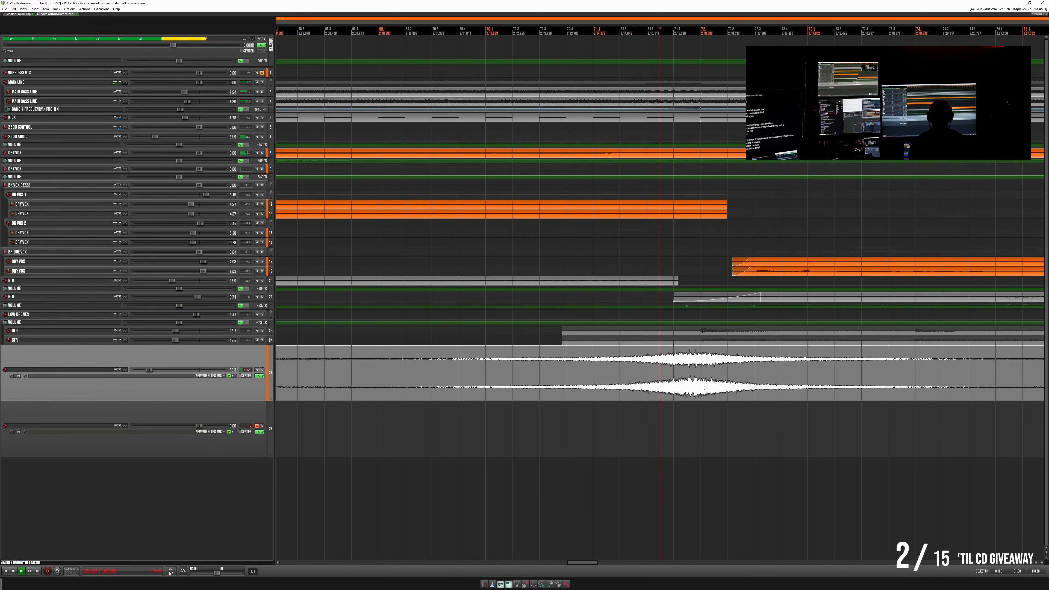
left_click_drag(720, 395, 725, 401)
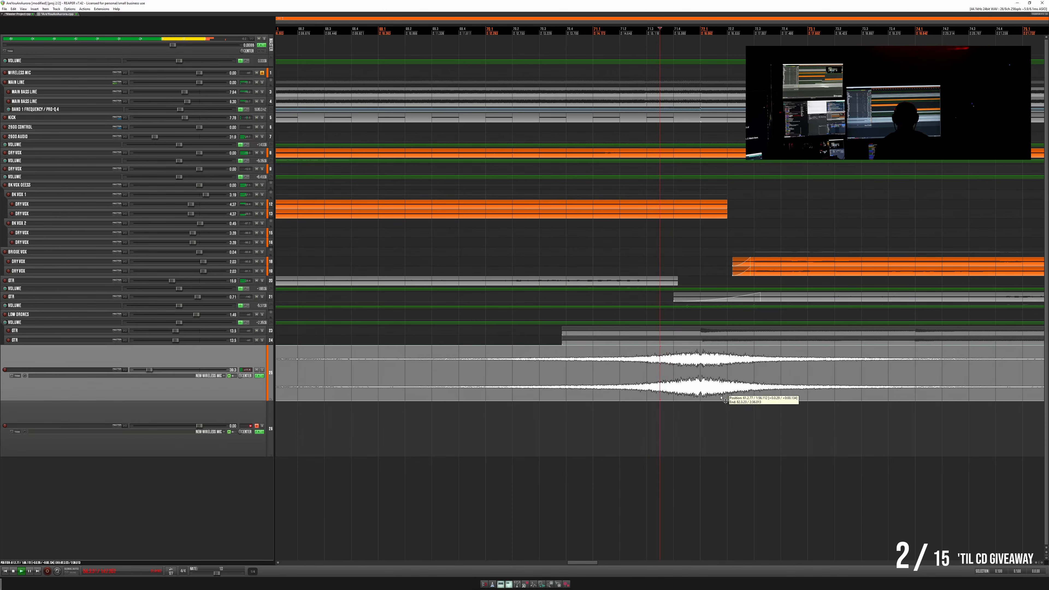
- Copy the drum swell to the end of the bridge vocals, aligning its peak with the downbeat where the last section begins
scroll(721, 398, "down", 6)
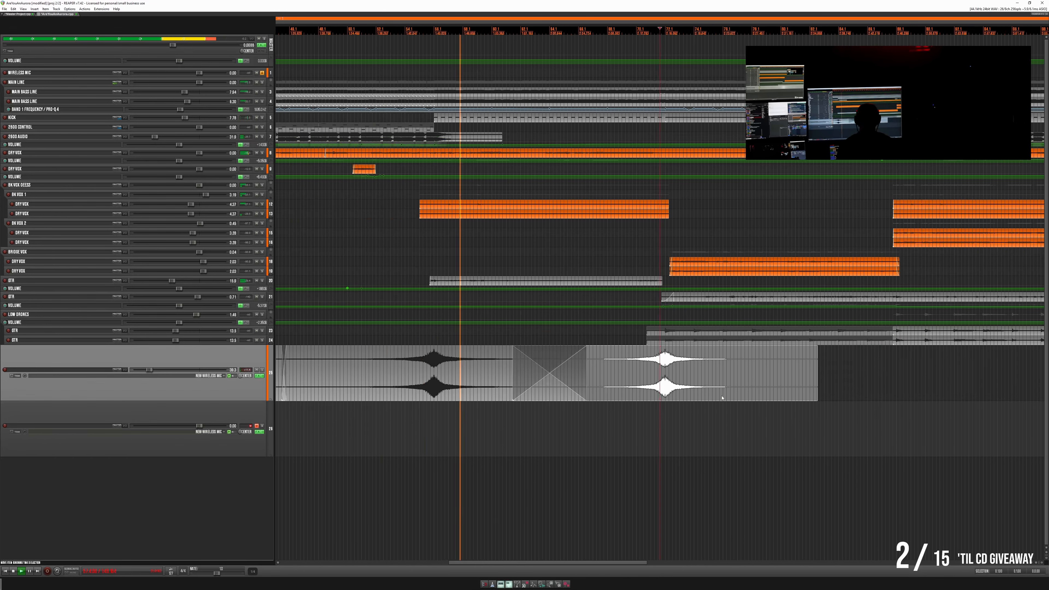
left_click_drag(665, 390, 859, 388)
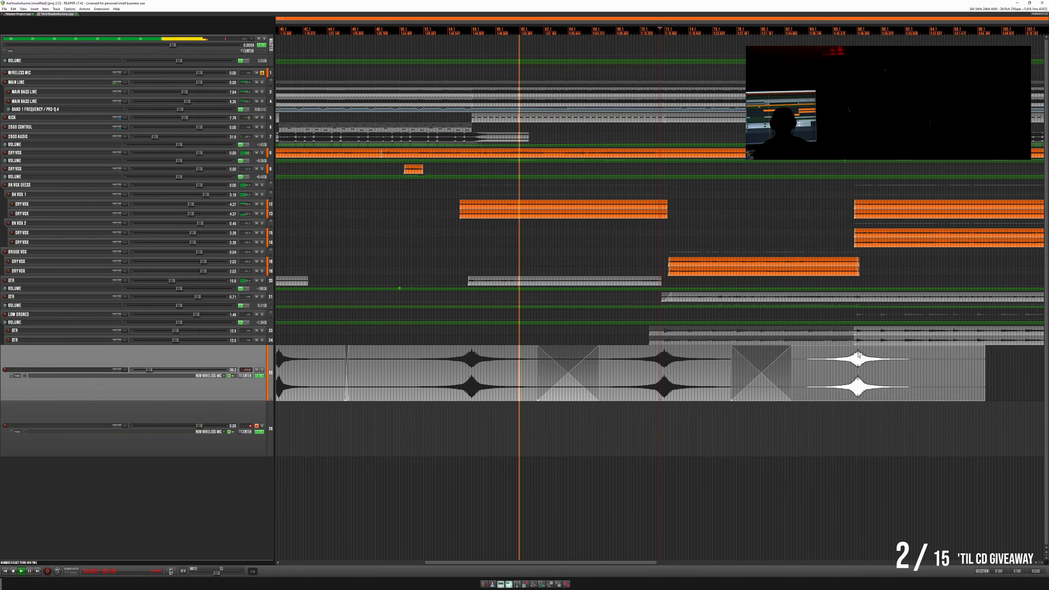
scroll(685, 391, "up", 8)
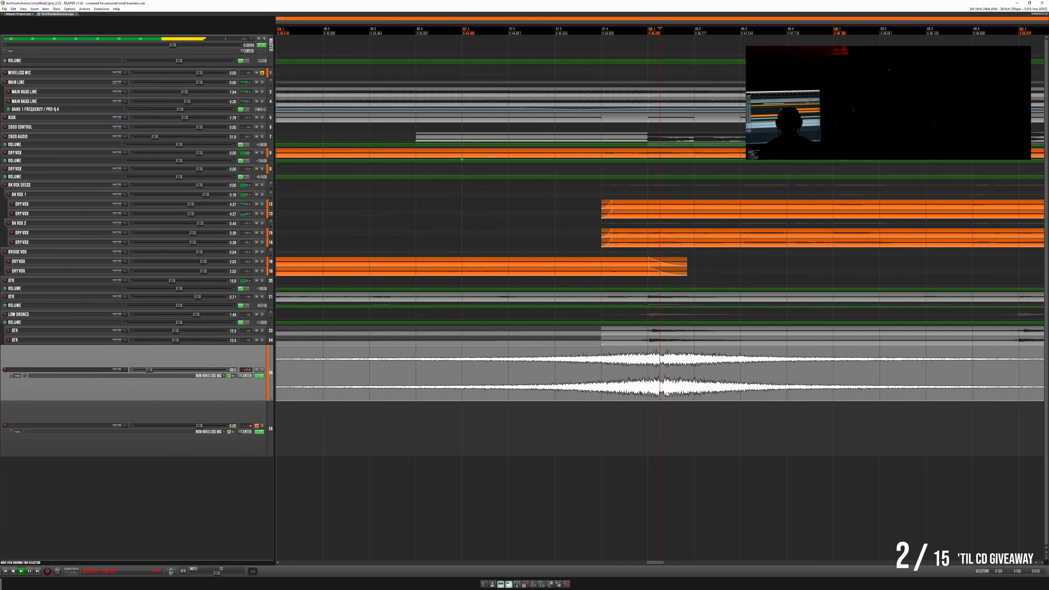
left_click_drag(666, 393, 650, 395)
scroll(723, 385, "down", 5)
- Copy the drum swell to the song's ending, placing its peak where the kick and backing vocals stop, and play that passage
scroll(726, 385, "down", 5)
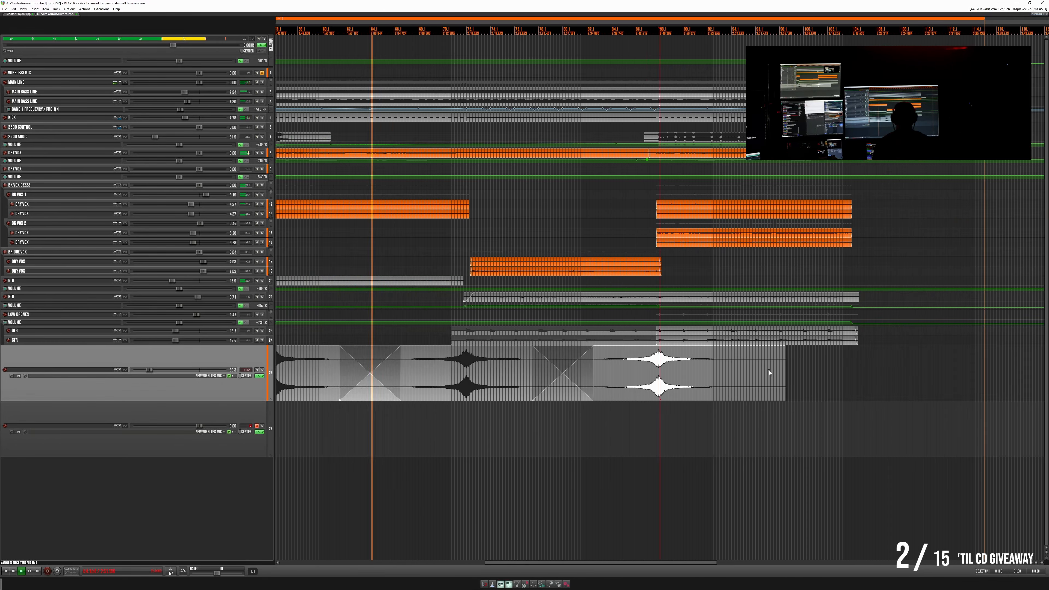
scroll(743, 388, "down", 3)
scroll(731, 390, "up", 3)
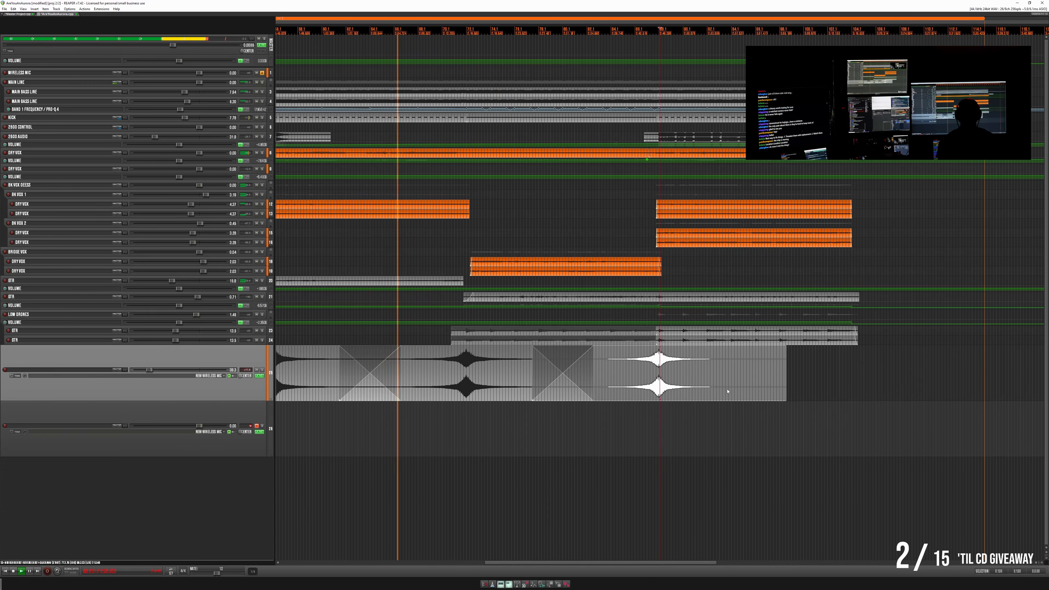
scroll(727, 391, "down", 4)
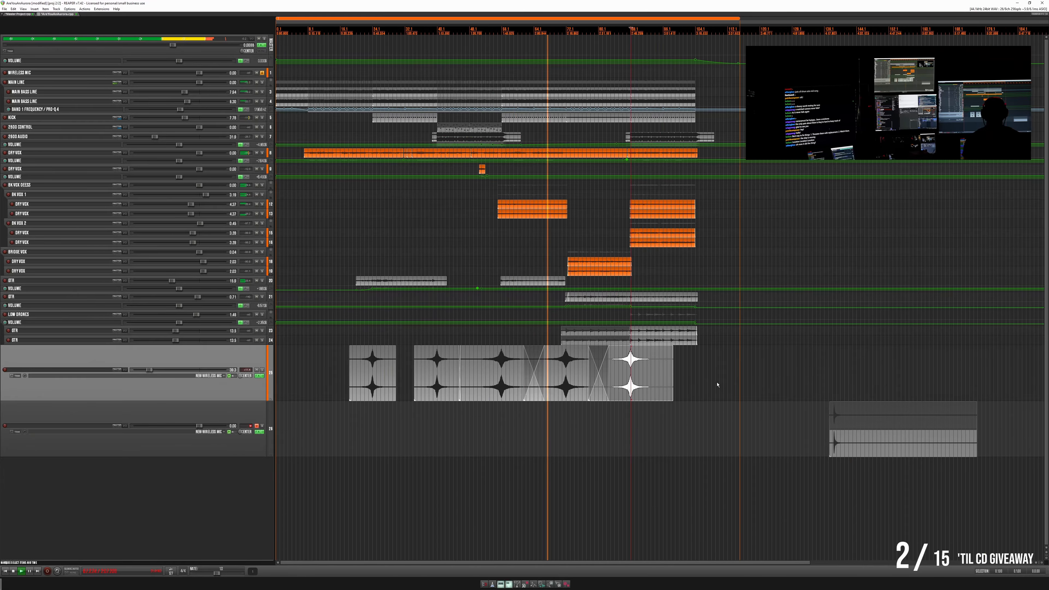
left_click(690, 368)
scroll(646, 386, "up", 6)
left_click_drag(412, 388, 737, 389)
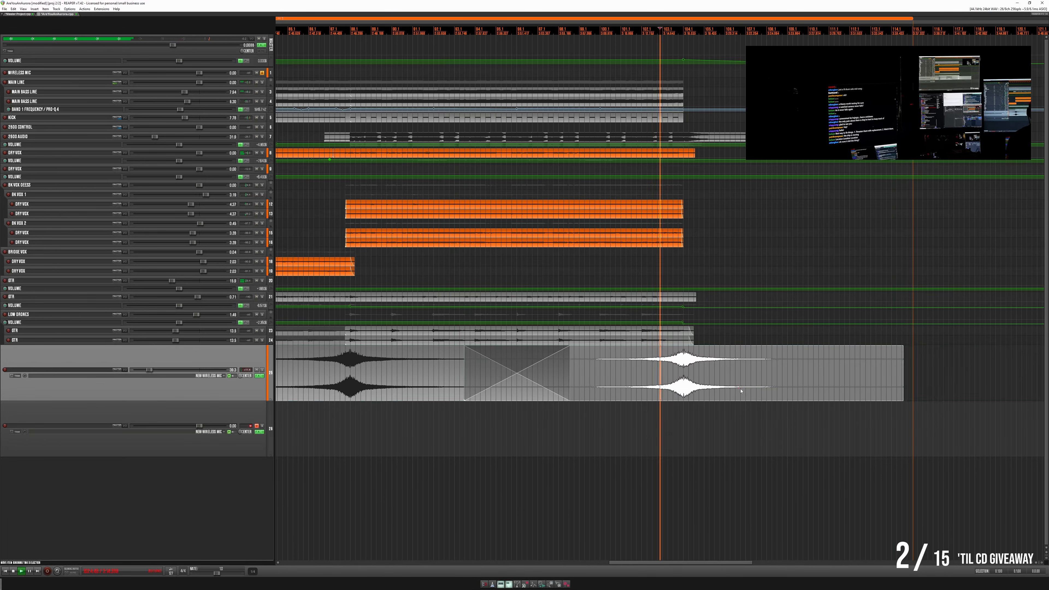
key("space")
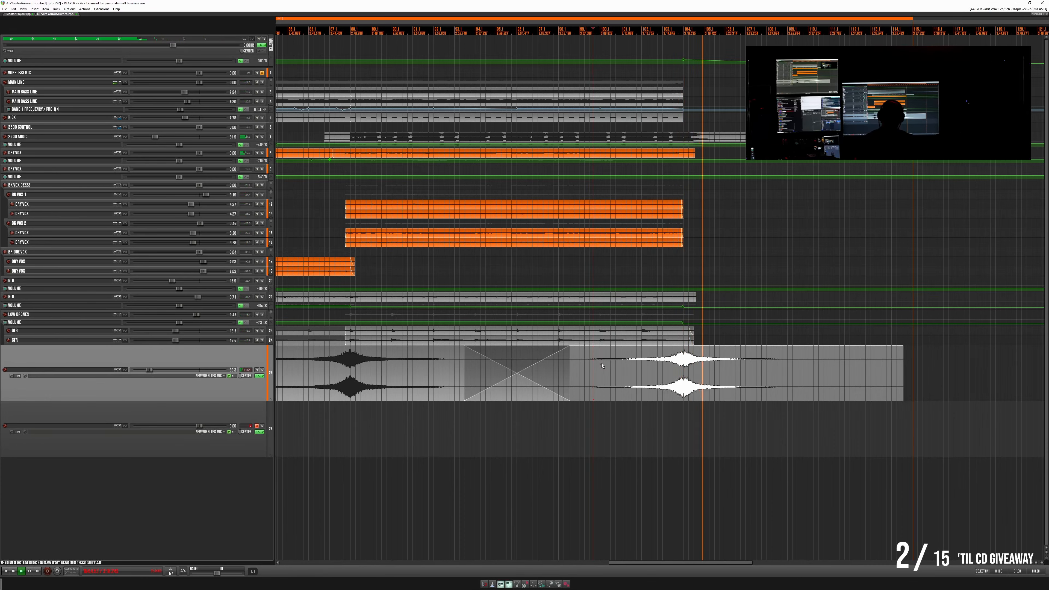
- Remove the leftover track holding the original drum hit, select the drum swell track, and save the project
scroll(602, 365, "down", 8)
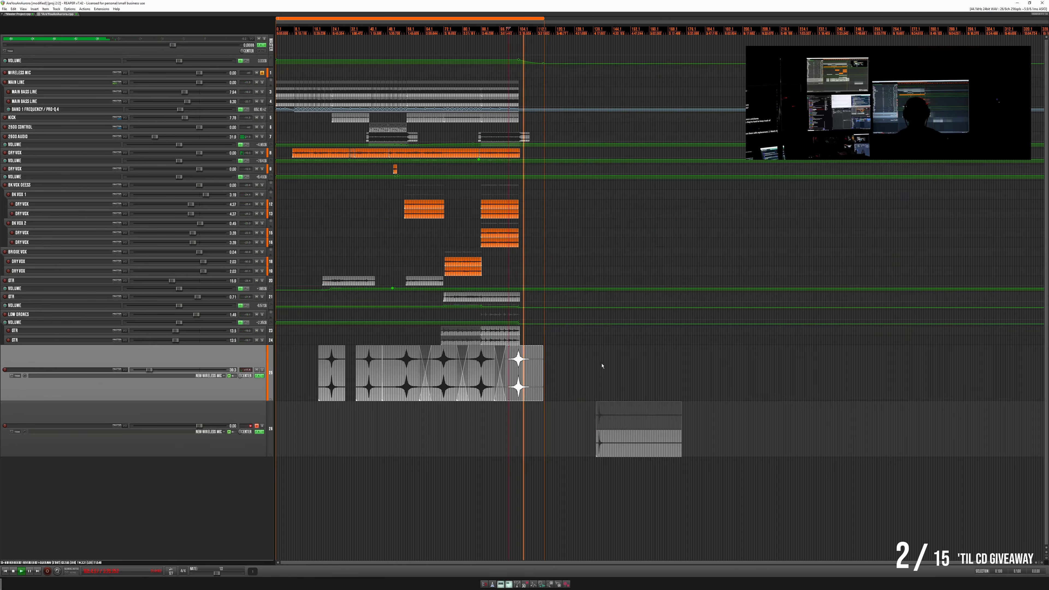
left_click(218, 413)
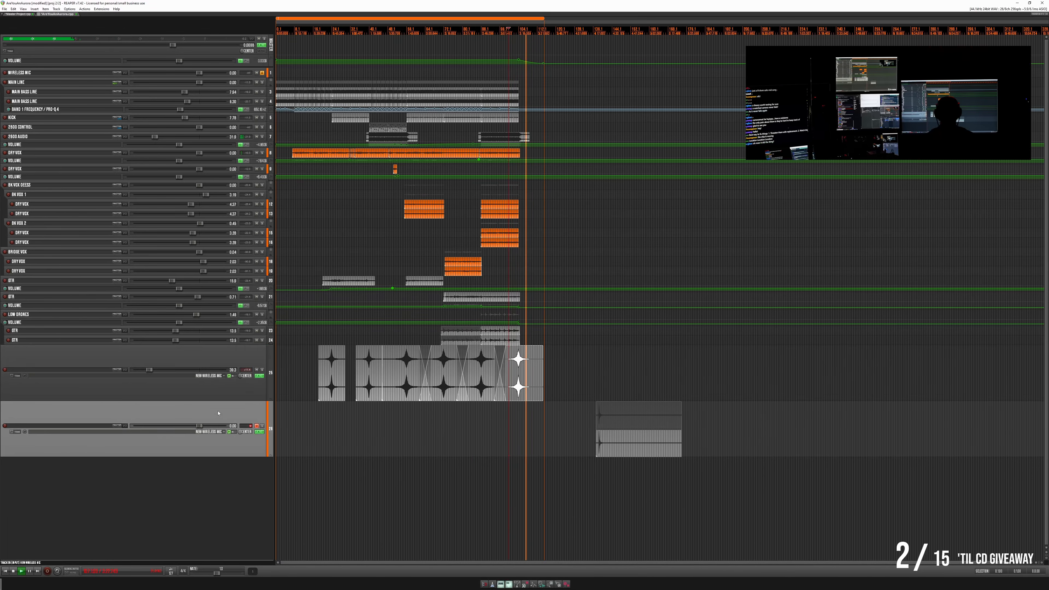
right_click(235, 415)
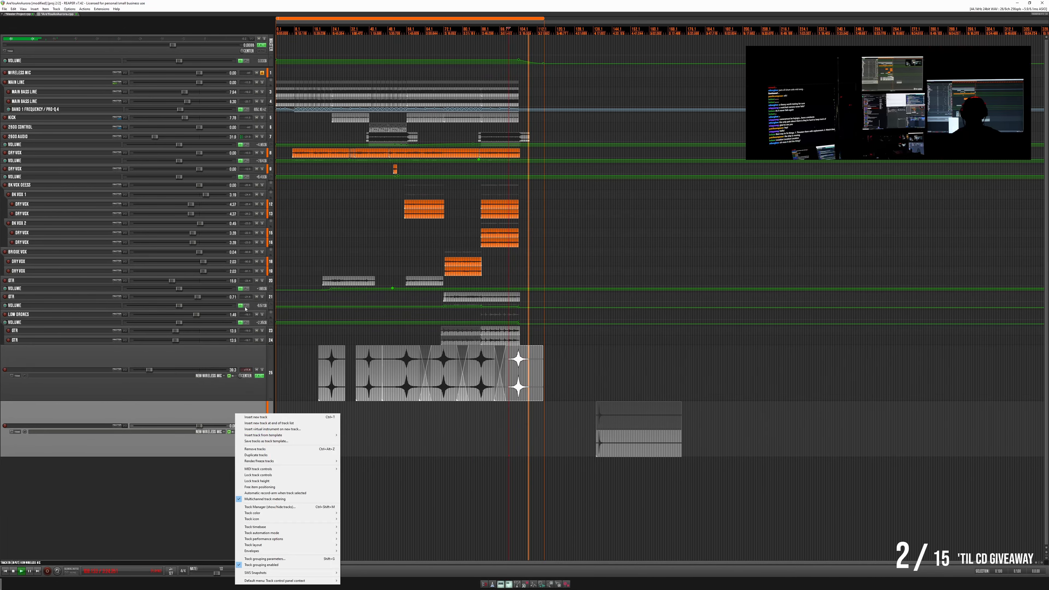
left_click(273, 450)
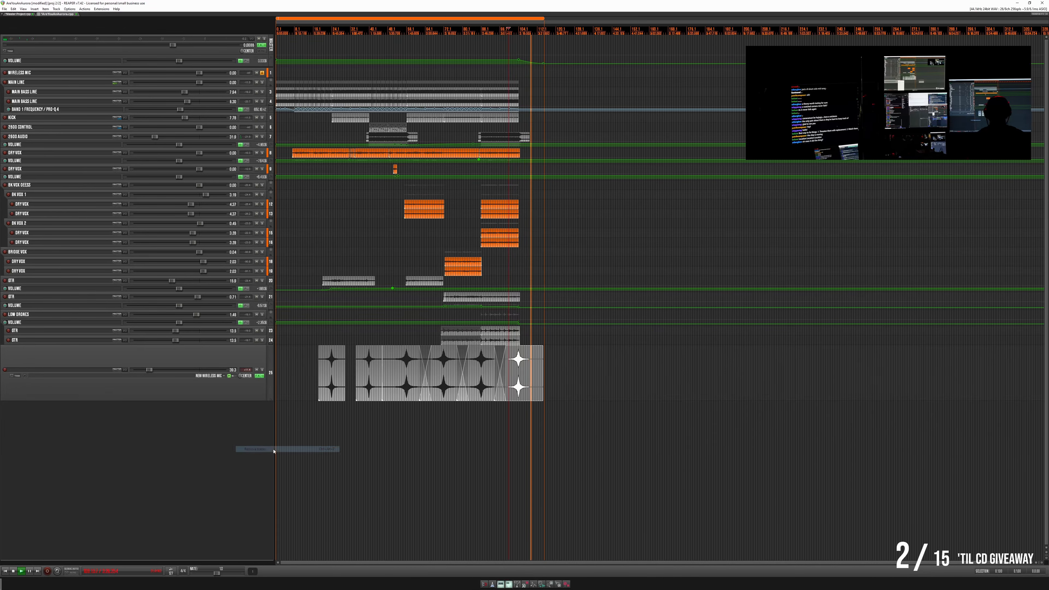
left_click(230, 353)
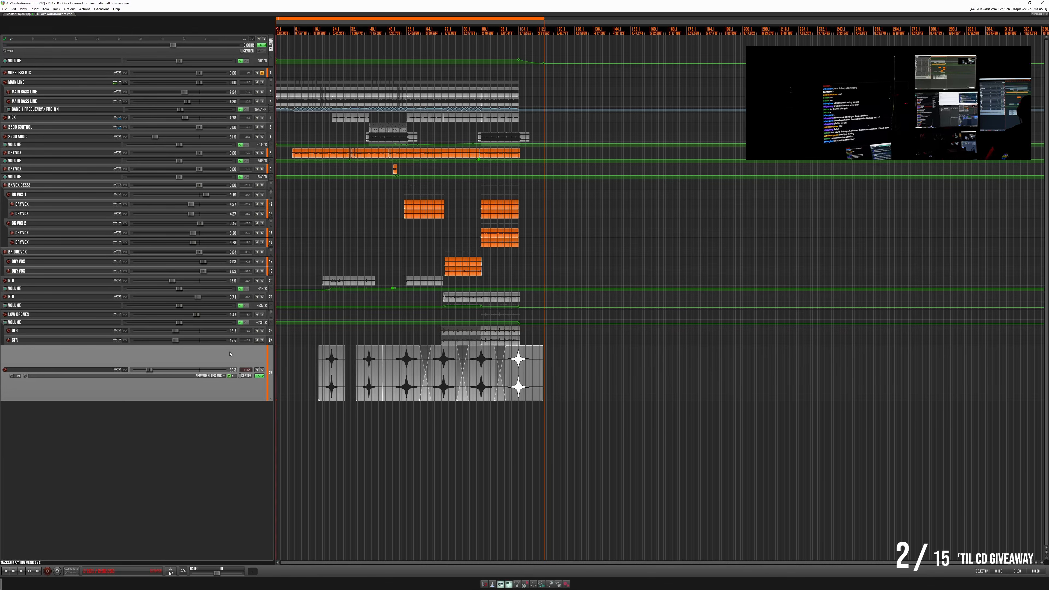
- Open an empty project in a new project tab
left_click(4, 9)
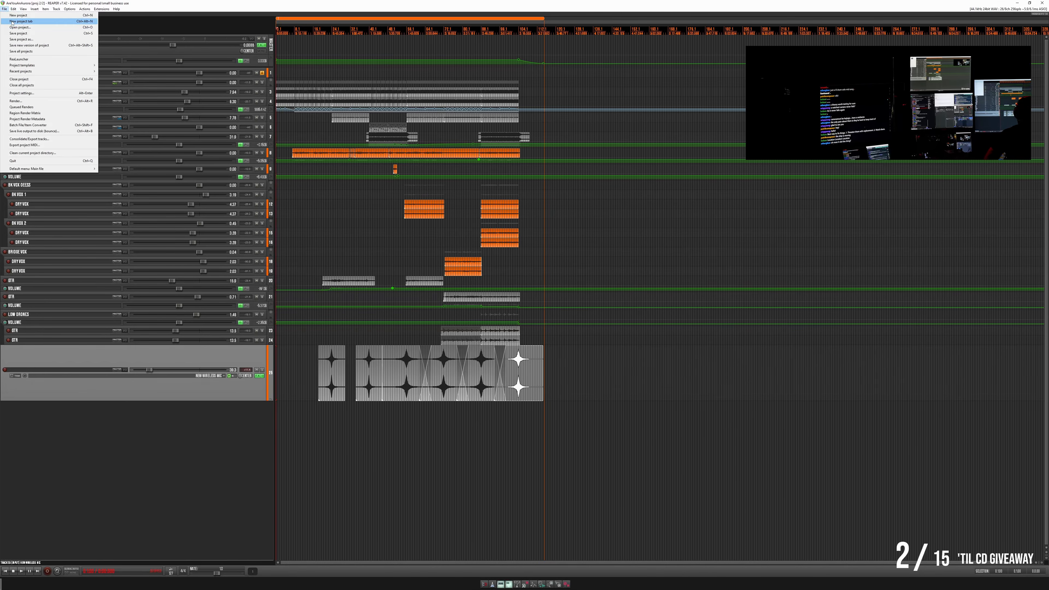
left_click(21, 22)
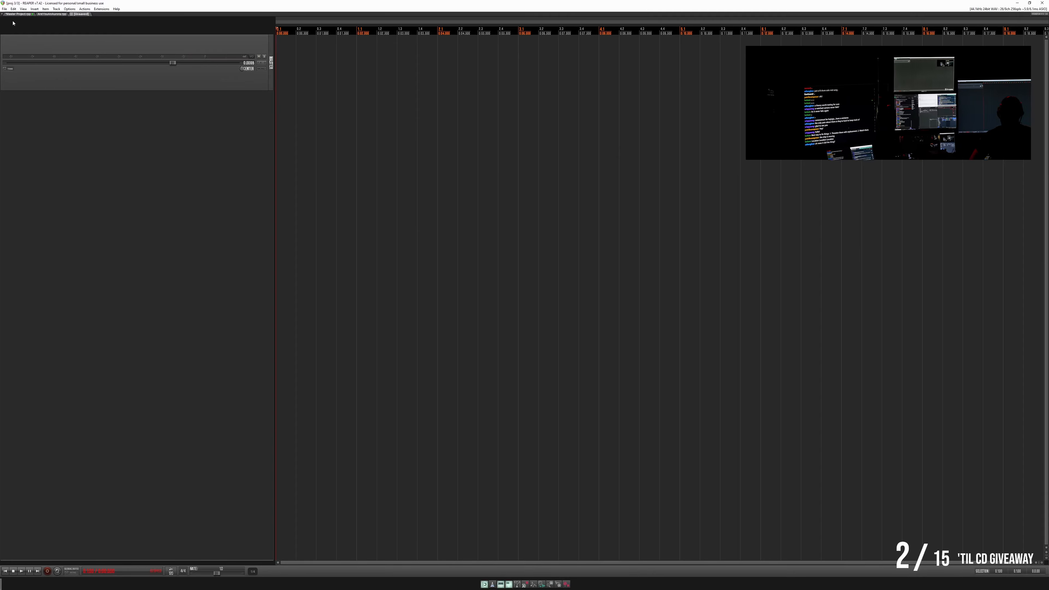
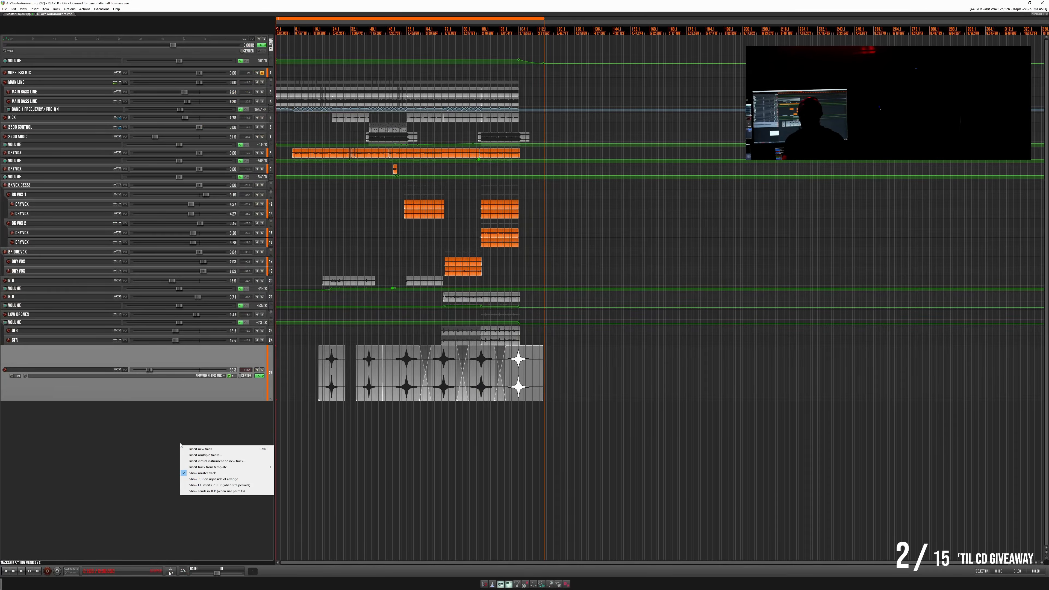
- Insert the TamTam track from its template and move its MIDI item earlier, beneath the song's first drum swell
mouse_move(236, 470)
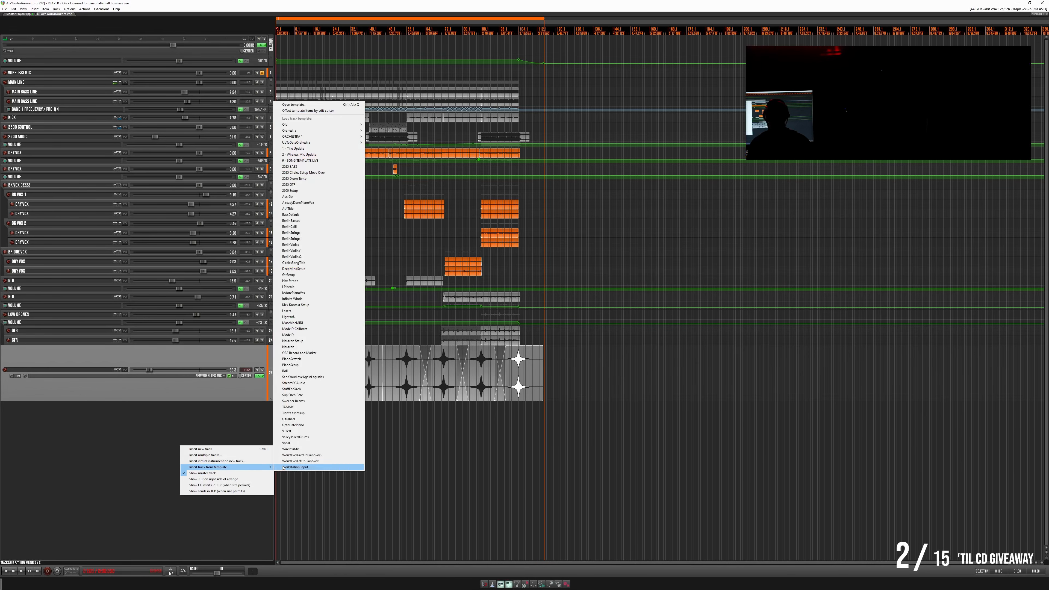
left_click(307, 407)
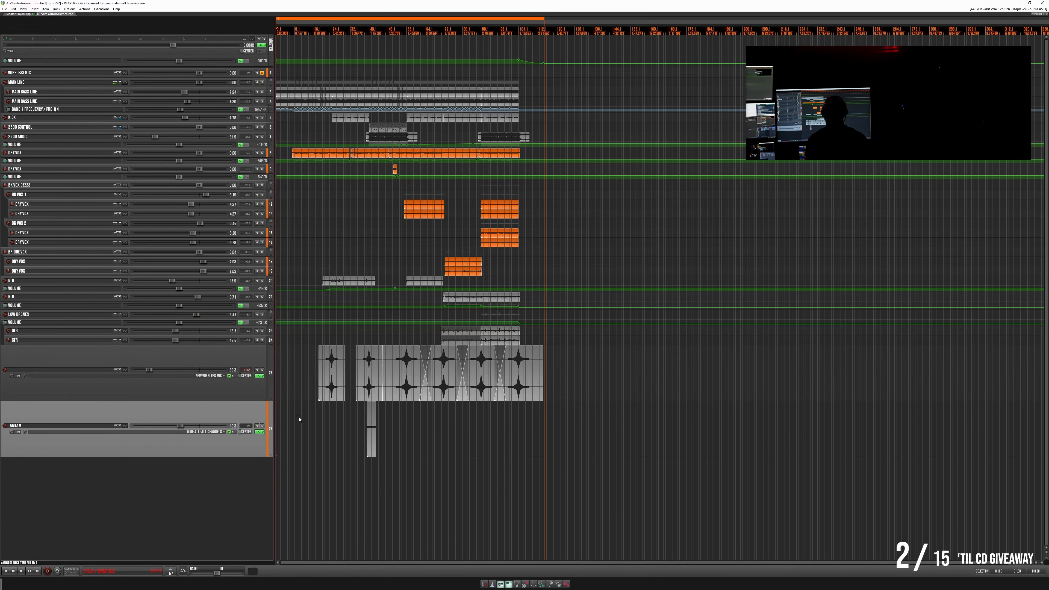
scroll(324, 412, "up", 5)
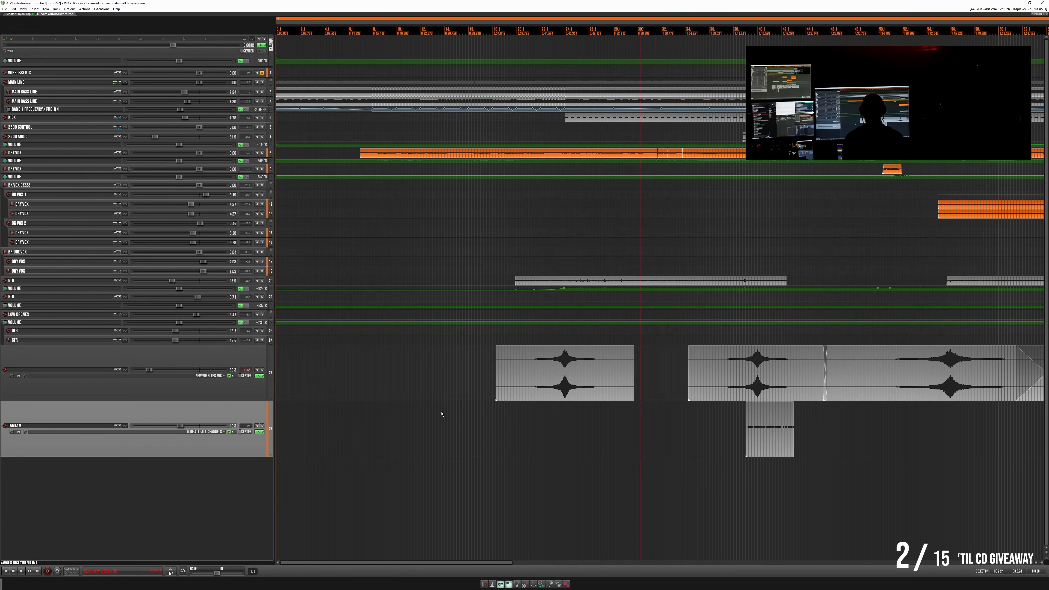
left_click_drag(766, 447, 604, 446)
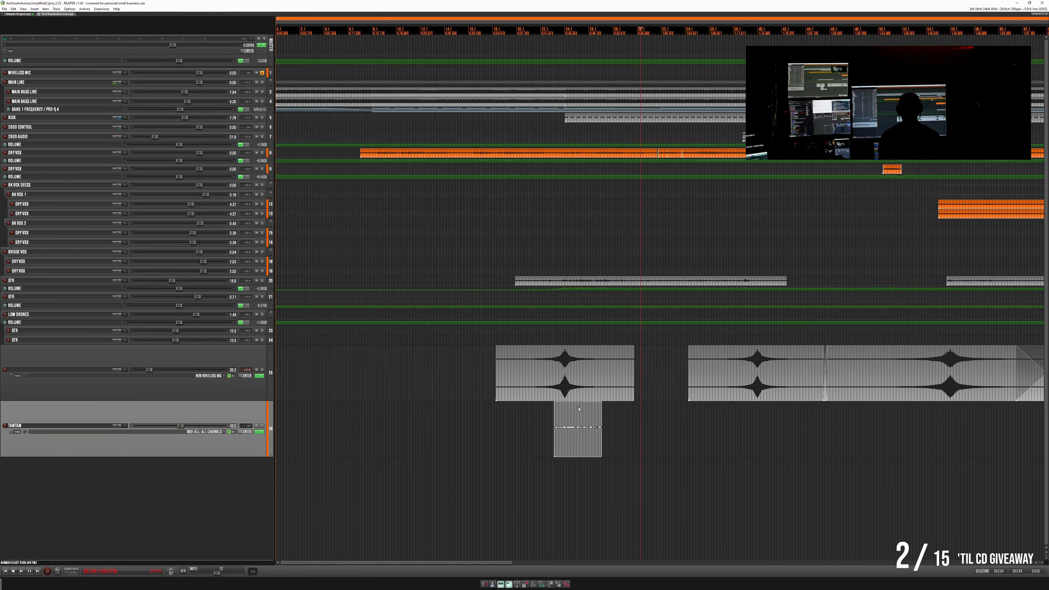
- Inspect the tam-tam roll's MIDI notes, align the item's end with the first swell's peak, and play the transition
scroll(579, 408, "up", 5)
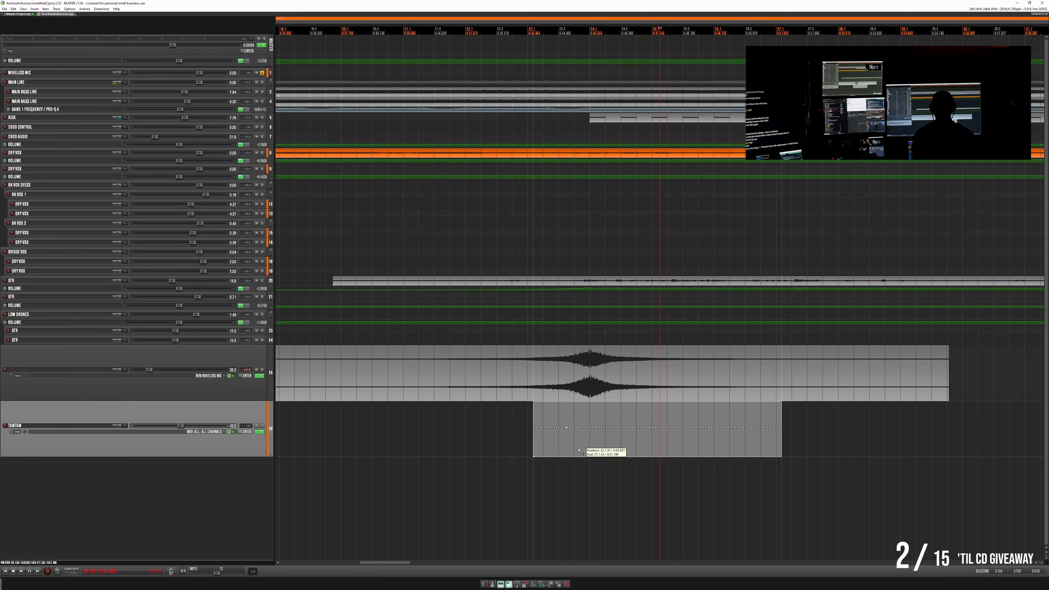
double_click(580, 451)
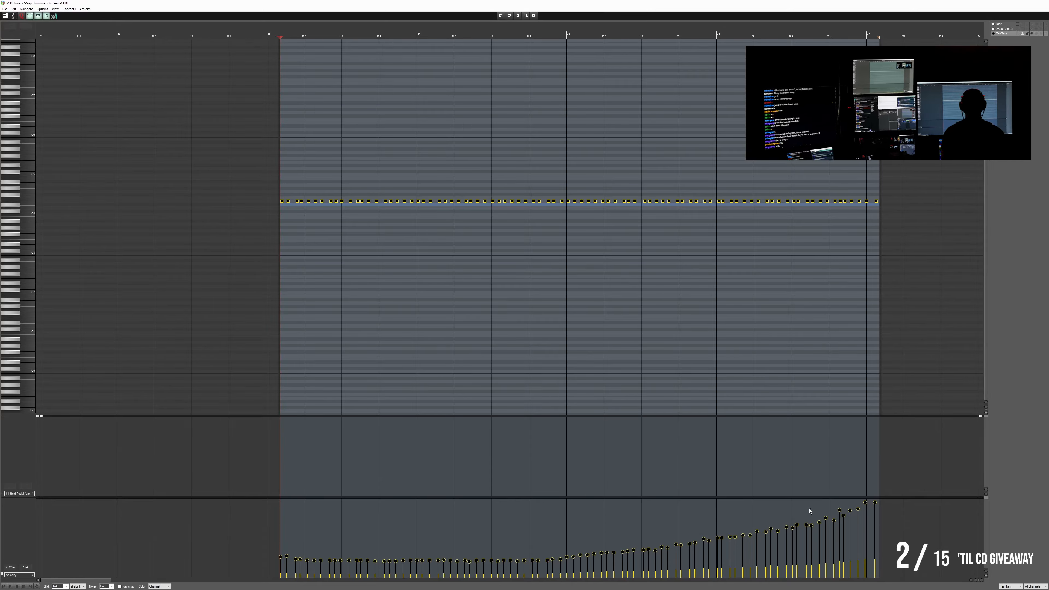
key("Escape")
left_click_drag(712, 444, 520, 443)
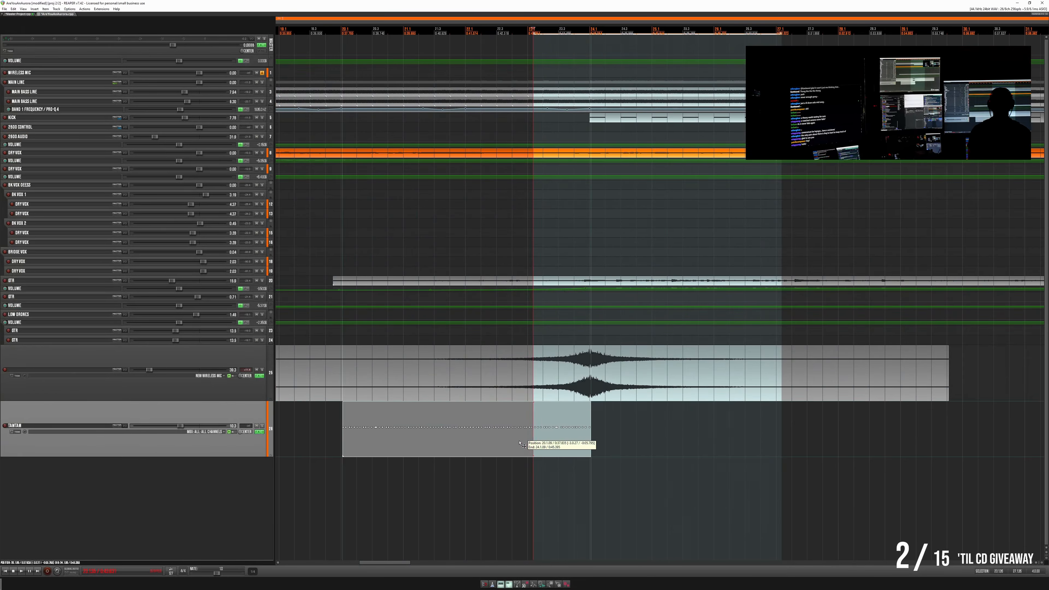
left_click(332, 428)
key("space")
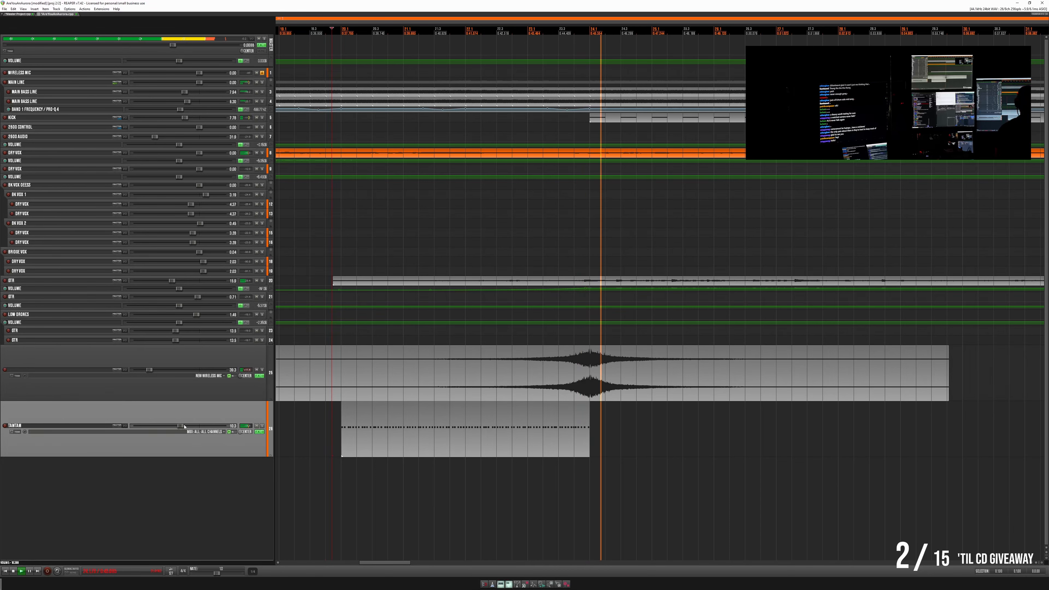
- Solo the tam-tam track and place Pro-Q 4 ahead of an enabled Pro-C 2 in its effects chain
left_click(262, 427)
left_click(259, 432)
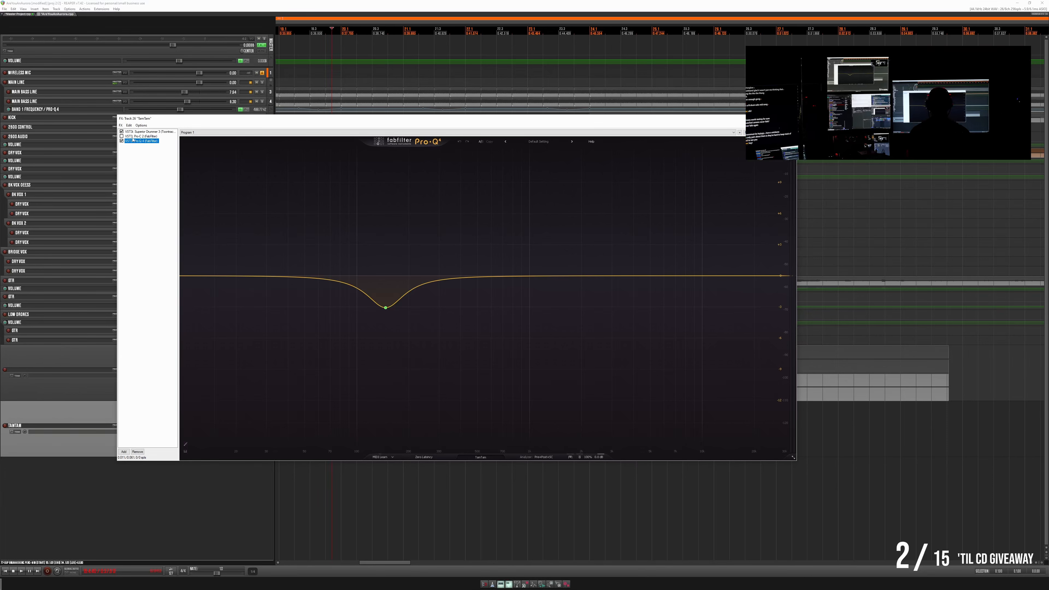
left_click_drag(133, 144, 127, 140)
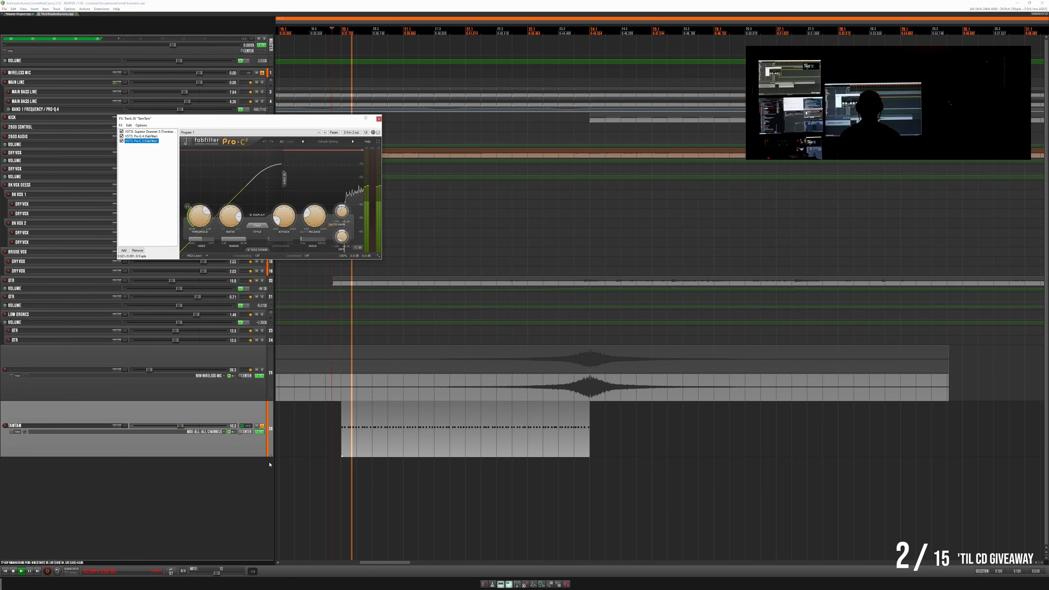
- Lower the tam-tam compressor's threshold and balance its wet gain by ear while the roll plays
left_click_drag(200, 216, 200, 243)
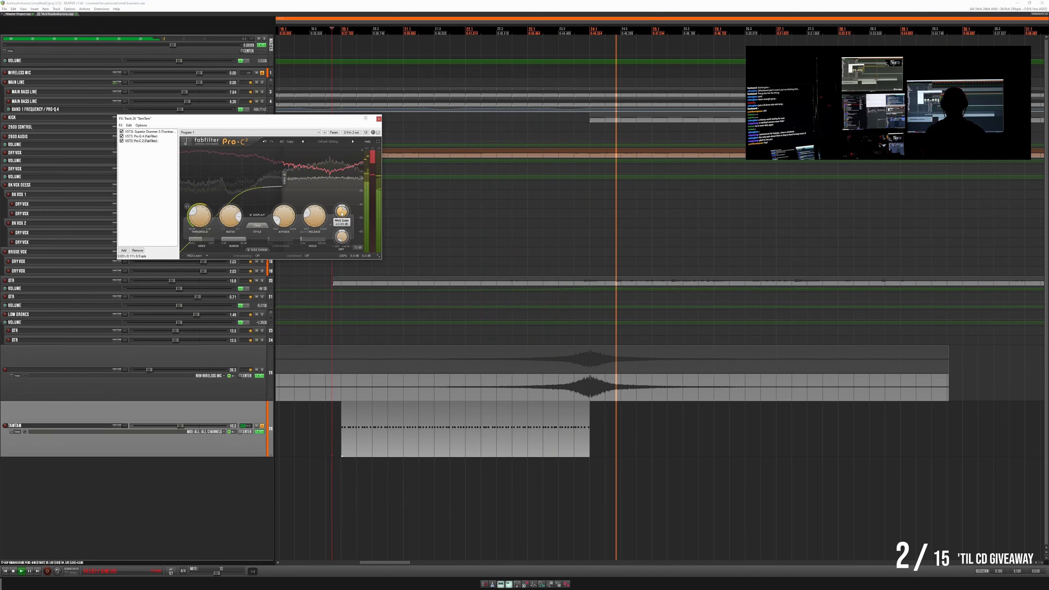
left_click_drag(341, 213, 341, 203)
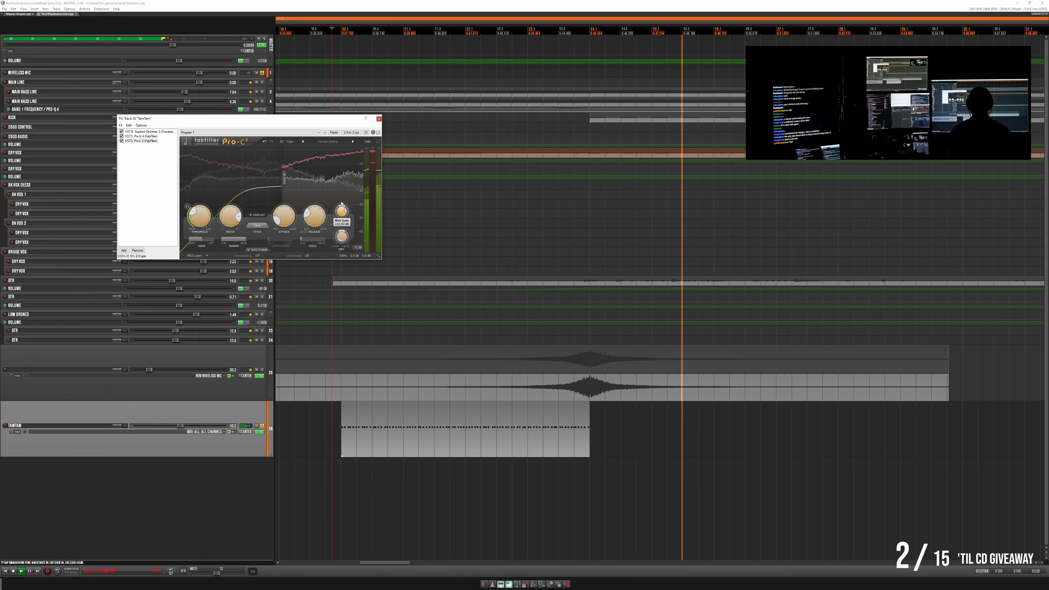
left_click_drag(198, 219, 198, 216)
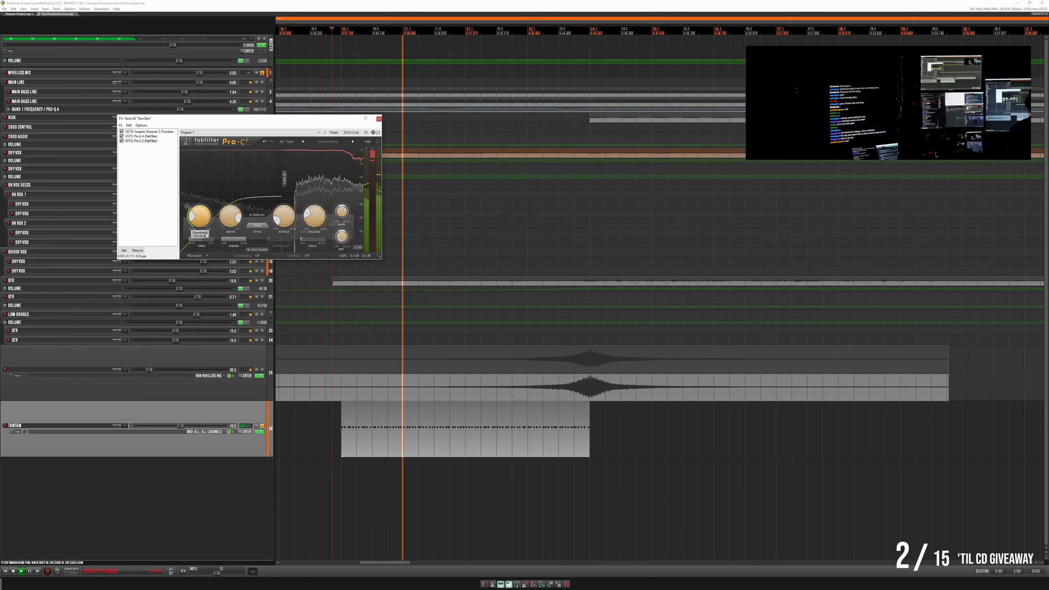
left_click_drag(342, 213, 341, 203)
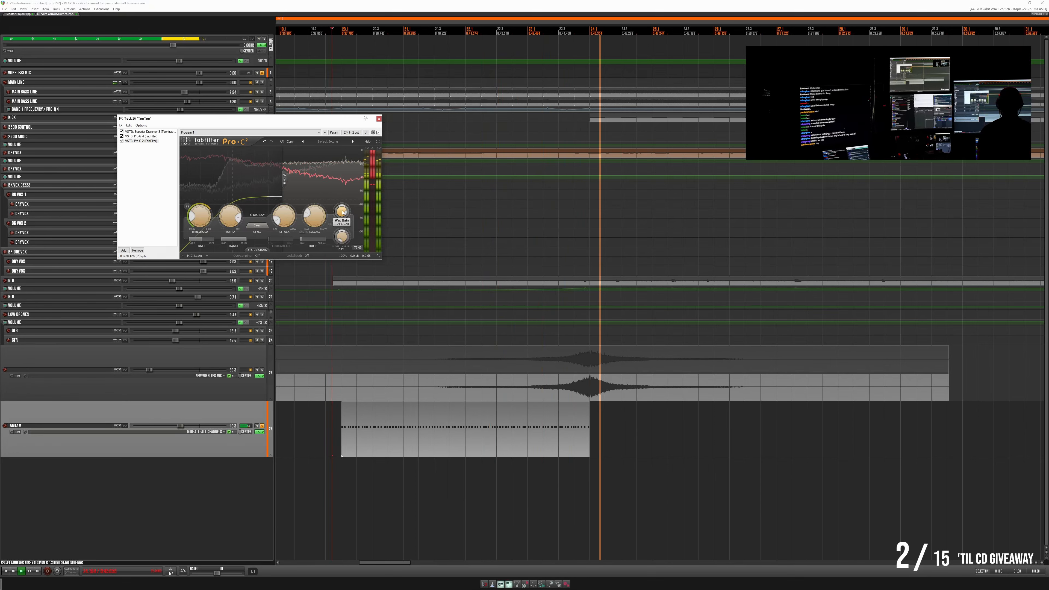
mouse_move(343, 212)
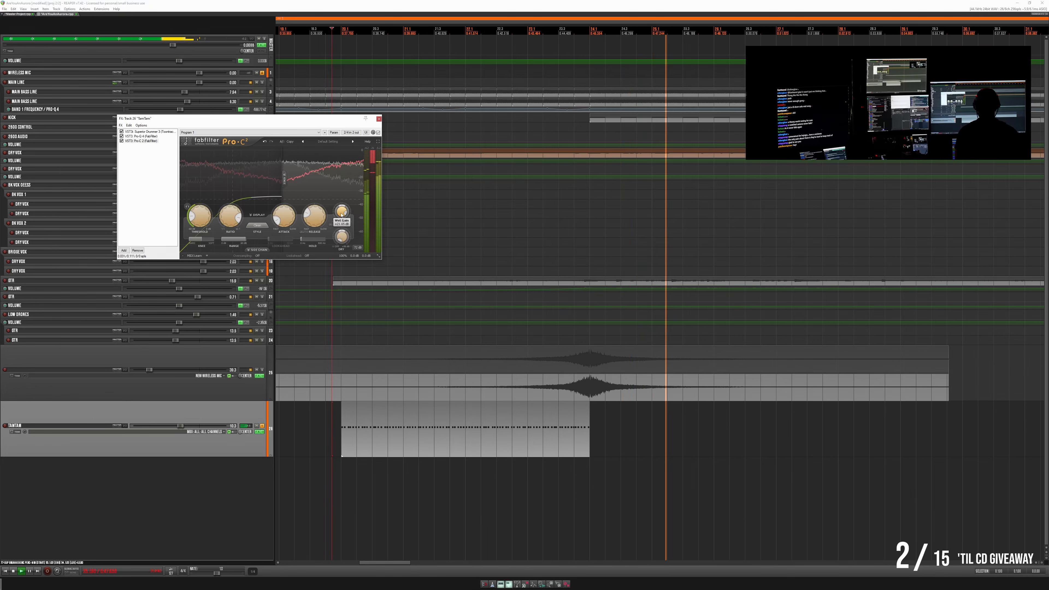
left_click_drag(341, 214, 341, 224)
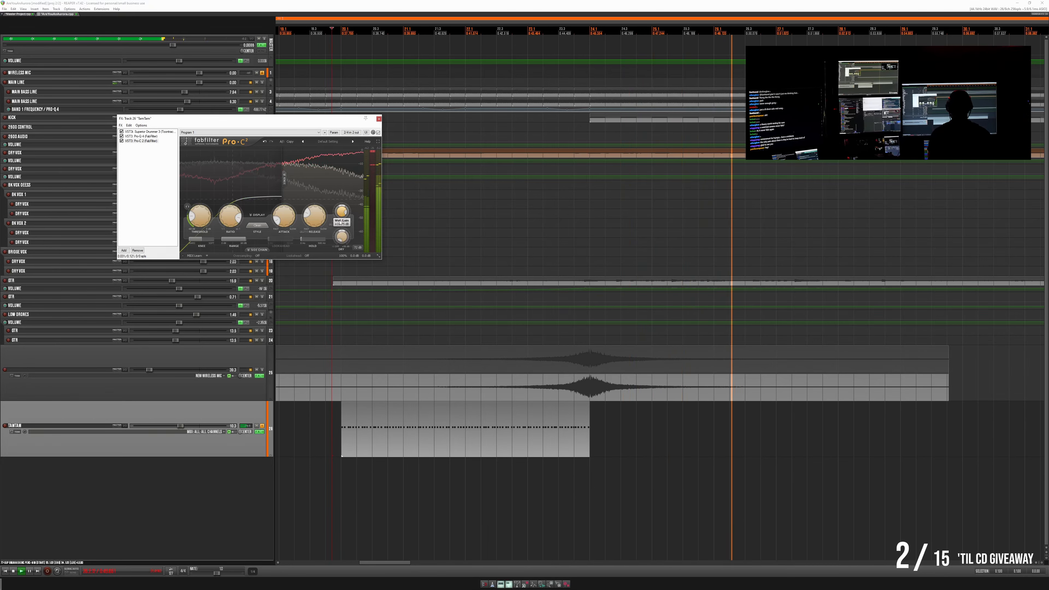
- Review the tam-tam's Superior Drummer 3 instrument, Pro-Q 4 equalizer and Pro-C 2 compressor during playback
left_click(258, 432)
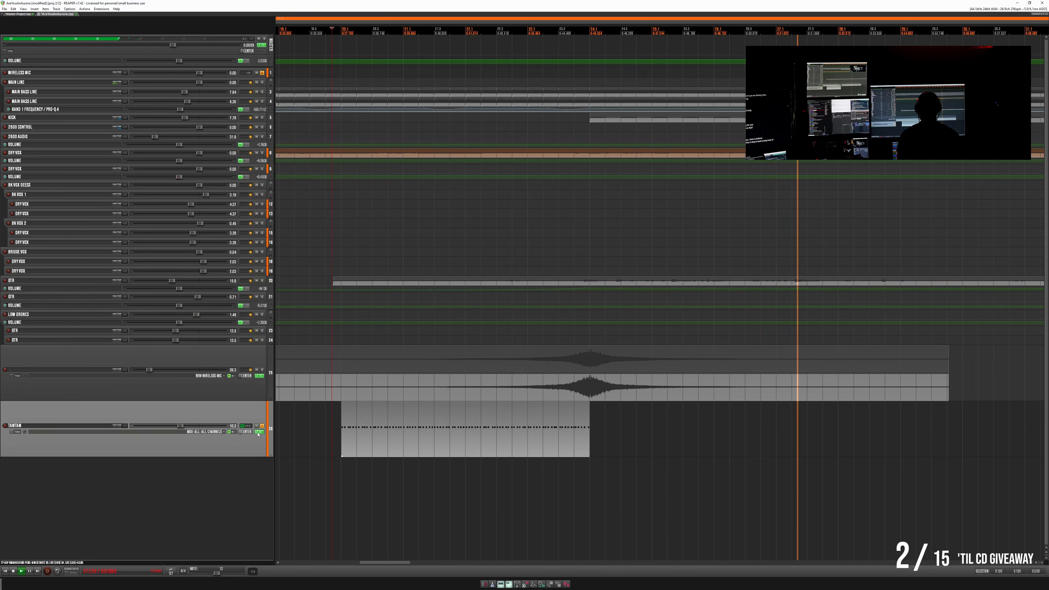
left_click(258, 432)
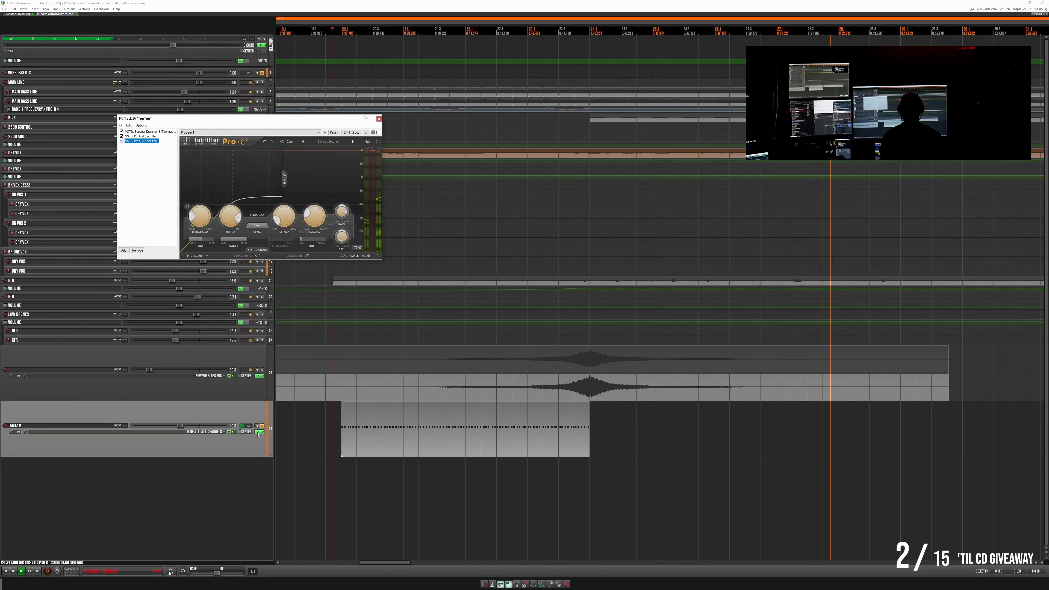
left_click(160, 133)
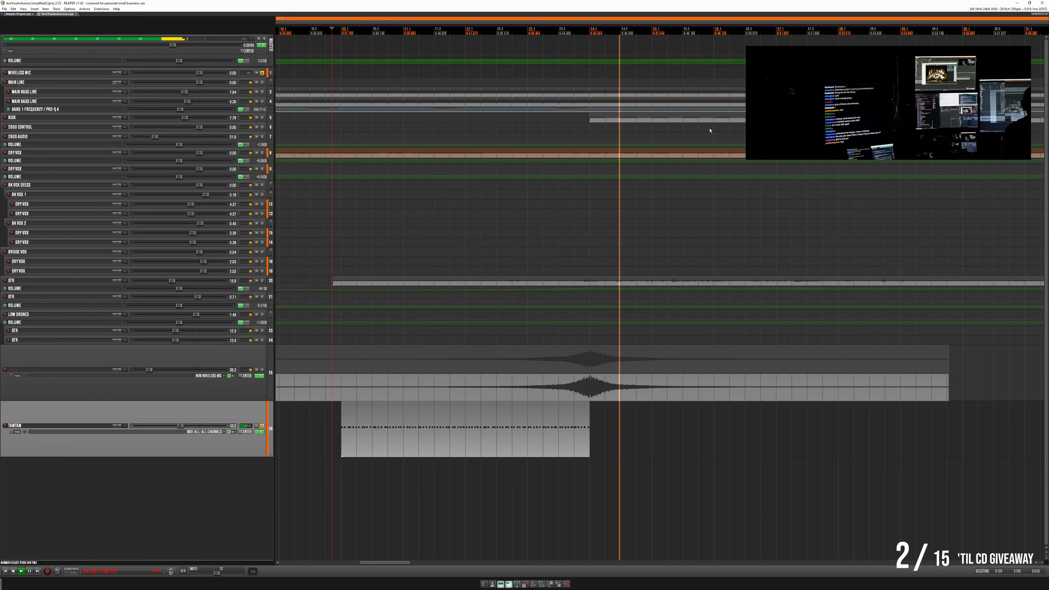
left_click(713, 119)
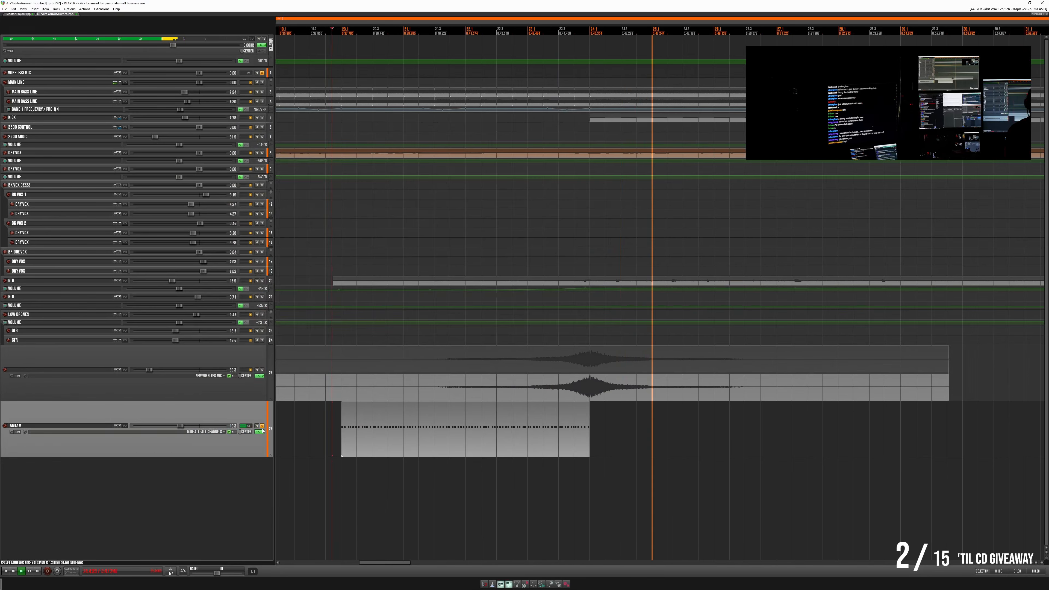
left_click(258, 432)
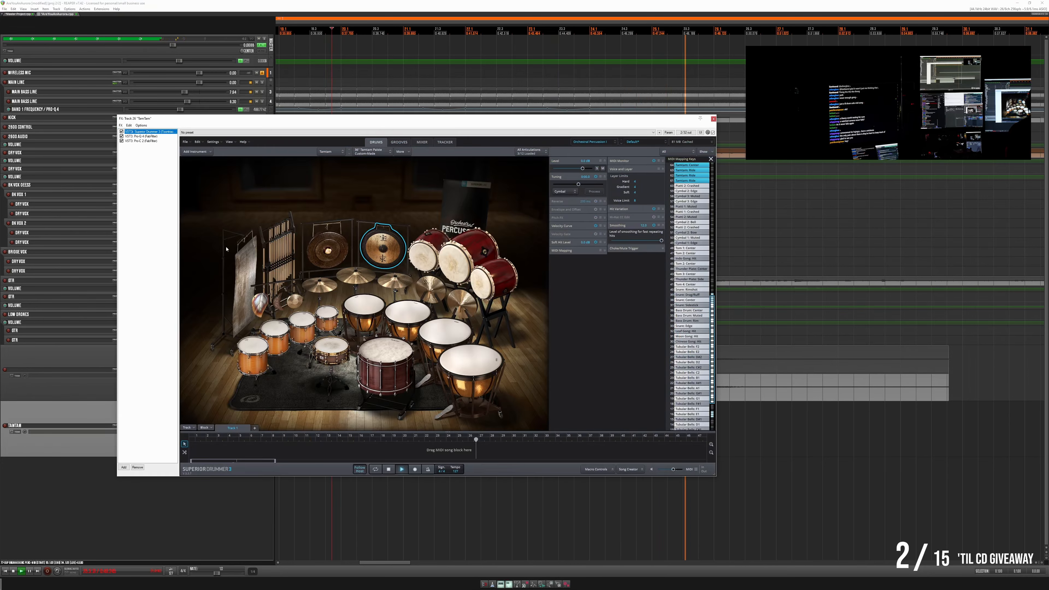
left_click(140, 136)
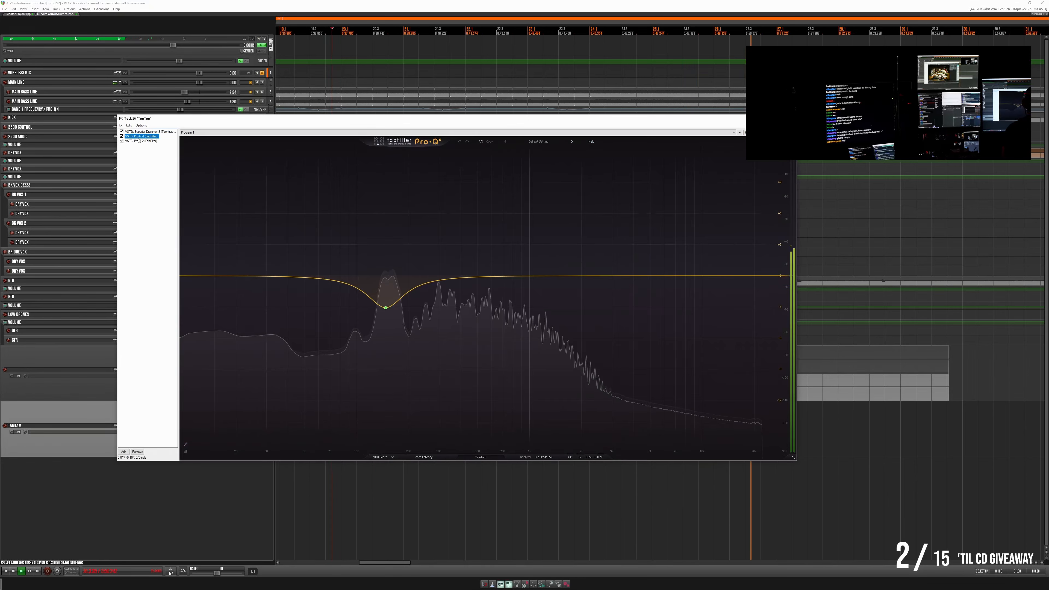
left_click(139, 141)
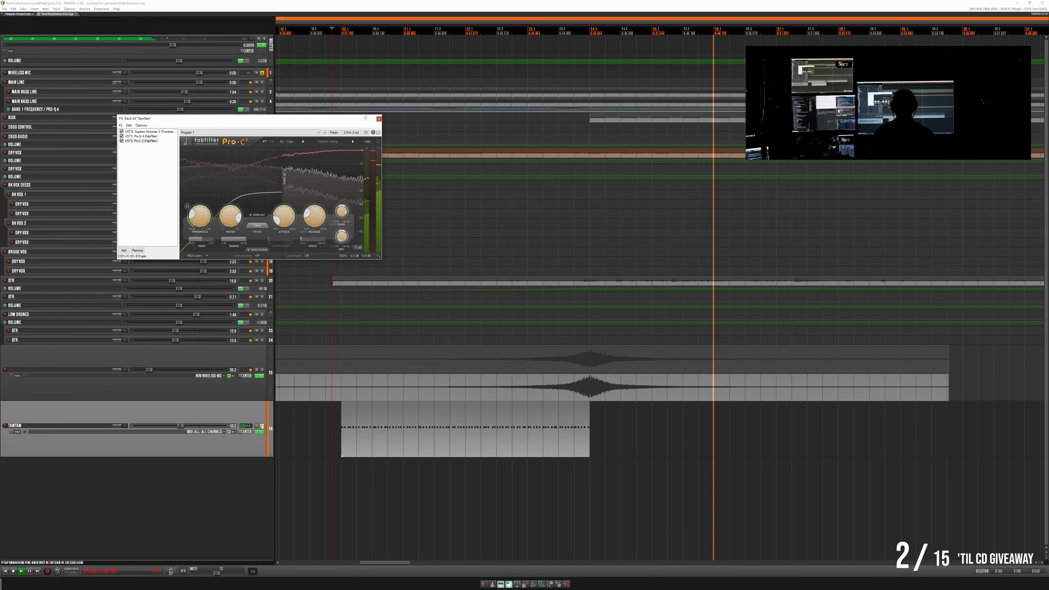
left_click(379, 119)
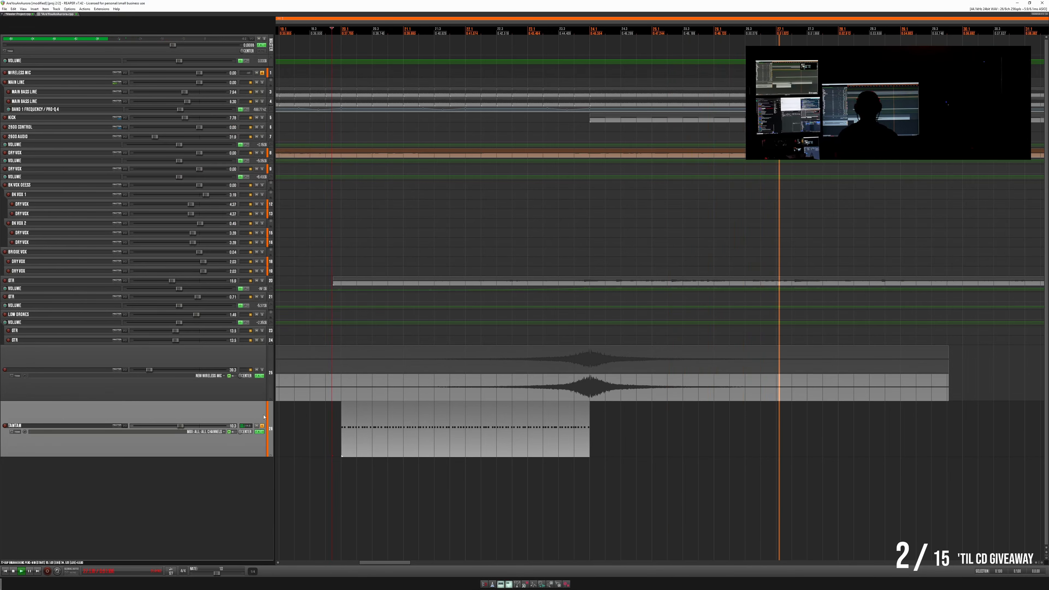
- Unsolo the tam-tam track and lower its volume to -12.0 dB while listening to the first transition in the full mix
left_click(261, 427)
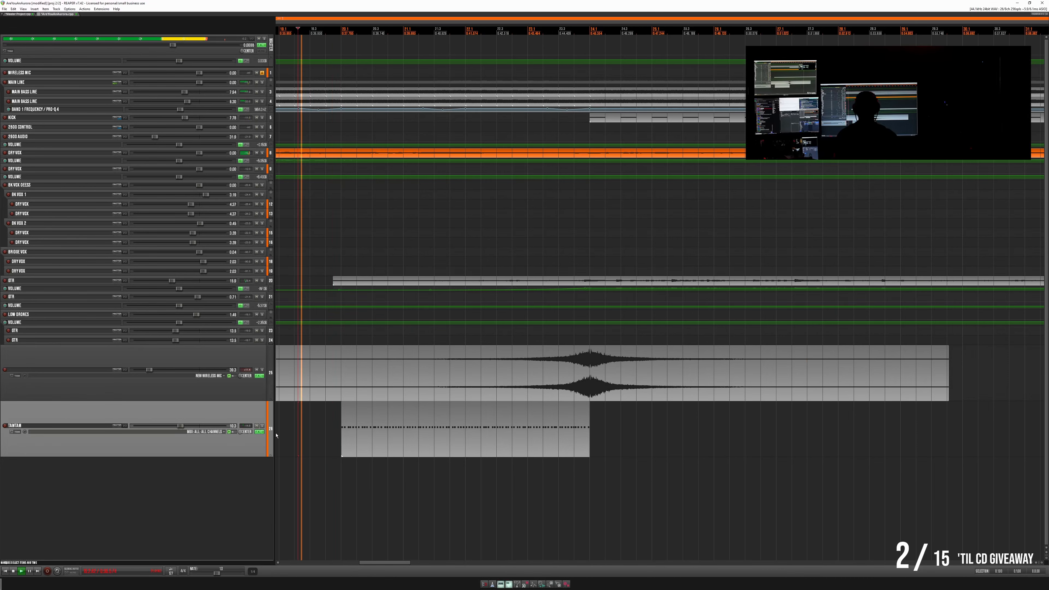
scroll(537, 441, "down", 3)
scroll(537, 441, "down", 3)
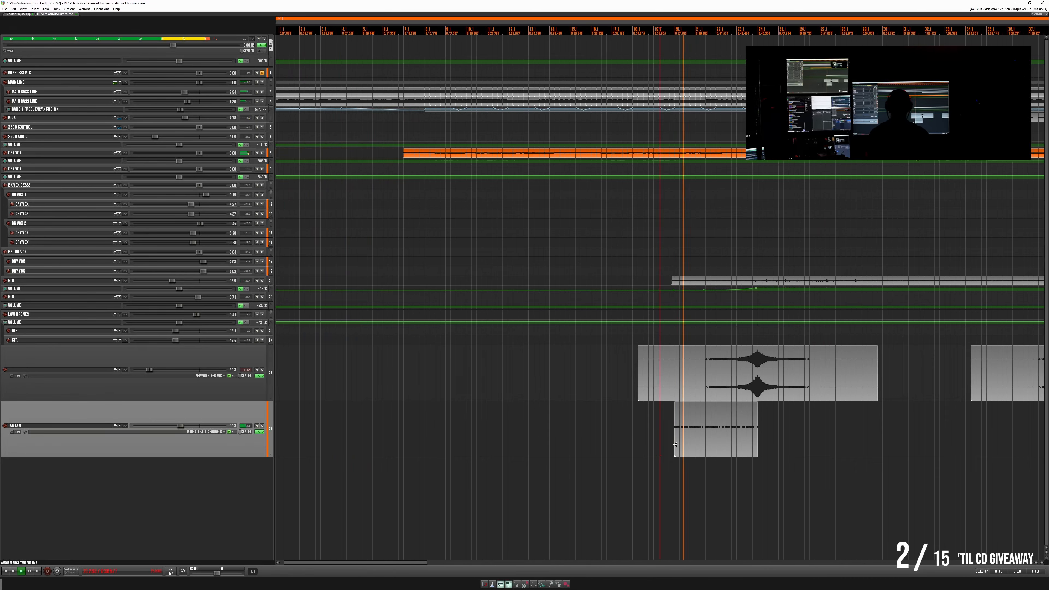
scroll(537, 444, "right", 5)
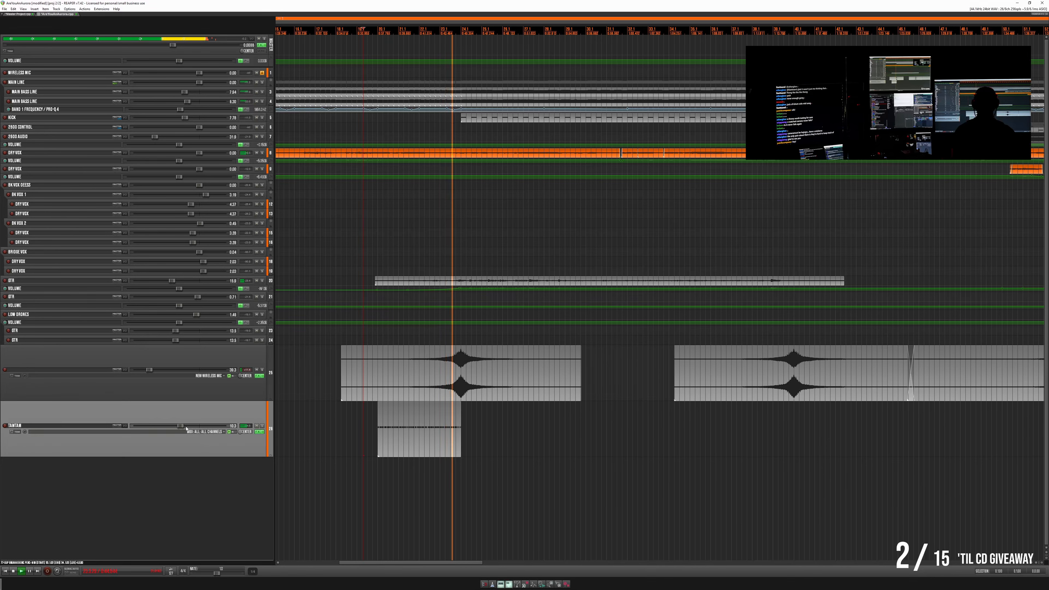
left_click_drag(180, 428, 178, 425)
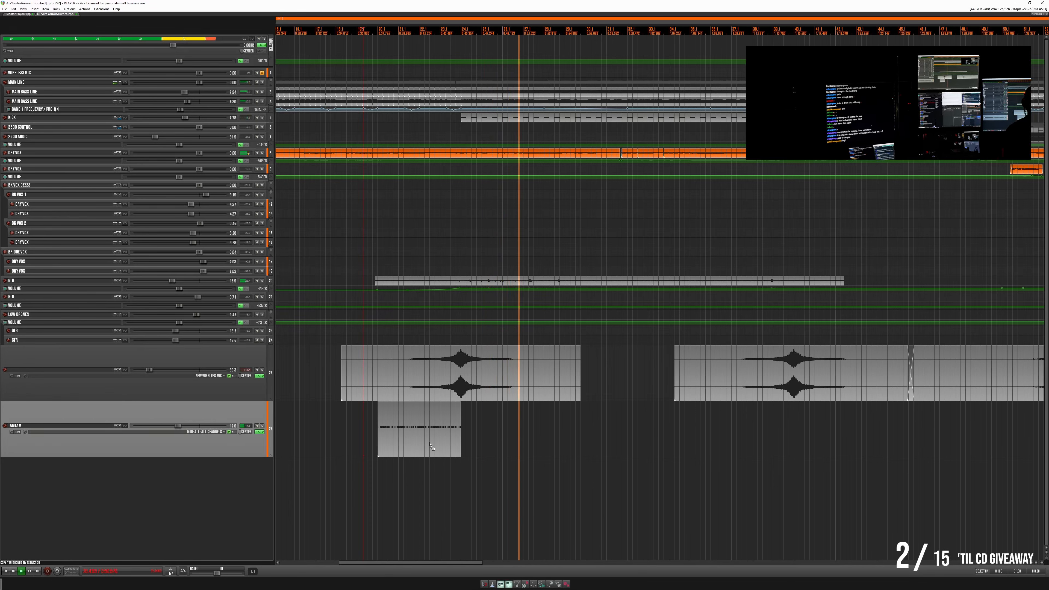
- Copy the tam-tam roll to the following drum swells, ending each copy at the swell's peak, and play the transition
left_click_drag(419, 447, 748, 450)
left_click(677, 424)
key("space")
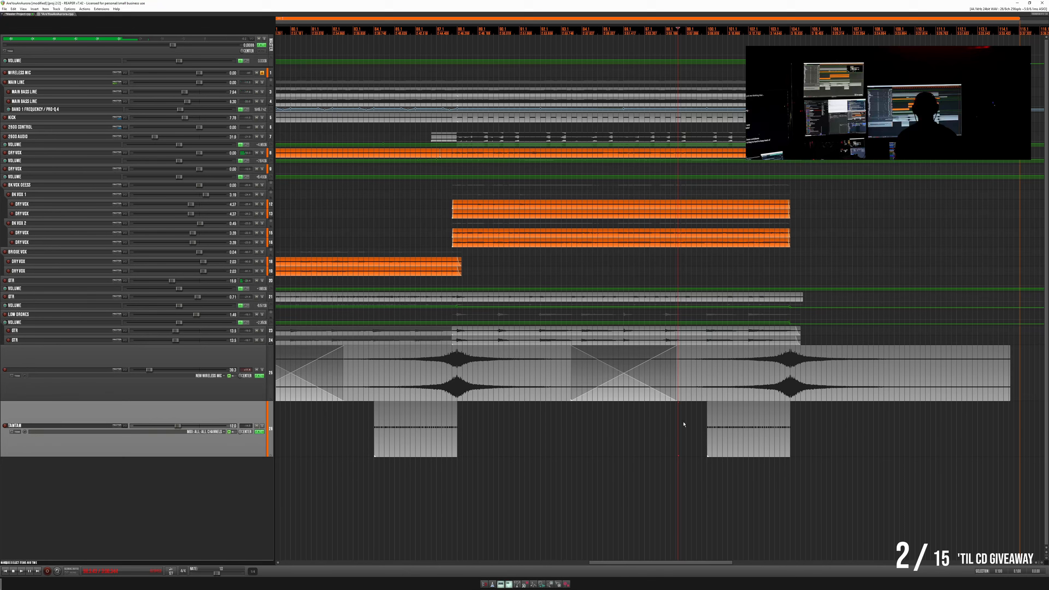
- Play the song's ending and nudge the last tam-tam roll slightly earlier, so it stops just before the final swell's peak
left_click(683, 424)
key("space")
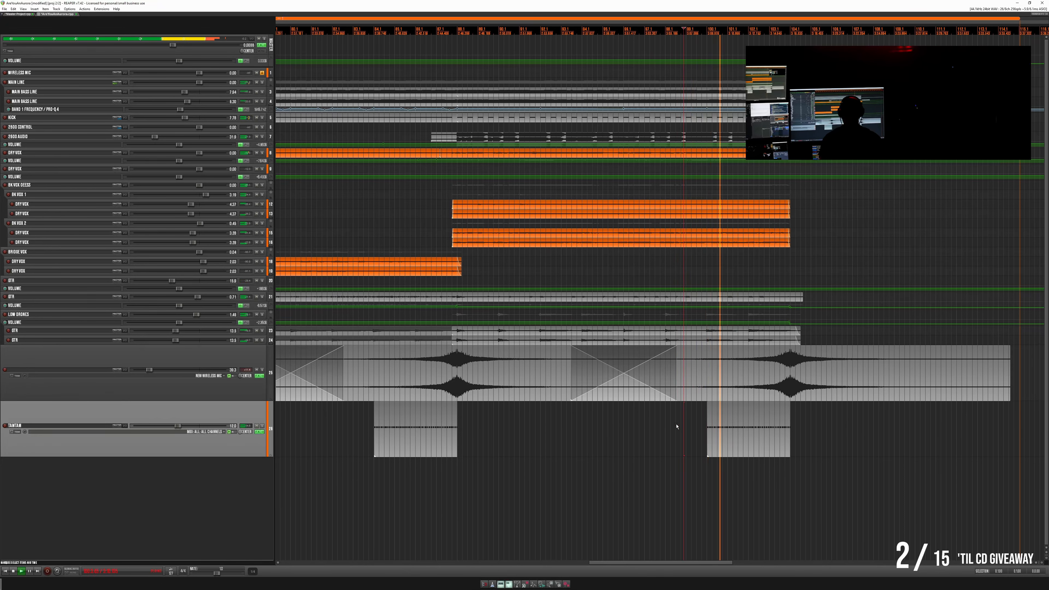
scroll(809, 415, "up", 2)
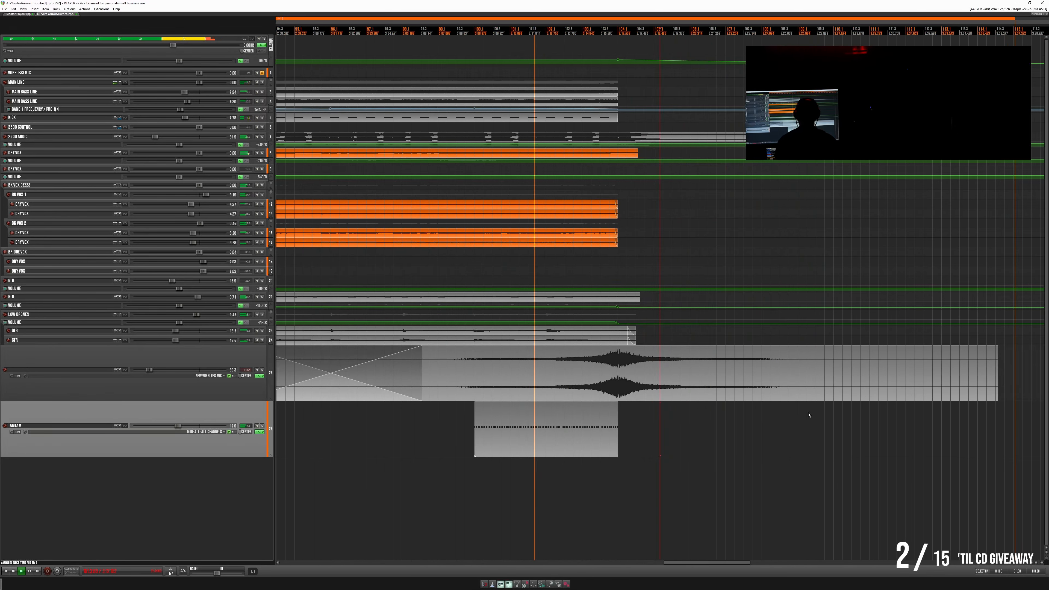
scroll(808, 415, "up", 2)
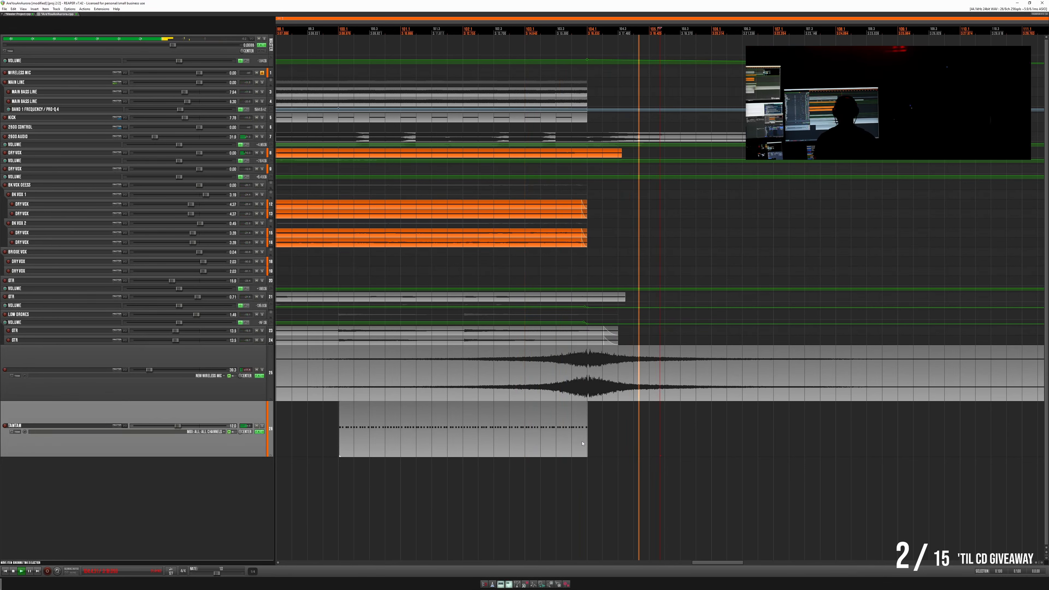
left_click_drag(583, 443, 577, 444)
left_click(379, 415)
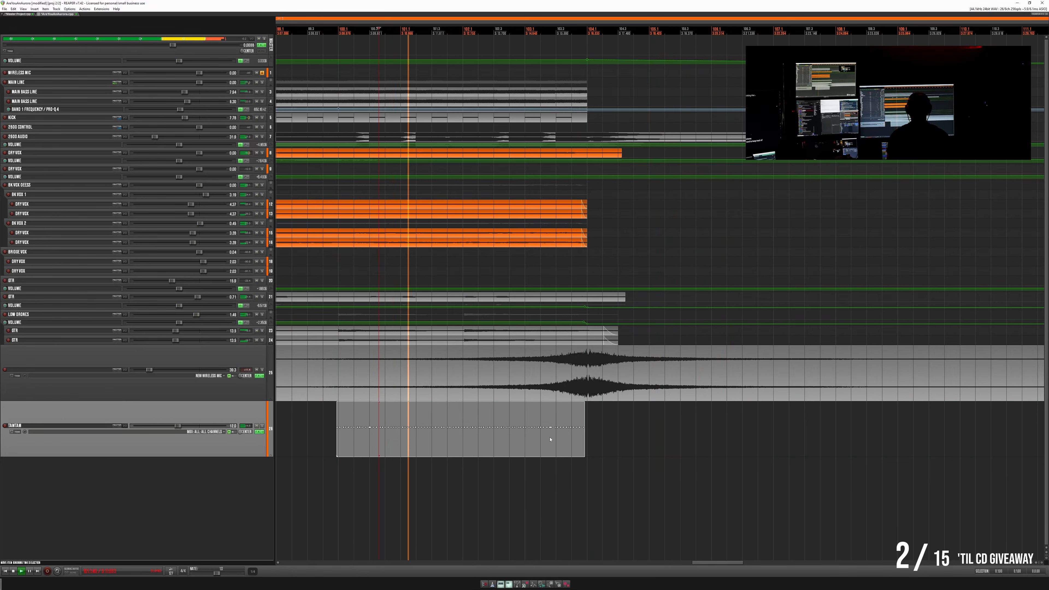
left_click(596, 418)
scroll(596, 419, "up", 3)
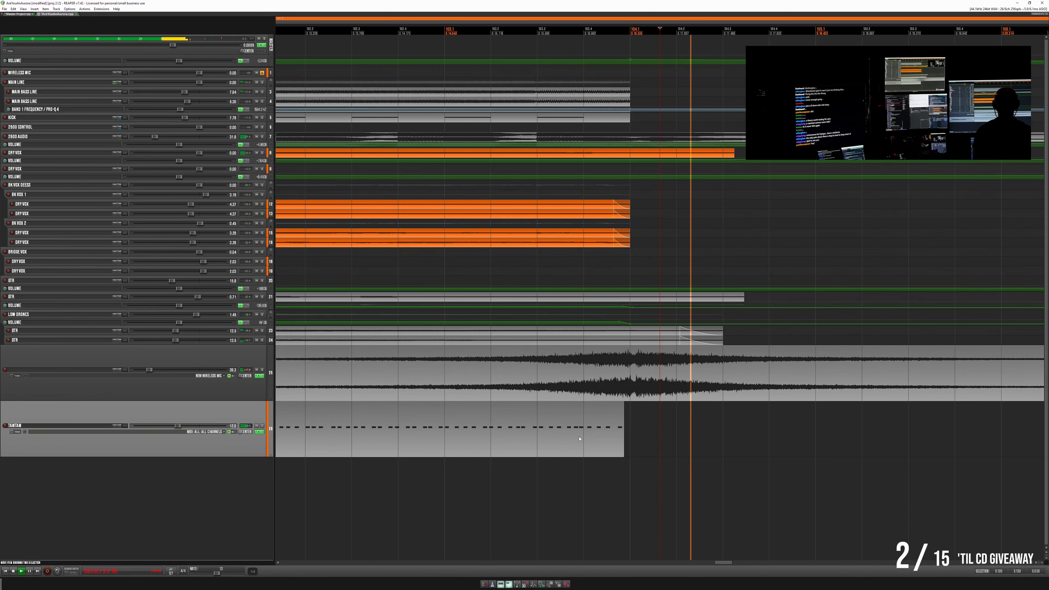
scroll(596, 438, "down", 2)
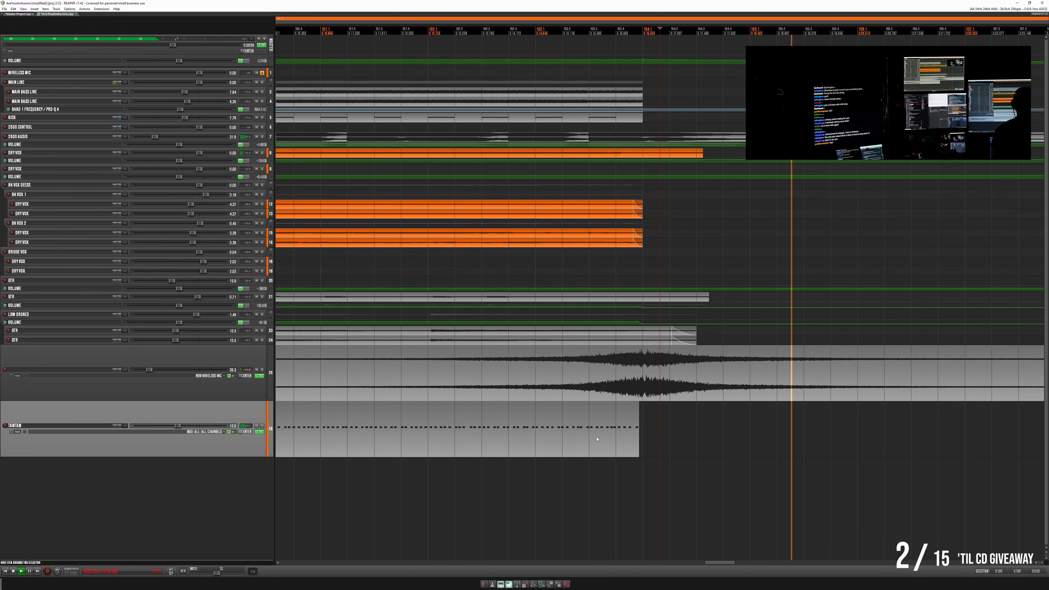
scroll(597, 439, "down", 1)
scroll(596, 439, "down", 3)
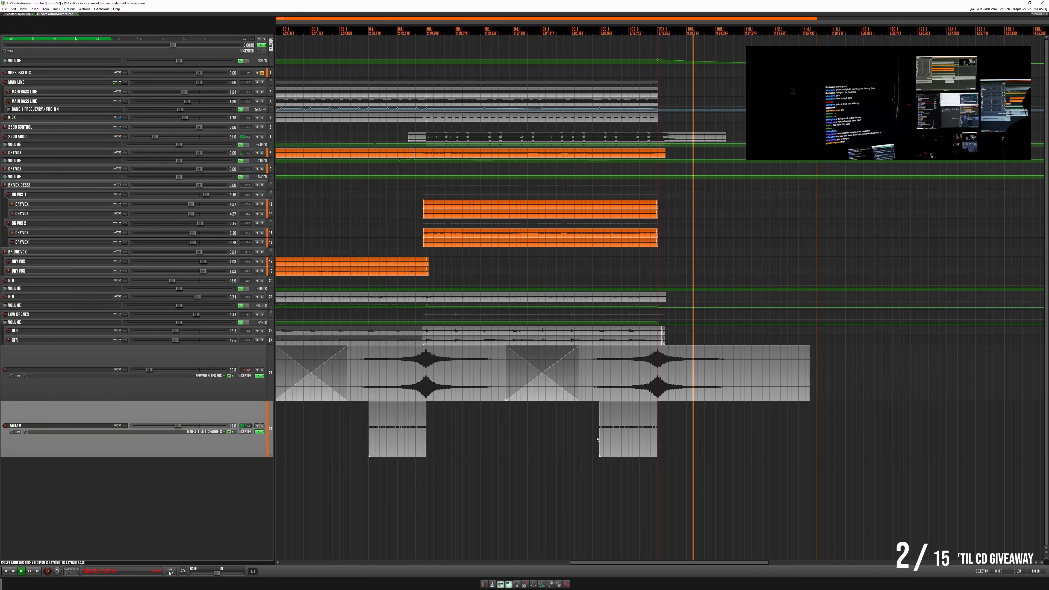
- Nudge the second-to-last tam-tam roll slightly earlier to end just before its swell's peak, and play that transition
scroll(561, 440, "down", 1)
scroll(560, 437, "down", 3)
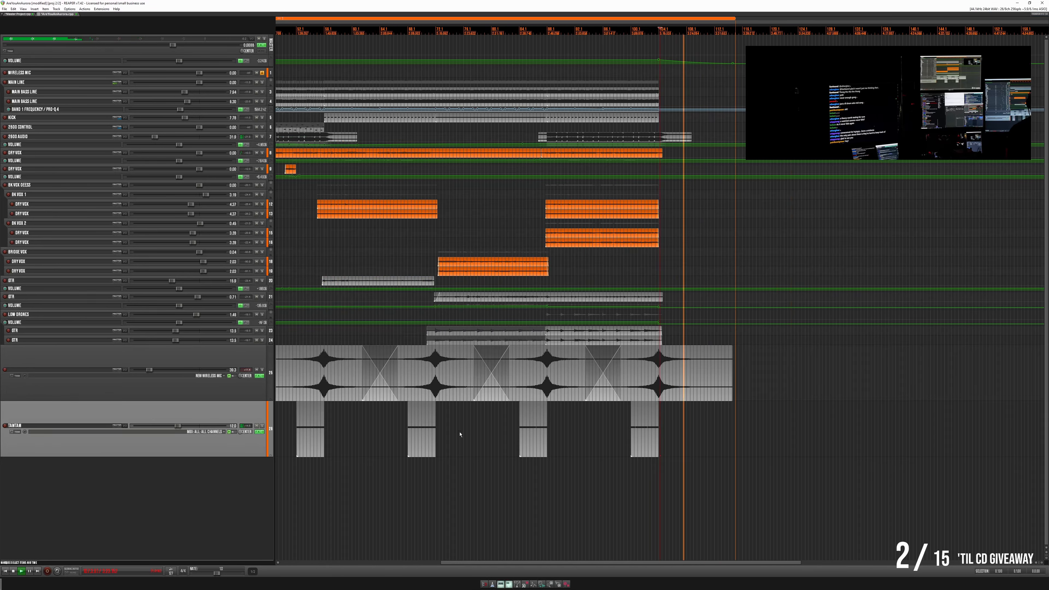
left_click(511, 426)
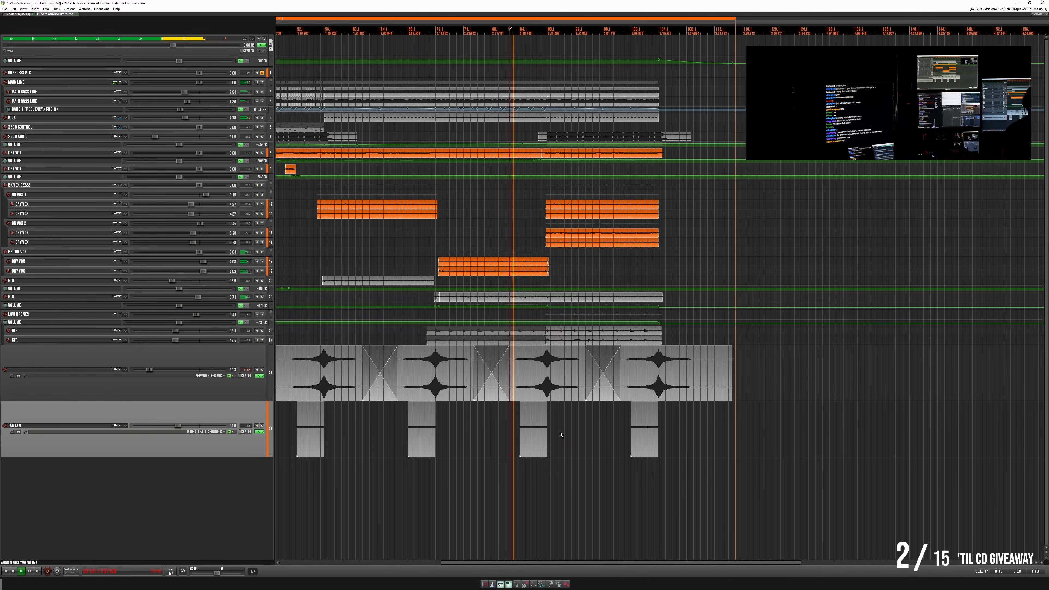
scroll(561, 435, "up", 6)
scroll(536, 433, "up", 6)
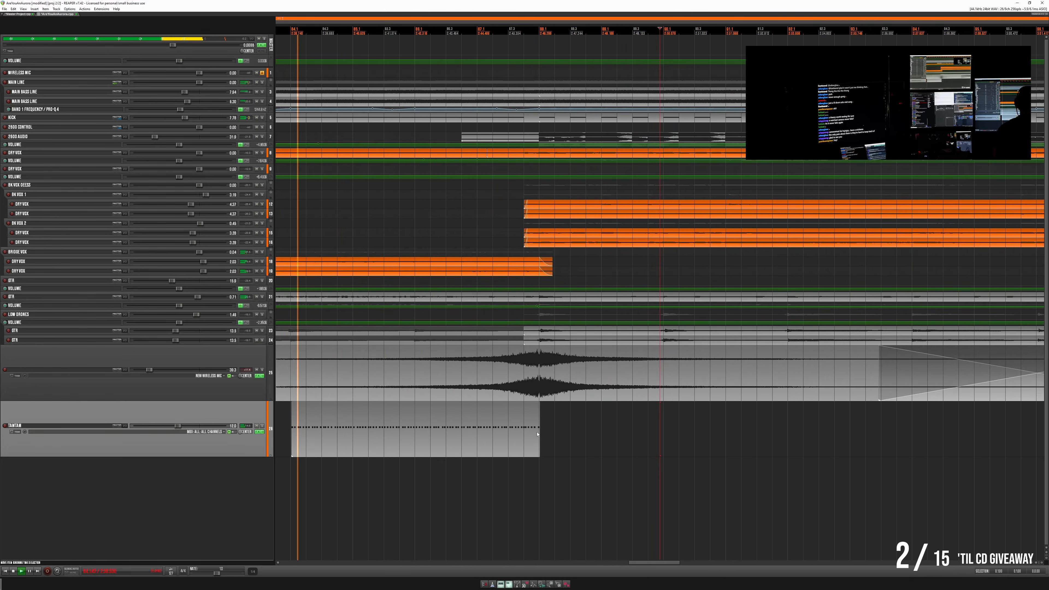
left_click_drag(538, 434, 536, 433)
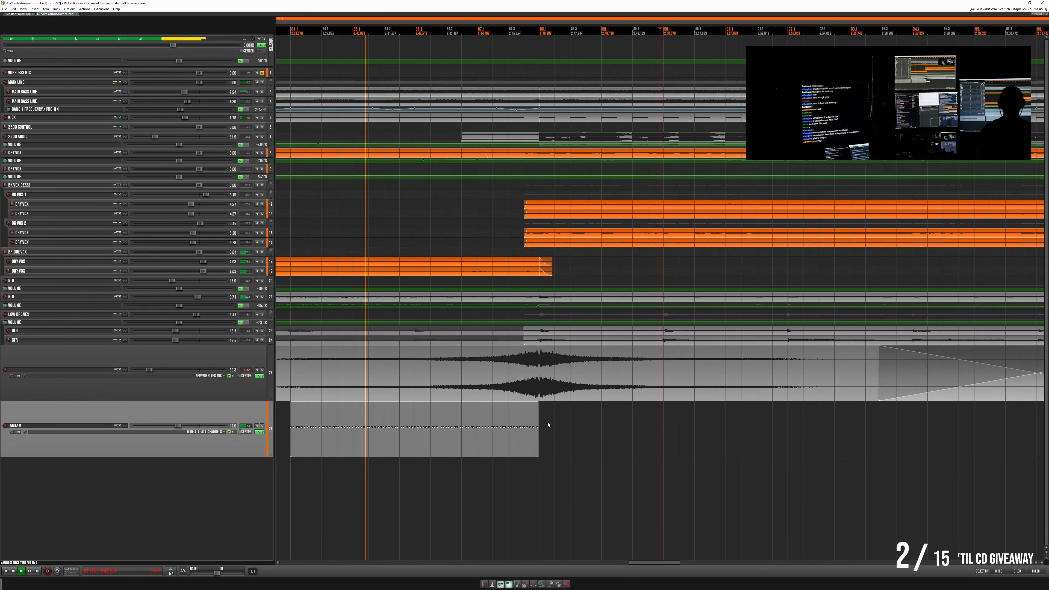
left_click(548, 424)
scroll(548, 425, "up", 6)
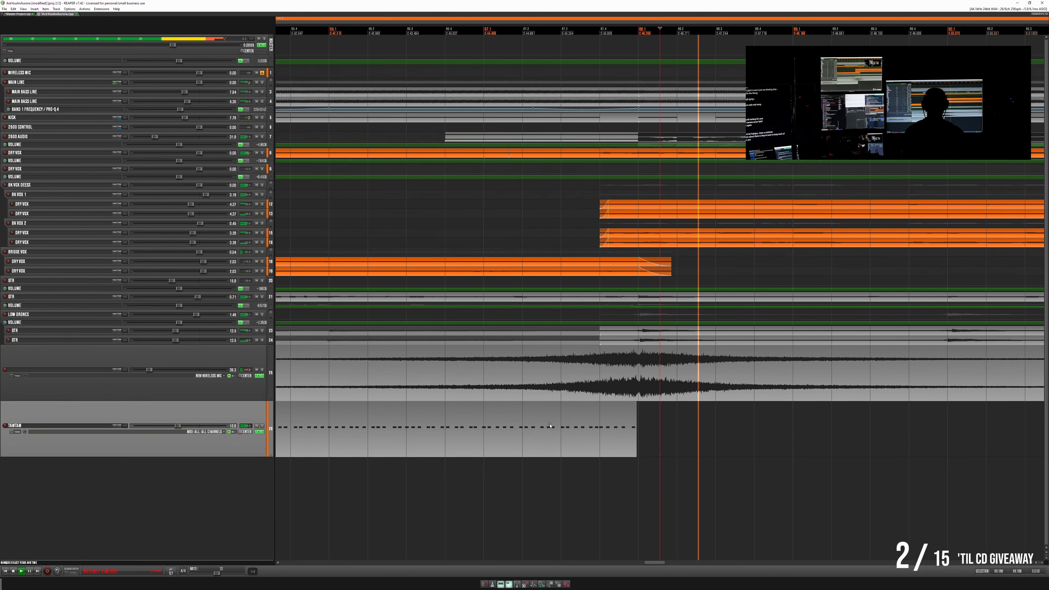
- Nudge the tam-tam roll leading into the bridge vocals slightly earlier, so it stops just before the swell's peak
scroll(549, 425, "down", 8)
scroll(550, 425, "down", 6)
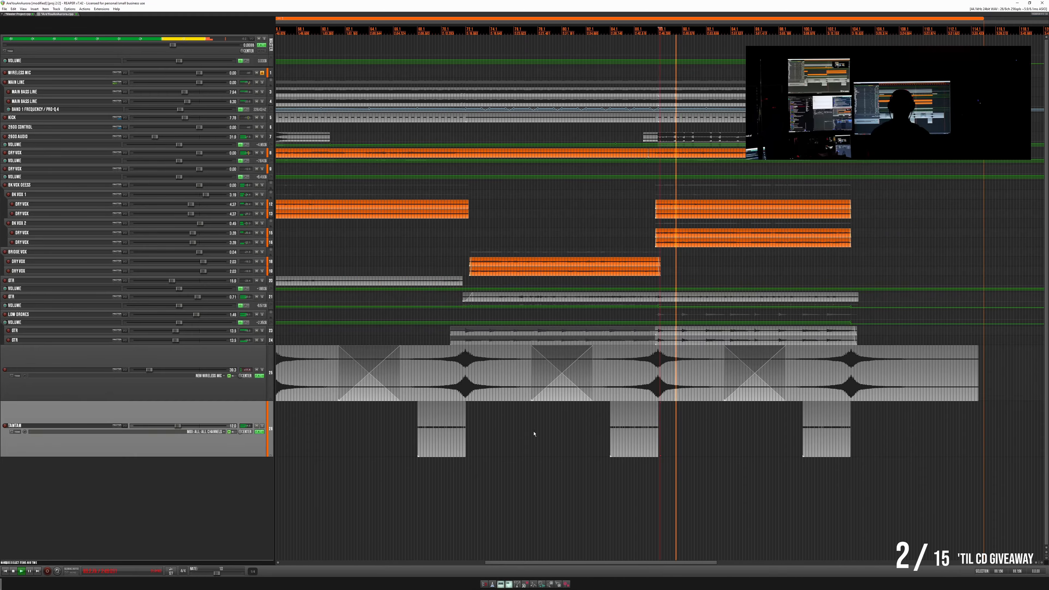
scroll(458, 416, "down", 3)
scroll(636, 440, "up", 8)
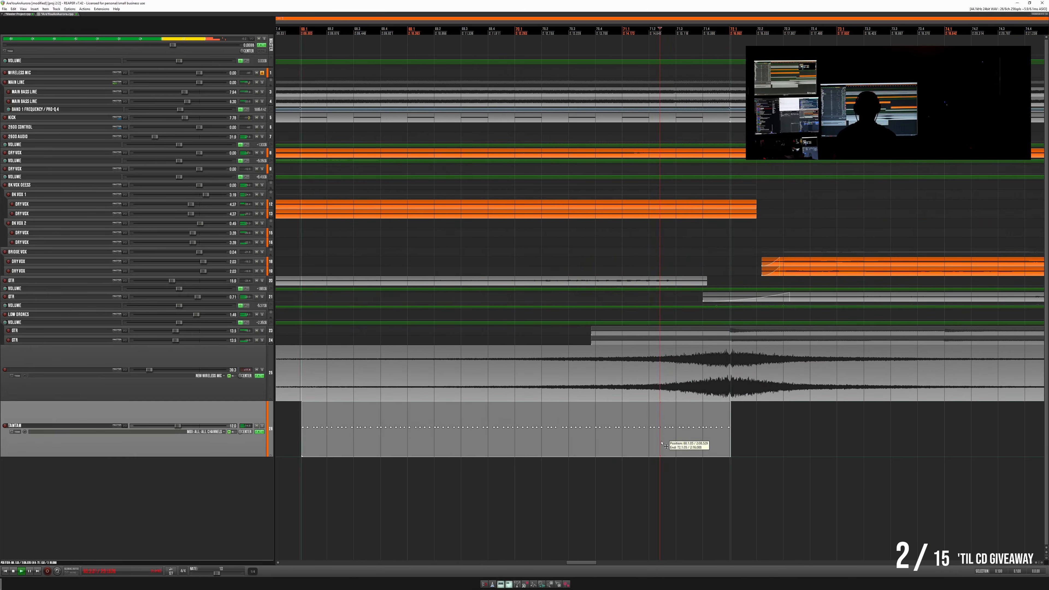
left_click_drag(665, 446, 661, 445)
key("space")
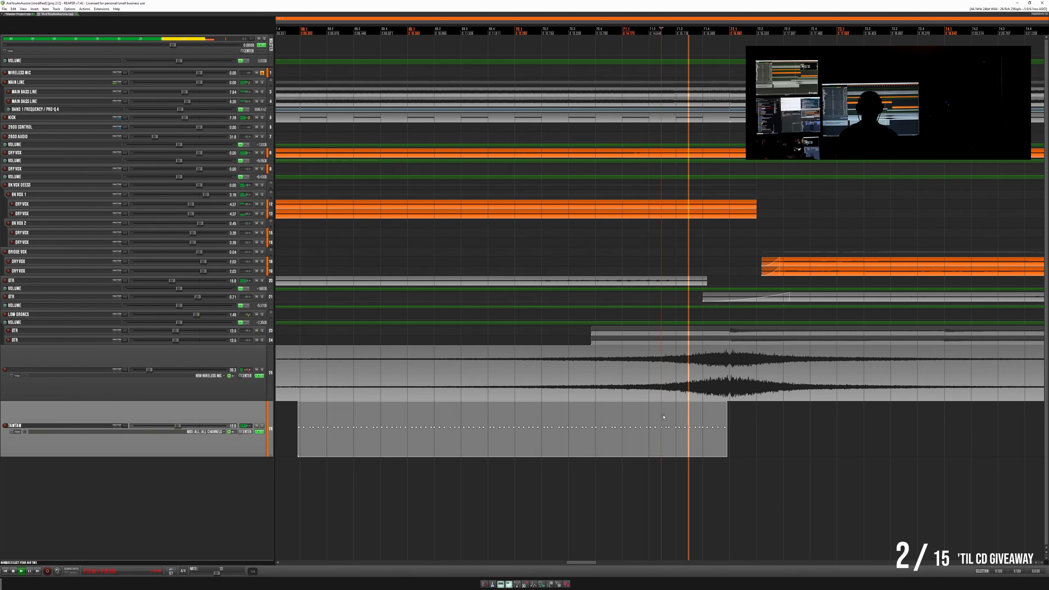
- Play the third drum swell and nudge its tam-tam roll slightly earlier, so it ends just before the peak
scroll(459, 428, "down", 6)
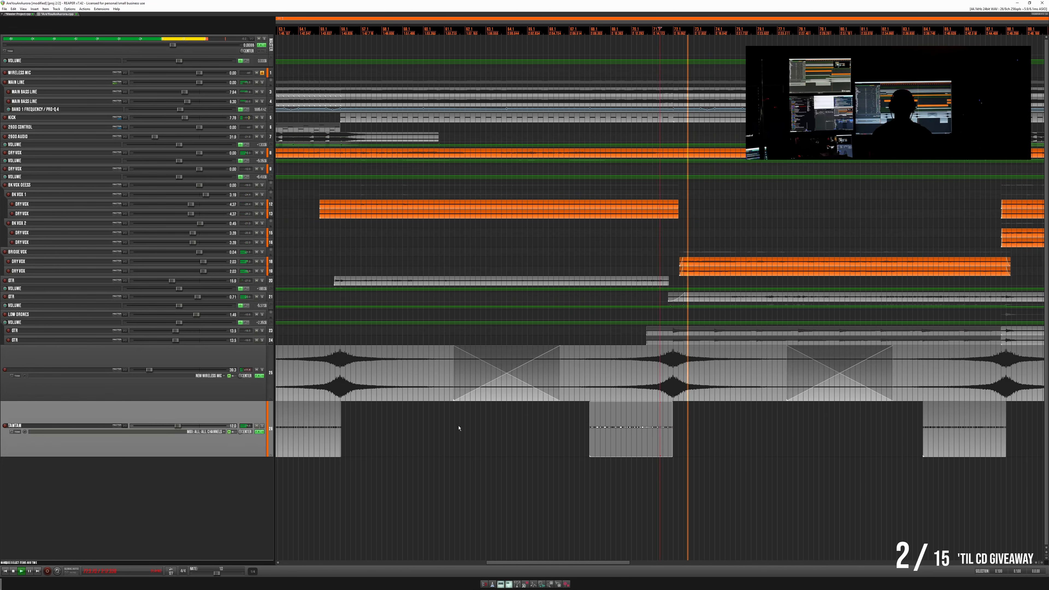
left_click_drag(458, 428, 585, 449)
left_click(514, 425)
scroll(514, 426, "up", 8)
left_click(508, 425)
key("space")
key("space")
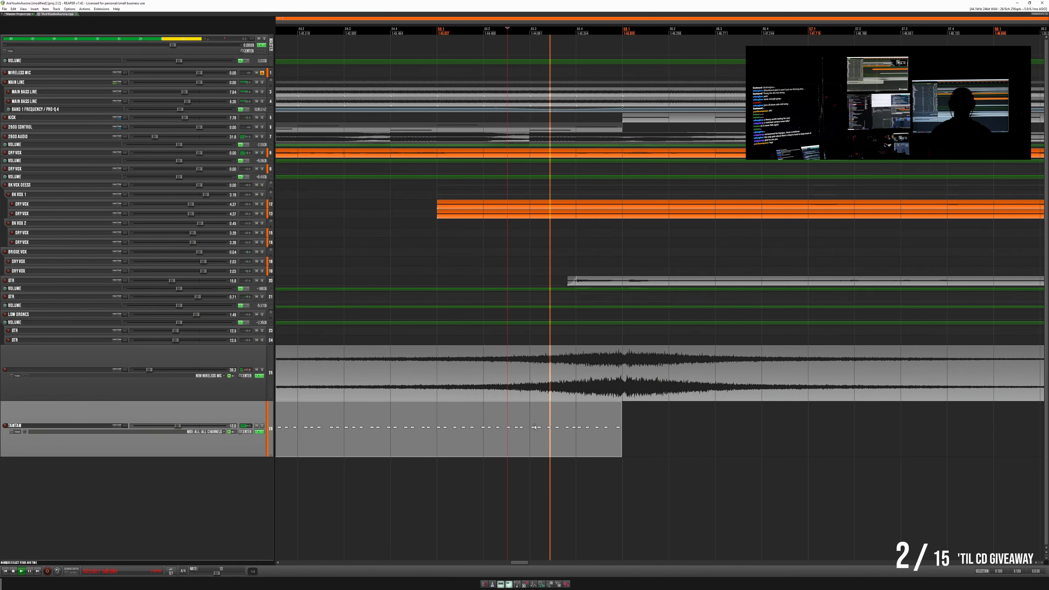
scroll(543, 429, "down", 4)
left_click_drag(516, 440, 515, 439)
key("space")
key("space")
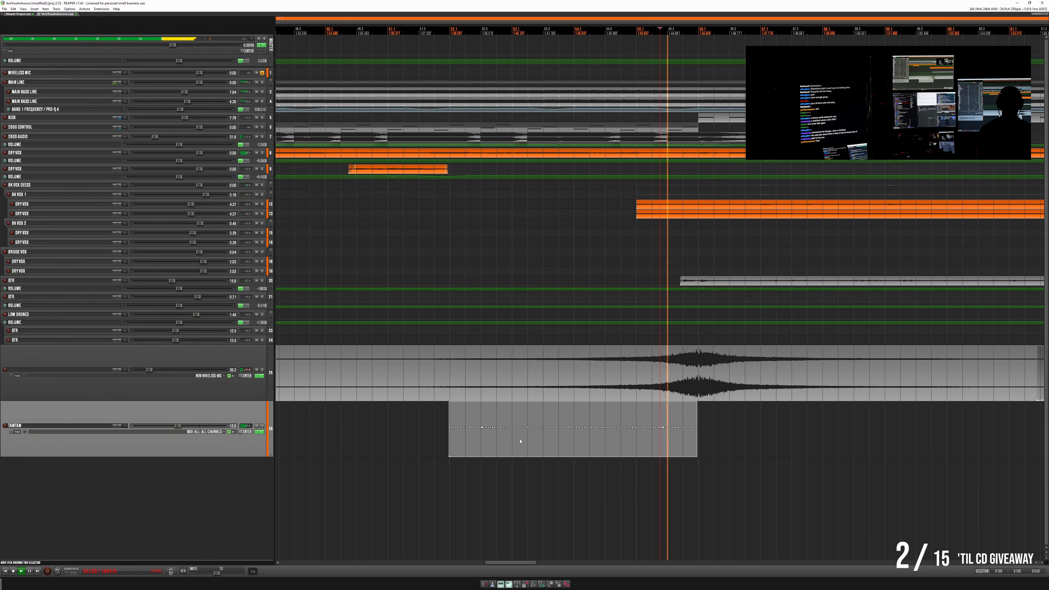
- Move back to the second drum swell, nudge its tam-tam roll slightly earlier, and play the transition
left_click_drag(402, 444, 727, 443)
left_click_drag(470, 443, 763, 443)
left_click_drag(453, 443, 763, 442)
left_click_drag(621, 437, 618, 438)
left_click(594, 414)
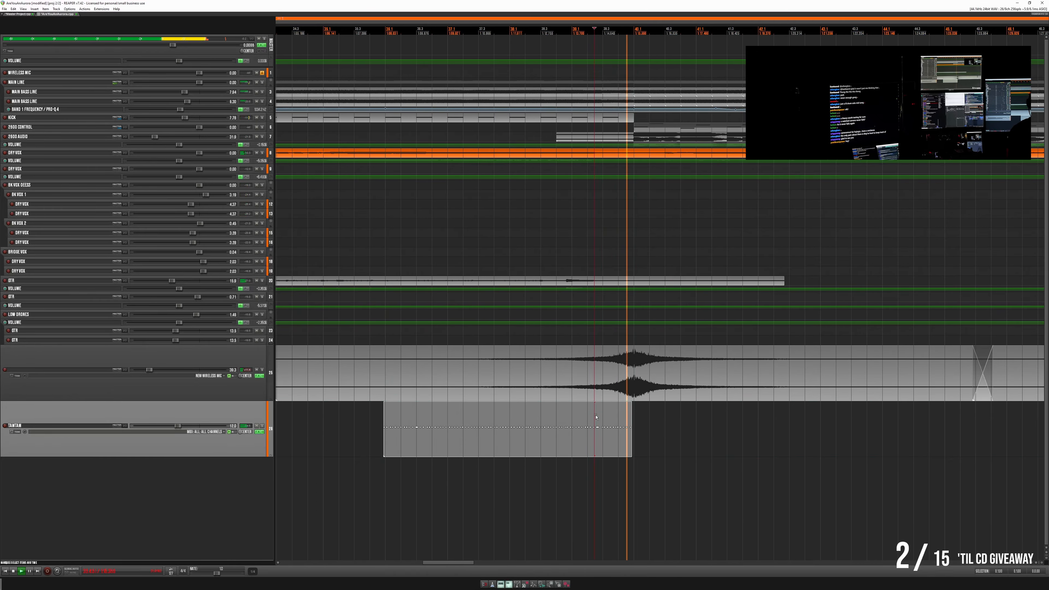
- Play the first drum swell to check its tam-tam roll's timing against the peak, and stop playback
scroll(596, 419, "down", 6)
left_click(466, 424)
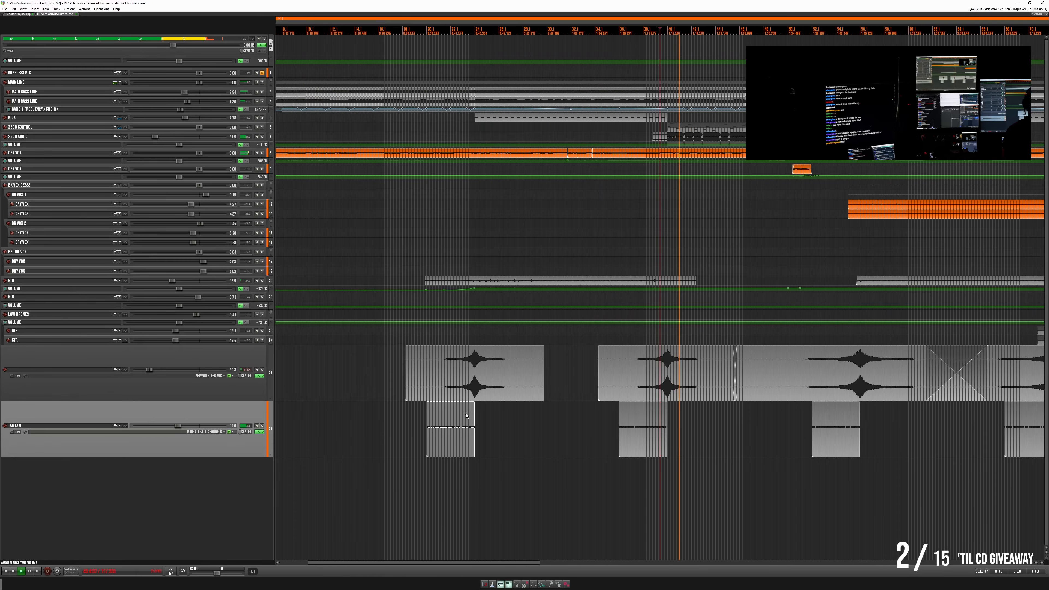
scroll(467, 423, "up", 6)
scroll(649, 443, "up", 3)
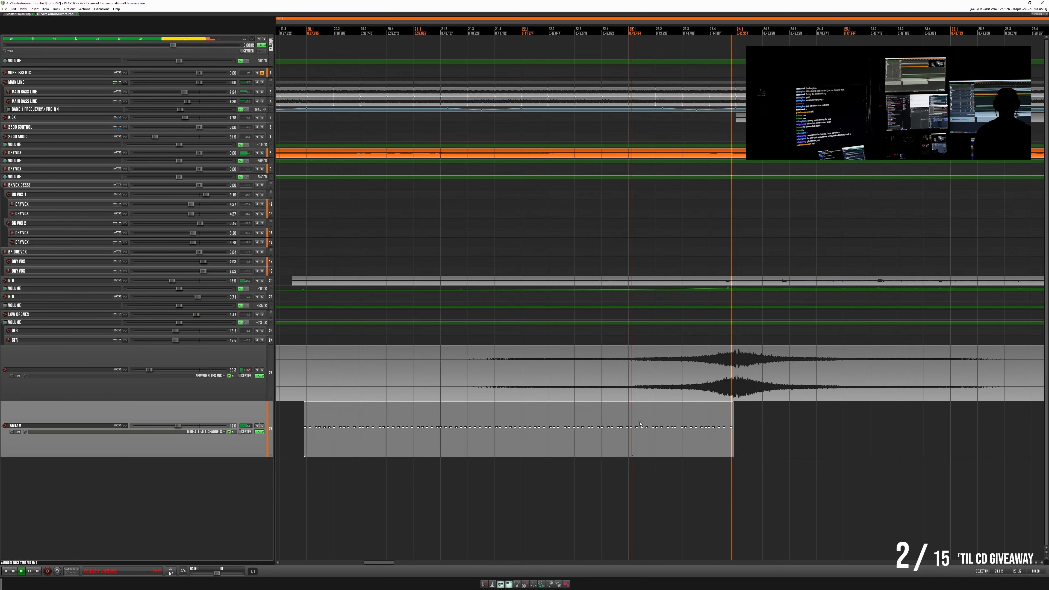
scroll(640, 423, "down", 8)
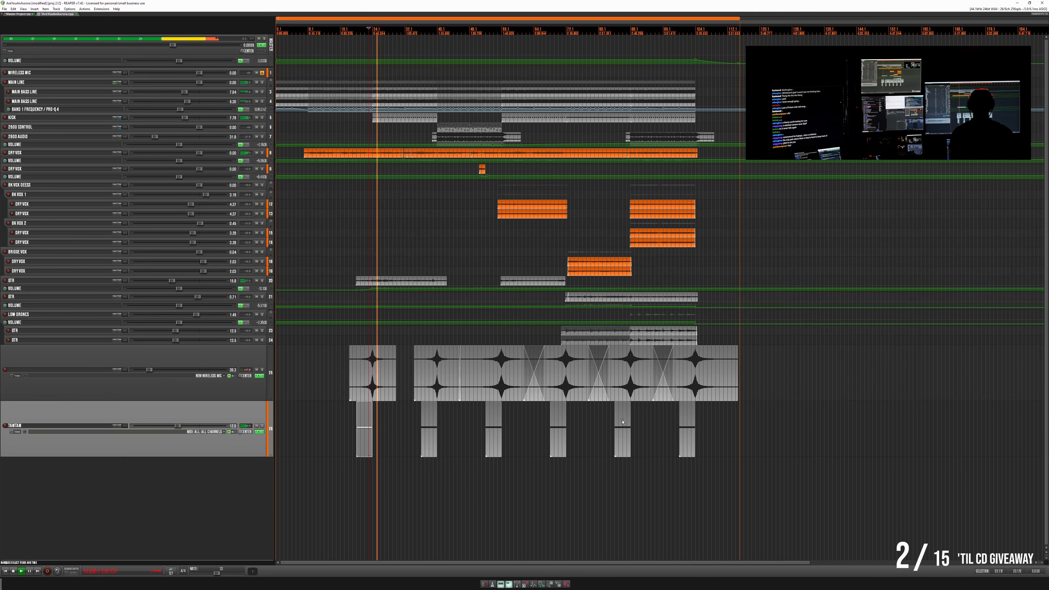
key("space")
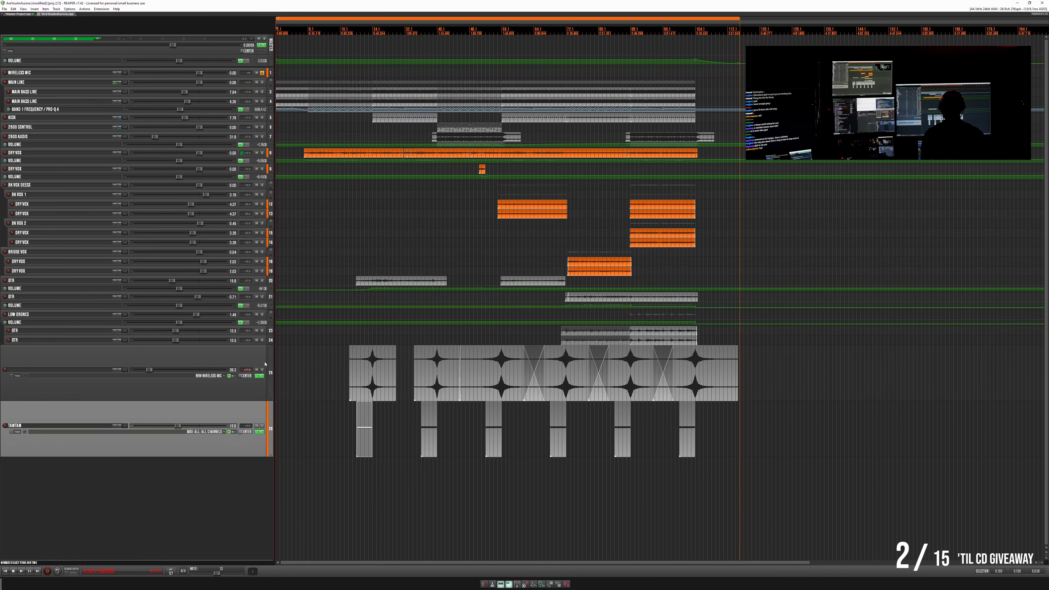
- Shrink the drum swell and tam-tam tracks to the same minimal height as the other tracks
left_click_drag(101, 400, 124, 314)
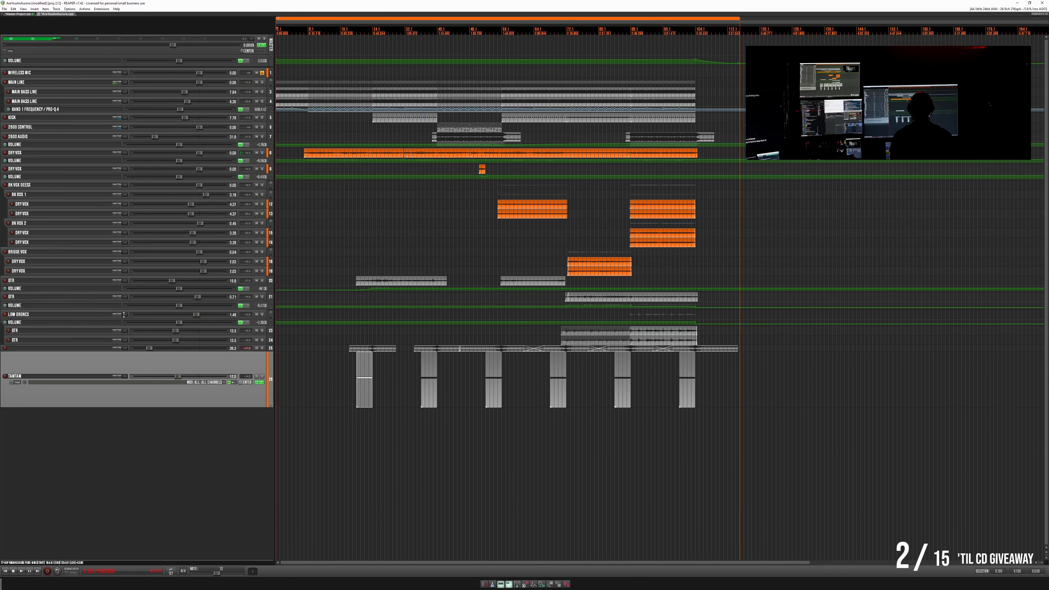
left_click_drag(150, 405, 150, 358)
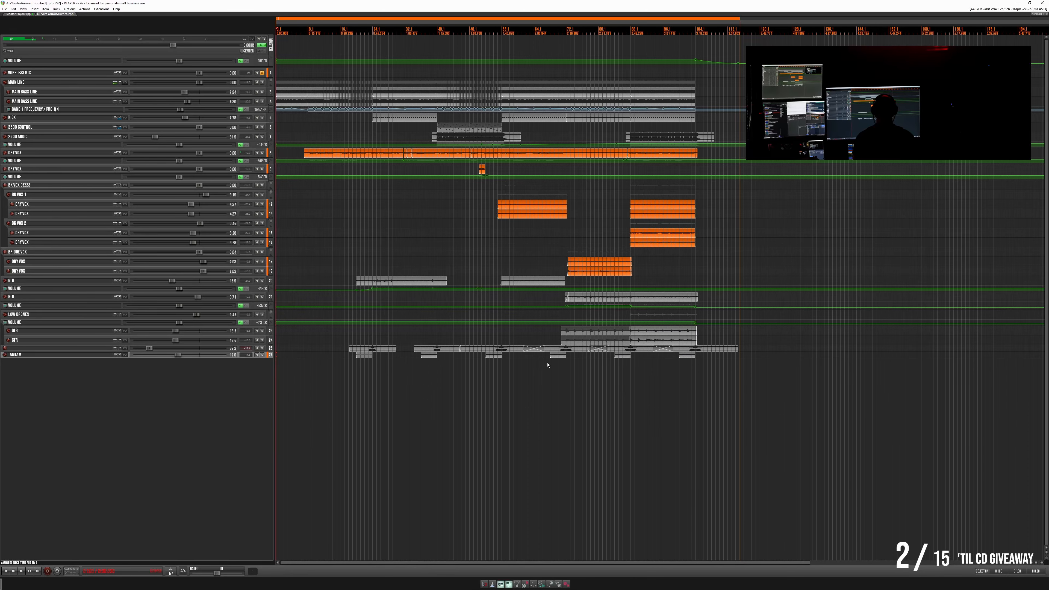
scroll(548, 364, "up", 2)
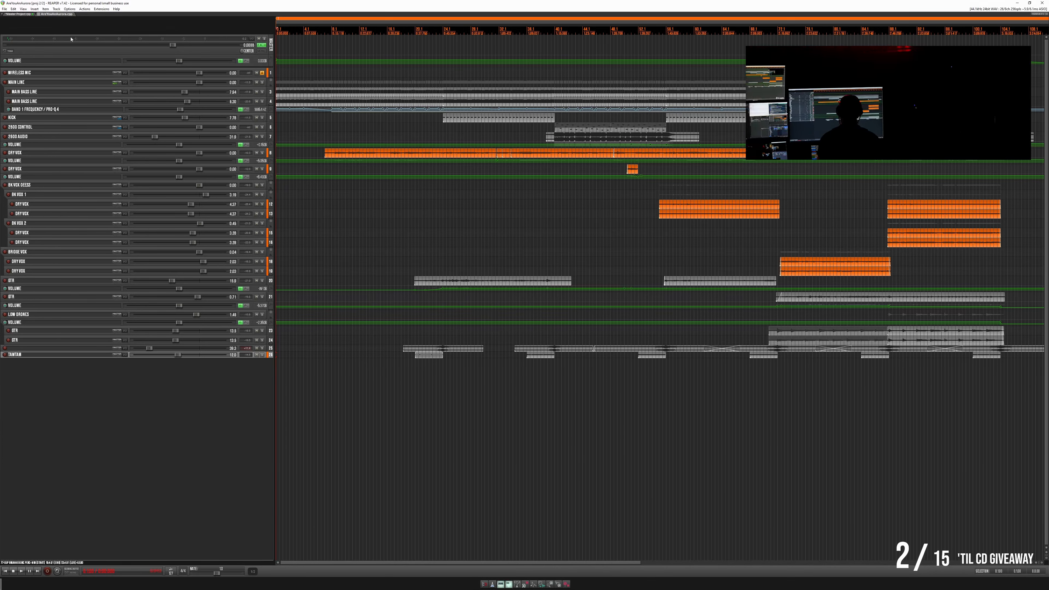
- Set up an MP3 render of the master mix with selected regions as bounds, the Aurora folder as directory and file name Aurora
key("ctrl+alt+r")
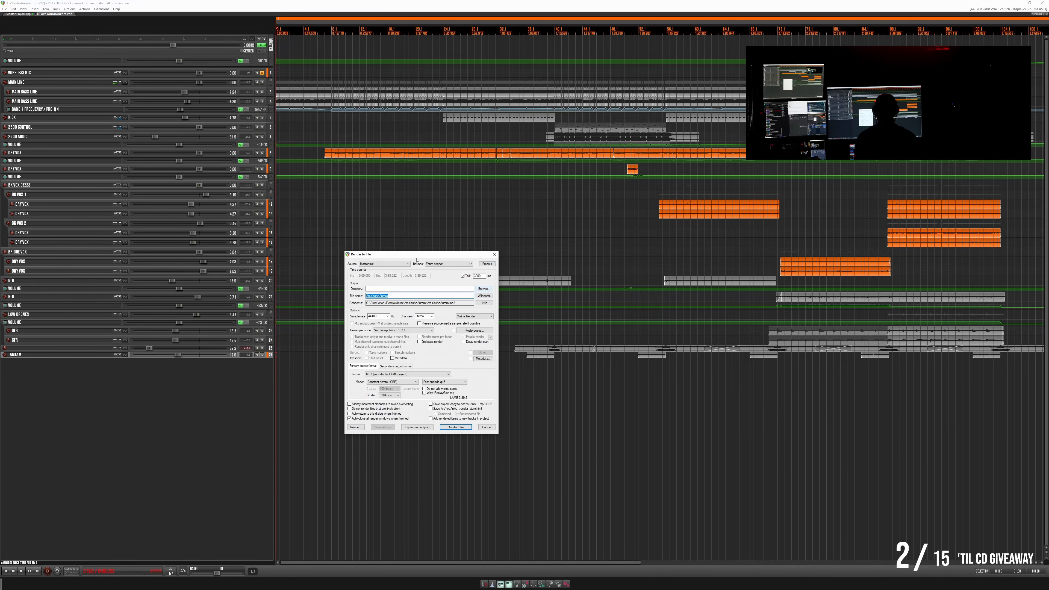
left_click(408, 264)
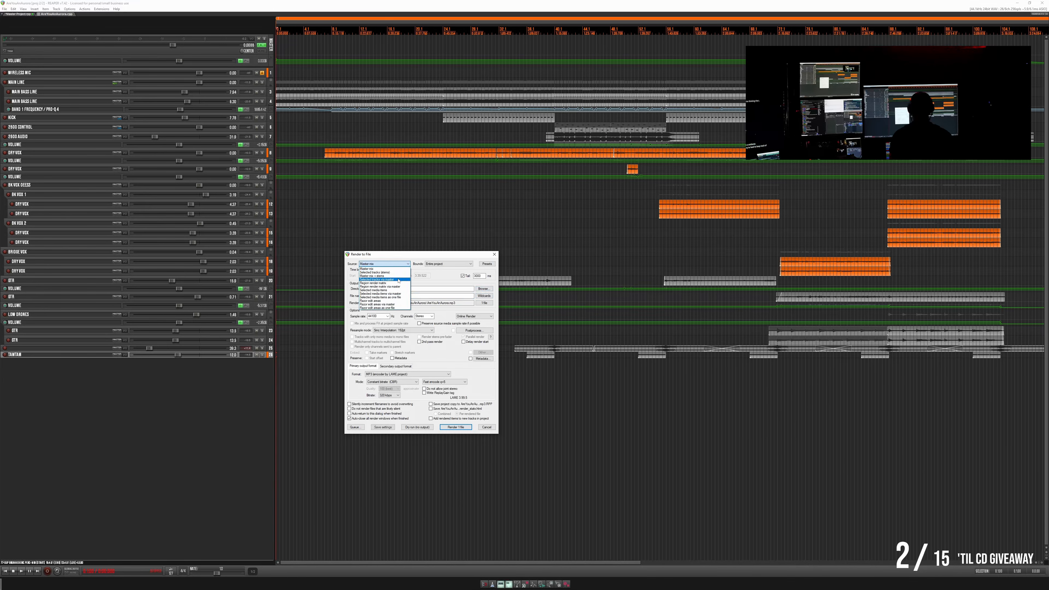
left_click(429, 265)
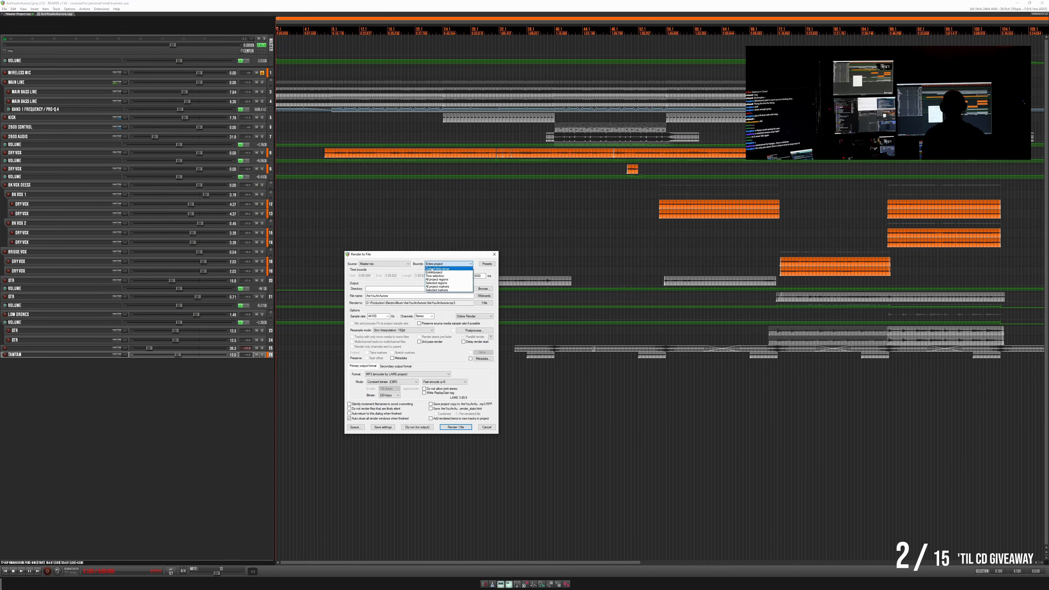
left_click(435, 283)
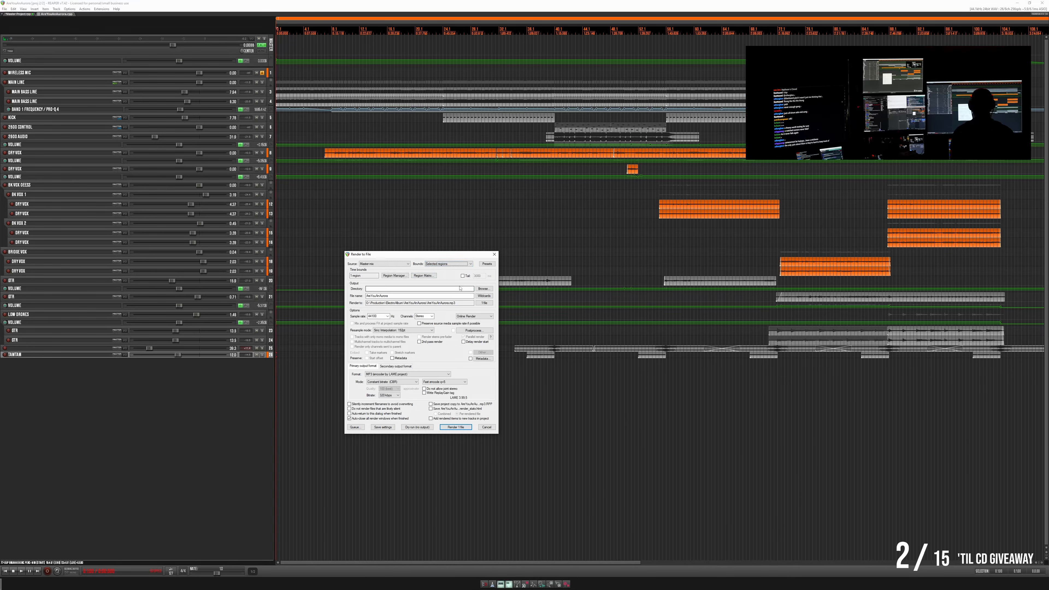
left_click(483, 288)
left_click(508, 307)
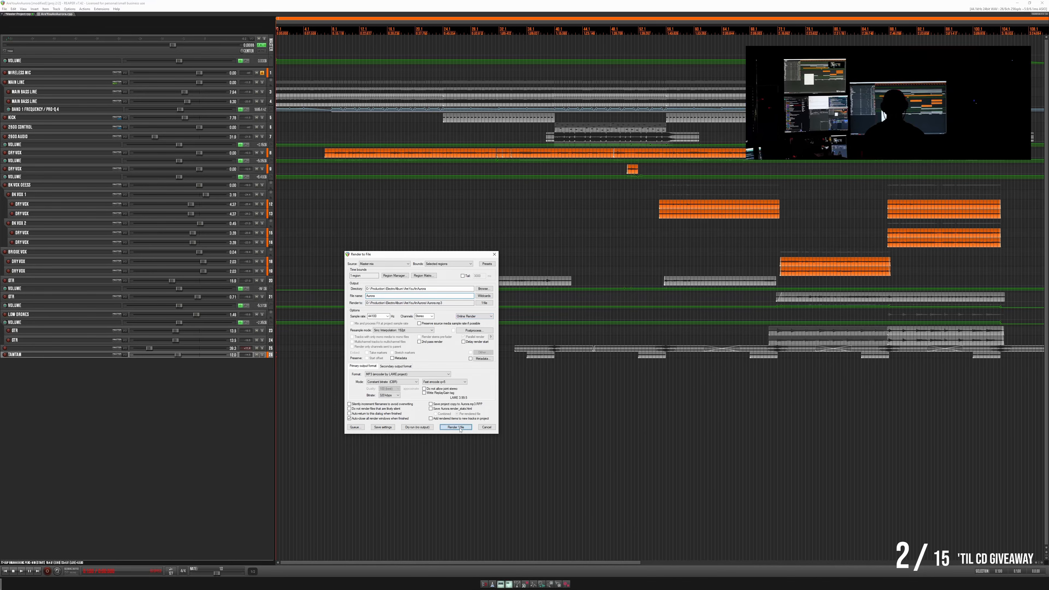
left_click(458, 428)
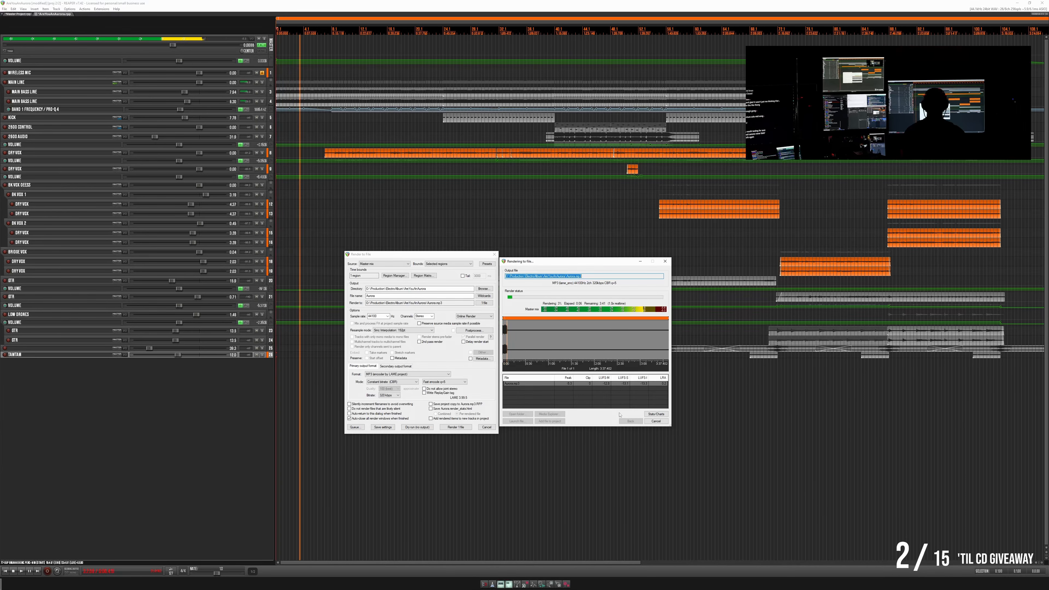
left_click(656, 420)
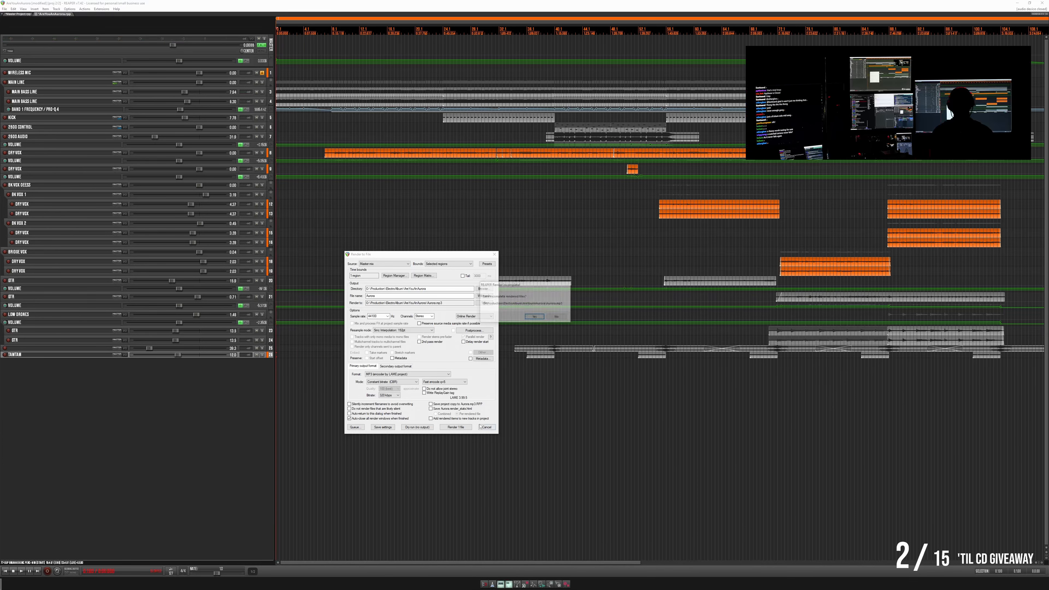
left_click(555, 316)
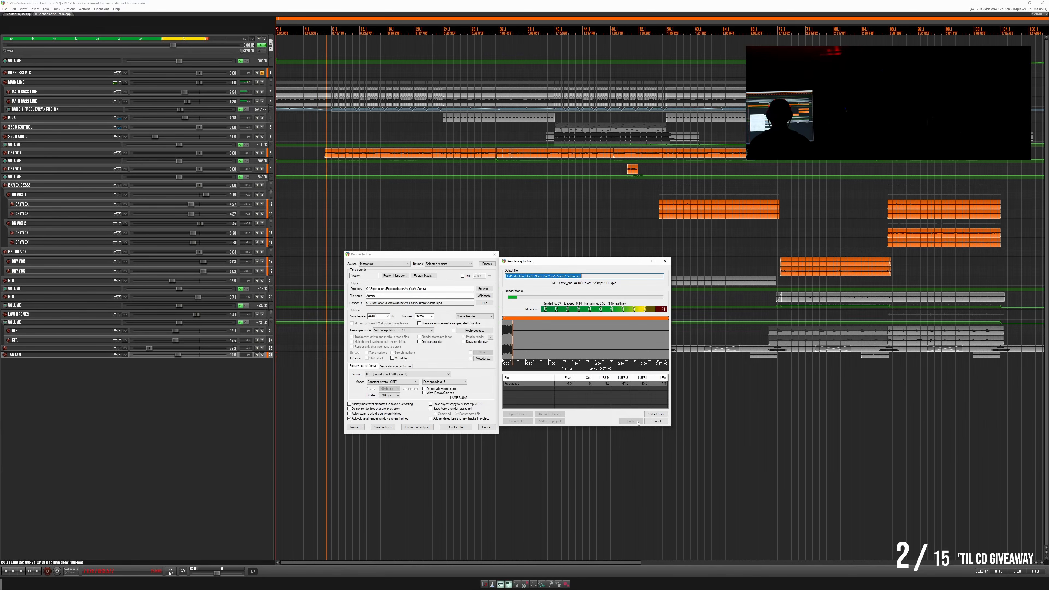
left_click(656, 421)
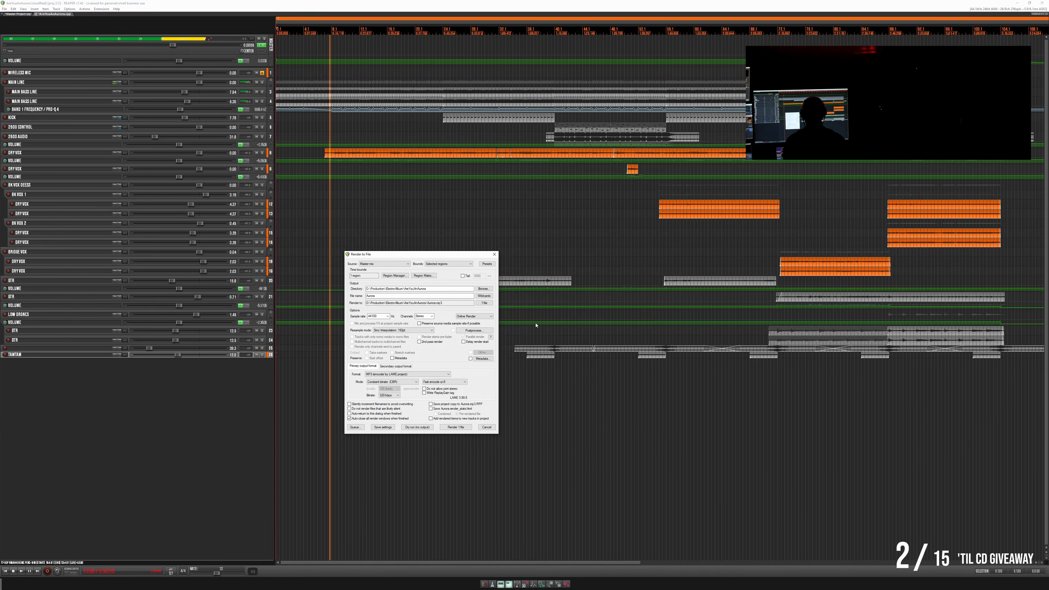
left_click(560, 318)
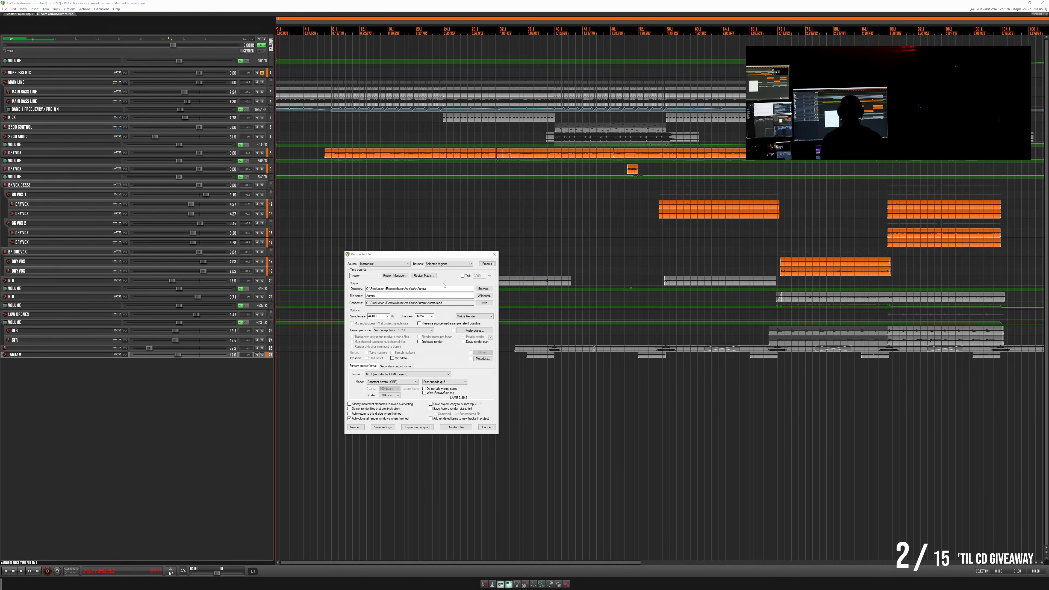
- Add very short fade-ins to both main bass line items at the song's start, and play the opening
left_click(311, 209)
scroll(311, 208, "up", 6)
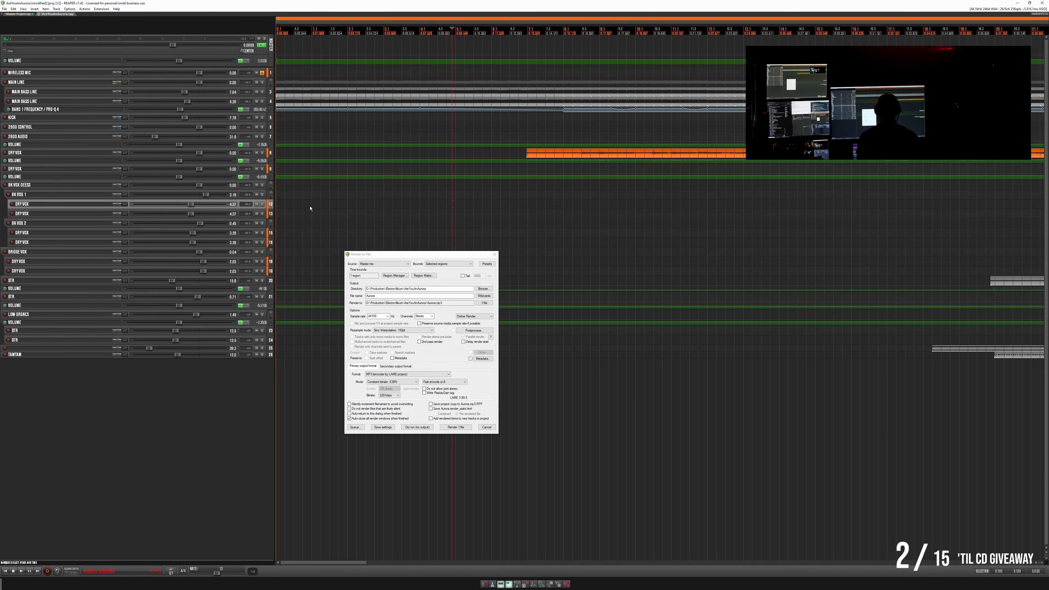
scroll(311, 208, "up", 8)
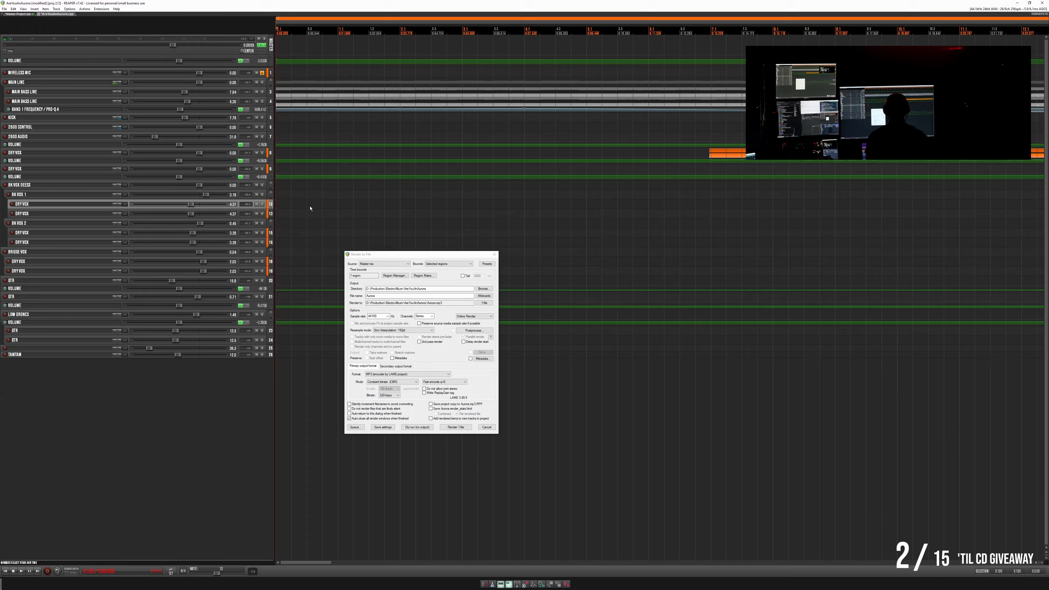
left_click(278, 90)
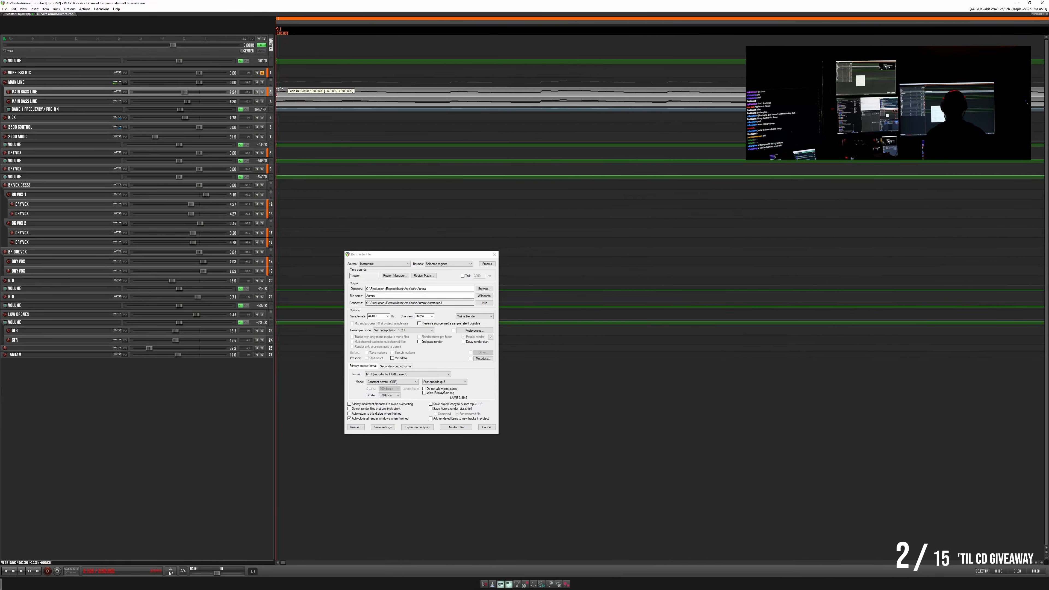
left_click(276, 100)
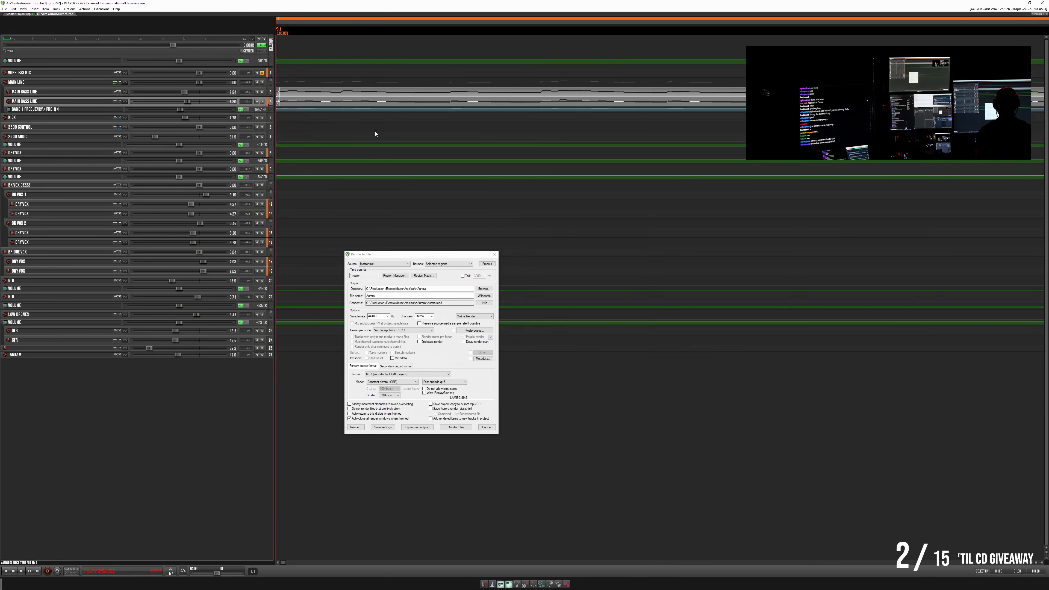
key("space")
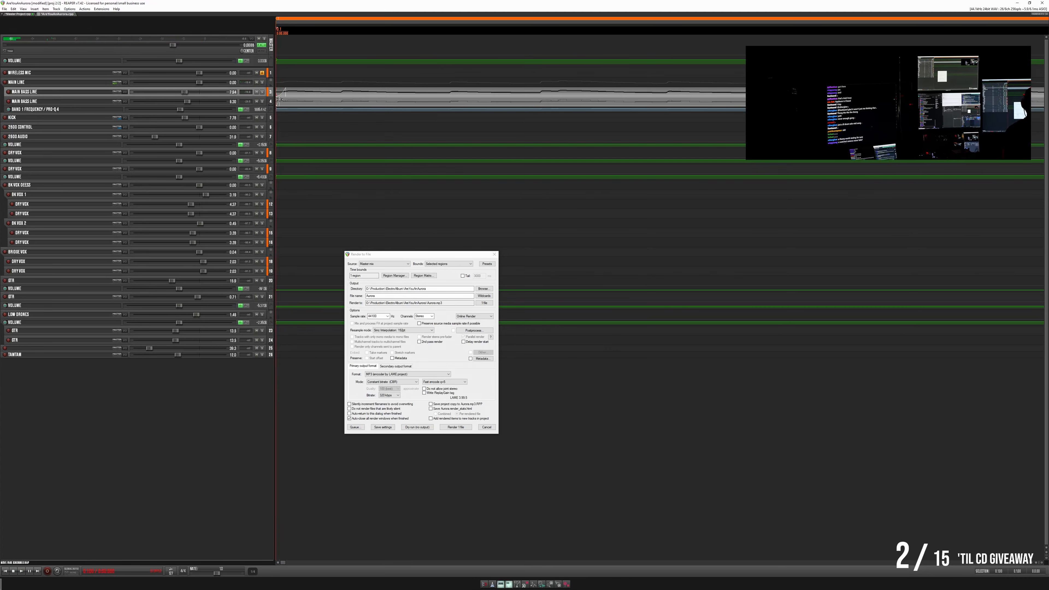
left_click(288, 90)
key("space")
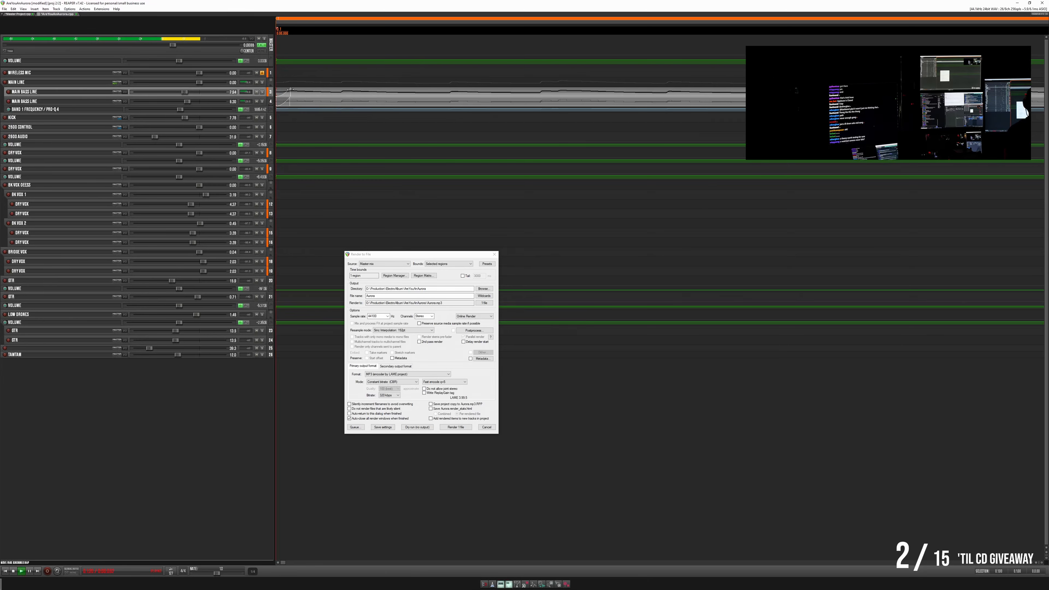
- Lengthen the fade-ins of both main bass line items at the song's start and play the opening
left_click_drag(291, 90, 335, 103)
key("space")
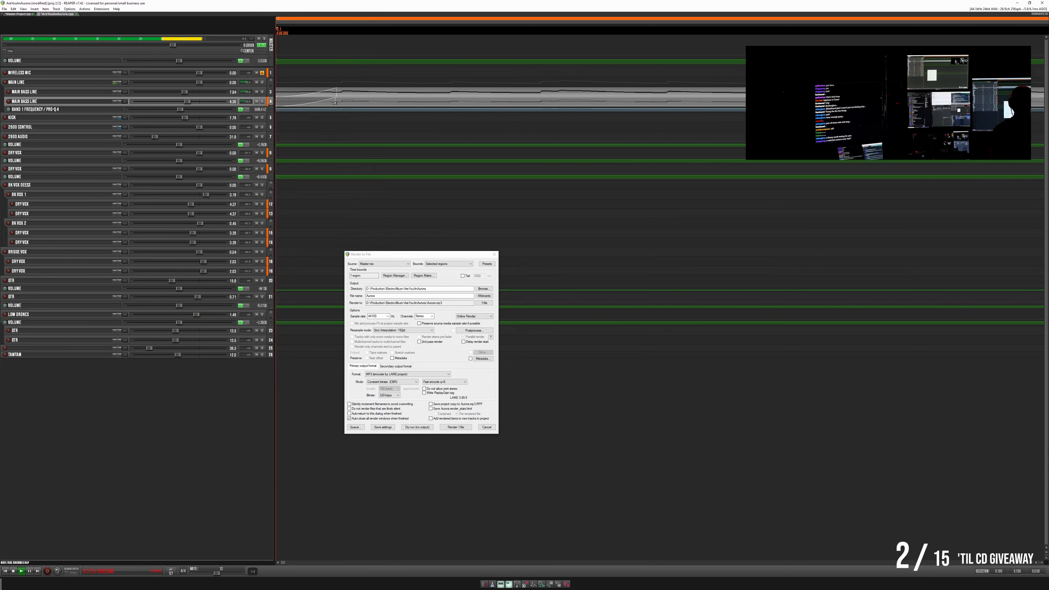
scroll(337, 103, "down", 5)
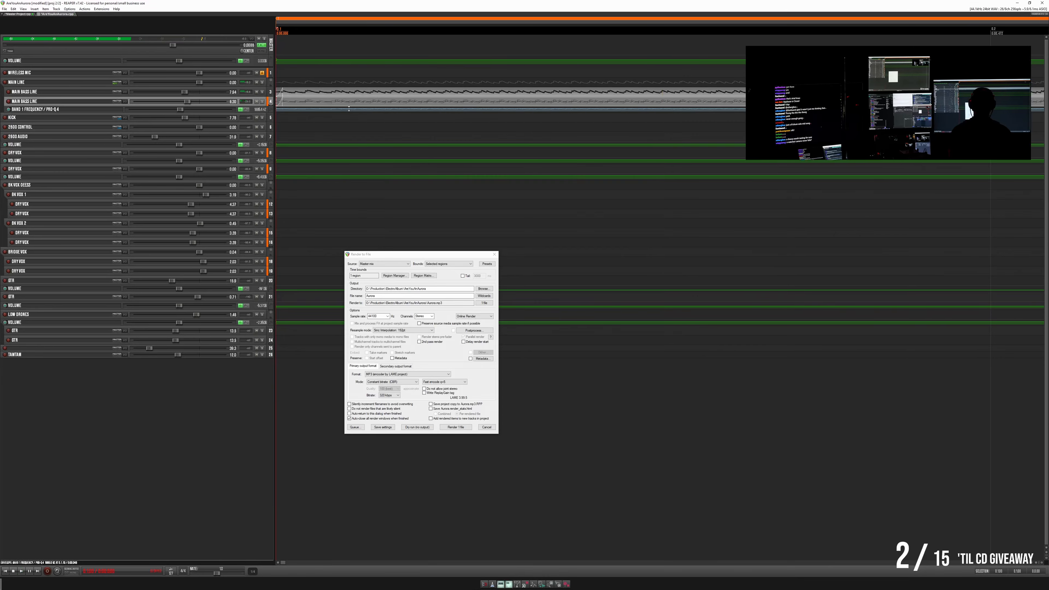
key("space")
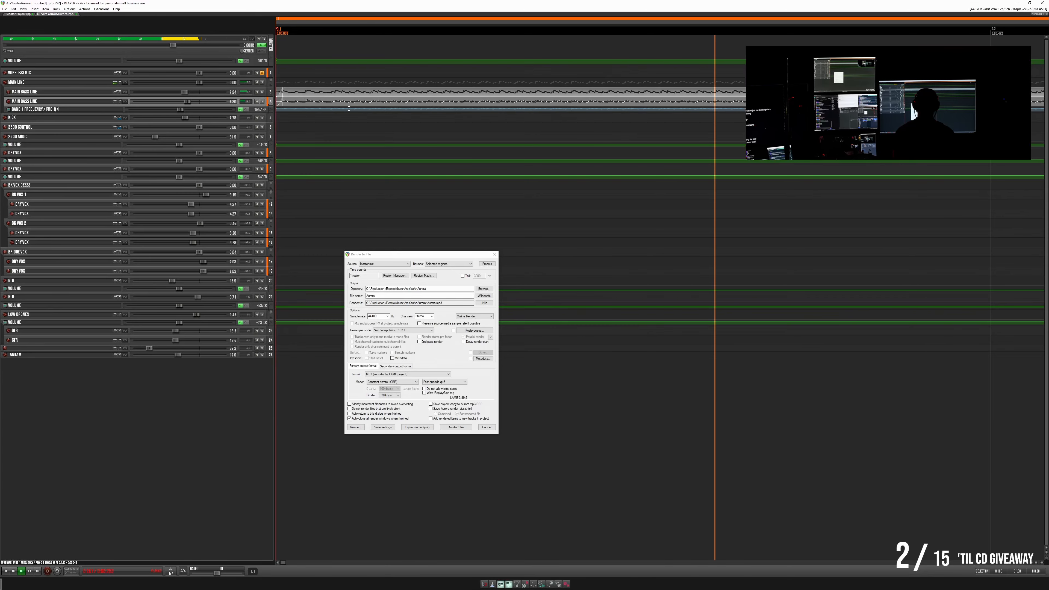
- Extend the fade-ins on the two main bass line items further and replay the song's start several times
left_click(282, 89)
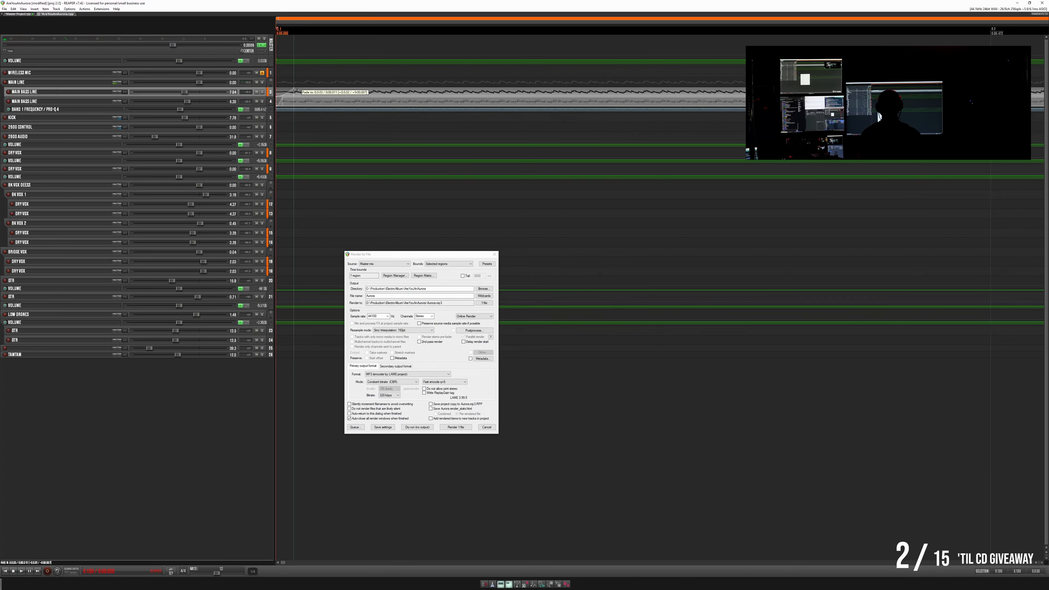
left_click(282, 100)
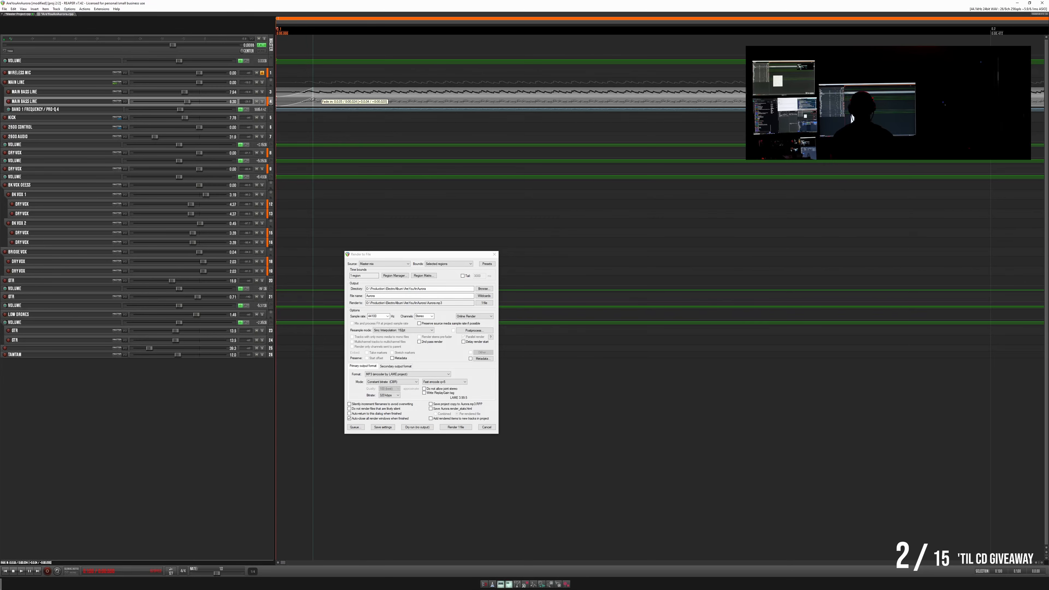
key("space")
key("space")
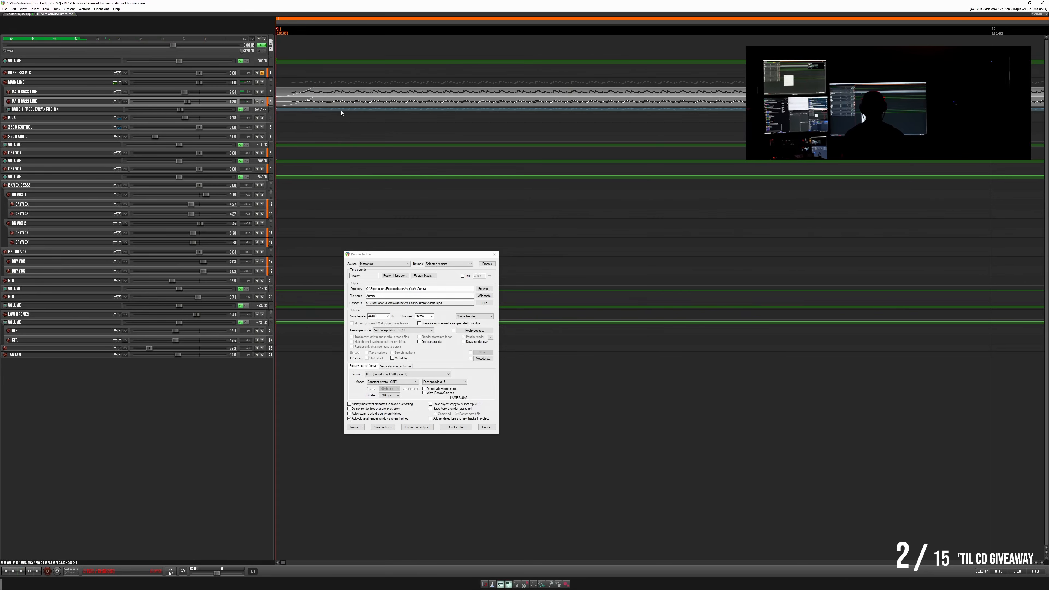
key("space")
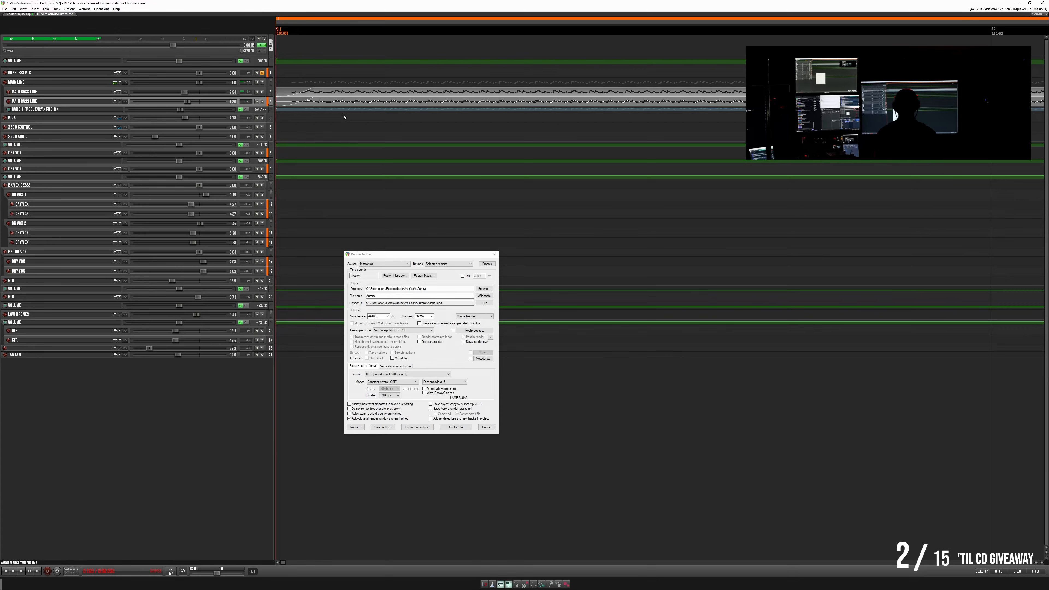
key("space")
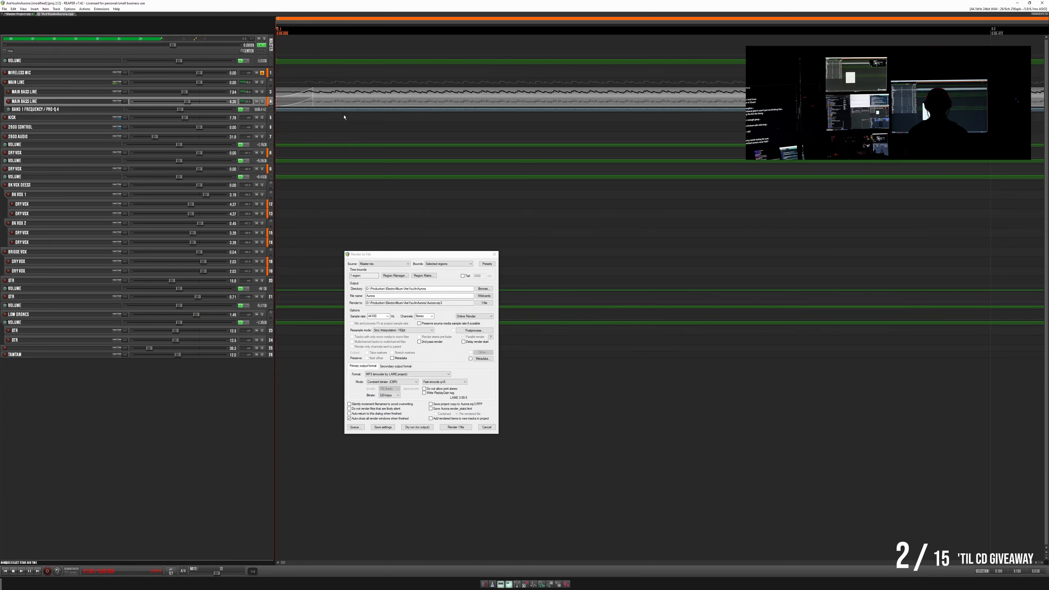
- Look over the whole arrangement up to the region's end and close the render dialog
scroll(417, 184, "down", 10)
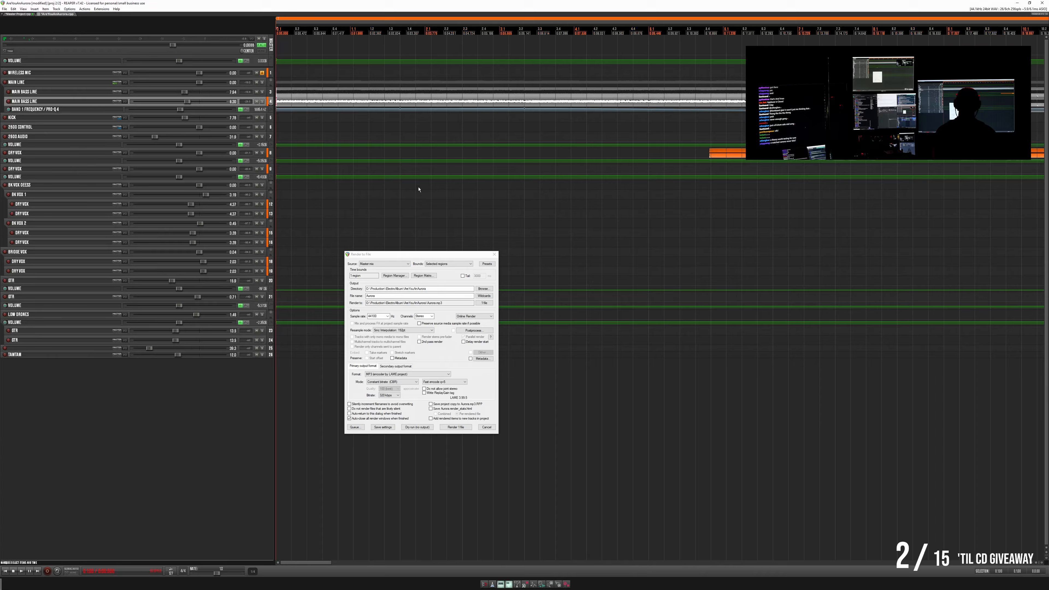
scroll(425, 199, "down", 5)
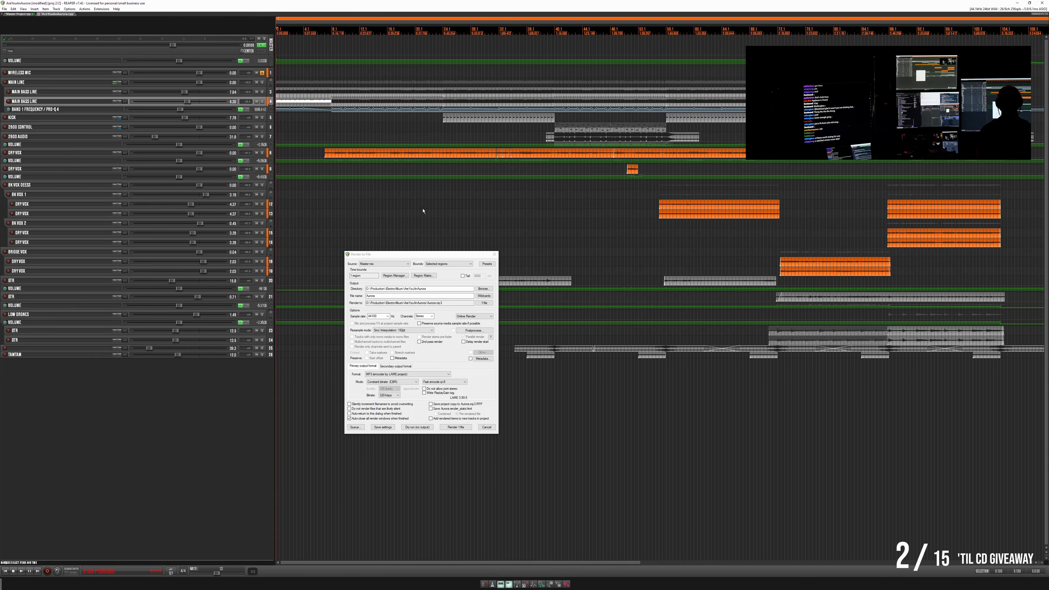
scroll(423, 211, "down", 3)
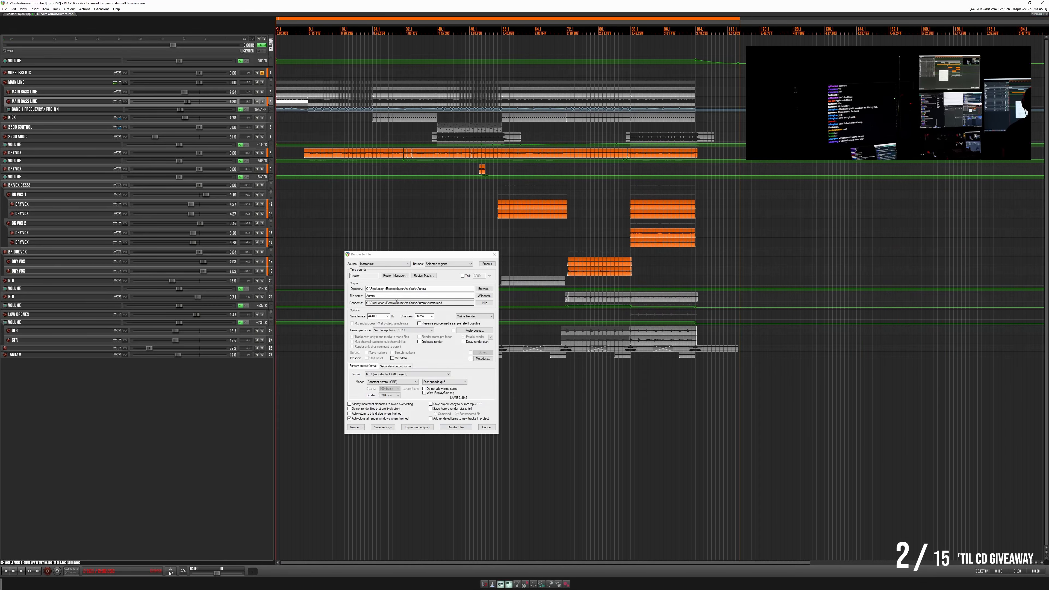
scroll(420, 178, "up", 3)
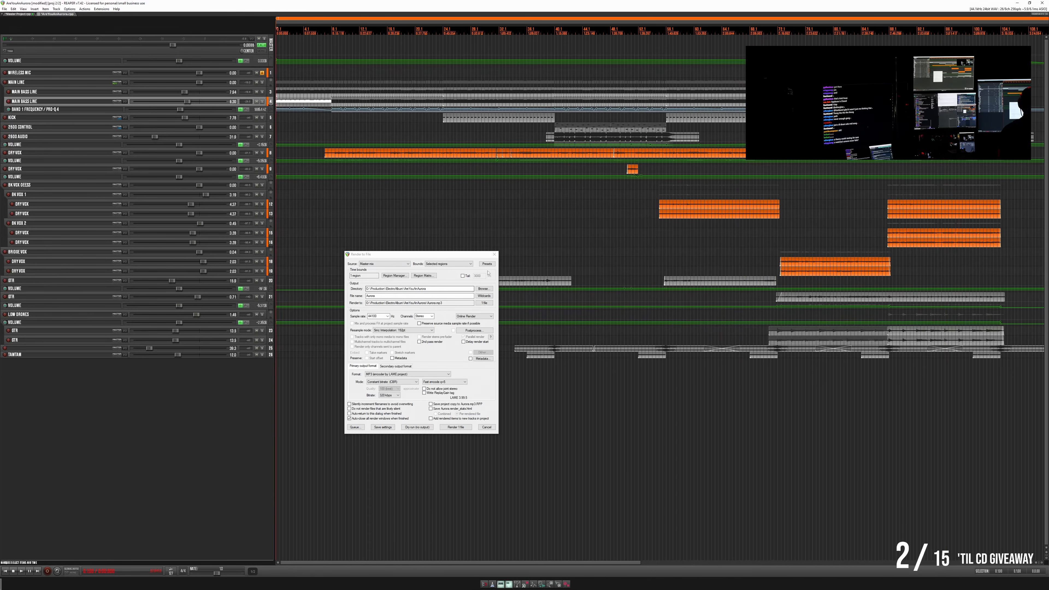
left_click(494, 254)
- Insert one measure of empty space at the very start of the project, pushing the whole song back
scroll(485, 244, "up", 15)
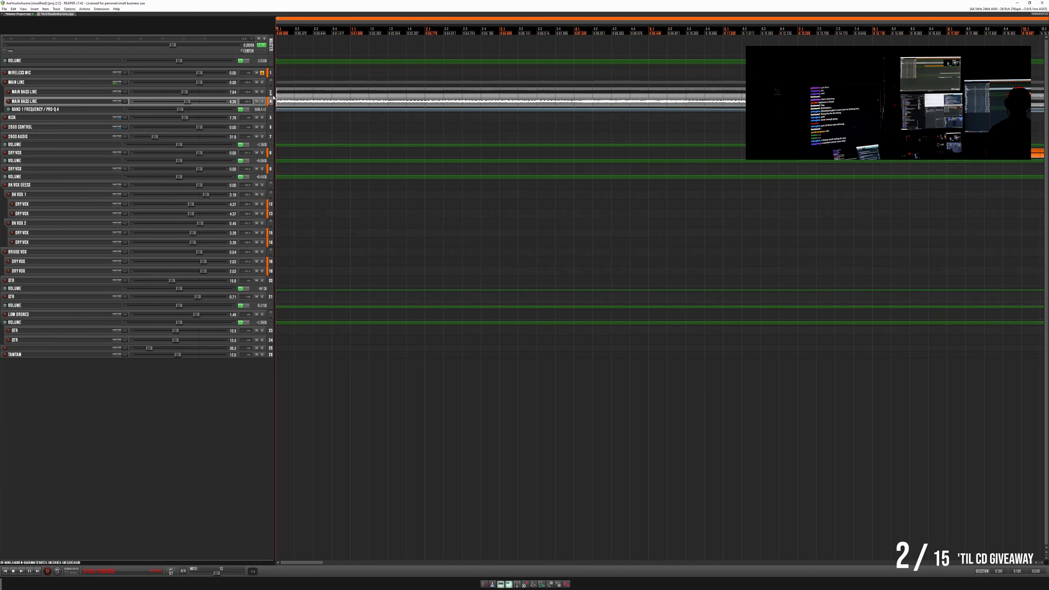
left_click_drag(459, 30, 317, 30)
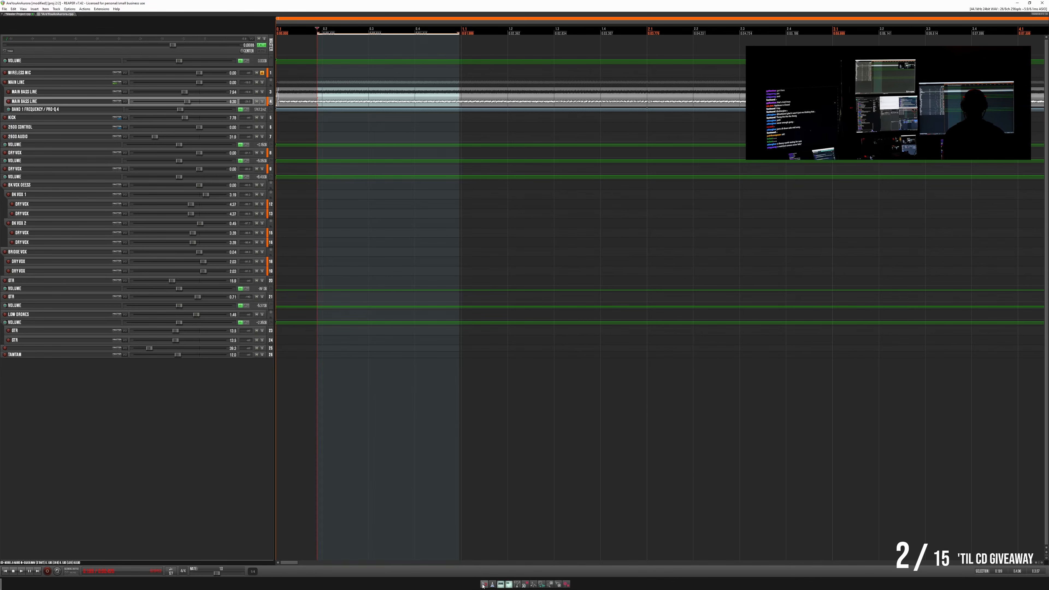
left_click_drag(461, 38, 301, 37)
right_click(312, 29)
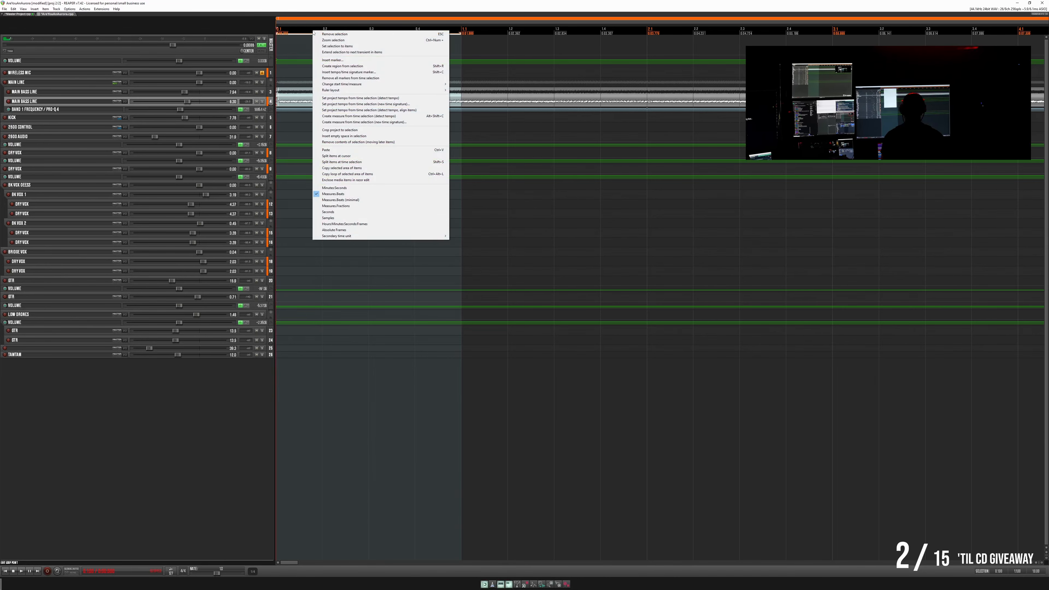
left_click(356, 136)
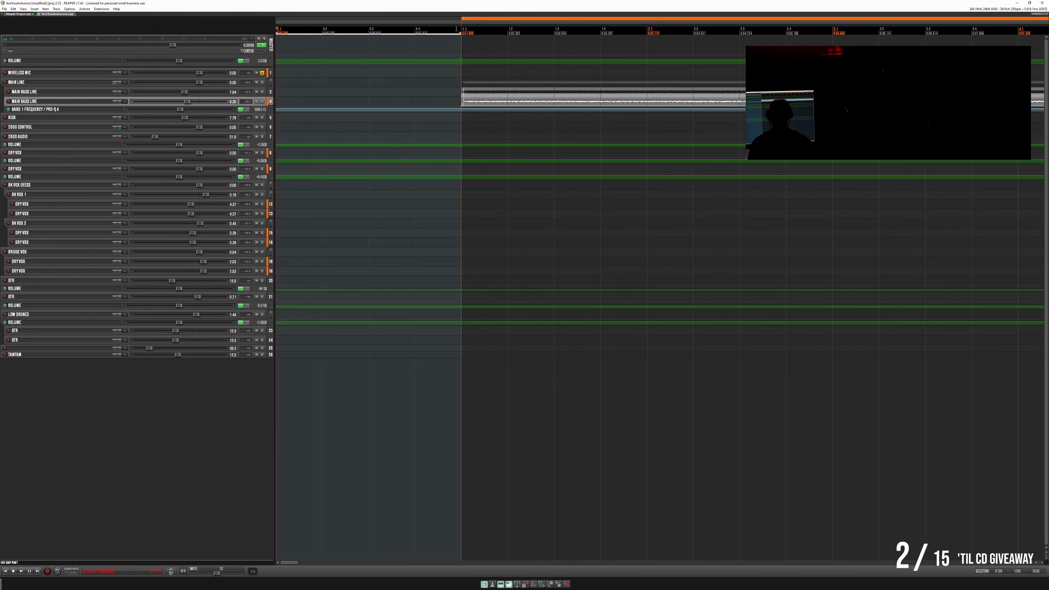
- Make both main bass line items and the song region start slightly before measure 2, and play the opening
left_click(438, 90)
mouse_move(446, 96)
left_mouse_down()
mouse_move(472, 108)
mouse_move(459, 95)
mouse_move(353, 103)
mouse_move(448, 106)
mouse_move(468, 90)
mouse_move(457, 95)
left_mouse_up()
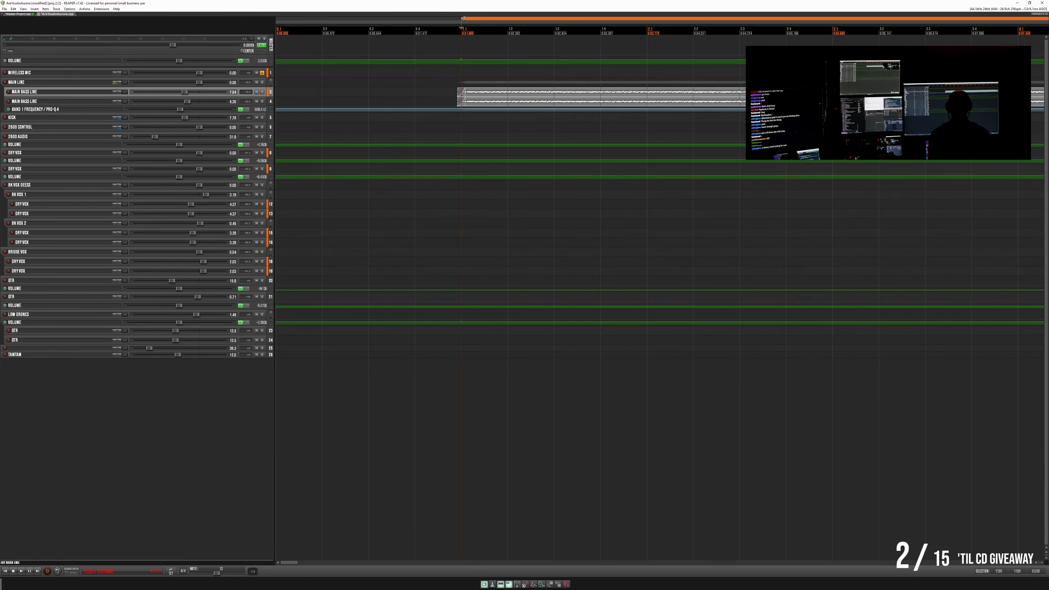
left_click_drag(463, 18, 451, 19)
left_click(443, 43)
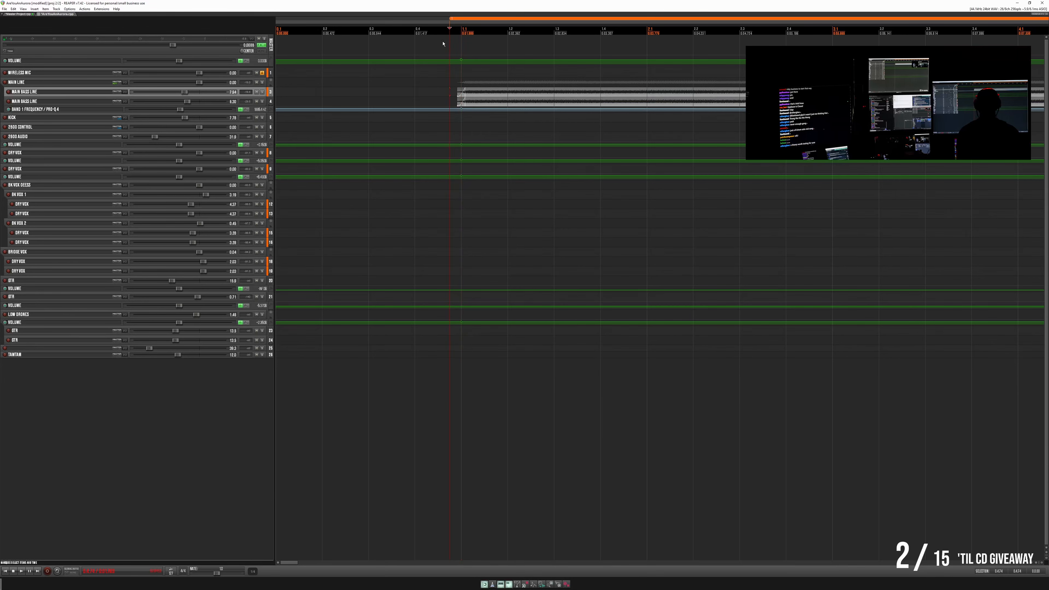
key("space")
key("space")
key("space")
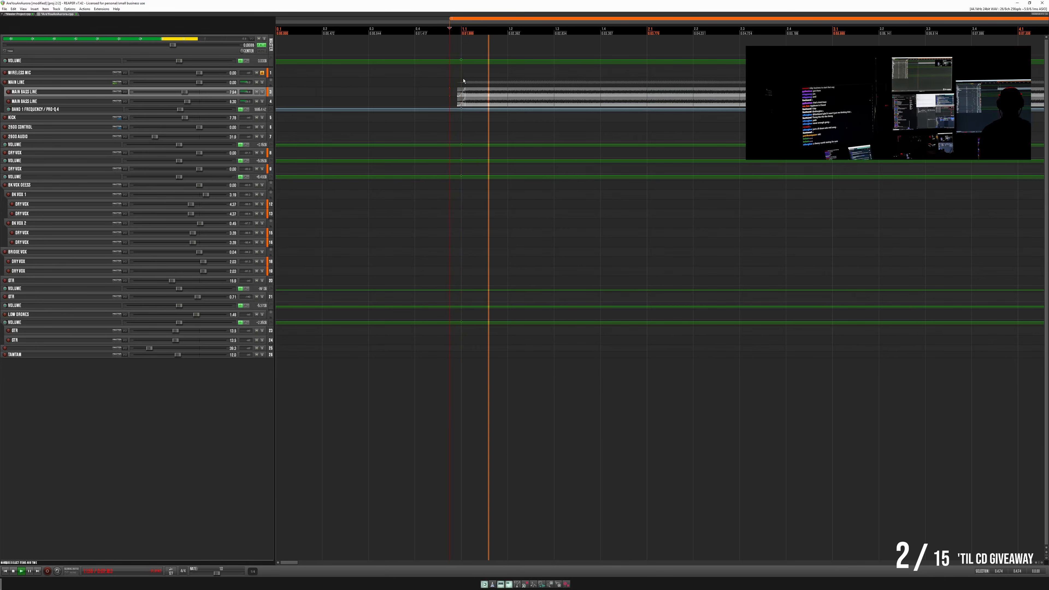
key("space")
- Trim the start of both main bass line items back to measure 2 and replay the opening
mouse_move(465, 90)
left_mouse_down()
mouse_move(454, 102)
mouse_move(460, 94)
left_mouse_up()
left_click(462, 91)
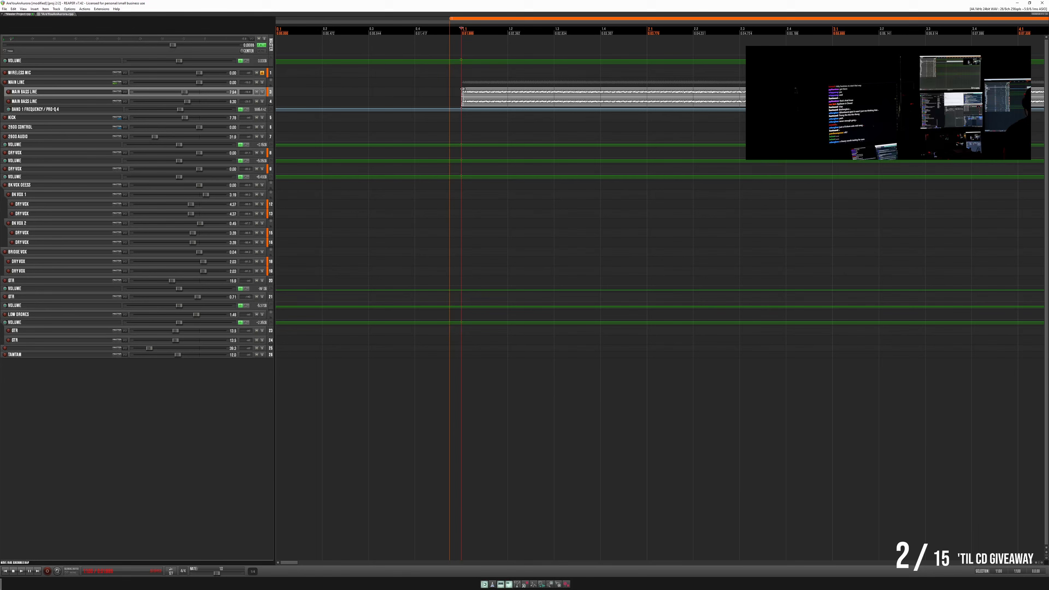
key("space")
key("space")
left_click(436, 86)
key("space")
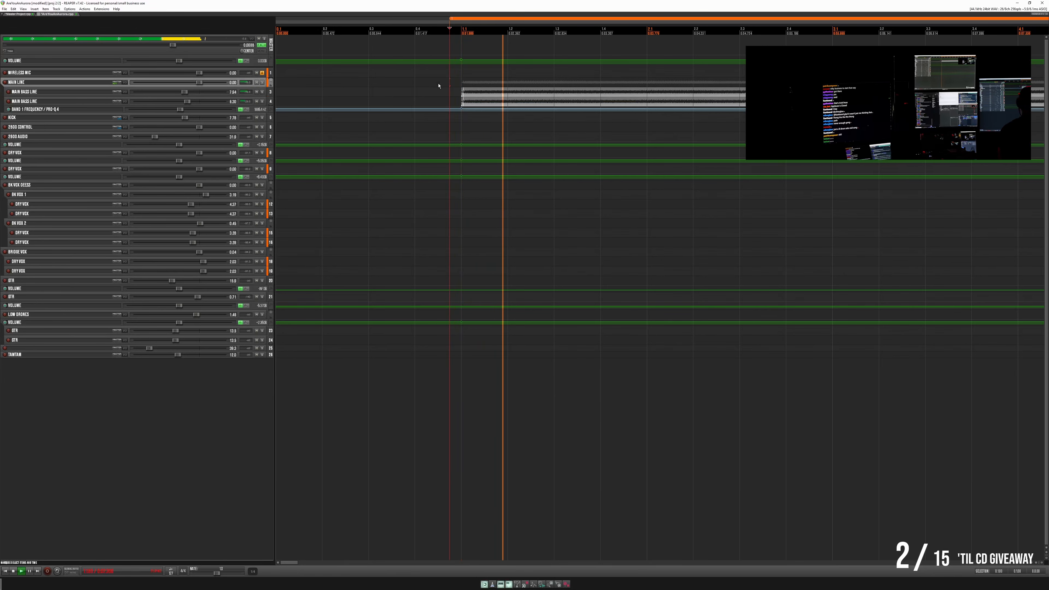
key("space")
key("space")
- Slightly lengthen the fade-ins of both main bass line items at measure 2 and listen to the entrance again
key("space")
left_click(462, 95)
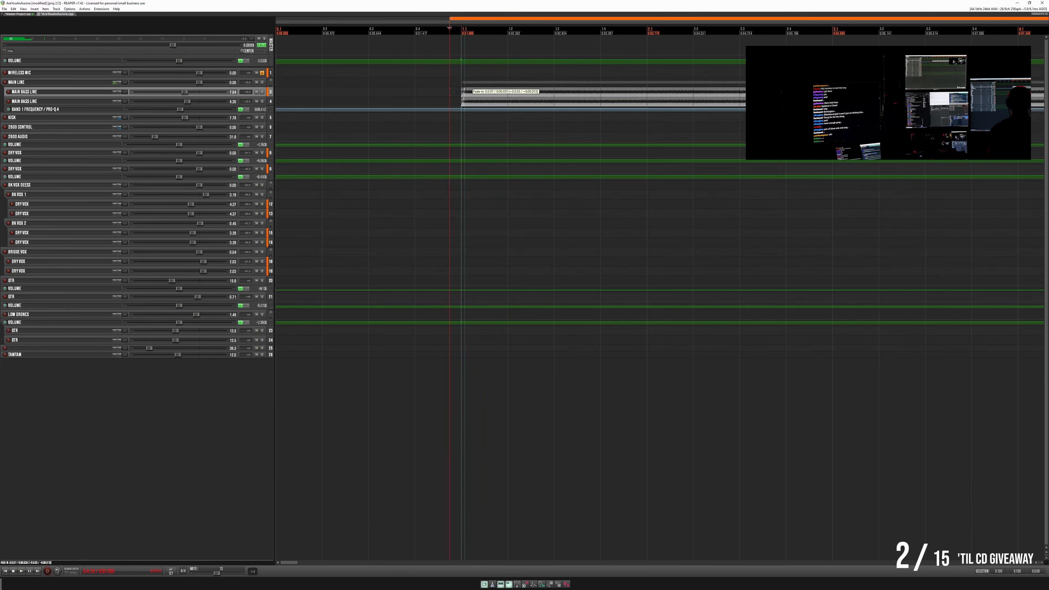
left_click(463, 99)
key("space")
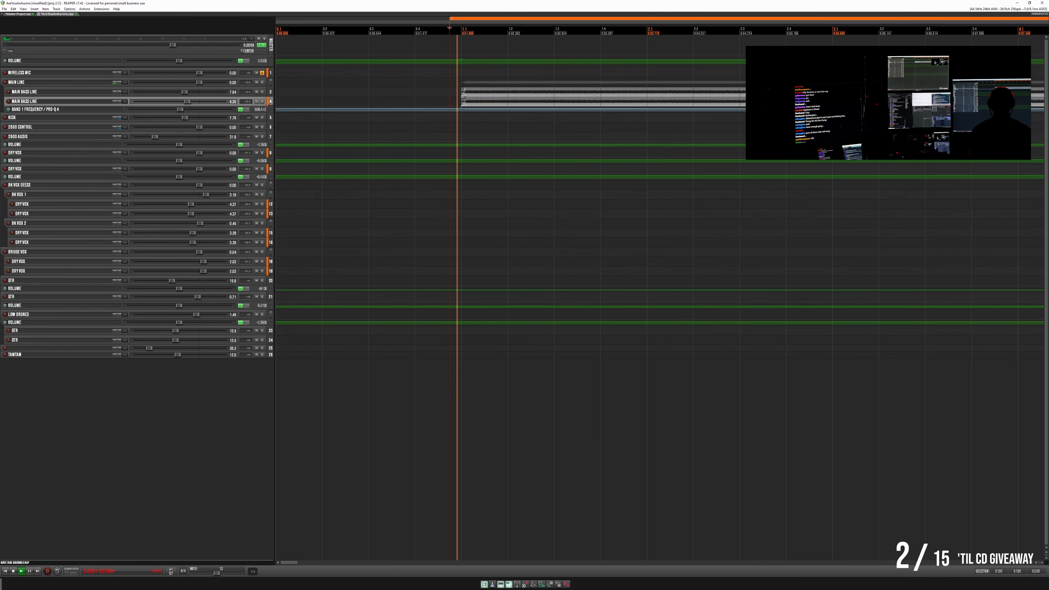
key("space")
key("space")
key("space")
left_click(425, 86)
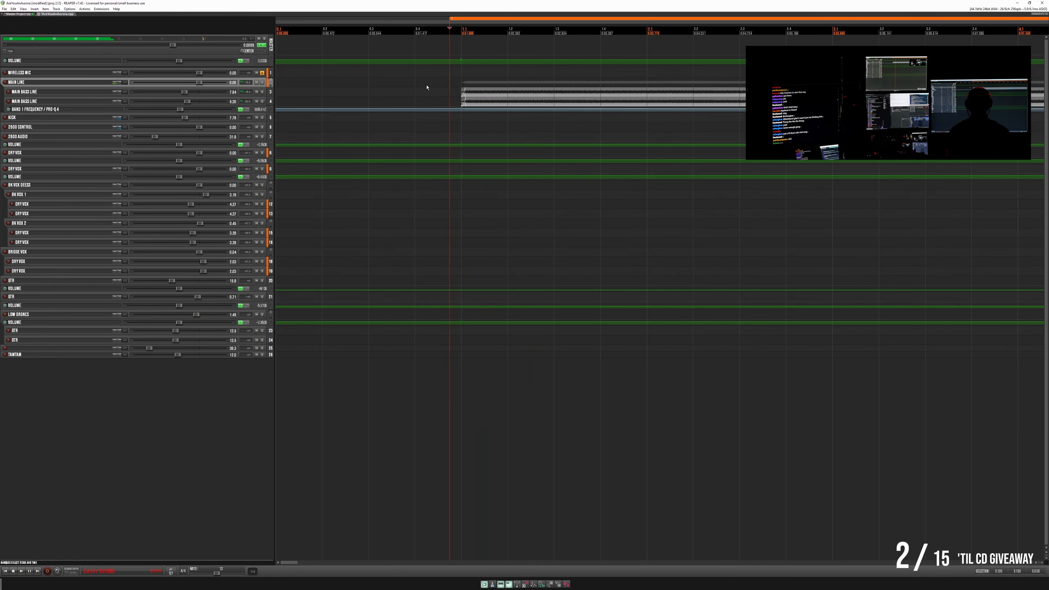
key("space")
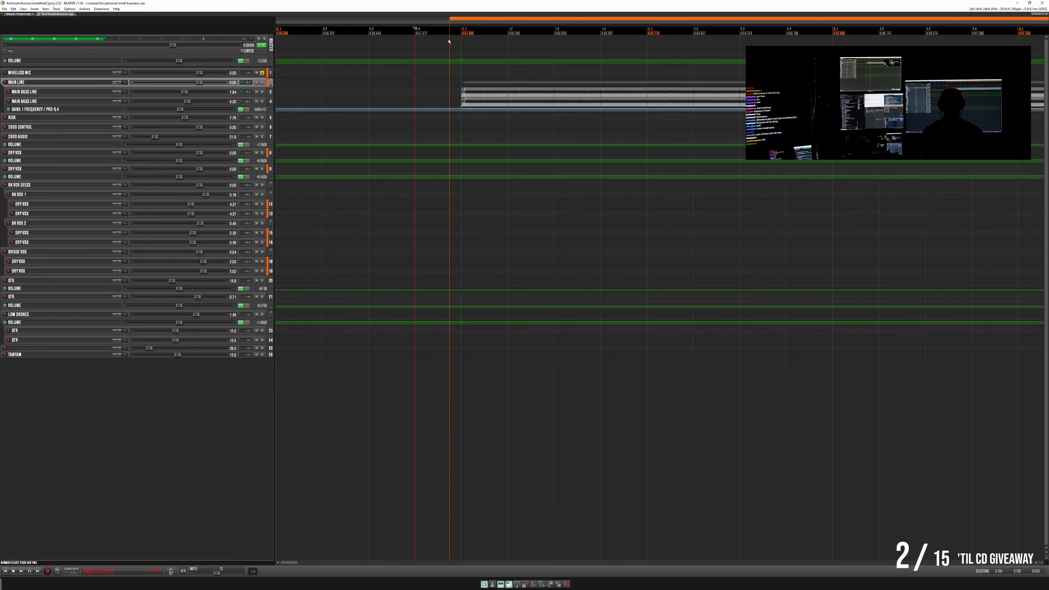
- Move the song region's start to just before measure 2 and play the intro through to the vocal entrance
left_click_drag(450, 18, 459, 20)
scroll(441, 63, "down", 10)
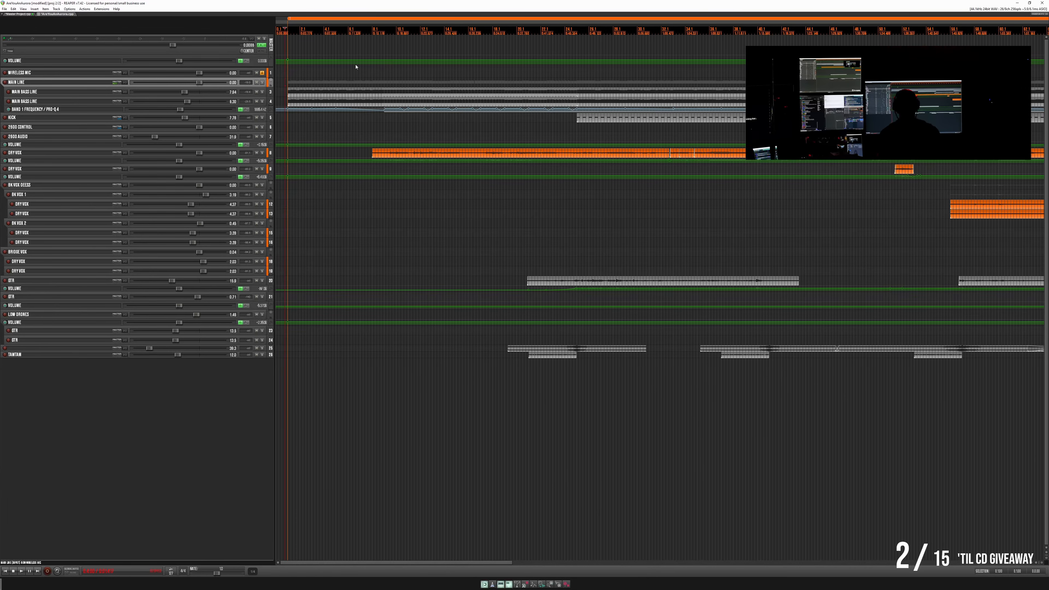
scroll(356, 67, "down", 3)
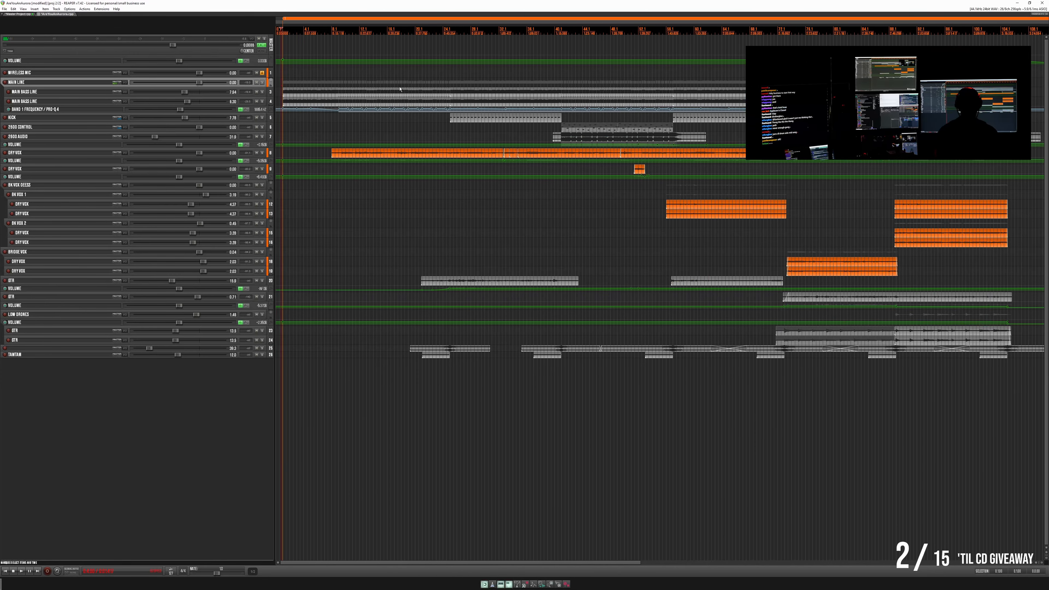
scroll(400, 89, "down", 2)
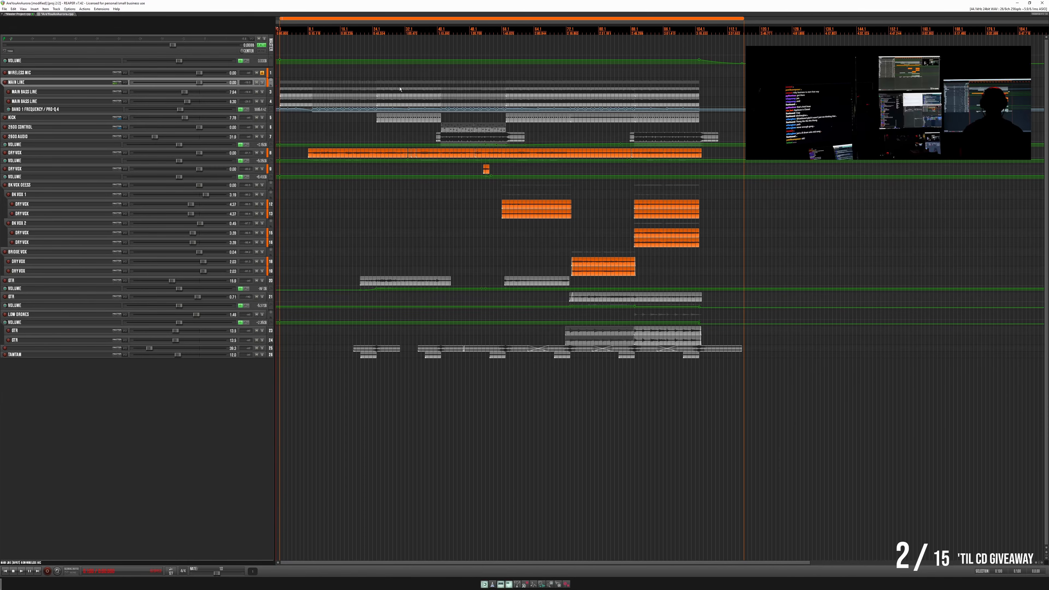
scroll(399, 88, "up", 10)
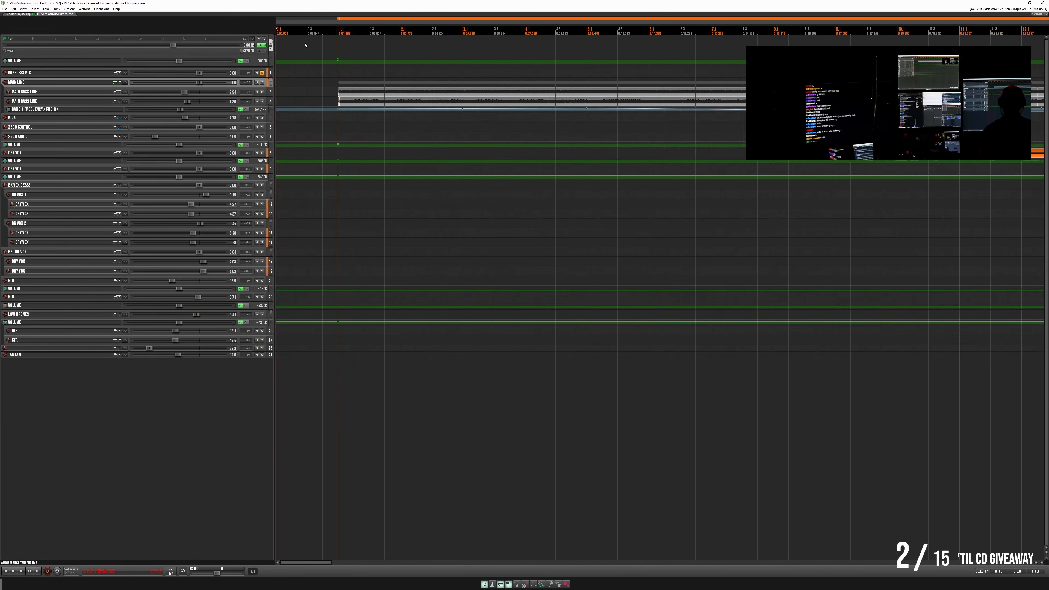
scroll(357, 55, "up", 3)
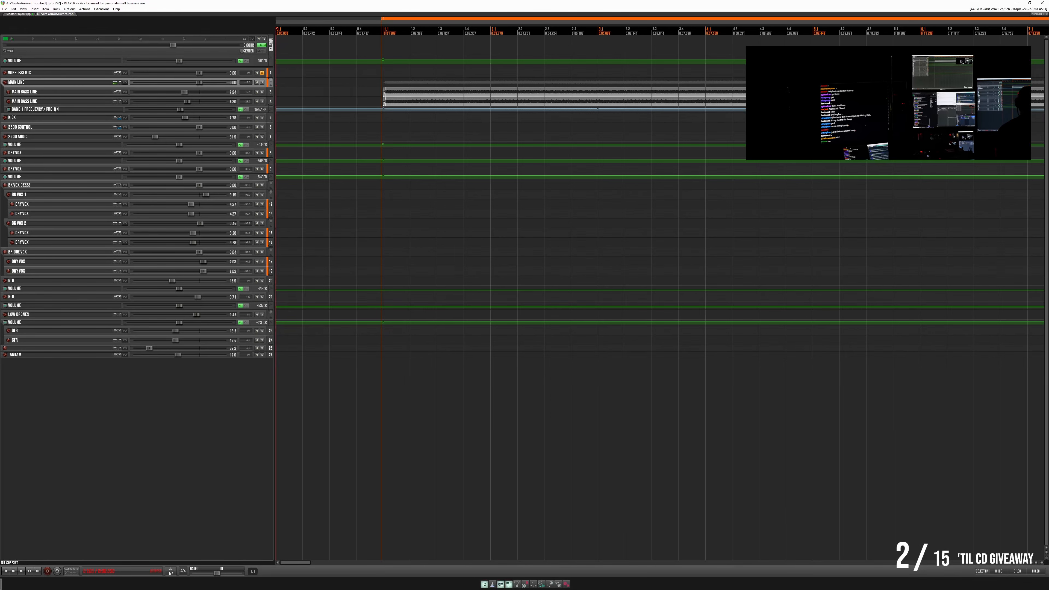
key("space")
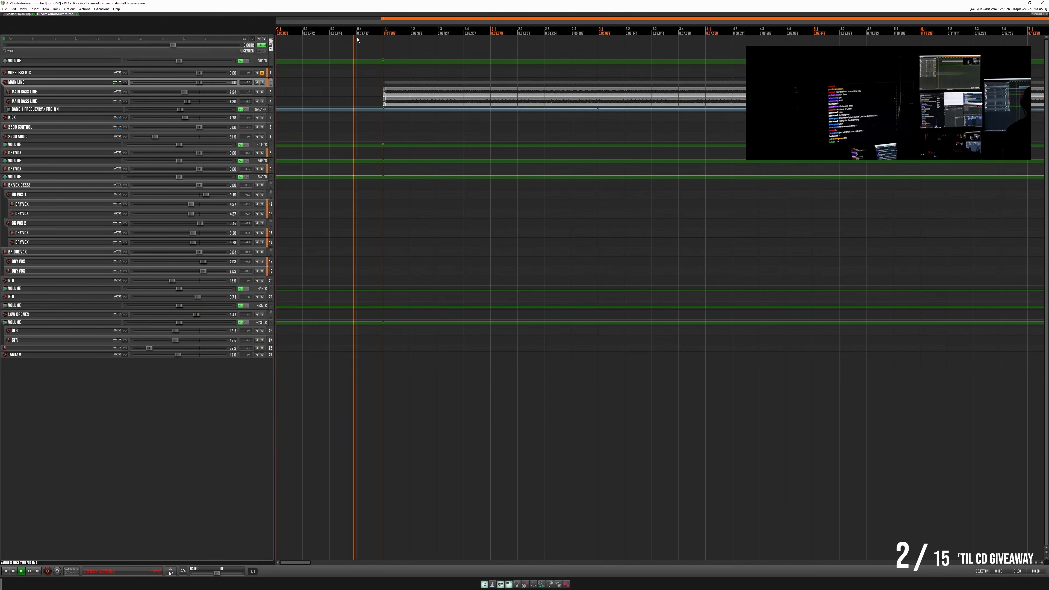
scroll(358, 41, "down", 3)
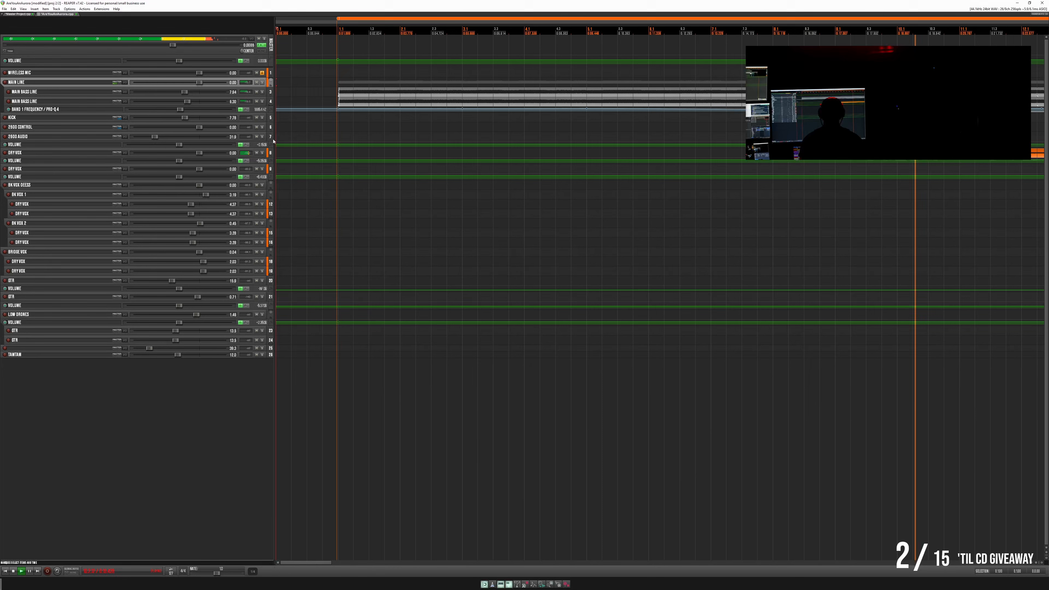
key("space")
- Enlarge the first DRY VOX track and trim its vocal item's start to just before the first sung phrase
left_click(253, 160)
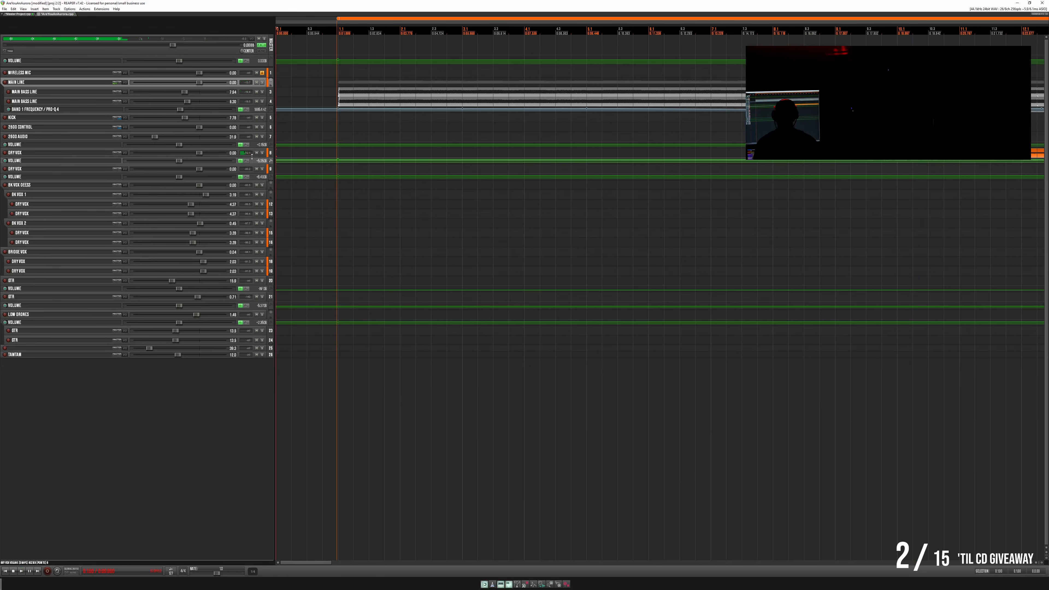
left_click_drag(251, 156, 264, 266)
left_click(845, 176)
scroll(526, 215, "up", 2)
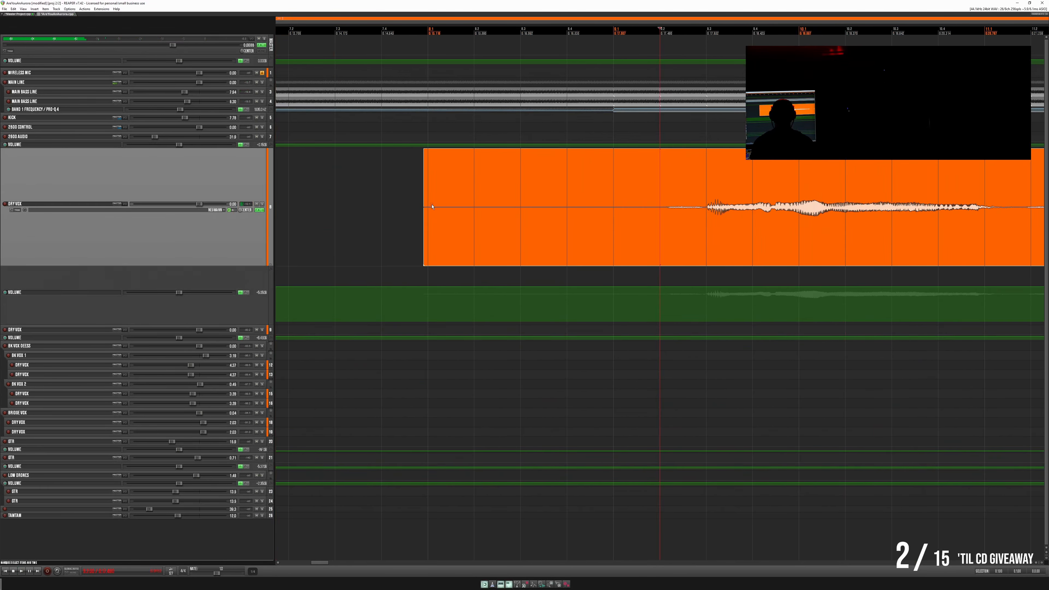
left_click_drag(424, 203, 660, 203)
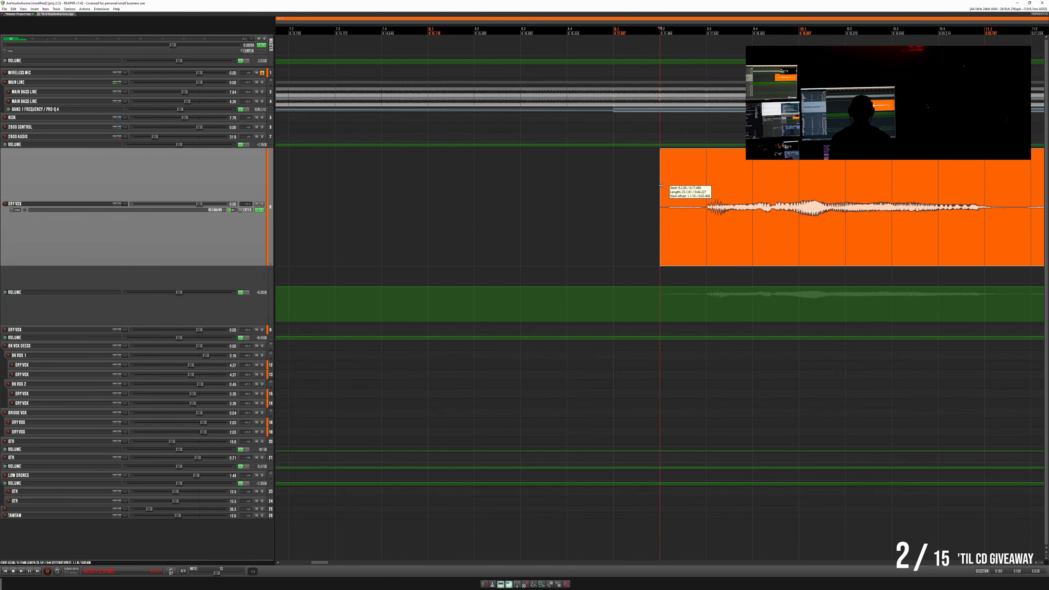
- Trim the first DRY VOX item's start tightly to the onset of the first sung phrase and play the vocal entrance
left_click_drag(661, 185, 707, 154)
left_click(463, 177)
key("space")
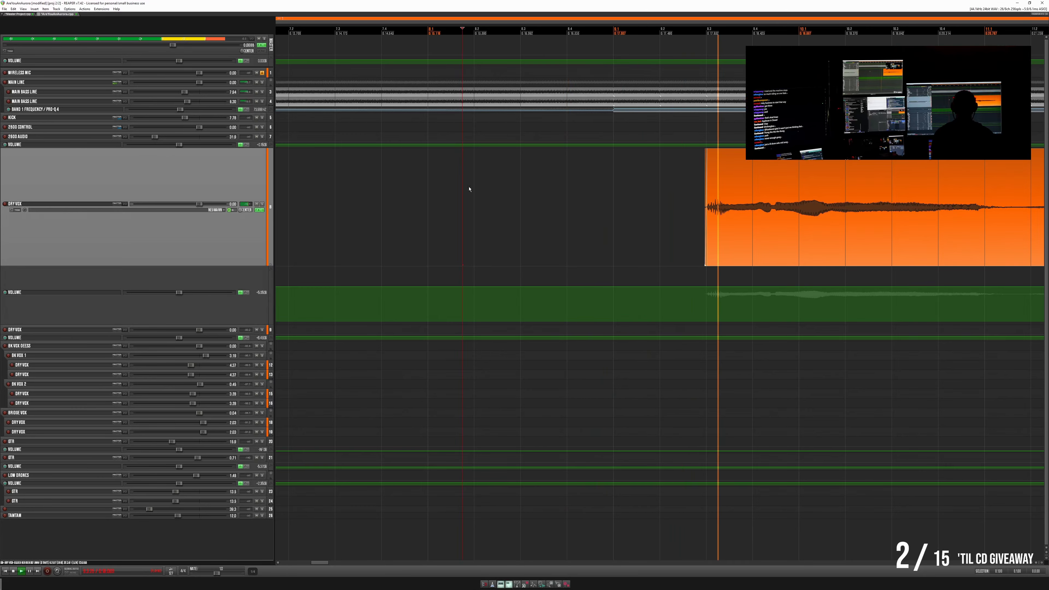
key("space")
- Shrink the first DRY VOX track back to its compact height and fit the whole song in view
scroll(469, 188, "down", 12)
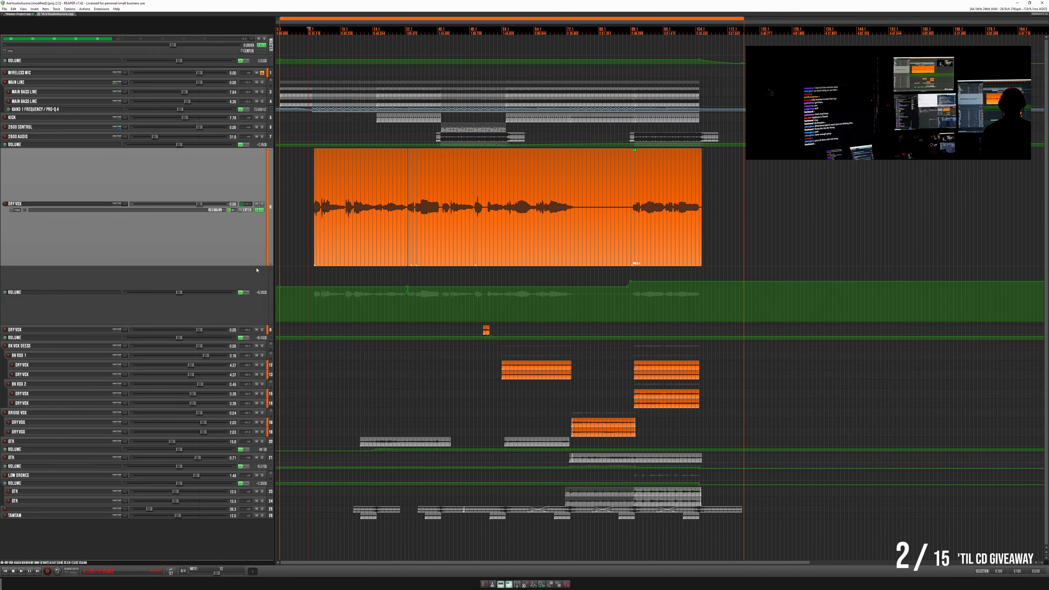
left_click_drag(256, 266, 237, 155)
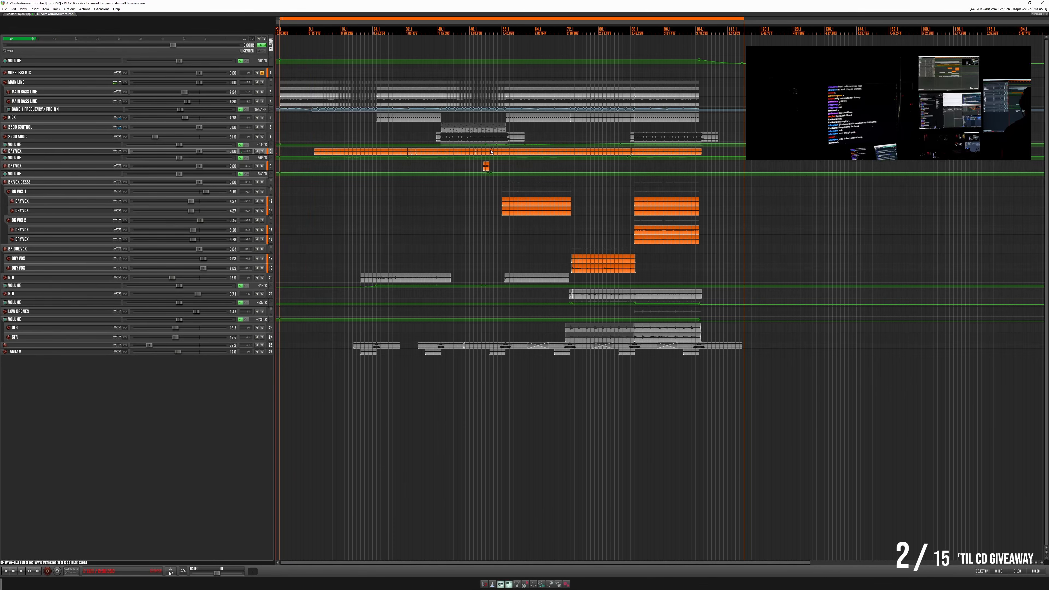
left_click_drag(809, 563, 669, 567)
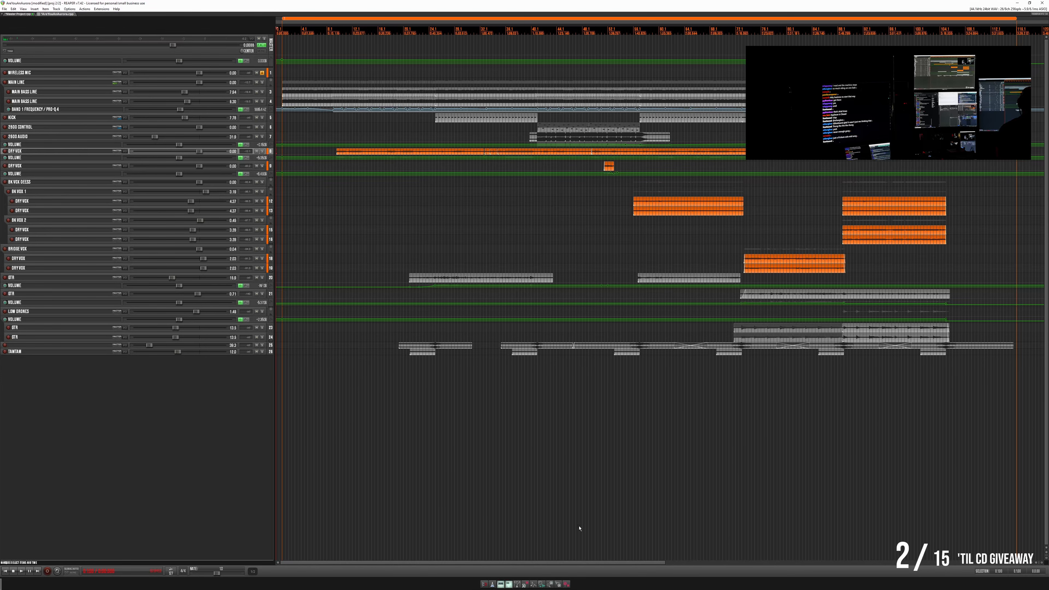
- Try to render the song region as Aurora.mp3, then discard the incomplete rendered file
left_click(59, 71)
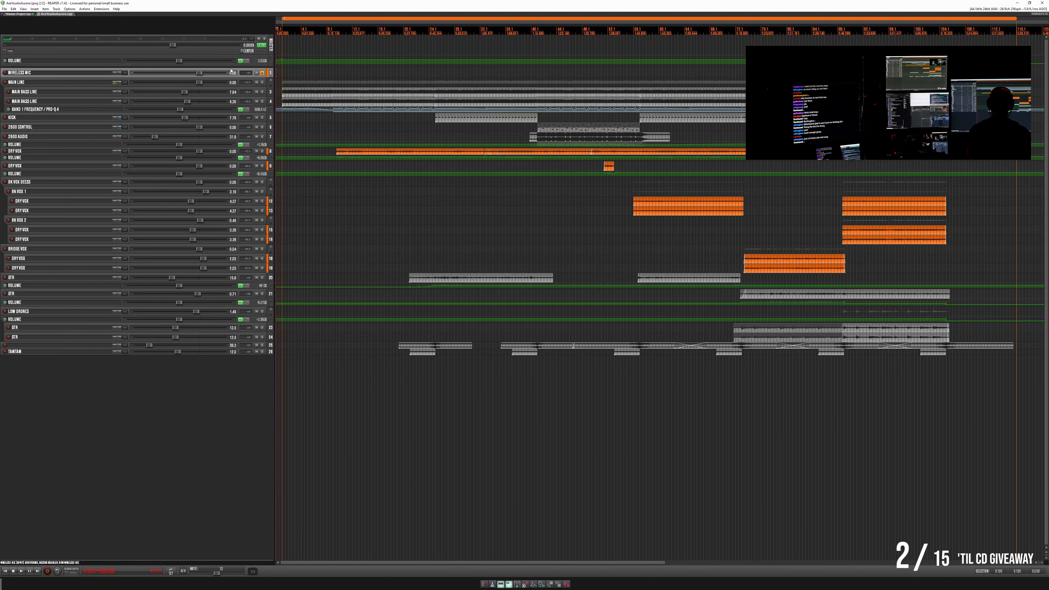
key("ctrl+alt+r")
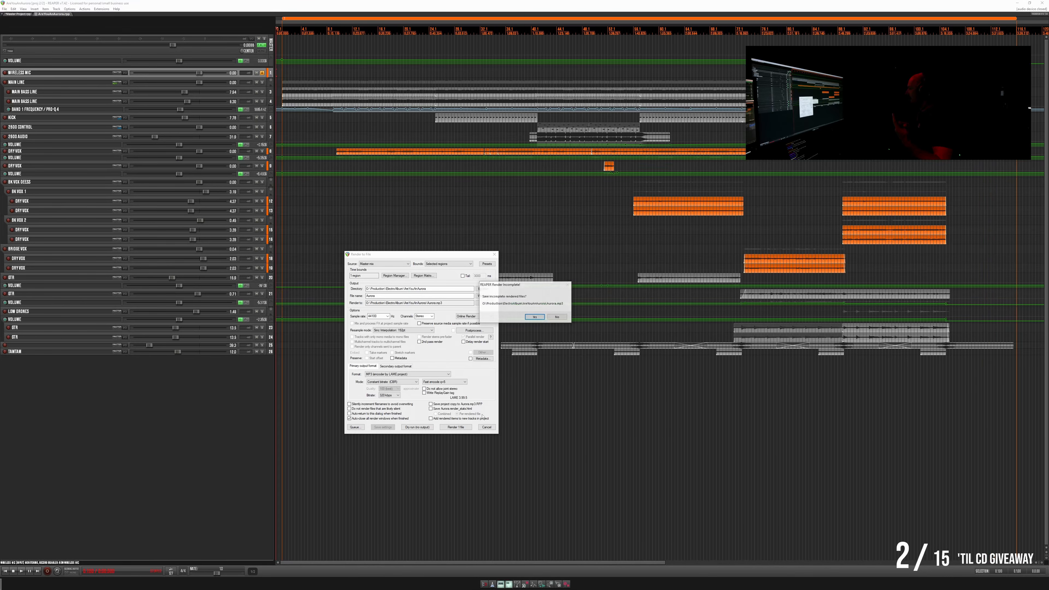
left_click(560, 319)
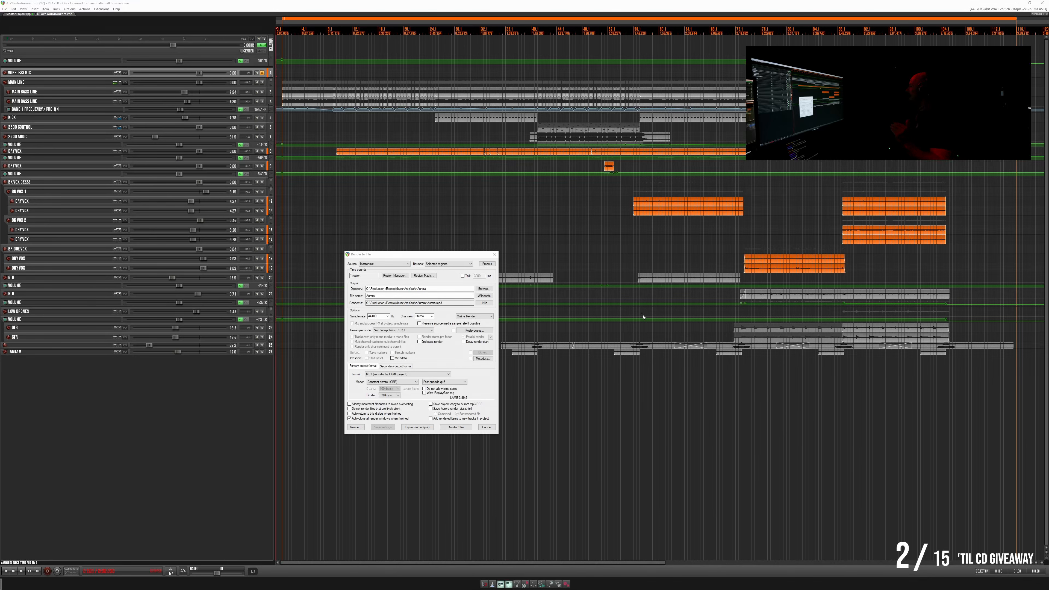
- Play the song's ending, enlarge the master volume envelope and shorten its fade-out to end just past the 2600 AUDIO item
left_click(994, 82)
scroll(995, 82, "up", 4)
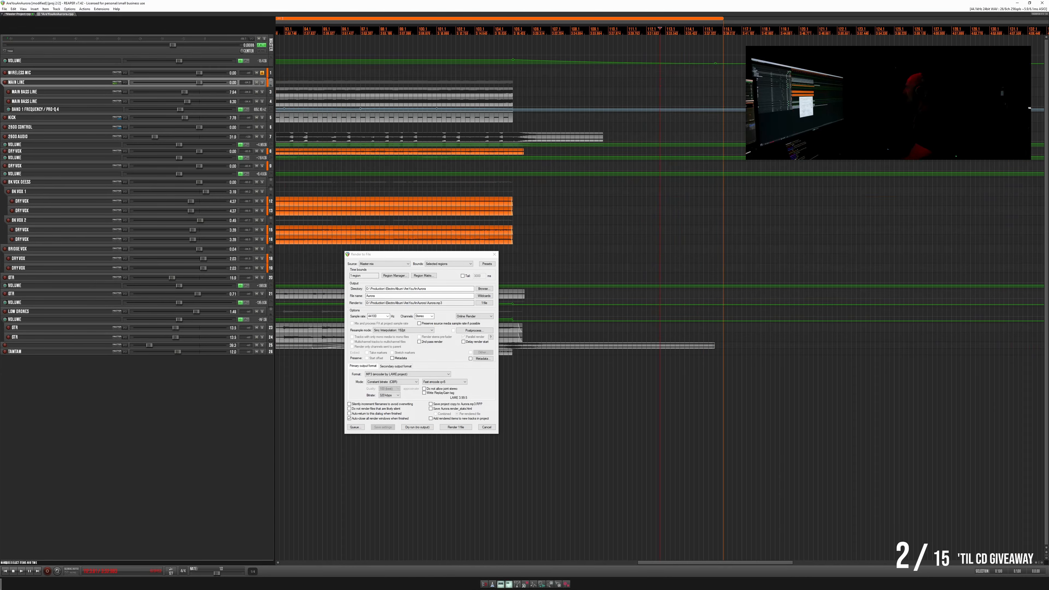
key("space")
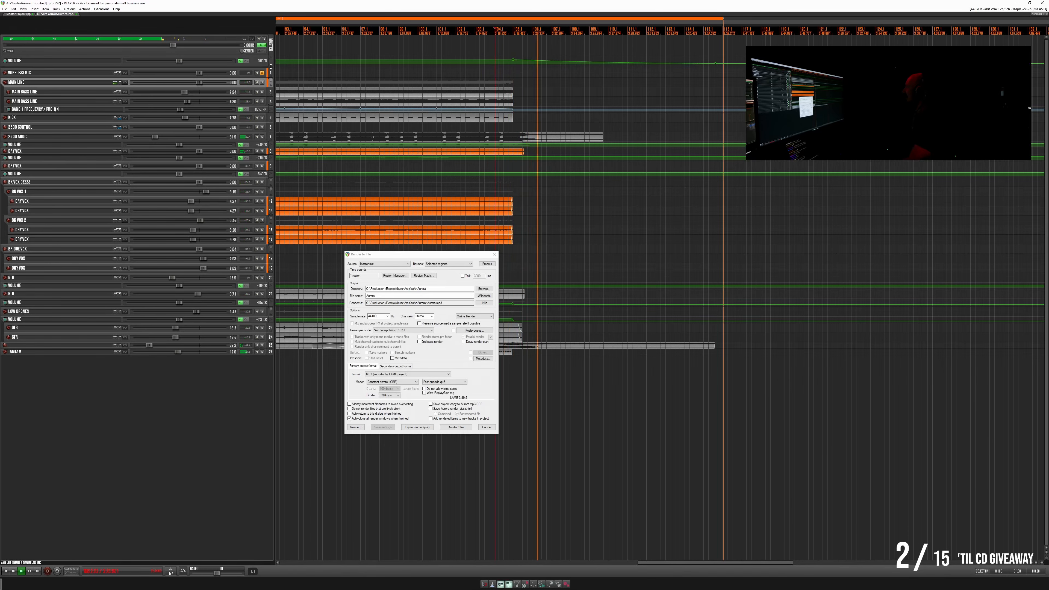
left_click_drag(301, 67, 302, 125)
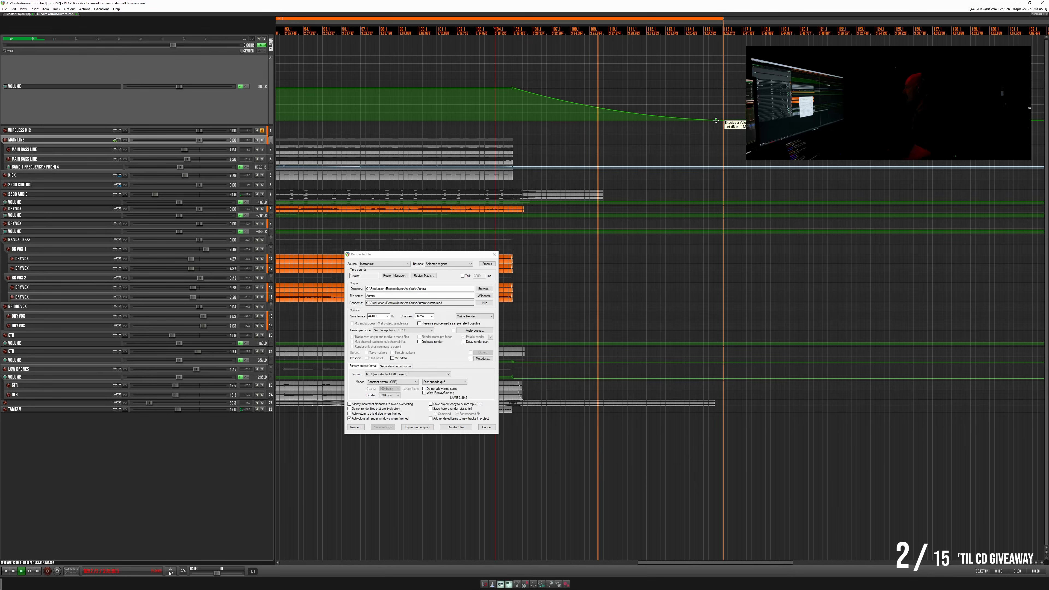
left_click_drag(716, 120, 620, 164)
left_click_drag(621, 121, 620, 129)
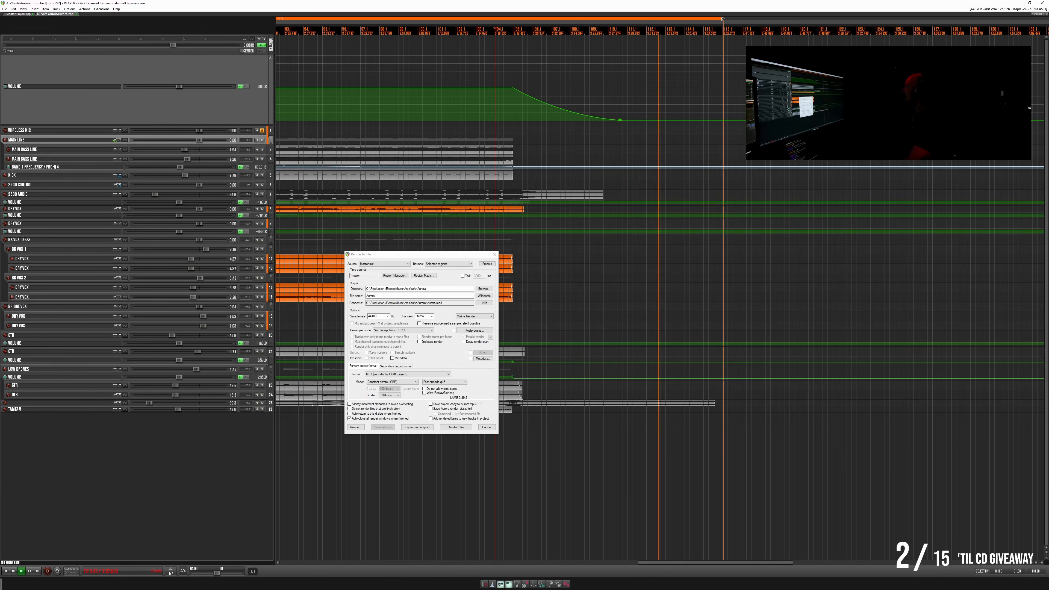
- Move the song region's end to just after the shortened fade-out and replay the ending
left_click_drag(722, 30, 624, 30)
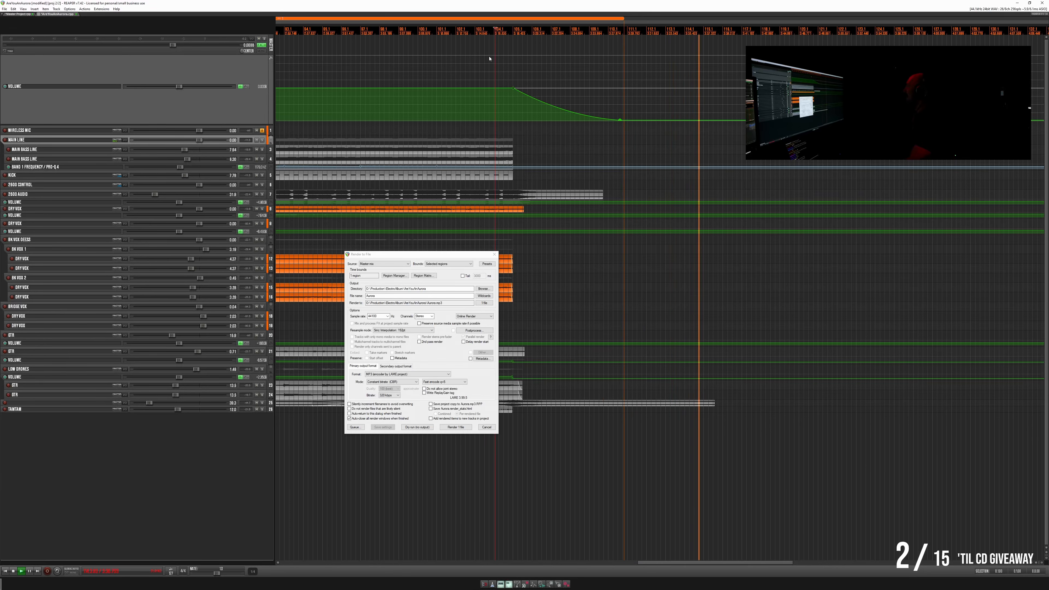
left_click(476, 43)
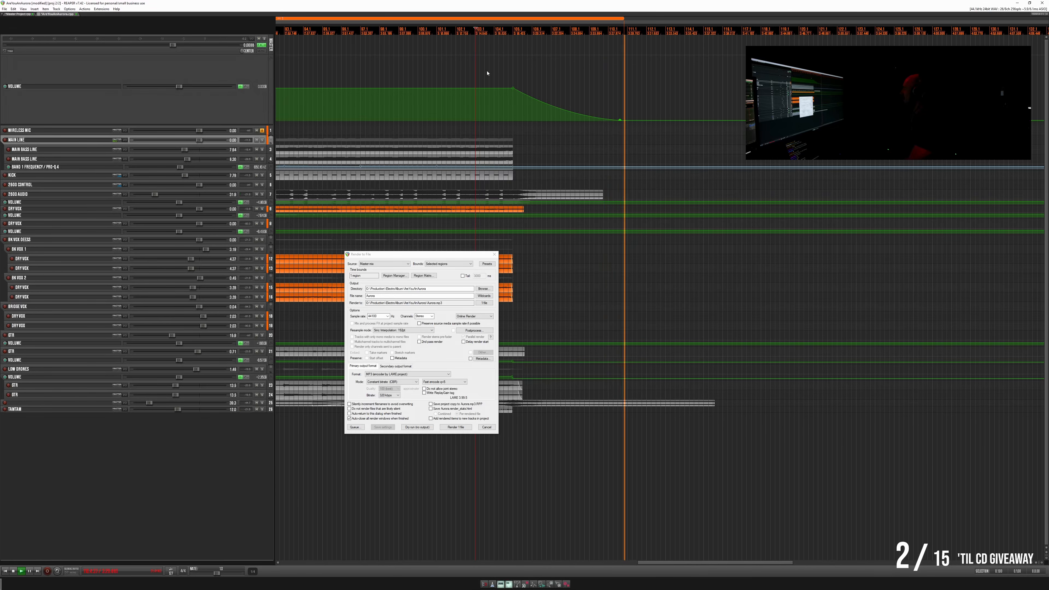
key("space")
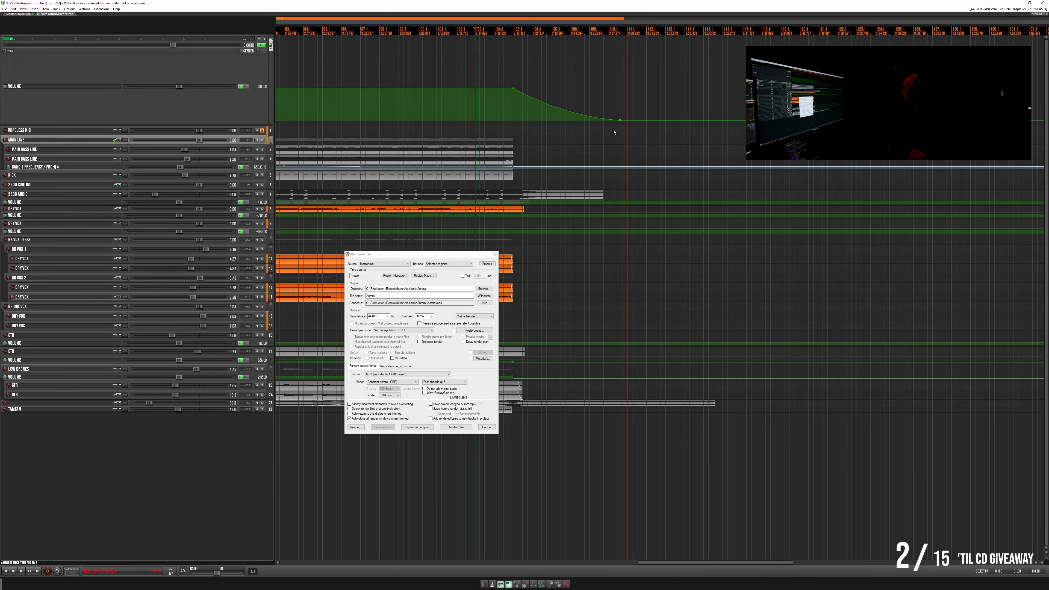
left_click(619, 120)
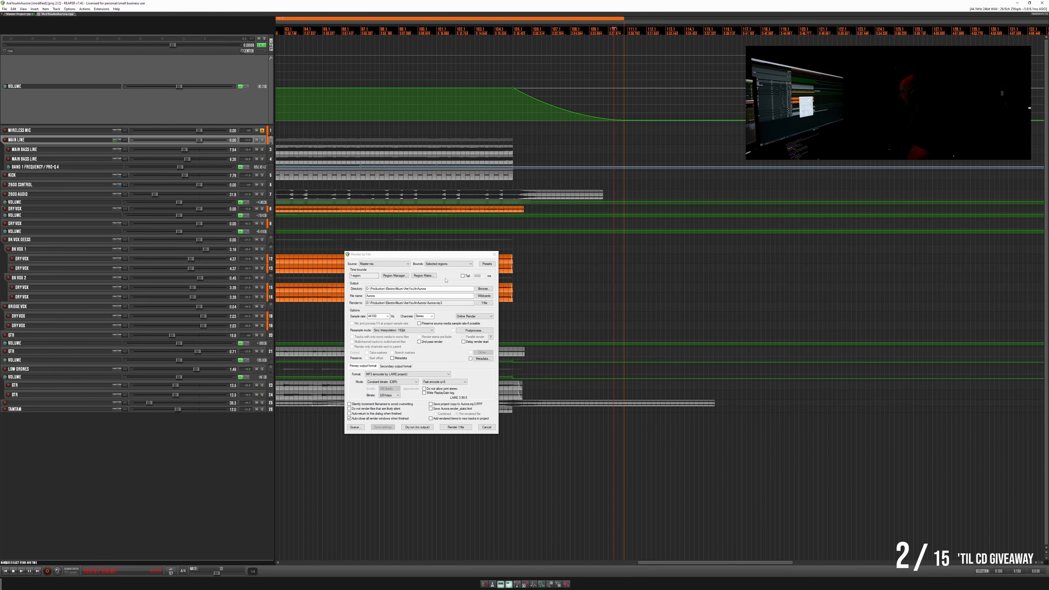
- Return to the project start and render the song region as Aurora.mp3
scroll(492, 121, "down", 3)
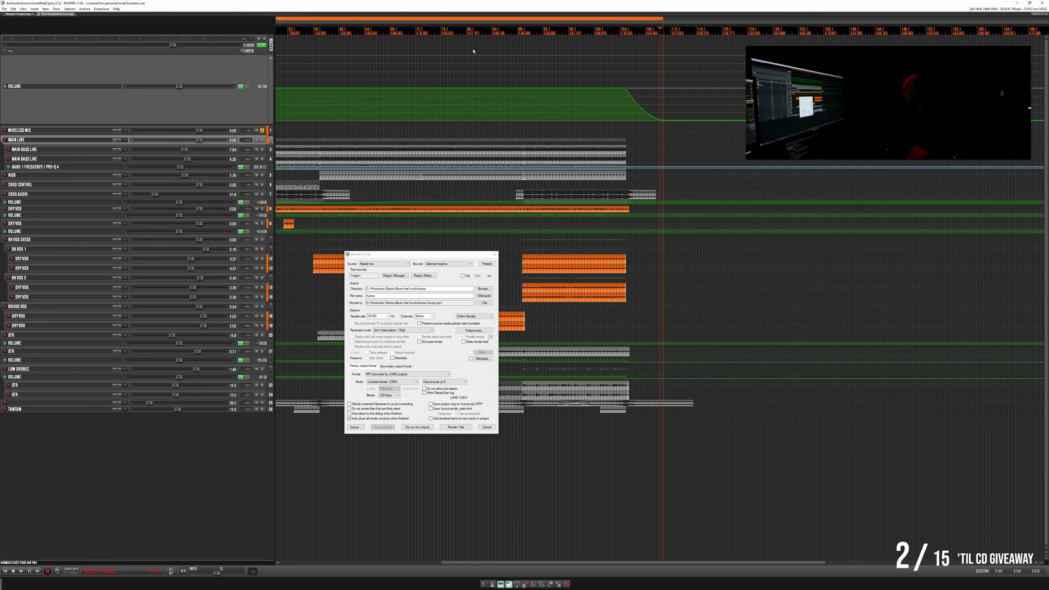
key("Home")
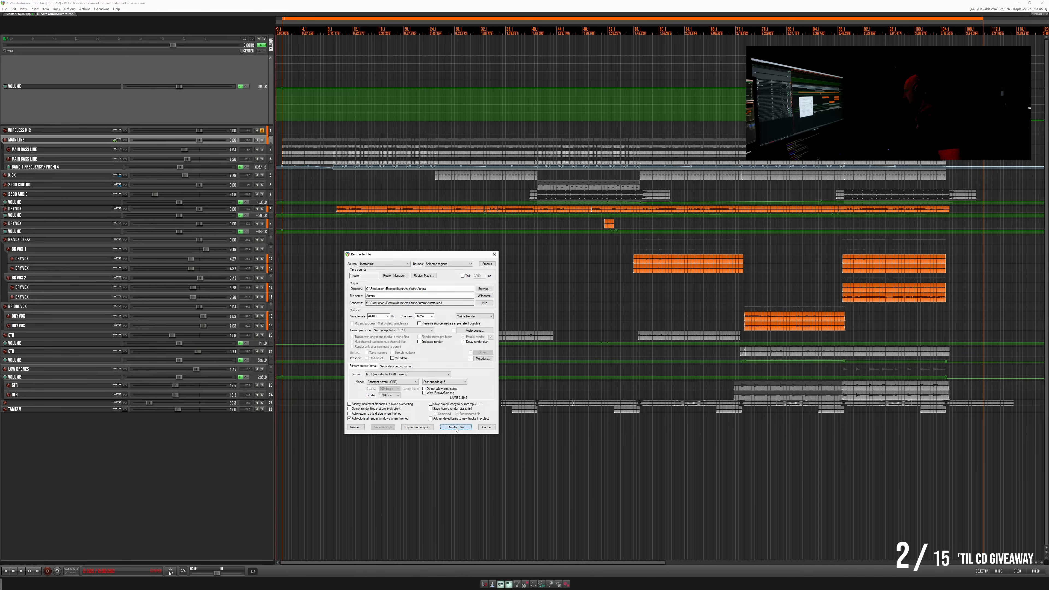
left_click(456, 426)
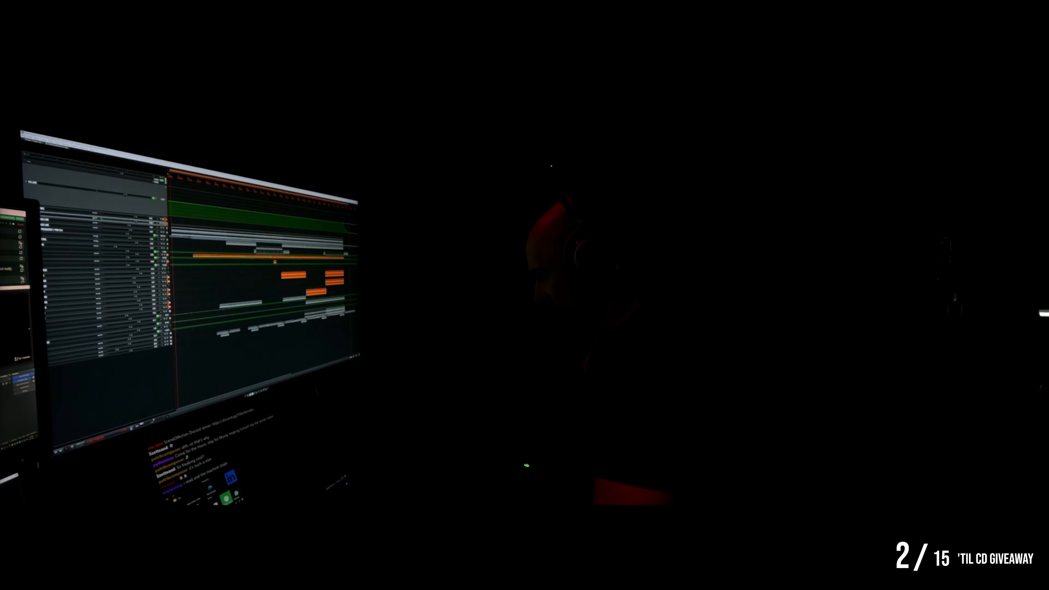
key("super+e")
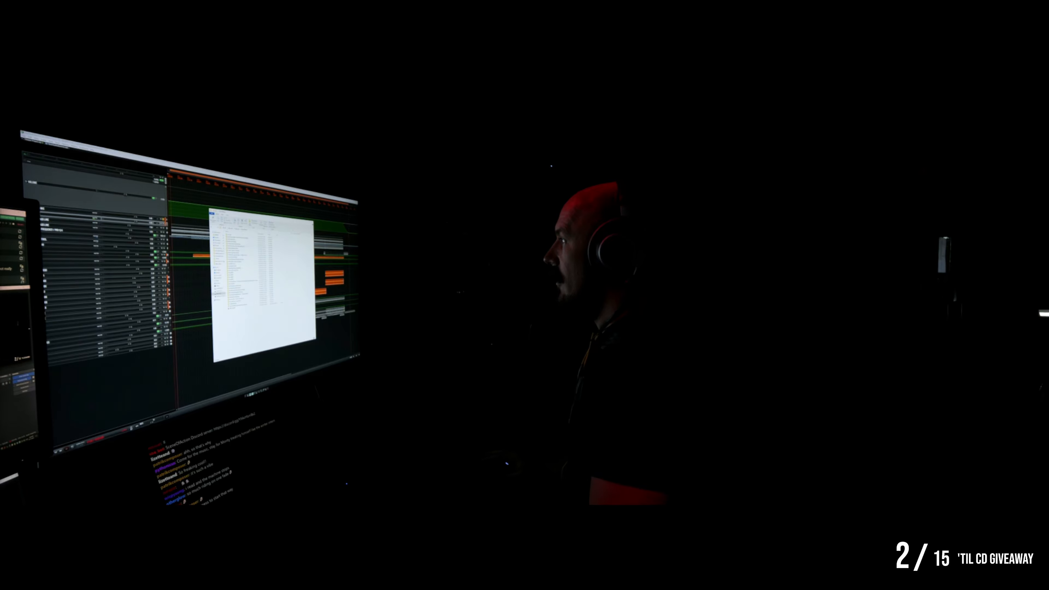
left_click_drag(255, 215, 234, 220)
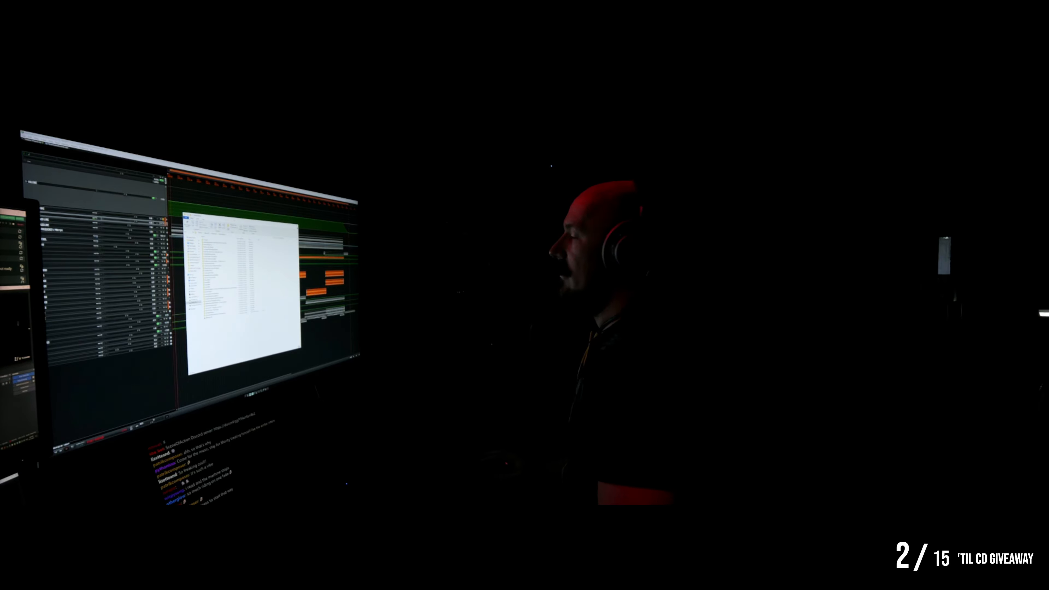